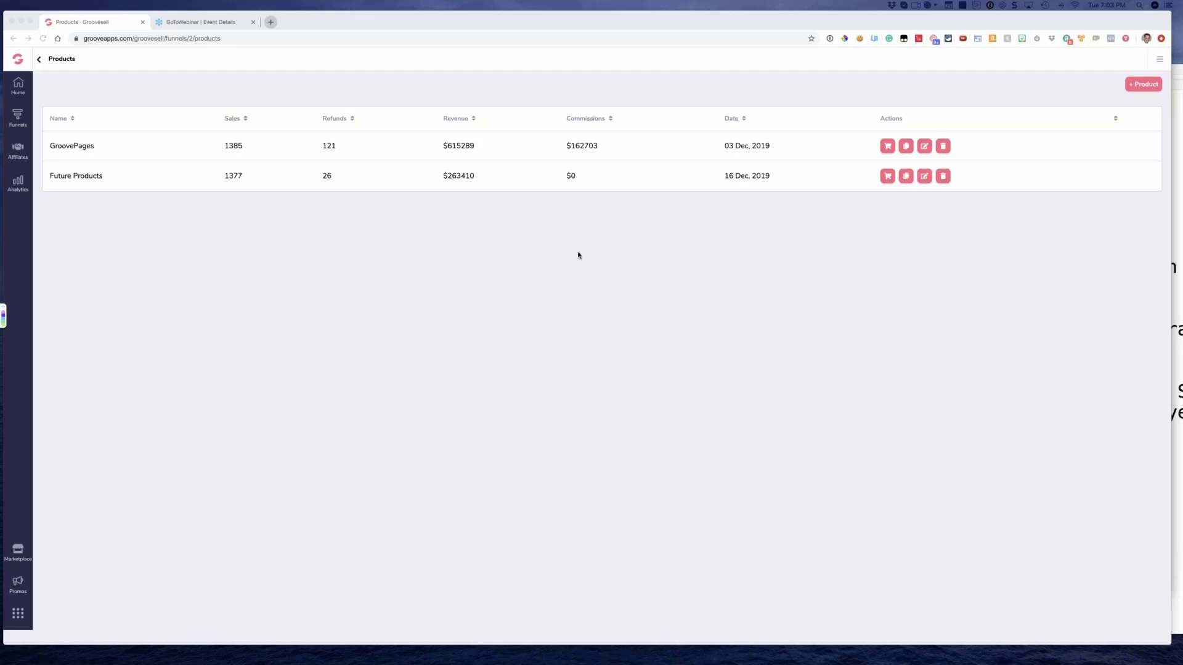
Open a new browser tab
left_click(268, 27)
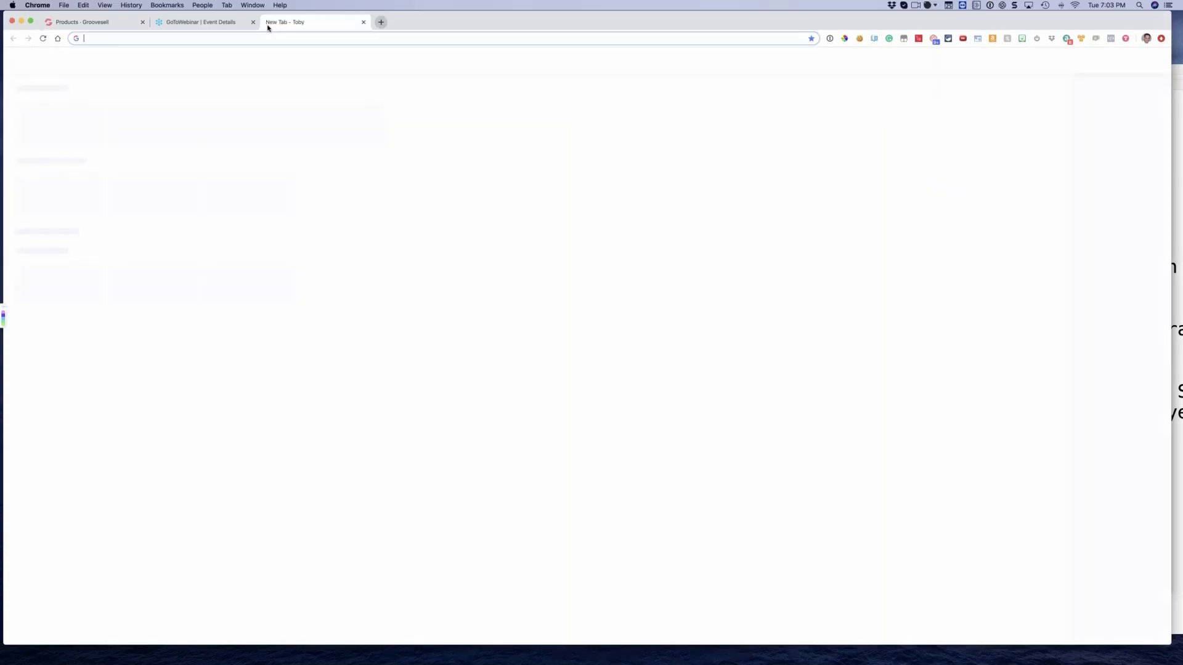
type("helpd")
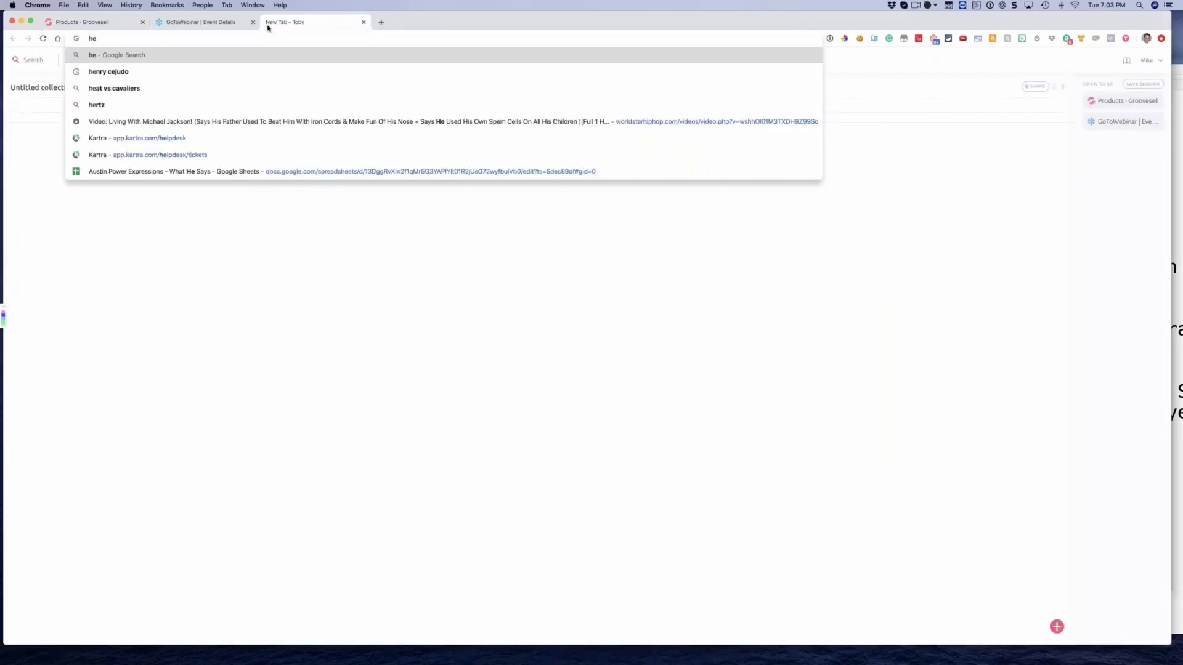
key("BackSpace")
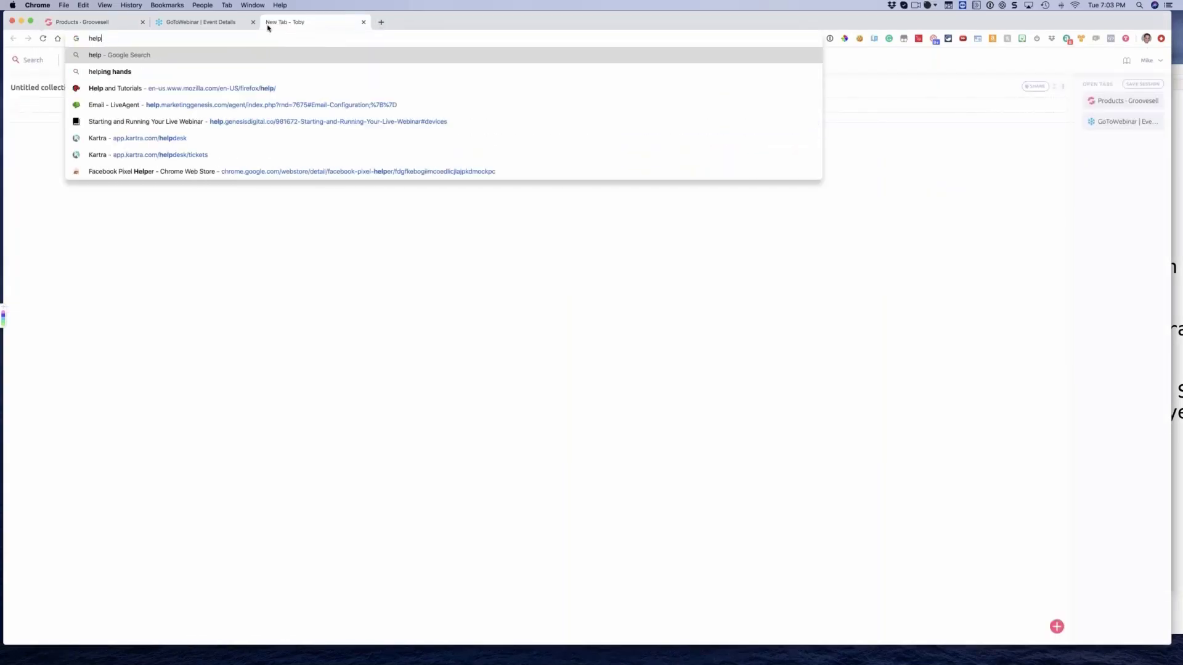
type(".")
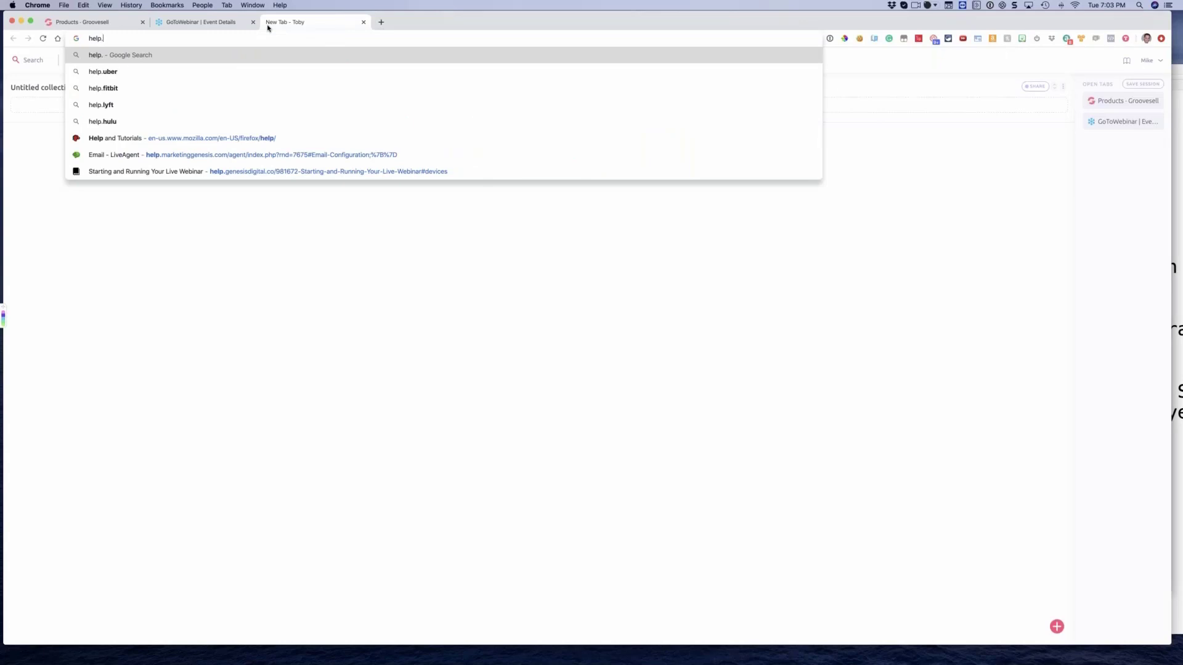
type("groo")
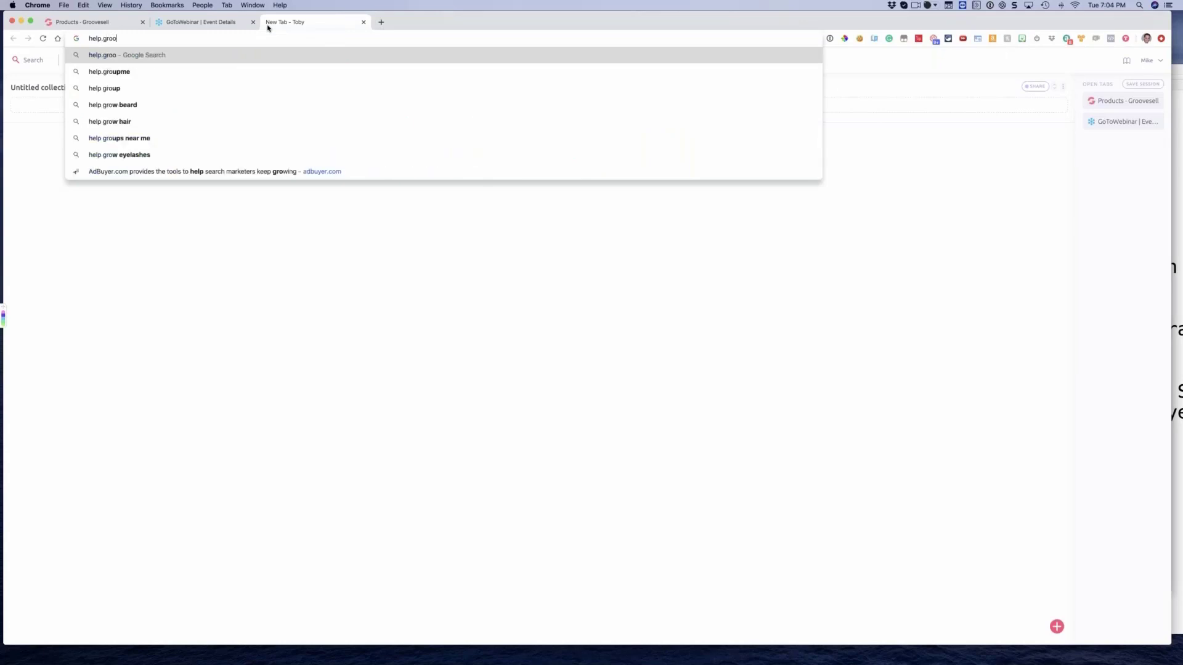
type("vedigi")
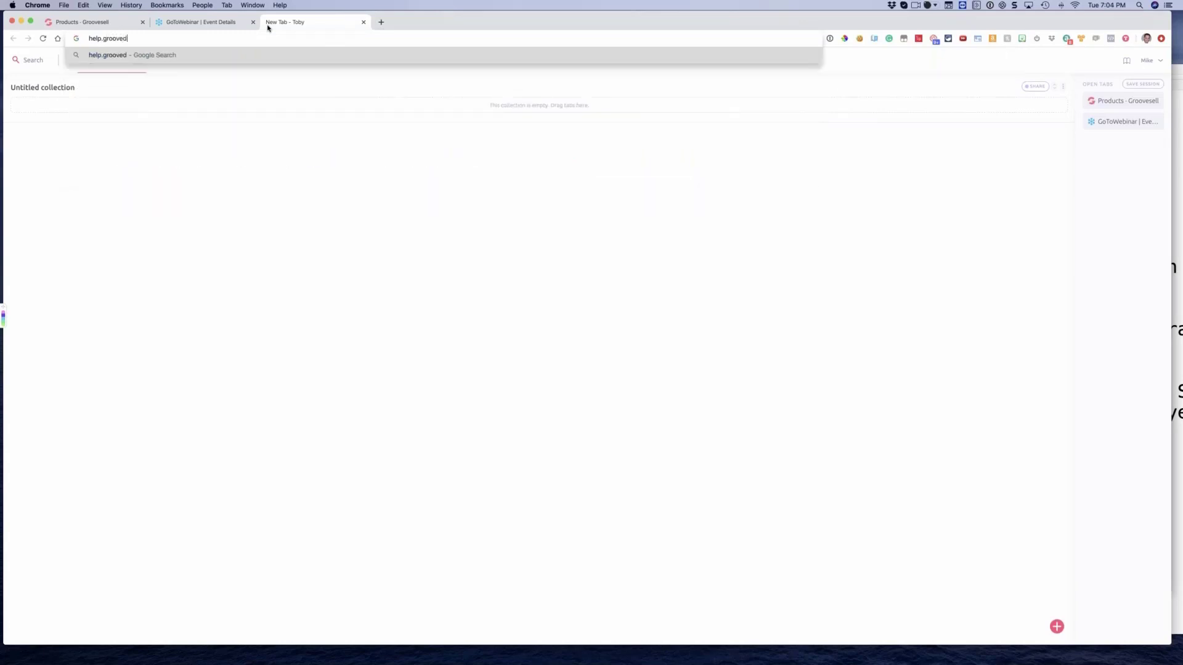
key("BackSpace")
key("BackSpace")
key("super+a")
Load the GroovePages support site at support.grooveapps.com
type("suppot")
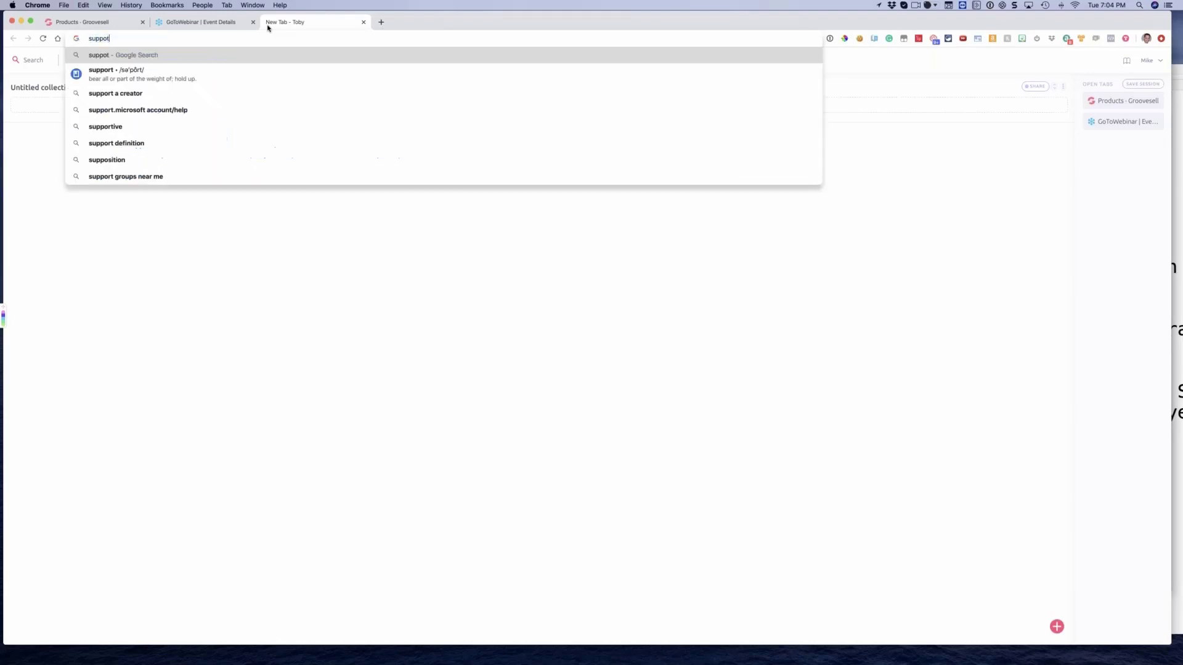
key("BackSpace")
type("rt.grooveapps.com")
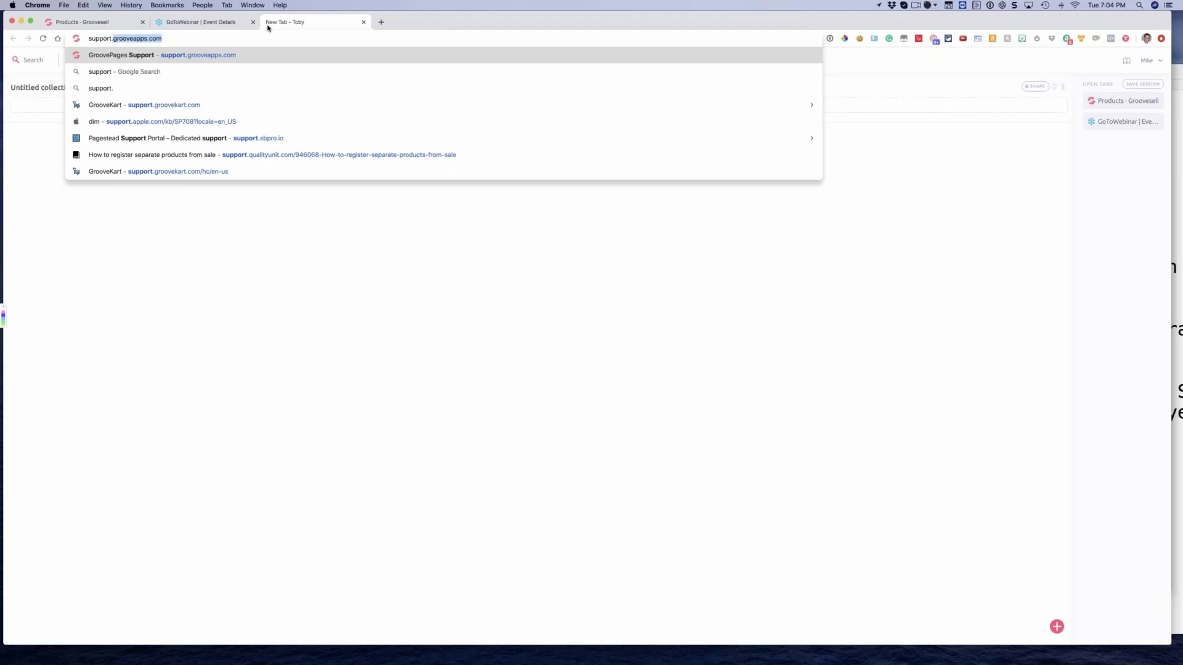
key("Return")
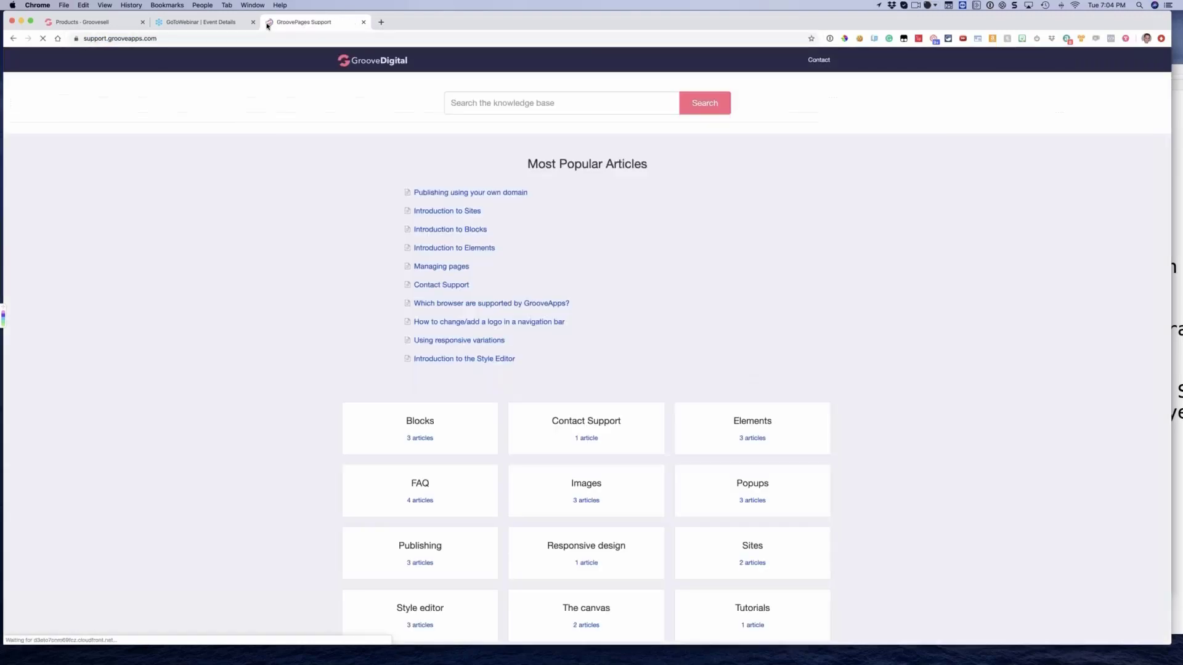
key("super+Tab")
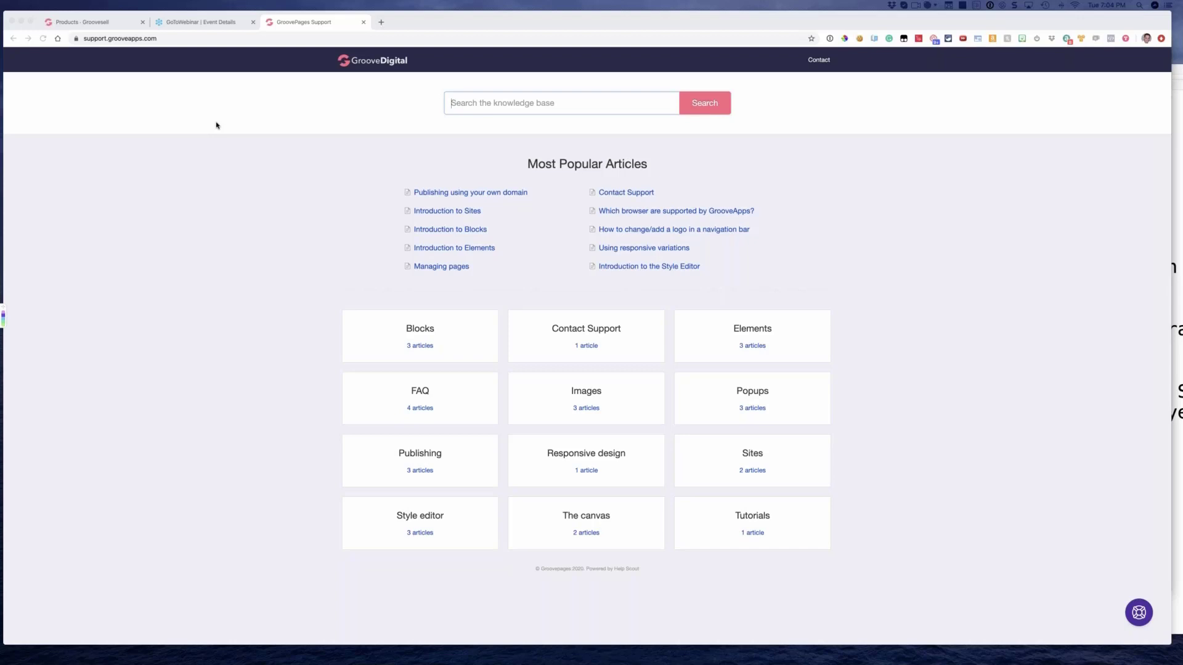
Open the GrooveKart support site at support.groovekart.com in another new tab and look over its help categories and articles
left_click(379, 23)
type("sup")
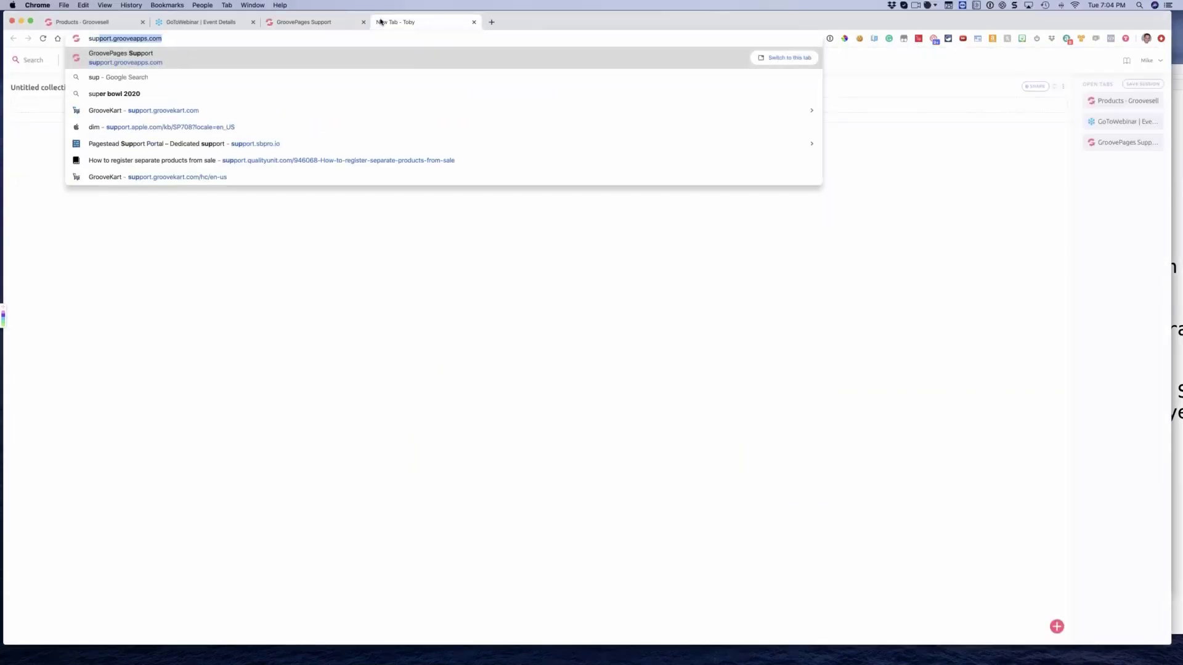
type("port.")
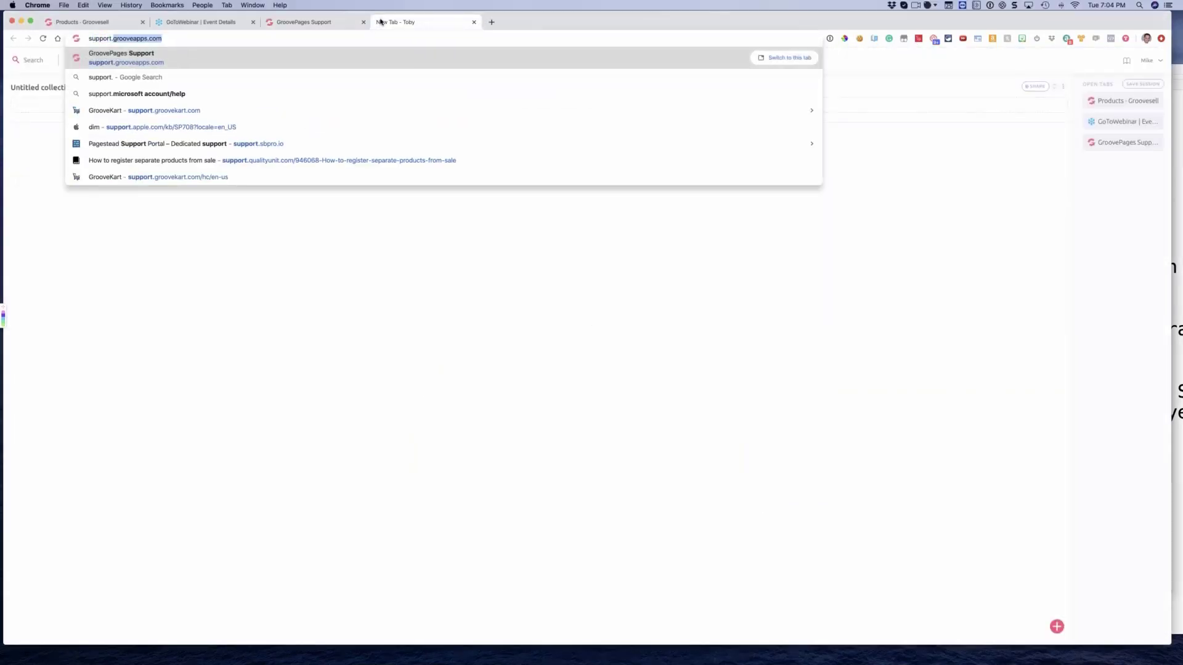
type("groovekart.com")
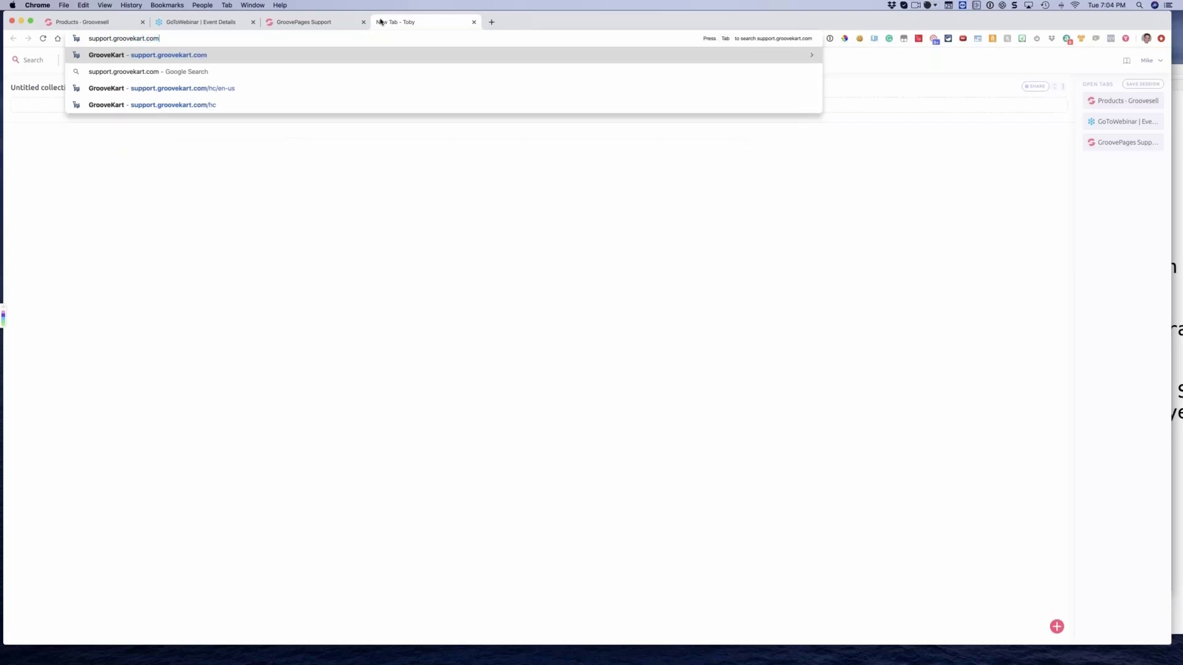
key("Return")
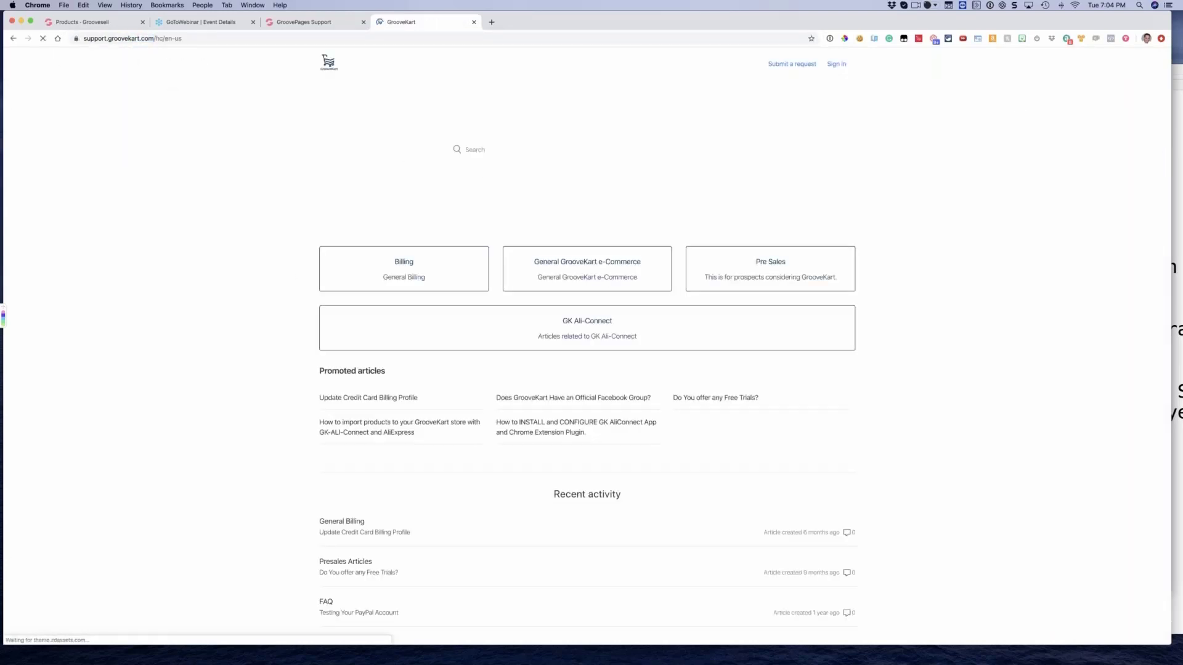
scroll(249, 259, "down", 3)
scroll(252, 259, "up", 3)
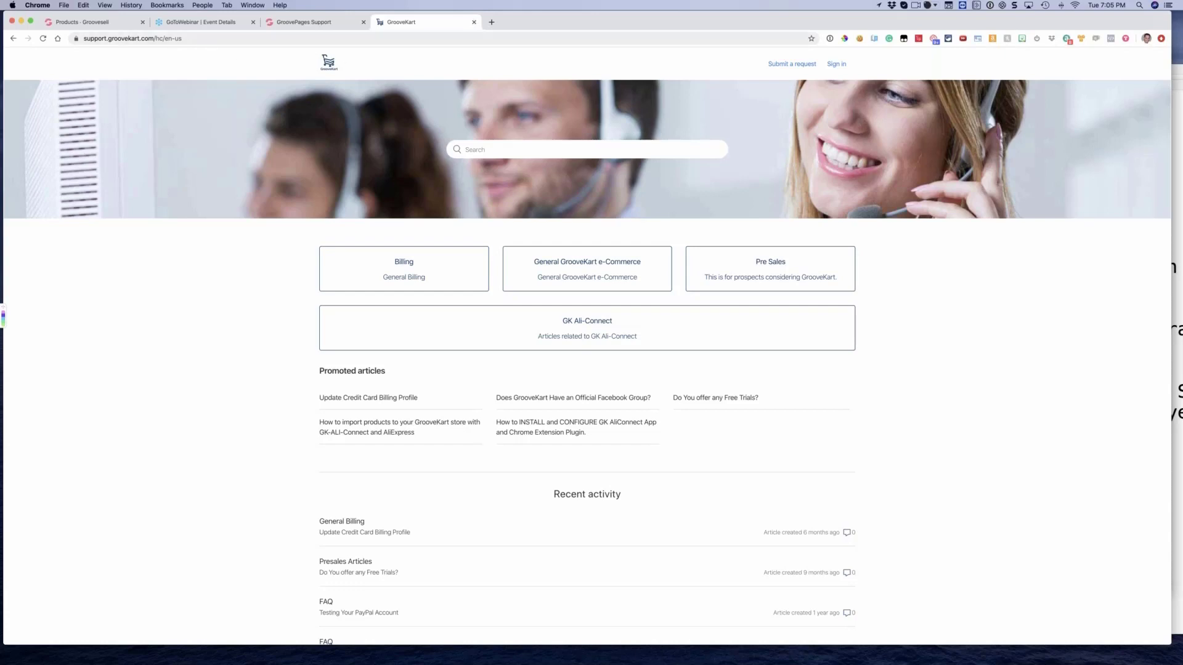
key("super+l")
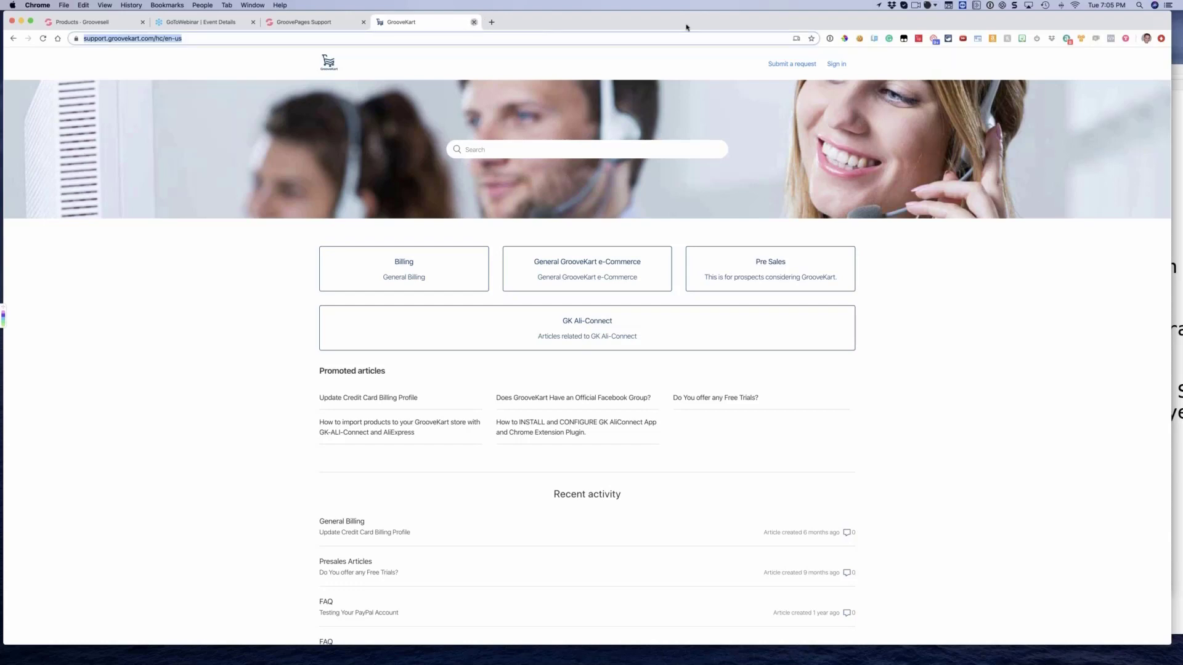
Close both support site tabs and return to the GrooveSell products page
left_click(474, 22)
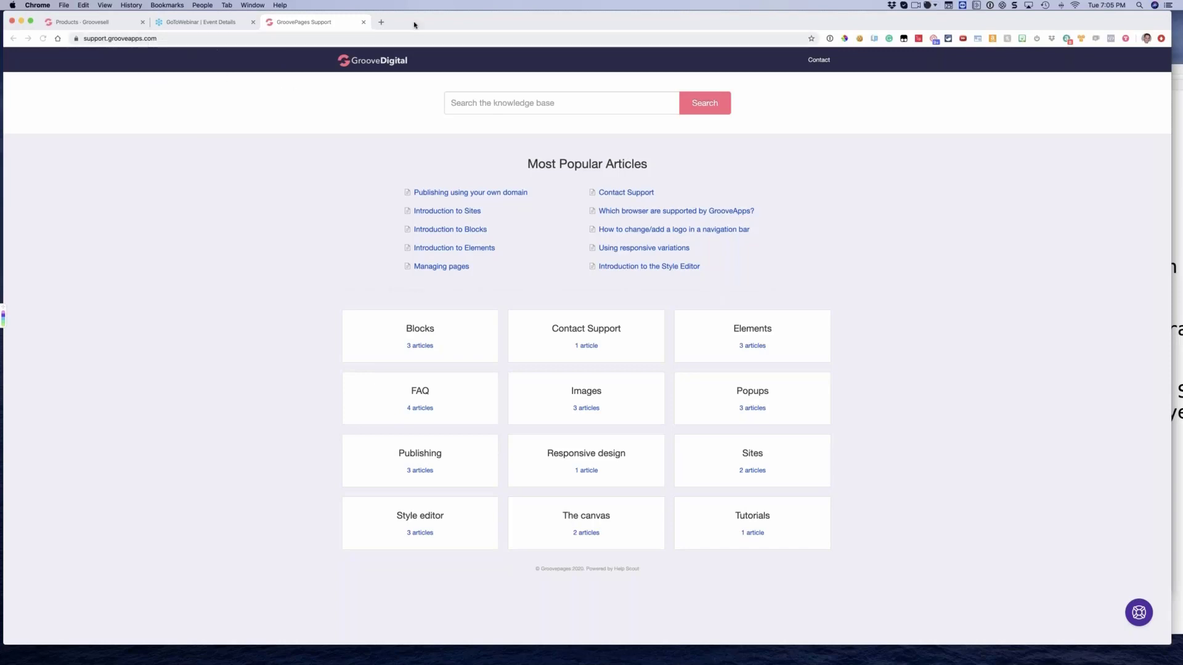
left_click(363, 23)
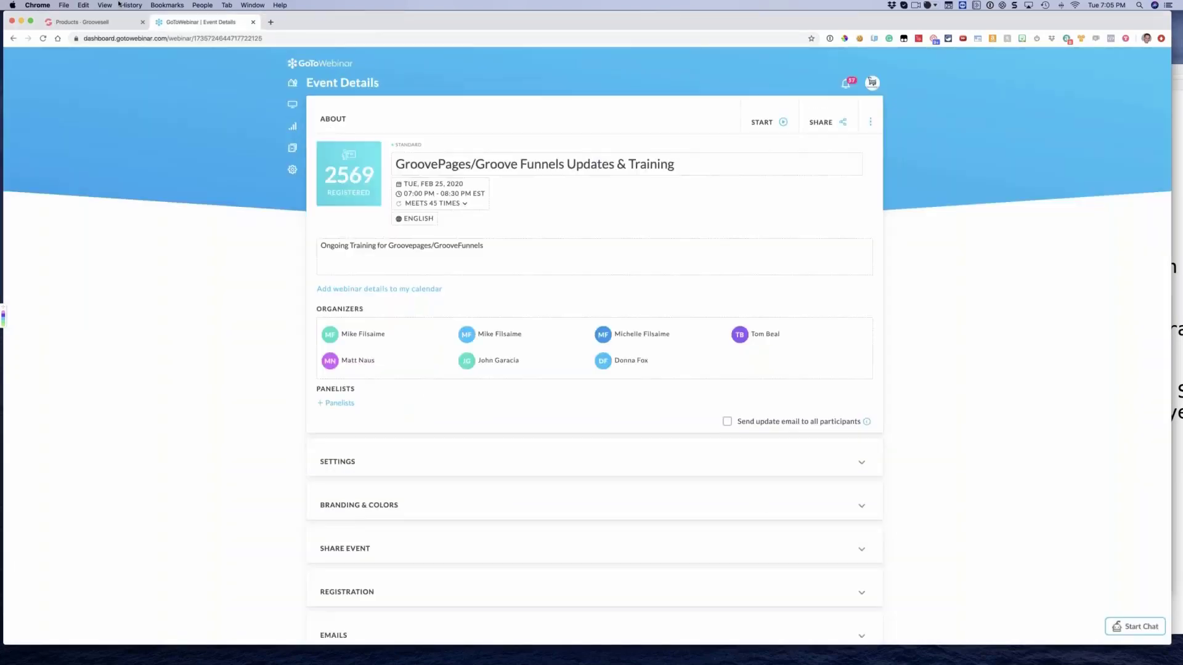
left_click(86, 22)
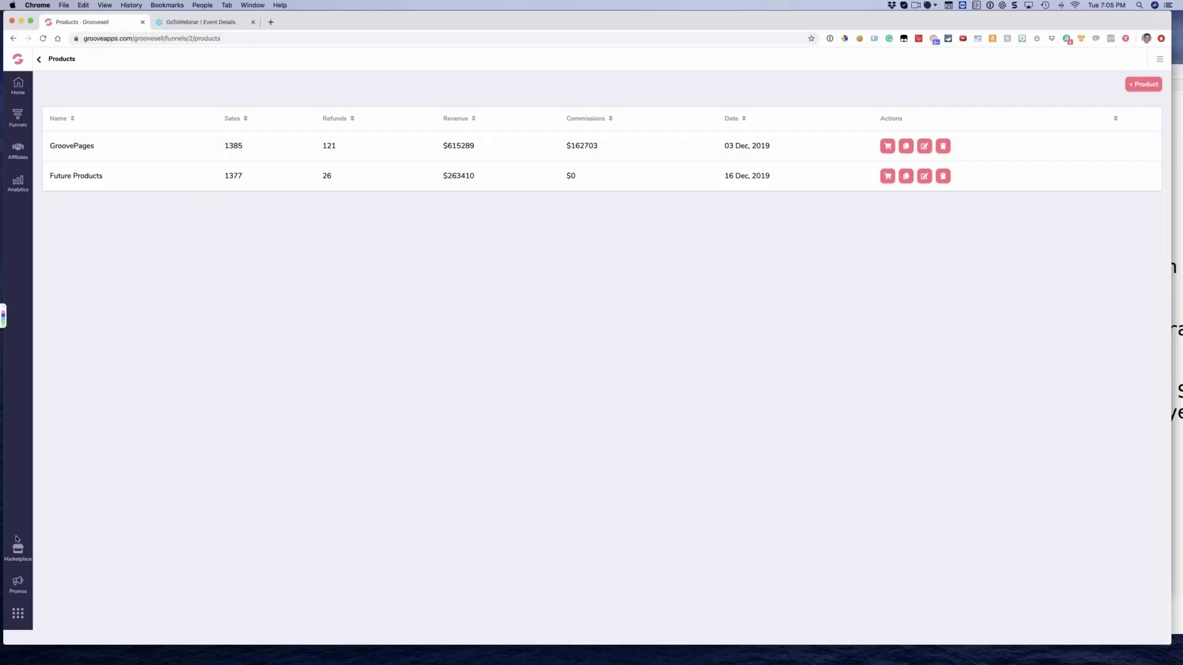
Switch from GrooveSell to GroovePages and open the first site under My Sites in the editor
left_click(18, 613)
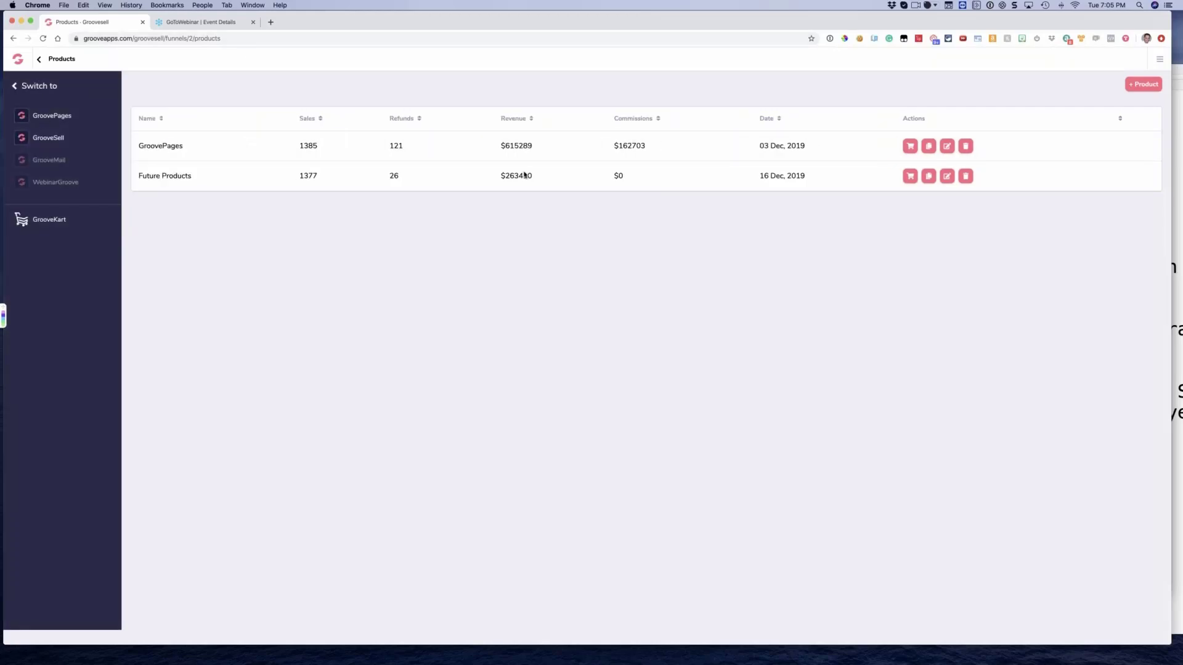
left_click(44, 117)
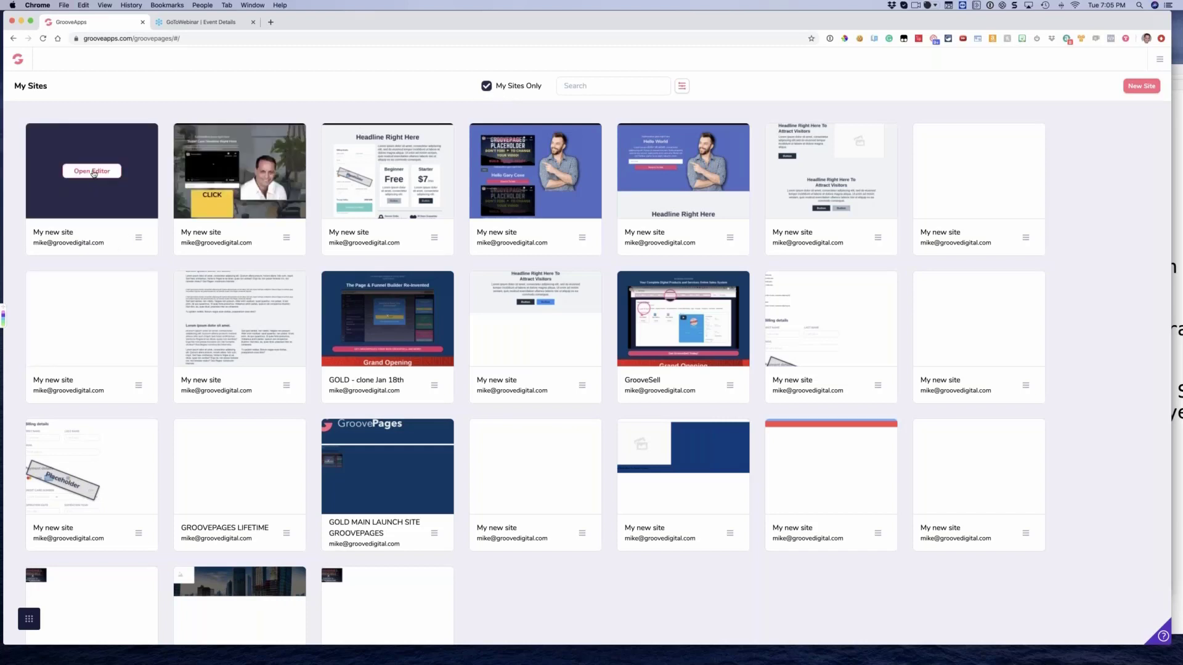
left_click(93, 171)
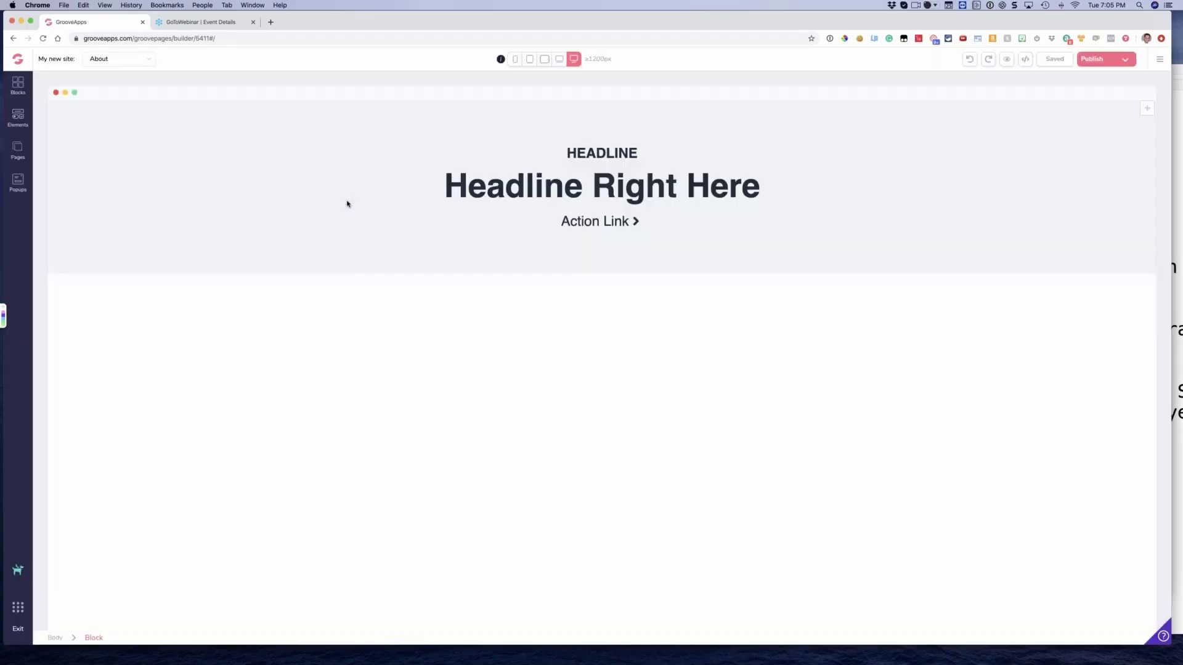
Open the GrooveDigital Official Facebook group in a new tab
left_click(270, 22)
type("face")
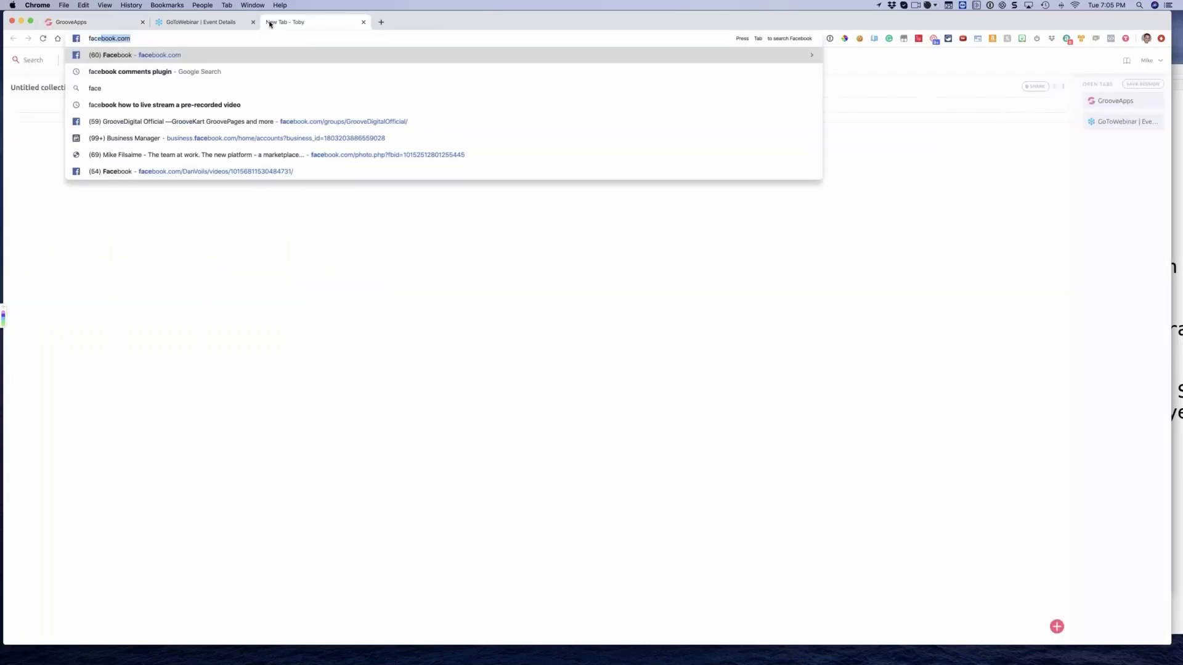
key("Down")
key("Down")
key("Down")
key("Down")
key("Return")
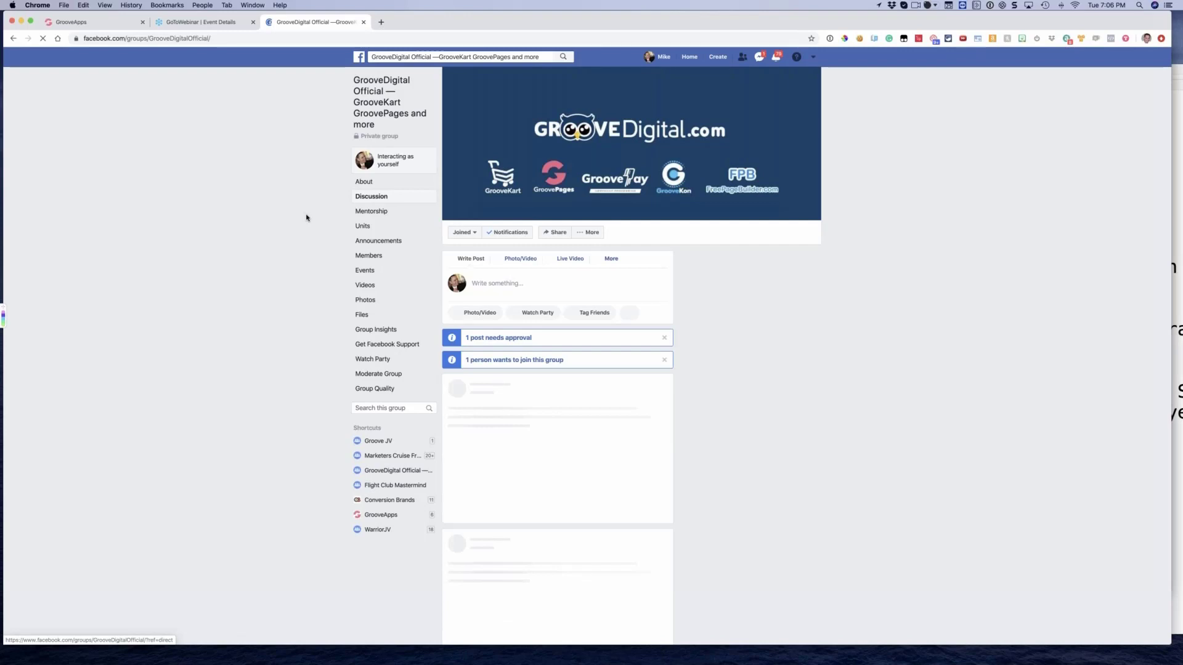
Read through the February entries of the GroovePages dev updates announcement, checking the dates against the calendar
scroll(307, 217, "down", 5)
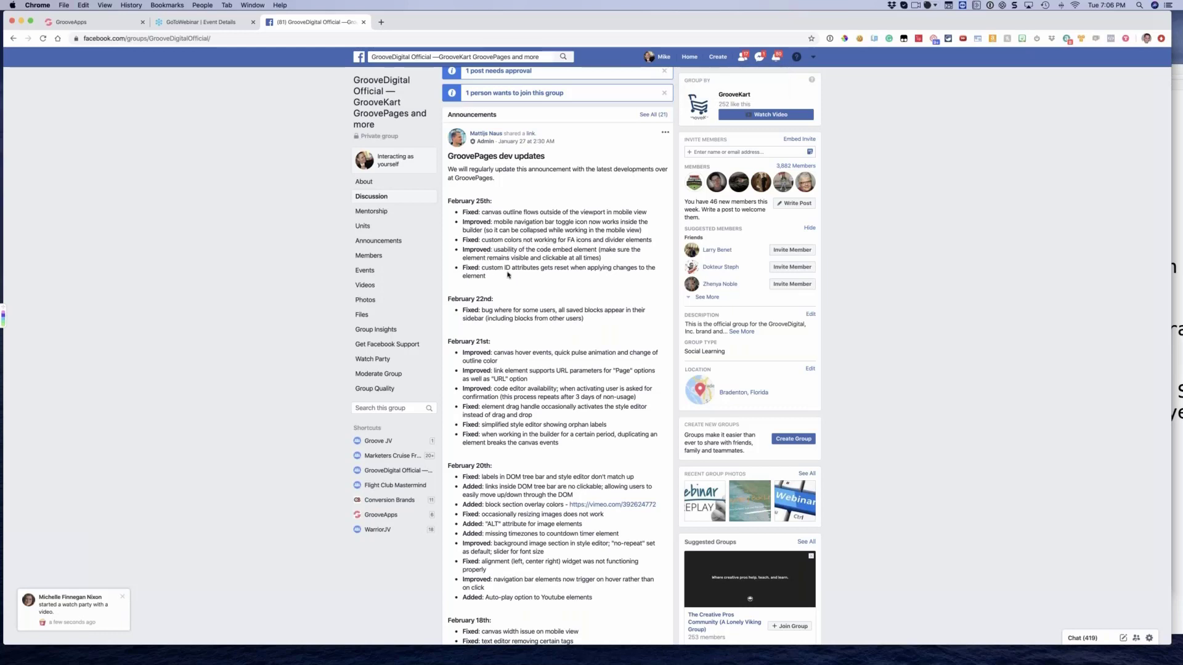
scroll(511, 274, "down", 2)
scroll(529, 253, "down", 4)
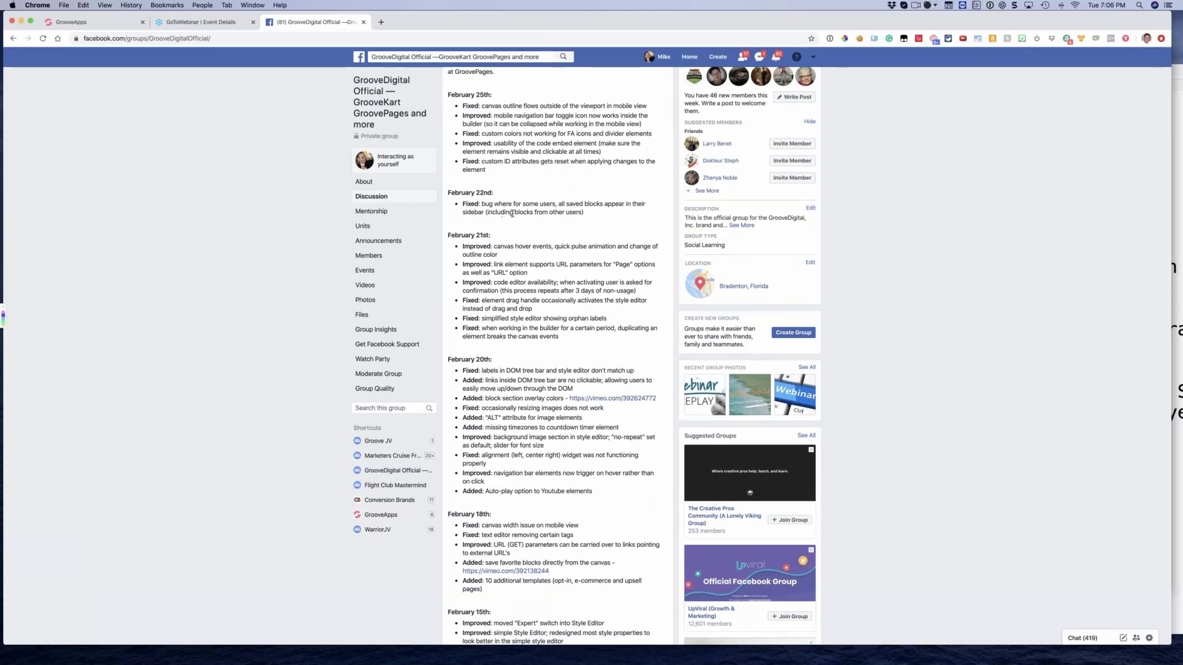
scroll(546, 214, "down", 4)
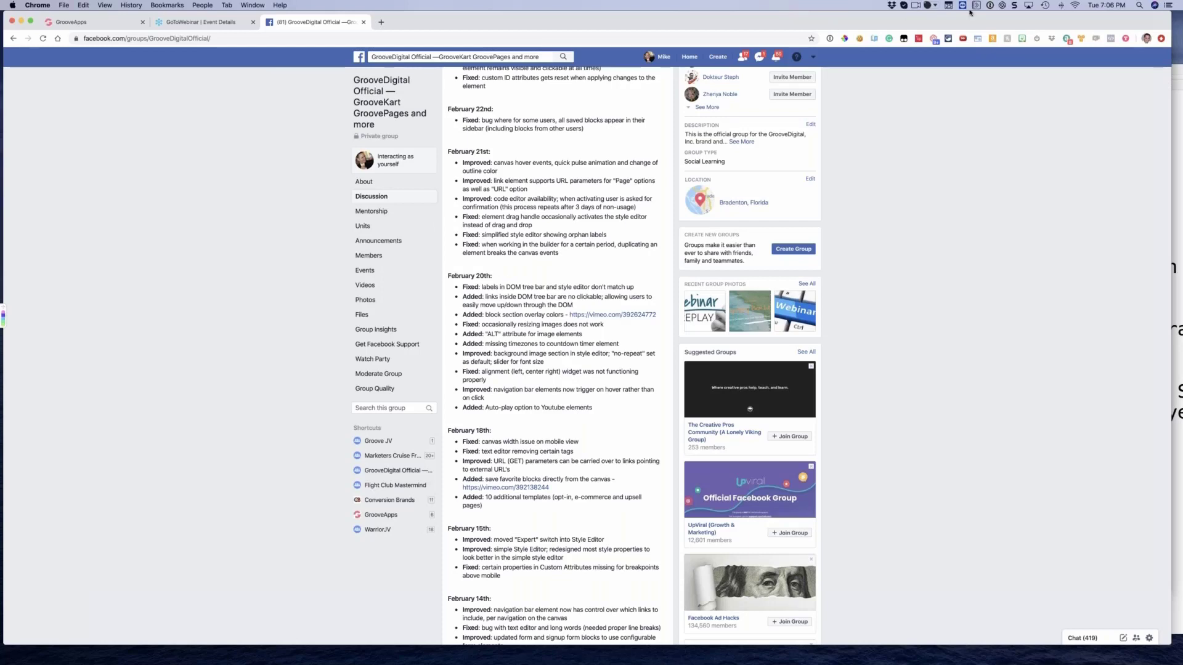
left_click(948, 8)
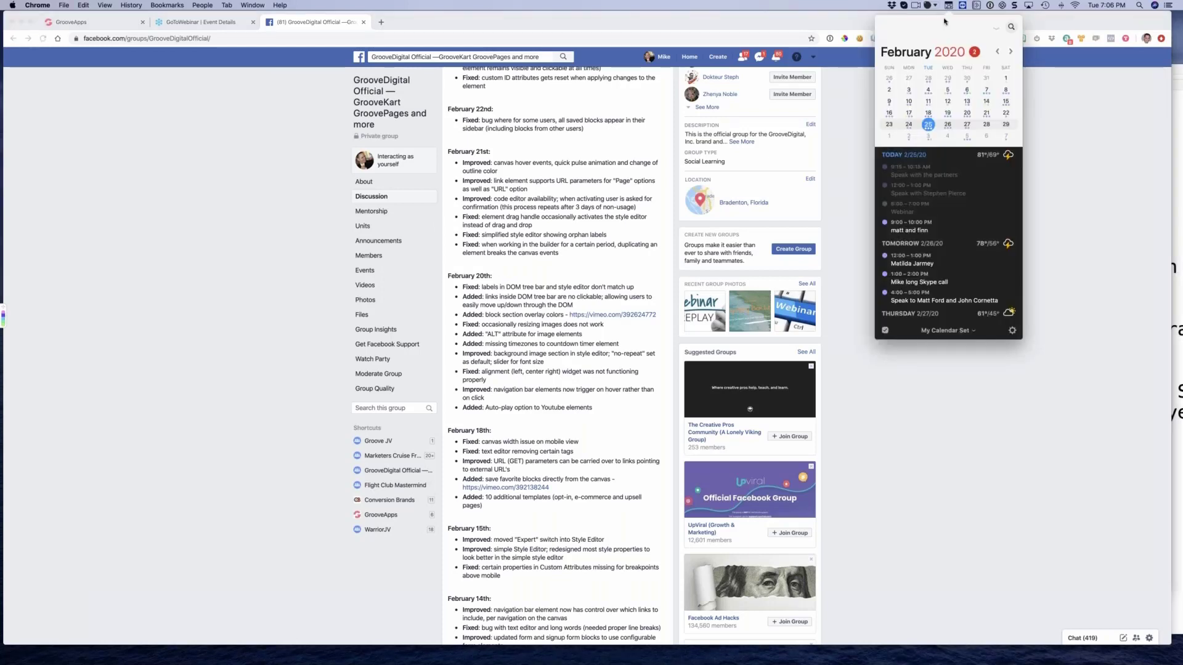
left_click(566, 354)
scroll(545, 373, "down", 2)
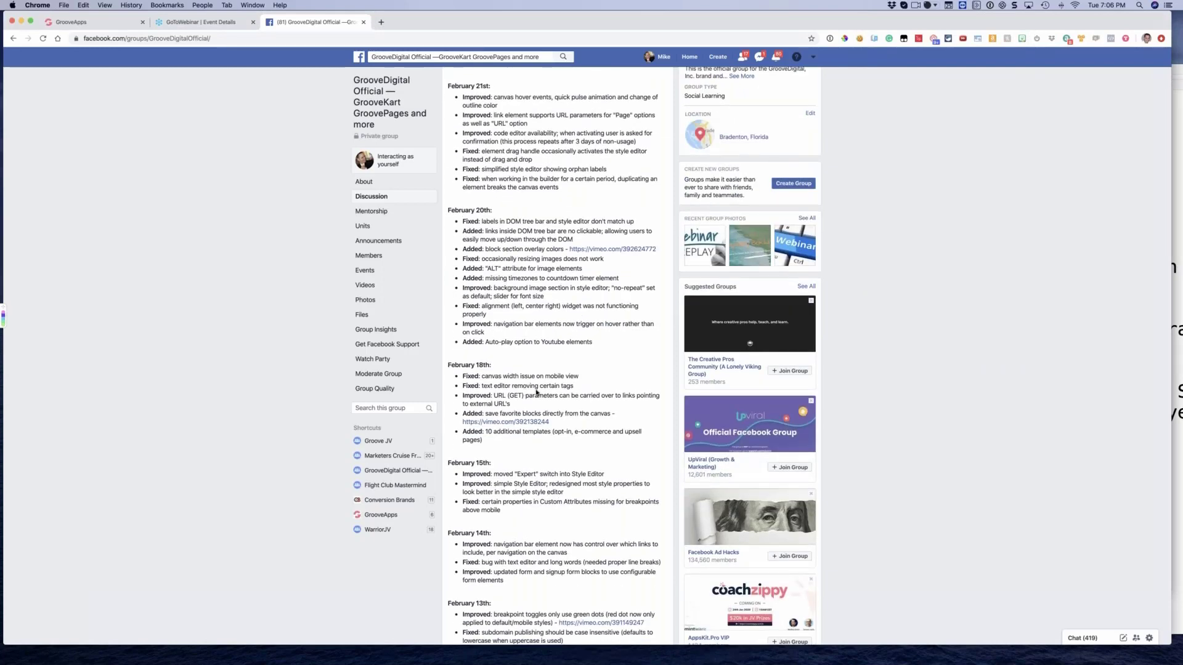
scroll(542, 382, "up", 1)
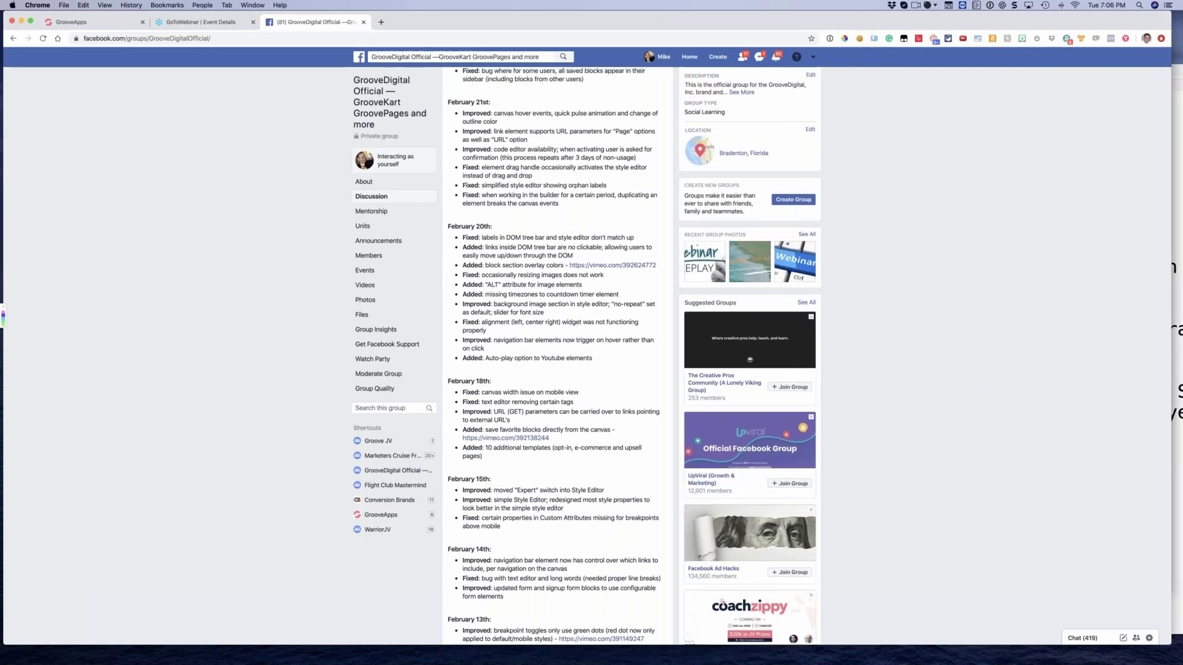
Return to the GroovePages editor, open the site's Home page from the page list and look over its blocks
left_click(87, 25)
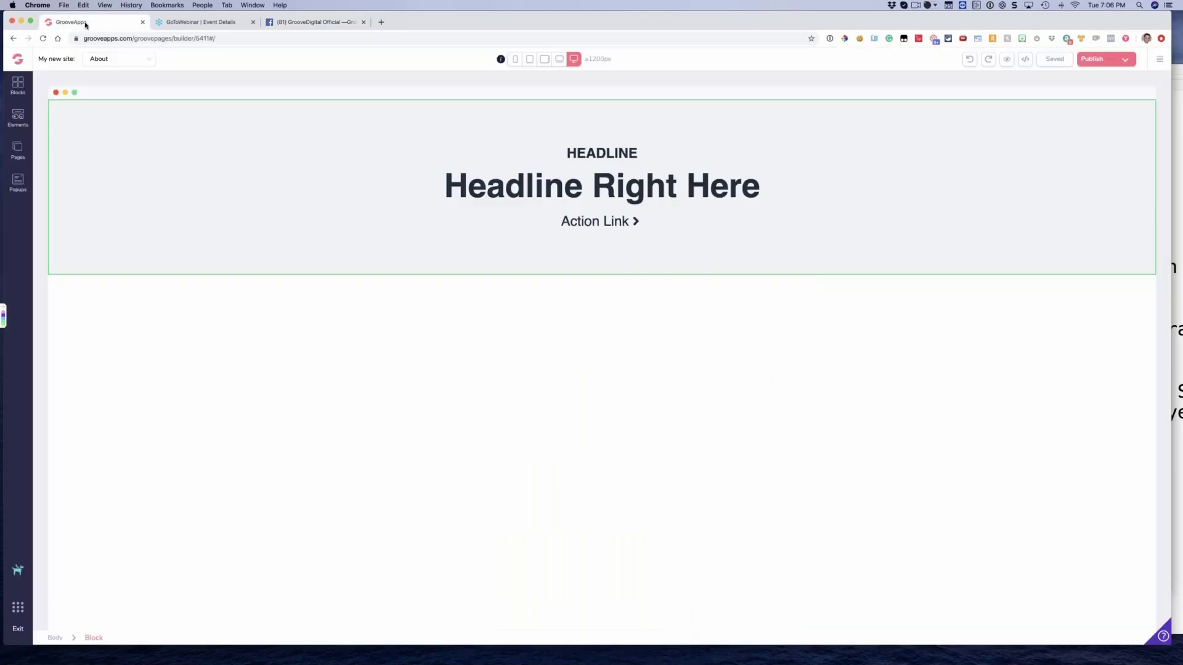
left_click(17, 148)
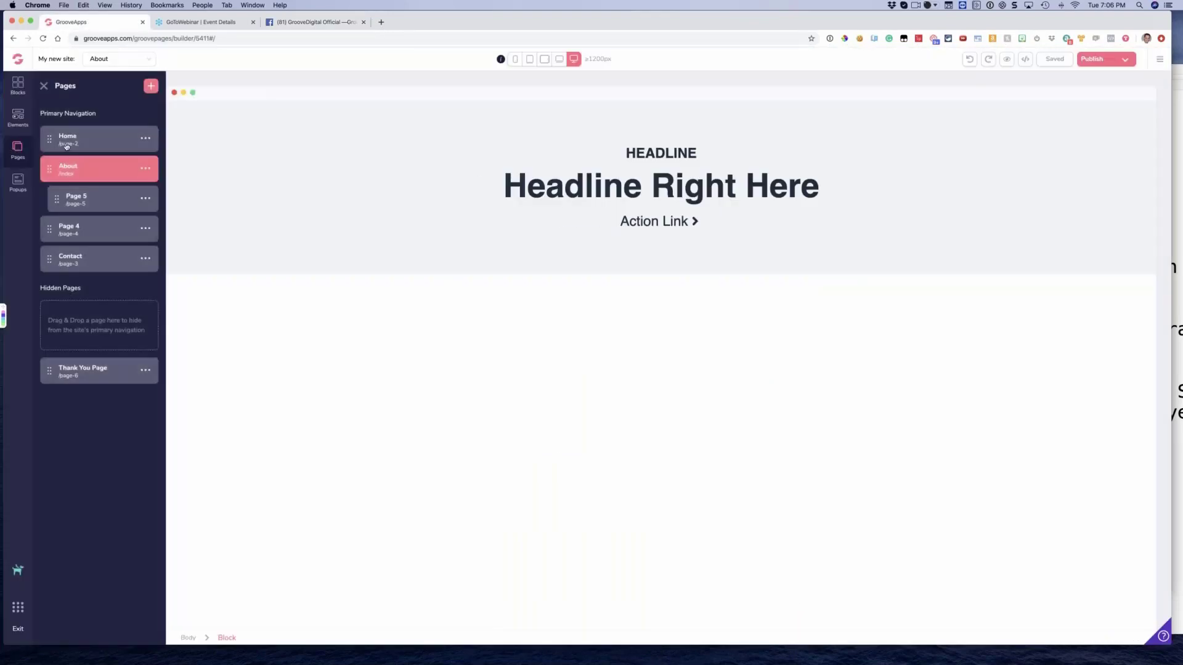
left_click(93, 139)
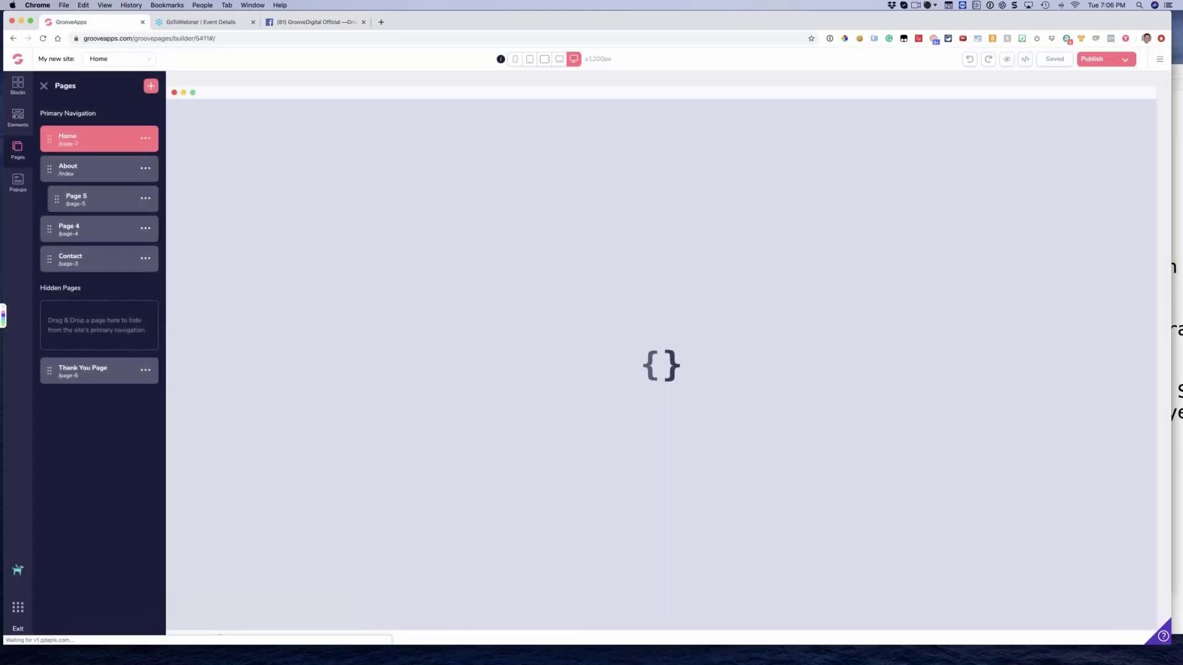
scroll(333, 244, "down", 10)
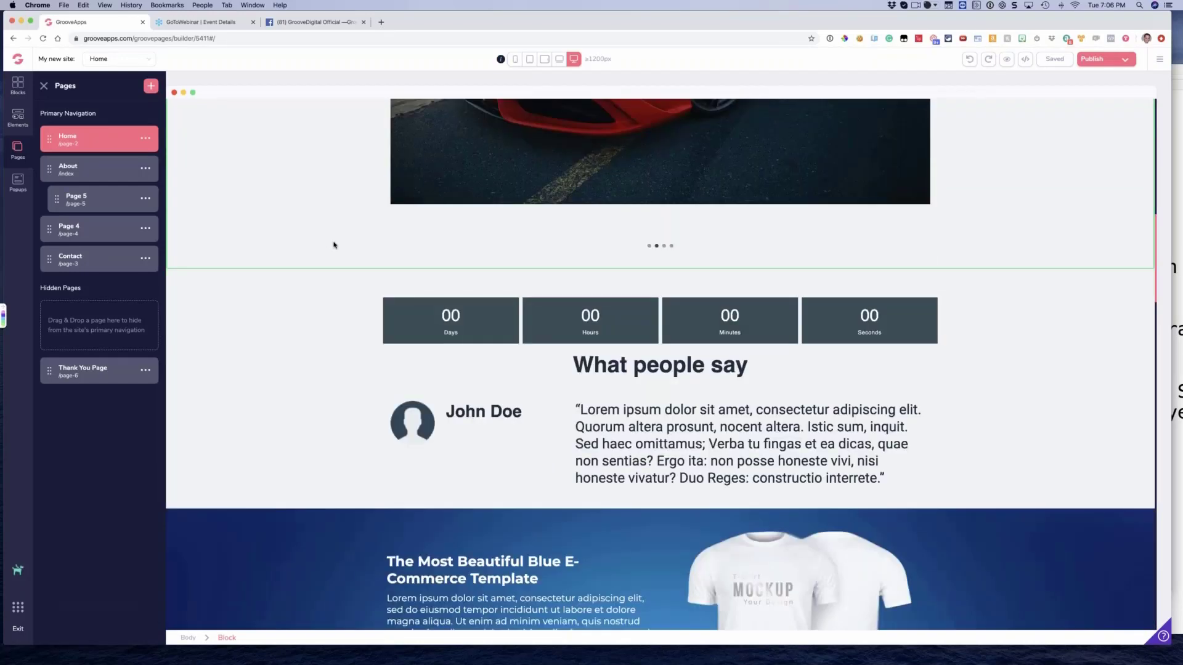
scroll(334, 244, "down", 2)
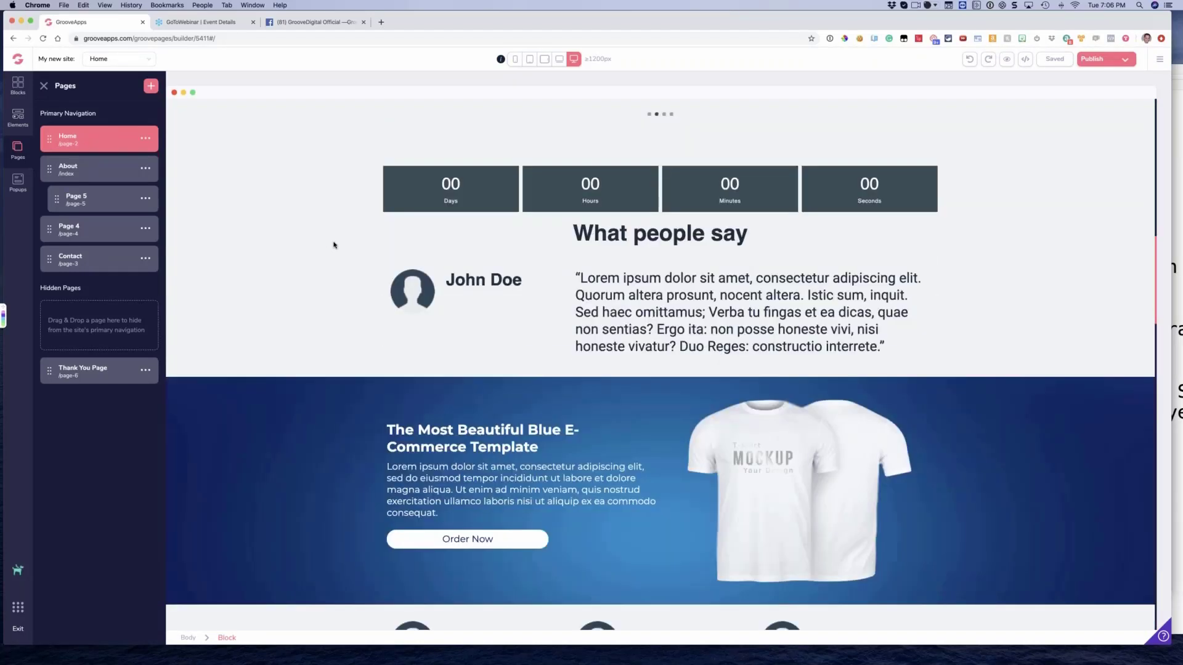
Check the T-shirt mockup image's functionality settings, including its alt attribute, and close them
scroll(333, 245, "down", 3)
left_click(897, 197)
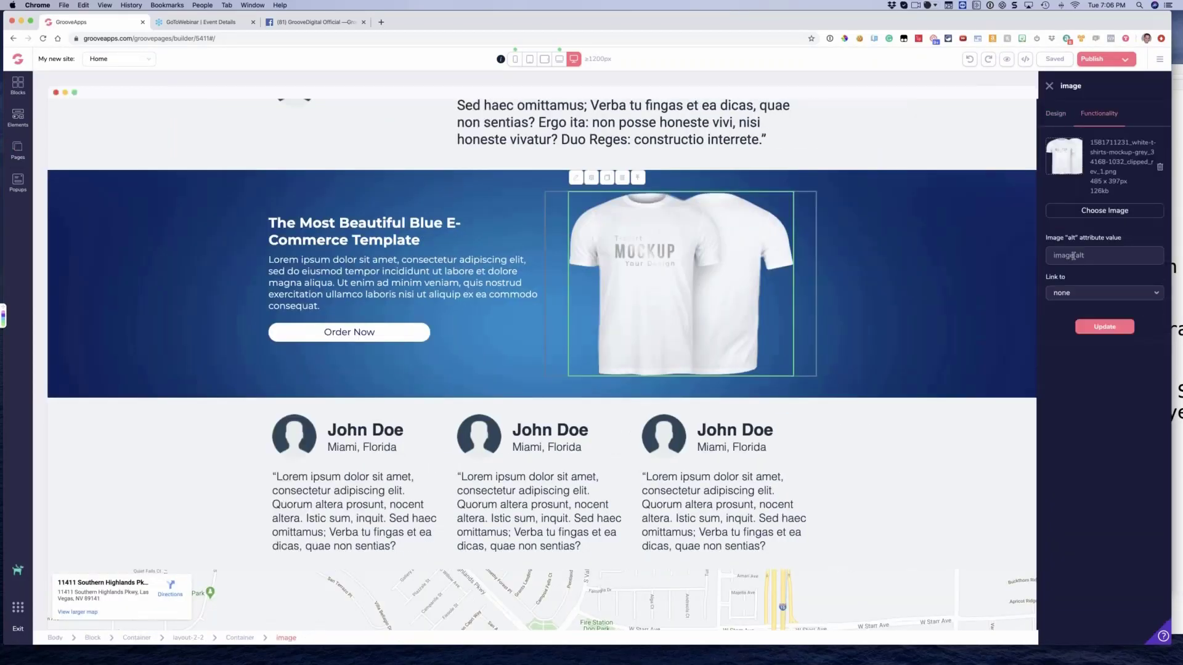
left_click(1066, 256)
left_click(1049, 86)
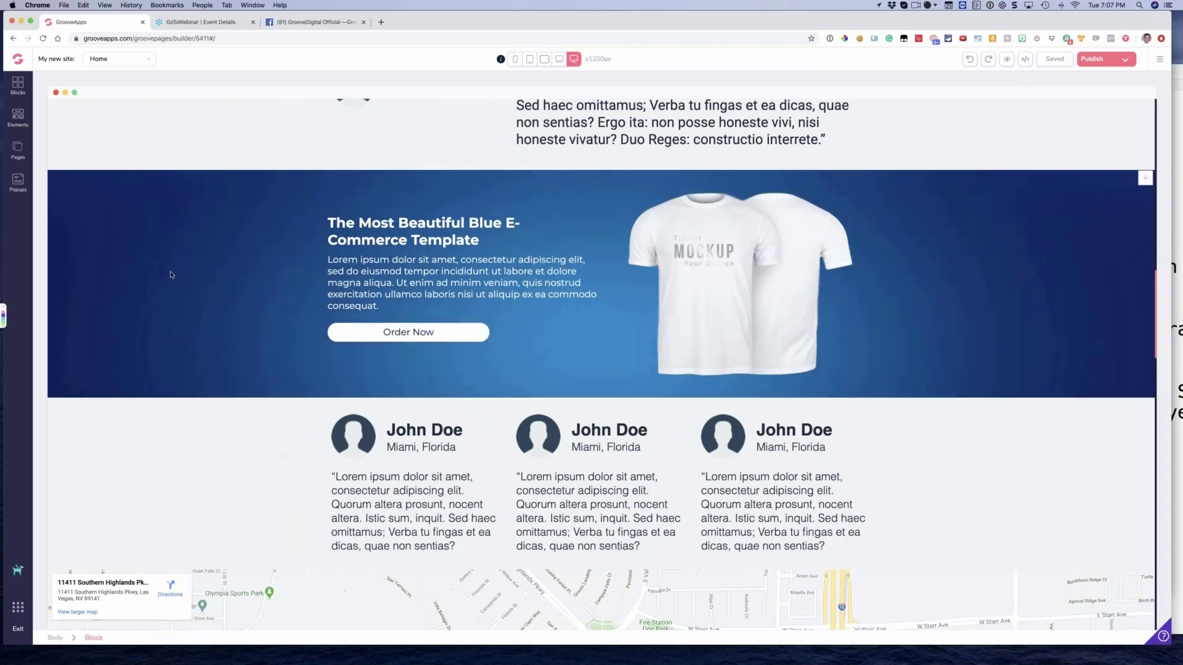
Reduce the text size of the description paragraph in the first Our Team card
left_click(173, 275)
scroll(197, 272, "up", 5)
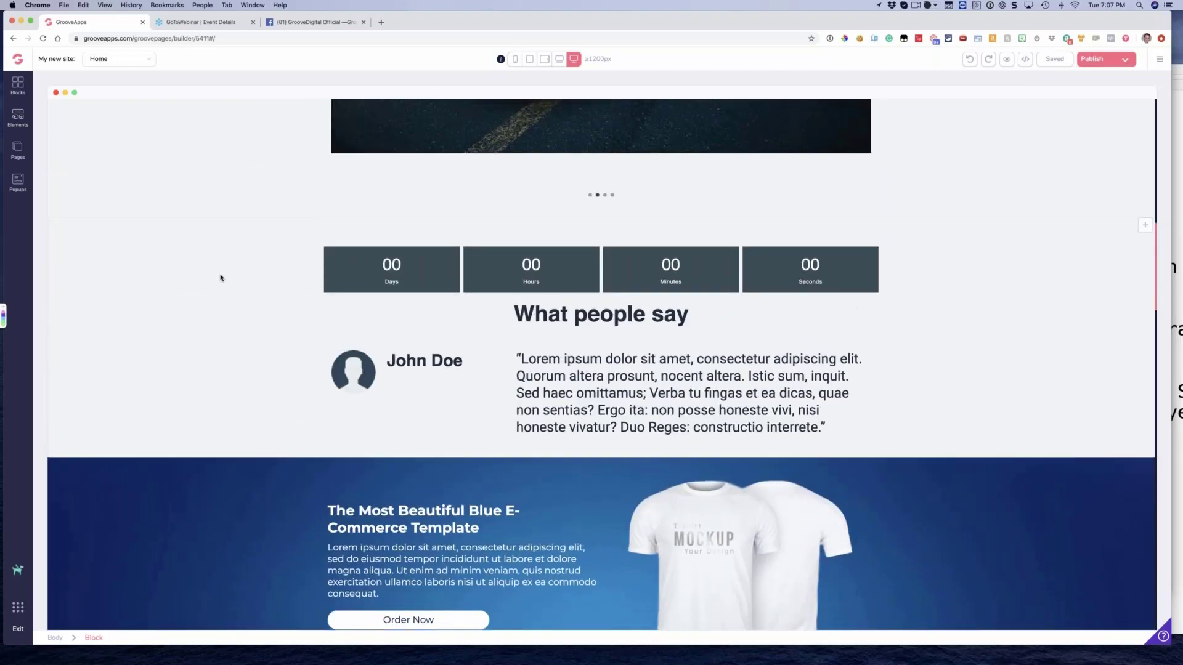
scroll(259, 283, "up", 10)
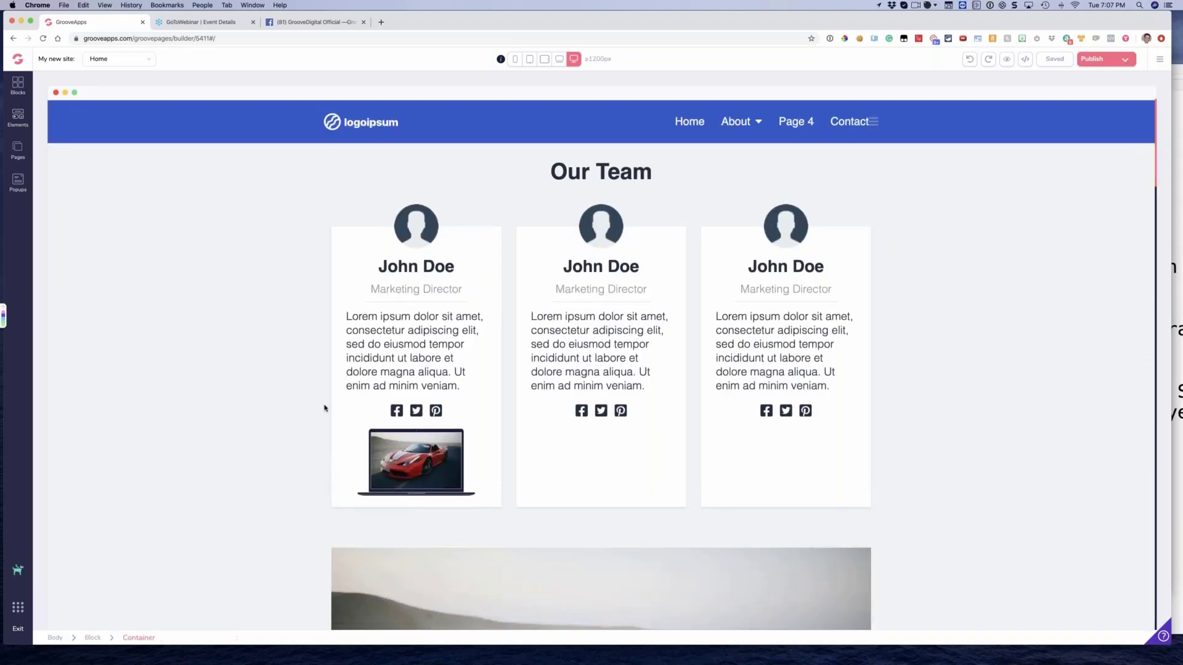
left_click(412, 354)
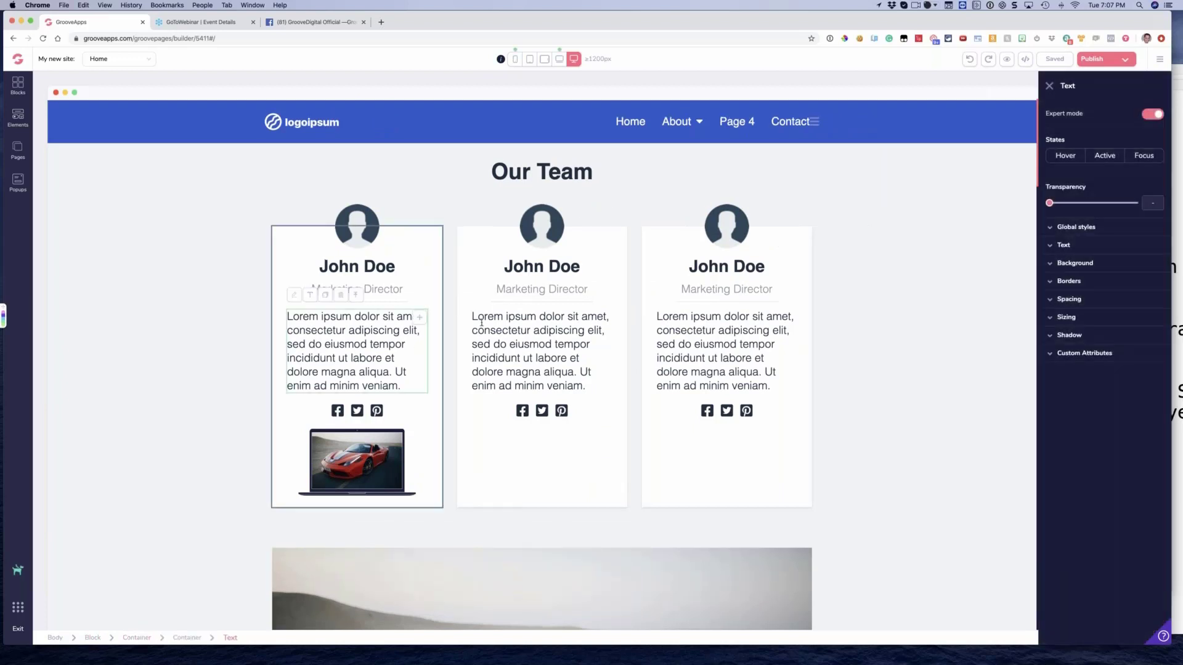
left_click(1054, 246)
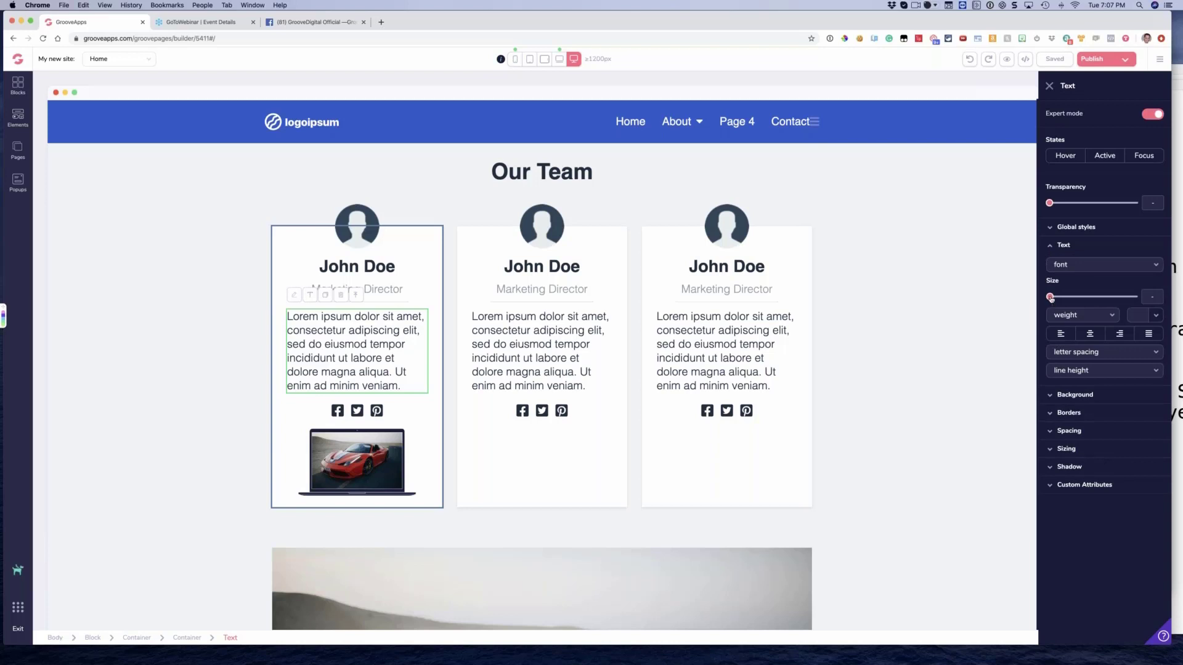
left_click_drag(1052, 299, 1081, 301)
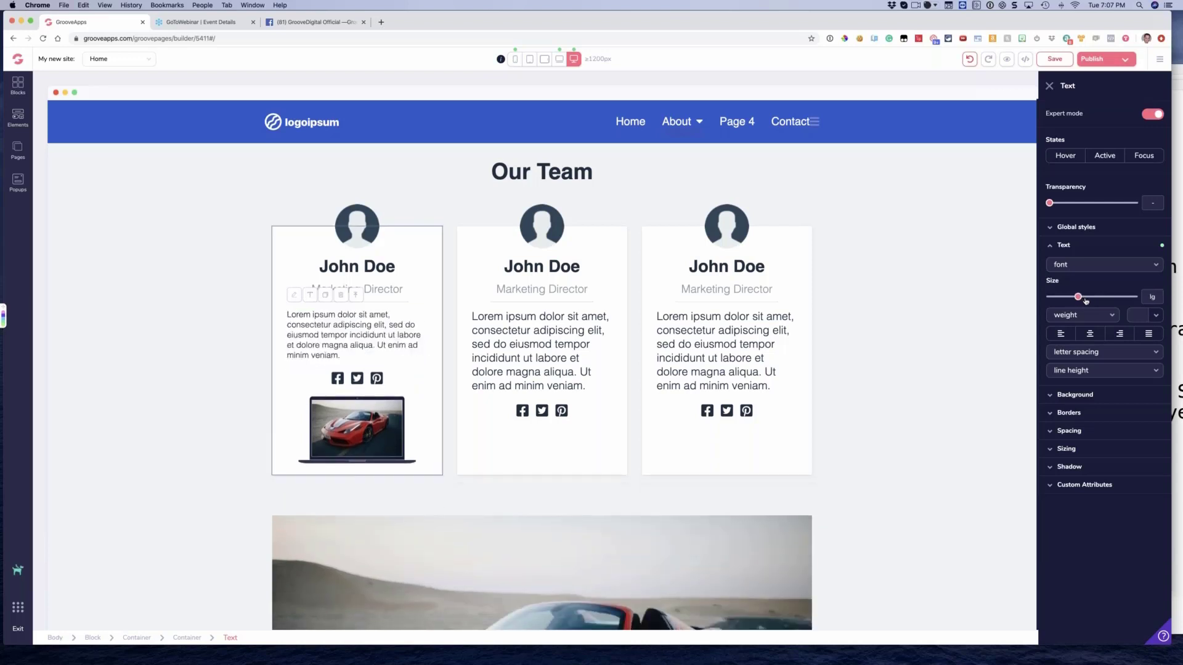
left_click_drag(1079, 297, 1072, 297)
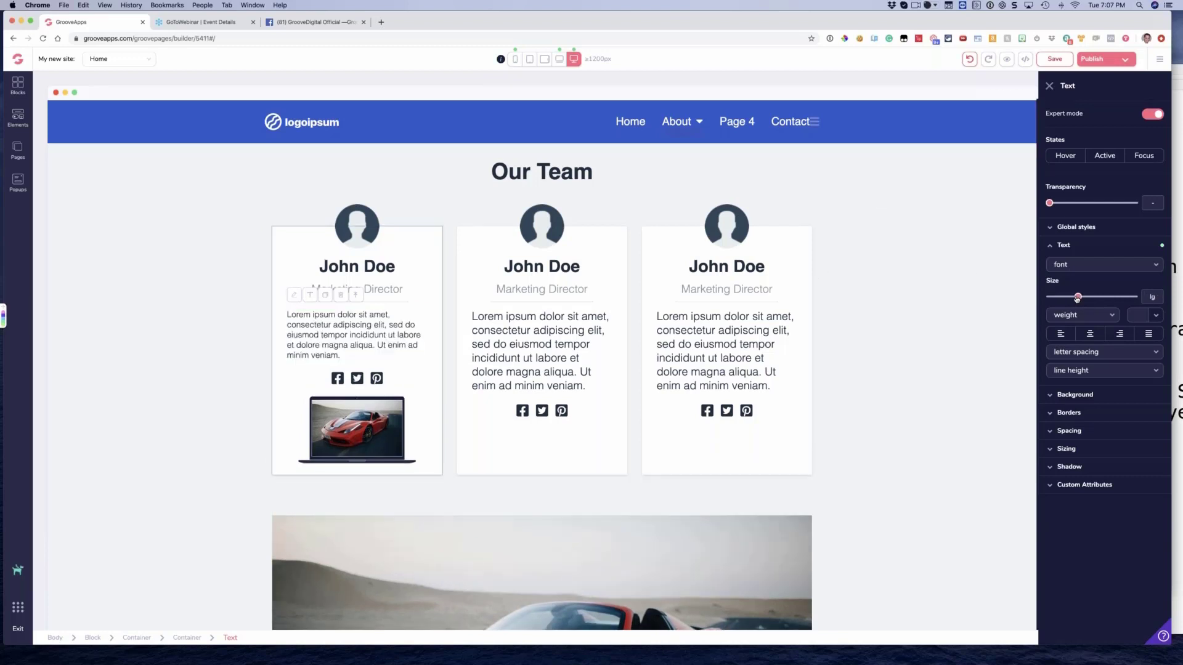
left_click_drag(1072, 298, 1063, 298)
left_click(187, 219)
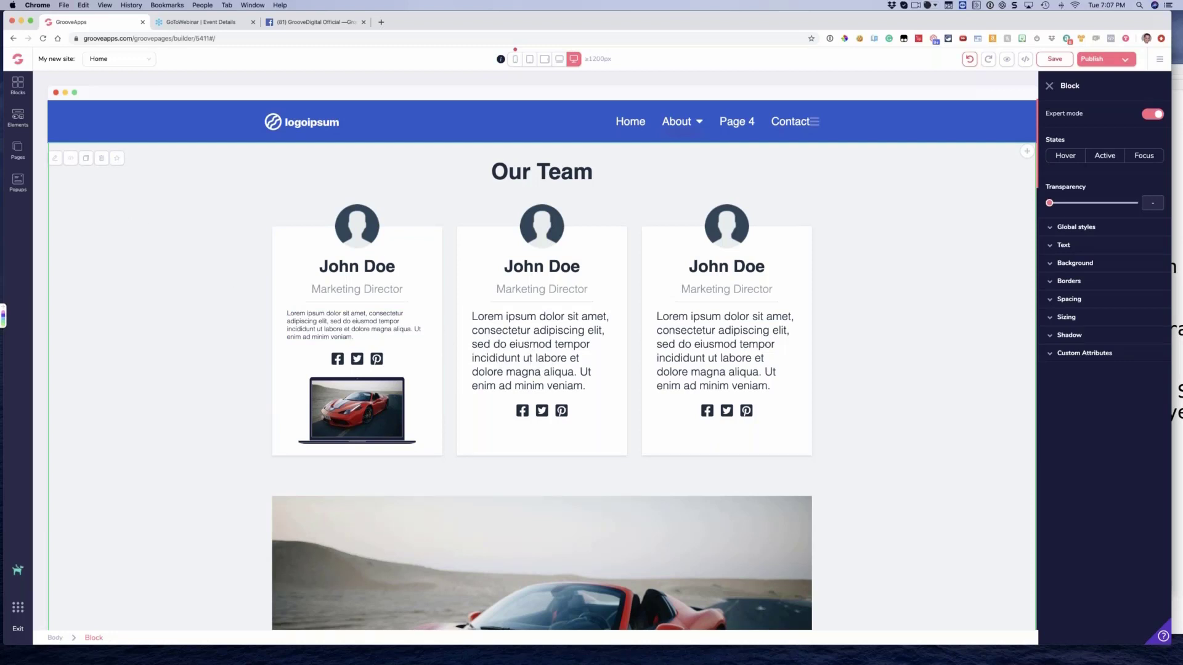
Examine the design settings of the Our Team block and its elements: a social icon, description, heading, avatar and member name
left_click(562, 411)
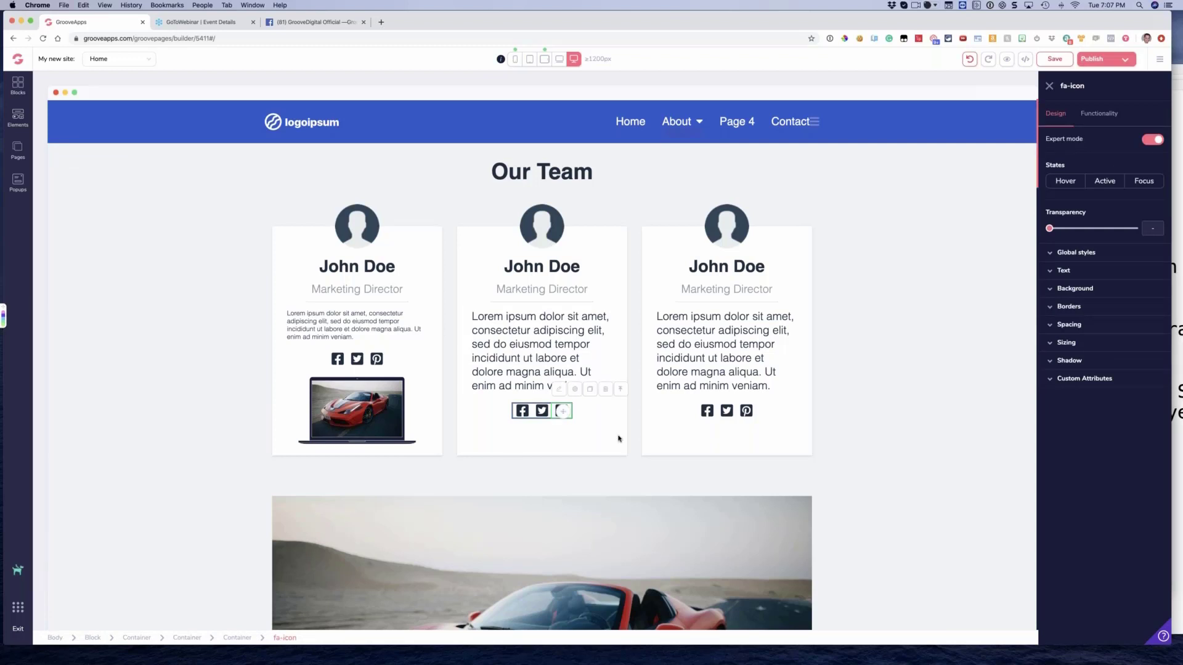
left_click(623, 390)
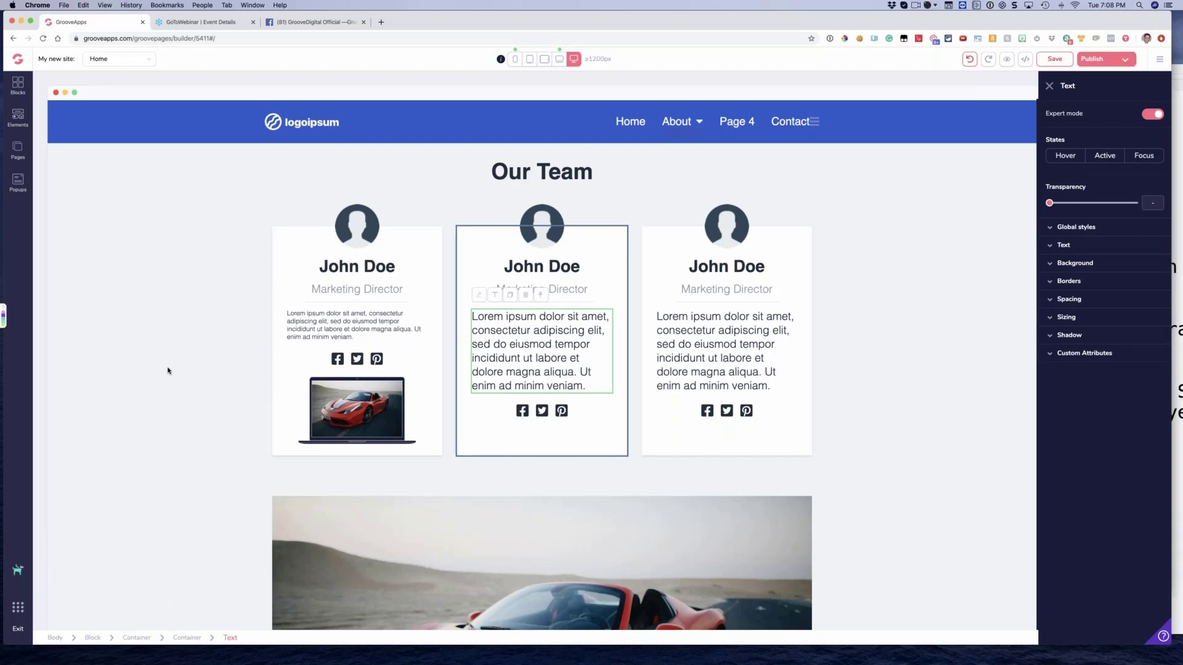
left_click(93, 639)
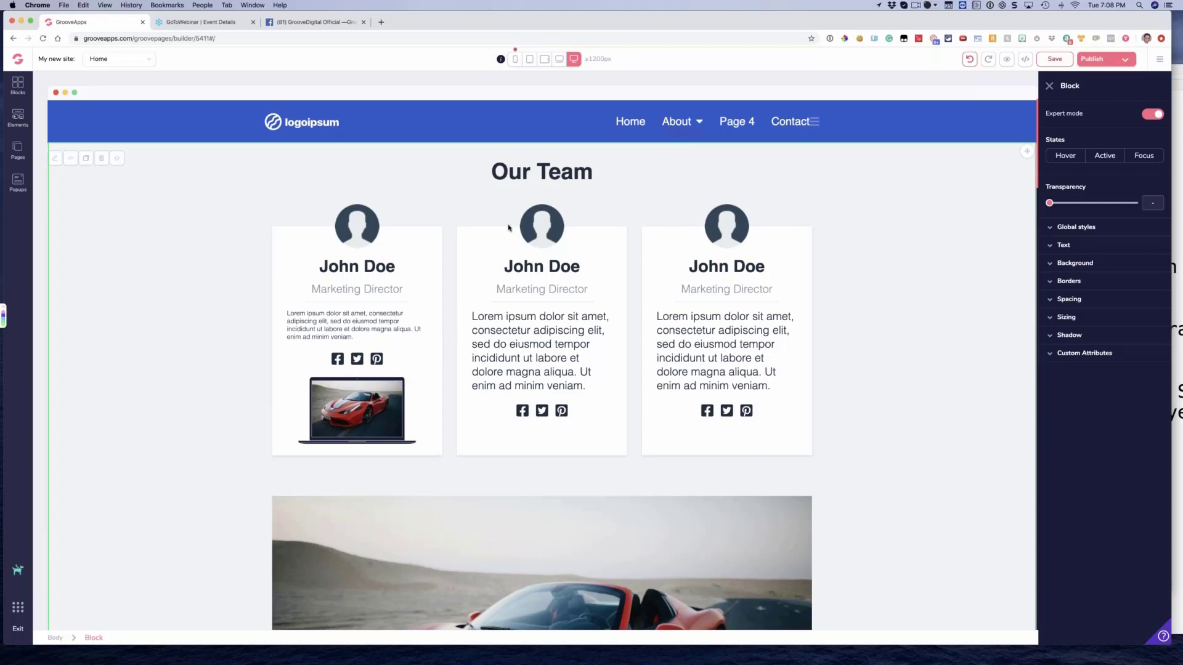
left_click(508, 178)
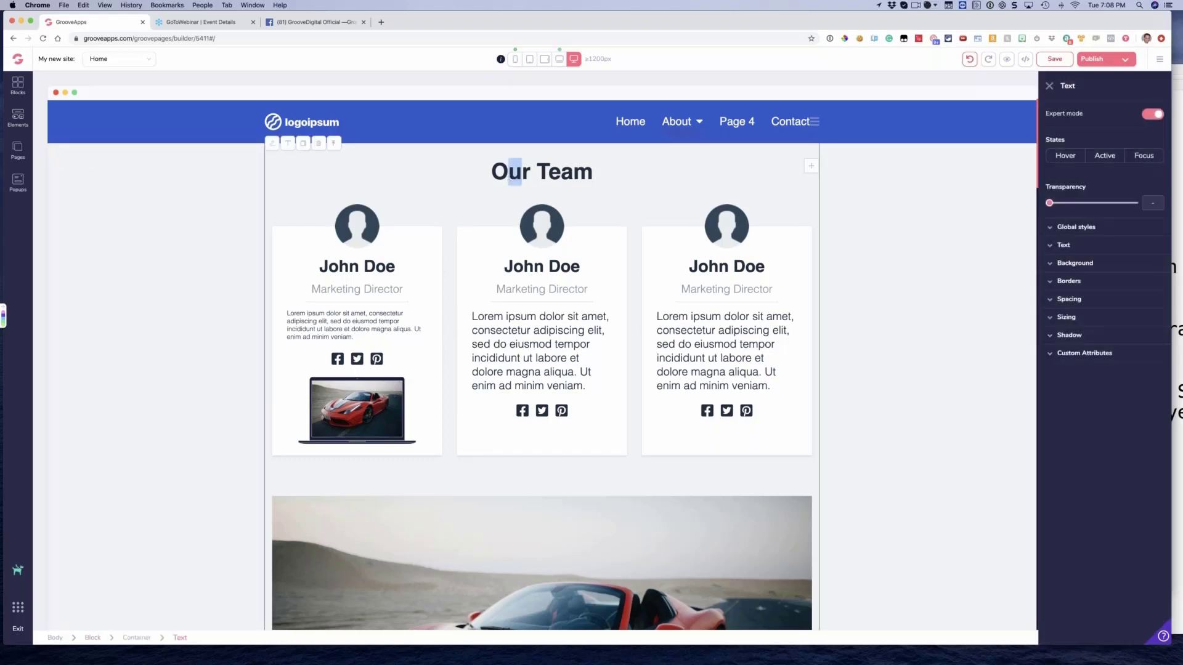
left_click(536, 234)
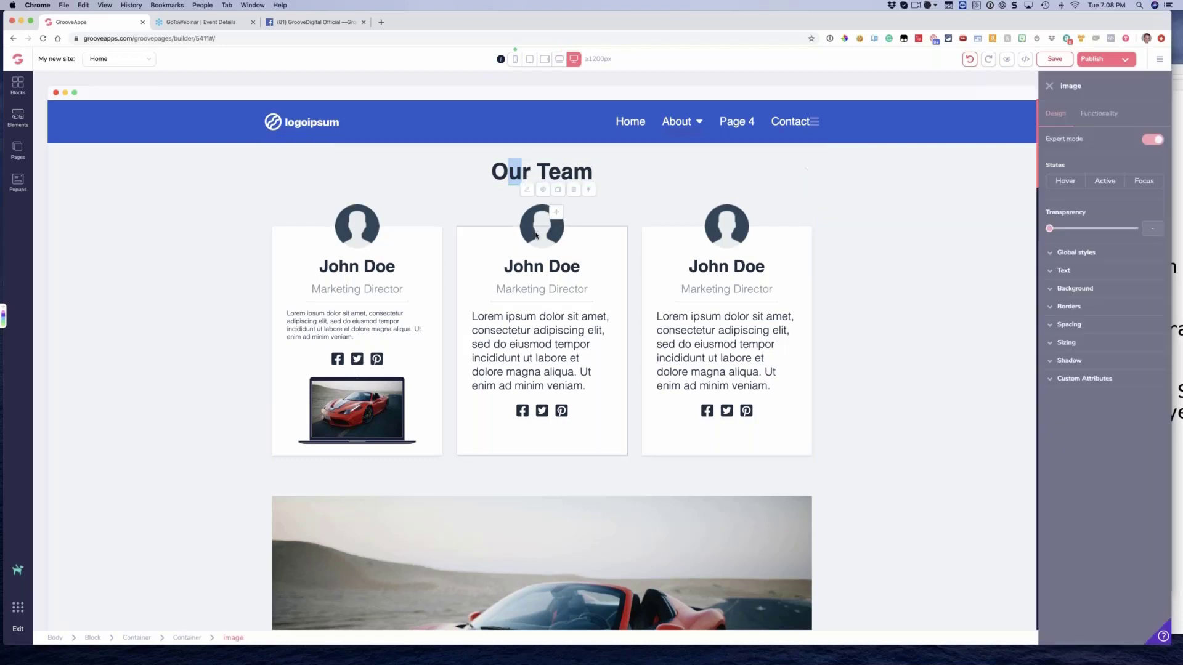
left_click(702, 269)
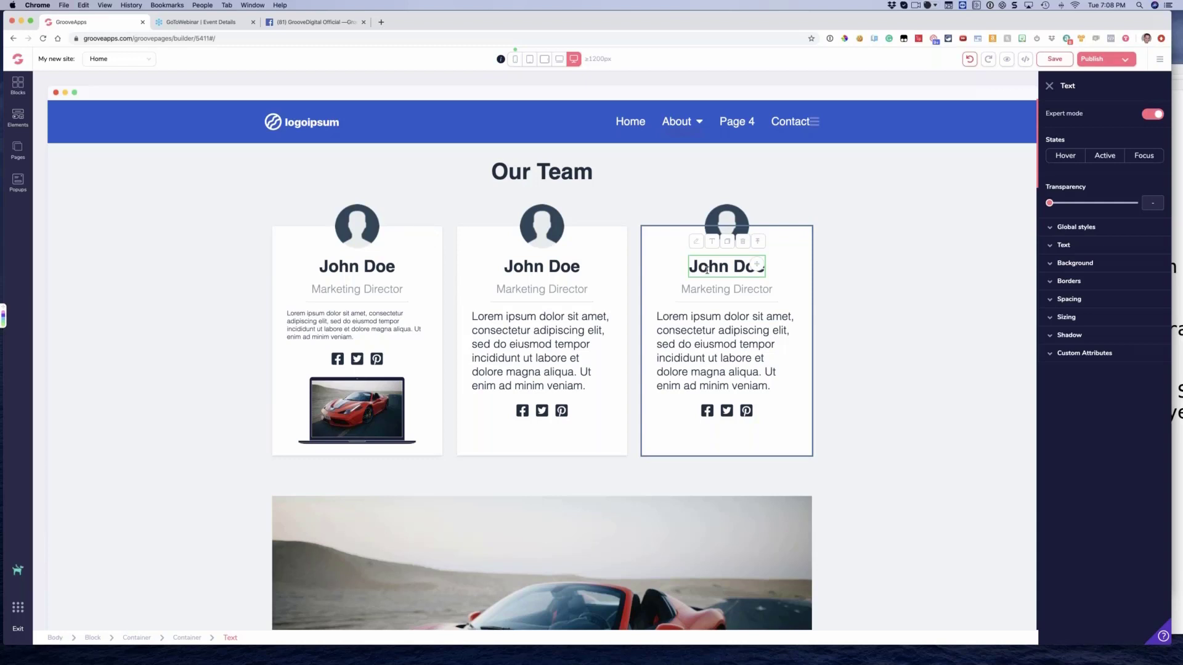
left_click(1049, 86)
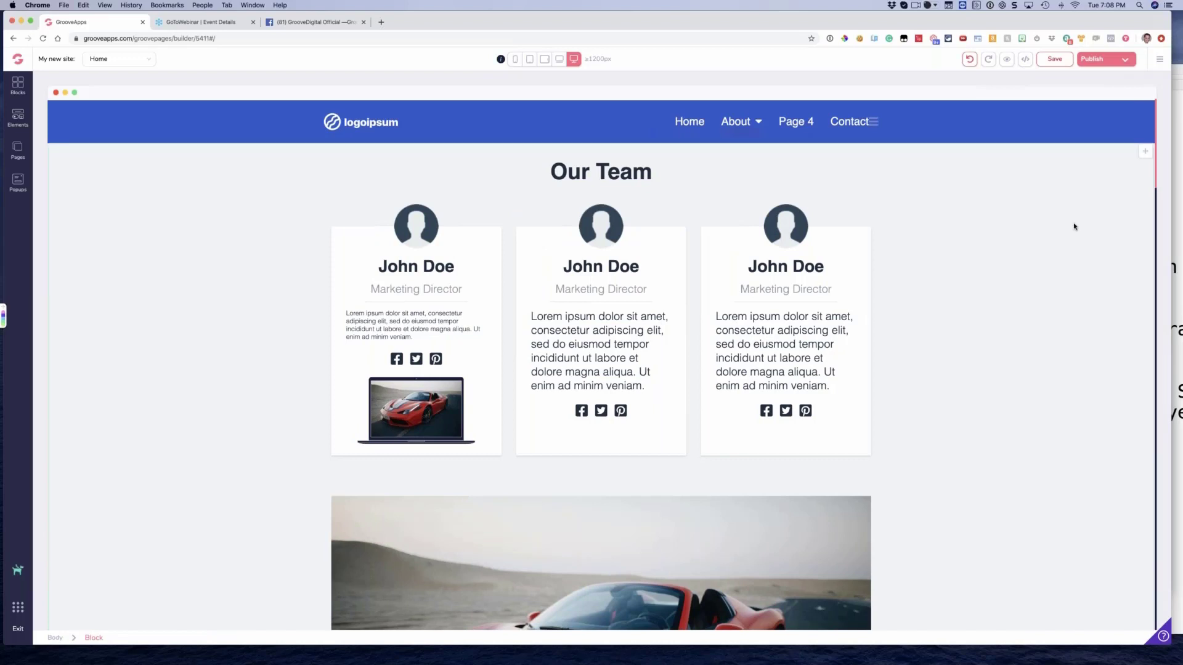
left_click(1003, 222)
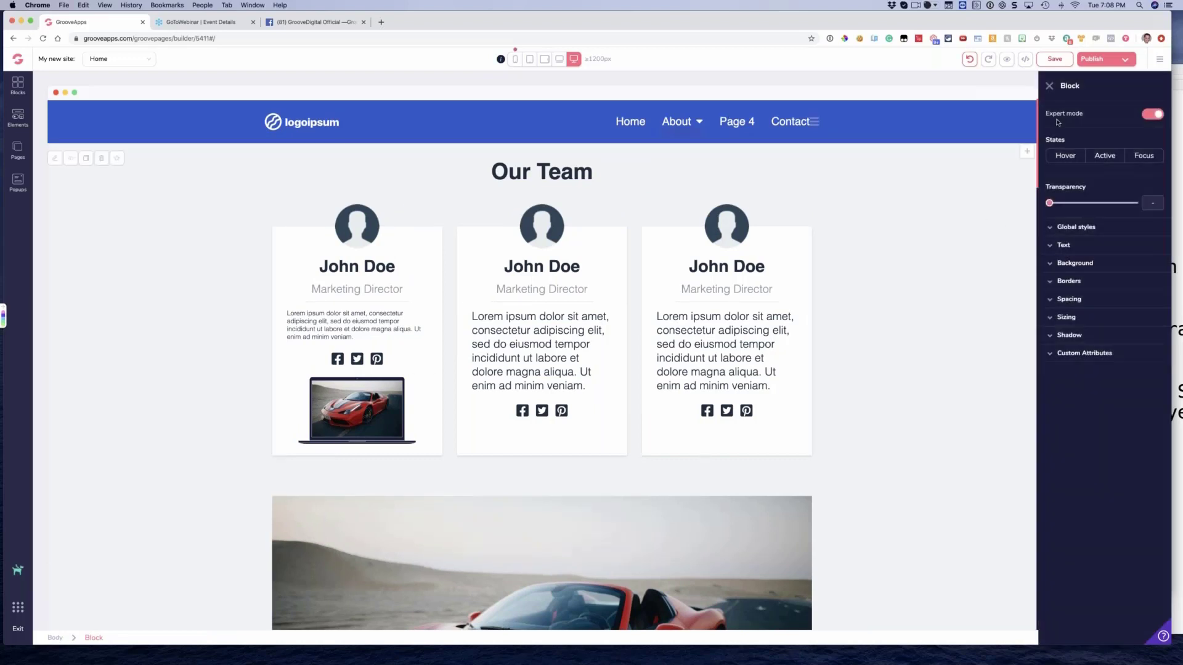
left_click(1050, 86)
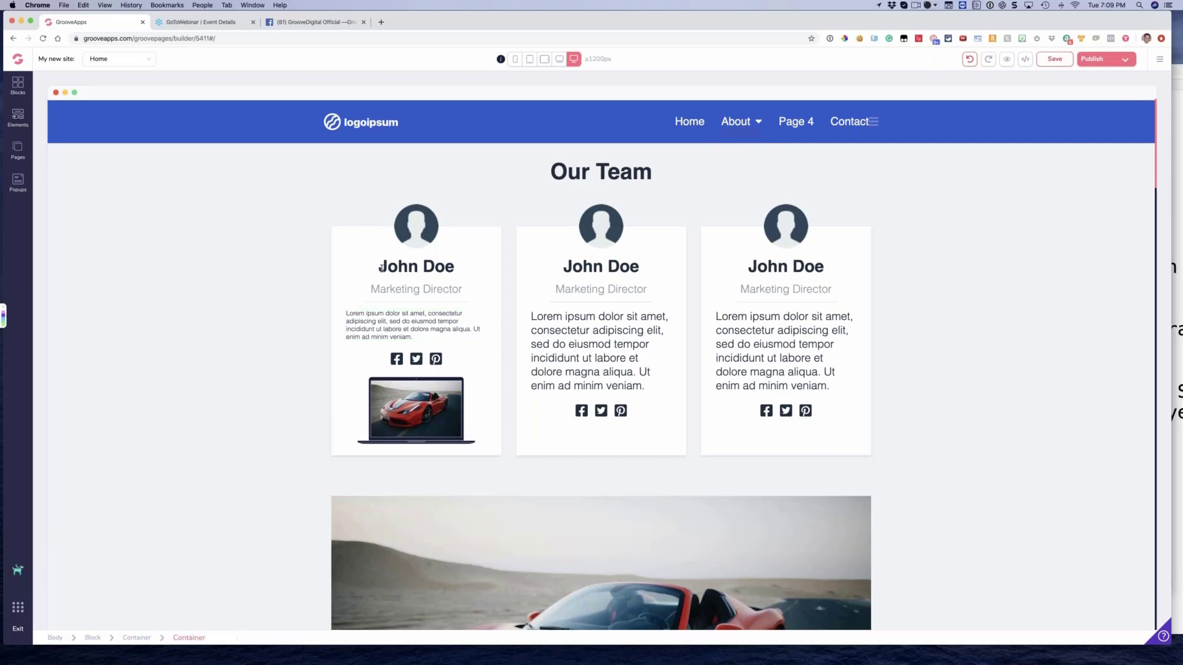
scroll(689, 441, "down", 1)
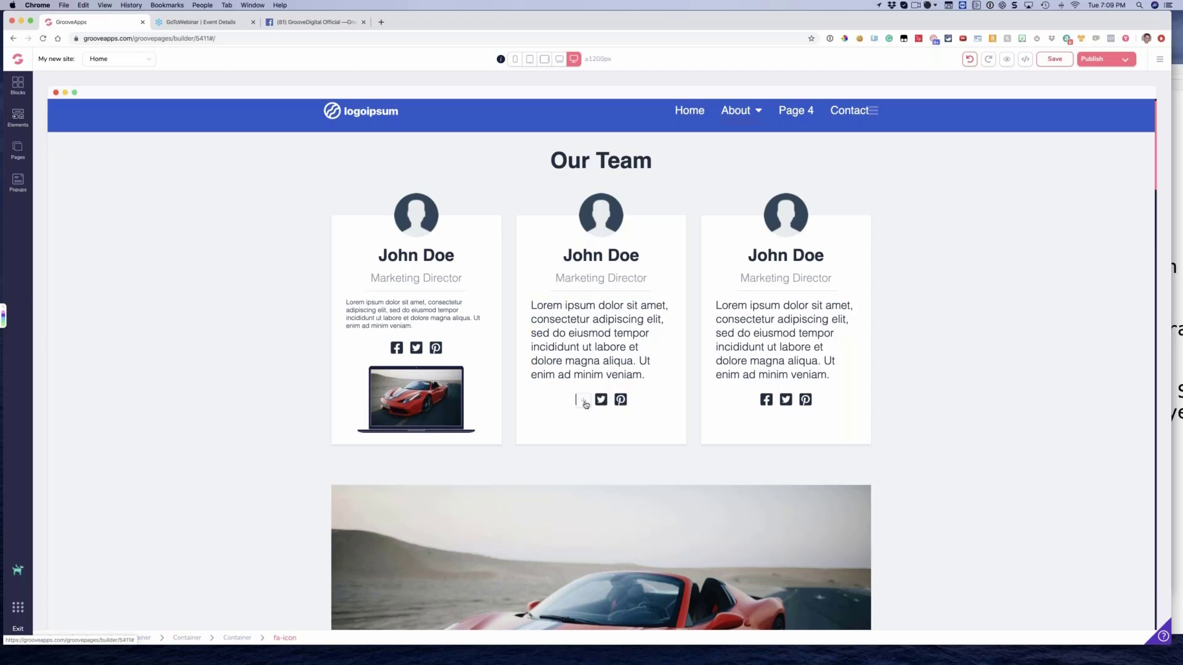
left_click(239, 296)
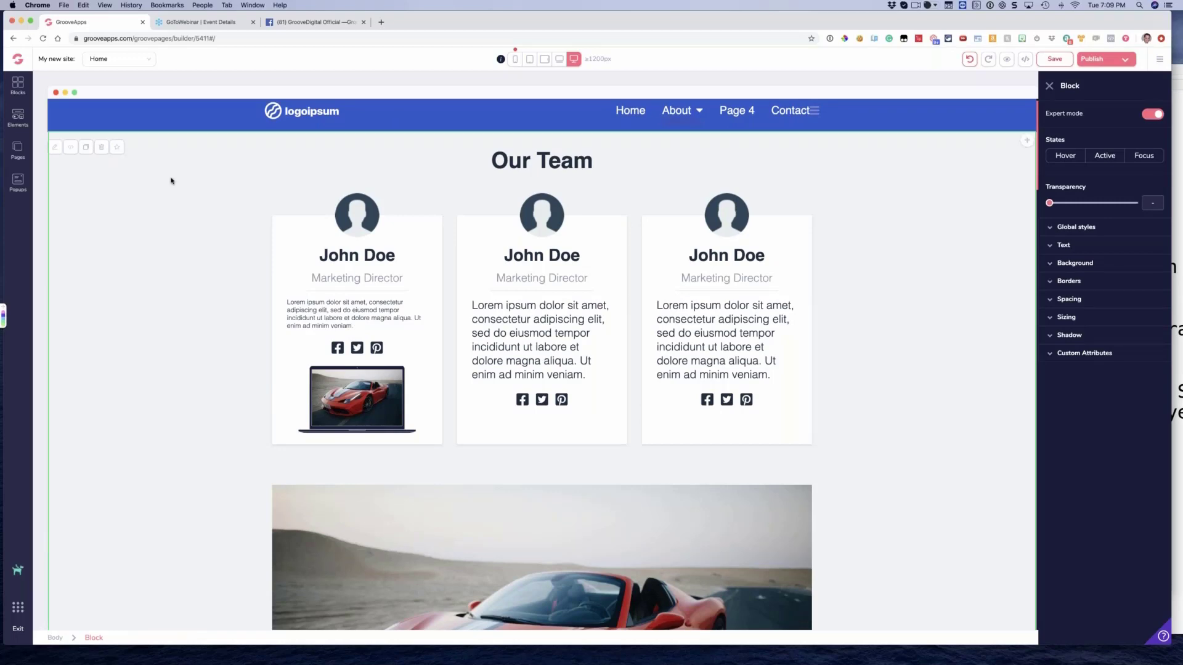
Save the blue e-commerce T-shirt block as a reusable designed block in the Content category
scroll(161, 179, "down", 15)
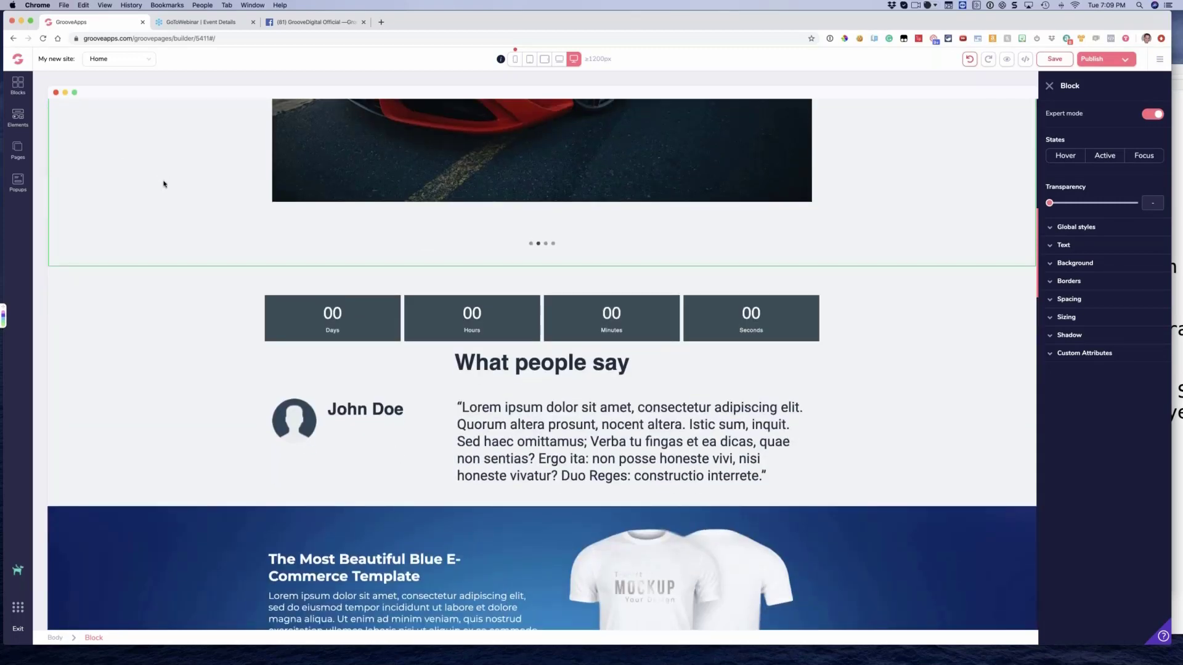
scroll(154, 278, "down", 3)
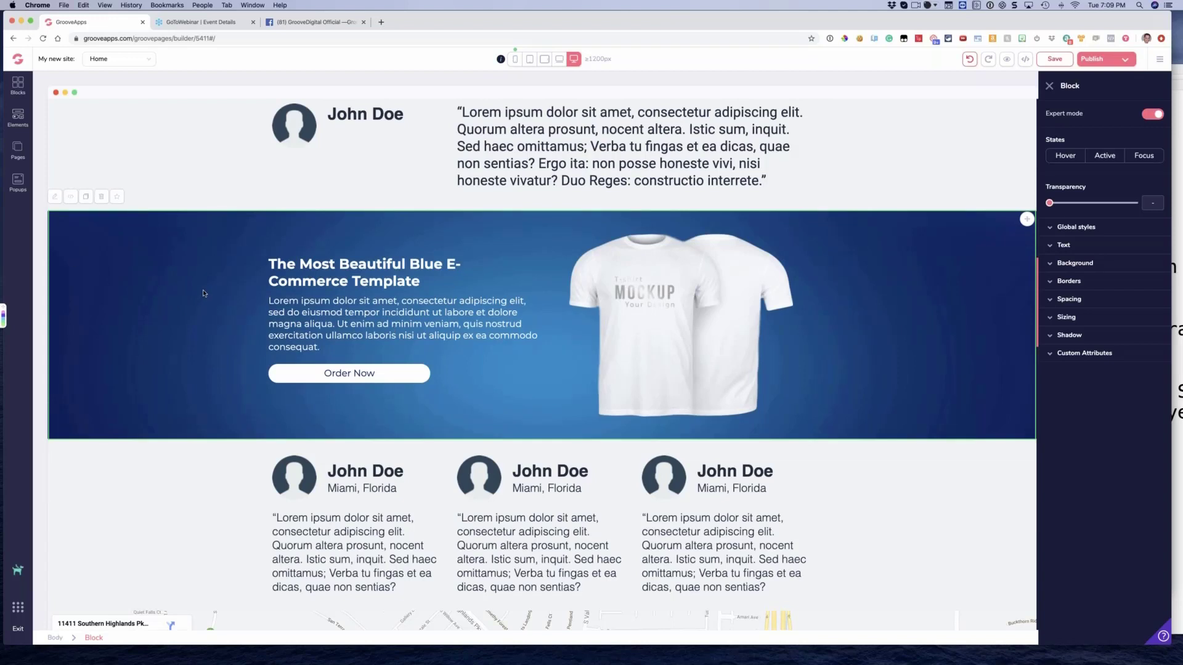
left_click(117, 199)
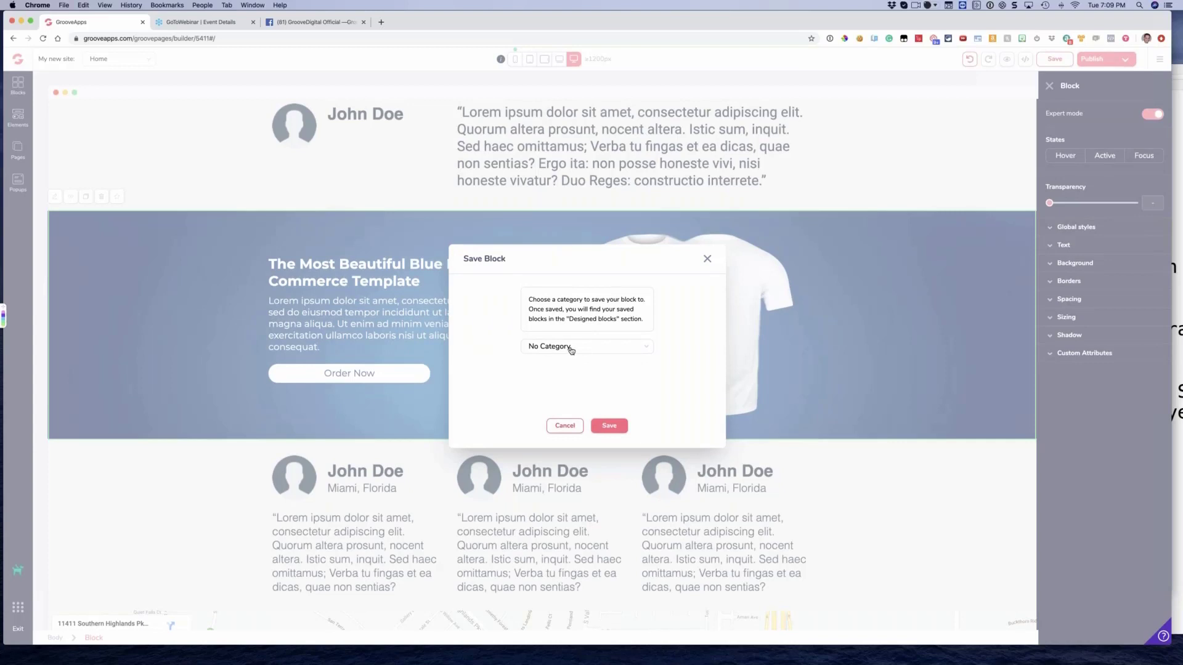
left_click(571, 349)
scroll(594, 379, "down", 3)
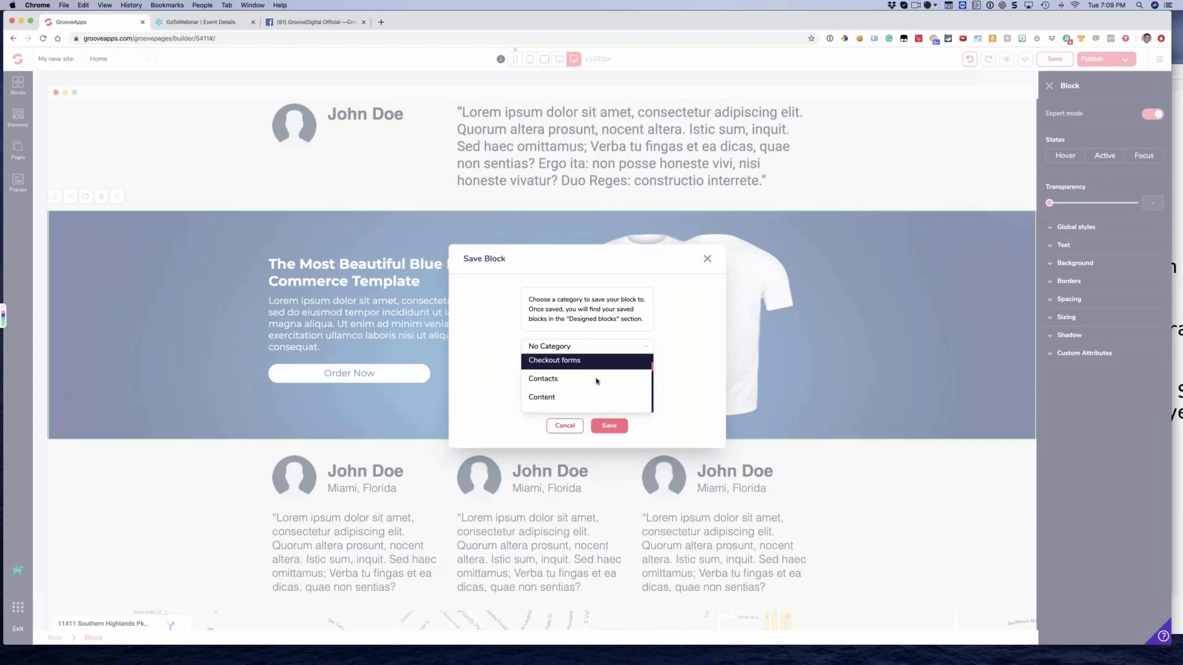
scroll(596, 381, "down", 1)
scroll(595, 381, "up", 1)
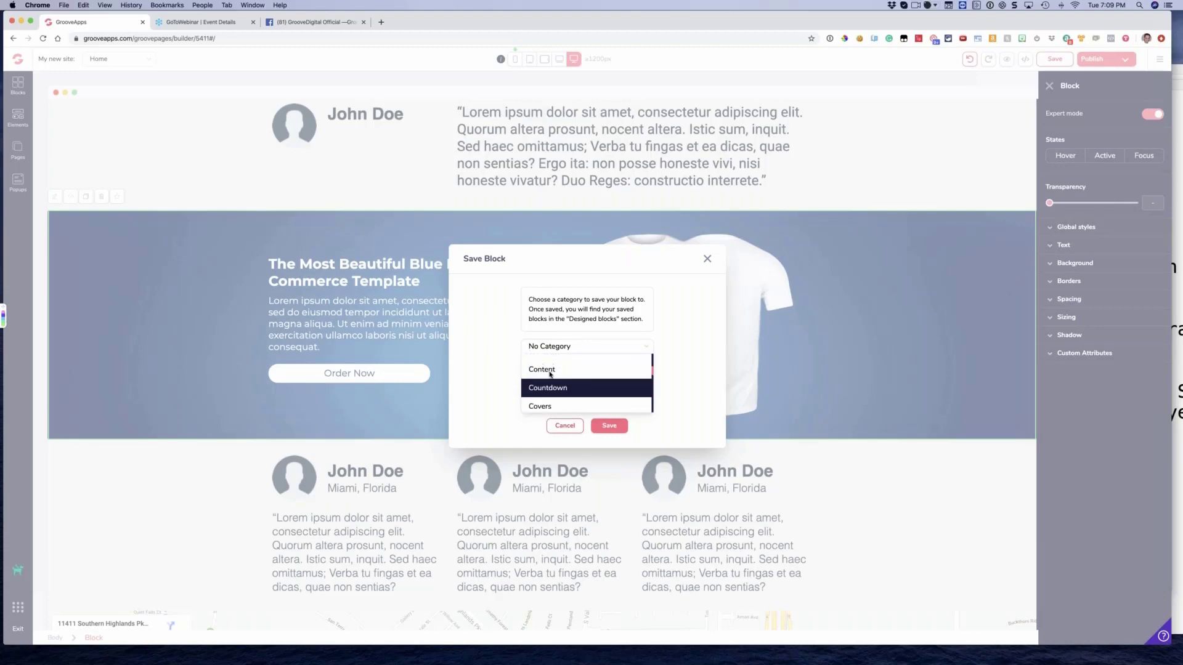
left_click(594, 377)
left_click(609, 425)
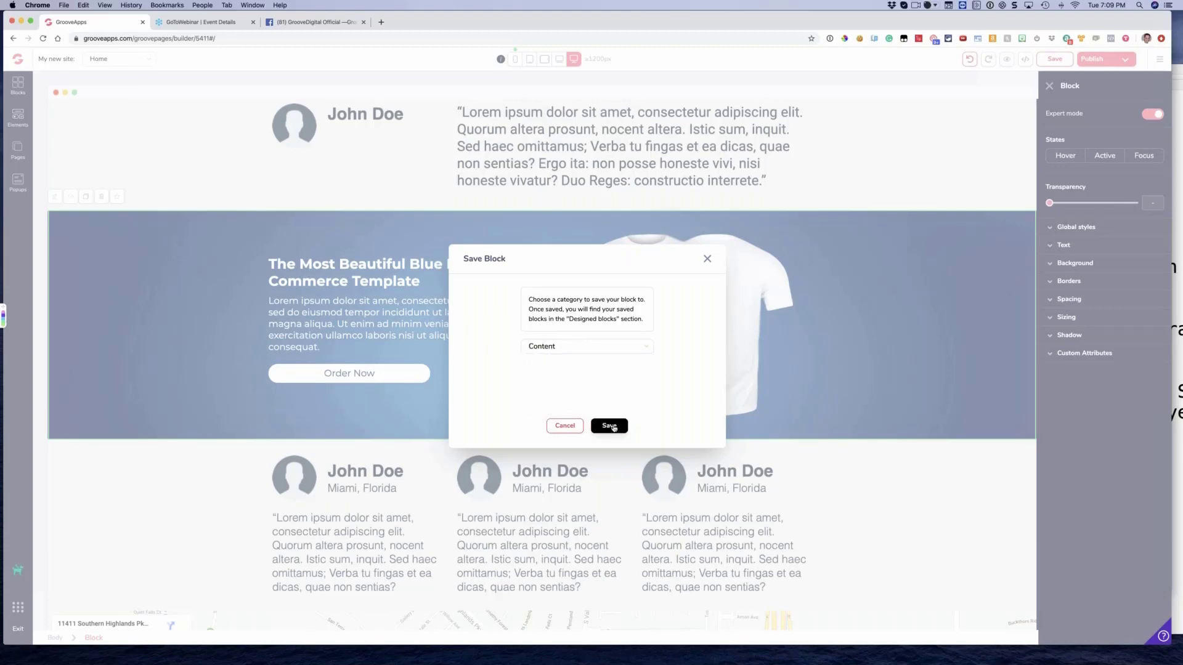
Insert the saved blue T-shirt block from the Content designed blocks next to the original on the page
left_click(18, 86)
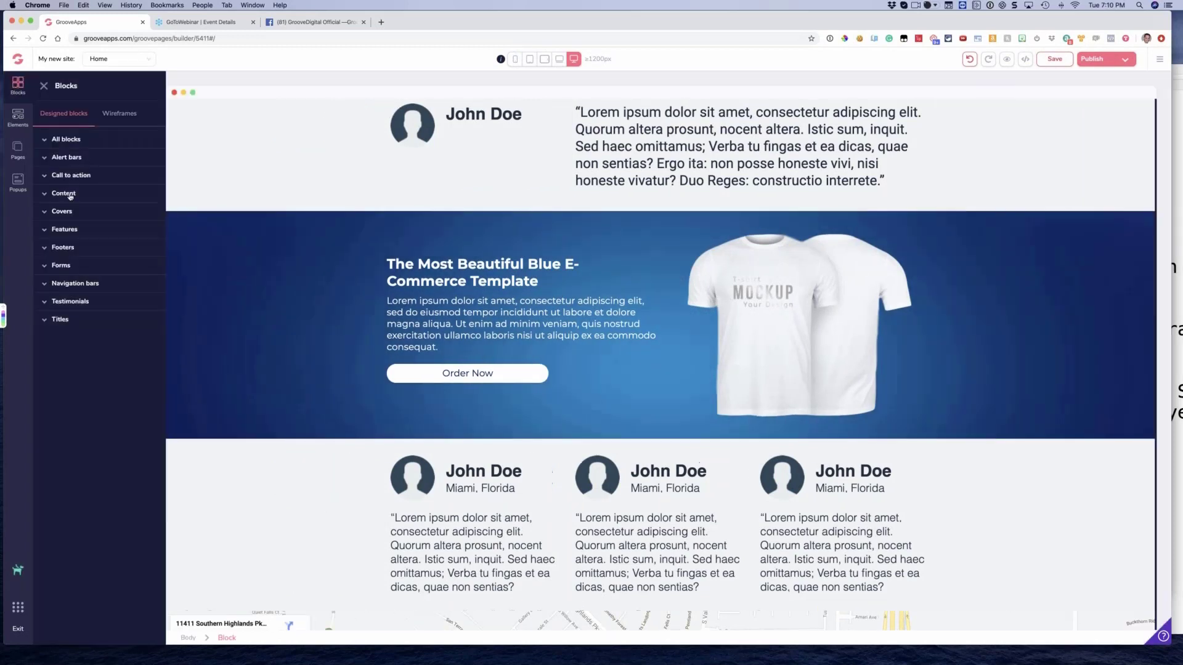
left_click(71, 194)
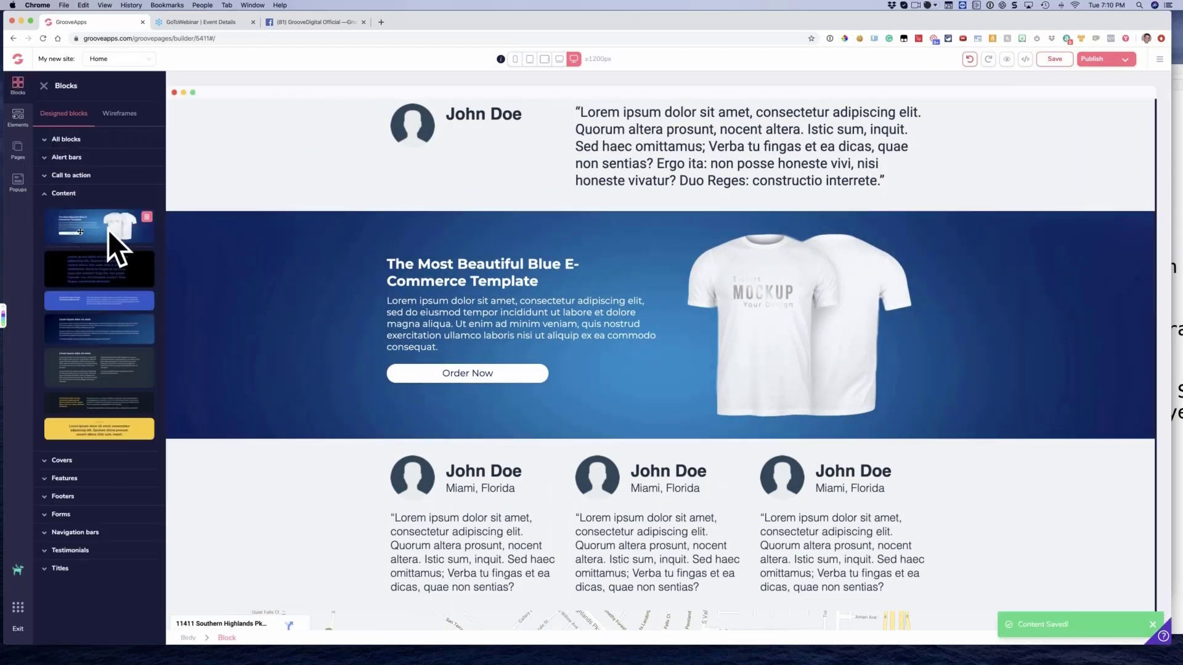
left_click_drag(94, 225, 331, 286)
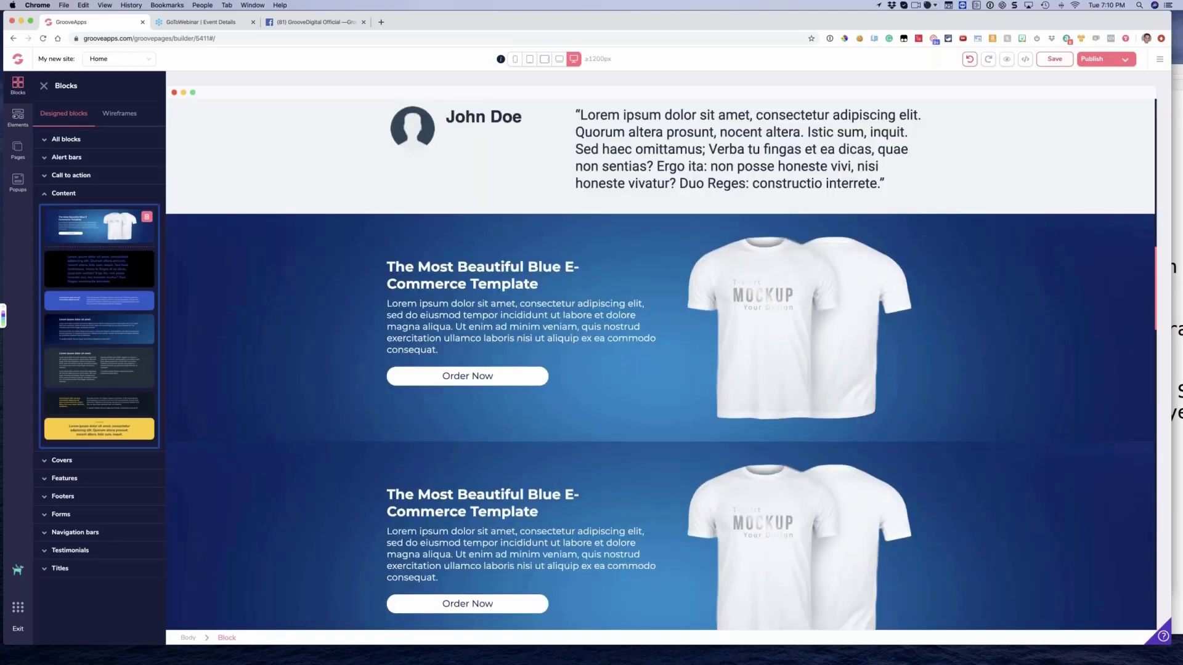
Delete the upper of the two identical blue T-shirt blocks
left_click(246, 239)
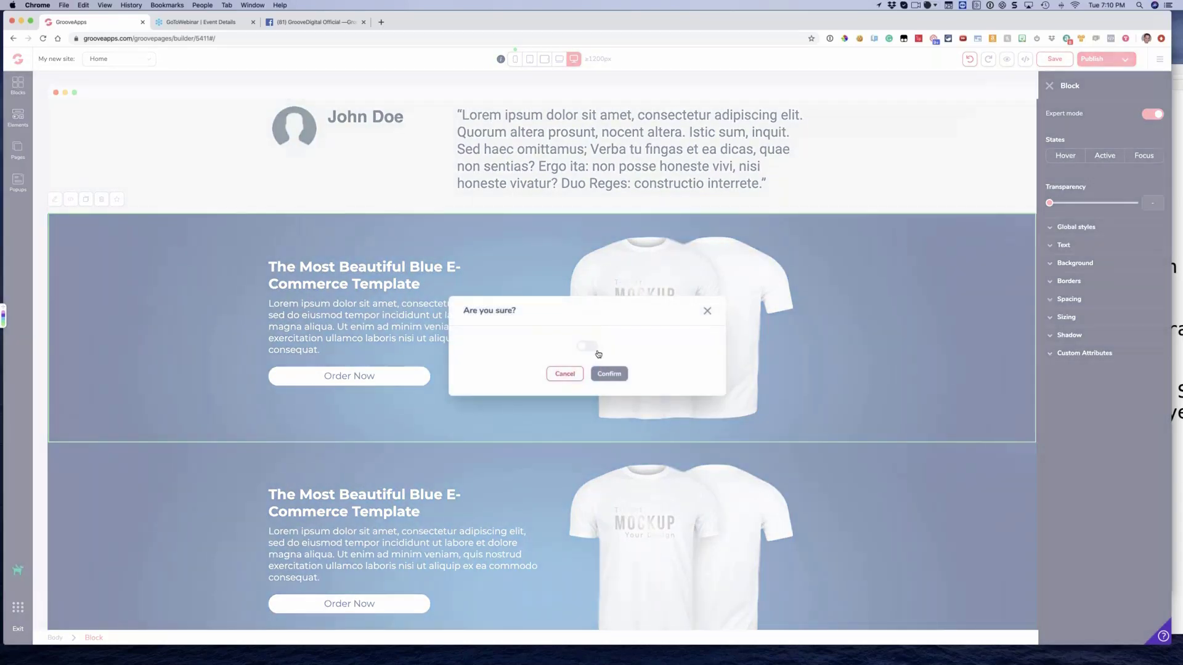
left_click(587, 345)
left_click(609, 374)
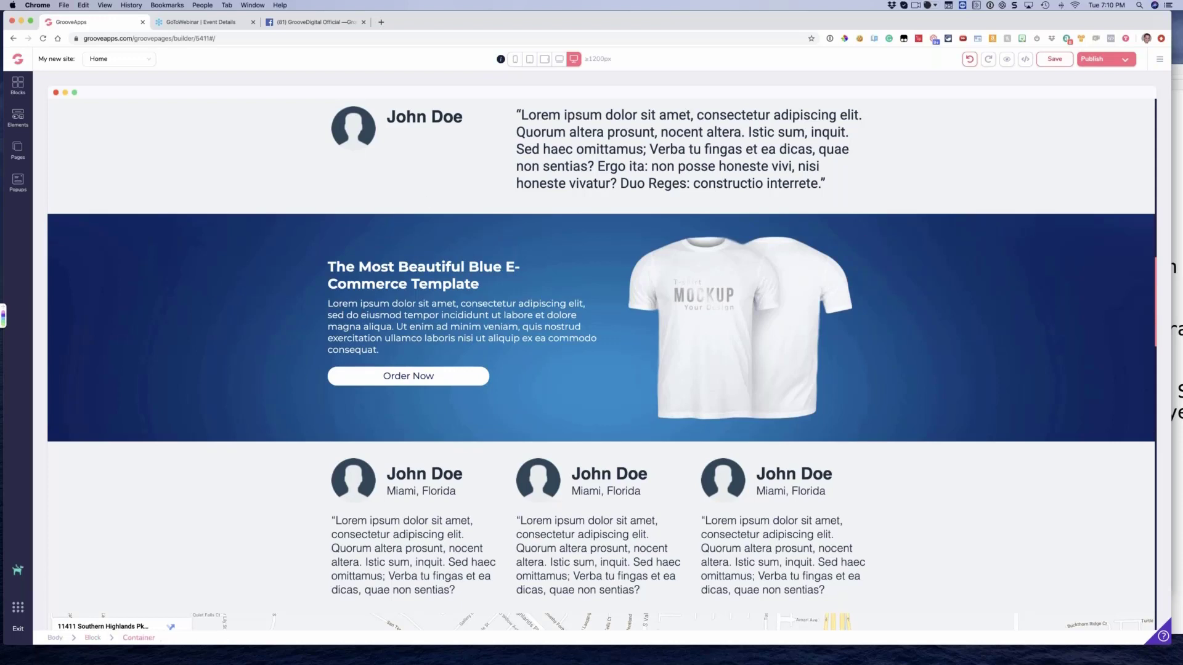
View the site options for saving as a template, and look over the blue T-shirt block and its neighbouring blocks
left_click(1158, 59)
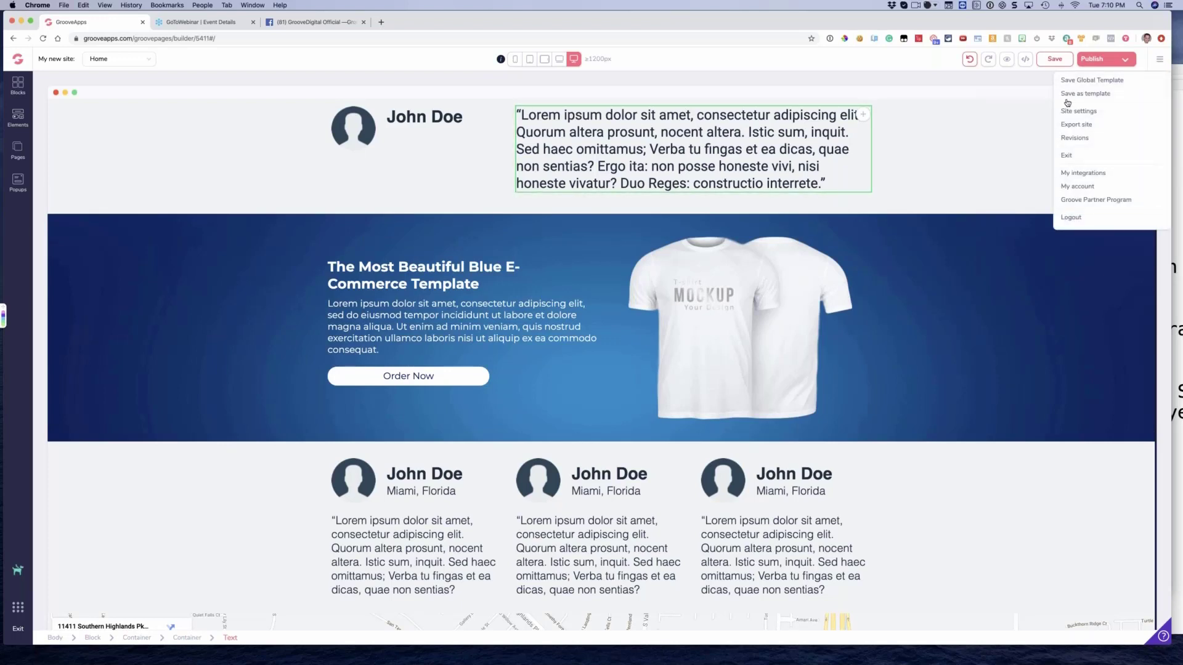
left_click(239, 268)
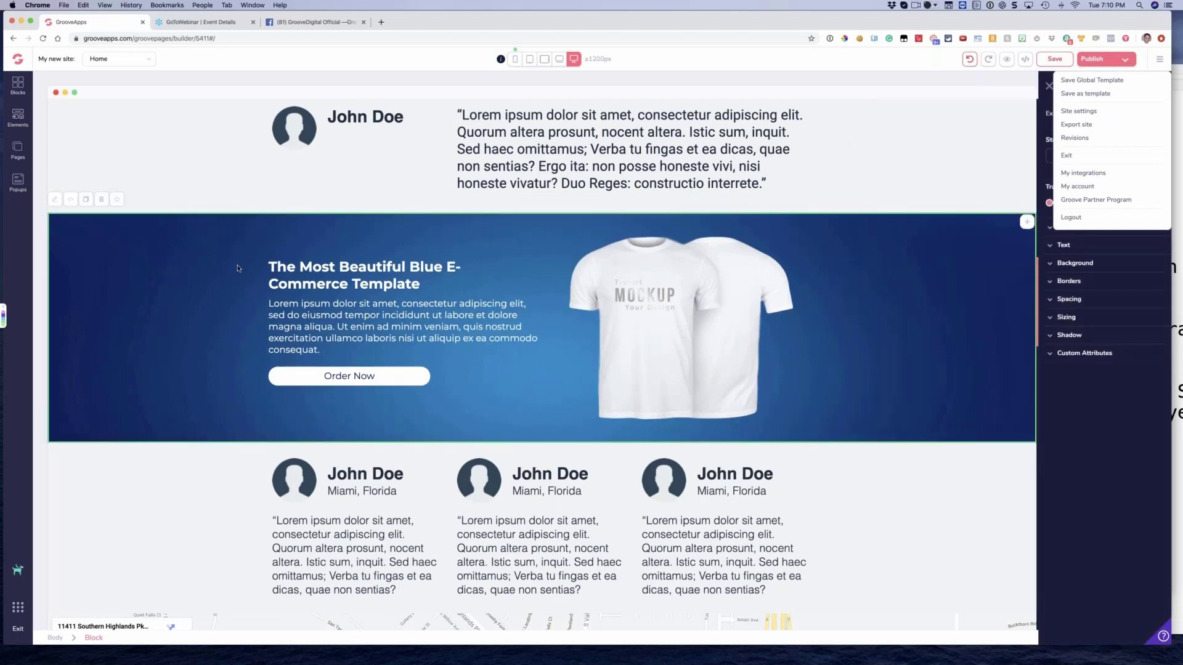
scroll(240, 267, "down", 1)
scroll(240, 268, "up", 2)
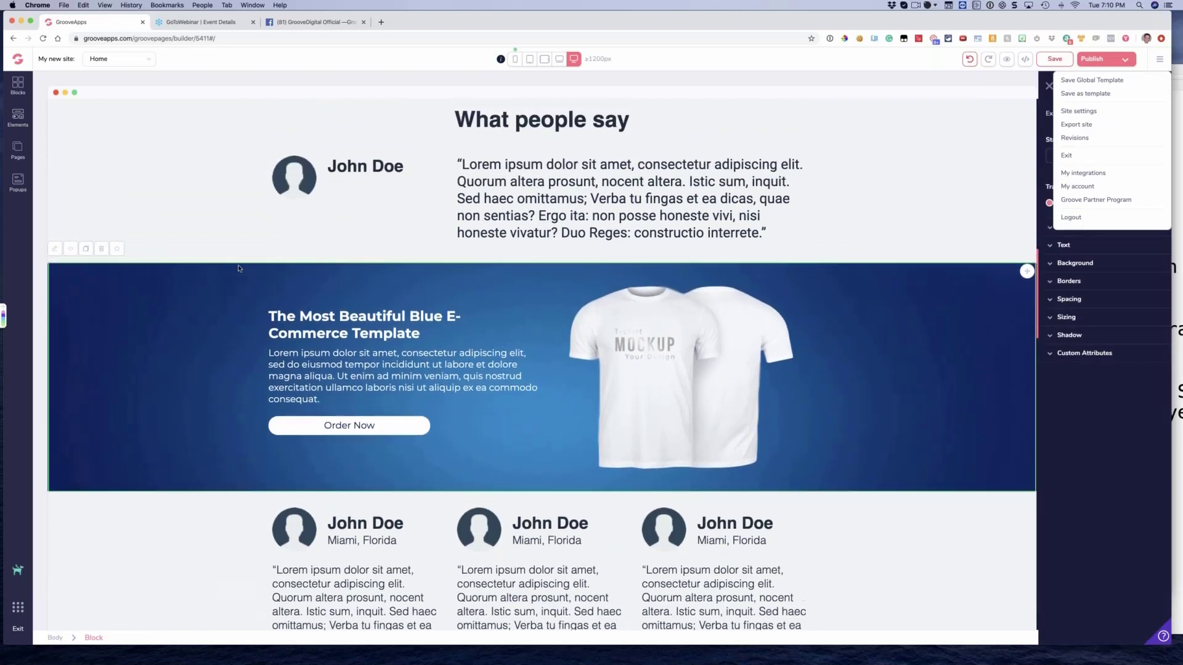
scroll(240, 268, "down", 1)
scroll(240, 268, "down", 1)
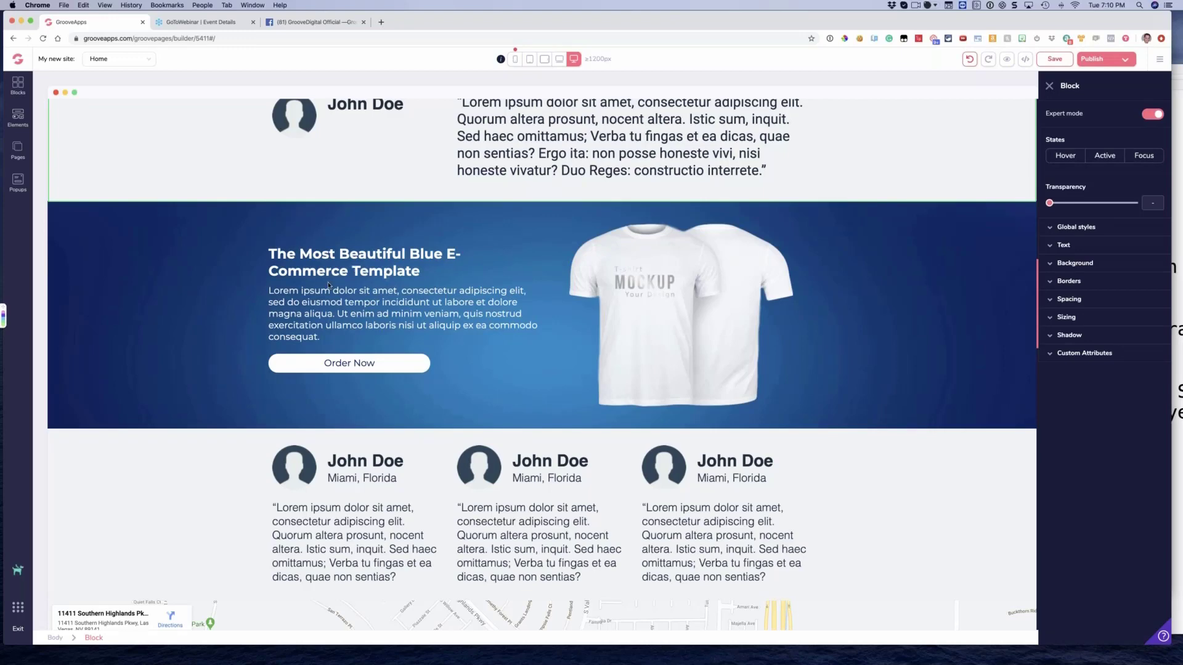
Delete the red car image carousel located between the Our Team cards and the countdown timer
scroll(329, 284, "up", 5)
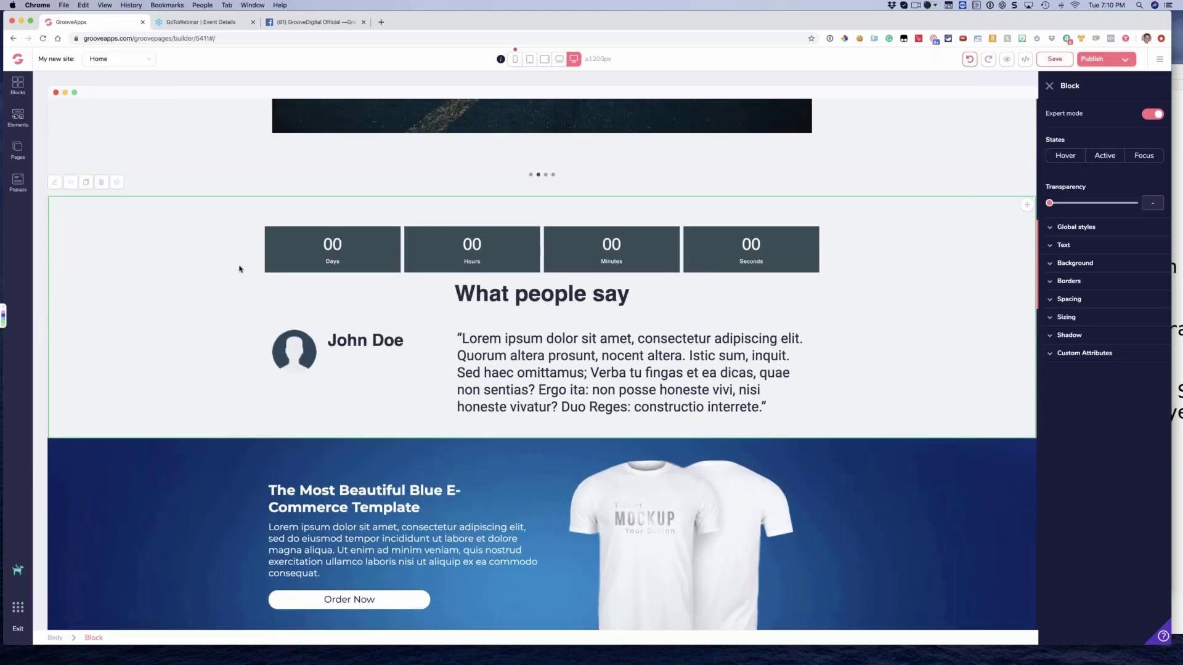
scroll(239, 270, "up", 1)
left_click(154, 270)
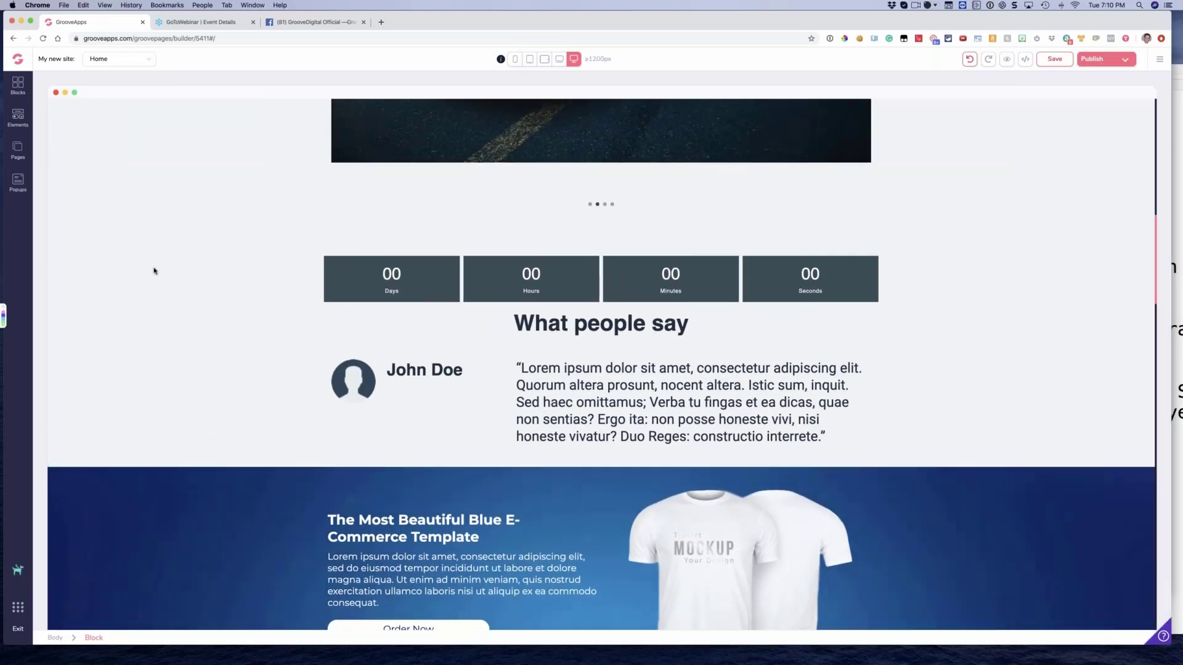
scroll(126, 230, "up", 10)
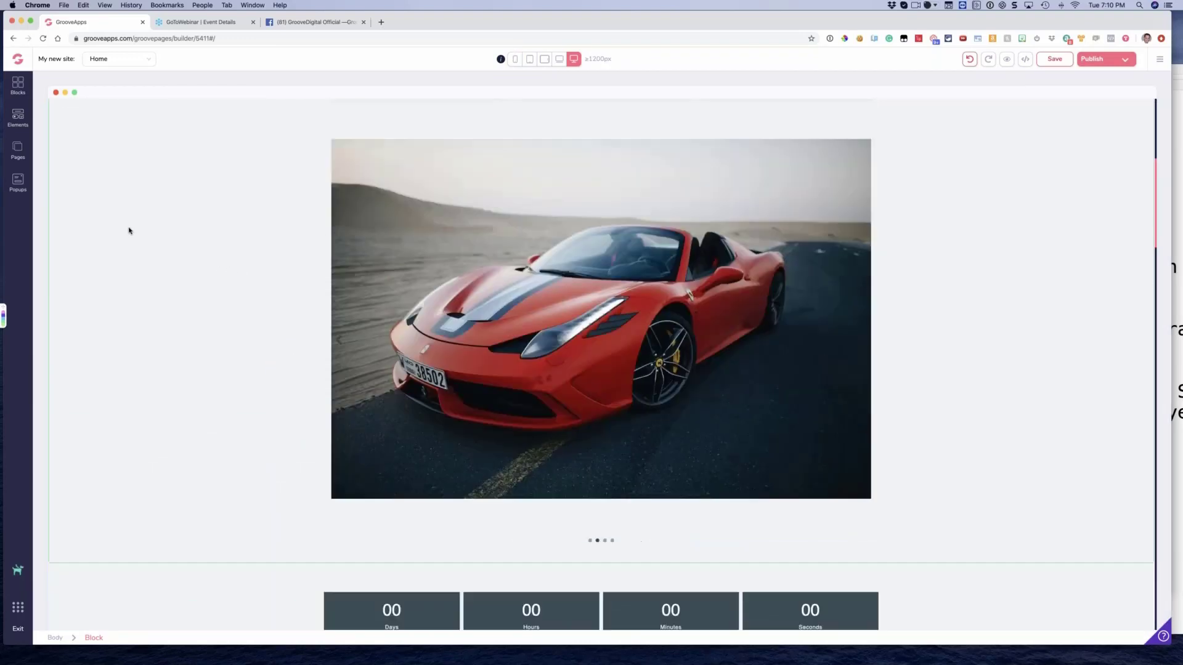
scroll(130, 231, "up", 4)
scroll(129, 230, "down", 5)
scroll(130, 231, "up", 6)
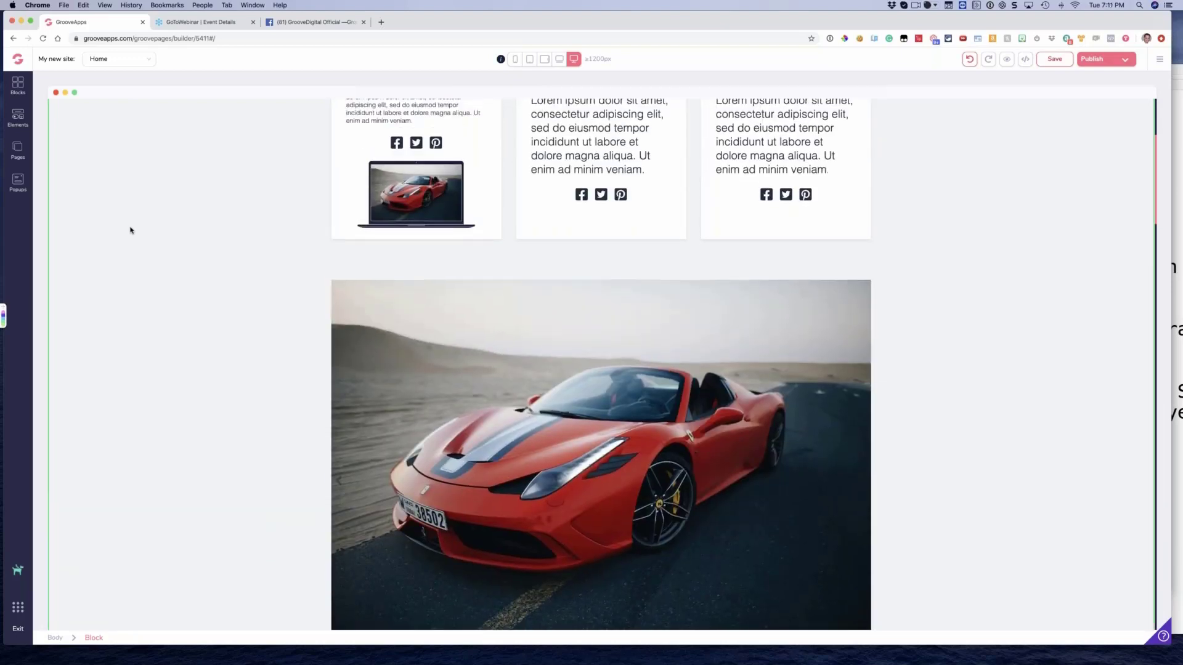
scroll(372, 256, "down", 1)
left_click(373, 256)
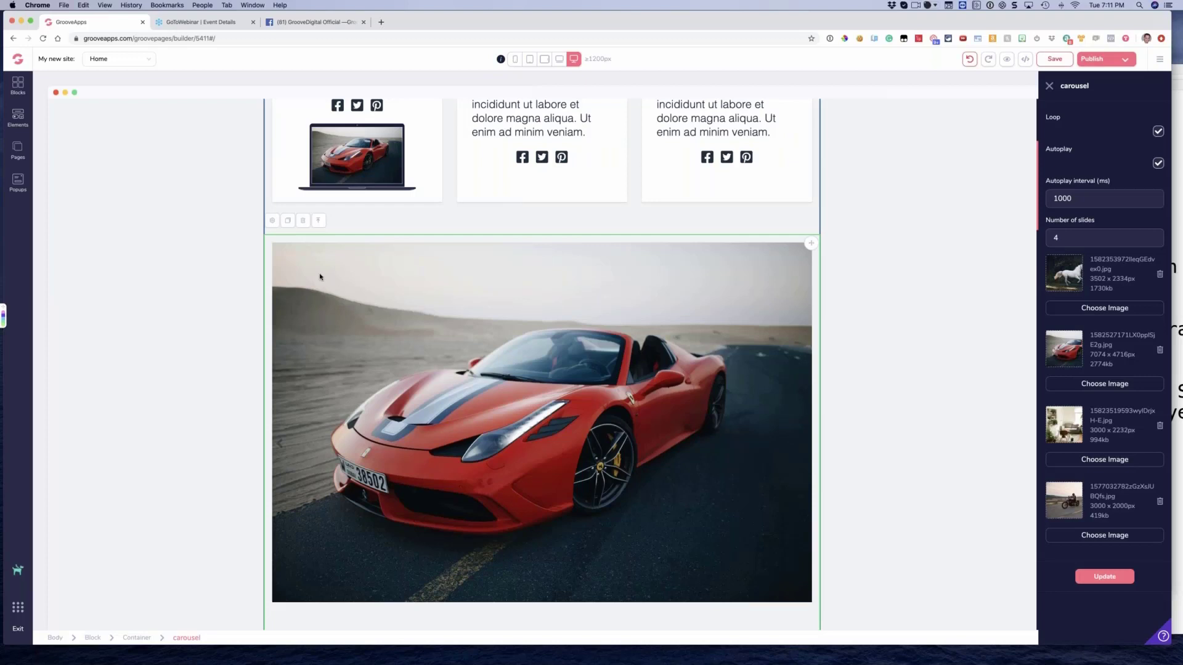
left_click(318, 221)
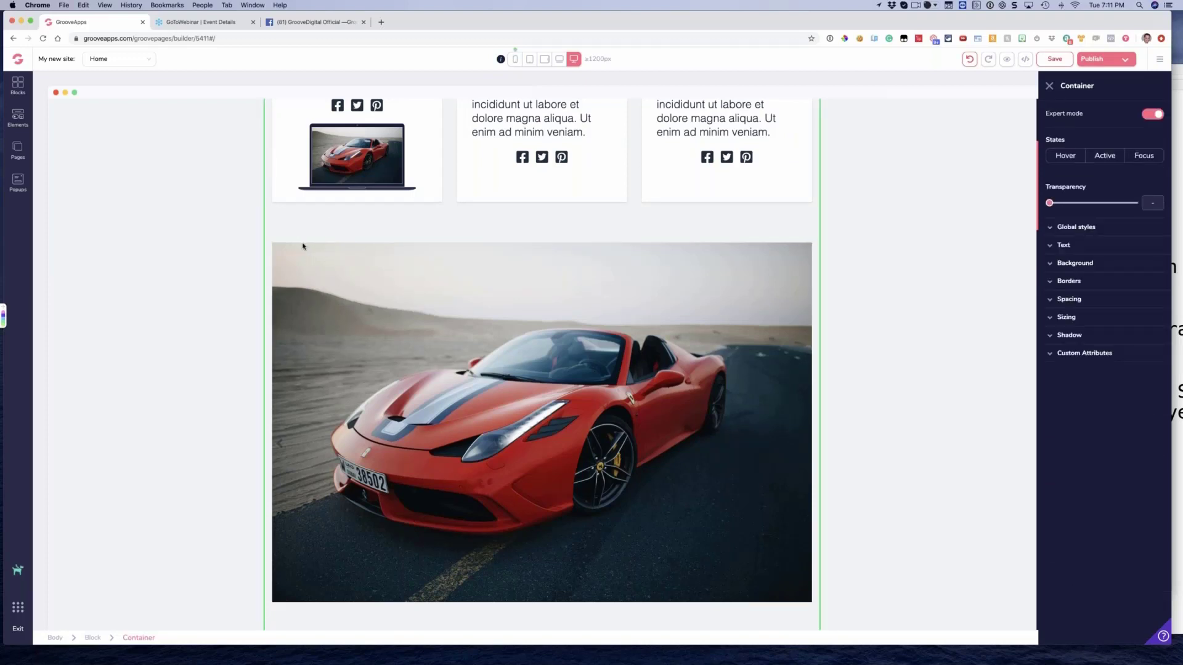
left_click(349, 282)
left_click(303, 171)
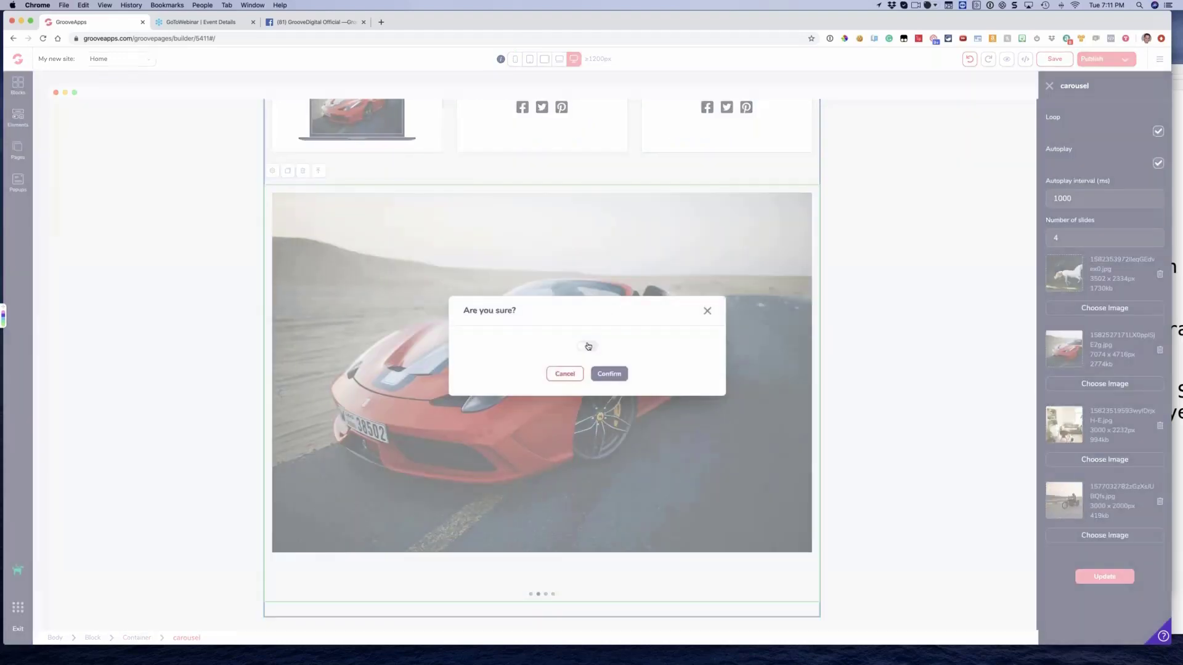
left_click(587, 346)
left_click(613, 376)
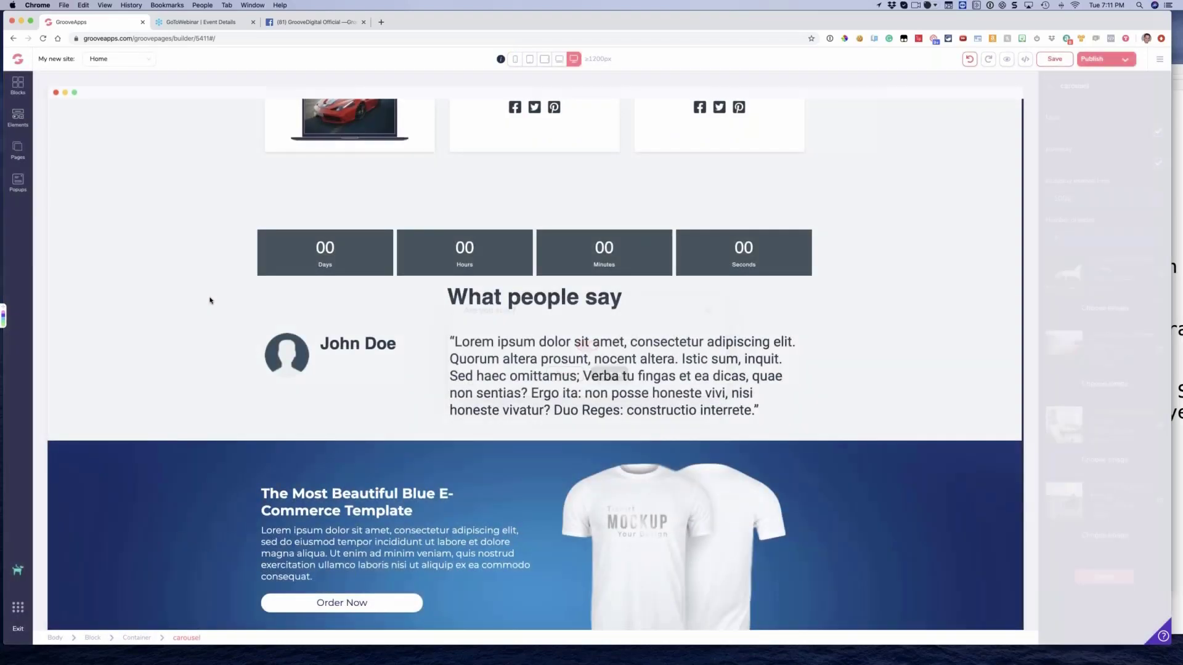
Delete the block containing the countdown timer and the What people say testimonial
scroll(213, 302, "up", 5)
left_click(215, 494)
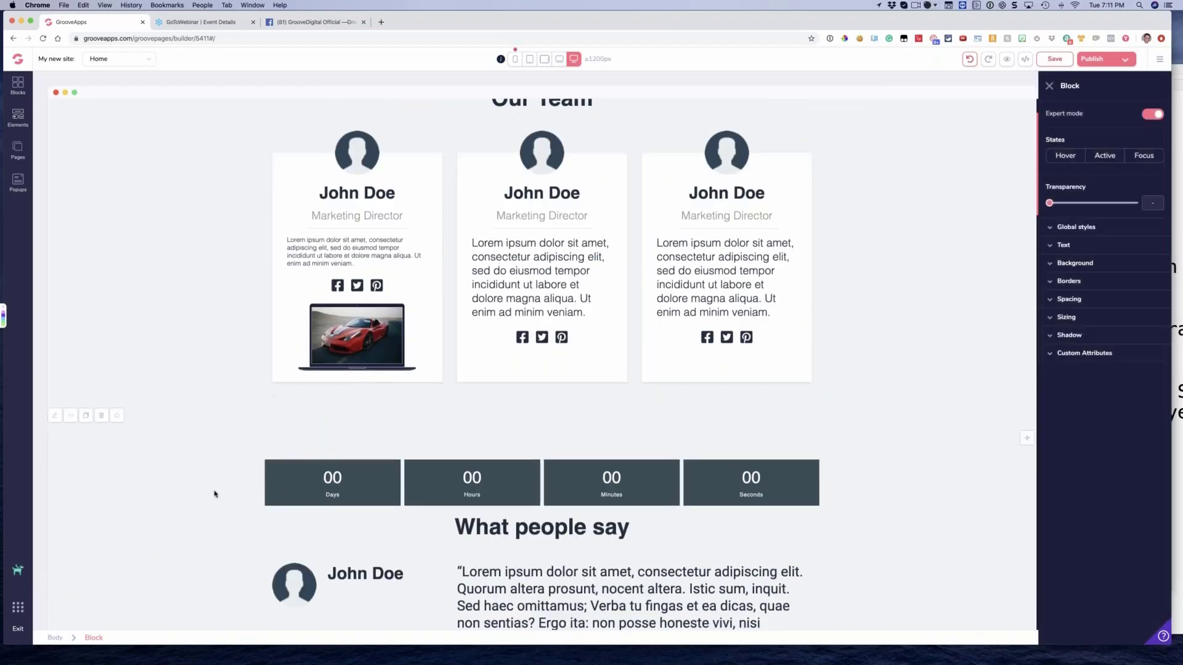
left_click(101, 350)
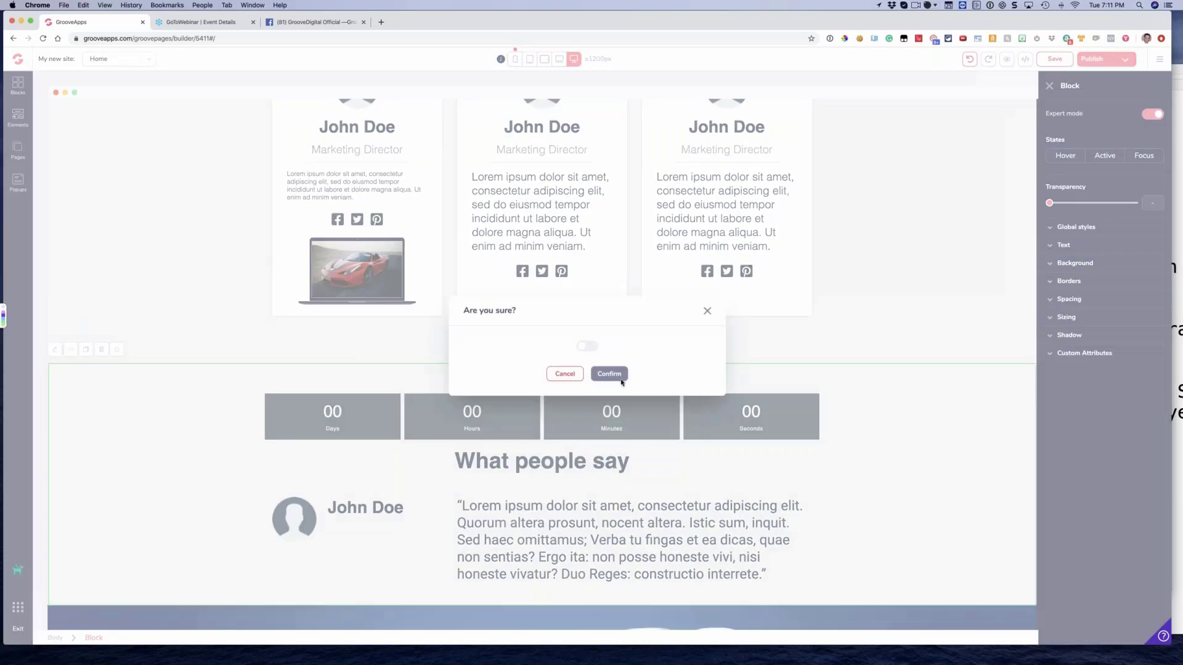
left_click(587, 346)
left_click(609, 374)
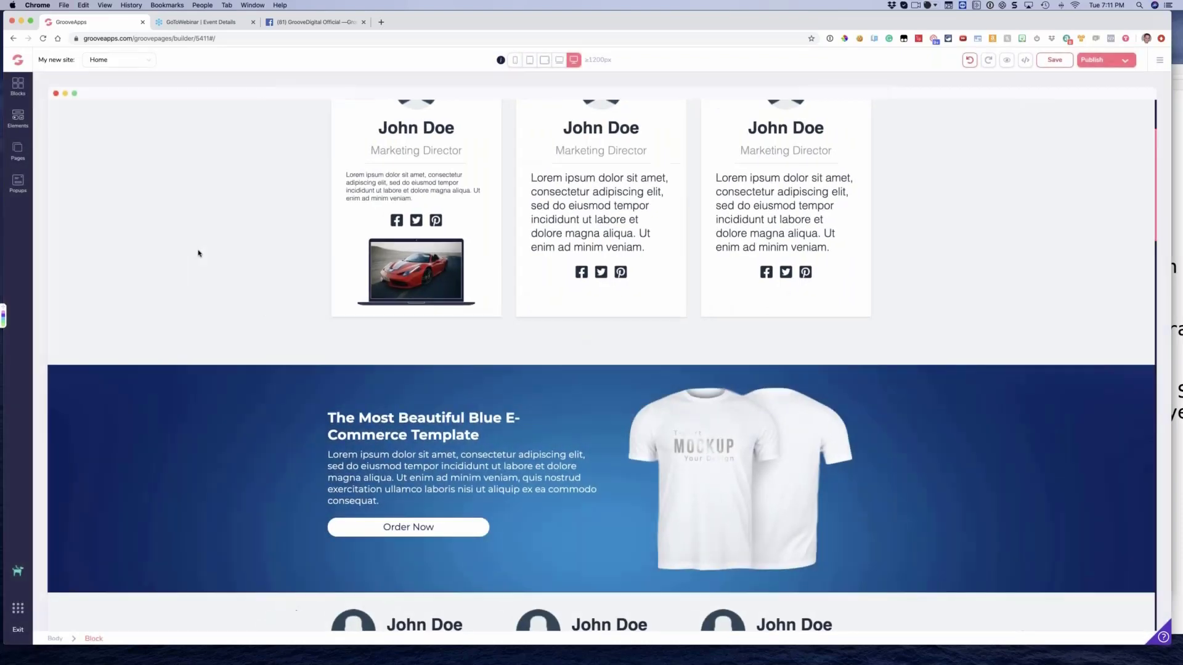
Select the Our Team block and compare its available settings with expert mode off and on
scroll(204, 253, "up", 3)
left_click(218, 192)
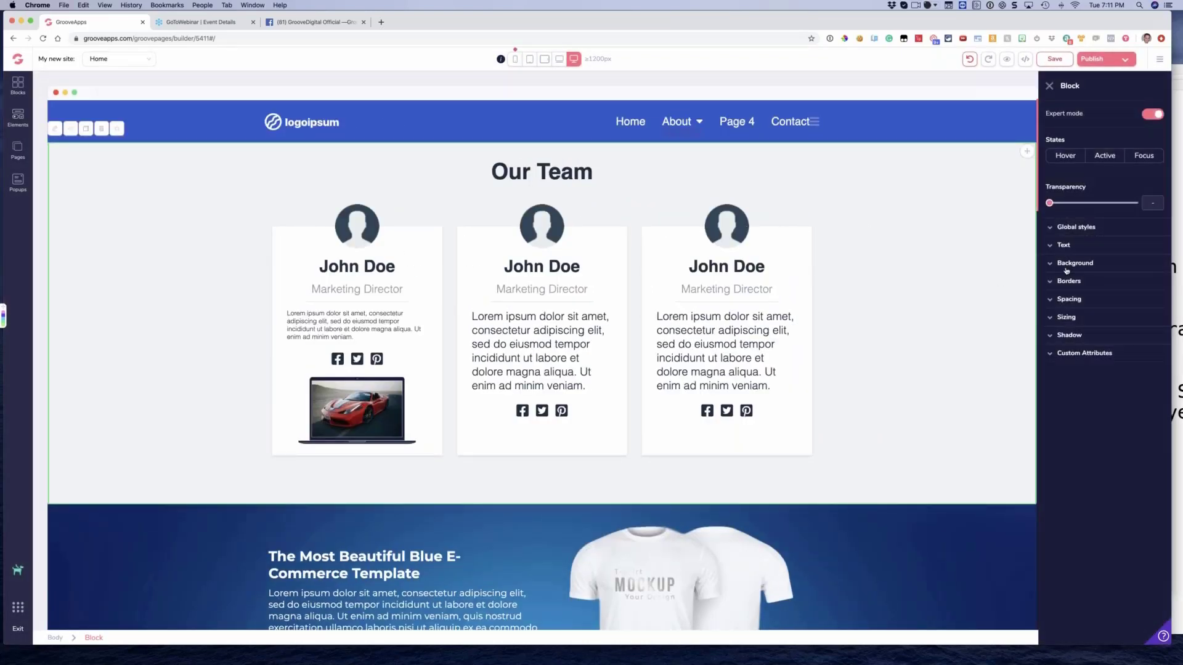
left_click(1153, 116)
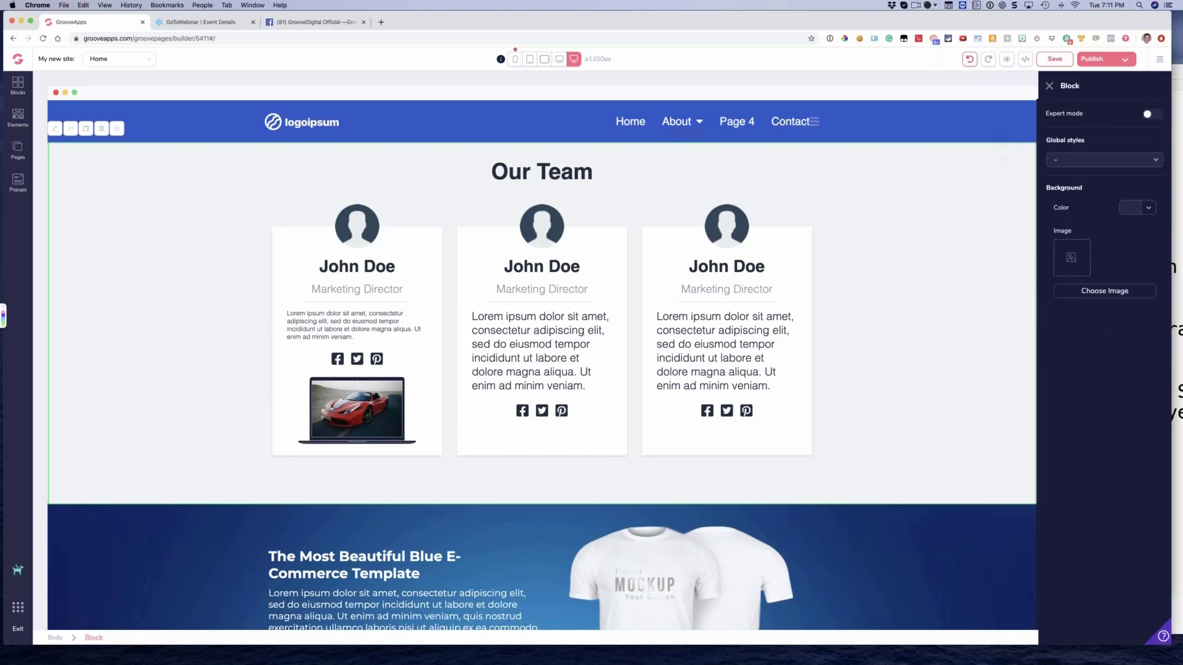
left_click(1153, 116)
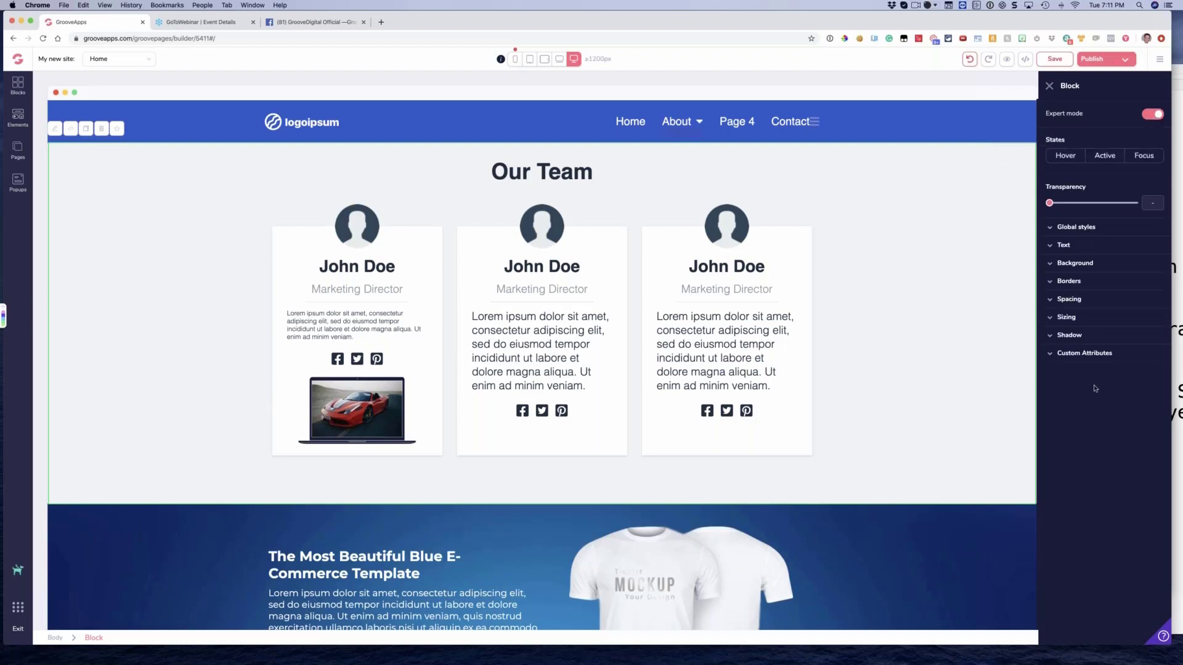
Set the red sports car photo from My Files as the Our Team block's background image
left_click(1062, 268)
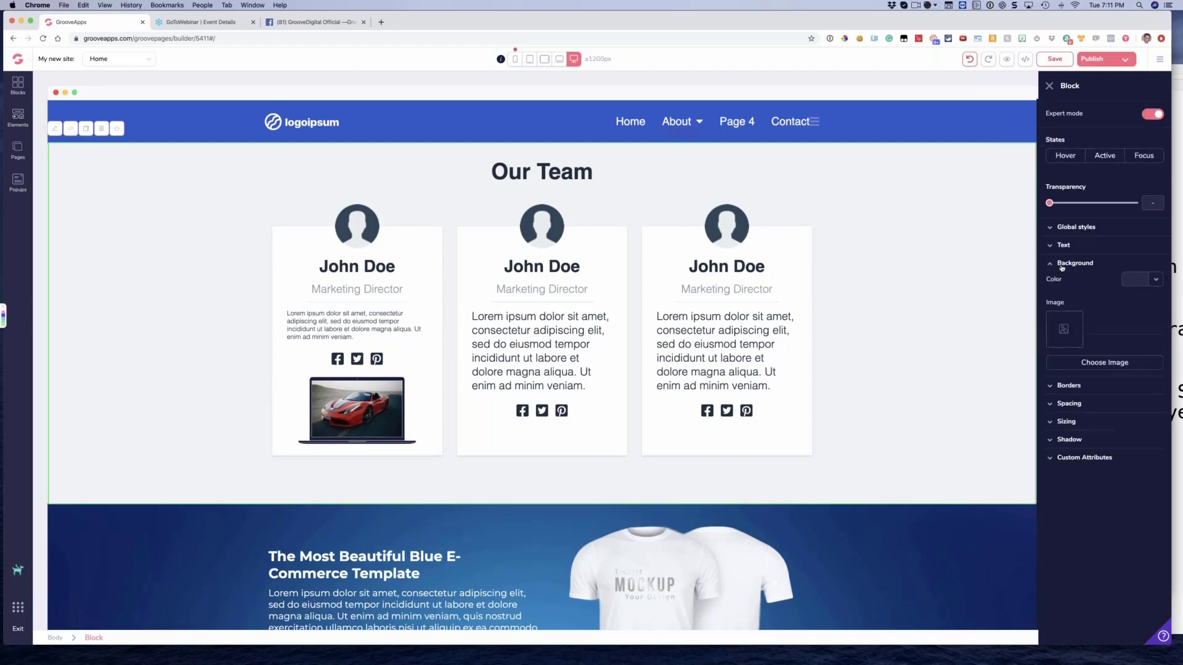
left_click(1087, 368)
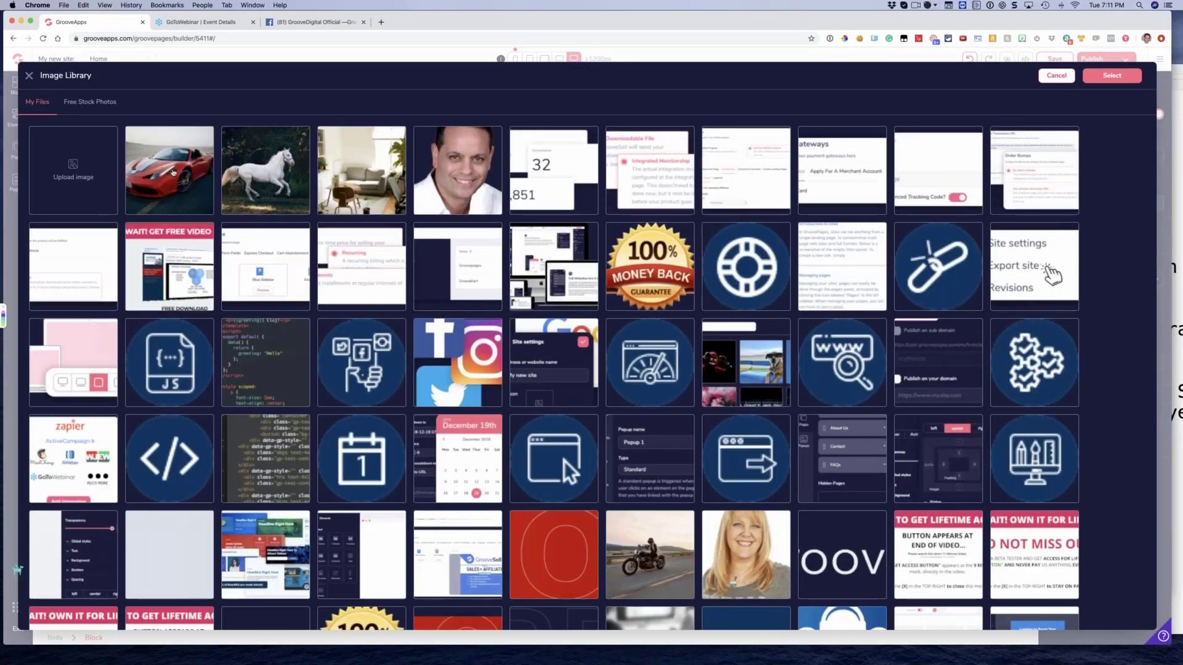
left_click(173, 172)
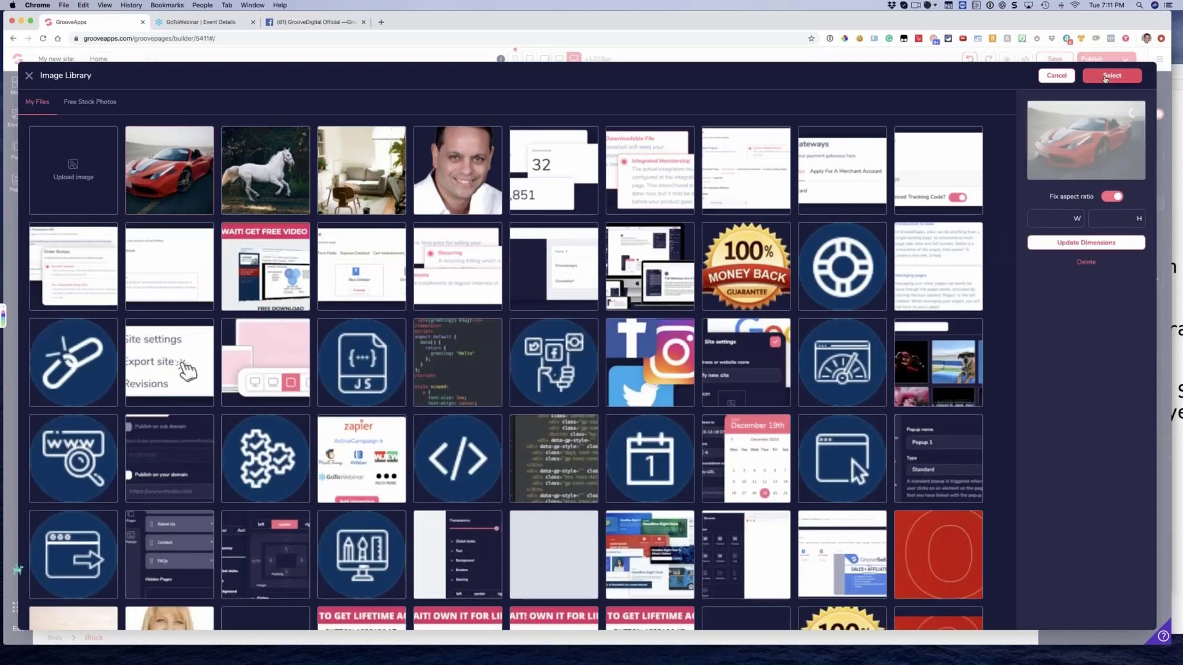
left_click(1106, 76)
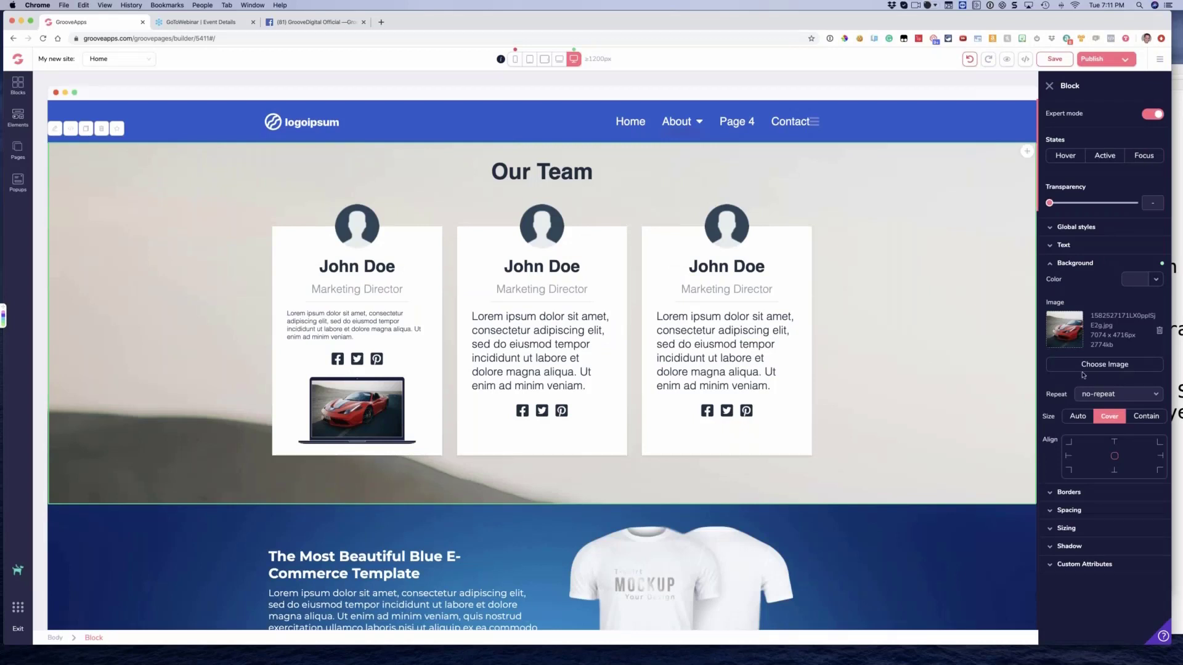
Align the Our Team block's background image to the center and set its size to Cover
left_click(1109, 417)
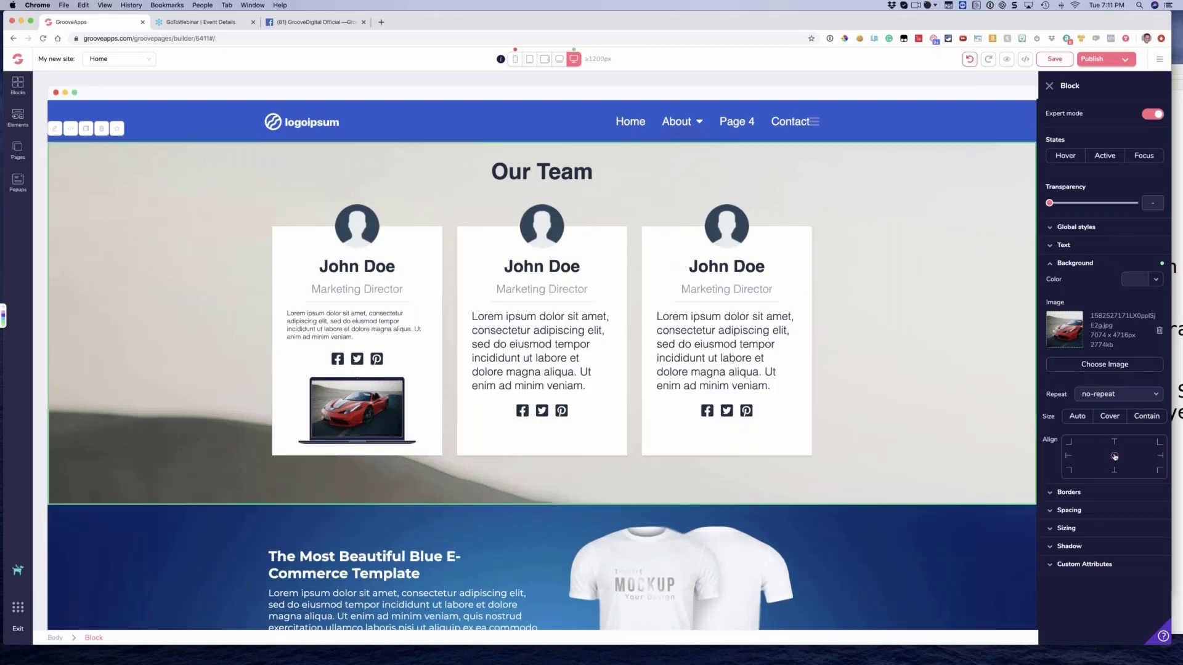
left_click(1115, 456)
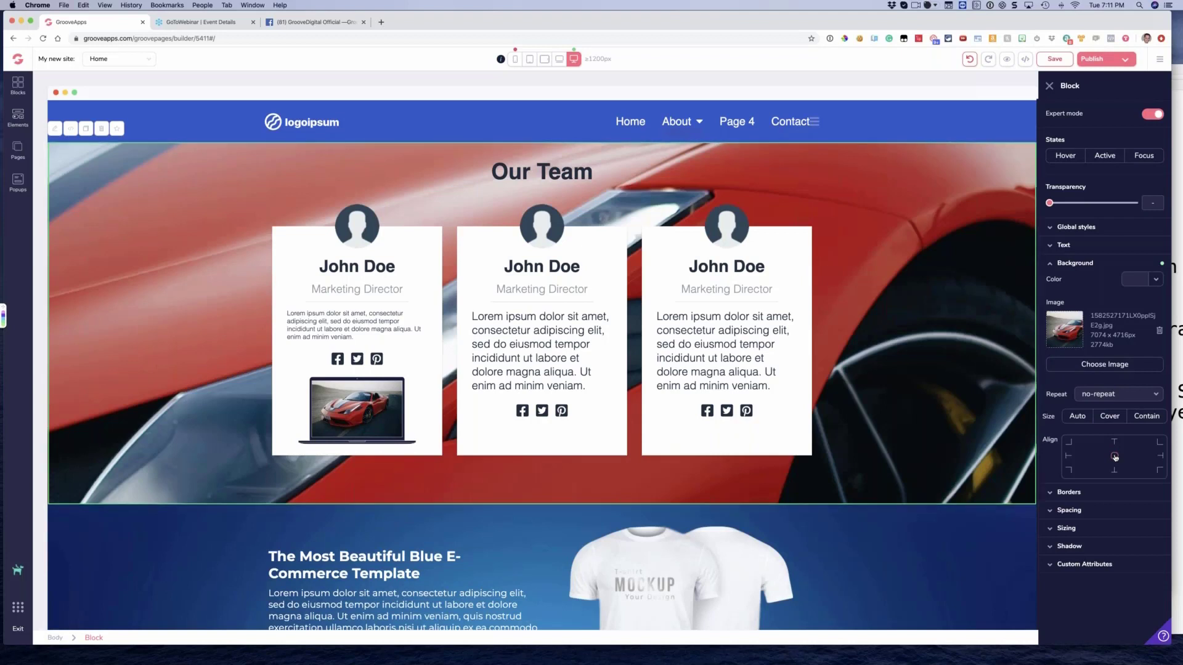
left_click(1113, 422)
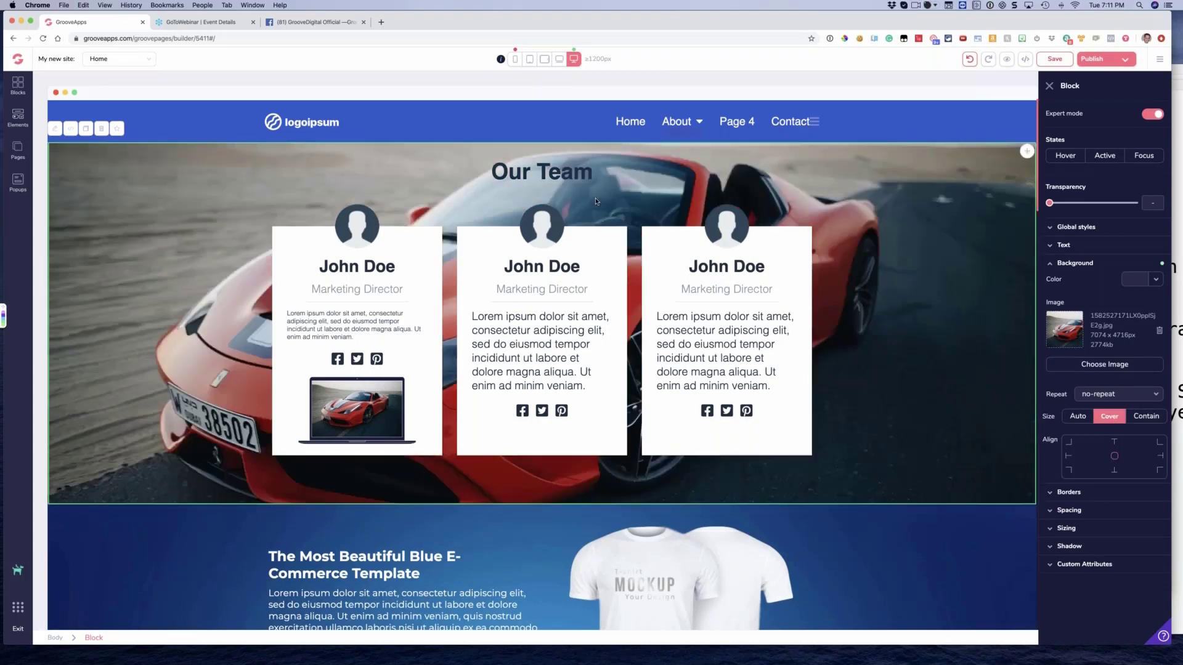
Change the text color of the Our Team heading to white
left_click(494, 173)
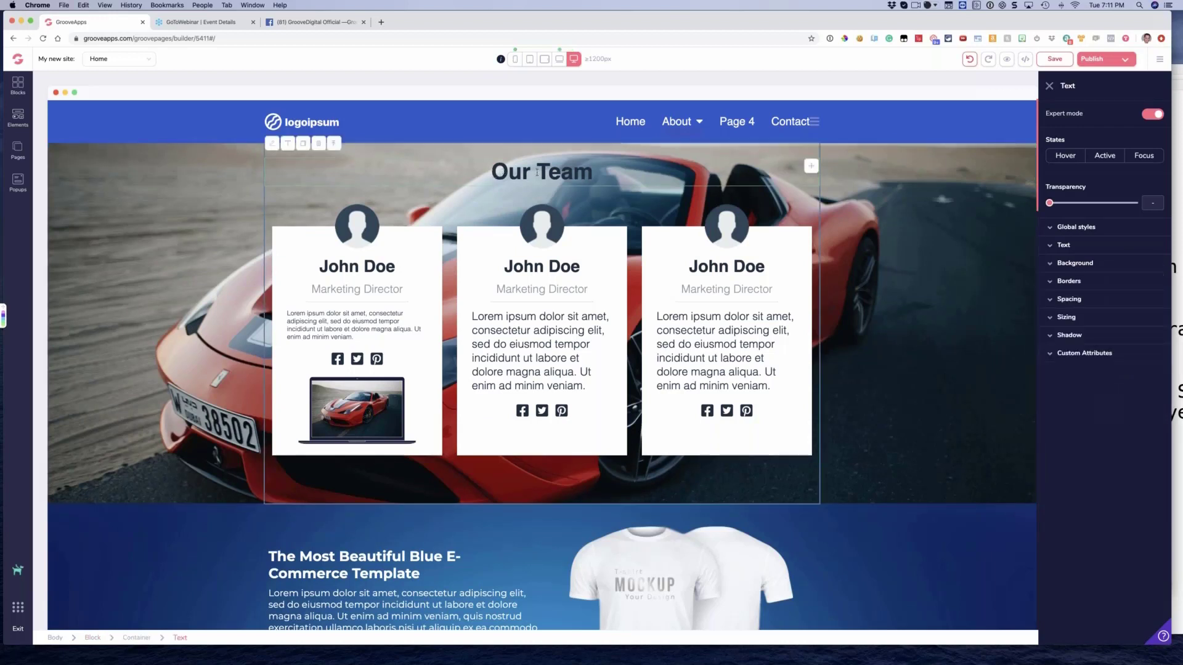
left_click(1085, 246)
left_click(1143, 317)
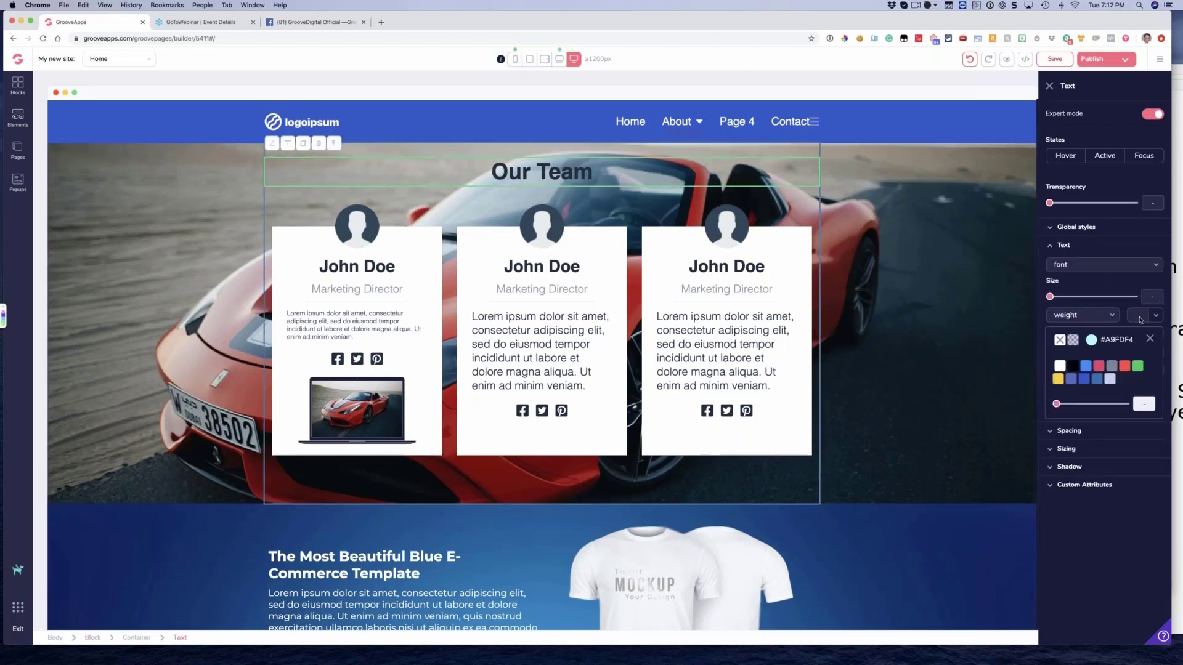
left_click(1058, 367)
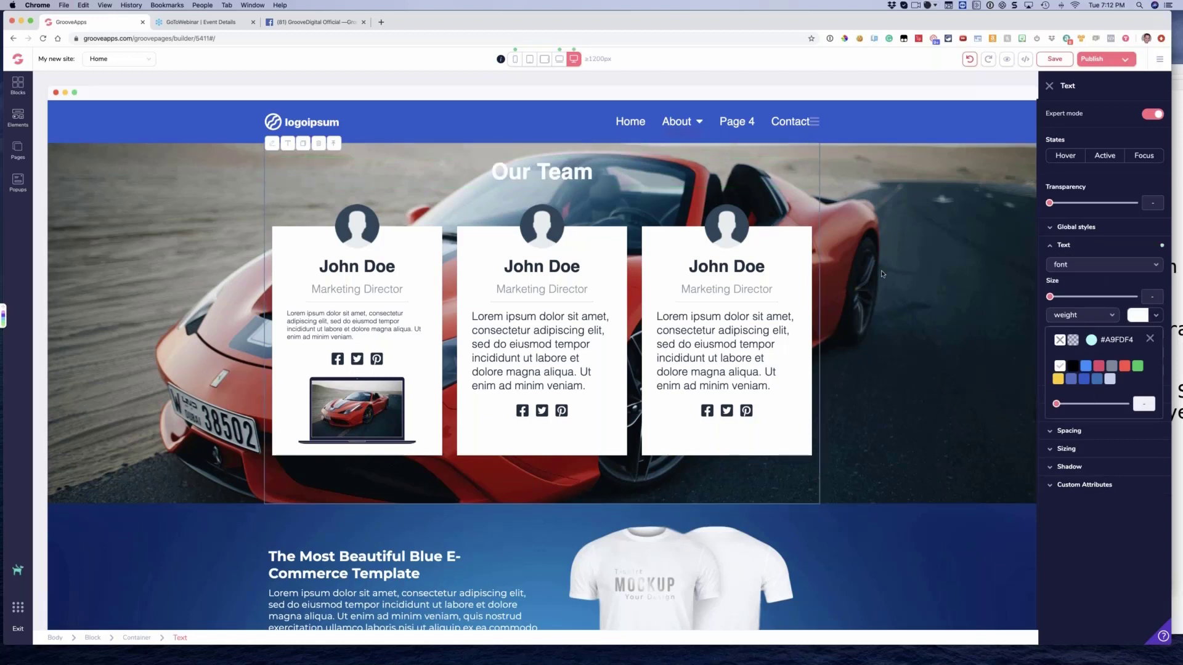
Overlay the Our Team block's car background with a dark red background color at 60% opacity
left_click(947, 193)
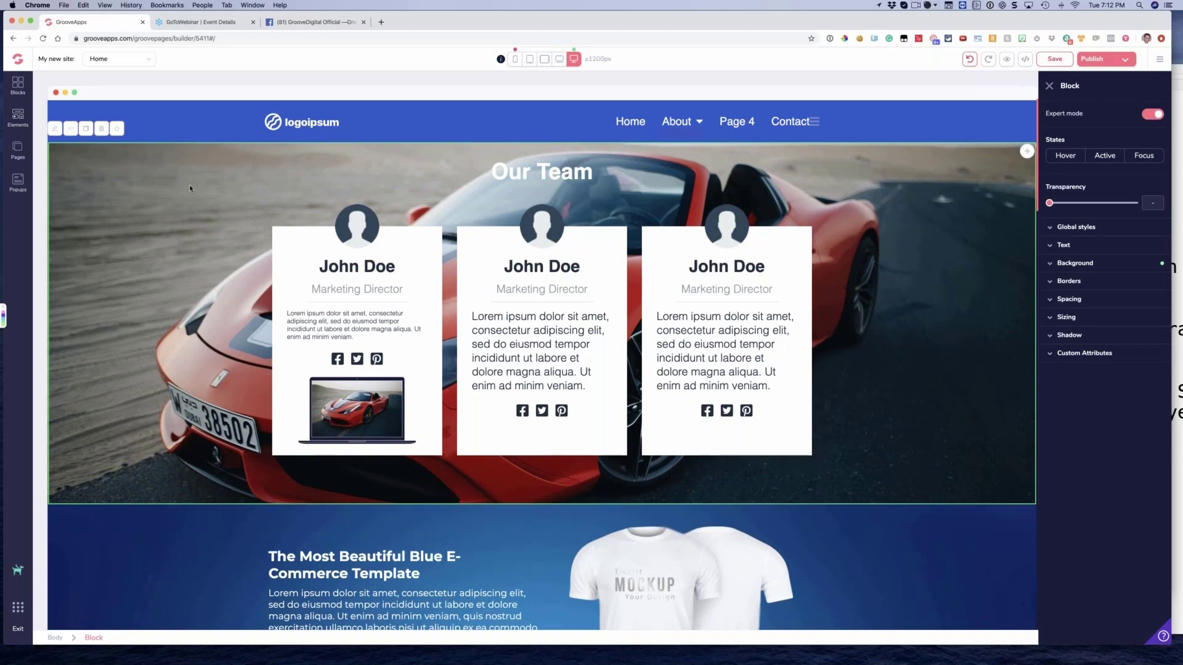
left_click(1059, 263)
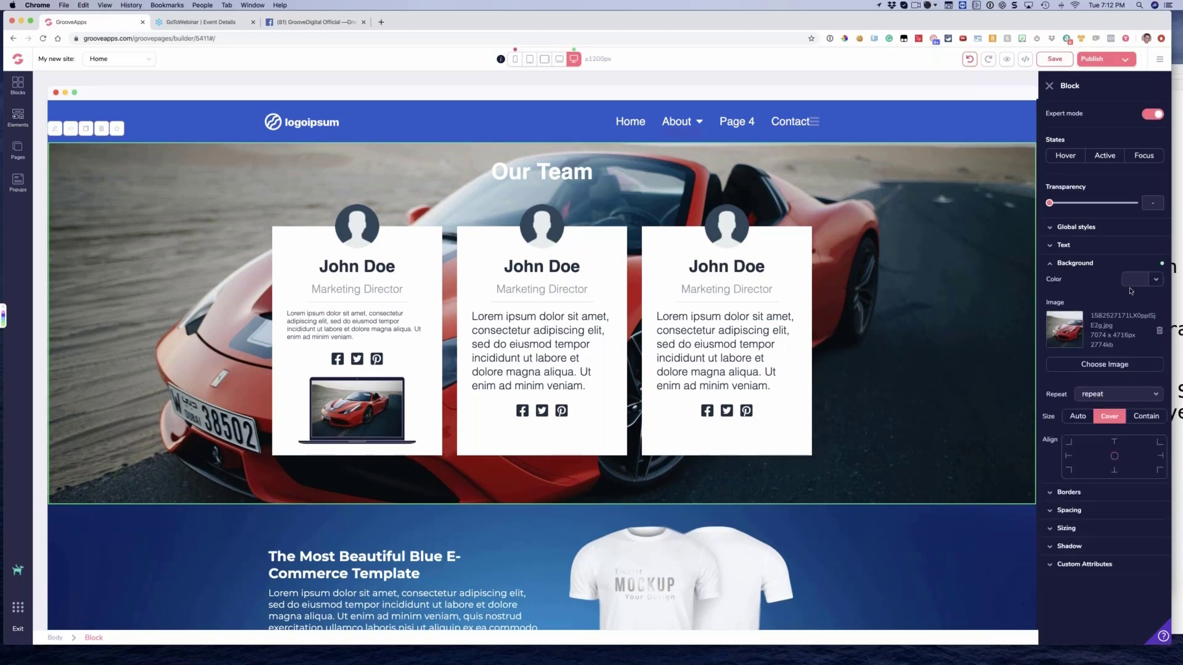
left_click(1157, 280)
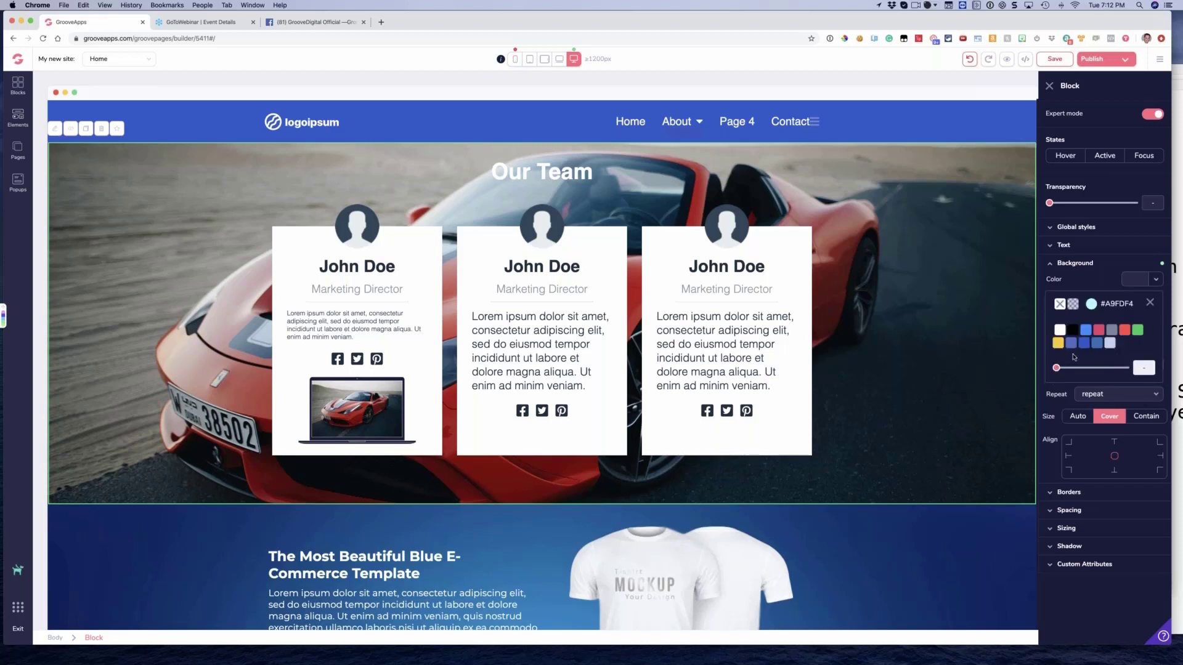
mouse_move(1125, 336)
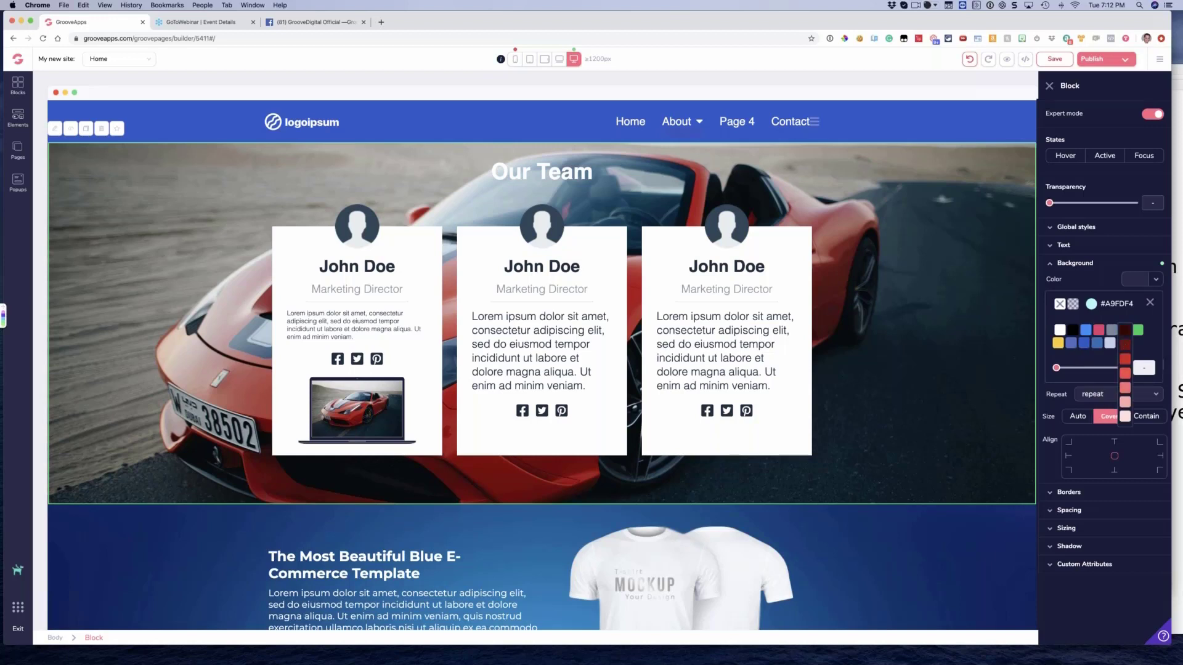
left_click(1125, 343)
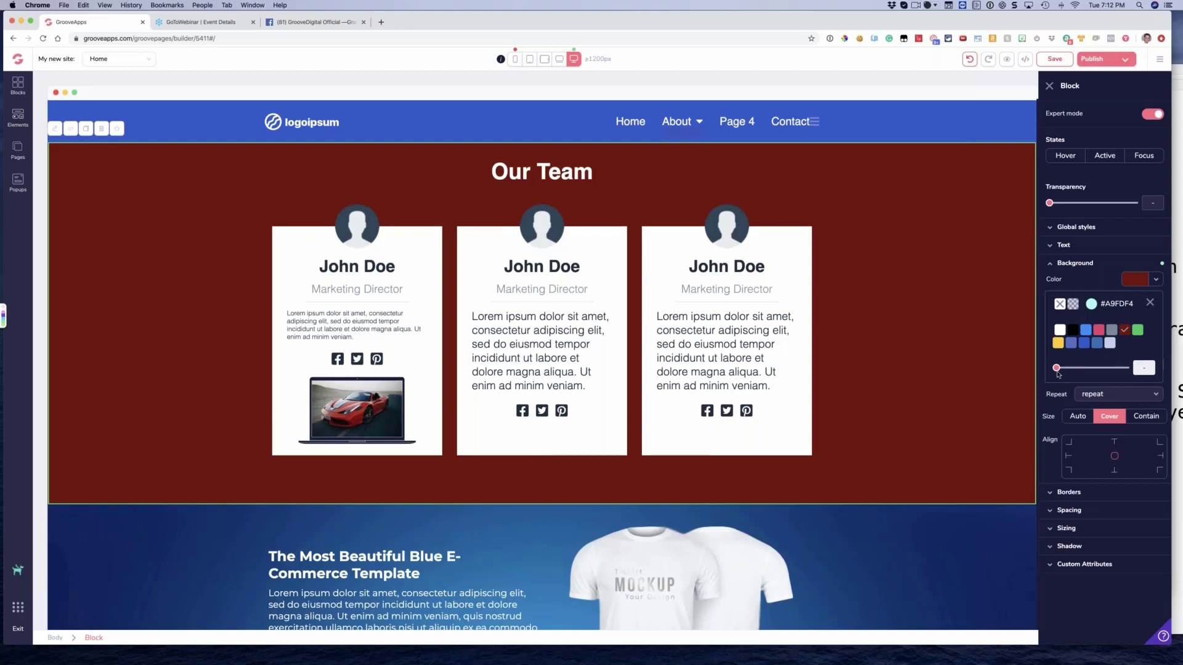
left_click_drag(1059, 370, 1104, 372)
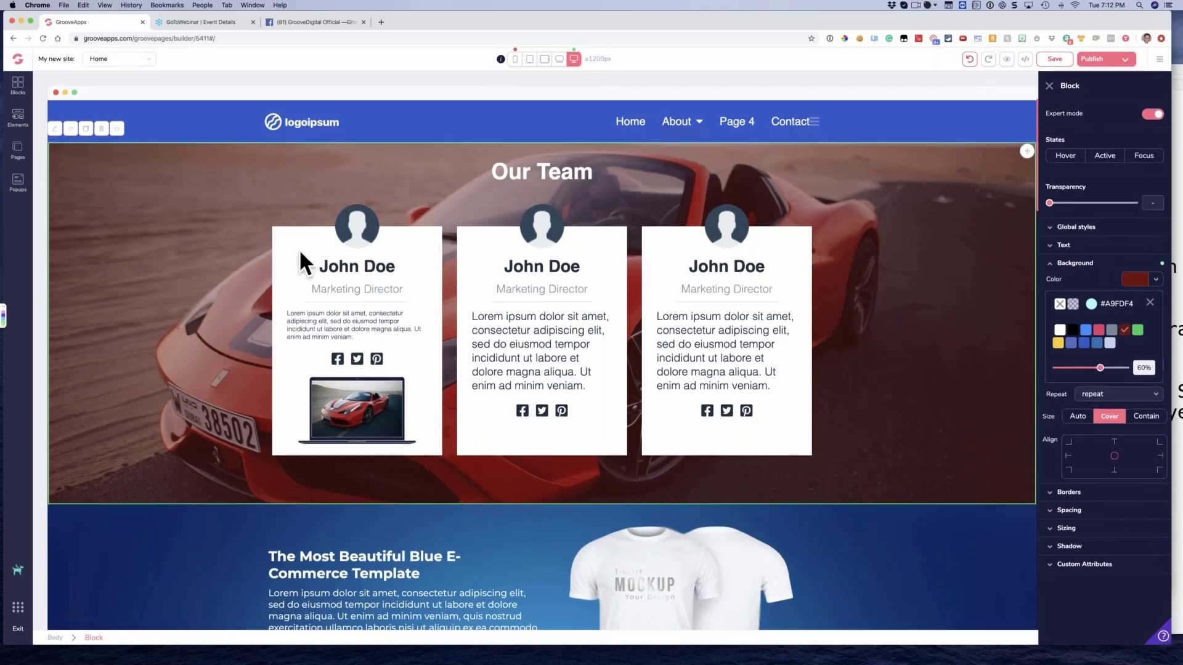
Review the tinted Our Team block on the page and set its dark red overlay opacity to 70%
scroll(228, 242, "down", 2)
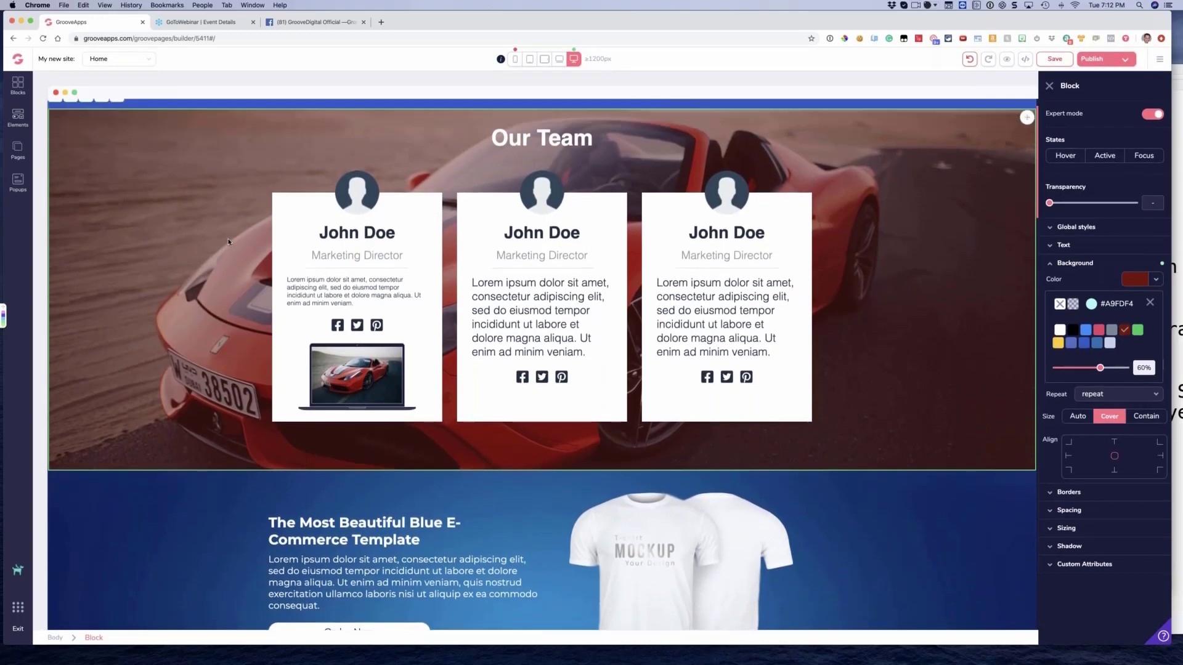
scroll(228, 242, "up", 2)
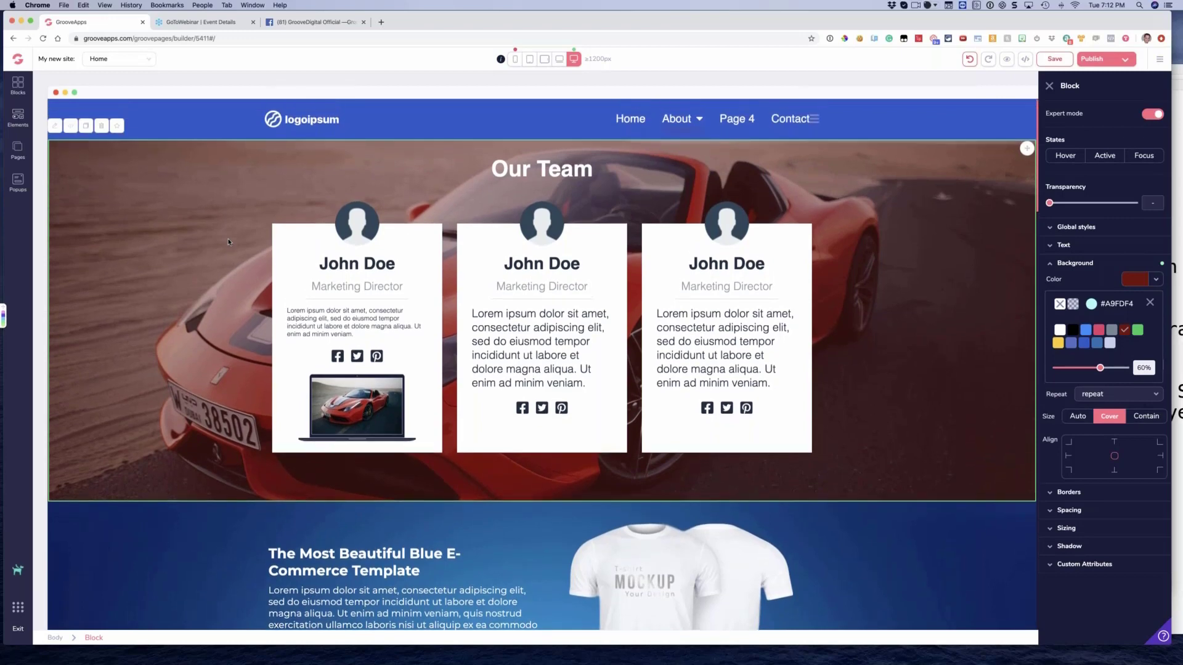
scroll(228, 241, "down", 3)
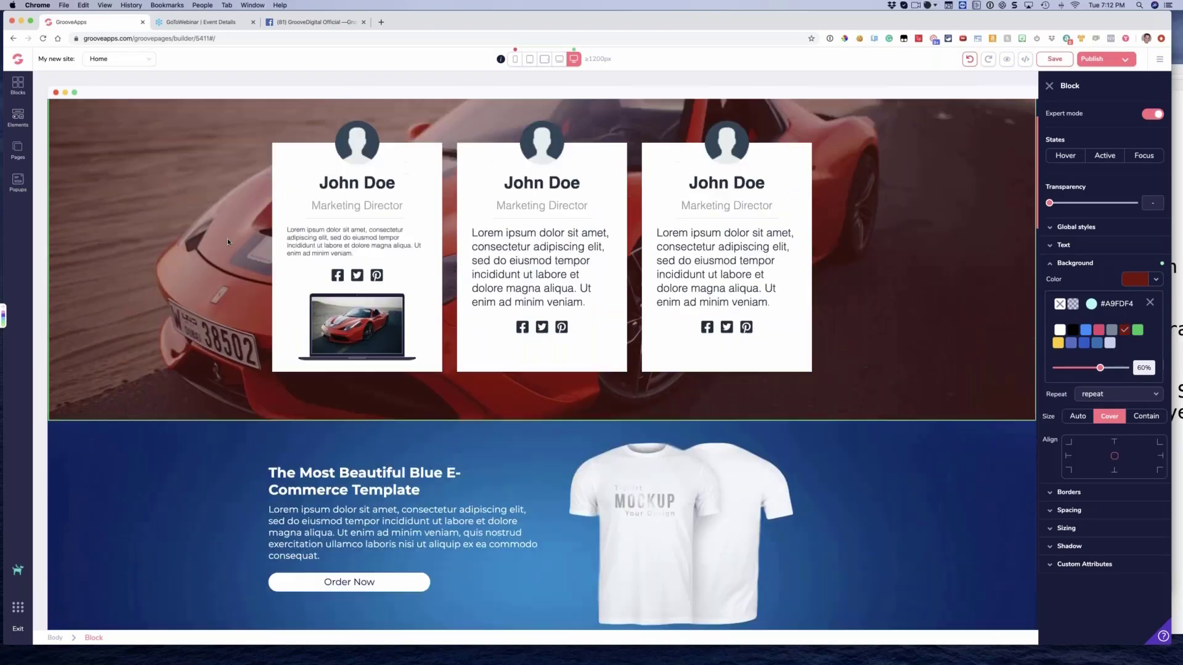
scroll(228, 238, "up", 3)
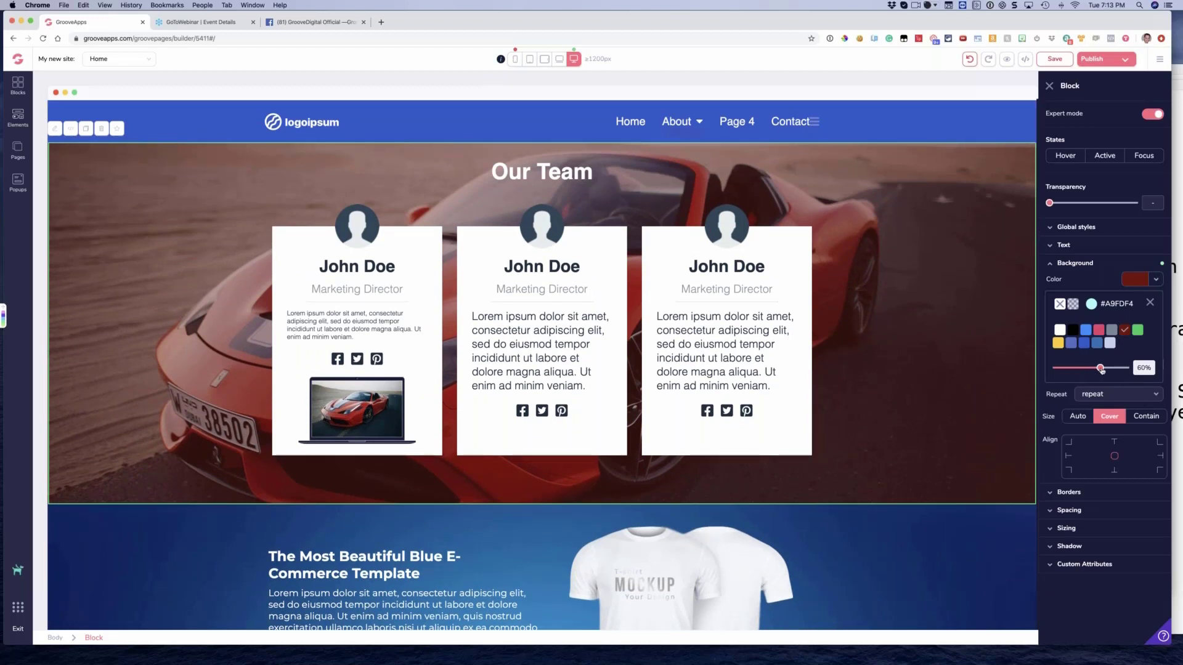
mouse_move(1100, 368)
left_mouse_down()
mouse_move(1086, 370)
mouse_move(1097, 362)
left_mouse_up()
mouse_move(1050, 203)
left_mouse_down()
mouse_move(1136, 206)
mouse_move(1049, 206)
left_mouse_up()
left_click_drag(1097, 372, 1114, 370)
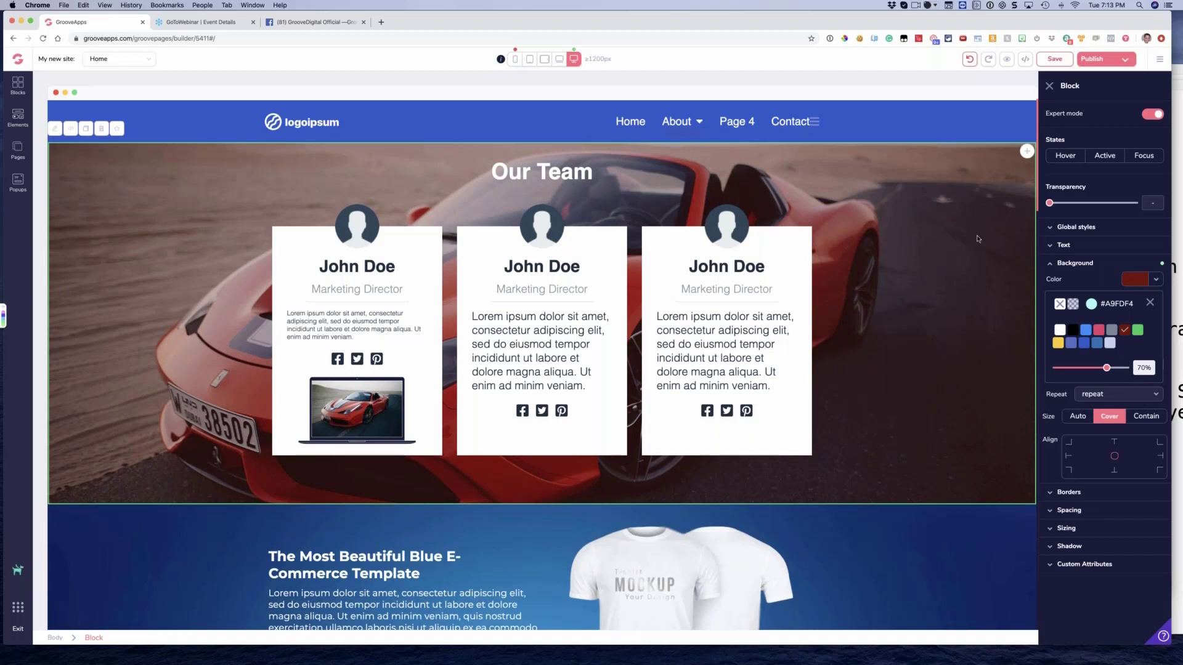
Make the Our Team block's dark red background color fully opaque
left_click_drag(1106, 369, 1046, 374)
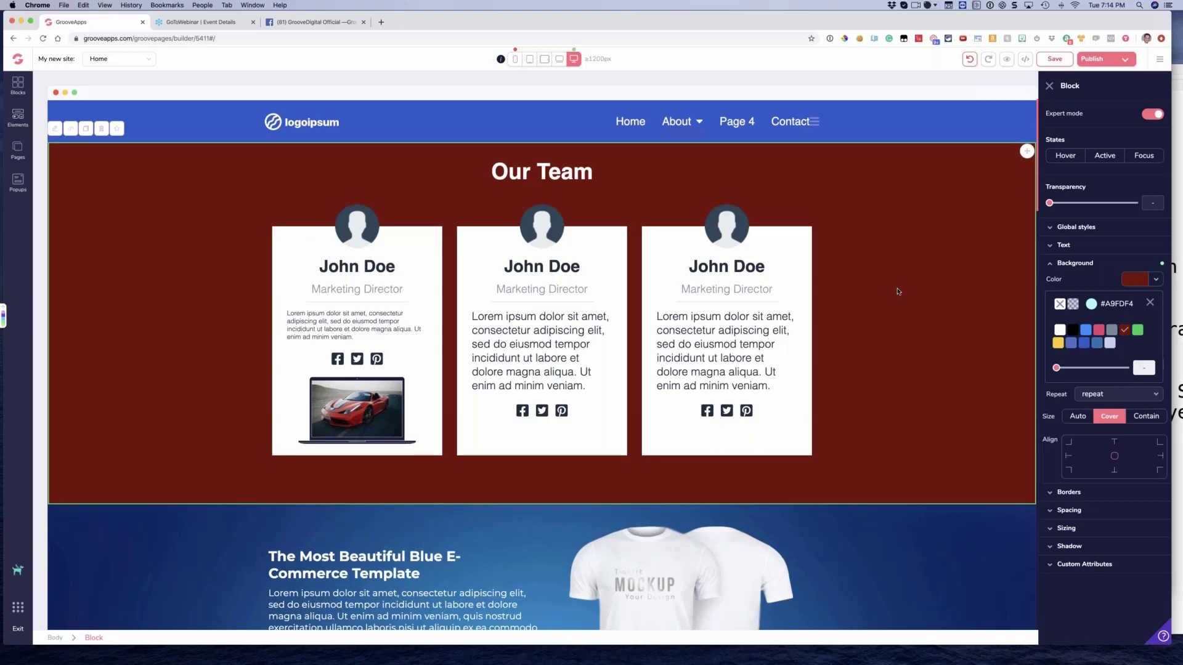
scroll(897, 292, "down", 5)
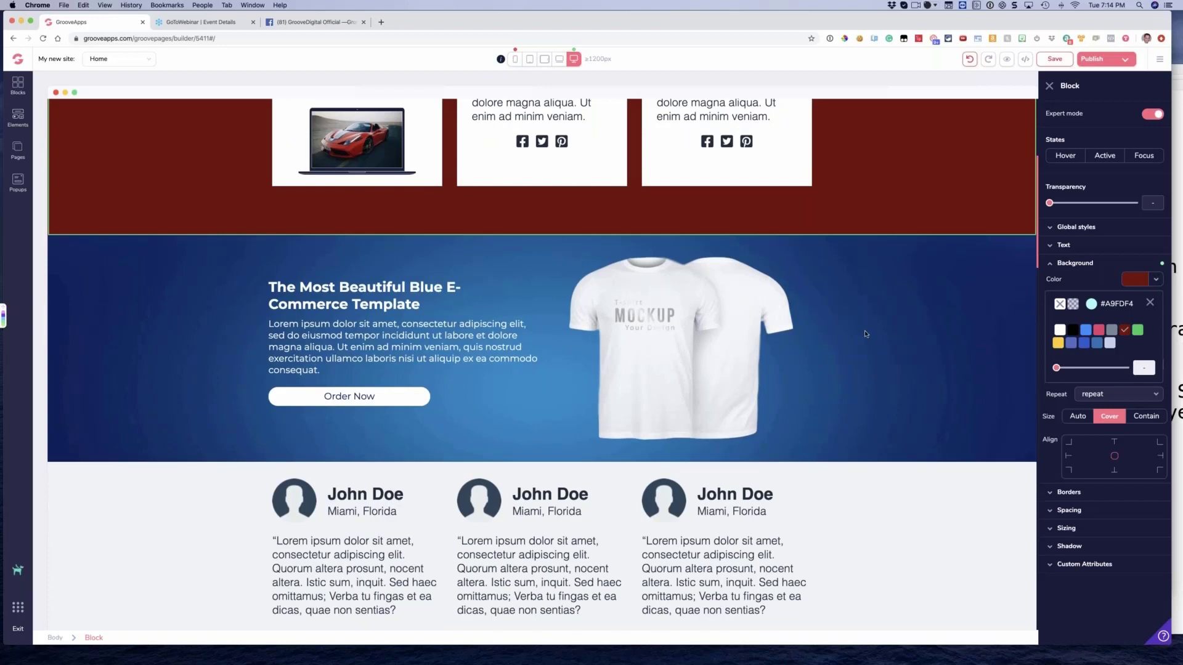
Examine the background settings of the blue e-commerce T-shirt block and its inner layout
left_click(627, 345)
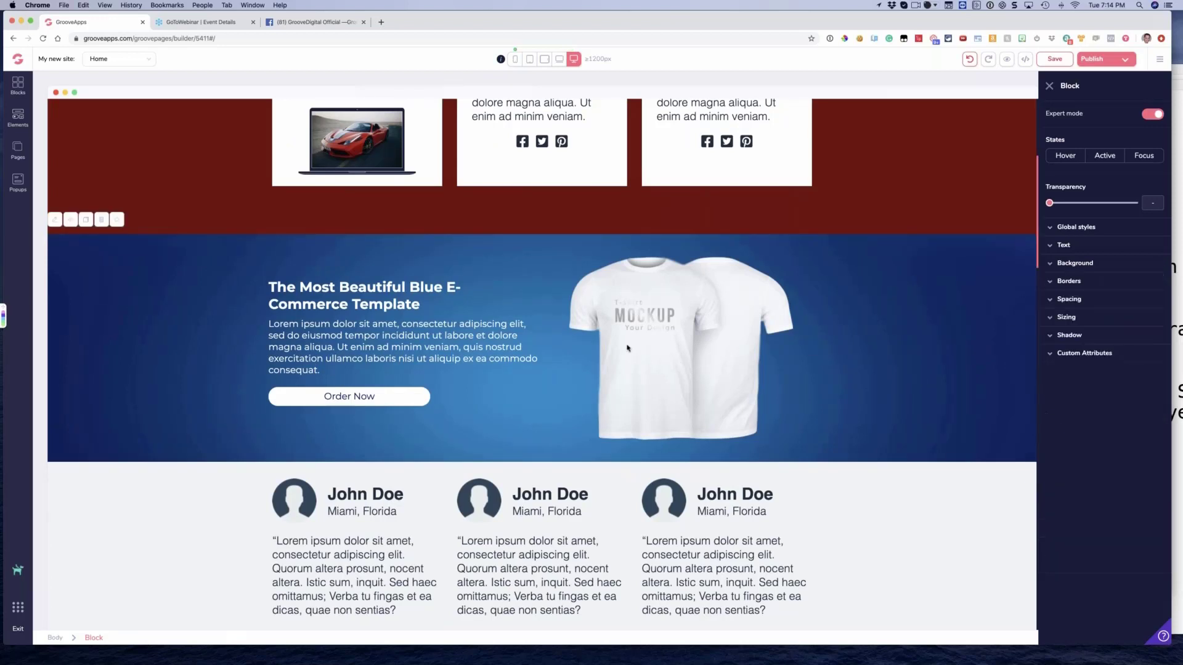
left_click(135, 327)
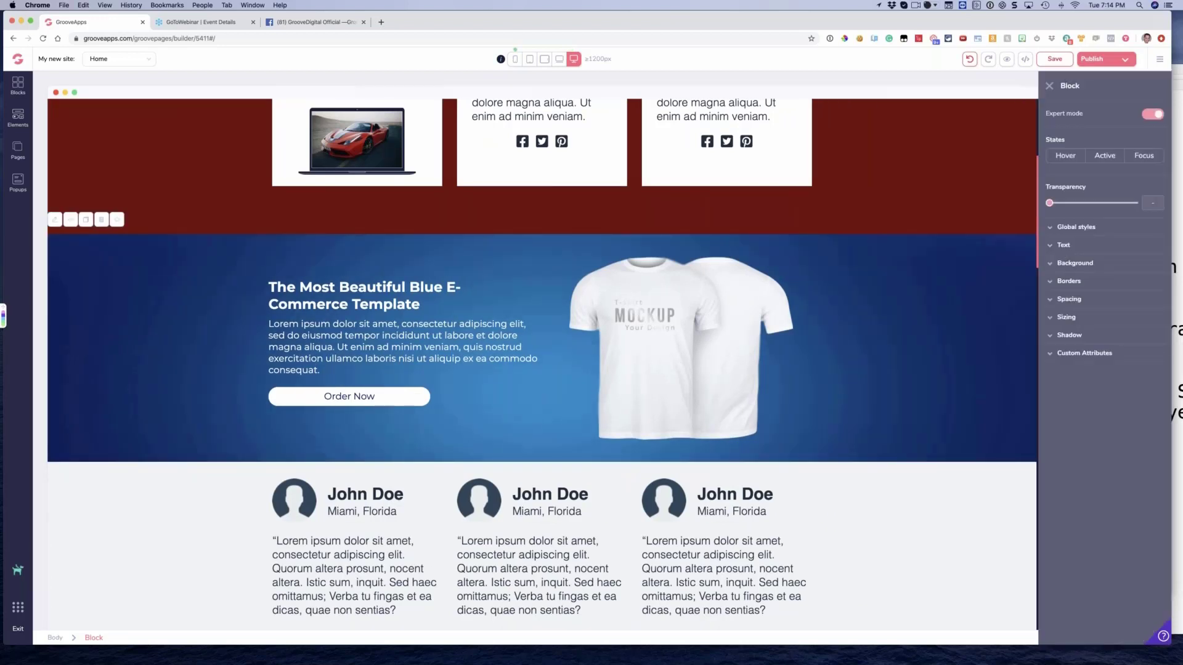
left_click(1075, 263)
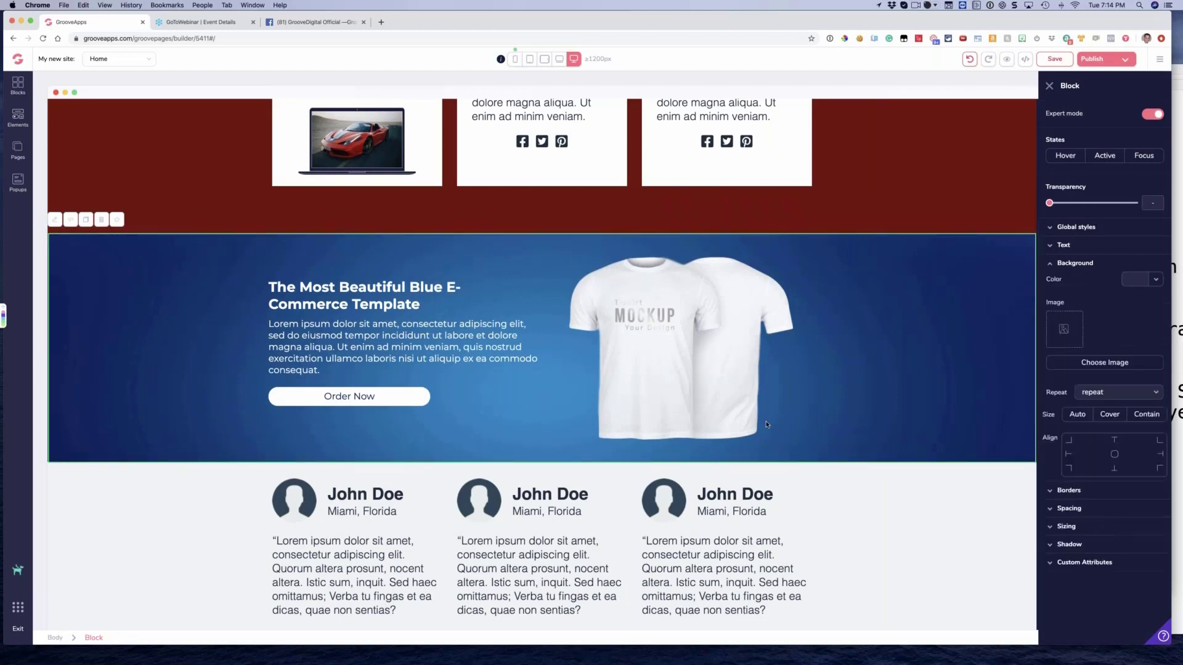
left_click(561, 331)
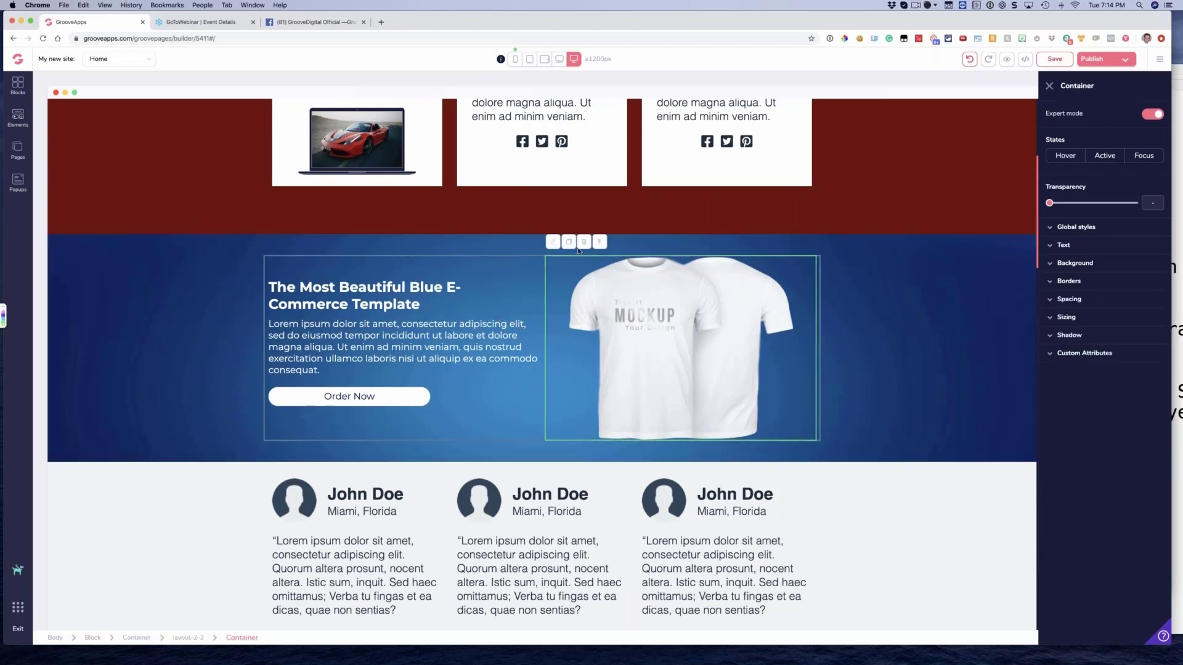
left_click(600, 243)
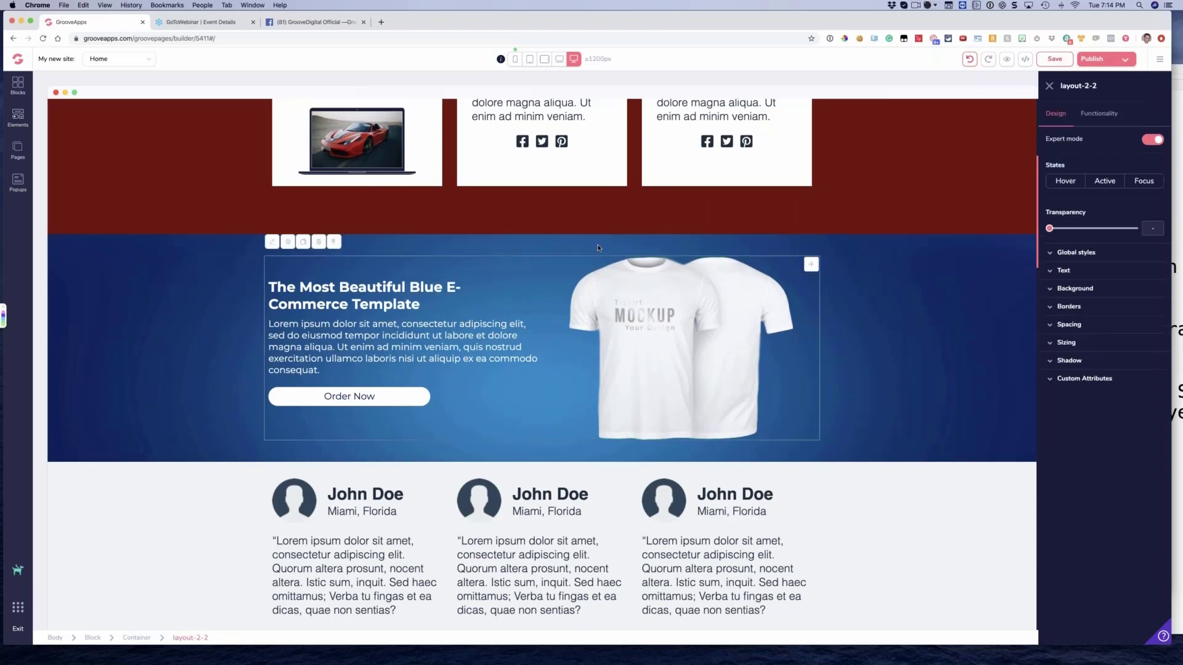
left_click(1095, 289)
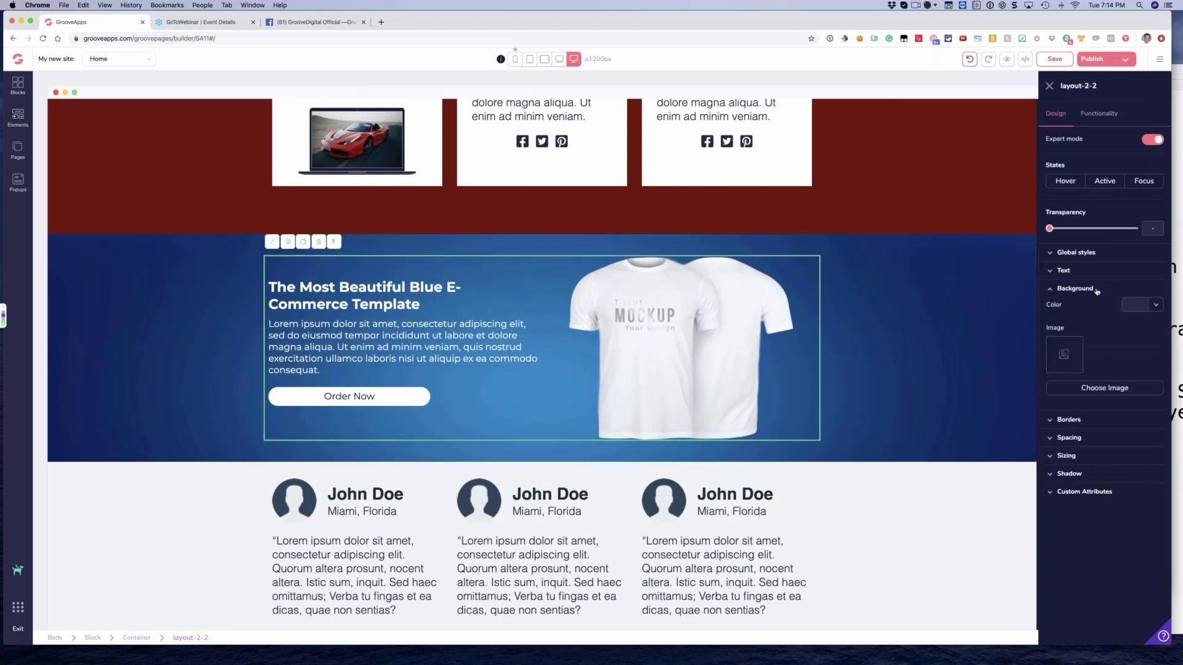
left_click(234, 311)
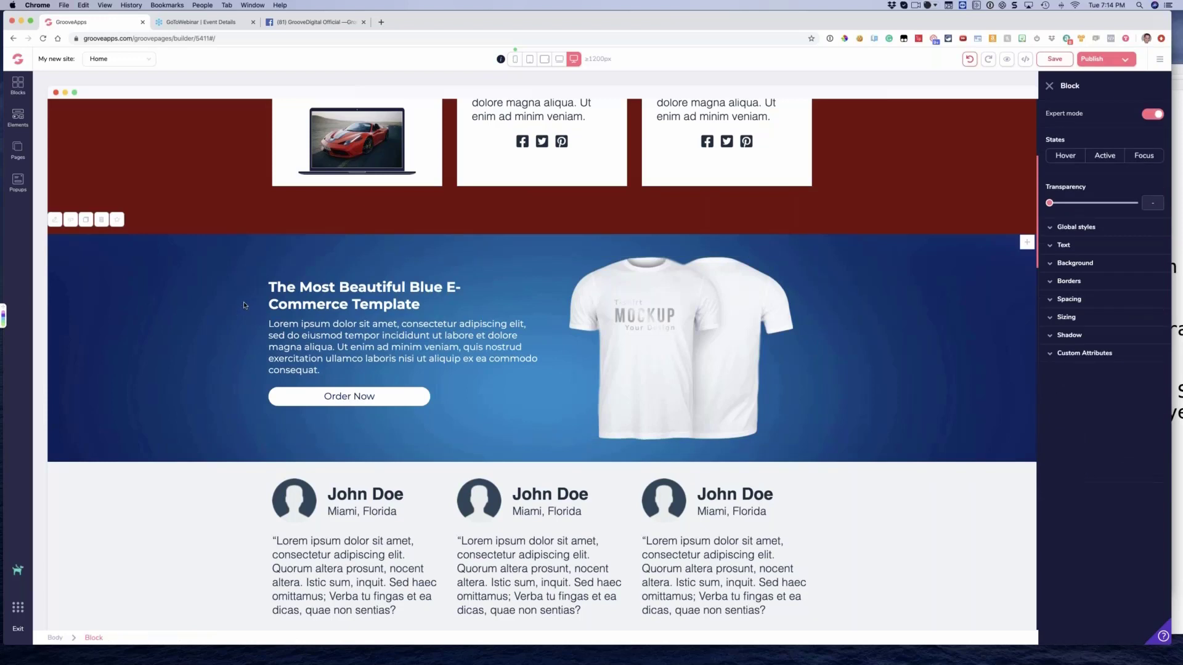
left_click(1077, 264)
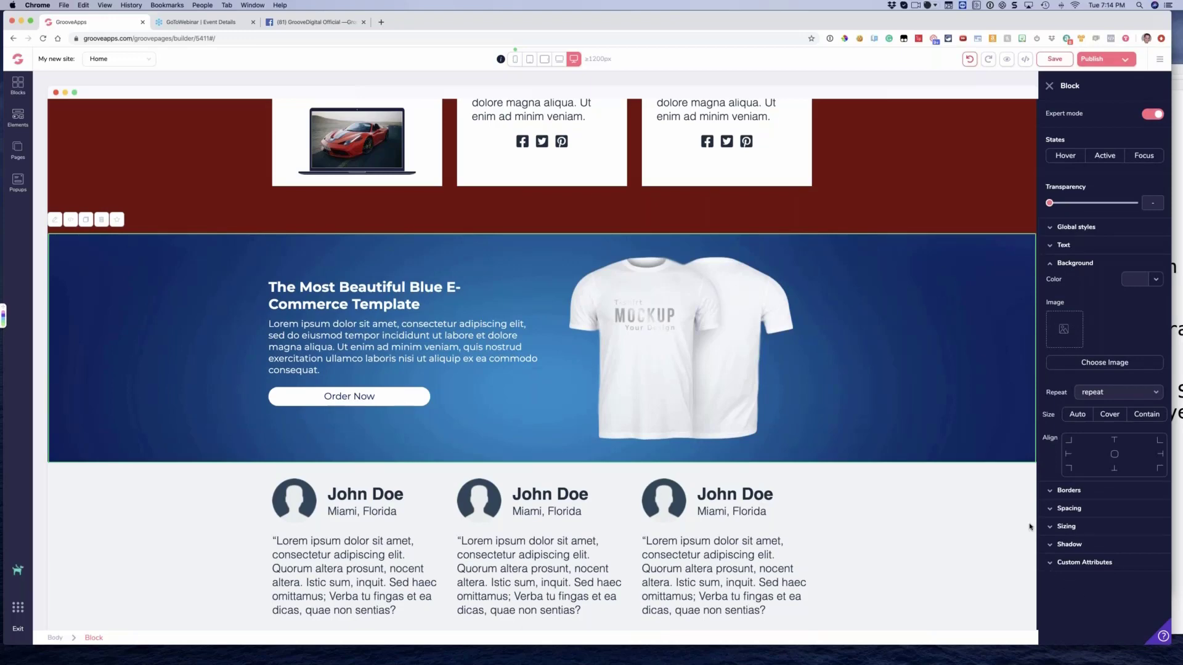
scroll(771, 294, "down", 3)
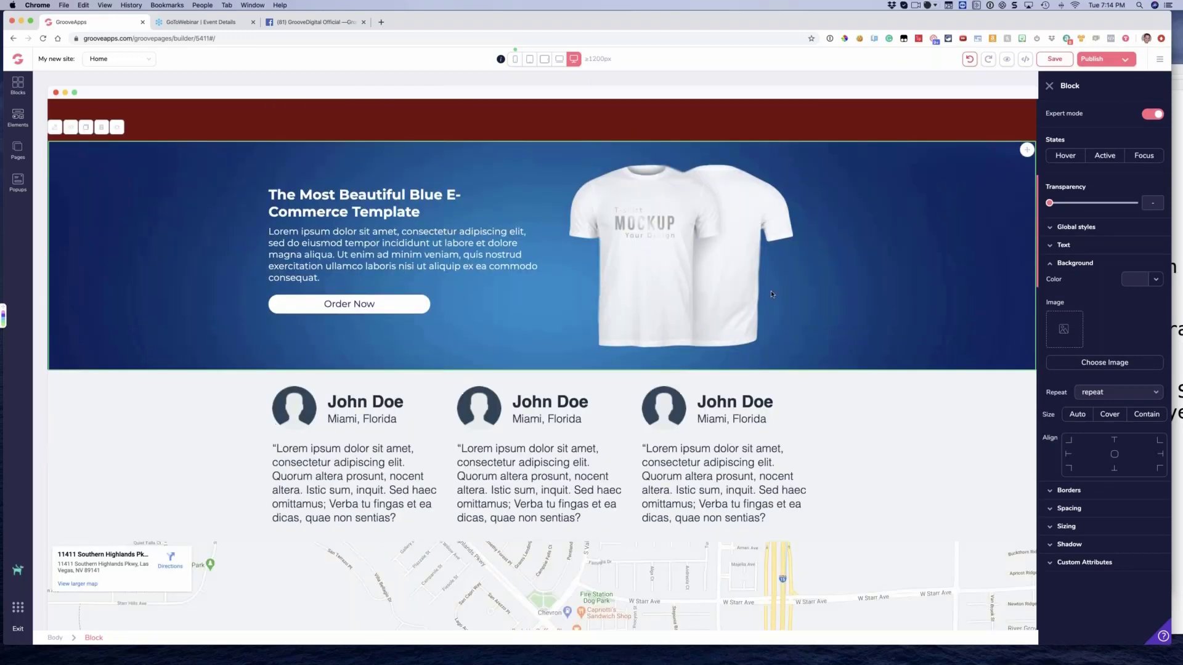
scroll(771, 294, "up", 2)
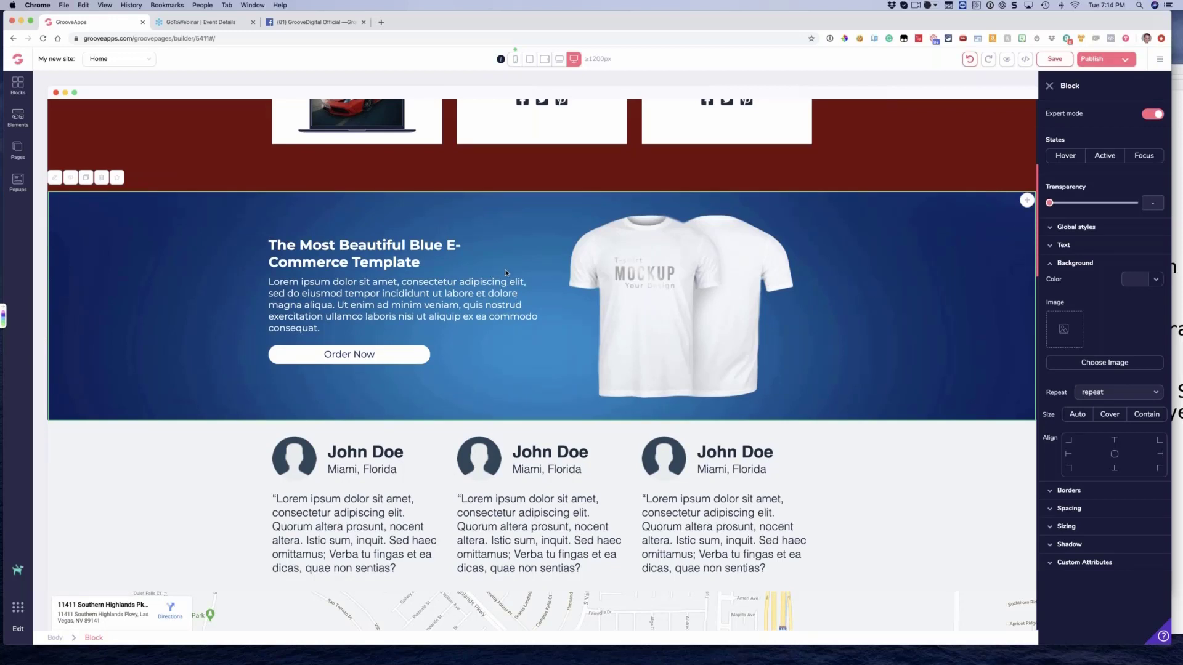
left_click(214, 236)
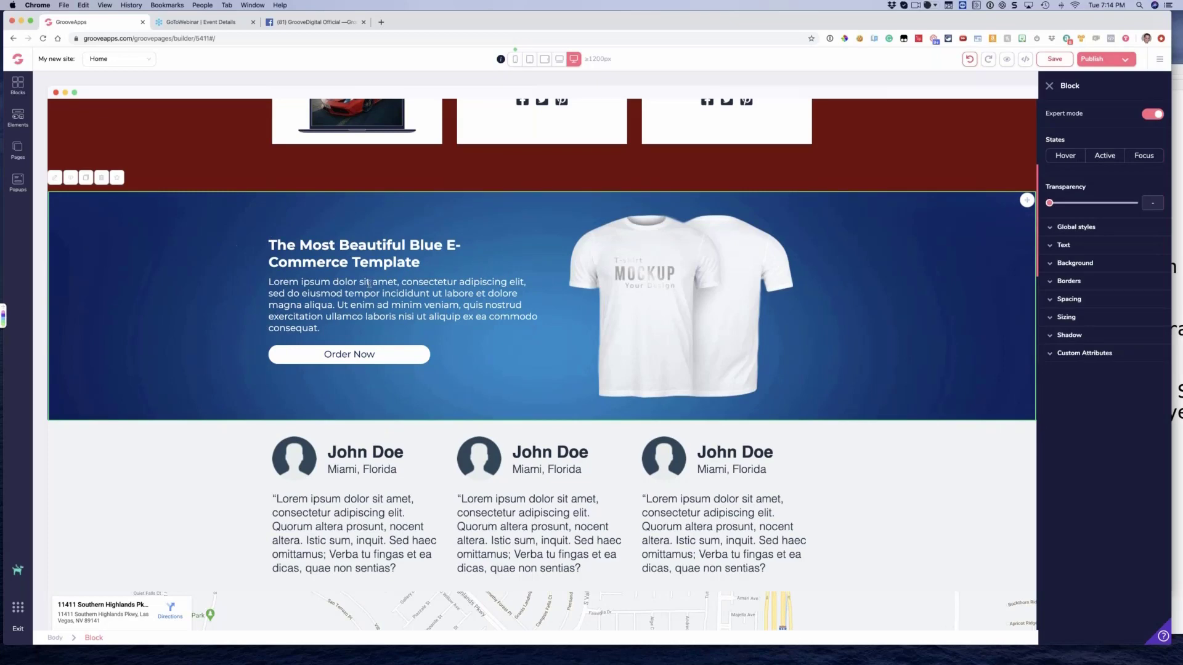
scroll(285, 272, "down", 1)
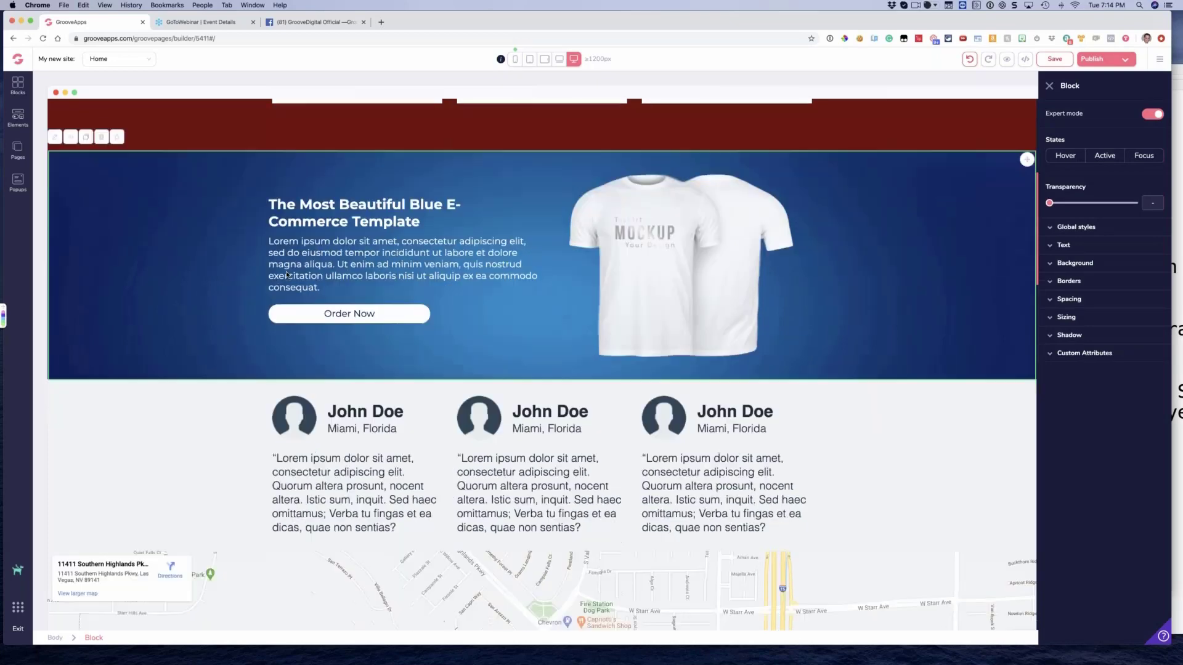
scroll(286, 273, "up", 2)
Set the background color of the testimonials block above the map to light blue
scroll(286, 272, "down", 5)
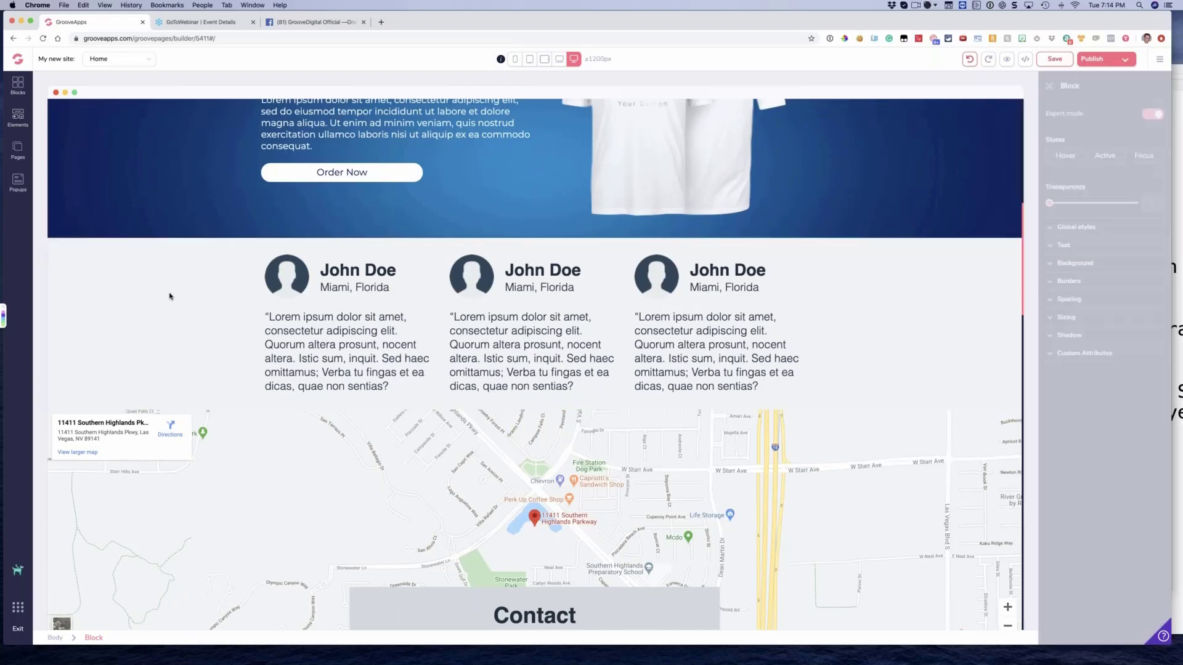
left_click(1068, 264)
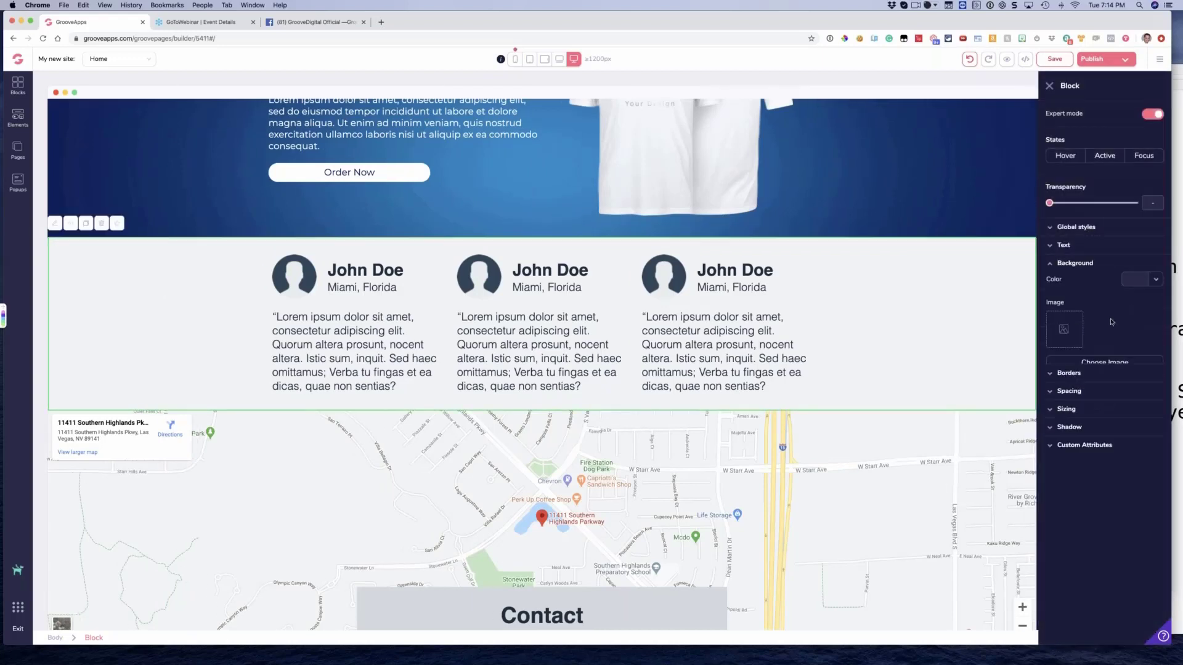
left_click(1134, 280)
mouse_move(1086, 336)
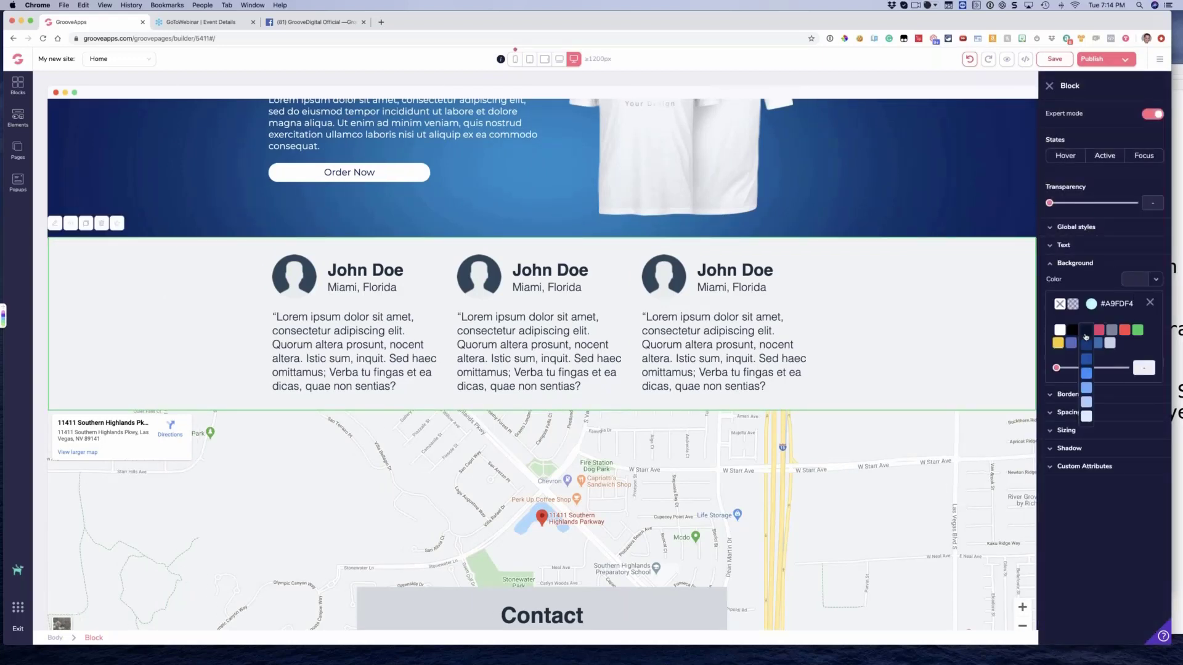
left_click(1086, 390)
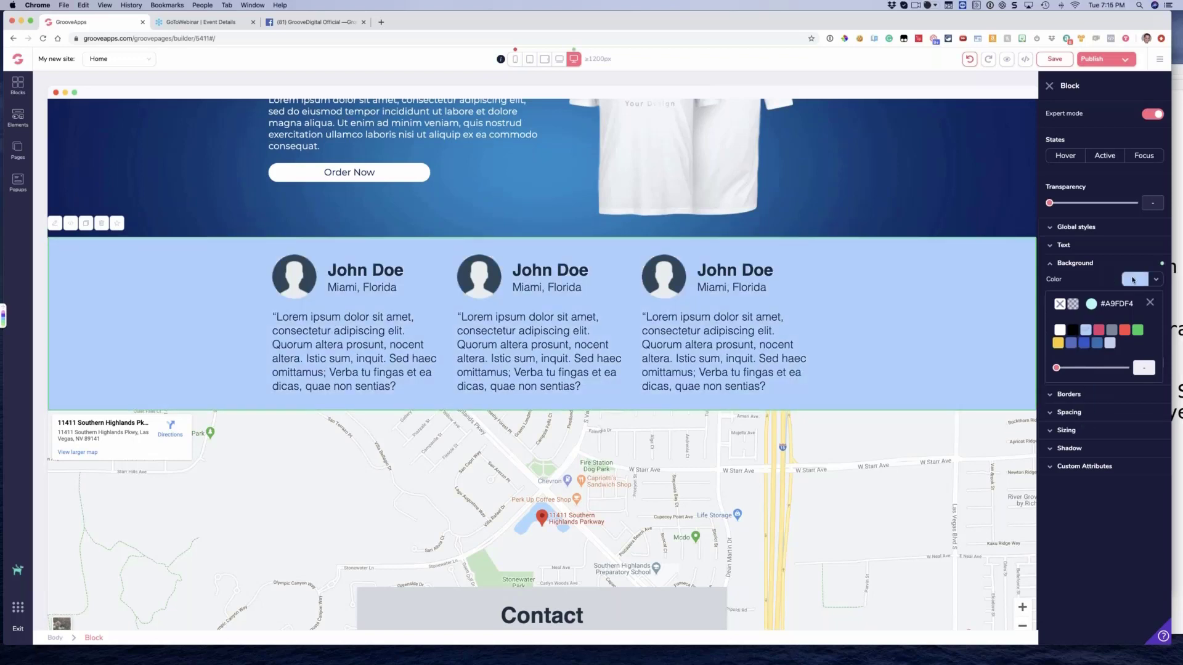
left_click(1132, 280)
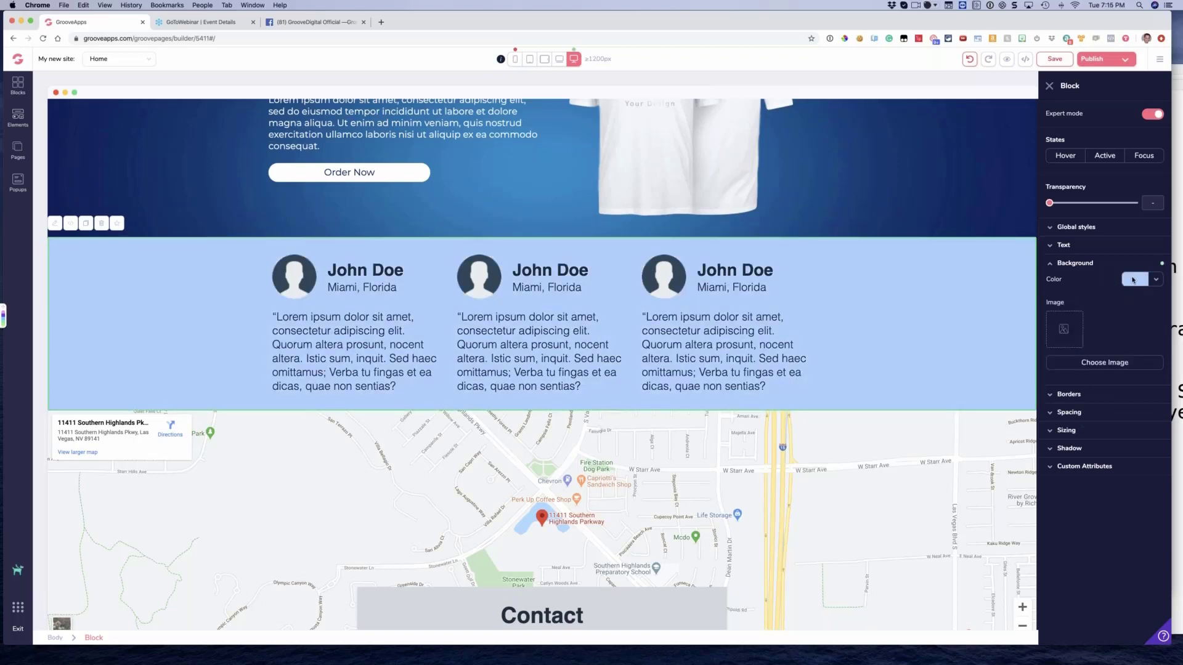
Set the living room photo from the image library as the testimonials block's background and turn off its Cover size
left_click(1087, 364)
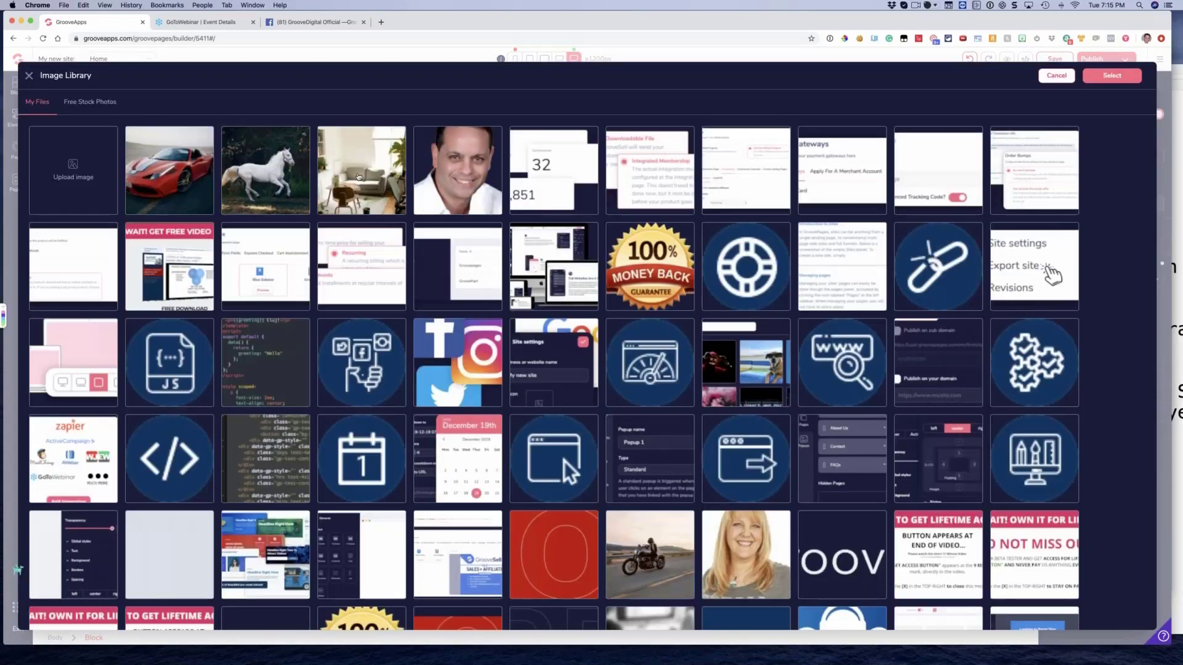
left_click(359, 176)
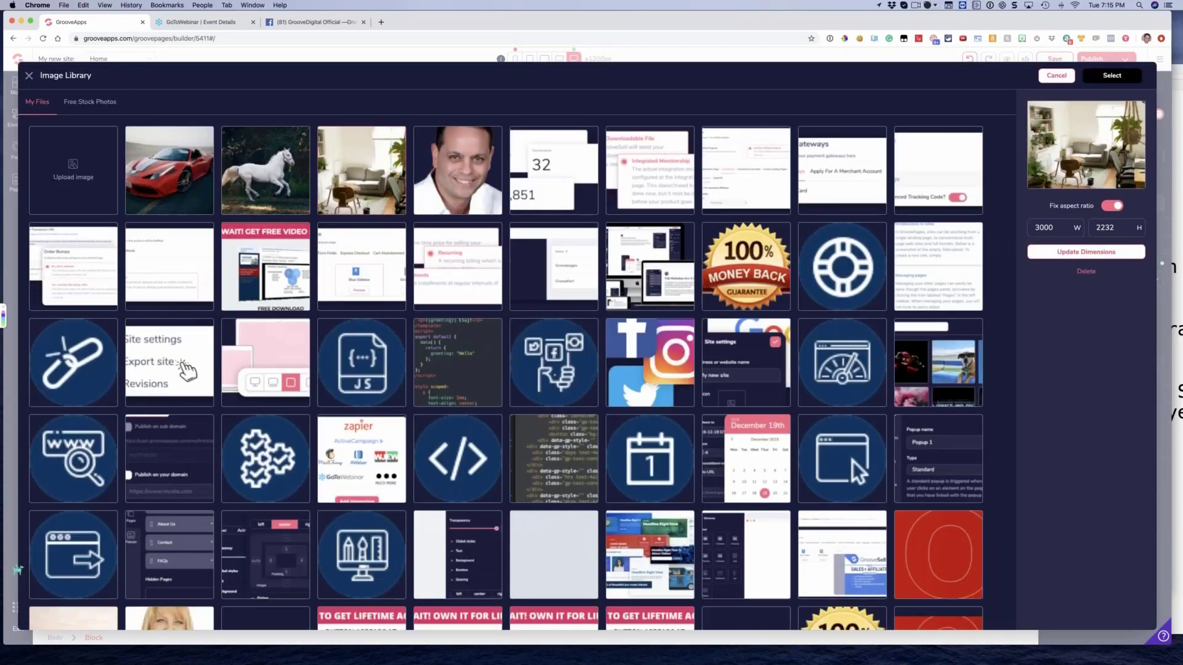
left_click(1112, 75)
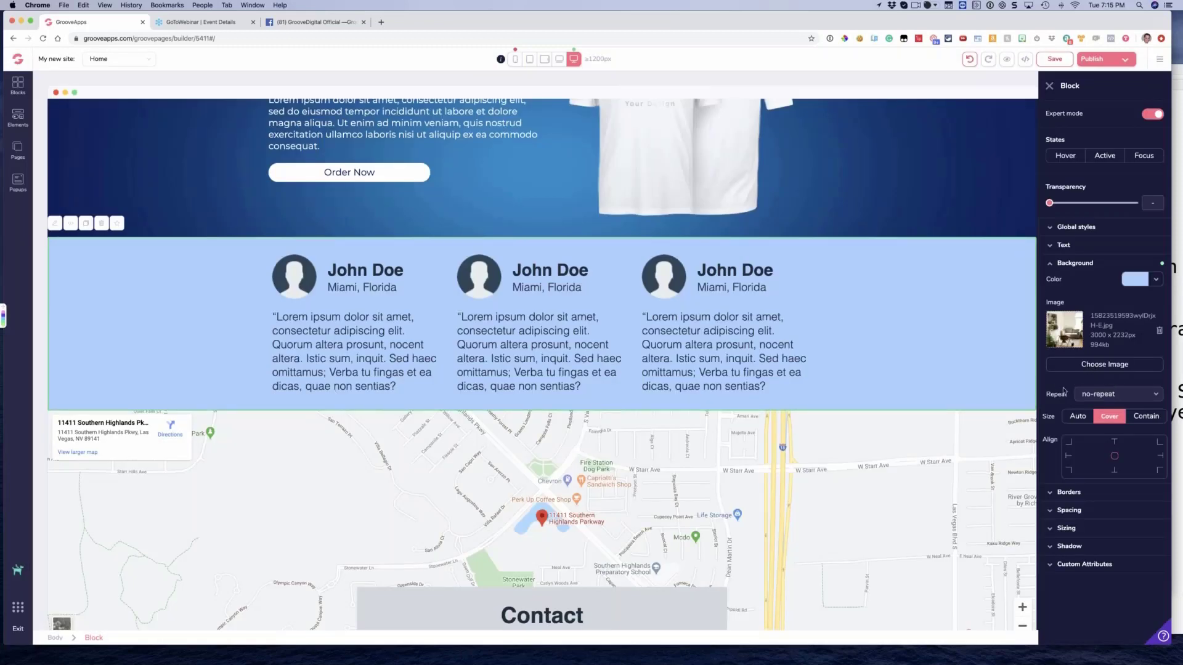
left_click(1109, 416)
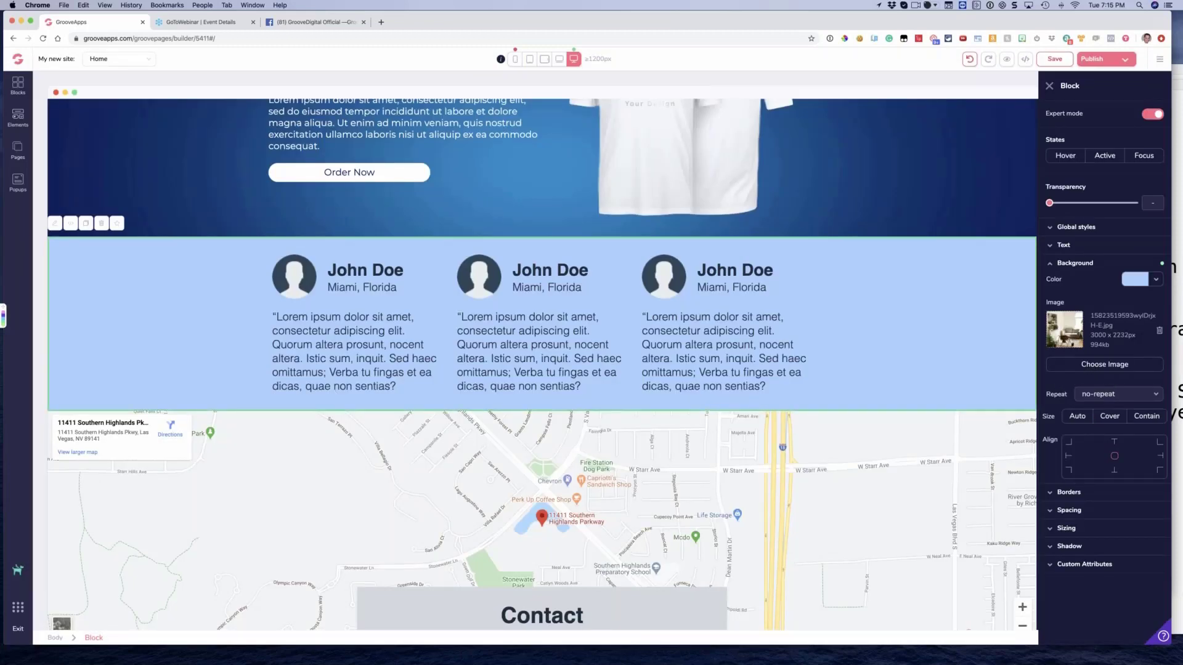
Set the testimonials block's light blue overlay transparency to 40% and its background image size to Cover
left_click(1131, 281)
left_click_drag(1057, 370, 1088, 368)
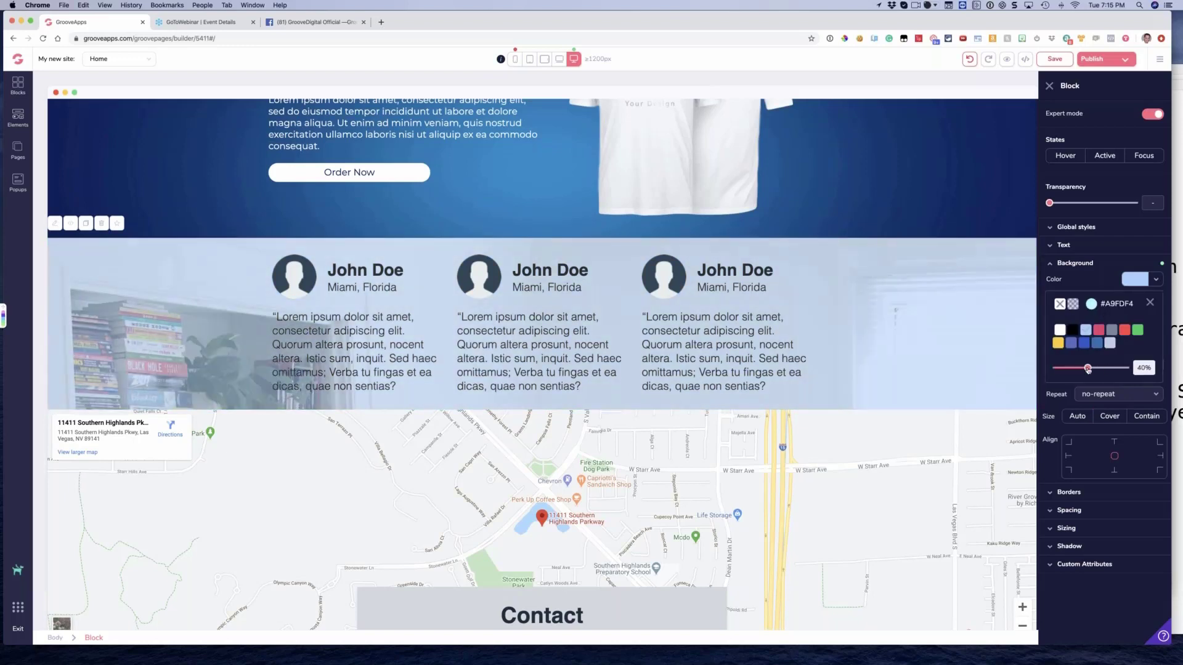
left_click(1113, 418)
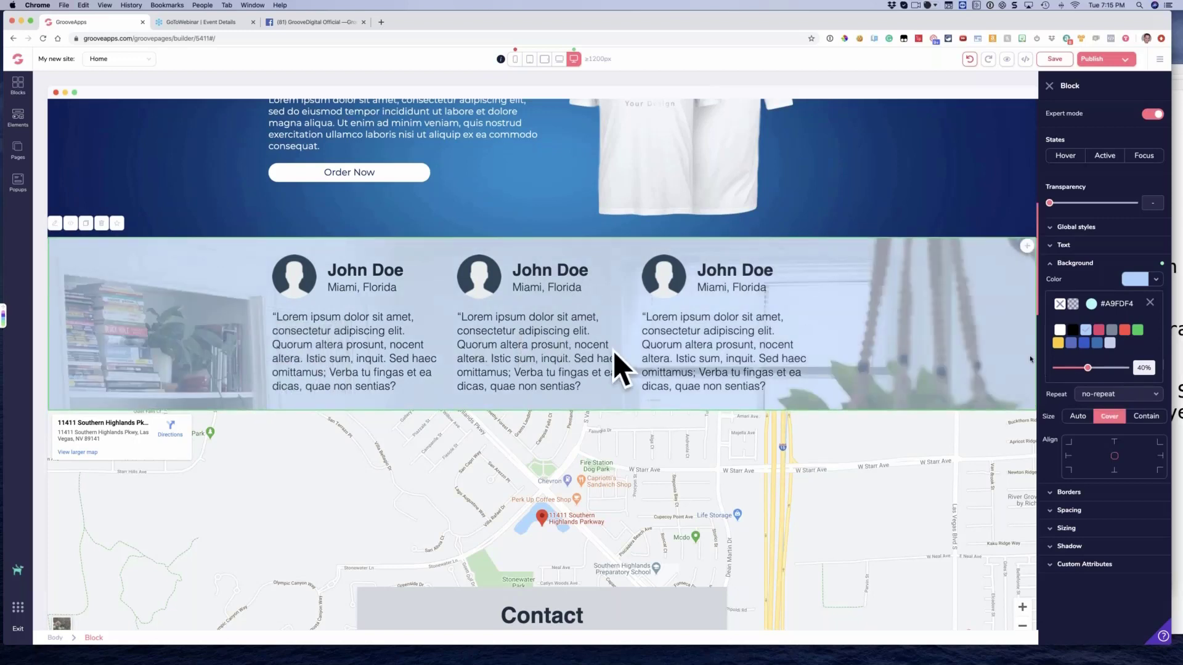
Set the testimonials block's light blue overlay transparency to 50% and review the page
left_click_drag(1087, 370, 1075, 371)
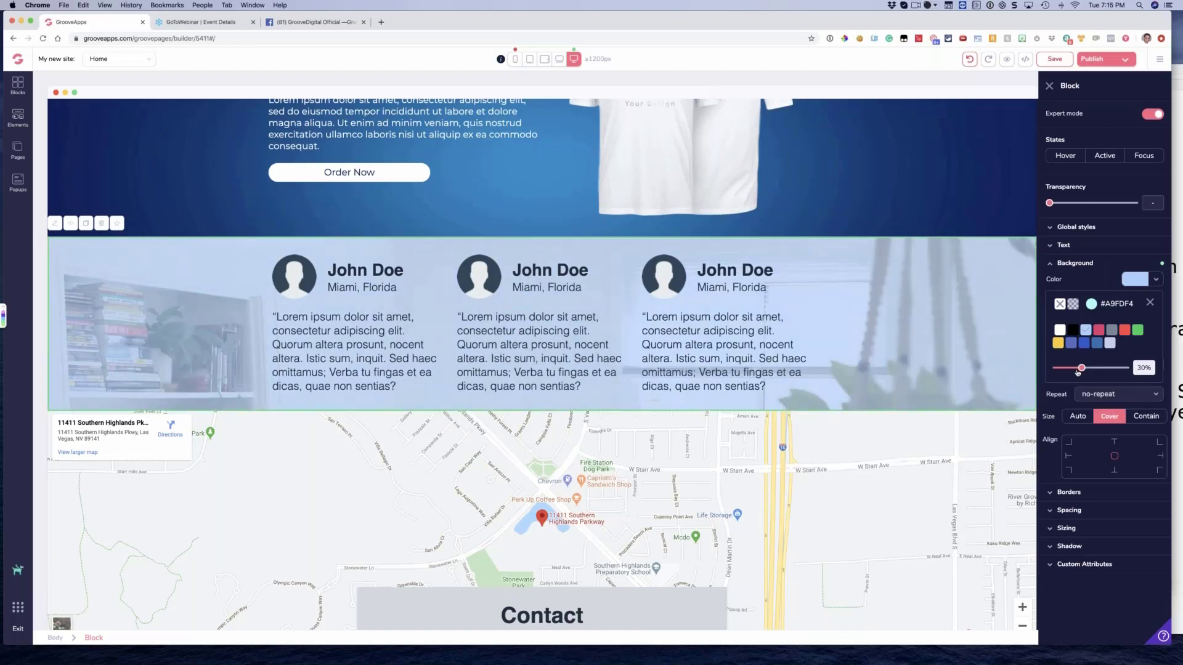
left_click_drag(1078, 371, 1096, 369)
scroll(863, 308, "down", 2)
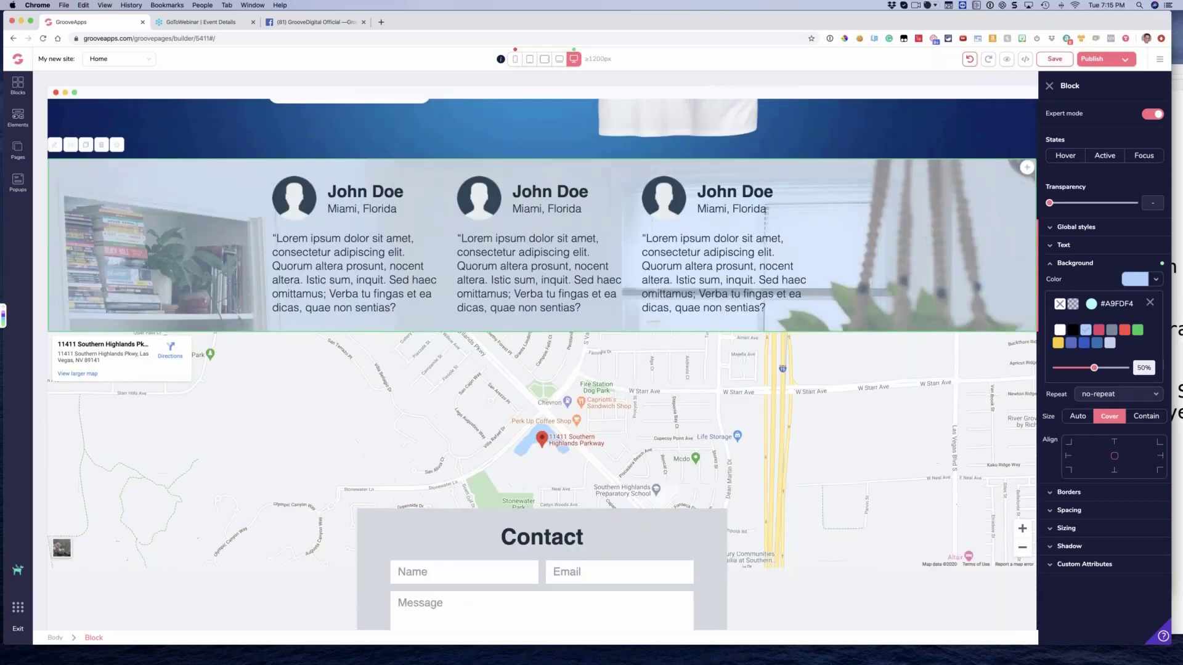
scroll(557, 292, "down", 5)
scroll(542, 293, "up", 15)
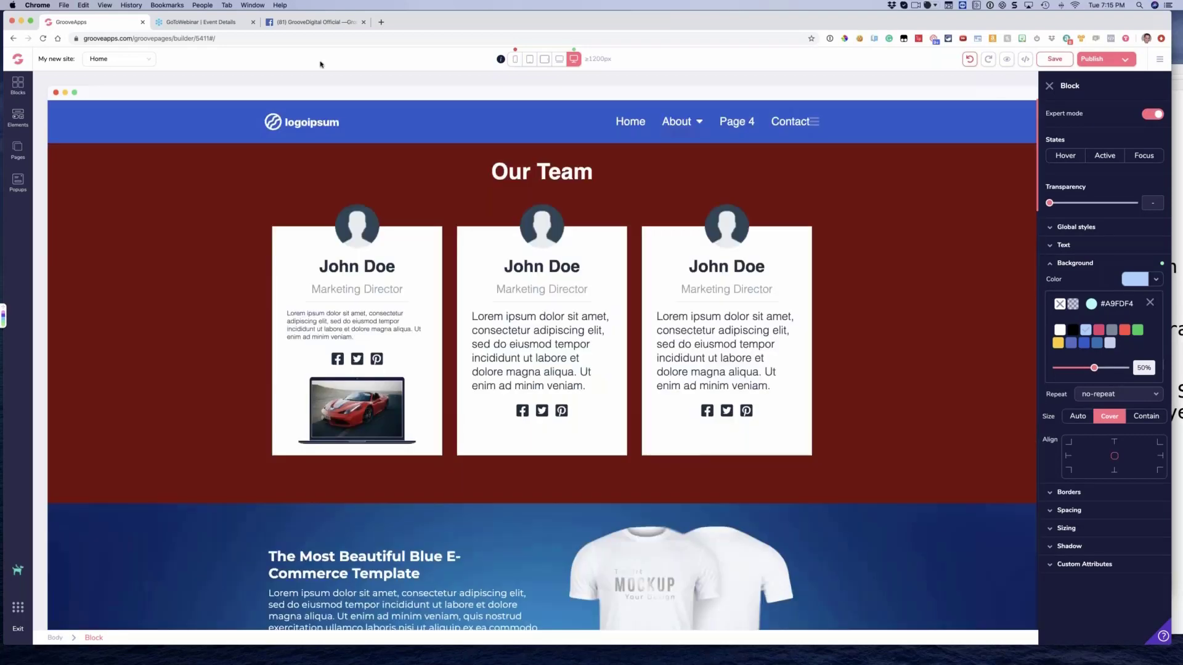
Switch to the GrooveDigital Official Facebook group and read the February GroovePages update notes
left_click(306, 23)
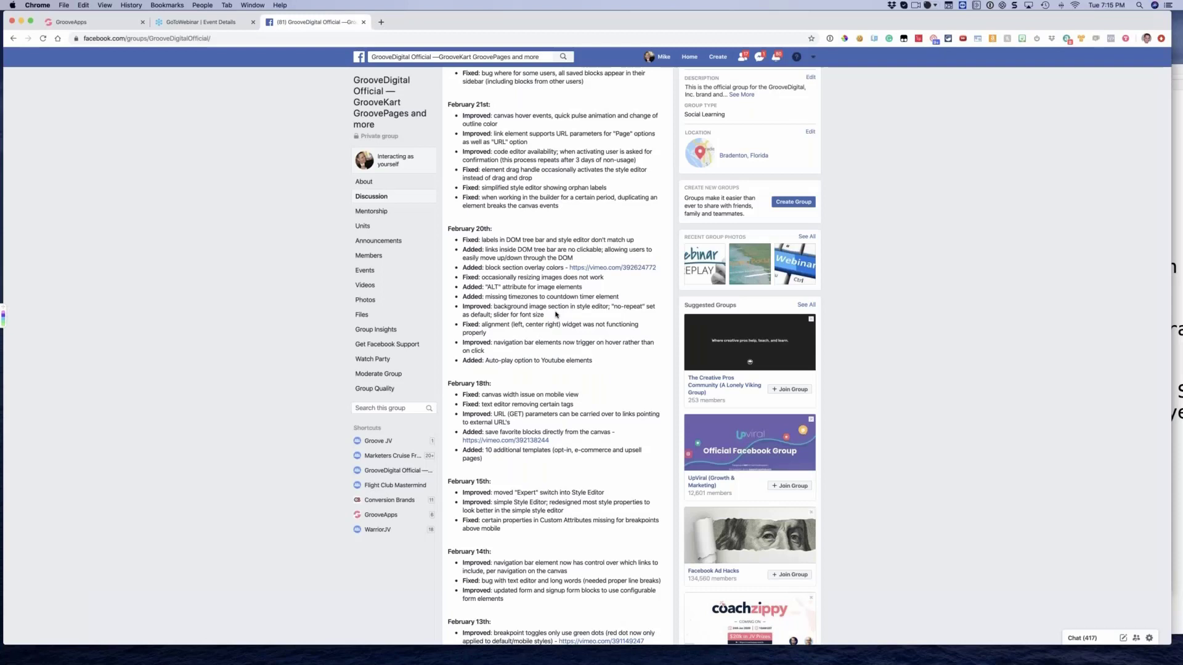
scroll(542, 345, "down", 1)
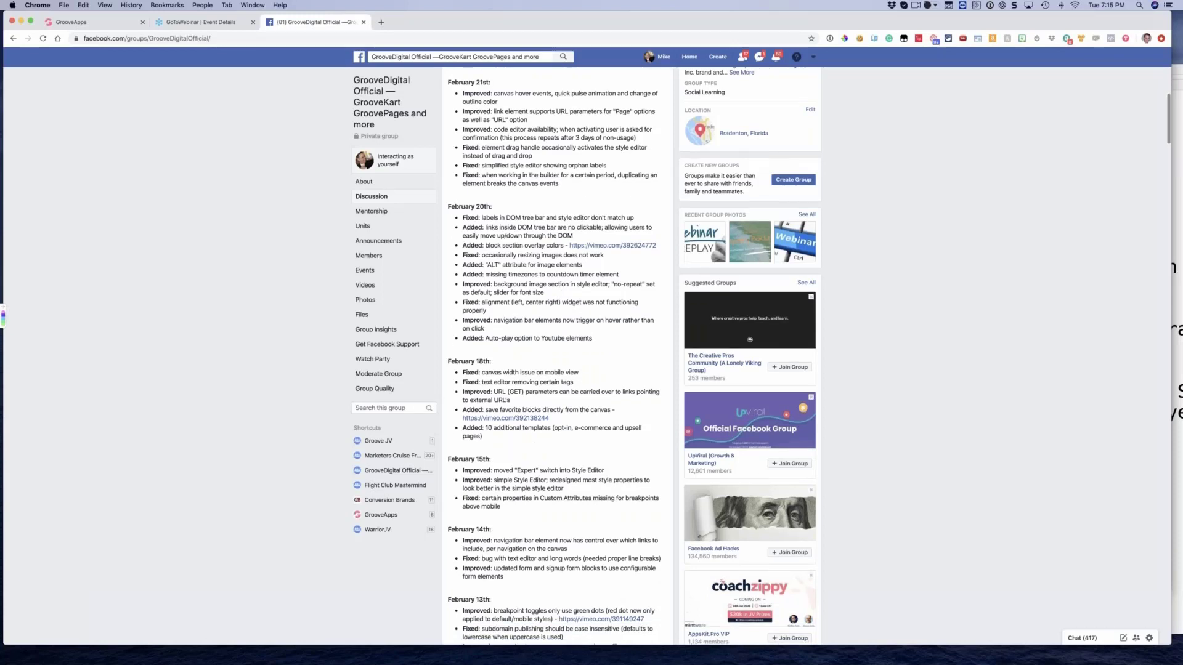
scroll(515, 408, "down", 1)
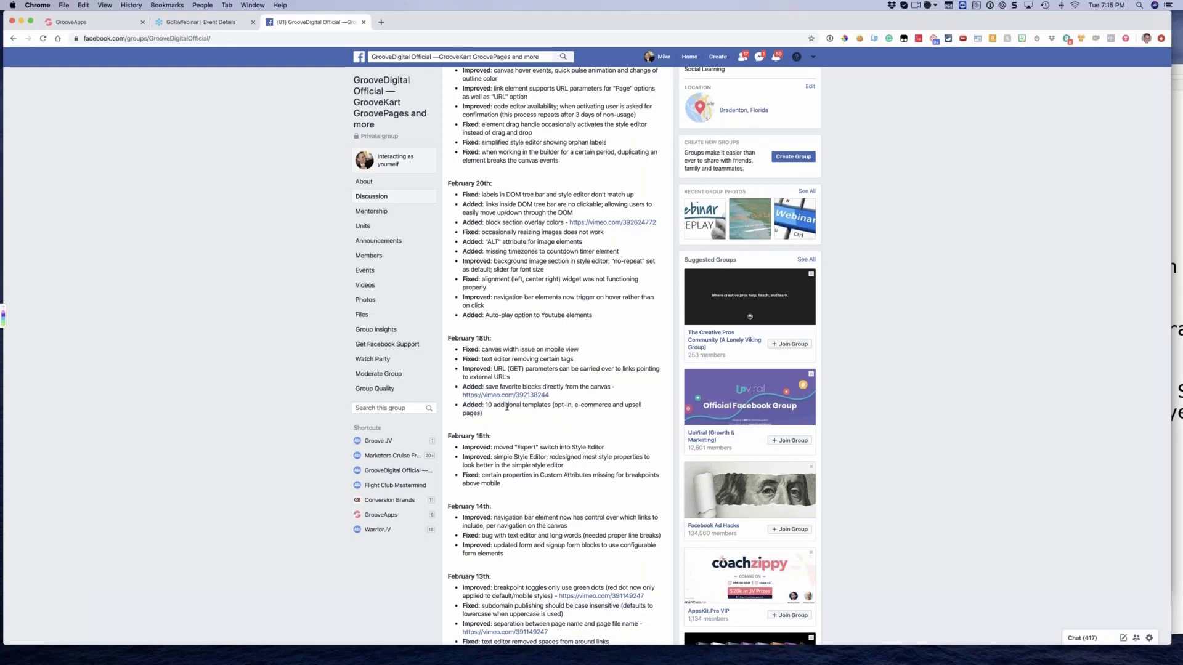
scroll(507, 407, "down", 1)
Return to the GroovePages editor and view the site's list of pages
left_click(71, 22)
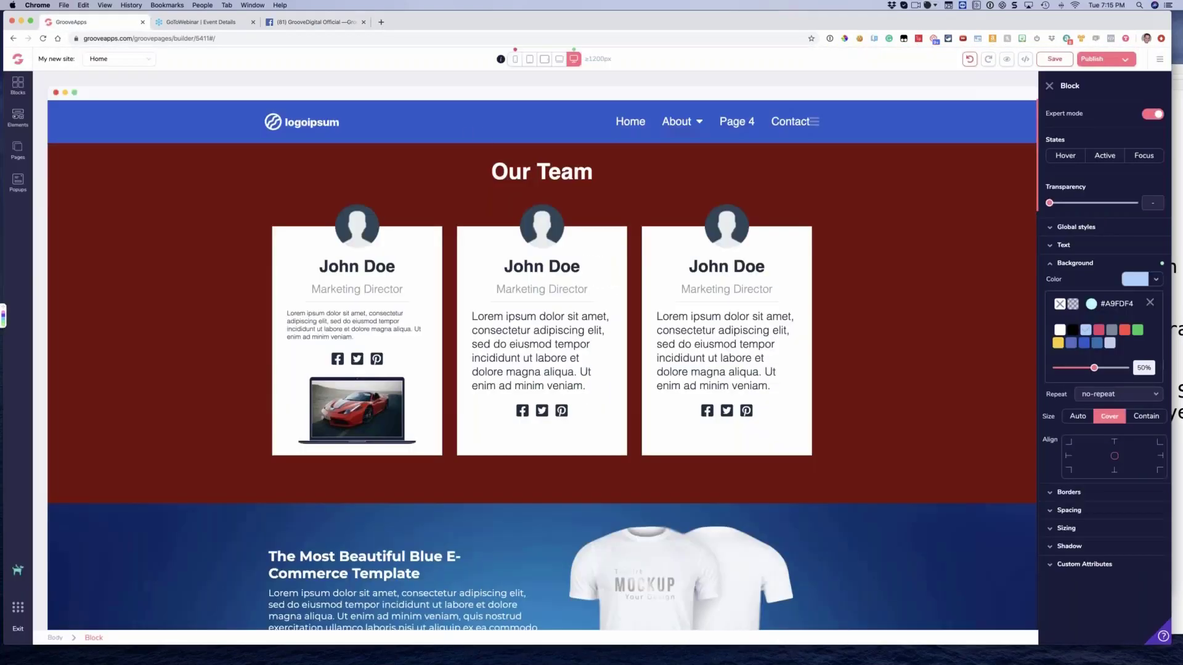
left_click(1049, 86)
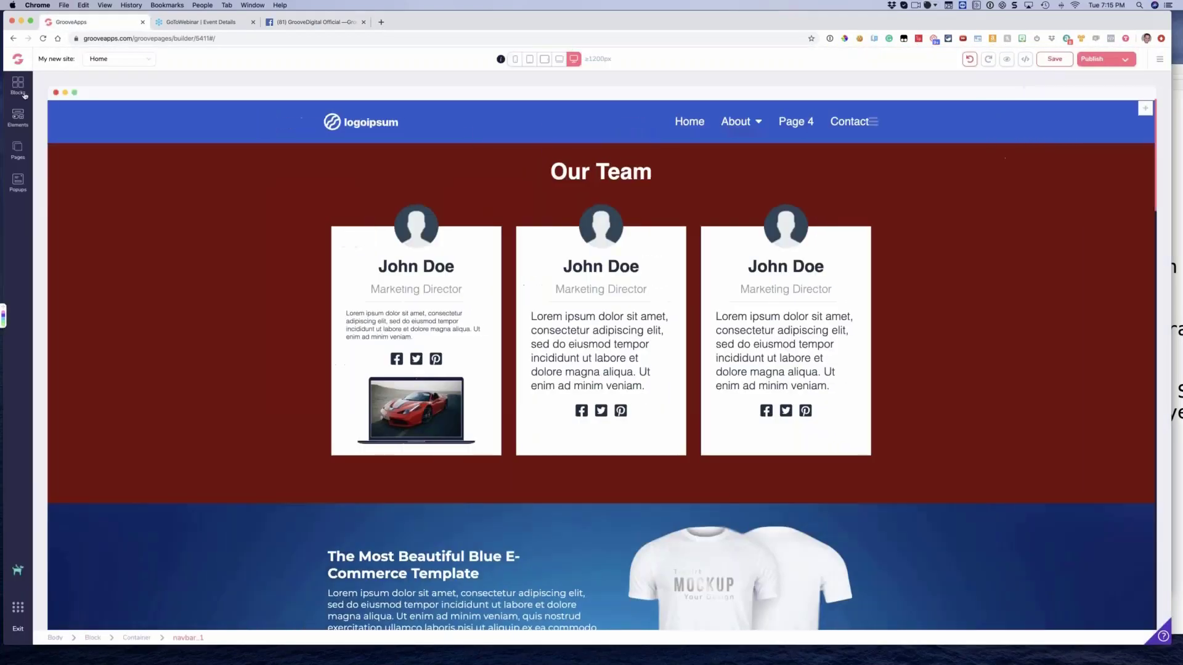
left_click(11, 149)
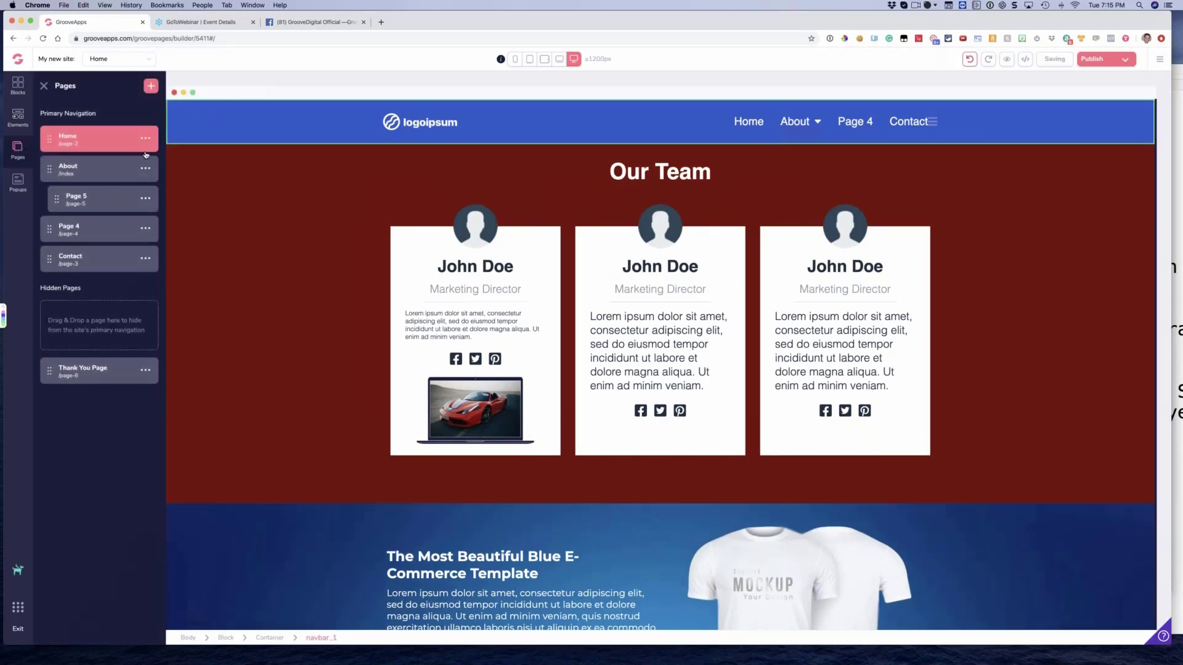
left_click(667, 338)
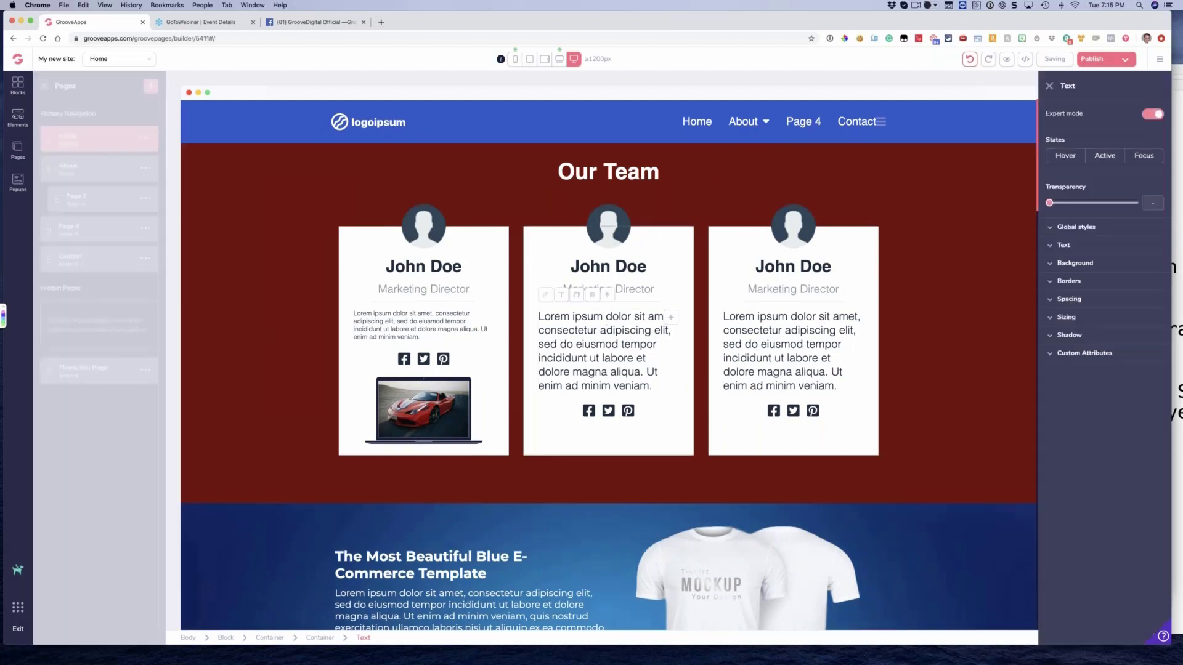
Set the text size of the middle team card's description to base
left_click(1063, 244)
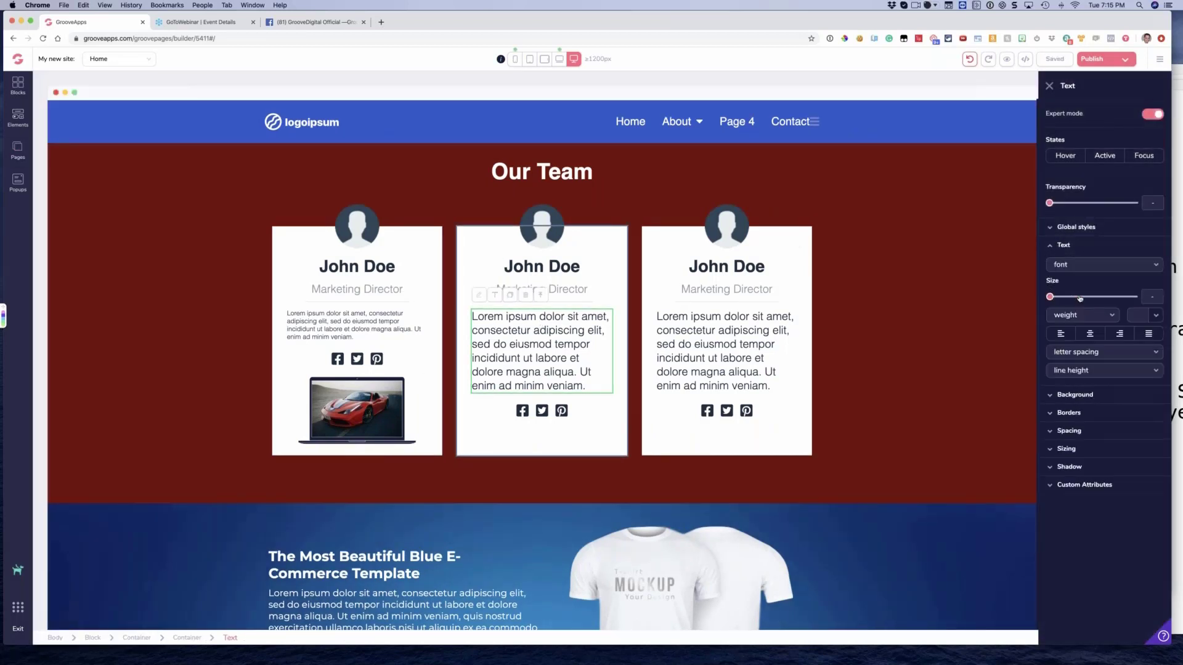
left_click(1079, 299)
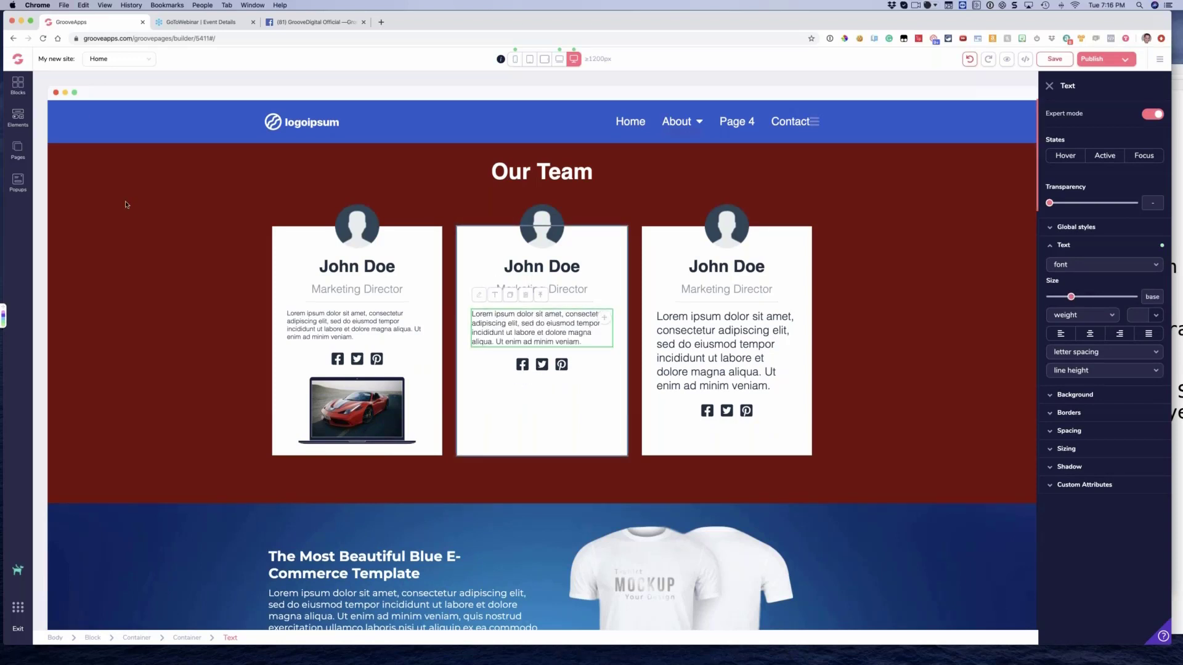
left_click(110, 189)
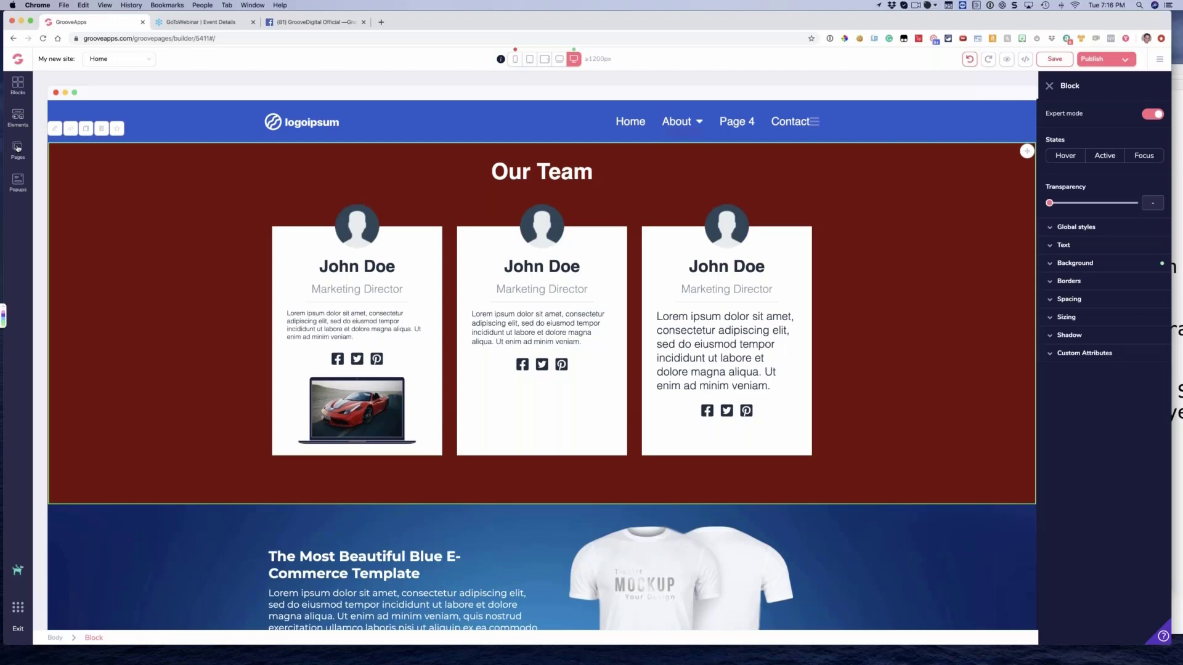
Browse the ready-made templates offered for a new page, from Upsell and Home to E-commerce, and close the page list
left_click(18, 148)
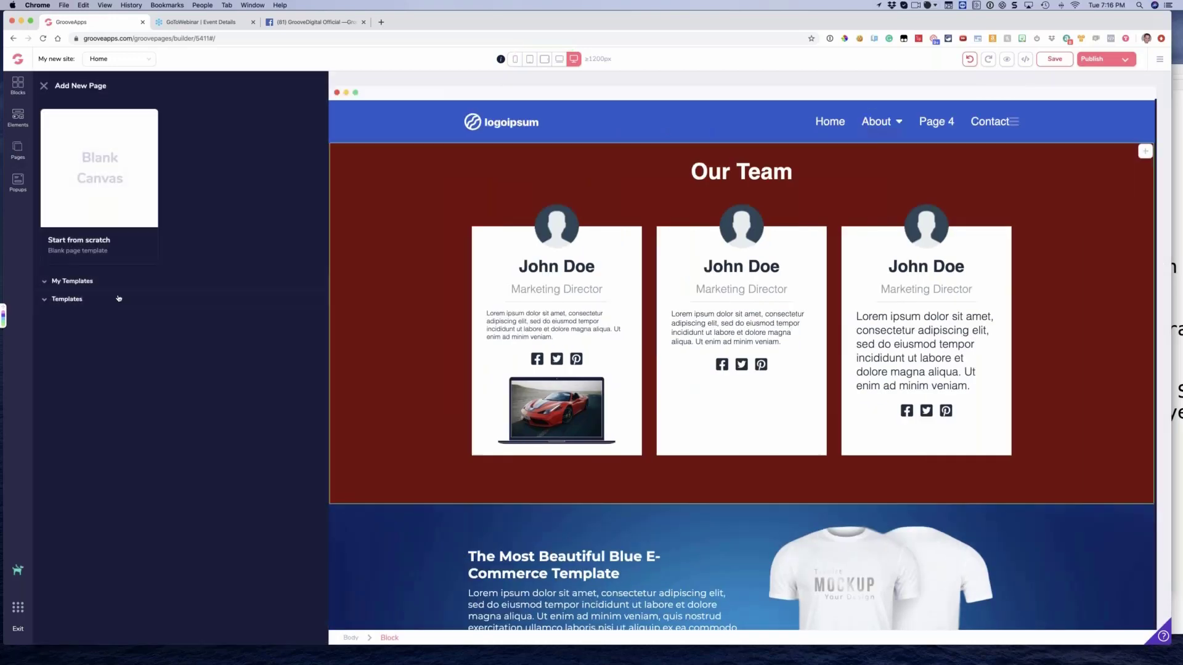
left_click(119, 298)
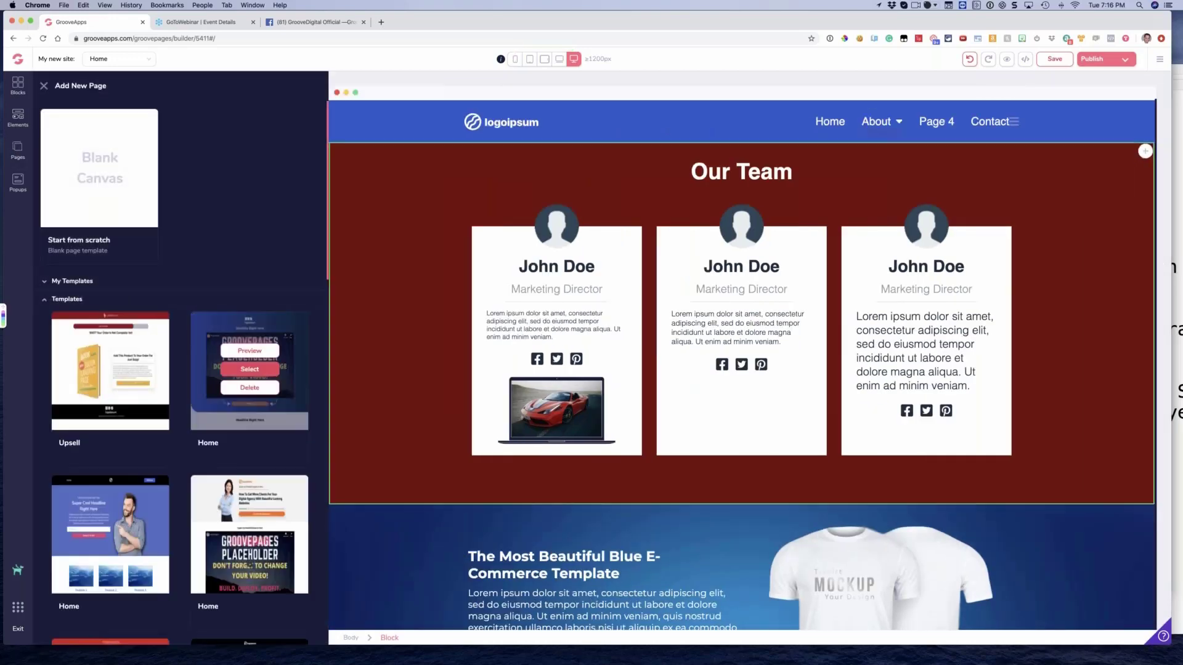
scroll(165, 339, "down", 3)
scroll(166, 338, "down", 2)
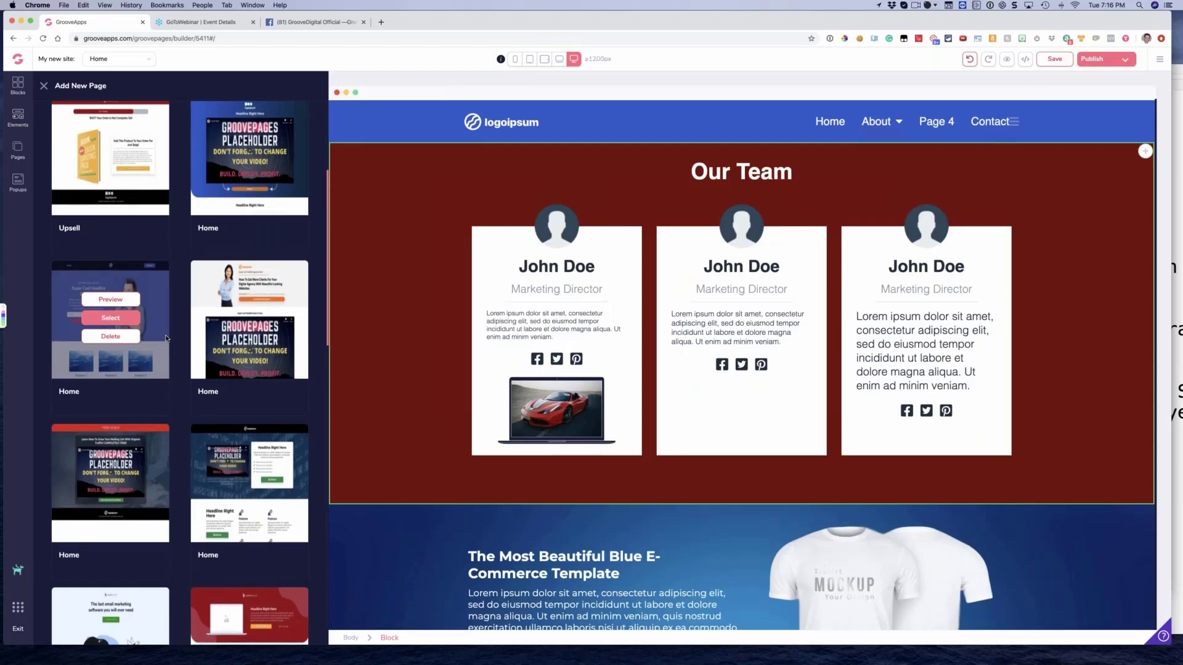
scroll(185, 308, "down", 3)
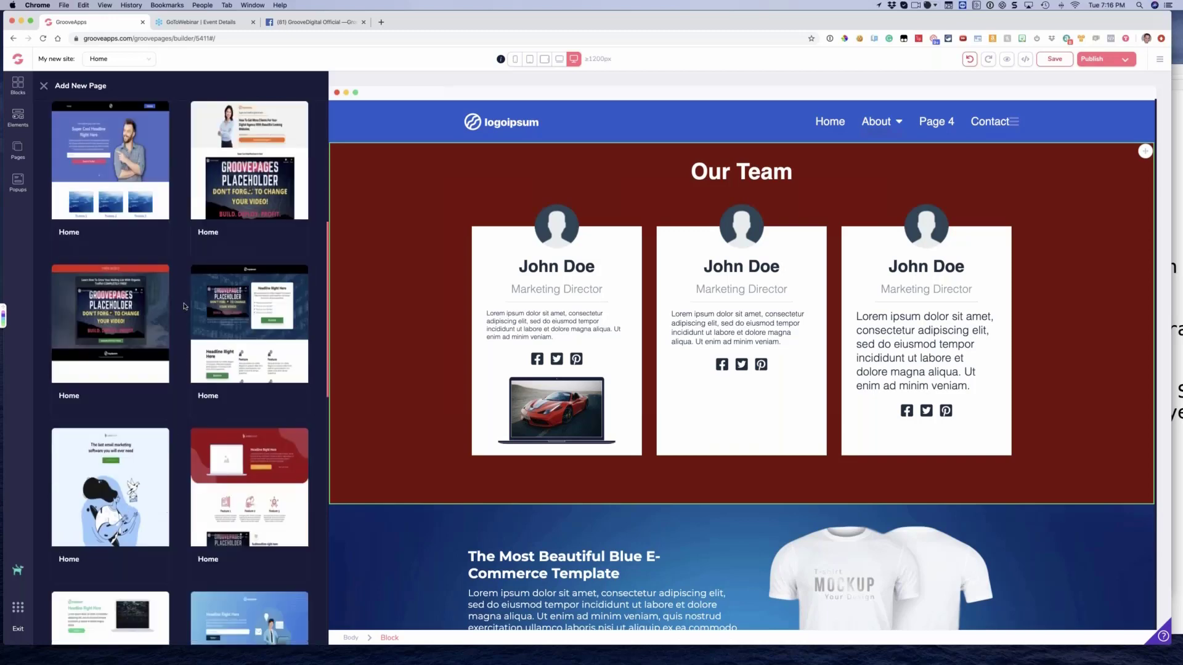
scroll(183, 306, "down", 10)
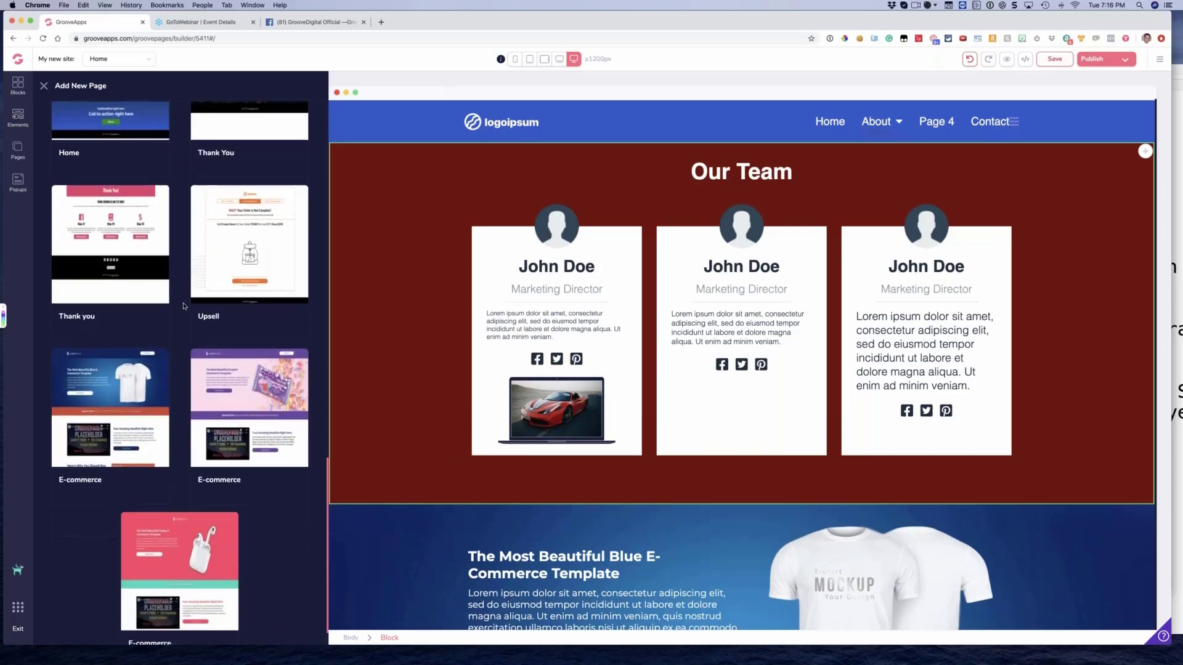
scroll(183, 306, "down", 2)
mouse_move(148, 362)
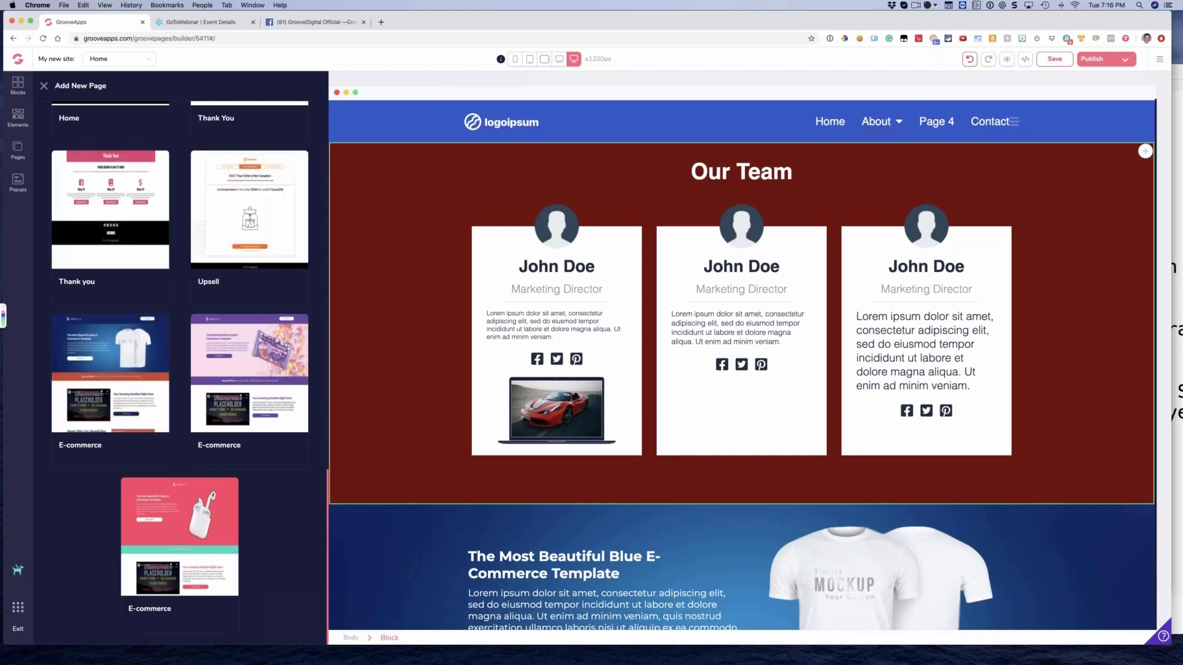
scroll(111, 287, "up", 15)
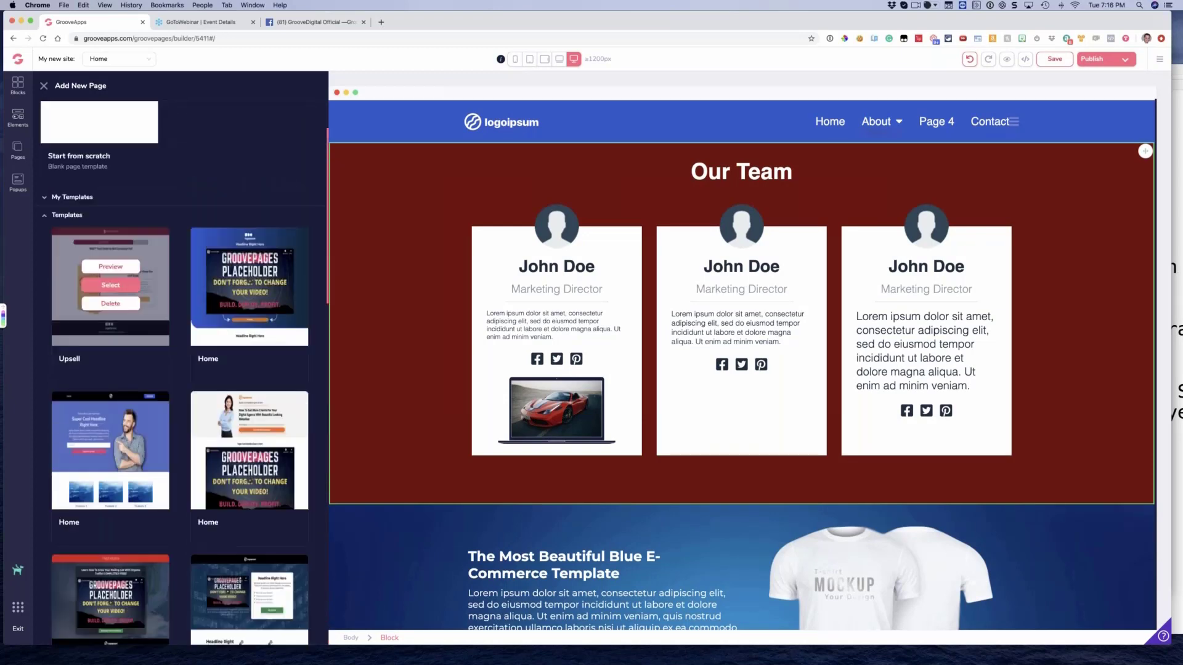
left_click(44, 86)
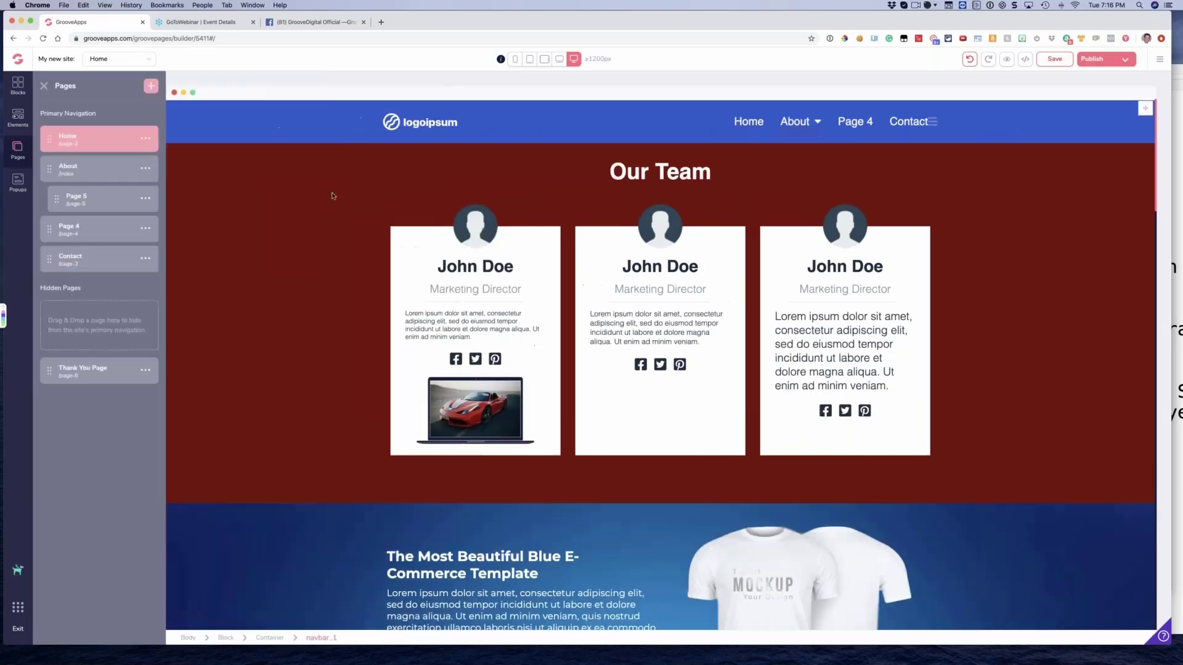
left_click(44, 86)
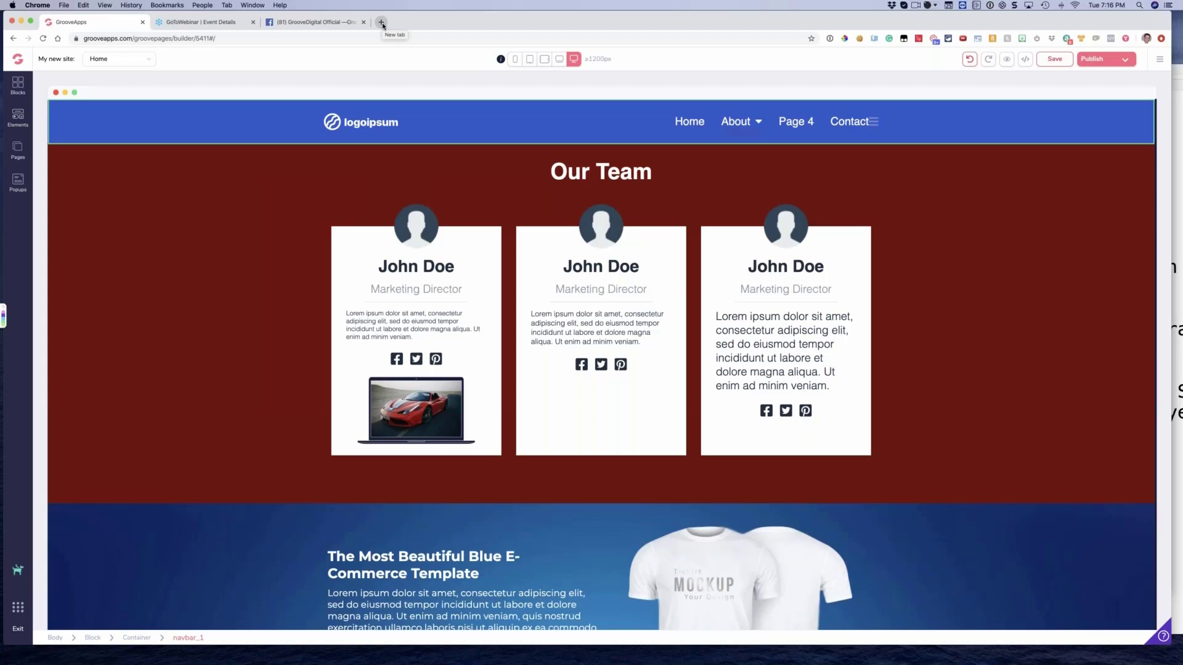
left_click(389, 26)
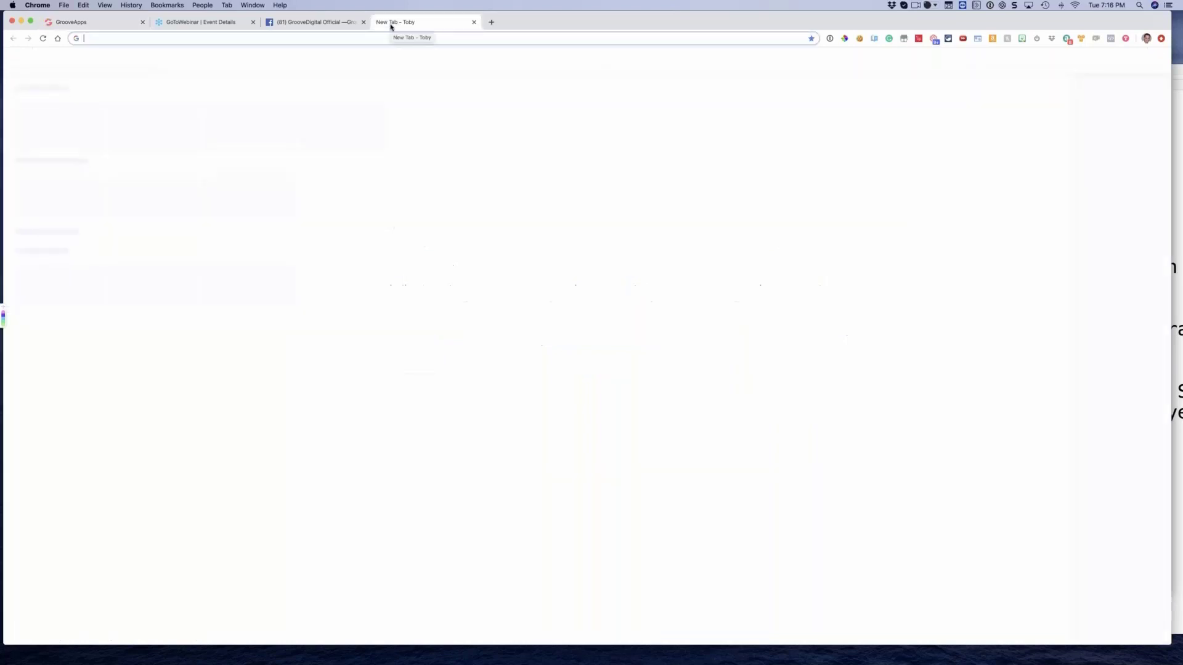
type("ze")
key("BackSpace")
key("BackSpace")
key("BackSpace")
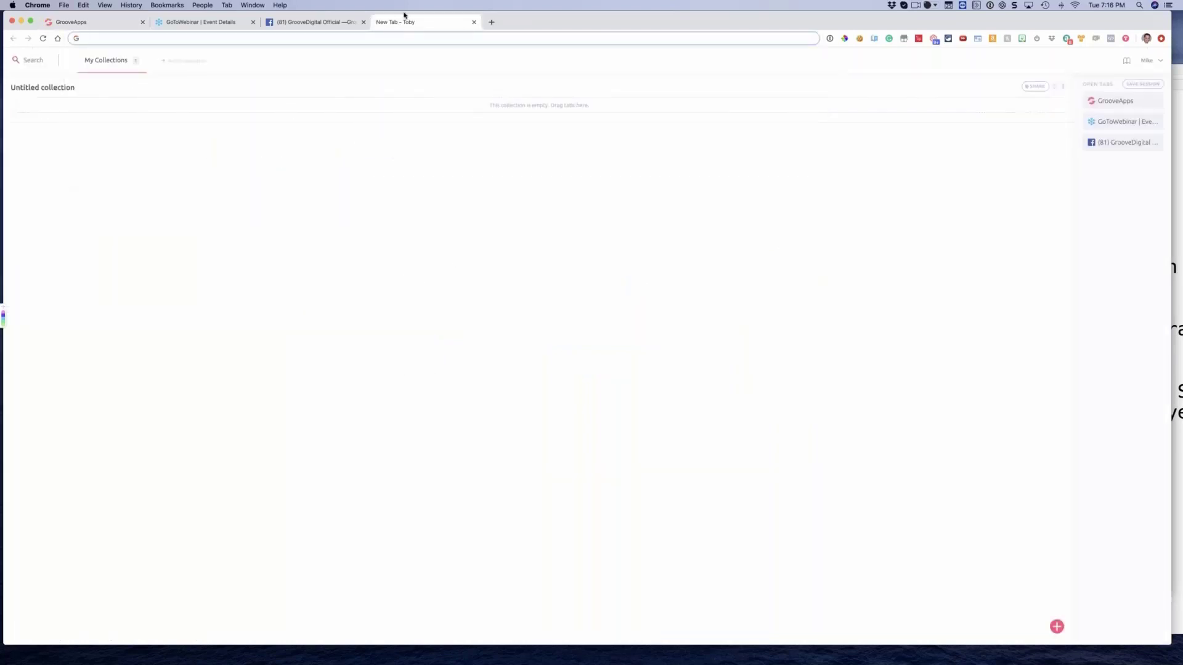
left_click(474, 23)
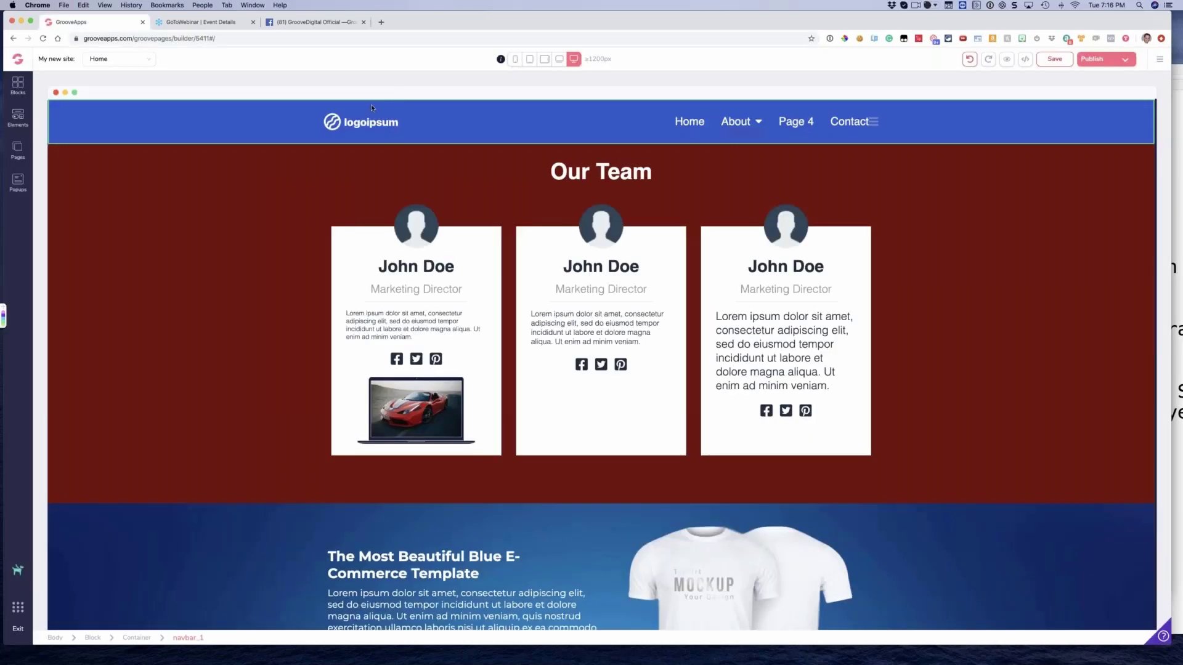
Switch to the GroovePay Desktop HD design in Sketch Cloud, review its sections at 100% zoom and close the design
key("super+Tab")
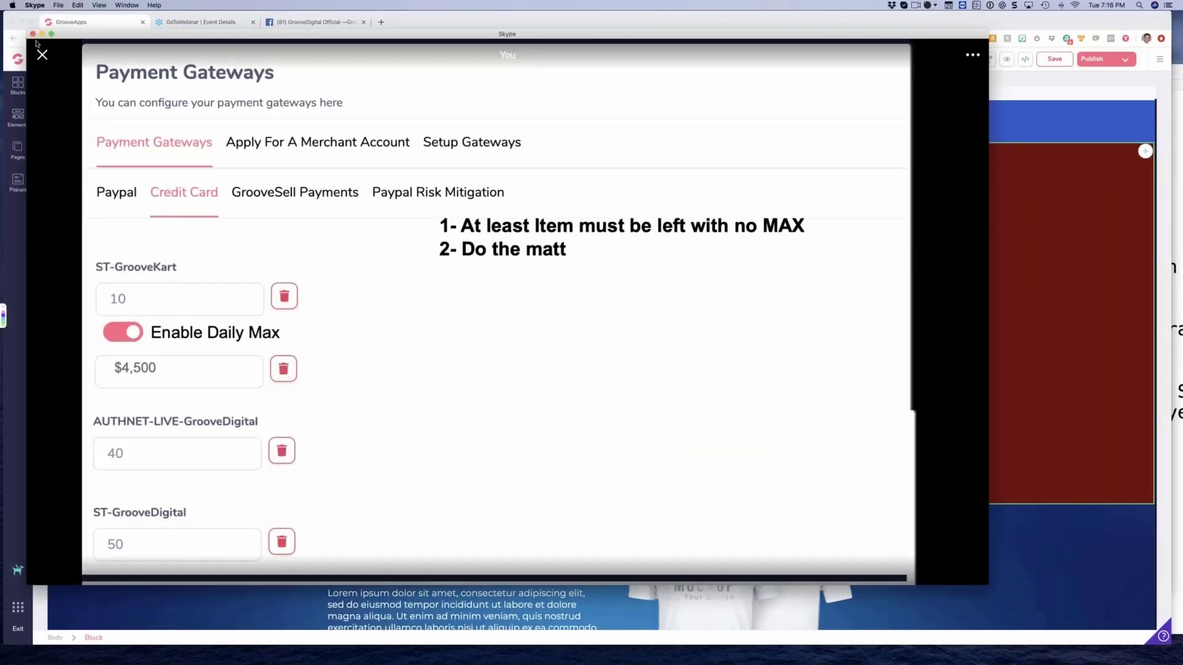
left_click_drag(62, 34, 0, 18)
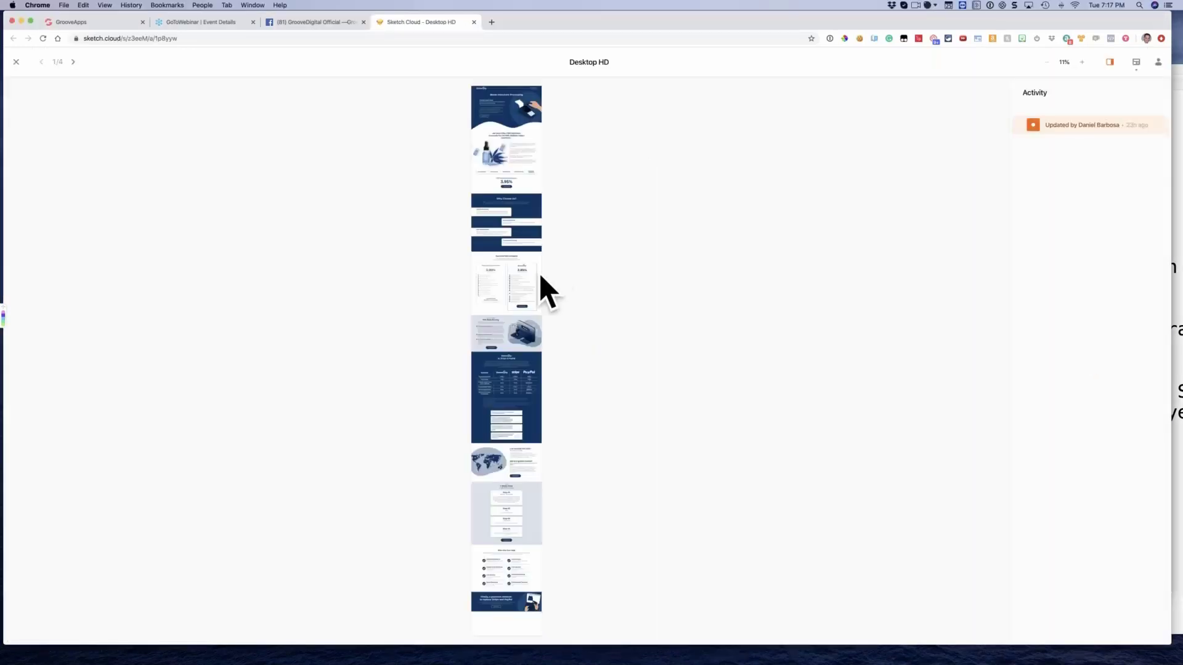
left_click(541, 276)
scroll(616, 253, "up", 20)
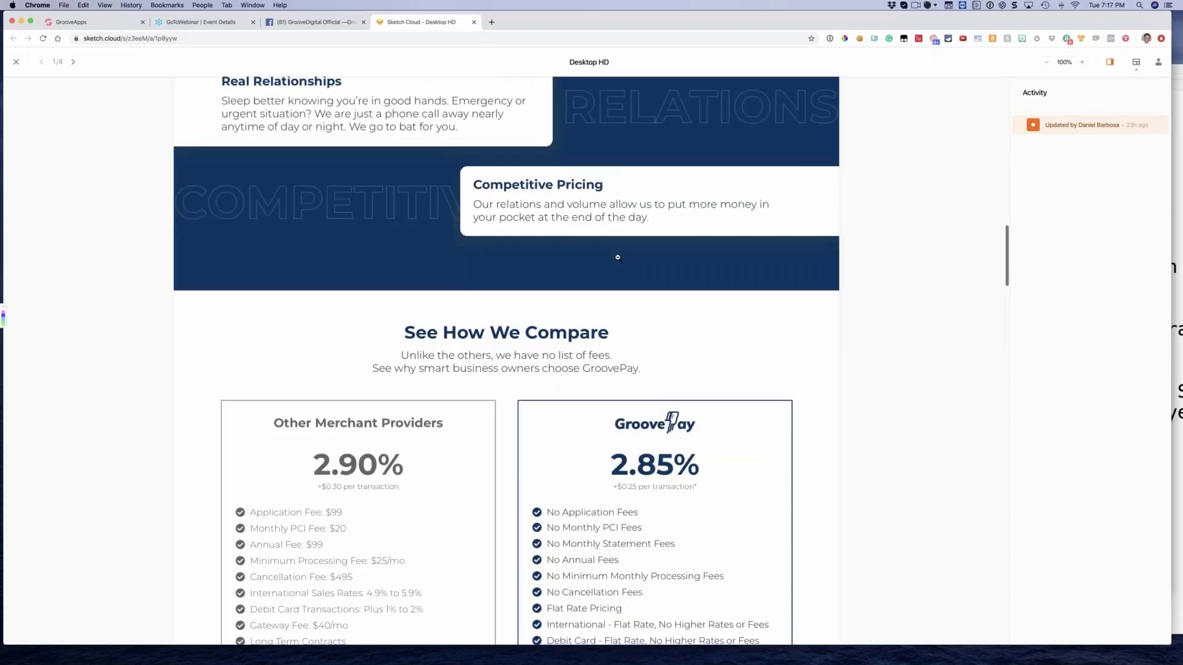
scroll(616, 252, "up", 5)
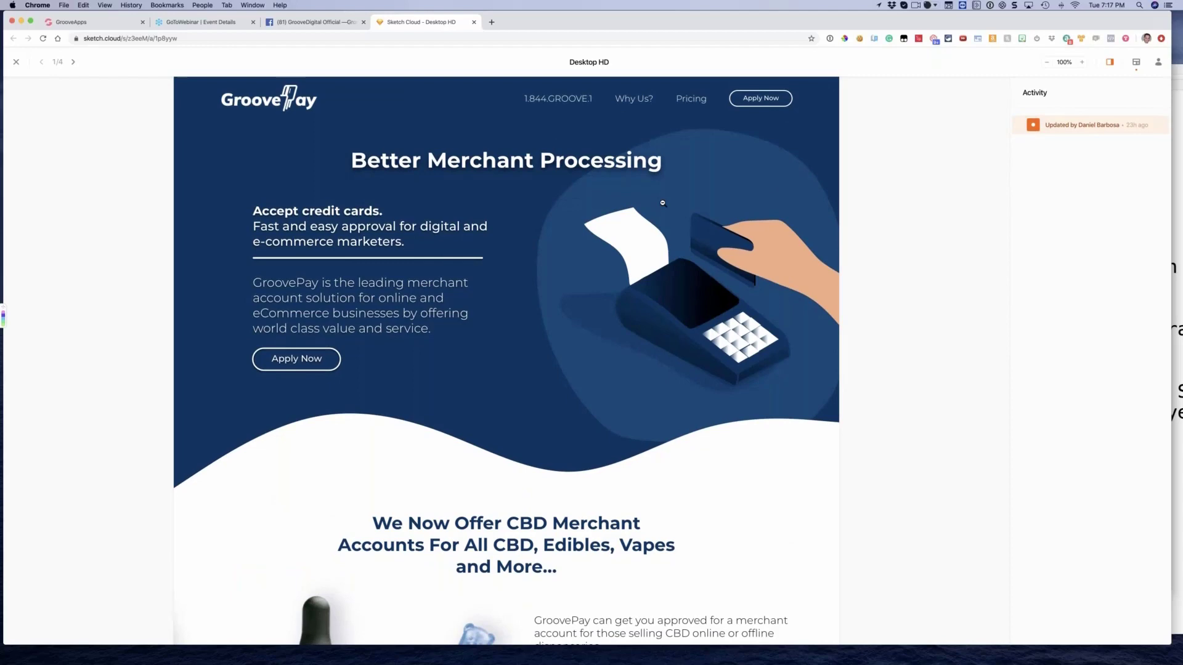
scroll(662, 203, "down", 1)
scroll(248, 386, "up", 1)
scroll(663, 296, "down", 15)
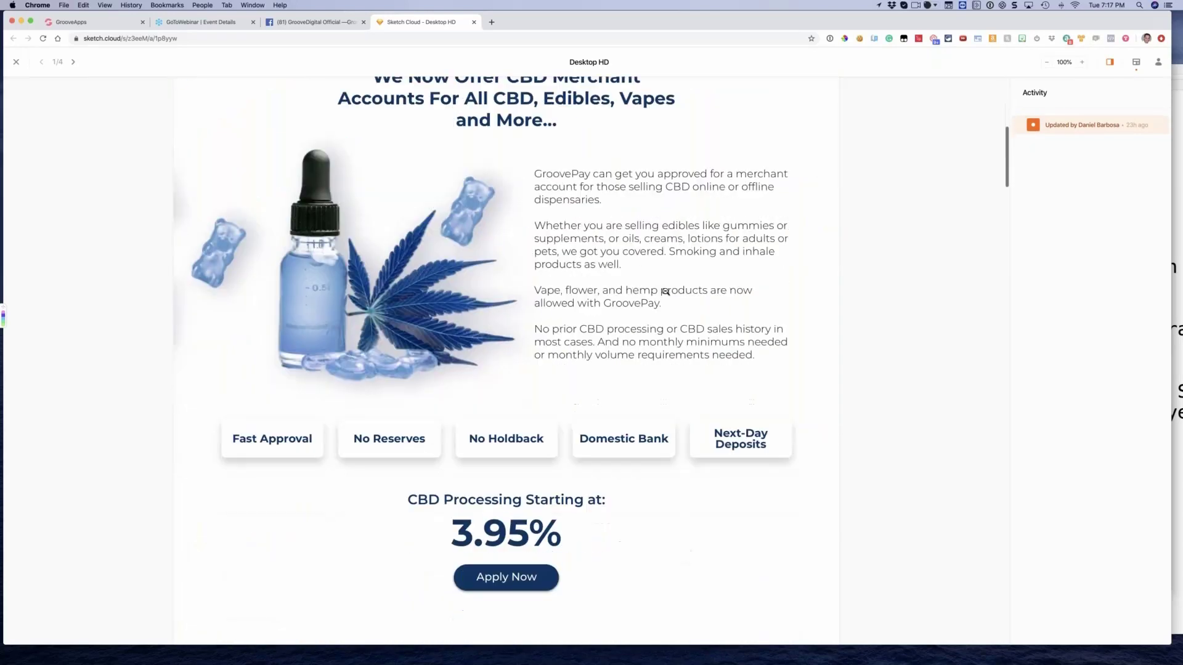
scroll(665, 292, "down", 15)
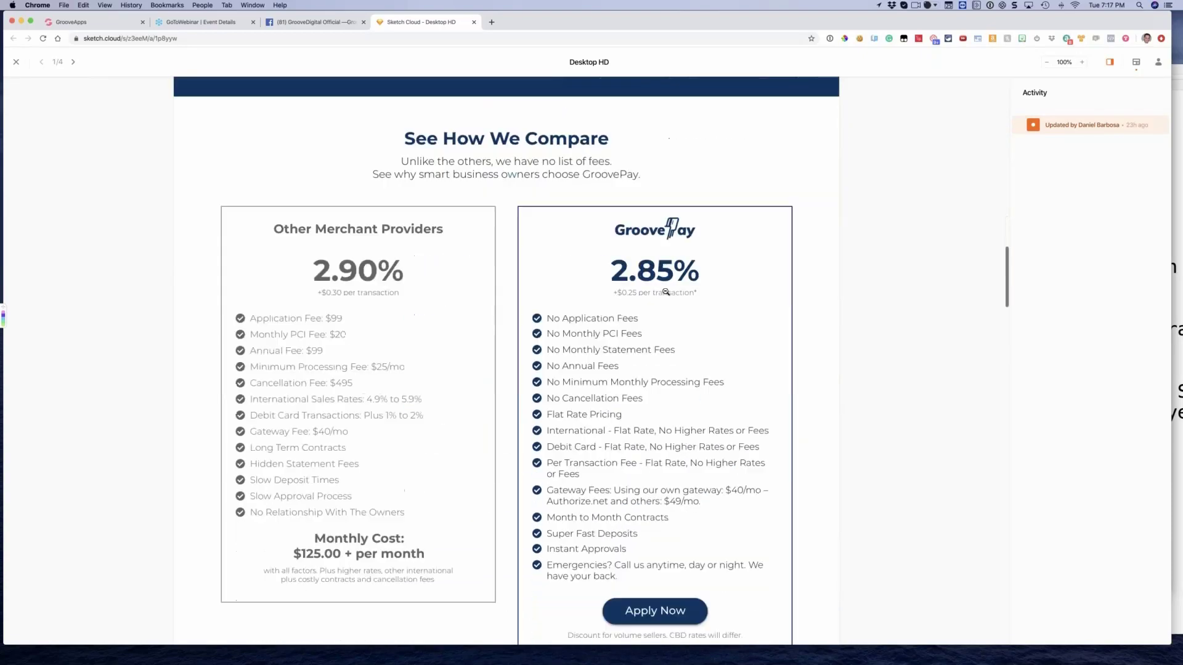
scroll(665, 292, "down", 15)
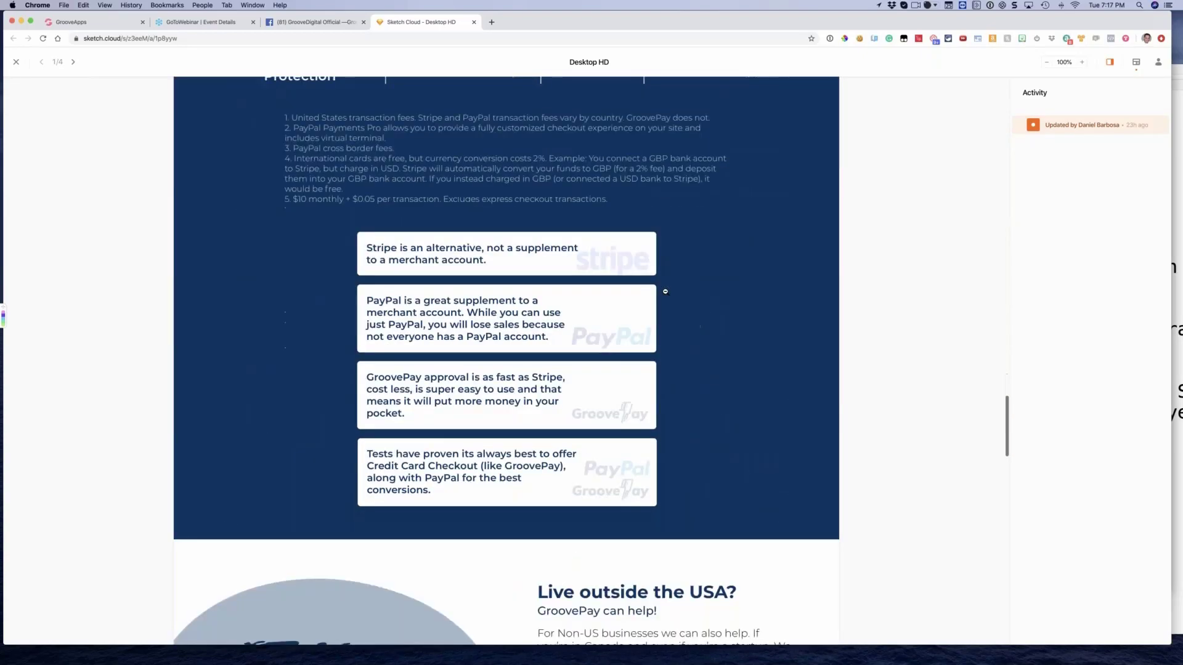
scroll(666, 294, "down", 15)
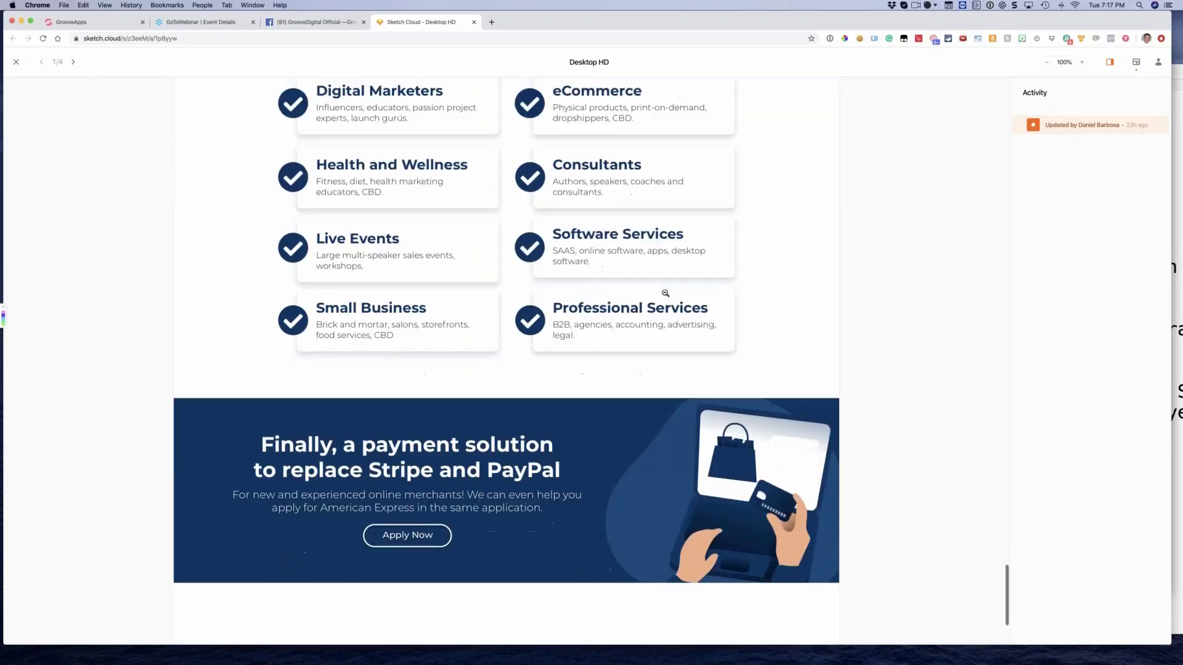
scroll(616, 292, "up", 10)
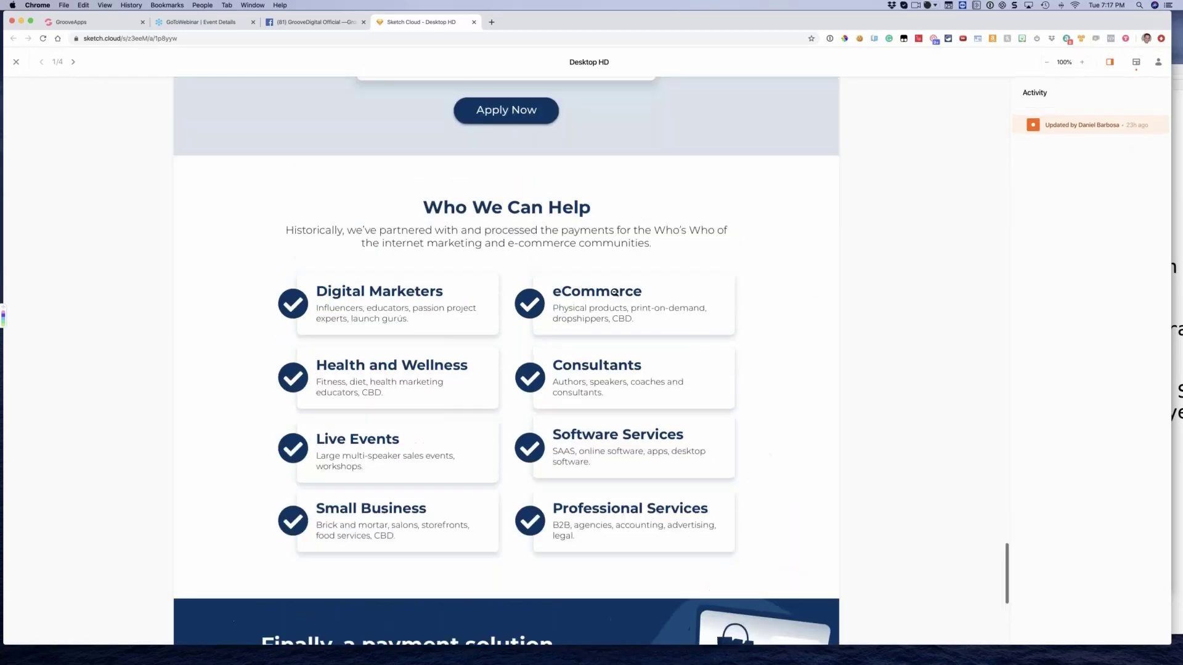
scroll(614, 293, "up", 20)
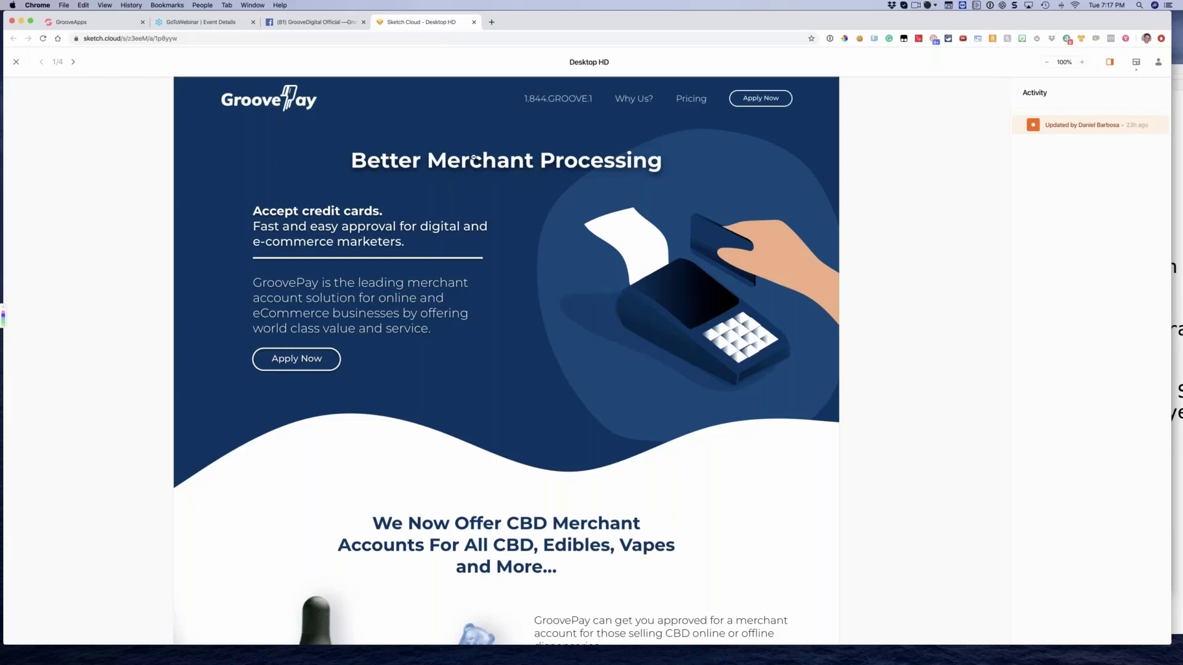
left_click(473, 23)
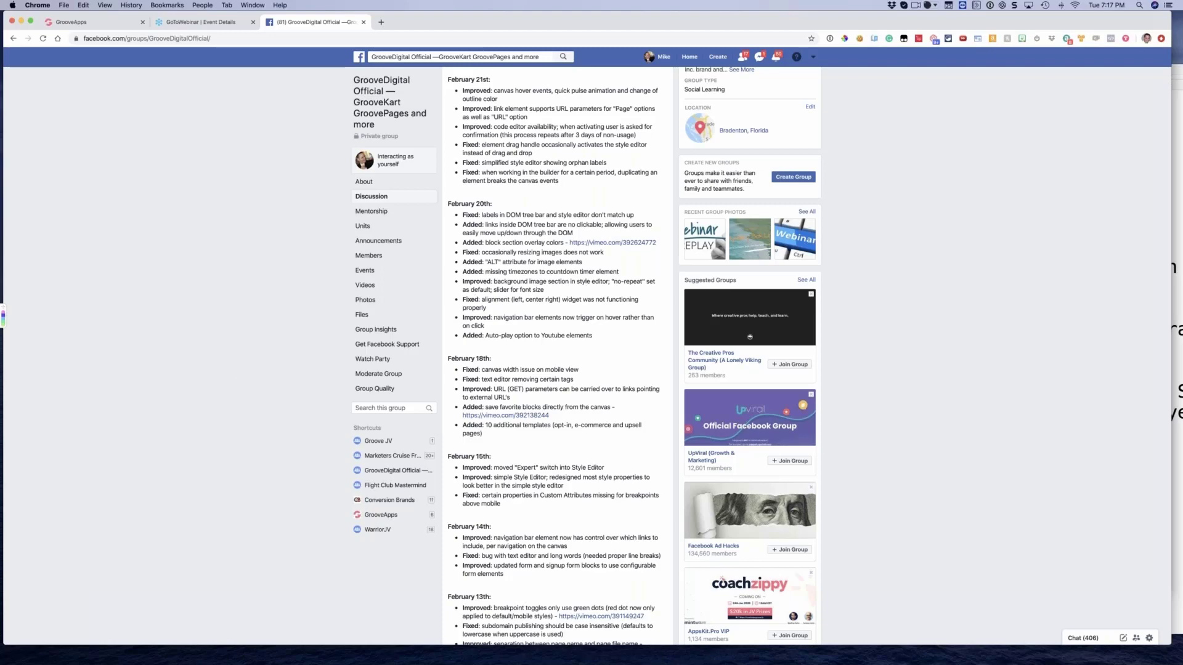
Switch to the Downloads folder in Finder and preview the screenshots from the Payment Gateways image through Screenshot_50.png
key("super+Tab")
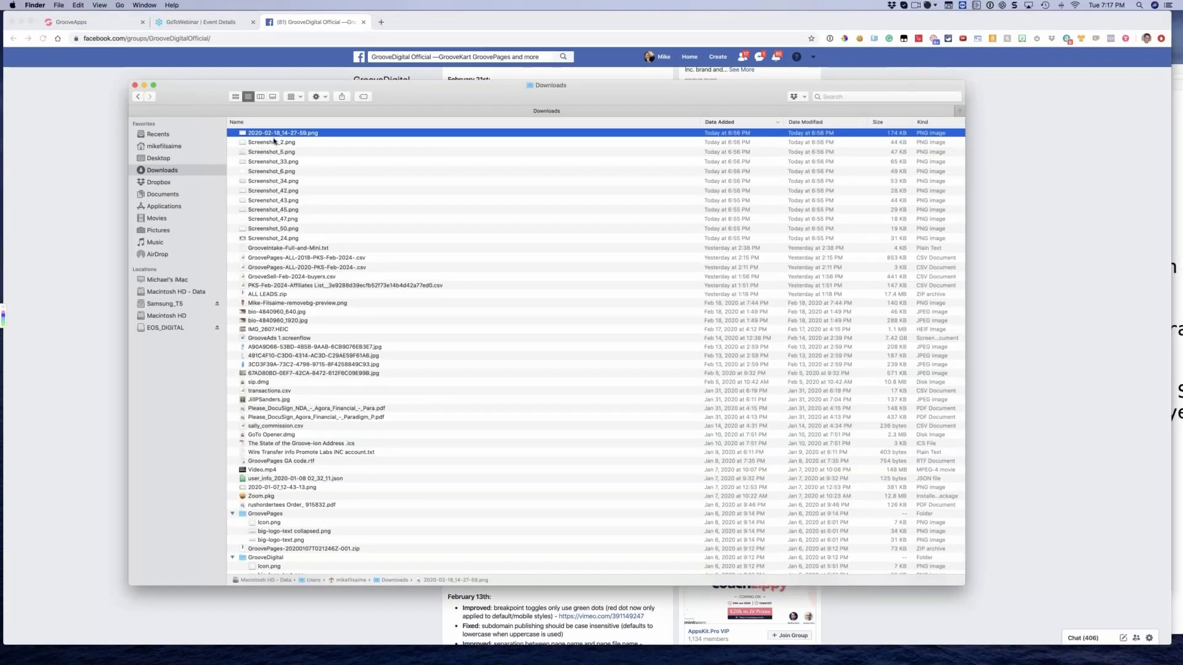
key("space")
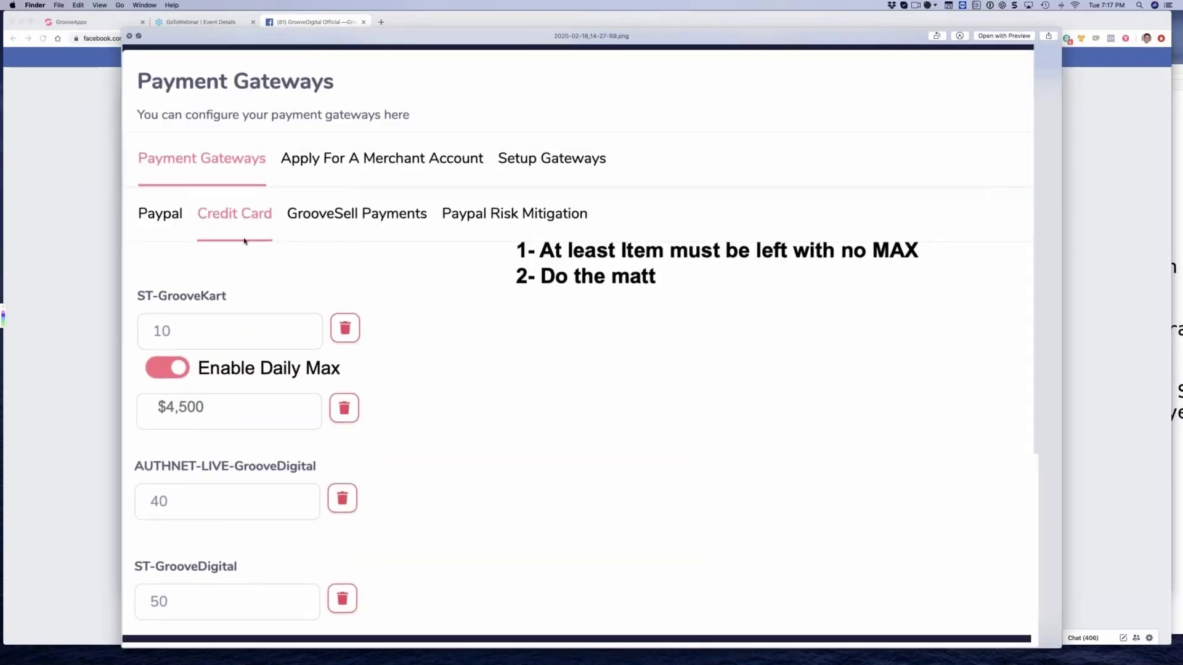
key("Down")
key("Down")
key("Down")
key("Down")
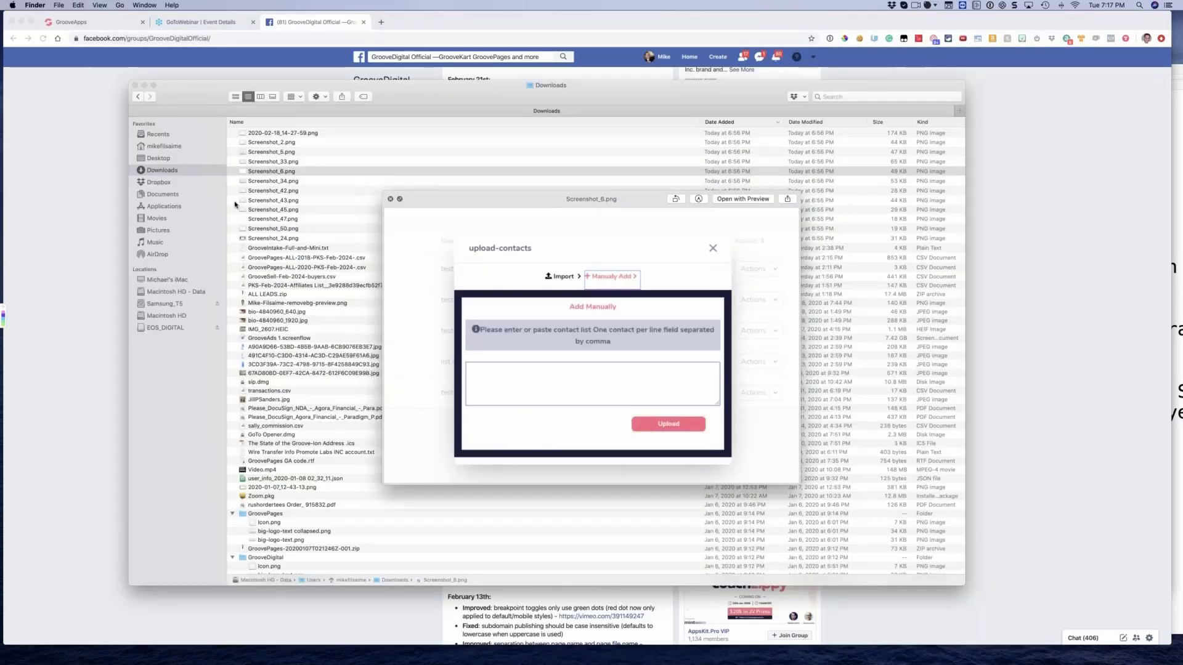
key("Down")
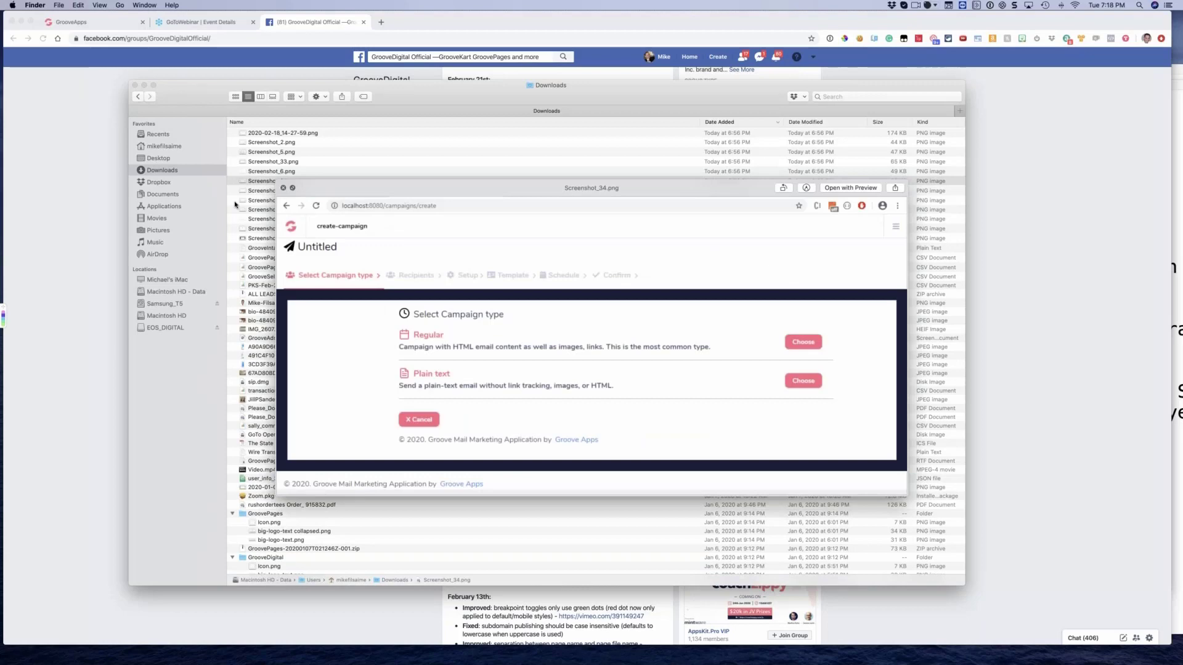
key("Down")
key("Down")
key("Down")
key("Down")
key("Down")
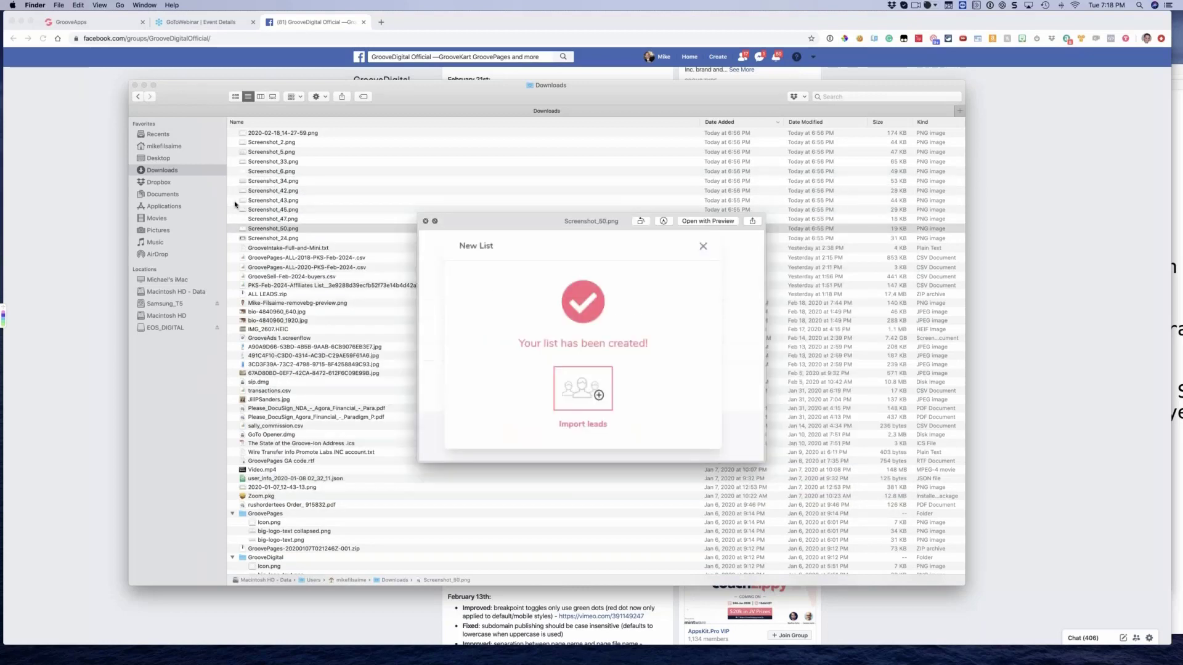
Enlarge the preview window and review the mailing list screenshots Screenshot_50.png, Screenshot_47.png and Screenshot_45.png
left_click_drag(469, 221, 126, 83)
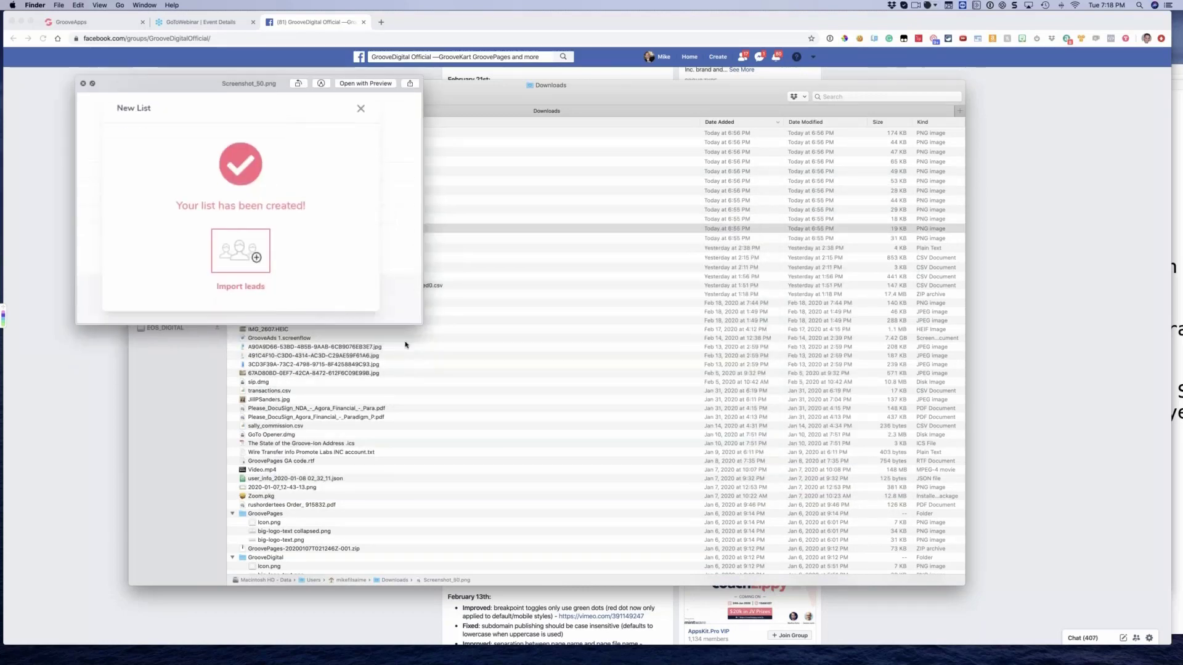
left_click_drag(423, 325, 895, 544)
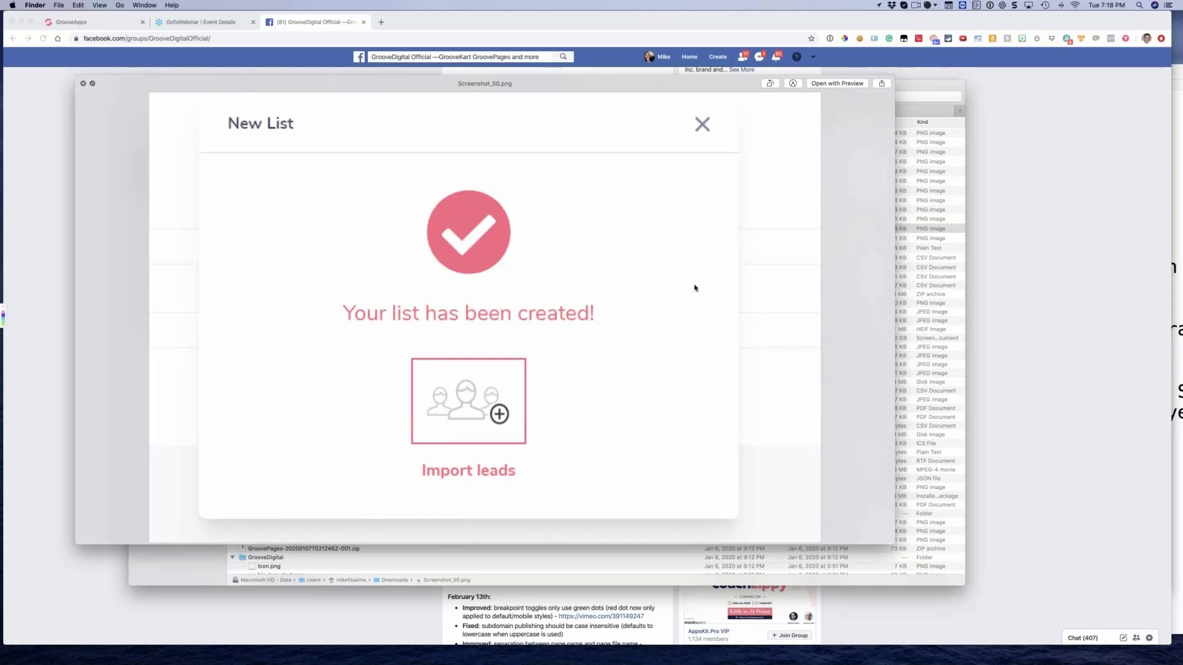
key("Up")
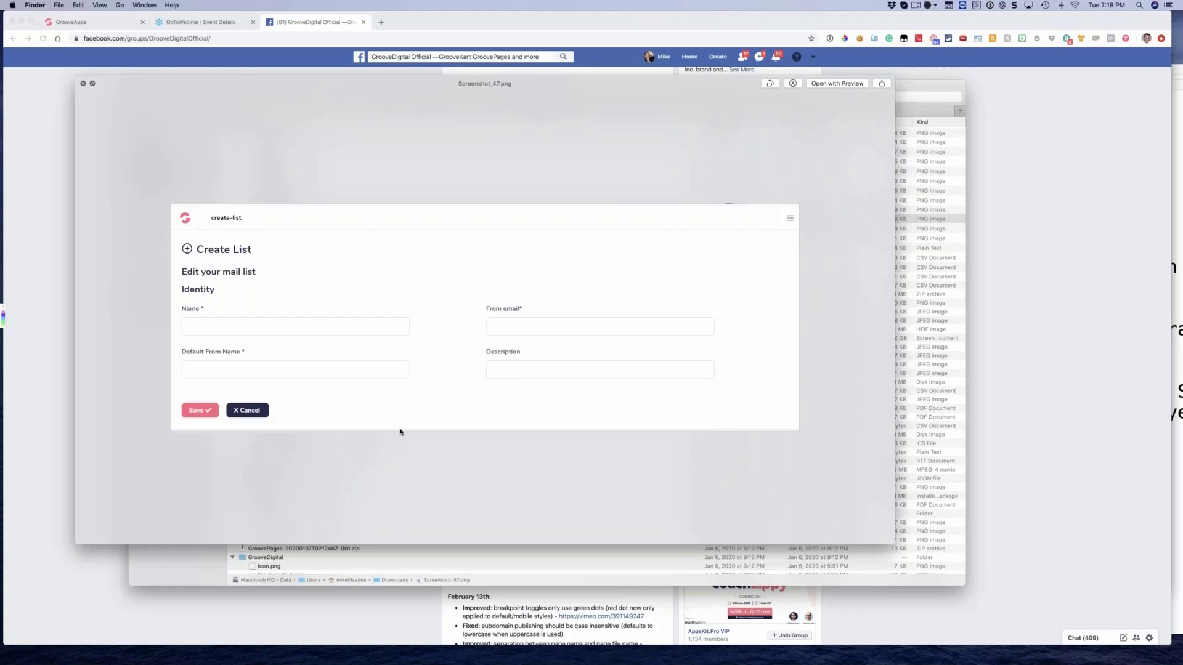
key("Up")
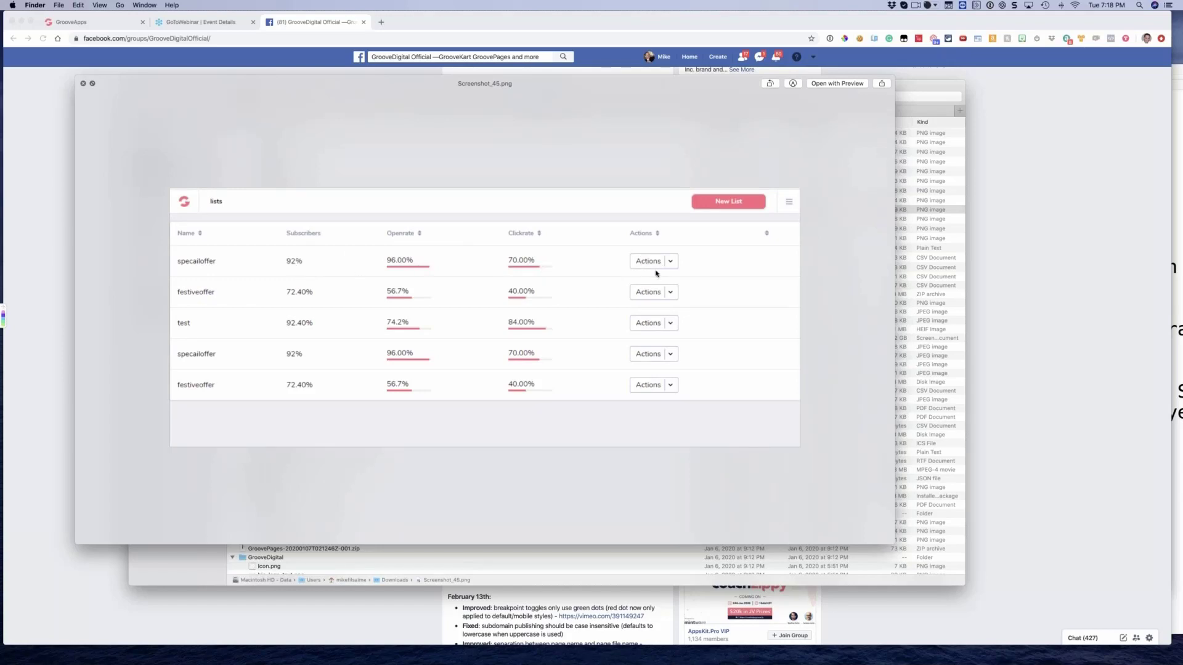
Review the list, campaign and contact upload mockups from Screenshot_43.png through Screenshot_5.png in the preview
key("Up")
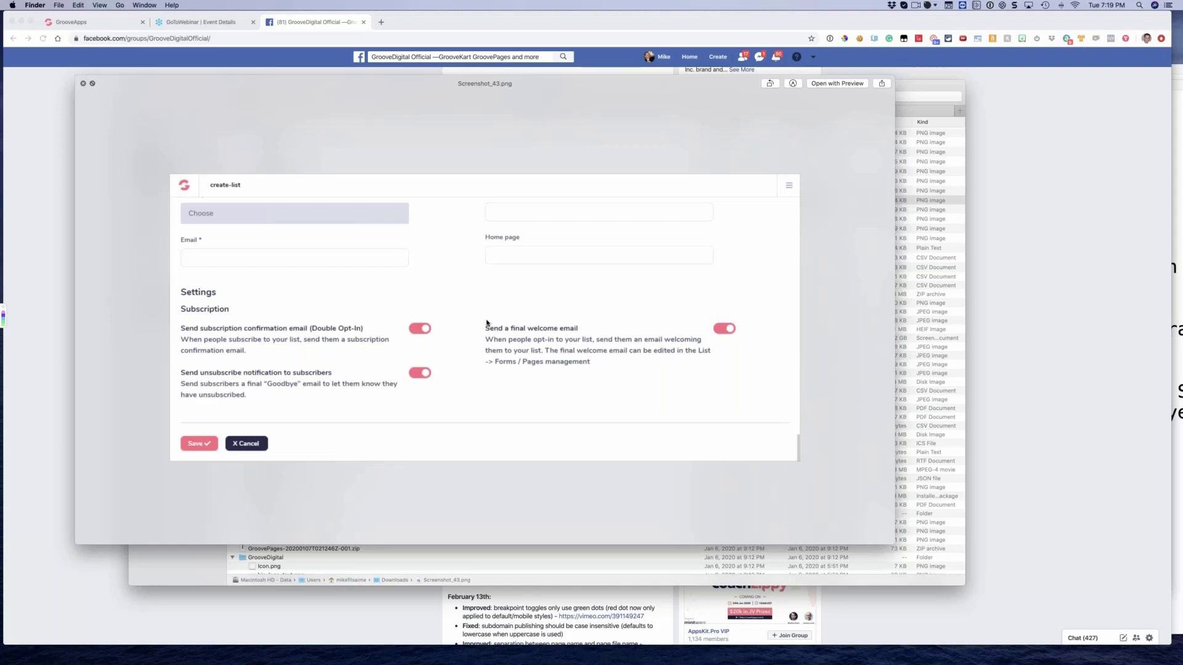
key("Up")
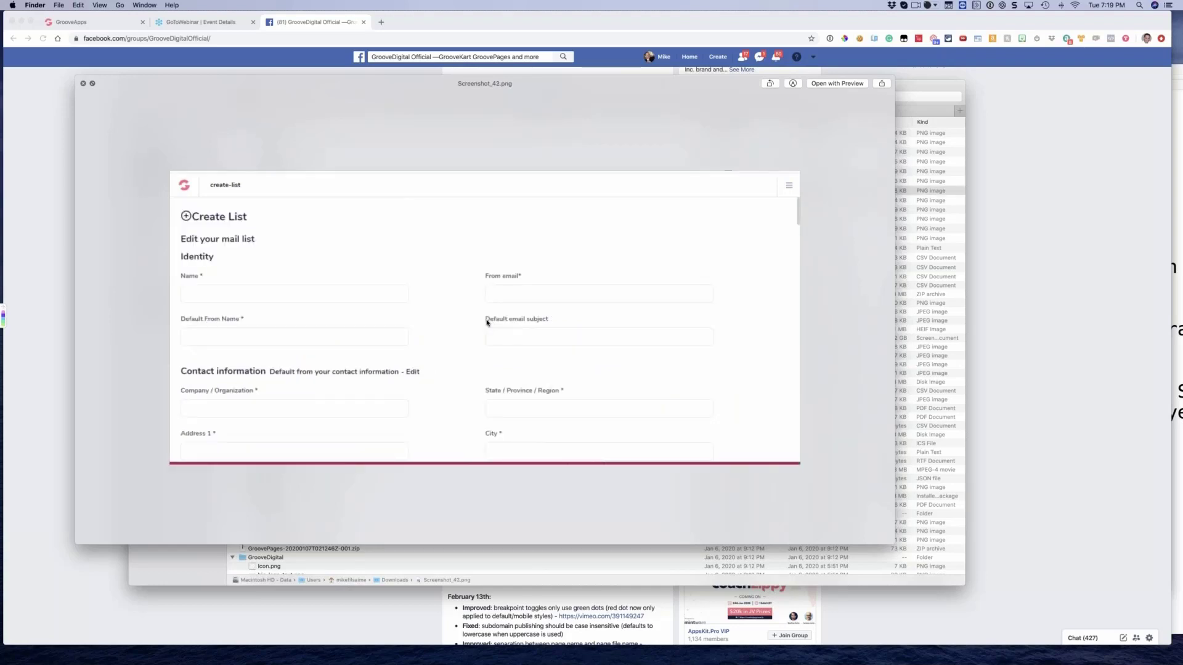
key("Up")
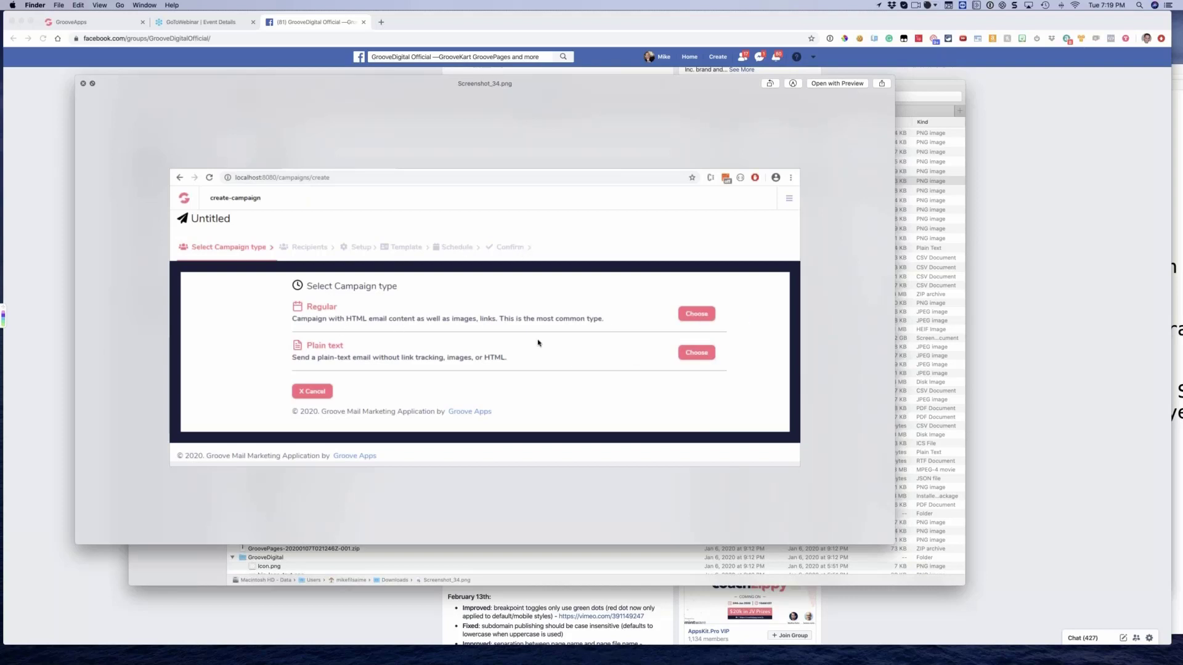
key("Up")
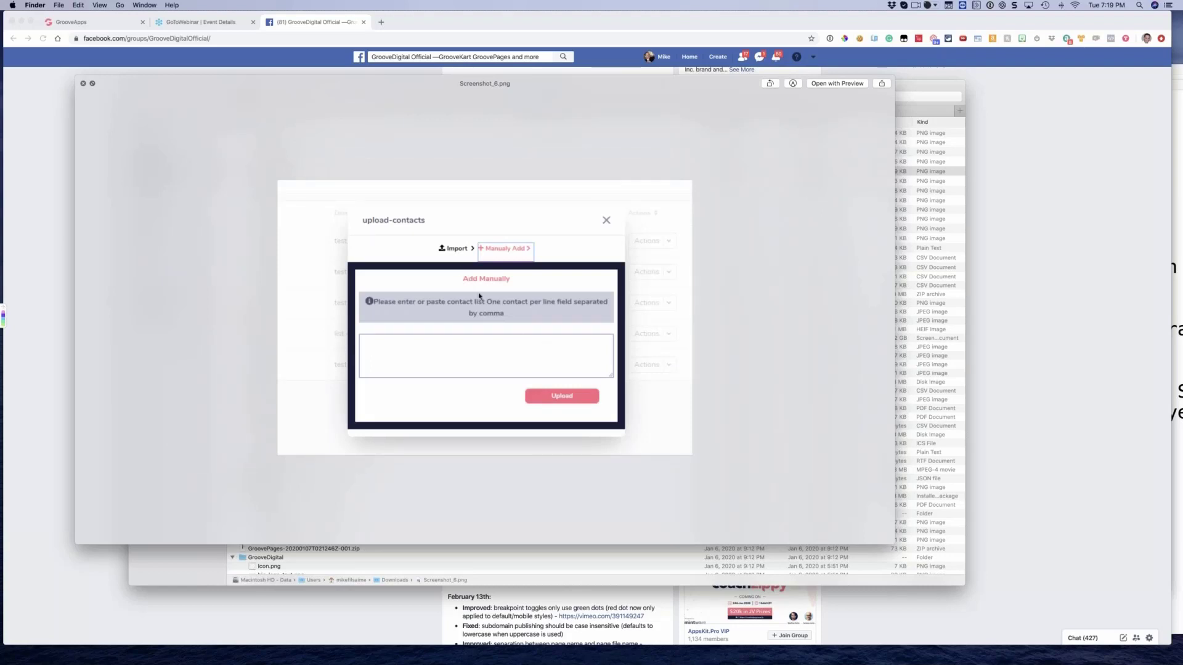
key("Up")
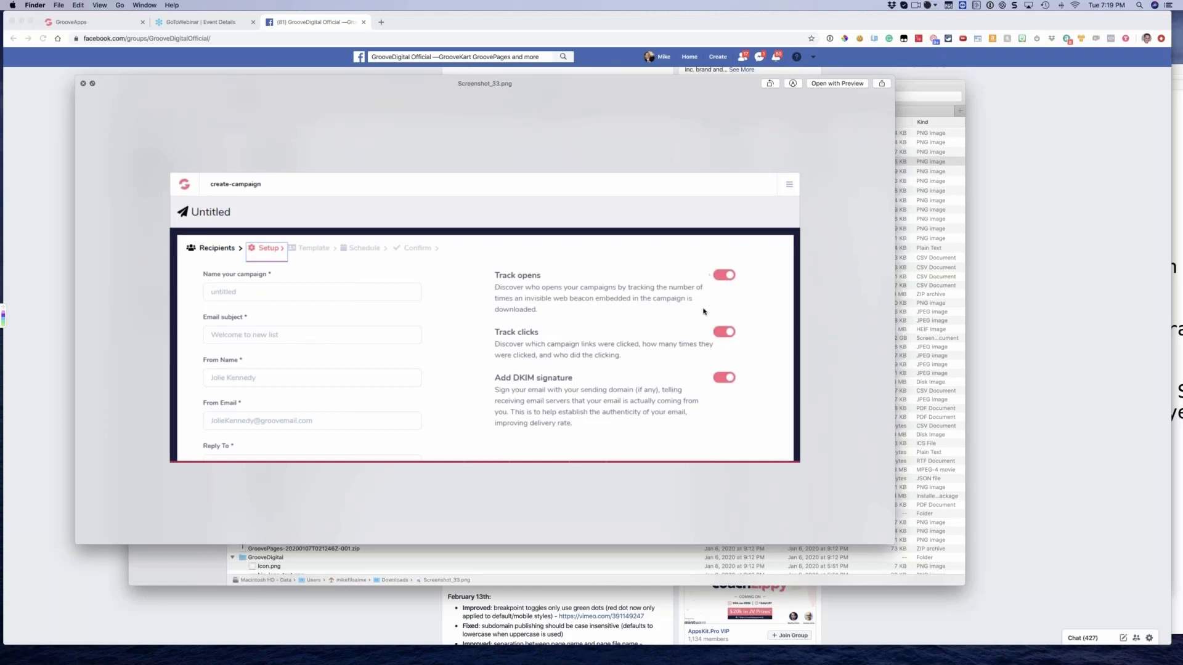
key("Up")
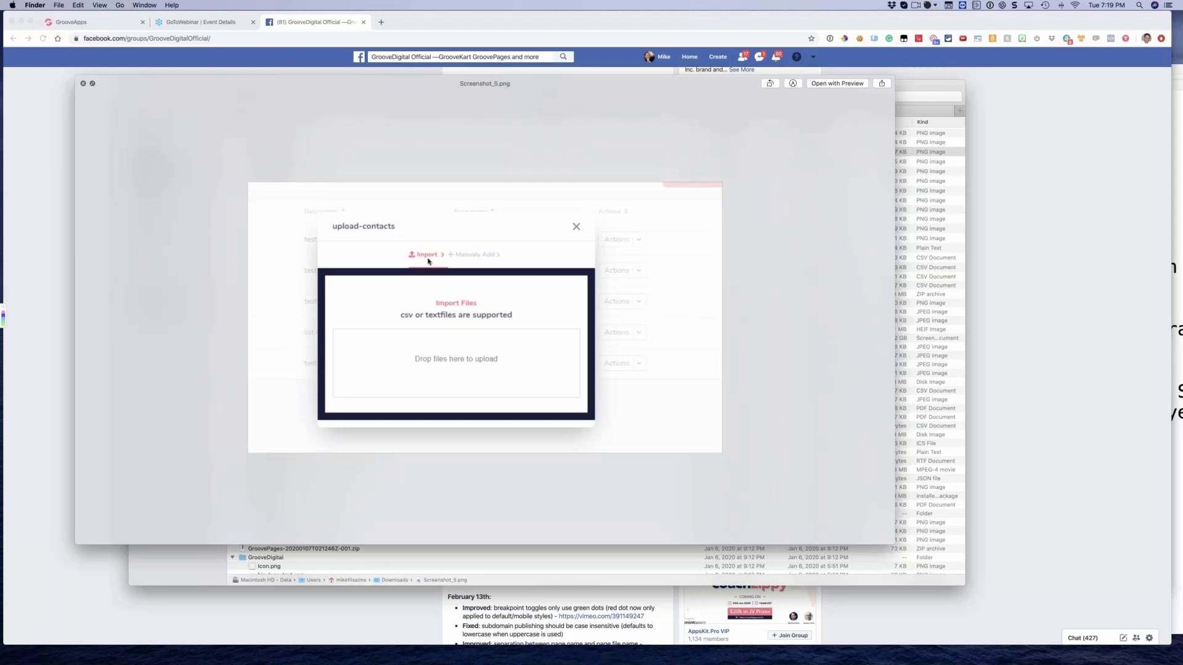
Page back to the Payment Gateways image, then close the preview and the Downloads window
left_click_drag(420, 371, 429, 370)
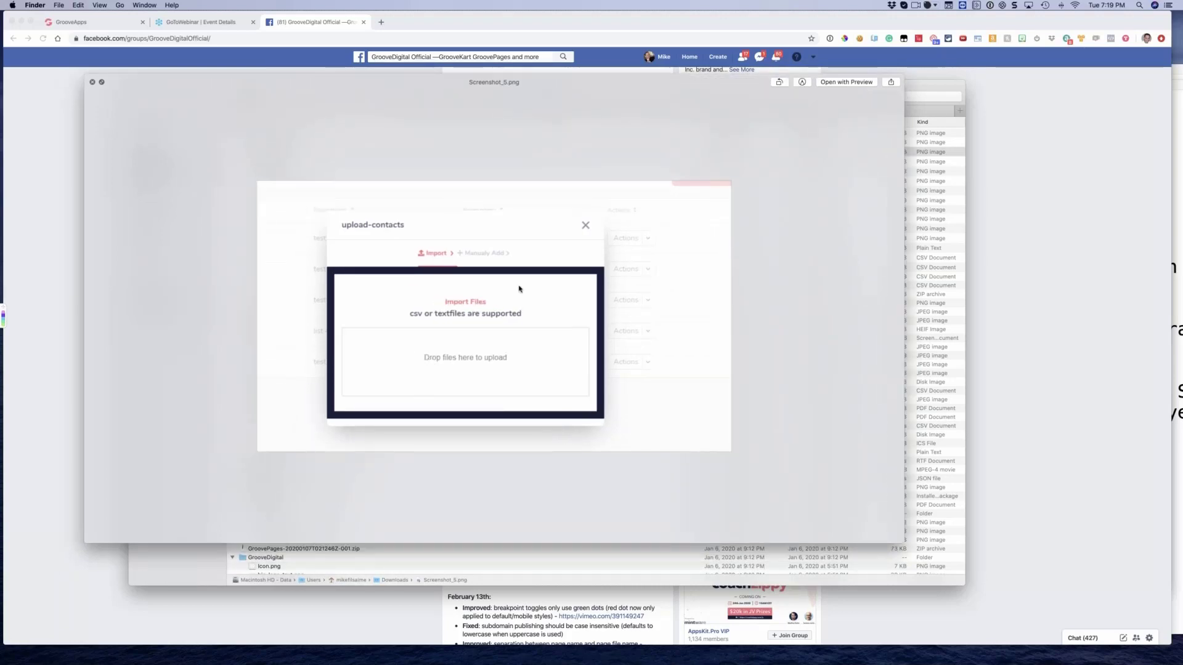
key("Up")
key("Up")
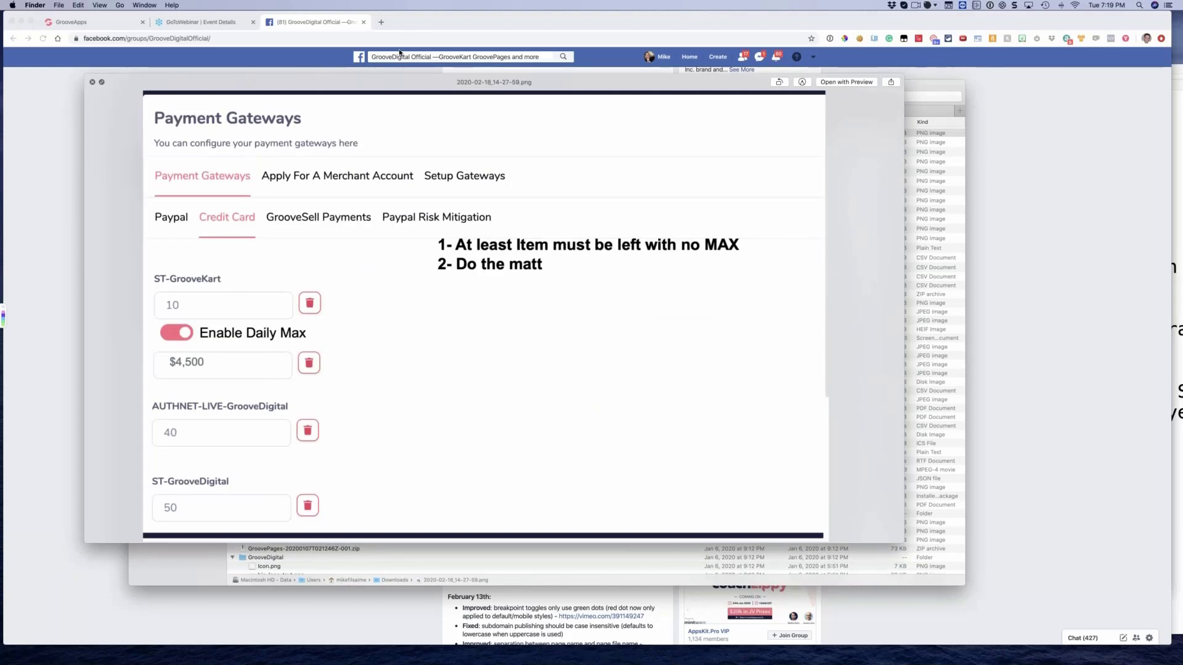
left_click_drag(450, 78, 0, 122)
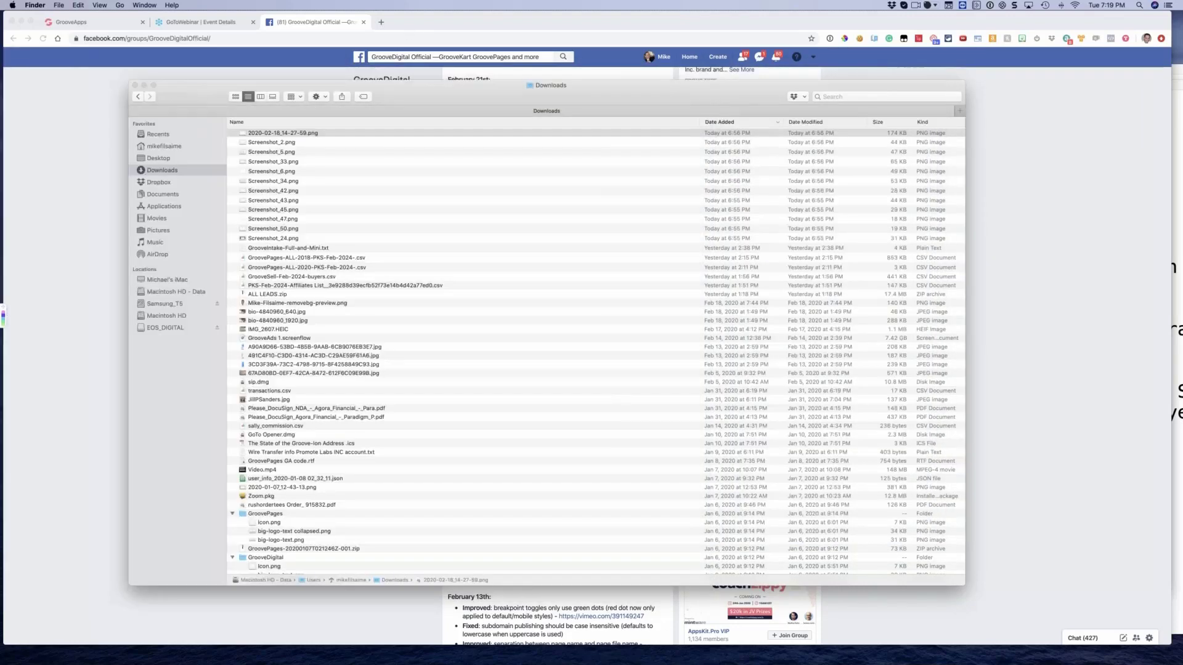
left_click(135, 85)
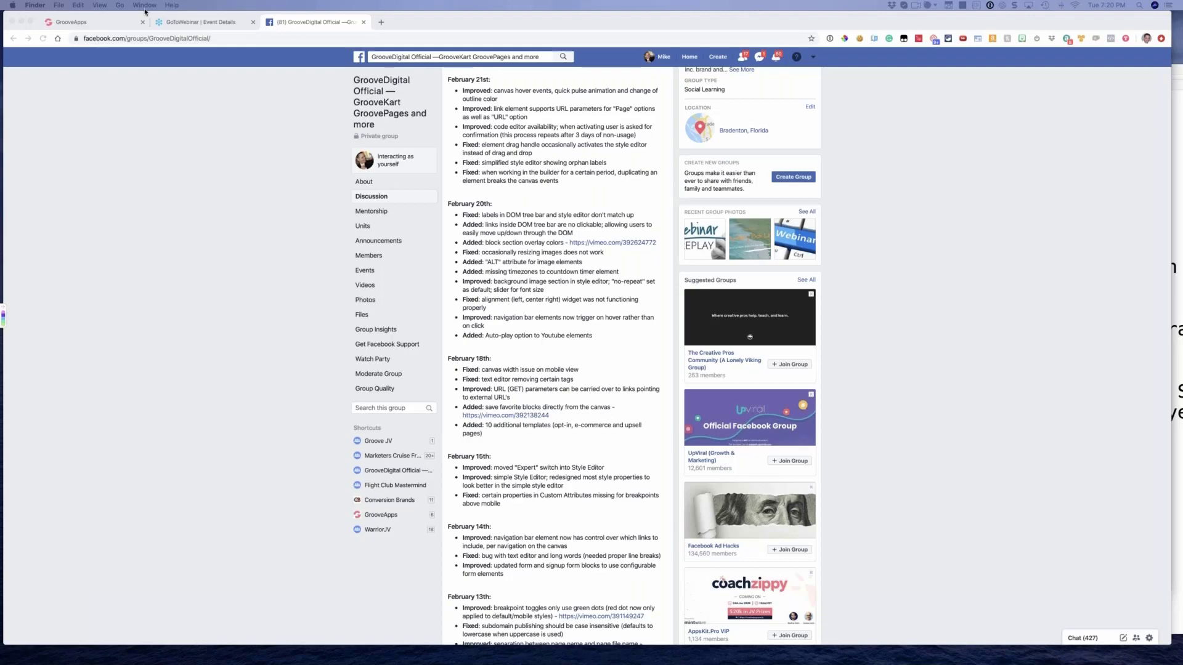
Switch to the GrooveApps page in Chrome and go from the page builder to the GrooveSell dashboard
left_click(92, 22)
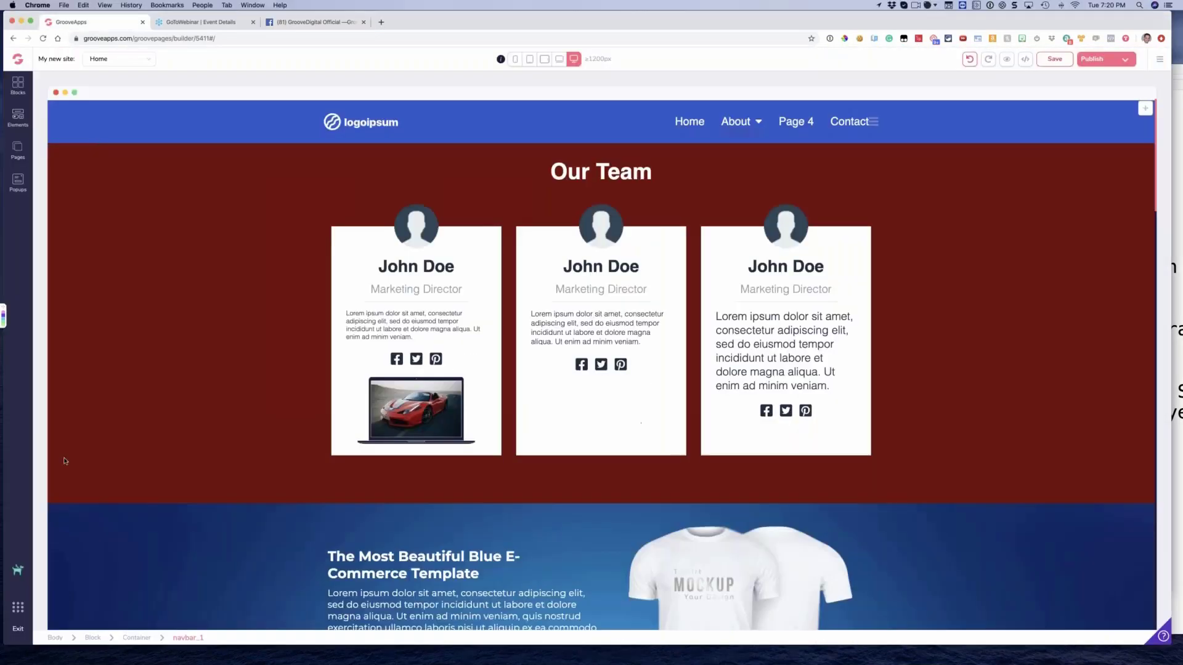
left_click(18, 608)
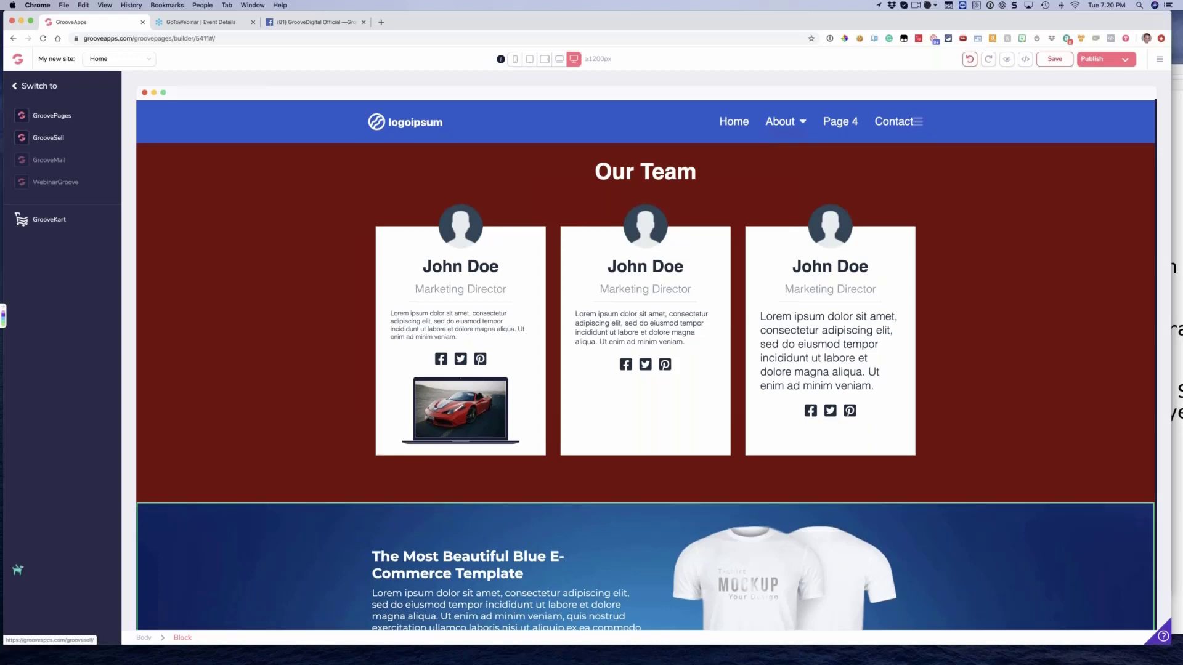
left_click(48, 138)
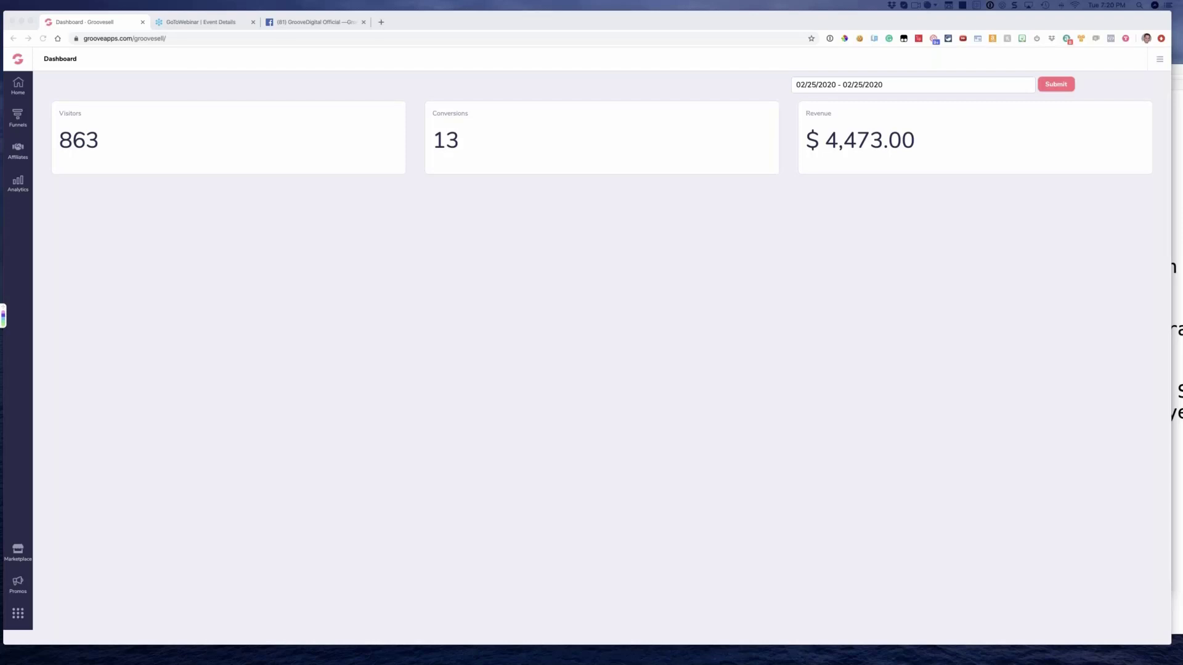
left_click(552, 183)
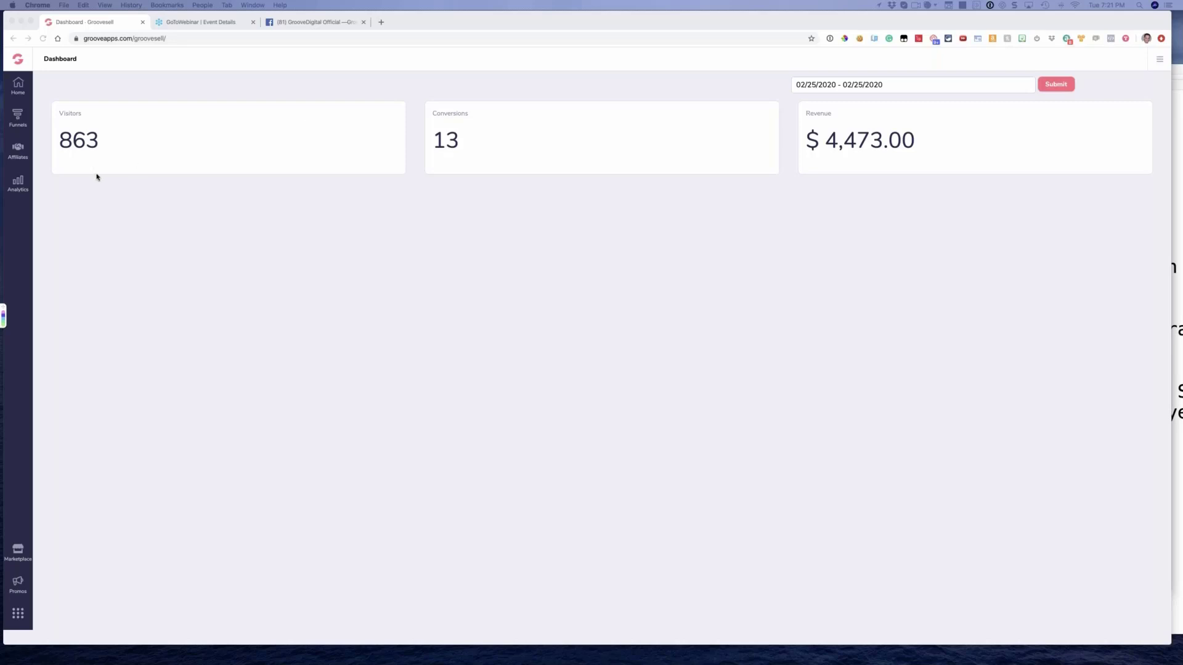
Open the Sales report in GrooveSell's Analytics section
left_click(21, 183)
left_click(21, 183)
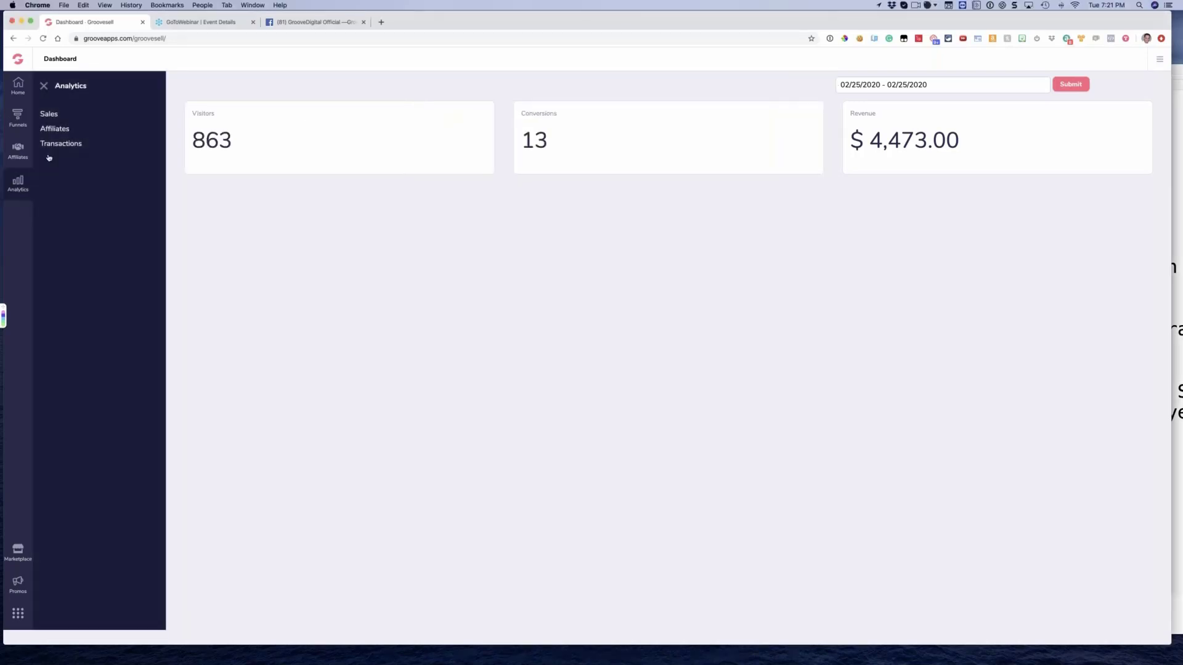
left_click(53, 129)
left_click(52, 119)
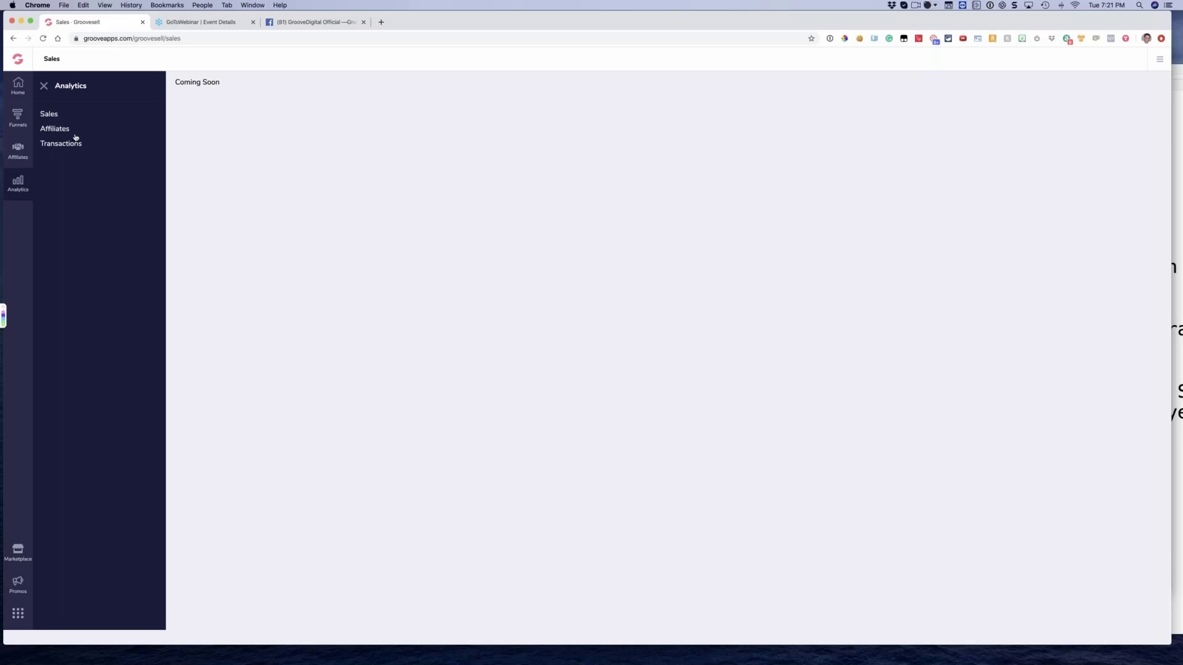
Open the Product Funnels list and point out the Groovepages For GrooveAds funnel, leaving its name unselected
left_click(17, 117)
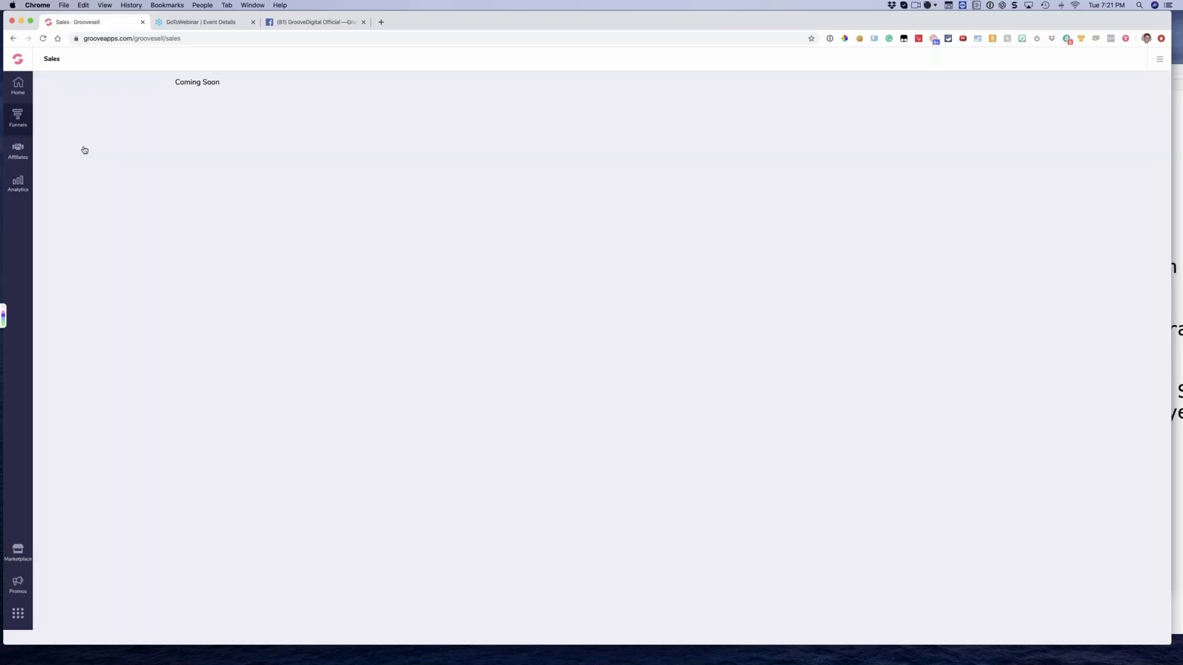
left_click(54, 115)
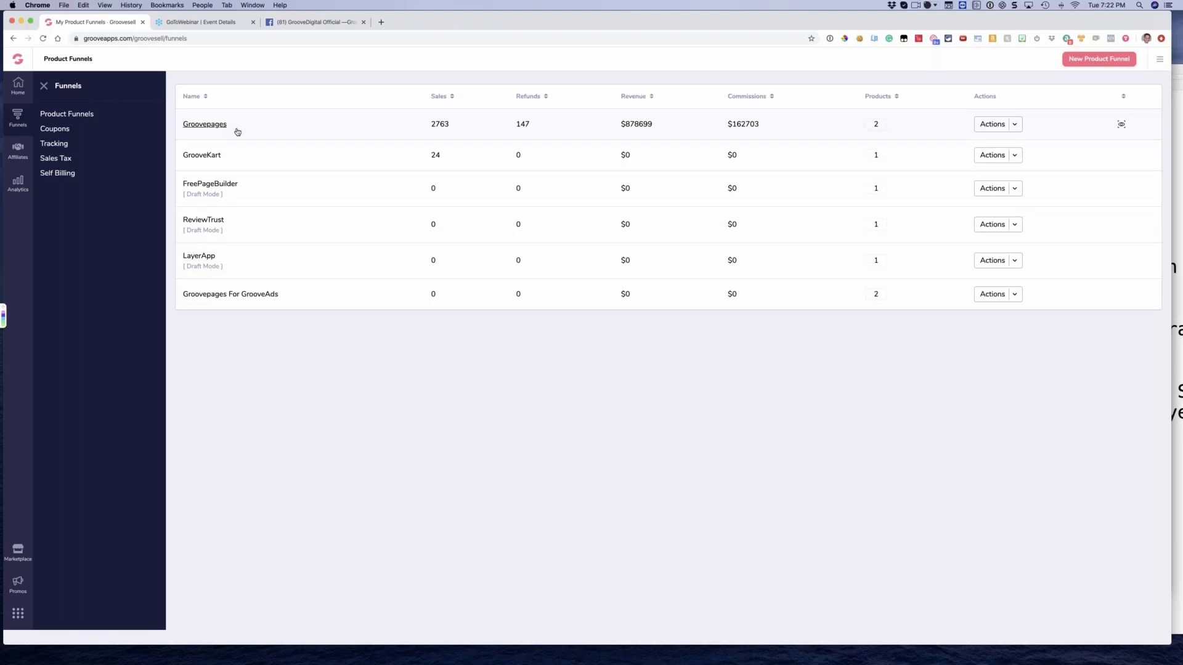
left_click_drag(236, 131, 241, 159)
left_click(259, 347)
left_click_drag(290, 296, 178, 298)
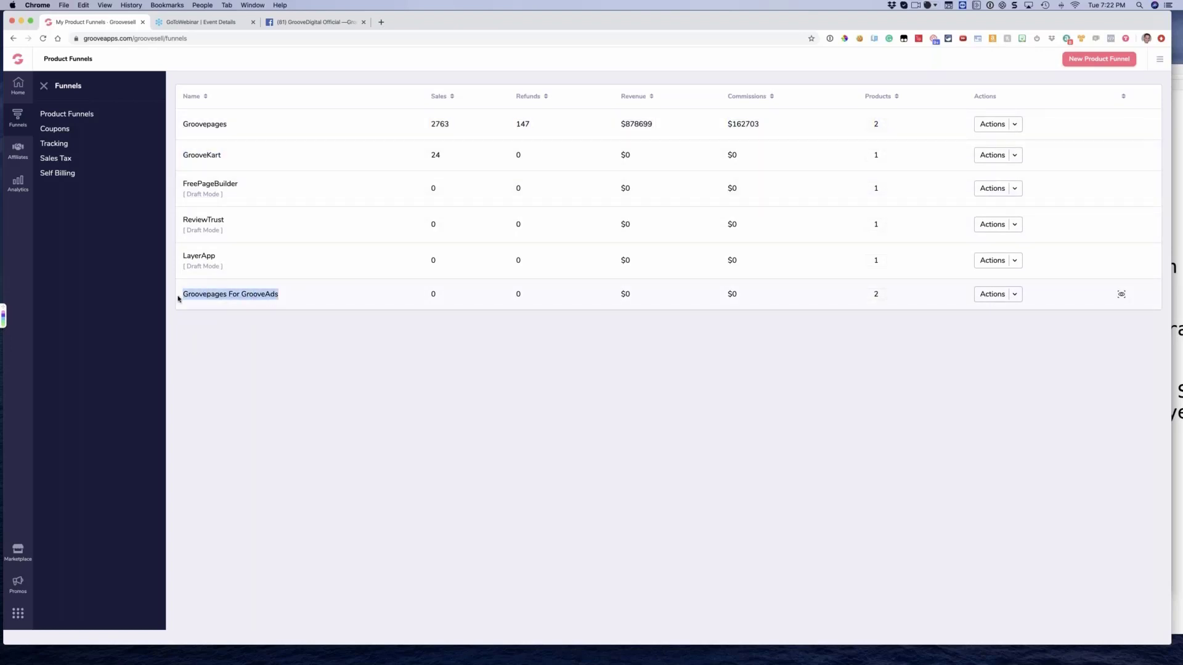
left_click(230, 356)
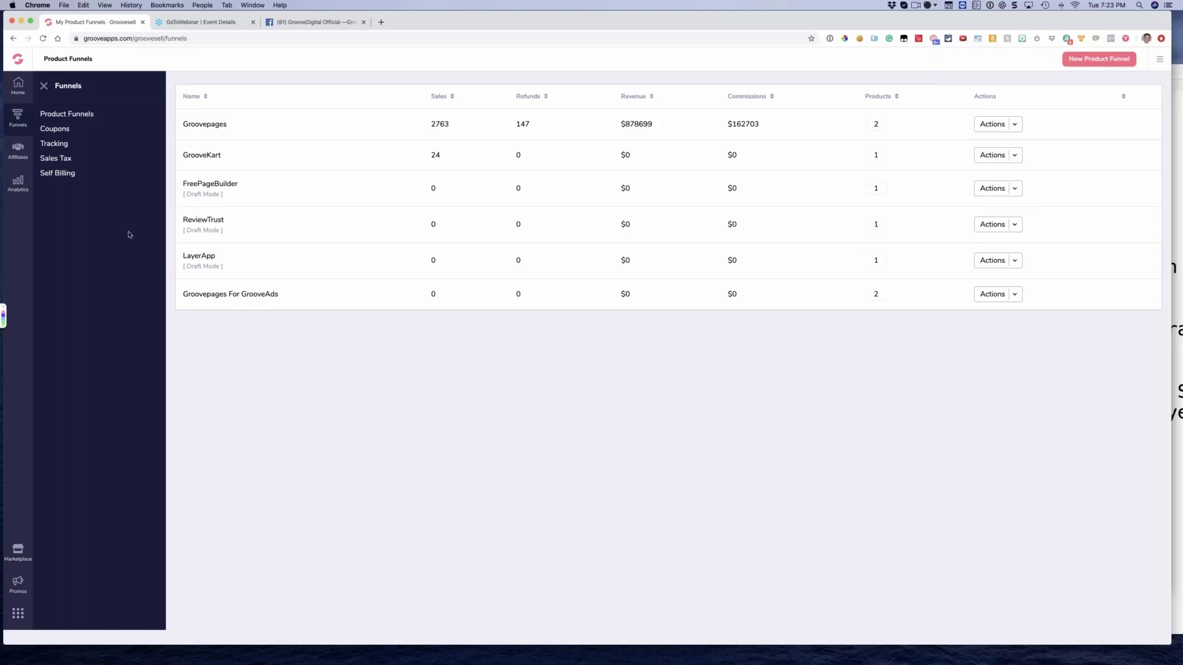
Open the Transactions report in Analytics and review its date range and totals line
left_click(18, 184)
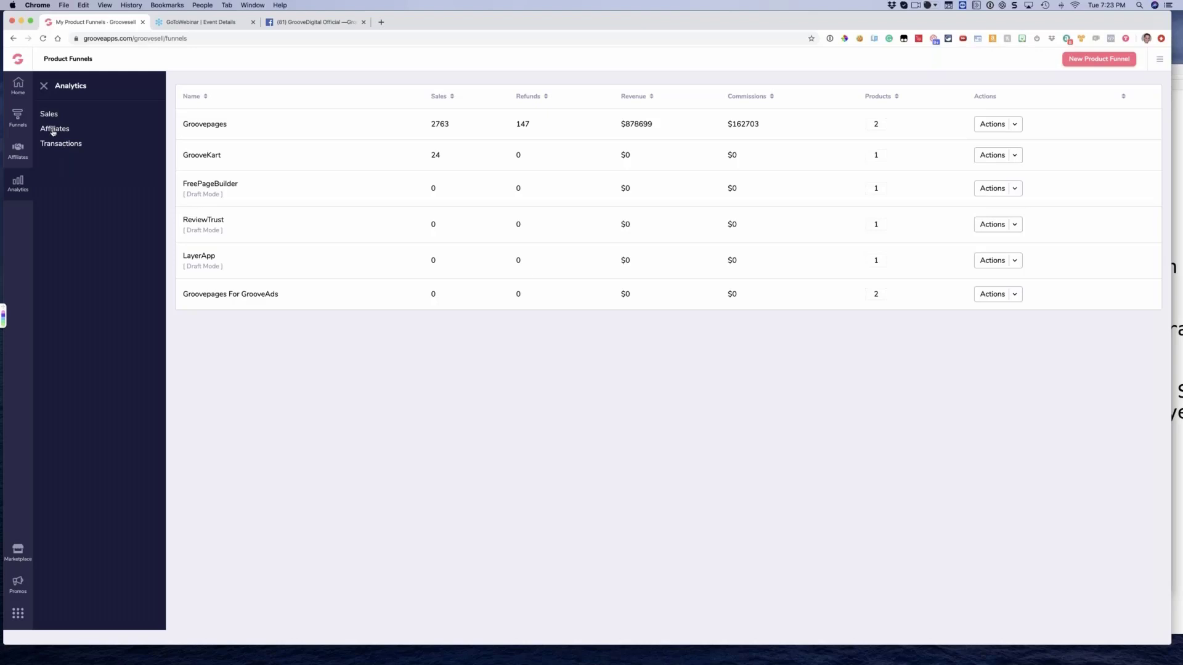
left_click(59, 145)
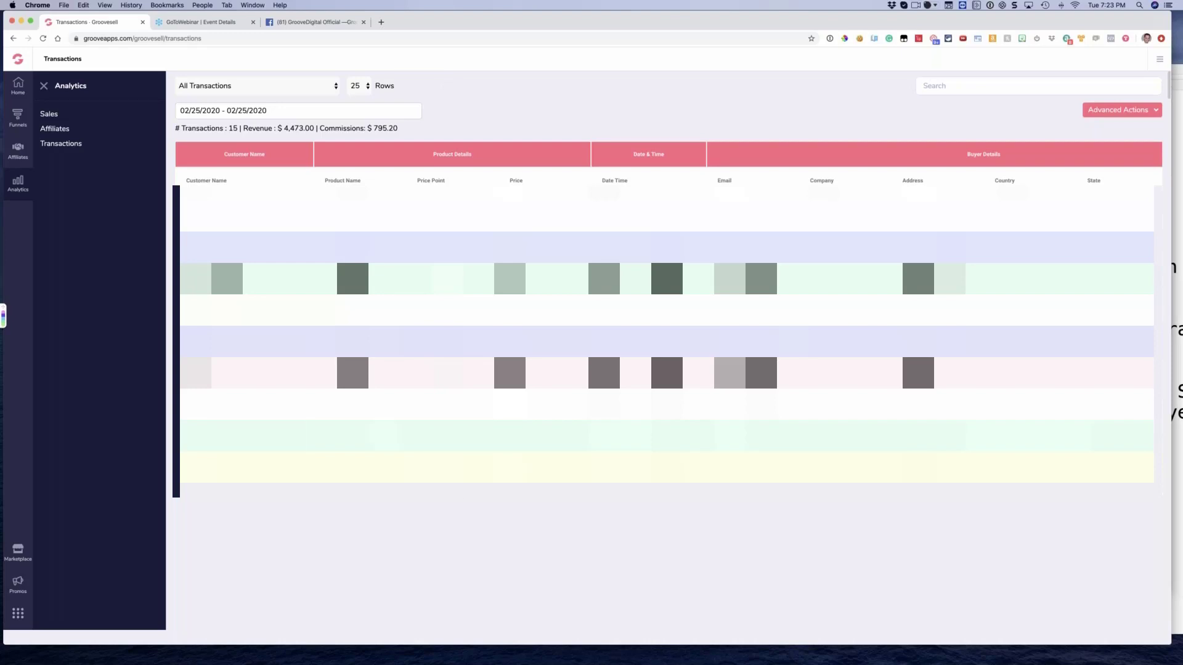
left_click_drag(407, 129, 163, 132)
left_click(280, 132)
left_click(259, 112)
left_click(558, 125)
Open the promotion dashboard for GroovePages from My Affiliate Promotions
left_click(19, 585)
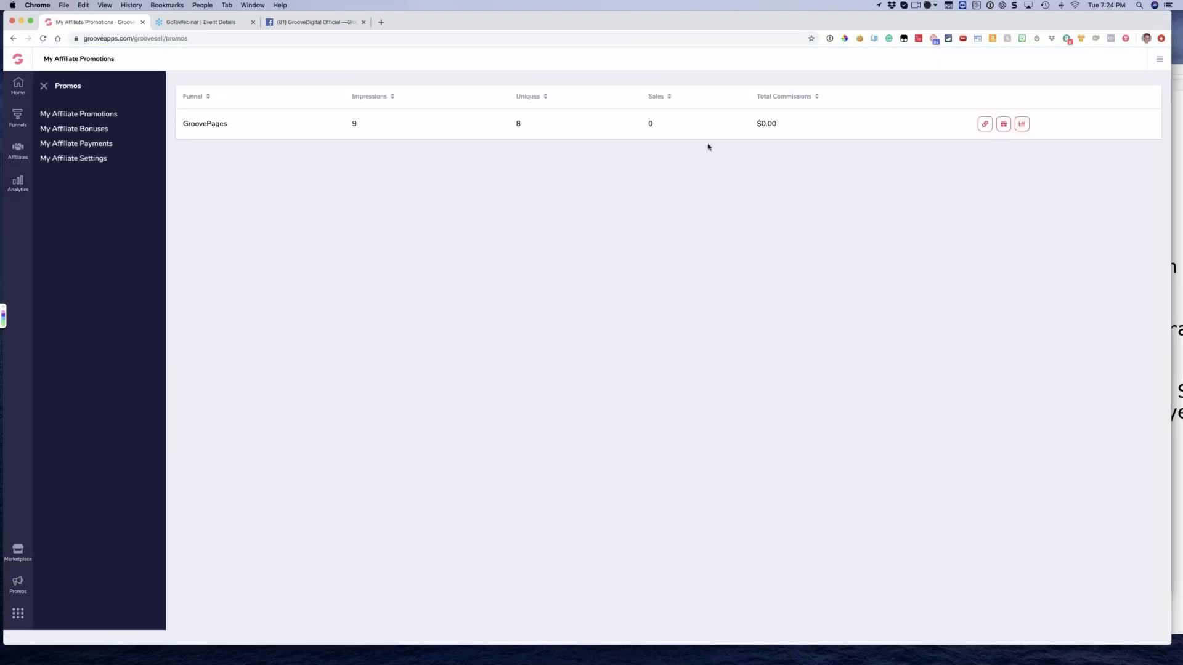
left_click(1022, 126)
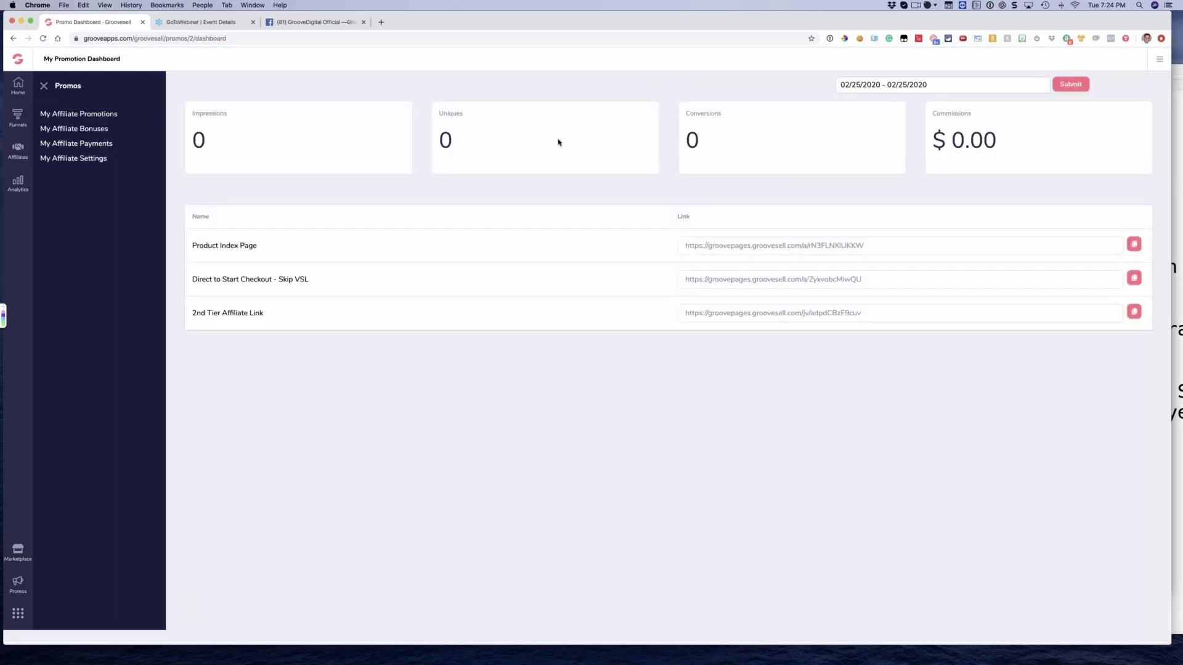
Return to the Transactions report and look across its columns as far as the Affiliate Details
left_click(19, 183)
left_click(61, 143)
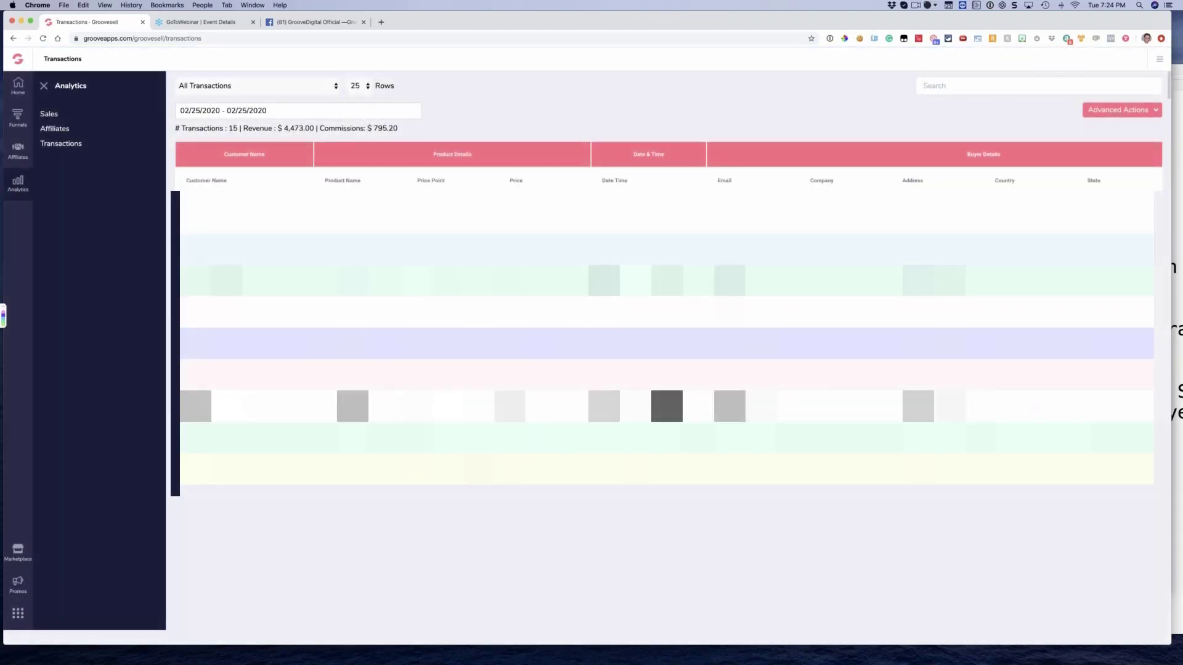
scroll(665, 333, "right", 3)
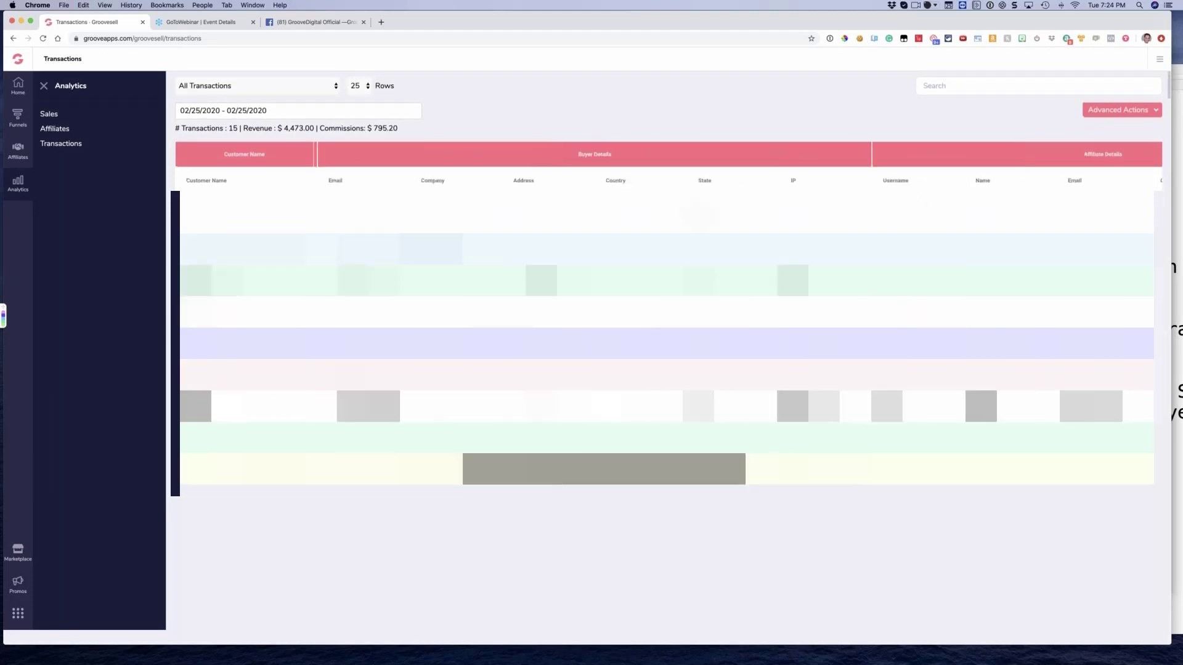
scroll(665, 333, "right", 10)
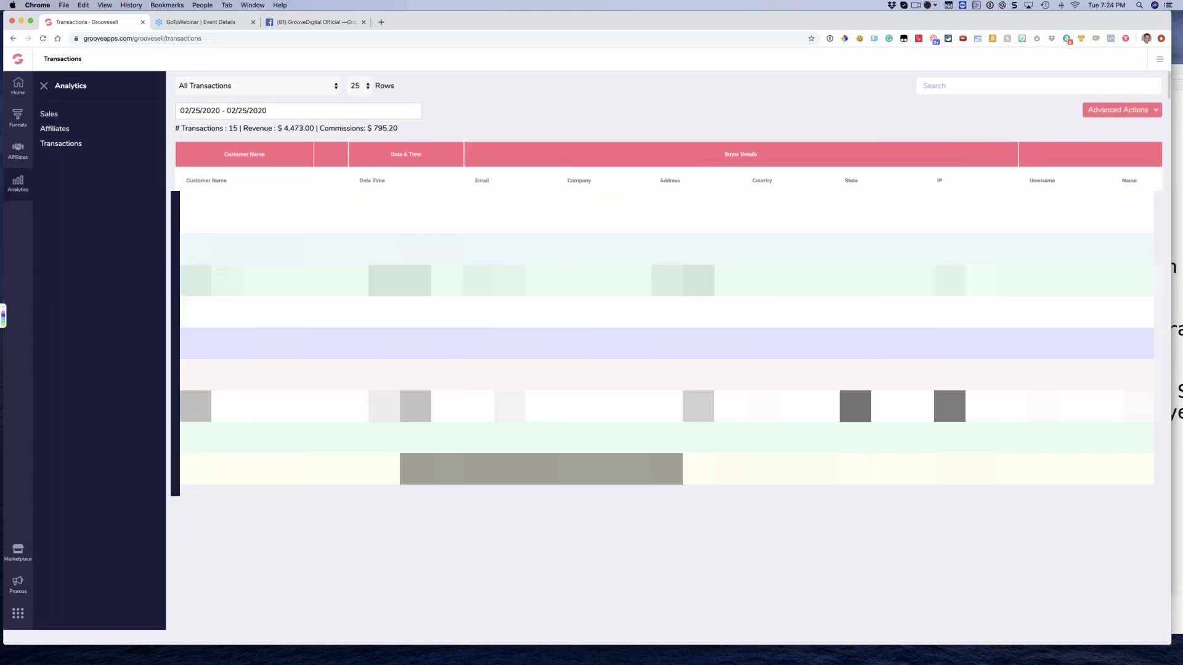
scroll(665, 333, "right", 1)
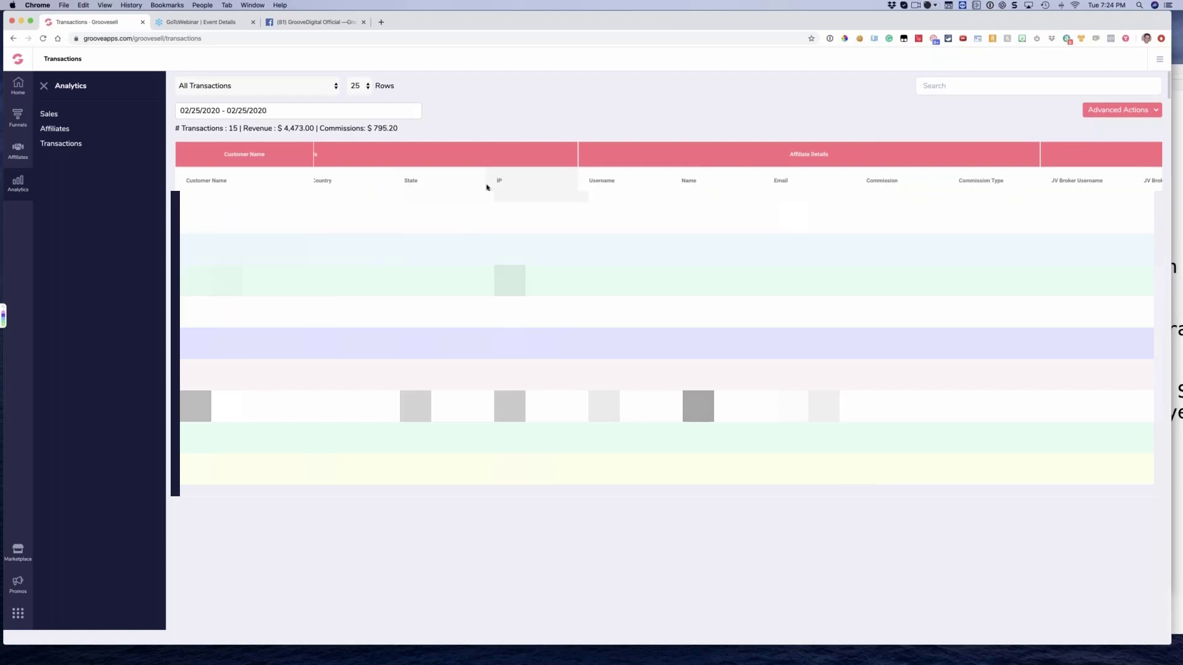
Filter the transactions by a single affiliate, searching "jer" in the Advanced Filters, and return to the report
left_click(1099, 114)
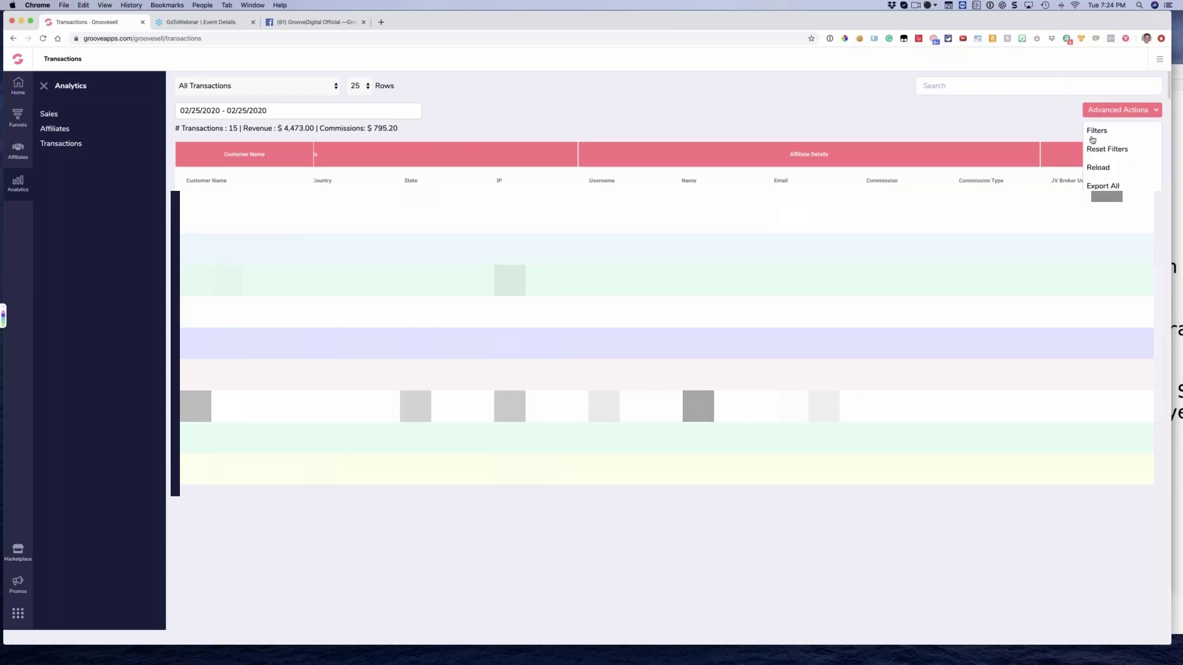
left_click(1096, 131)
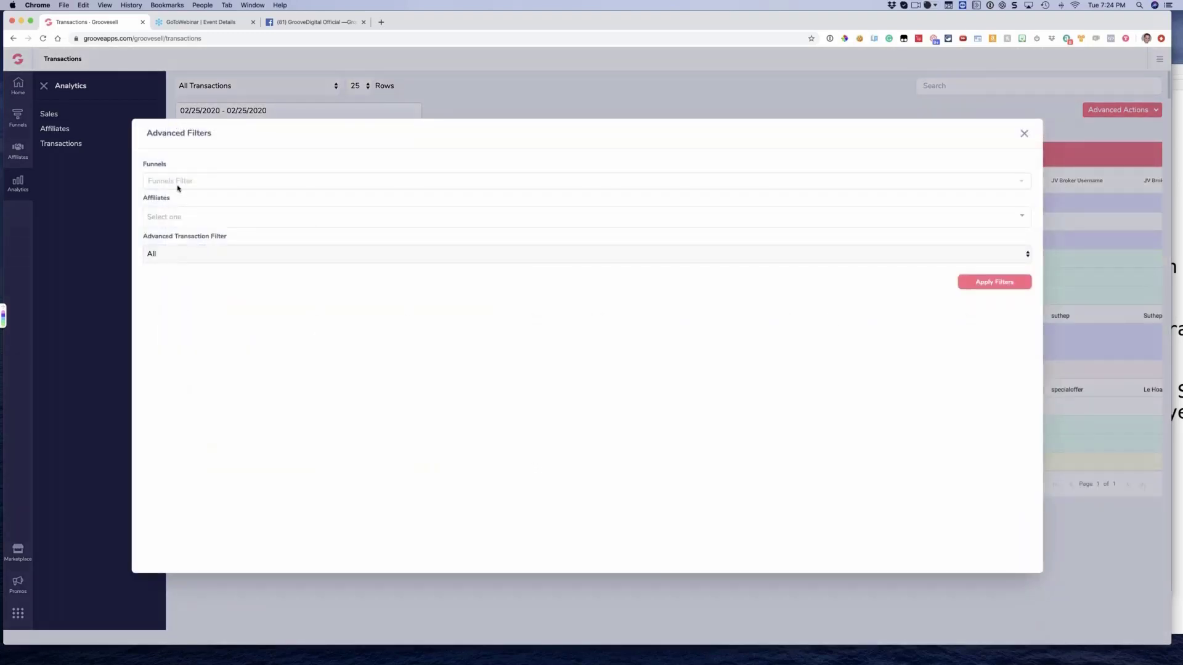
left_click(168, 217)
type("jere")
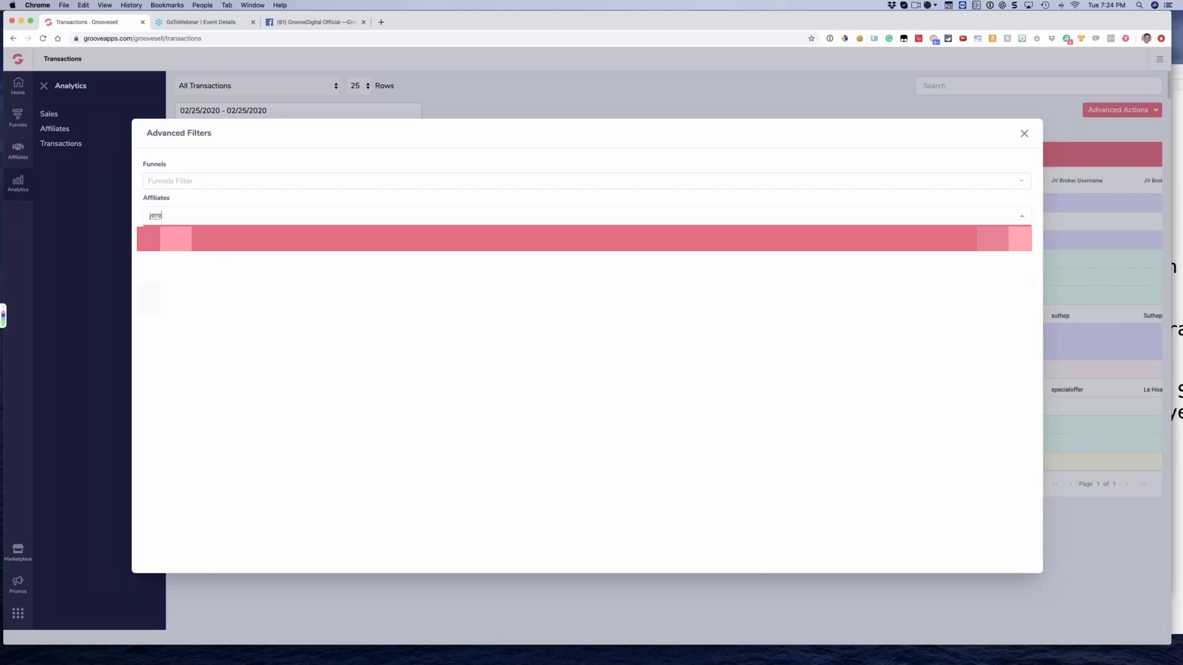
key("Return")
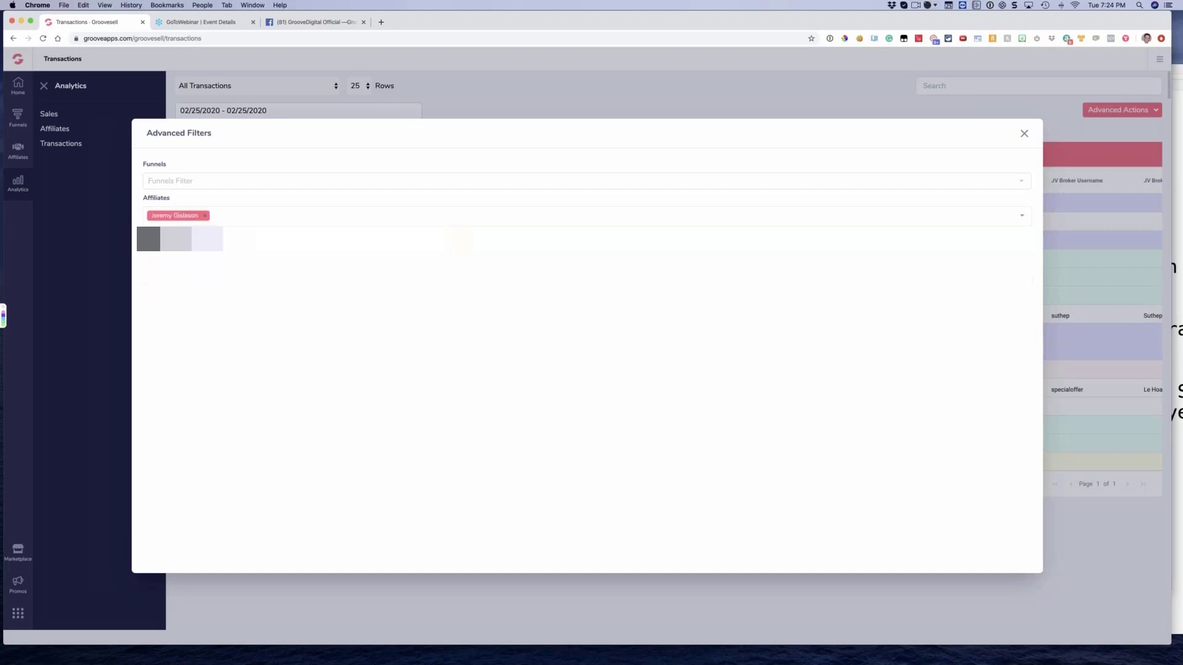
left_click(300, 52)
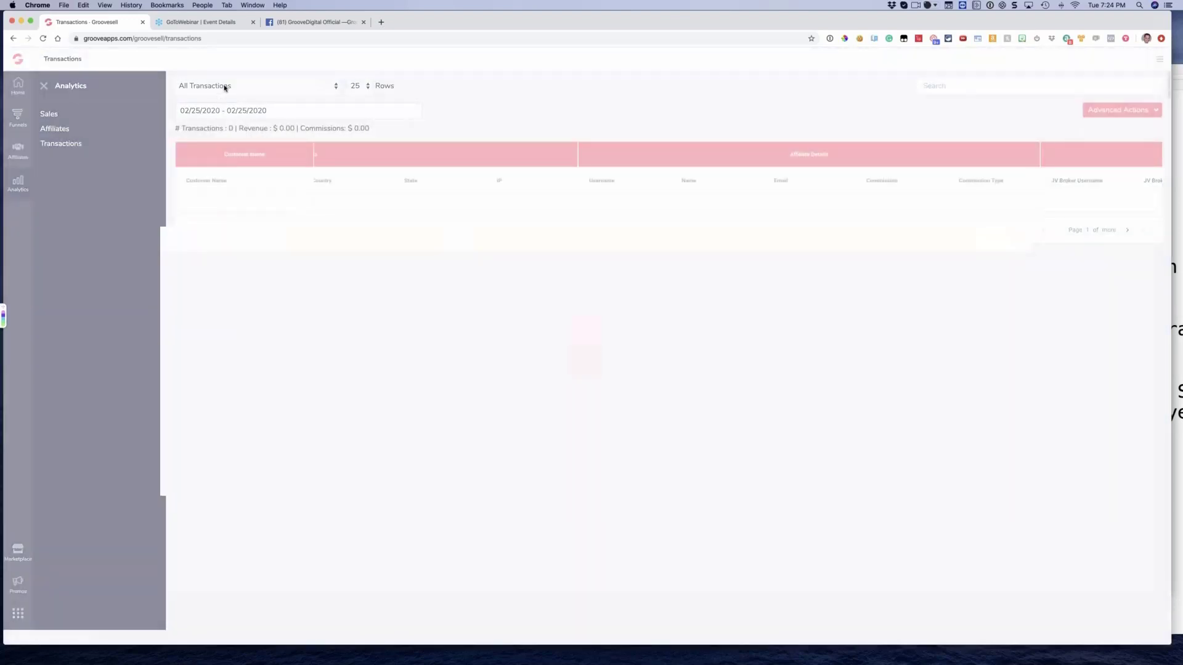
Set the Transactions report's date range to 12/01/2019 - 02/25/2020
left_click(214, 111)
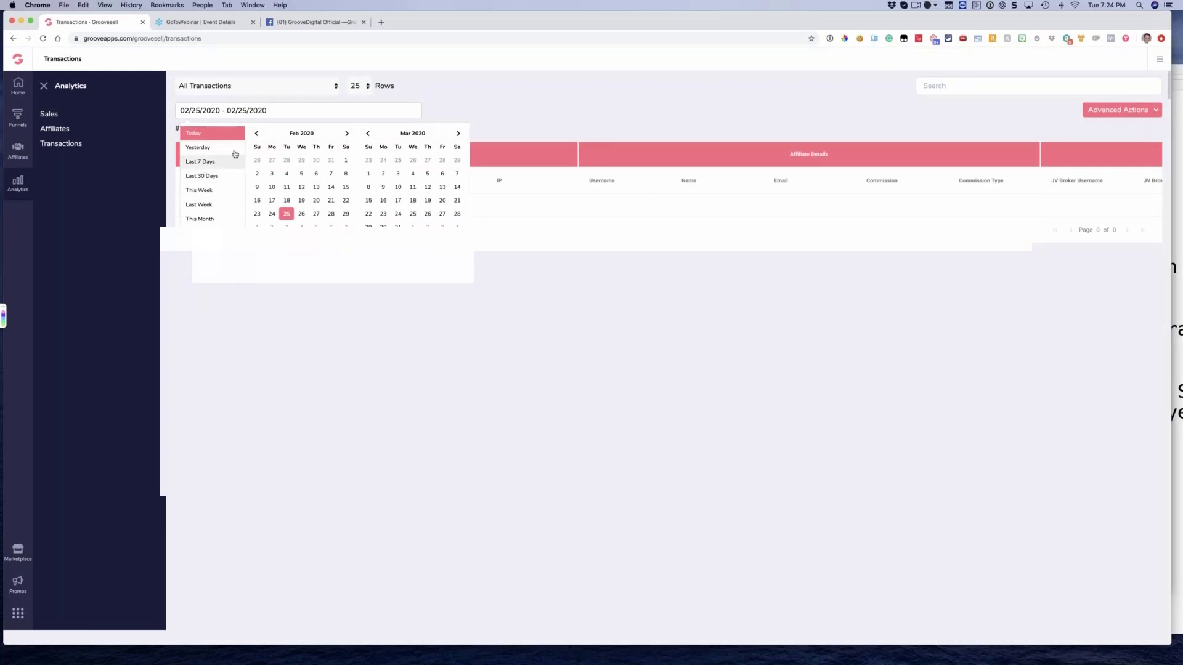
left_click(256, 133)
left_click(255, 133)
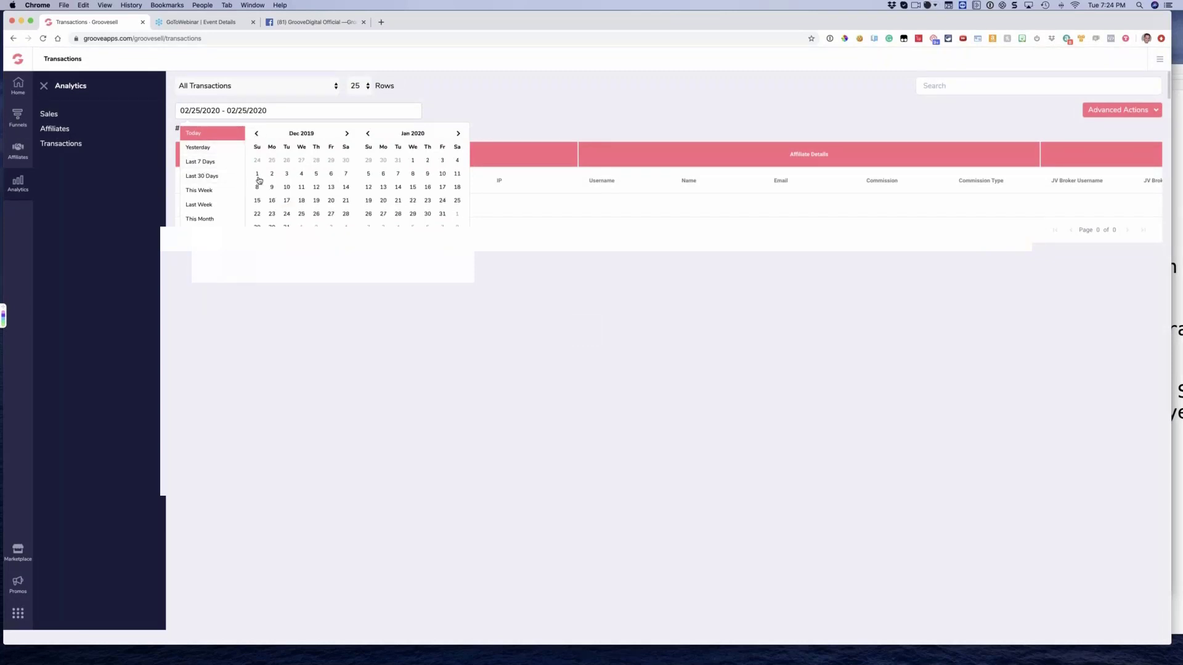
left_click(257, 175)
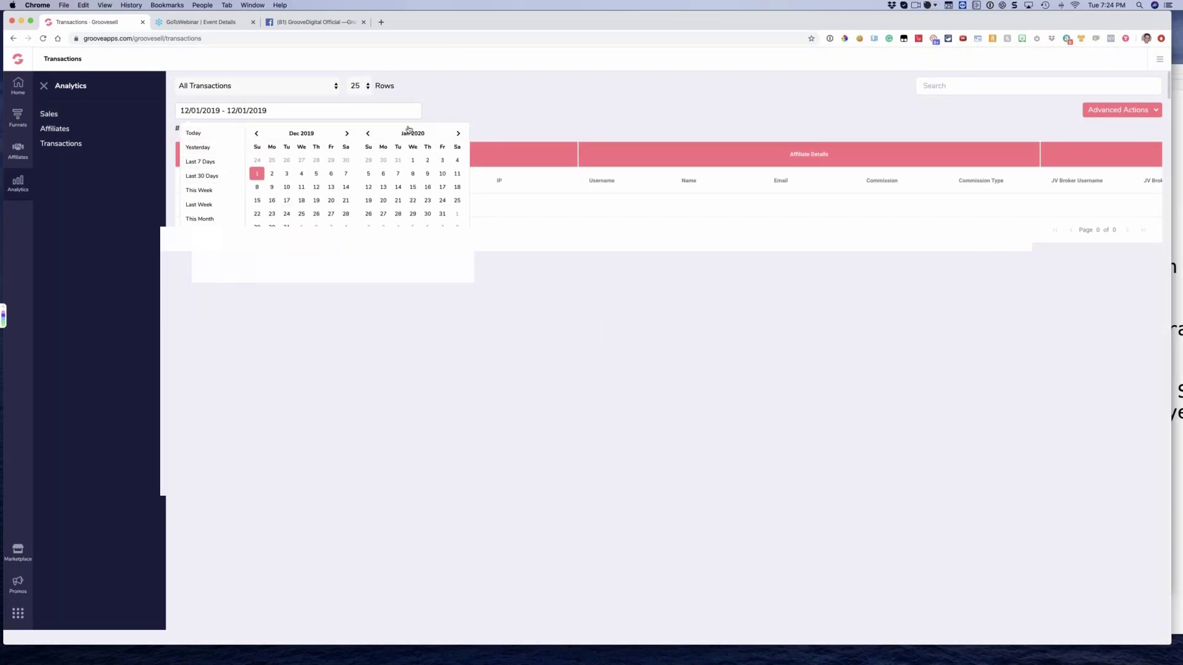
left_click(453, 133)
left_click(398, 214)
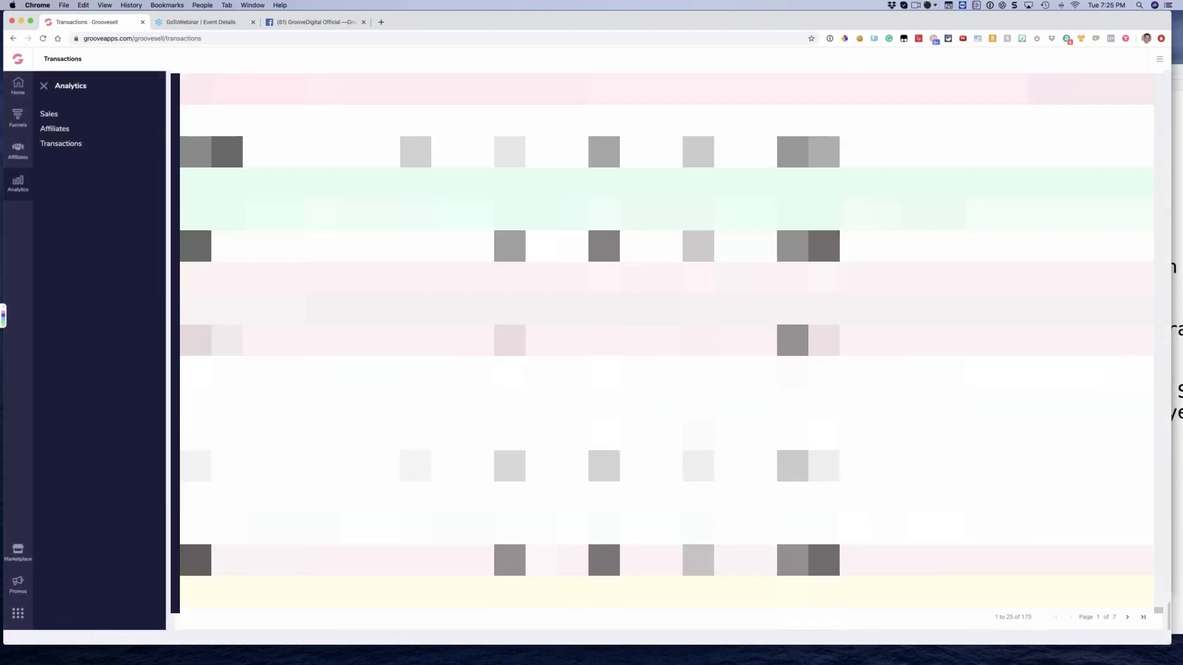
Increase the rows shown per page in the Transactions report to 50 and finally to 100
scroll(667, 345, "up", 20)
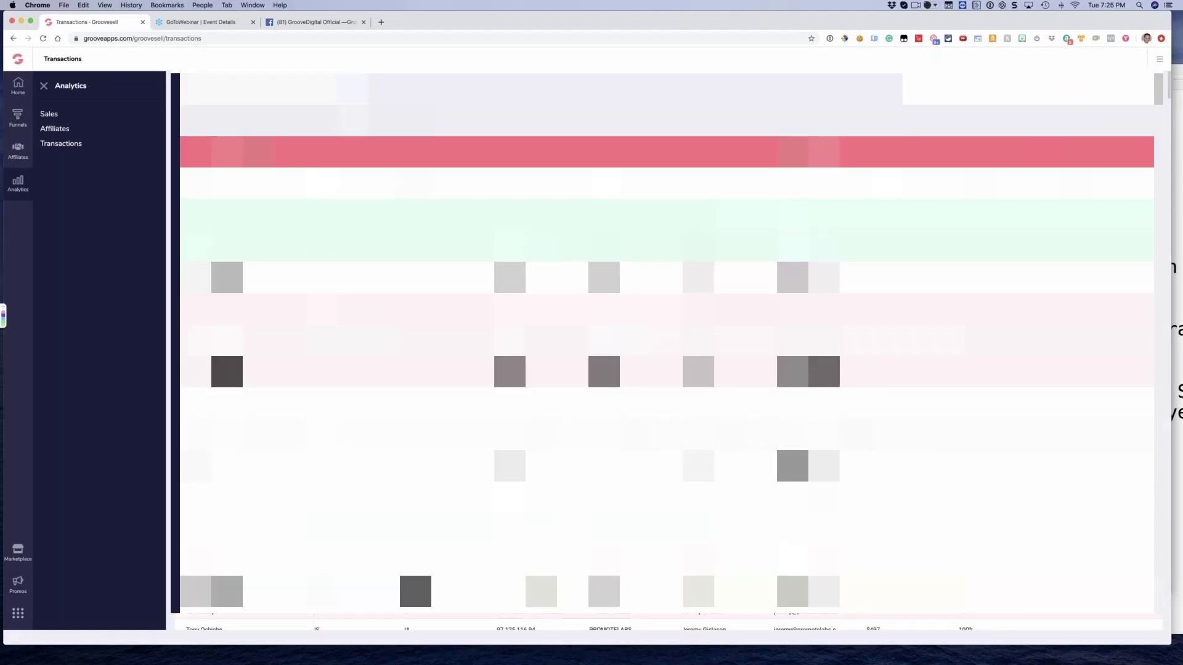
left_click(353, 92)
left_click(353, 92)
scroll(666, 345, "down", 20)
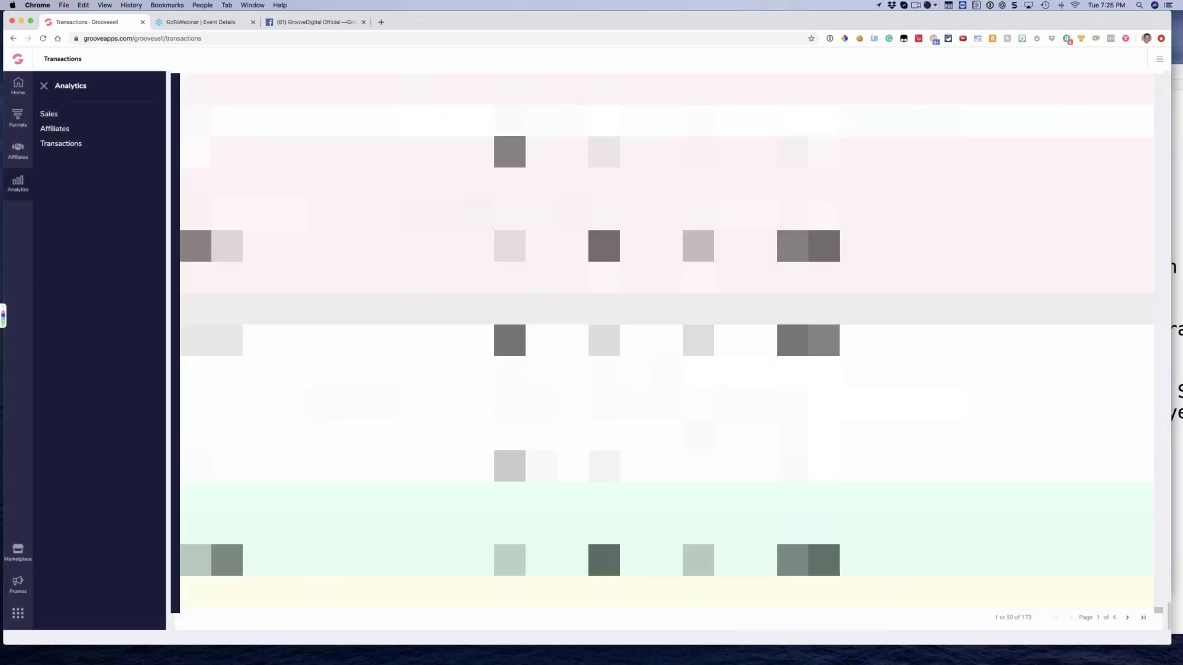
scroll(666, 345, "up", 20)
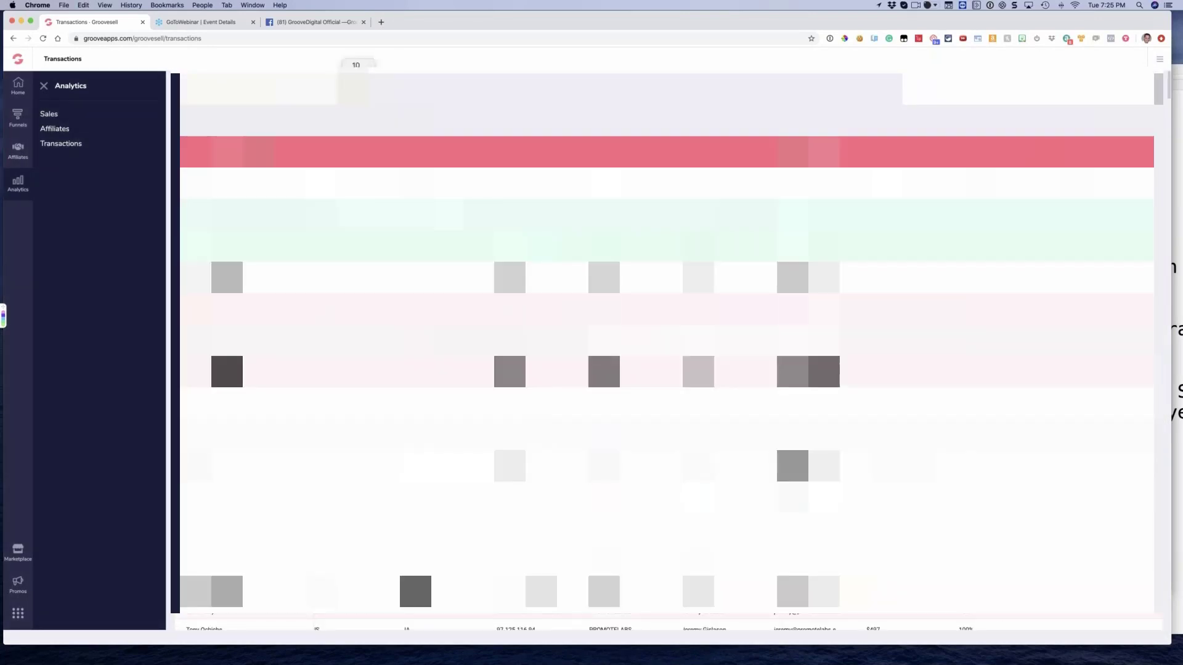
left_click(356, 95)
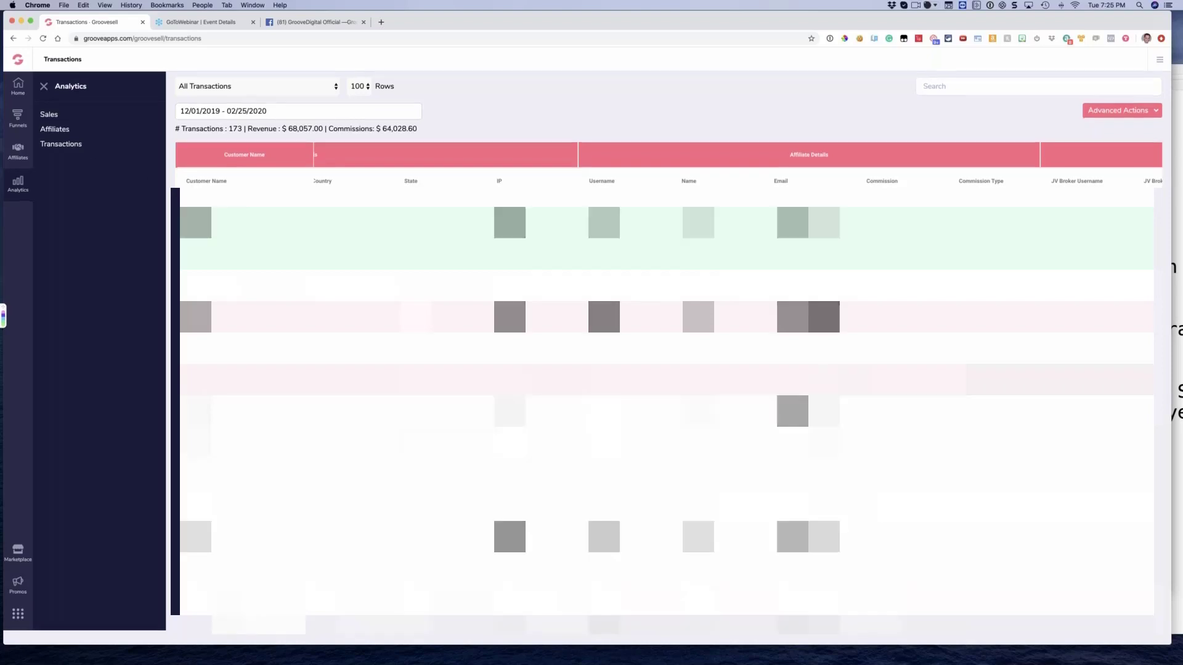
View the list of all affiliates, followed by the Vendor Dashboard
left_click(19, 150)
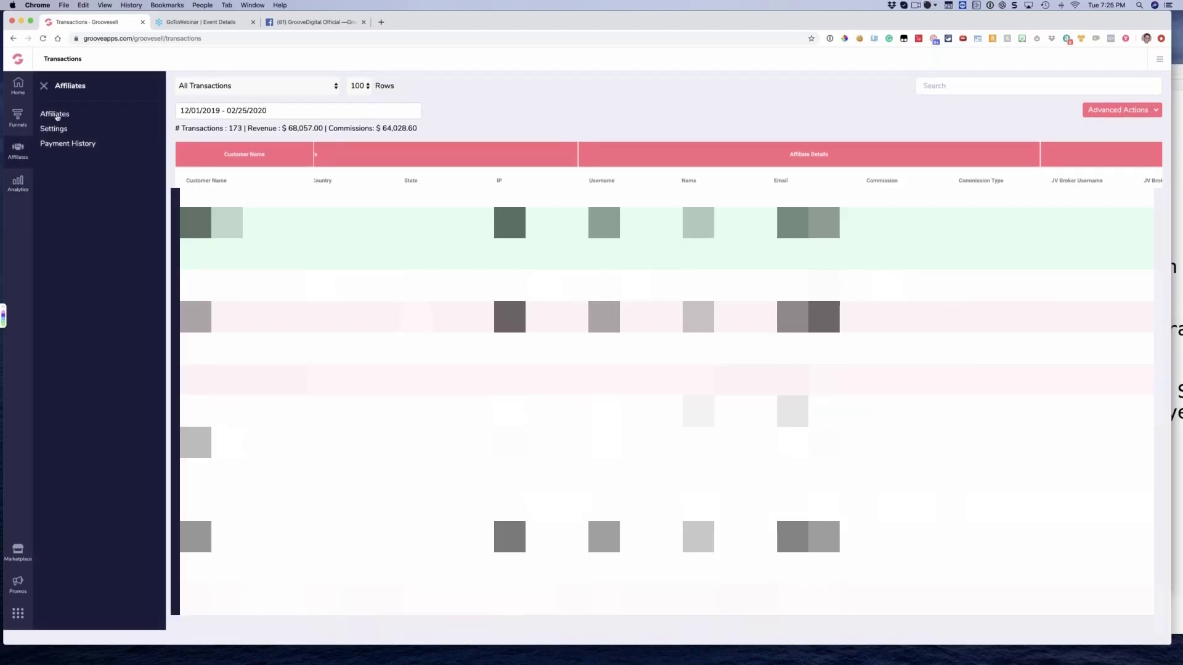
left_click(54, 115)
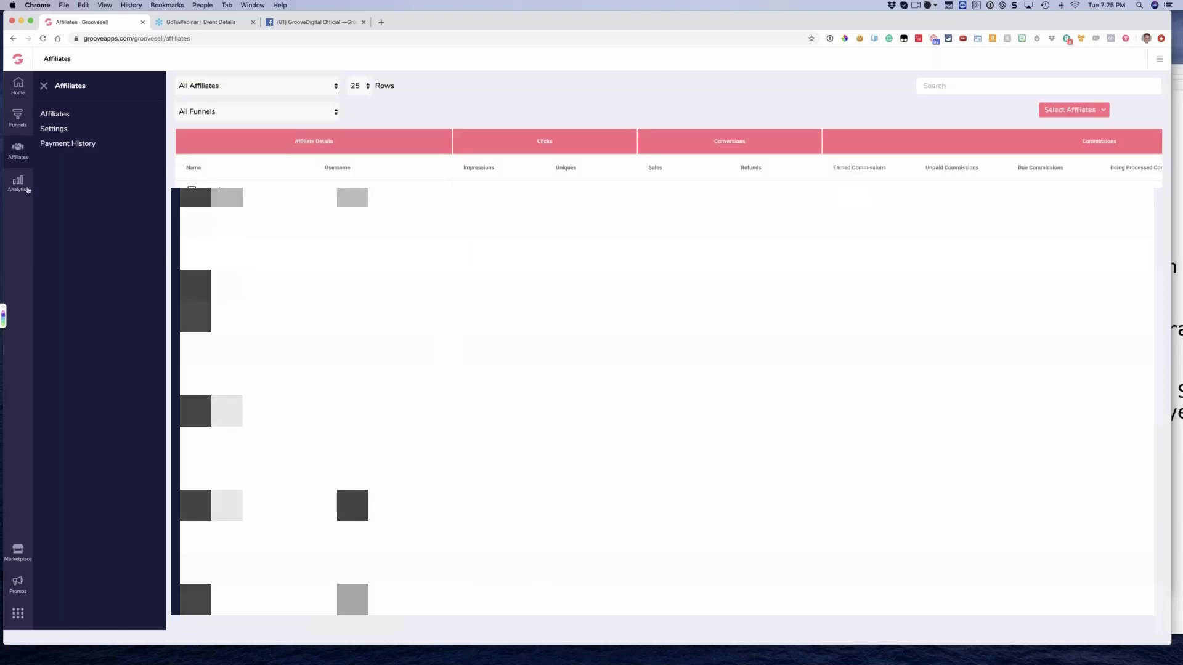
left_click(21, 92)
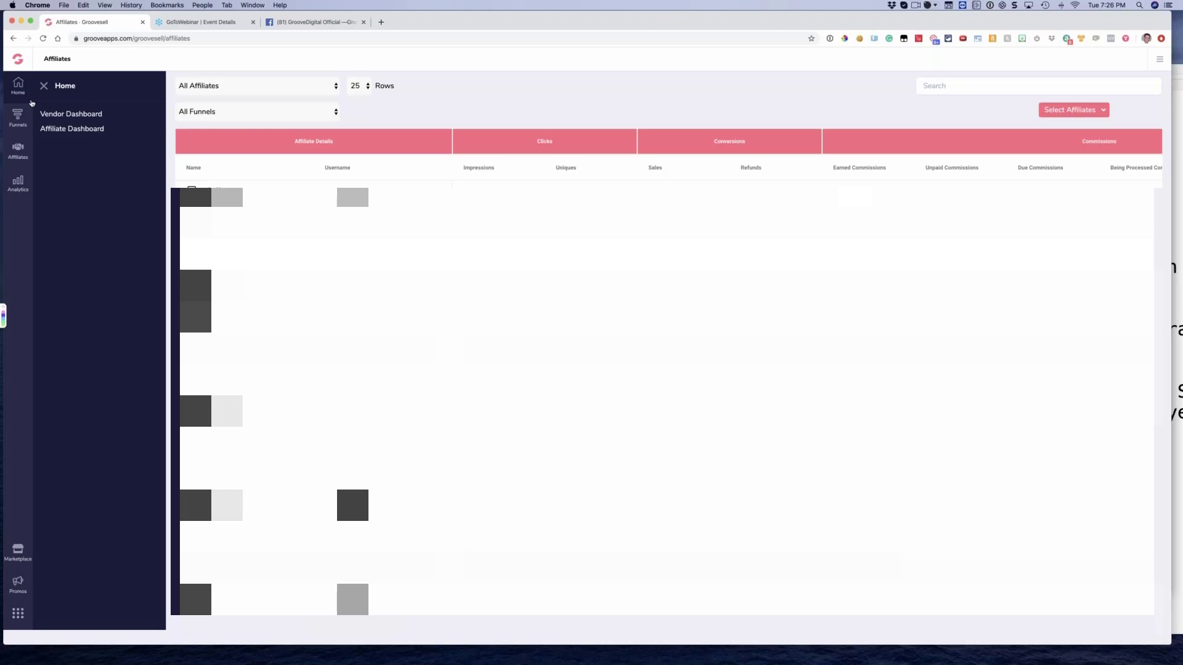
left_click(56, 117)
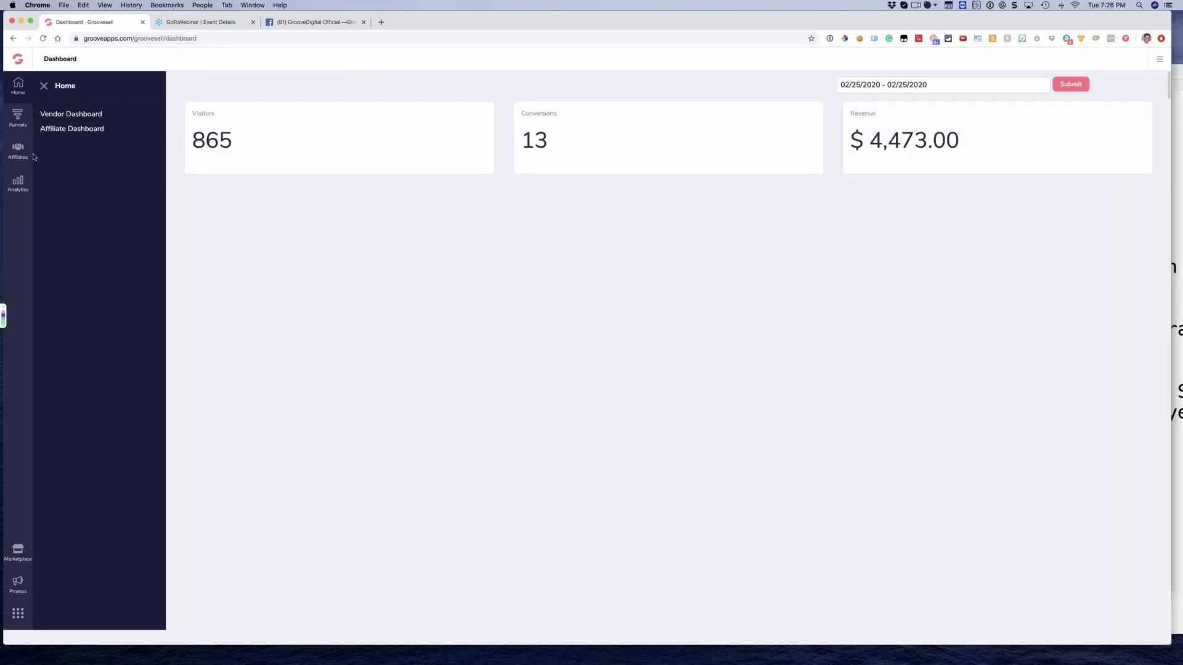
left_click(16, 117)
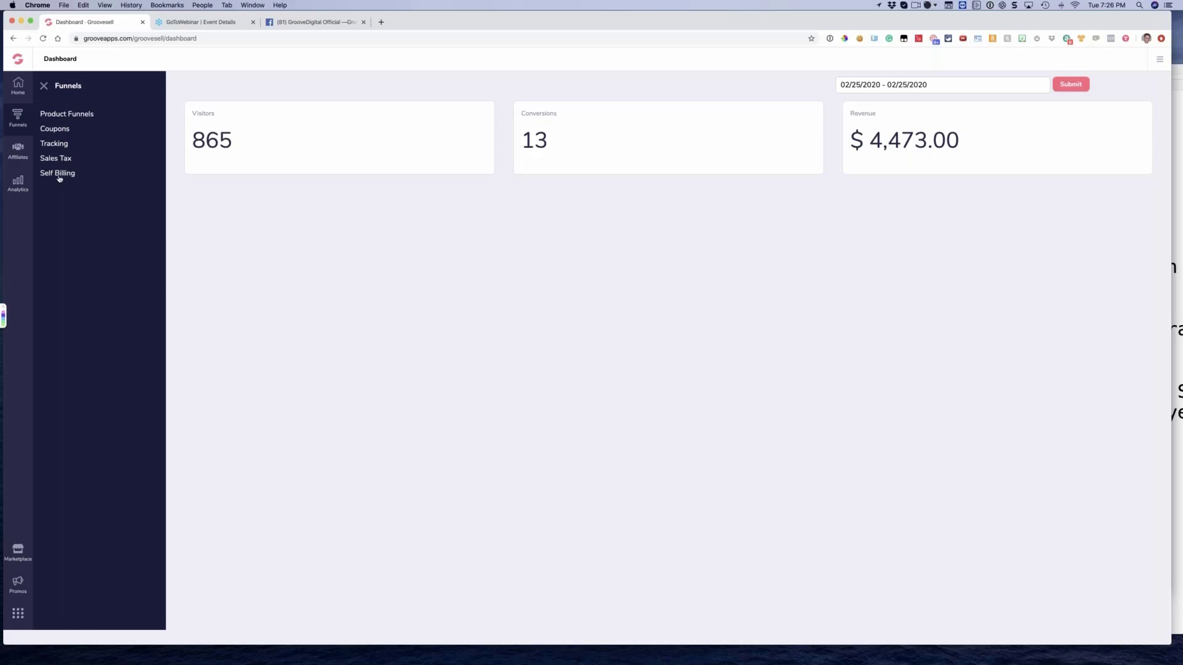
left_click(18, 151)
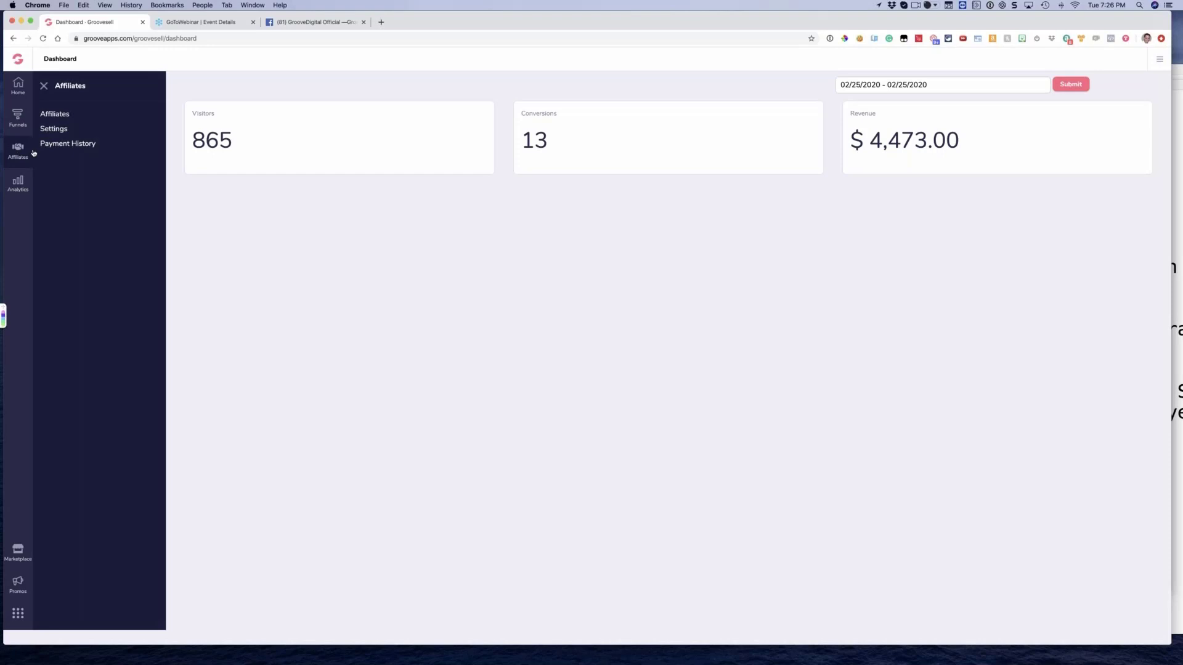
left_click(18, 184)
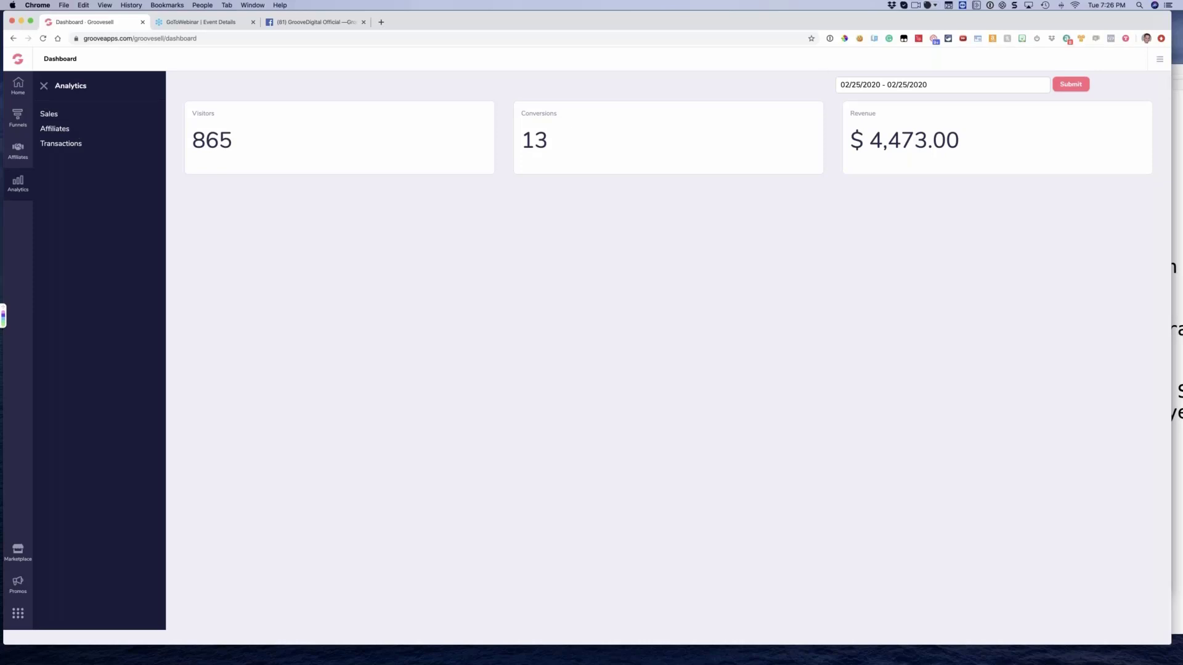
View the promotion dashboard with its affiliate links in a separate tab and close that tab
left_click(1159, 59)
left_click(1069, 106)
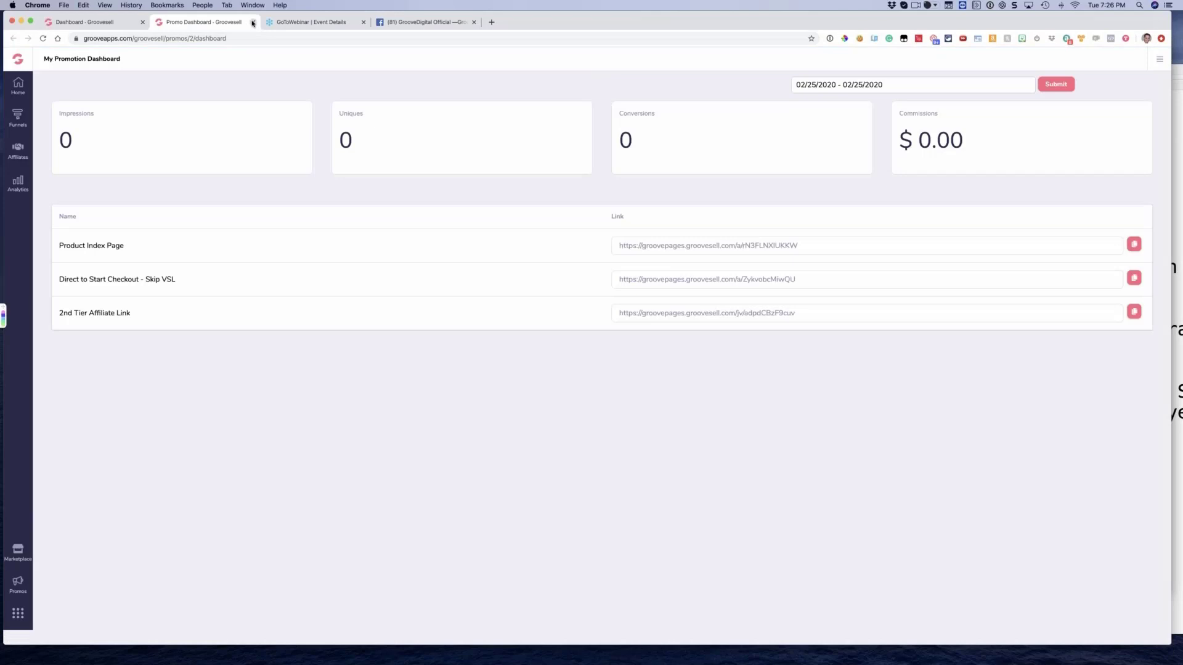
left_click(252, 23)
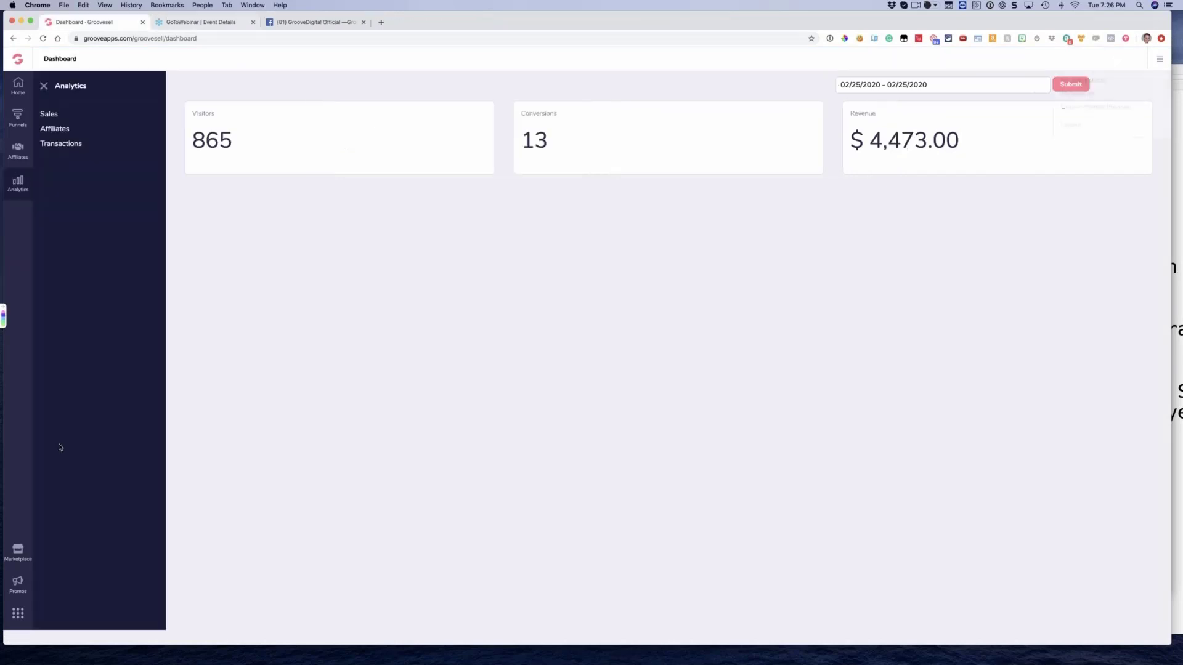
Open the GroovePages affiliate links from My Affiliate Promotions, view the JV broker links as well, and close the dialog
left_click(18, 581)
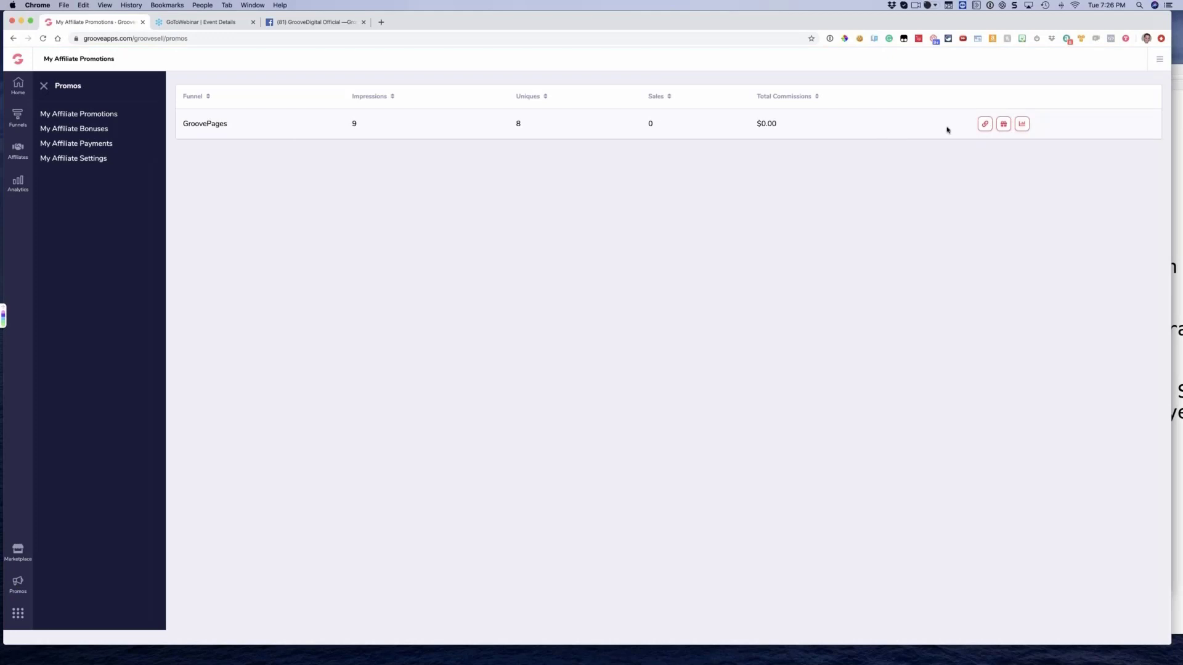
left_click(984, 123)
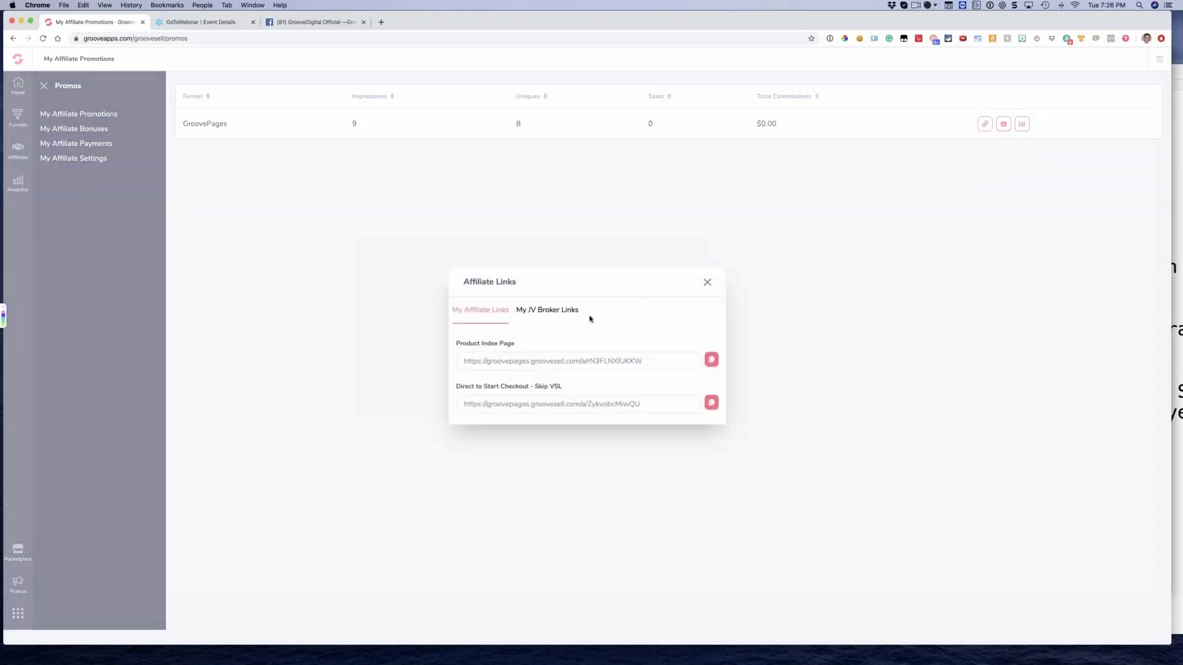
left_click(540, 314)
left_click(707, 304)
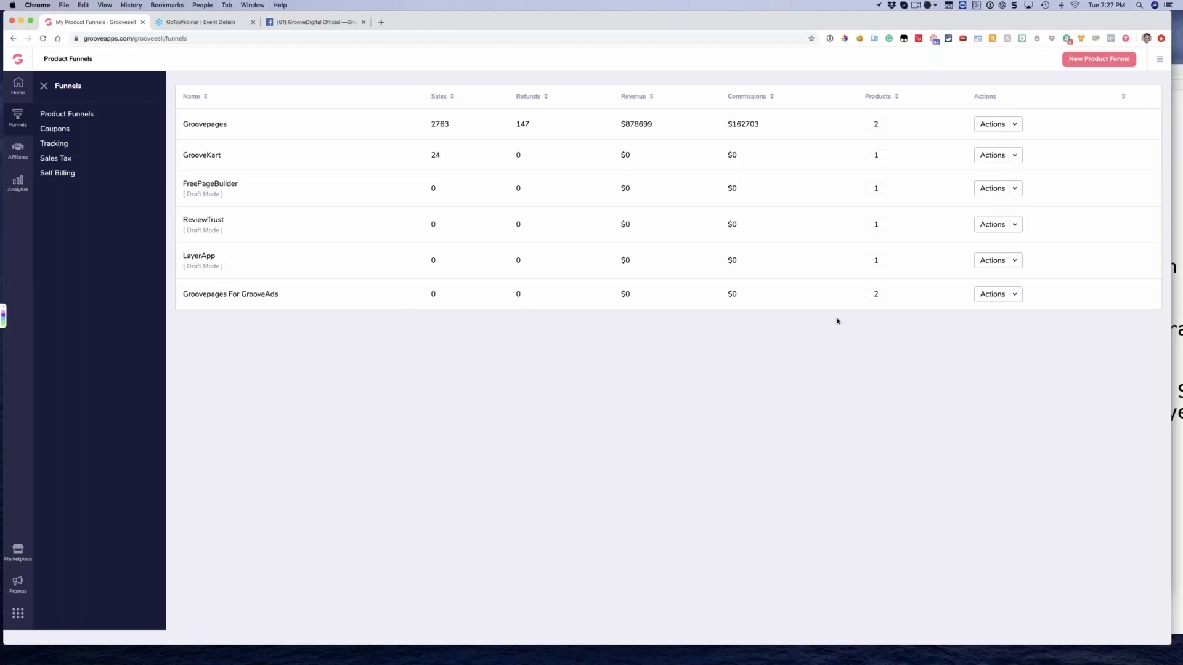
Open the product list of the Groovepages For GrooveAds funnel
left_click(1012, 299)
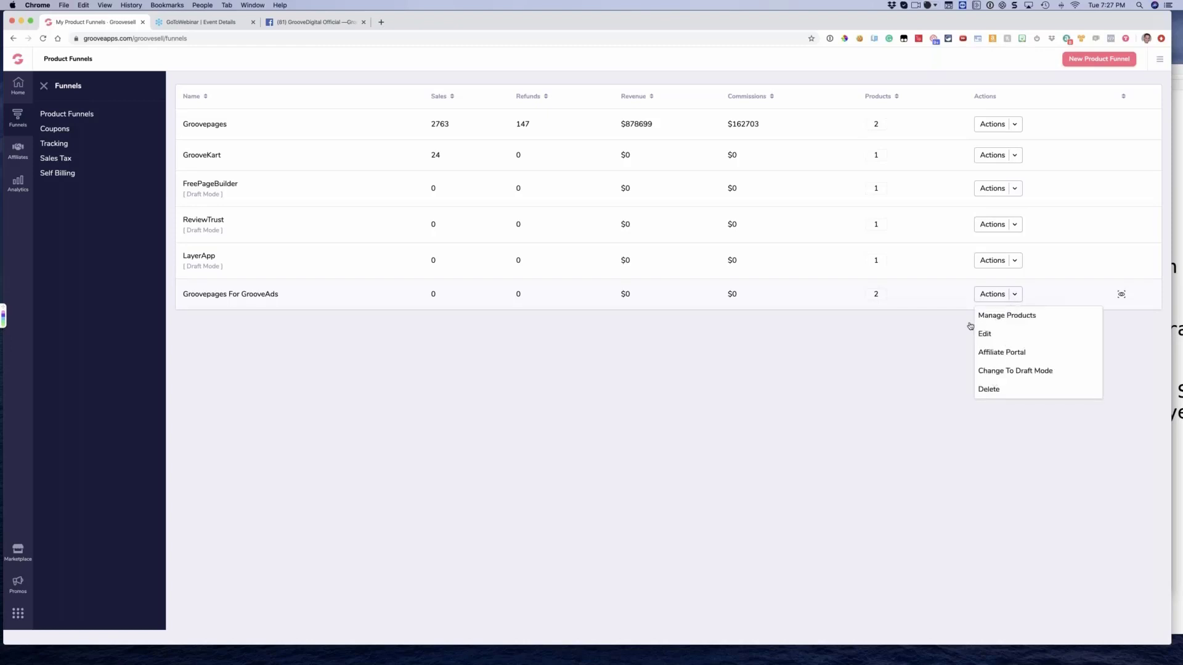
left_click(995, 300)
left_click(985, 294)
left_click(986, 314)
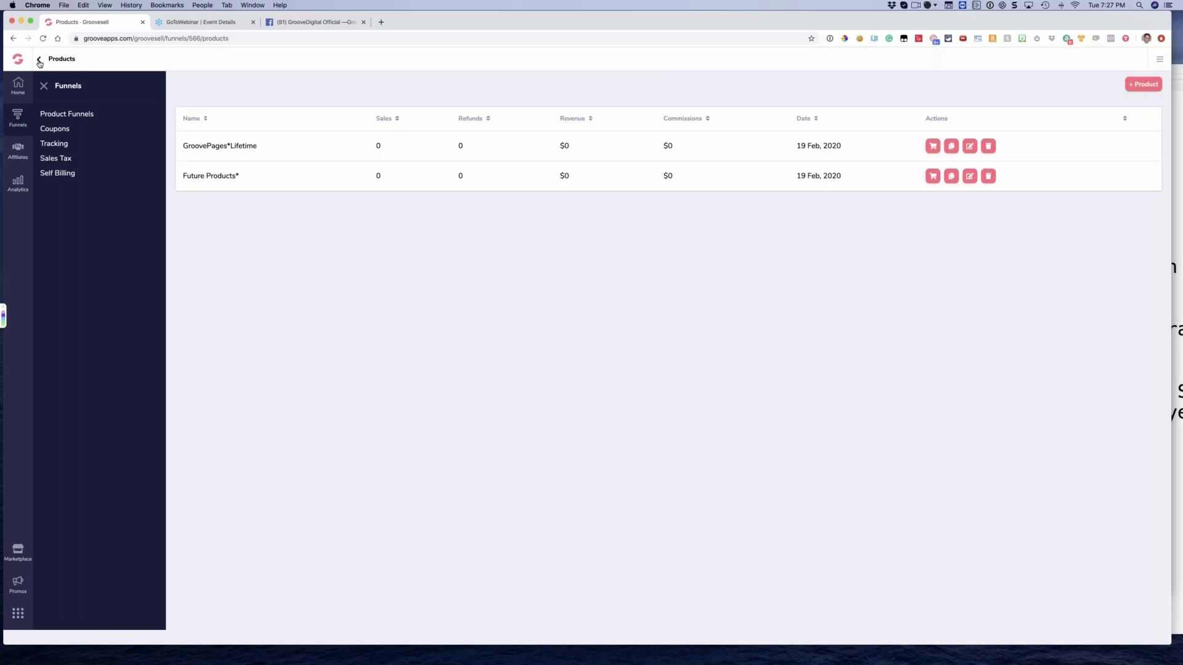
Return to Product Funnels, view the per-product statistics of the Groovepages funnel, and close them
left_click(49, 117)
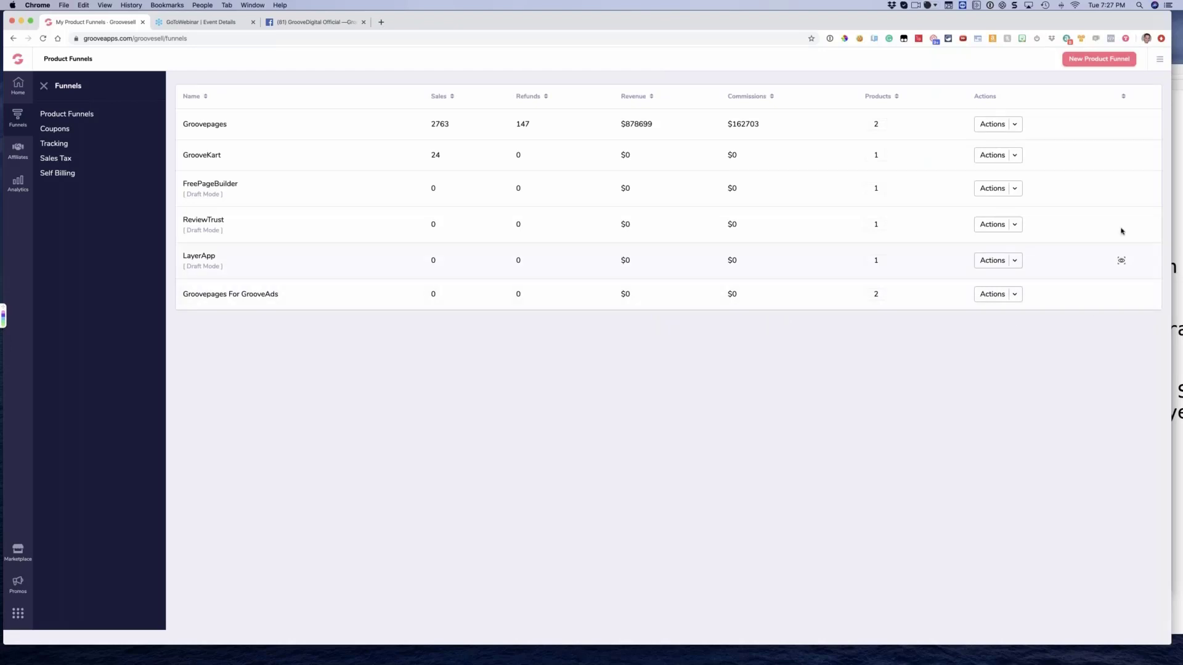
left_click(1120, 124)
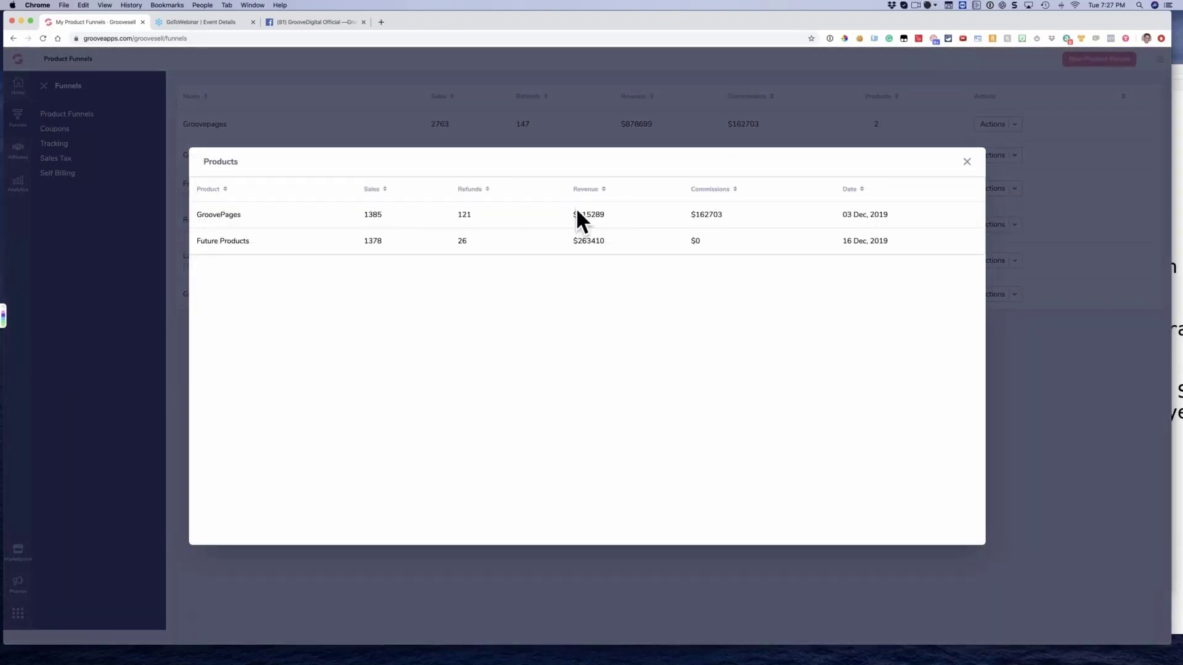
left_click(967, 162)
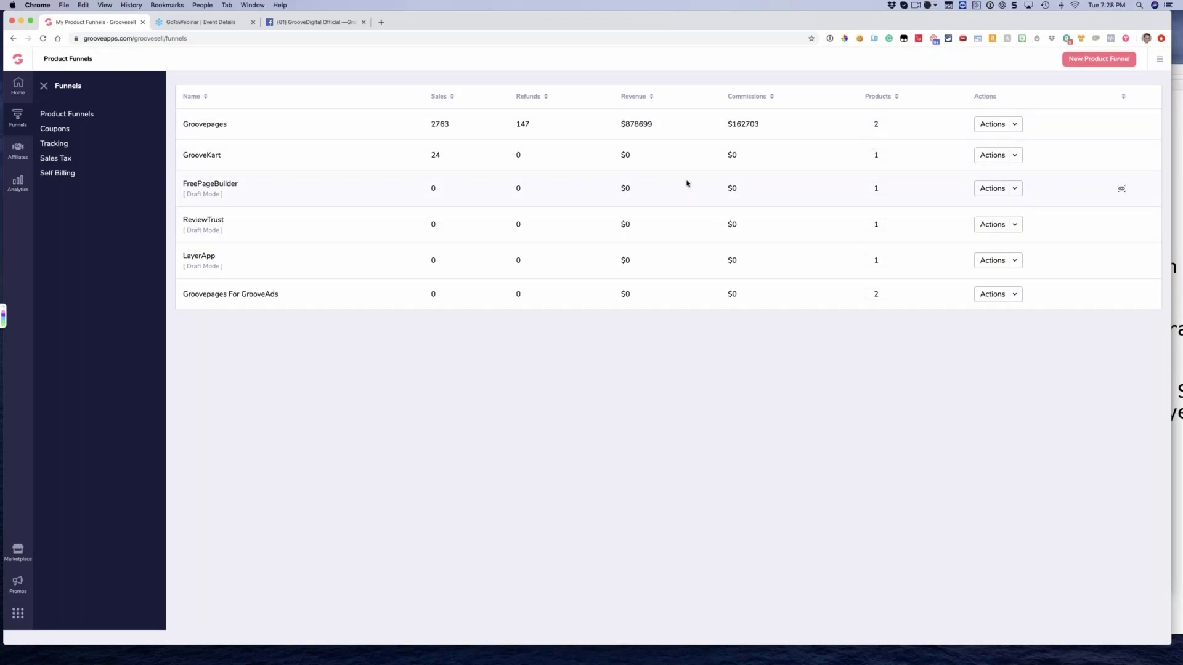
Copy the affiliate portal link of Groovepages For GrooveAds, open it in a new tab, try its existing-account login link, and close the tab
left_click(992, 296)
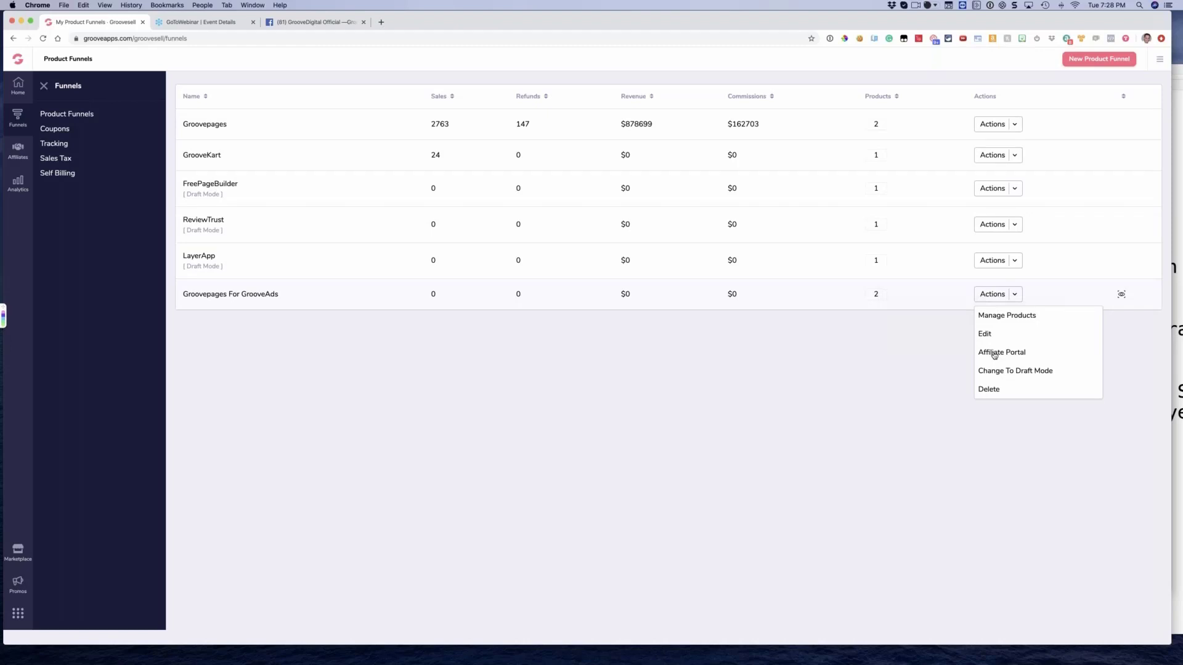
left_click(994, 354)
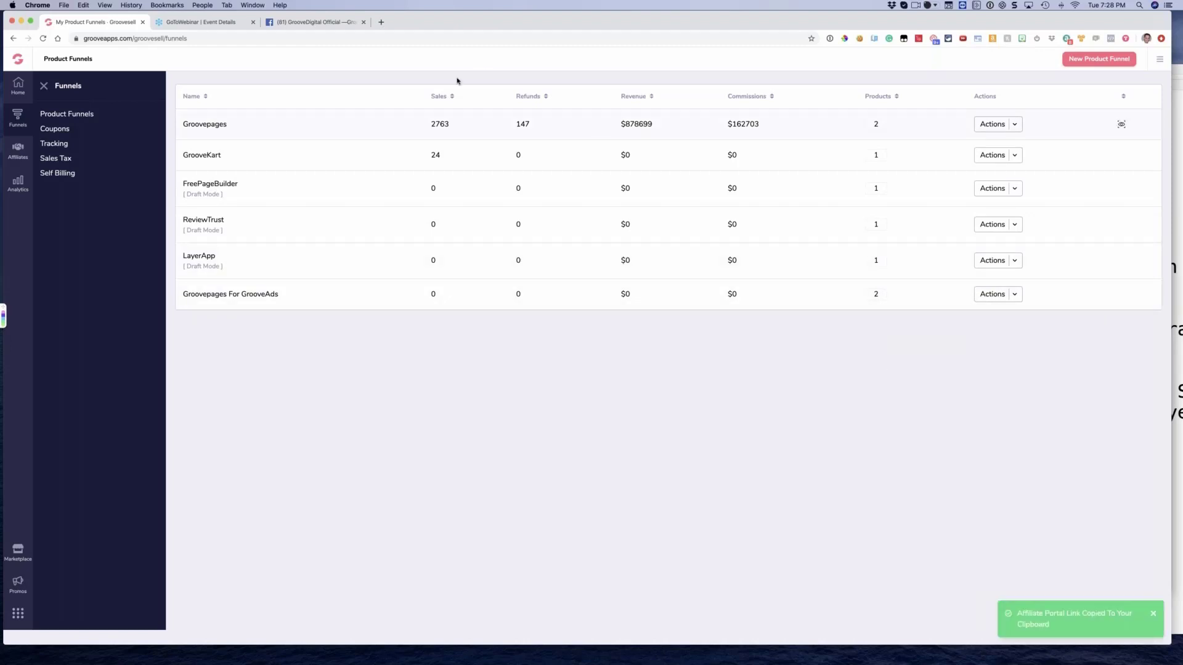
left_click(381, 22)
key("super+v")
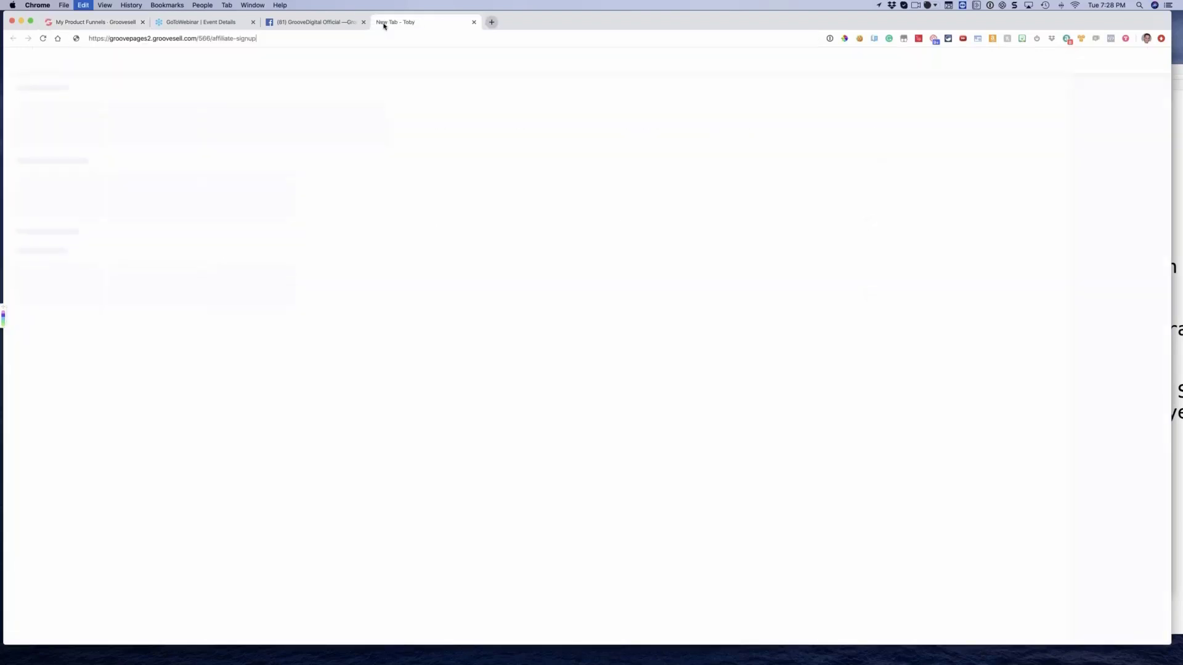
key("Return")
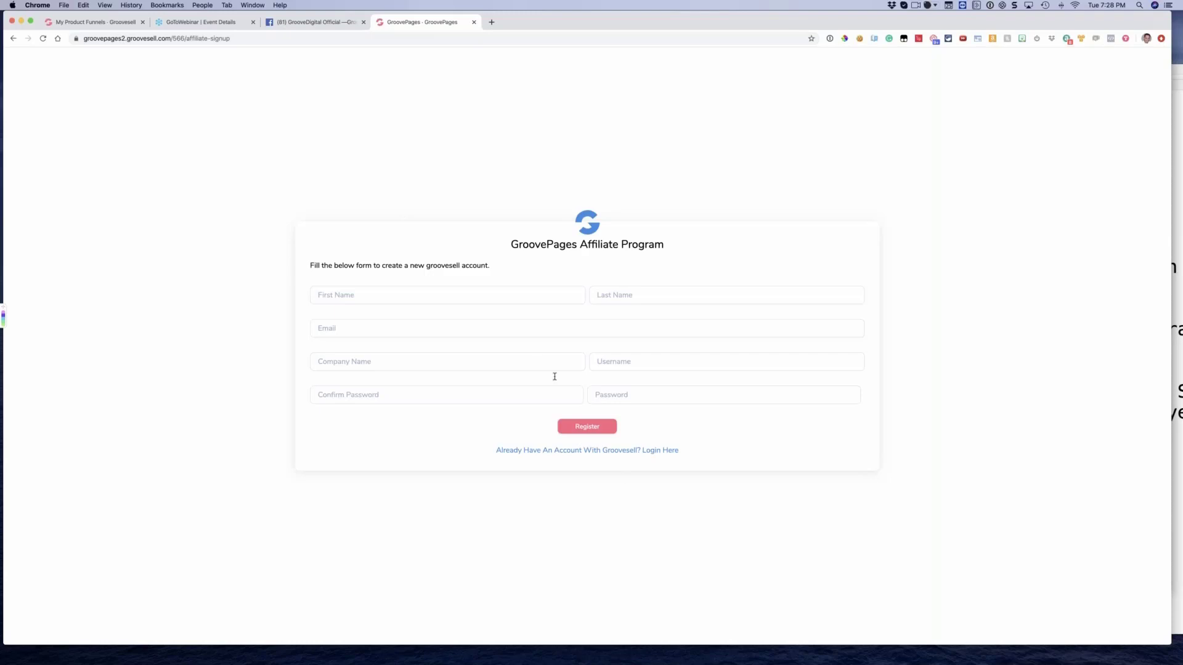
left_click(585, 455)
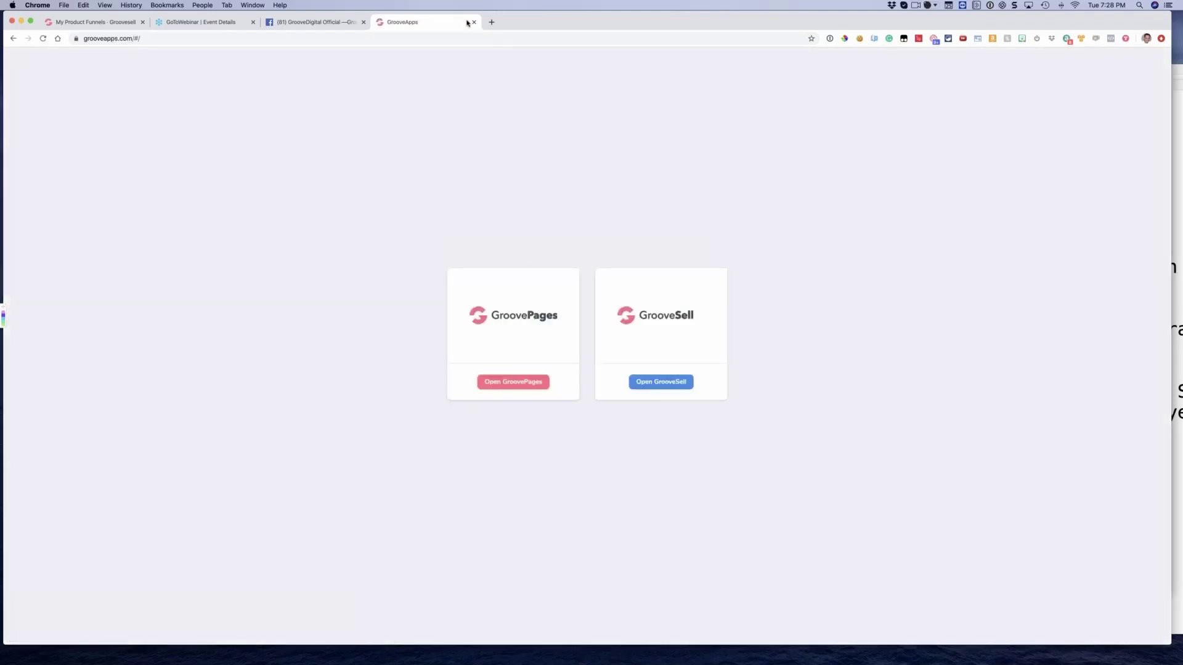
left_click(474, 22)
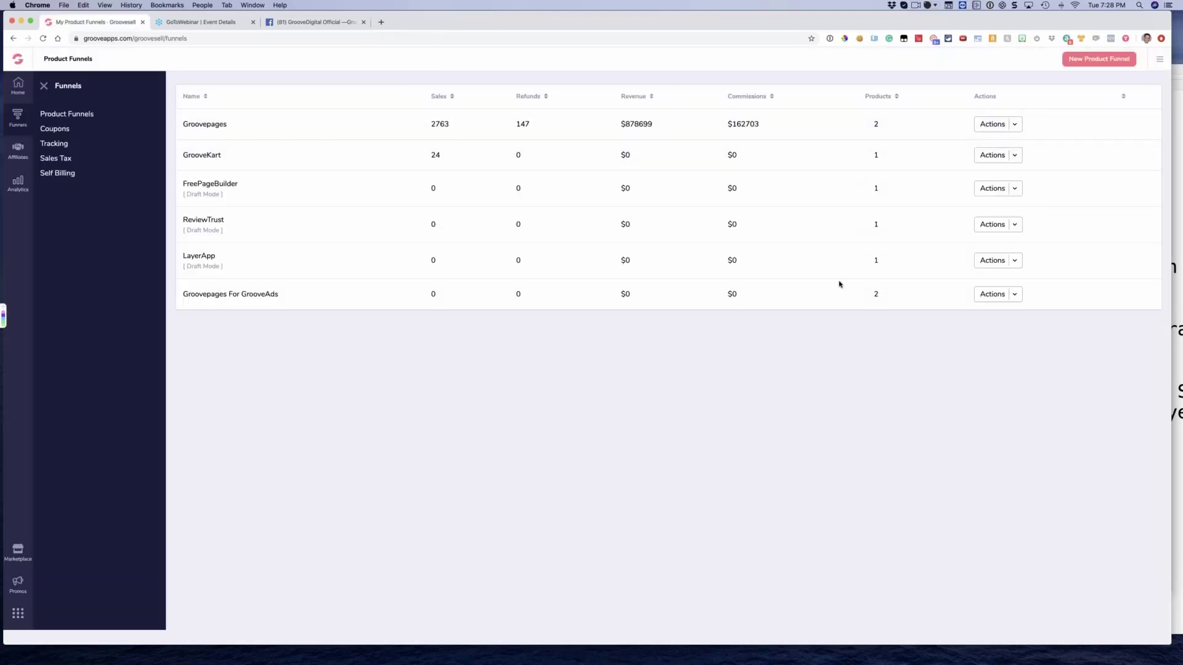
Go back into managing the products of the Groovepages For GrooveAds funnel
left_click(1013, 296)
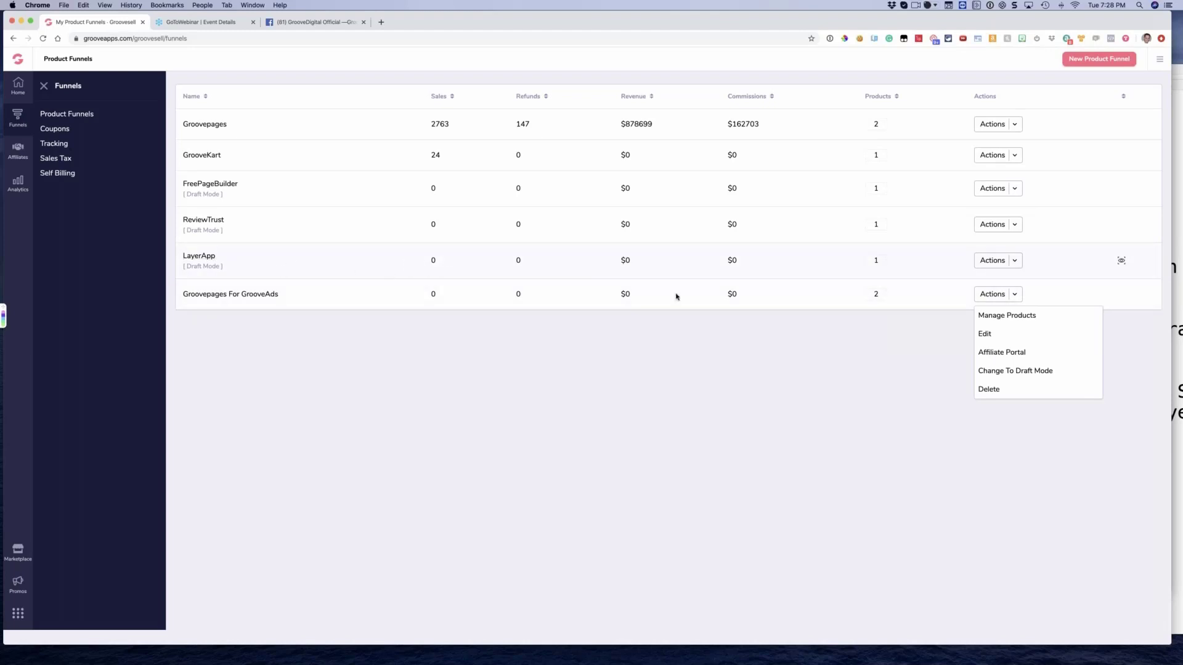
left_click(983, 295)
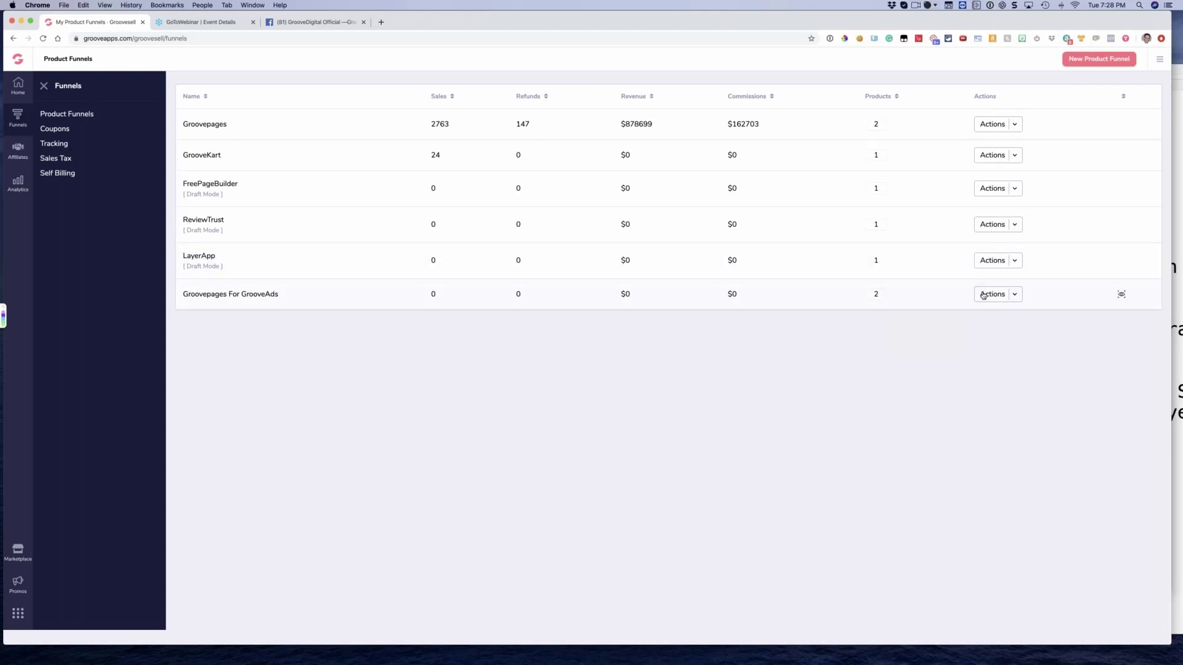
left_click(984, 294)
left_click(991, 318)
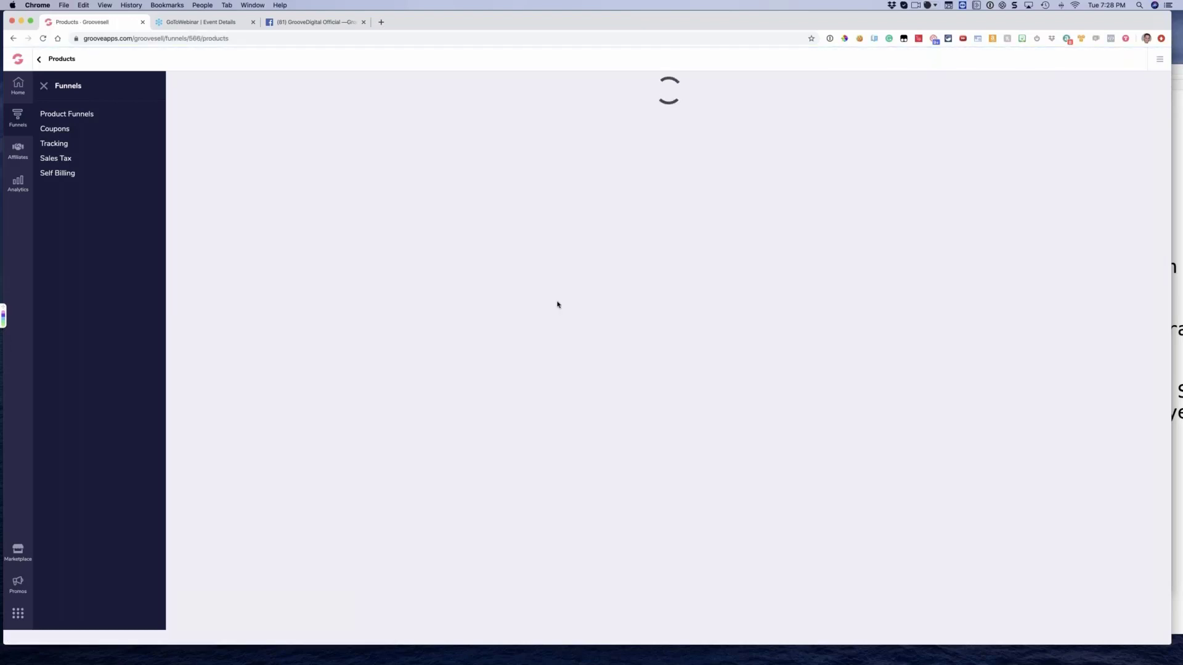
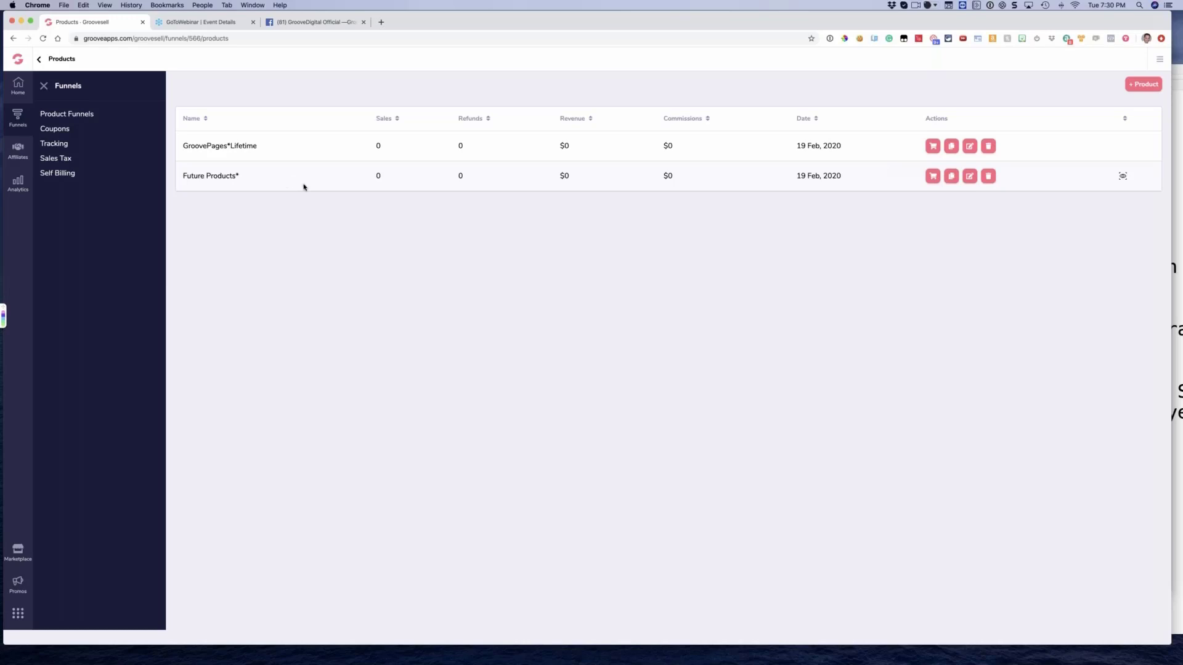
Look over the form for adding a new product, compare its Frontend Product and Upsell/Downsell types, and return to the product list
left_click(1143, 89)
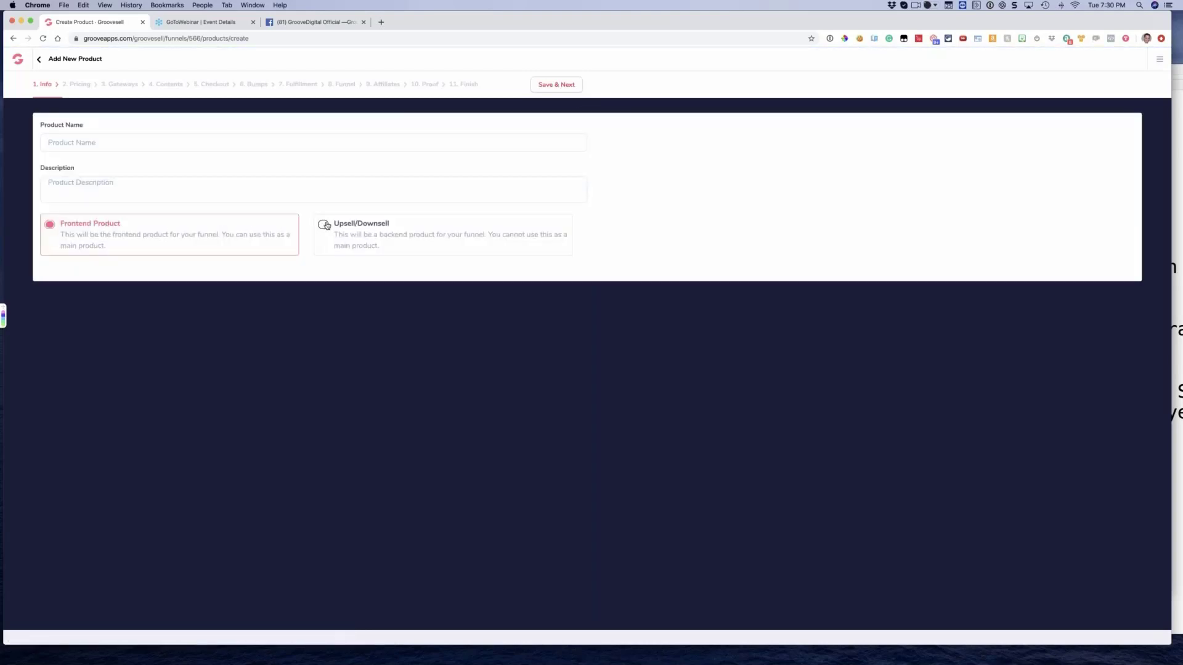
left_click(338, 245)
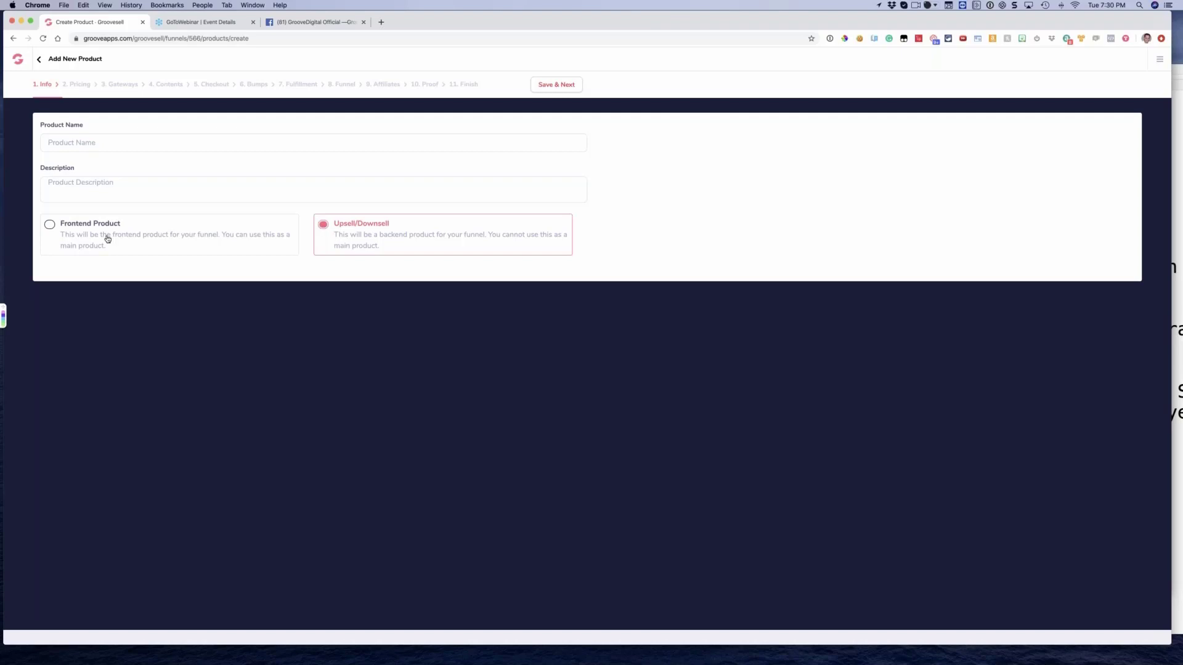
left_click(49, 226)
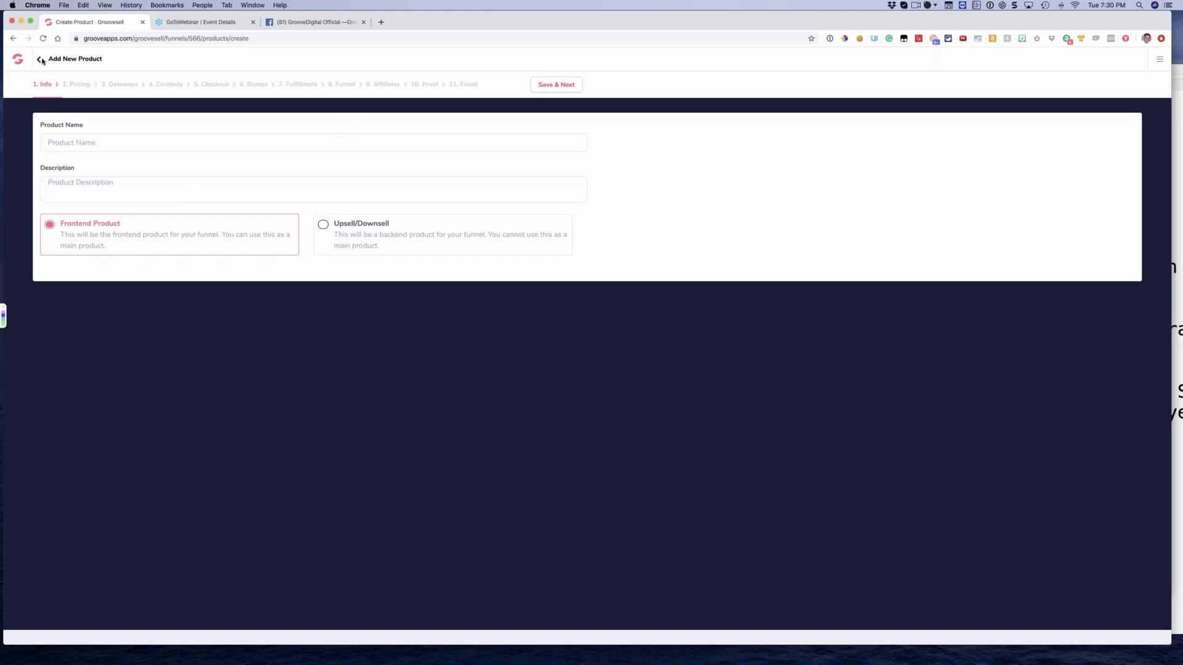
left_click(84, 73)
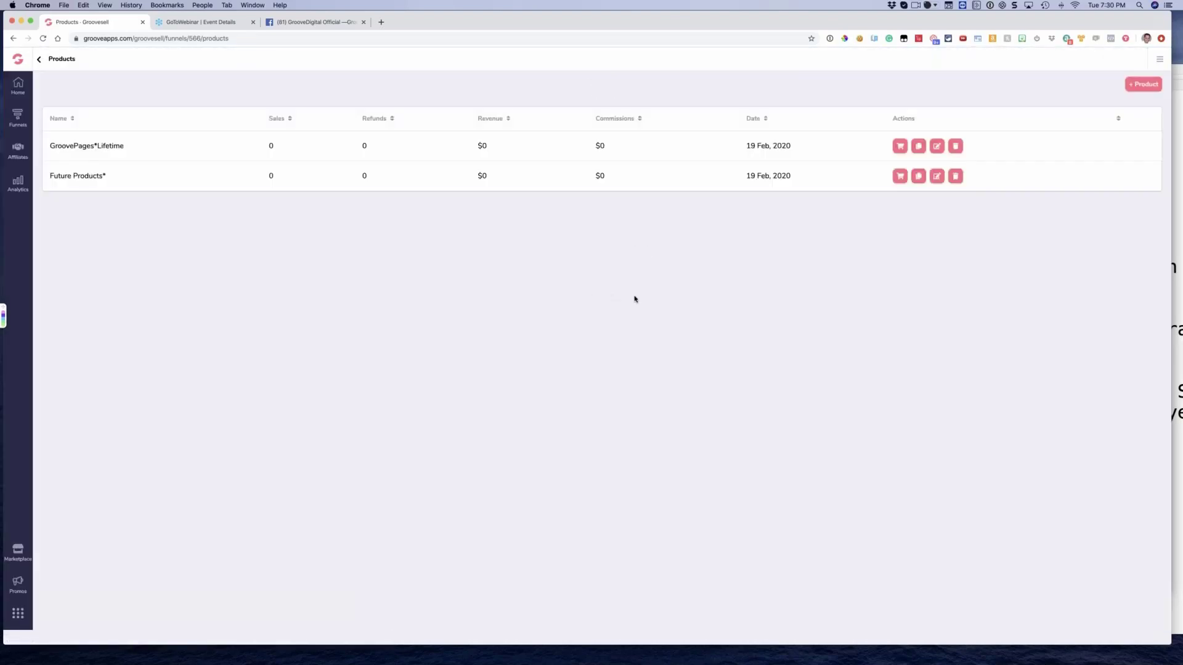
View the price point statistics of the GroovePages*Lifetime product and close them
left_click(918, 148)
left_click(1117, 149)
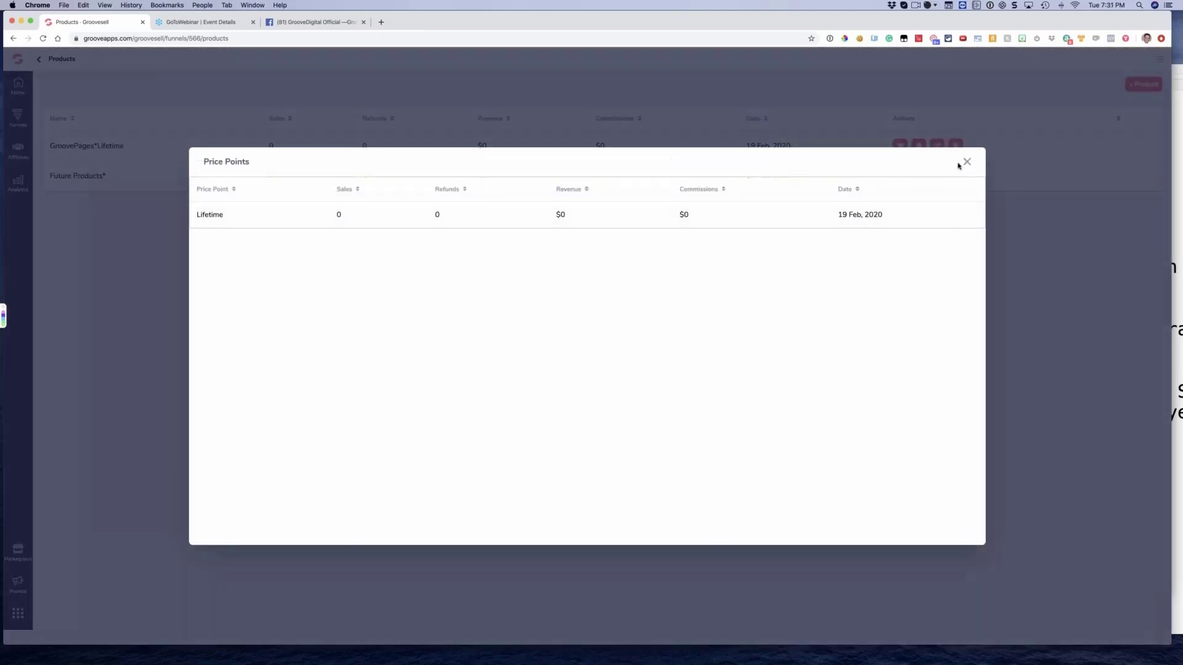
left_click(967, 162)
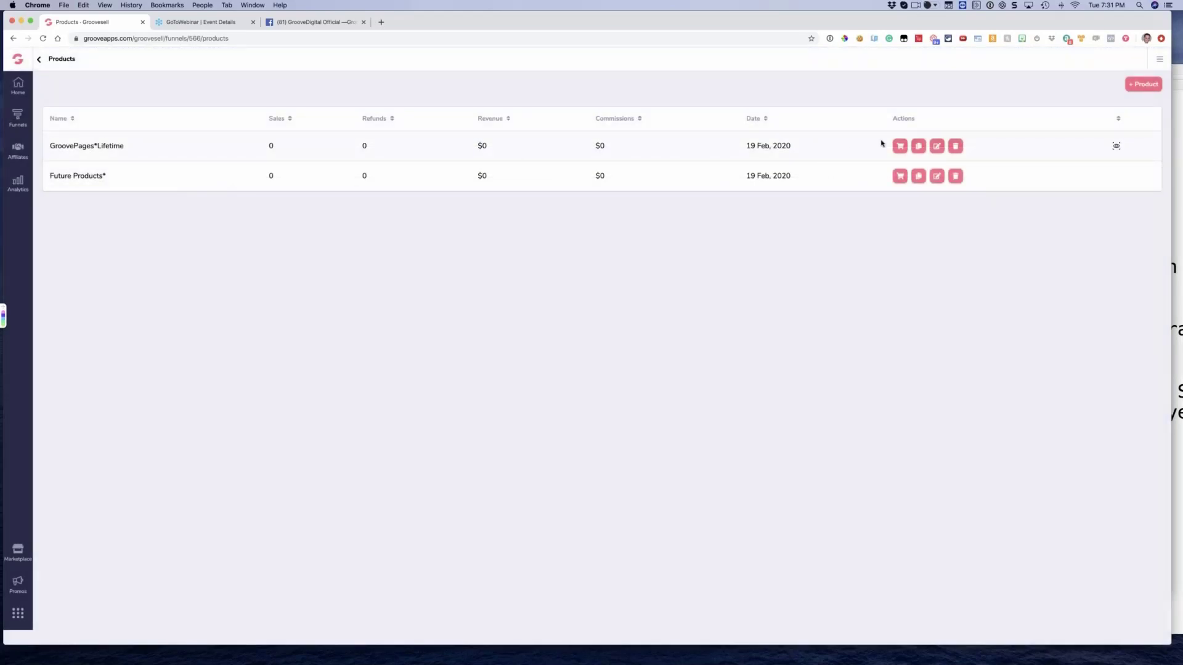
Edit the GroovePages*Lifetime product and add a price point named "$1 Trial" to its pricing
left_click(937, 147)
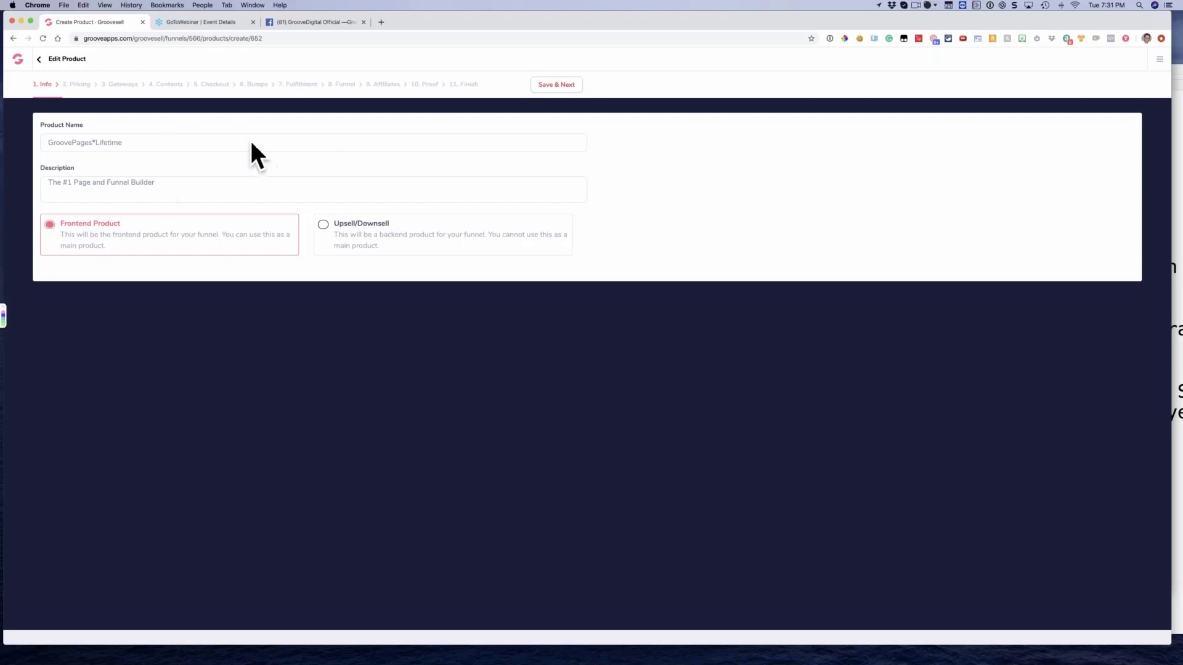
left_click(545, 84)
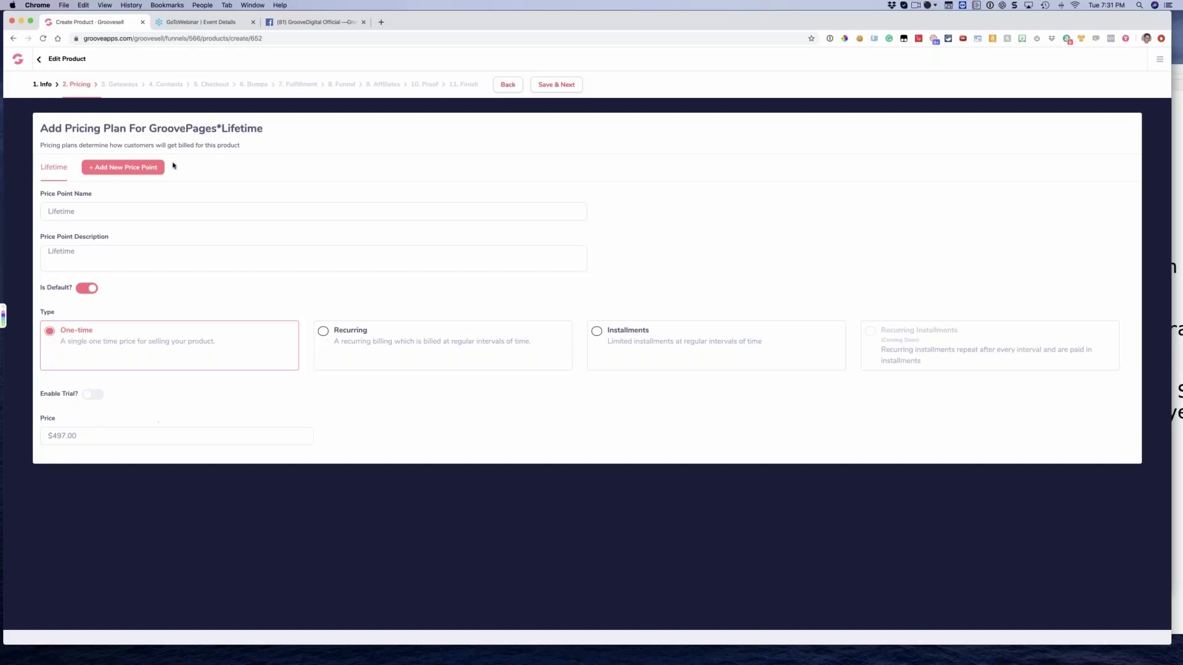
left_click(129, 167)
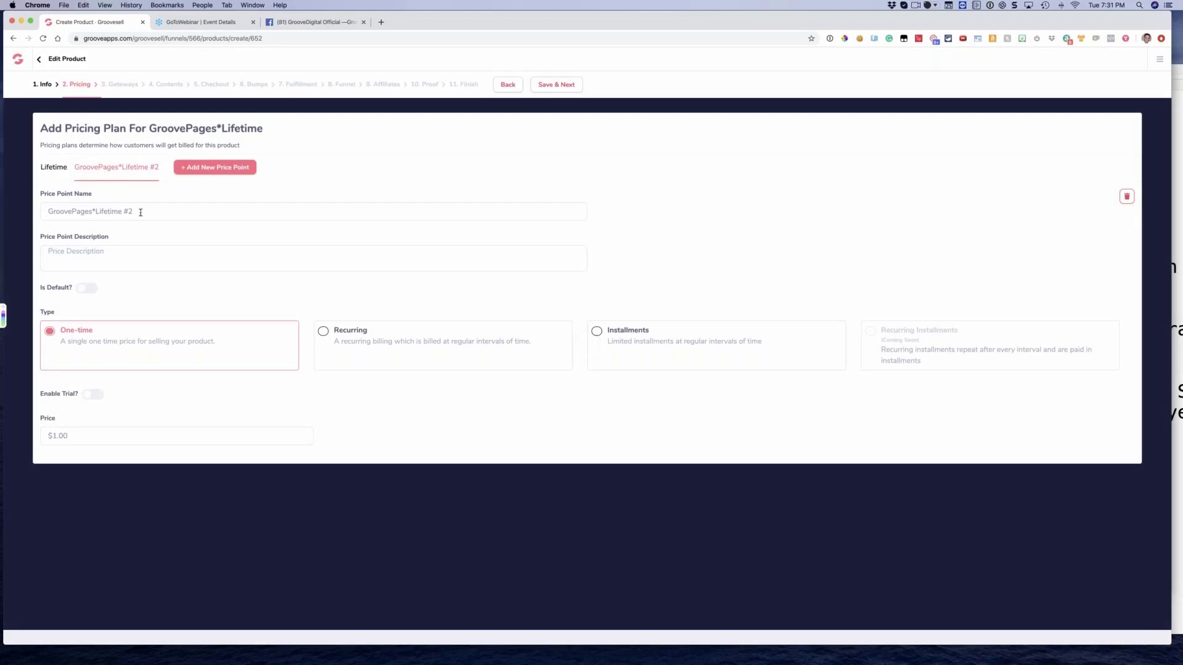
triple_click(141, 212)
type("$1")
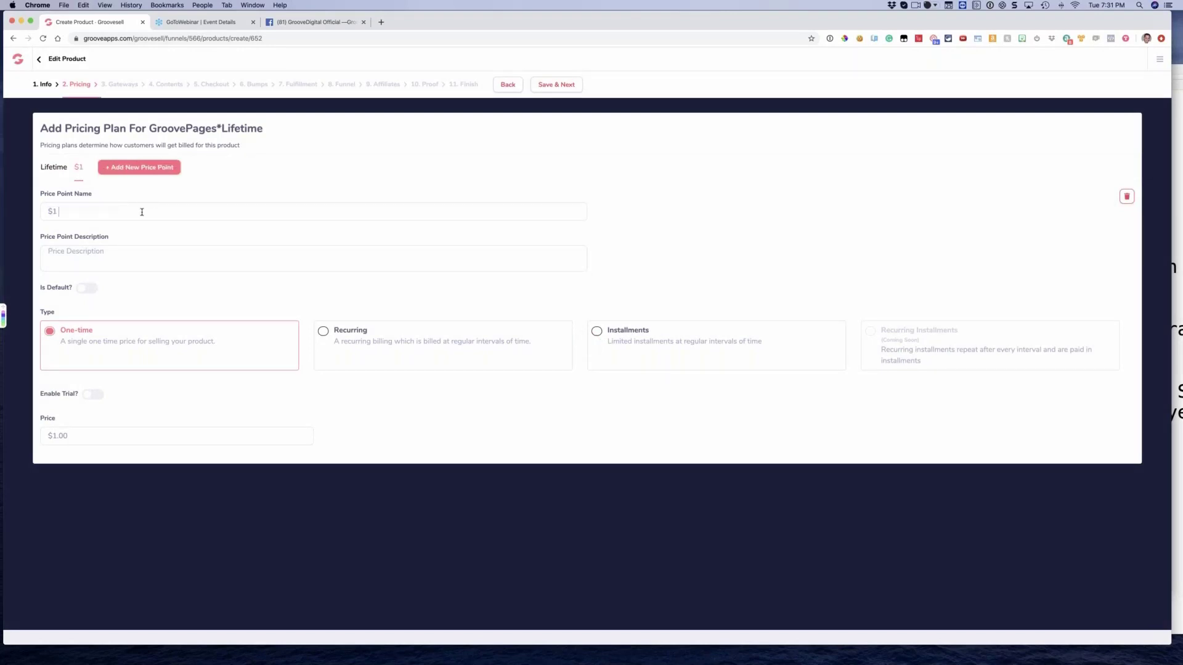
type(" Trial")
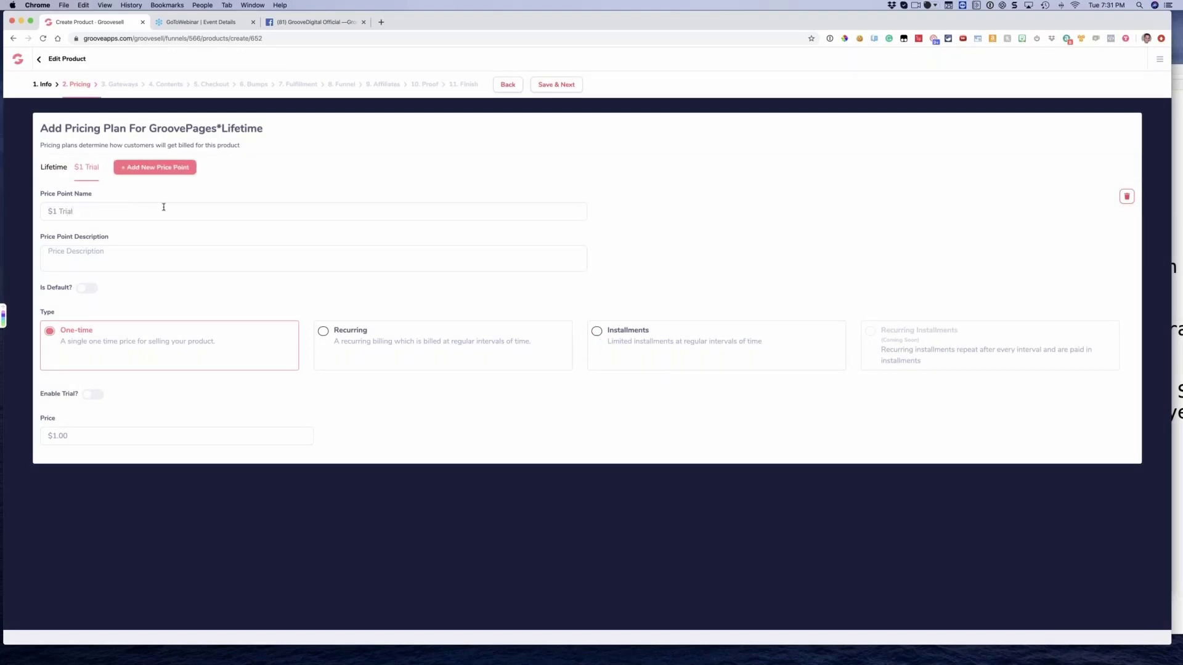
Make the $1 Trial price point recurring and enable a trial with an initial price of $1.00 for 14 days
left_click(324, 332)
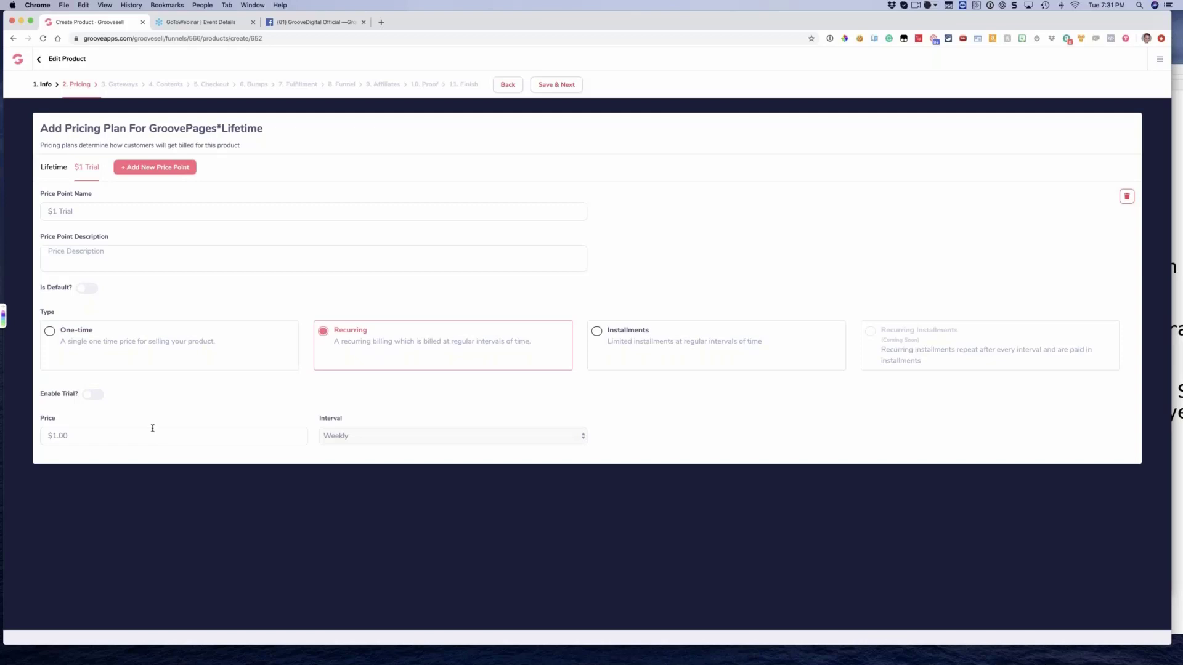
left_click(94, 395)
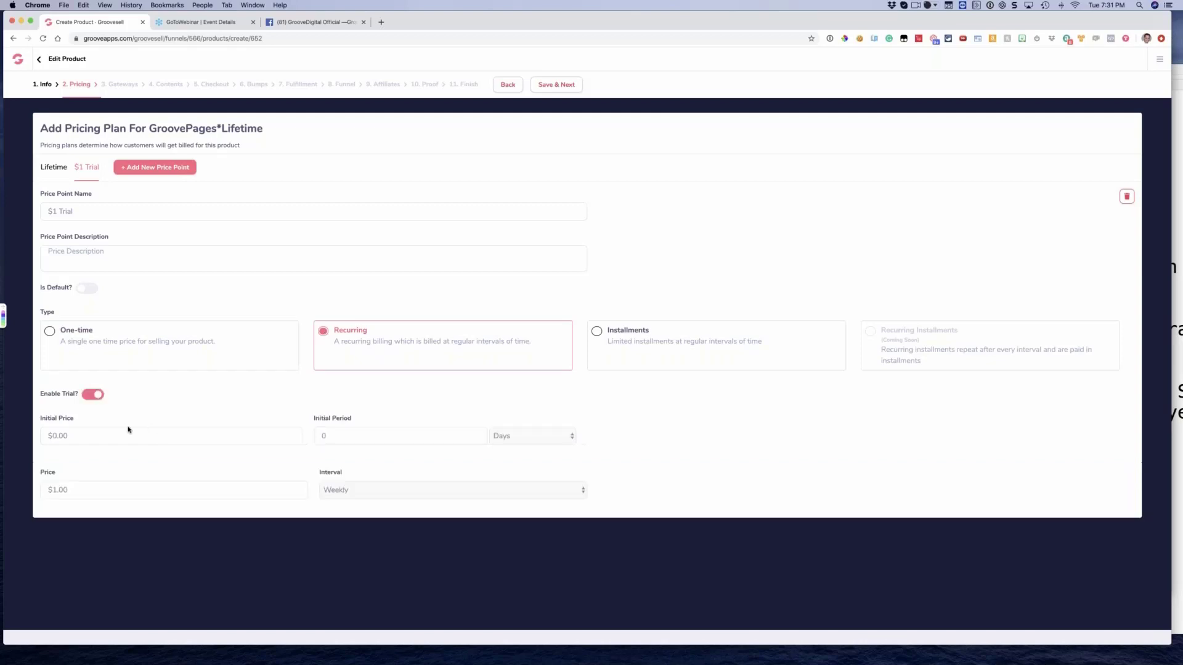
left_click(92, 435)
key("super+a")
type("1")
left_click(378, 434)
type("14")
left_click(502, 440)
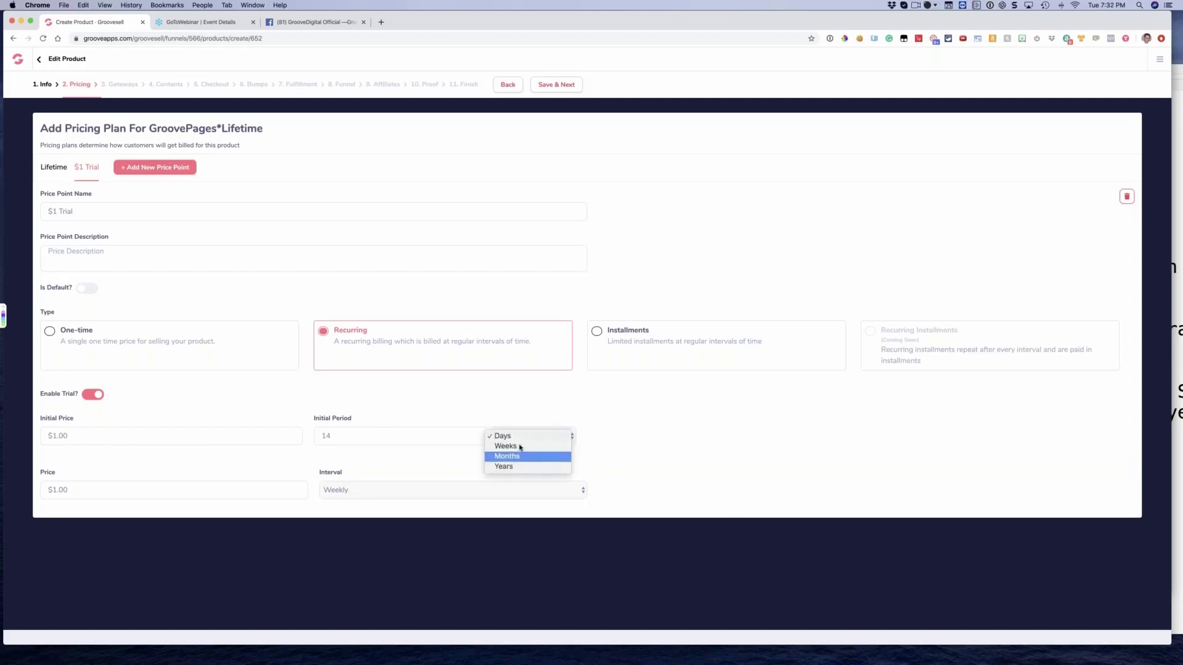
left_click(620, 448)
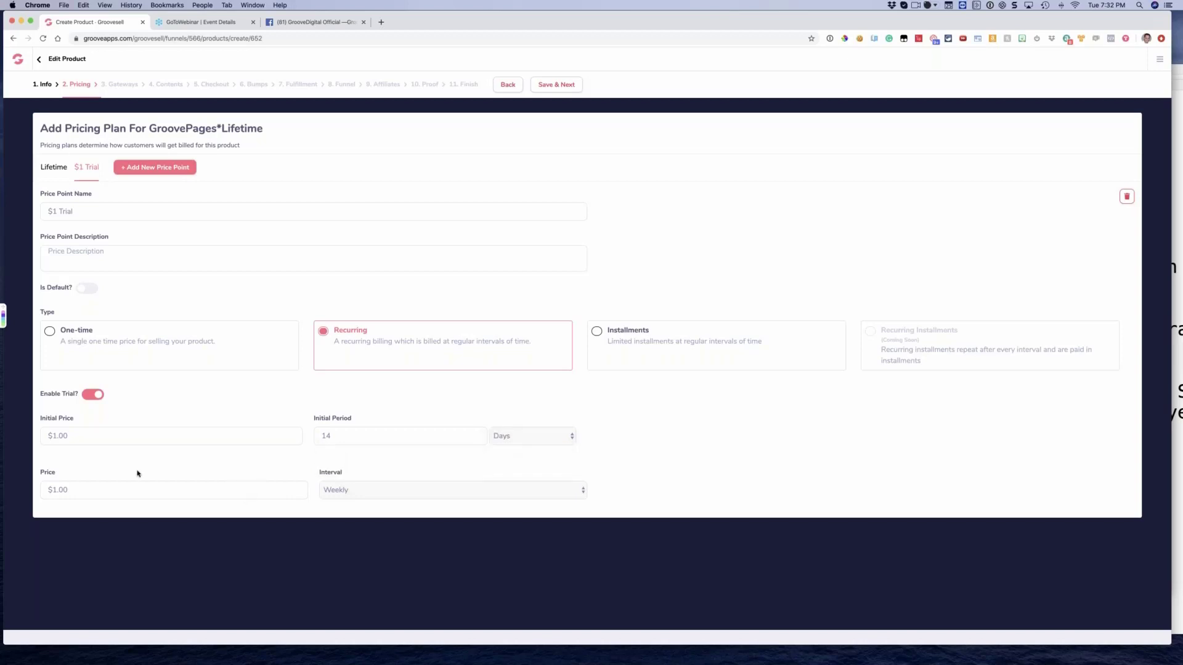
Set the $1 Trial price point's regular price to $99.00 with a monthly billing interval
left_click(98, 489)
type("1")
key("BackSpace")
type("99")
left_click(338, 489)
left_click(355, 493)
left_click(356, 493)
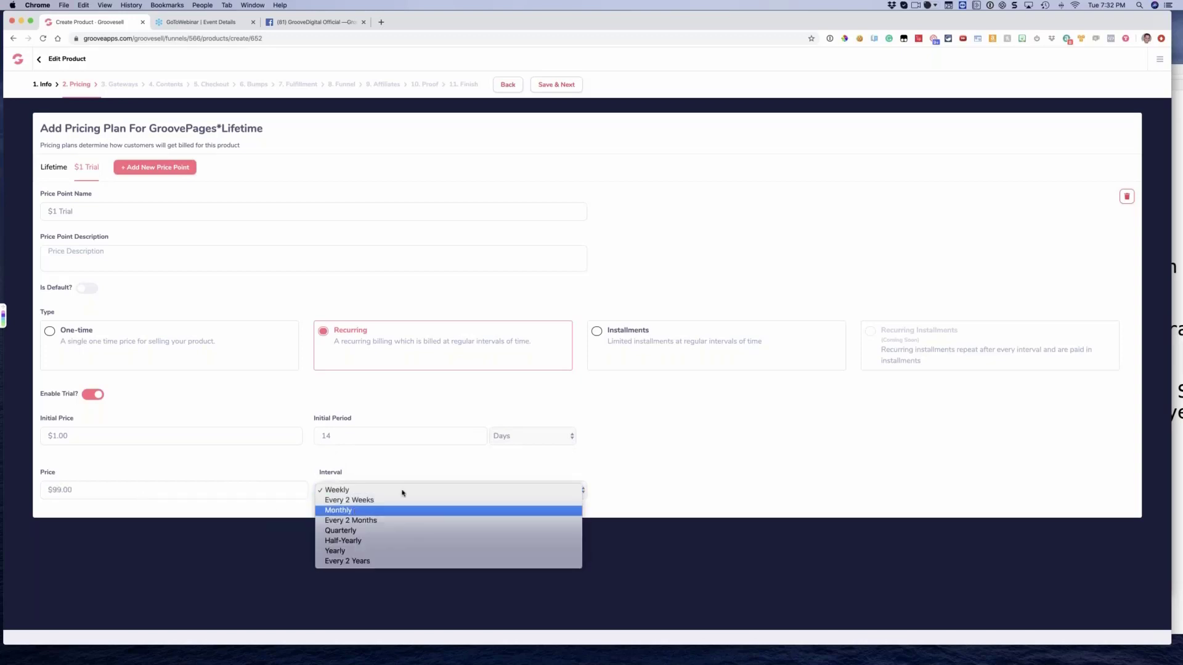
left_click(357, 510)
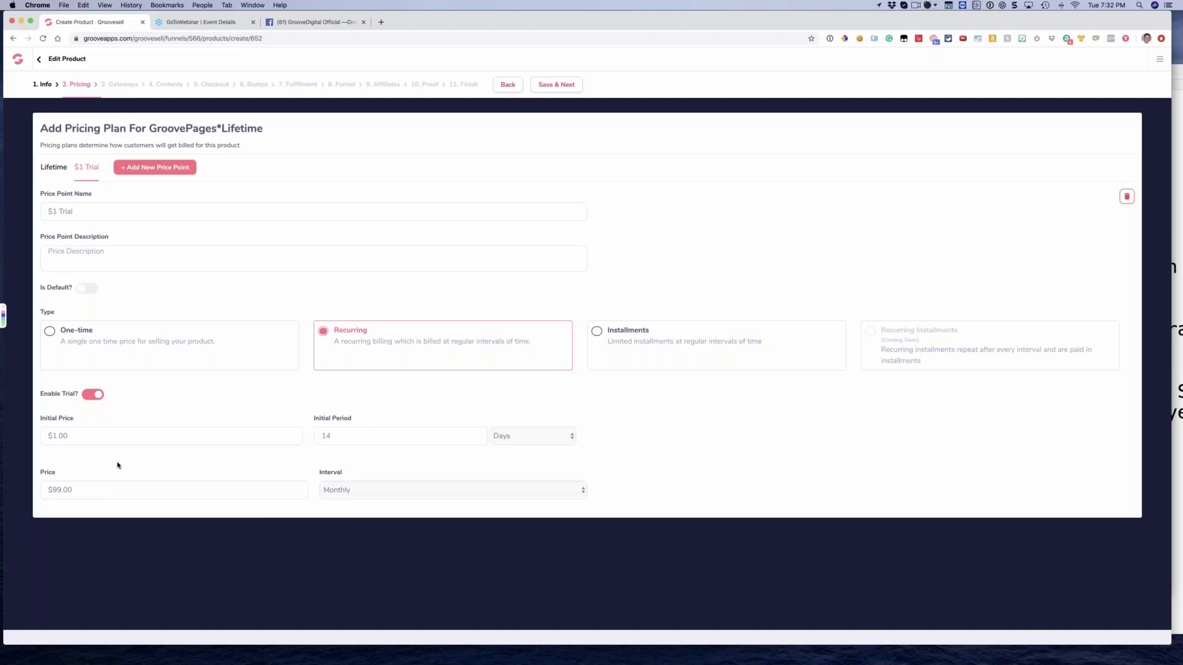
Add a price point named "Monthly Plan" and use the same text as its description
left_click(147, 171)
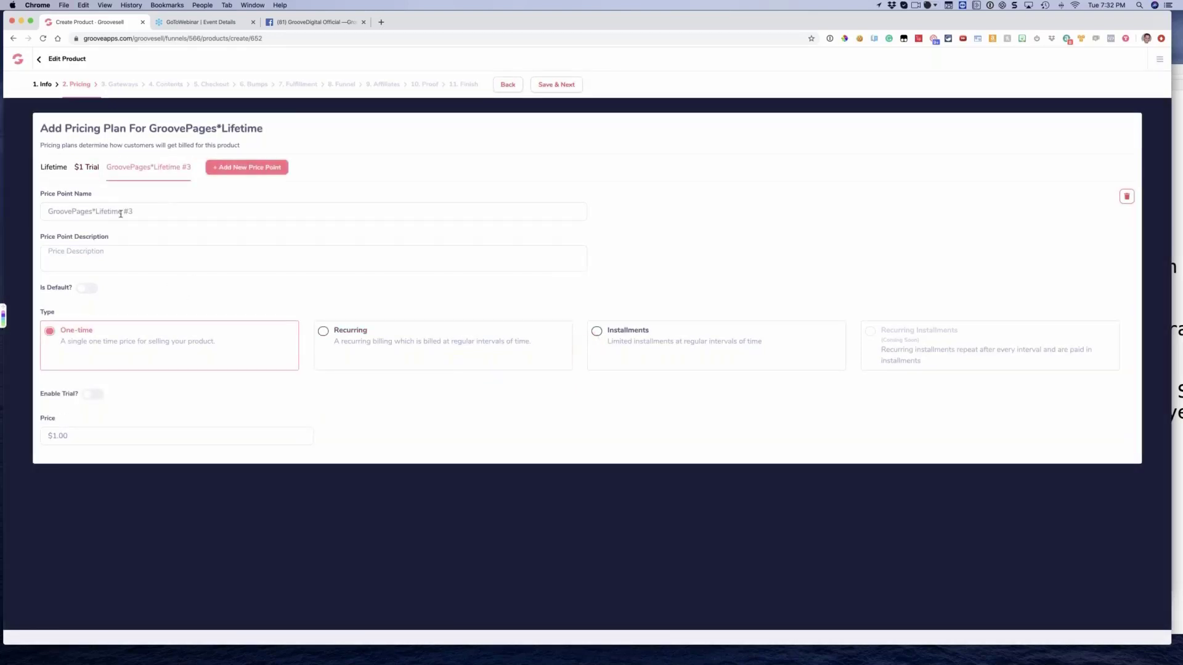
triple_click(120, 214)
type("Month")
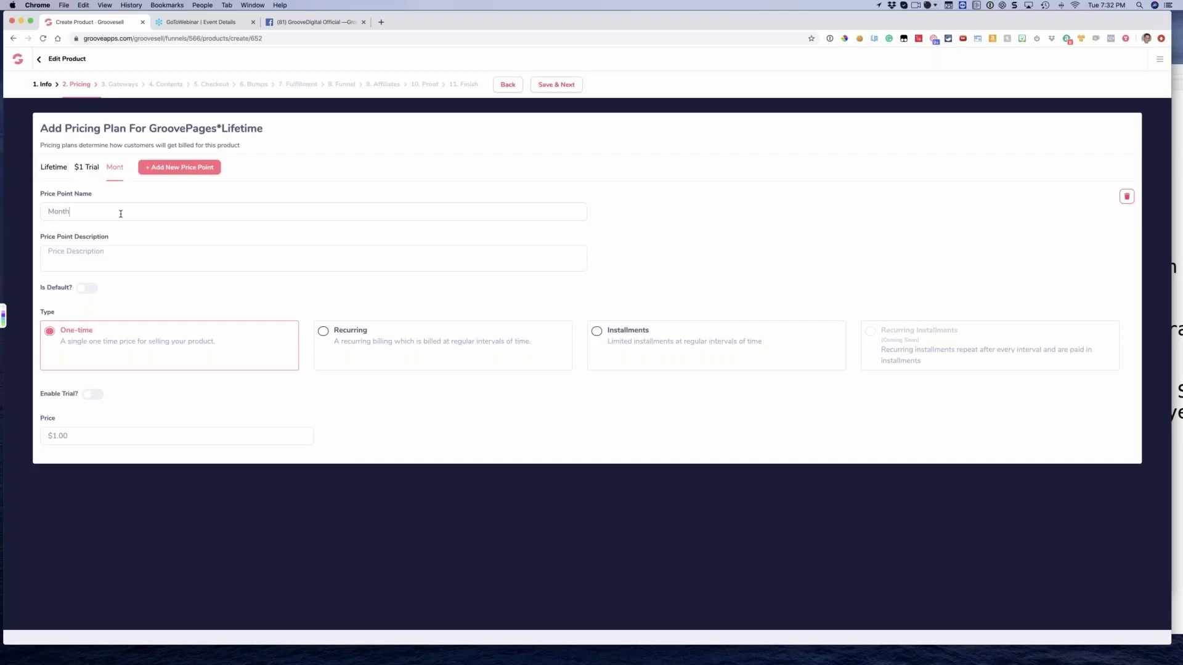
type("ly Pl")
key("BackSpace")
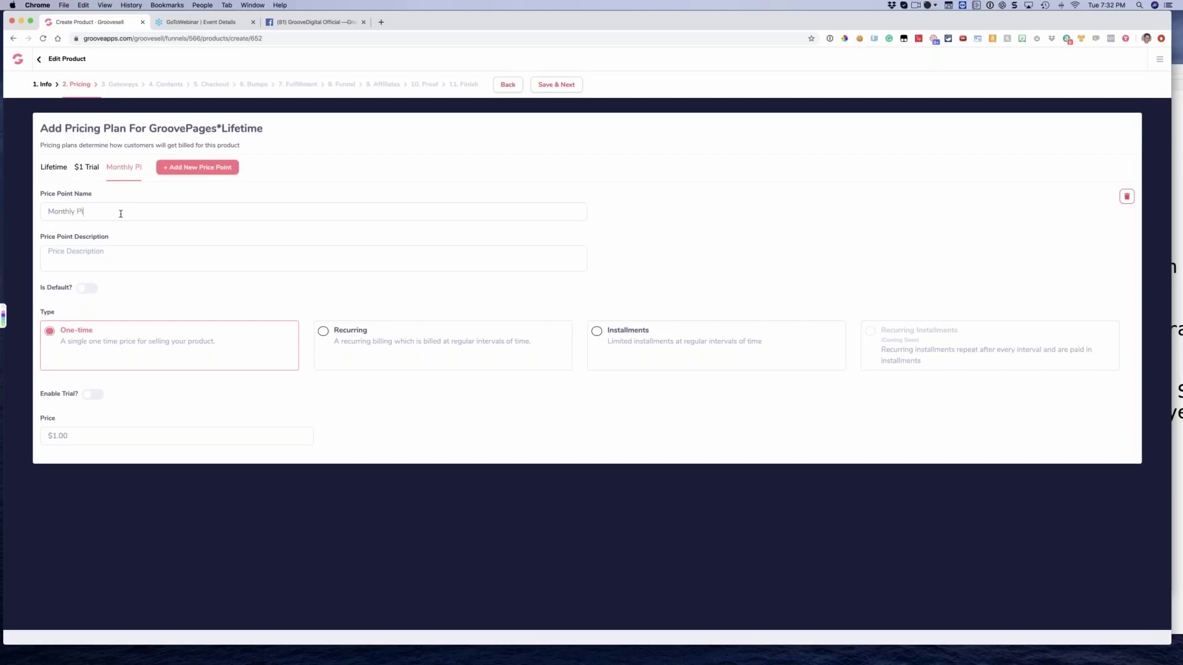
type("an")
key("super+a")
key("super+c")
key("Tab")
key("super+v")
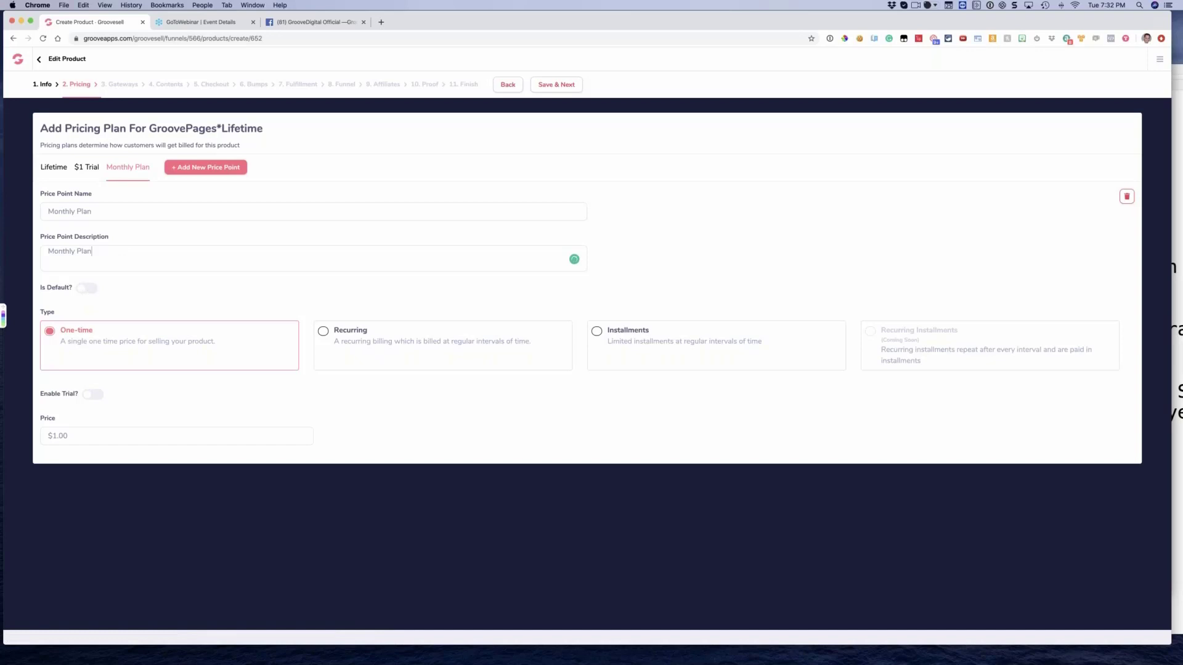
Make the Monthly Plan price point recurring at $99.00 with a monthly interval
left_click(327, 334)
left_click(129, 434)
type("99")
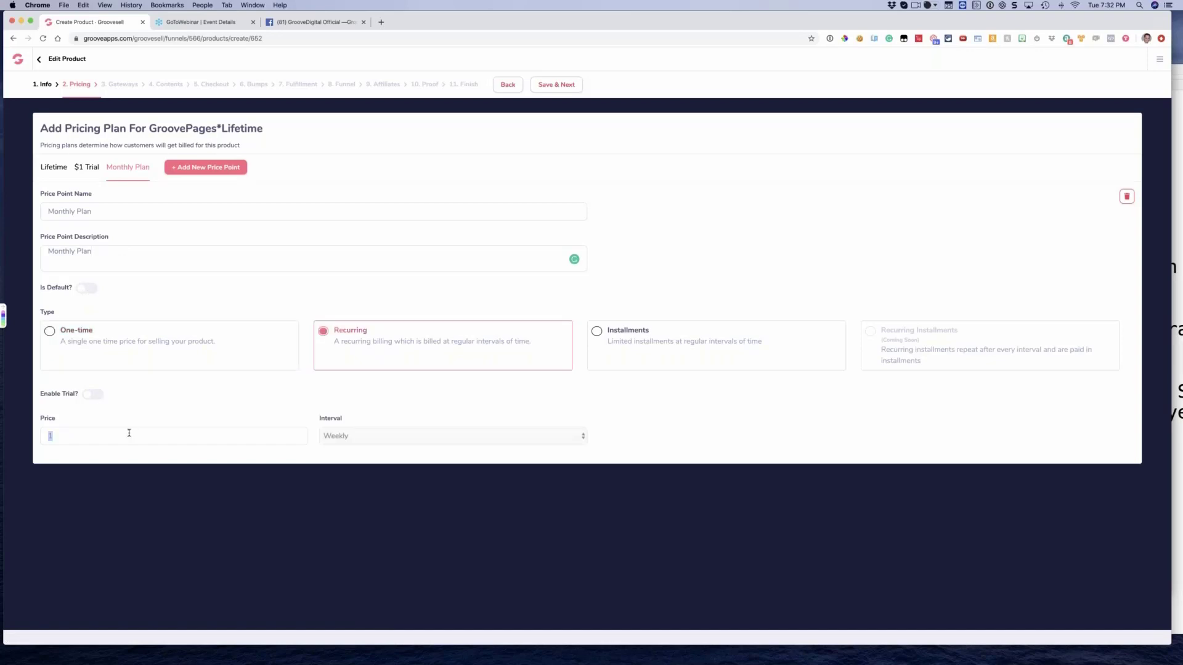
left_click(370, 438)
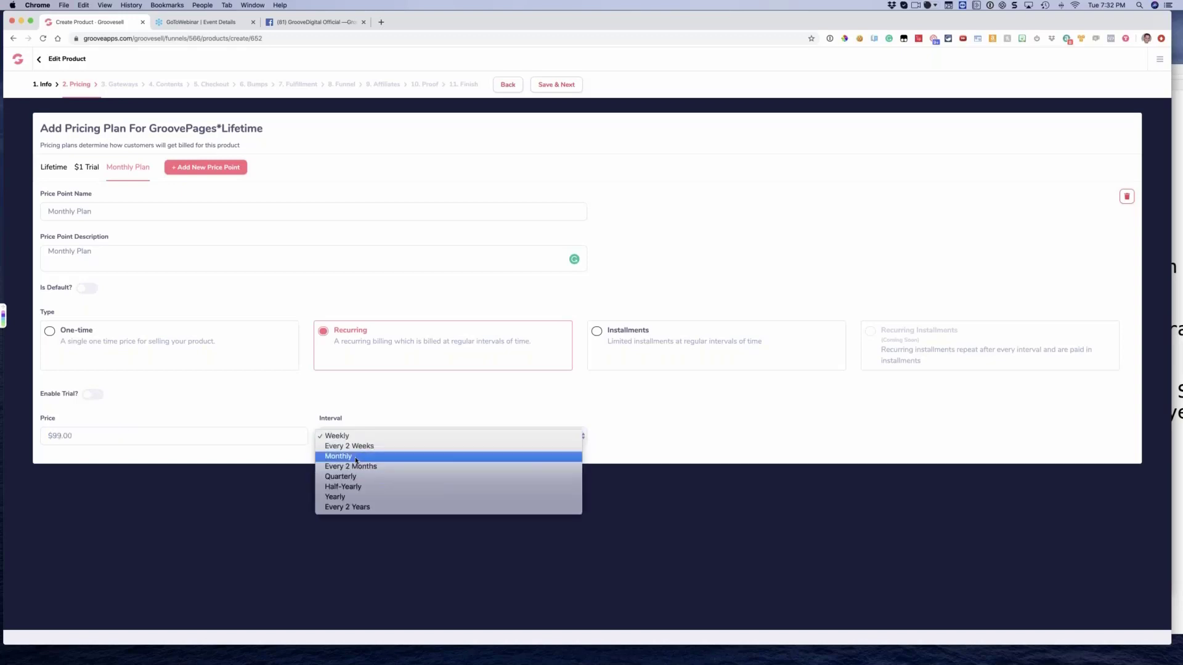
left_click(348, 456)
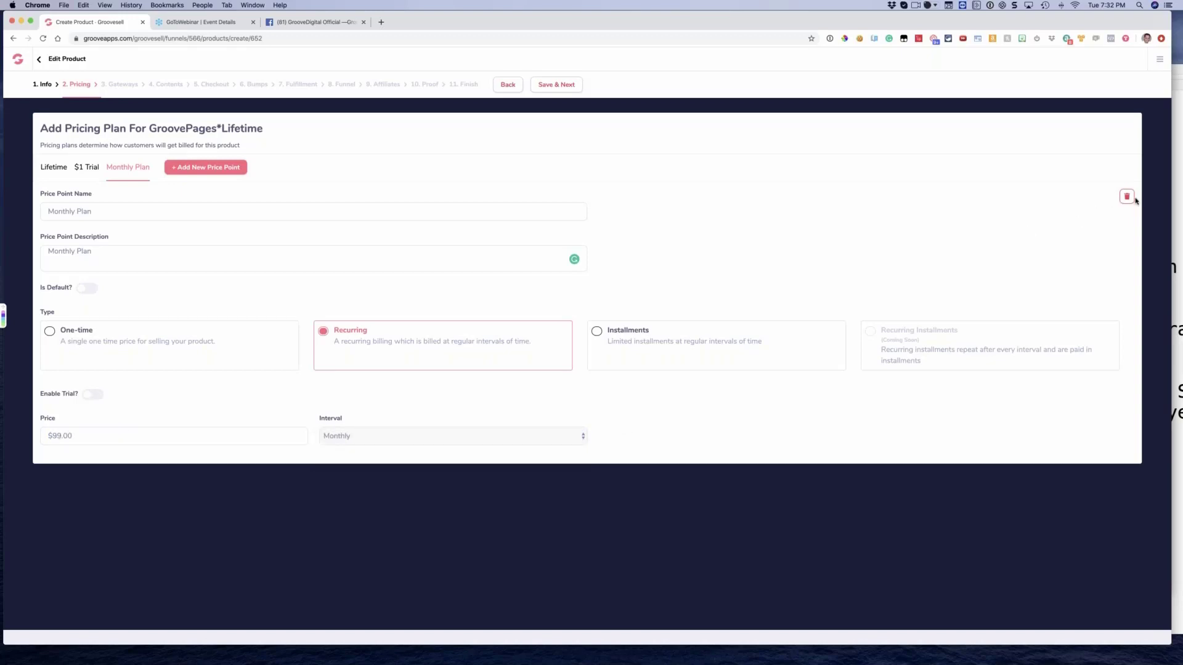
Add a price point named "Annual" with "Annual" as its description
left_click(198, 172)
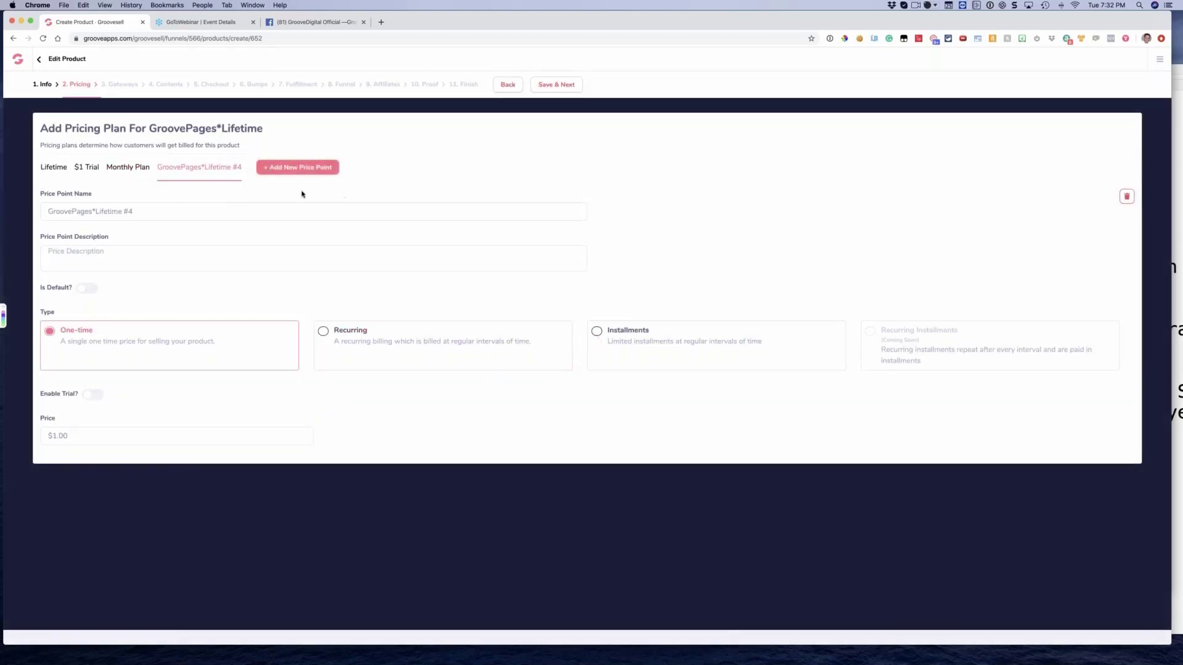
triple_click(140, 213)
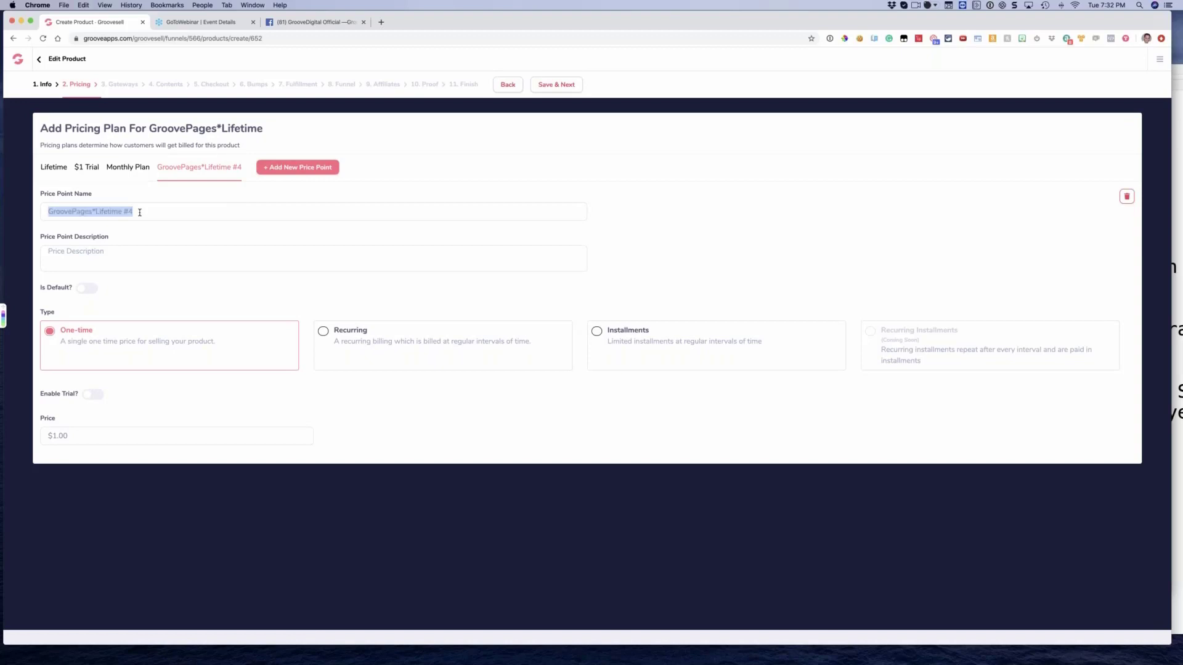
type("Annual")
triple_click(140, 212)
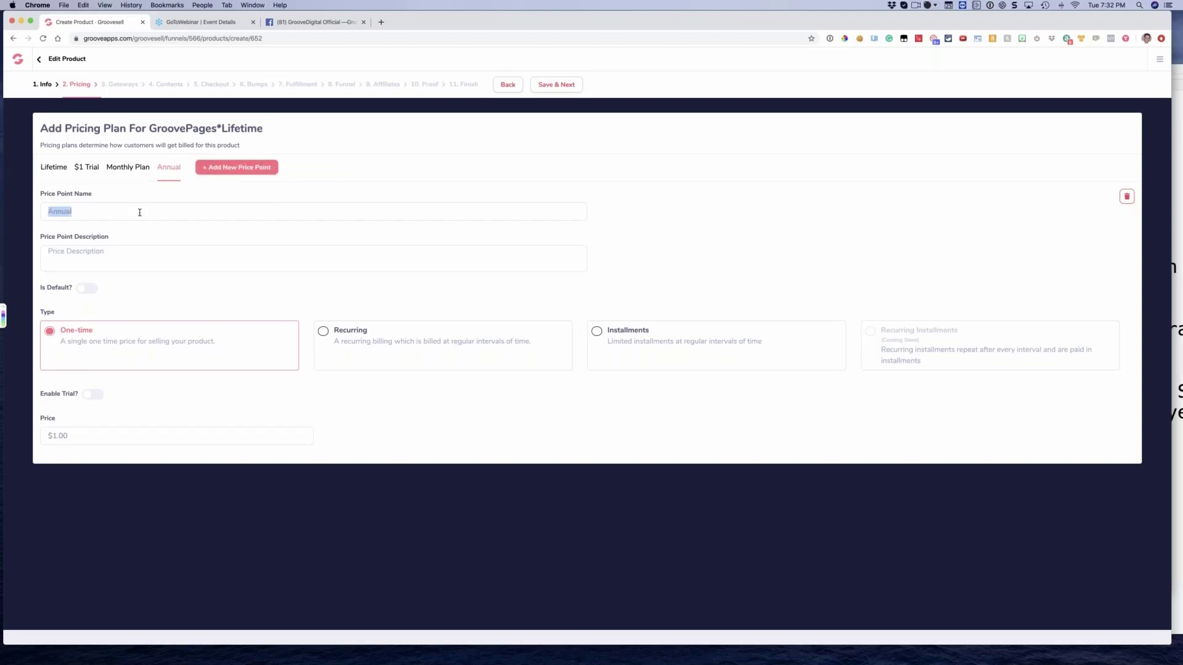
key("Right")
key("super+v")
Make the Annual price point recurring at $497.00 with a yearly interval
left_click(321, 333)
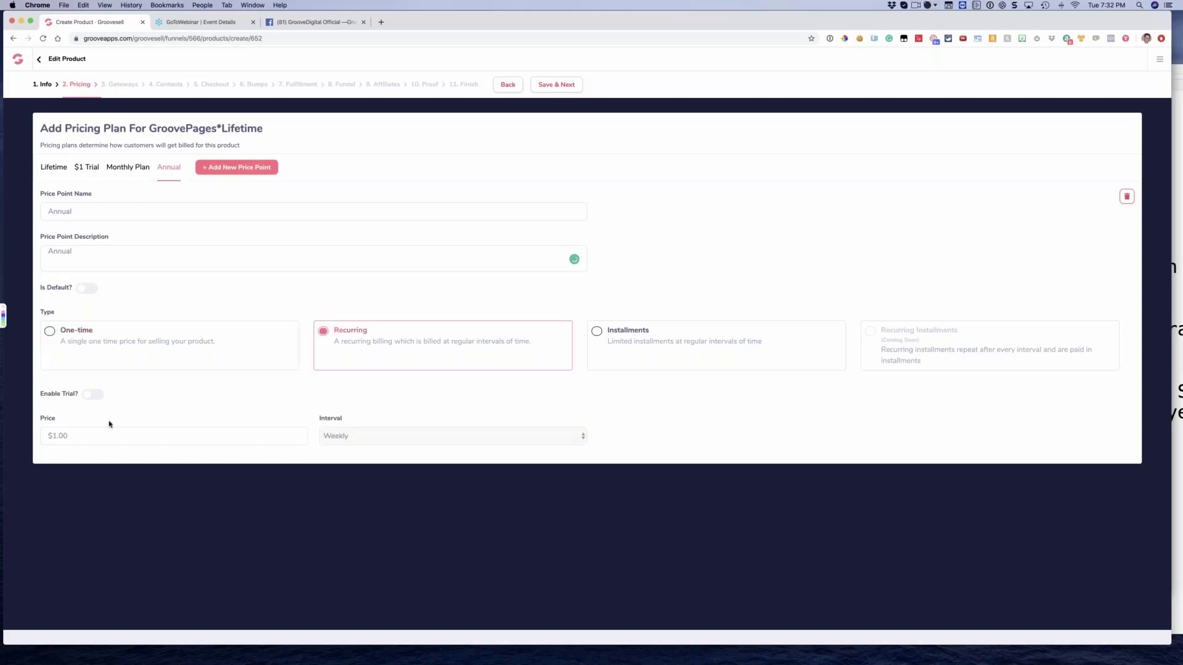
left_click(101, 432)
type("497")
left_click(364, 436)
left_click(357, 499)
Try a 30-day trial at $1.00 on the Annual price point and switch the trial off again
left_click(95, 395)
left_click(82, 439)
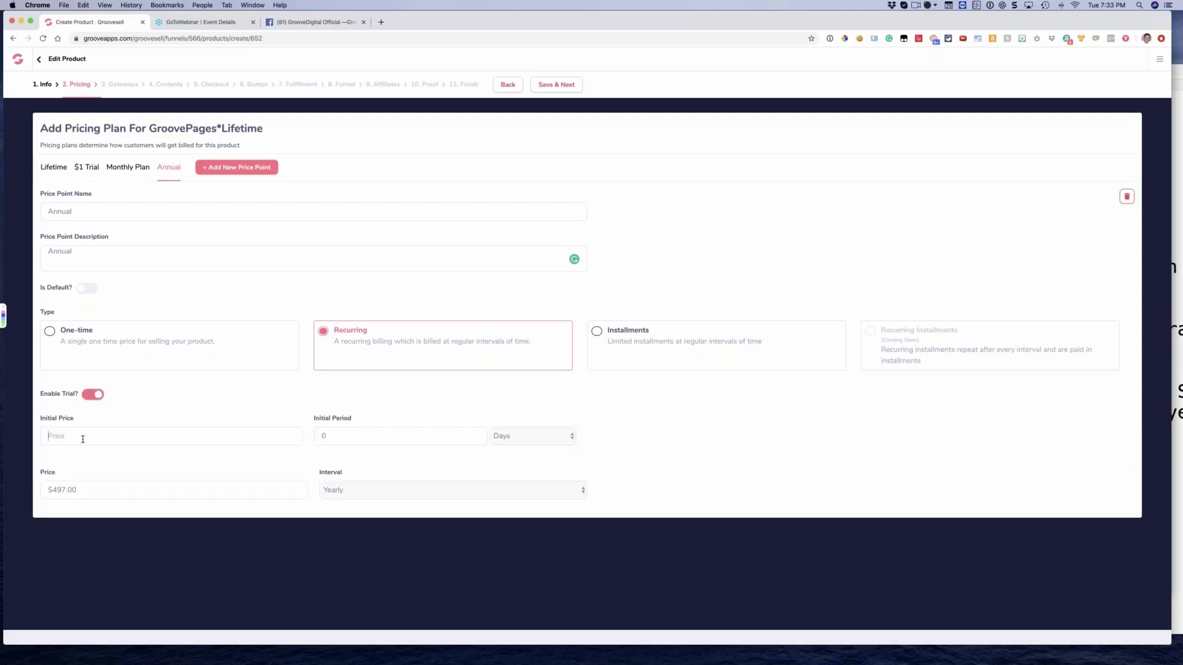
type("1")
left_click(347, 438)
key("BackSpace")
type("30")
left_click(517, 438)
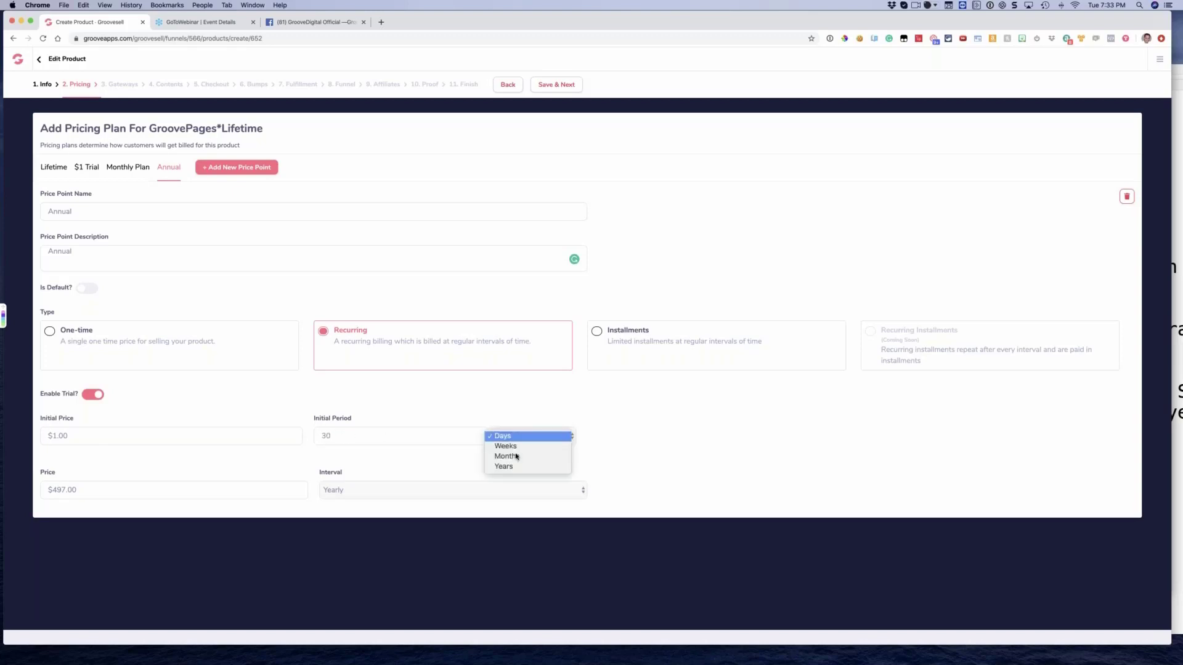
left_click(641, 447)
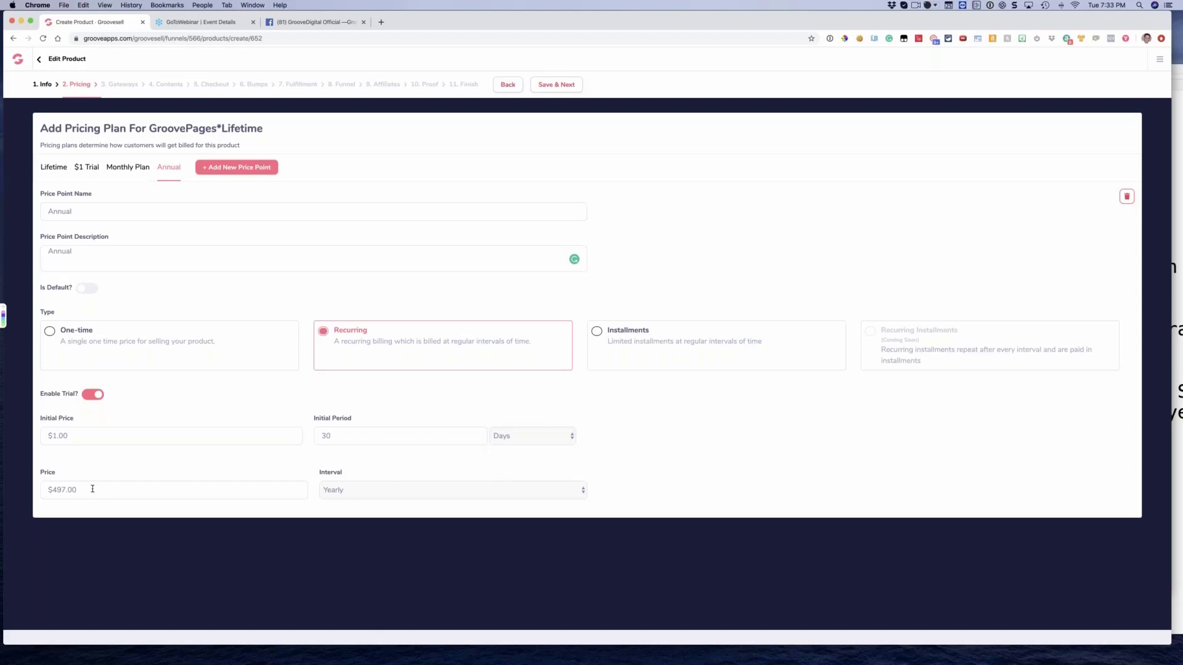
left_click(86, 396)
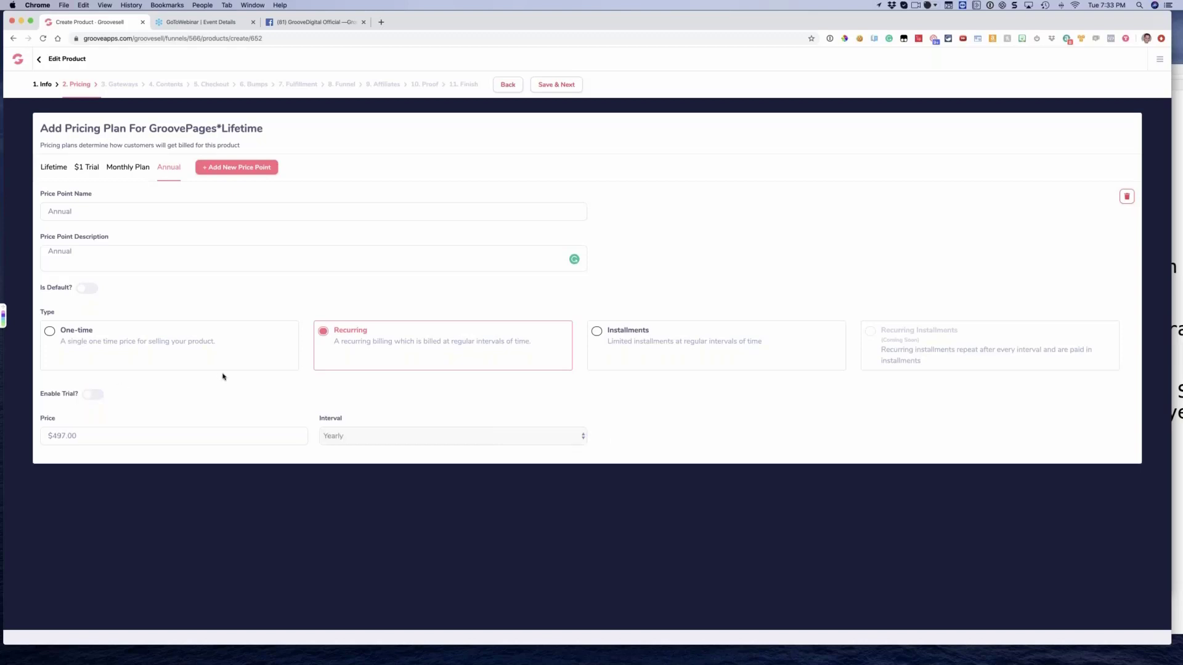
Add a price point named "Lifetime Flex EX Plan" with the same text as its description
left_click(242, 174)
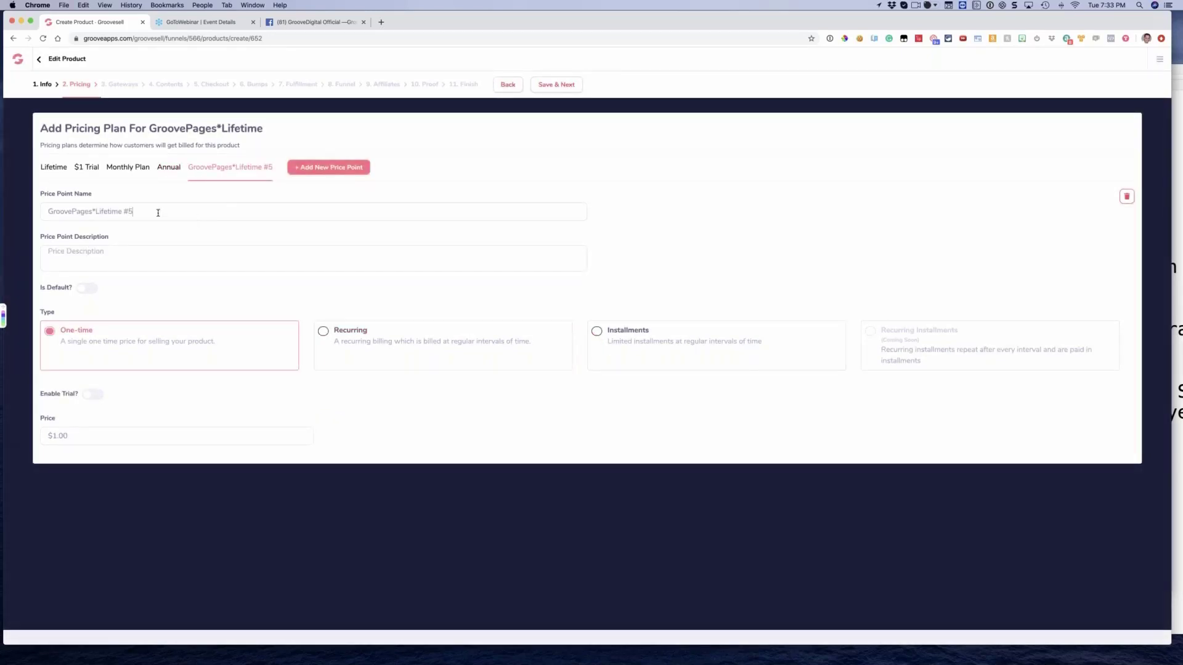
triple_click(158, 213)
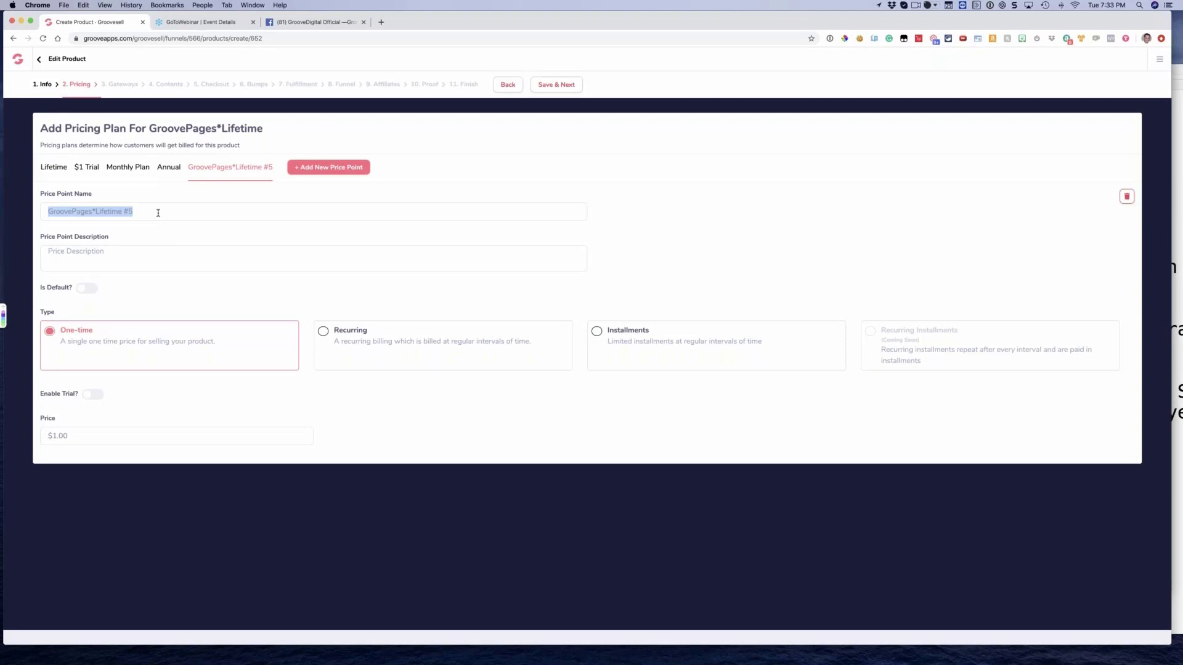
type("Life")
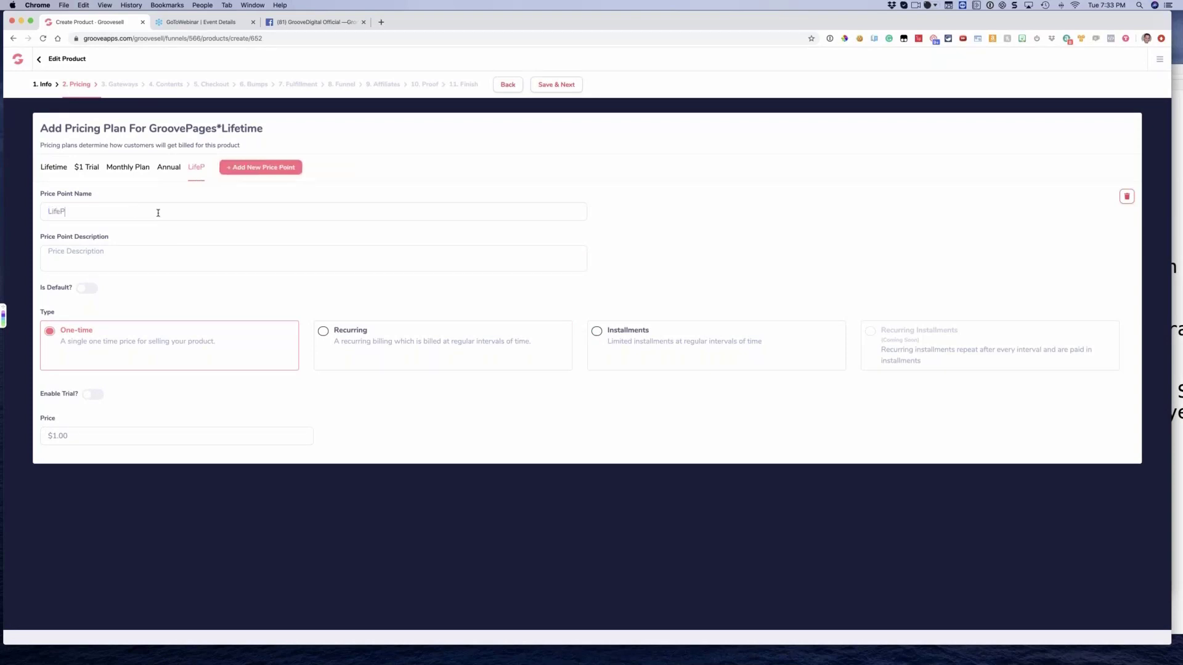
type("time Flex")
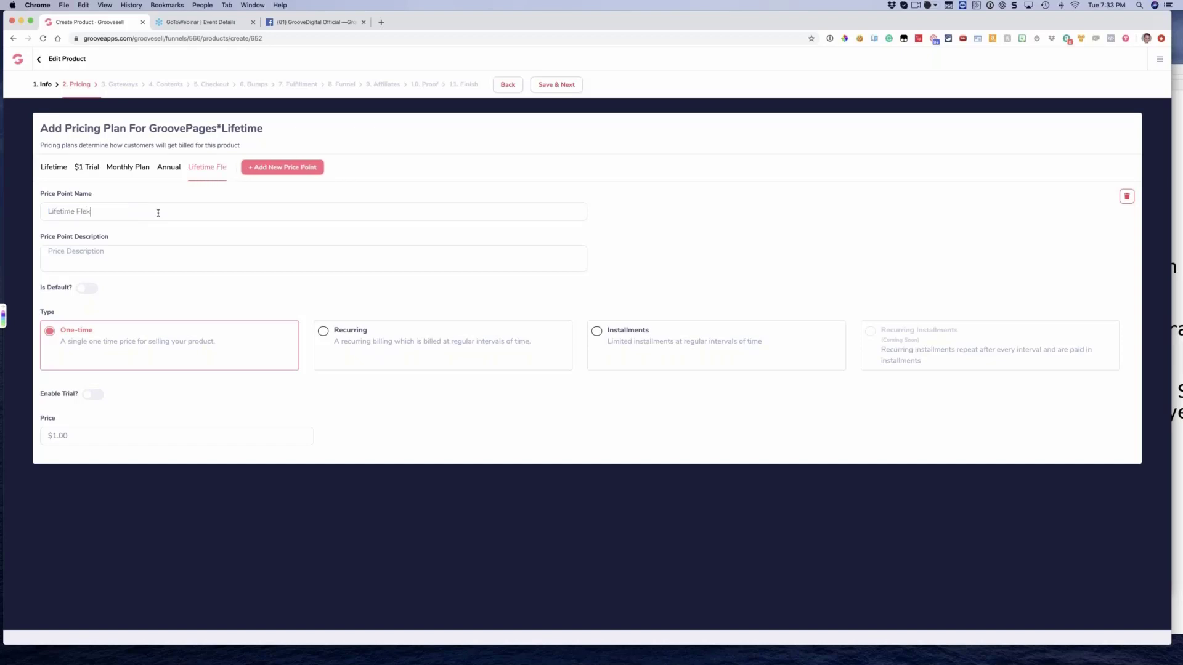
type(" EX Plan")
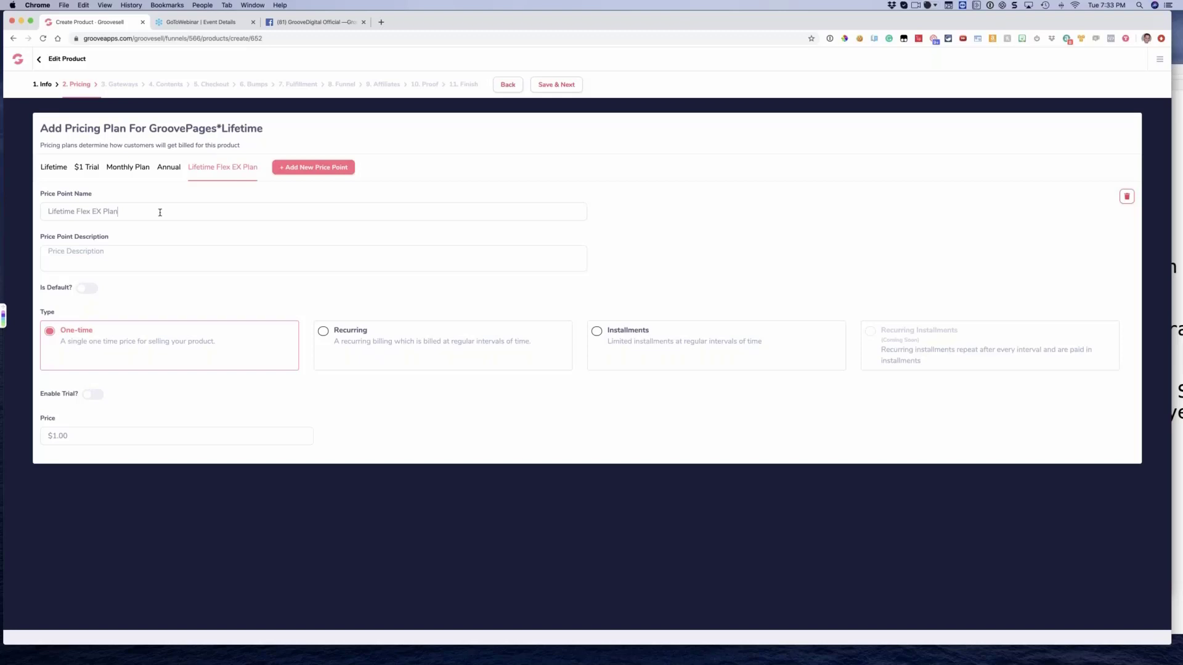
key("super+a")
key("super+c")
left_click(109, 261)
key("super+v")
Make the Lifetime Flex EX Plan an installment plan of 3 monthly payments at $197.00
left_click(597, 332)
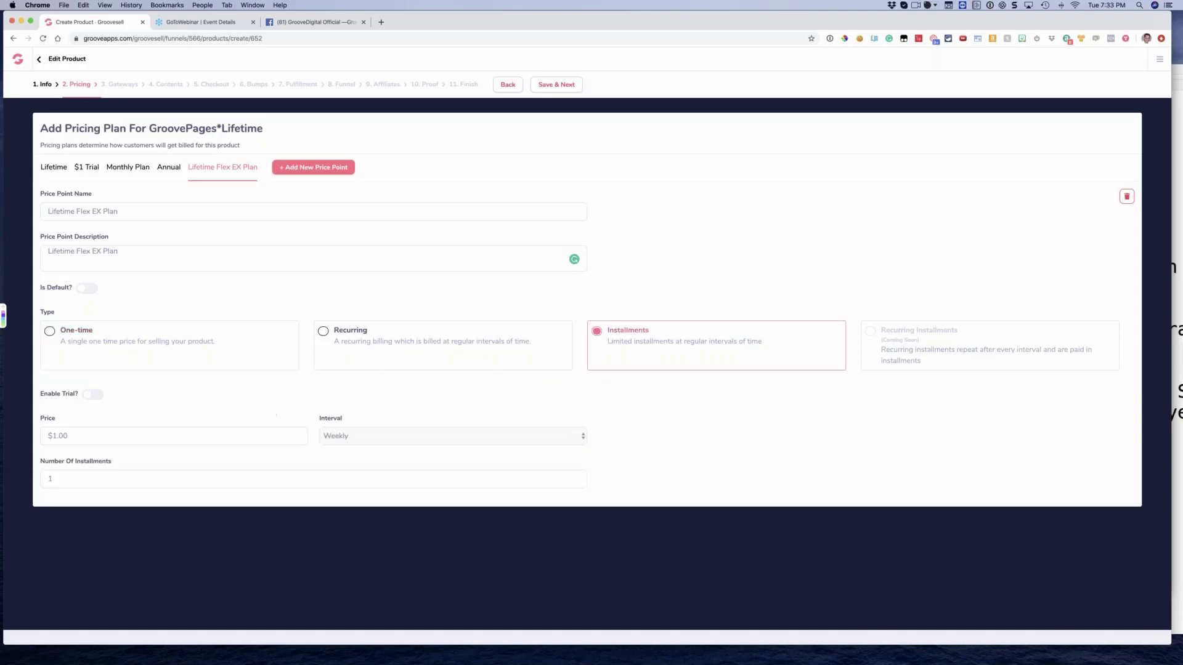
left_click(87, 436)
key("BackSpace")
type("197")
left_click(348, 439)
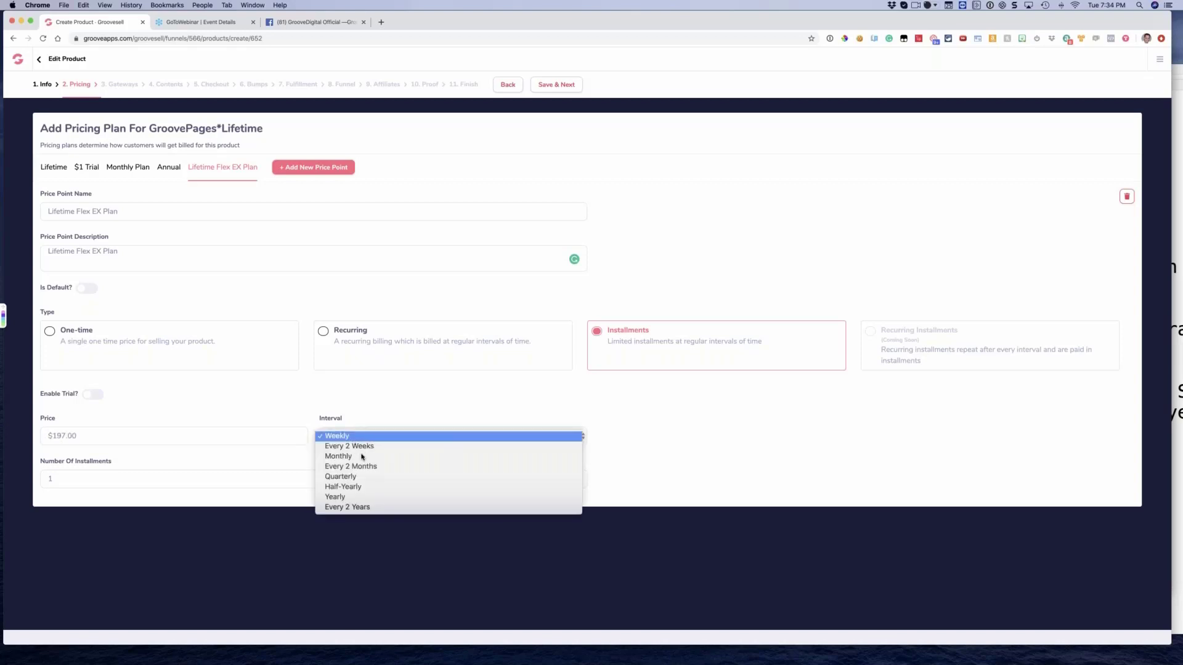
left_click(338, 456)
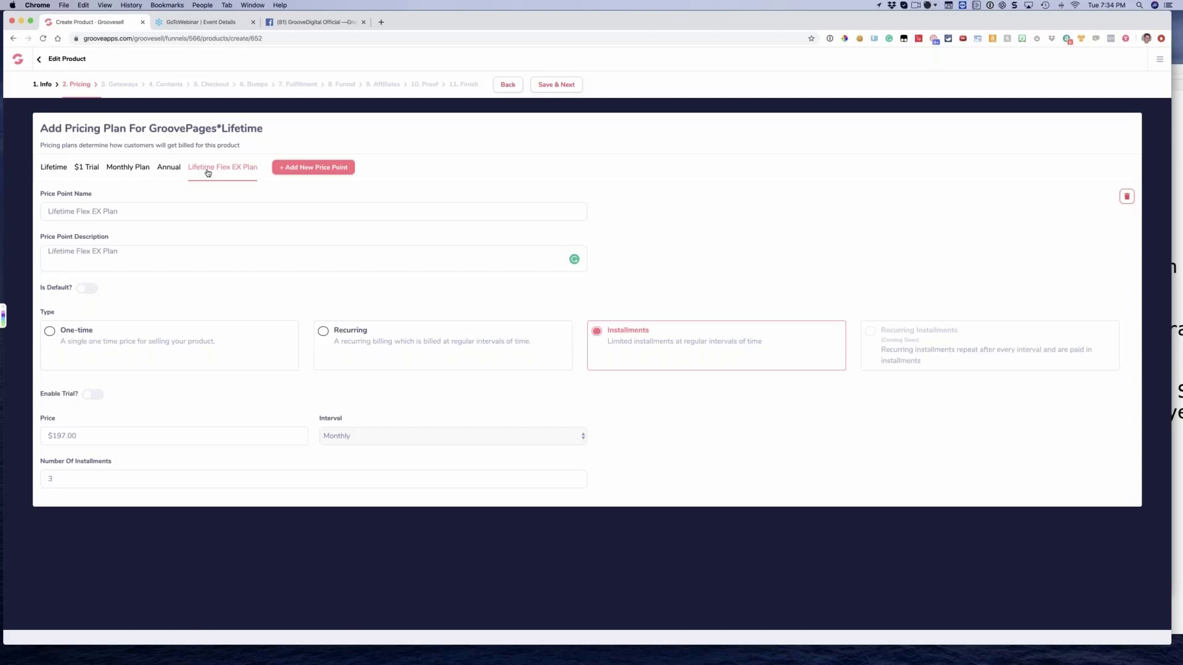
Add a price point named "Lifetime Black Friday" with the same text as its description
left_click(310, 169)
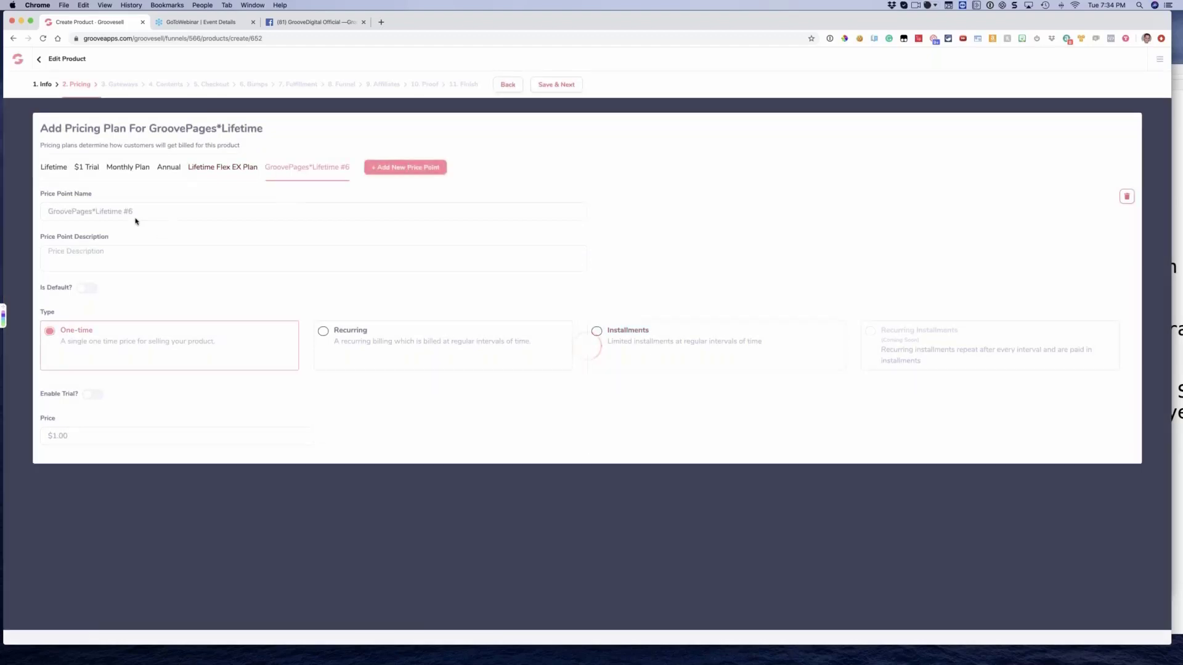
triple_click(156, 210)
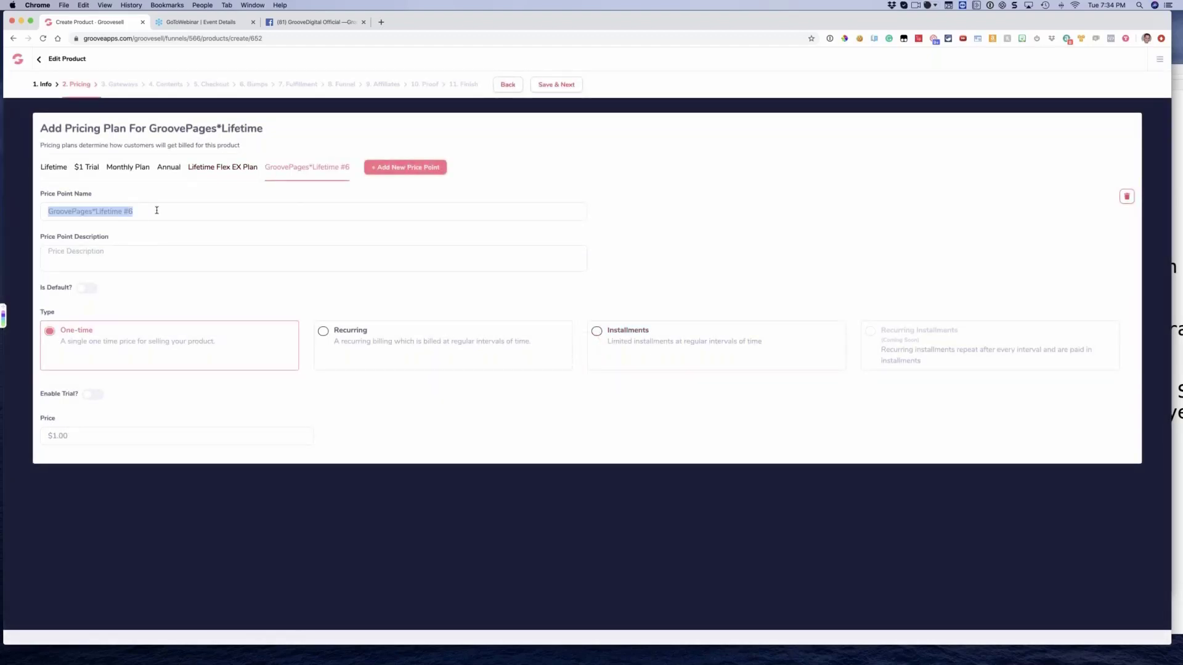
type("Lifetime")
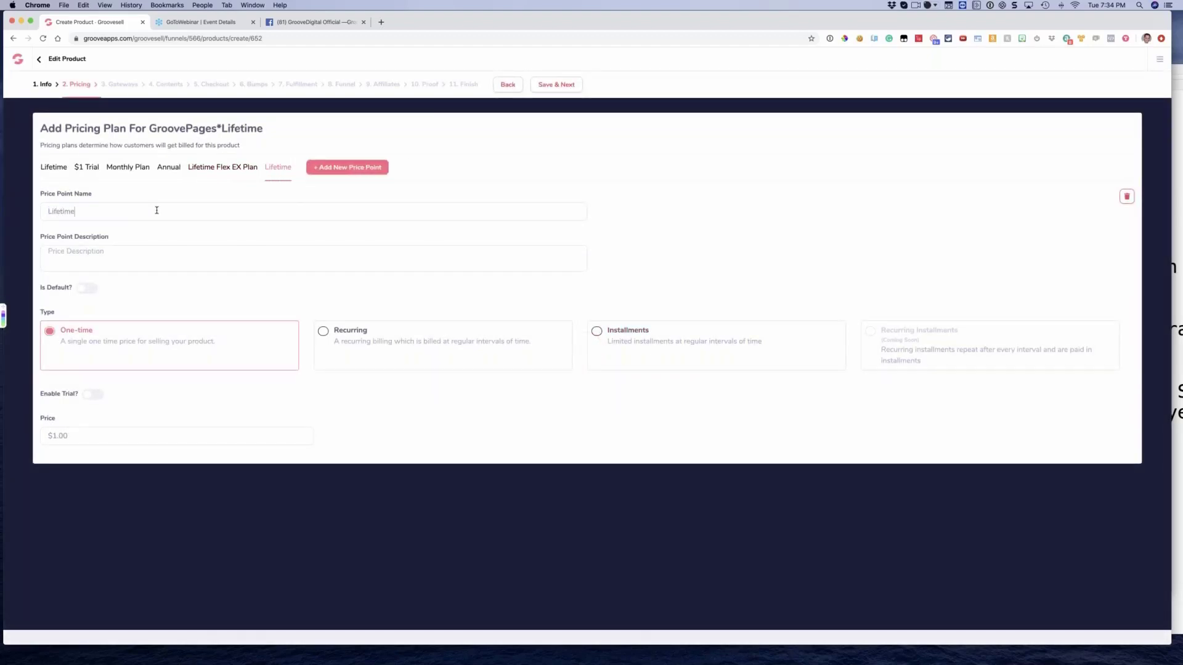
type(" Black Friday")
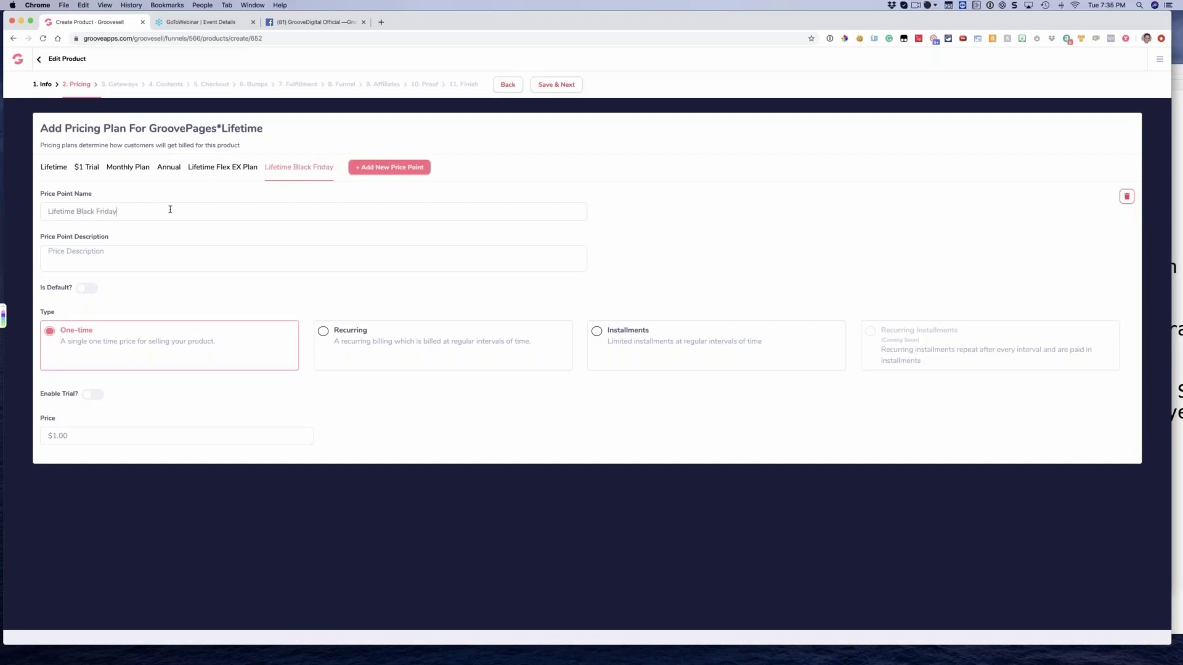
left_click(147, 259)
left_click(118, 210)
key("super+a")
key("super+x")
left_click(118, 264)
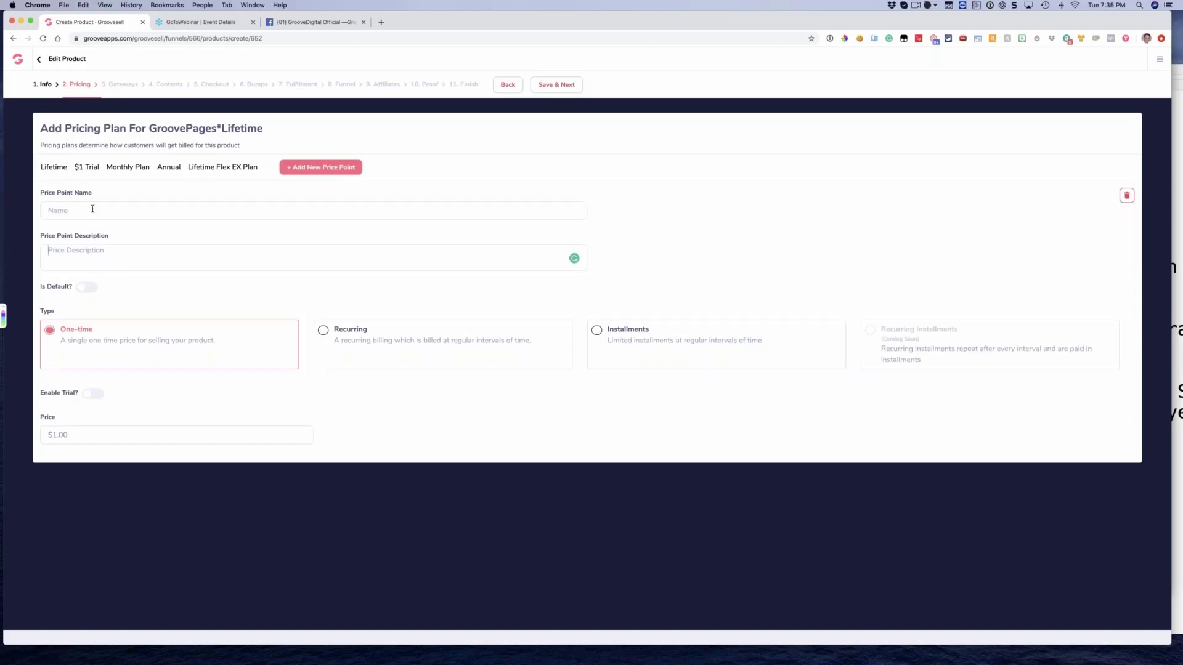
left_click(93, 209)
key("super+v")
left_click(130, 260)
key("super+v")
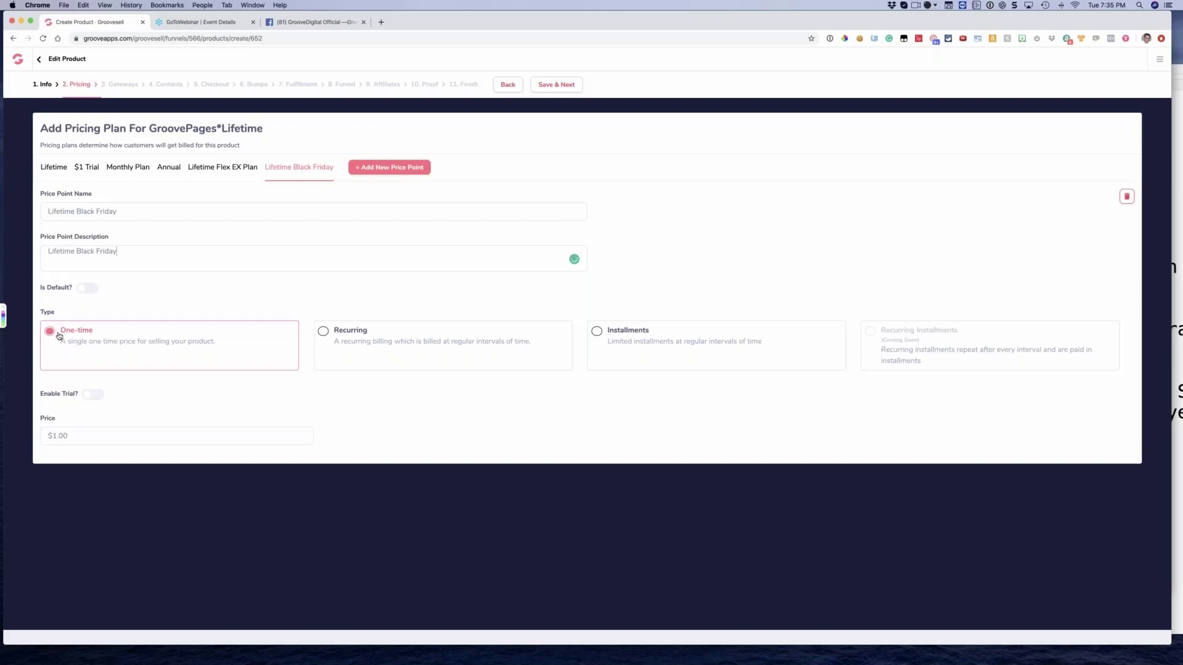
Set the one-time price of the Lifetime Black Friday price point to $297.00
left_click(96, 436)
type("1")
type("297")
Add a price point named with the partner's full name followed by "Special", and use the same text as its description
left_click(376, 172)
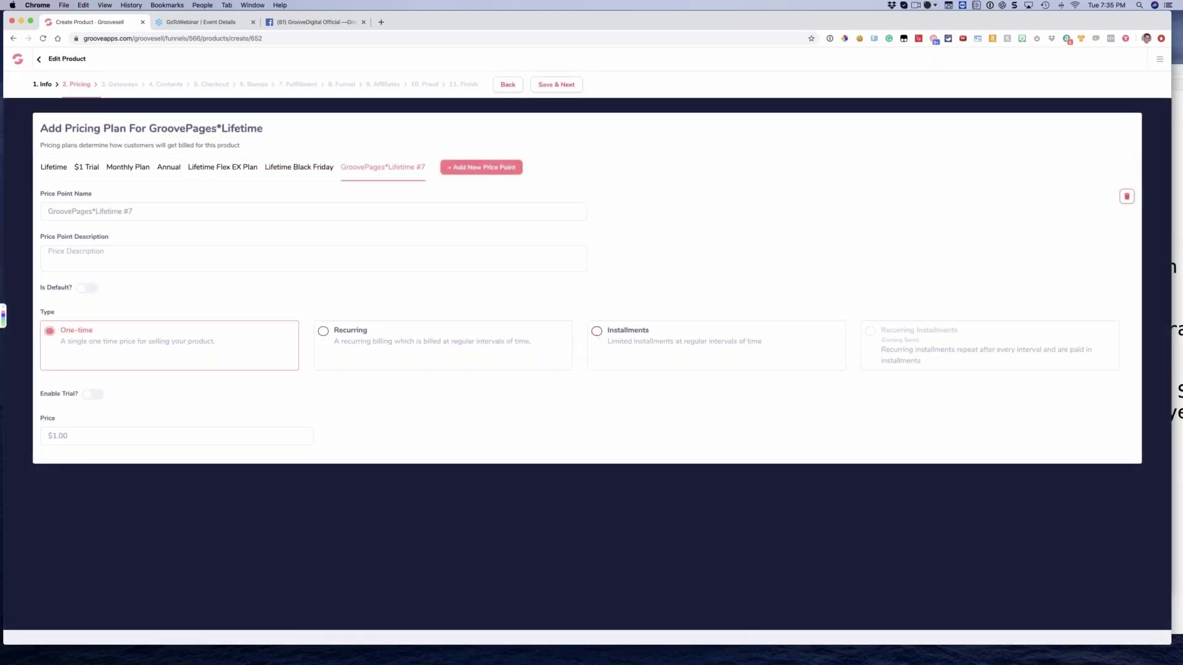
left_click(169, 217)
key("super+a")
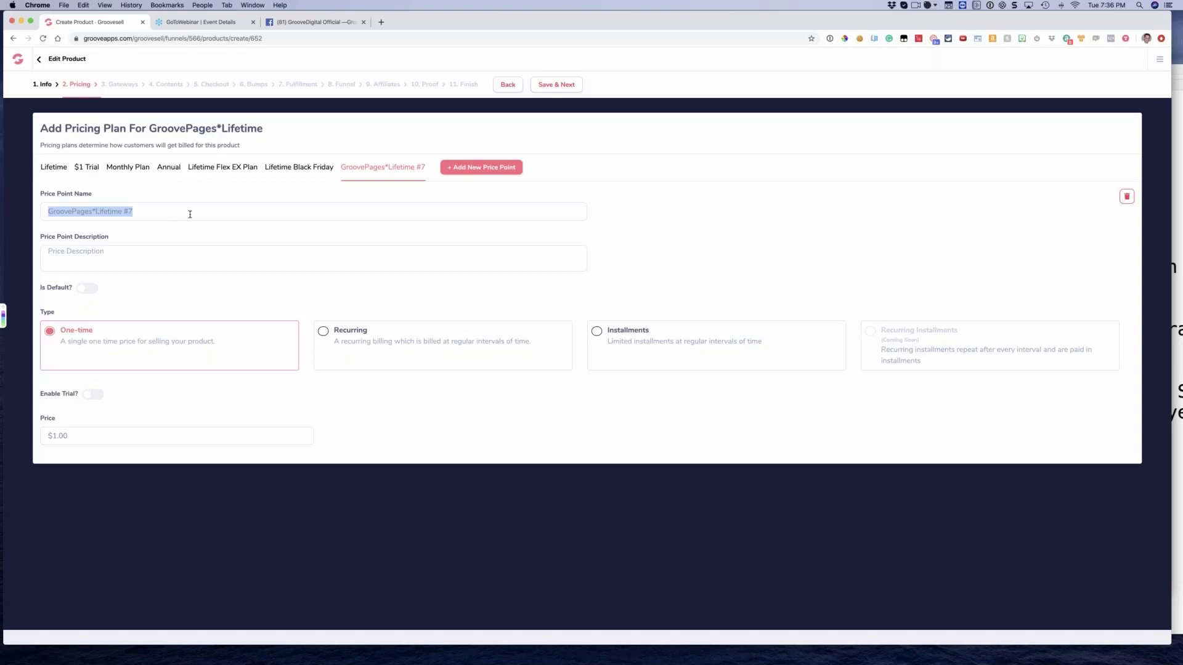
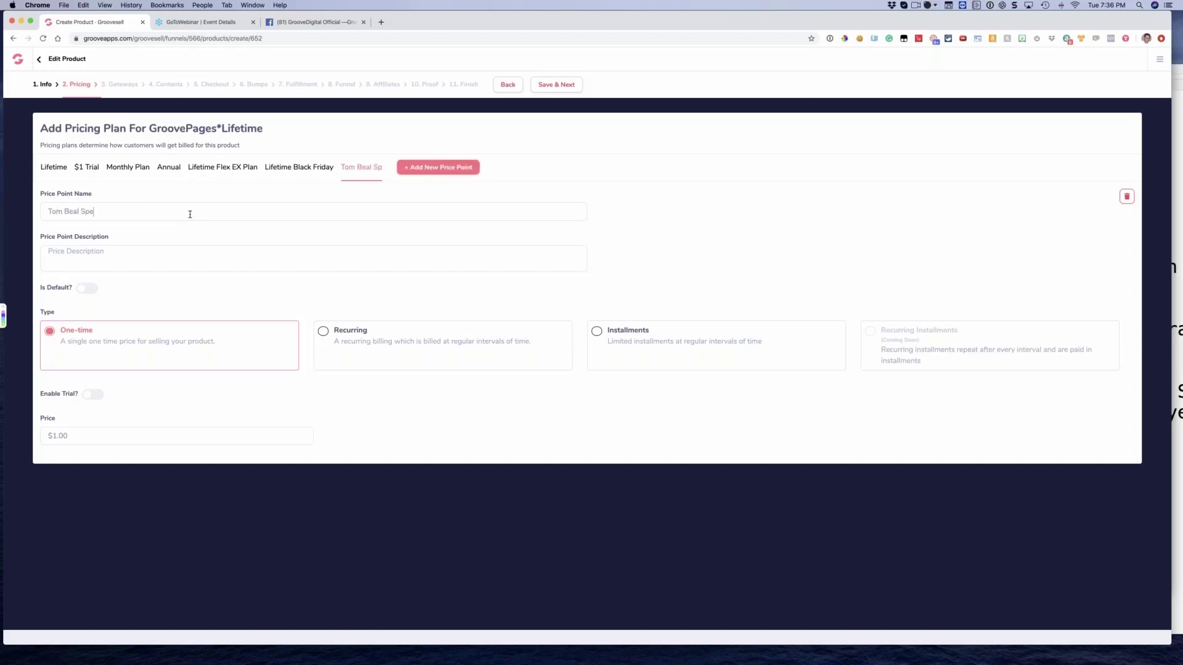
type("cia")
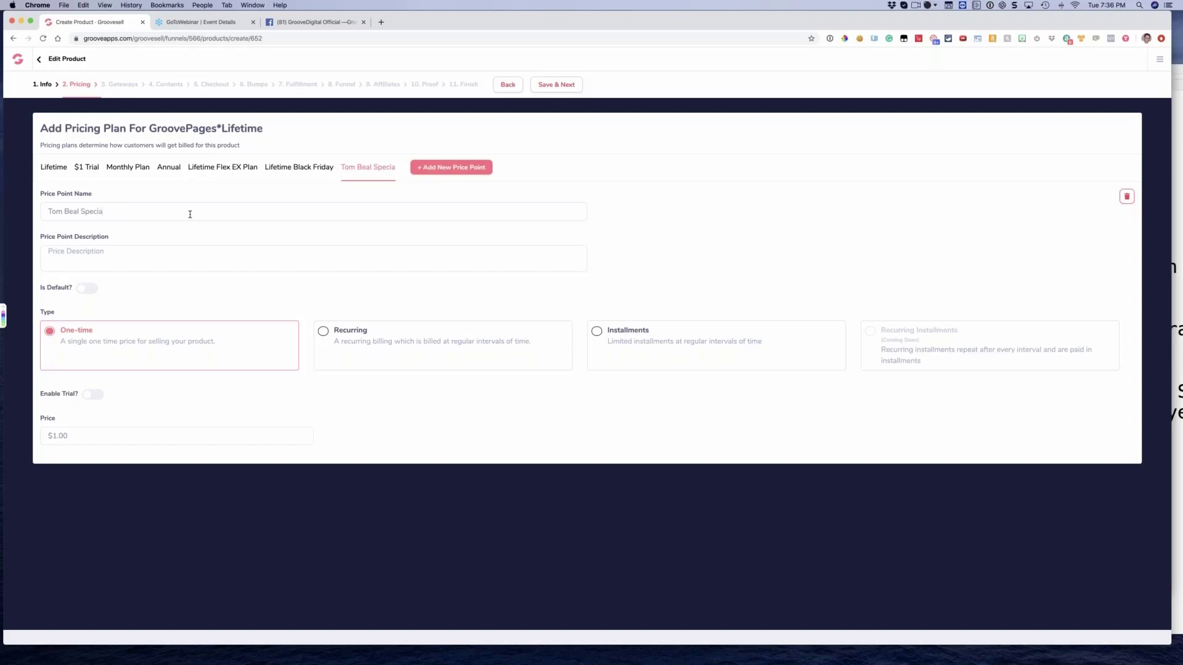
type("l")
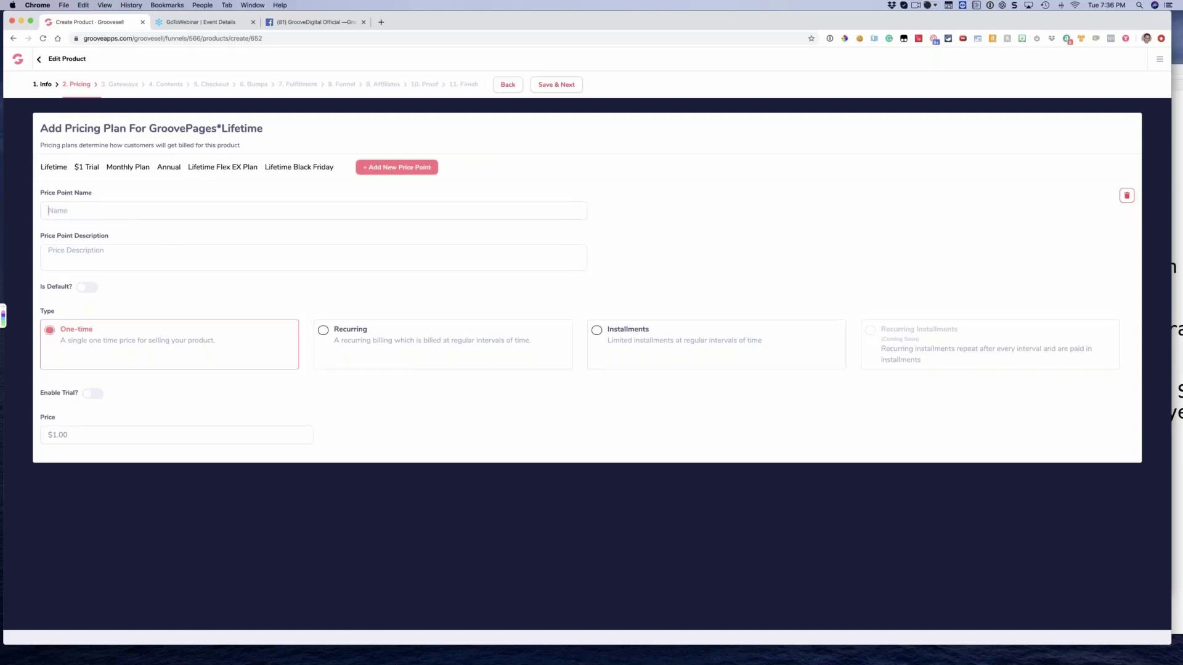
left_click(104, 260)
key("super+v")
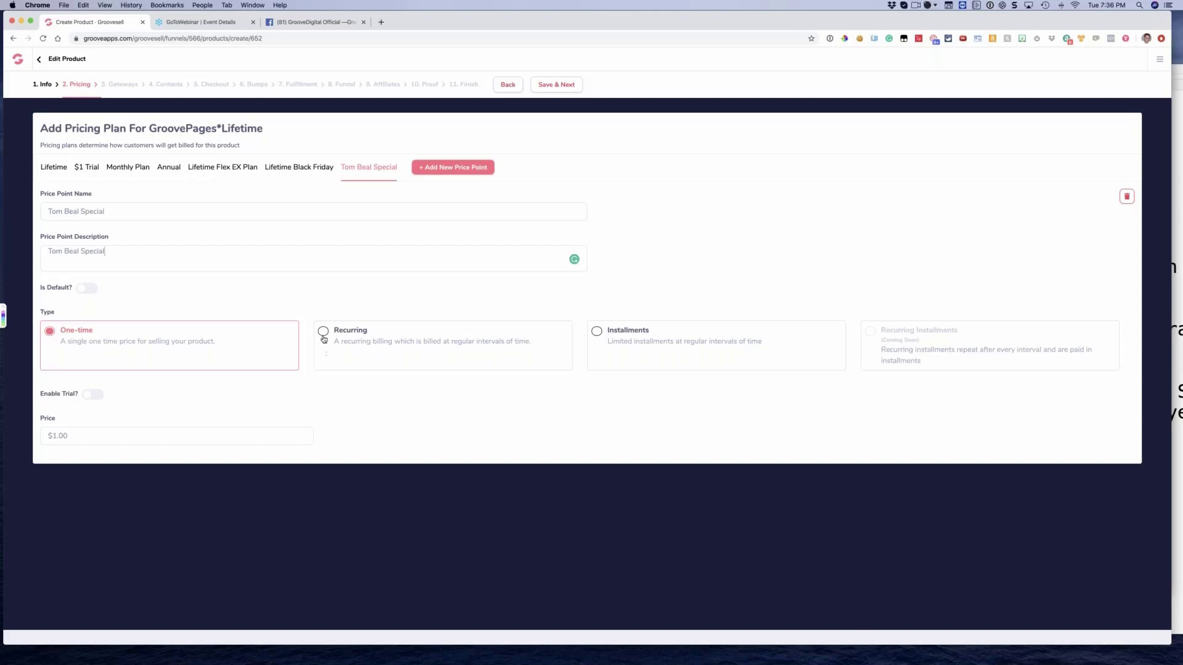
Make the partner special price point an installment plan of 2 monthly payments at $249.00
left_click(596, 336)
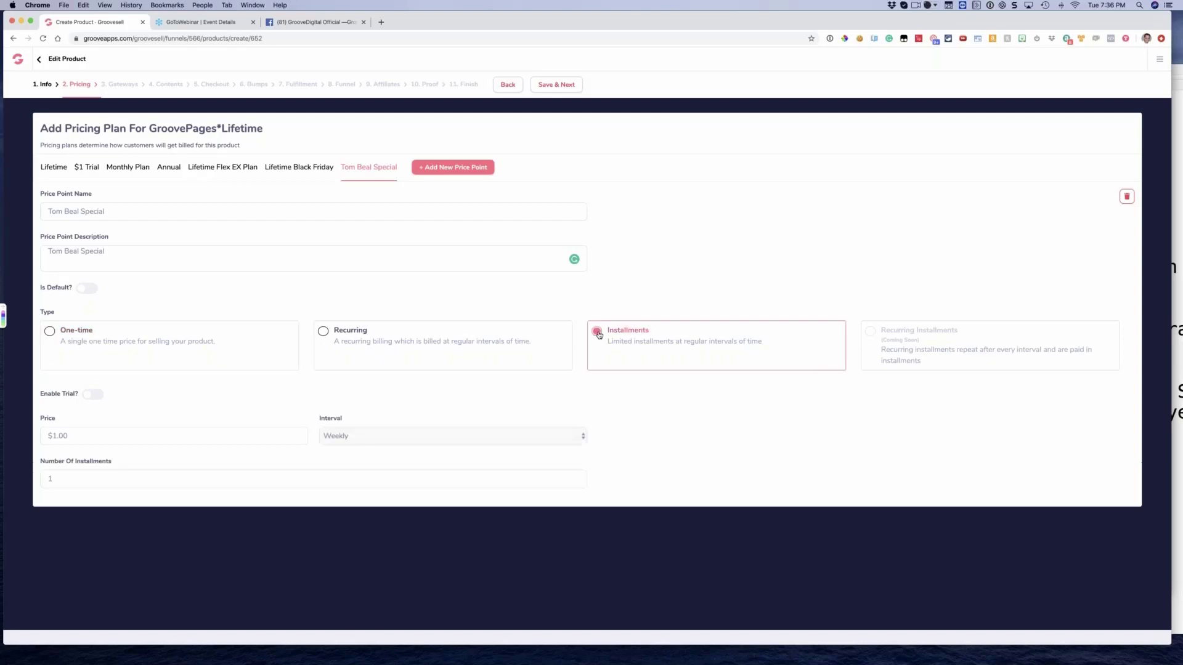
left_click(90, 436)
type("249")
left_click(346, 436)
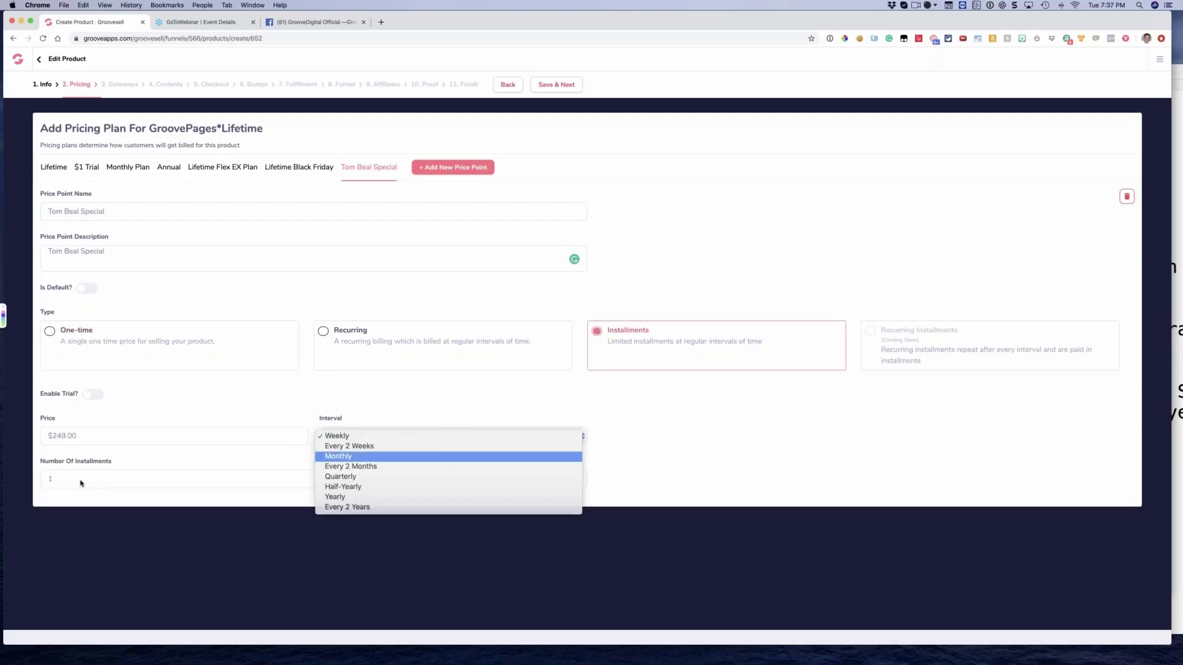
left_click(349, 456)
left_click(81, 481)
key("BackSpace")
type("2")
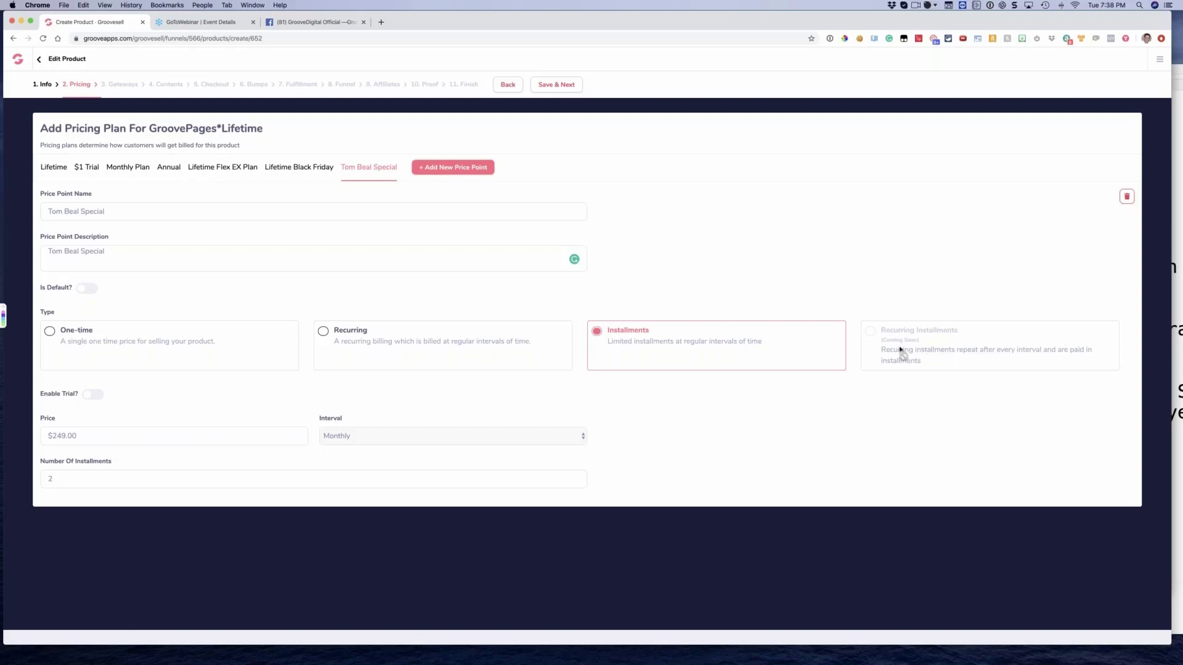
Try to save the pricing plans and fill in "$1 Trial" as the missing description of the $1 Trial price point
left_click(546, 85)
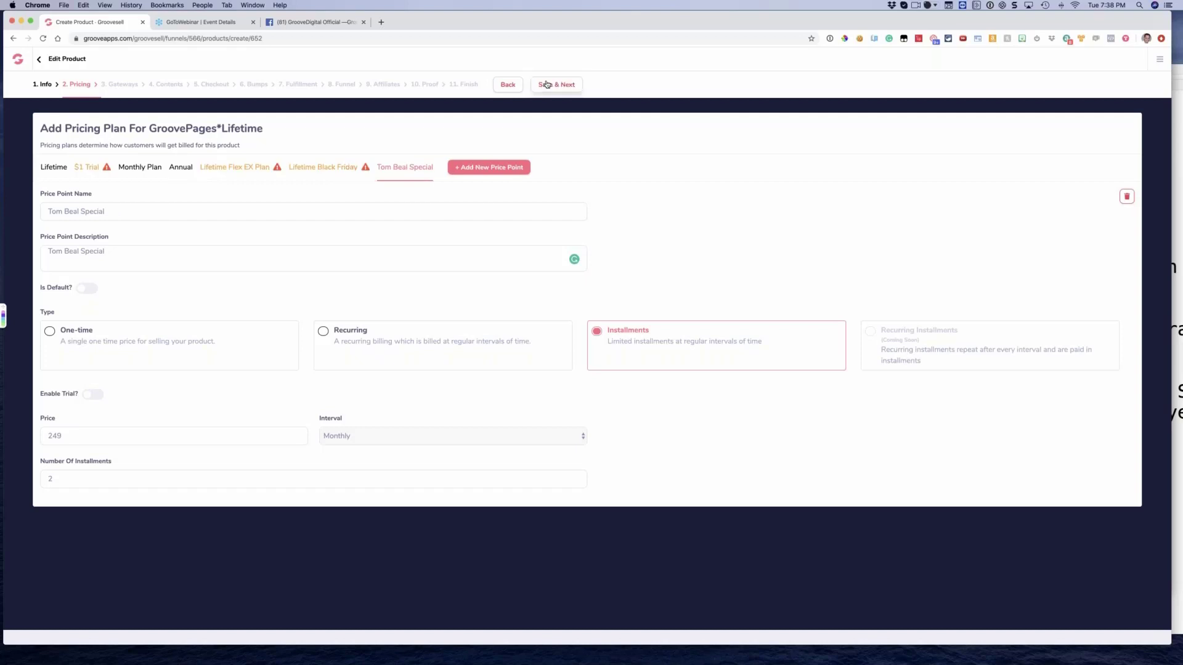
left_click(82, 170)
triple_click(103, 213)
key("super+c")
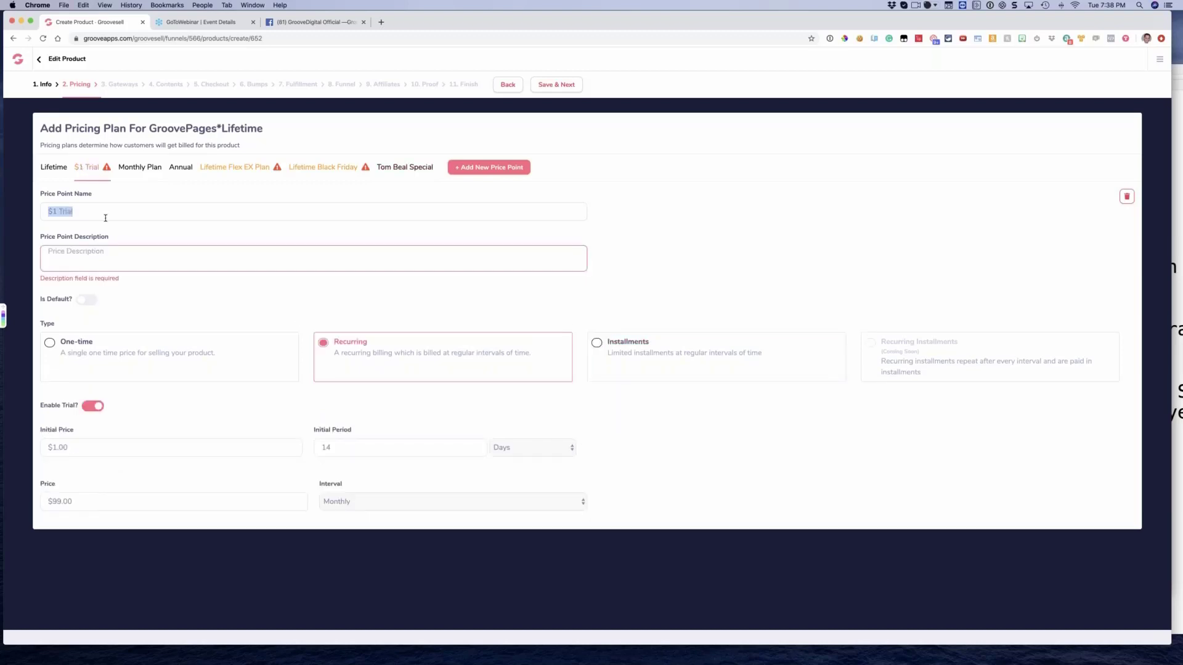
left_click(106, 251)
key("super+v")
Shorten the Lifetime Flex EX Plan price point's name to "Lifetime Flex"
left_click(217, 168)
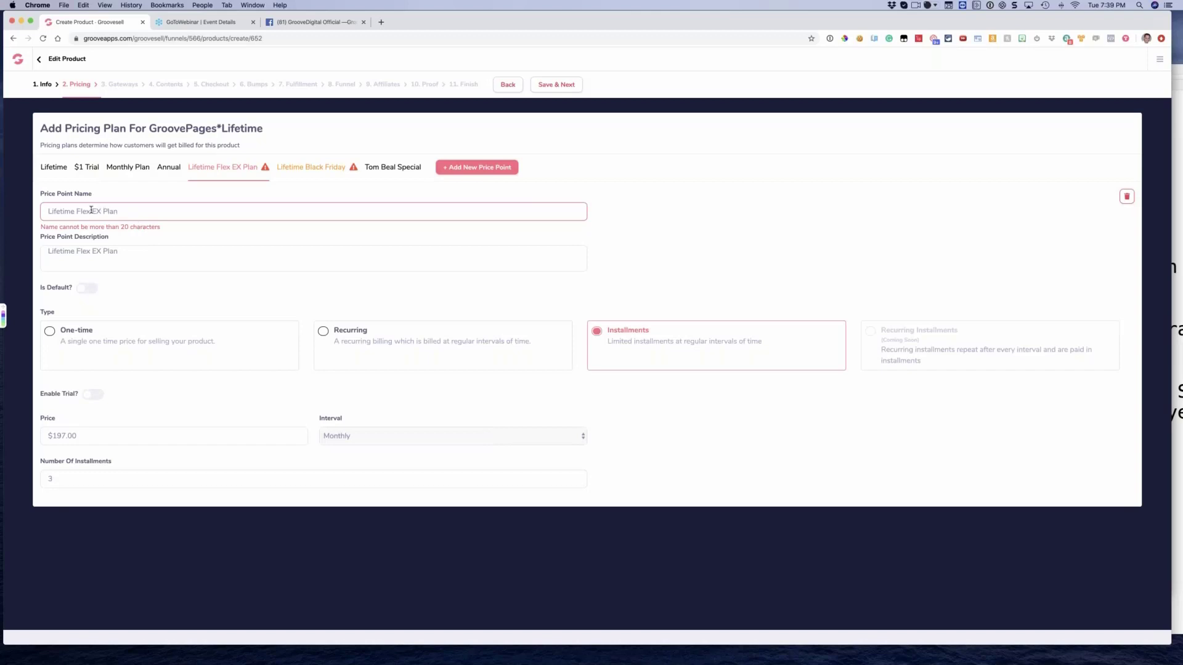
key("BackSpace")
key("BackSpace")
key("BackSpace")
key("BackSpace")
key("BackSpace")
key("BackSpace")
key("BackSpace")
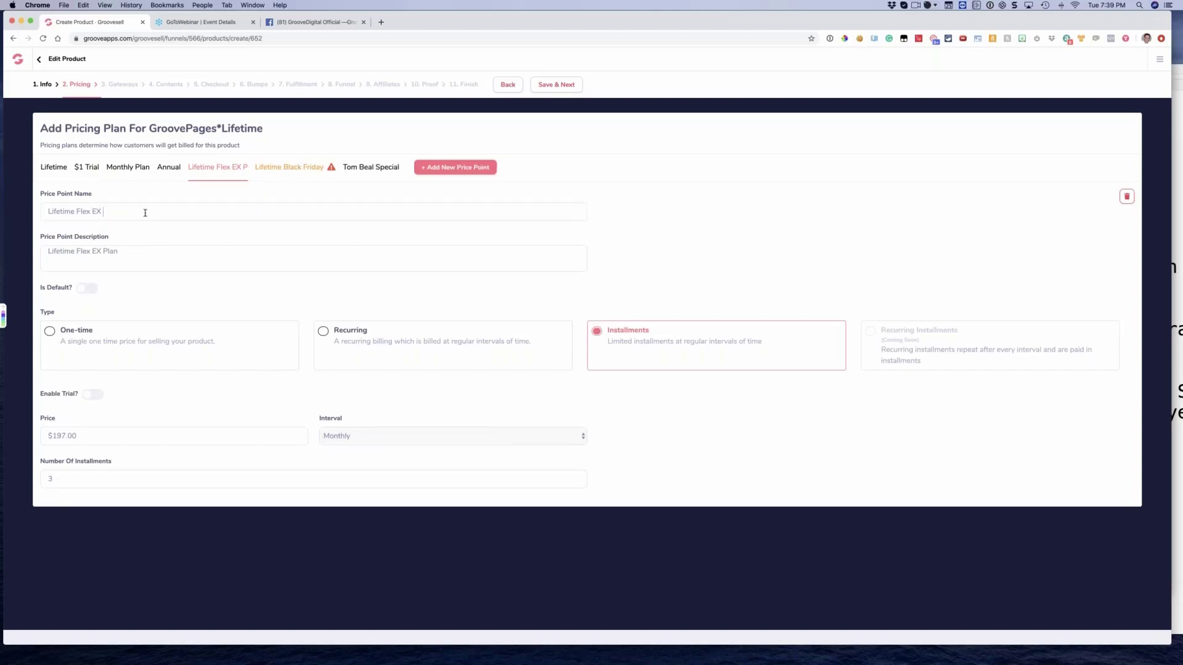
left_click(102, 251)
key("BackSpace")
type("Z")
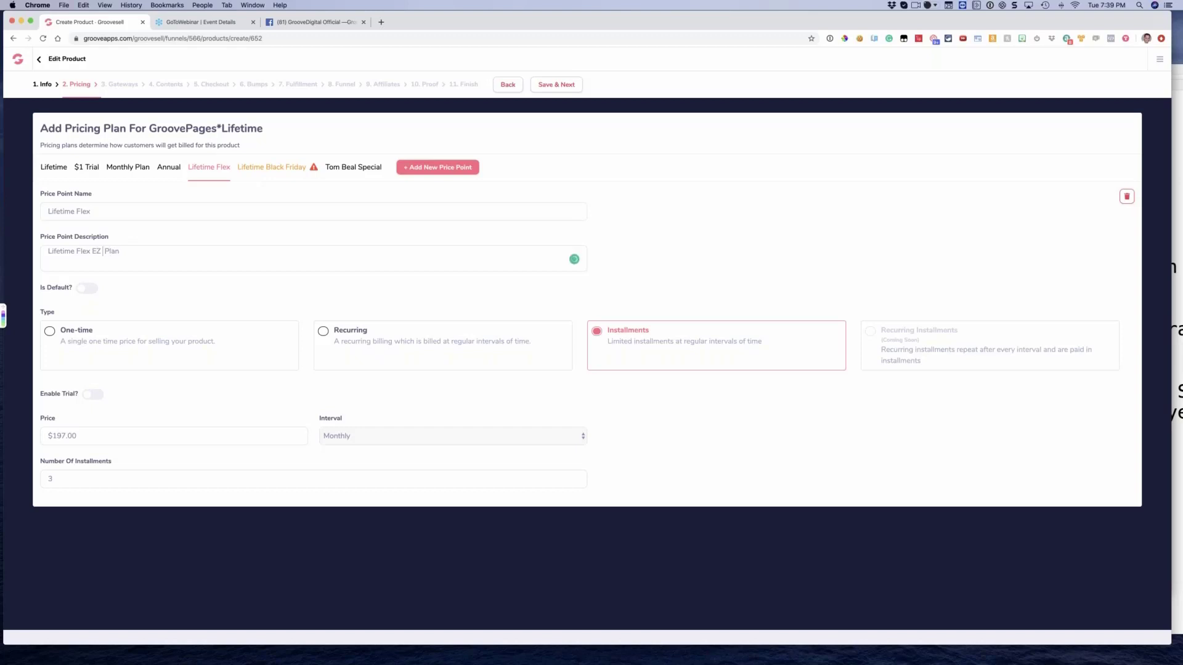
Rename the Lifetime Black Friday price point to "LT Black Friday" and save the pricing to continue to the payment gateways
left_click(258, 167)
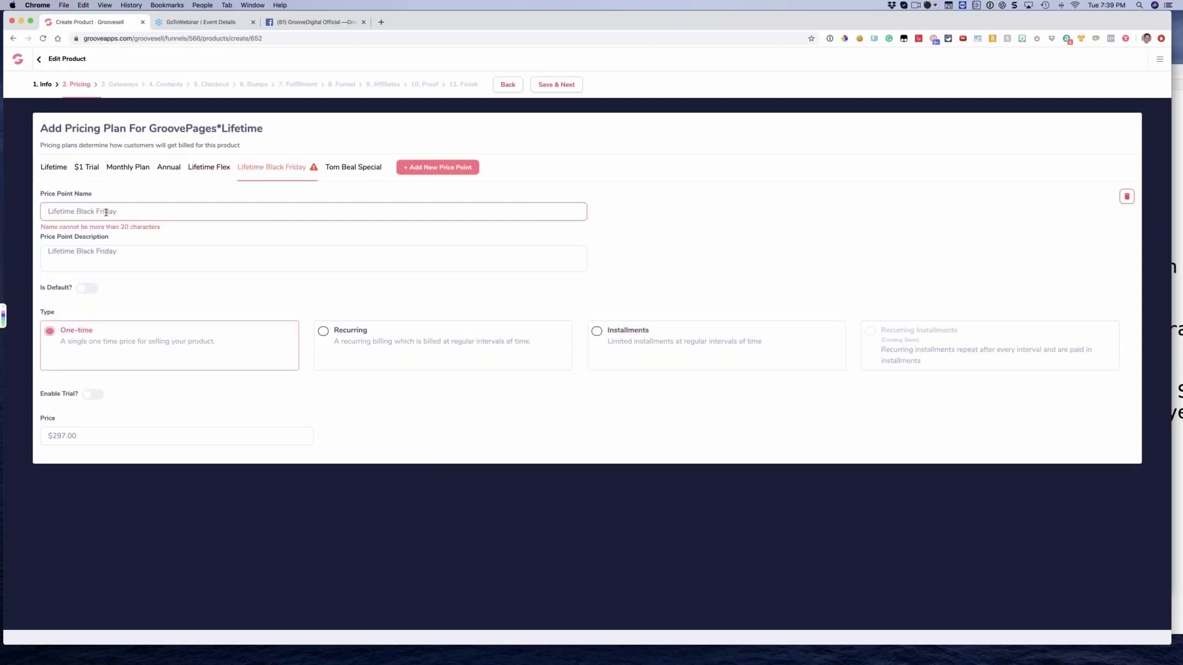
left_click_drag(76, 212, 8, 208)
type("LT")
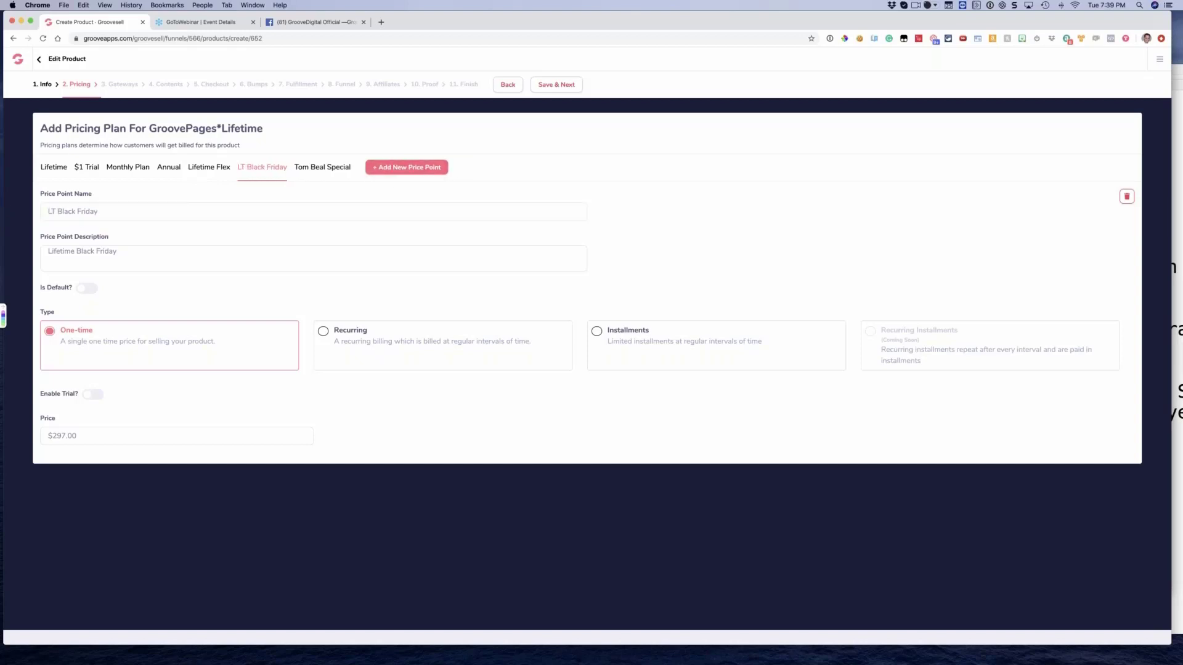
left_click(337, 168)
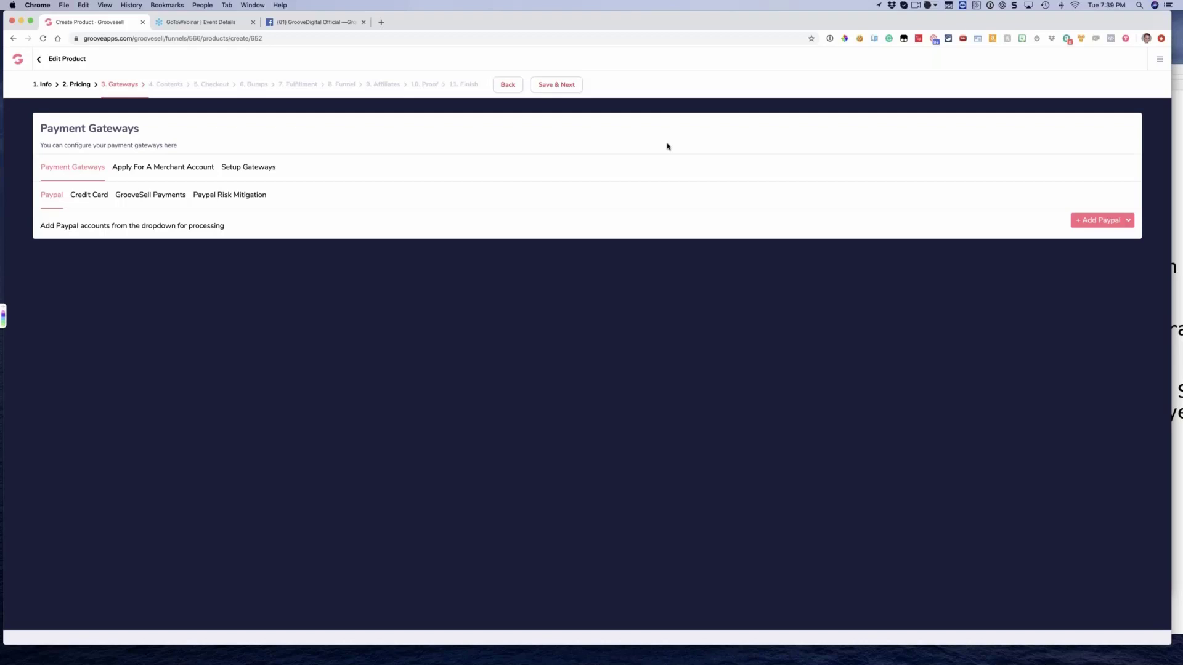
Open app.paykickstart.com in a new browser tab and log in to the PayKickstart vendor dashboard
left_click(380, 23)
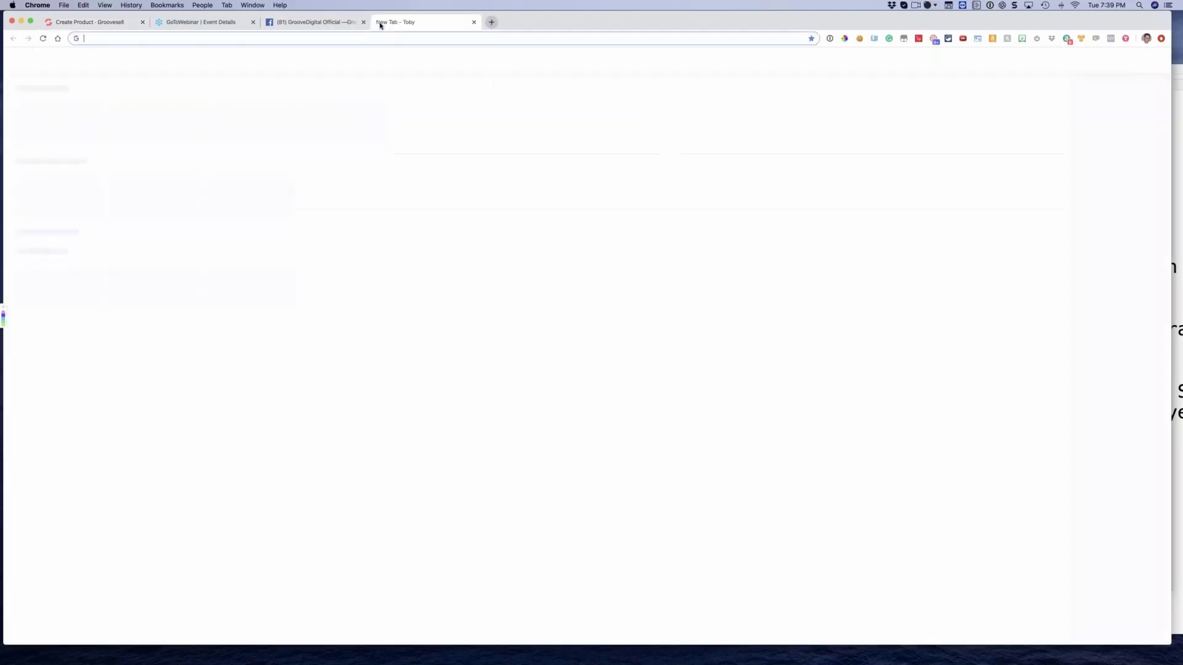
type("app.paykickstart.com")
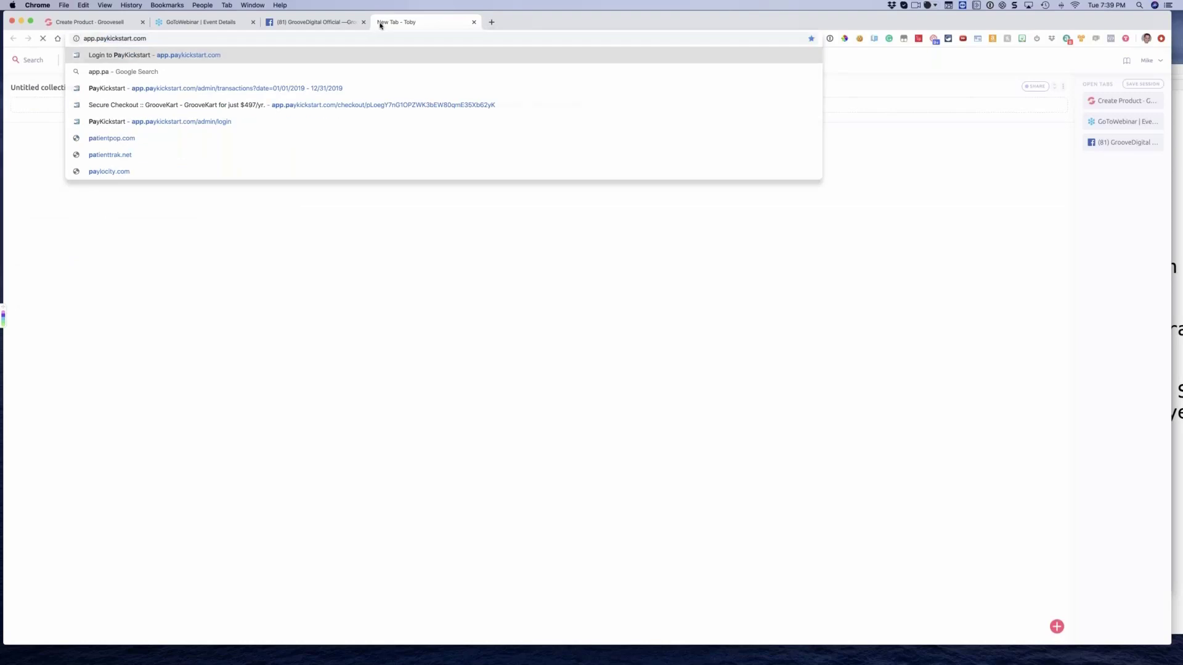
key("Return")
left_click(704, 405)
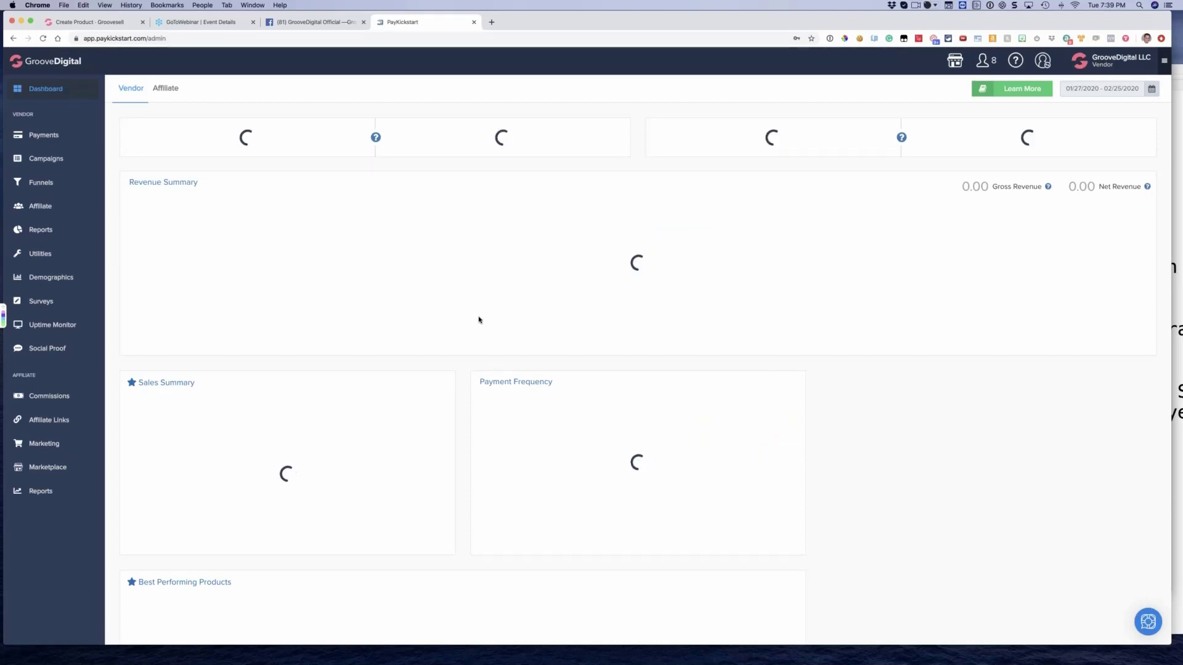
Open the PayKickstart campaigns list and look through the products and prices of the GrooveKart campaign
left_click(48, 159)
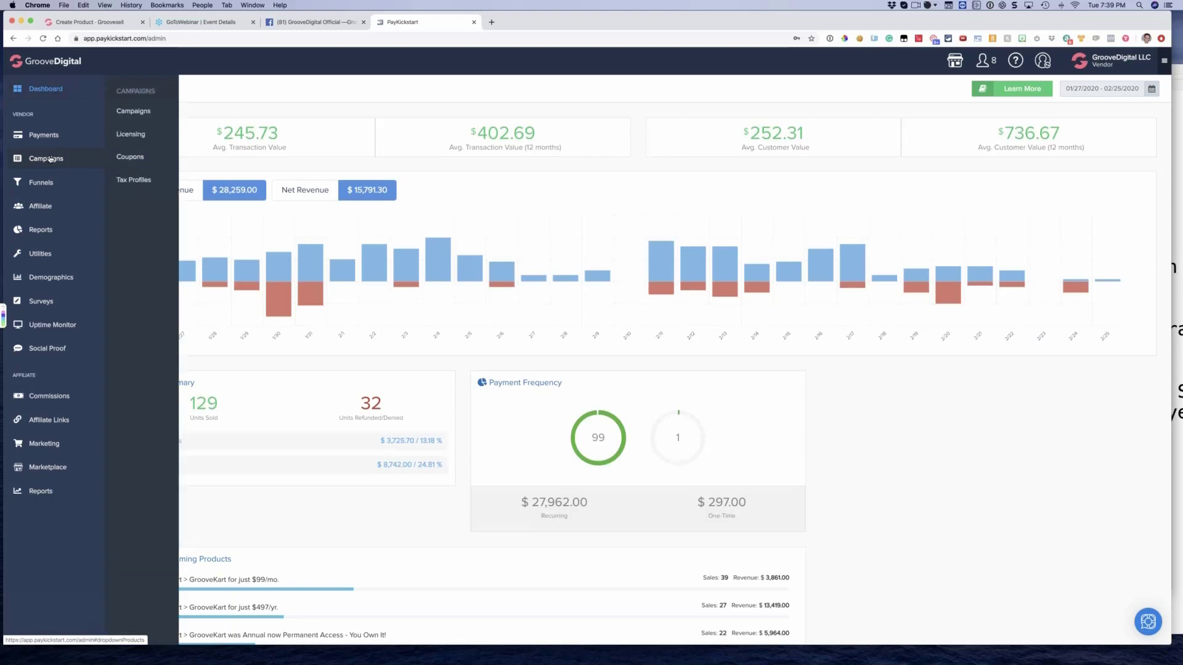
left_click(127, 112)
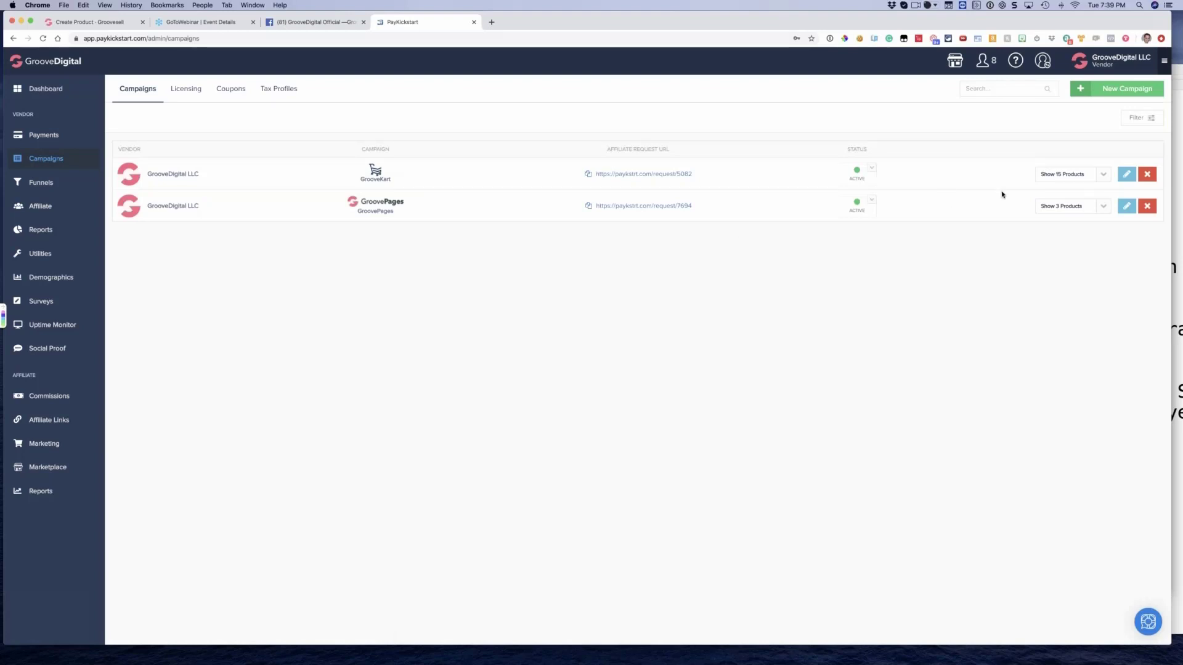
left_click(1069, 180)
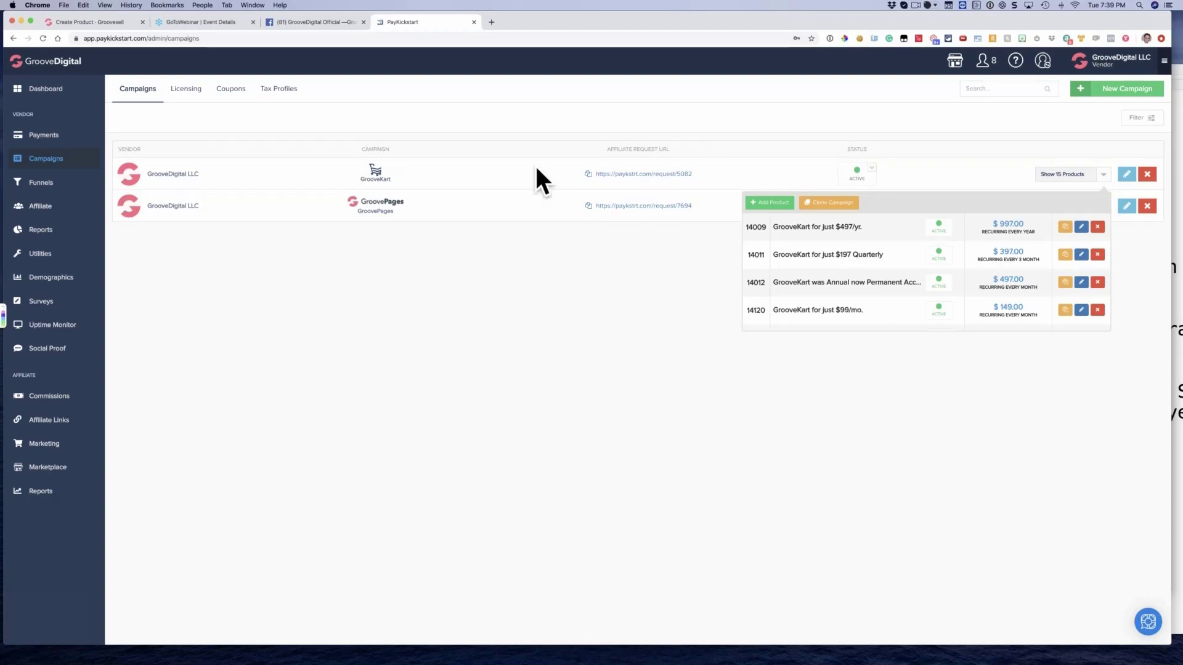
scroll(871, 251, "down", 2)
scroll(873, 250, "down", 8)
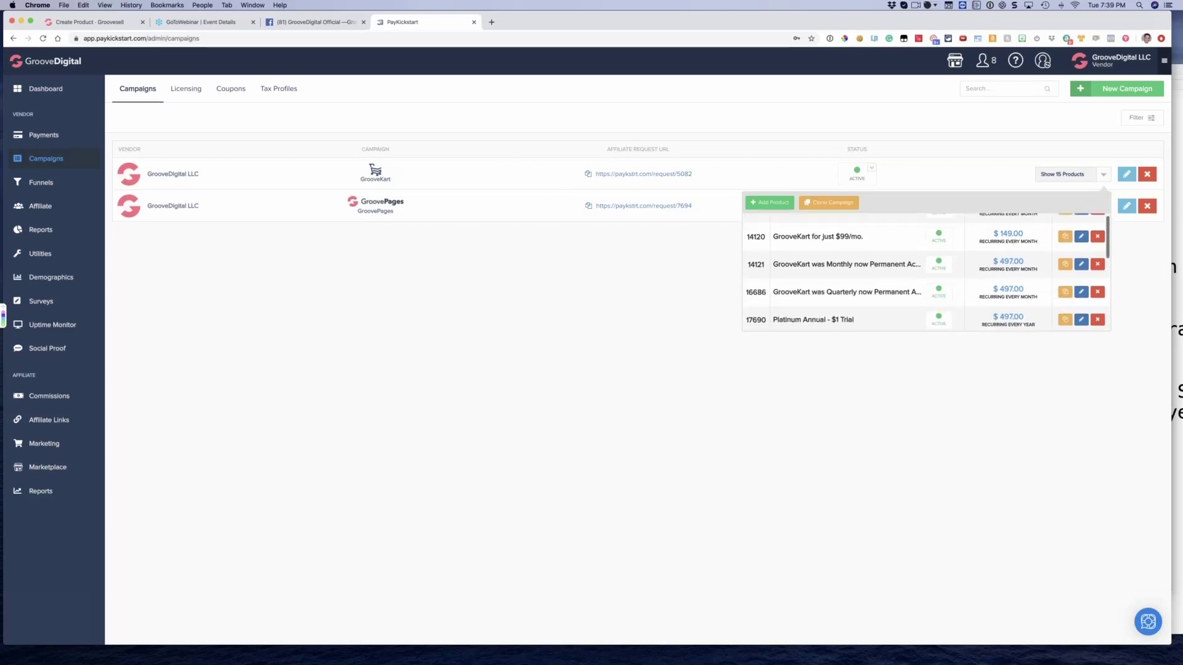
scroll(873, 251, "up", 10)
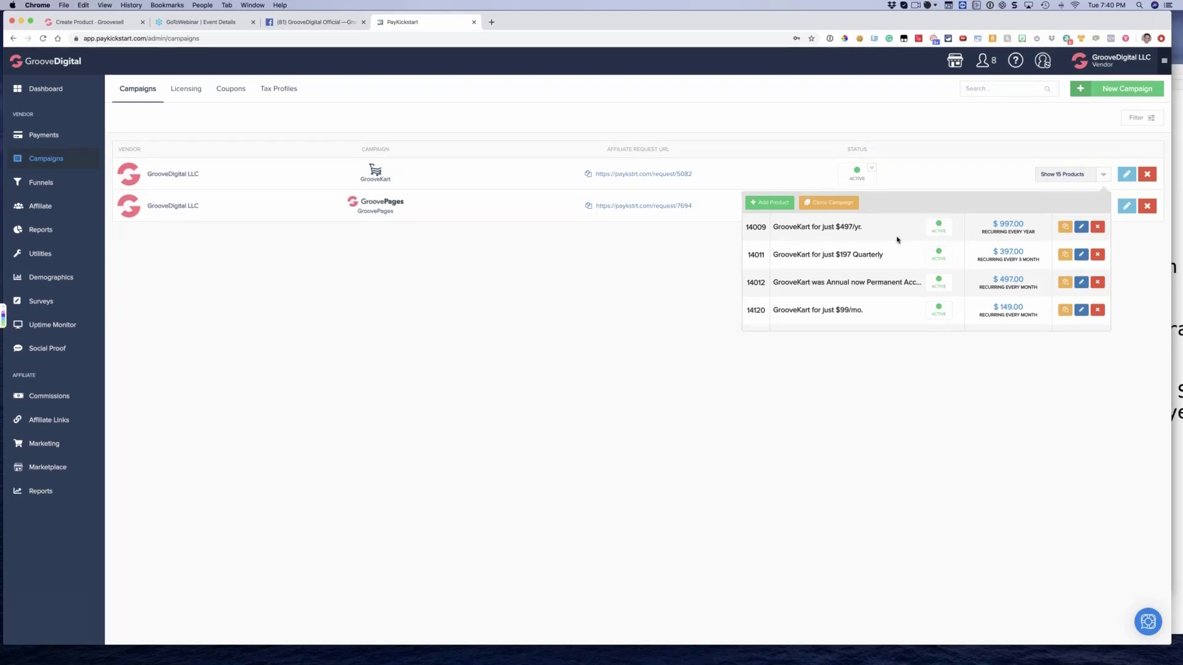
Duplicate the $499 monthly GrooveKart/GroovePages/GrooveApps For Life EZ PAY product at the end of the GrooveKart campaign and open the copy for editing
scroll(902, 249, "down", 10)
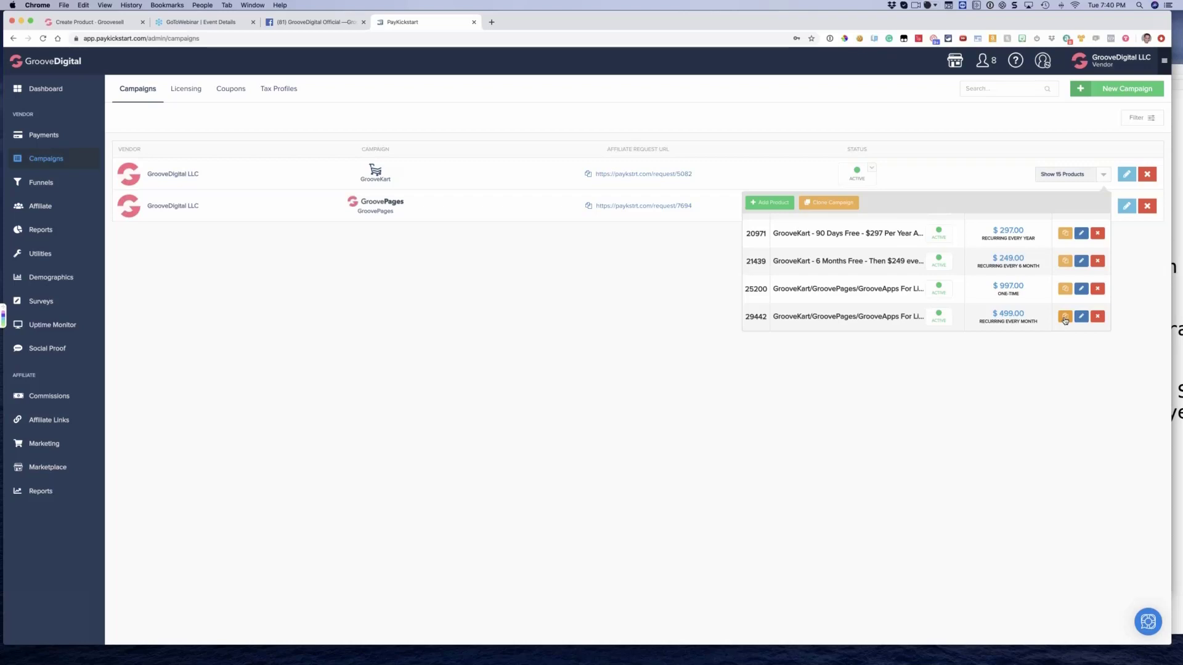
left_click(1064, 316)
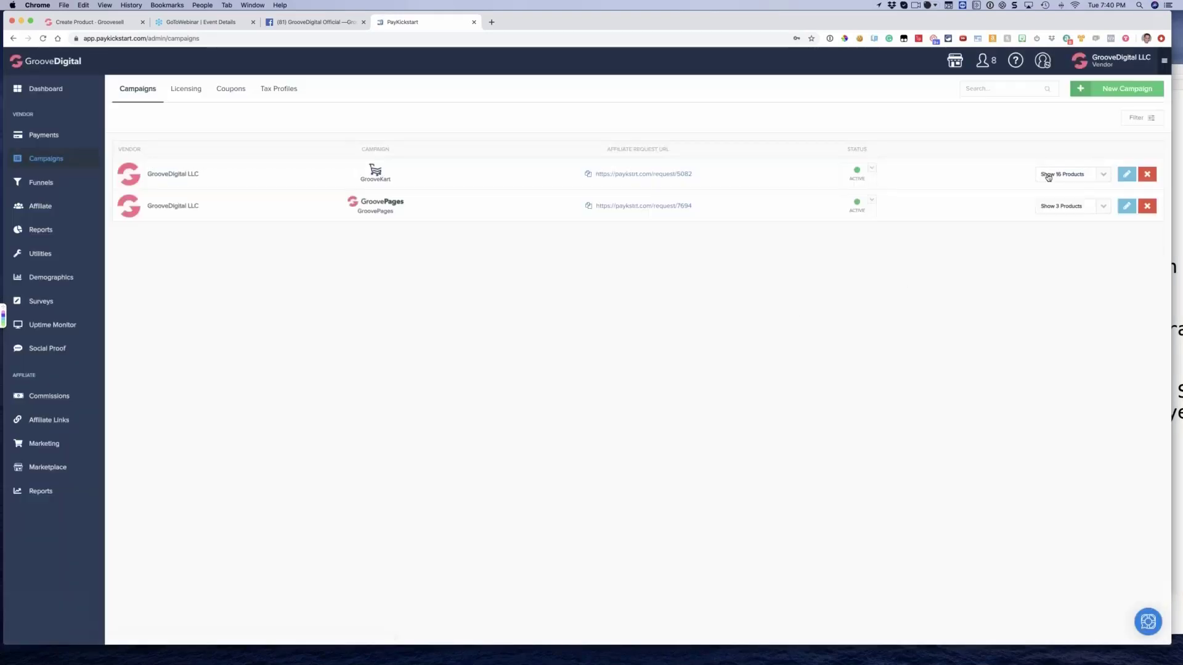
left_click(1048, 178)
scroll(973, 270, "down", 5)
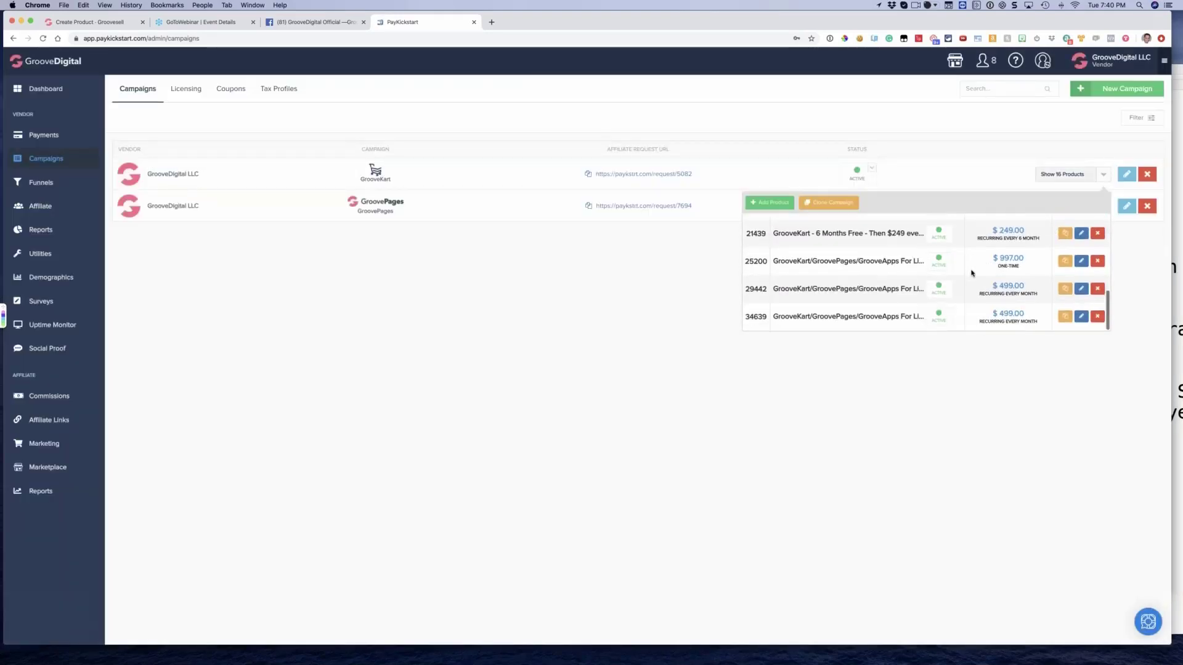
left_click(1082, 317)
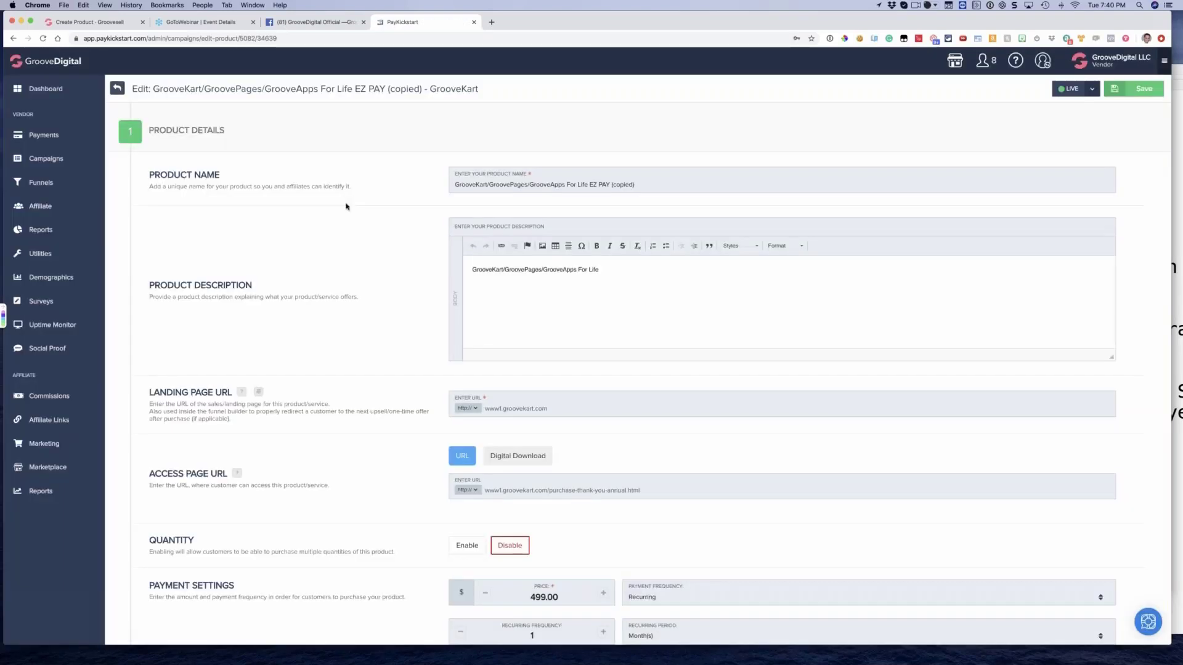
Examine the copied product's details, checkout page and integrations settings
scroll(504, 240, "down", 6)
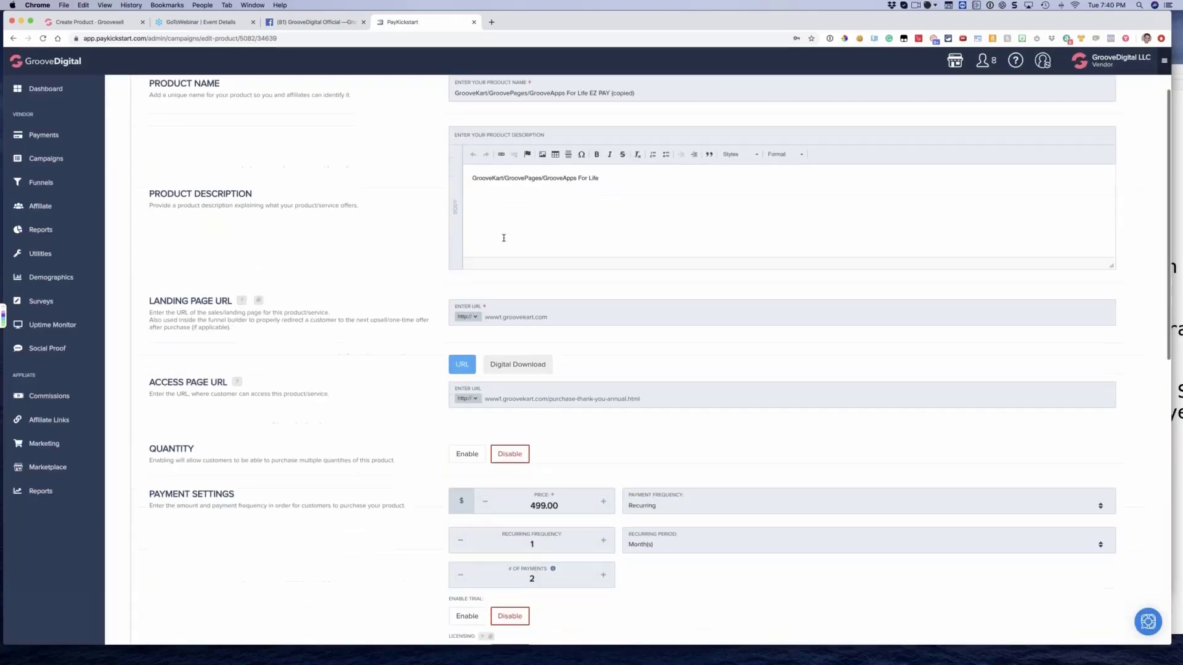
scroll(393, 239, "down", 6)
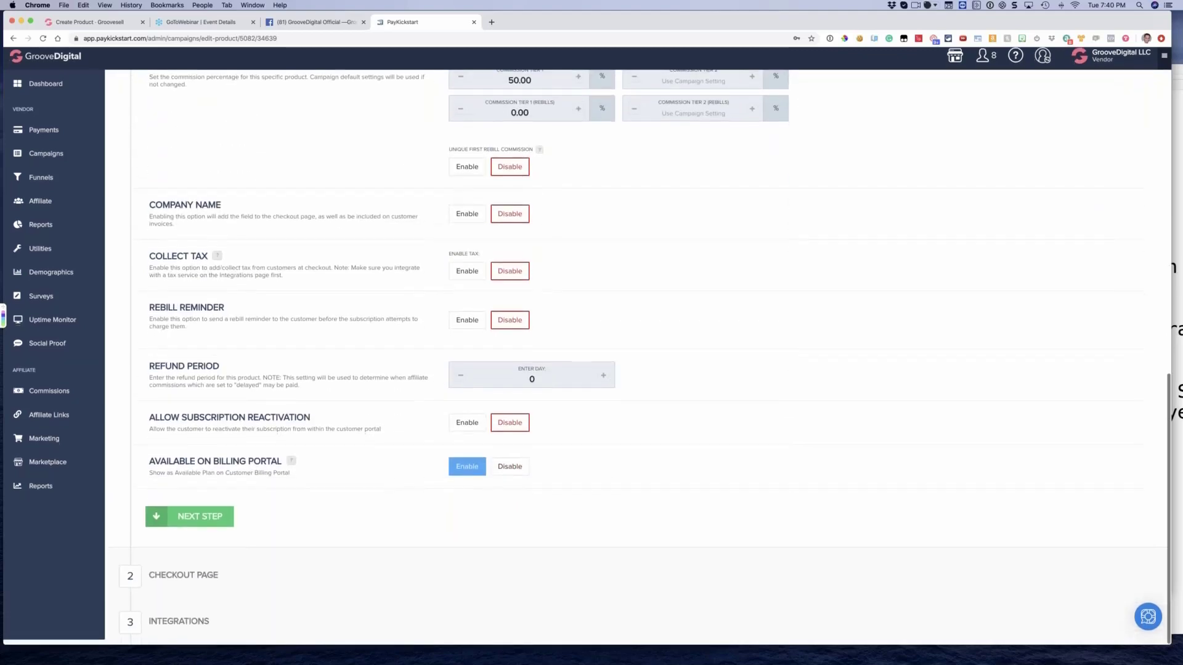
left_click(143, 585)
scroll(276, 340, "down", 20)
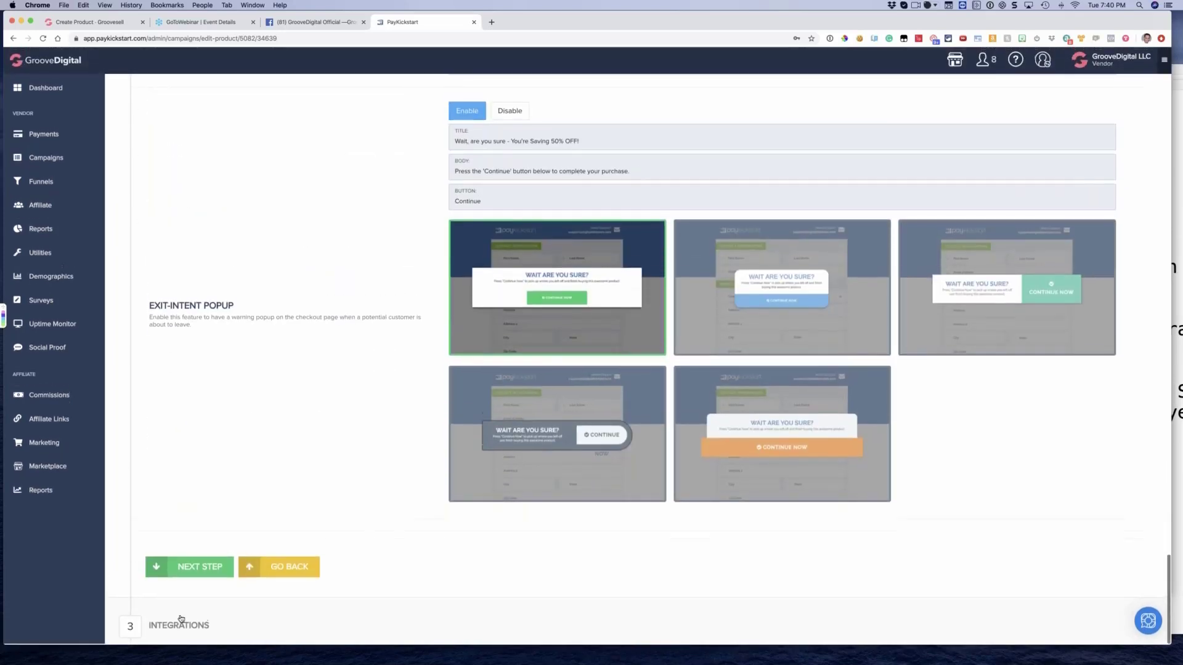
left_click(179, 615)
scroll(264, 298, "up", 7)
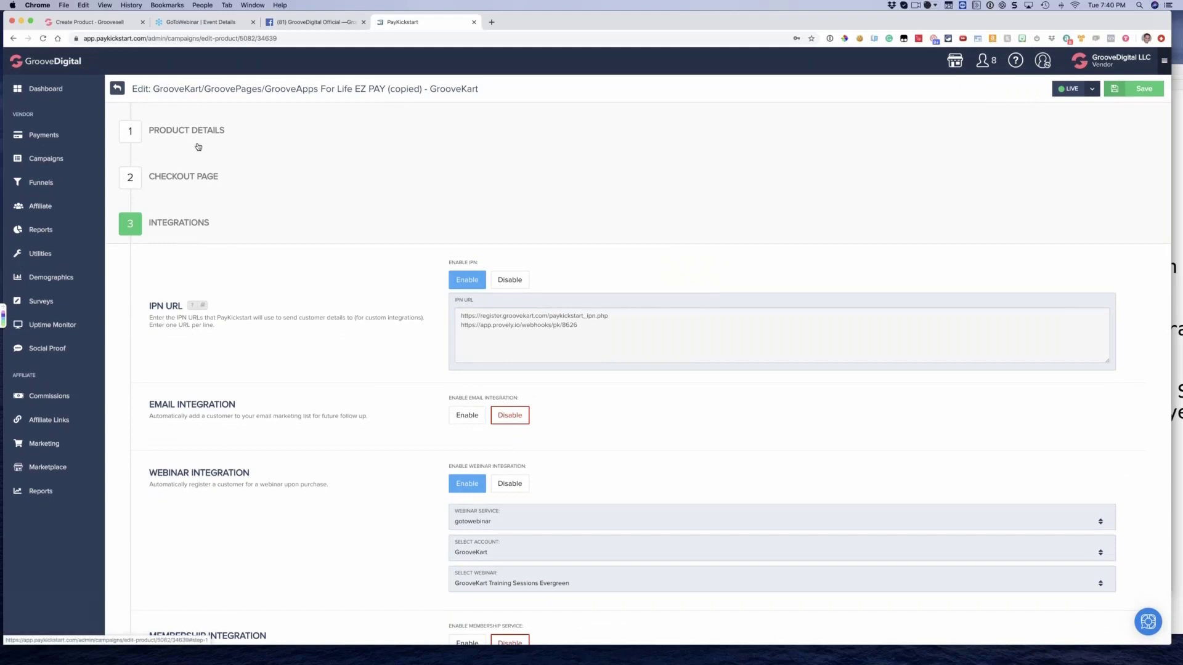
Return to the campaigns list and go through the GrooveKart campaign's full set of separate price-point products, closing the list when done
left_click(39, 159)
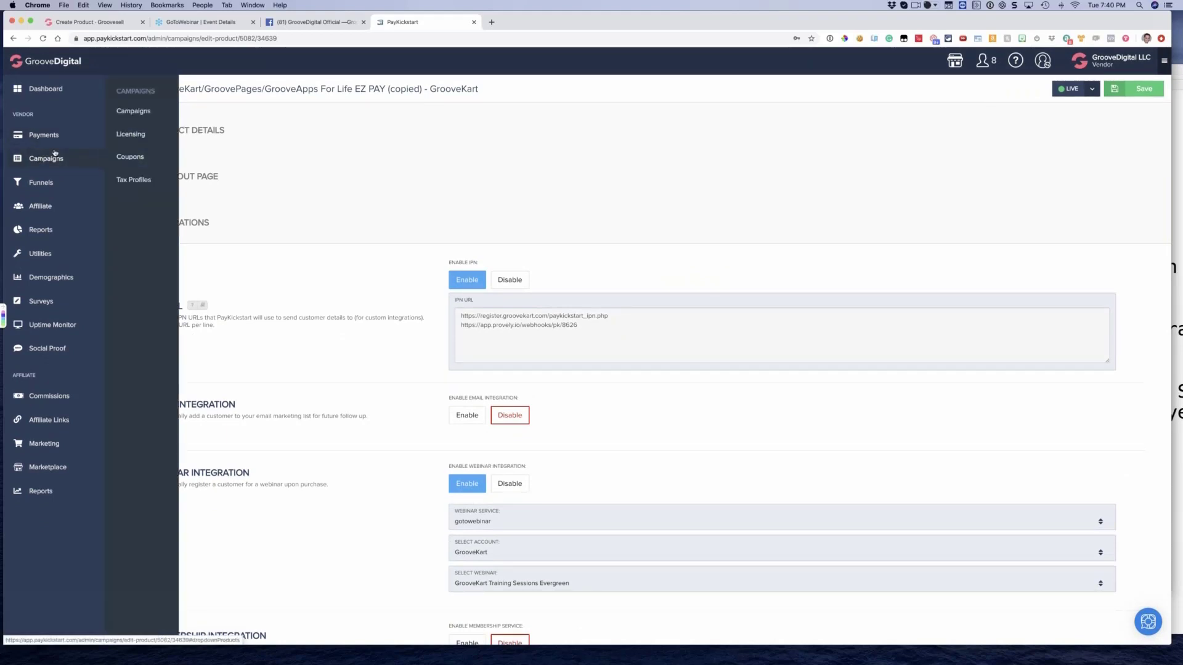
left_click(139, 112)
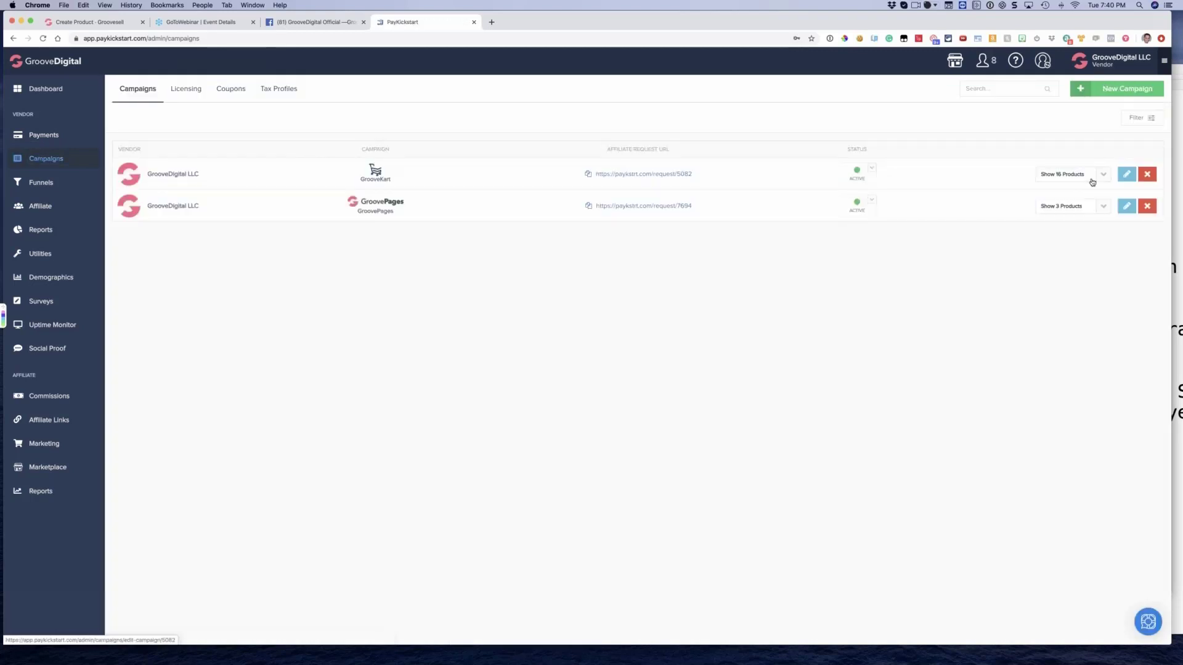
left_click(1089, 181)
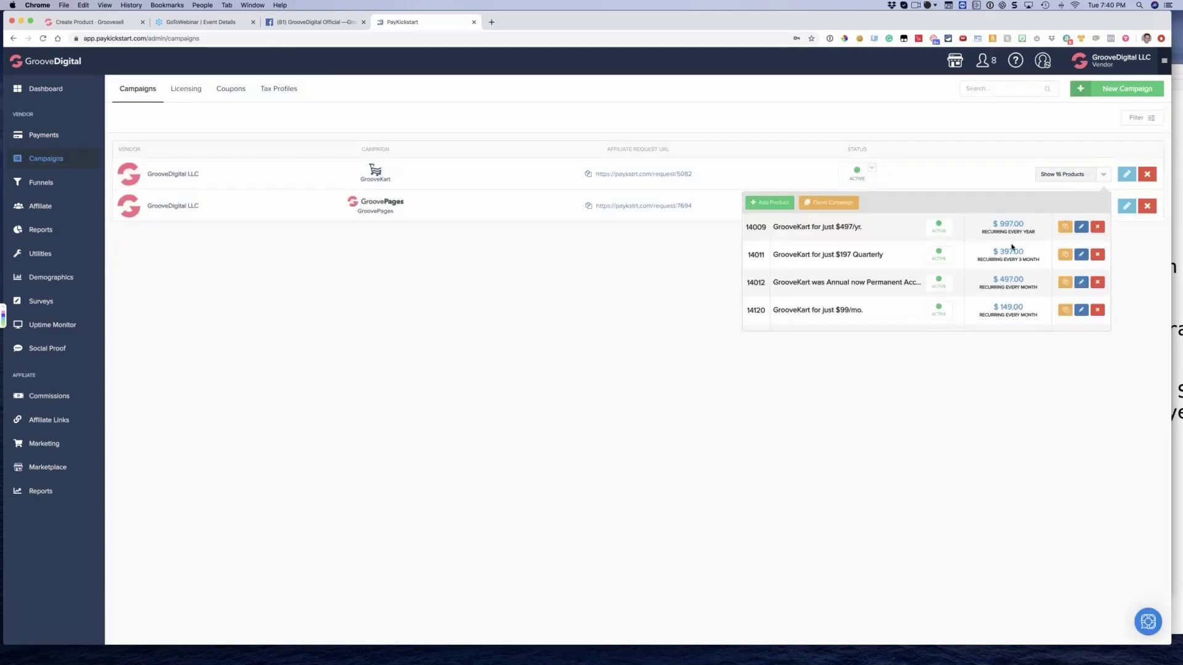
scroll(1010, 250, "down", 5)
scroll(1010, 249, "down", 4)
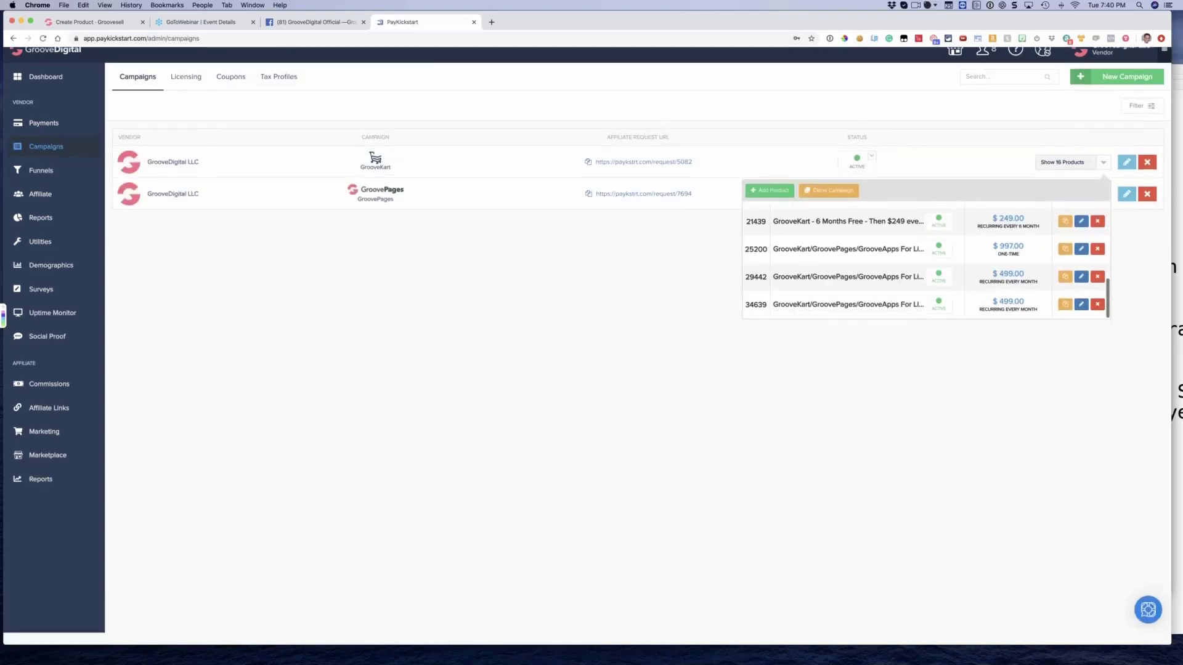
scroll(1010, 250, "up", 8)
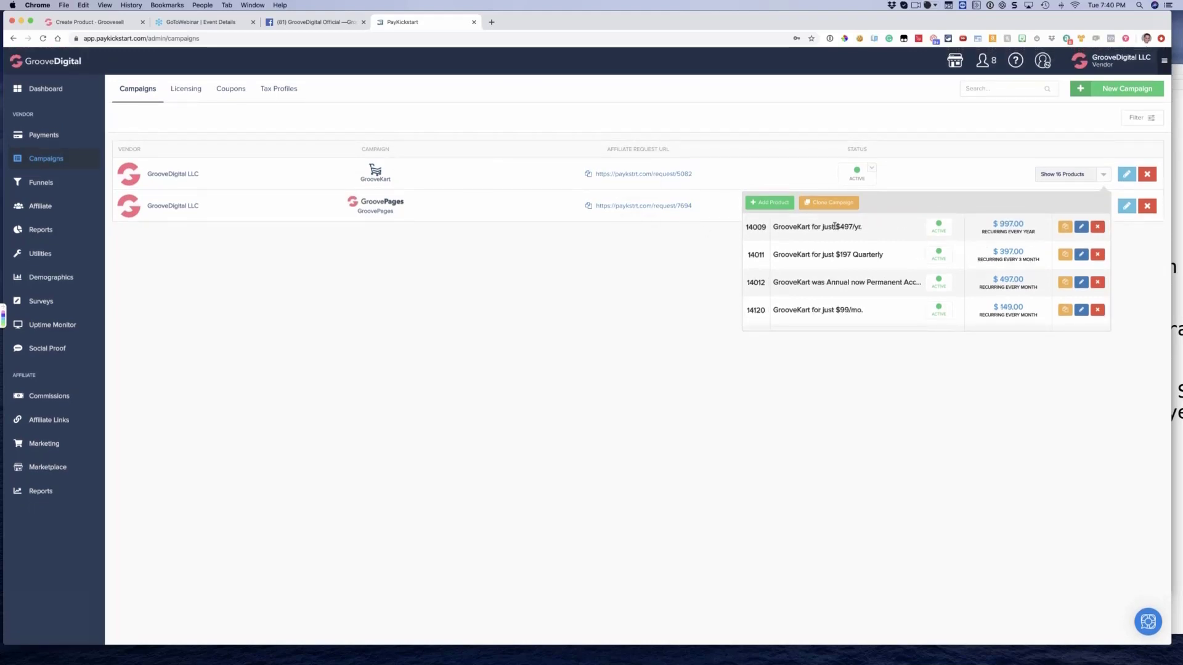
scroll(856, 256, "down", 4)
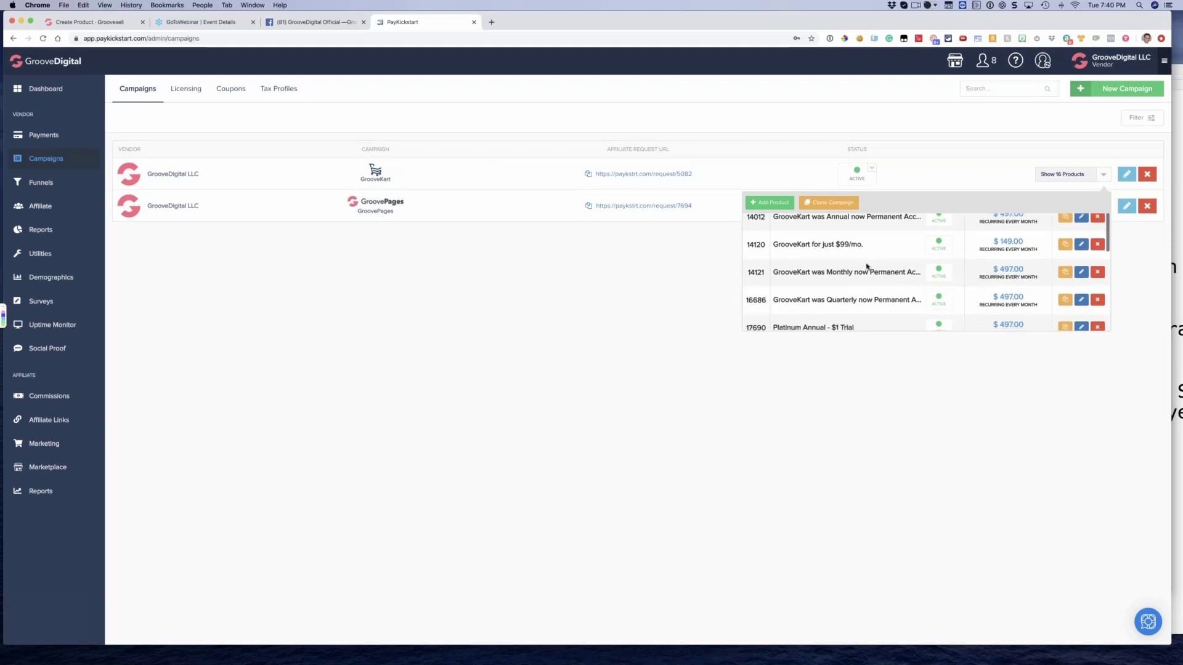
scroll(844, 256, "down", 2)
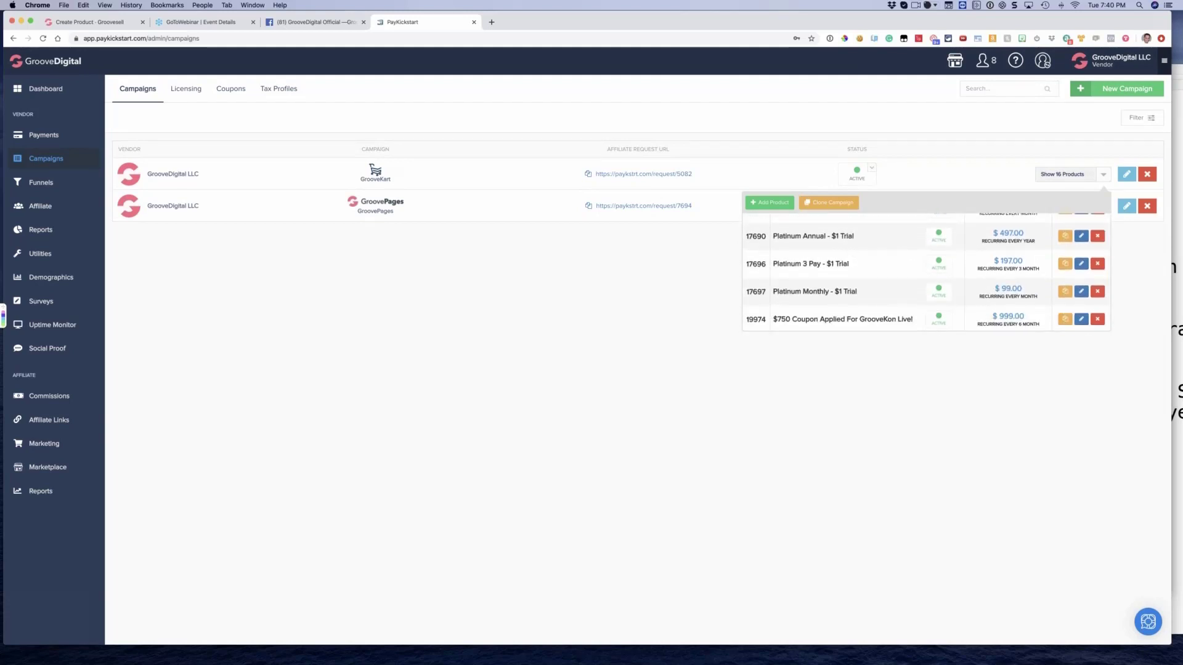
scroll(900, 265, "down", 4)
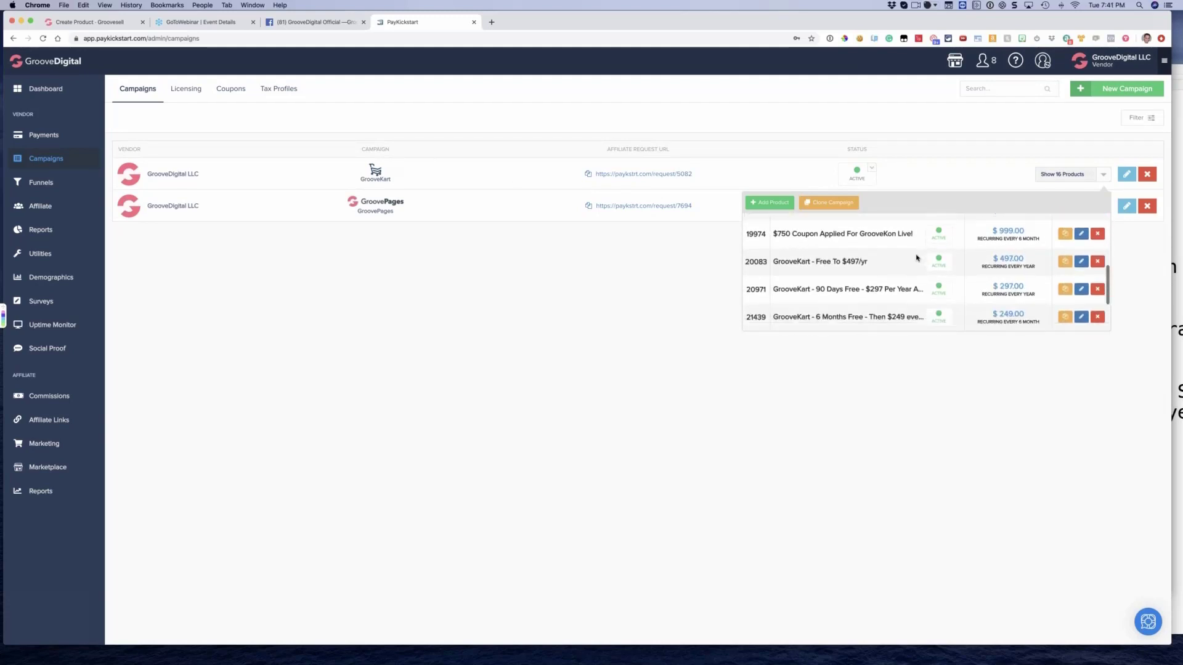
scroll(900, 256, "up", 5)
left_click(508, 96)
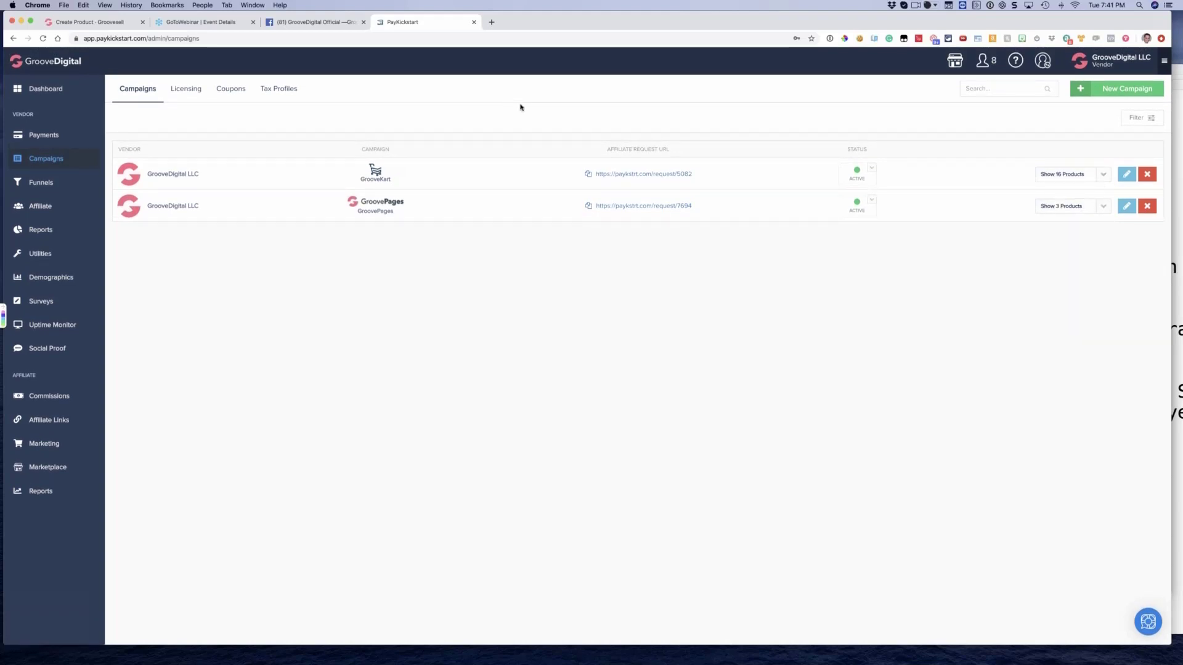
Close PayKickstart, return to GrooveSell and open the gateway setup, checking which payment gateway types can be added
left_click(474, 22)
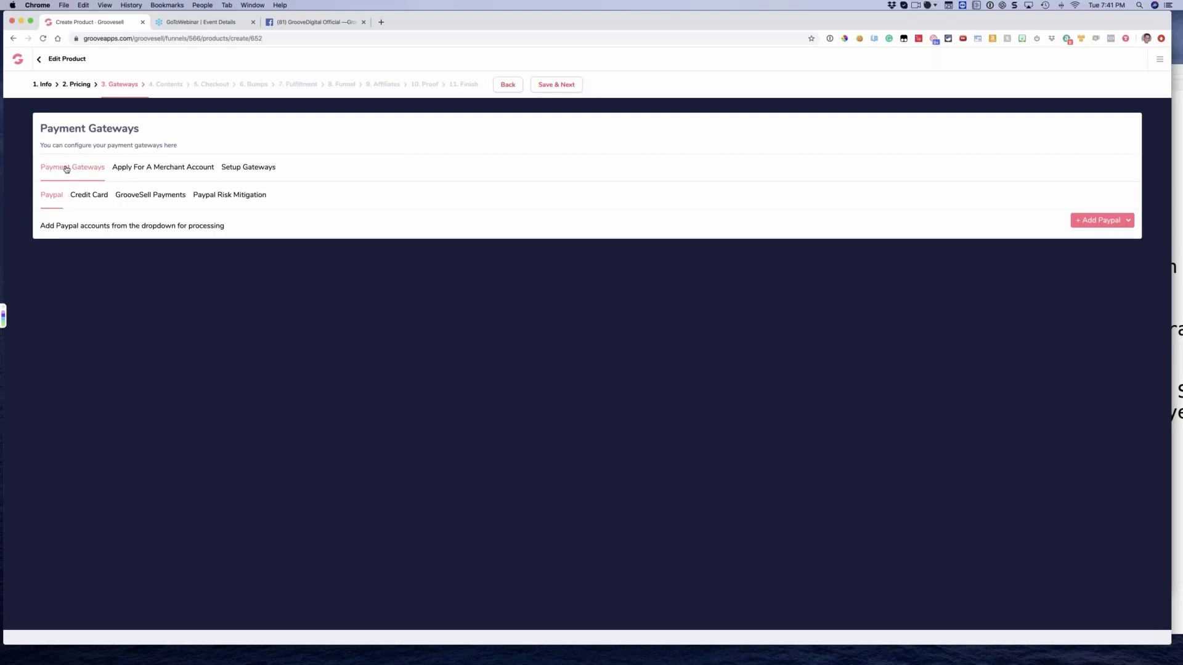
left_click(259, 172)
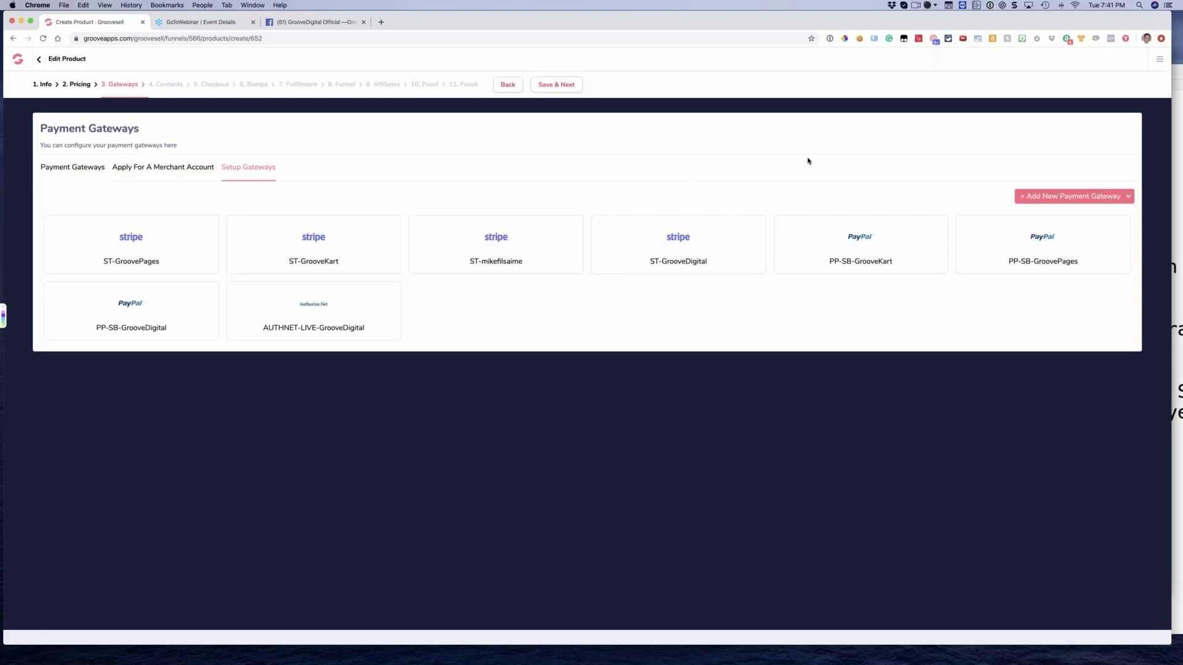
left_click(1056, 196)
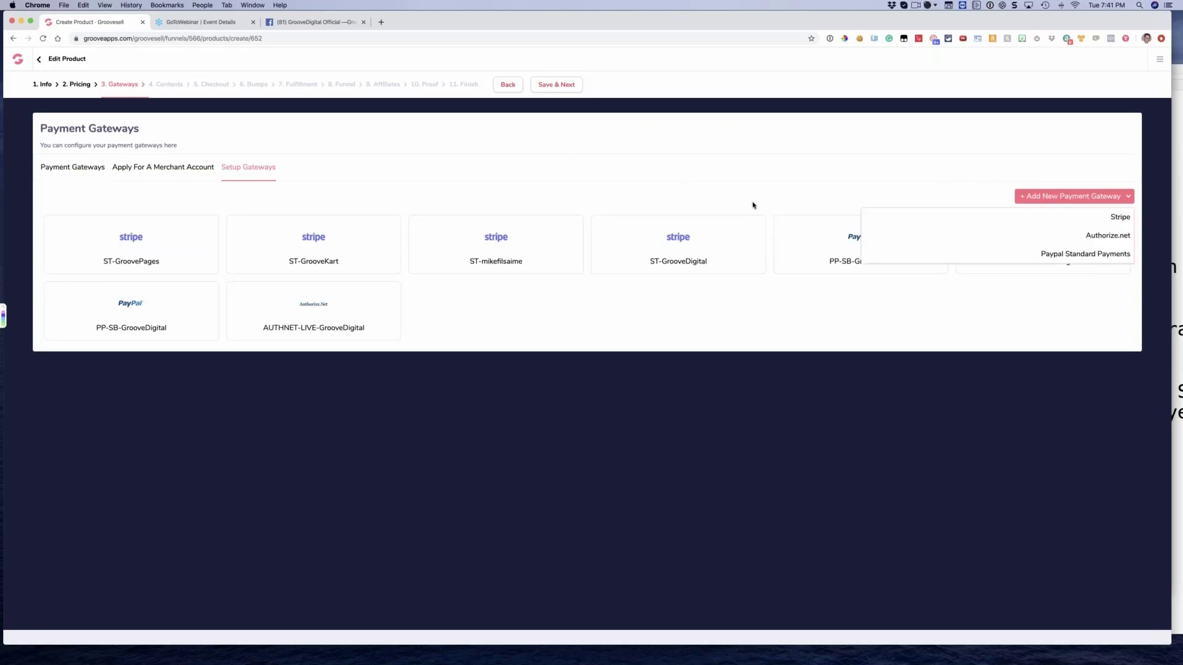
left_click(1039, 188)
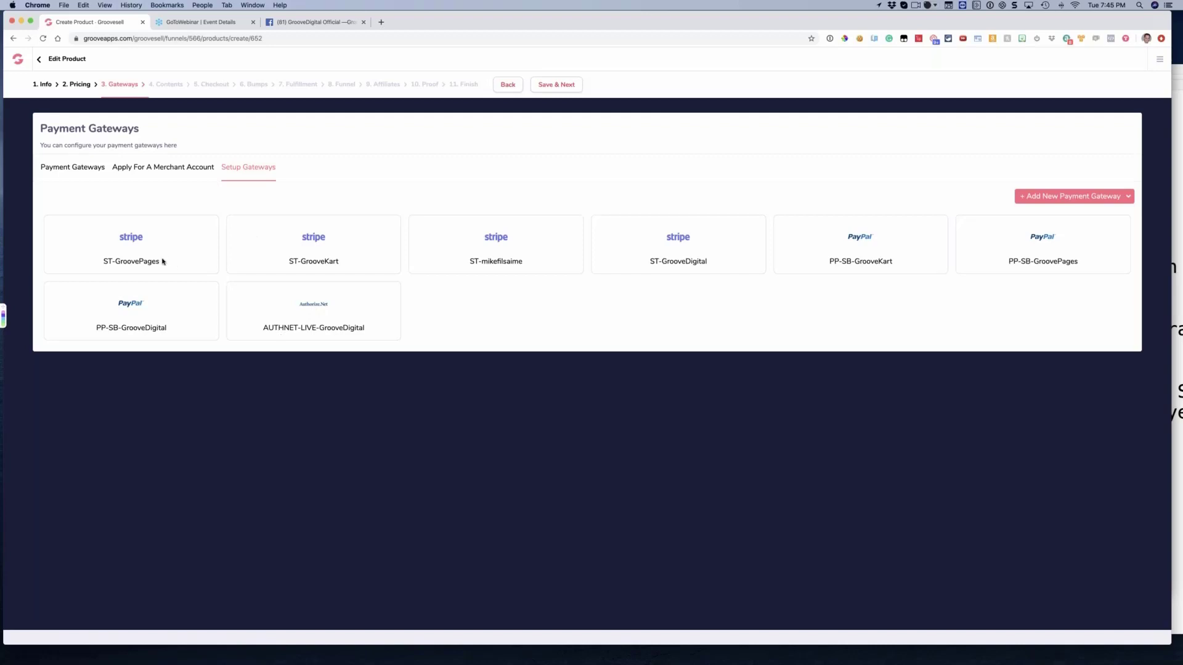
Point out the Stripe gateways and the live Authorize.net gateway among the configured payment gateways by highlighting their names
left_click_drag(105, 262, 172, 266)
left_click_drag(288, 261, 343, 261)
left_click_drag(469, 261, 554, 267)
left_click(108, 261)
left_click_drag(263, 328, 326, 329)
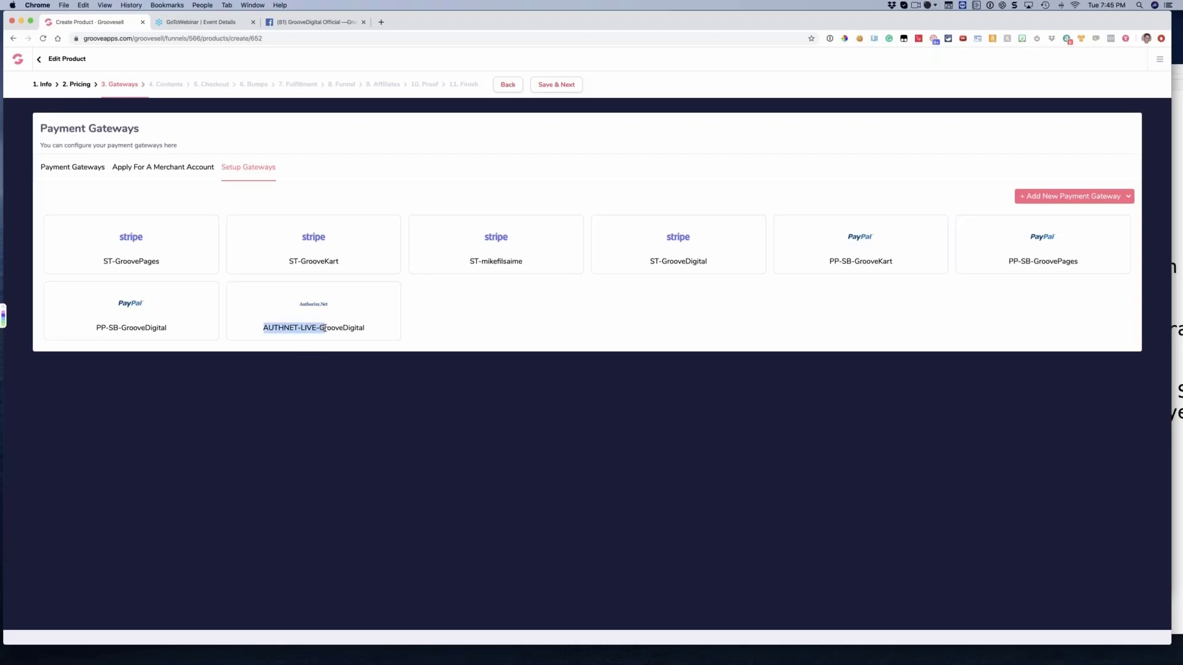
left_click(326, 328)
Highlight the account part of each Stripe and PayPal gateway name to show which business every gateway serves
left_click_drag(115, 261, 158, 260)
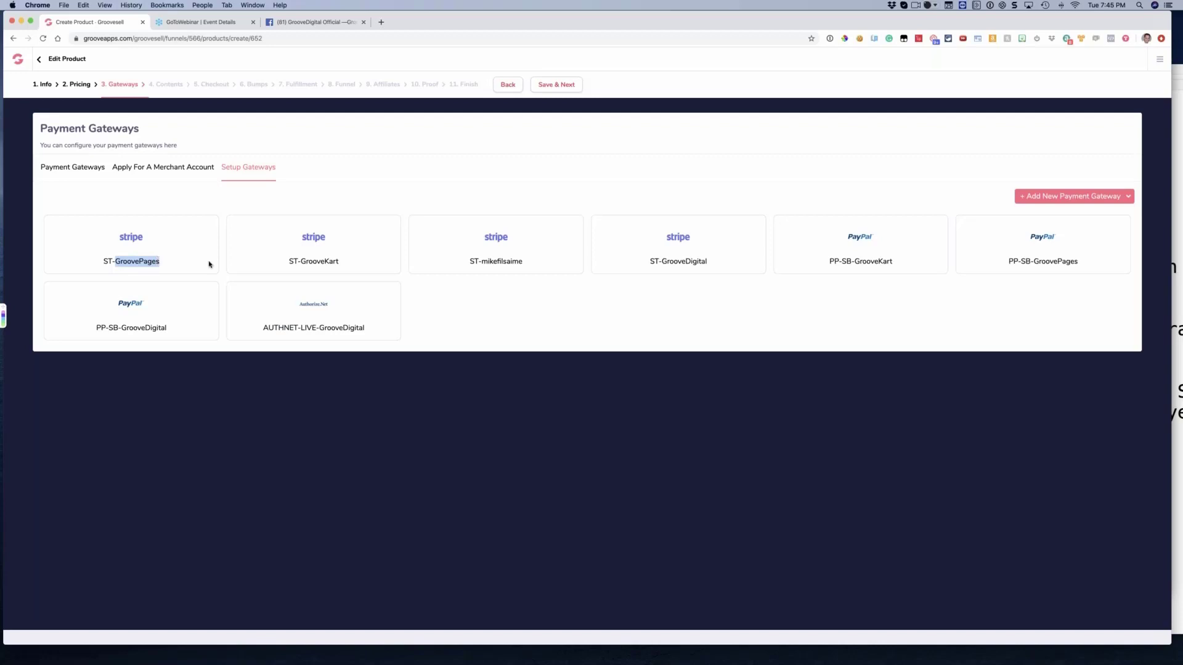
left_click_drag(298, 261, 338, 261)
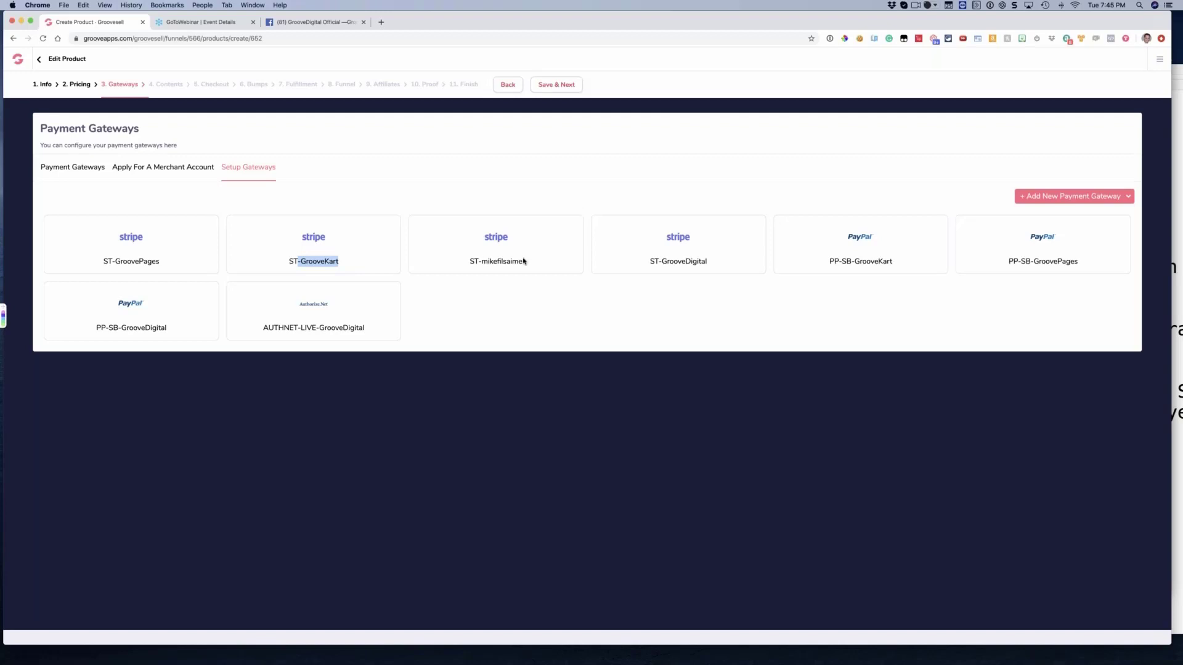
left_click_drag(481, 261, 544, 264)
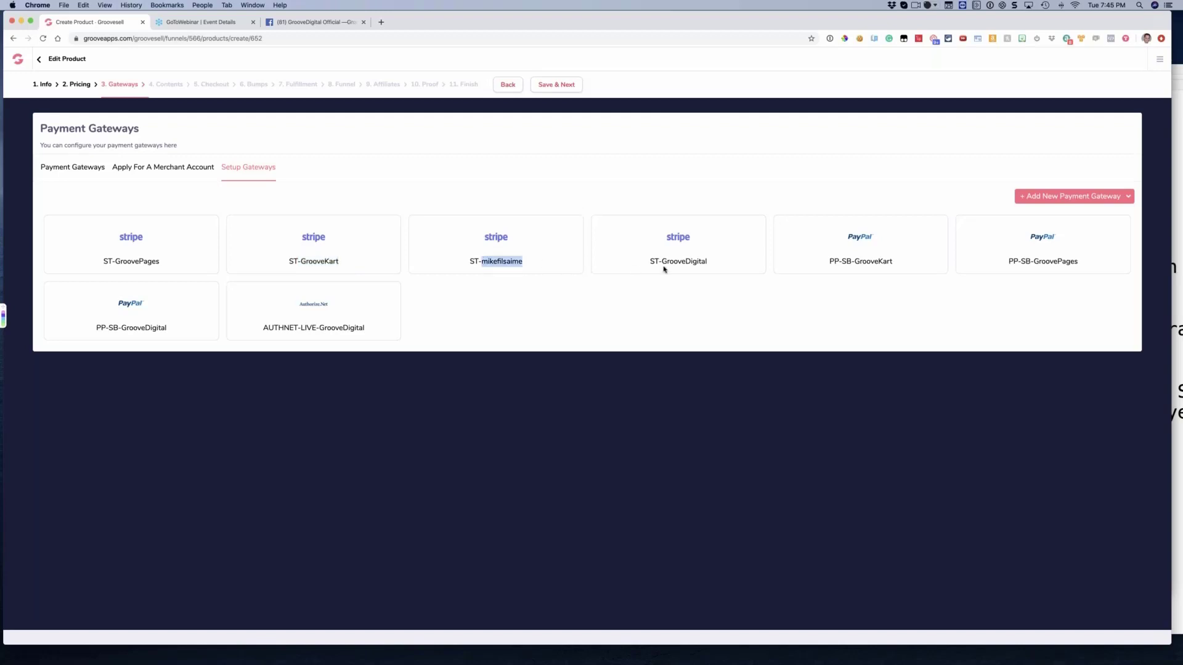
left_click(694, 263)
double_click(693, 263)
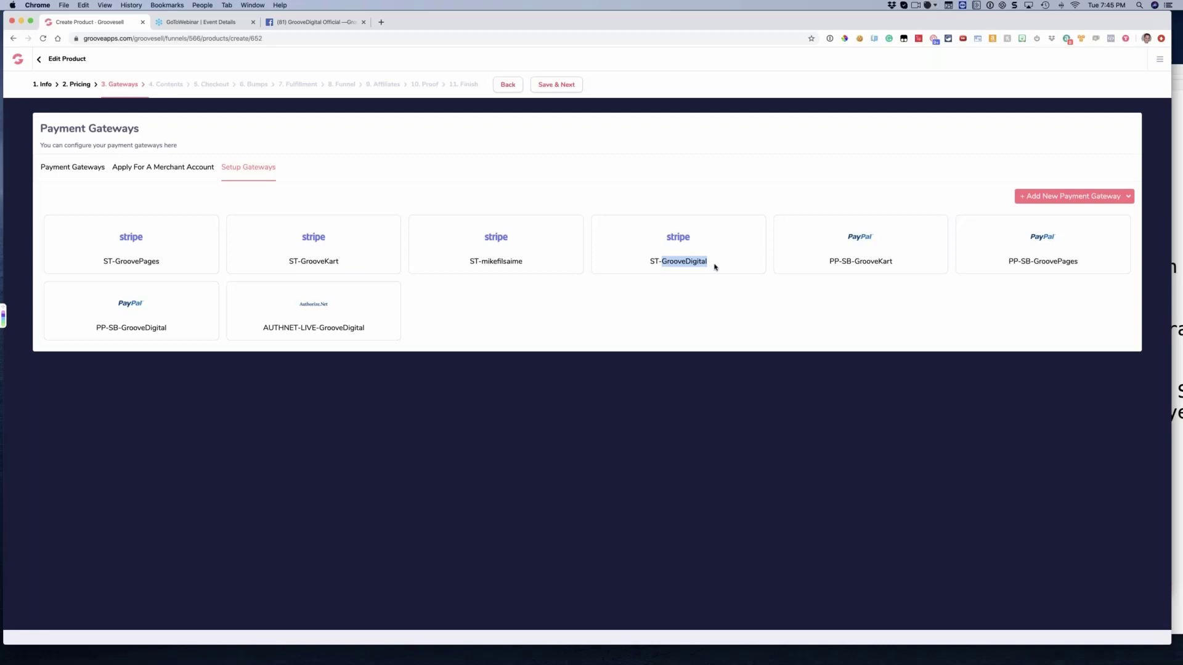
double_click(889, 262)
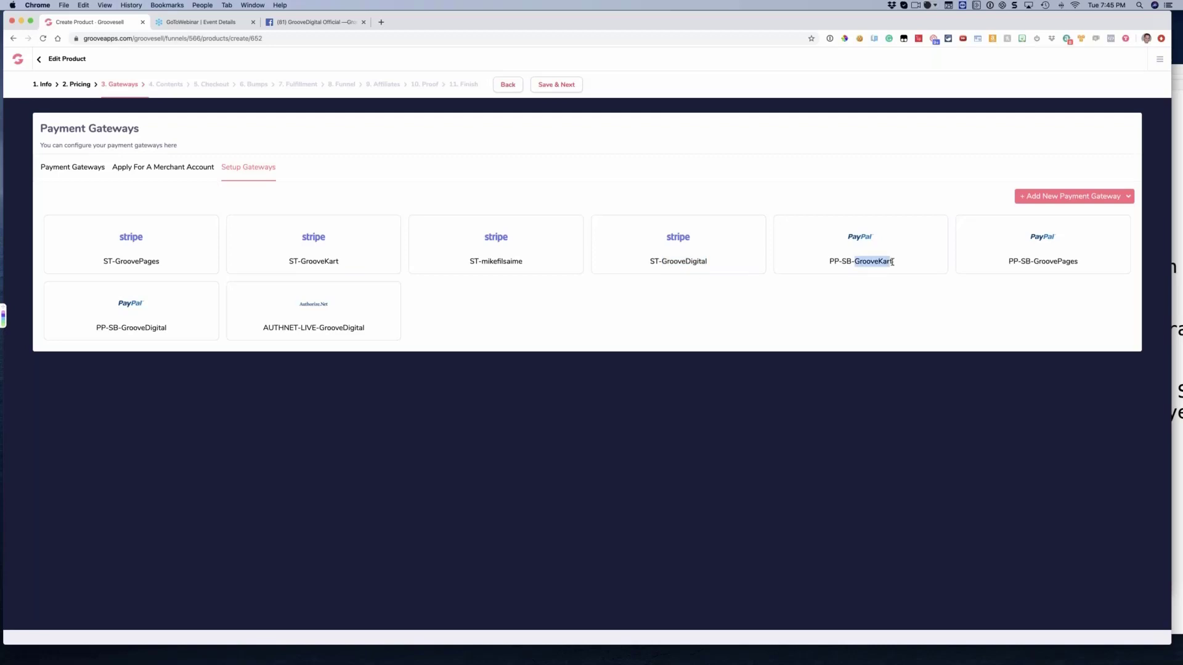
double_click(1035, 261)
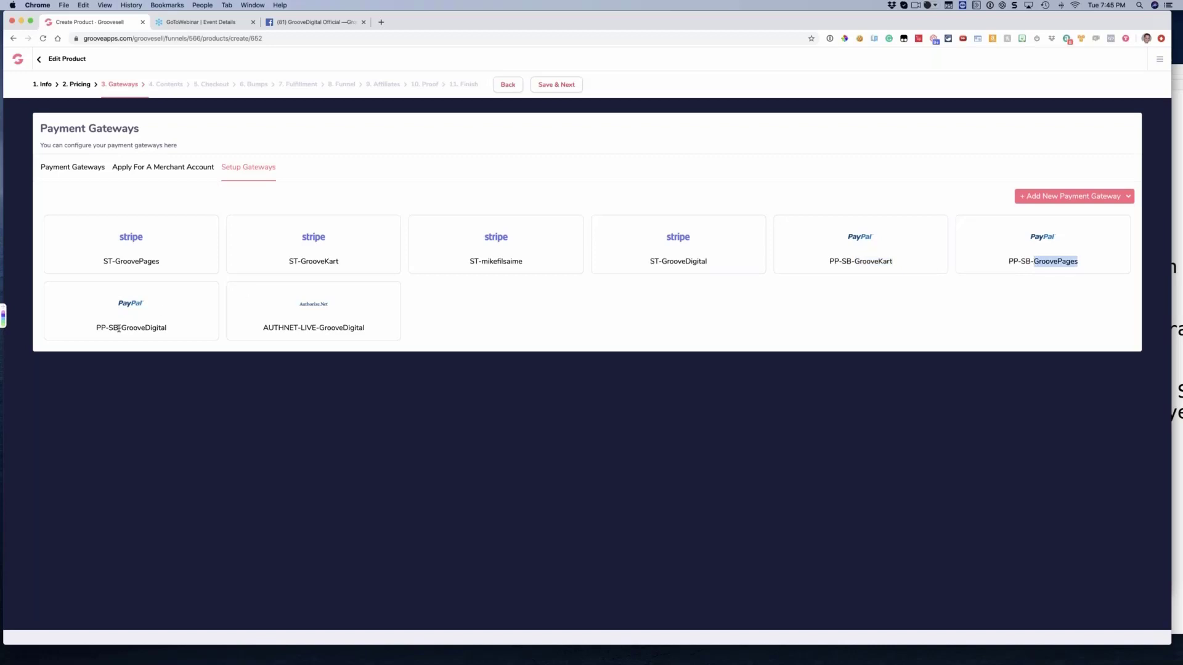
left_click_drag(118, 328, 156, 329)
left_click(304, 326)
Review the merchant account offer and the details requested to connect an Authorize.net account, then return to the product's payment gateways
left_click(183, 169)
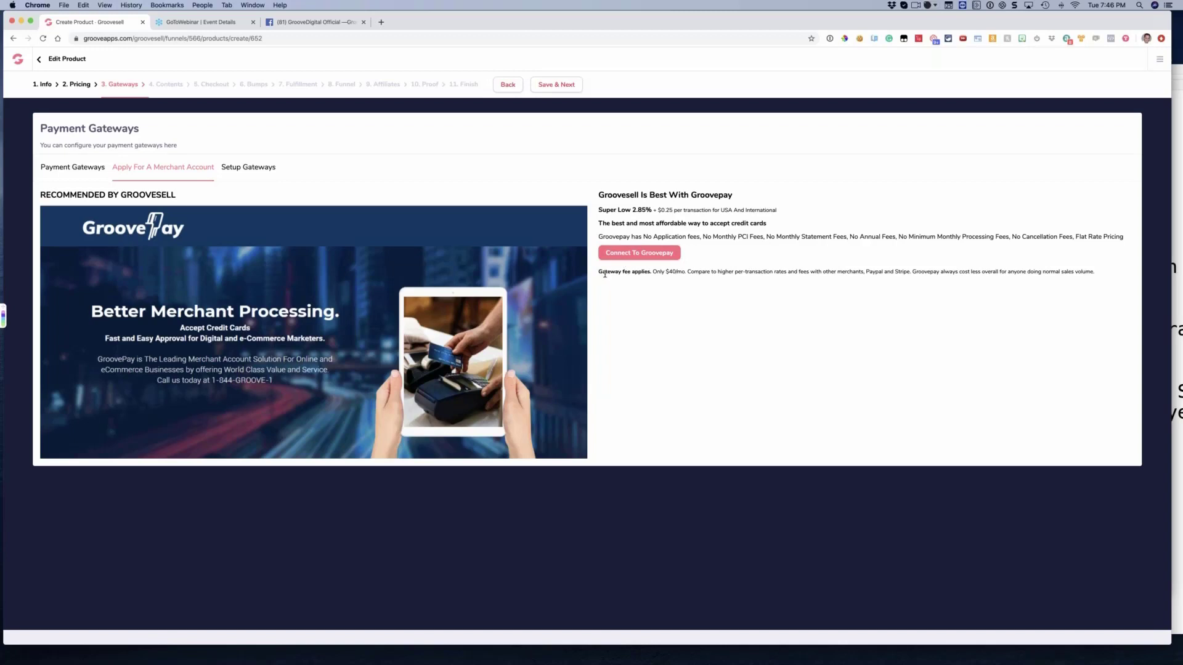
left_click(251, 166)
left_click(1045, 199)
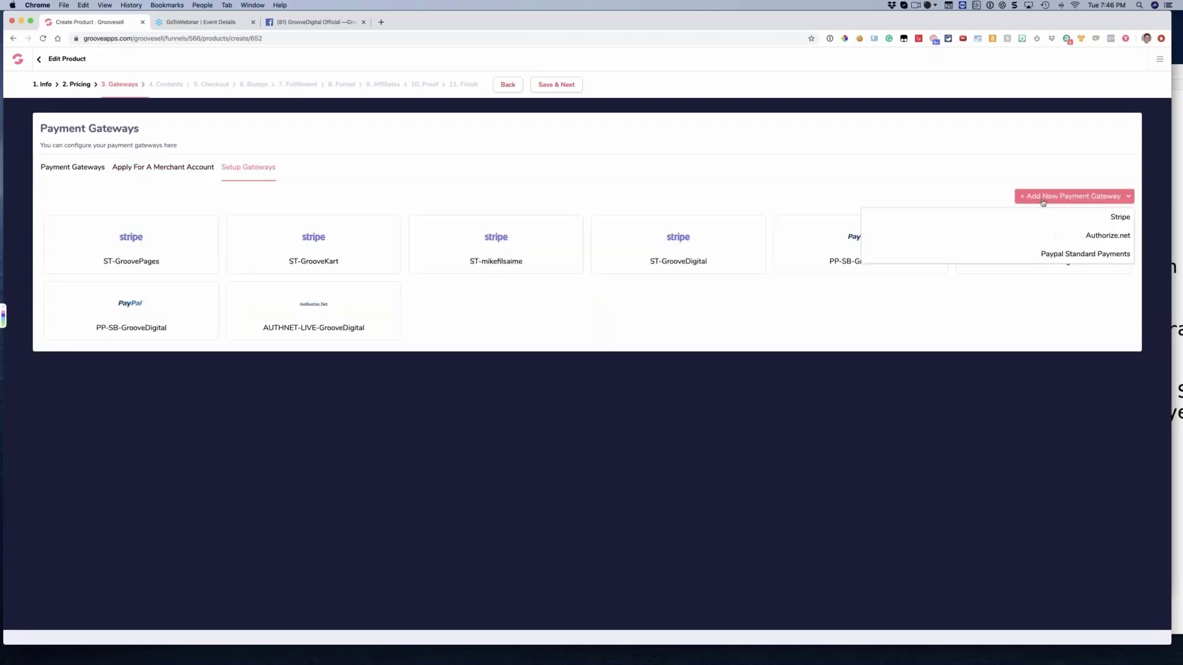
left_click(1087, 240)
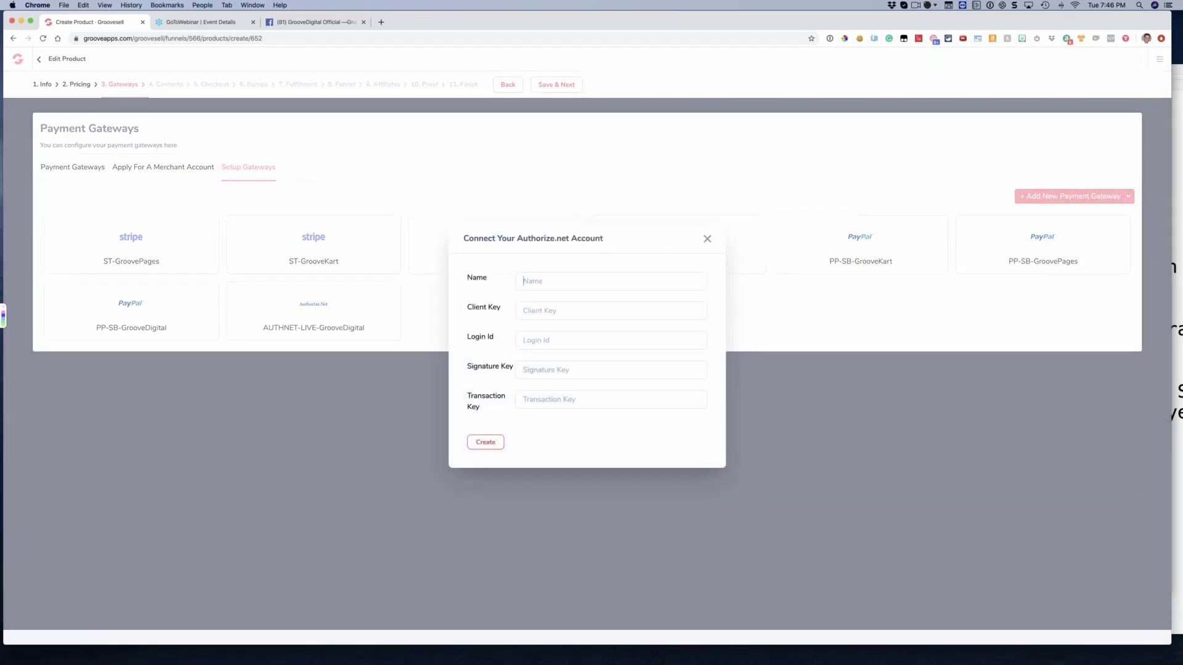
left_click(533, 285)
left_click(707, 239)
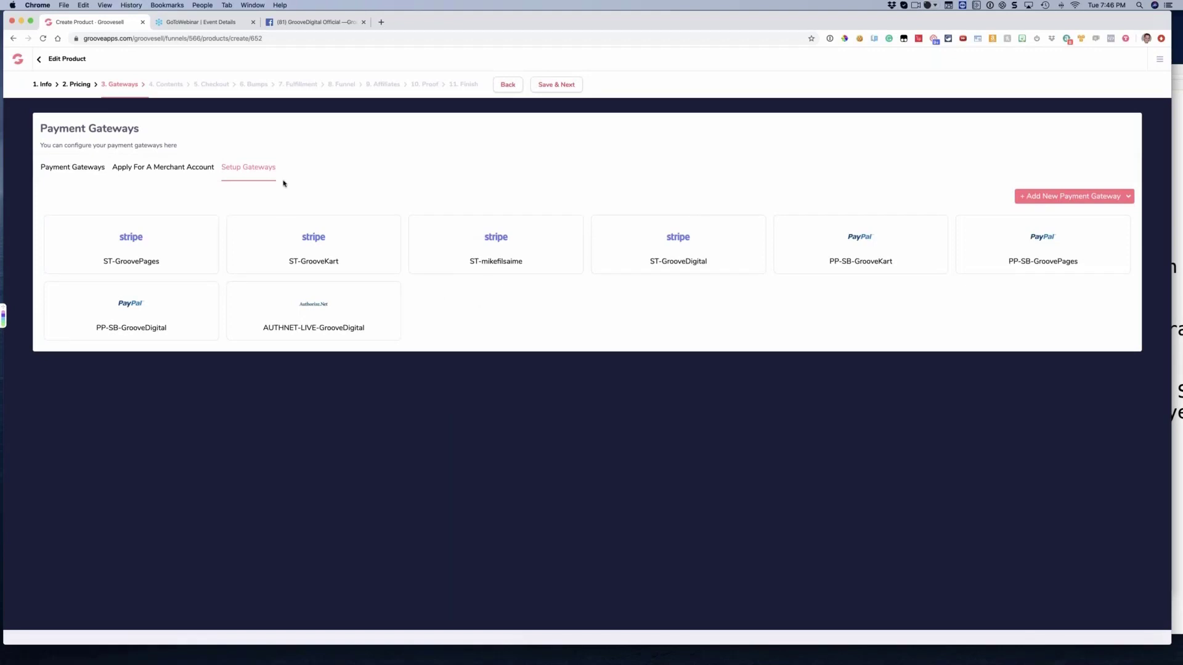
left_click(96, 170)
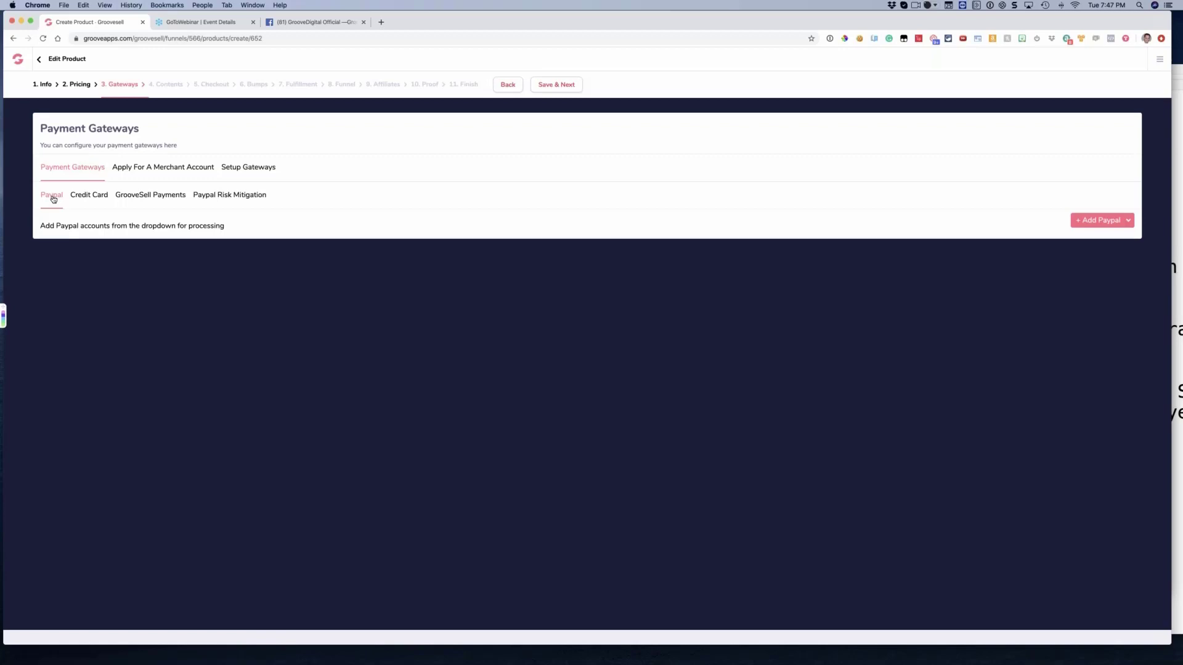
left_click(1084, 225)
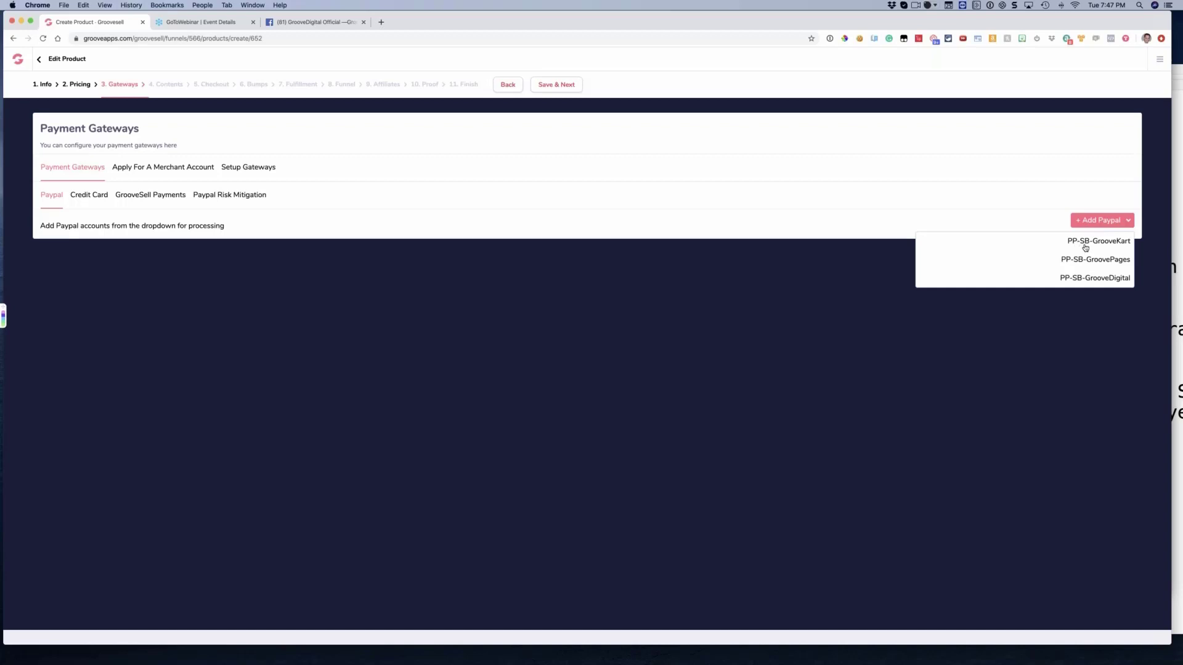
left_click(1088, 279)
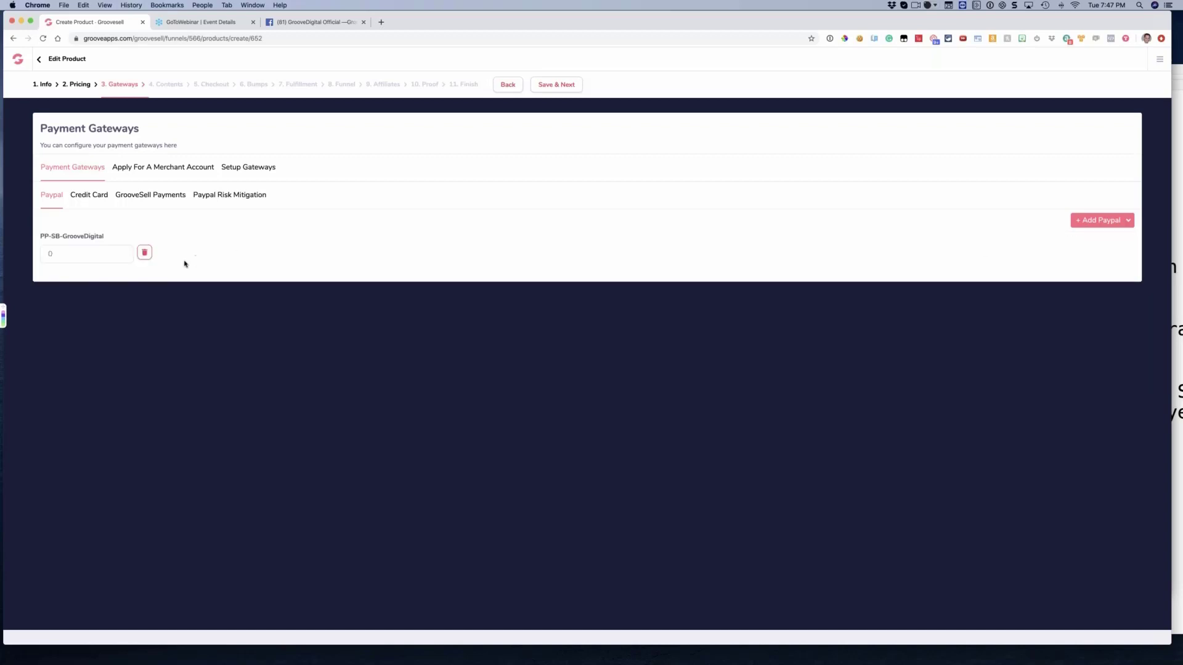
left_click(144, 253)
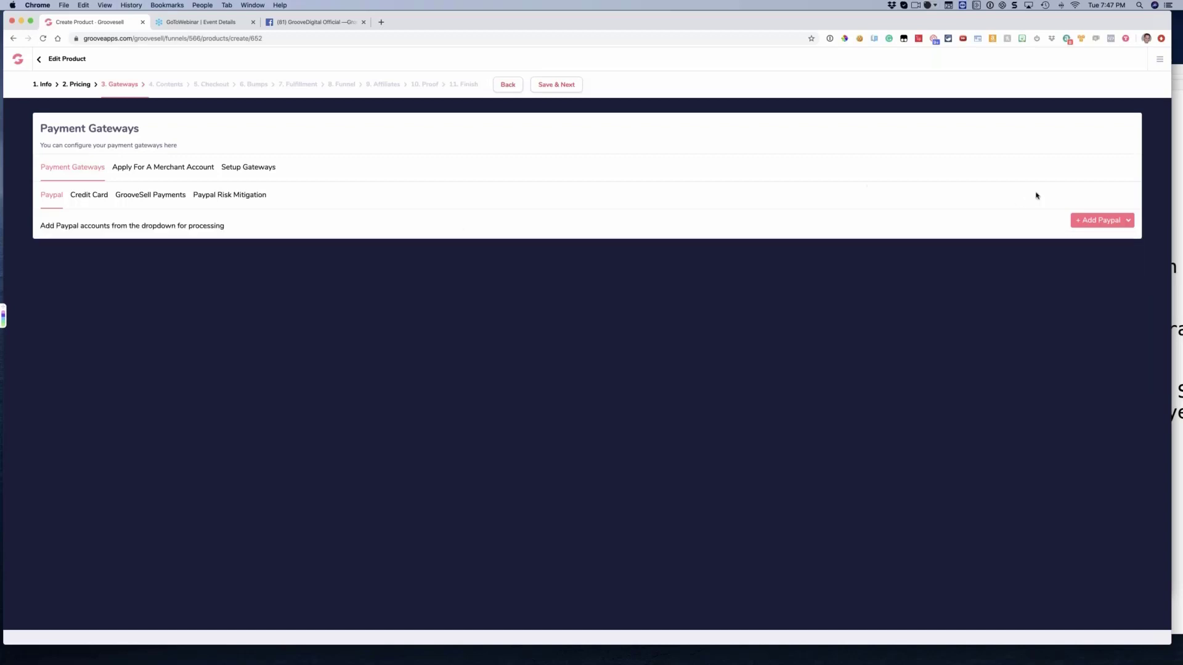
Add the PP-SB-GrooveKart PayPal account to the product and set its processing share to 35
left_click(1101, 227)
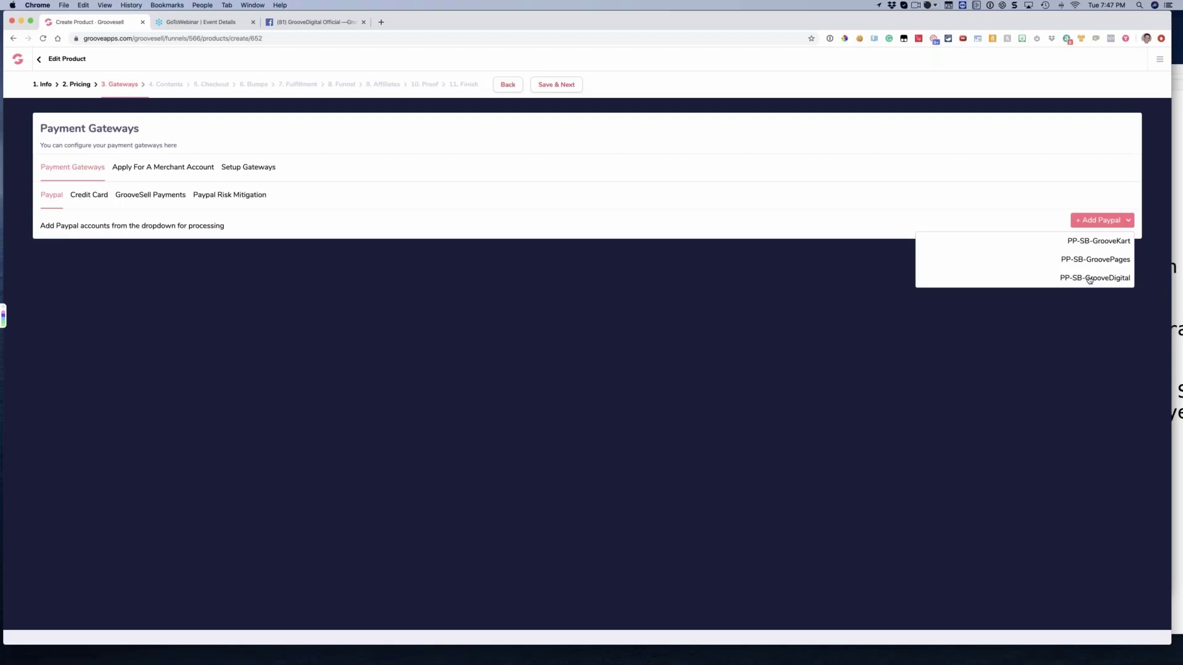
left_click(1095, 245)
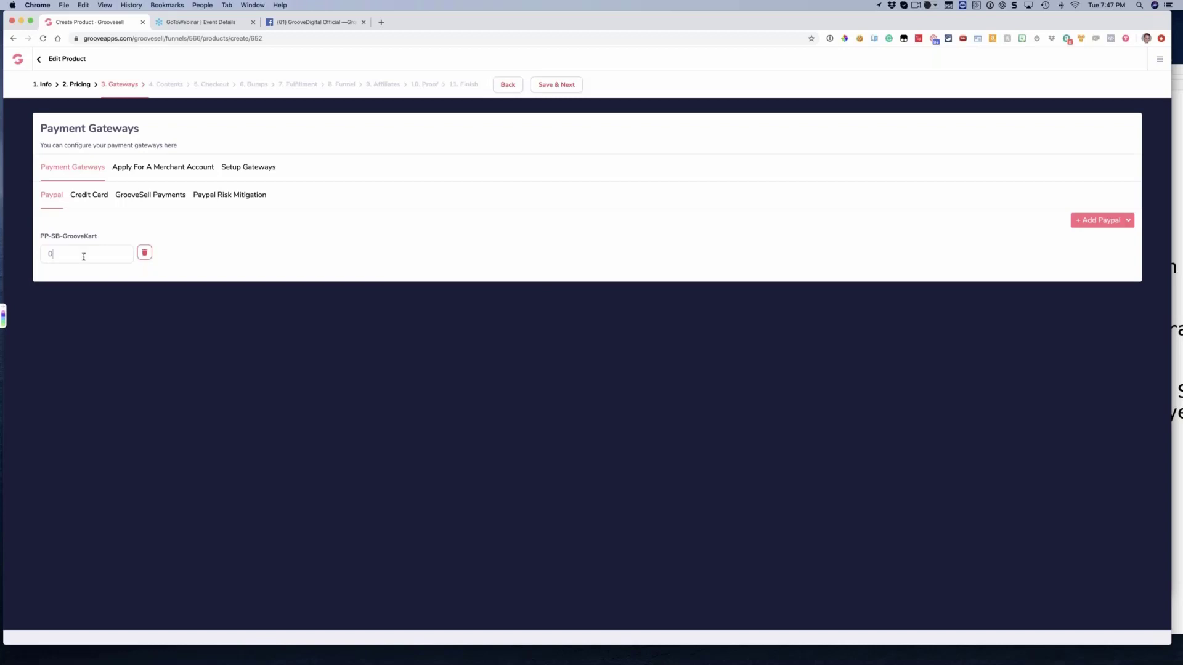
key("BackSpace")
type("100")
key("BackSpace")
key("BackSpace")
key("BackSpace")
type("35")
Add the PP-SB-GroovePages PayPal account to the product and set its processing share to 45
left_click(1084, 222)
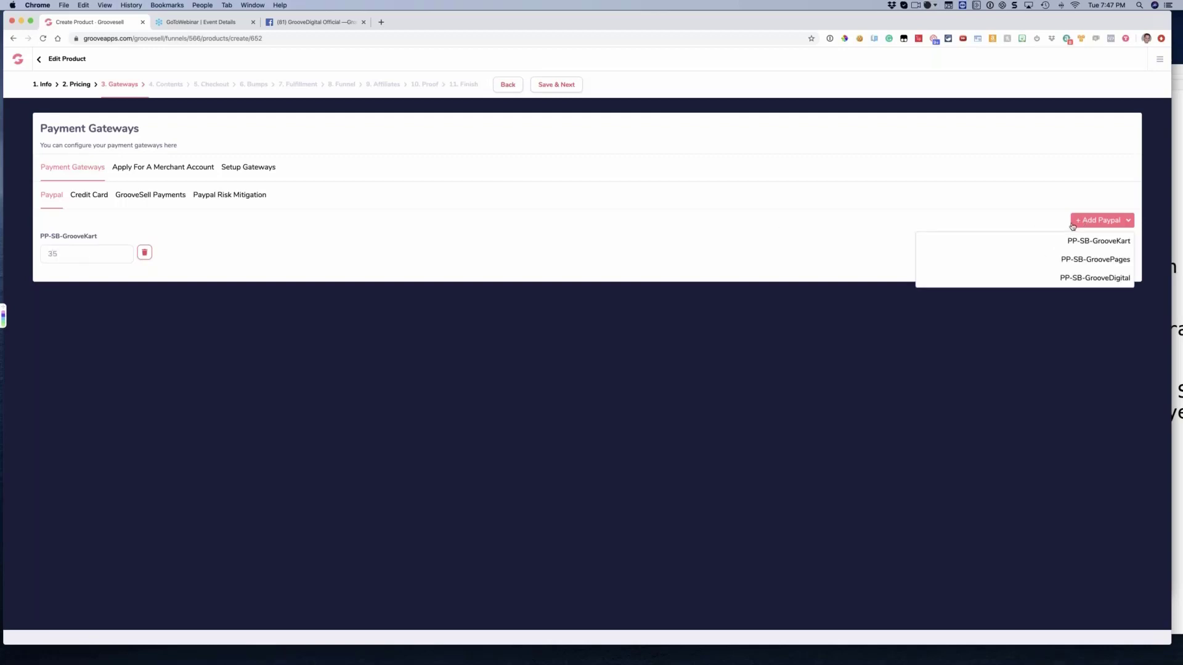
left_click(1085, 259)
left_click(70, 315)
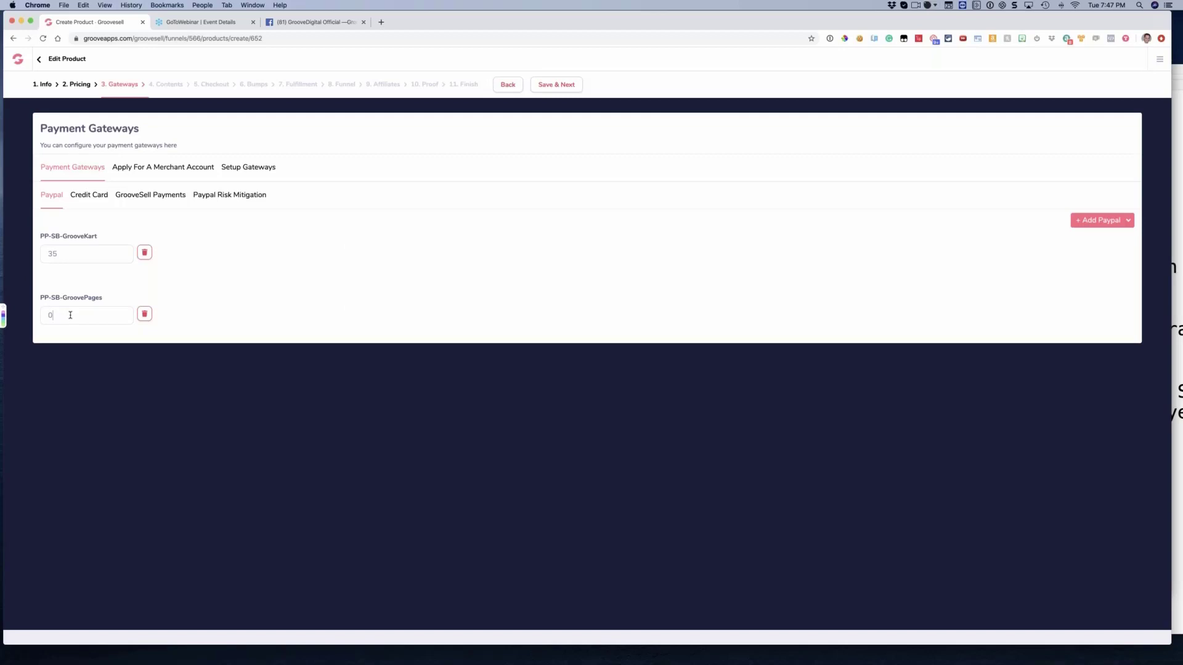
type("45")
key("BackSpace")
key("BackSpace")
key("BackSpace")
type("45")
Add the PP-SB-GrooveDigital PayPal account to the product and set its processing share to 20
left_click(1100, 225)
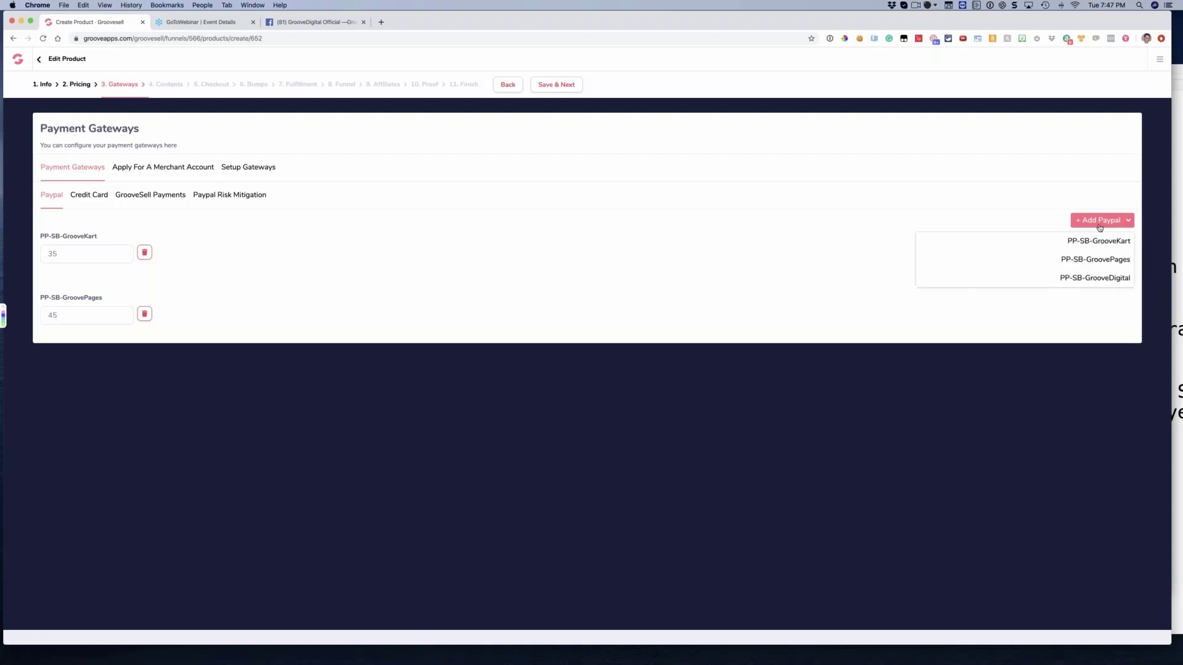
left_click(1089, 277)
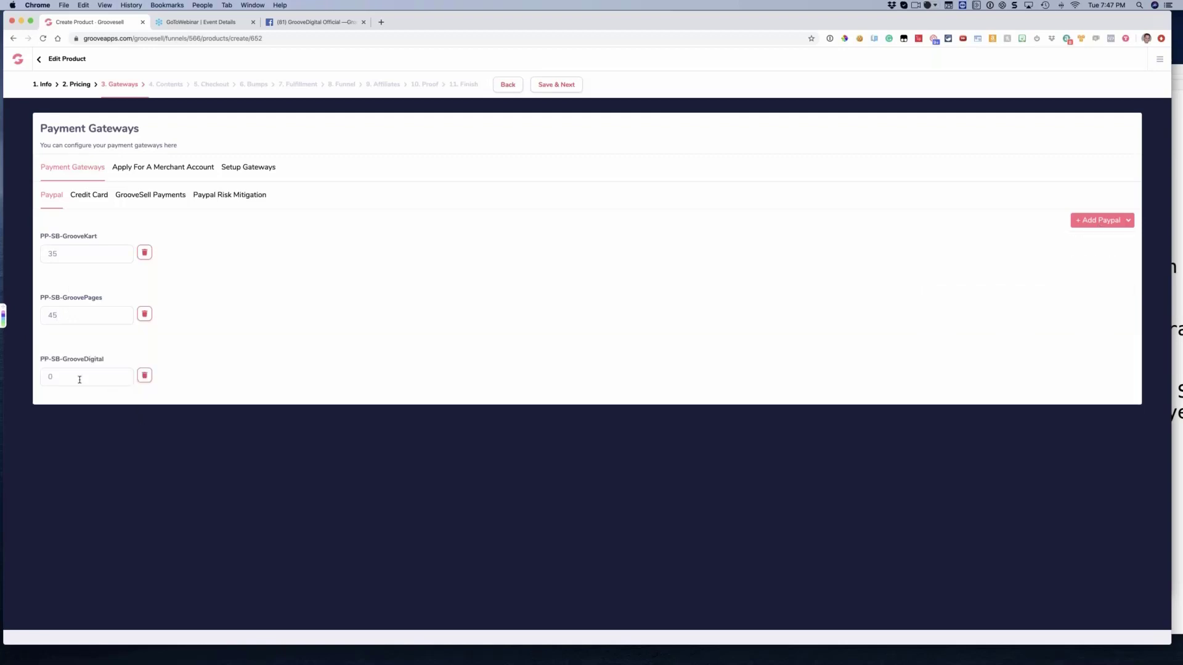
type("2")
key("BackSpace")
key("BackSpace")
type("20")
Point out the three PayPal accounts assigned to the product by highlighting their names
left_click_drag(92, 241, 44, 243)
left_click_drag(104, 302, 60, 299)
left_click_drag(104, 361, 43, 361)
left_click(112, 359)
Remove the PP-SB-GrooveDigital PayPal account and add it again with a processing share of 20
left_click(148, 382)
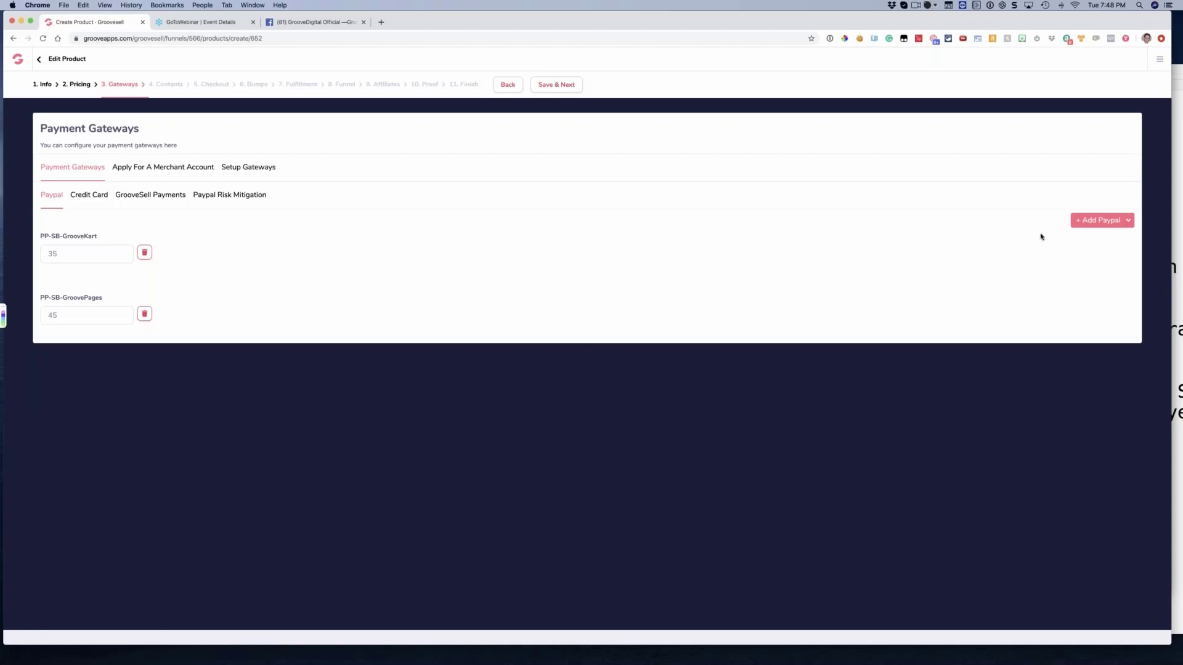
left_click(1128, 220)
left_click(1089, 276)
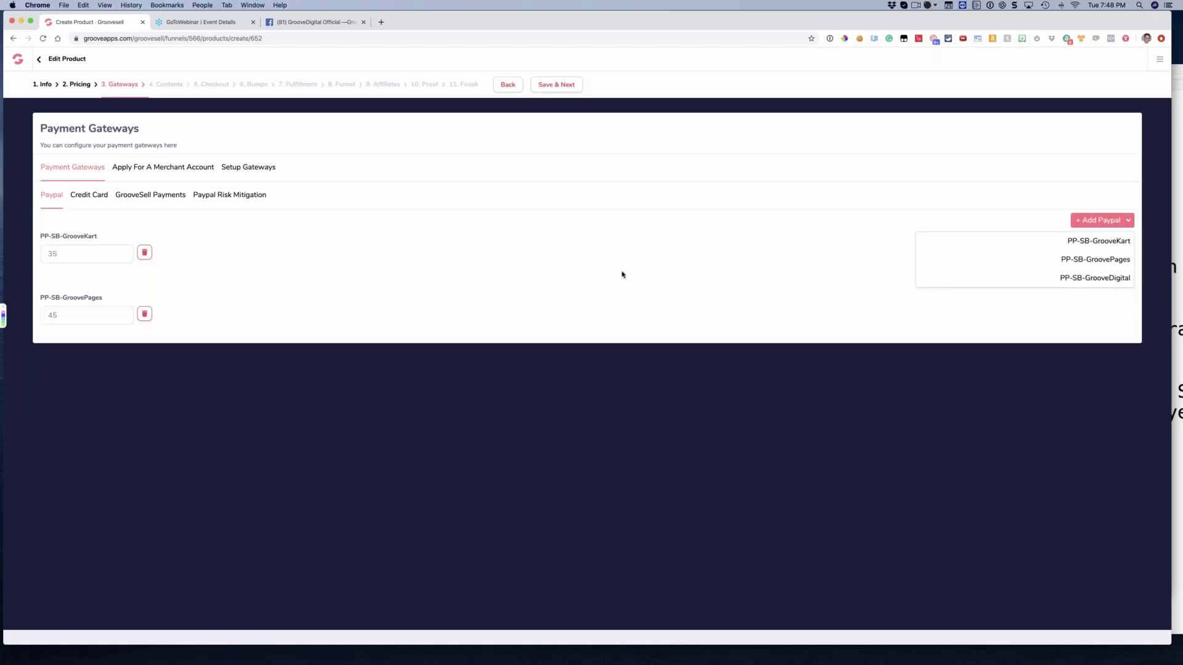
key("BackSpace")
type("20")
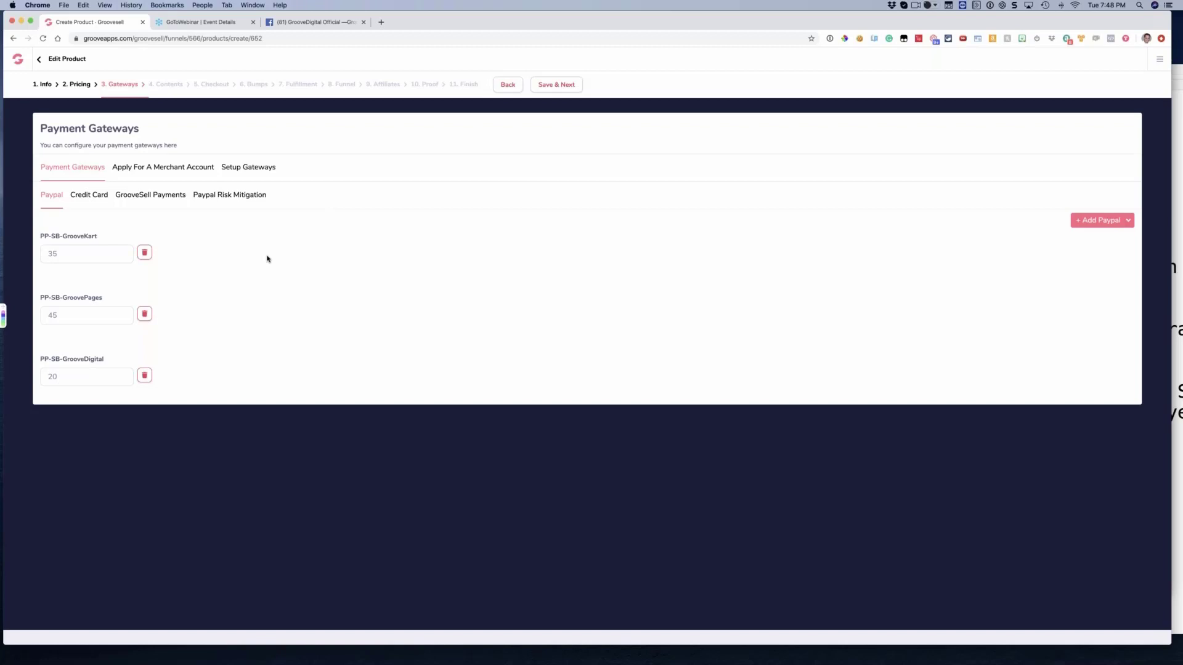
Go through the product's credit card gateways, highlighting the Stripe names and the shares of the Authorize.net and ST-GrooveDigital gateways
left_click(98, 201)
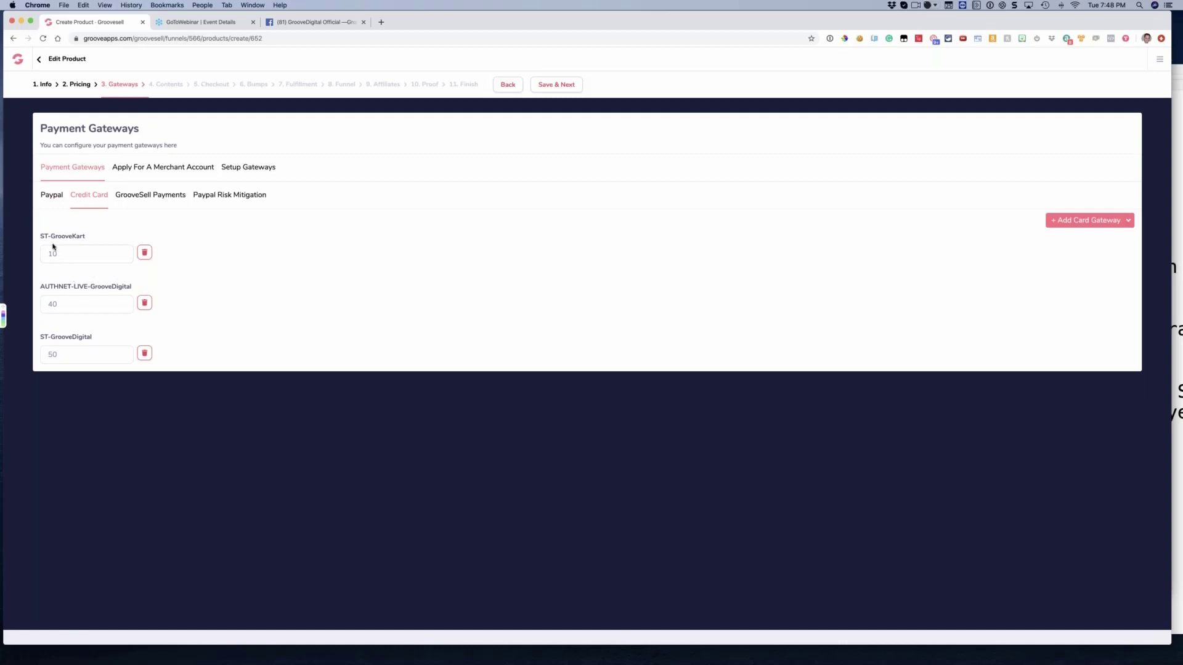
left_click_drag(79, 238, 47, 238)
left_click(70, 238)
double_click(52, 305)
left_click(57, 304)
left_click_drag(97, 338, 51, 338)
left_click(112, 333)
double_click(85, 357)
left_click(84, 358)
Open groovepages.com/lifetime-pricing in a new browser tab and proceed to the lifetime access checkout
left_click(381, 22)
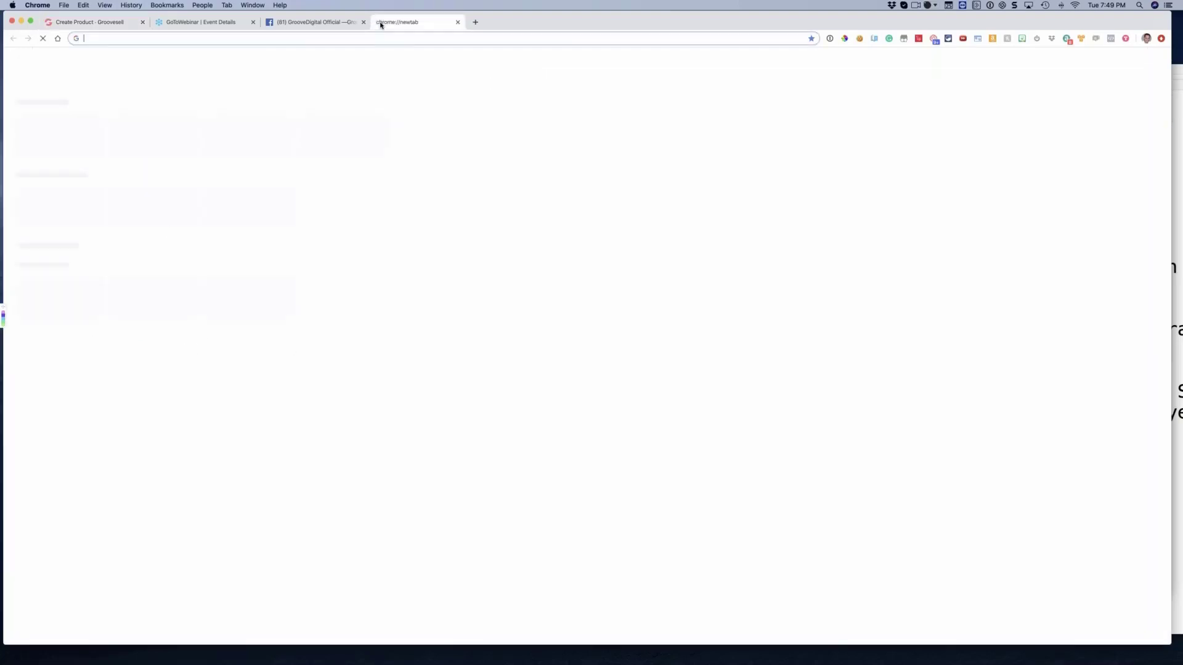
type("gr")
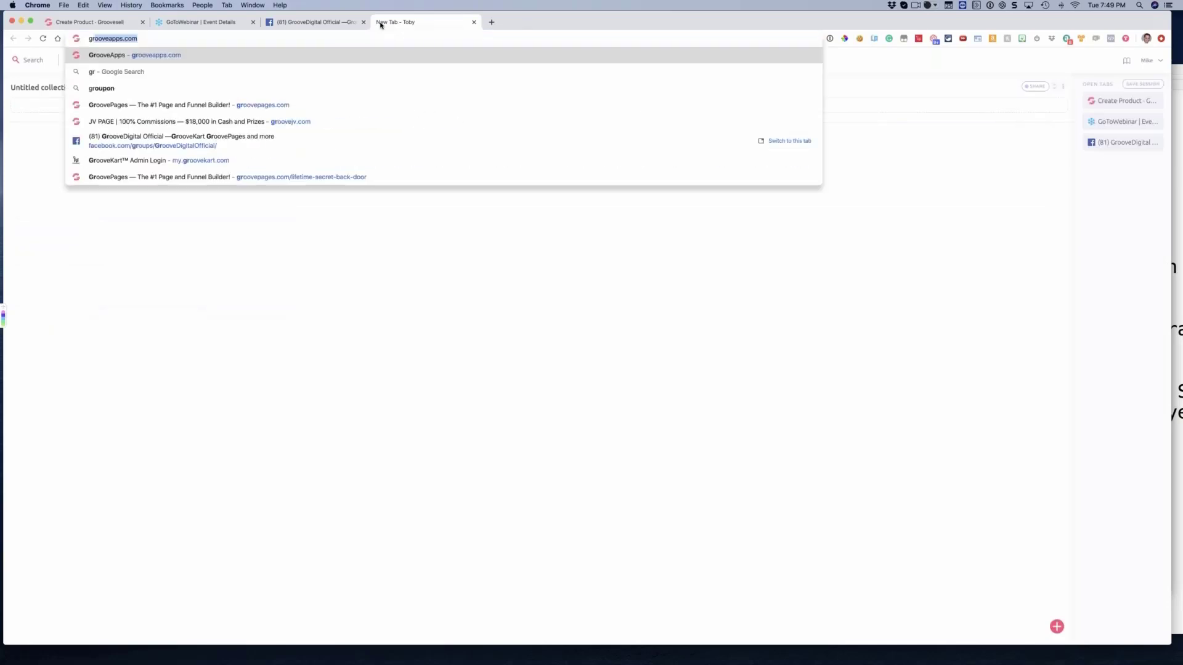
type("oovese")
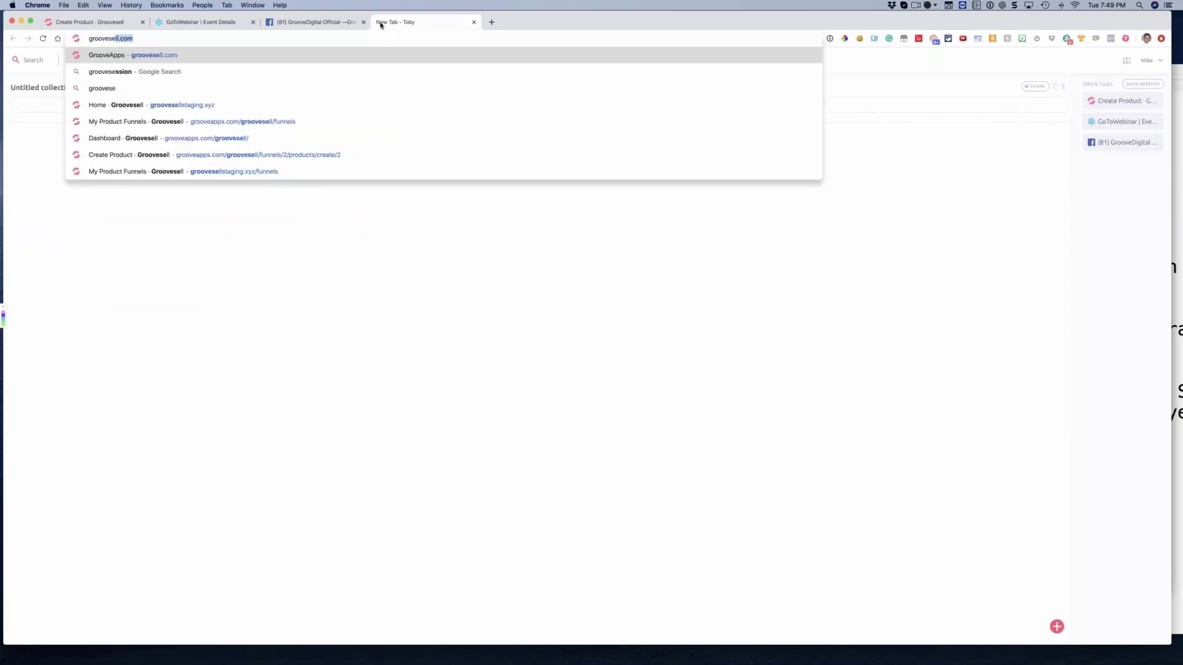
key("BackSpace")
key("BackSpace")
key("BackSpace")
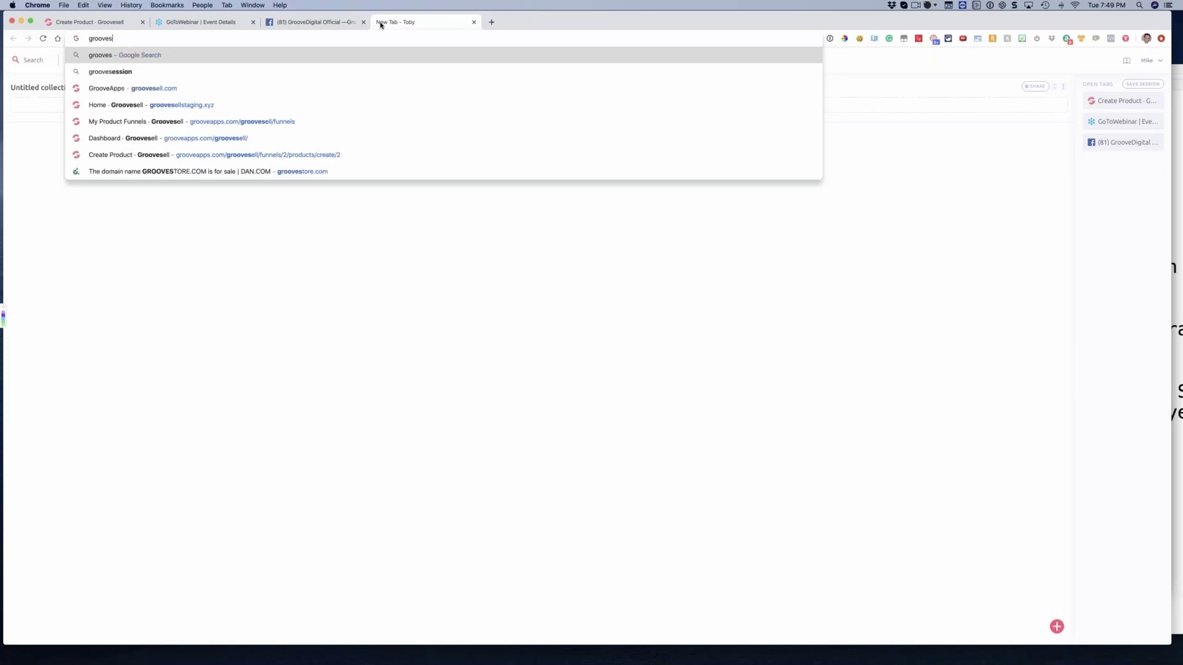
type("p")
key("Down")
key("Down")
key("Down")
key("Down")
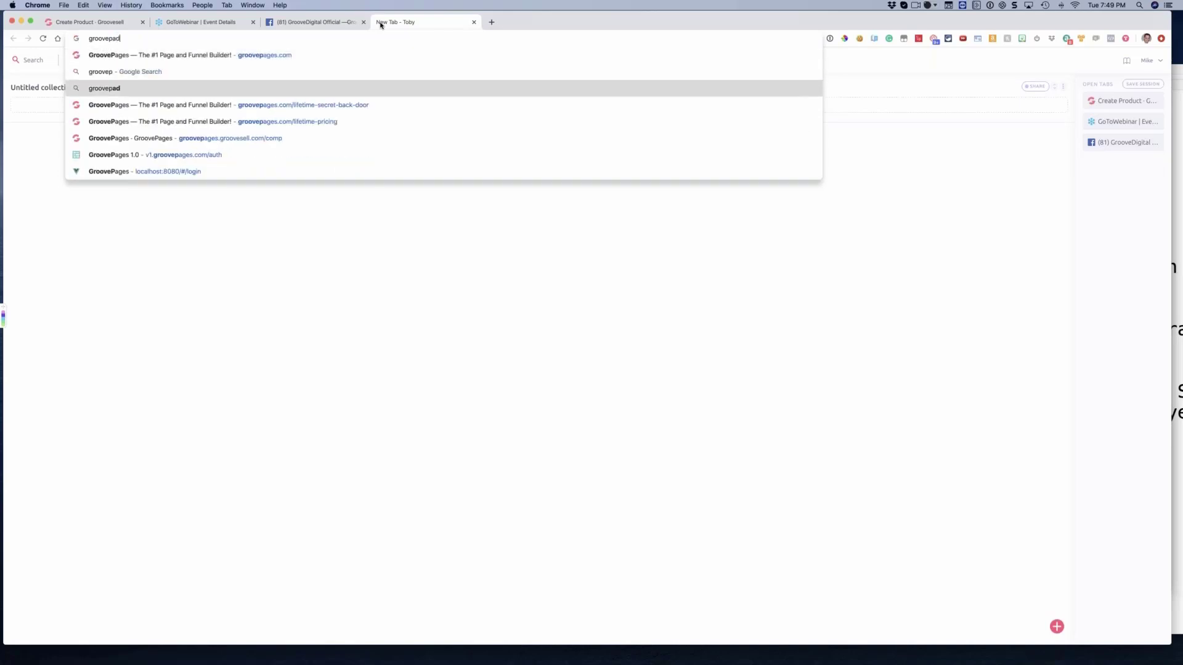
key("Return")
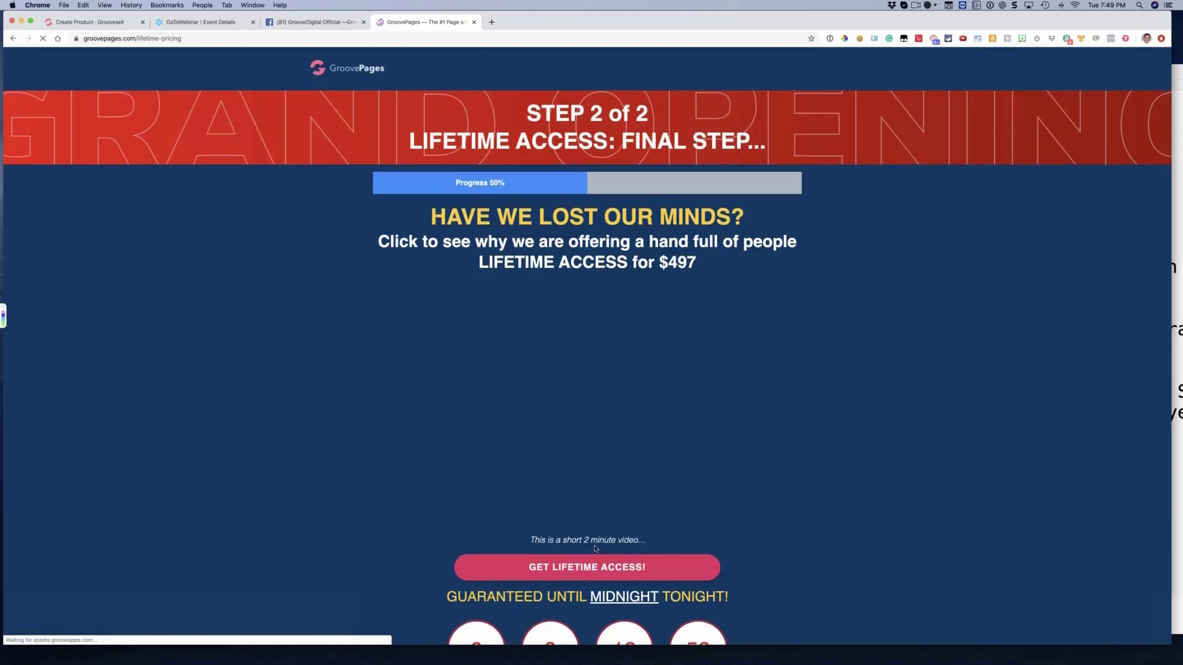
left_click(595, 566)
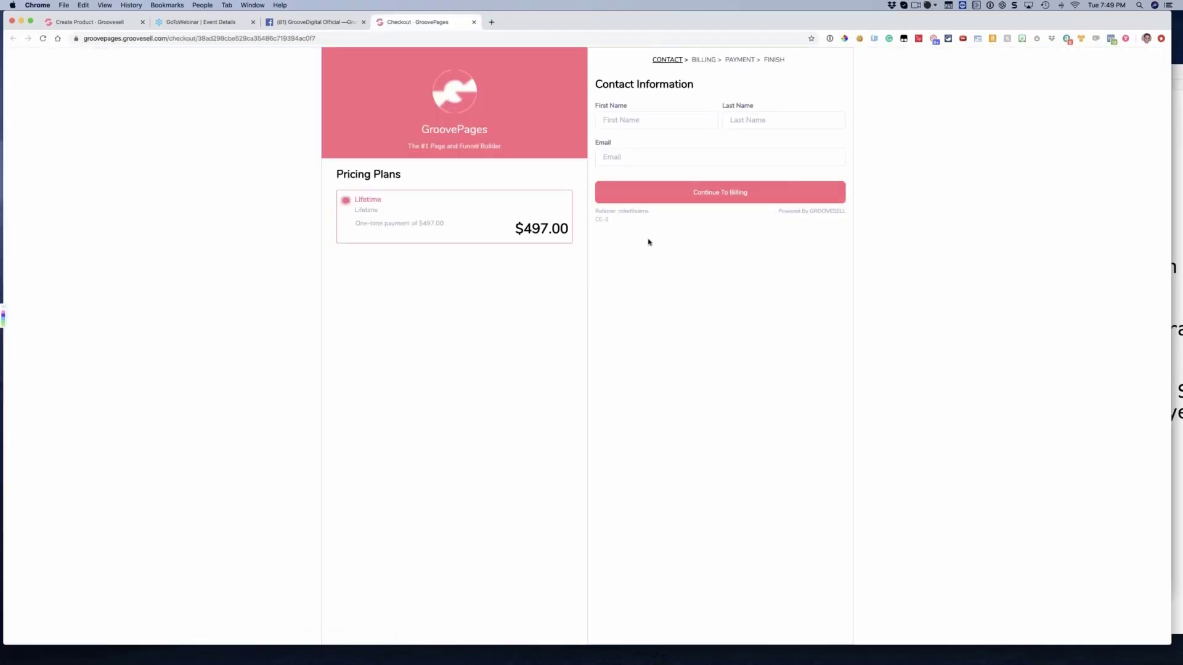
Examine the referrer and CC gateway code beneath the checkout form, reloading the page to check which card gateway is assigned
left_click_drag(648, 214, 619, 212)
left_click(620, 213)
mouse_move(649, 211)
left_mouse_down()
mouse_move(595, 211)
mouse_move(662, 216)
left_mouse_up()
left_click(653, 220)
left_click(632, 216)
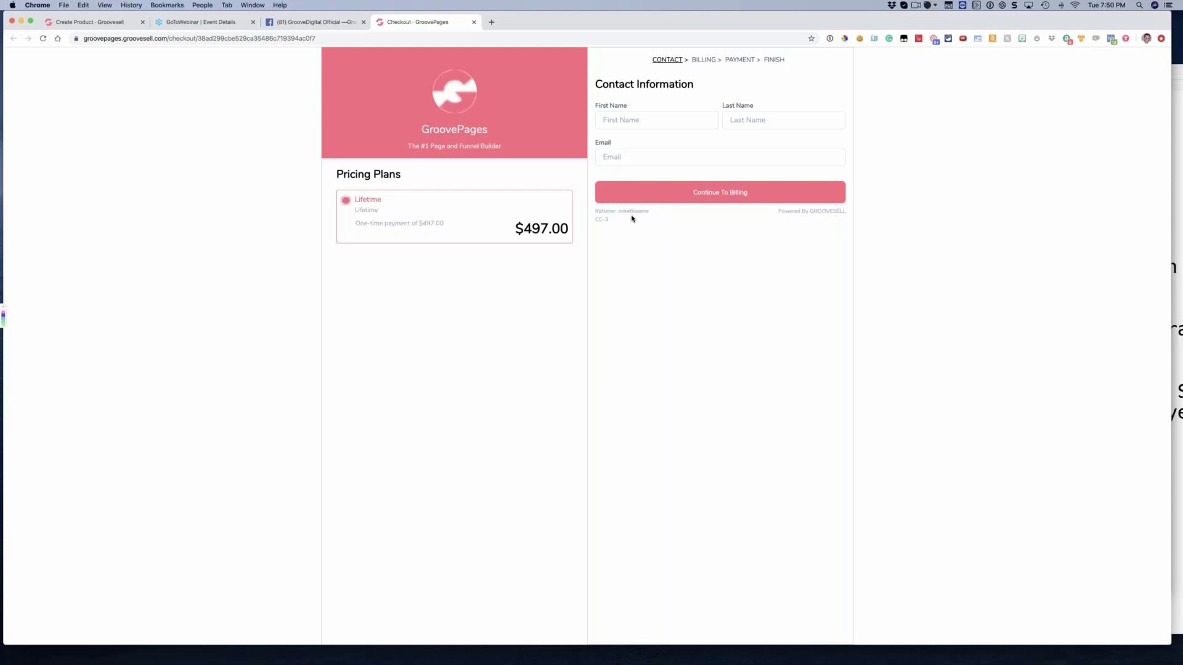
triple_click(594, 220)
key("super+r")
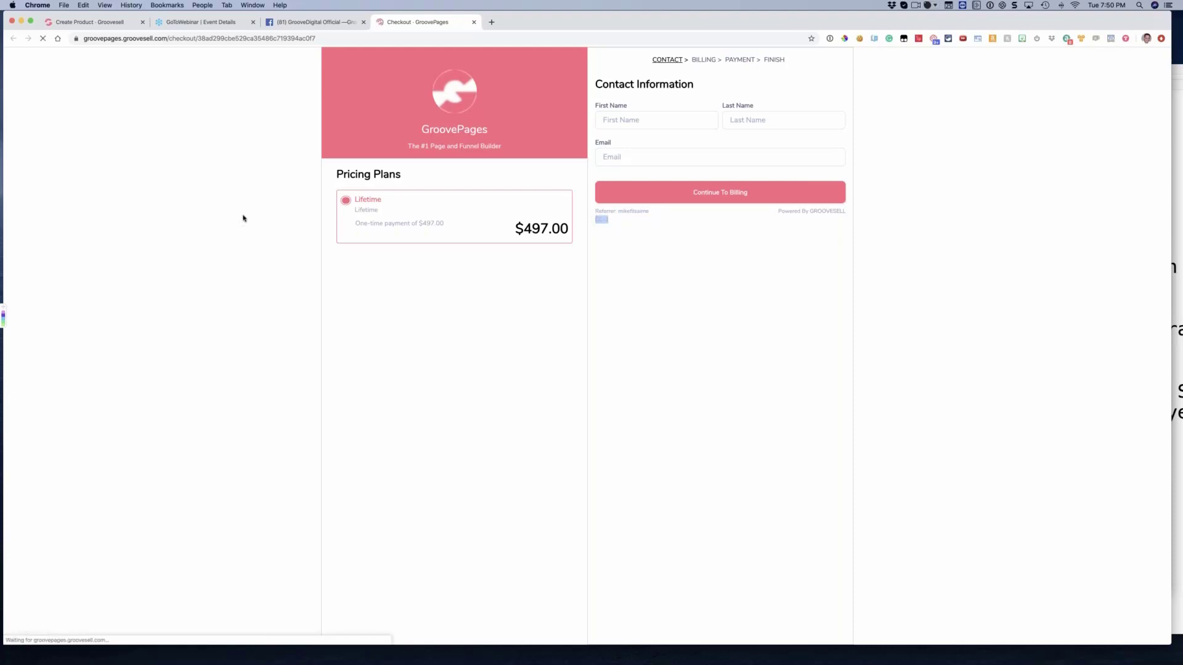
left_click_drag(610, 220, 593, 222)
left_click(630, 228)
double_click(606, 220)
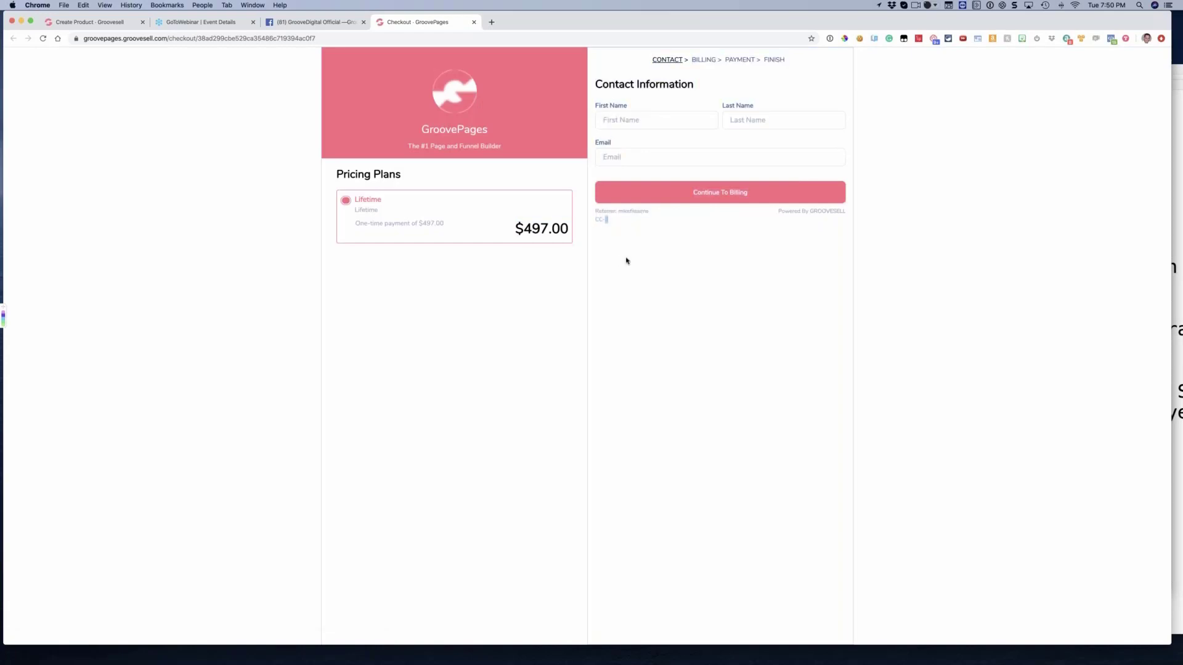
Return to the GrooveSell product and highlight the AUTHNET-LIVE-GrooveDigital gateway name among the credit card gateways
left_click(114, 25)
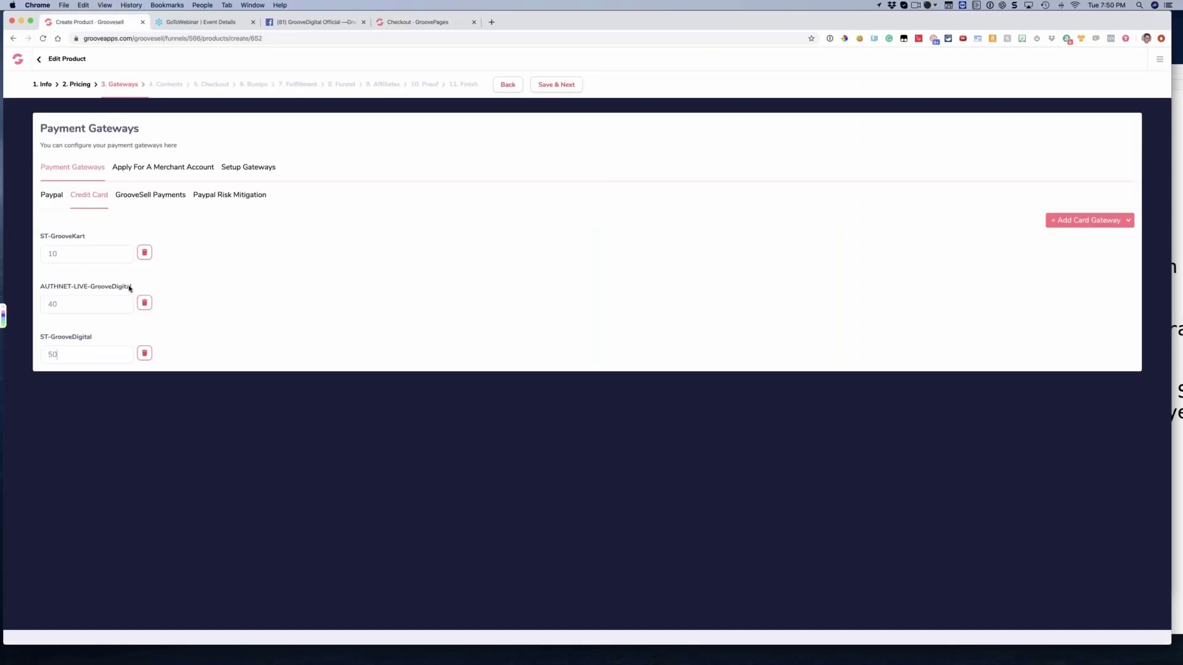
left_click_drag(132, 287, 60, 286)
left_click_drag(52, 339, 49, 343)
left_click(48, 342)
left_click_drag(131, 287, 49, 286)
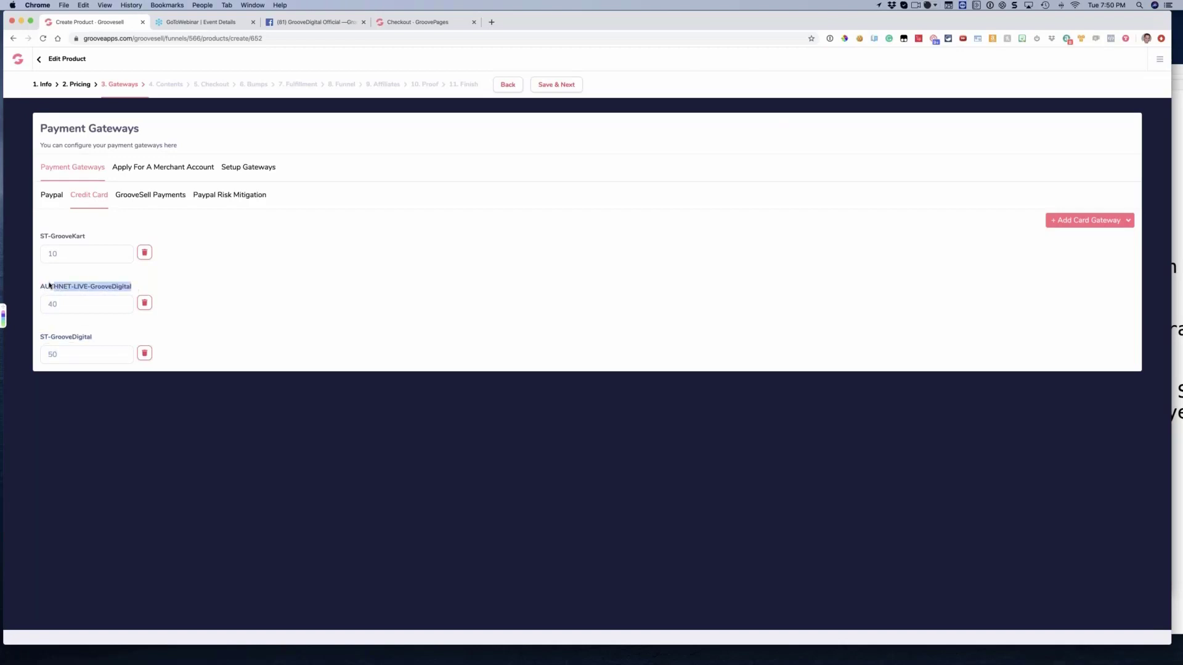
left_click(380, 284)
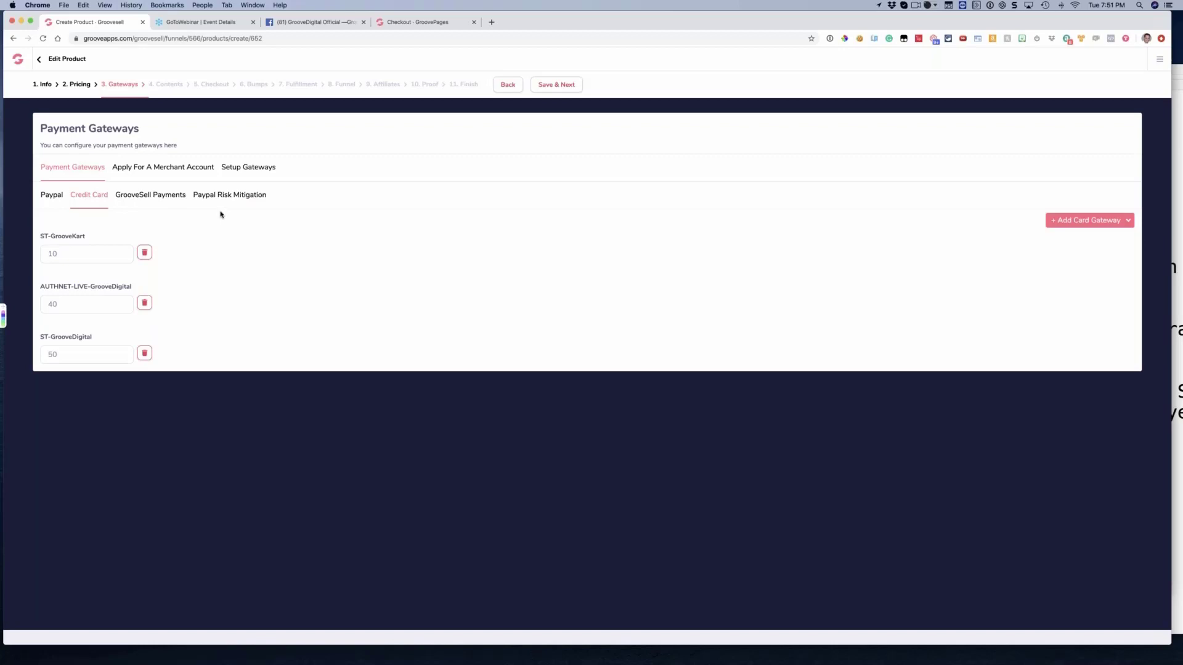
Display the product's PayPal accounts and capture an image of the Payment Gateways panel with Snagit
left_click(52, 195)
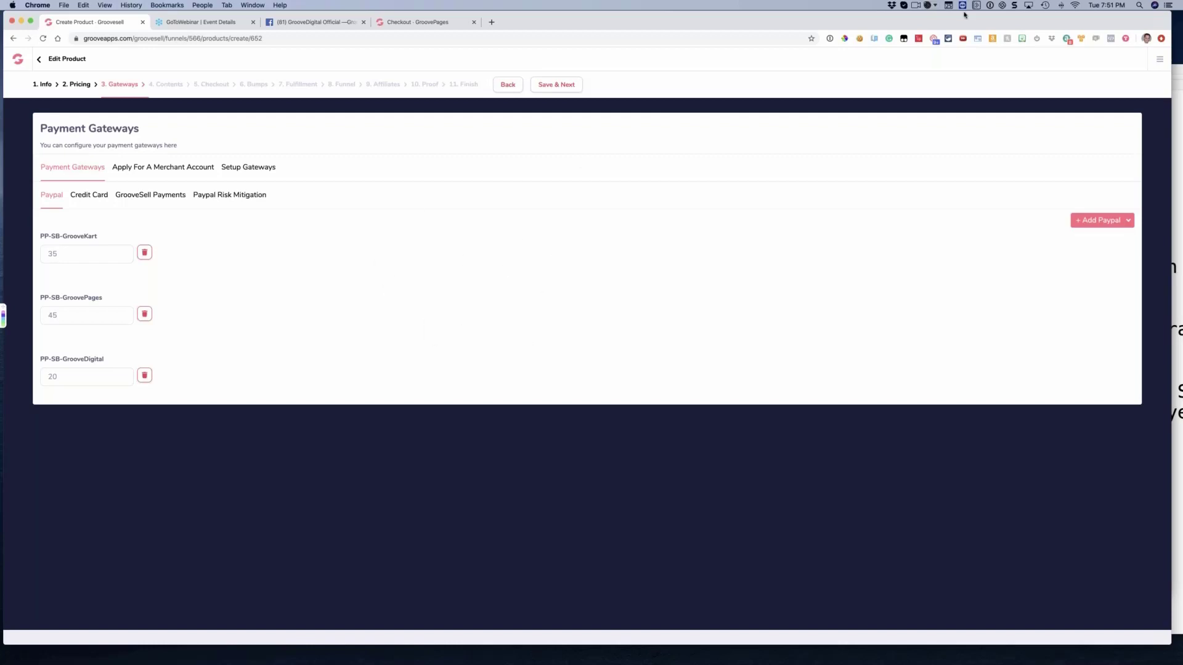
left_click(1016, 6)
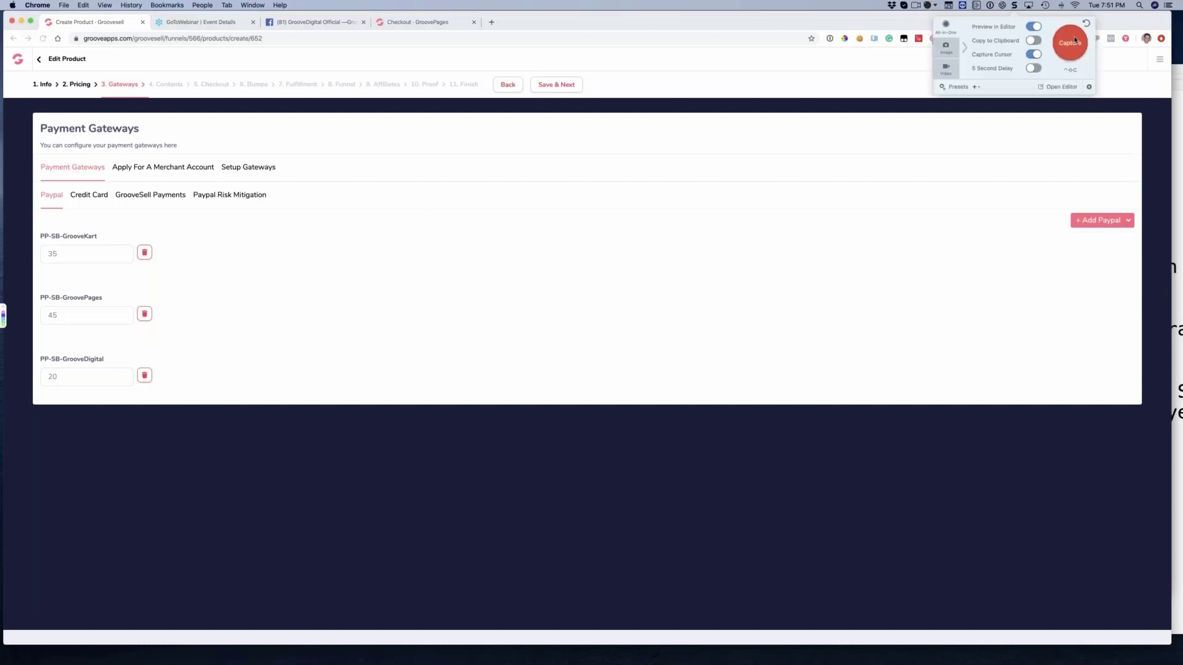
left_click(1070, 42)
left_click_drag(12, 100, 1156, 444)
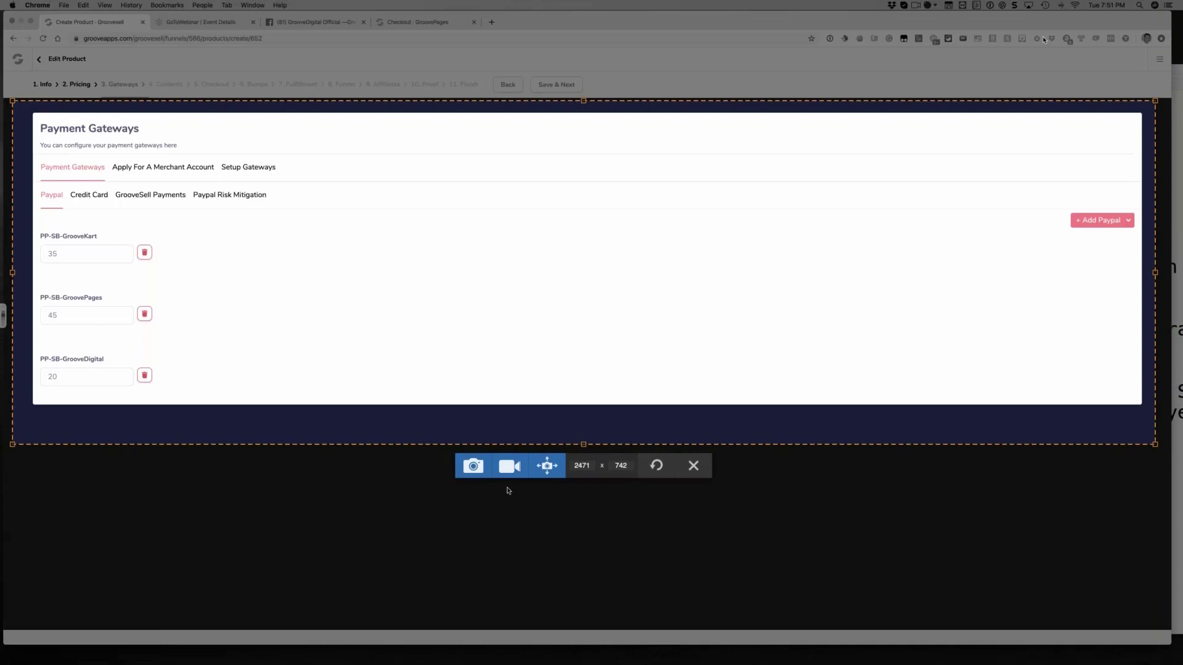
left_click(473, 466)
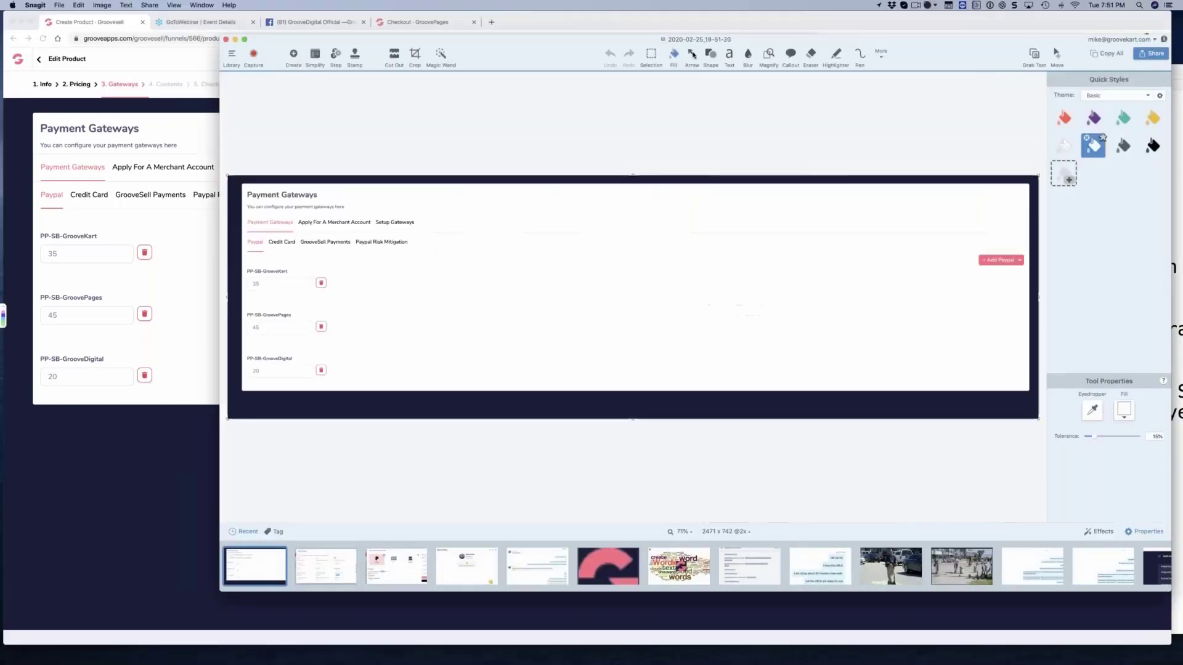
left_click_drag(399, 255, 477, 309)
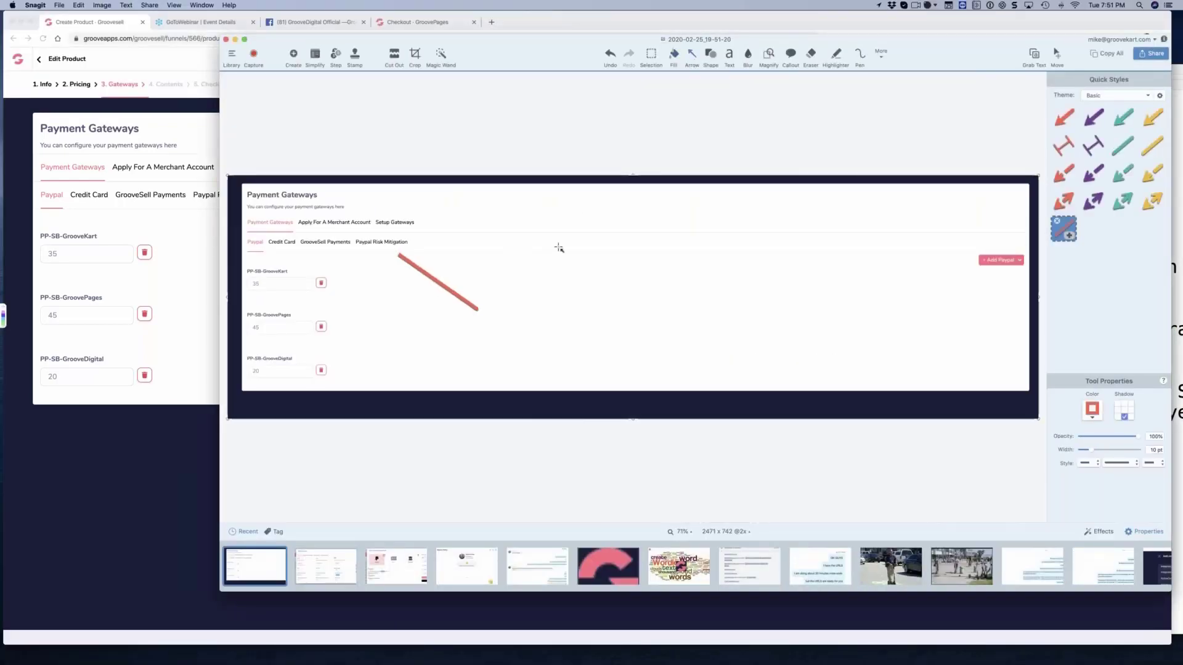
key("super+z")
mouse_move(393, 263)
left_mouse_down()
mouse_move(457, 312)
mouse_move(398, 255)
left_mouse_up()
key("Delete")
Draw a red arrow on the captured image near the PayPal accounts, then switch back to the product page in Chrome
left_click(1063, 120)
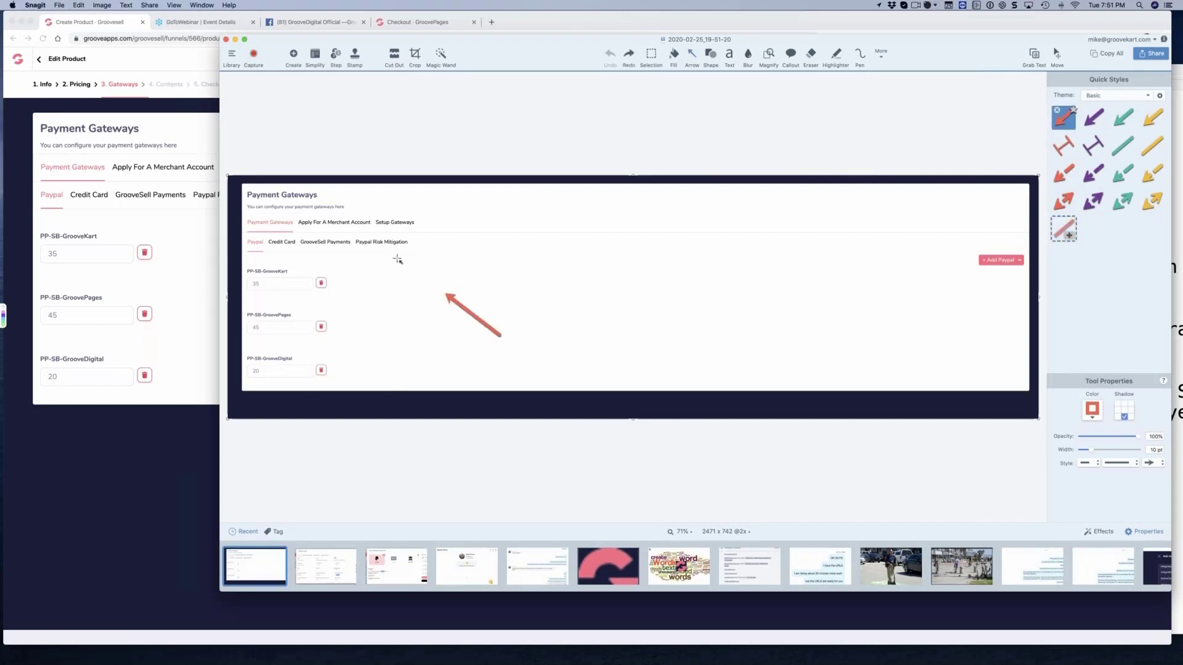
left_click(186, 266)
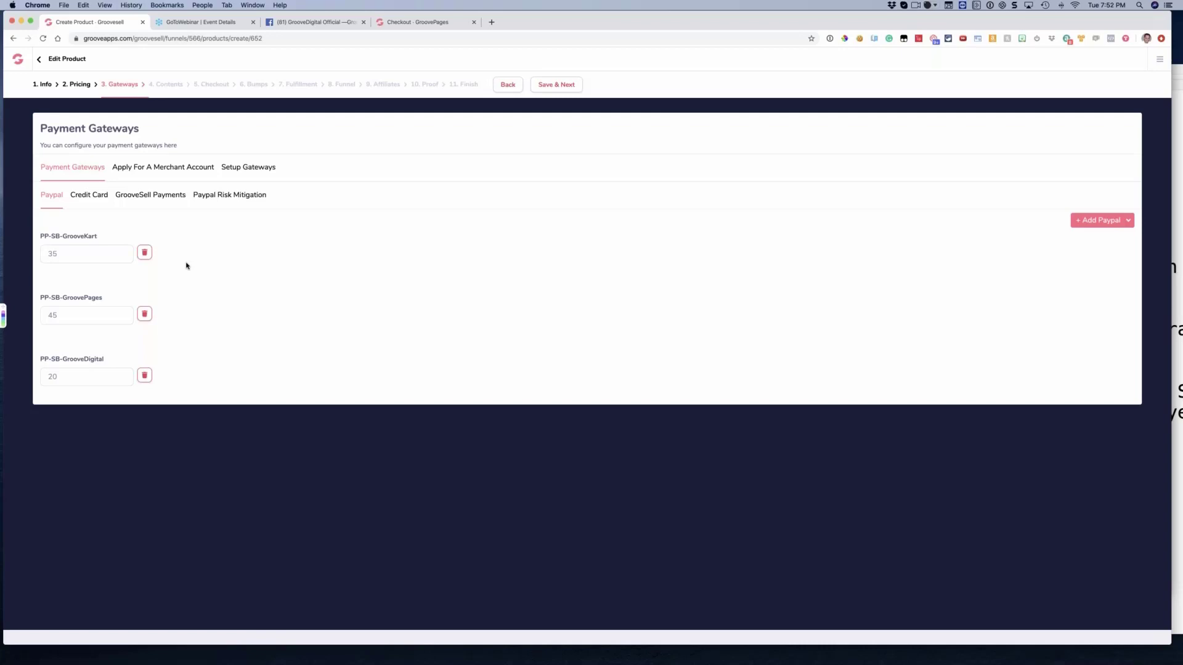
View the Paypal Risk Mitigation section, then return to the product's PayPal accounts and show the options for adding one
left_click(228, 198)
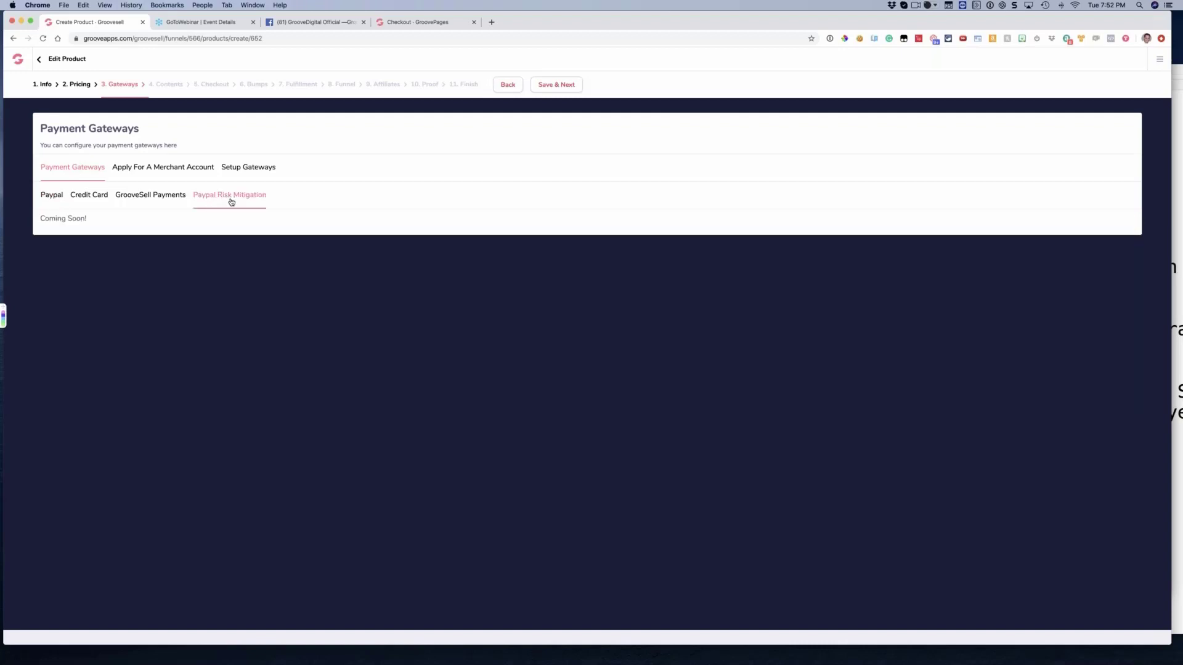
left_click(64, 196)
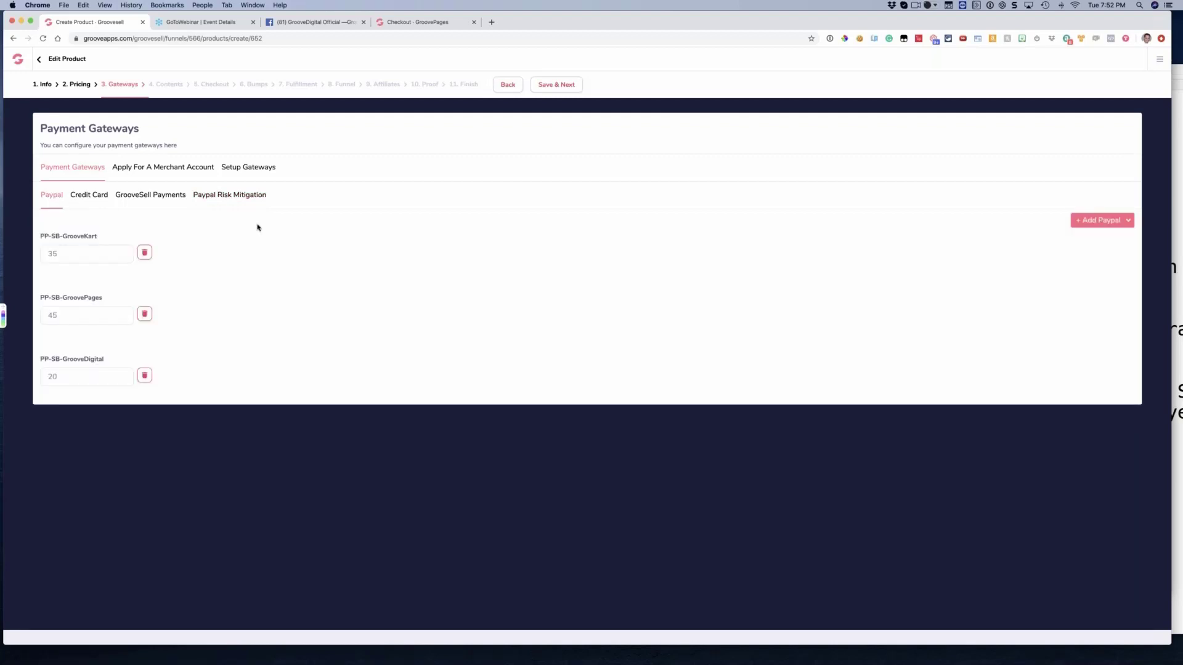
left_click(1081, 228)
Show the gateway setup overview and check which provider types can be added as a new payment gateway
left_click(257, 168)
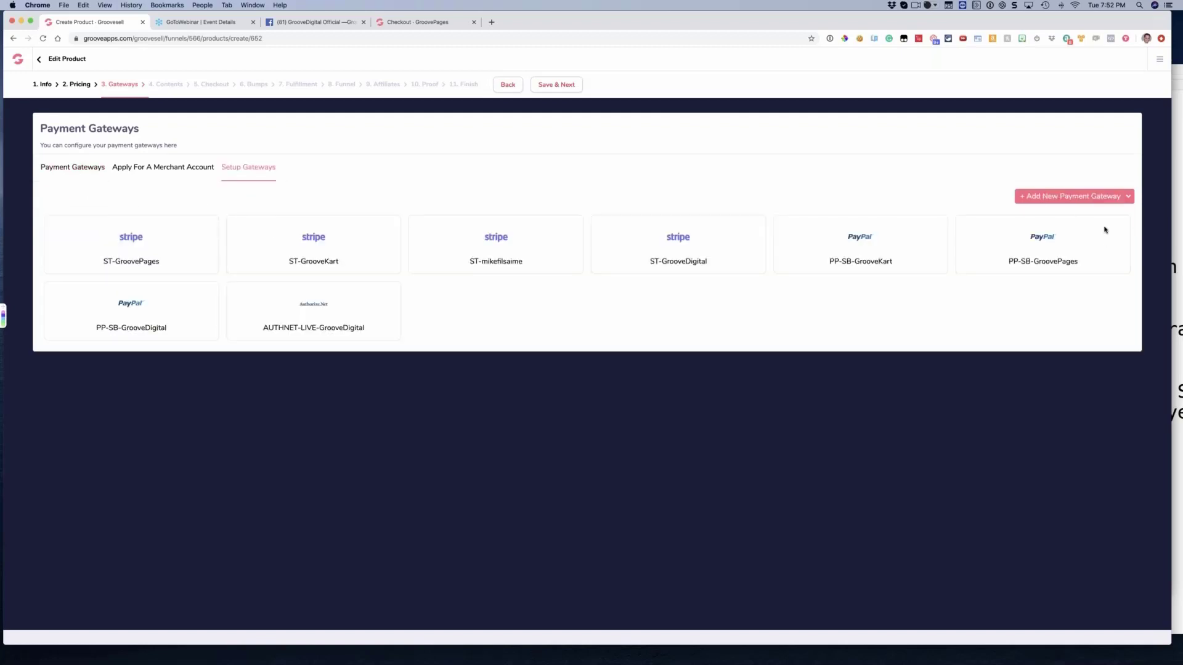
left_click(1047, 198)
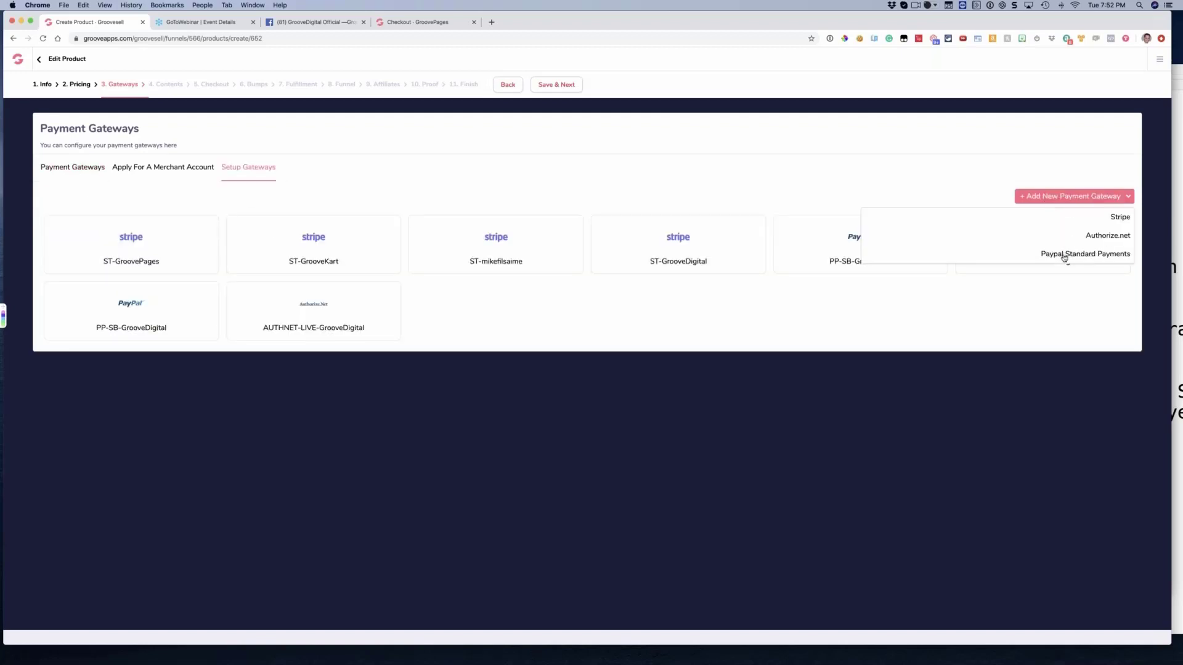
left_click(699, 304)
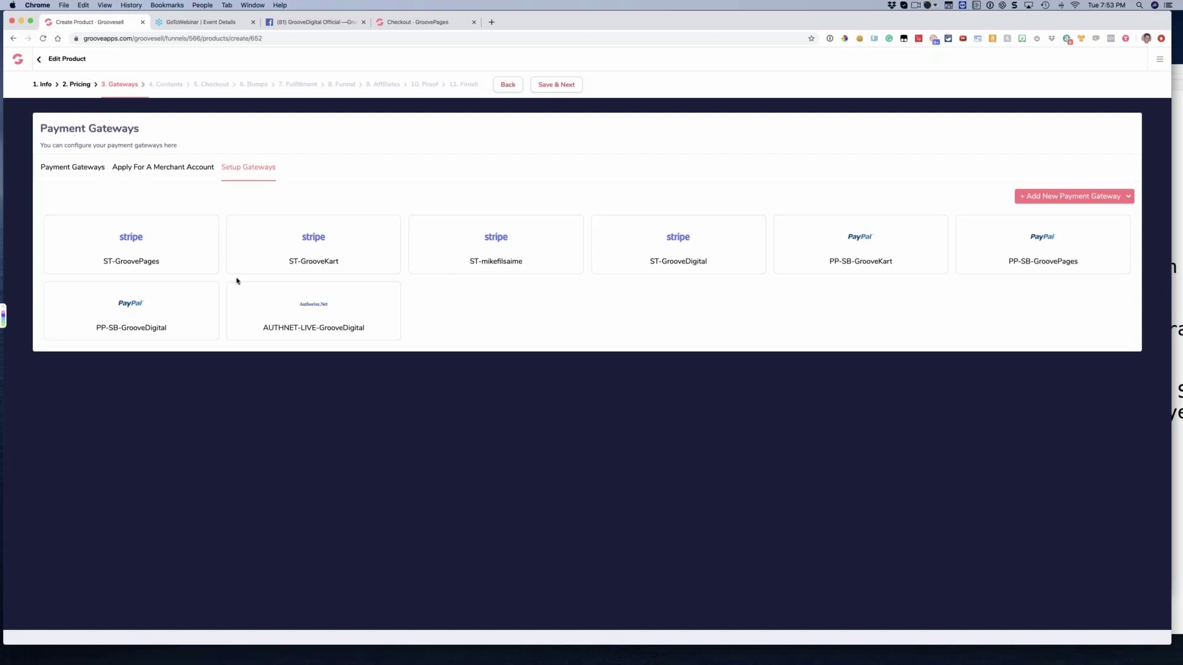
Return to the product's PayPal gateways and check the choices for adding another PayPal account without selecting one
left_click(90, 175)
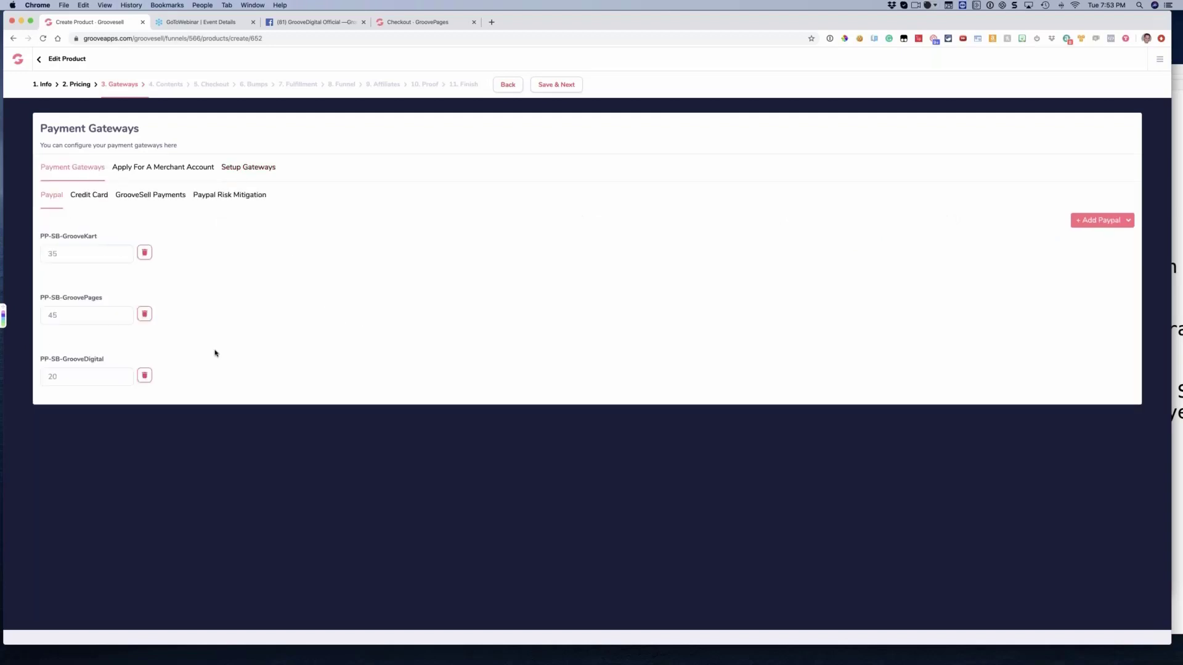
left_click(1103, 224)
left_click(973, 321)
Review the product's credit card gateways and the Paypal Risk Mitigation section, ending on the PayPal accounts
left_click(78, 198)
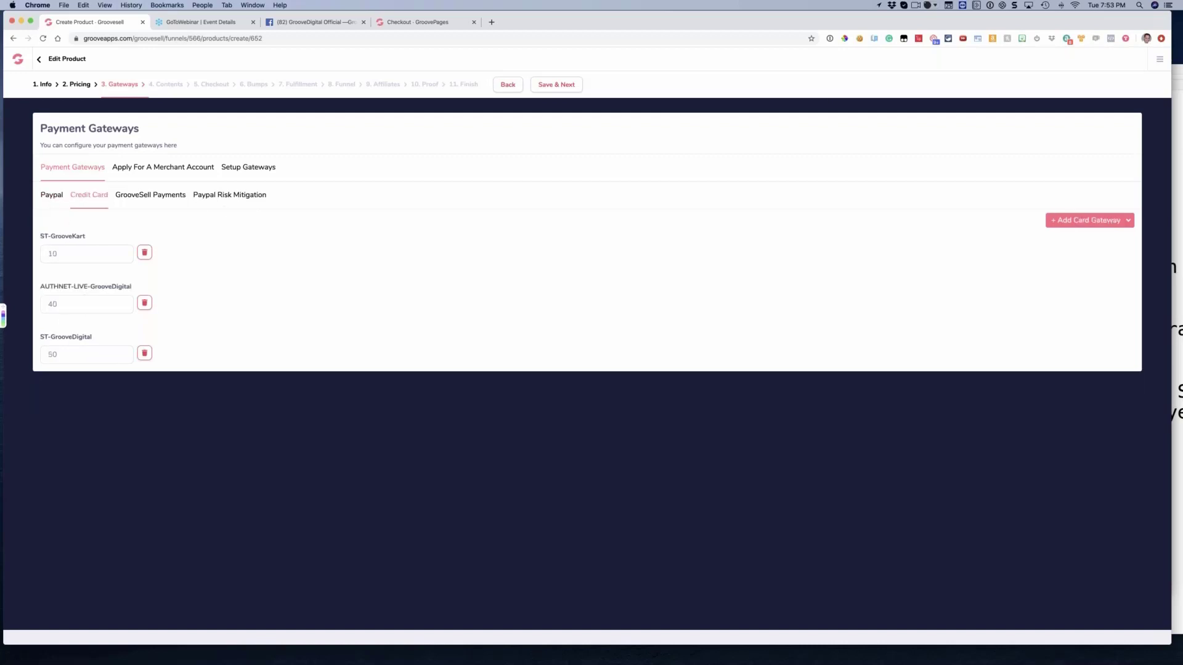
left_click(52, 197)
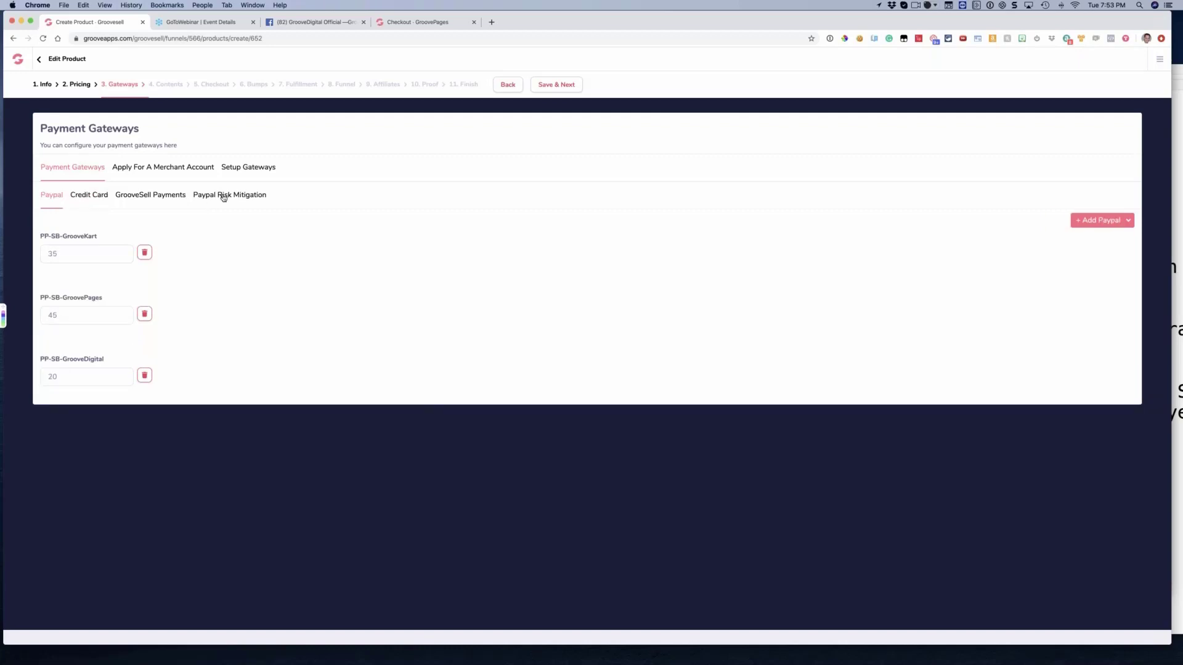
left_click(223, 197)
left_click(54, 196)
Highlight the names of the PP-SB-GrooveKart, PP-SB-GroovePages and PP-SB-GrooveDigital accounts one after another to point them out
key("Tab")
left_click_drag(57, 375, 52, 376)
left_click(193, 329)
left_click_drag(95, 237, 86, 301)
left_click(100, 365)
left_click_drag(94, 360, 82, 359)
left_click_drag(98, 298, 91, 298)
left_click(96, 244)
left_click_drag(97, 237, 69, 237)
left_click_drag(96, 299, 44, 298)
left_click_drag(89, 360, 63, 359)
Clear the text highlight, view Paypal Risk Mitigation again and go back to the list of PayPal accounts
left_click(65, 229)
left_click(230, 196)
left_click(59, 196)
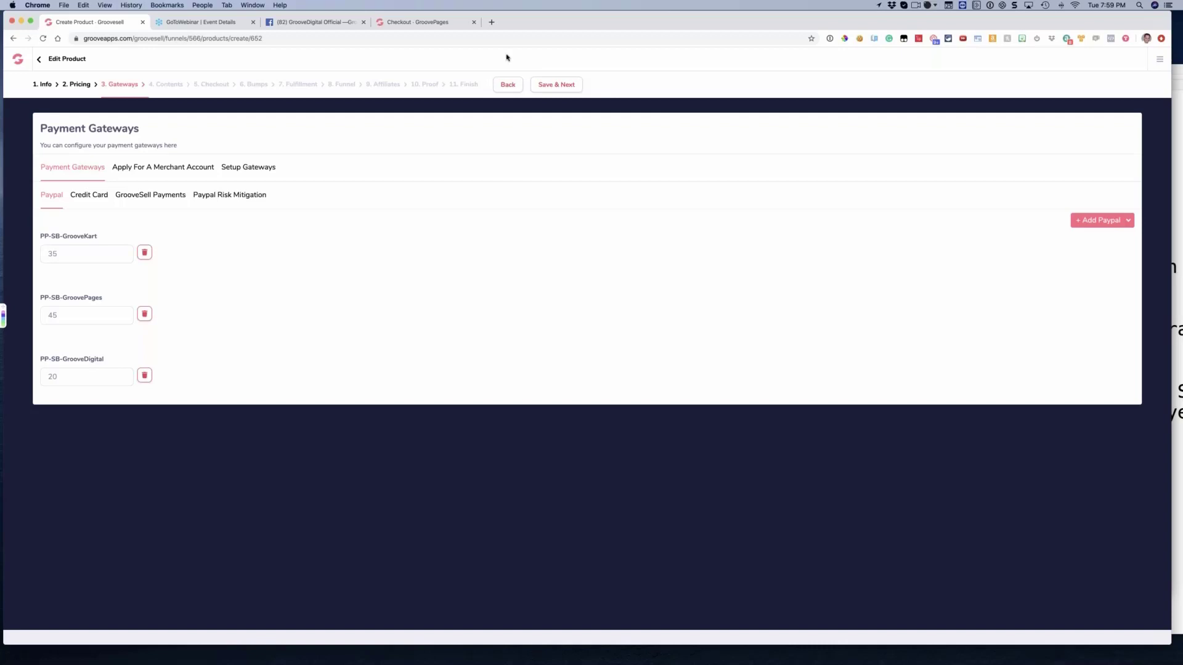
View the GroovePages checkout page, return to the product's payment gateways and open the GrooveSell Payments section
left_click(425, 22)
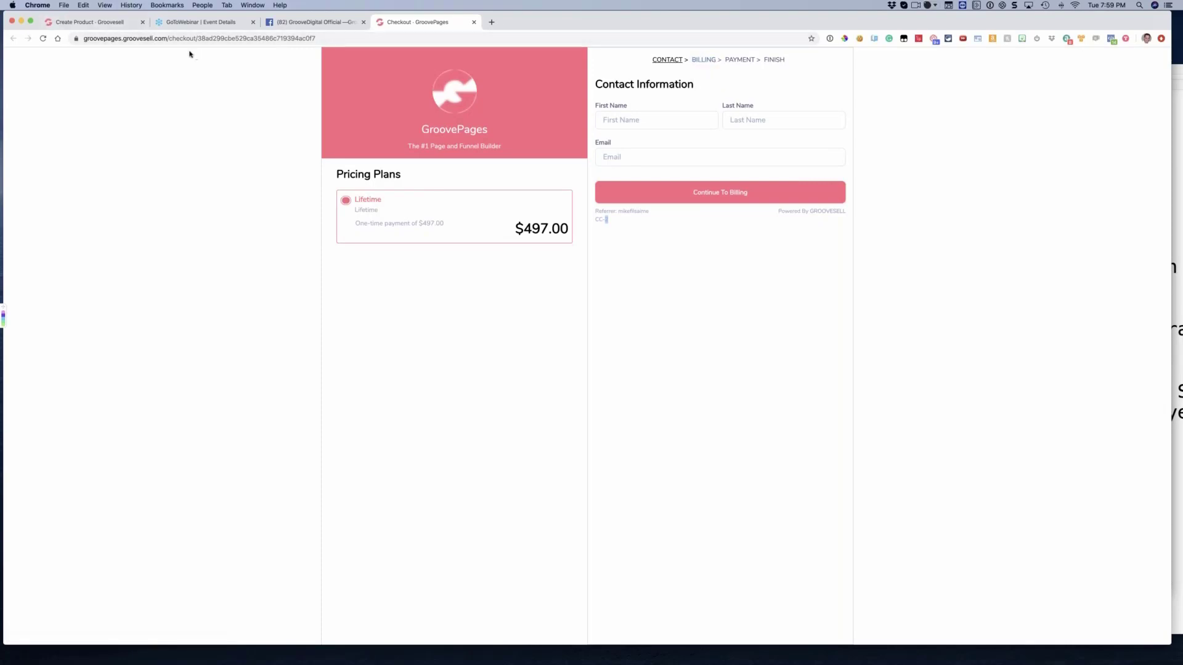
left_click(105, 23)
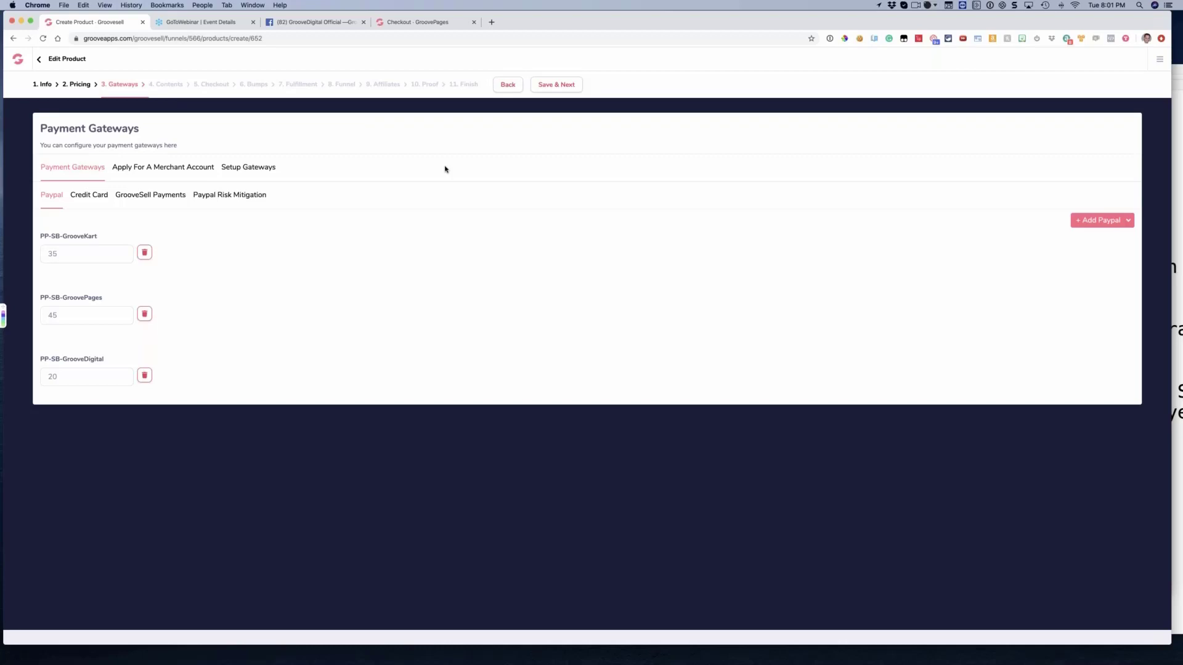
left_click(164, 200)
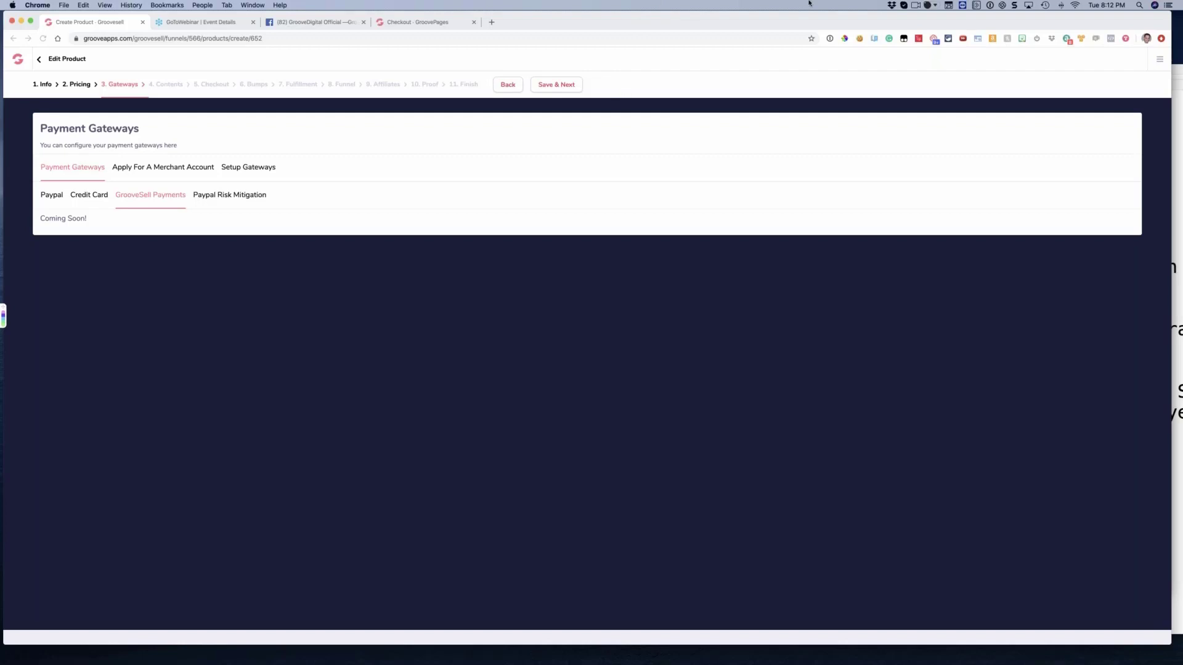
Capture a screenshot of the webinar's Questions list with Snagit and return to the product's payment gateways in Chrome
left_click(1015, 5)
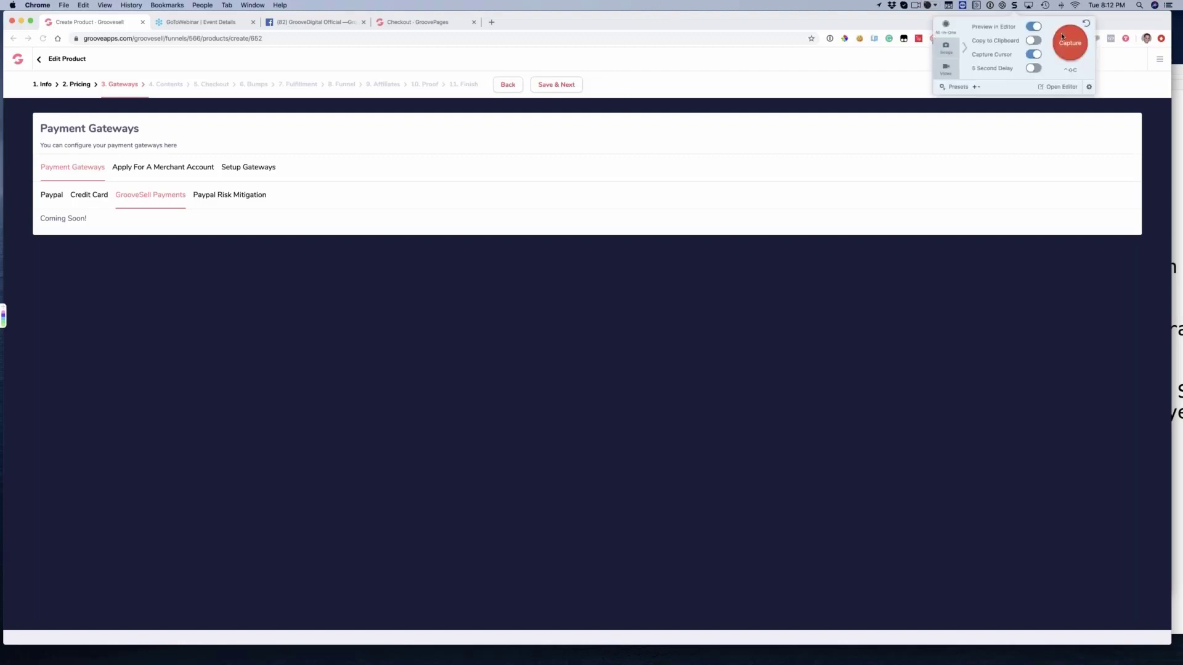
left_click(1060, 36)
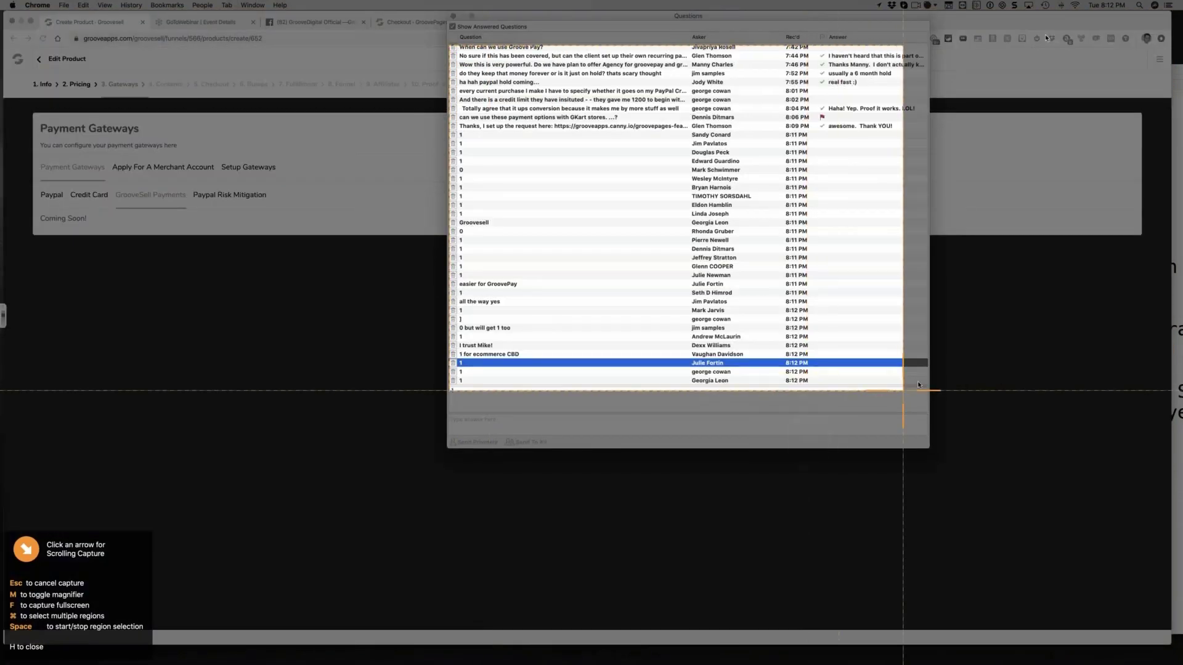
left_click(918, 379)
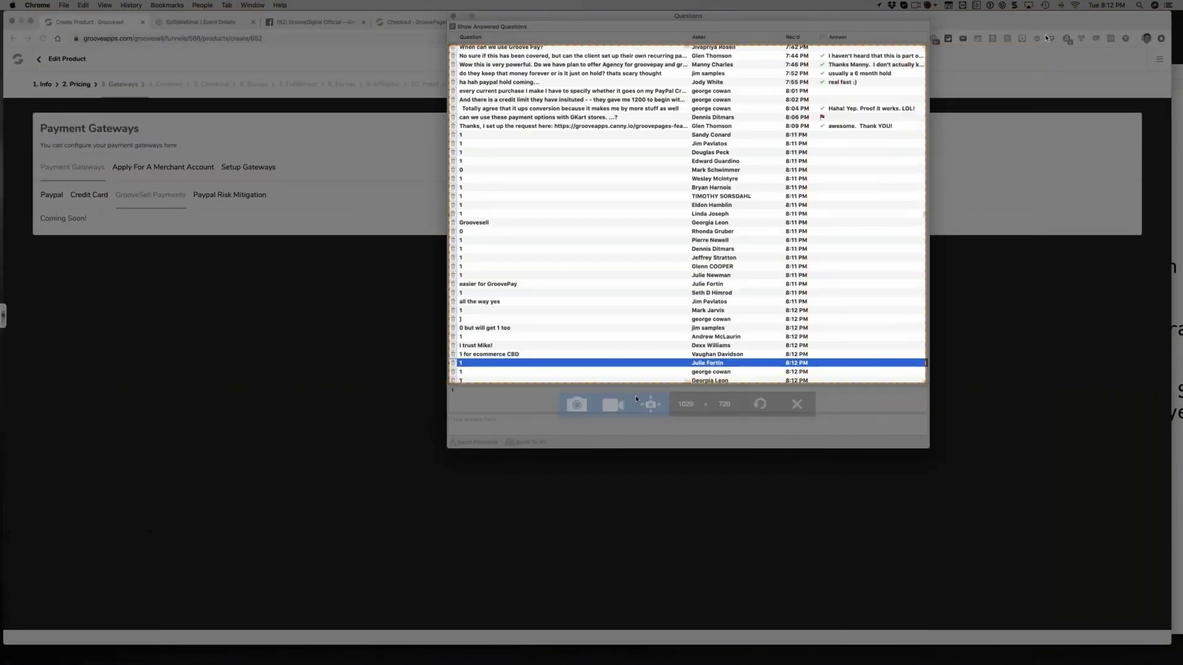
left_click(573, 406)
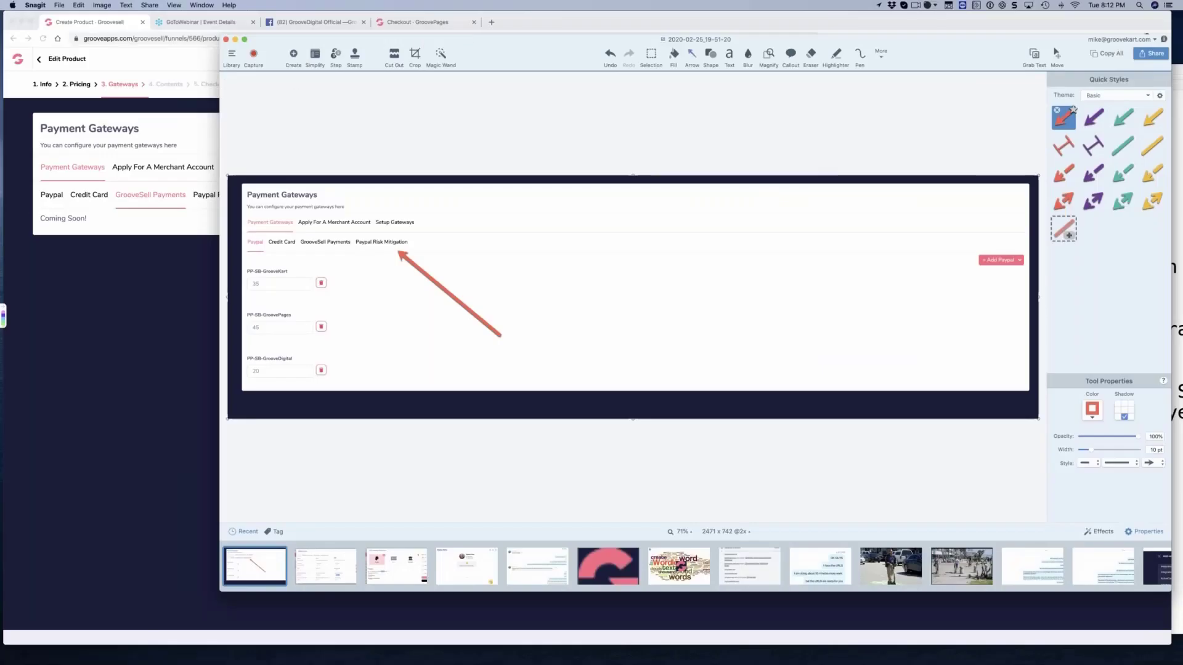
left_click(124, 258)
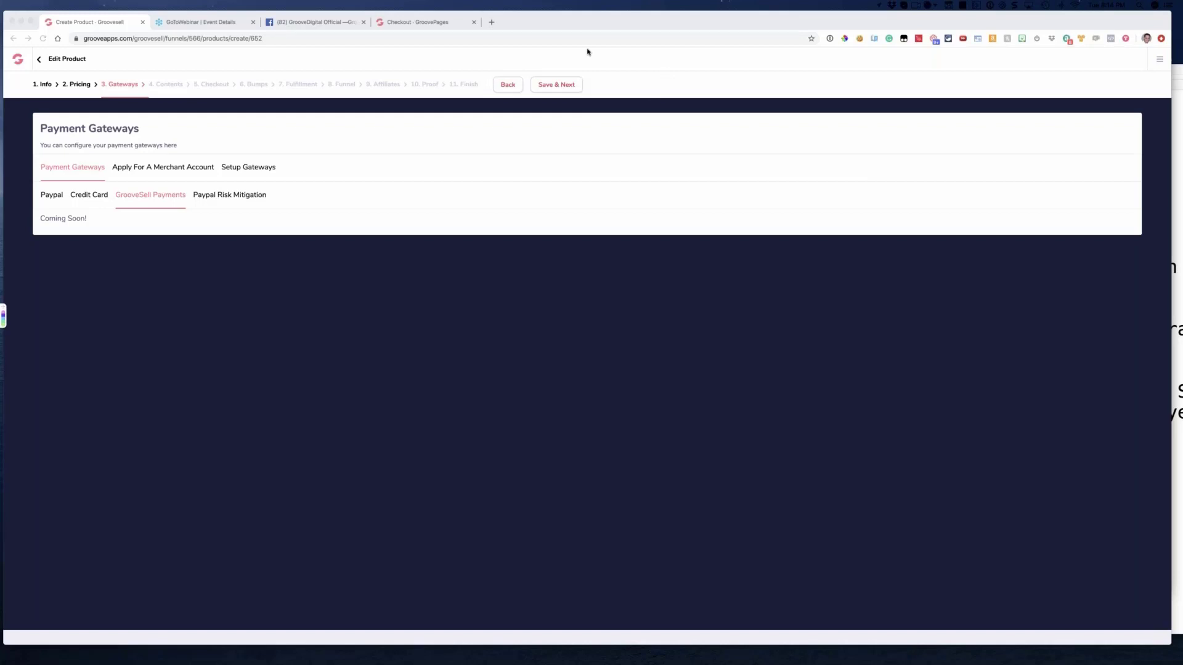
left_click(472, 126)
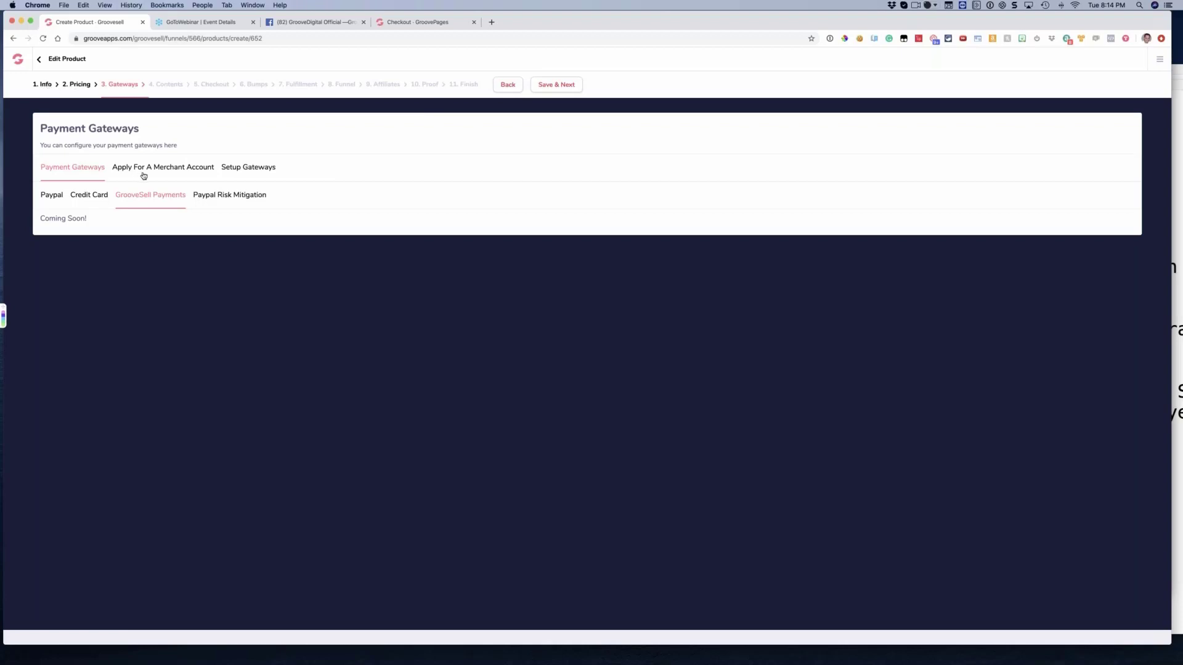
Save the payment gateways, continue to the product's Contents and highlight the Sales Page URL to point it out
left_click(552, 88)
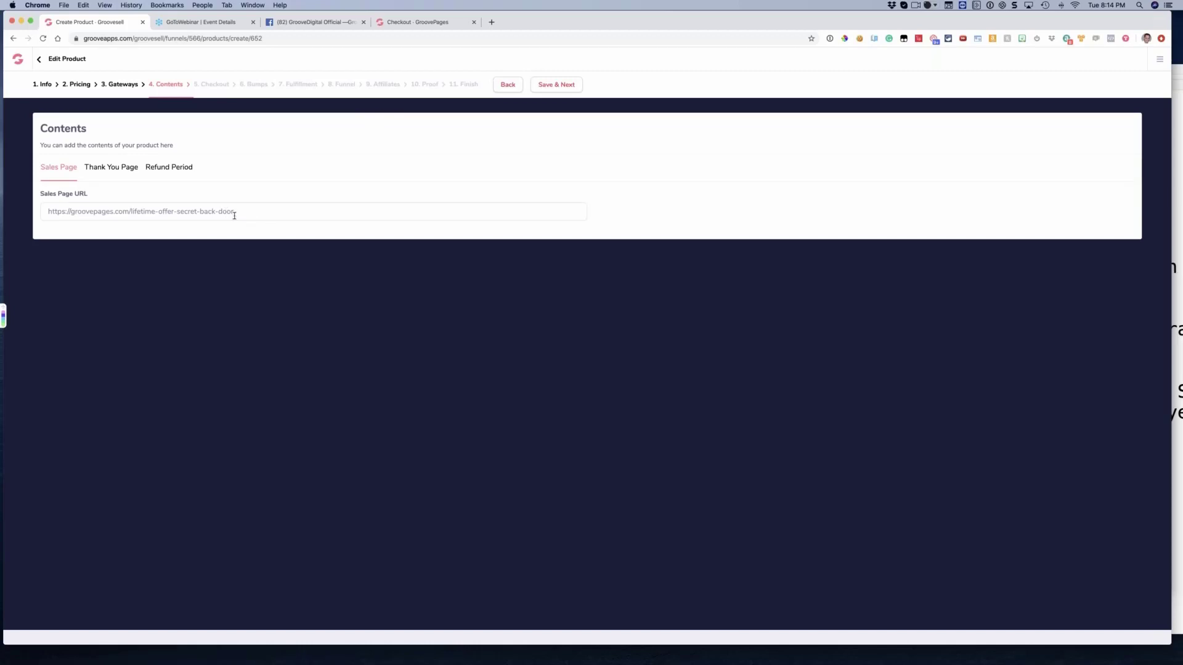
left_click_drag(234, 216, 32, 217)
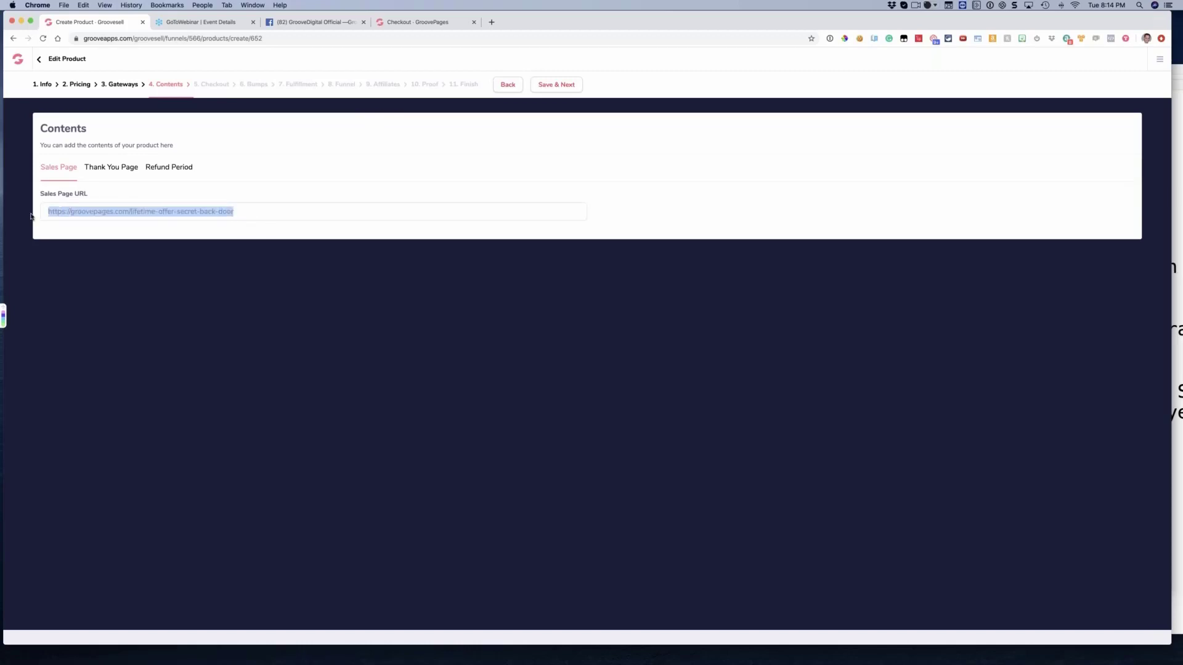
left_click(199, 214)
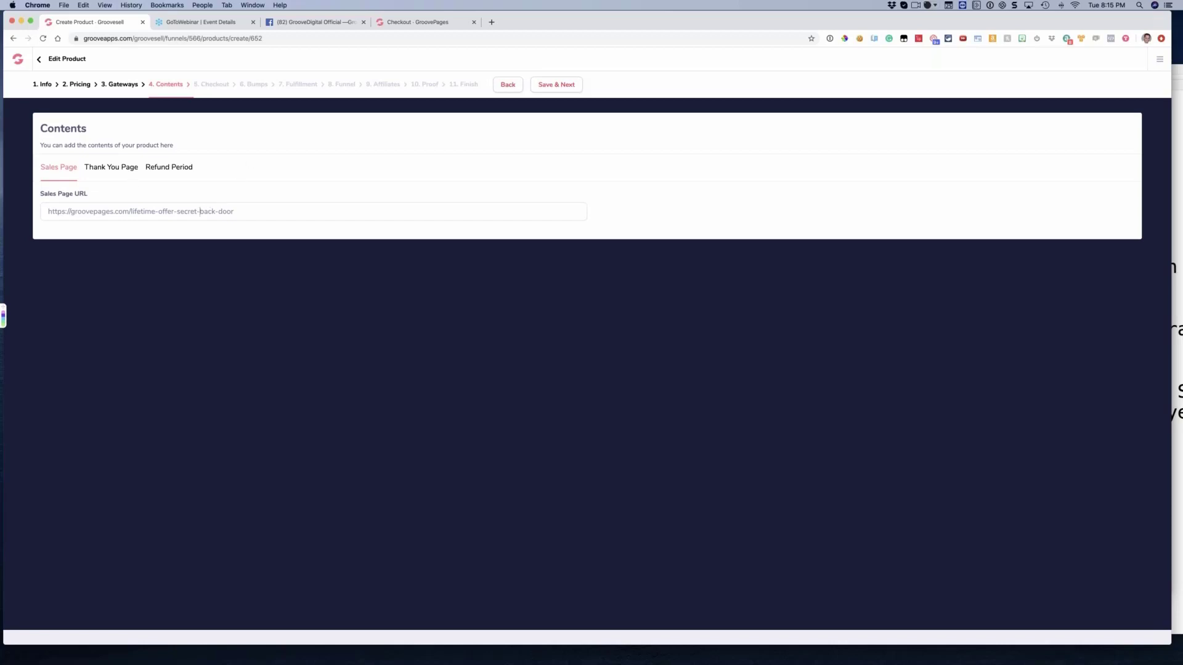
Open the Thank You Page settings, highlight the note about customer portal access and look through the price points' URL fields
left_click(115, 169)
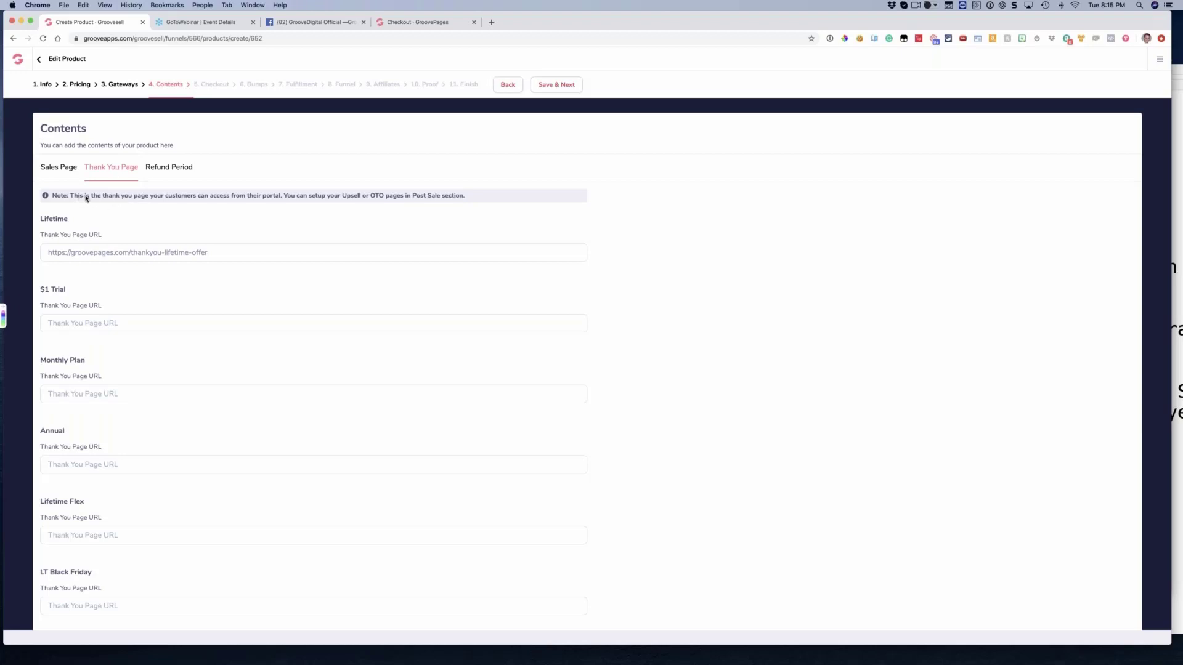
left_click_drag(91, 197, 277, 201)
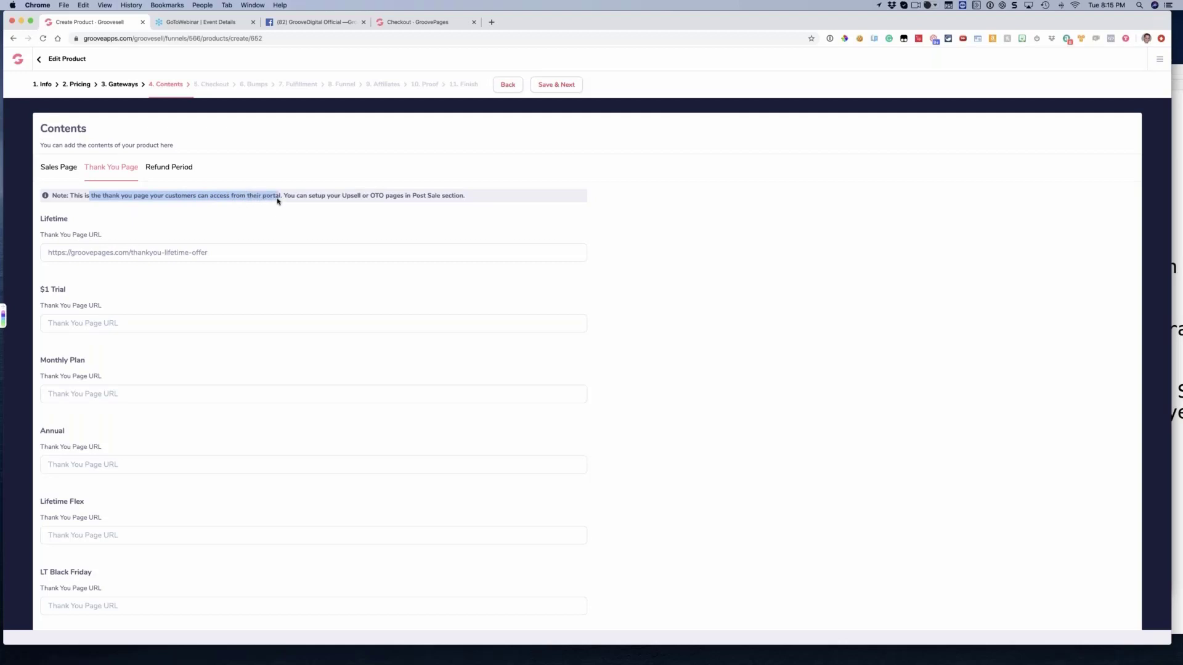
left_click(278, 201)
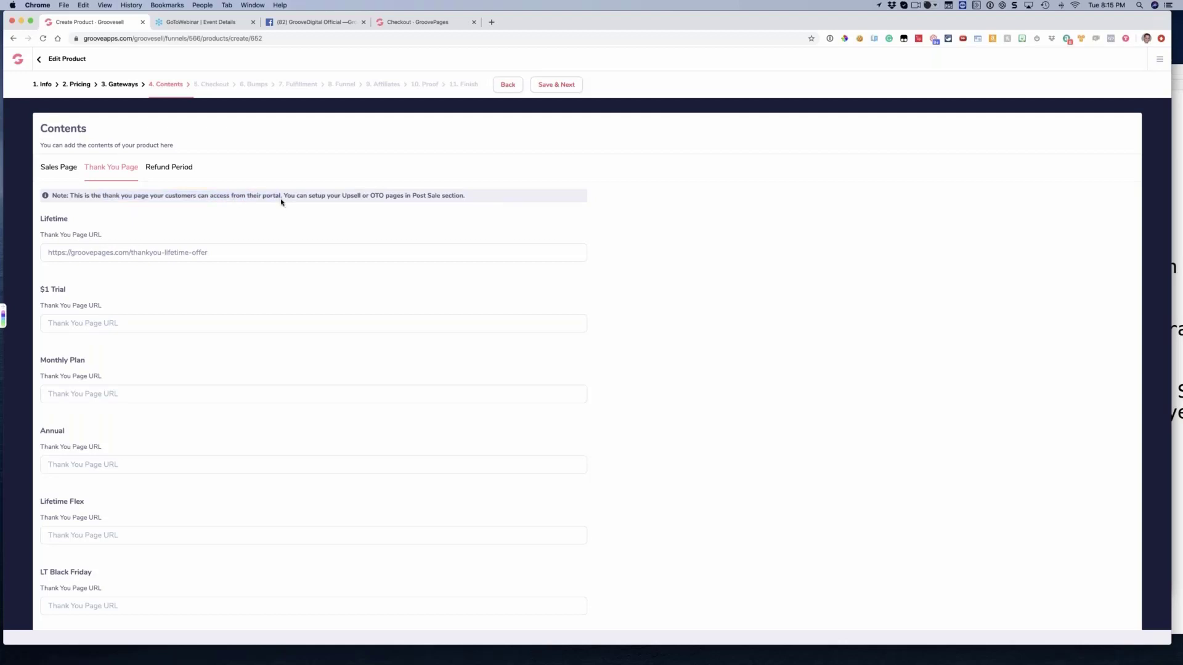
scroll(271, 202, "down", 2)
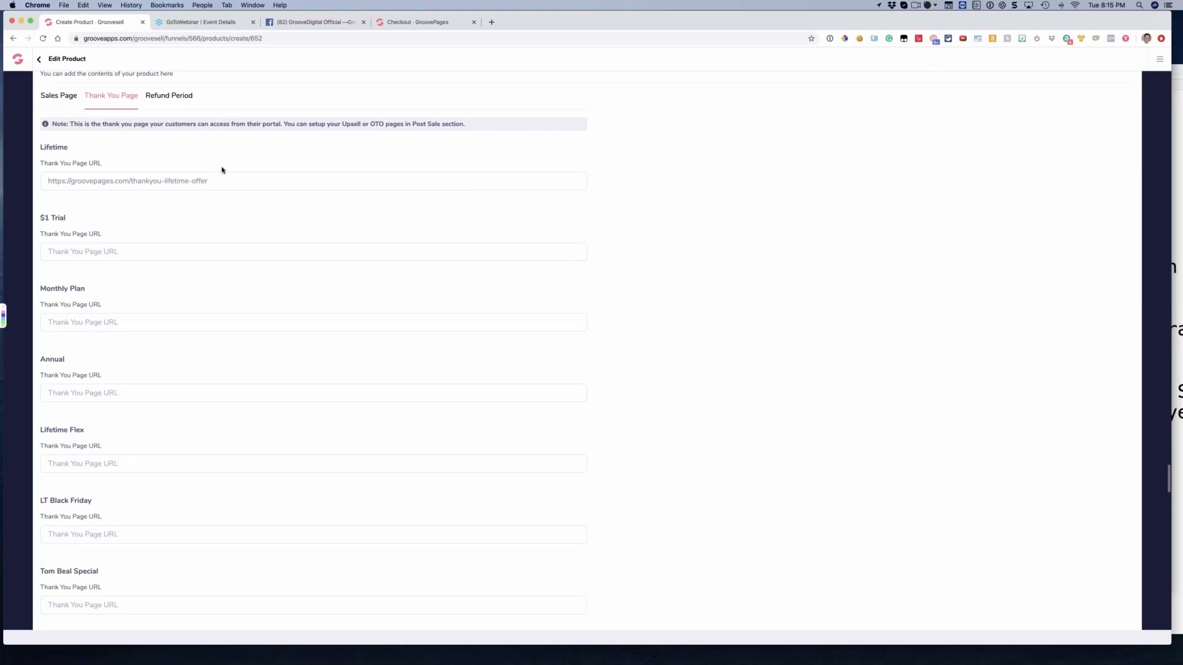
scroll(223, 170, "down", 1)
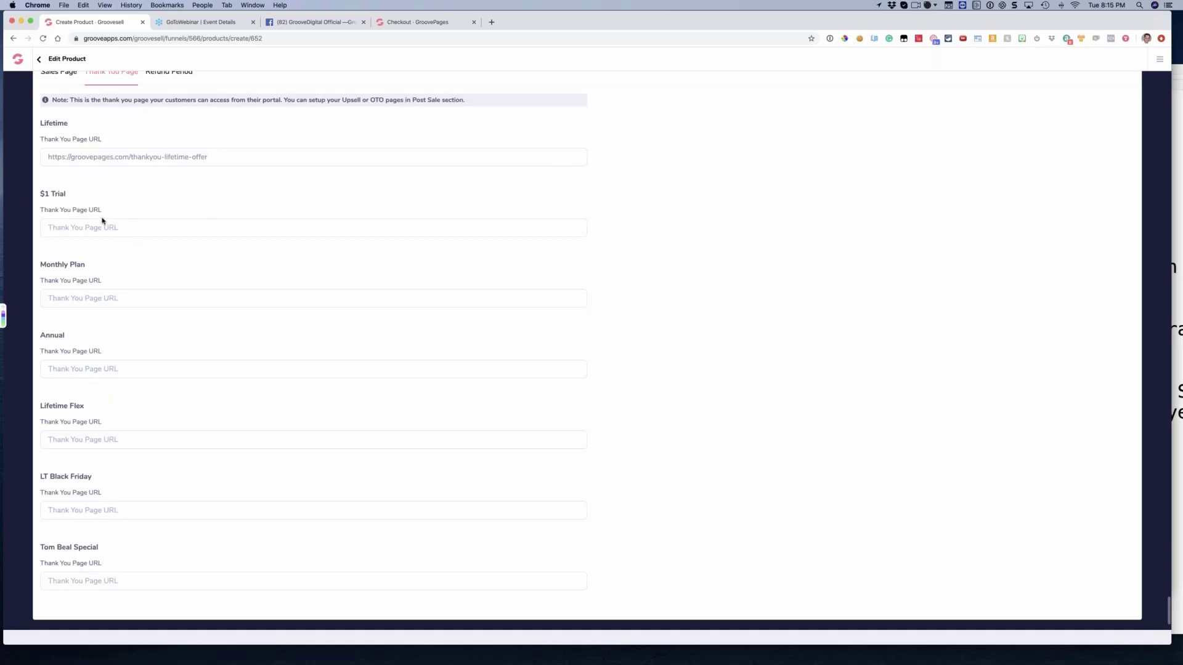
Copy the Lifetime thank you page URL to $1 Trial and append "-trial" to it
triple_click(134, 156)
key("super+c")
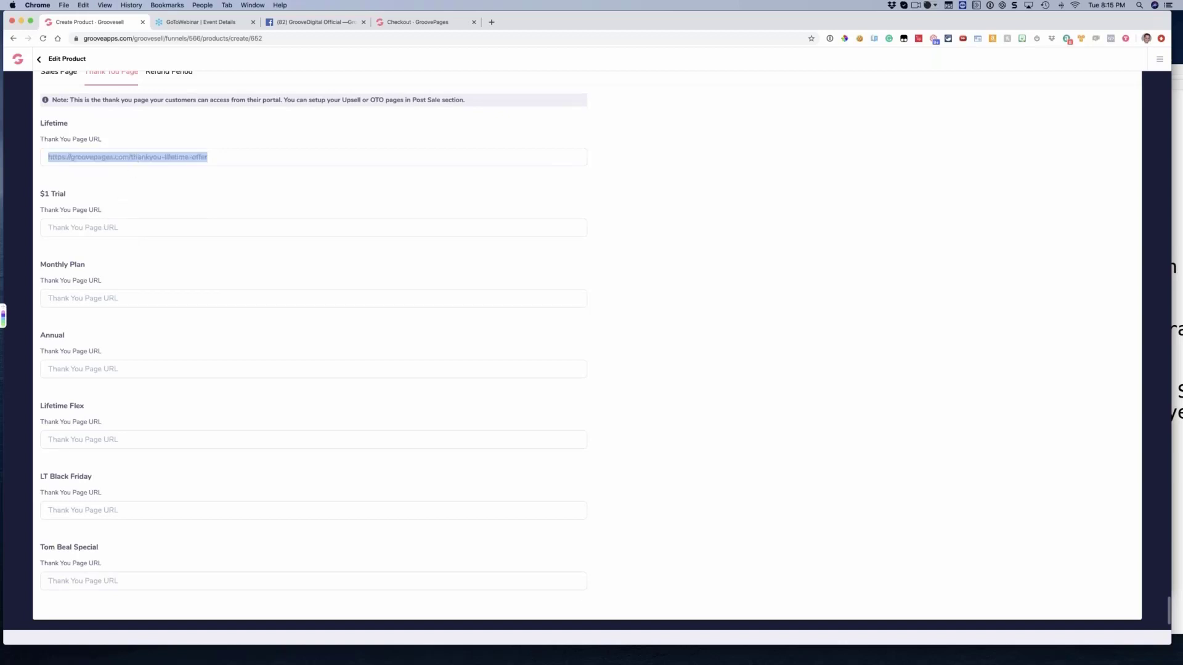
left_click(224, 229)
key("super+v")
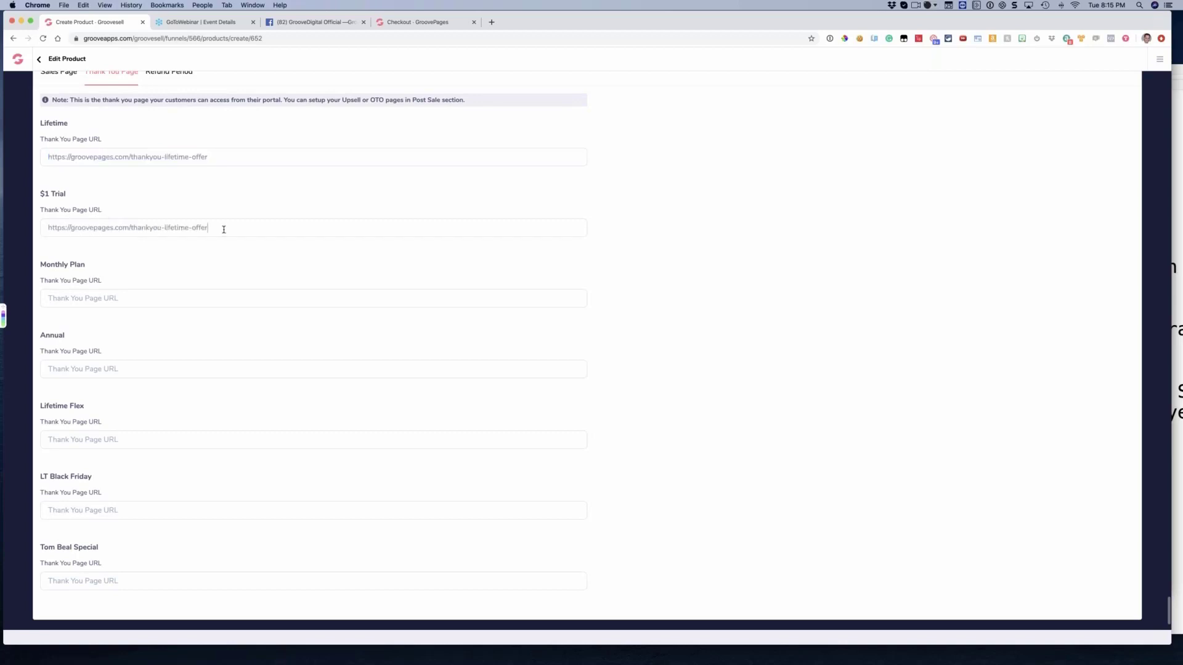
type("-trial")
Copy the $1 Trial thank you page URL to Monthly Plan and append "-plan" to it
triple_click(224, 230)
key("super+c")
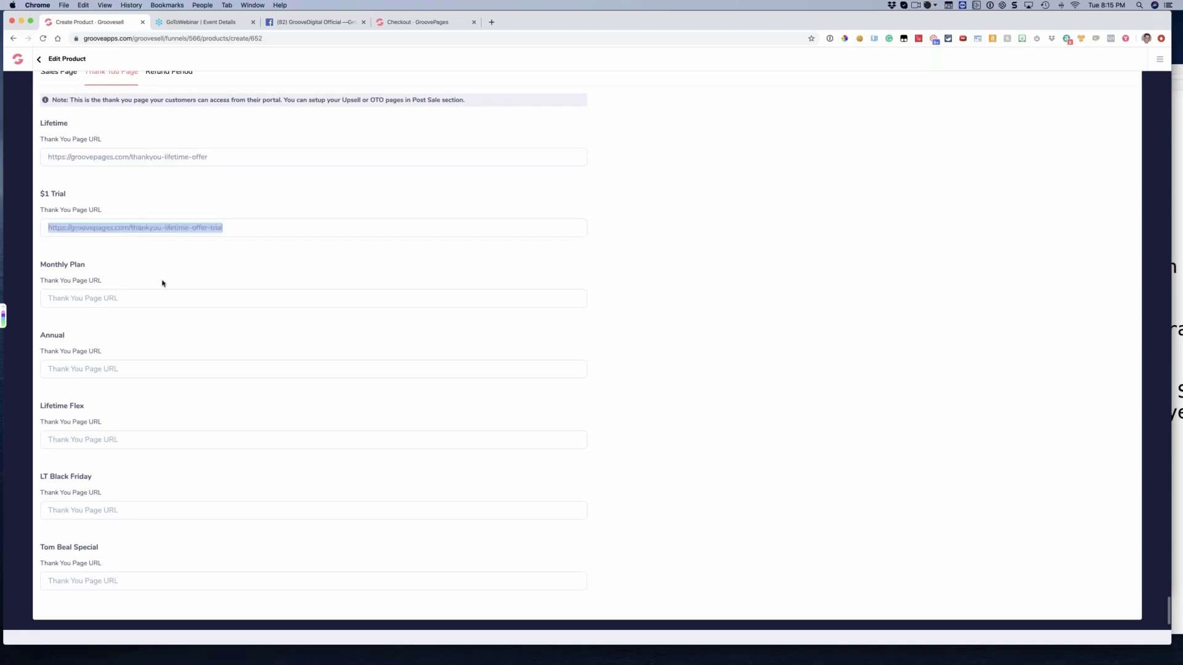
left_click(119, 299)
key("super+v")
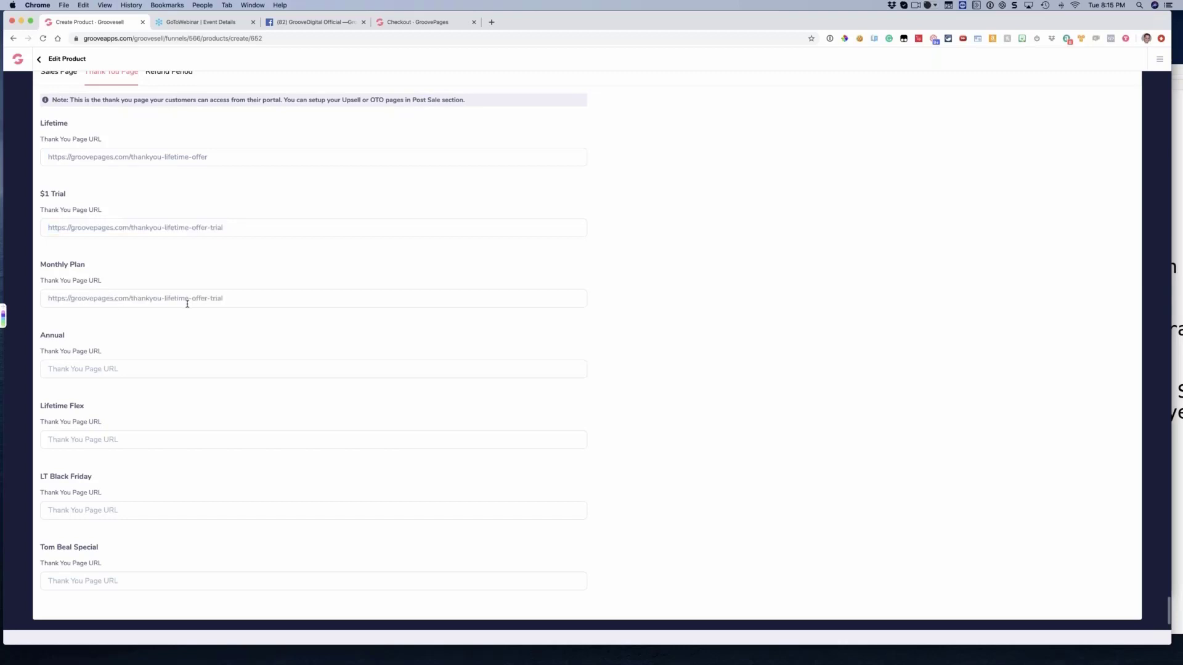
type("-plan")
Try to replace the $1 Trial thank you page URL with the Lifetime URL
triple_click(197, 157)
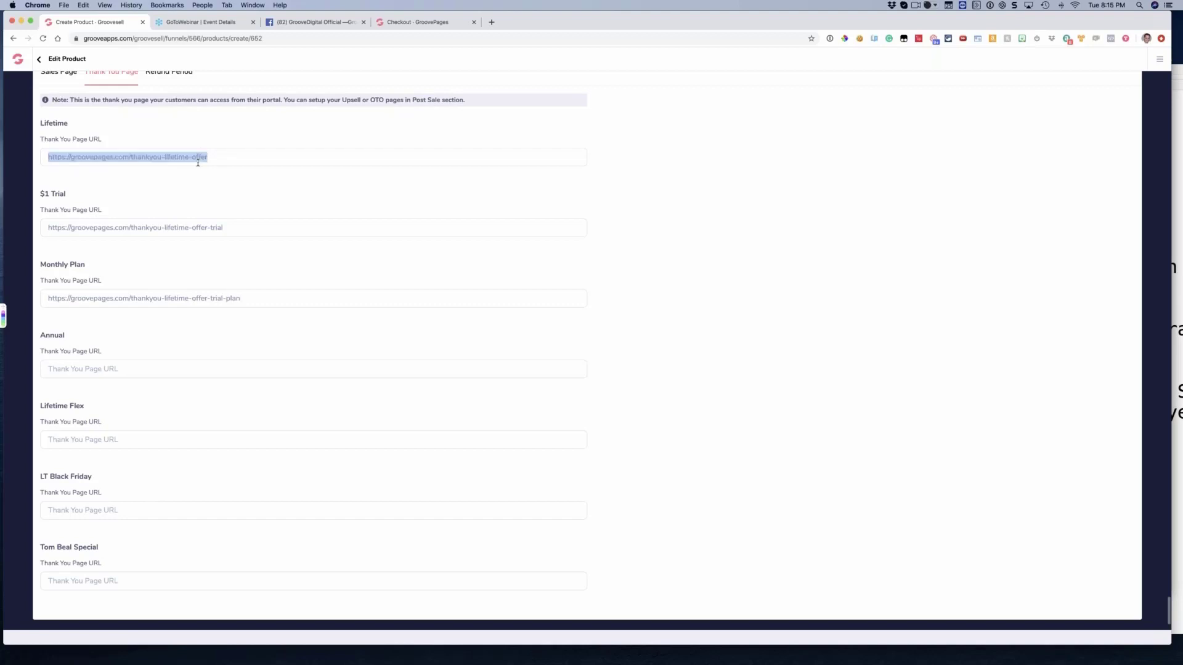
key("BackSpace")
key("super+v")
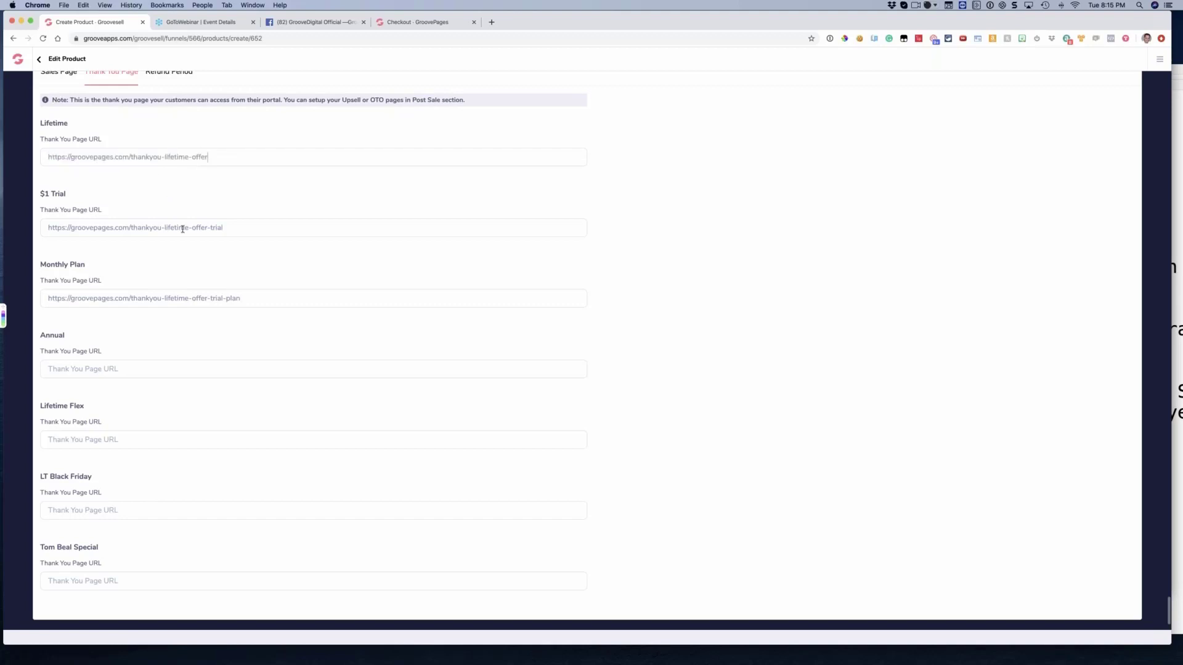
key("super+v")
key("super+a")
key("super+c")
key("super+v")
key("super+a")
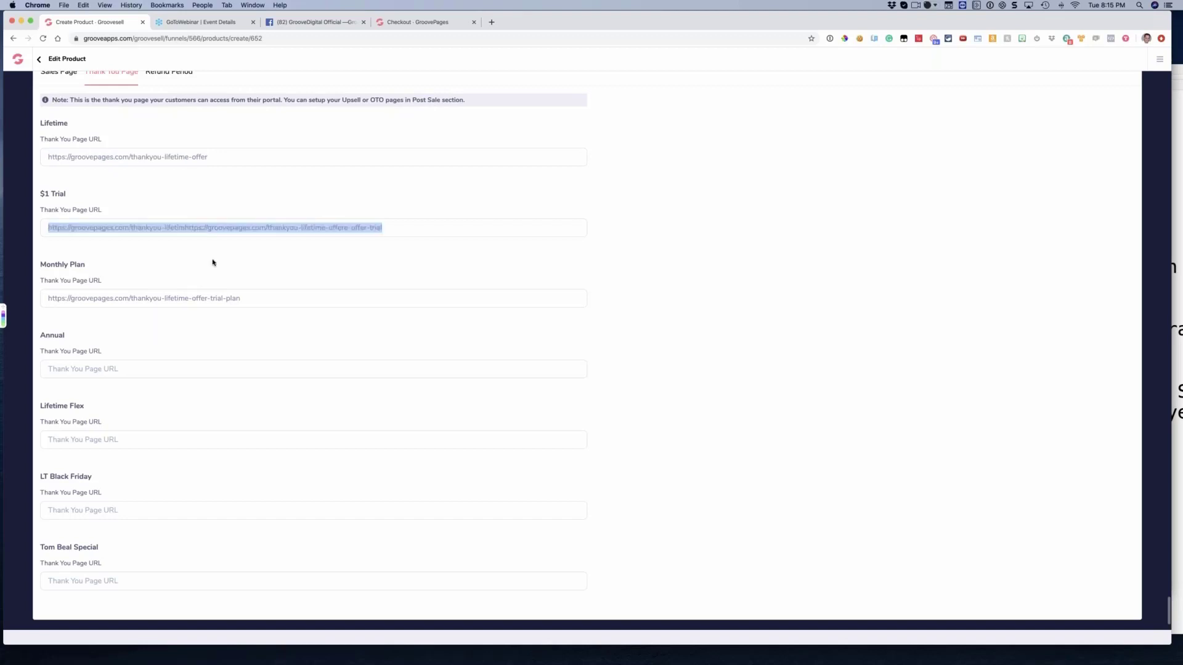
key("super+v")
key("super+a")
key("super+v")
left_click(215, 159)
key("super+a")
key("super+c")
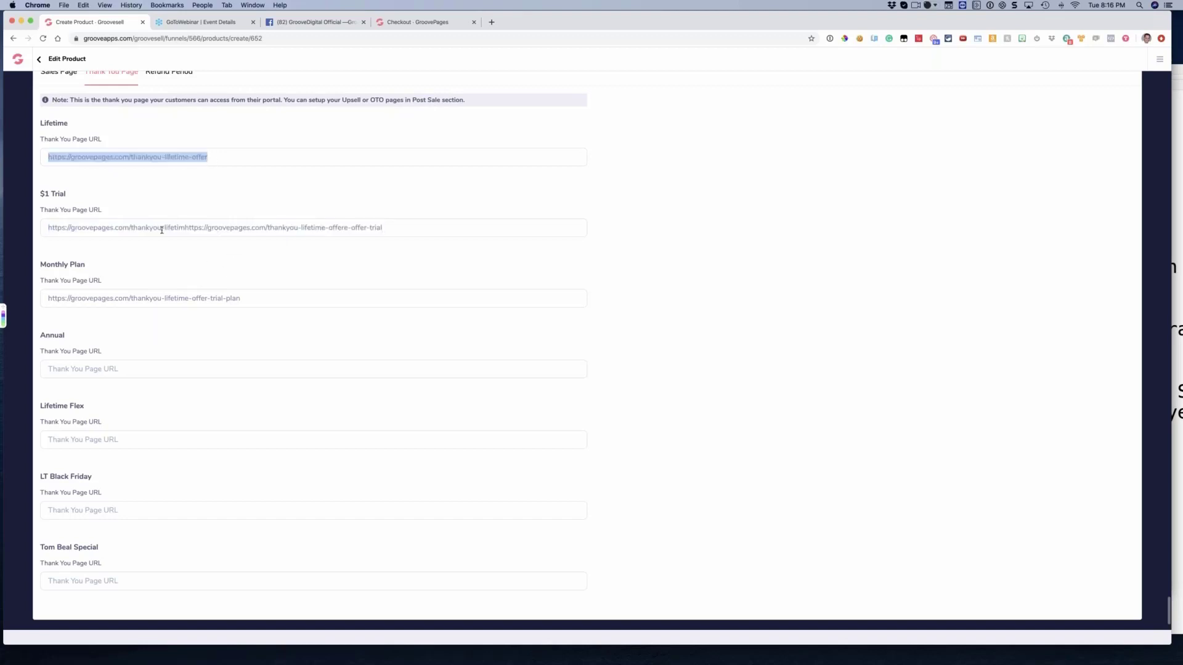
left_click(161, 228)
key("super+a")
key("super+v")
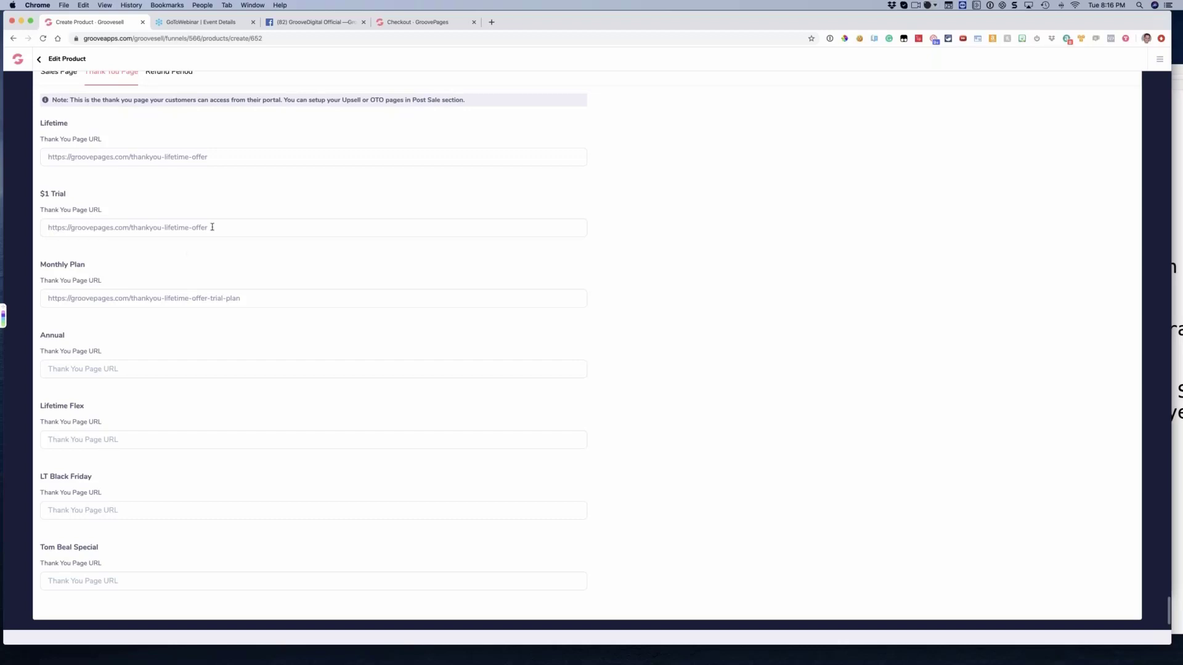
Highlight the $1 Trial URL and the Thank You Page URL labels of Monthly Plan and Annual to point them out
left_click_drag(209, 228, 57, 228)
left_click(161, 242)
left_click_drag(103, 281, 72, 283)
left_click_drag(102, 352, 52, 350)
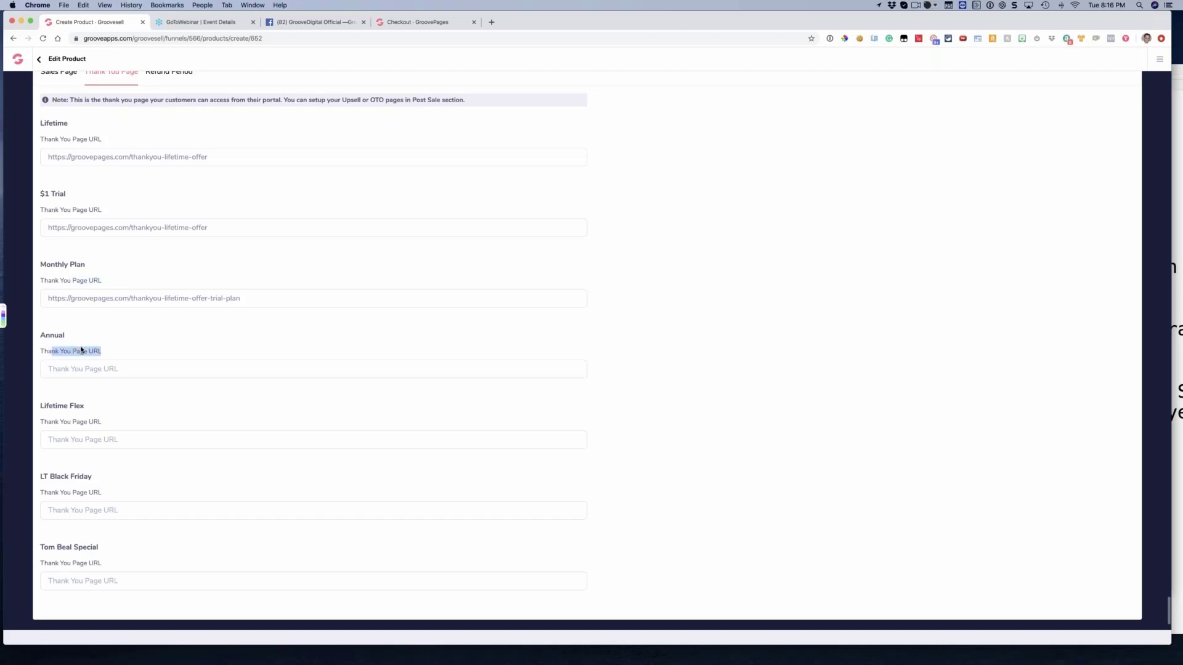
Copy the Monthly Plan thank you page URL to Annual and change its ending from "plan" to "annual"
triple_click(133, 299)
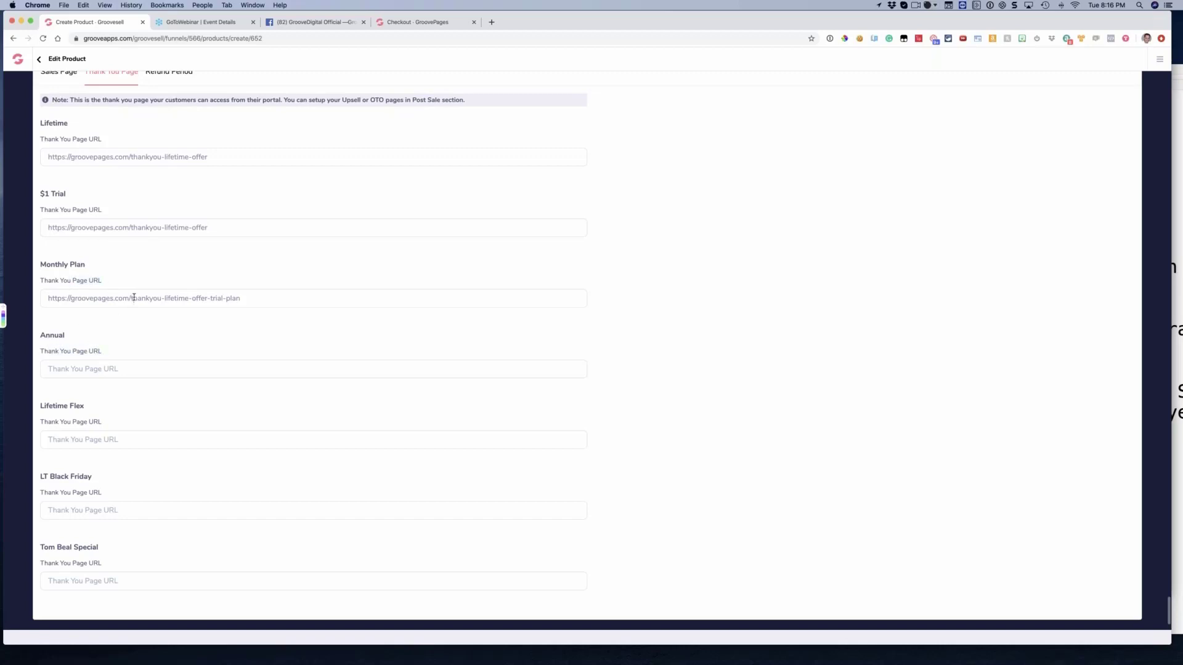
left_click(111, 367)
key("super+v")
left_click_drag(226, 368, 278, 368)
type("annua")
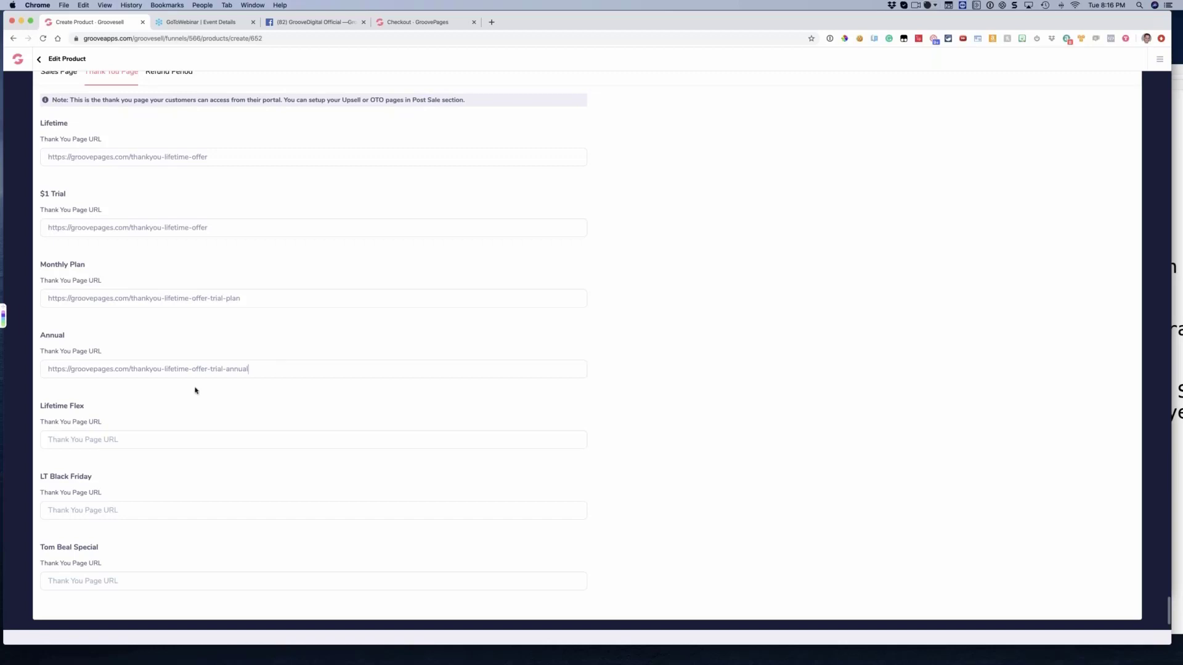
triple_click(254, 368)
left_click(255, 369)
left_click(248, 299)
Review the thank you page URLs of all price points and highlight the Monthly Plan heading to point it out
scroll(241, 382, "up", 1)
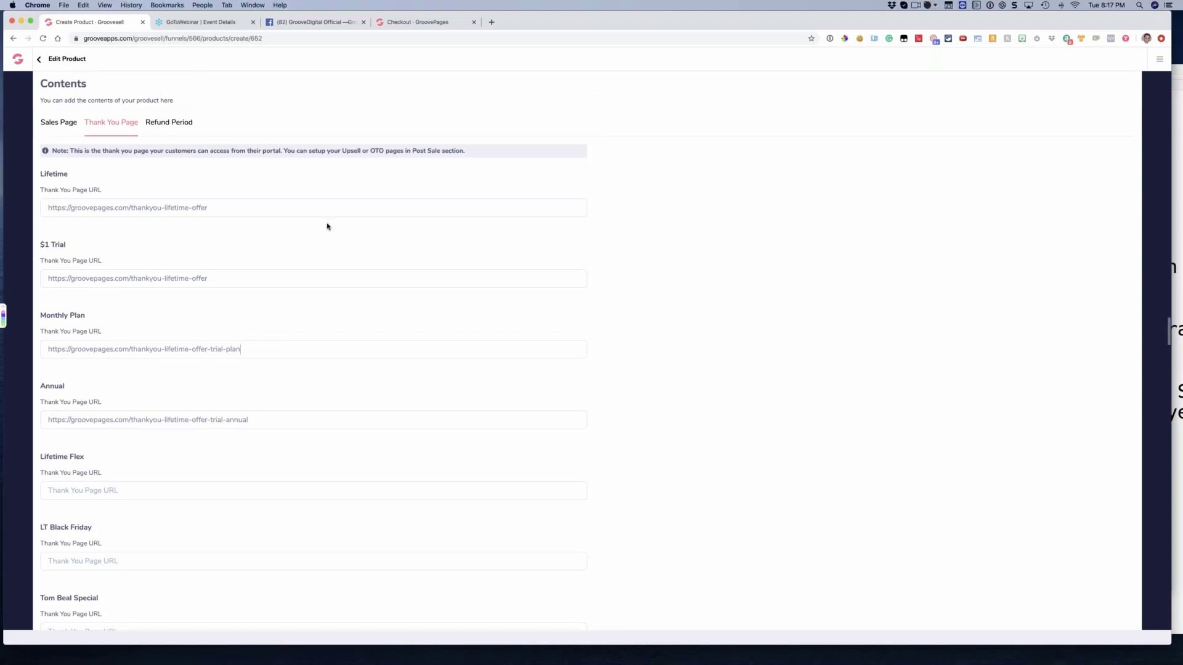
scroll(327, 226, "up", 1)
scroll(327, 226, "down", 2)
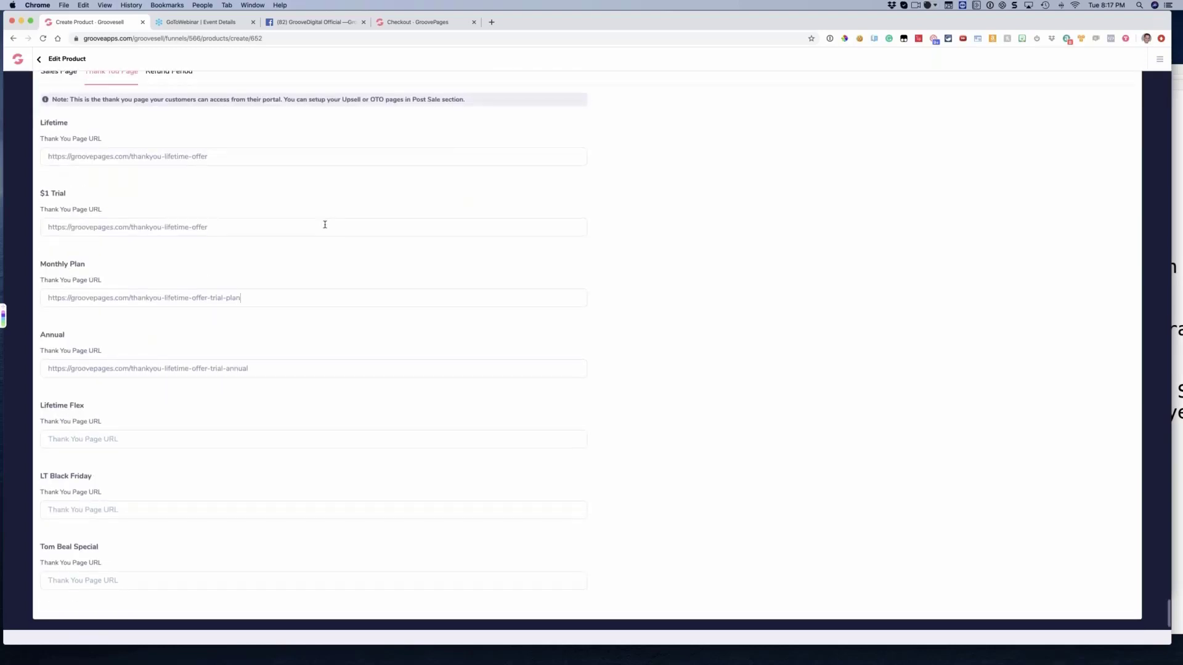
scroll(296, 206, "up", 3)
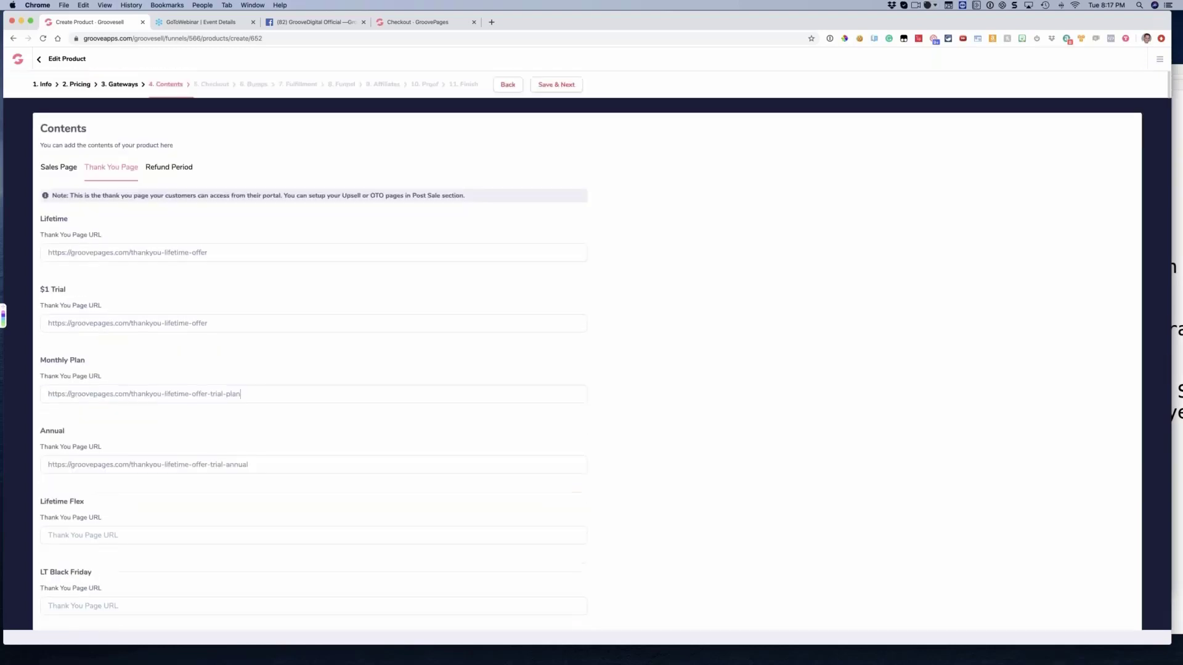
scroll(296, 204, "down", 3)
left_click_drag(40, 266, 101, 283)
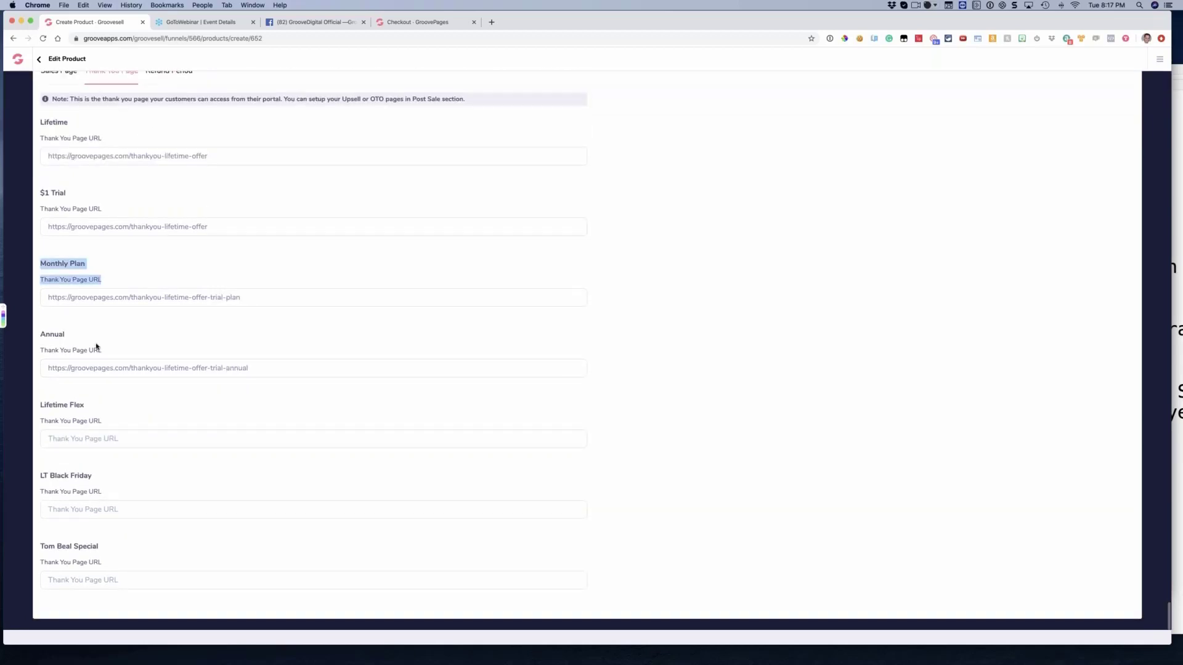
left_click(101, 353)
Copy the Annual thank you page URL to Lifetime Flex, LT Black Friday and the last special price point
triple_click(159, 370)
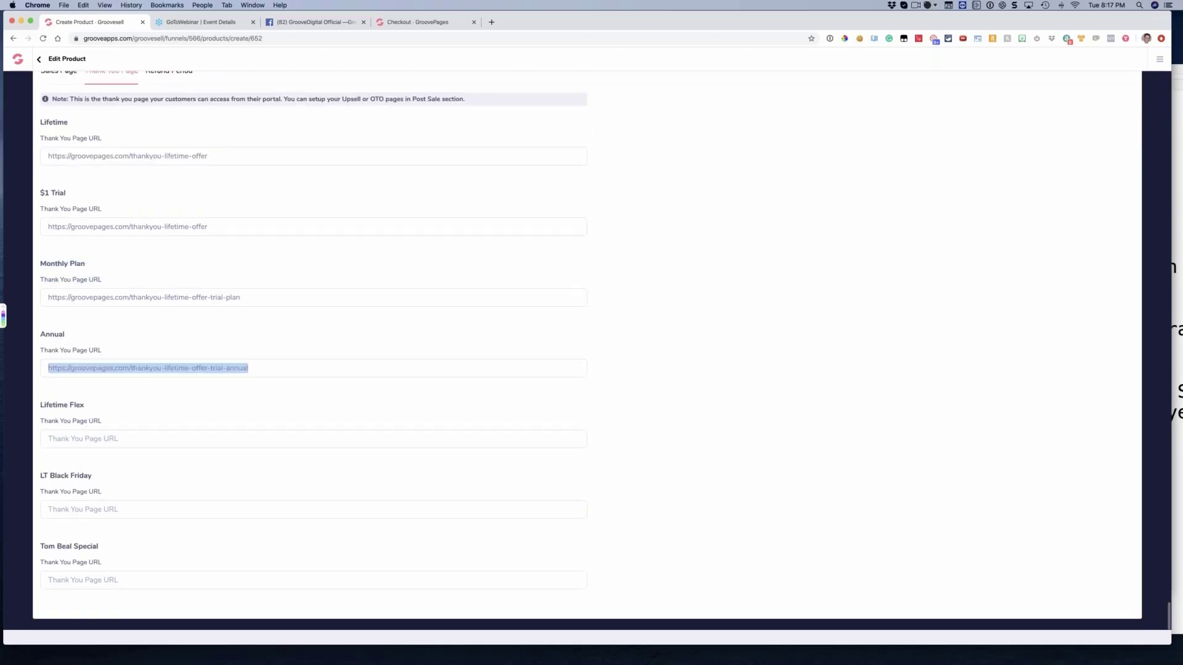
key("super+c")
left_click(145, 439)
key("super+v")
key("super+v")
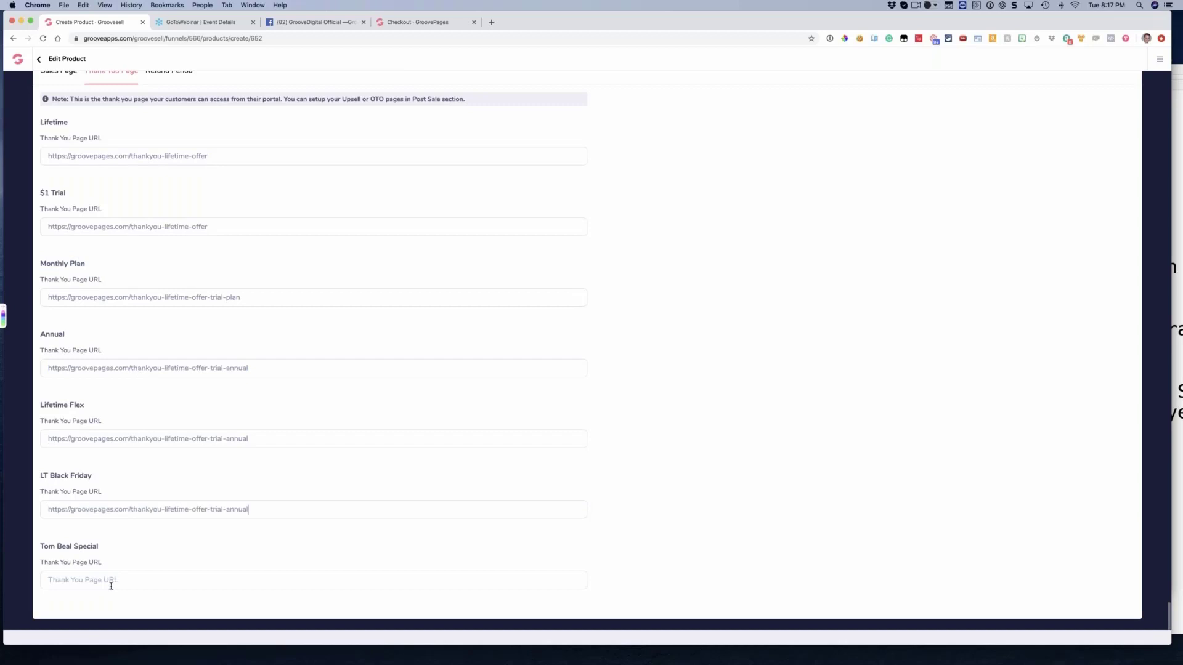
left_click(111, 580)
key("super+v")
scroll(295, 491, "up", 5)
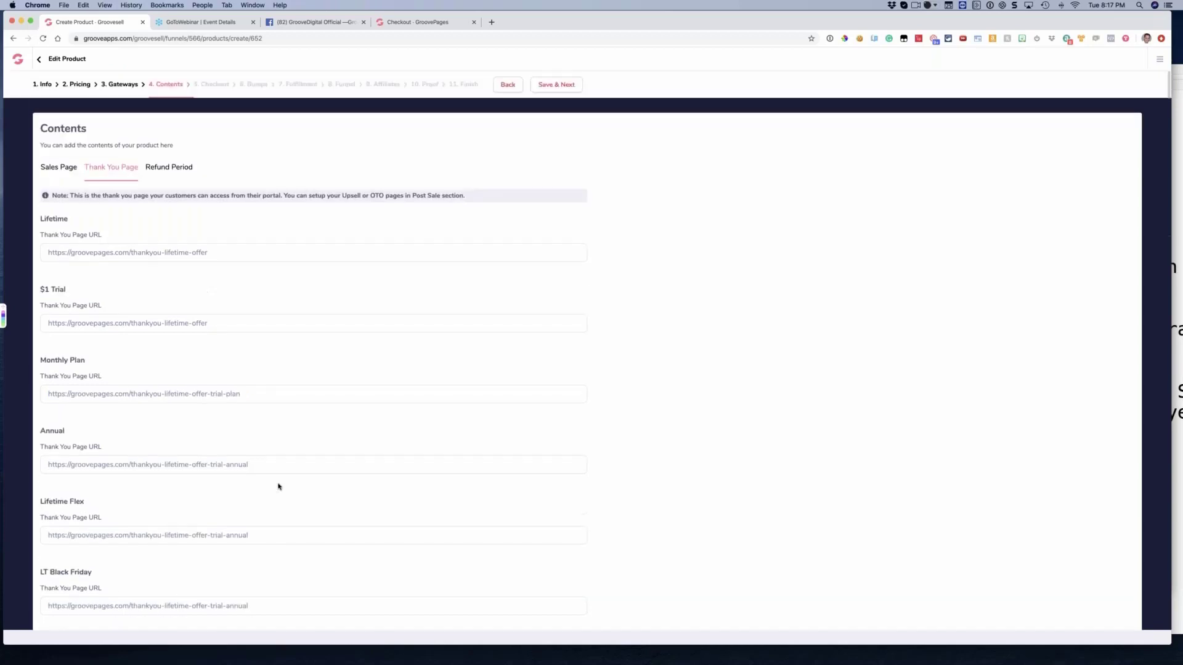
Save the thank you page URLs and continue to the Checkout settings
left_click(549, 85)
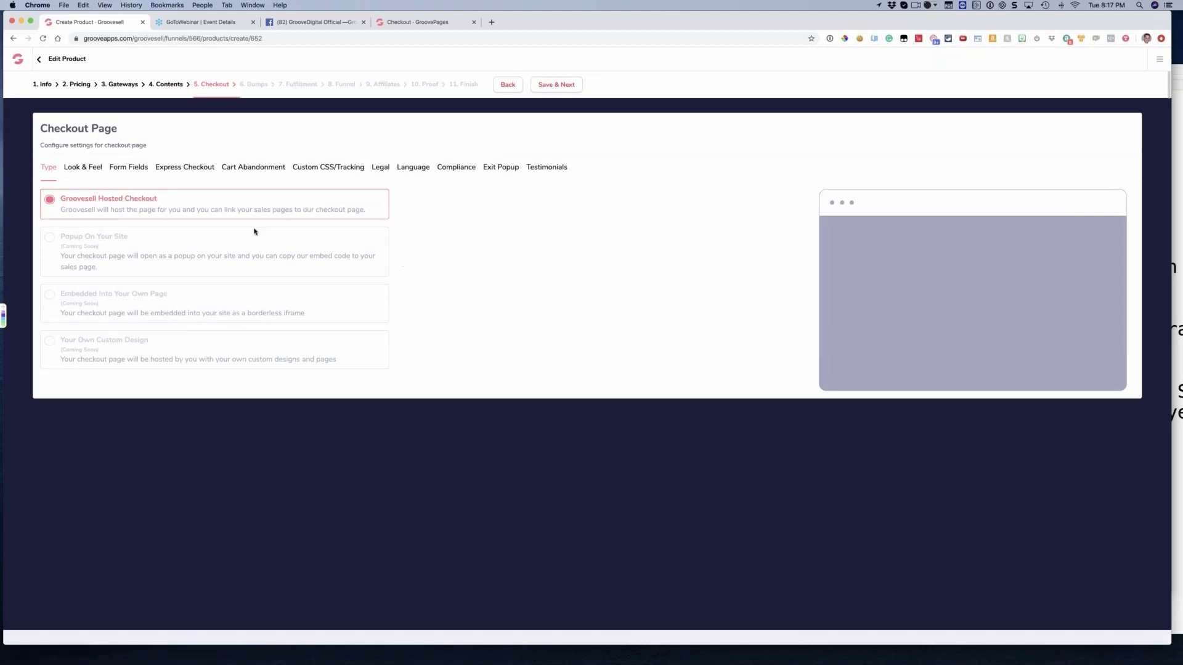
On the open GroovePages checkout page, replace the groovepages subdomain in the address with a sample seller's name
left_click(424, 23)
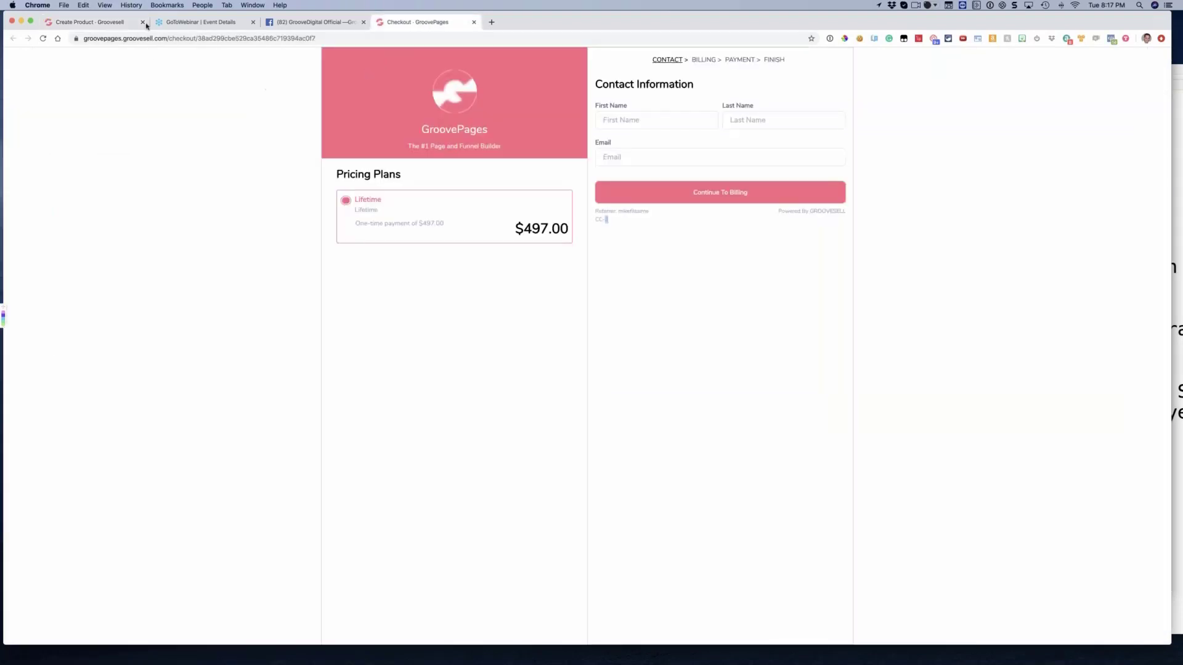
left_click(118, 38)
double_click(117, 38)
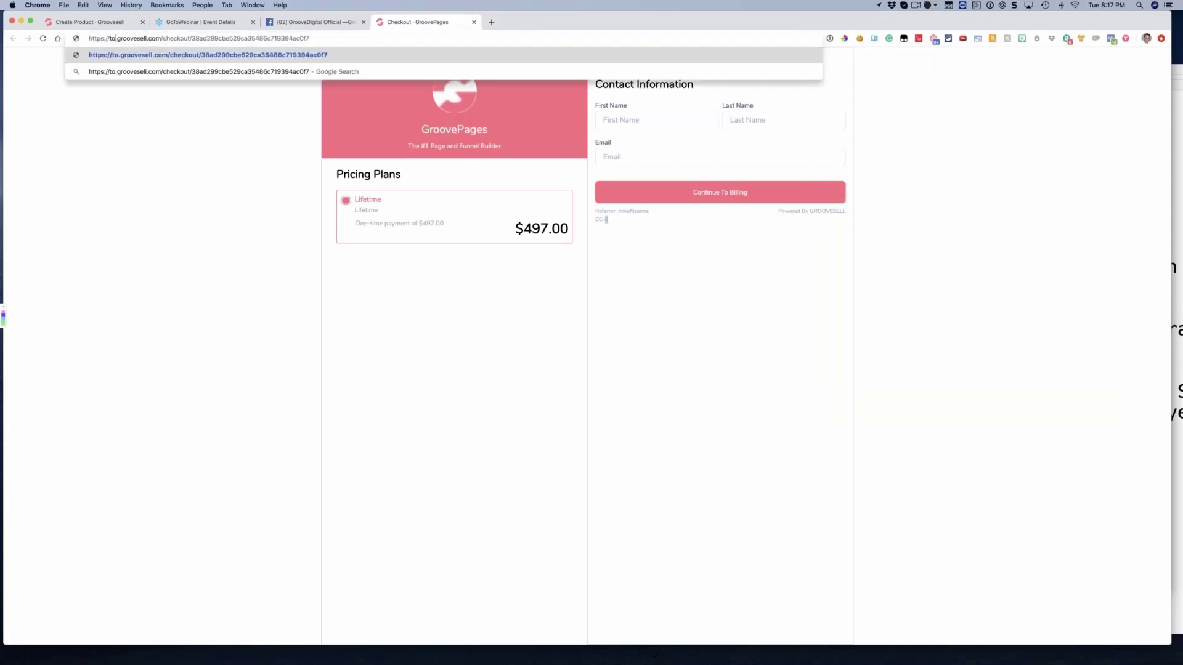
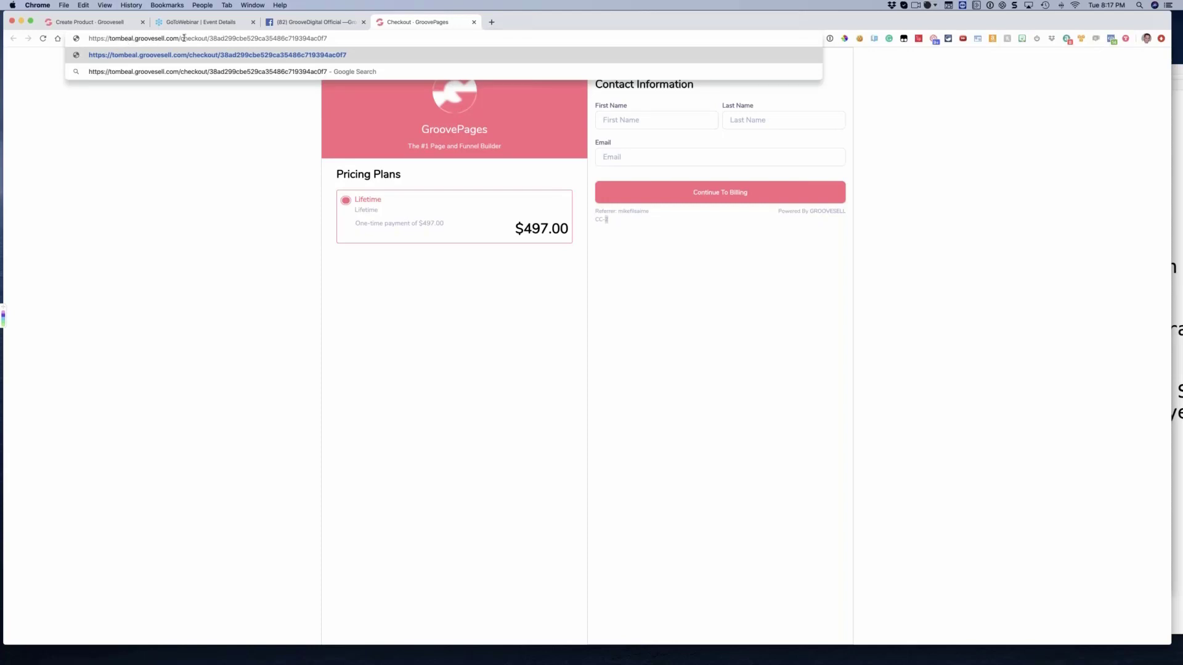
Rewrite the checkout address as a custom domain by removing .groovesell.com and adding the prefix "cart."
left_click_drag(180, 38, 134, 39)
key("BackSpace")
key("BackSpace")
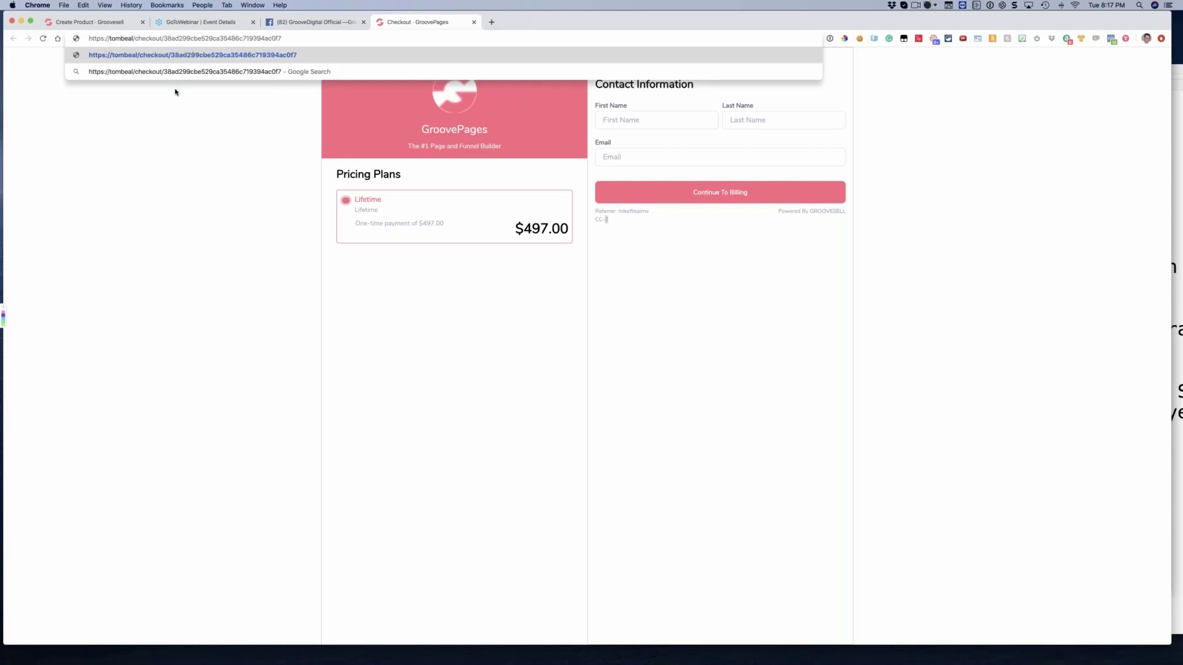
type(".cart")
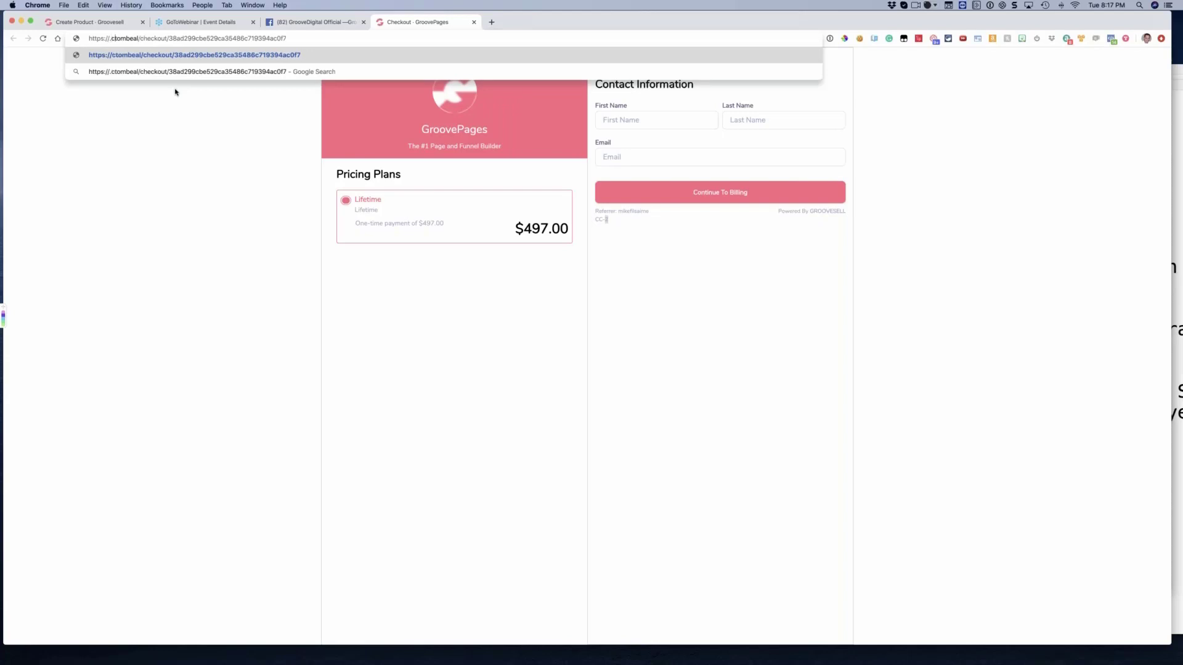
key("BackSpace")
key("BackSpace")
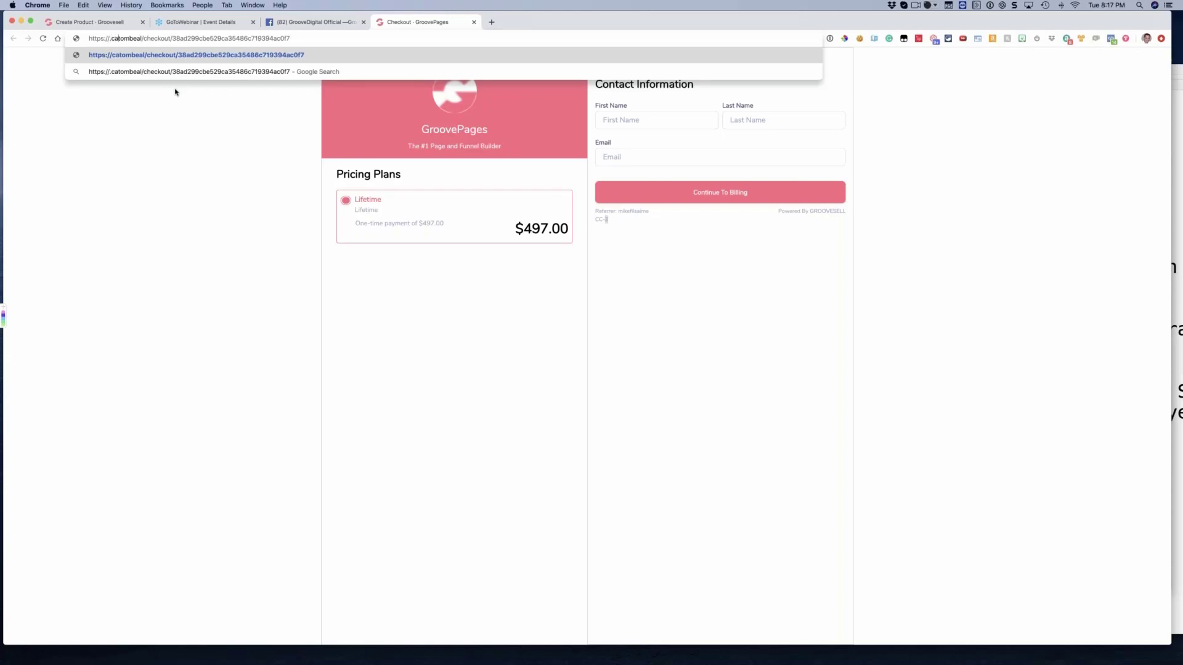
key("BackSpace")
key("BackSpace")
key("BackSpace")
type("cart.")
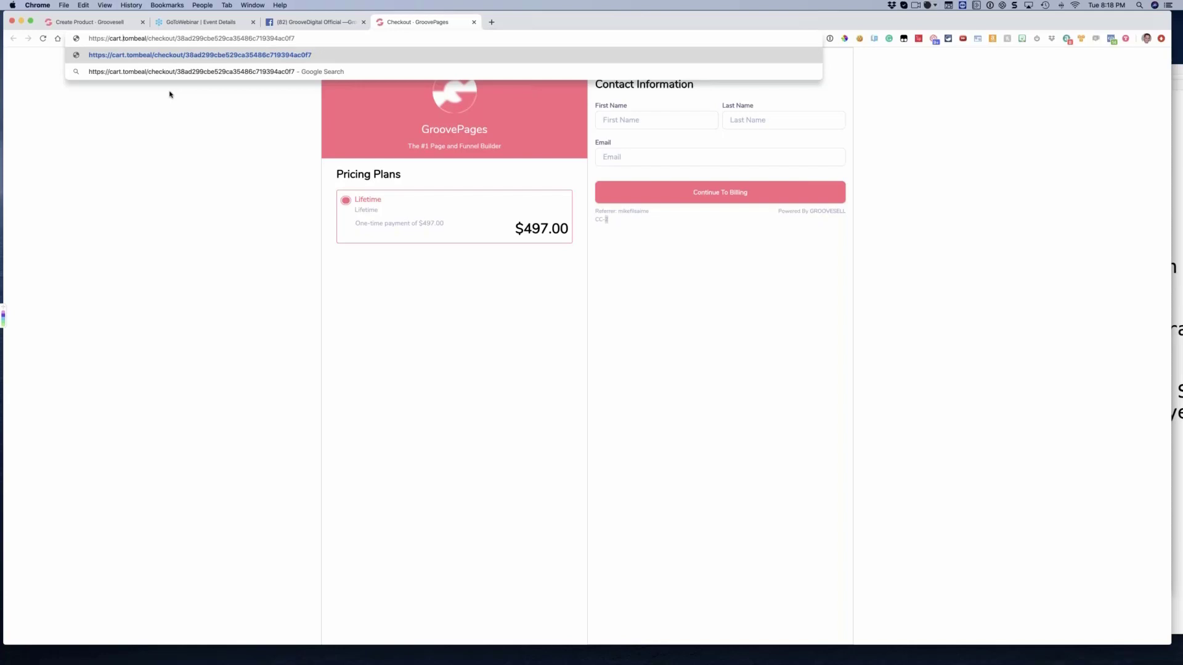
Change the host in the checkout page's address to groovesell.com
key("BackSpace")
key("BackSpace")
key("BackSpace")
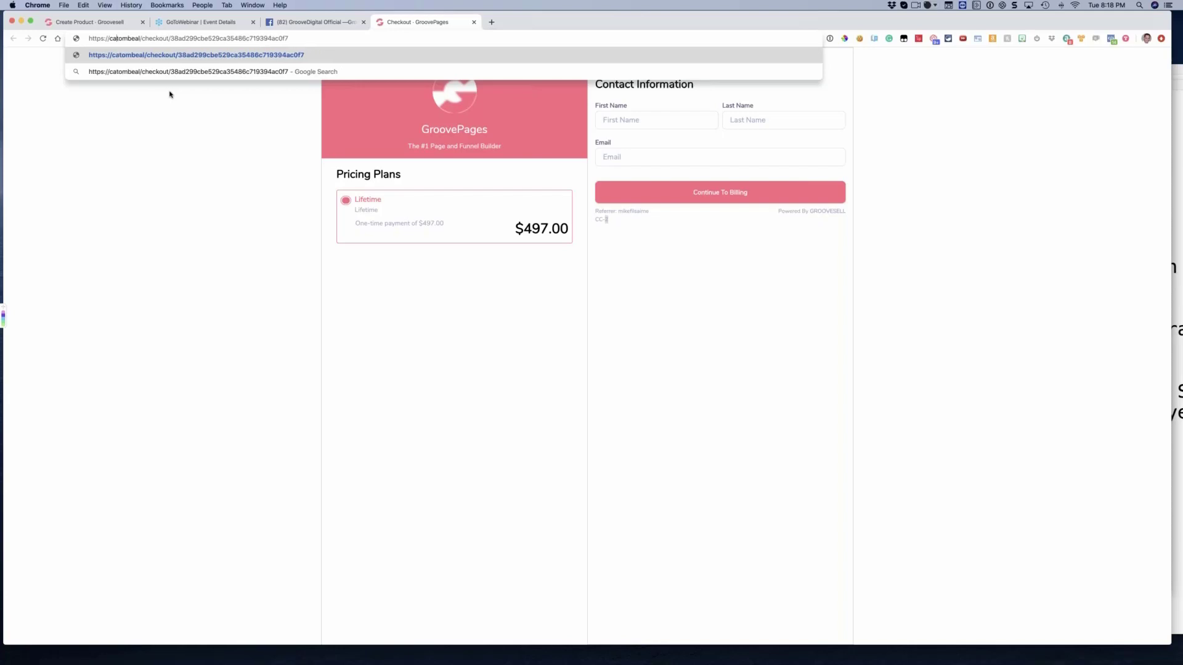
key("BackSpace")
key("BackSpace")
type("groove")
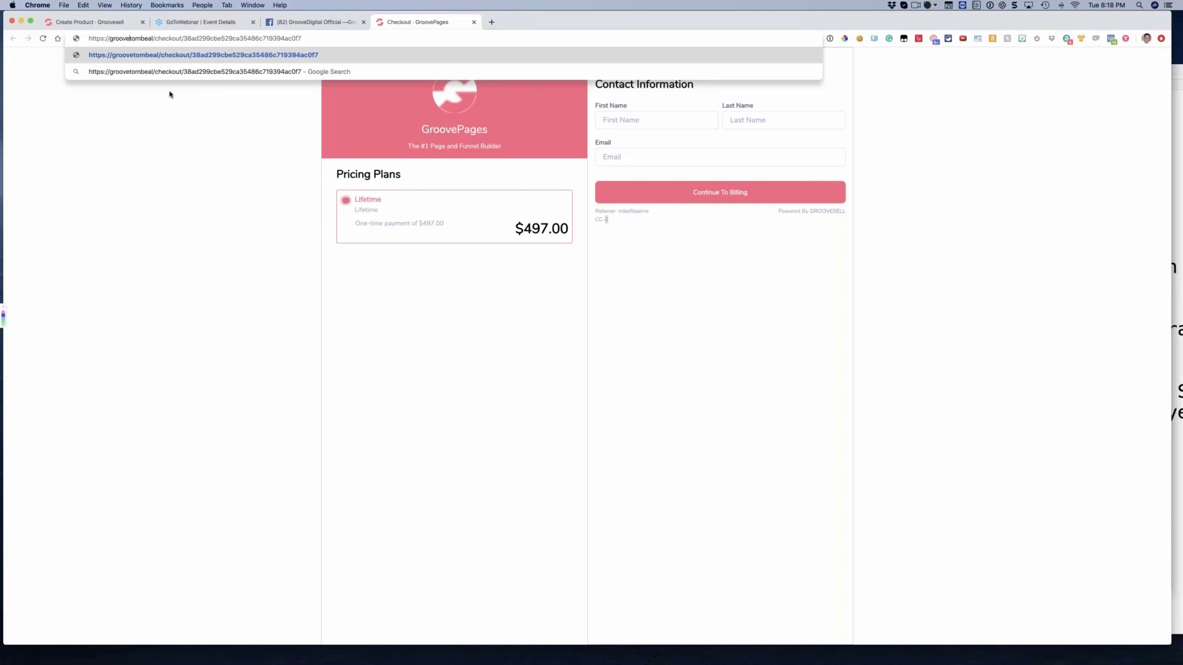
type("sell")
key("Delete")
key("Delete")
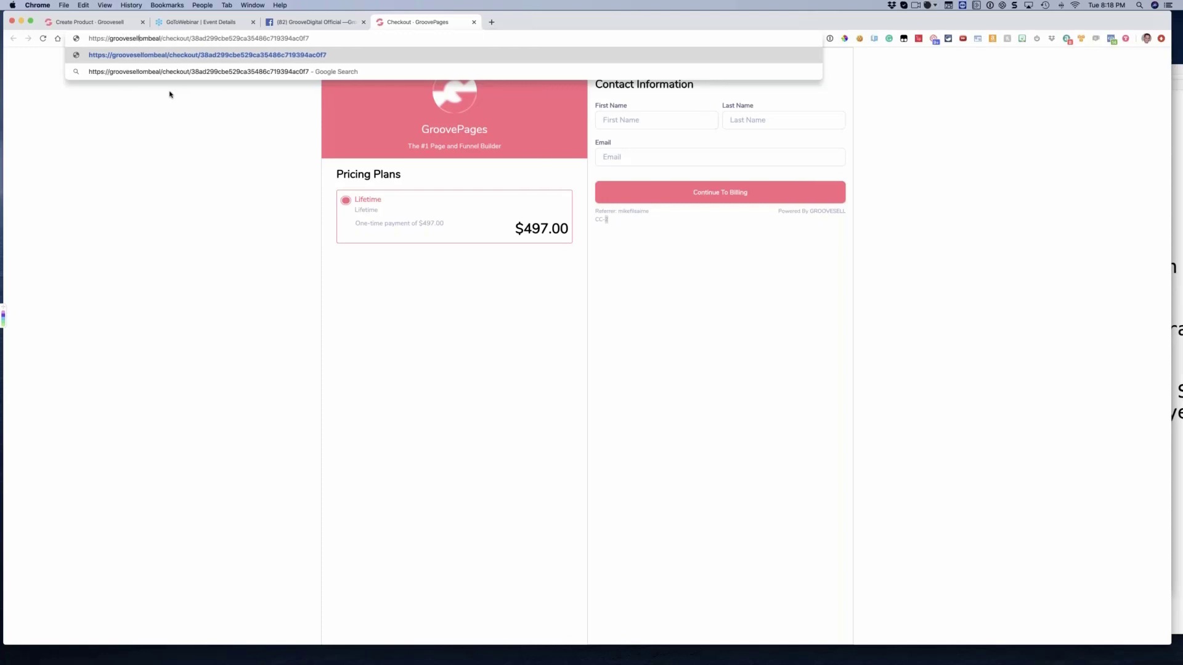
type(".com")
key("Delete")
key("Delete")
key("Delete")
key("Delete")
key("Delete")
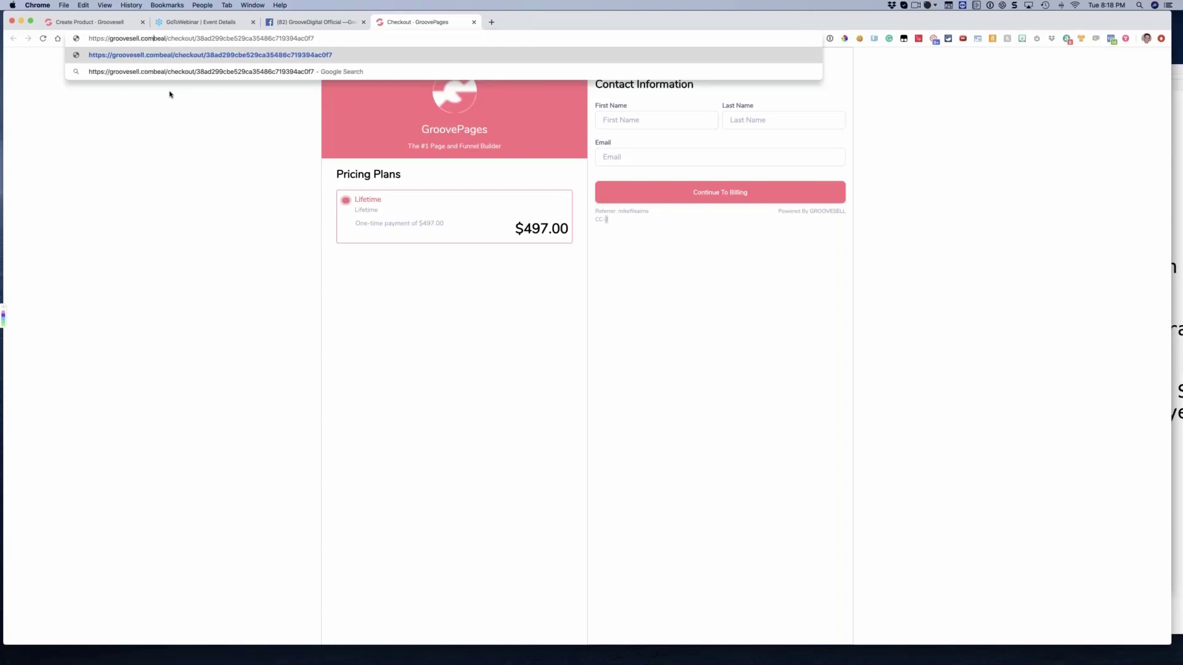
Detach the GroovePages checkout page into its own small window beside the resized main browser window
left_click(111, 23)
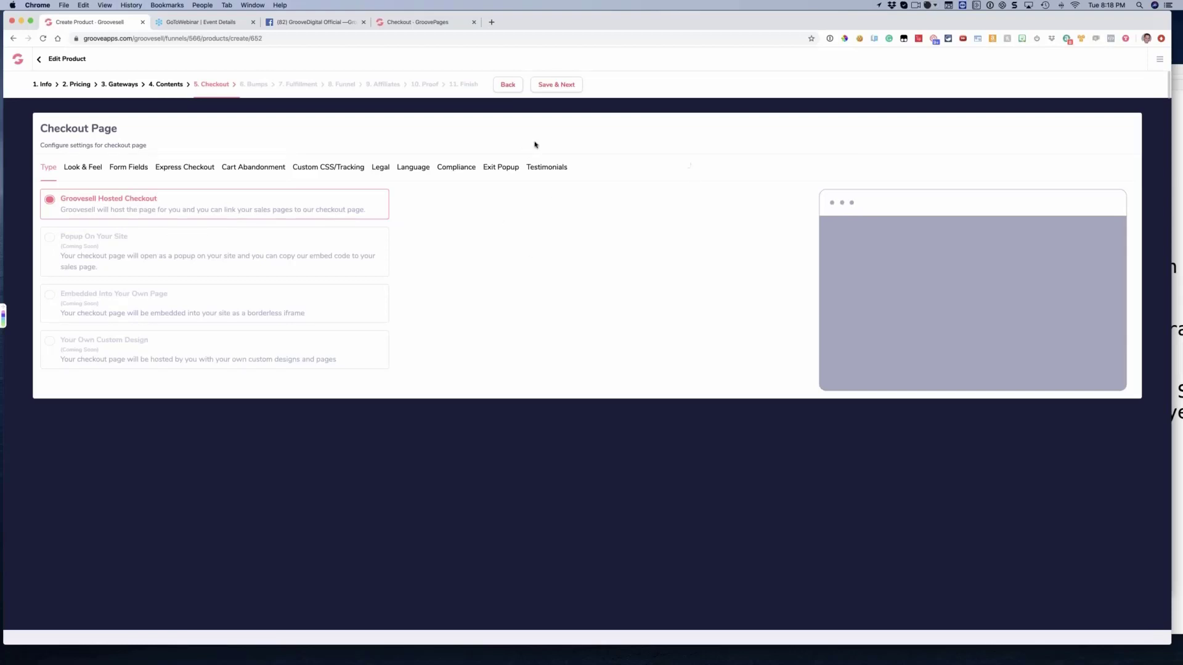
left_click(422, 23)
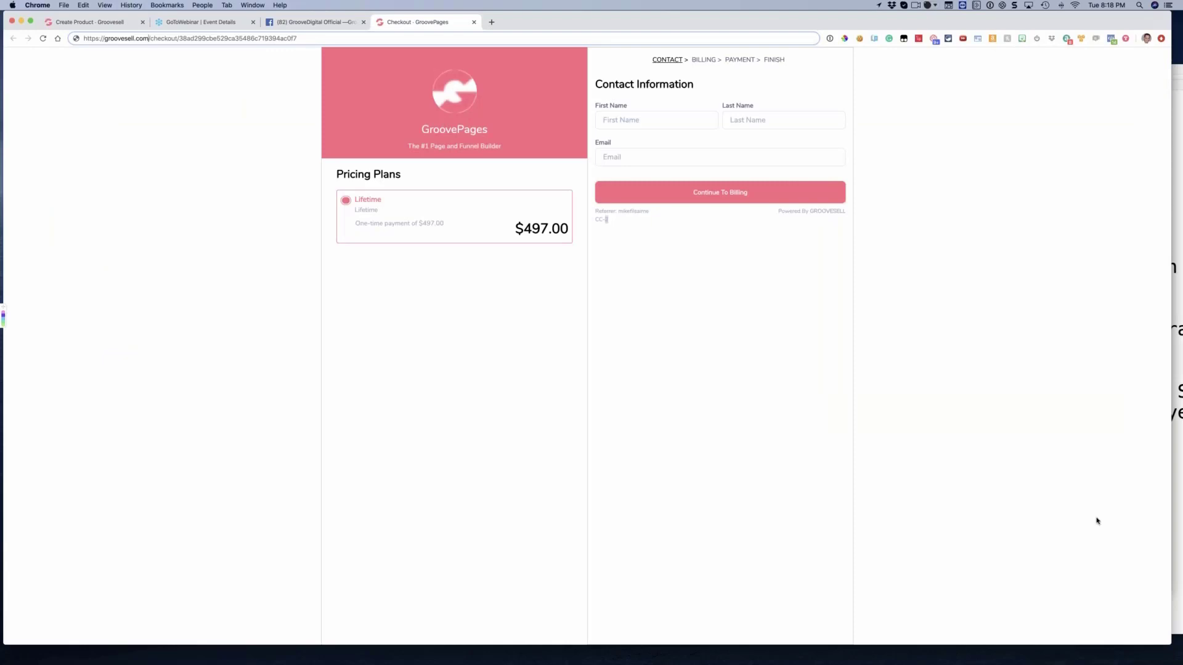
left_click_drag(1169, 644, 301, 424)
left_click_drag(288, 23, 993, 114)
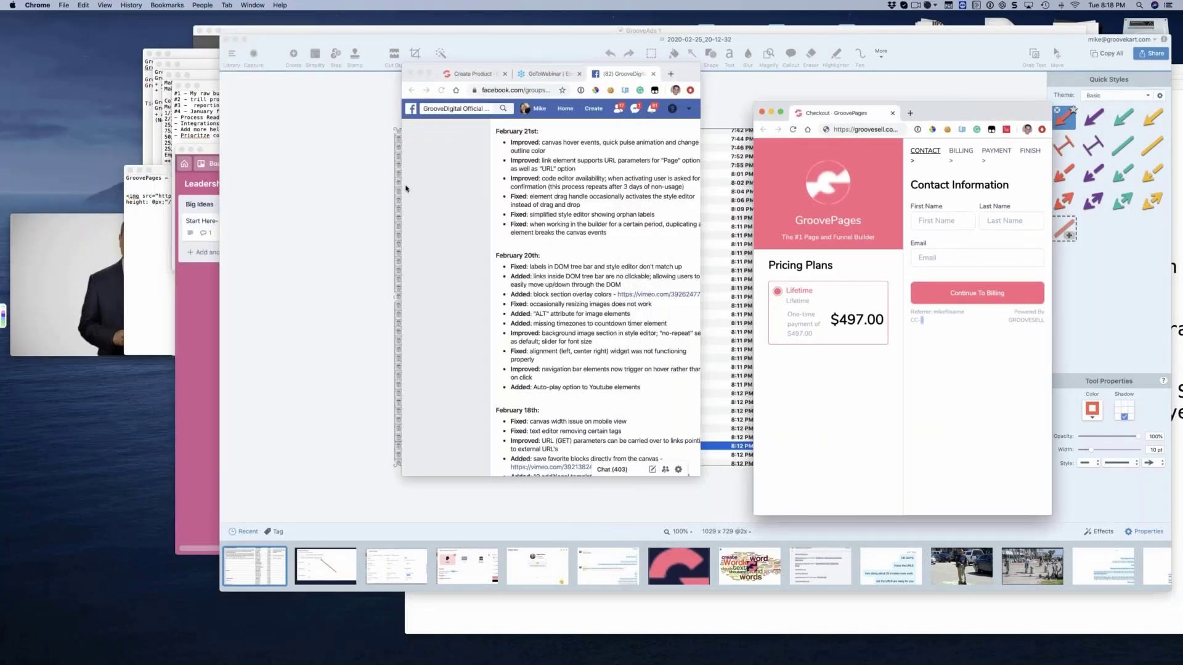
left_click_drag(401, 154, 121, 154)
Open groovepages.com/lifetime-pricing in a new tab of the main browser window
left_click(499, 74)
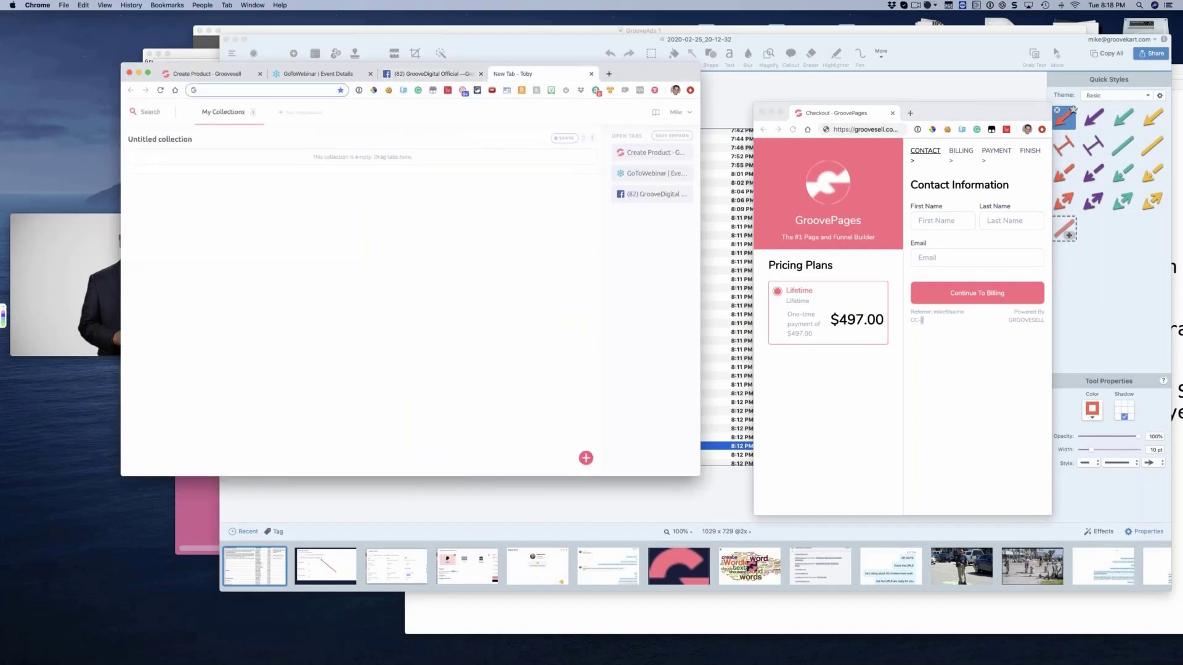
type("groove")
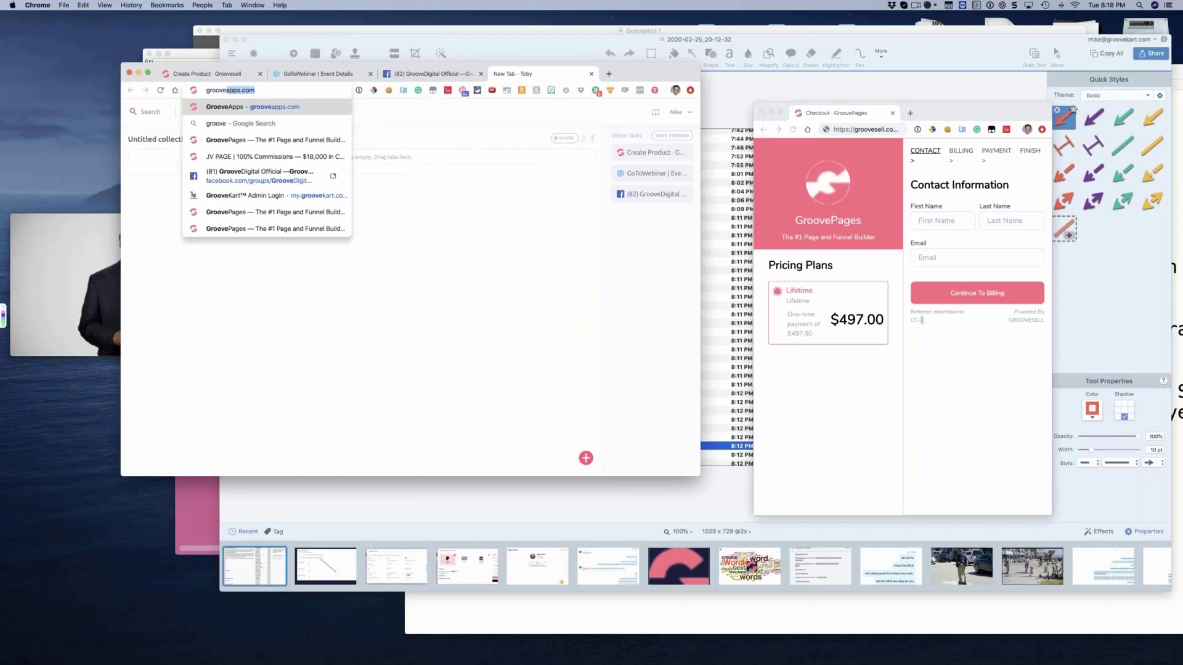
key("Right")
type("/l")
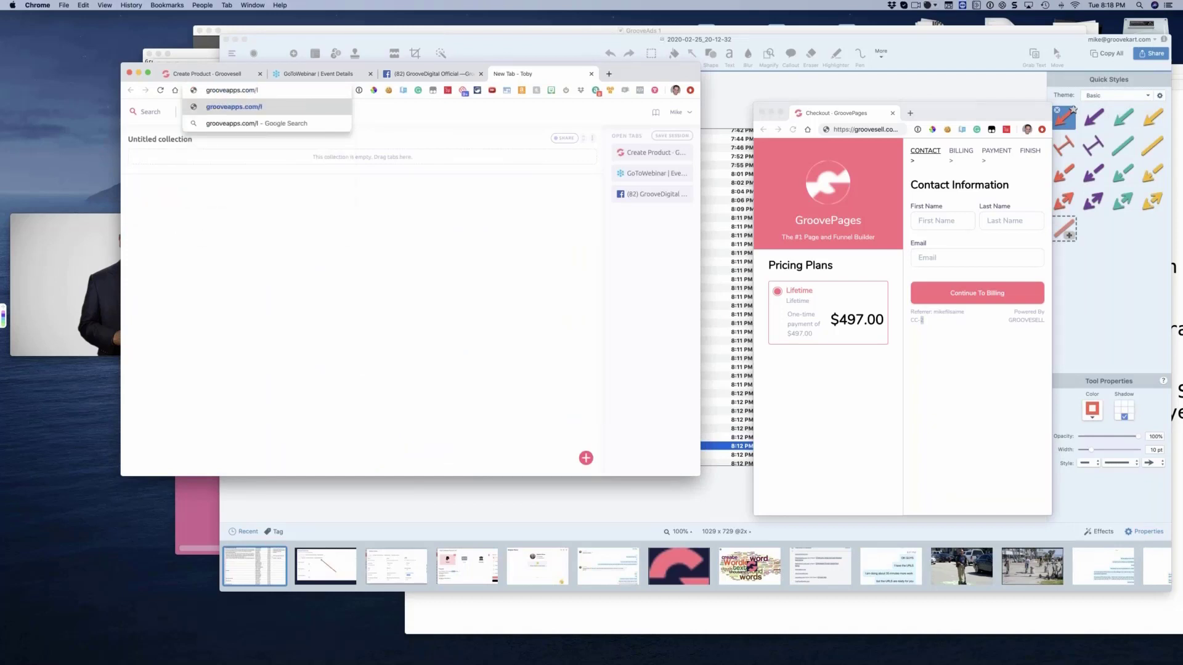
key("super+a")
type("groovepages.")
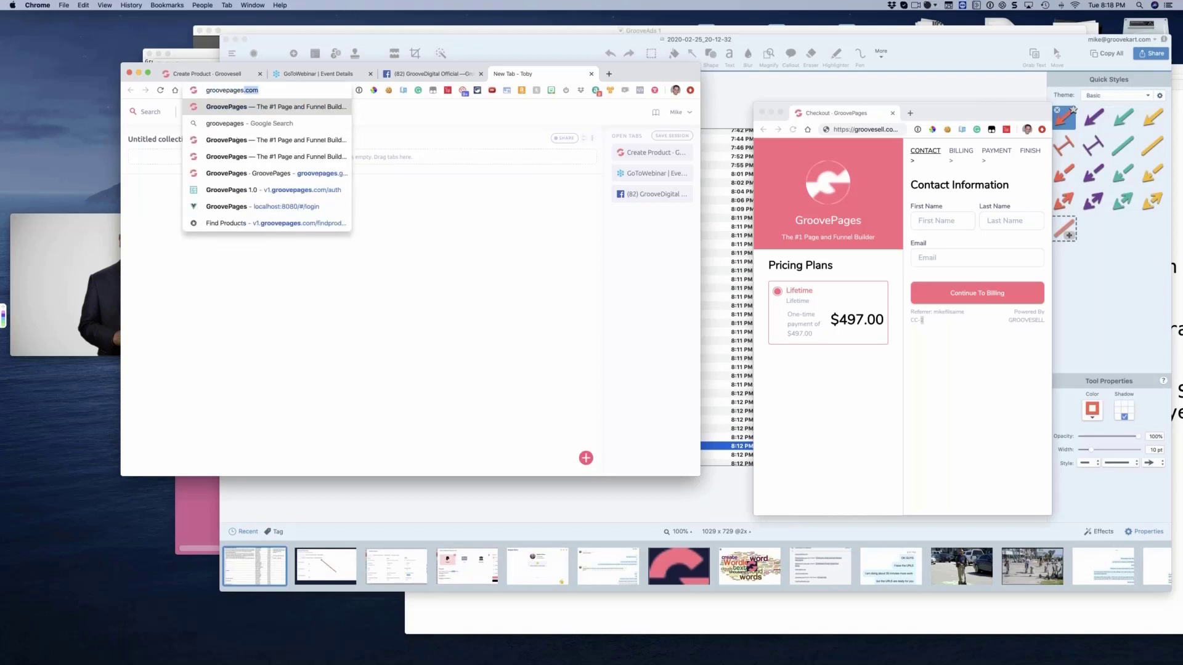
key("Up")
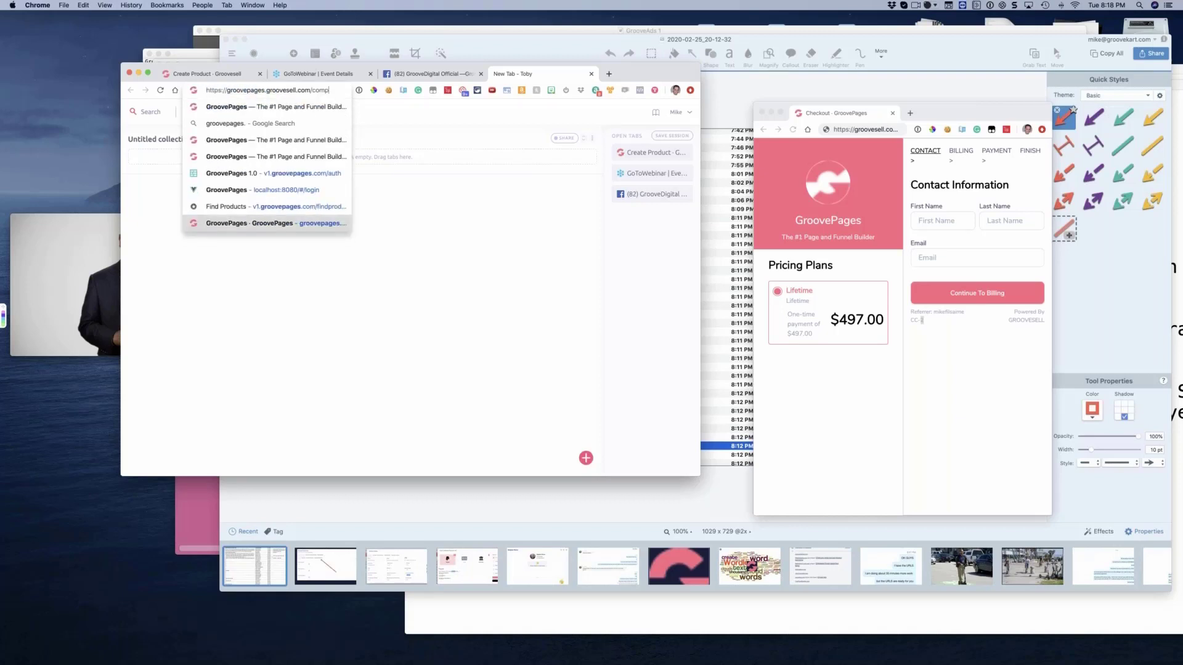
key("Down")
type("com/li")
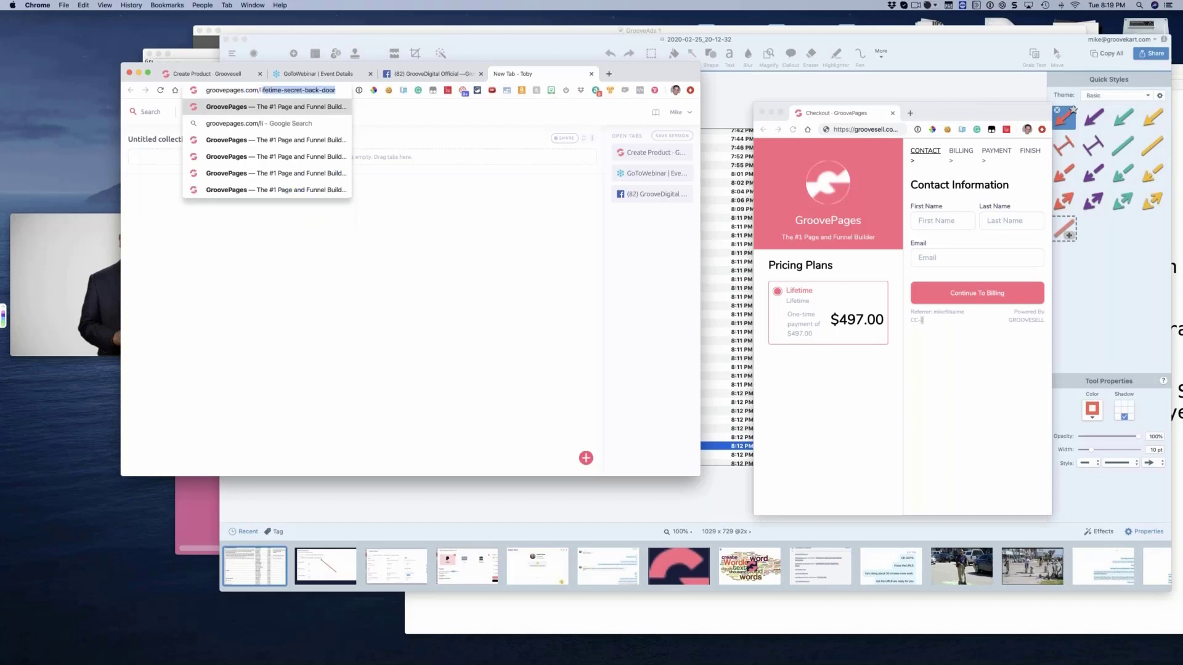
key("Return")
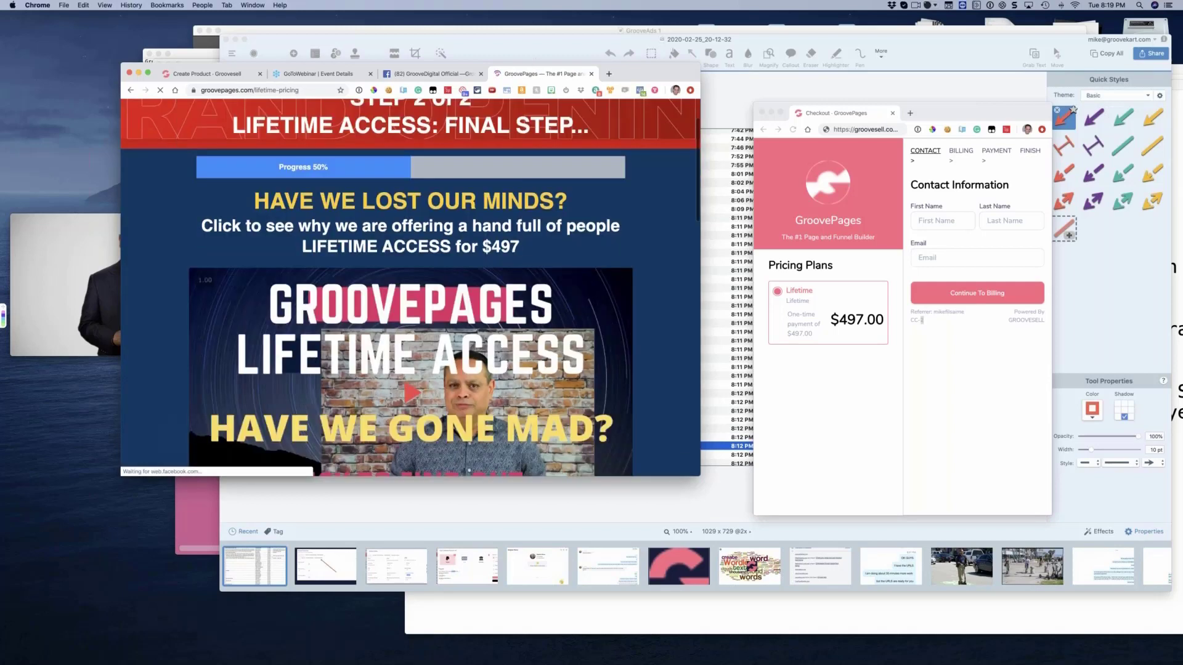
Enlarge the lifetime-pricing window and place the slightly widened checkout window over it to illustrate a popup checkout
left_click_drag(737, 579, 774, 638)
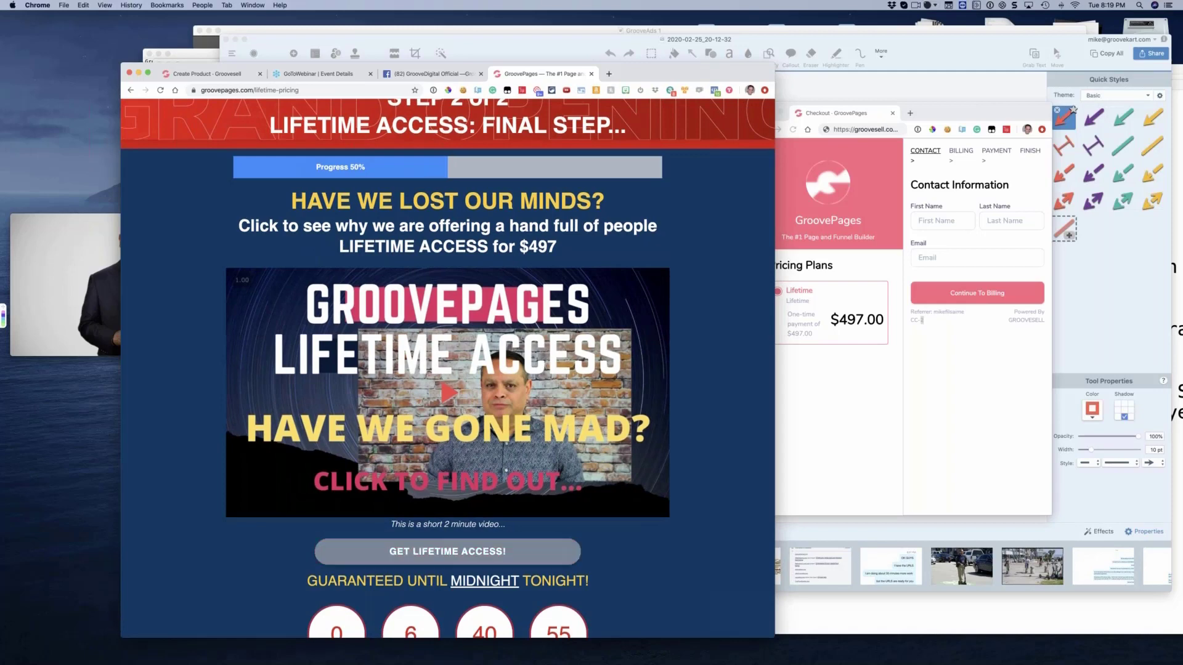
left_click_drag(964, 116, 1035, 284)
left_click_drag(442, 216, 536, 190)
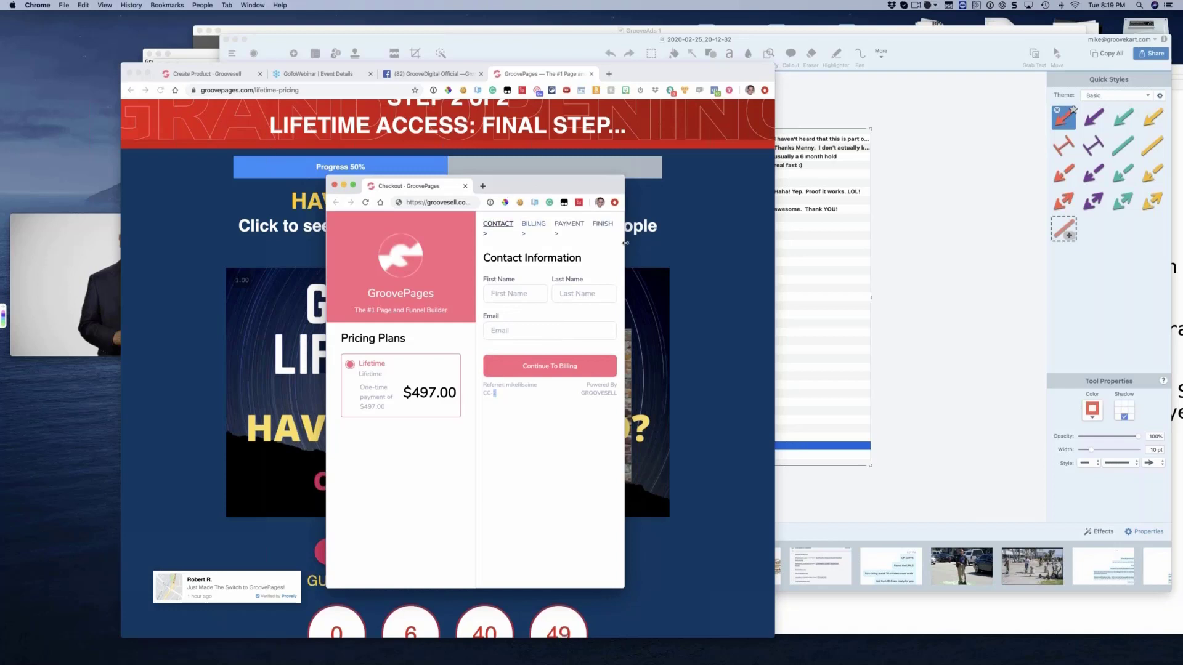
left_click_drag(626, 243, 638, 243)
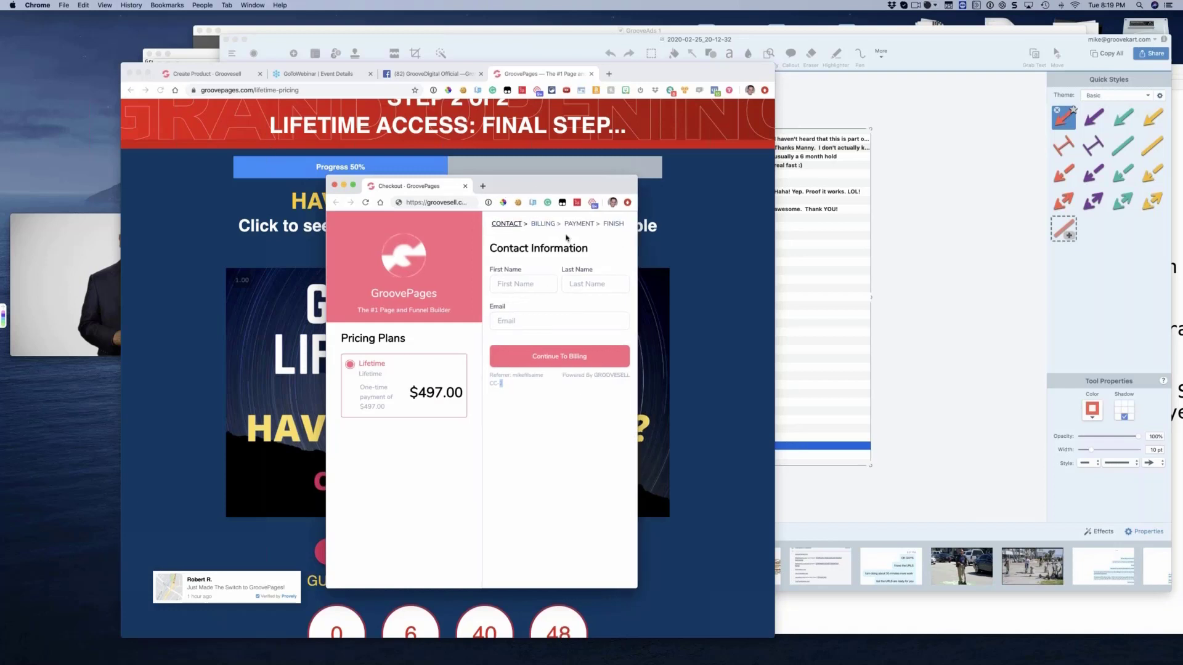
left_click(533, 421)
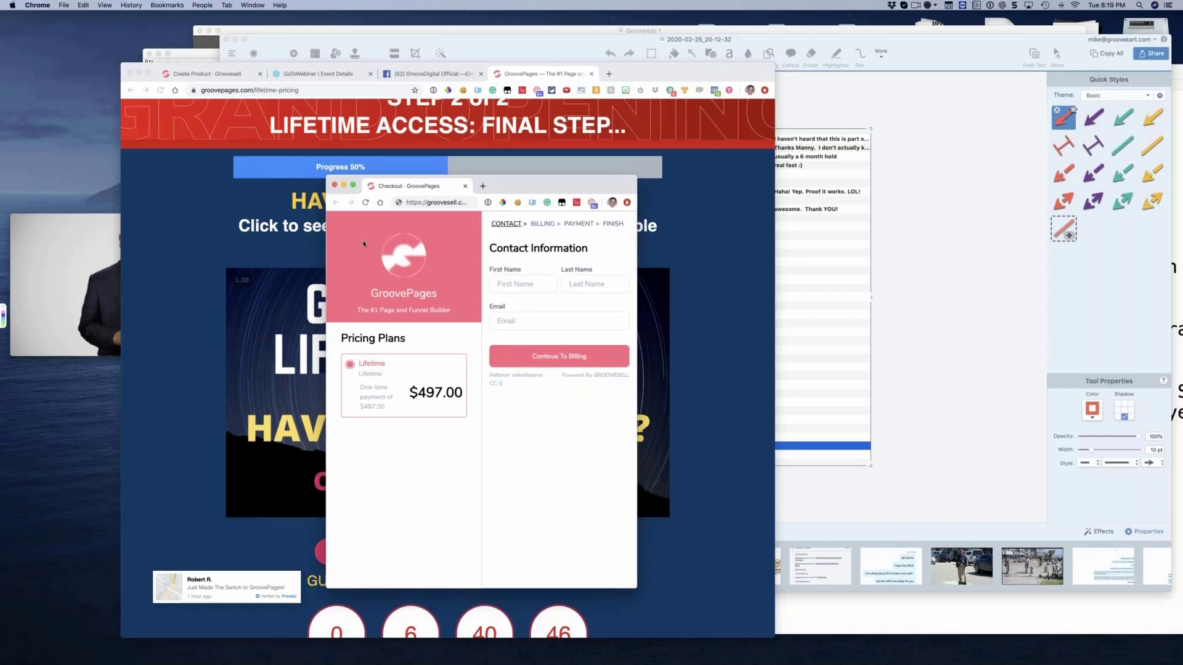
Close the checkout window and return to the product's Checkout settings with the browser enlarged to fill the screen
left_click(333, 185)
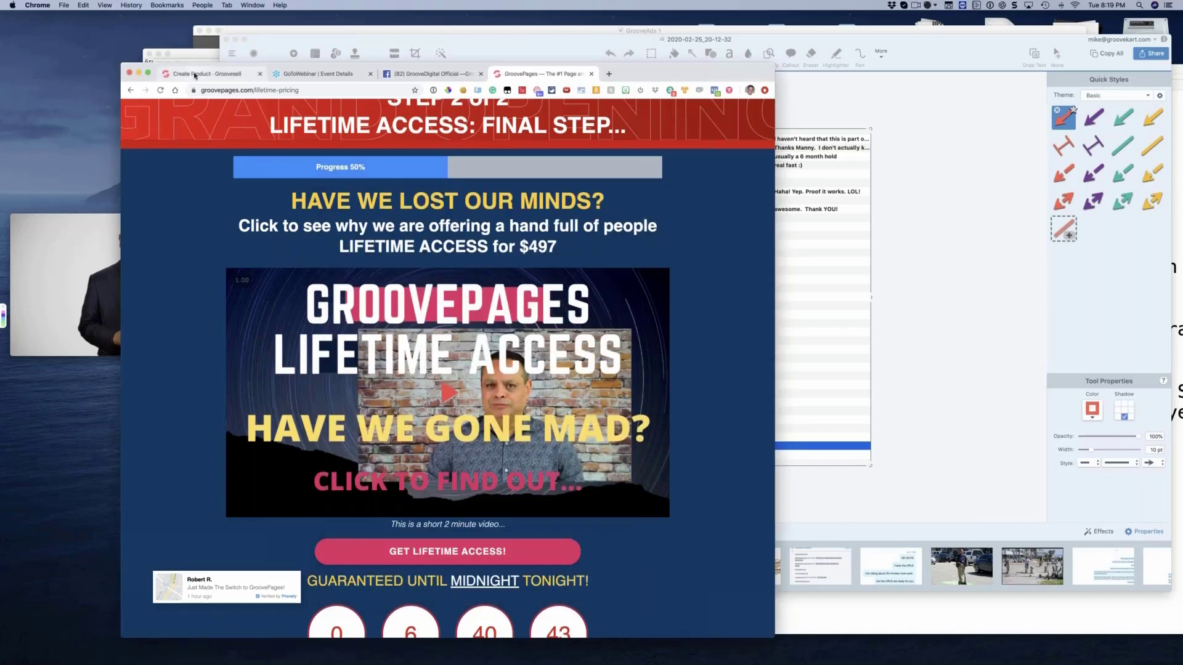
left_click(197, 74)
left_click_drag(683, 67, 563, 15)
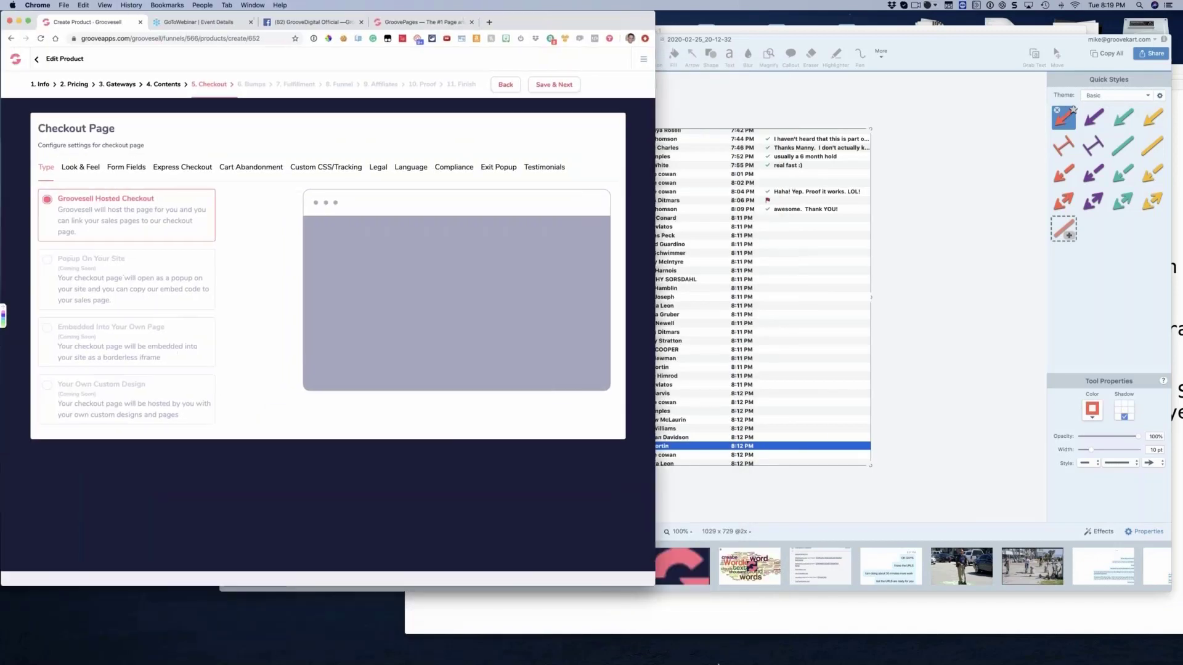
left_click_drag(653, 584, 1181, 663)
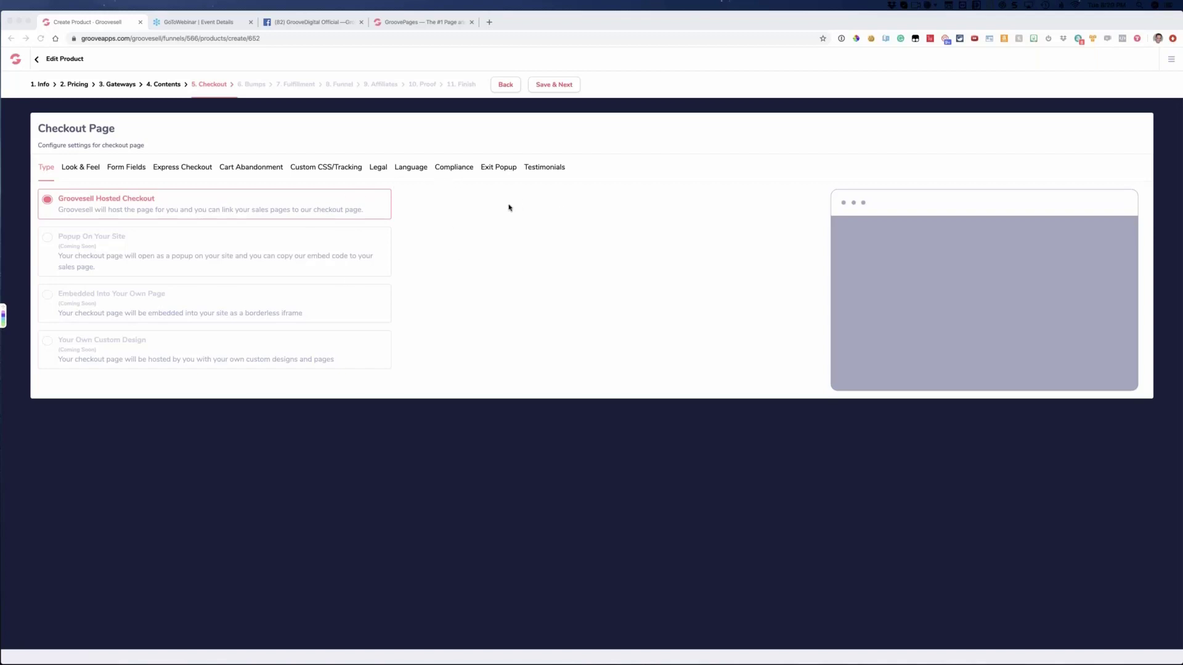
Open grooveapps.com in a new tab and enter the GroovePages app
left_click(489, 22)
type("groove")
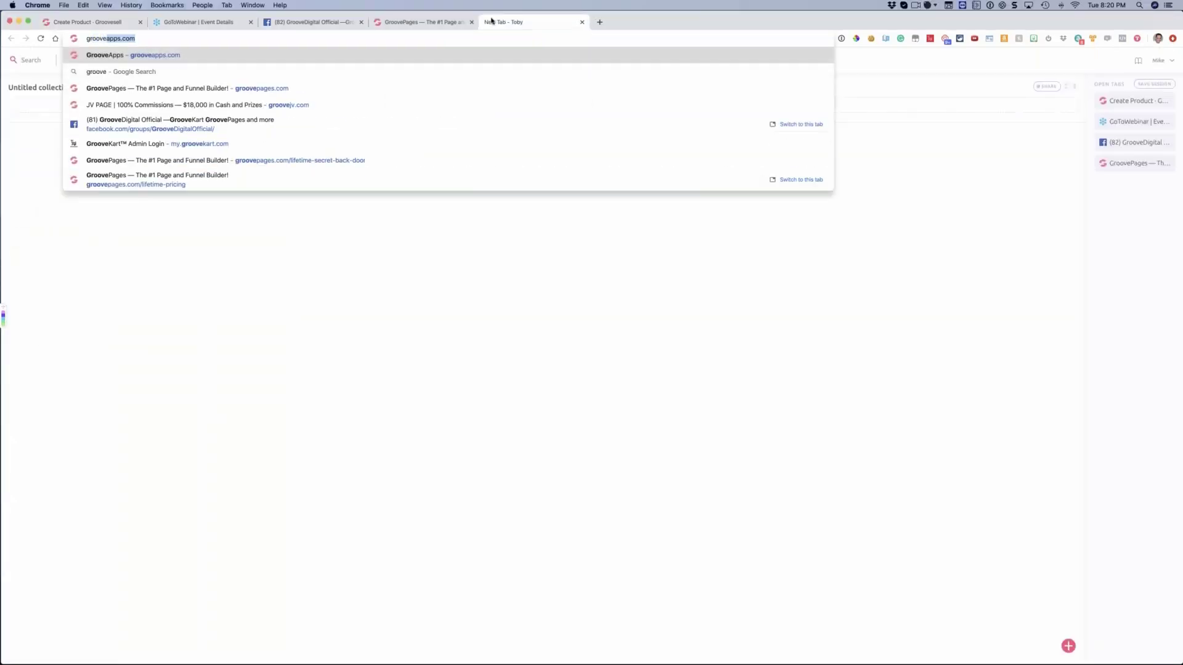
type("page")
key("Return")
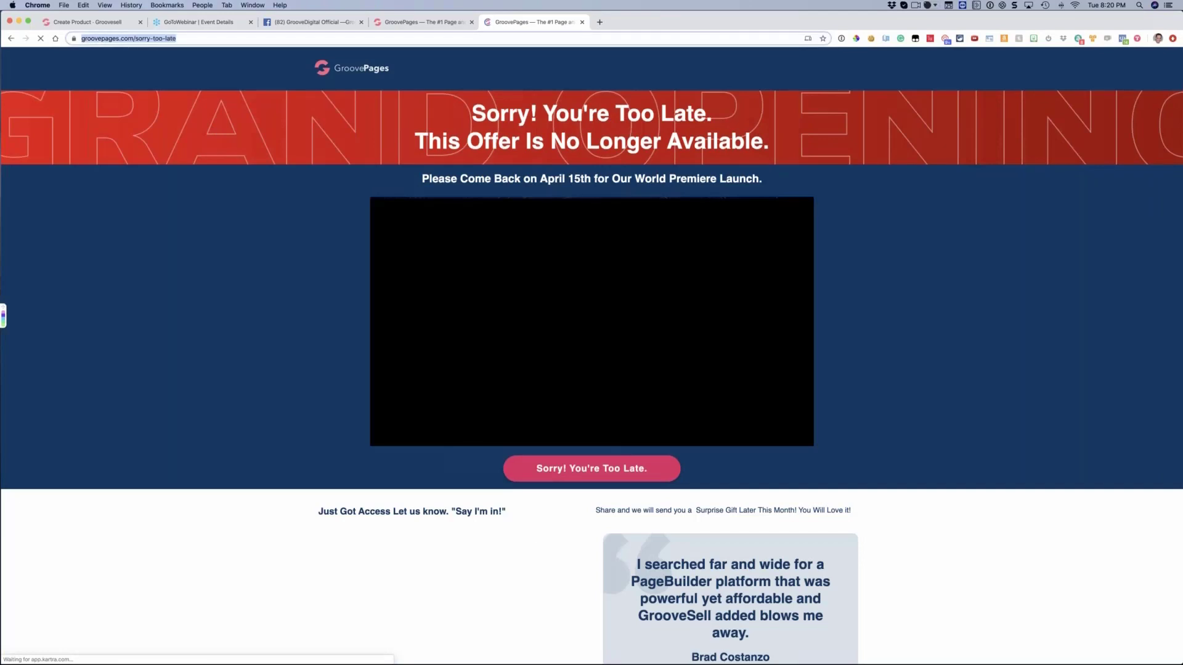
key("super+l")
type("groov")
key("Return")
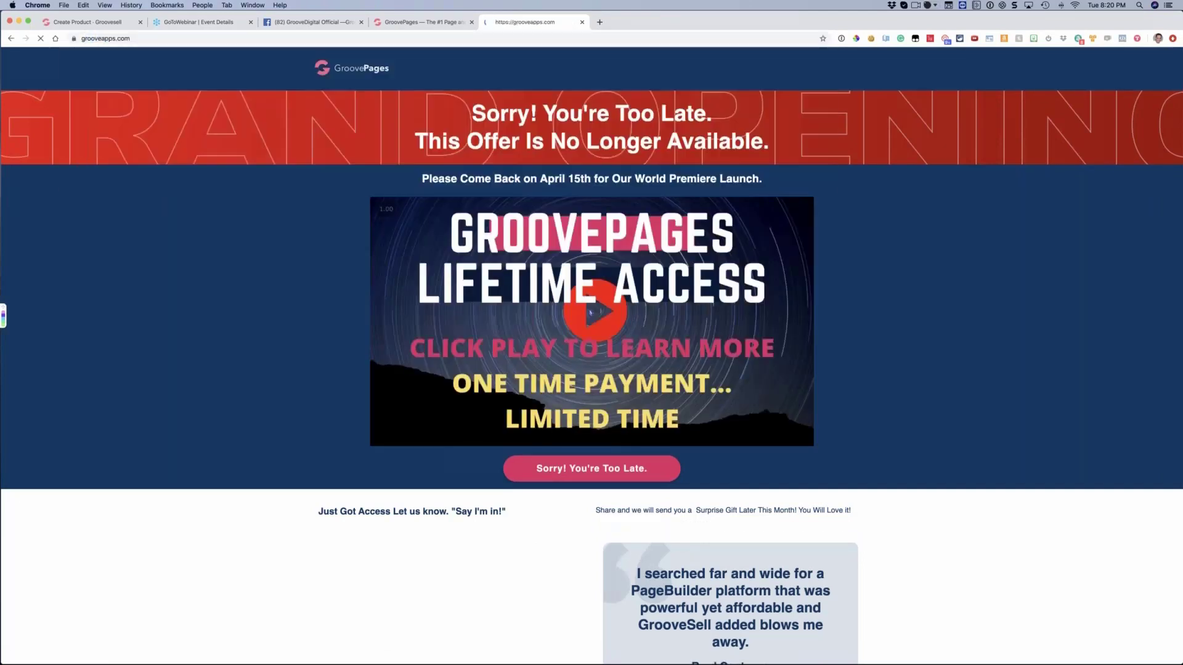
left_click(518, 392)
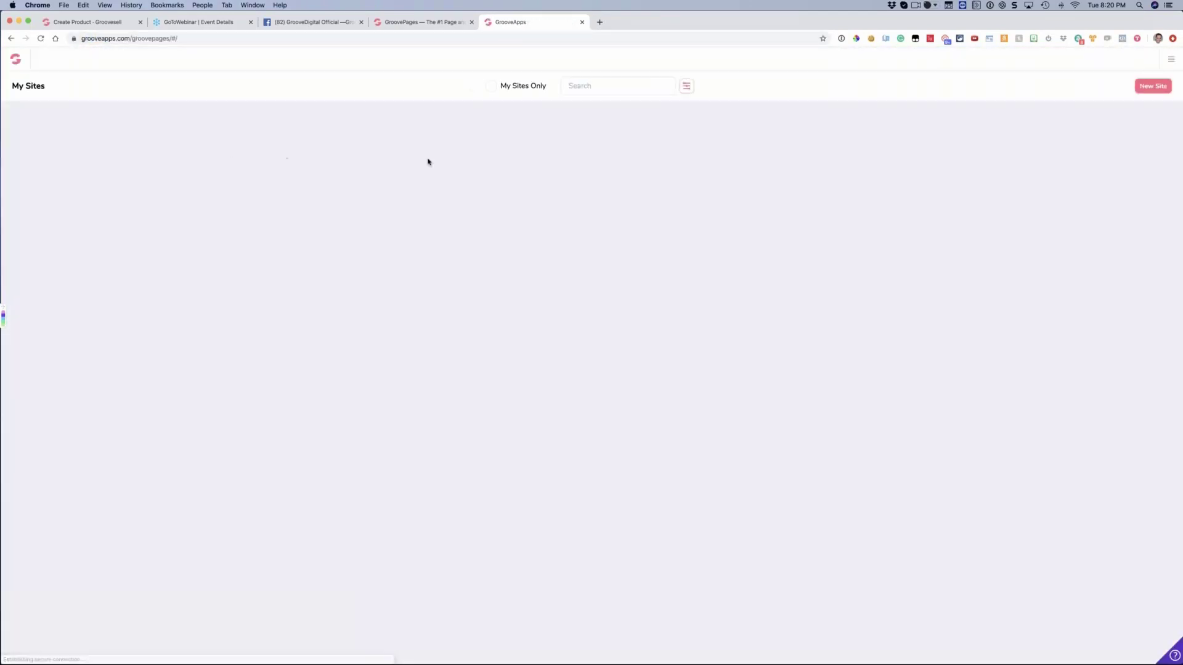
Limit the site list to My Sites Only and open the third site of the first row in the editor
left_click(491, 86)
mouse_move(102, 181)
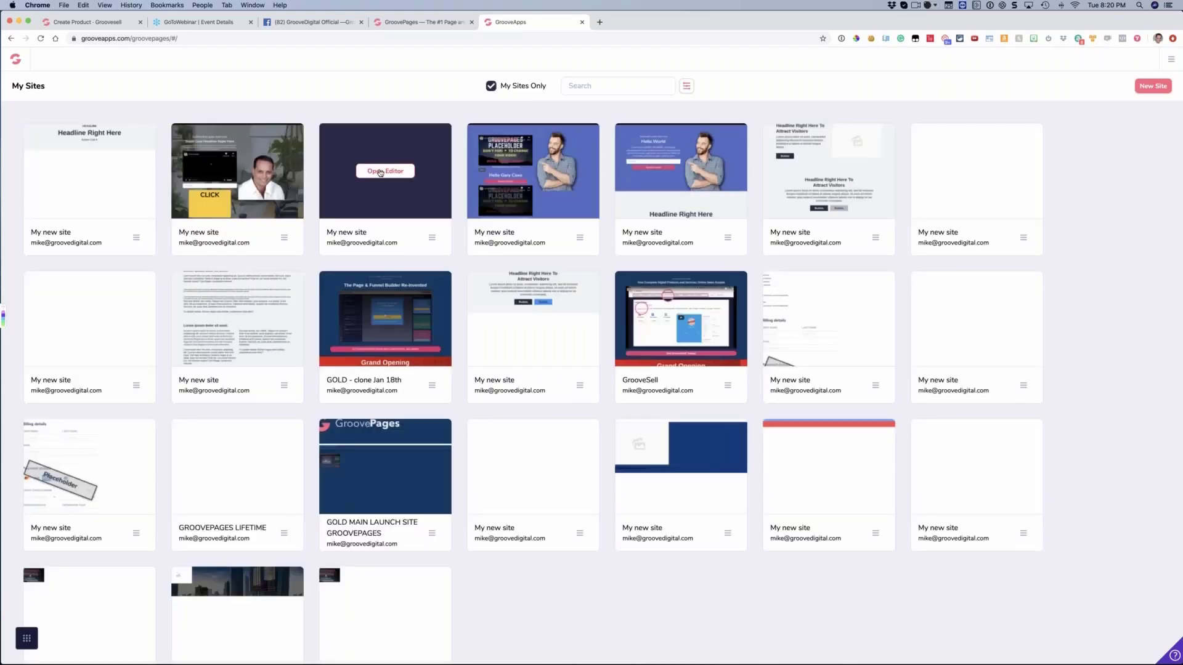
left_click(379, 177)
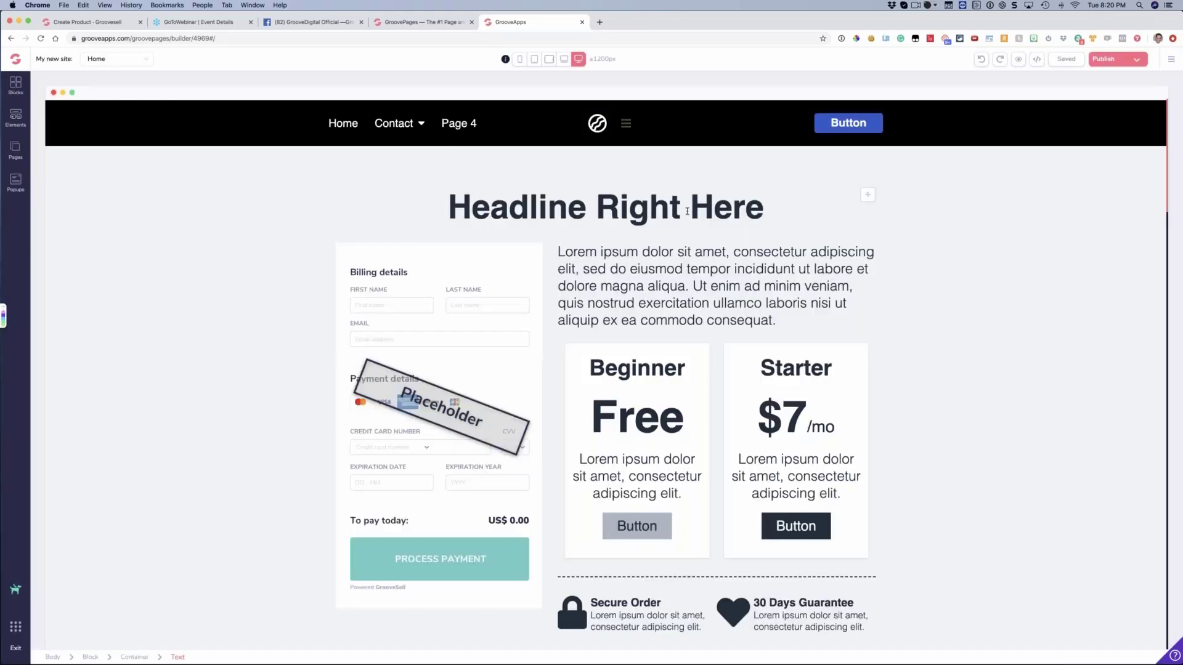
Select the checkout form placeholder image and examine its Design and Functionality settings
scroll(688, 212, "down", 2)
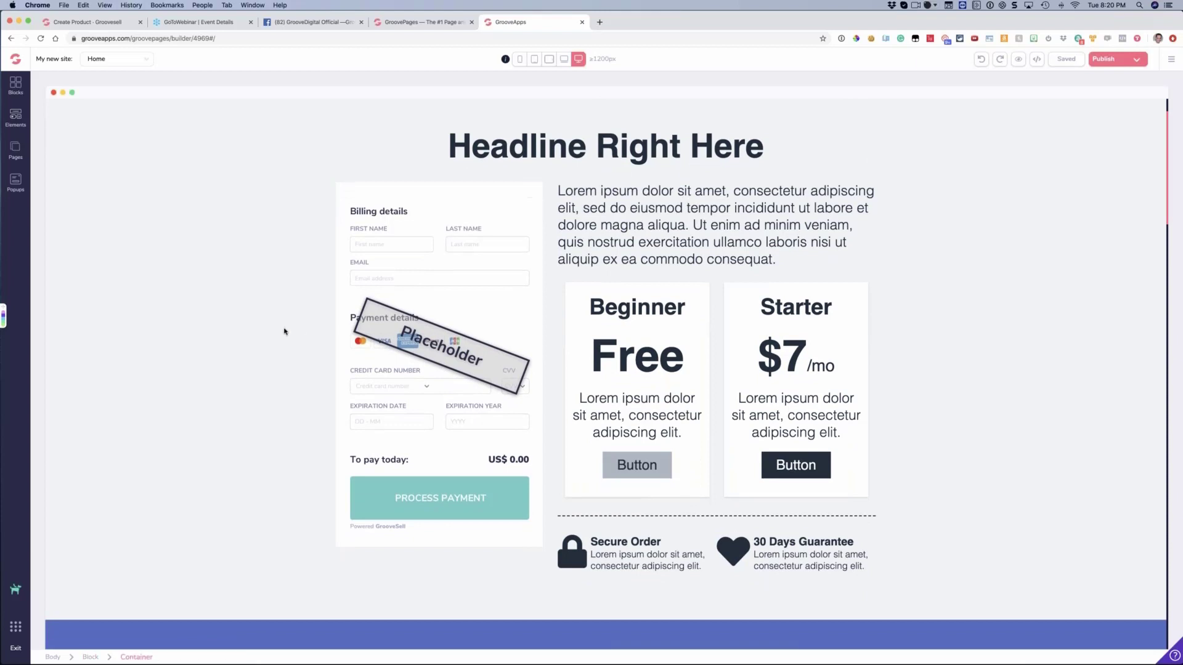
left_click(426, 308)
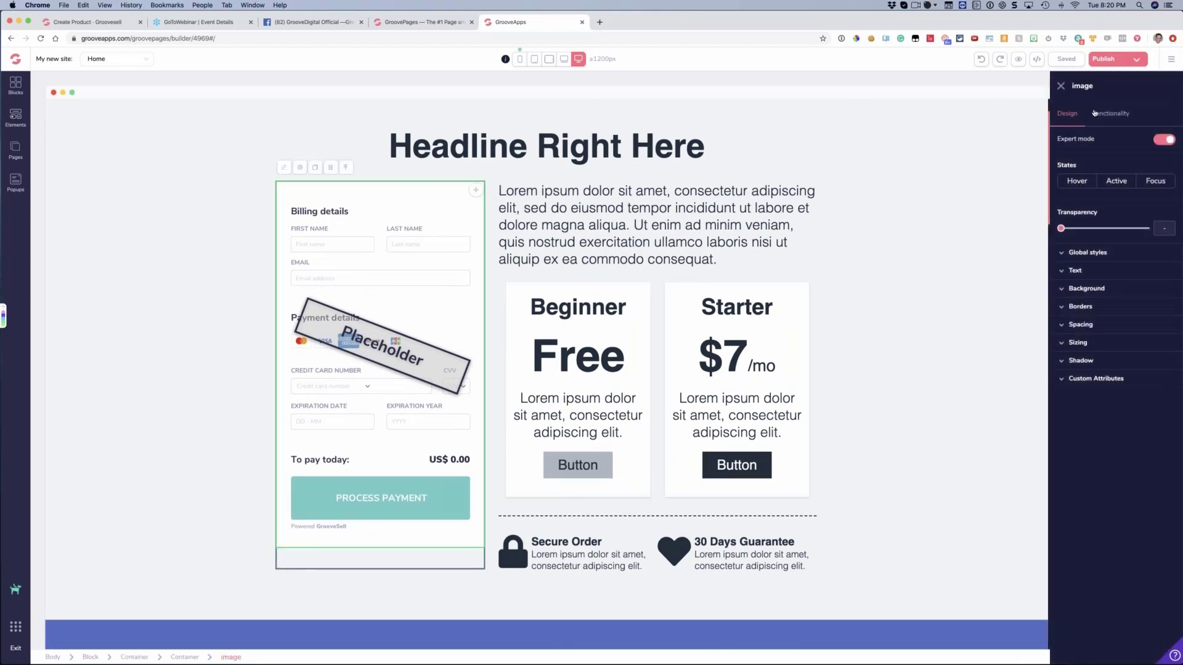
left_click(1099, 113)
left_click(1069, 114)
left_click(1102, 110)
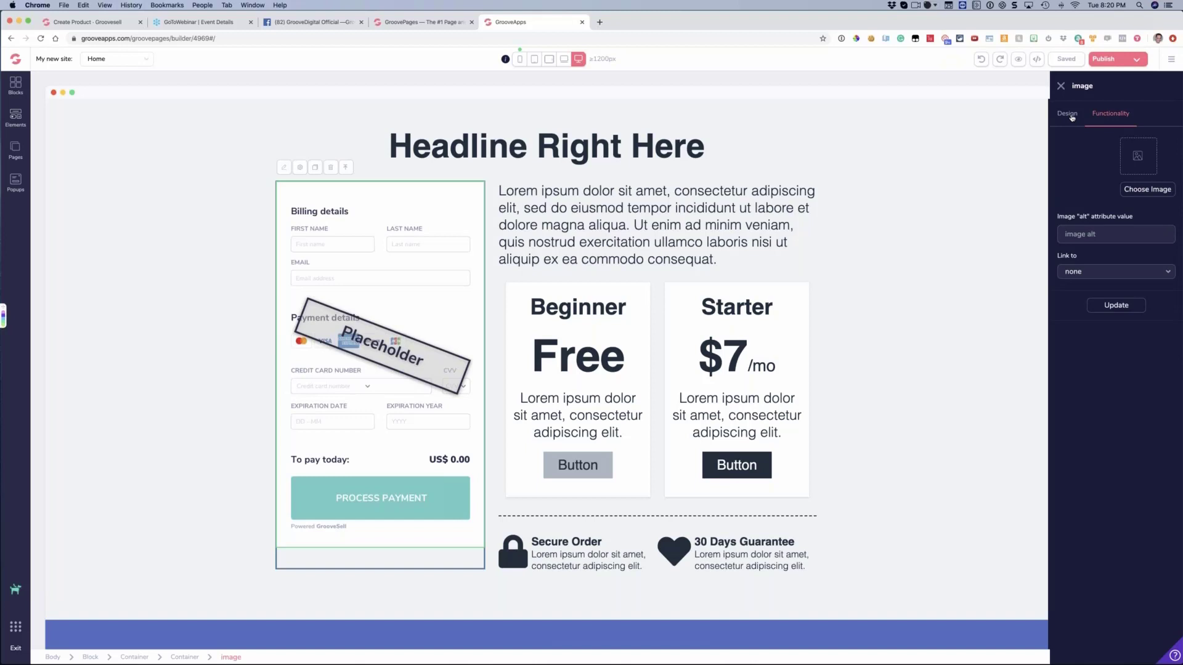
left_click(1072, 115)
Open the site's integrations, look through the integration types available for a new integration, and exit back to the editor
left_click(1171, 60)
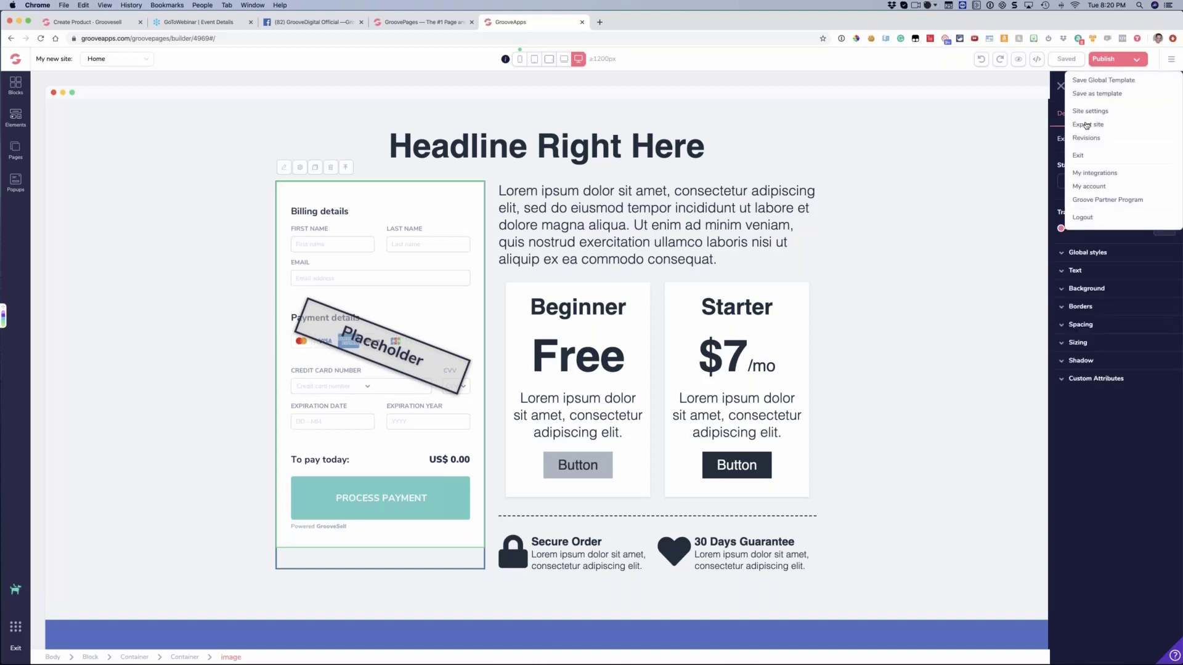
left_click(1082, 177)
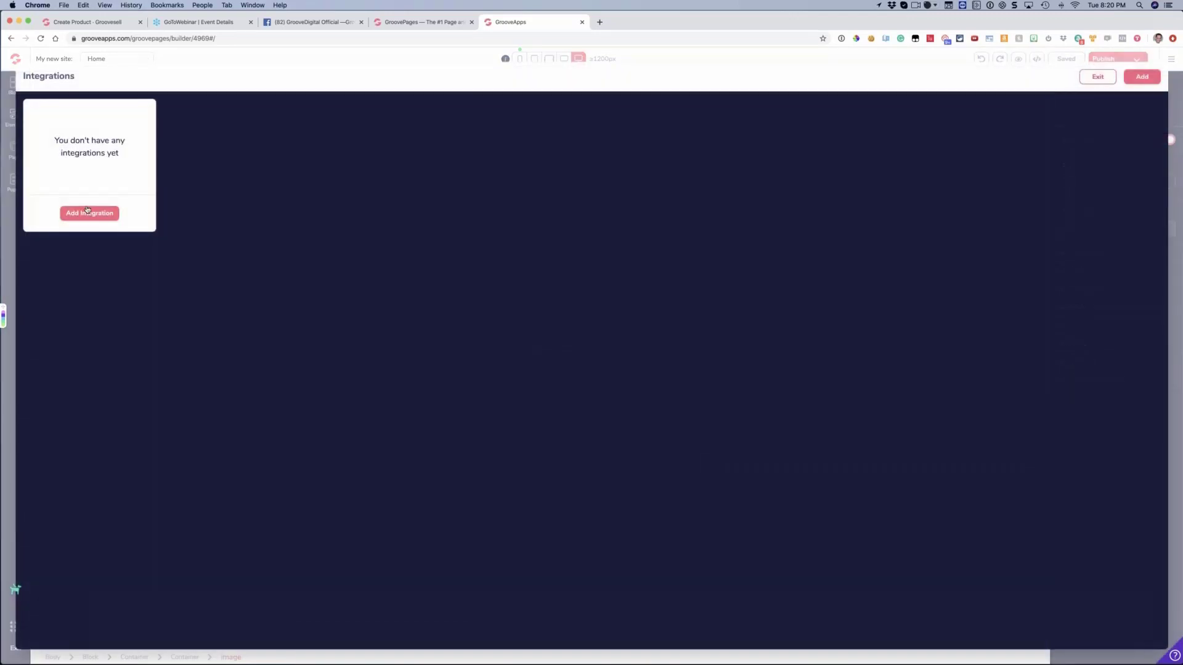
left_click(87, 211)
left_click(1092, 136)
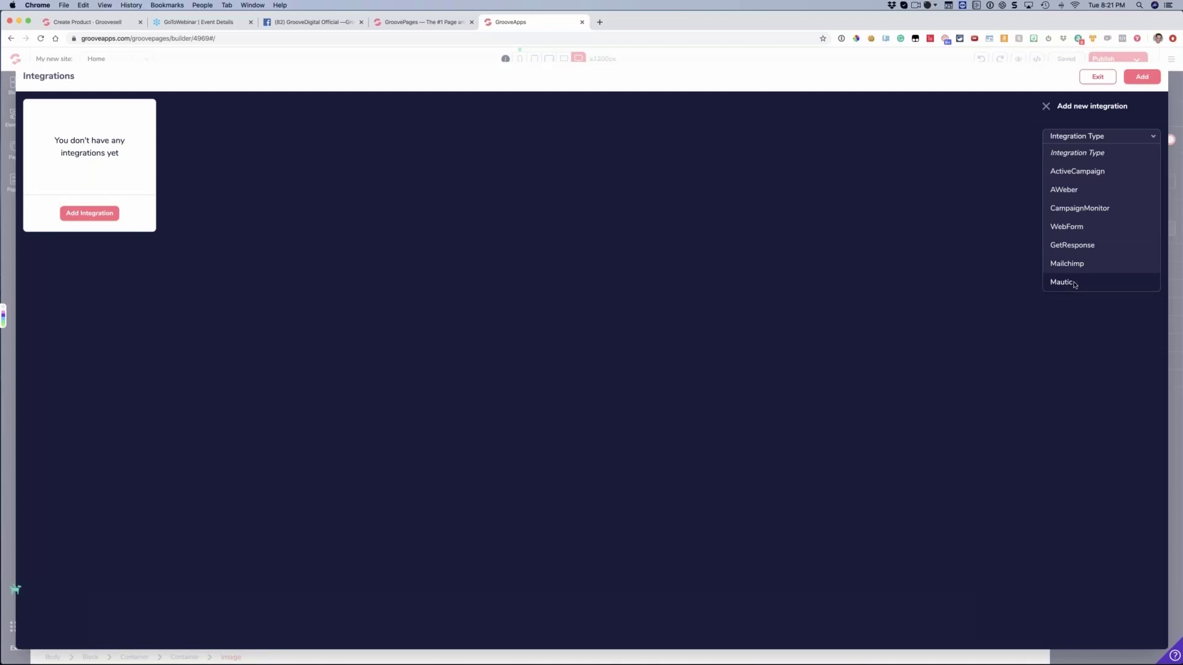
left_click(1098, 77)
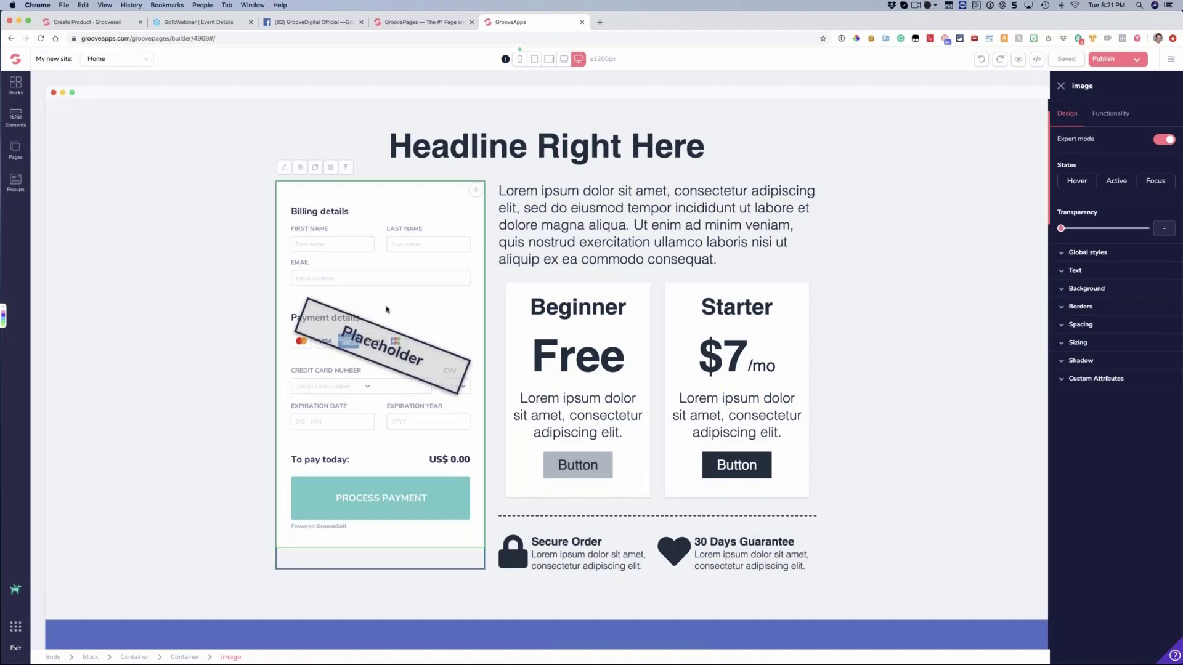
Set the checkout placeholder image to link to the About page, and close its settings without updating
left_click(371, 247)
left_click(373, 247)
left_click(1101, 115)
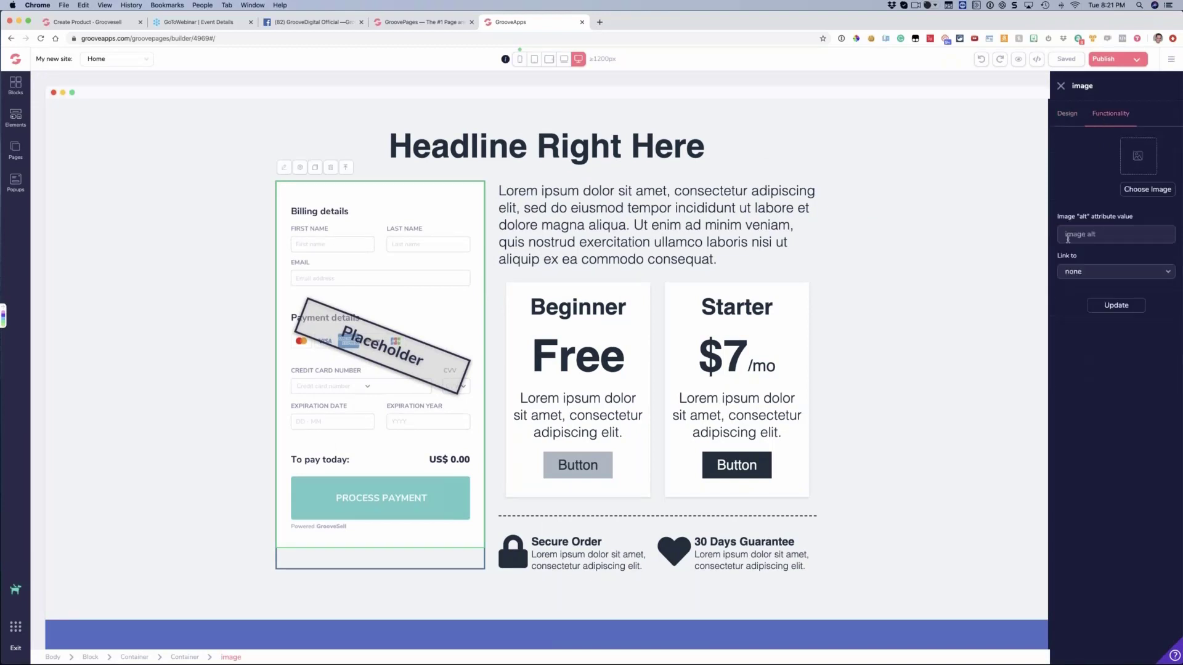
left_click(1075, 275)
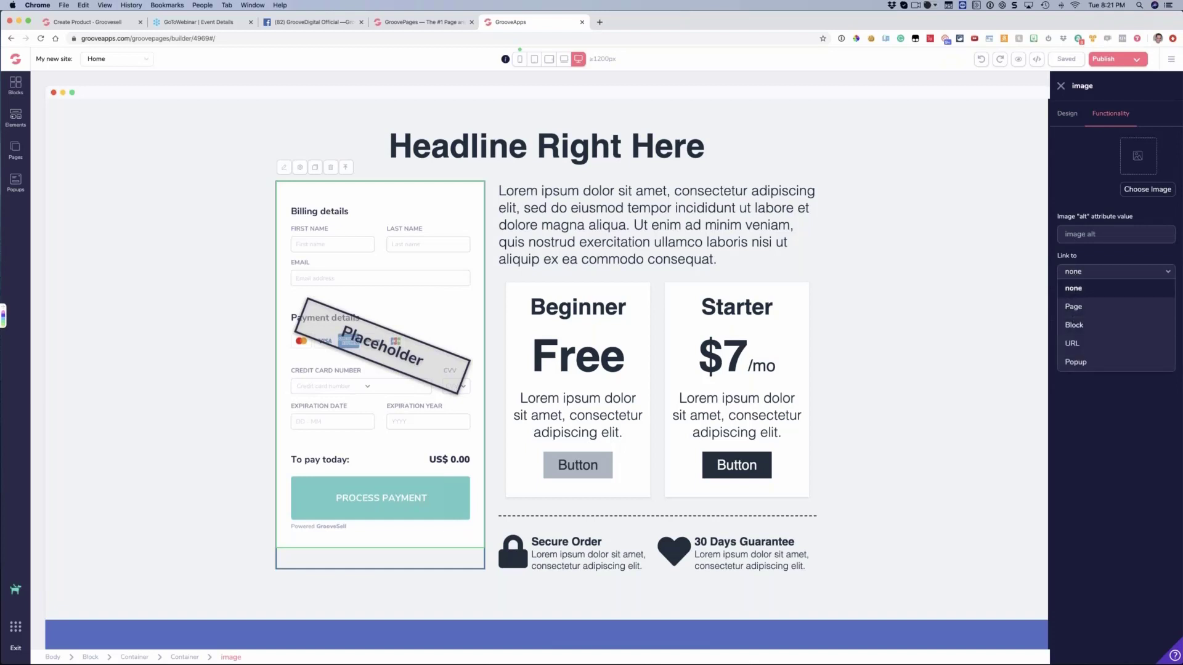
left_click(1072, 306)
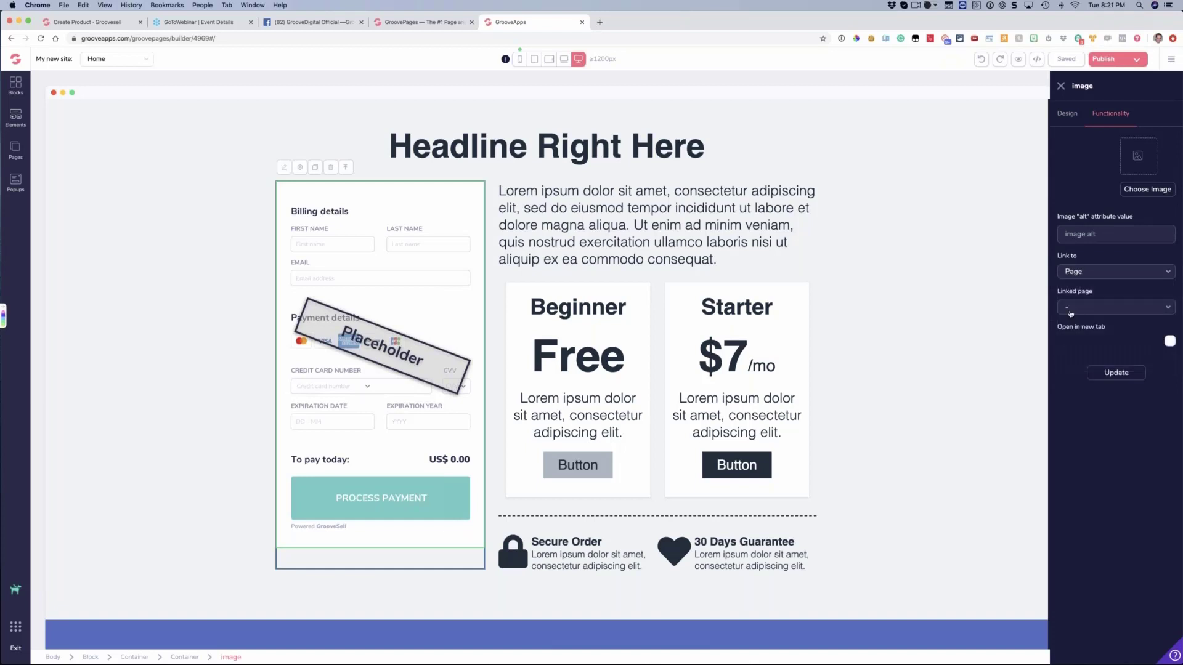
left_click(1075, 310)
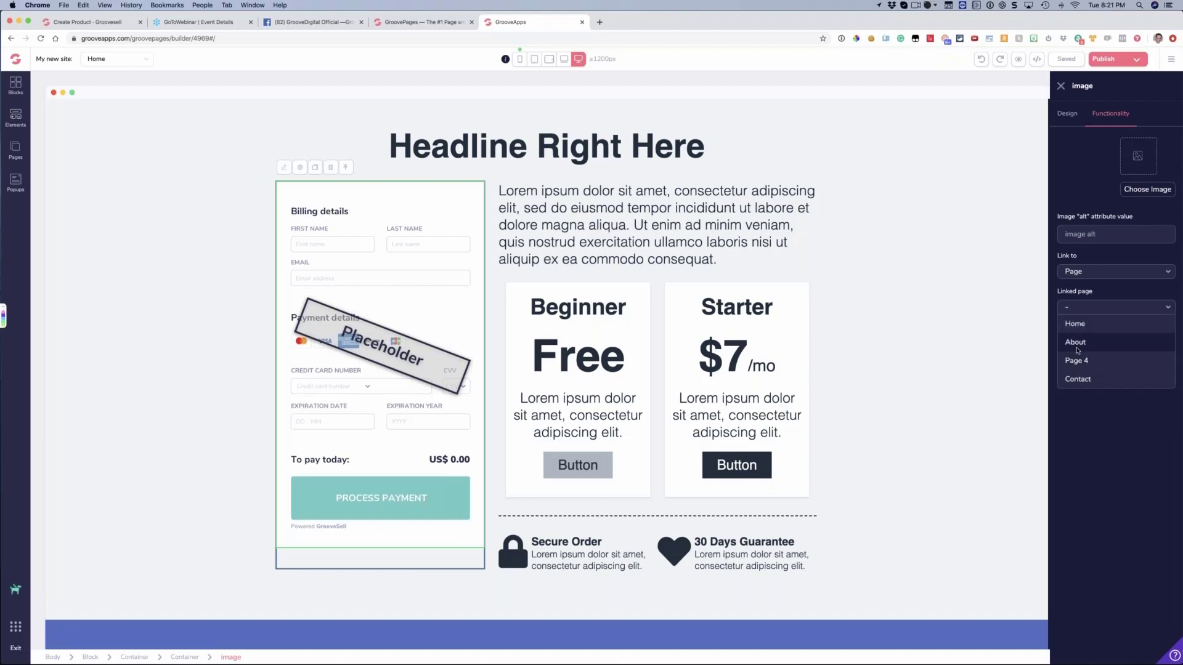
left_click(1077, 343)
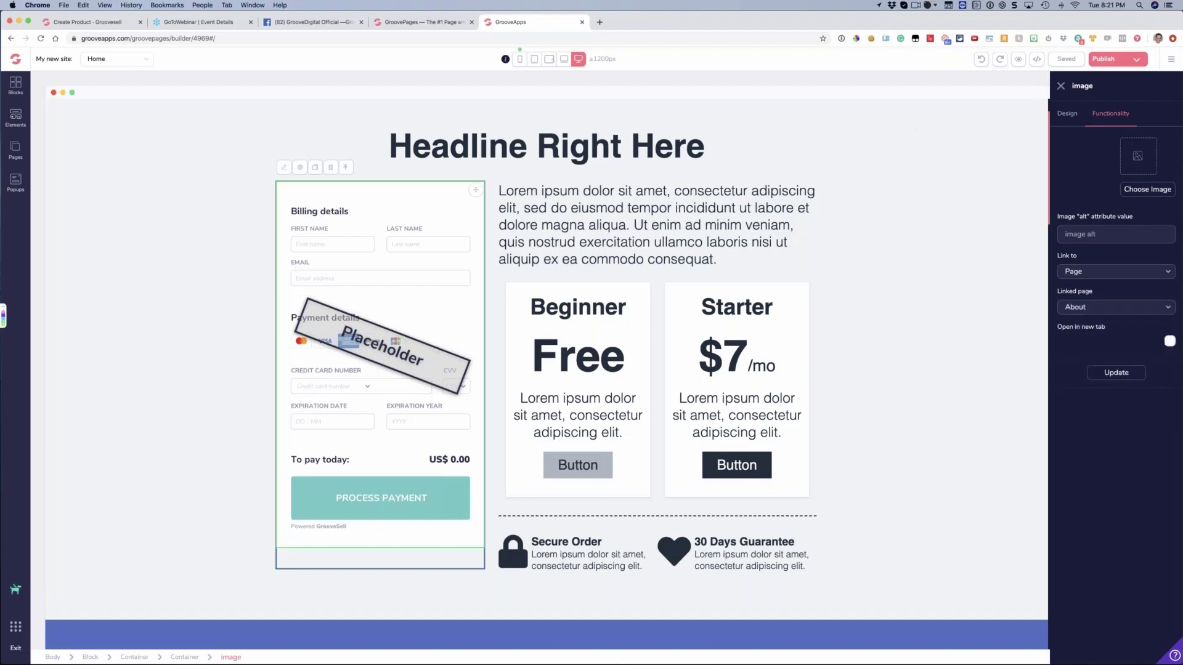
left_click(1061, 87)
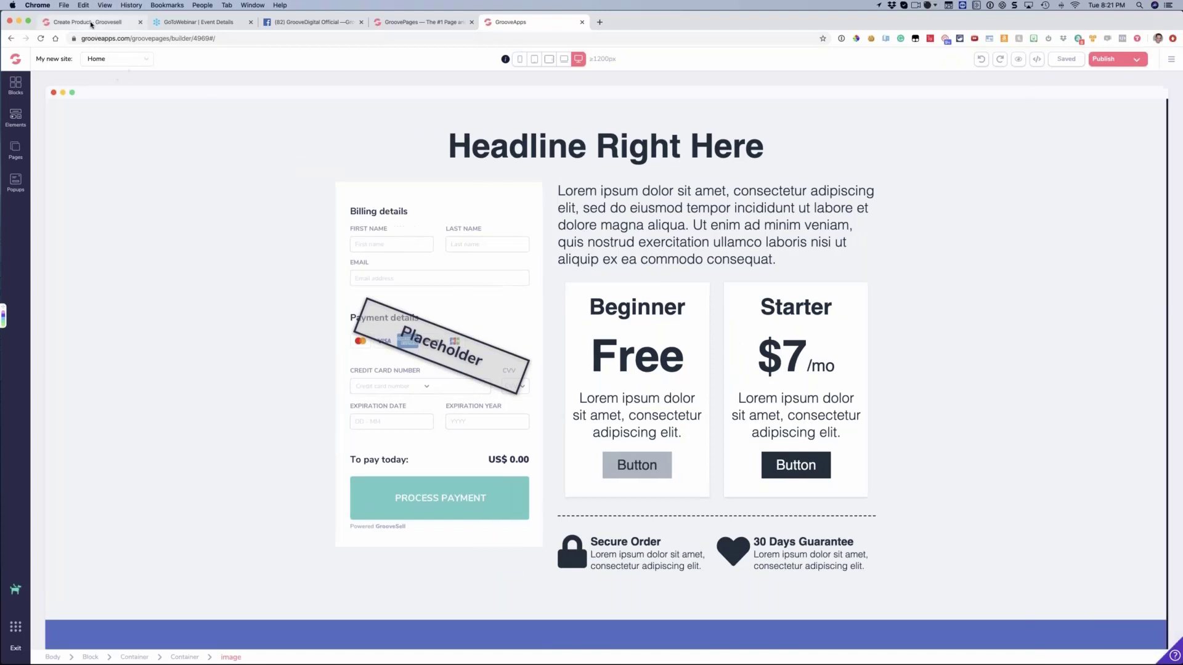
Return to the GrooveSell product's checkout settings, try the other sidebar templates under Look & Feel, and reselect Pink Sidebar
left_click(90, 23)
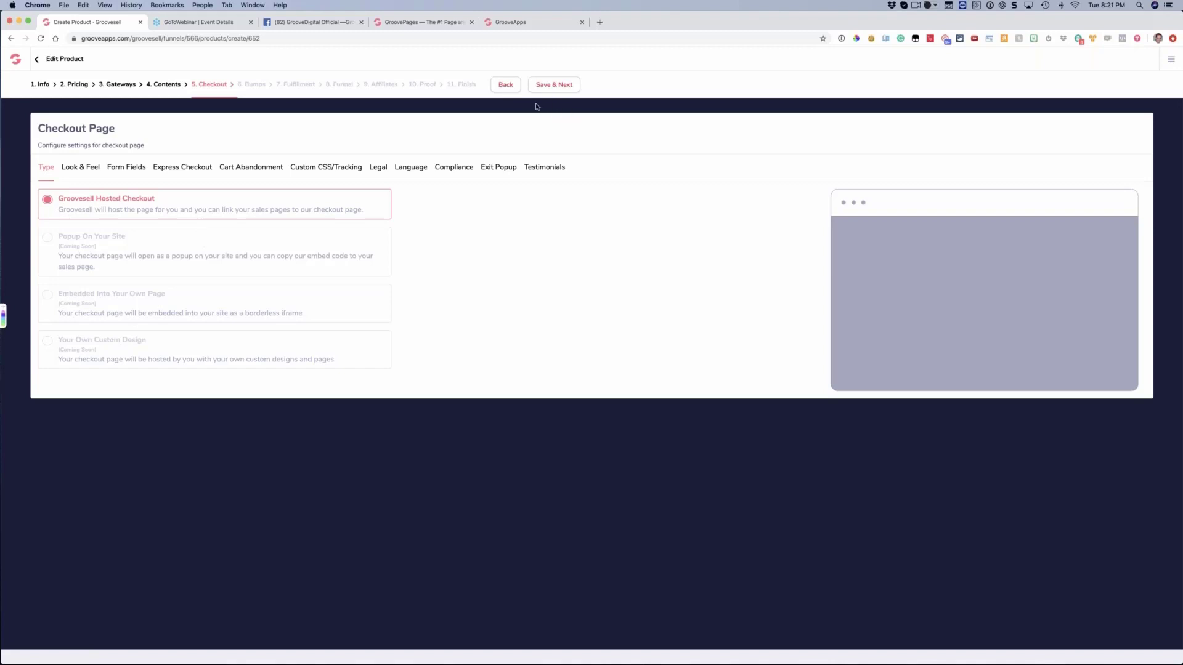
left_click(89, 170)
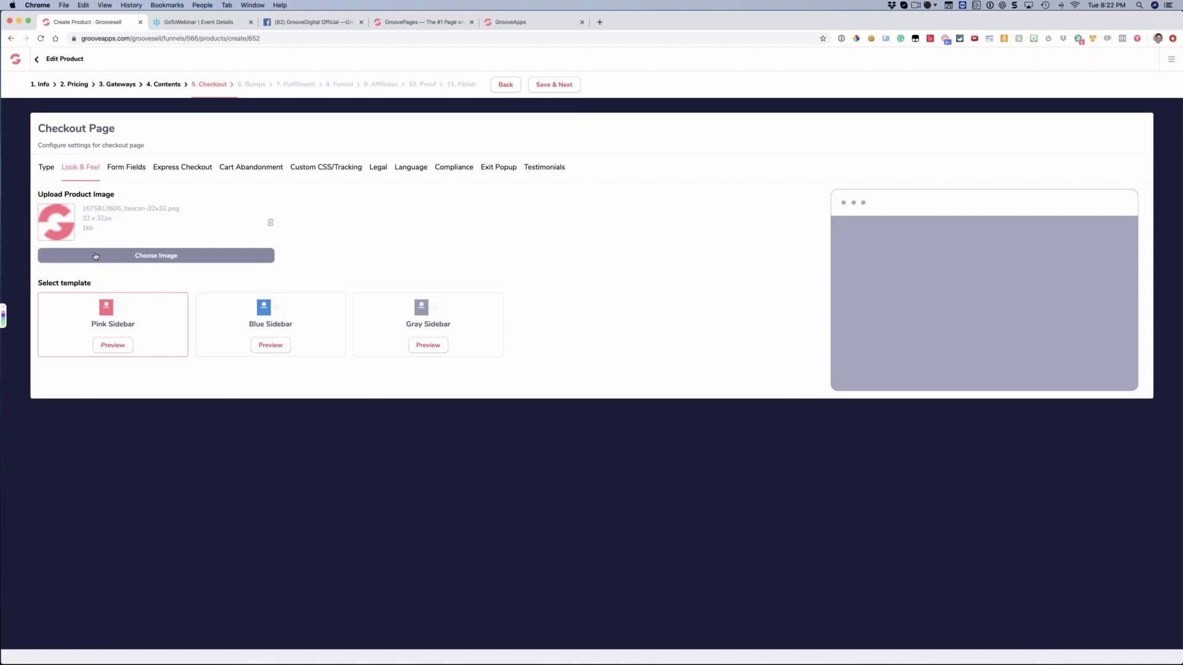
left_click(259, 314)
left_click(441, 314)
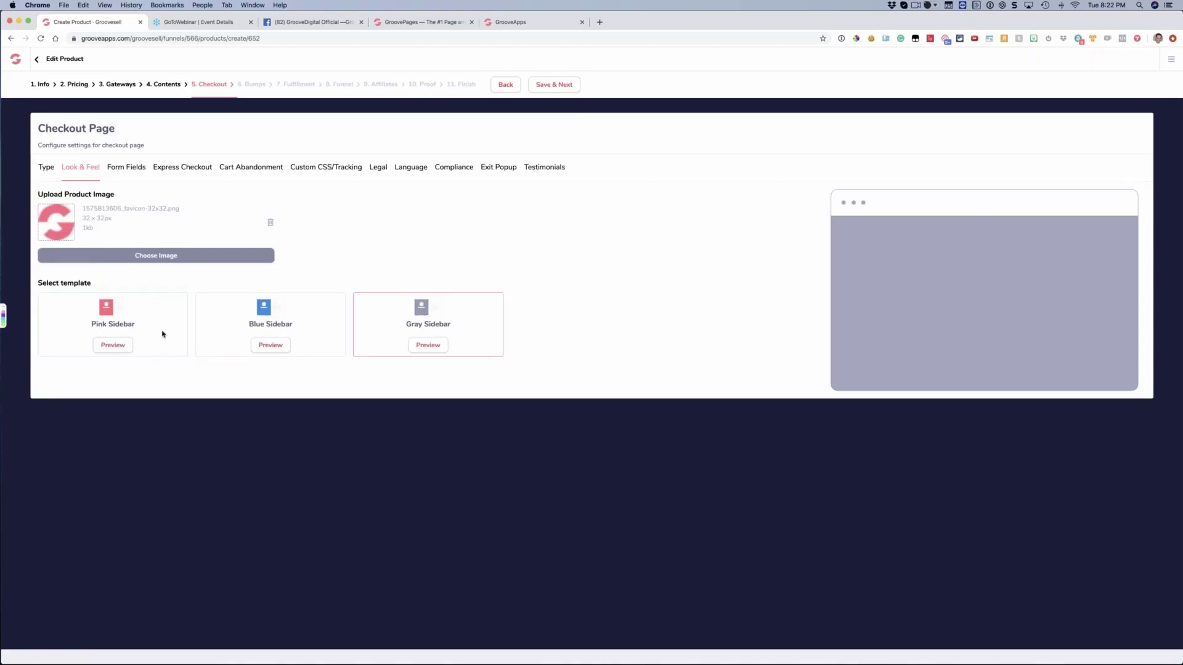
left_click(149, 317)
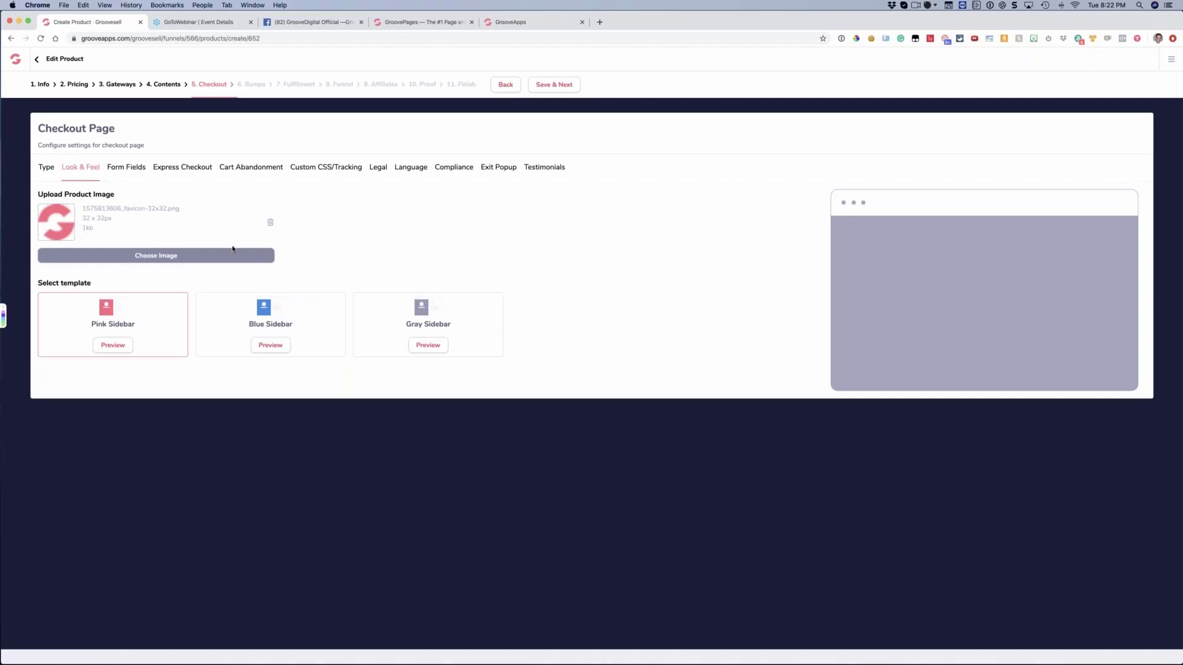
Open the checkout's Form Fields settings and switch the Company field on and off again
left_click(142, 175)
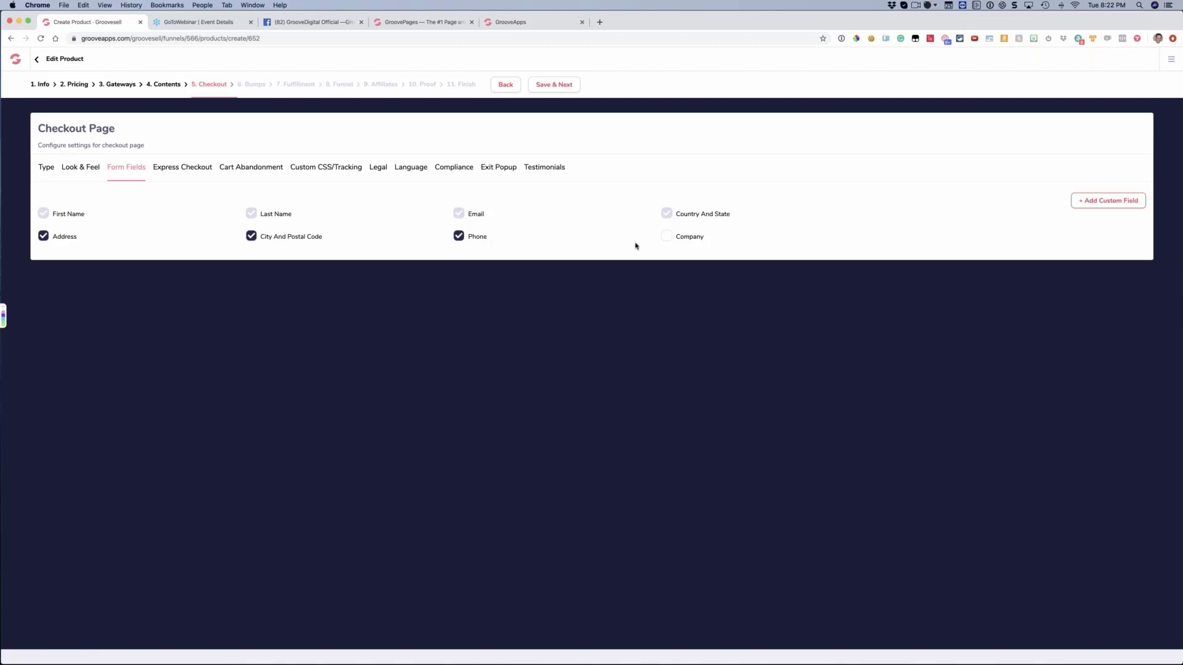
left_click(667, 238)
left_click(667, 238)
Add a custom form field named "storename" to the checkout and delete it again
left_click(1109, 200)
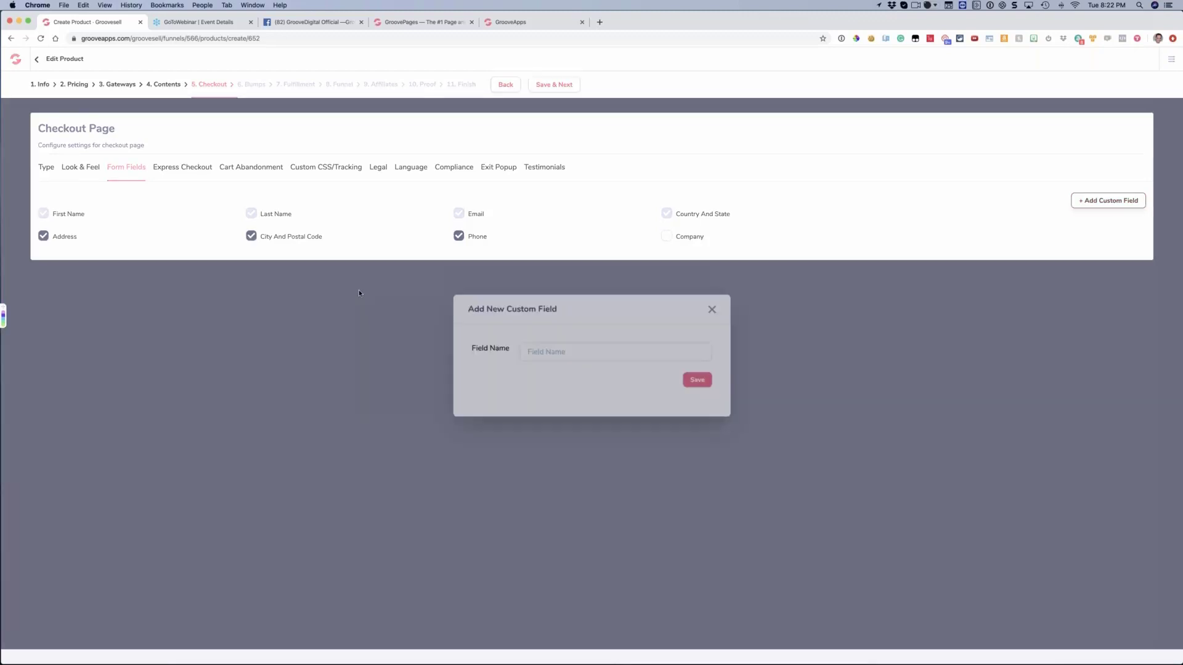
left_click(545, 353)
type("store")
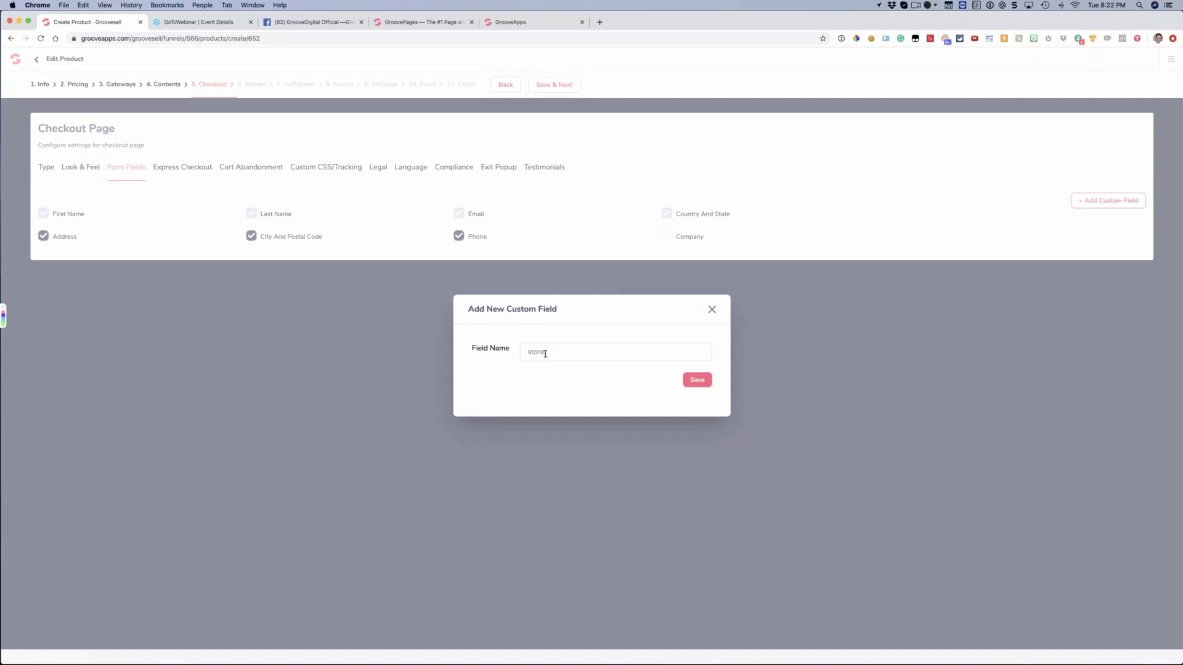
type("name")
left_click(693, 379)
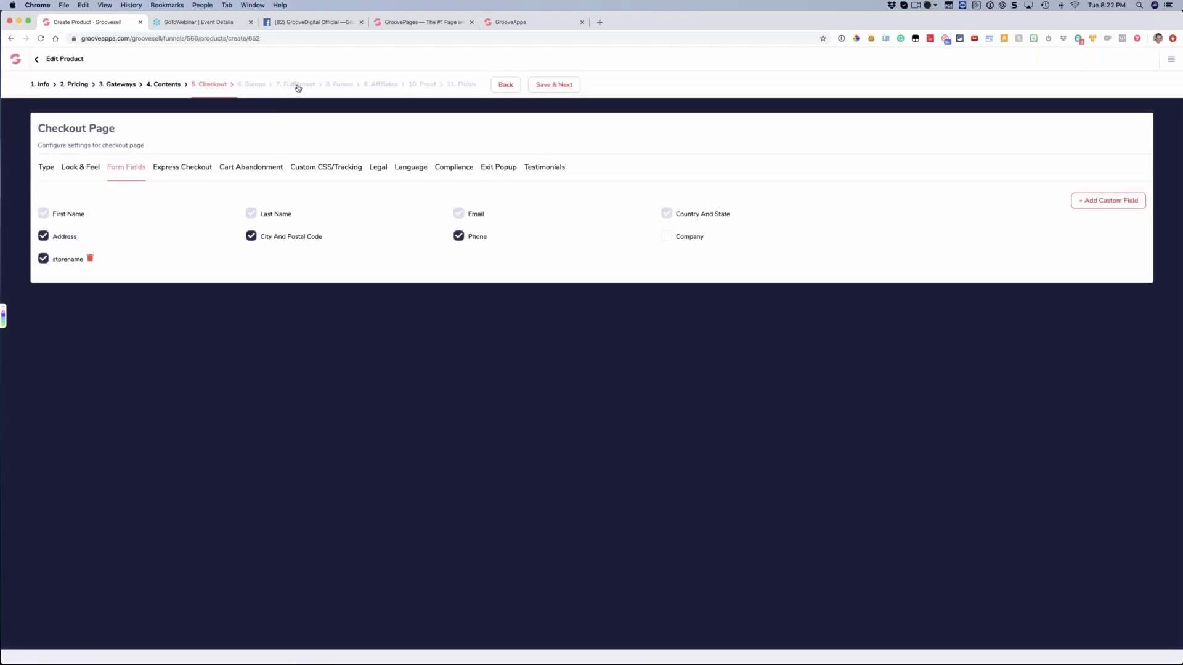
left_click(90, 258)
left_click(559, 417)
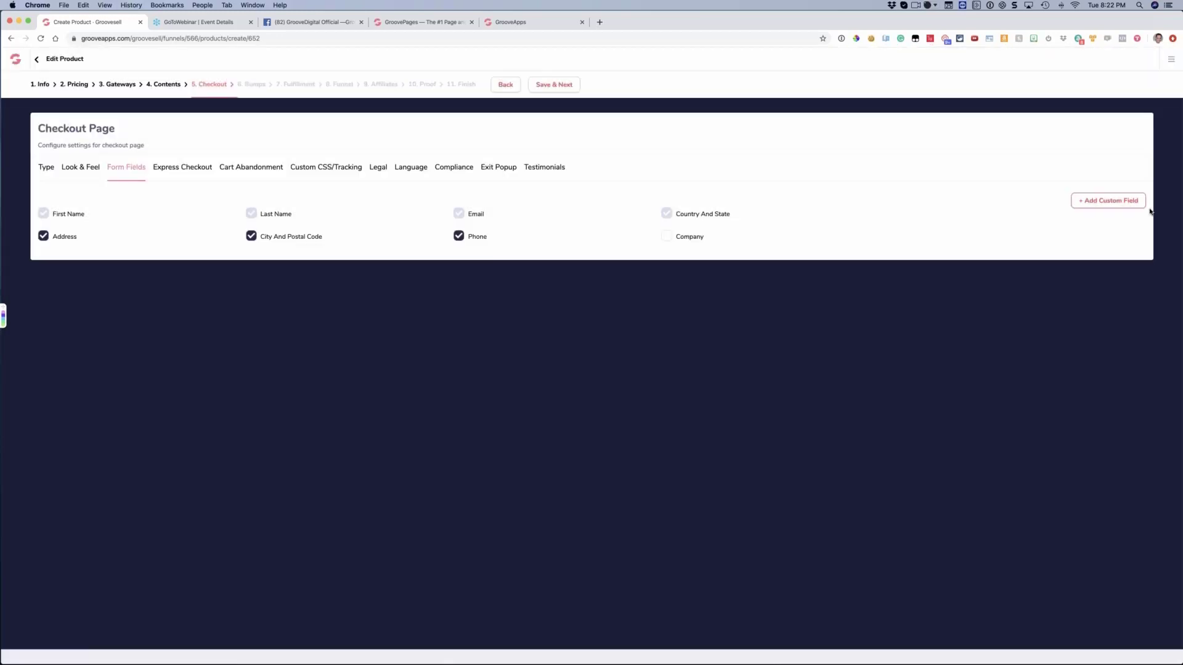
Add a custom form field named "how did you hear about us?" to the checkout and delete it again
left_click(1108, 200)
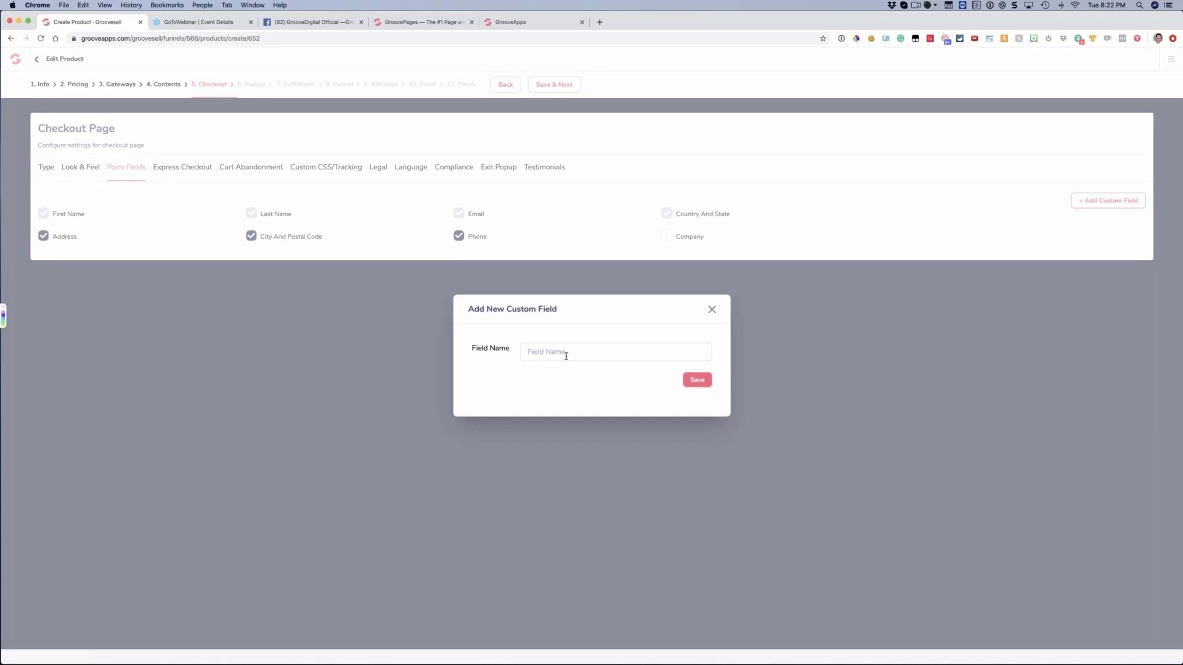
type("how did you hear about us?")
left_click(697, 380)
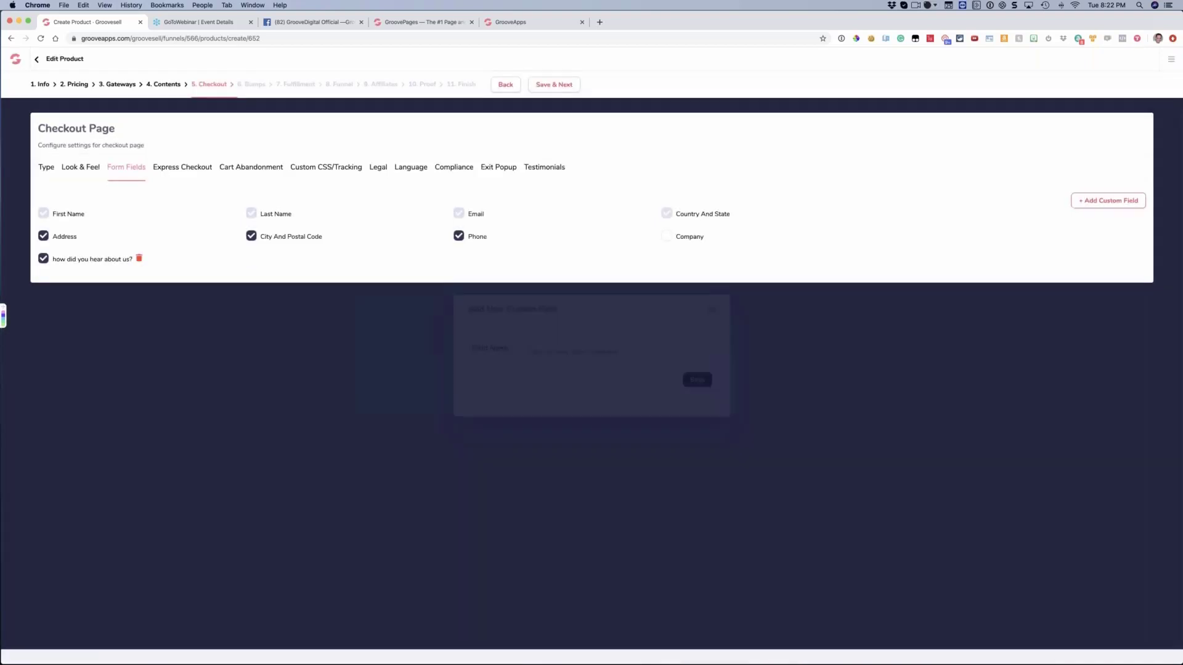
left_click(139, 259)
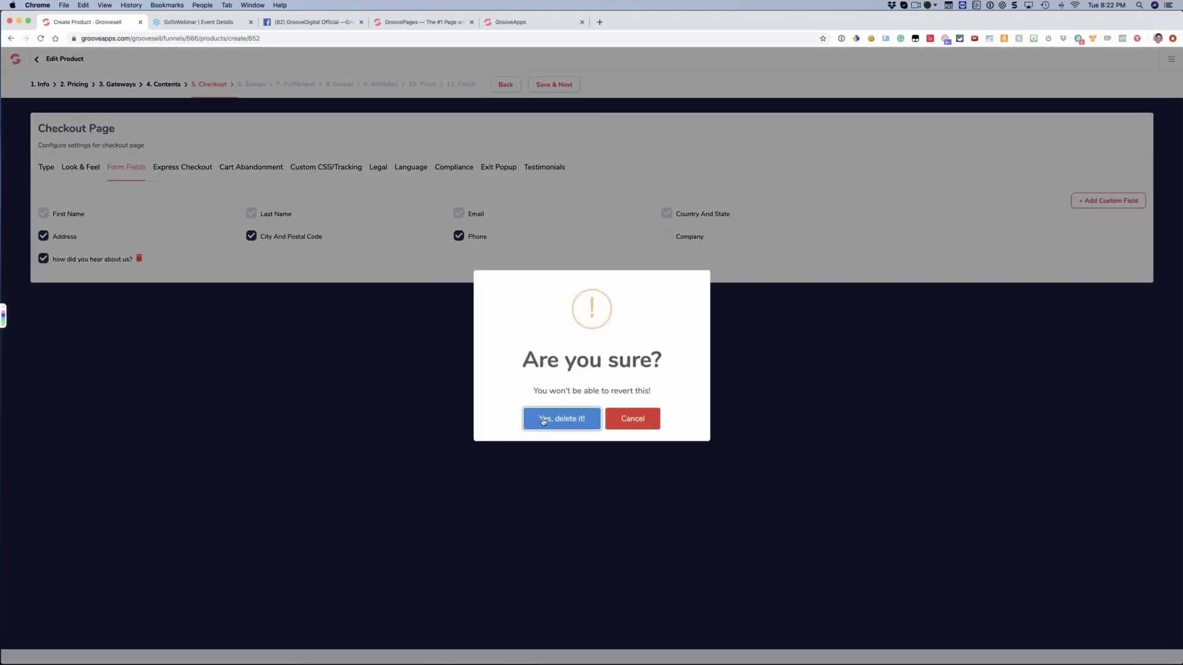
left_click(547, 419)
left_click(1109, 200)
left_click(546, 355)
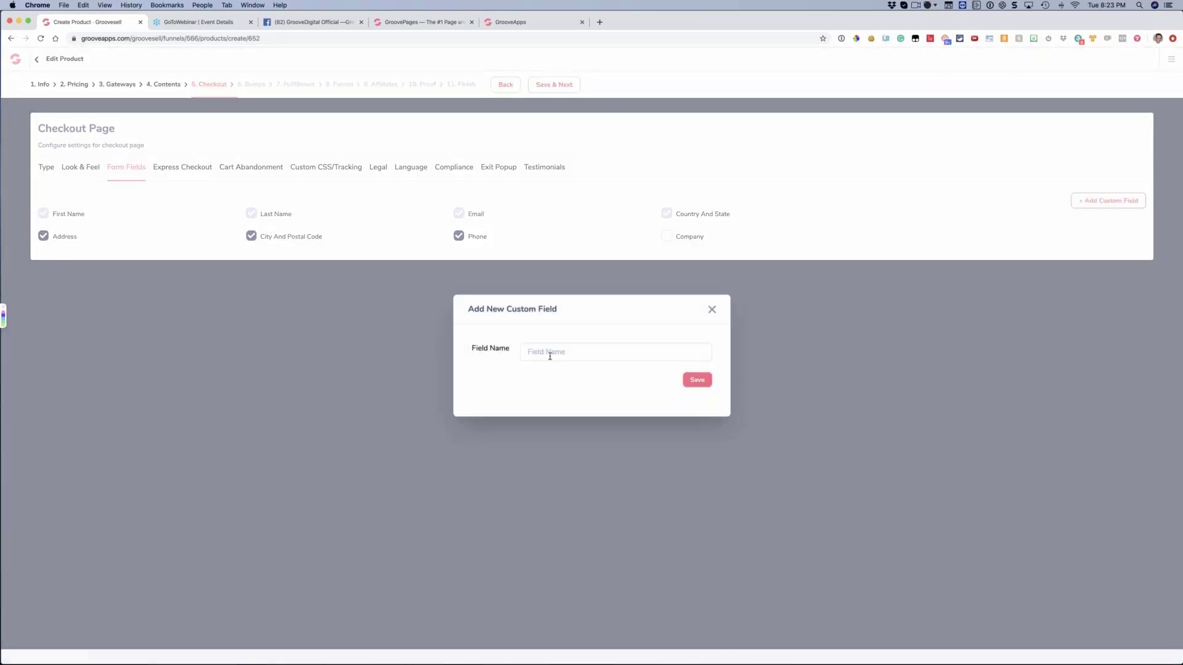
left_click(710, 310)
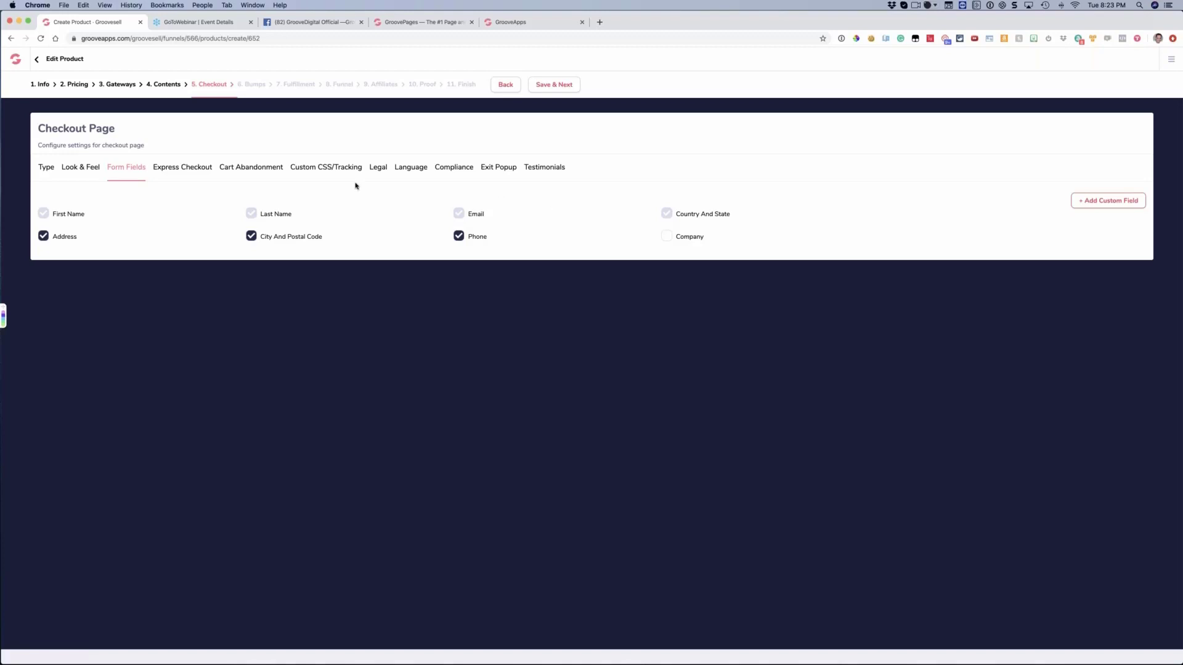
Review the checkout's Express Checkout options and its Cart Abandonment options
left_click(189, 172)
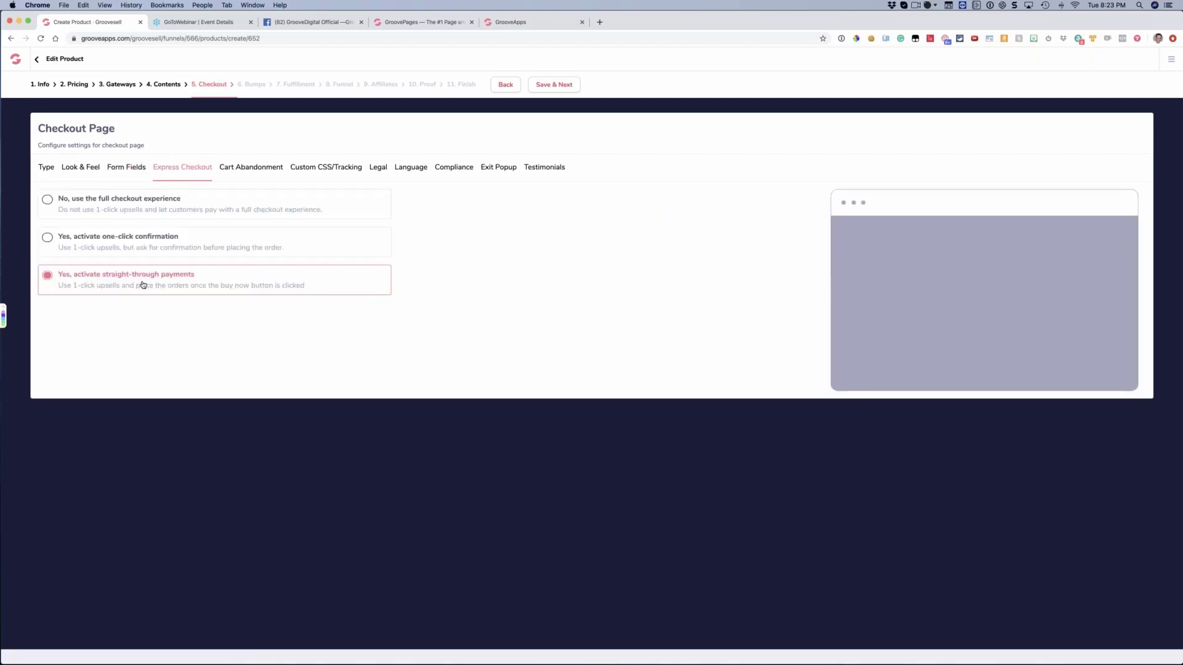
left_click(261, 172)
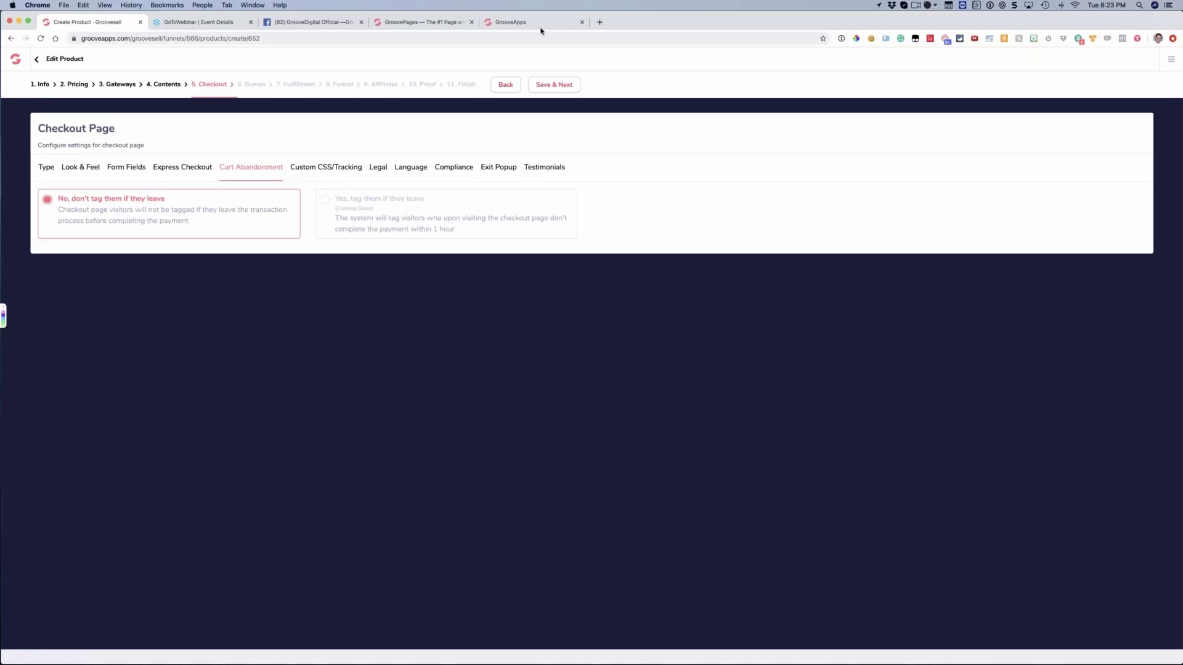
Switch to the GroovePages lifetime-pricing sales page and open its lifetime access checkout
left_click(508, 25)
left_click(423, 22)
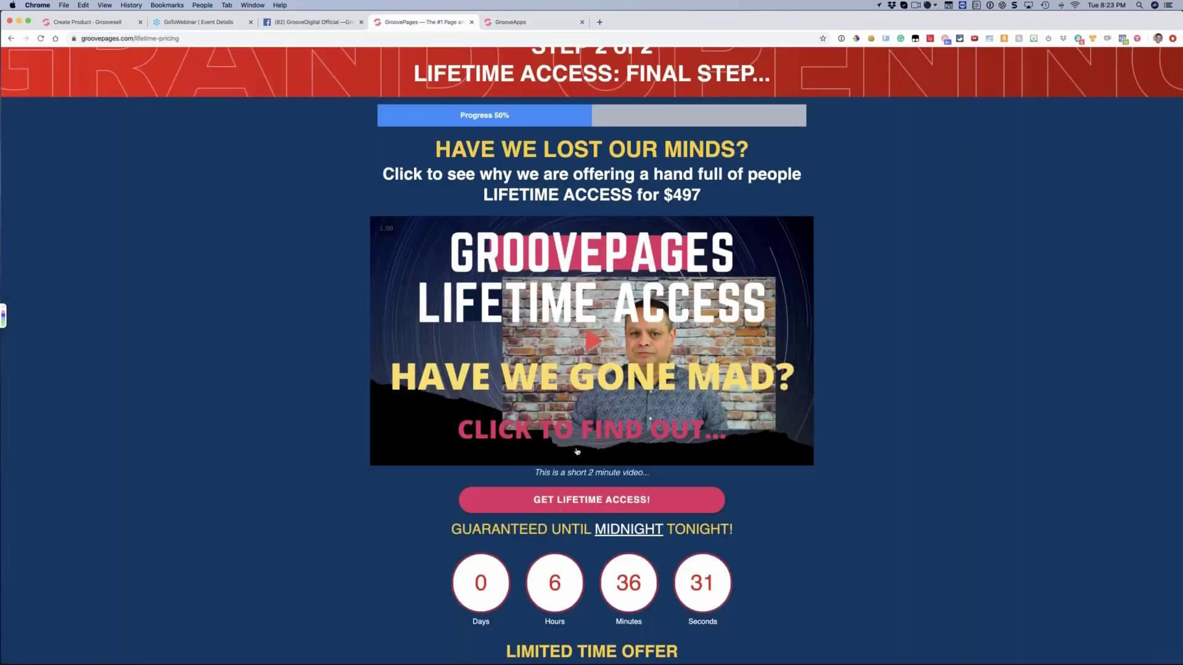
left_click(603, 467)
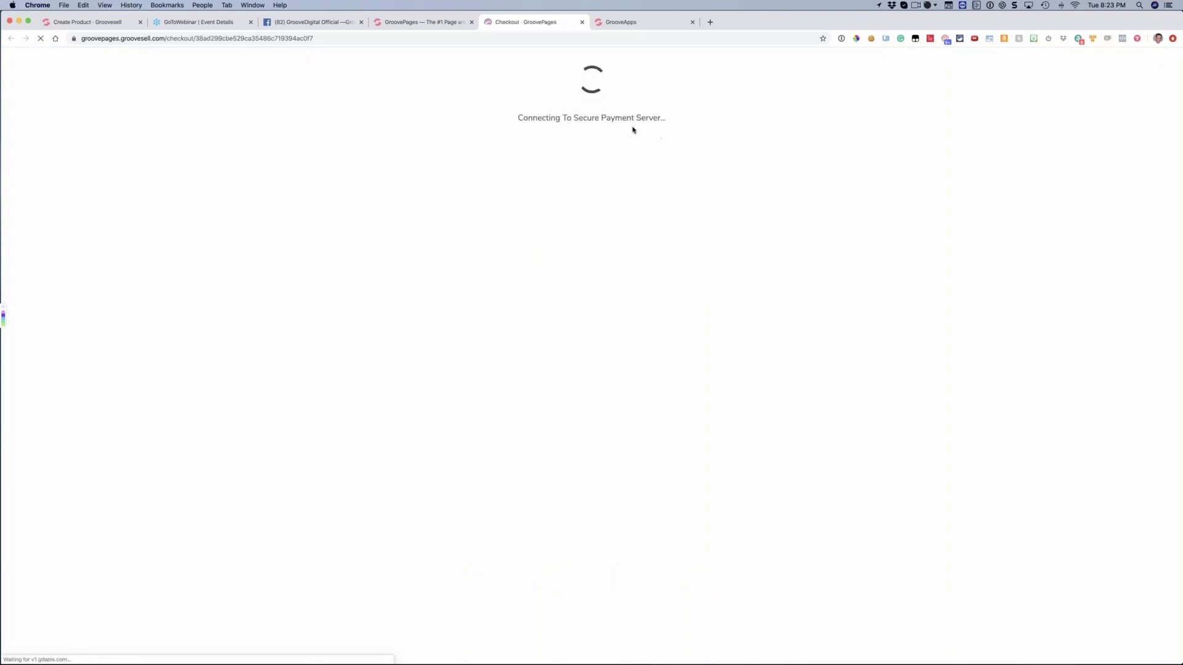
Fill in the contact information with the saved customer details, continue to billing, revisit the contact stage and return to billing
left_click(632, 117)
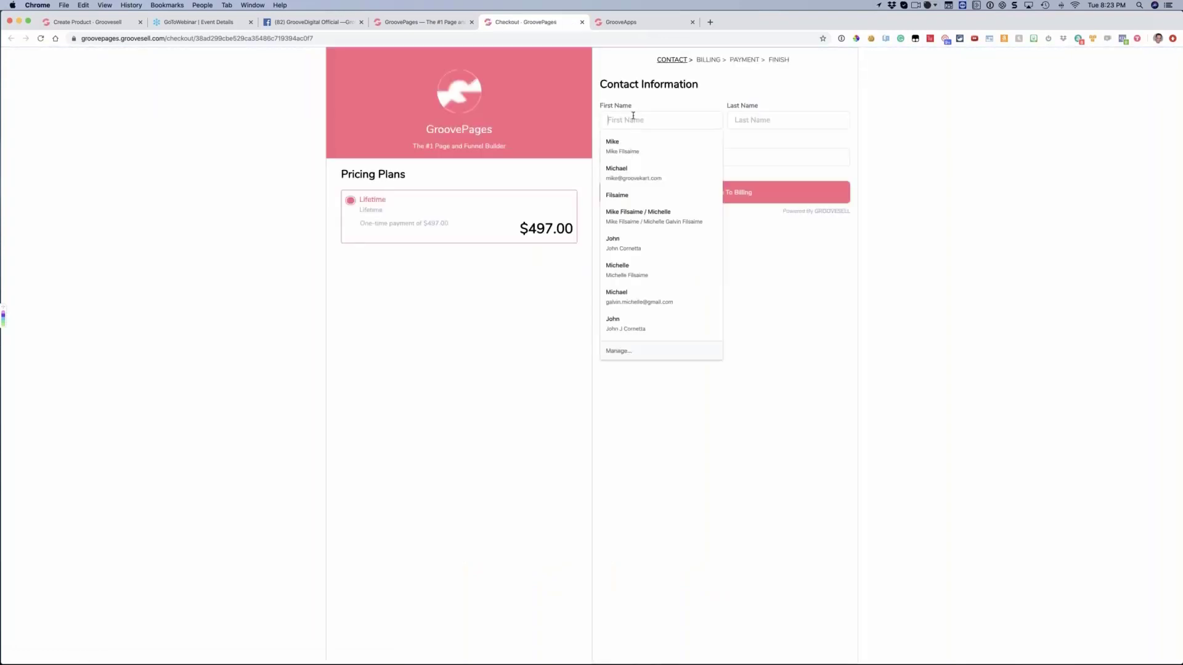
left_click(632, 154)
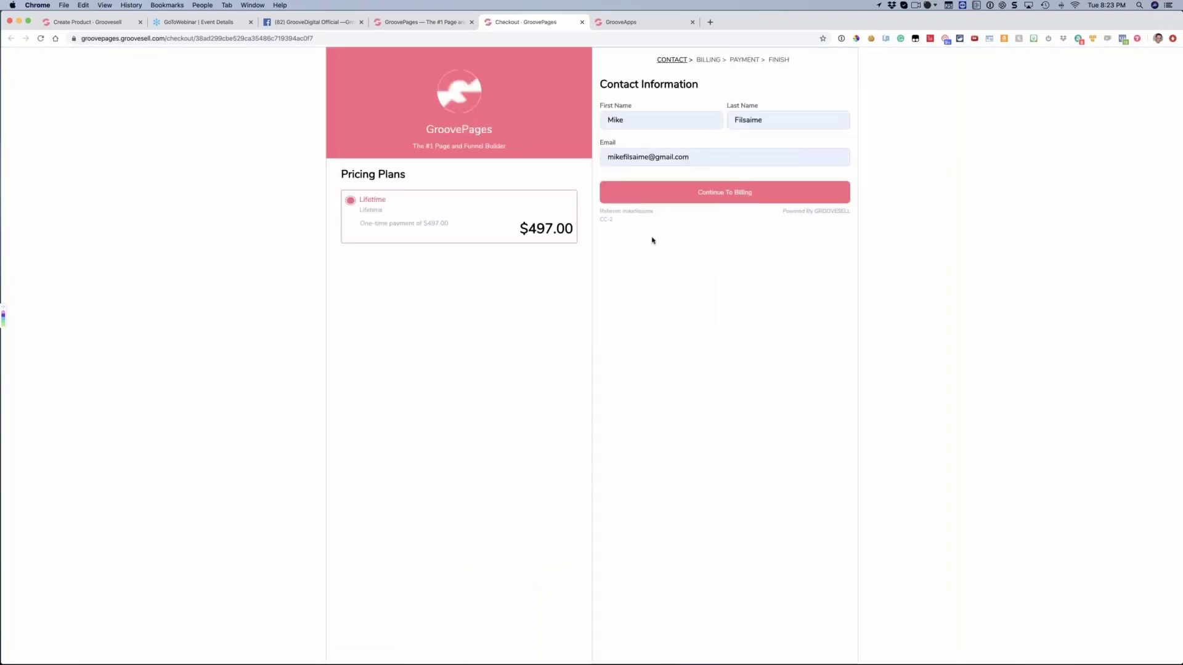
left_click(659, 194)
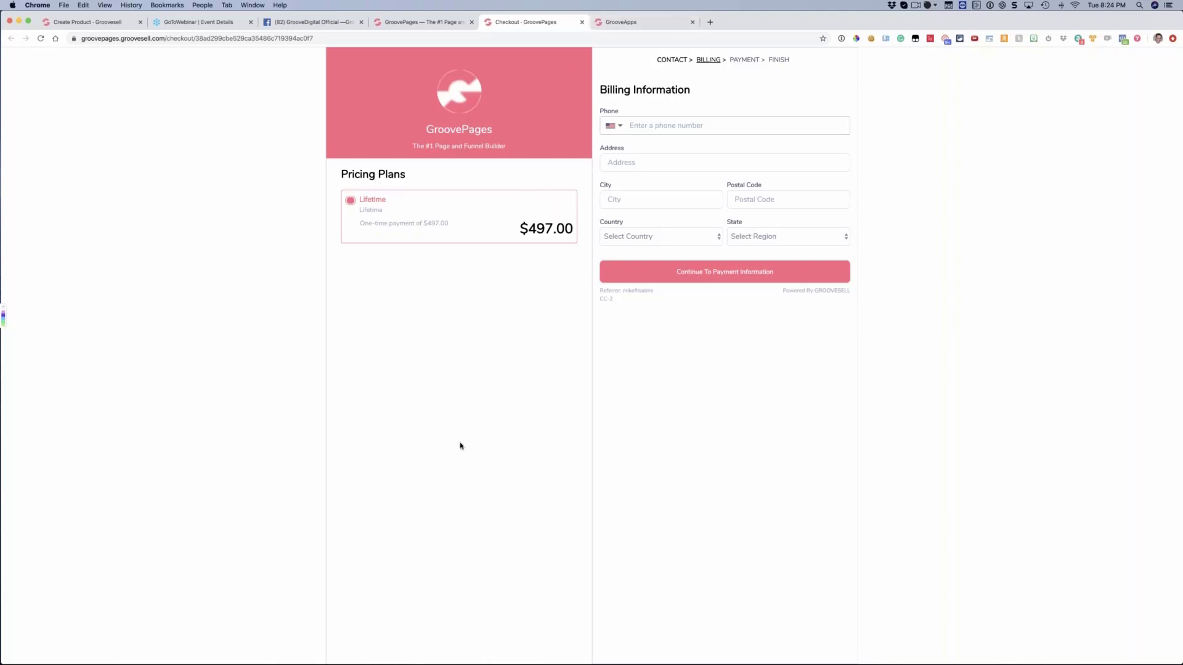
left_click(681, 60)
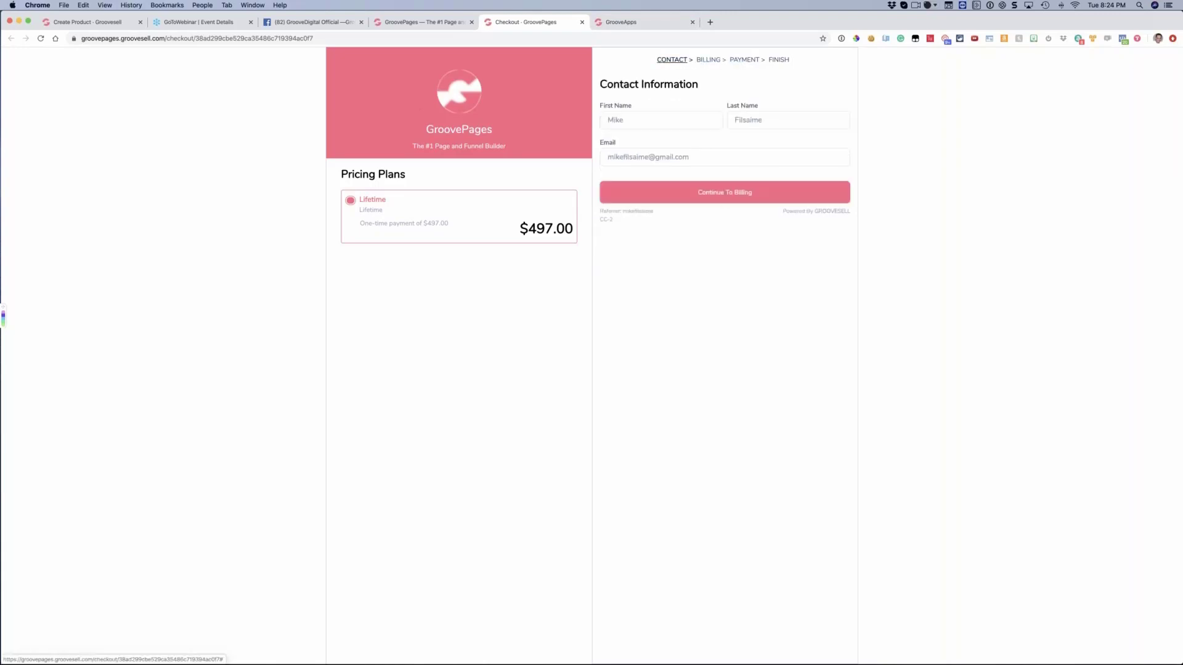
left_click(717, 202)
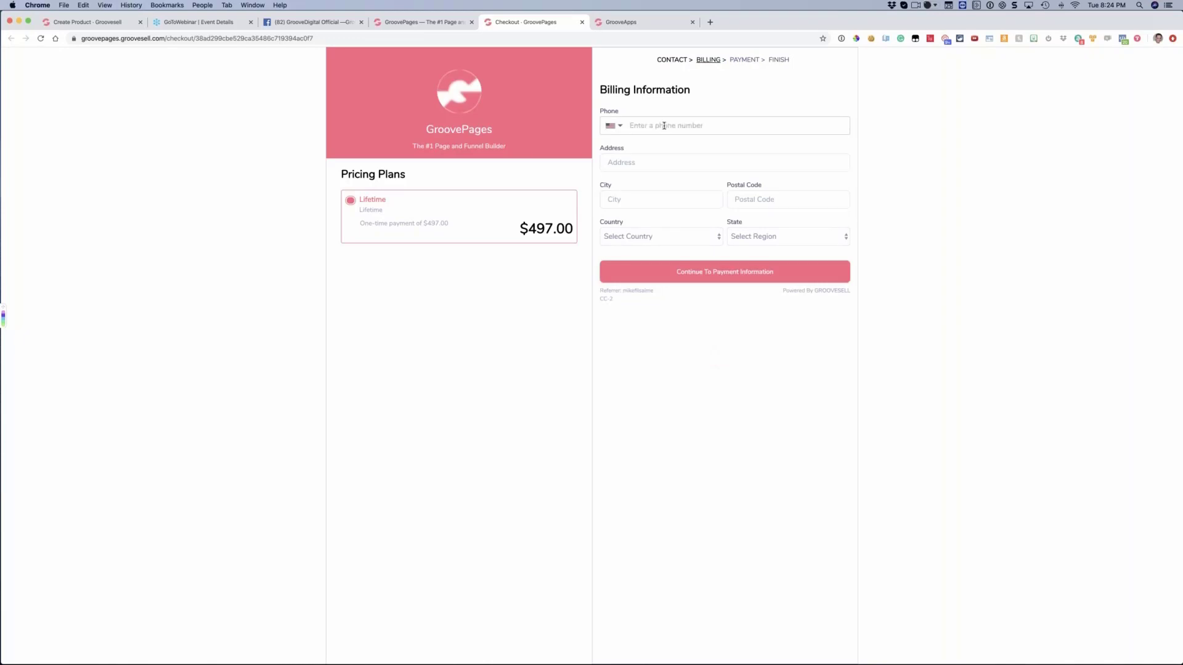
Fill in the billing information with the saved customer phone and address details, and continue to the payment stage
left_click(664, 126)
left_click(650, 179)
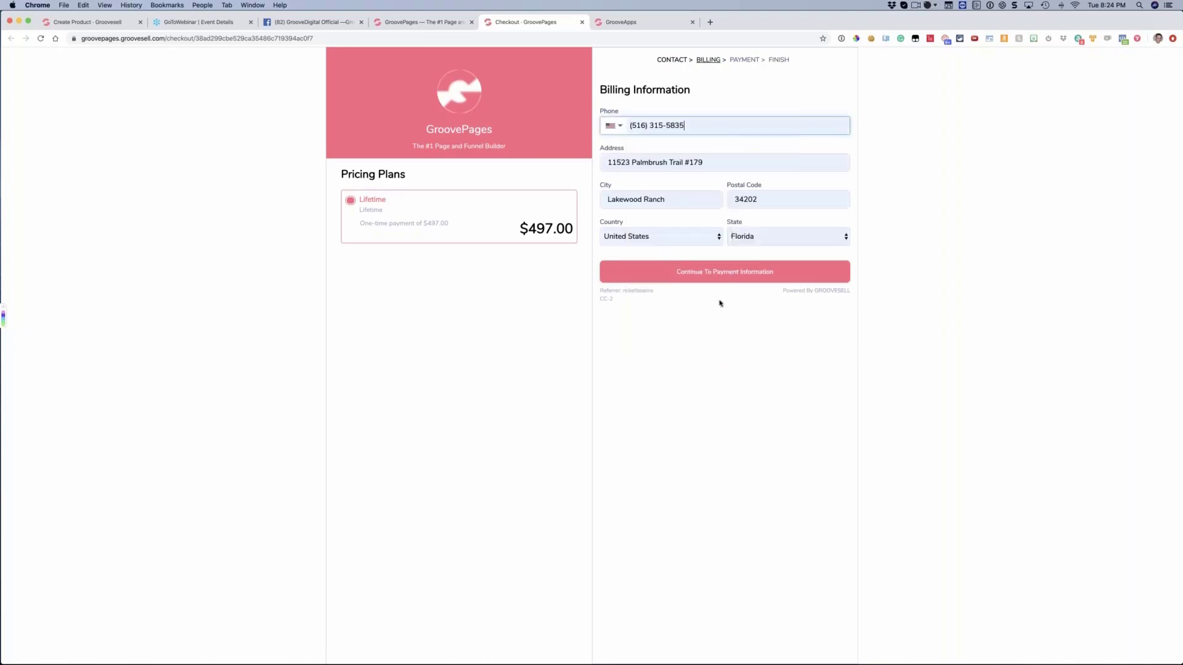
left_click(685, 273)
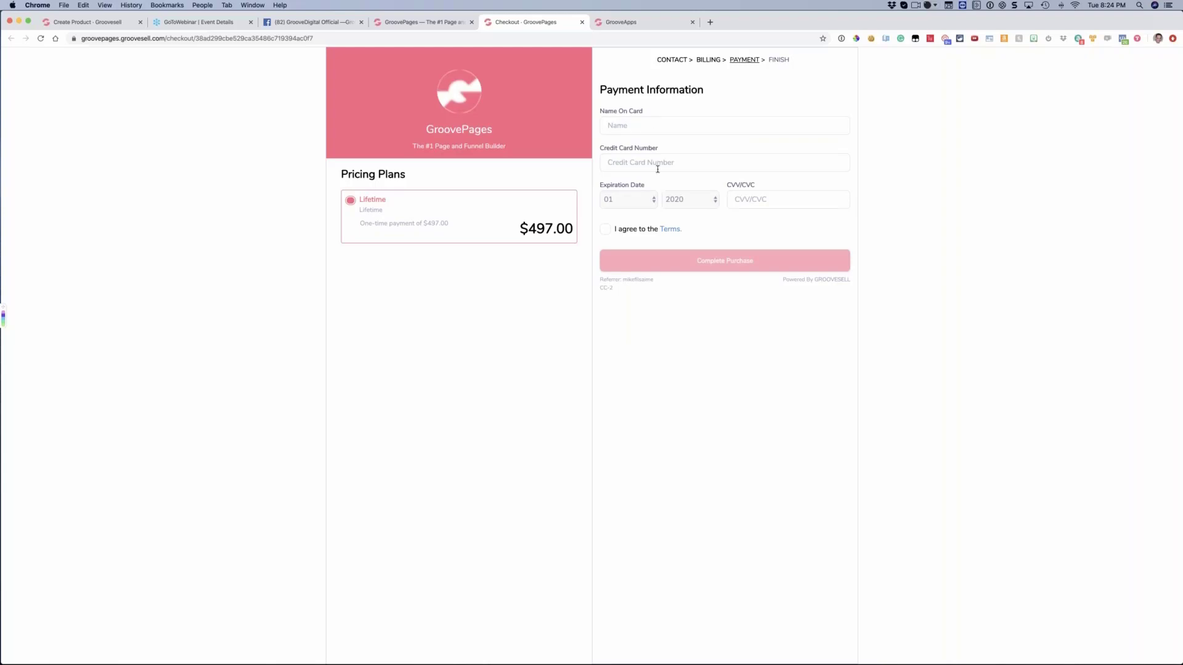
Turn the agreement to the Terms on and off again on the payment stage
left_click(606, 231)
left_click(605, 230)
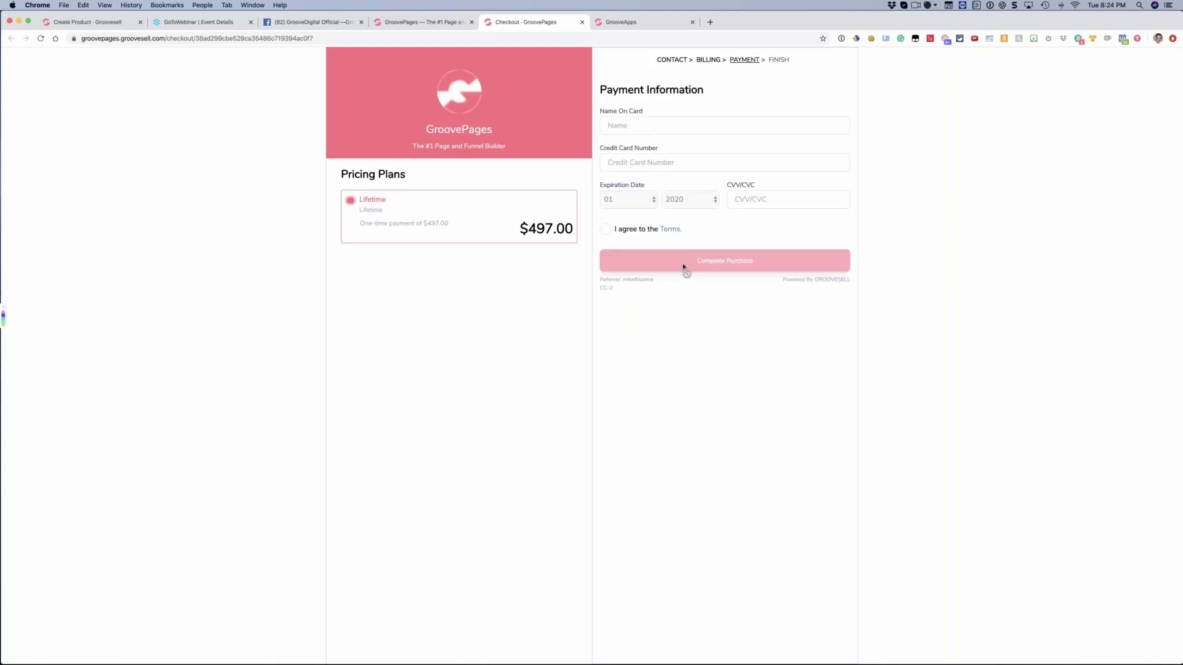
left_click(606, 230)
left_click(605, 229)
Return to the product setup and review the checkout's Custom CSS/Tracking scripts
left_click(92, 22)
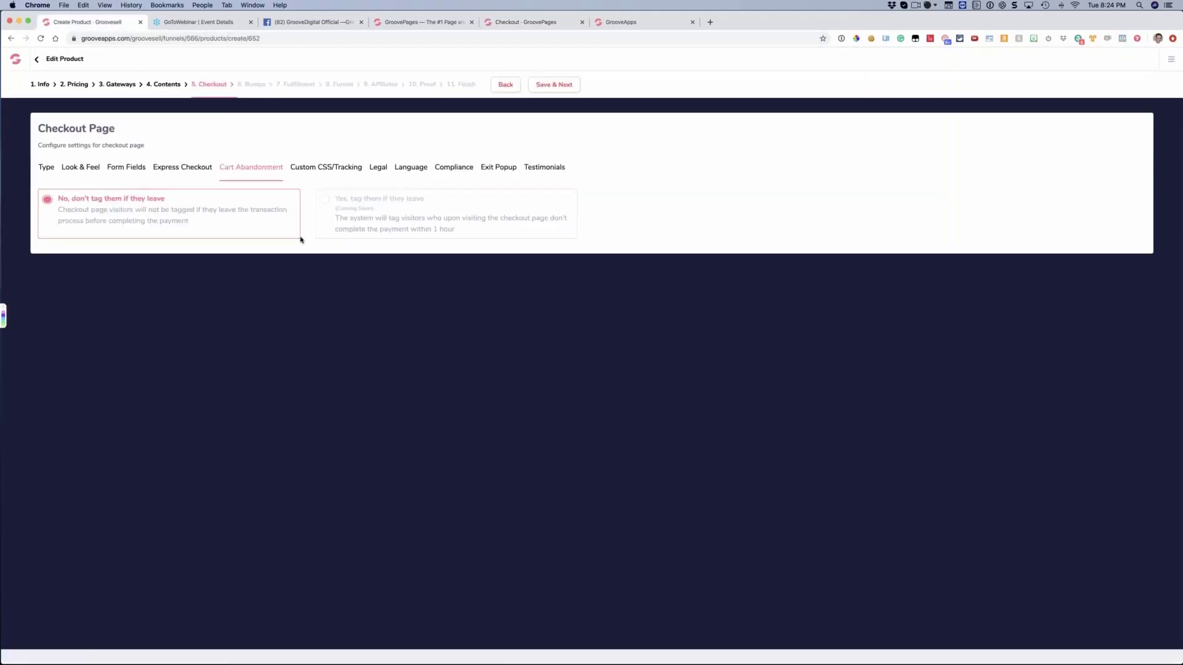
left_click(316, 175)
scroll(433, 243, "down", 3)
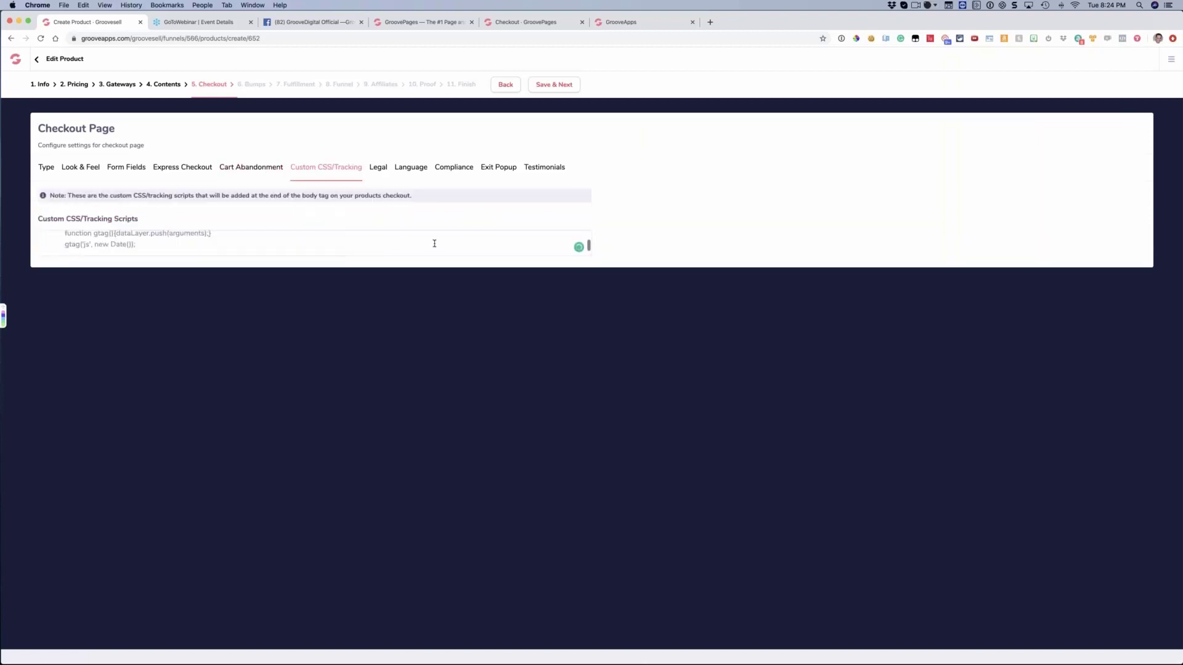
scroll(434, 244, "up", 3)
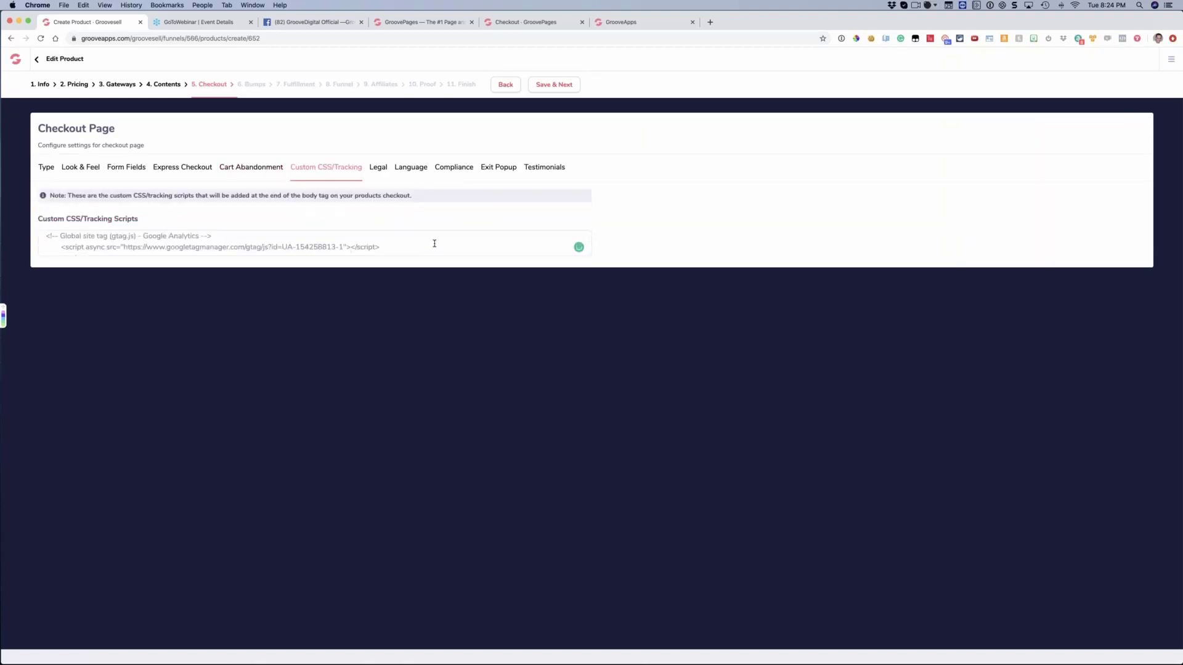
Move the live checkout's browser tab behind the GrooveApps one and view its payment stage
left_click(613, 18)
left_click_drag(514, 28, 634, 31)
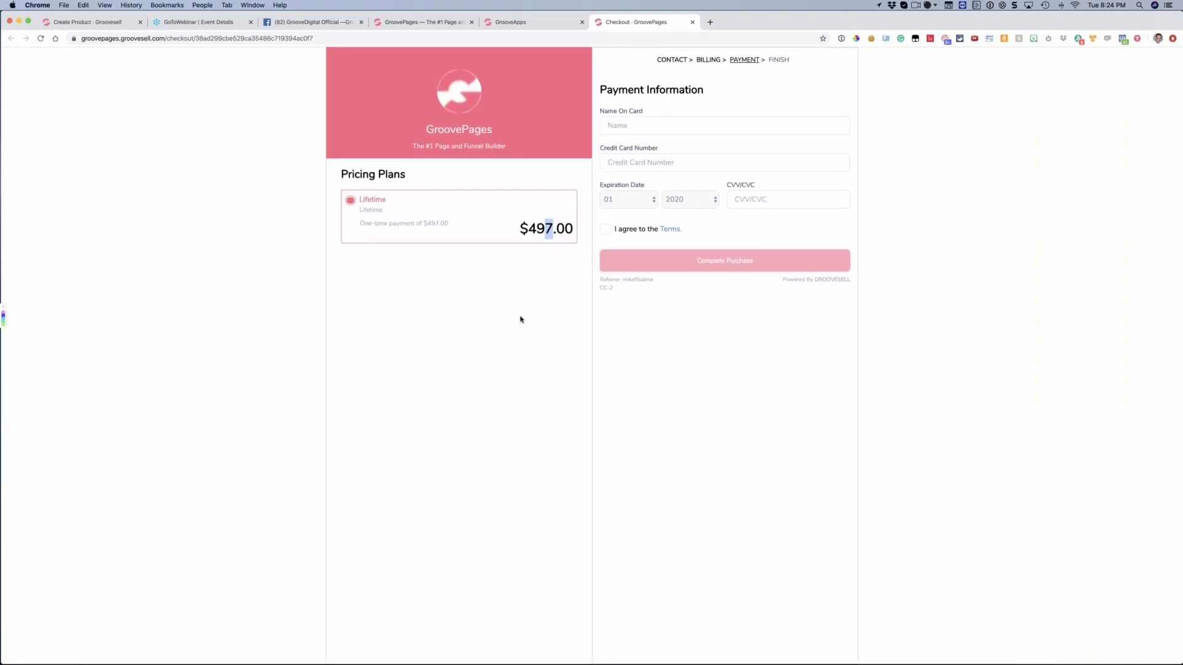
left_click(498, 309)
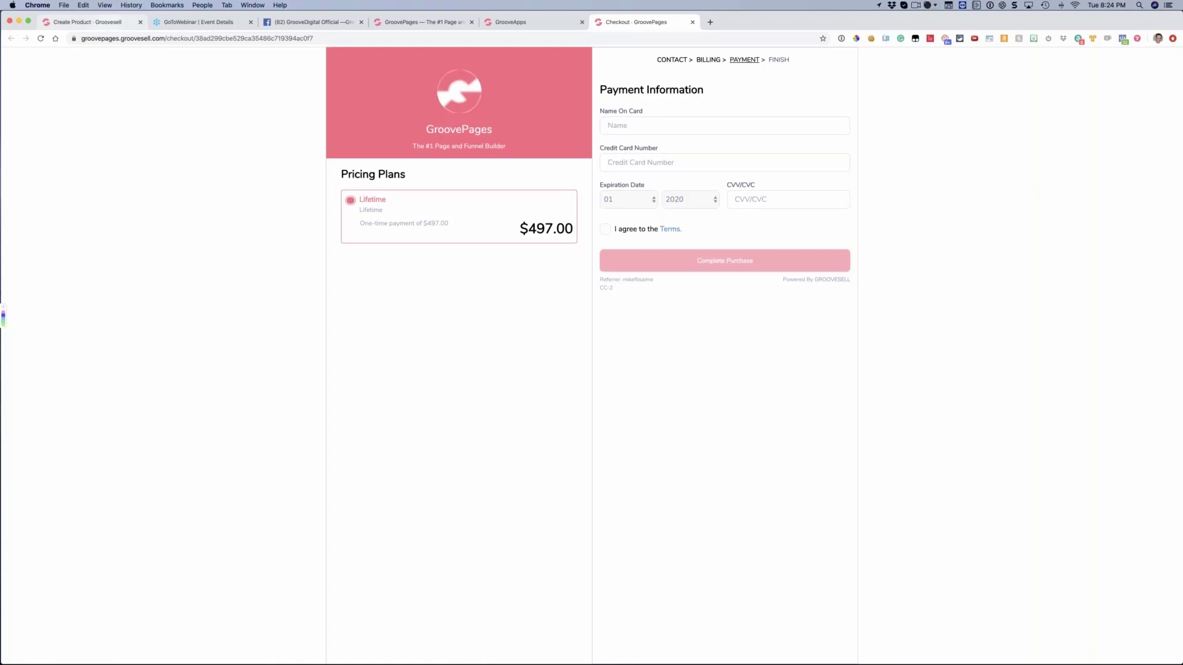
Go back to the product setup and review the tracking scripts again, followed by the Legal terms options and legal text
left_click(93, 22)
scroll(283, 244, "down", 3)
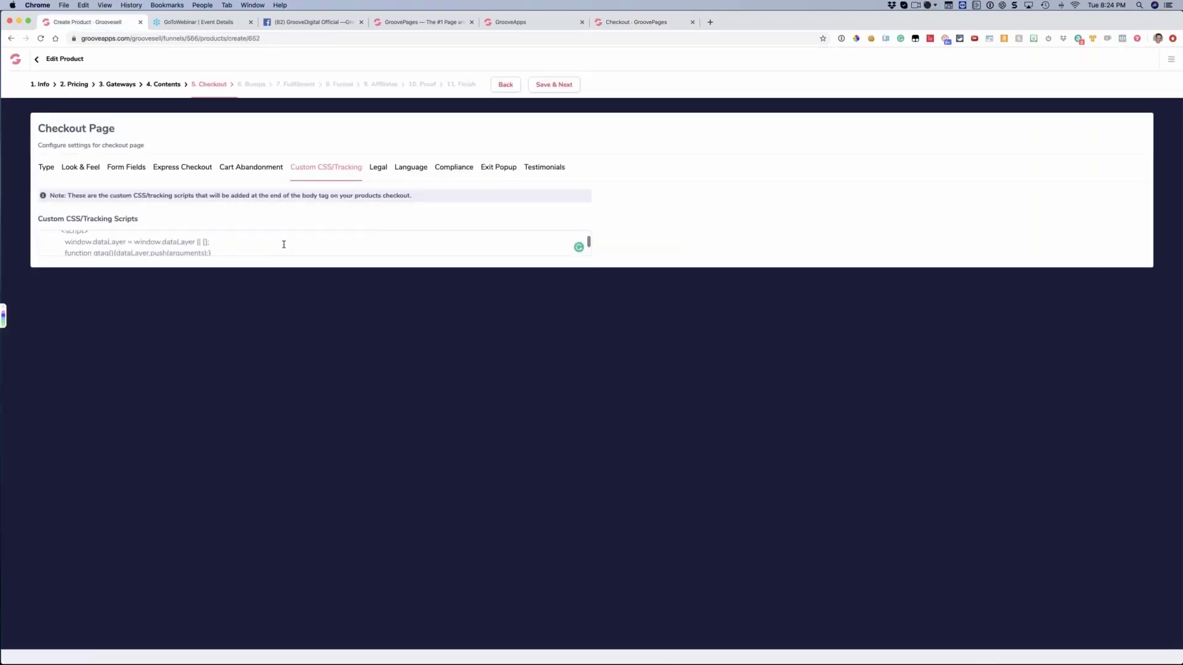
scroll(282, 245, "up", 3)
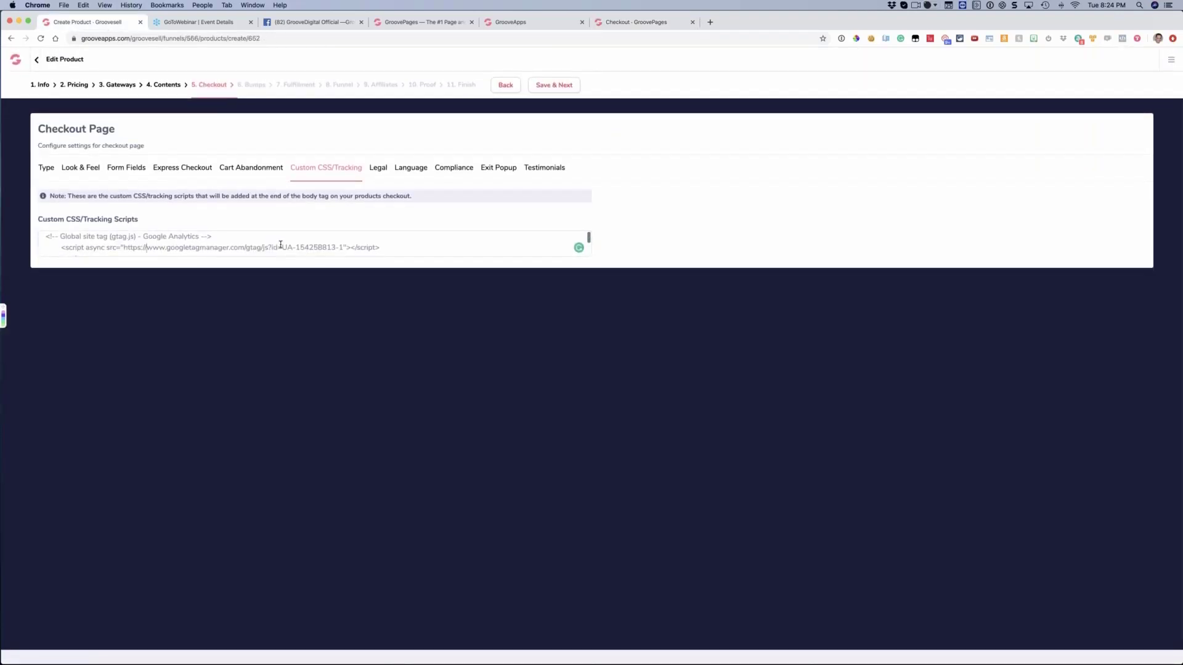
left_click(379, 169)
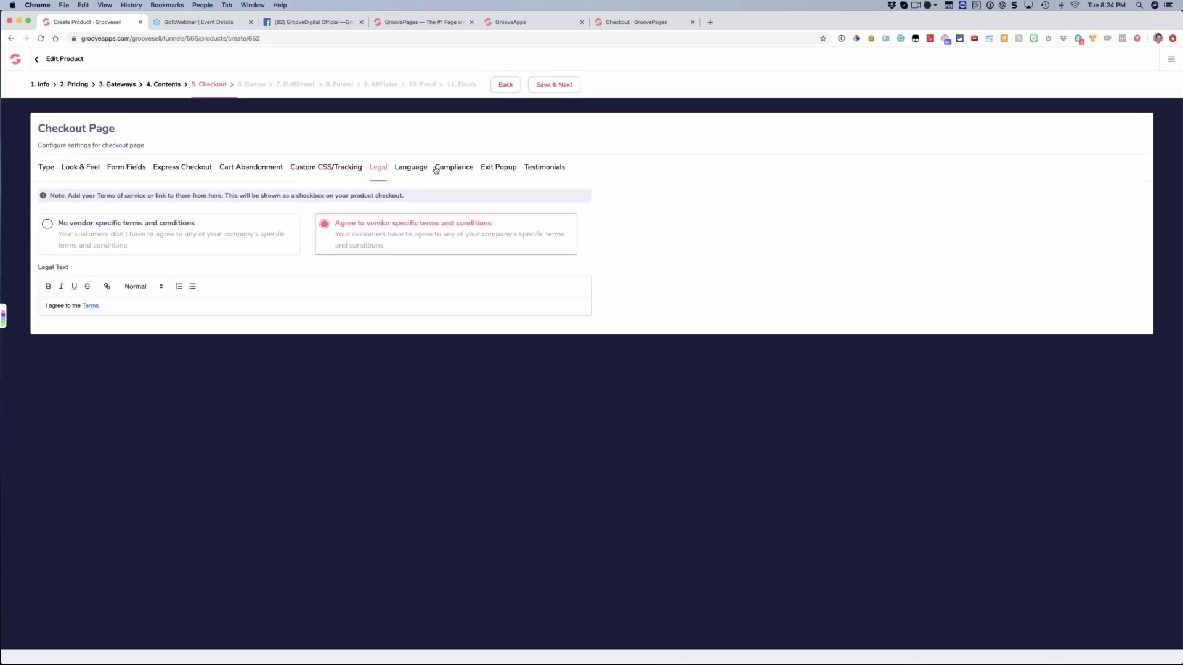
left_click(439, 171)
left_click(378, 171)
left_click(168, 305)
Agree to the Terms on the live checkout, and open the linked terms page and close it again
left_click(623, 21)
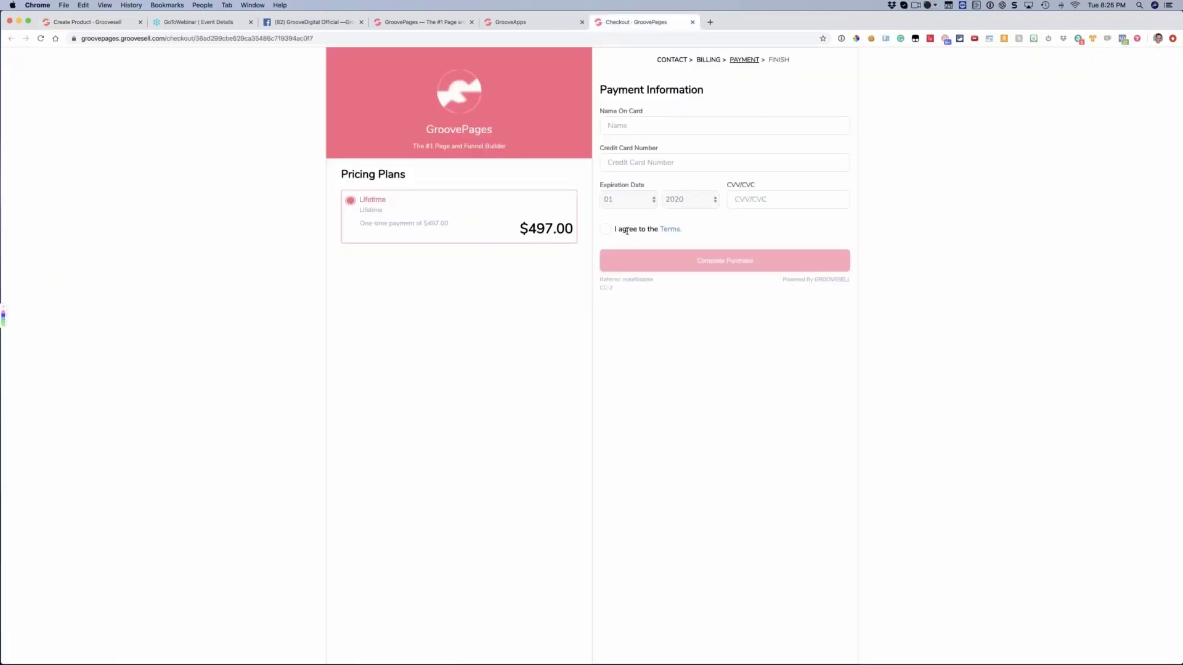
left_click(604, 232)
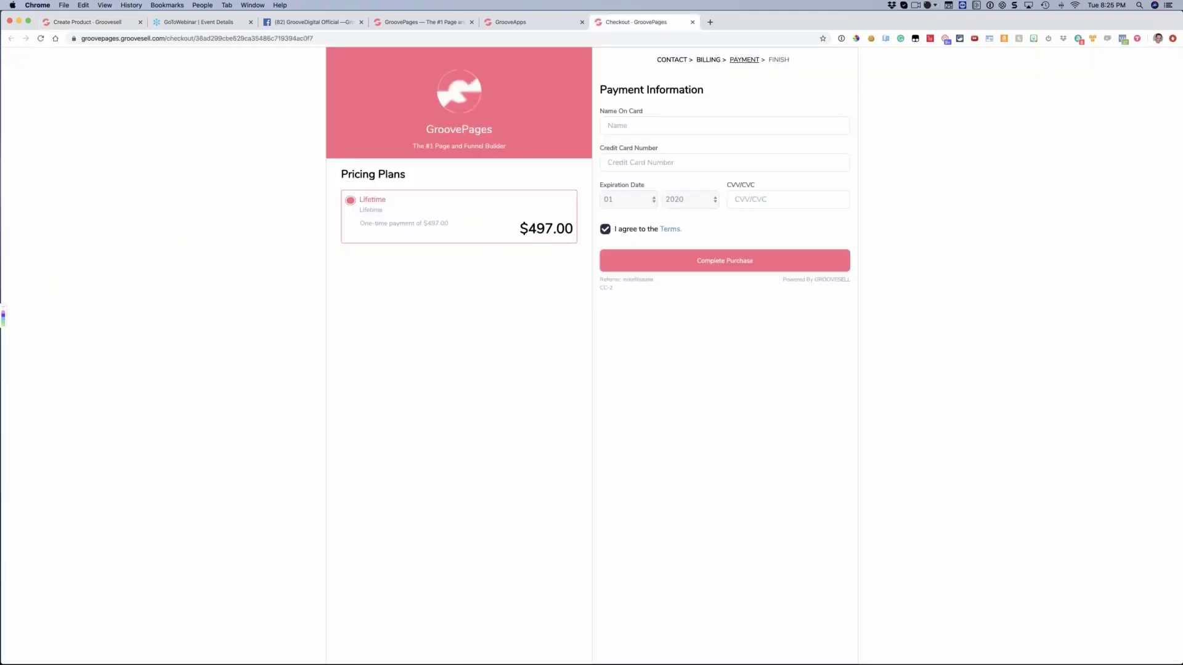
left_click(670, 233)
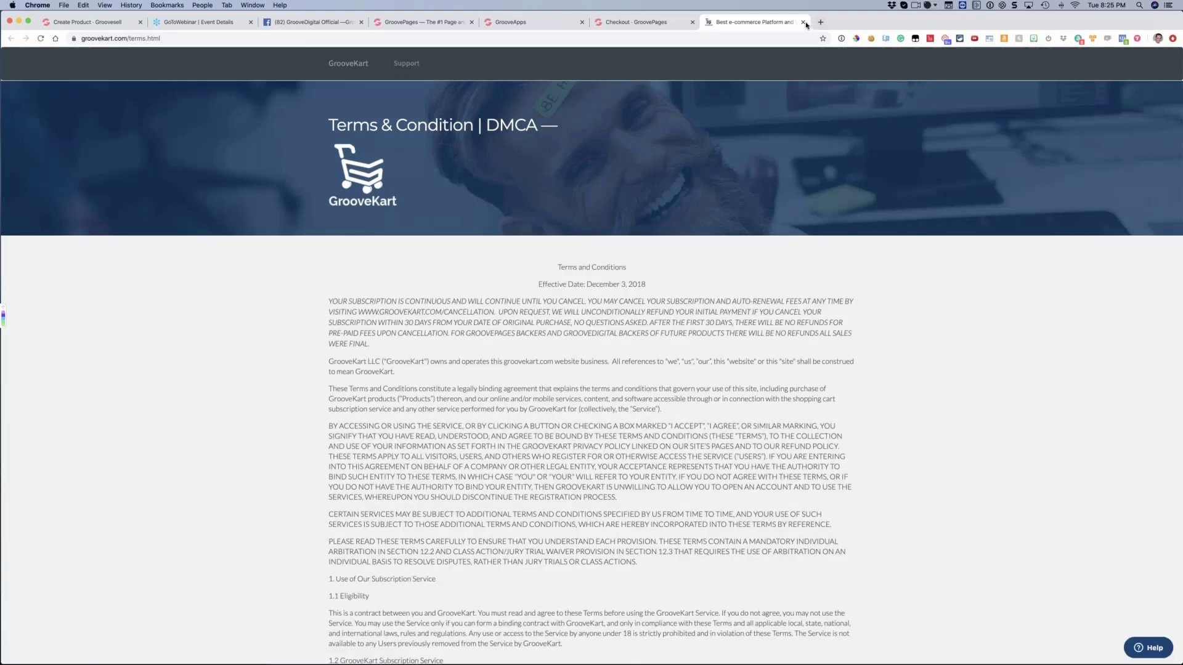
left_click(804, 23)
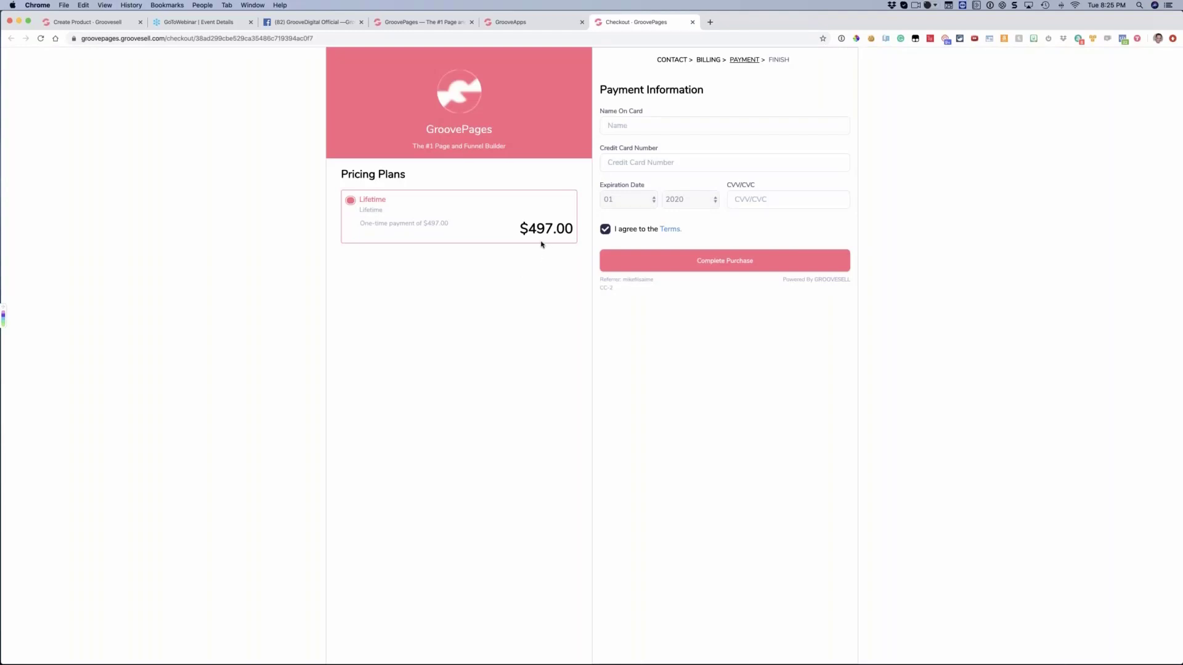
Review the product's Compliance and Legal options and compare the legal text with the agreement line on the live checkout
left_click(104, 22)
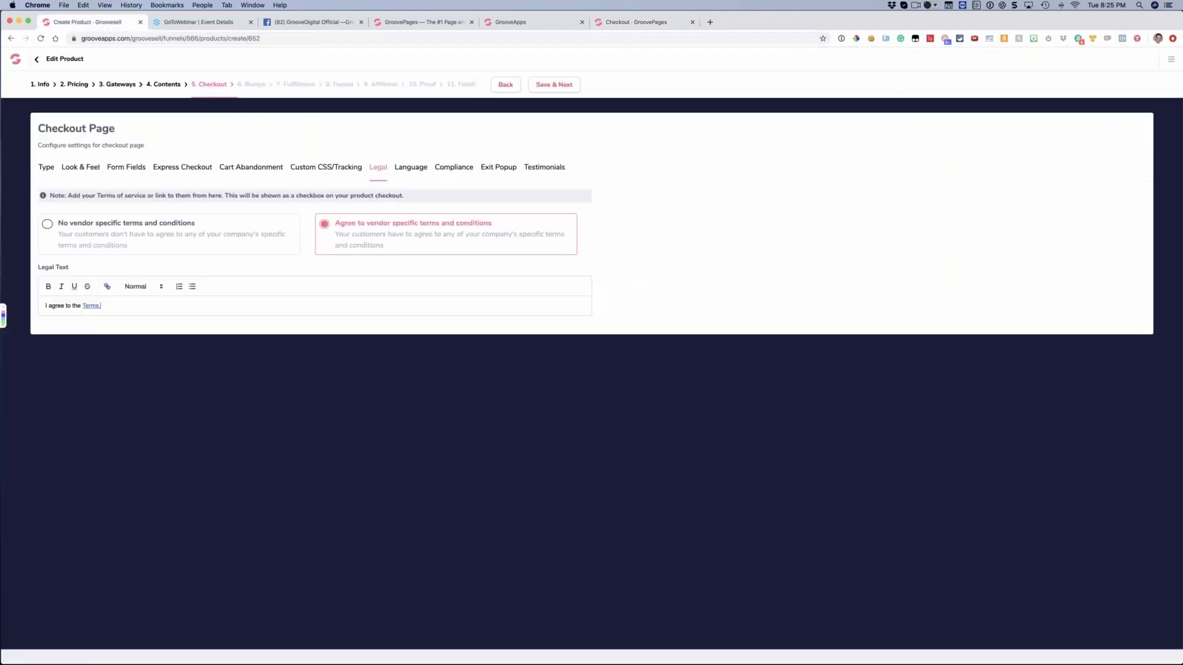
left_click(446, 168)
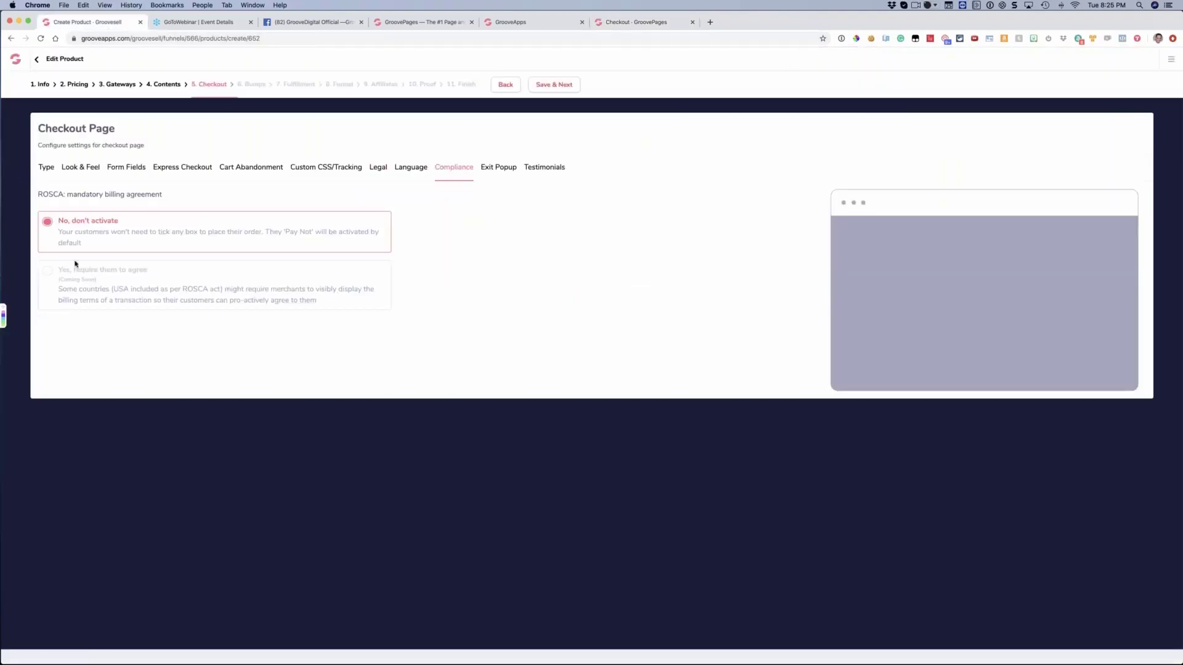
left_click(375, 169)
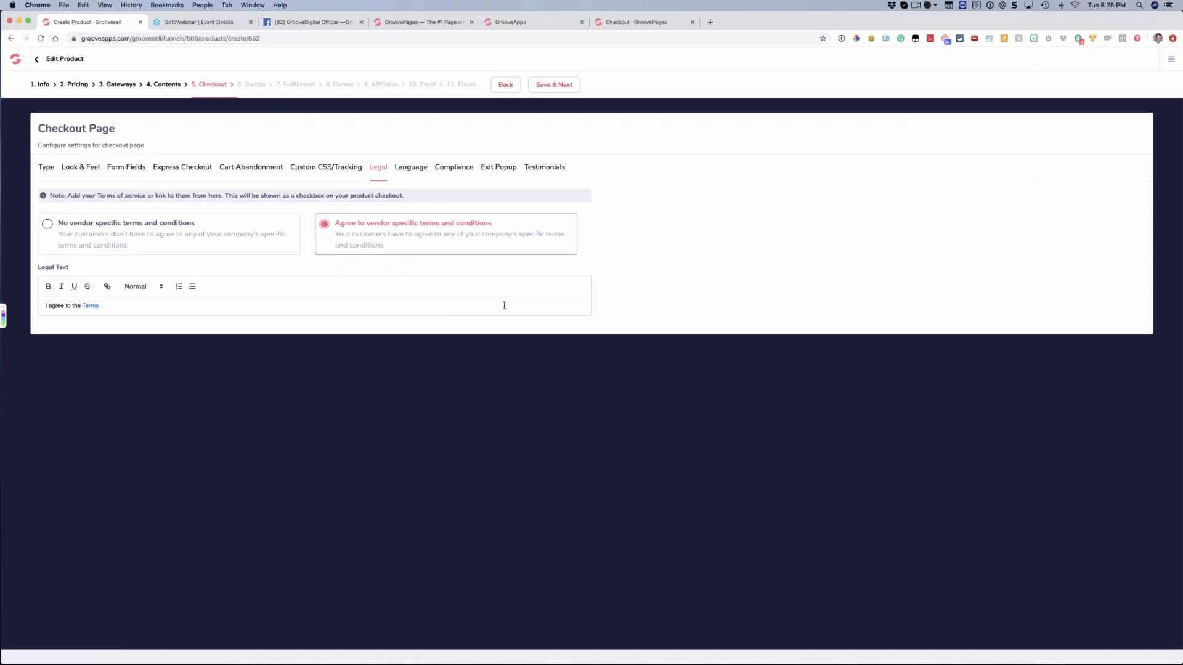
left_click(635, 21)
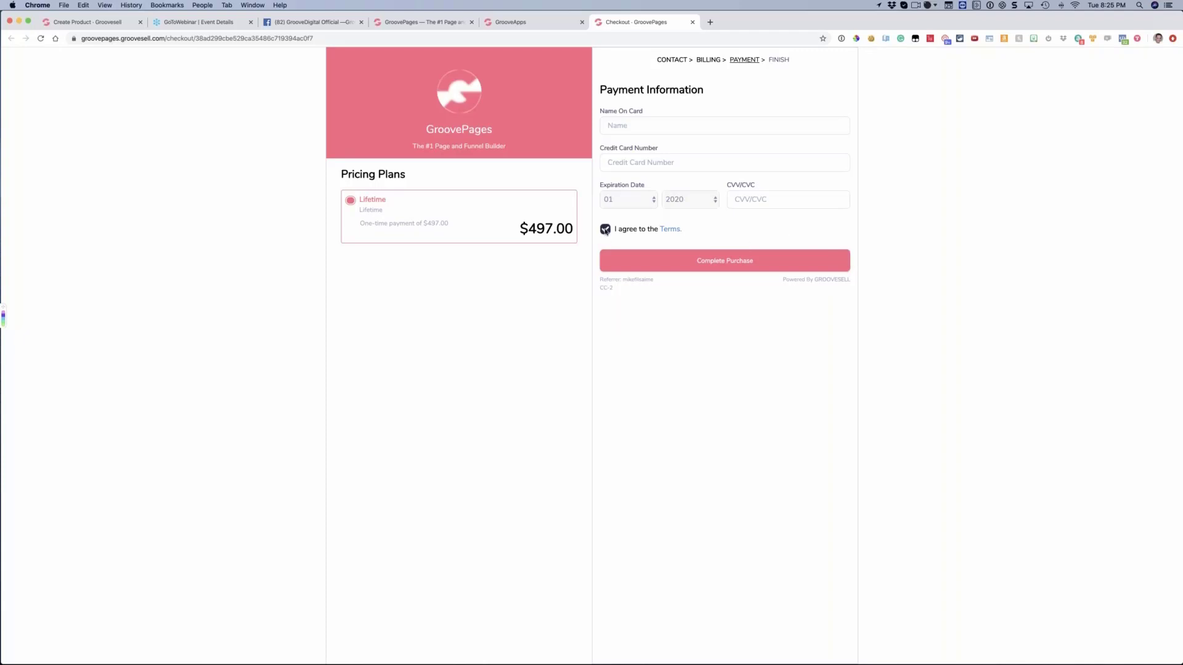
left_click_drag(621, 229, 645, 229)
left_click(109, 27)
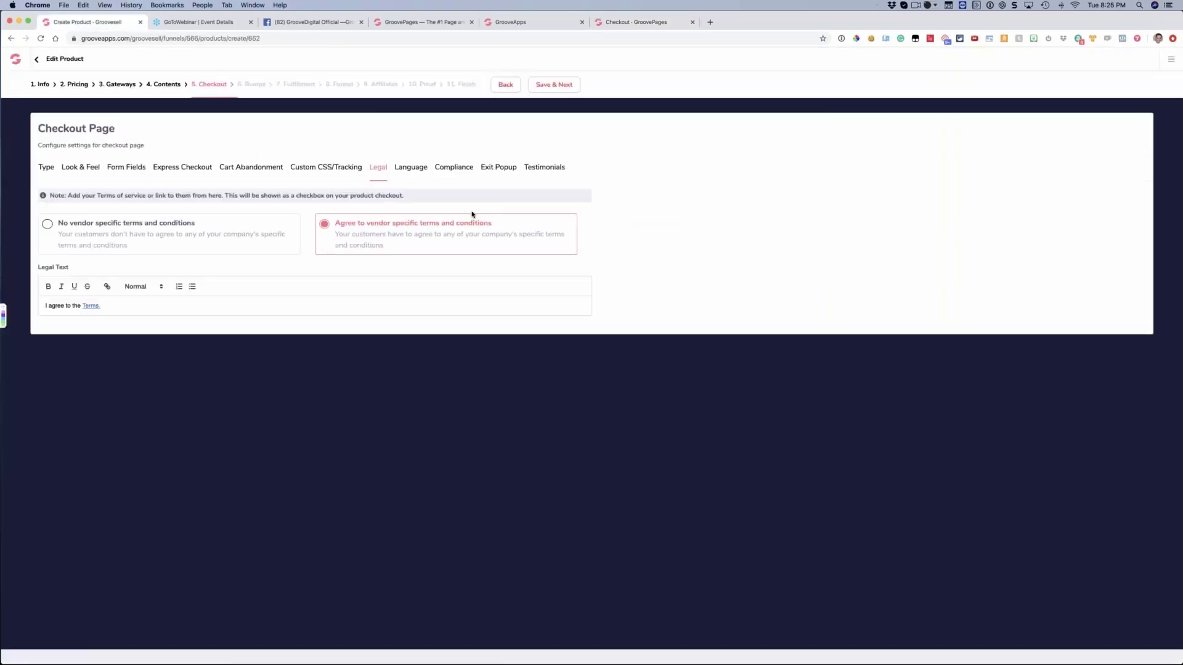
Review the checkout's Language options, save the checkout settings and continue to Order Bumps
left_click(417, 175)
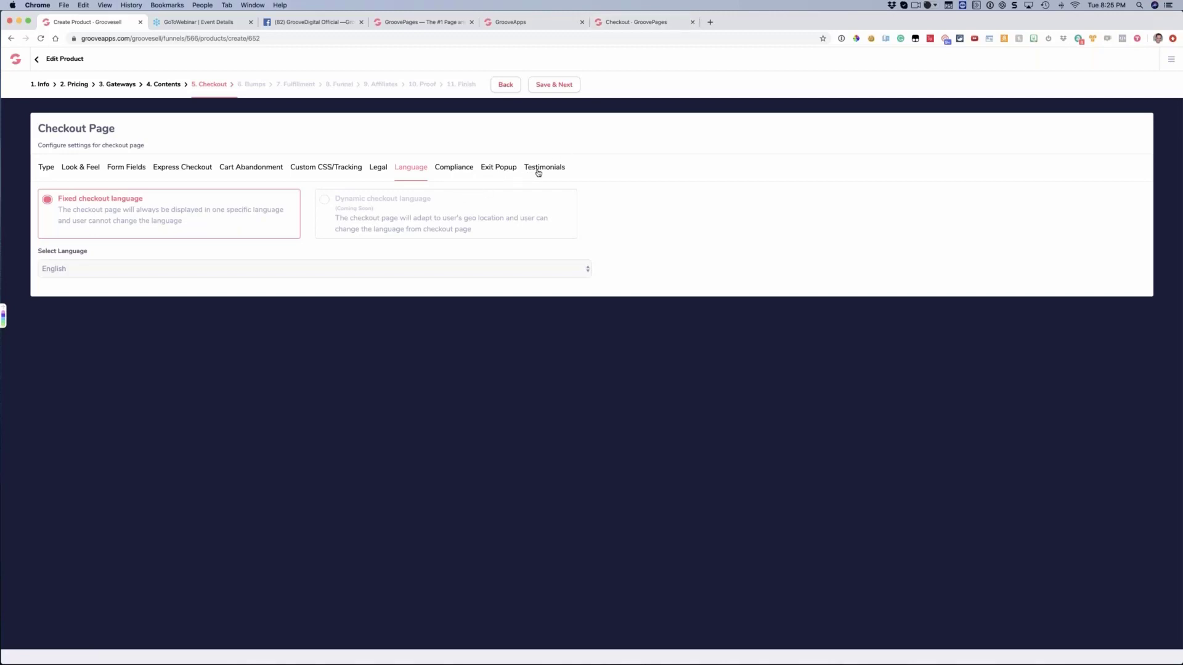
left_click(45, 170)
left_click(559, 90)
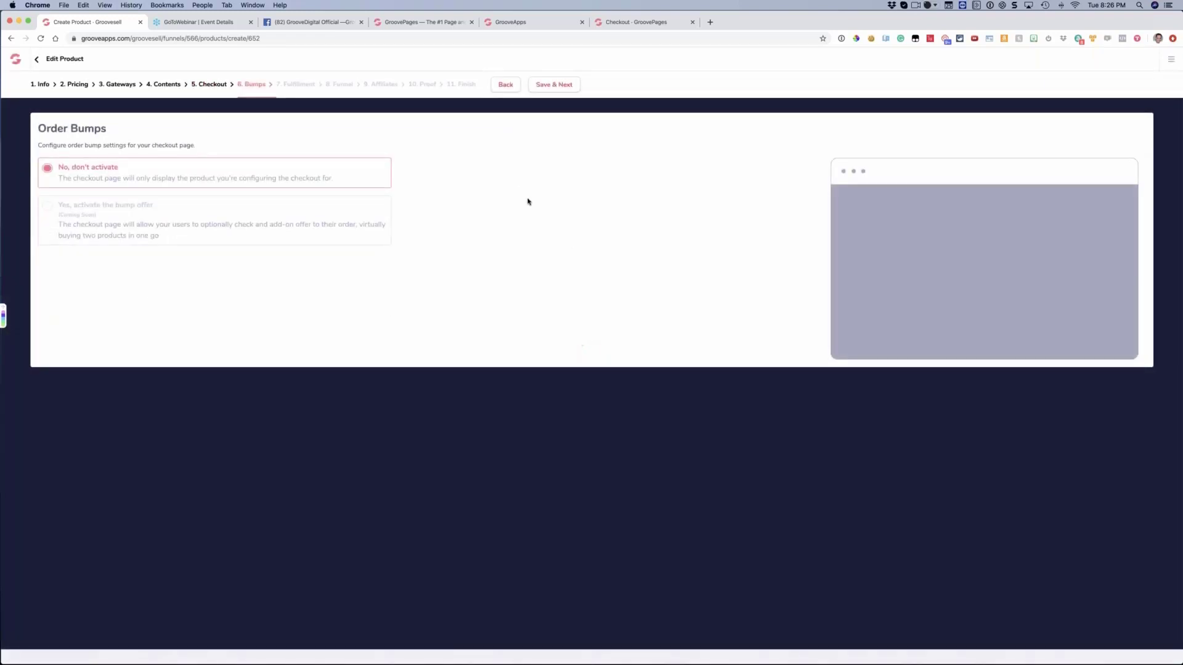
Switch to the live checkout and toggle the Terms agreement off and back on
left_click(623, 22)
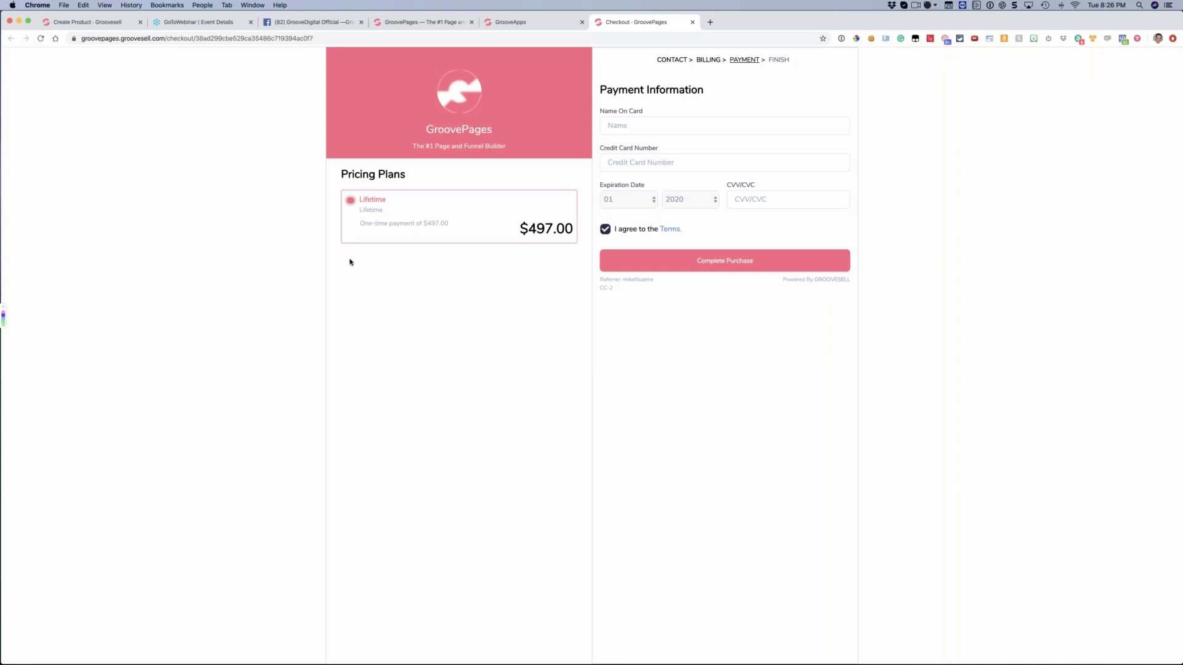
left_click(605, 232)
left_click(605, 233)
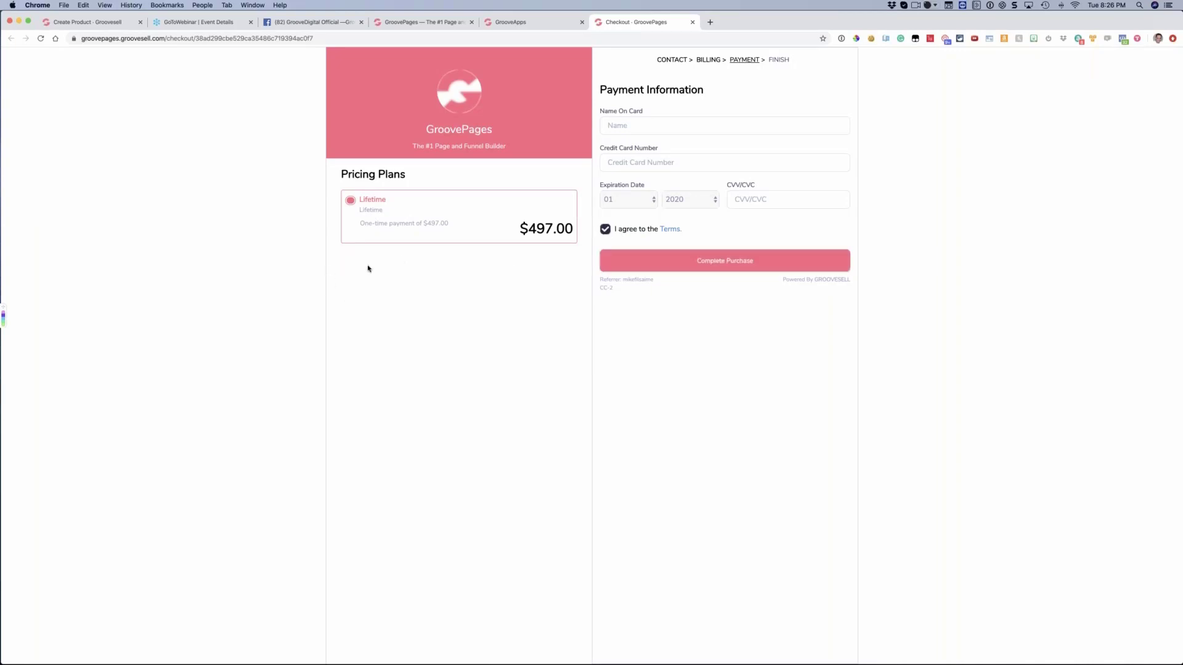
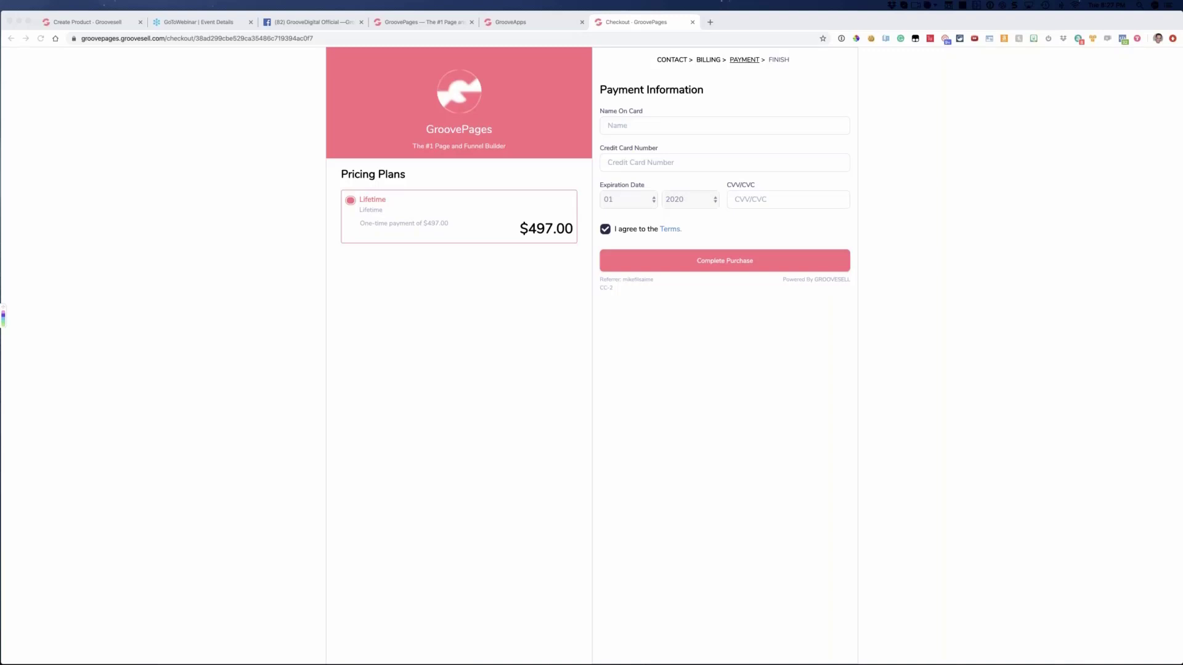
Compare the Order Bumps options with the live checkout, then save the bump settings and continue to Fulfillment
left_click(455, 327)
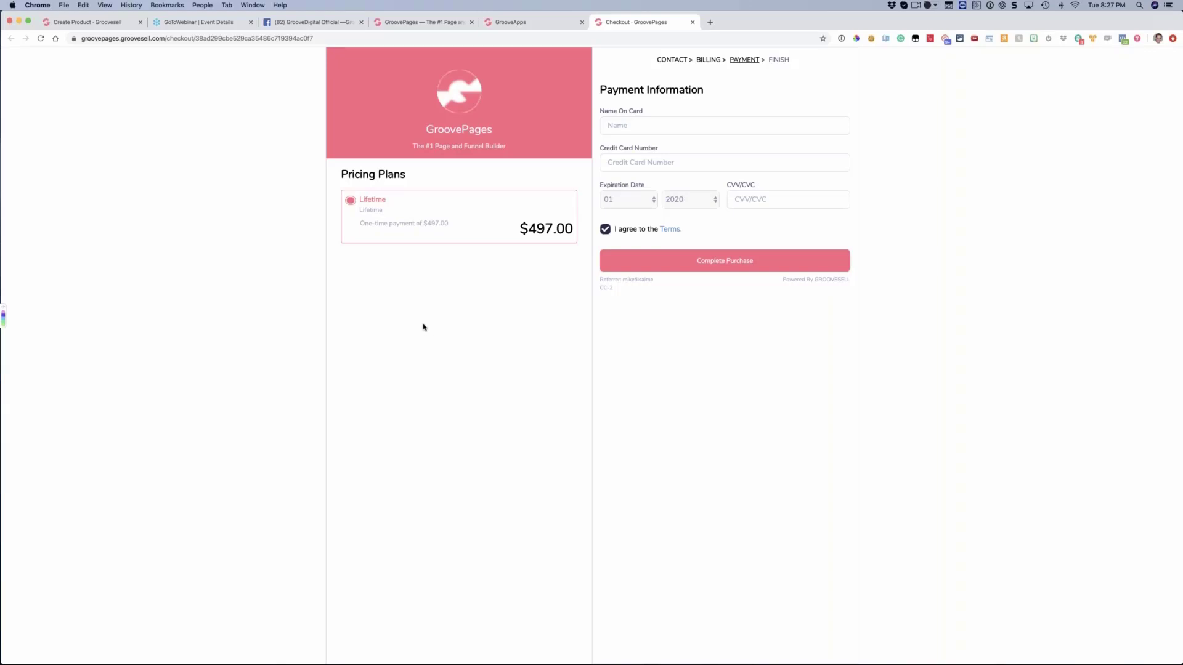
left_click(117, 21)
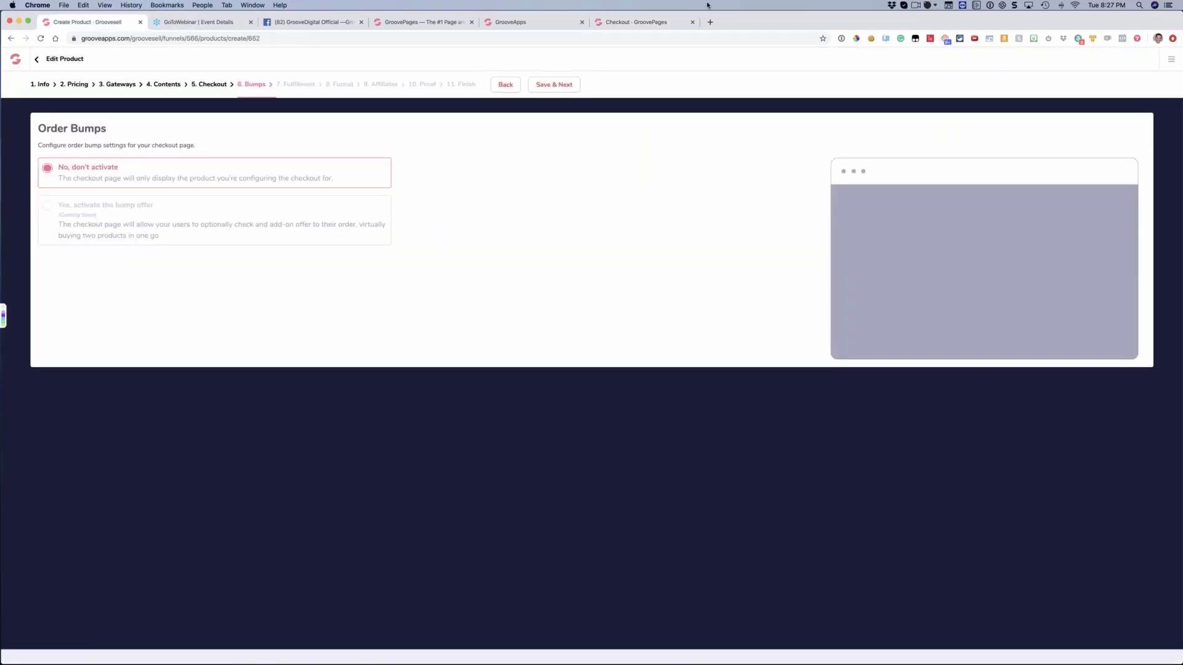
left_click(626, 22)
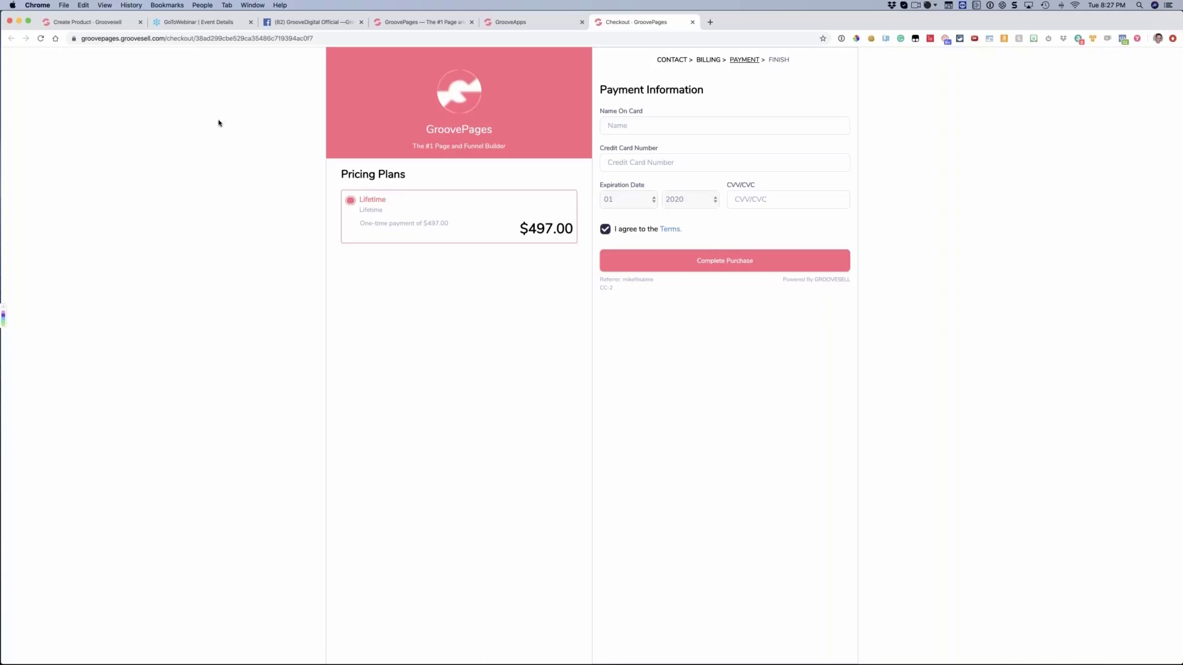
left_click(87, 25)
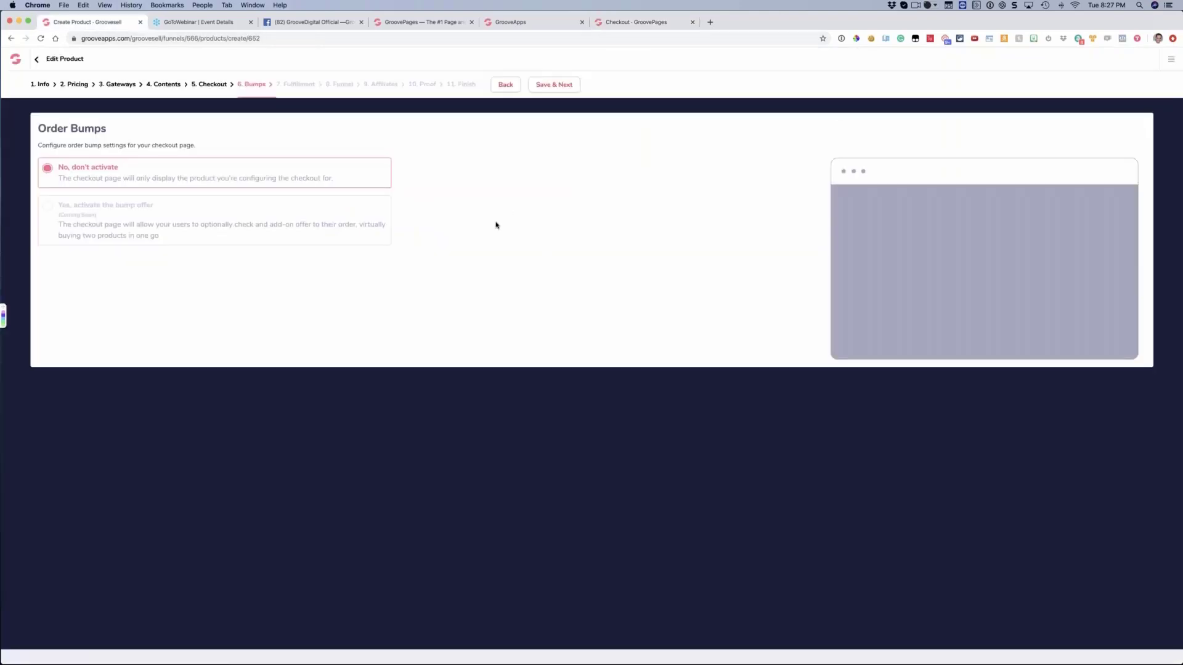
left_click(552, 86)
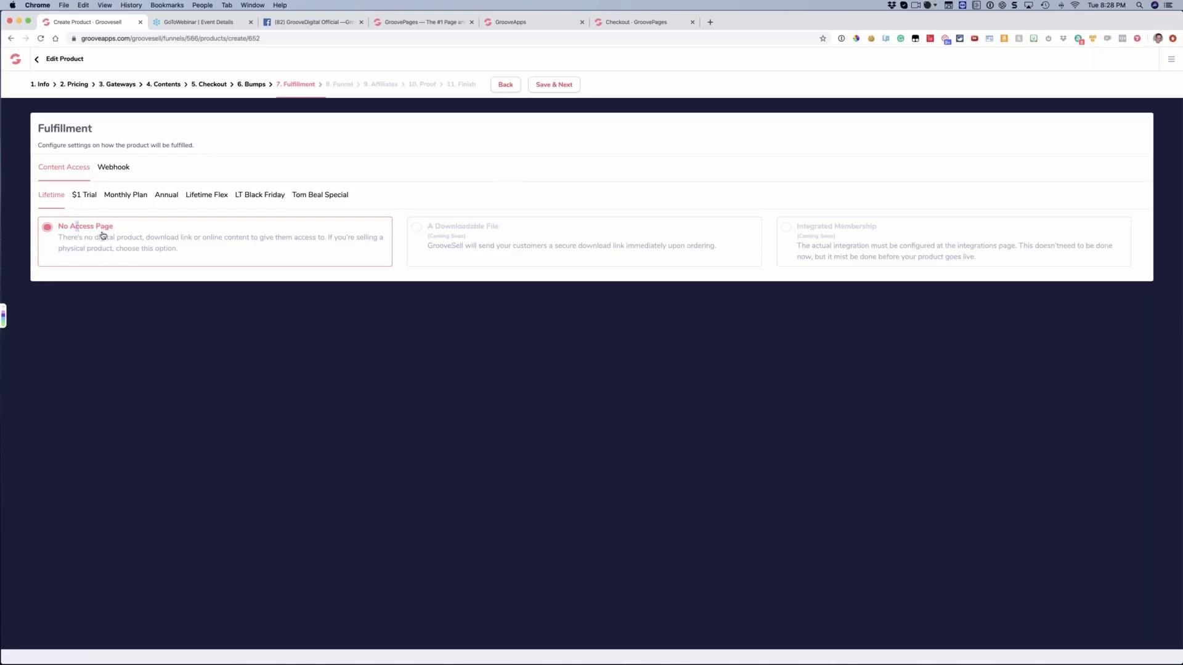
Review the Content Access options under Fulfillment for each price point, from Lifetime through the last special offer
triple_click(182, 253)
left_click(187, 254)
left_click(83, 195)
left_click(125, 196)
left_click(164, 196)
left_click(208, 195)
left_click(259, 195)
left_click(308, 196)
left_click(163, 195)
left_click(46, 198)
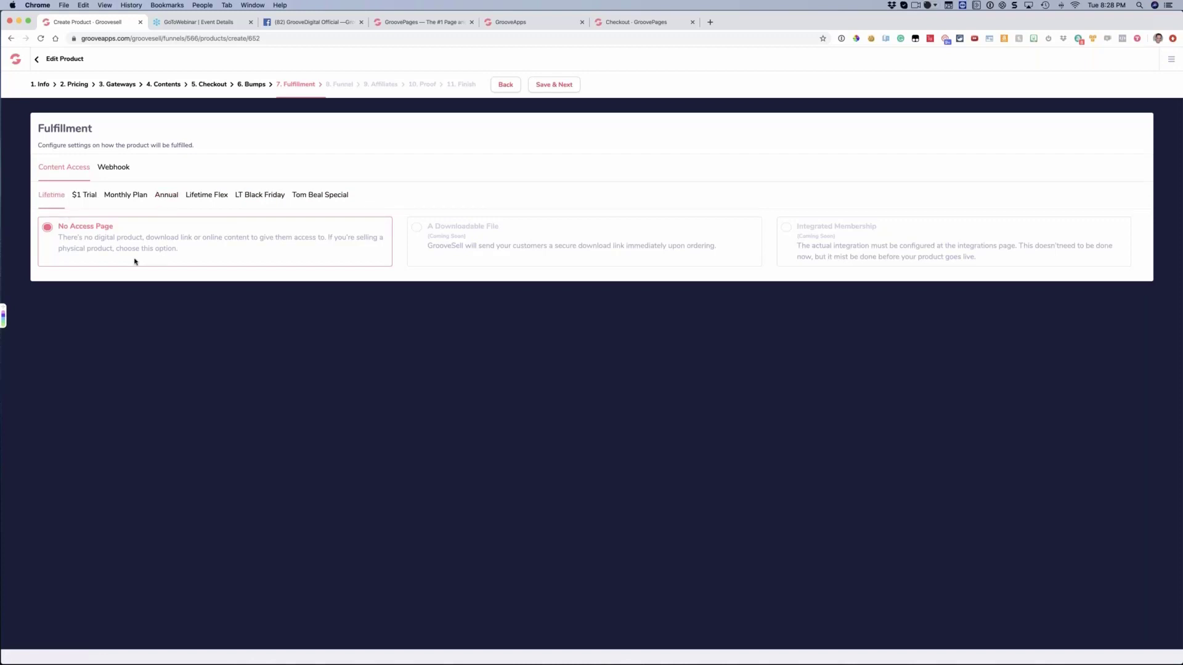
Review the Fulfillment webhooks for Lifetime and $1 Trial, and add a blank webhook to Lifetime and delete it again
left_click(121, 170)
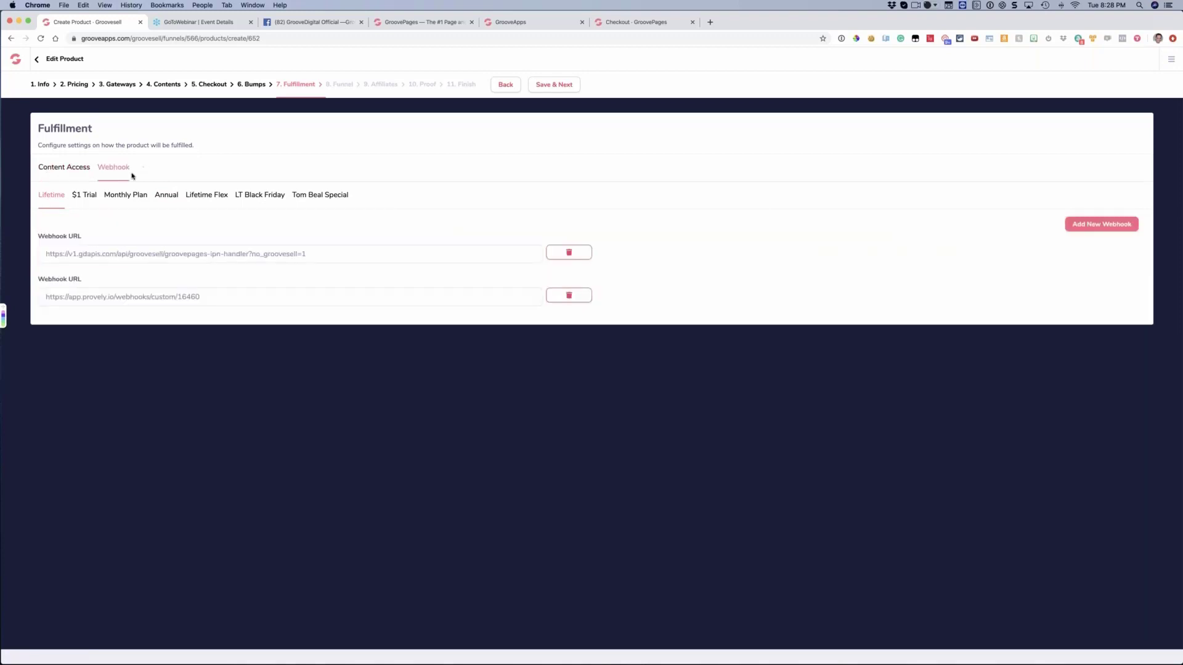
left_click(86, 196)
left_click(42, 199)
left_click(1071, 225)
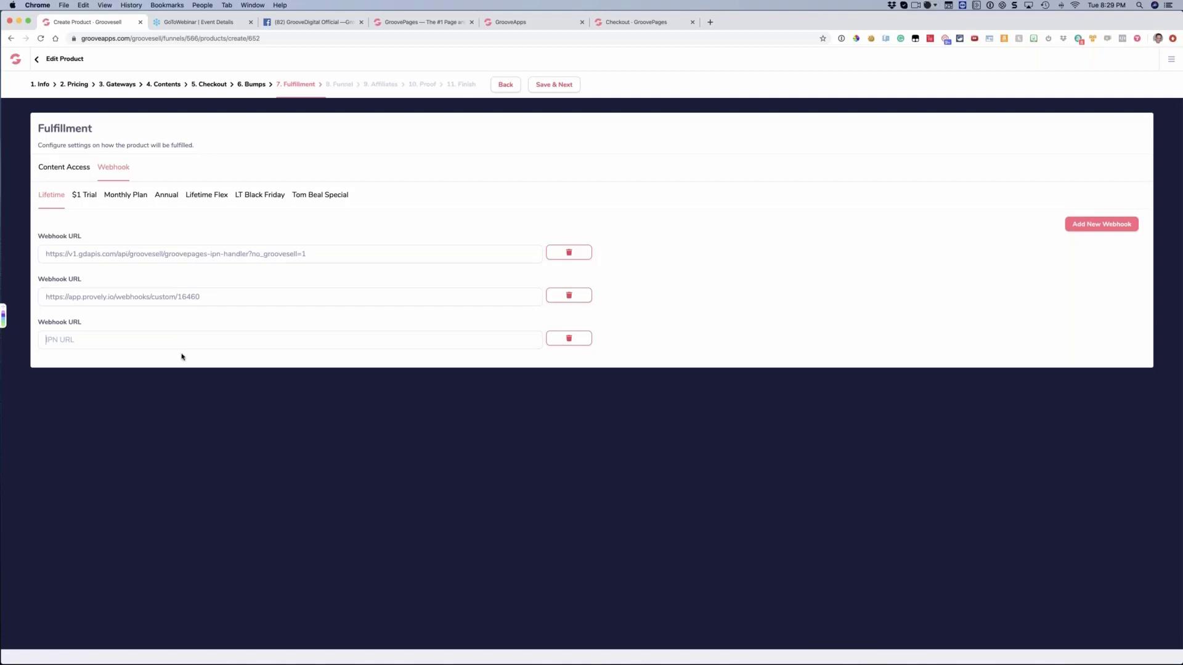
left_click(571, 340)
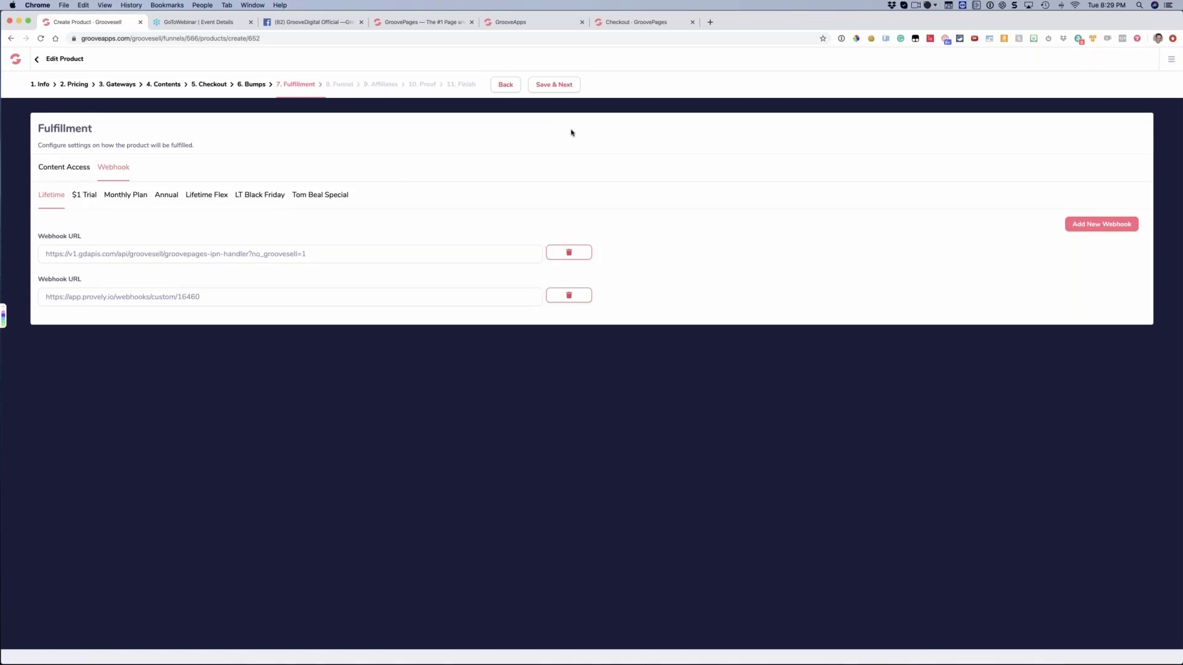
Save the fulfillment settings, continue to Funnel and look through the post transaction settings of all price points
left_click(554, 84)
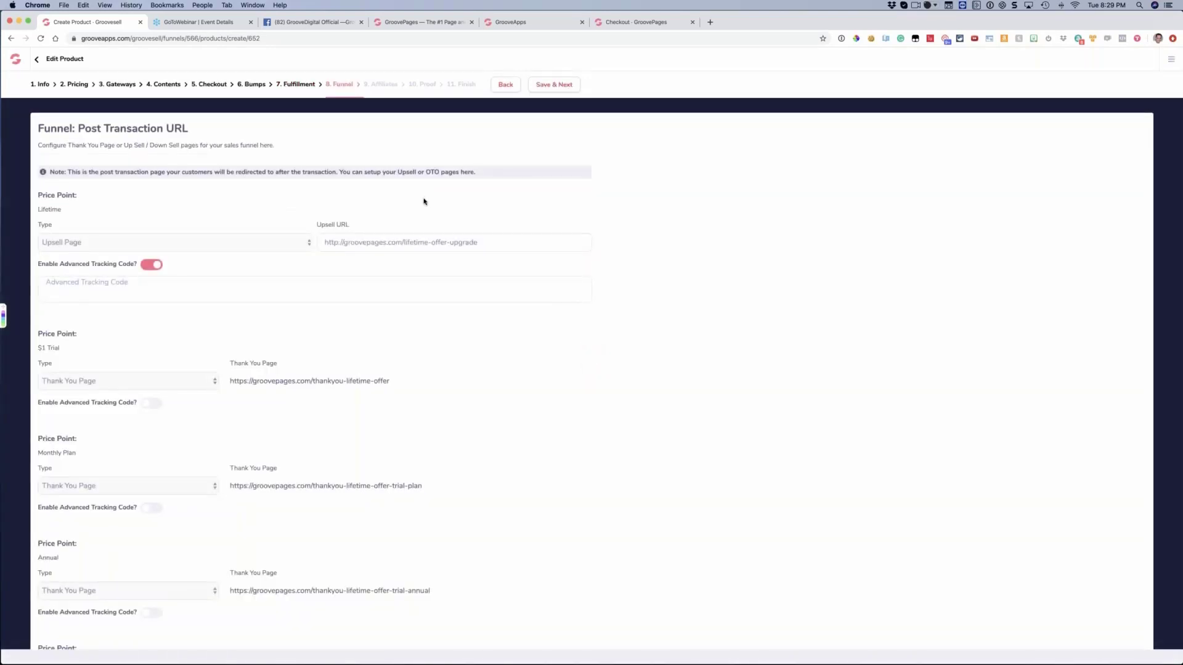
scroll(423, 202, "down", 3)
scroll(413, 212, "down", 1)
scroll(410, 220, "up", 1)
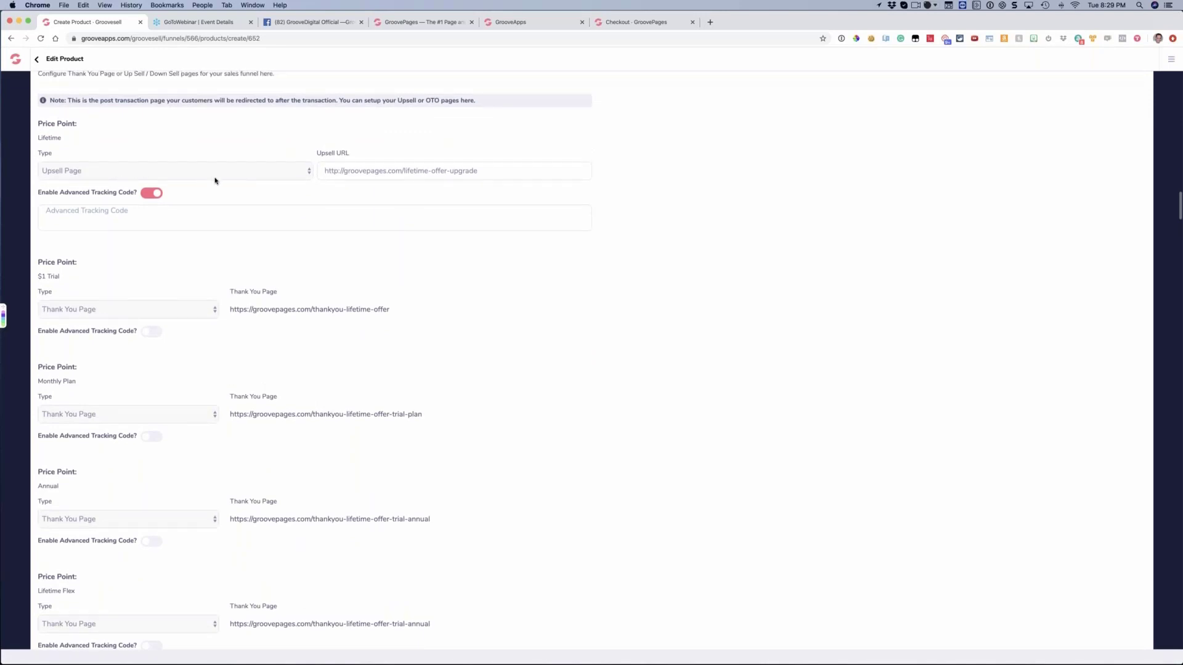
scroll(296, 192, "down", 5)
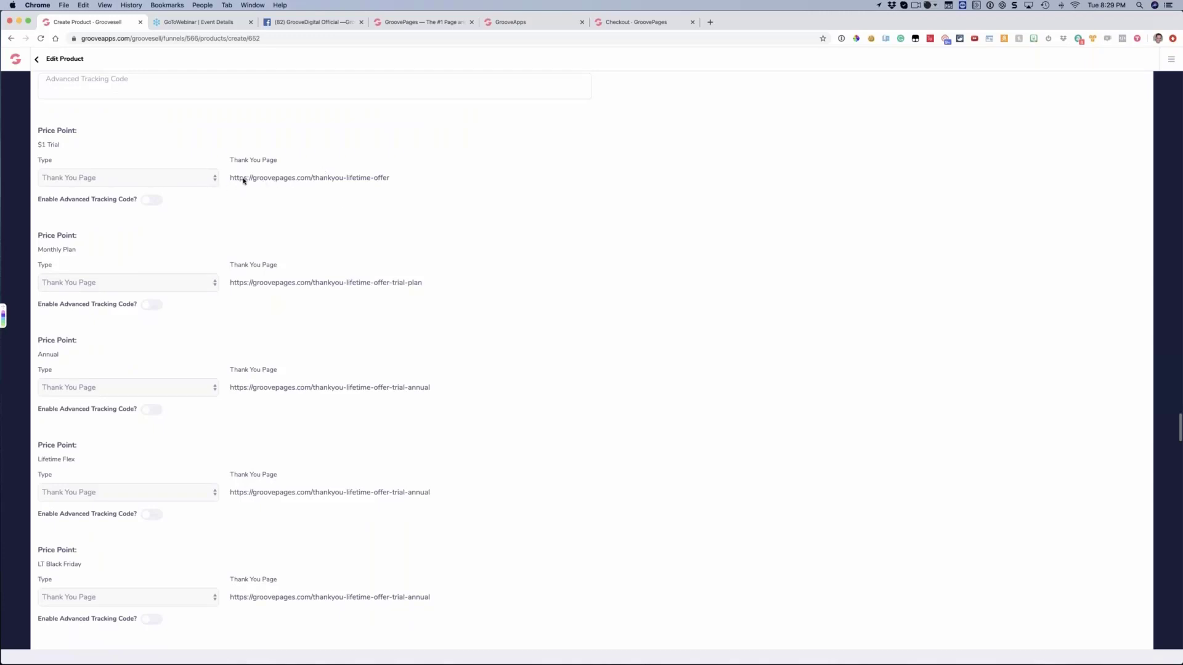
scroll(129, 181, "up", 8)
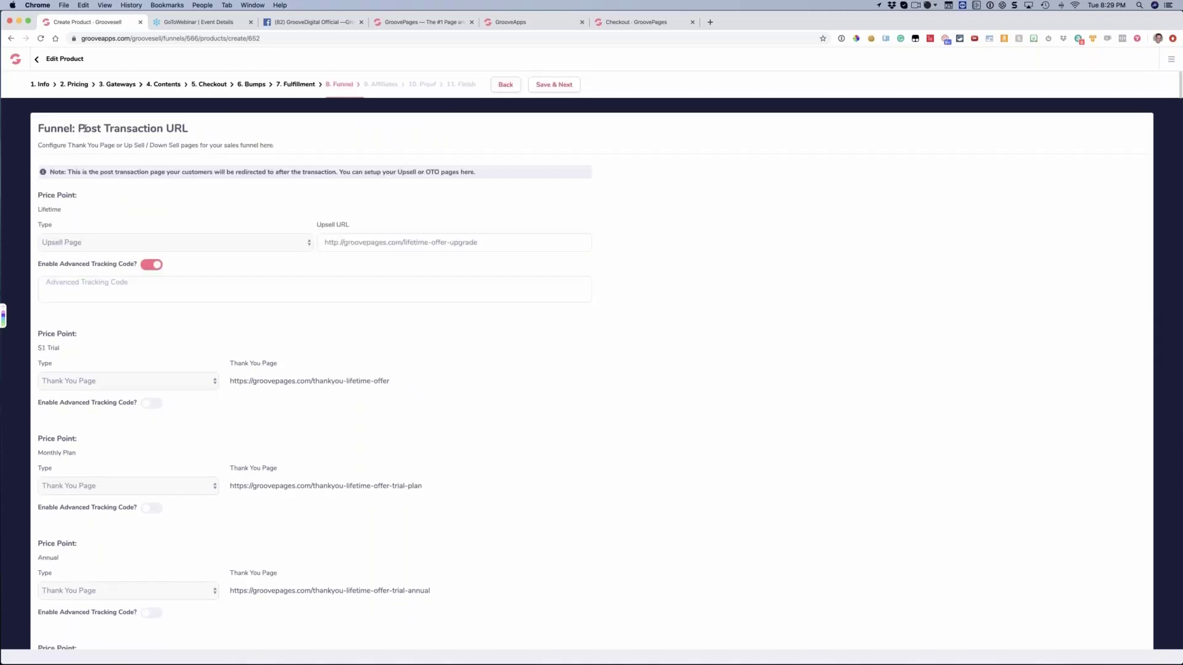
Read the Funnel heading and the post transaction note, and examine the page type and URL of each price point
left_click_drag(79, 128, 185, 129)
left_click_drag(45, 146, 273, 146)
left_click(91, 173)
left_click_drag(90, 173, 339, 178)
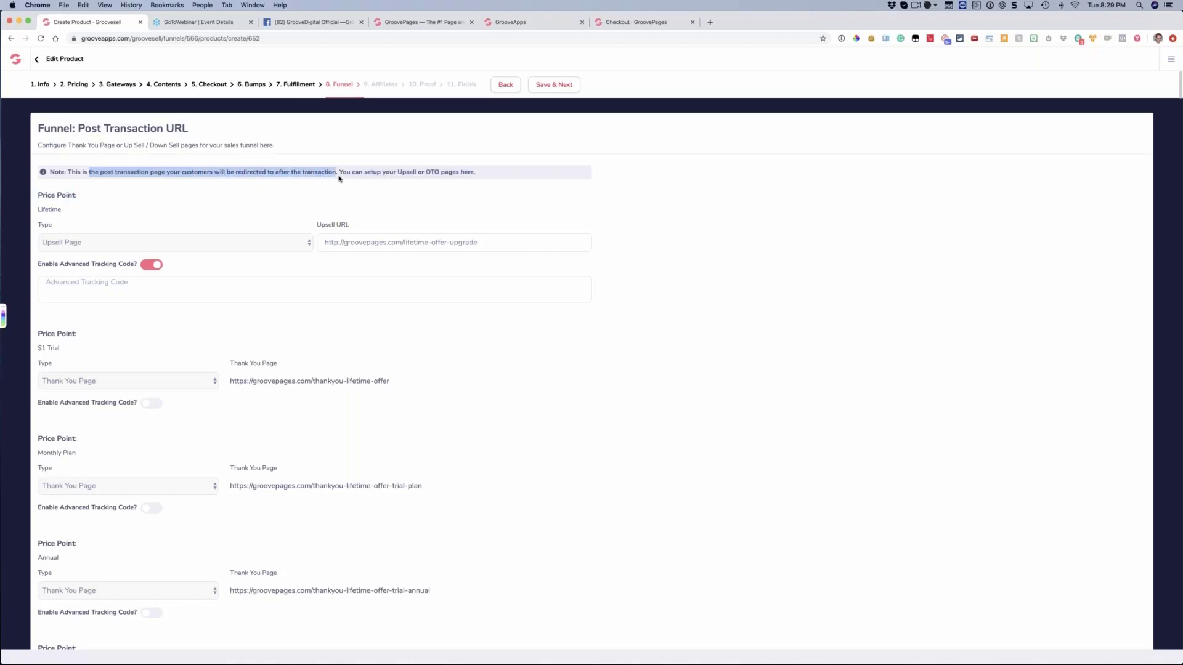
left_click(361, 179)
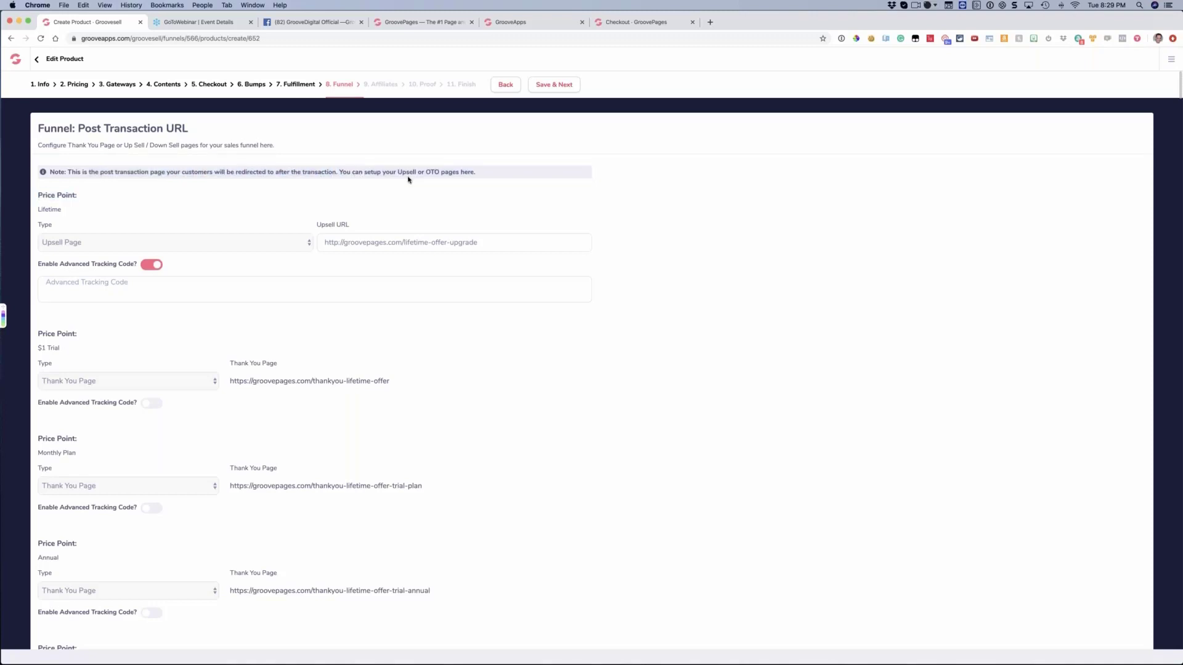
scroll(394, 177, "down", 5)
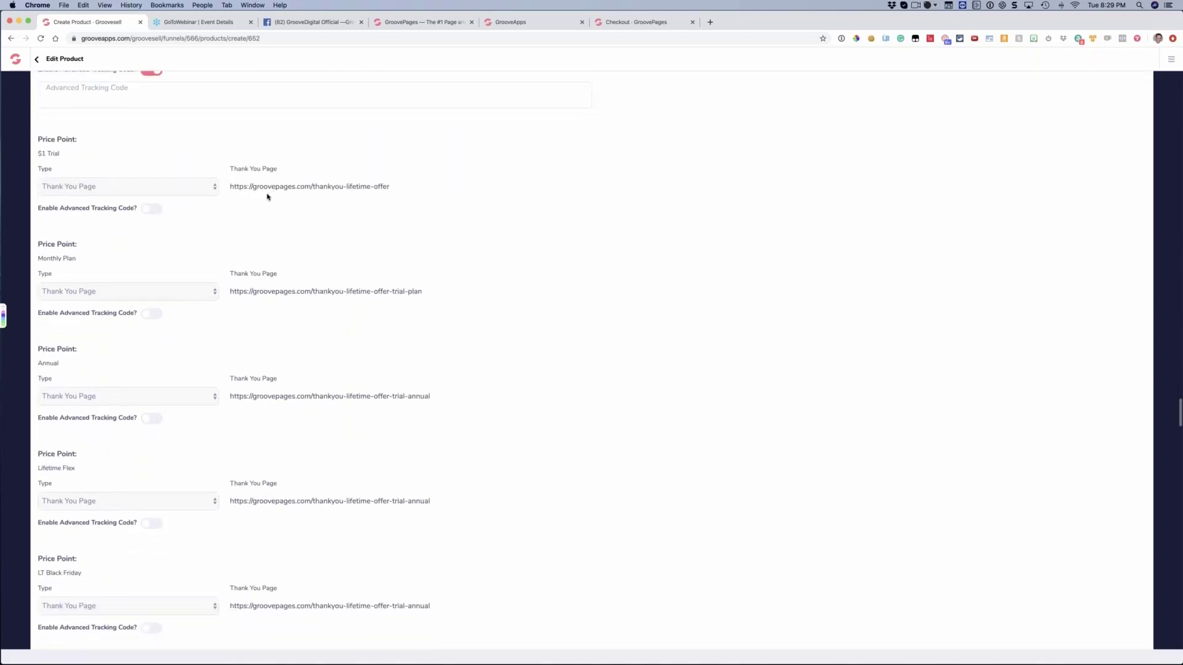
left_click(140, 189)
left_click(140, 186)
scroll(207, 311, "down", 3)
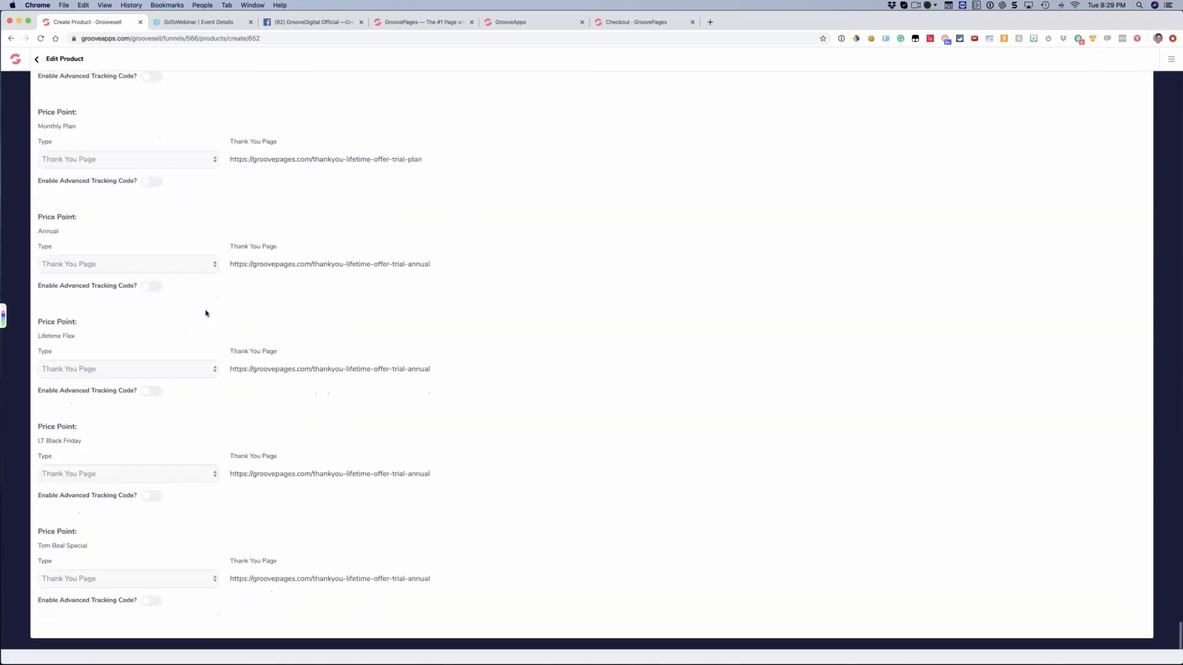
scroll(206, 313, "up", 5)
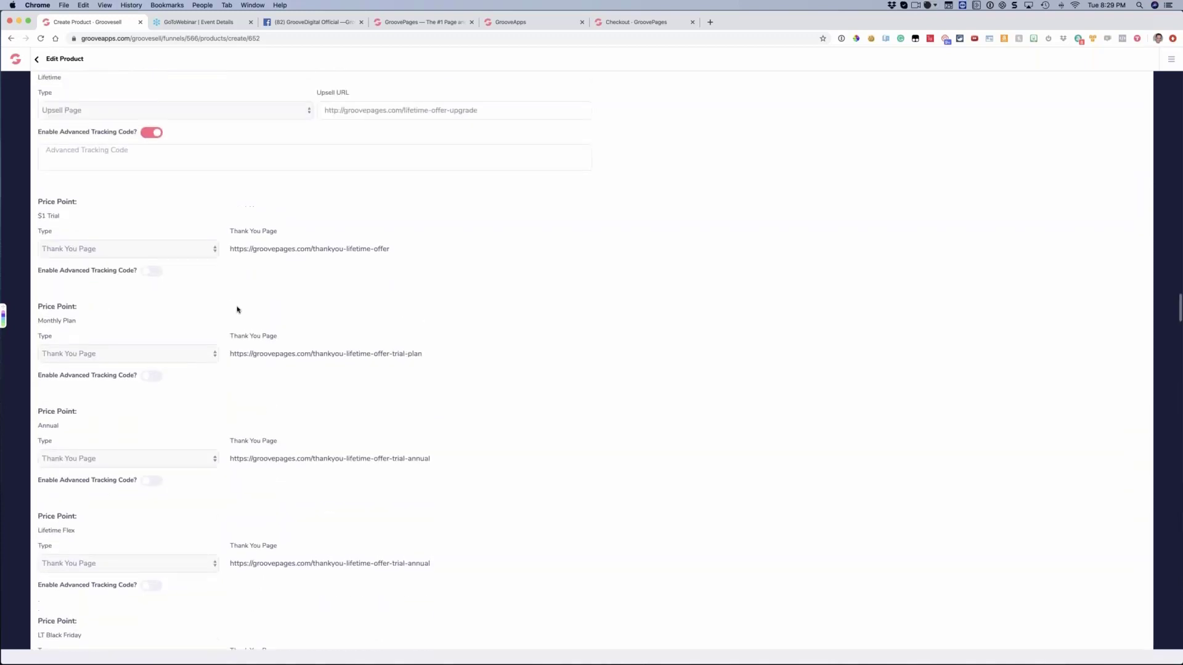
left_click_drag(238, 249, 374, 255)
left_click(374, 255)
left_click(106, 254)
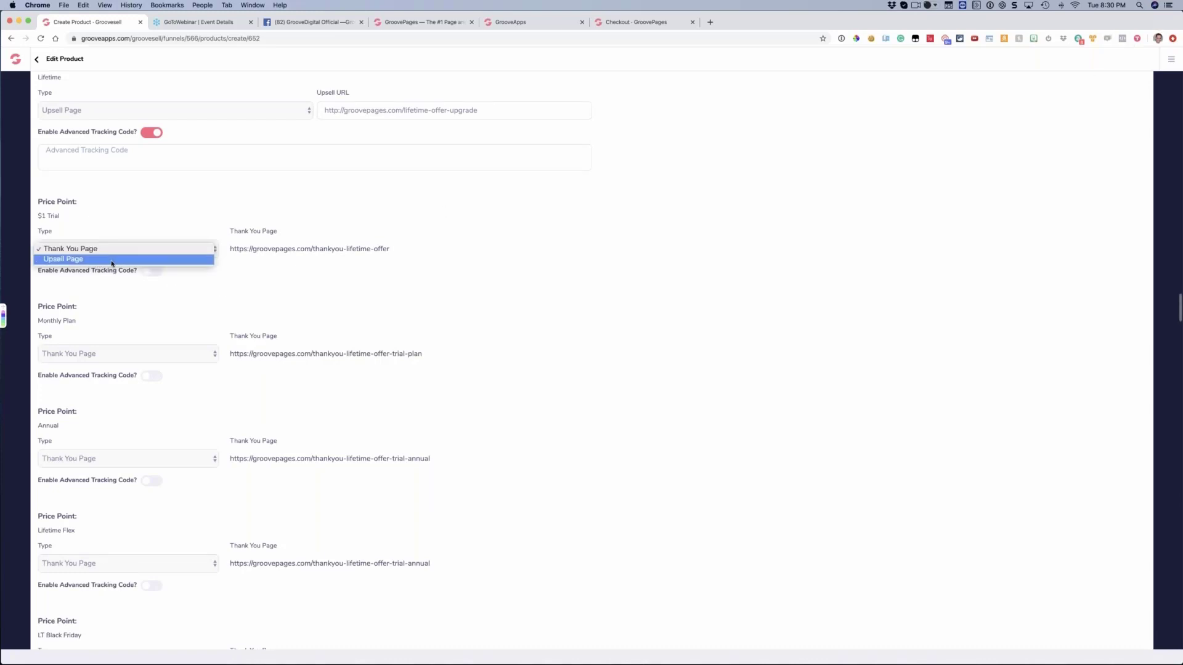
key("Return")
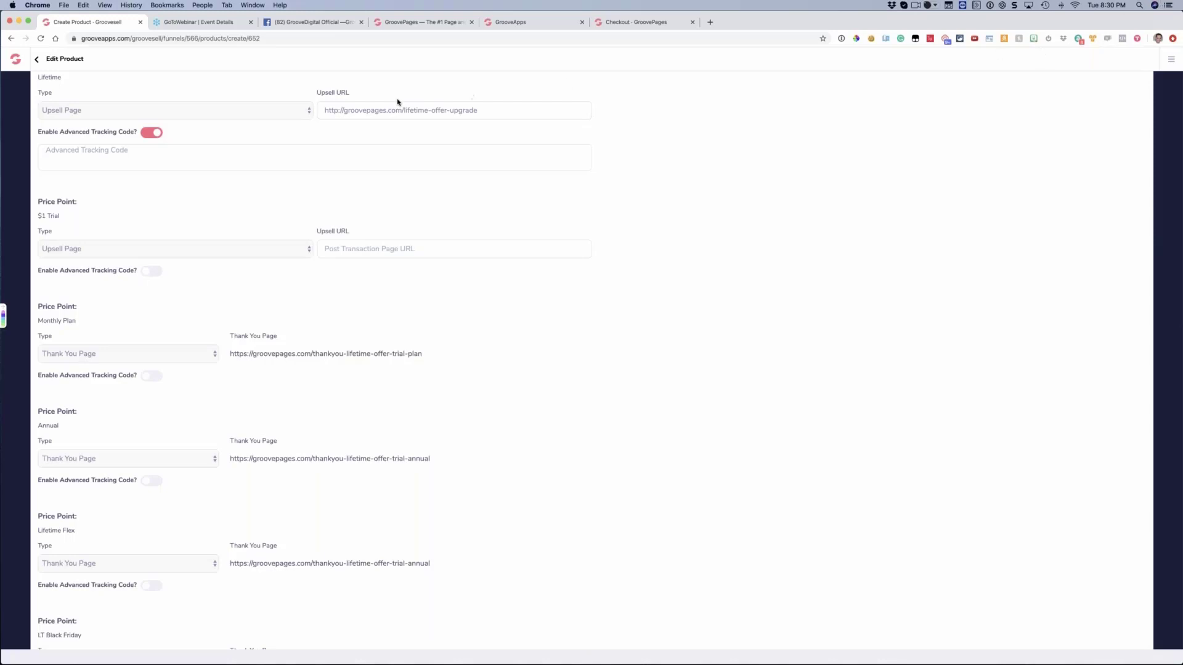
triple_click(365, 113)
key("super+c")
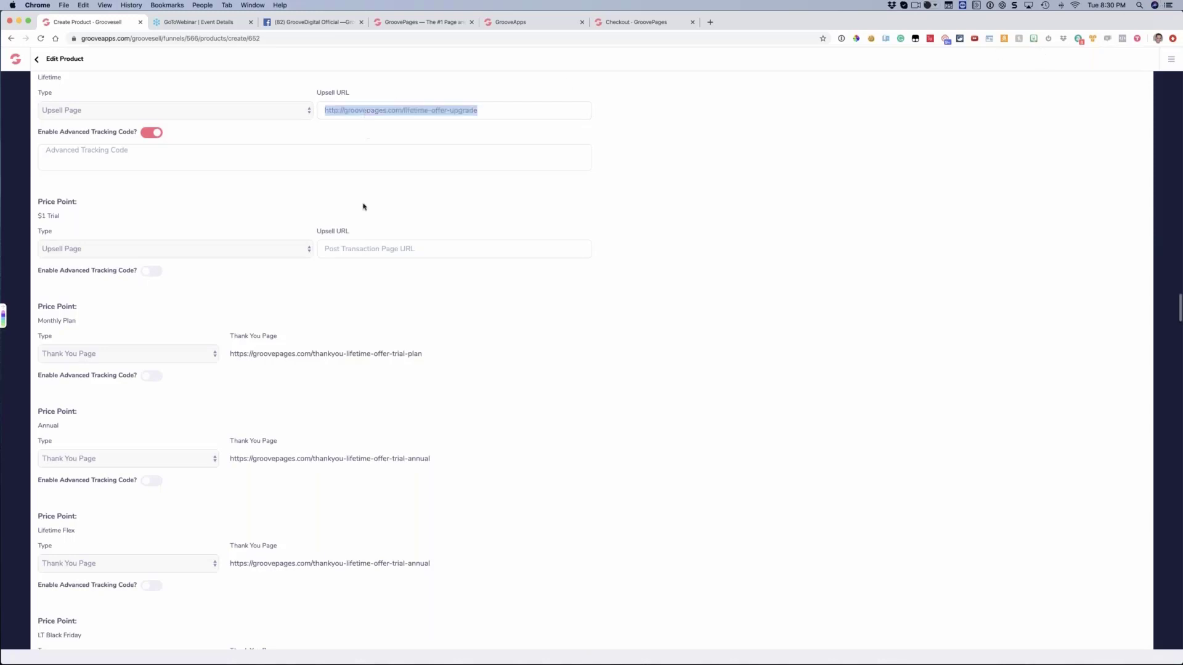
left_click(365, 248)
key("super+v")
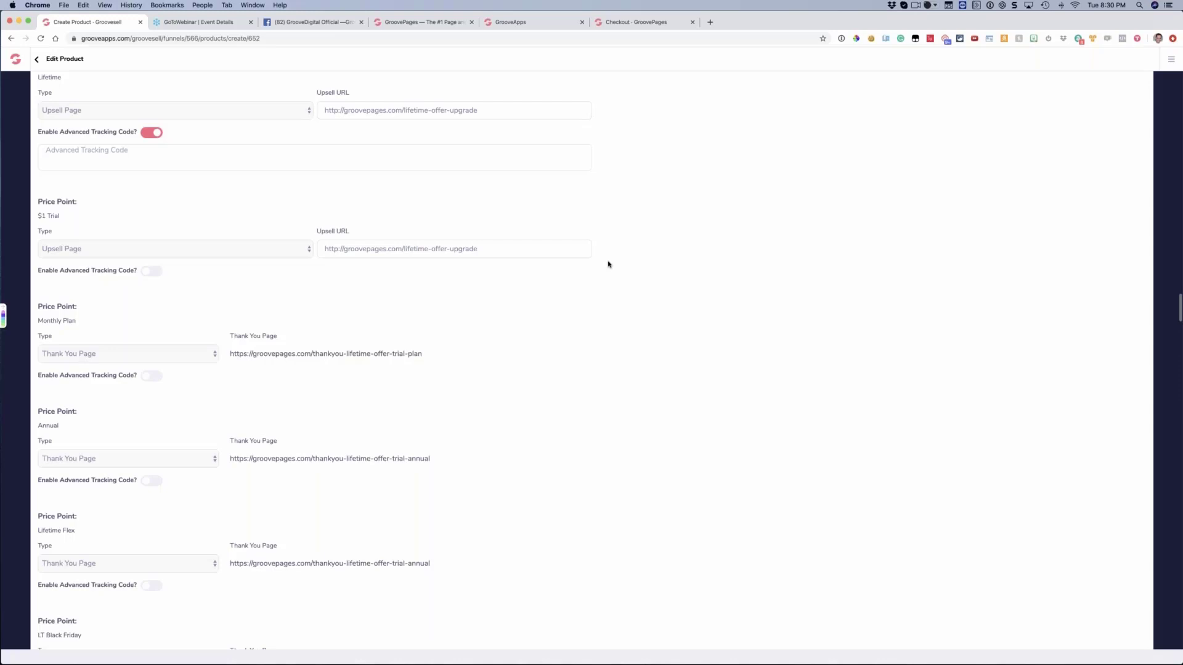
triple_click(459, 249)
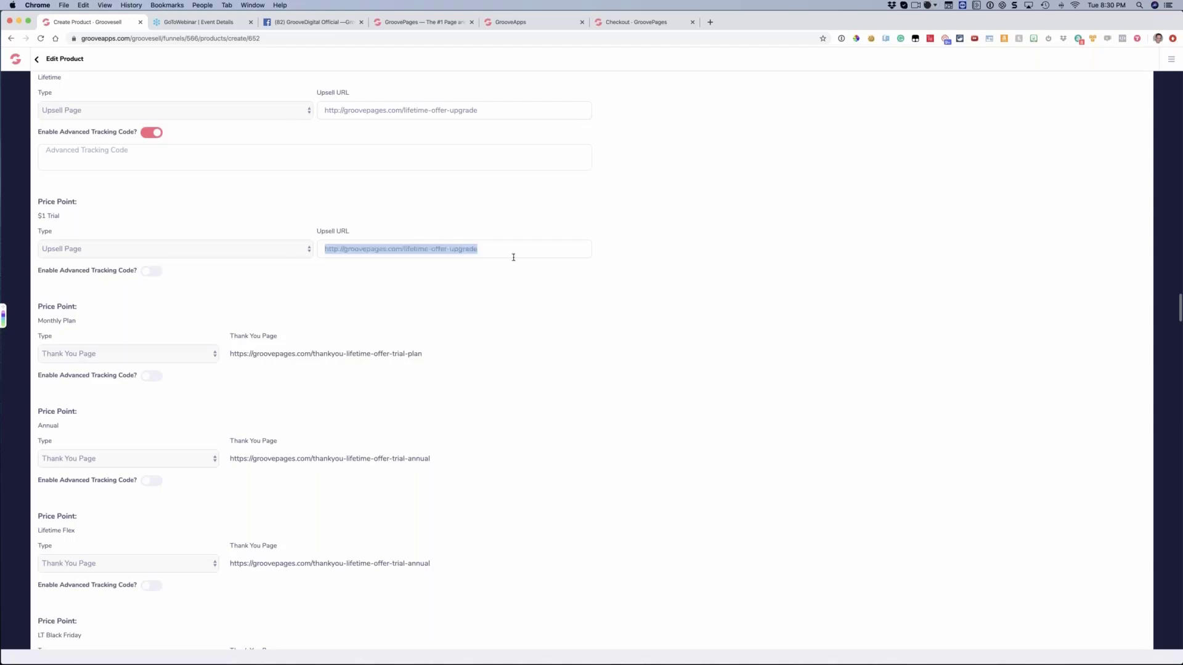
left_click(538, 293)
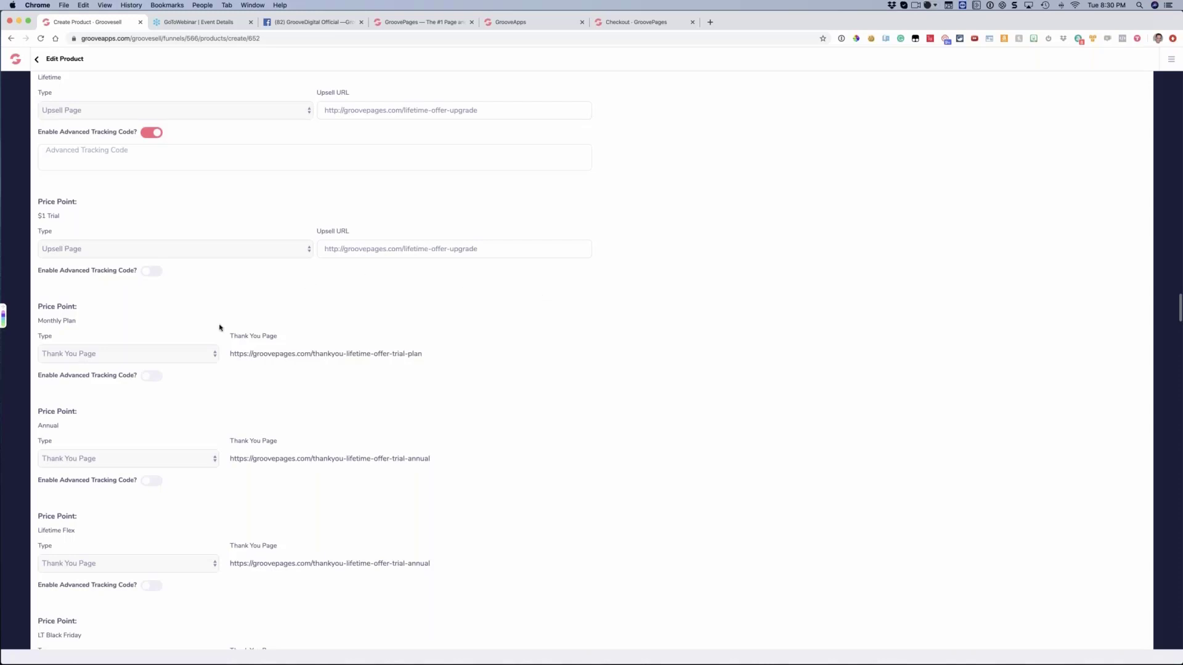
left_click(132, 362)
left_click(299, 362)
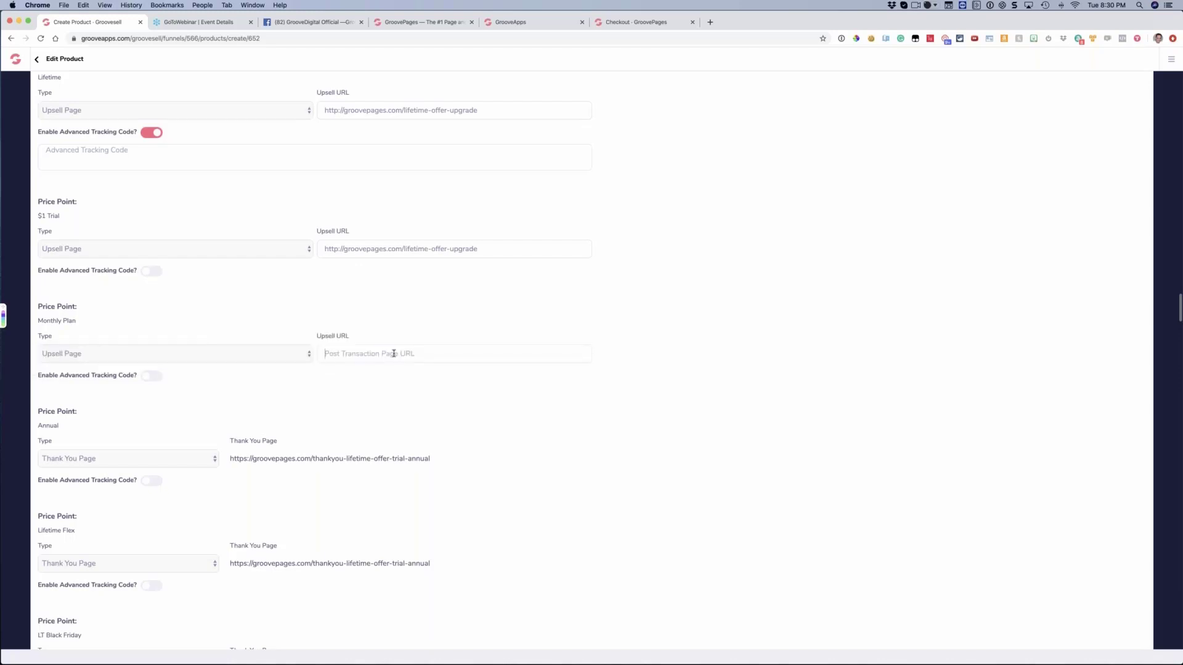
left_click(393, 353)
key("super+v")
scroll(331, 396, "down", 3)
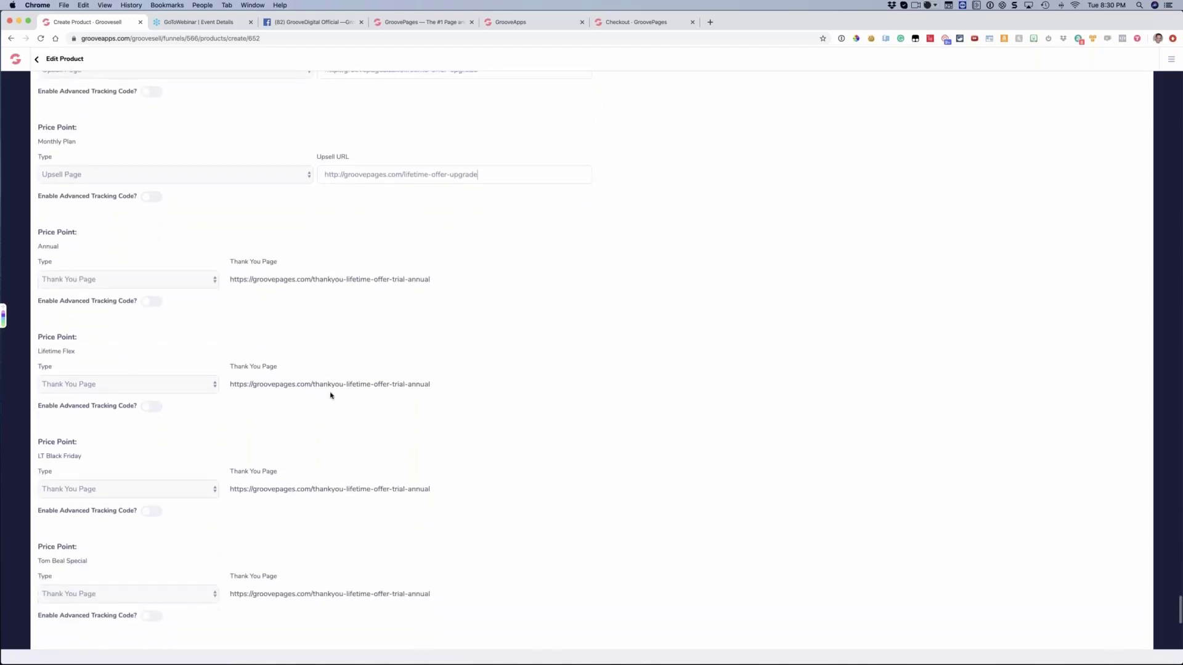
scroll(331, 396, "up", 5)
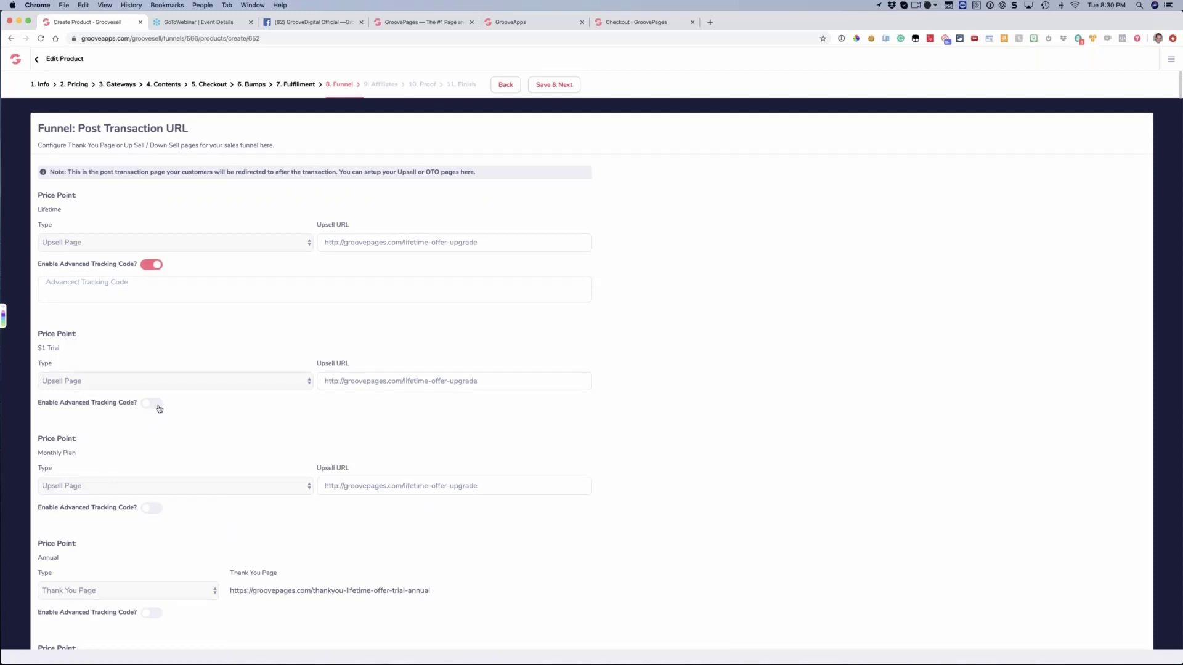
Toggle Lifetime's advanced tracking code off and back on, and enter <value=$497> as its code
scroll(159, 403, "down", 2)
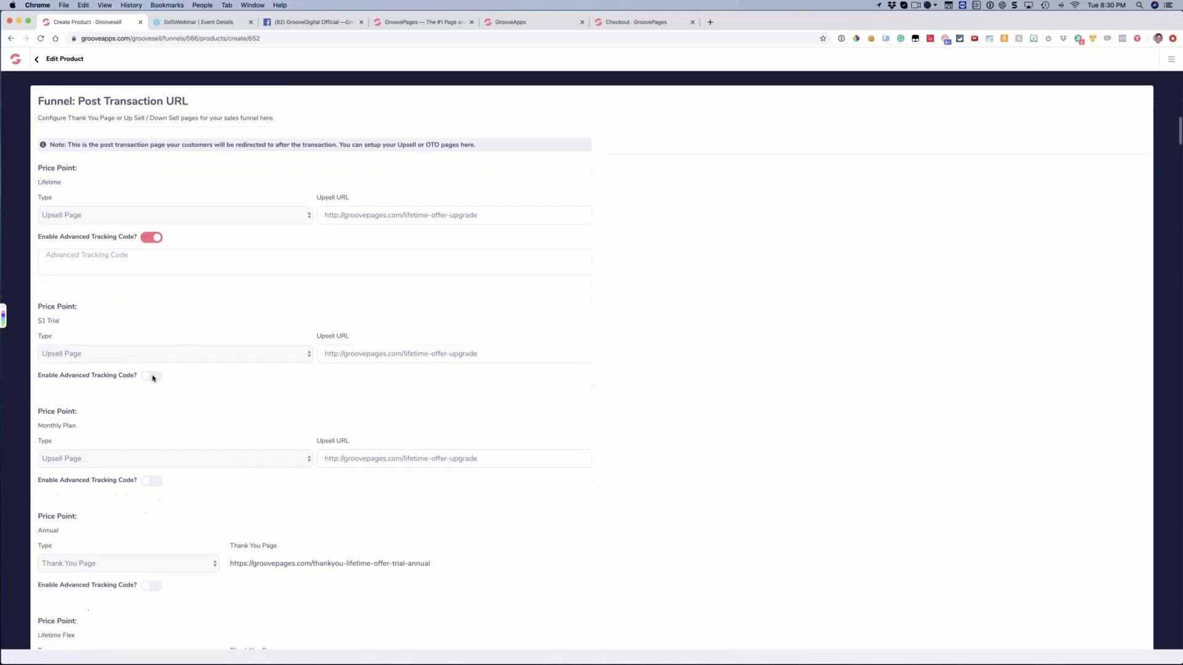
left_click(153, 228)
left_click(157, 231)
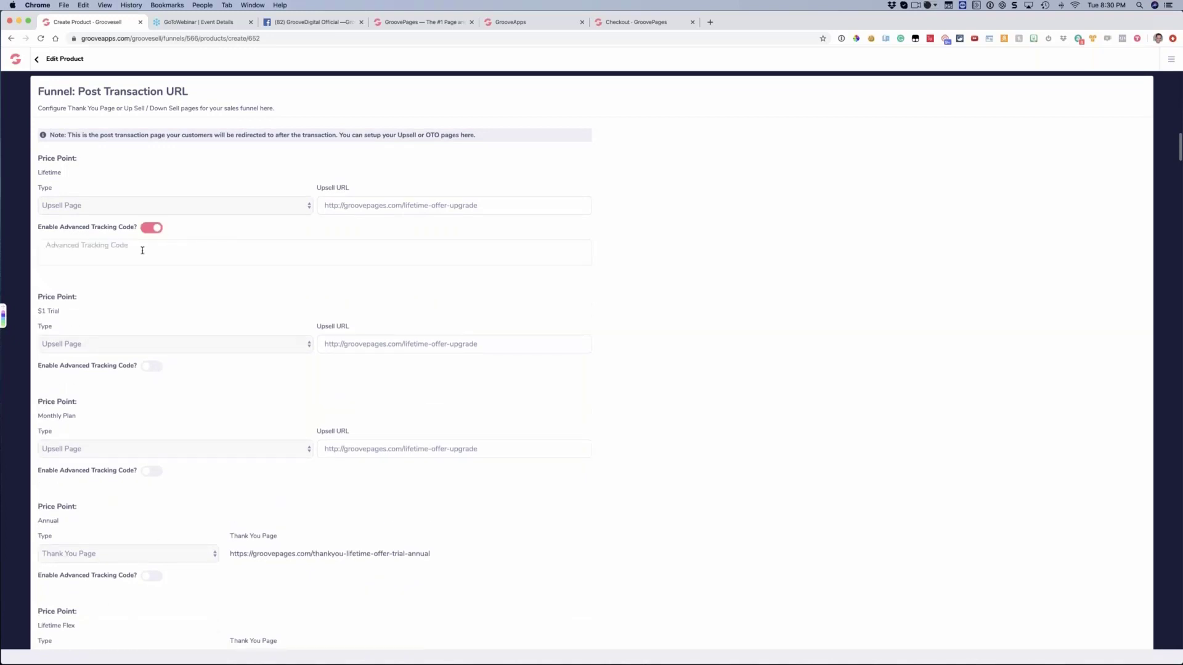
left_click(176, 255)
type("<valuealue=497")
triple_click(94, 248)
left_click(125, 249)
key("Left")
key("Left")
key("Left")
key("Left")
type("$")
Review the Lifetime tracking code against the other price points' funnel settings, and switch to the live checkout
scroll(177, 245, "down", 5)
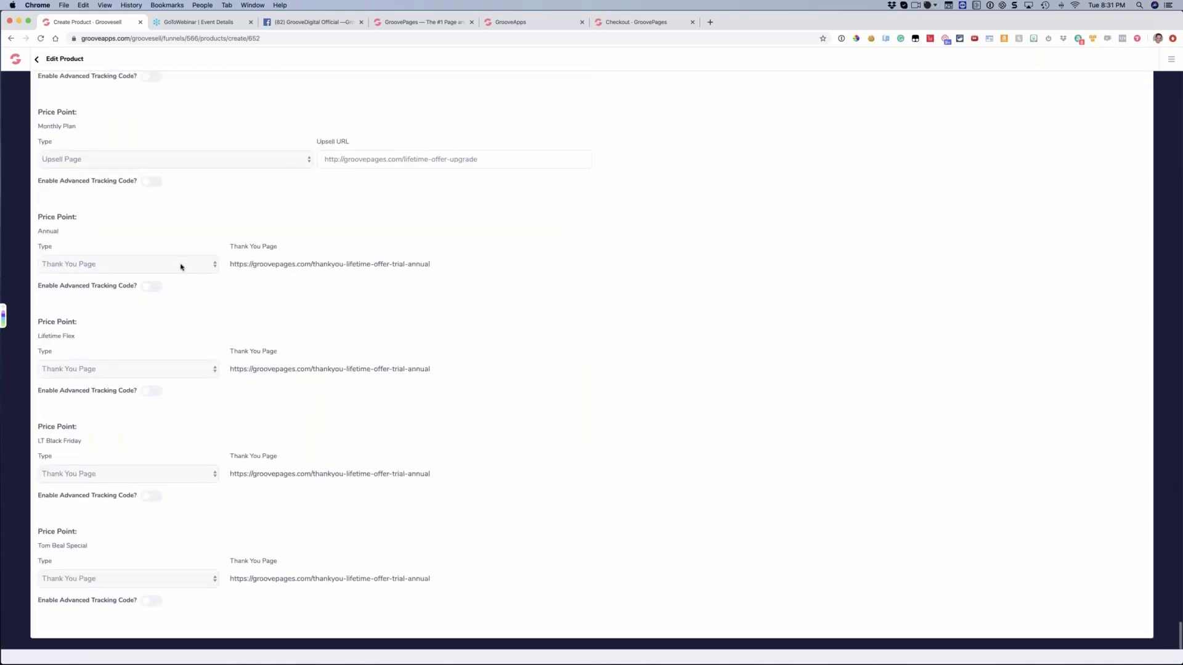
scroll(182, 264, "up", 6)
scroll(194, 263, "up", 2)
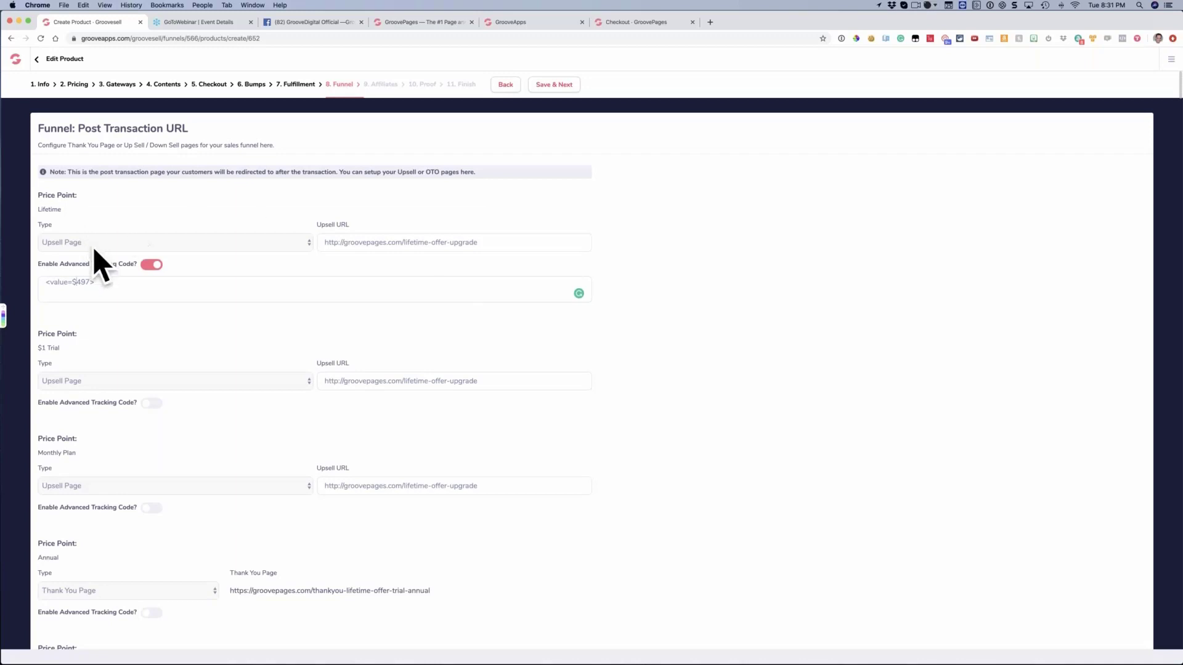
double_click(77, 284)
left_click(97, 289)
scroll(105, 290, "down", 1)
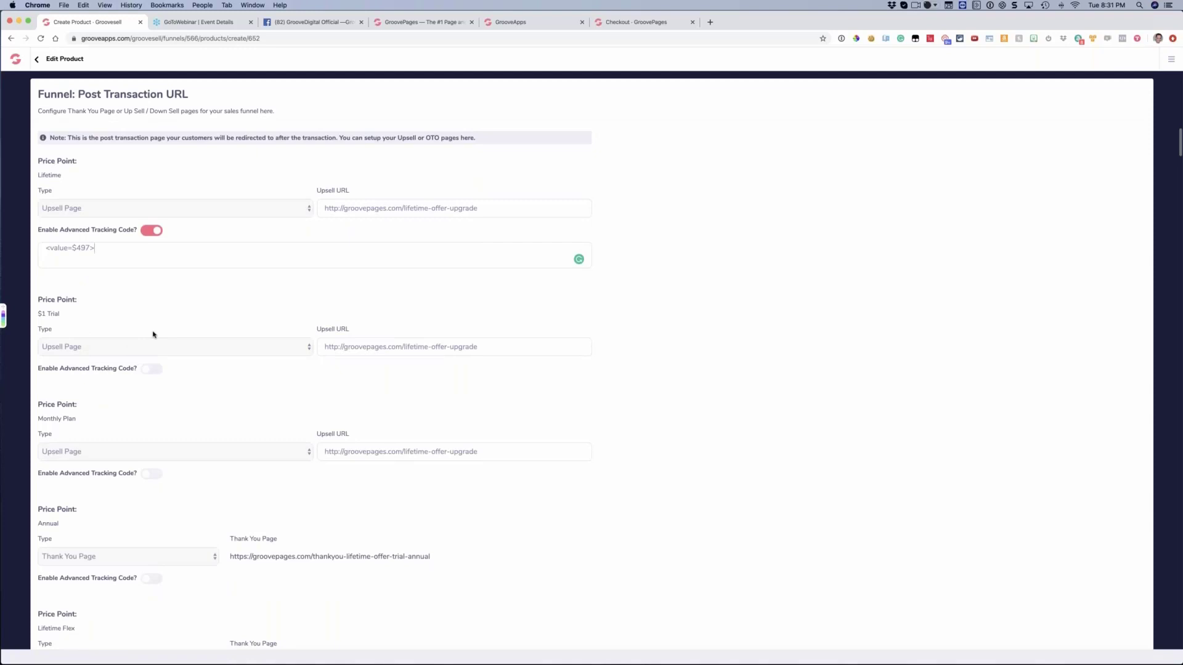
scroll(145, 370, "down", 2)
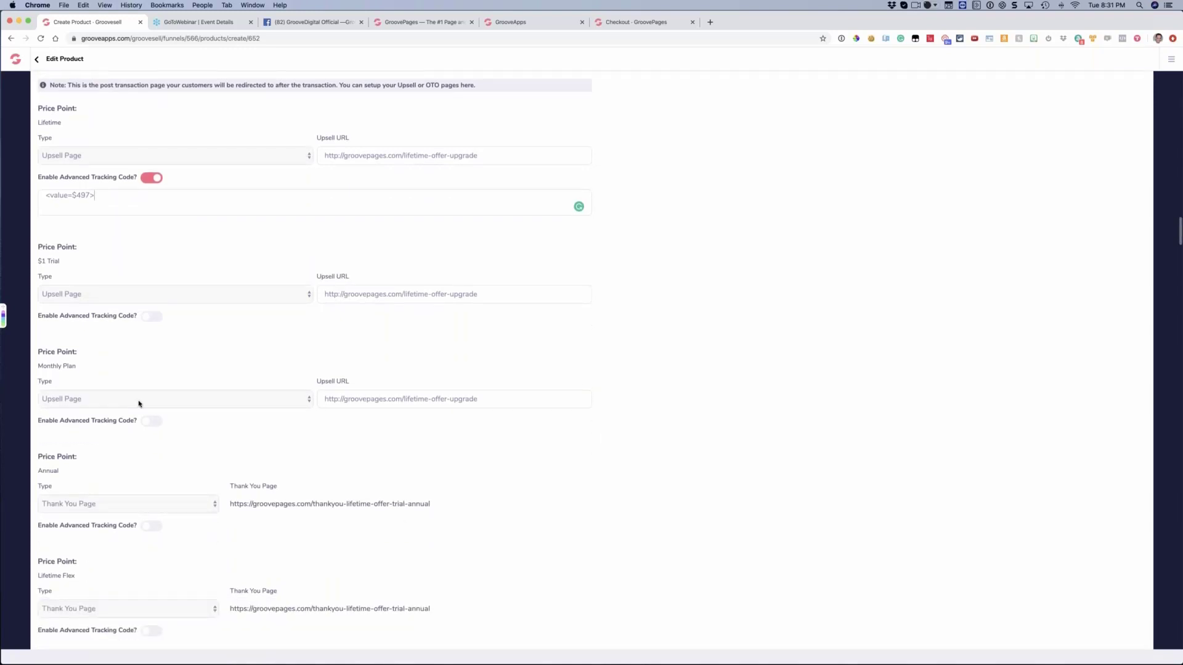
scroll(140, 403, "down", 5)
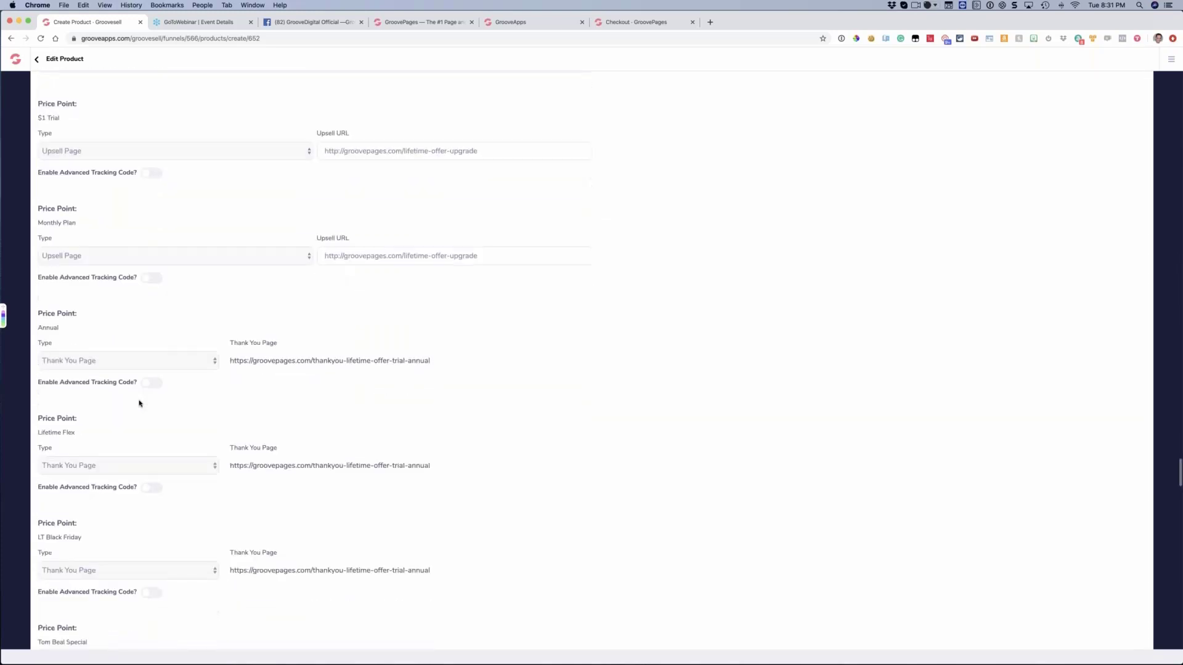
scroll(140, 402, "up", 7)
scroll(220, 333, "up", 2)
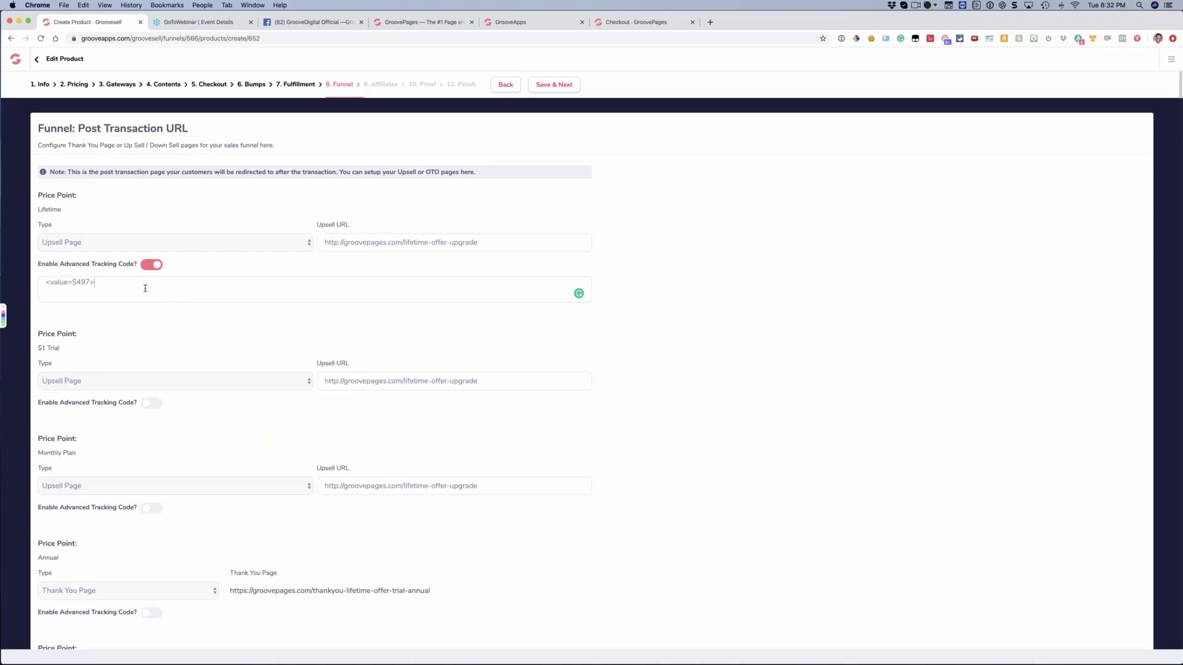
left_click_drag(99, 284, 39, 284)
left_click(93, 289)
left_click(622, 22)
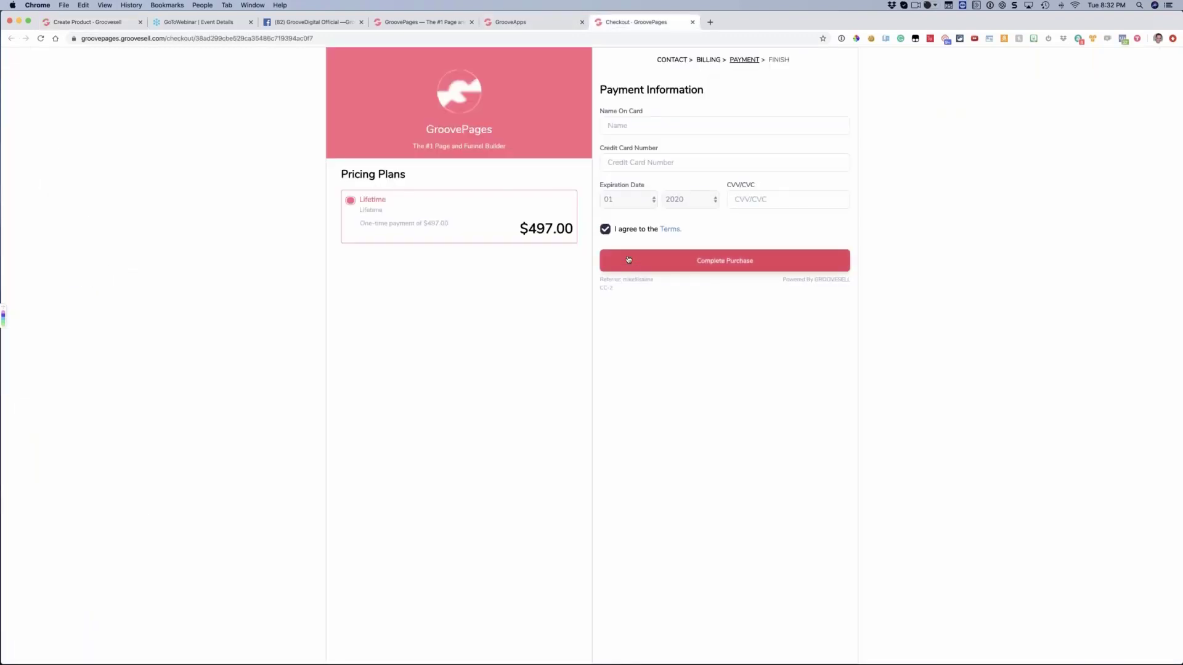
Compare Lifetime's advanced tracking code in the funnel settings with the live checkout's payment page
left_click(710, 22)
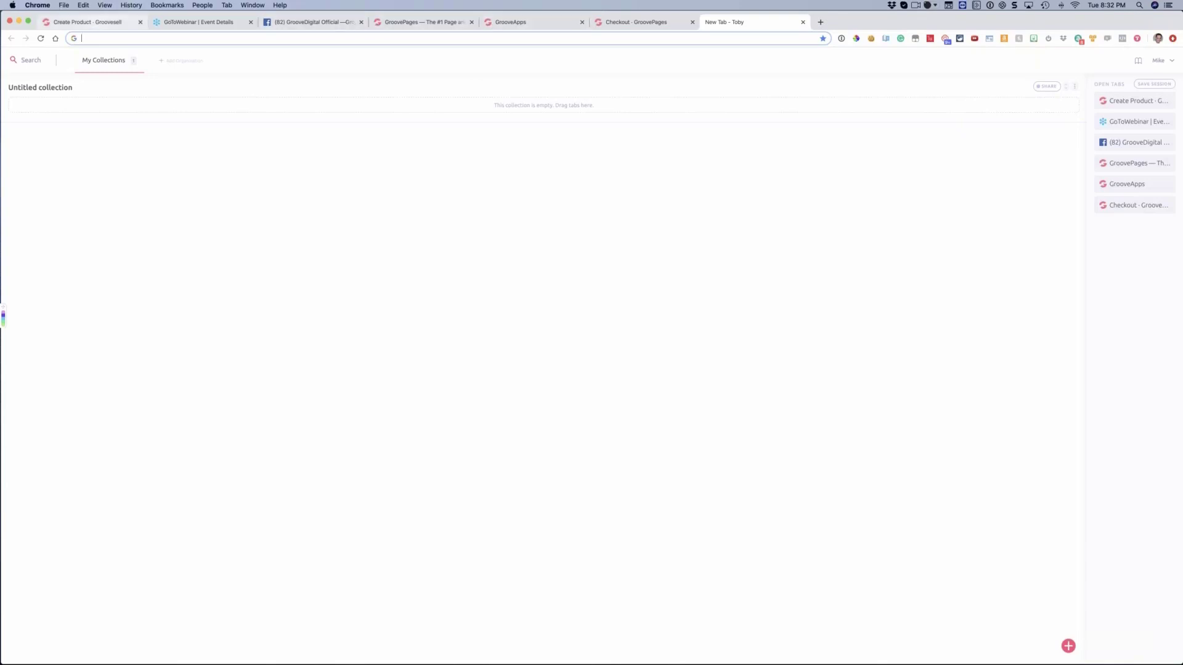
left_click(93, 22)
key("super+a")
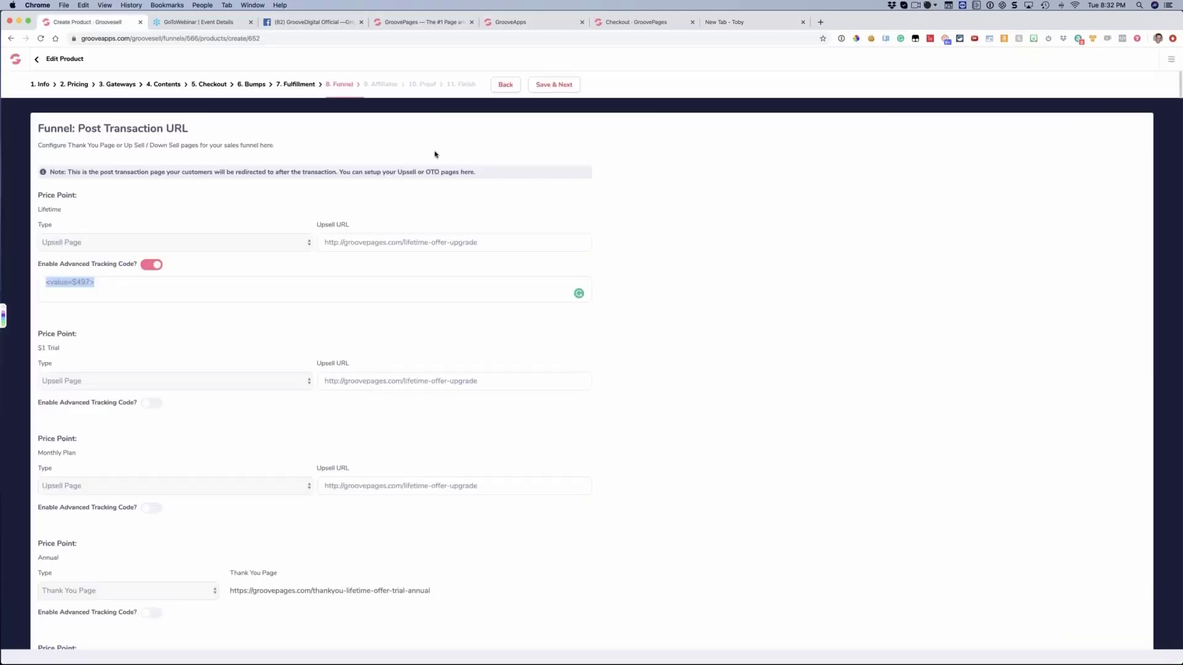
left_click(641, 22)
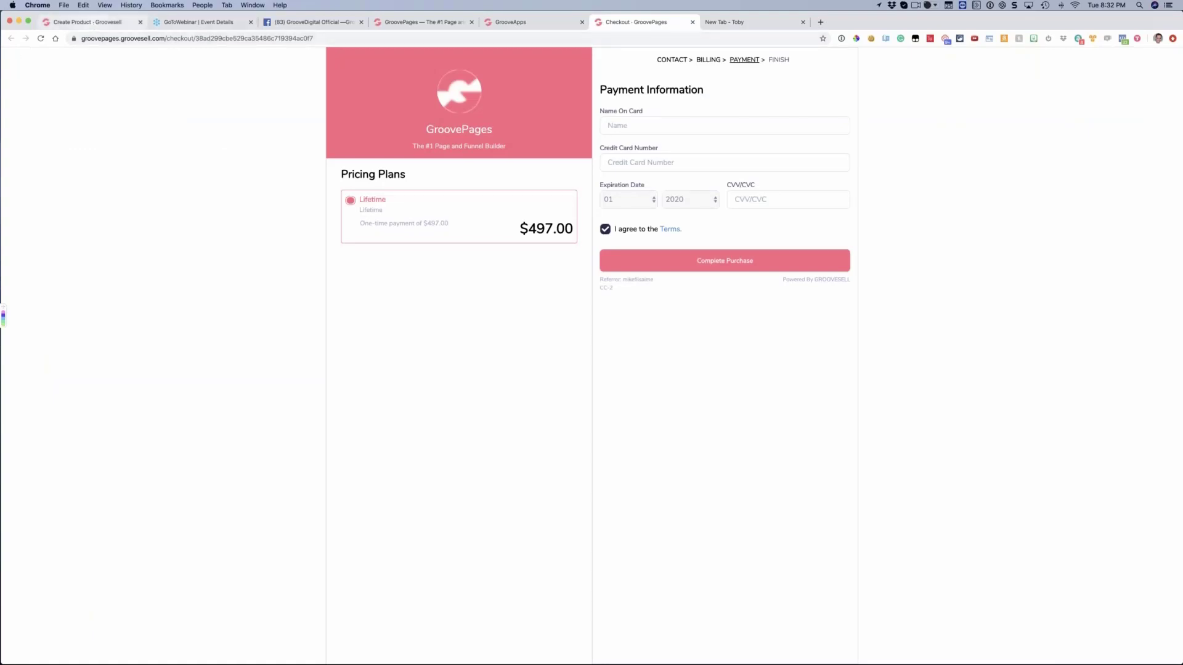
left_click(92, 23)
left_click(327, 199)
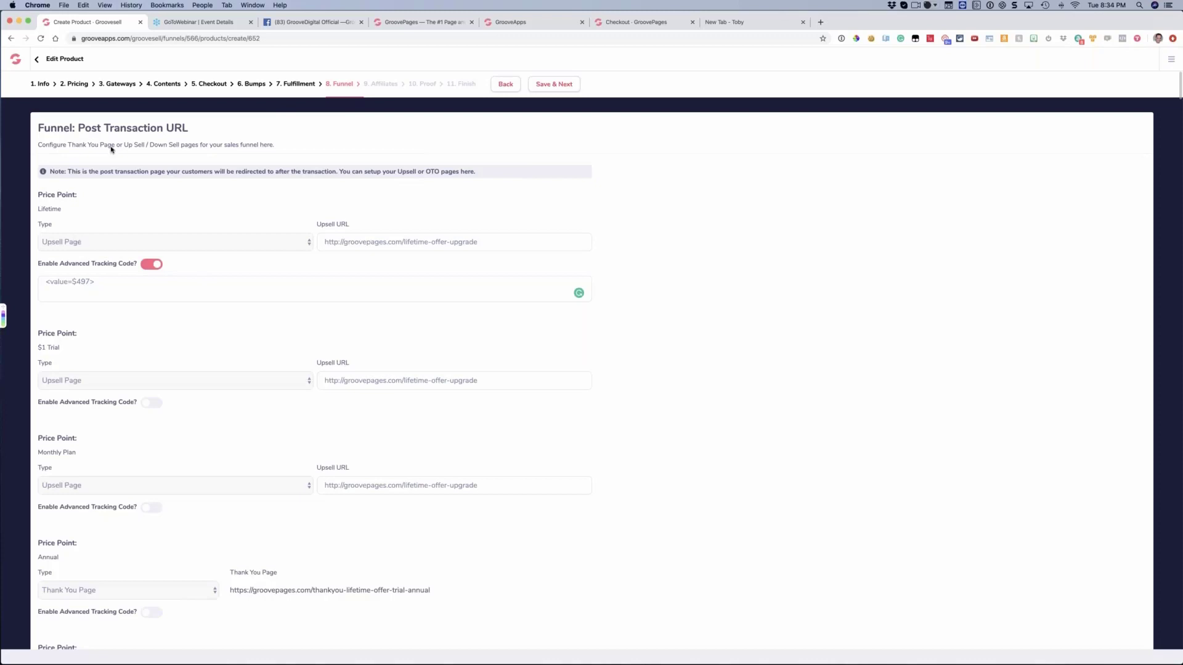
Save the post-transaction funnel settings and activate the product's affiliate program
left_click_drag(82, 127, 203, 127)
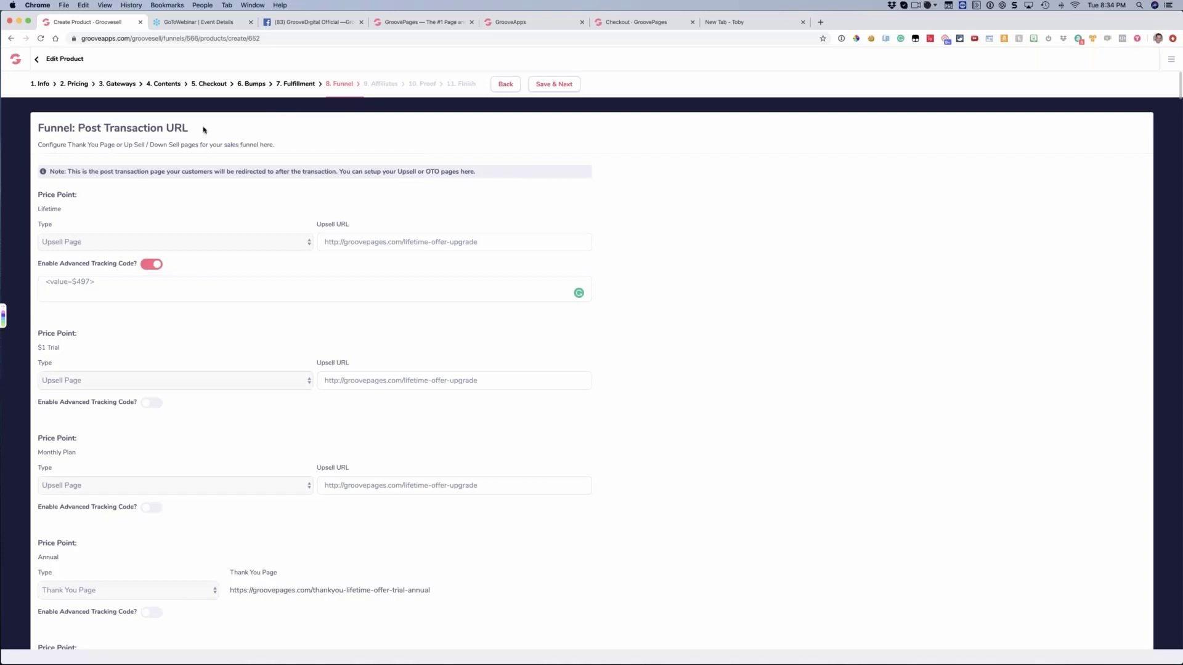
left_click(197, 186)
left_click(552, 85)
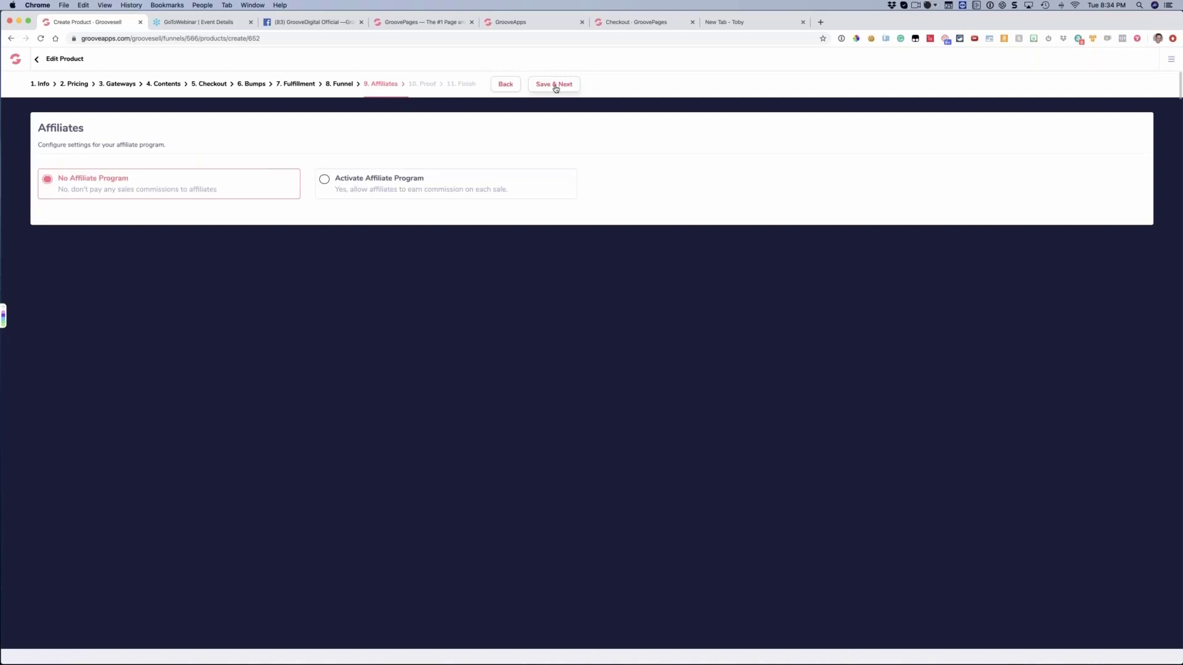
left_click(335, 189)
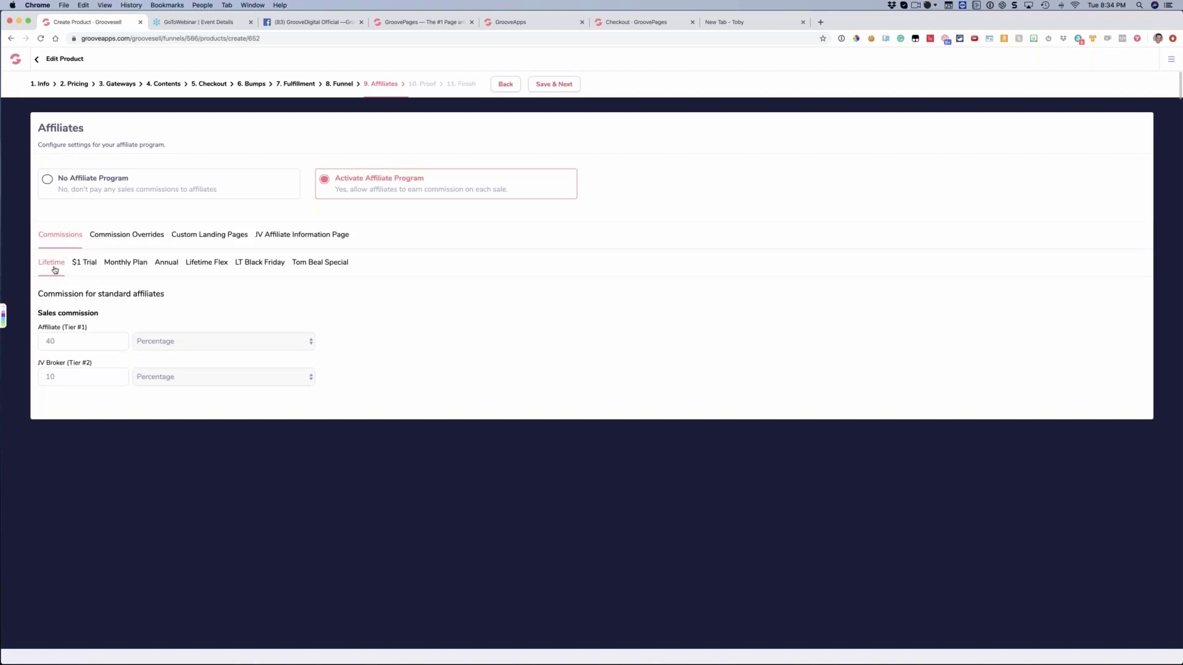
Review the standard affiliate commission settings of each price point, from Monthly Plan through the specials and back to Lifetime
left_click(125, 264)
left_click(166, 264)
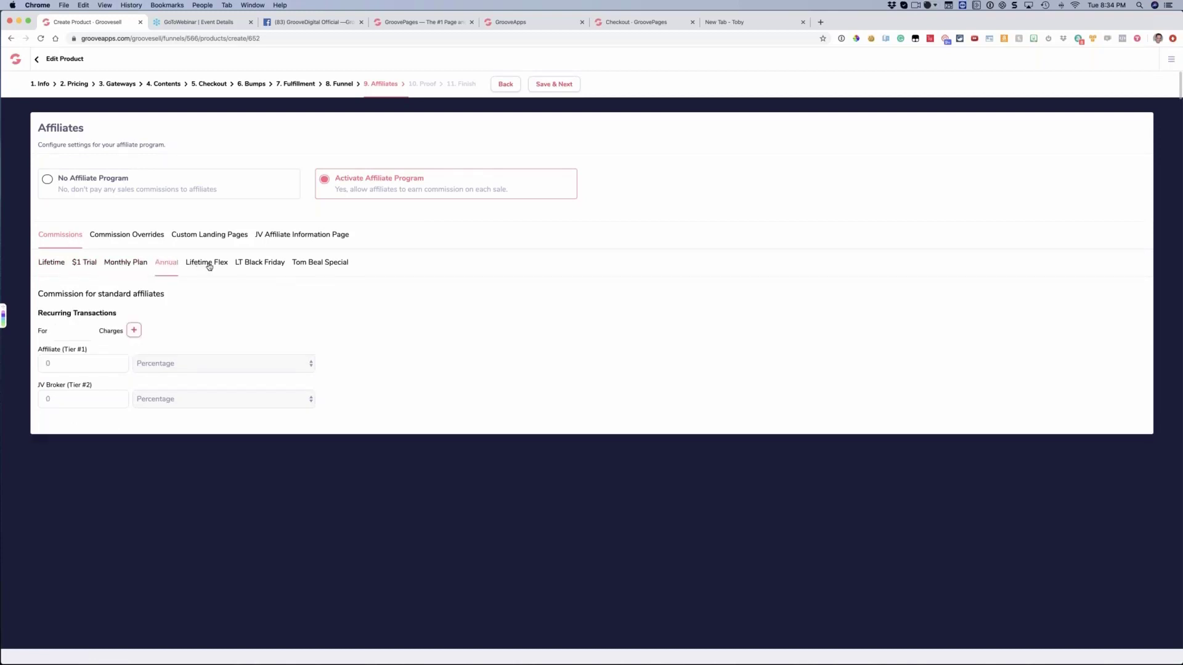
left_click(209, 264)
left_click(259, 264)
left_click(313, 264)
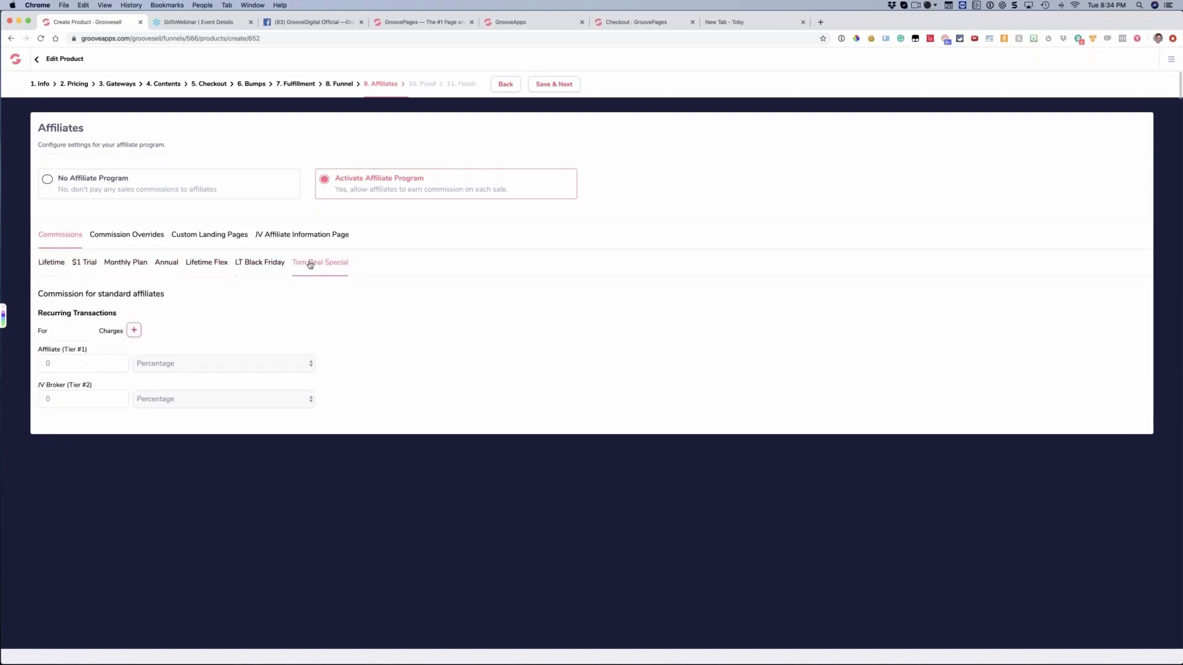
left_click(55, 263)
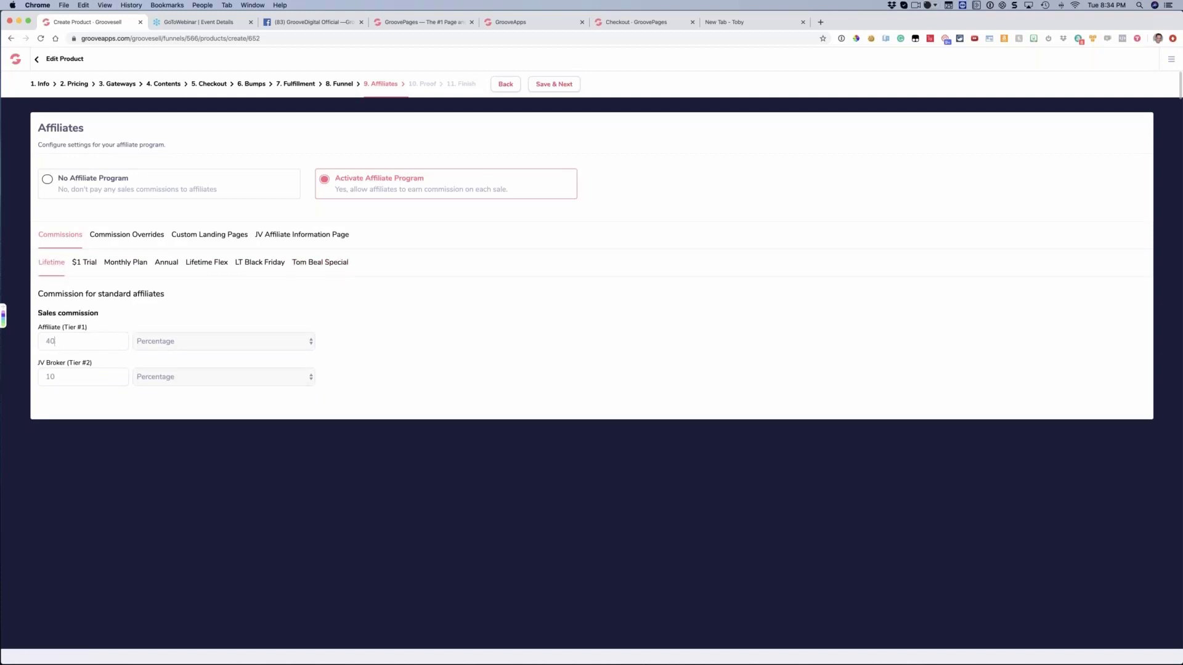
Set the $1 Trial's recurring Tier #1 affiliate commission to 40 percent
left_click(84, 262)
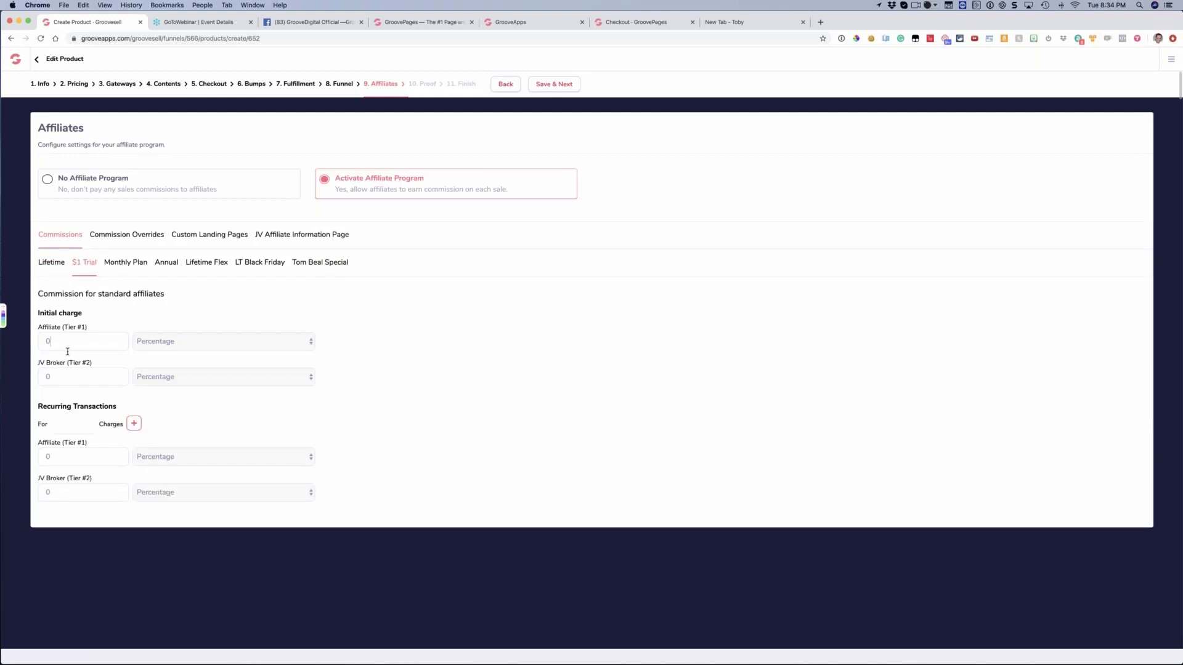
left_click(64, 459)
type("40")
Set the recurring Tier #1 affiliate commission of the last special price point to 40 percent
left_click(132, 270)
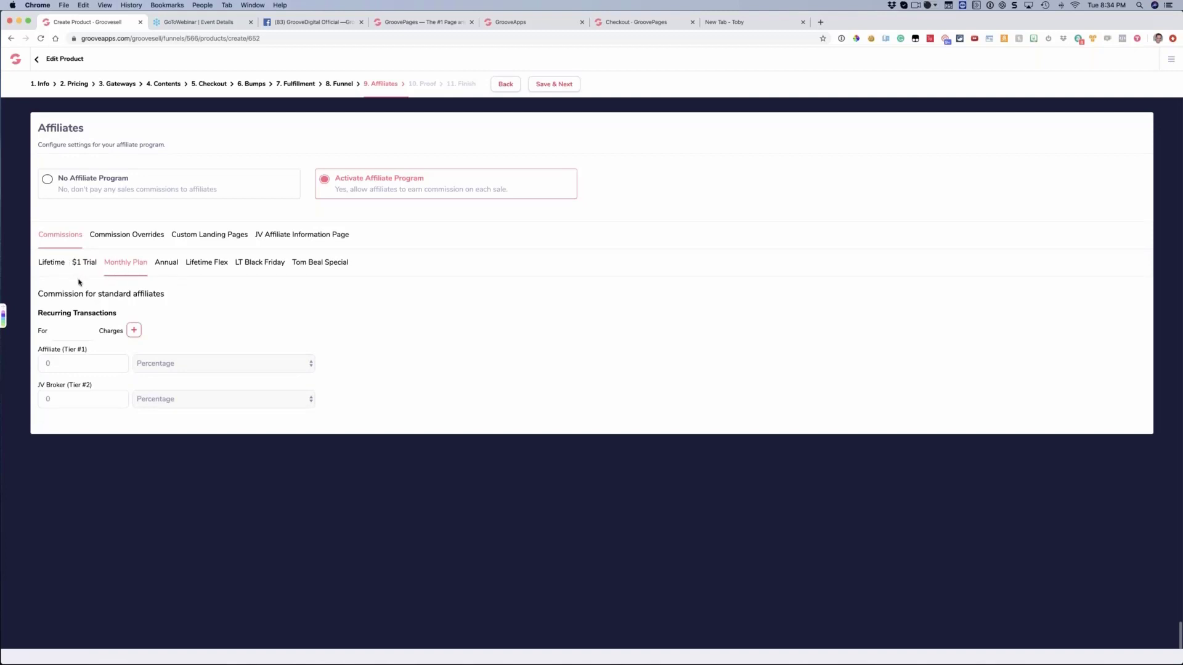
left_click(303, 264)
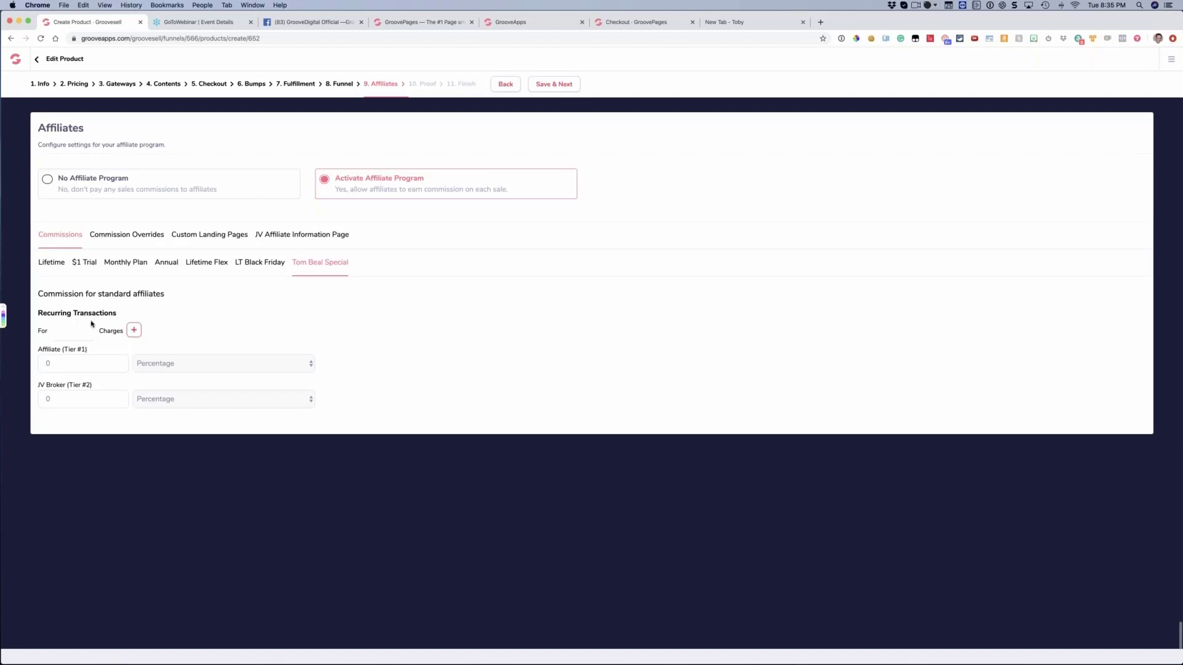
left_click(60, 263)
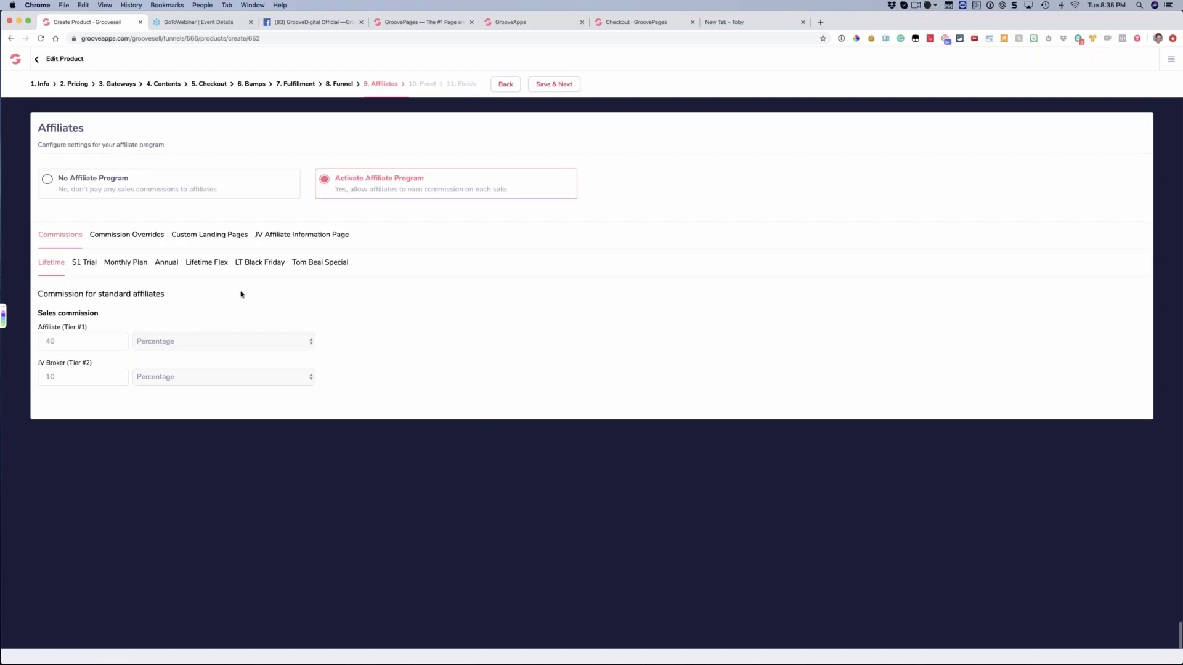
left_click(303, 264)
left_click(90, 366)
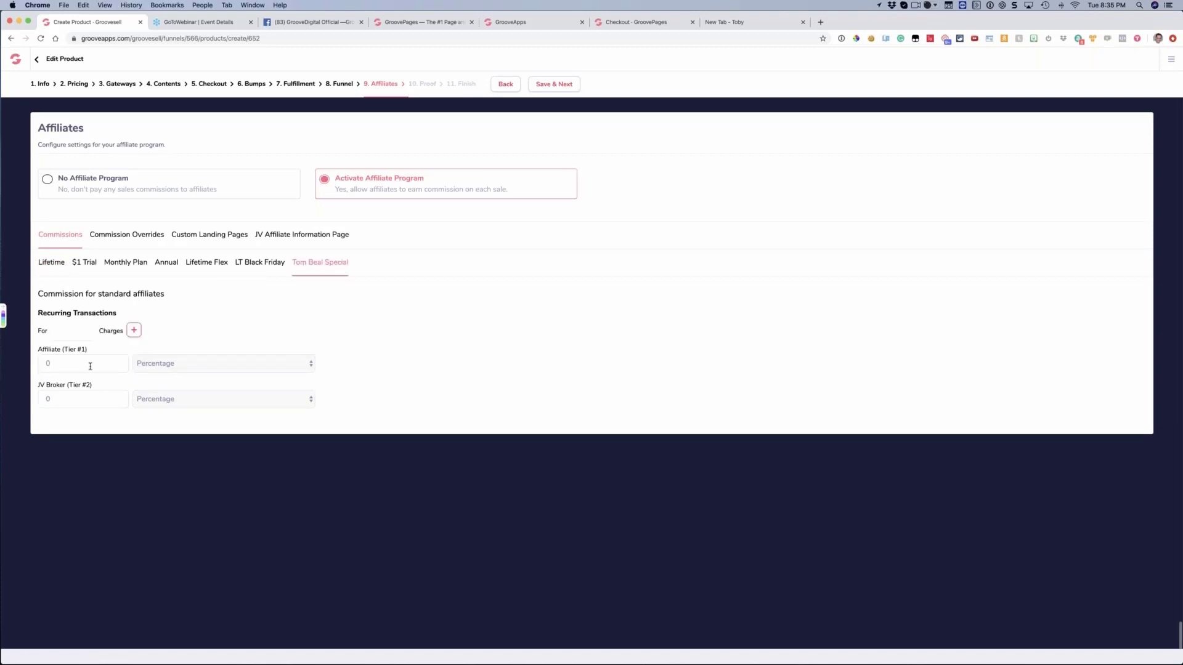
type("40")
Set the $1 Trial's initial-charge Tier #1 affiliate commission to a Fixed Amount of 5
left_click(76, 263)
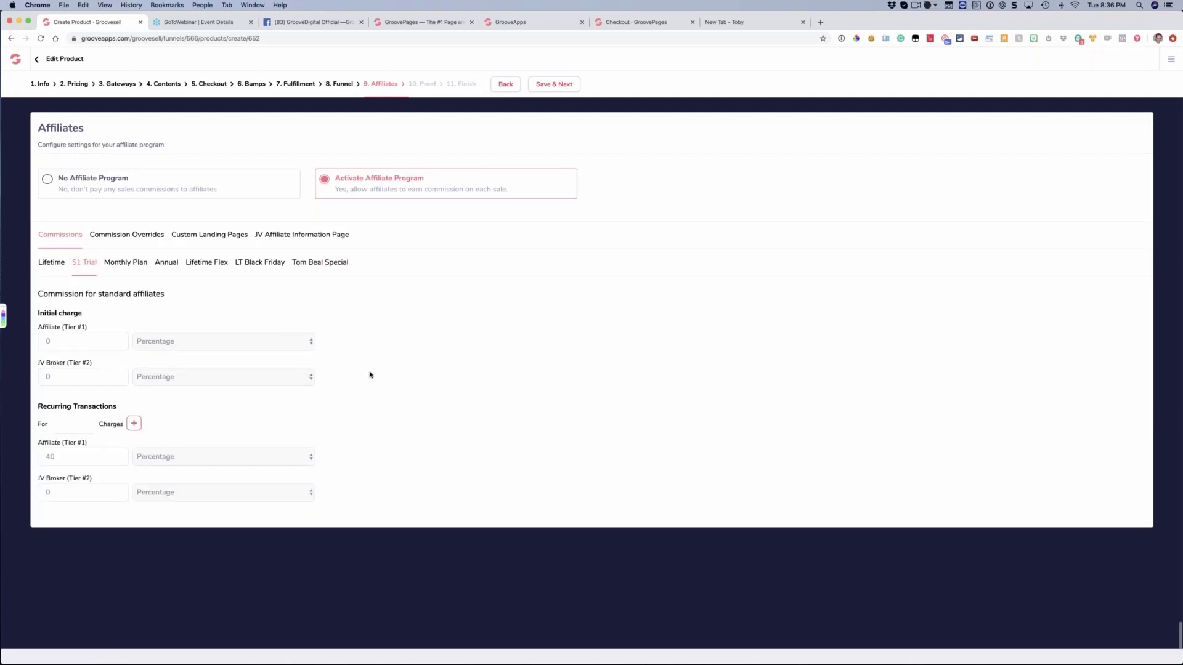
double_click(61, 338)
type("5")
left_click(176, 342)
left_click(179, 351)
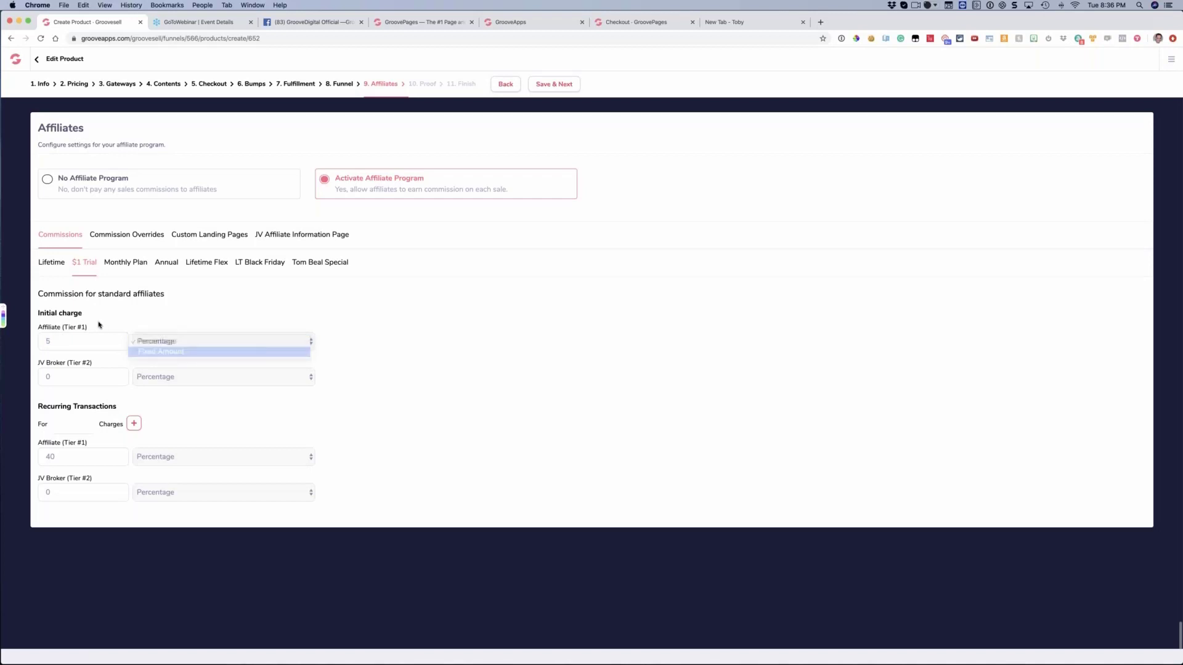
left_click_drag(85, 314, 50, 319)
left_click(188, 319)
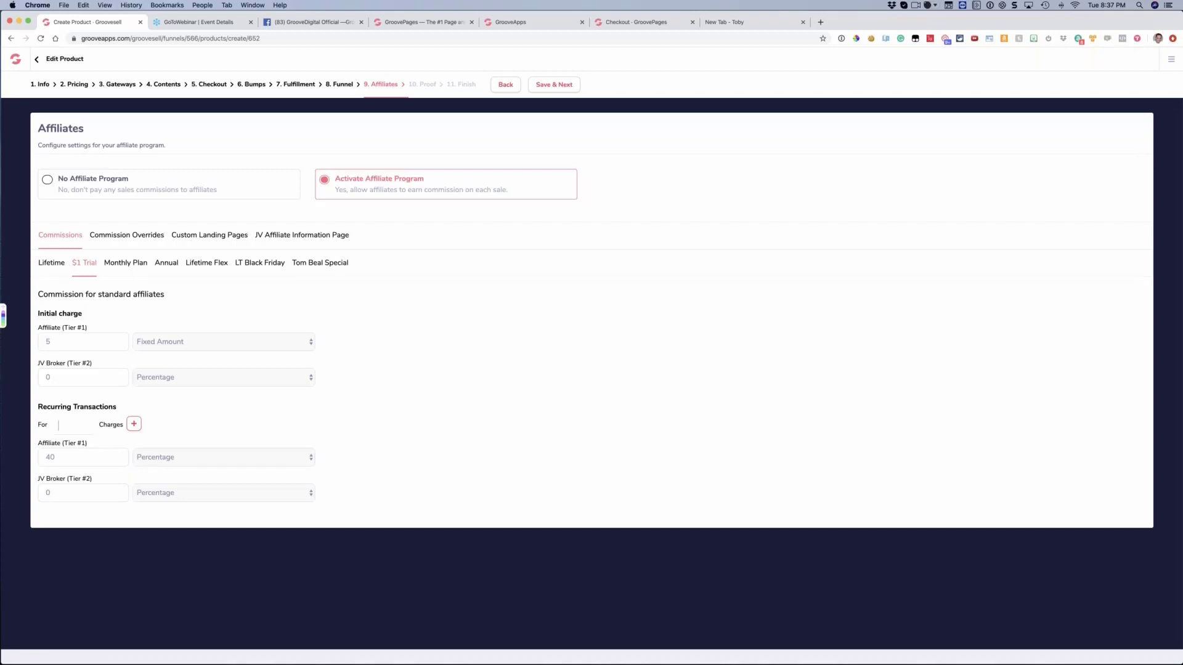
Set the $1 Trial's recurring Tier #1 affiliate commission to 100 percent for 3 charges
type("3")
key("Tab")
type("109")
key("BackSpace")
type("0")
double_click(59, 425)
left_click(77, 431)
Add a second recurring commission tier to the $1 Trial with a 25 percent affiliate commission for 9 charges
left_click(134, 425)
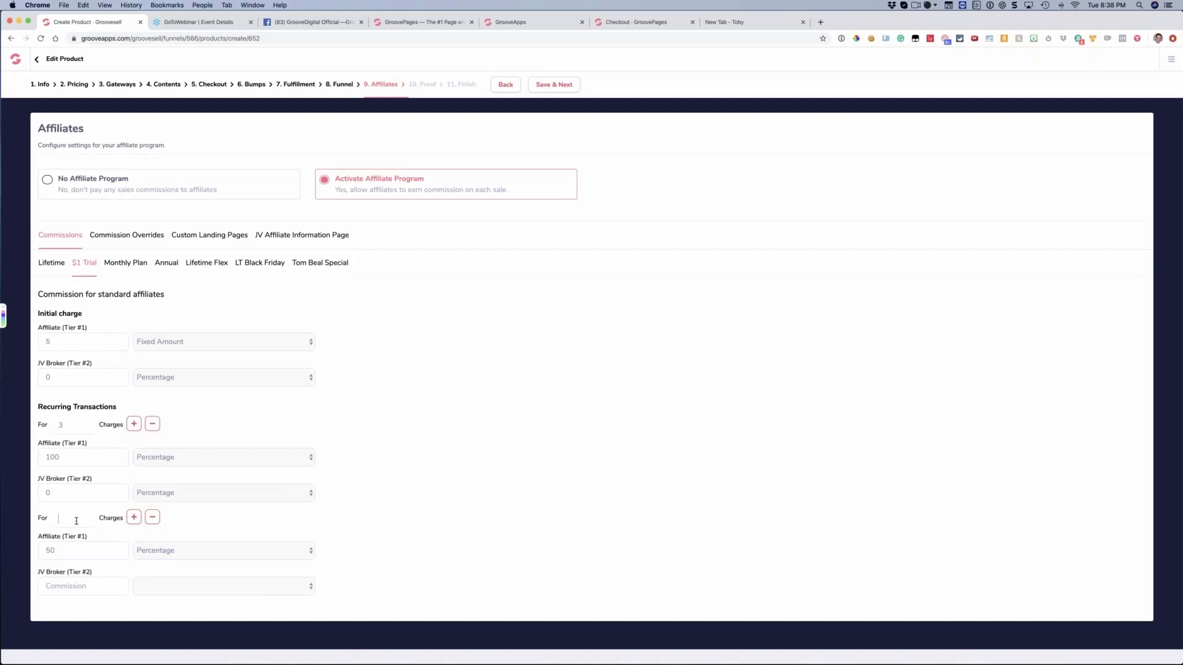
type("9")
key("BackSpace")
key("BackSpace")
type("25")
double_click(67, 462)
left_click(383, 518)
Try a third recurring tier with an affiliate commission of 5 on the $1 Trial, and remove the second and third tiers
left_click(135, 519)
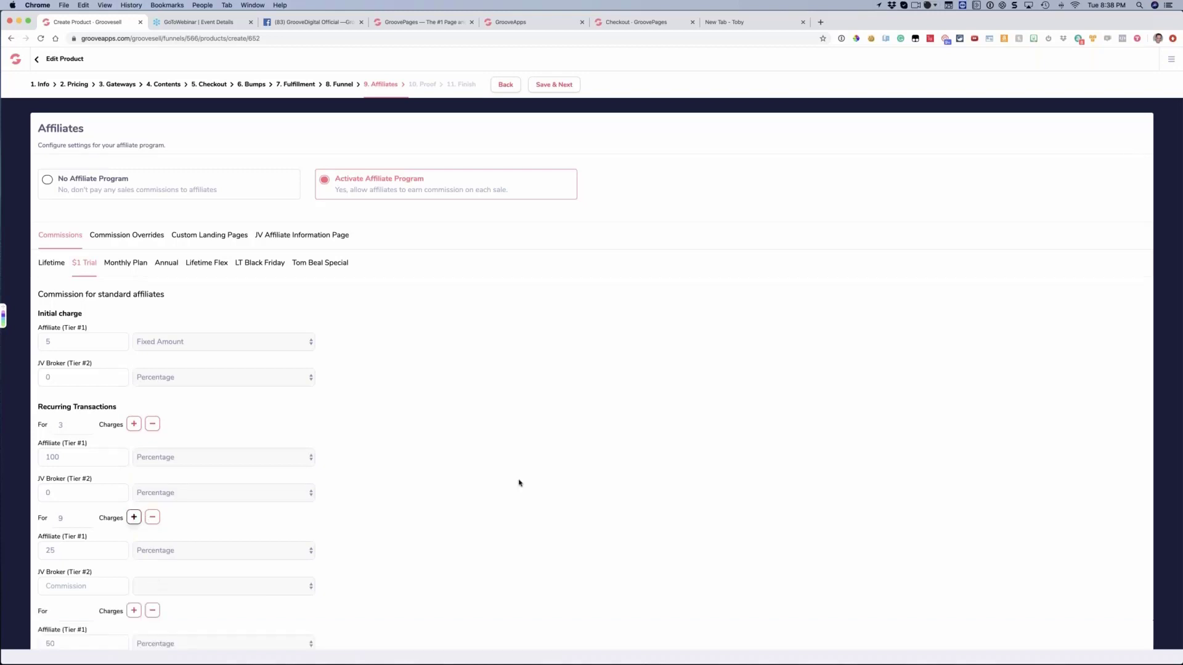
scroll(224, 607, "down", 3)
left_click(75, 536)
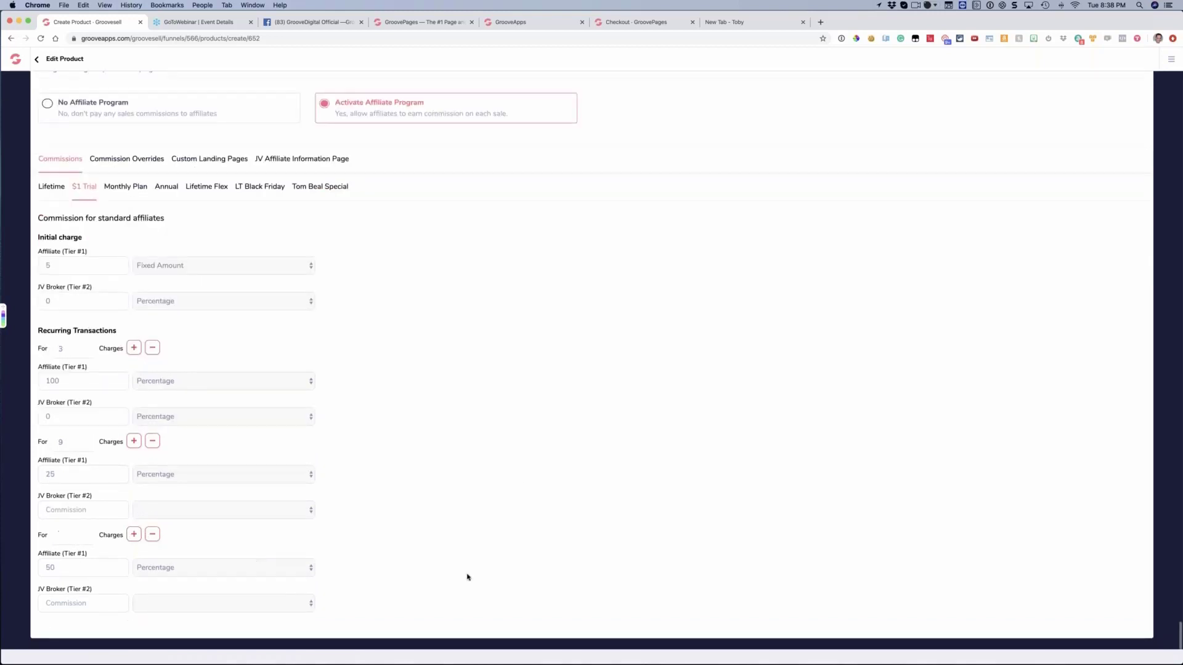
double_click(68, 559)
key("BackSpace")
type("5")
left_click(151, 535)
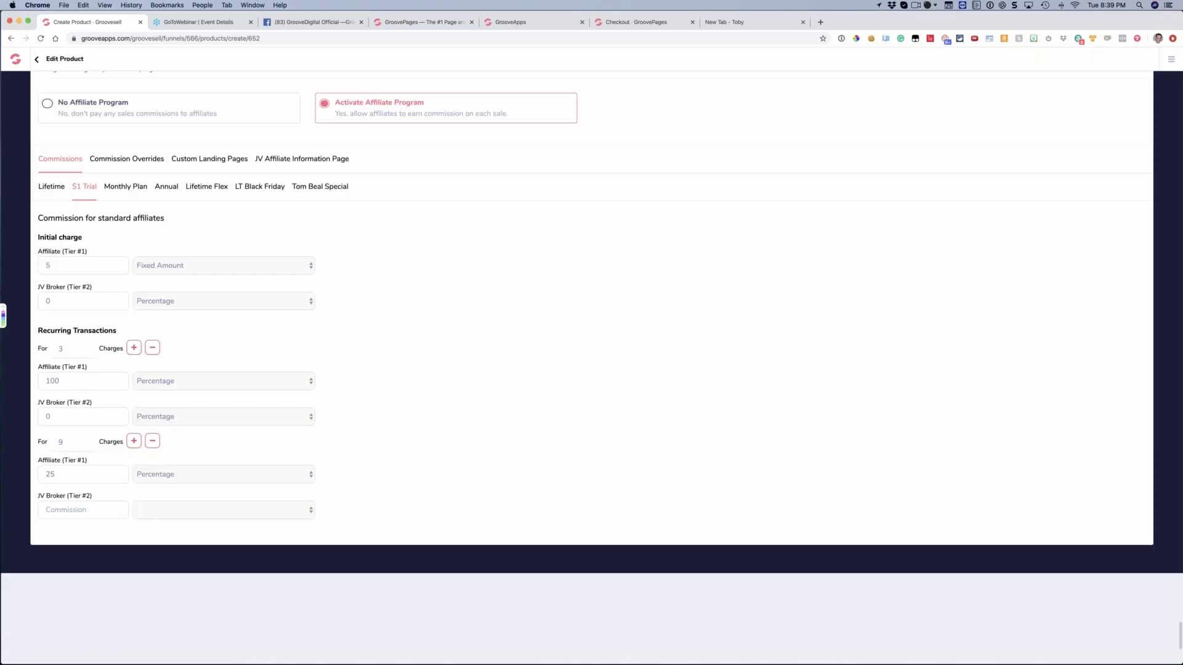
left_click(153, 441)
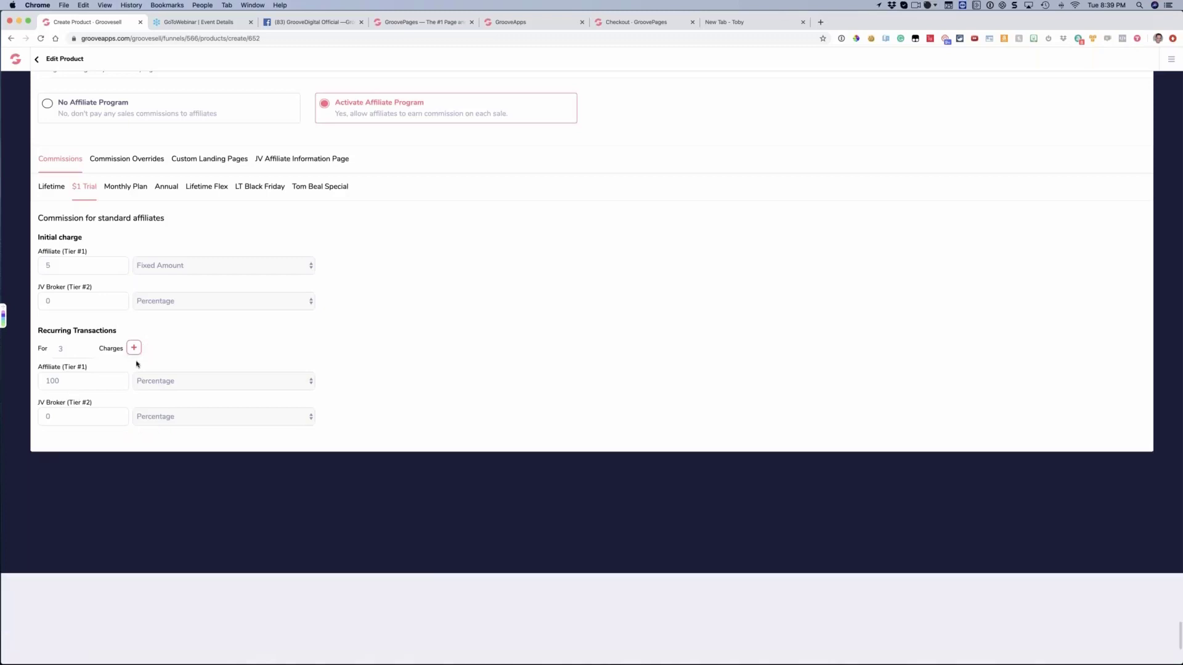
Reset the $1 Trial's initial-charge Tier #1 affiliate commission to 0 with the Percentage type
left_click(61, 268)
key("BackSpace")
type("0")
left_click(161, 267)
key("Up")
key("Return")
Set the $1 Trial's recurring Tier #1 affiliate commission to a Fixed Amount of 300 for 1 charge
double_click(57, 349)
double_click(53, 381)
type("30")
key("super+a")
type("25")
type("1")
key("BackSpace")
key("BackSpace")
type("300")
left_click(179, 381)
left_click(180, 383)
left_click(180, 383)
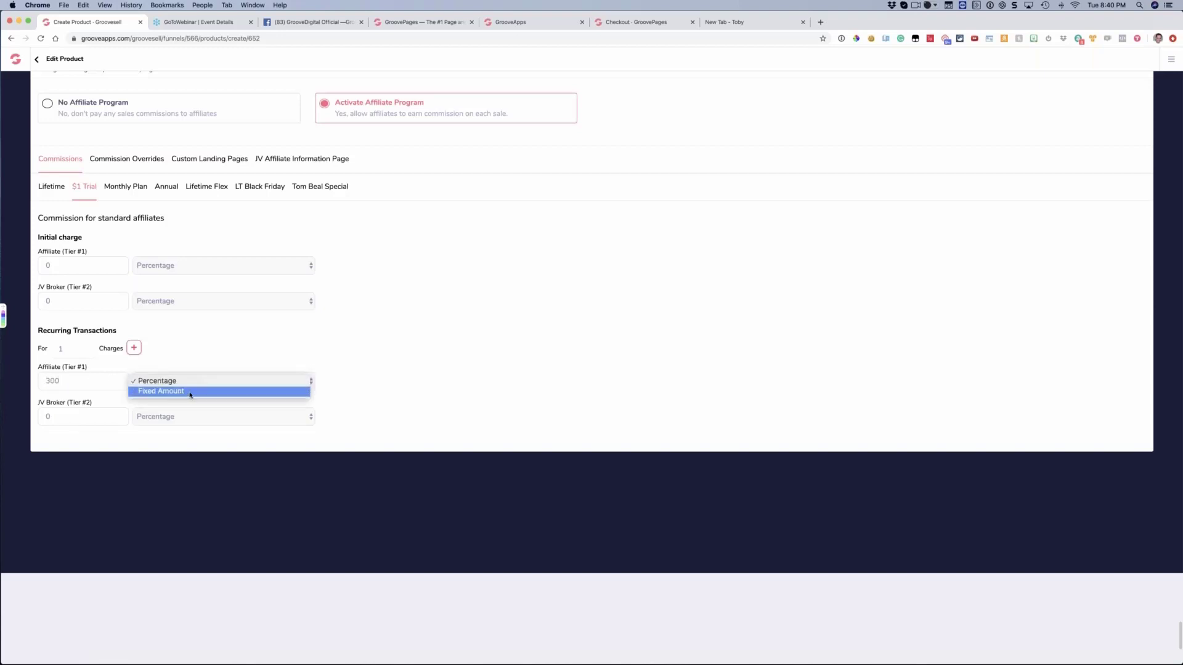
left_click(188, 392)
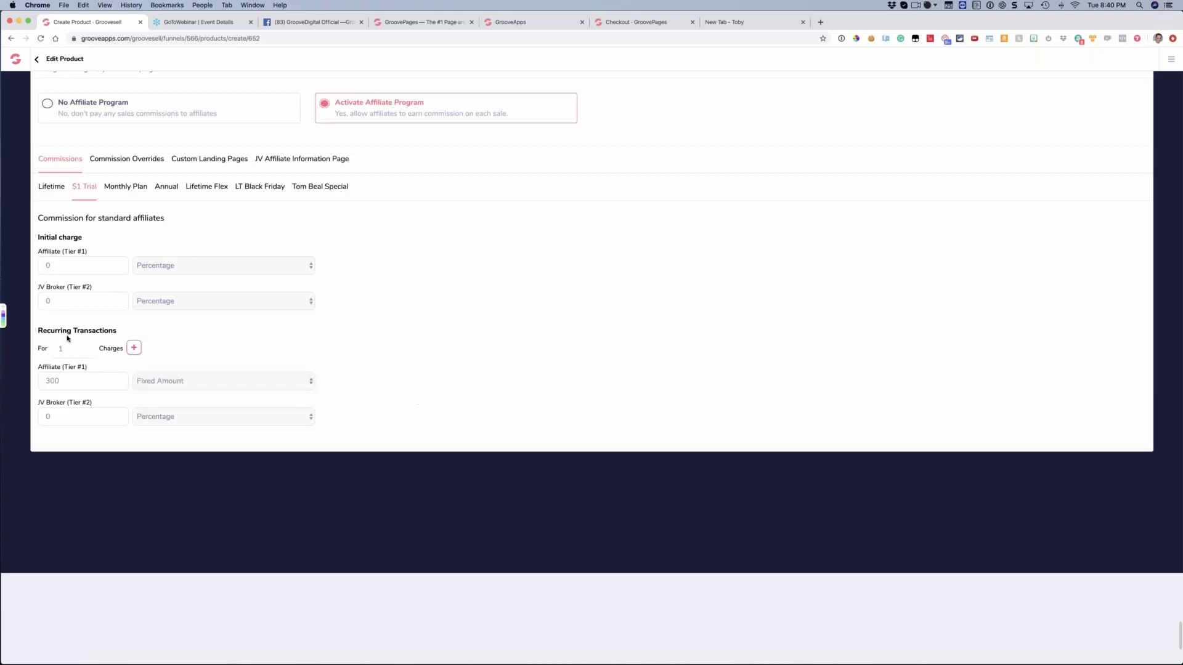
Set the $1 Trial's recurring Tier #1 affiliate commission to 100 with the Percentage type for 5 charges
key("BackSpace")
type("3")
key("Tab")
left_click(51, 348)
type("2")
left_click(39, 380)
type("100")
left_click(177, 386)
left_click(213, 372)
double_click(61, 350)
type("5")
Review the commission settings of all price points, ending on Lifetime's Affiliate and JV Broker percentages
left_click(64, 188)
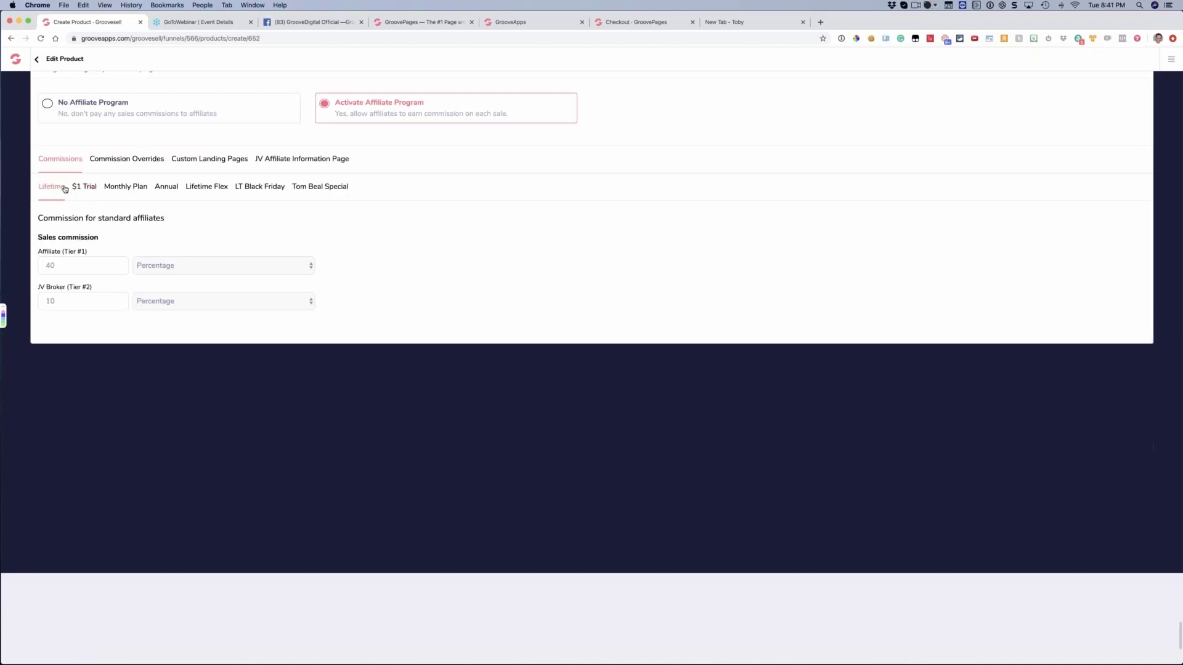
left_click(86, 188)
left_click(132, 188)
left_click(168, 188)
left_click(206, 188)
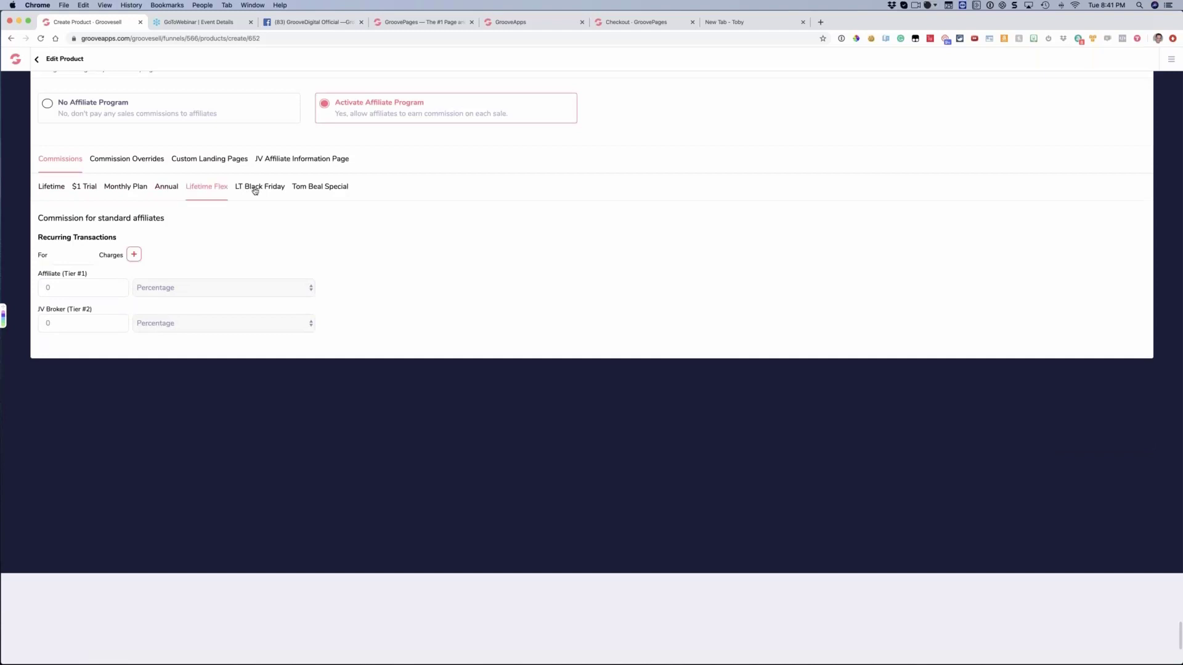
left_click(277, 191)
left_click(320, 191)
left_click(56, 189)
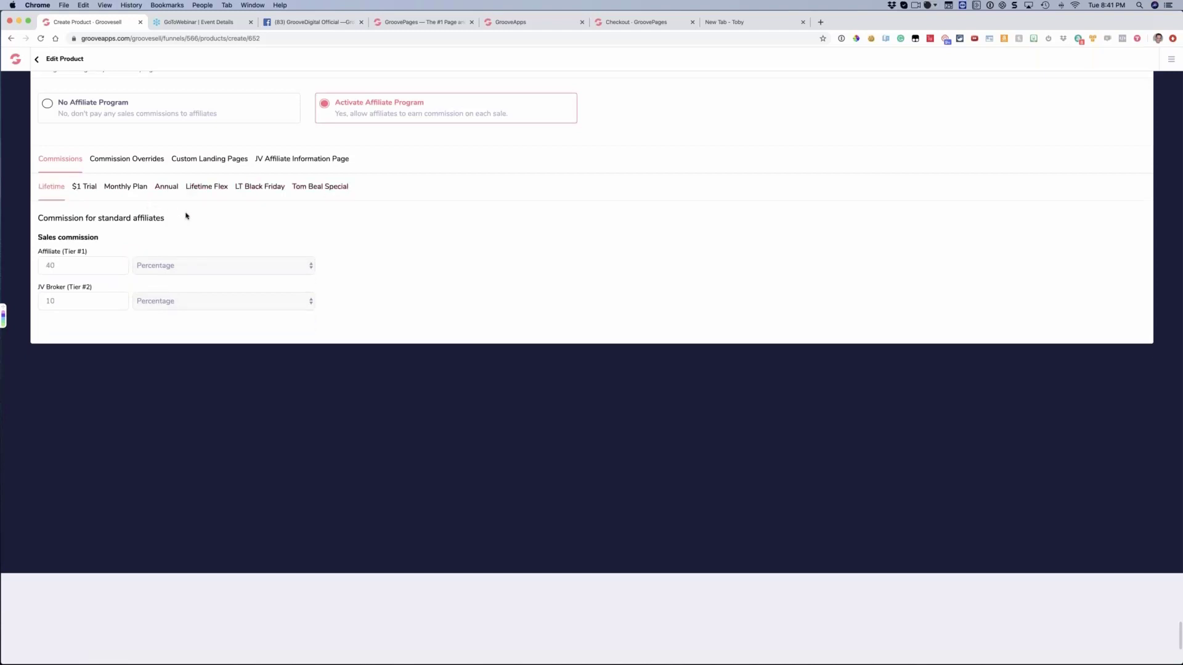
scroll(116, 256, "up", 1)
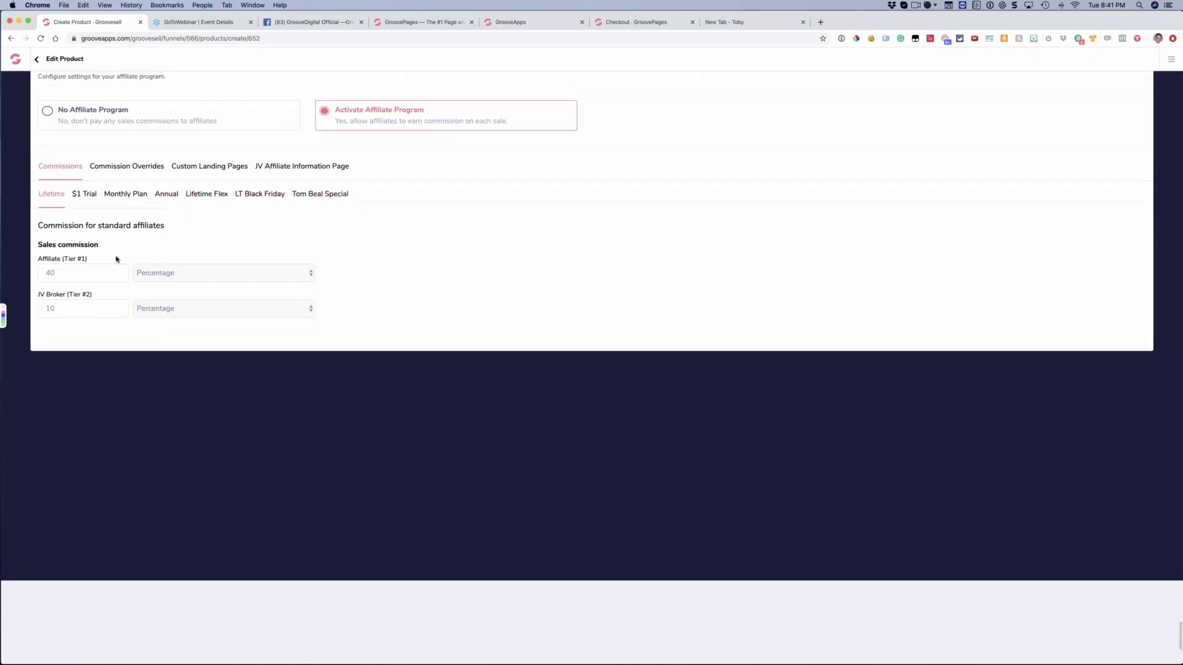
double_click(51, 274)
left_click(45, 312)
Add a commission override for Lifetime with a Tier #1 affiliate commission of 60 percent
left_click(130, 167)
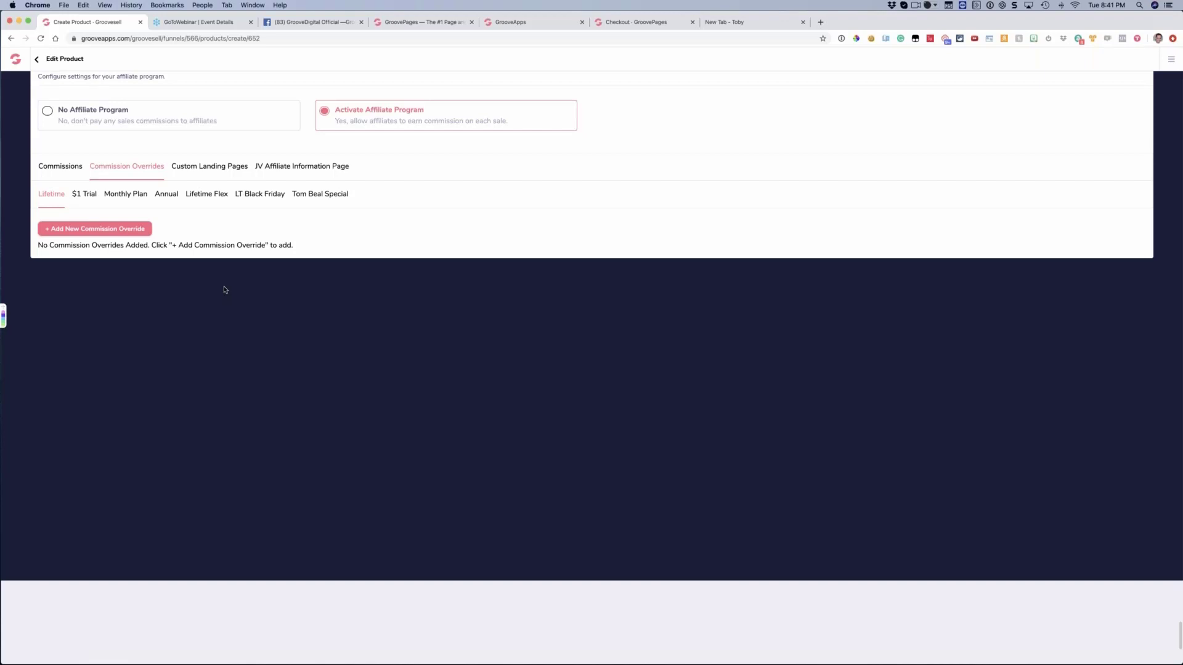
left_click(94, 231)
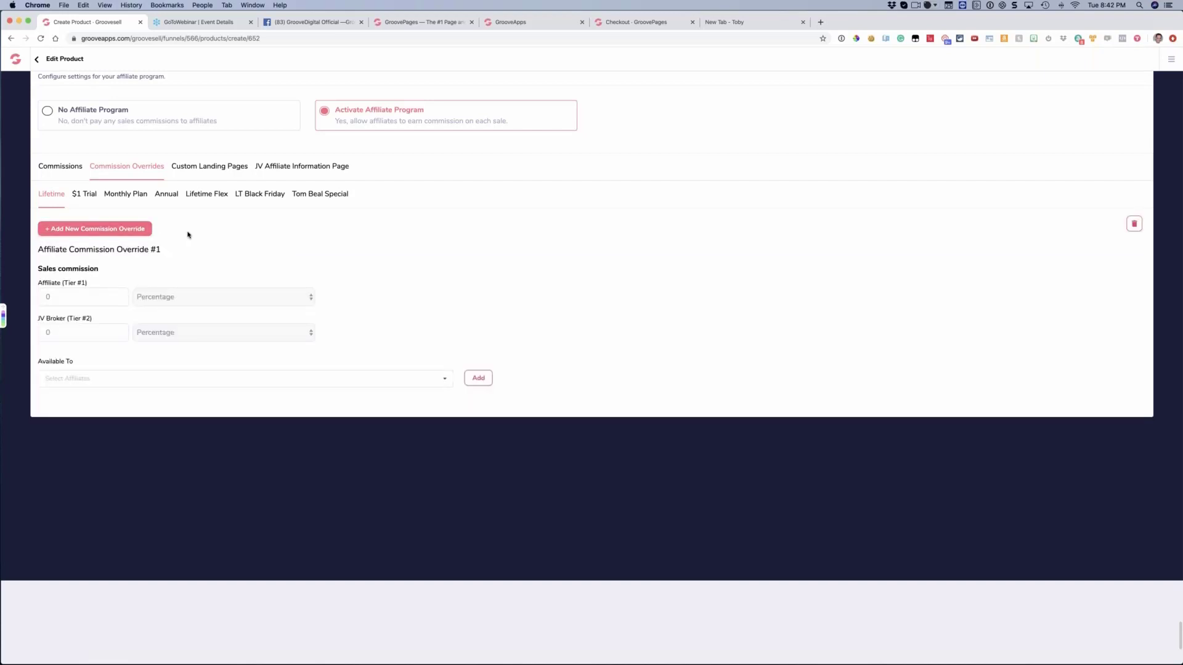
key("BackSpace")
type("60")
Search by first name for the affiliate who should receive the Lifetime commission override
left_click(102, 378)
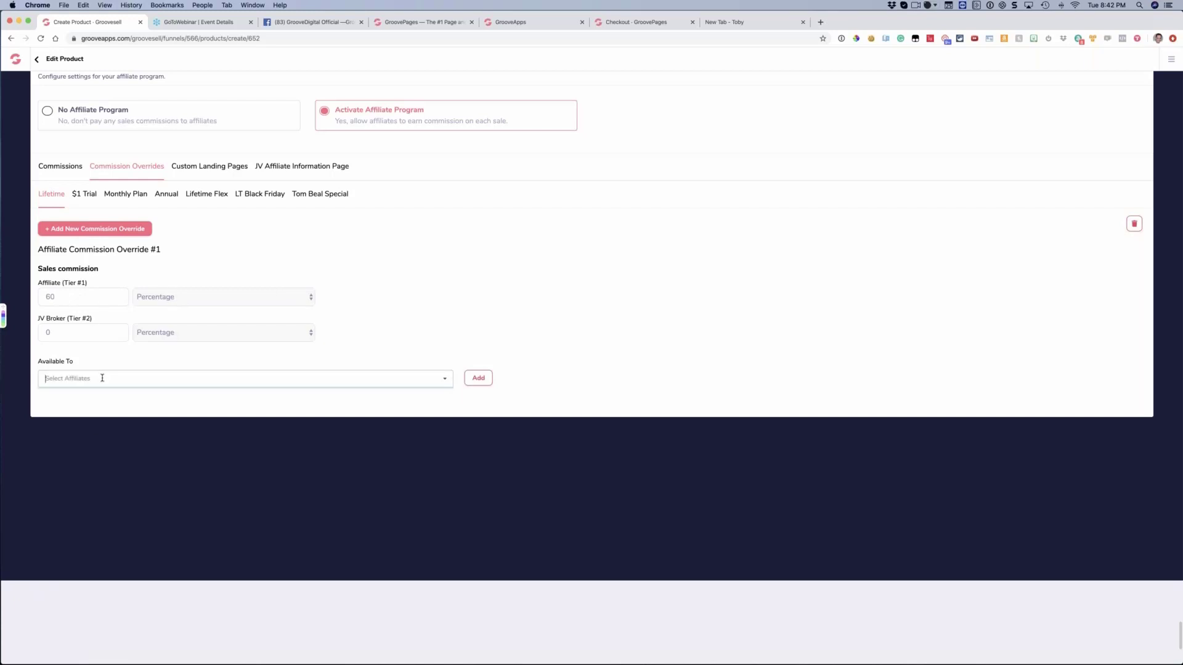
type("tom")
left_click(445, 382)
type("thi")
type("mas")
scroll(250, 387, "up", 2)
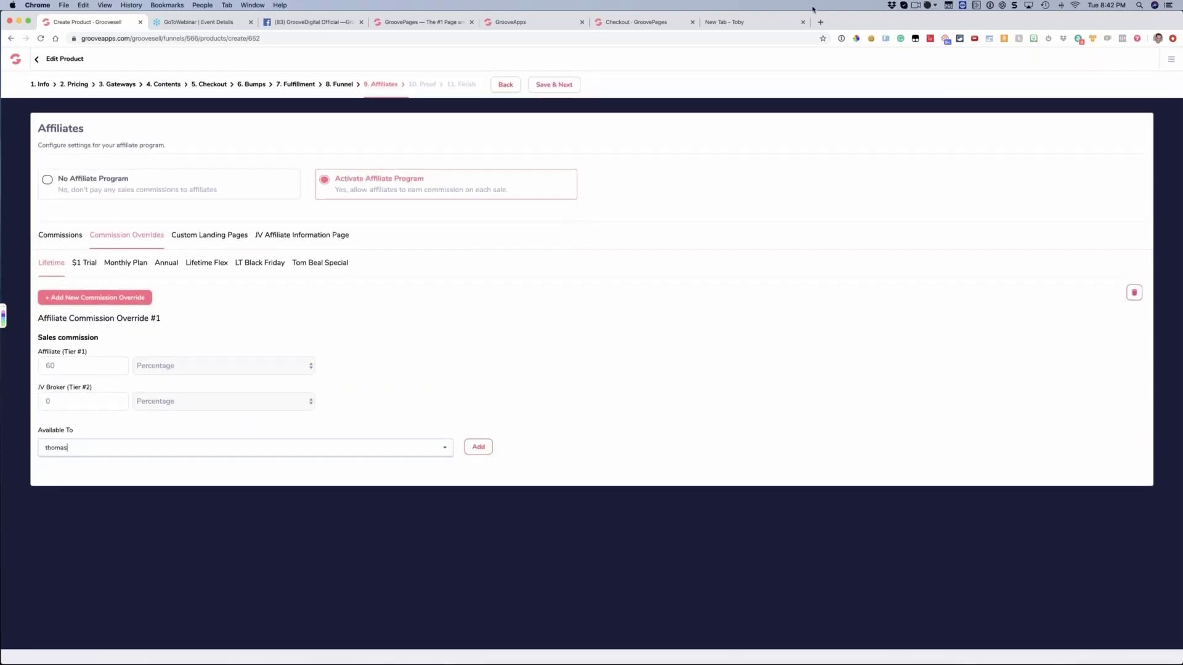
left_click(820, 23)
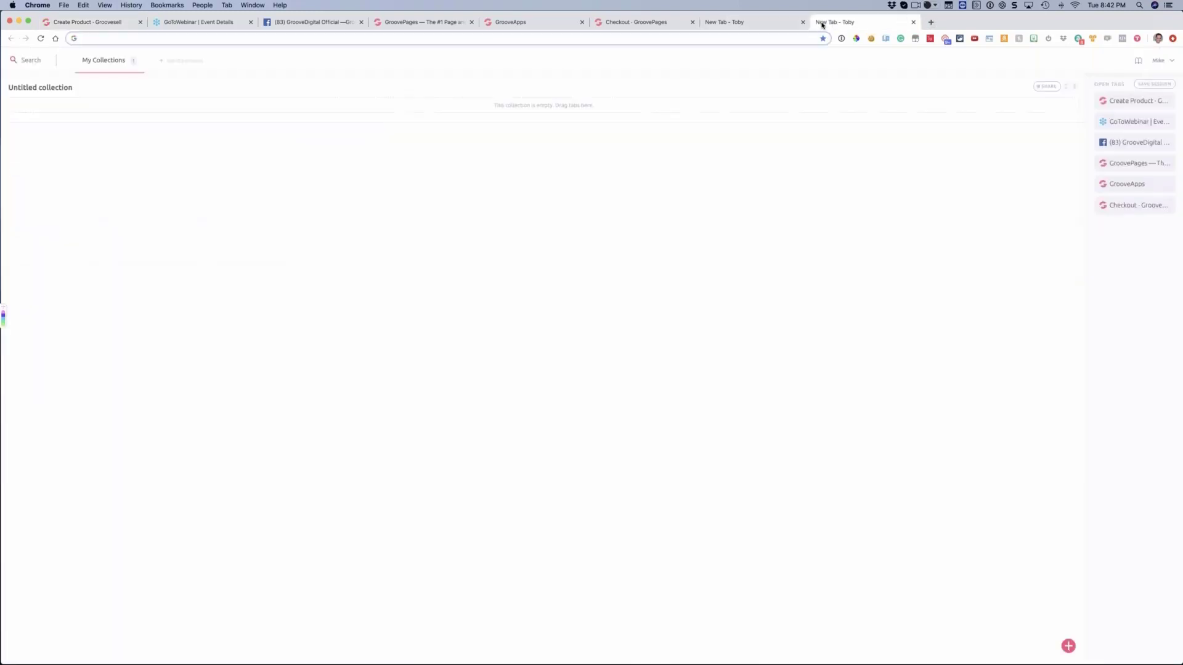
type("gr")
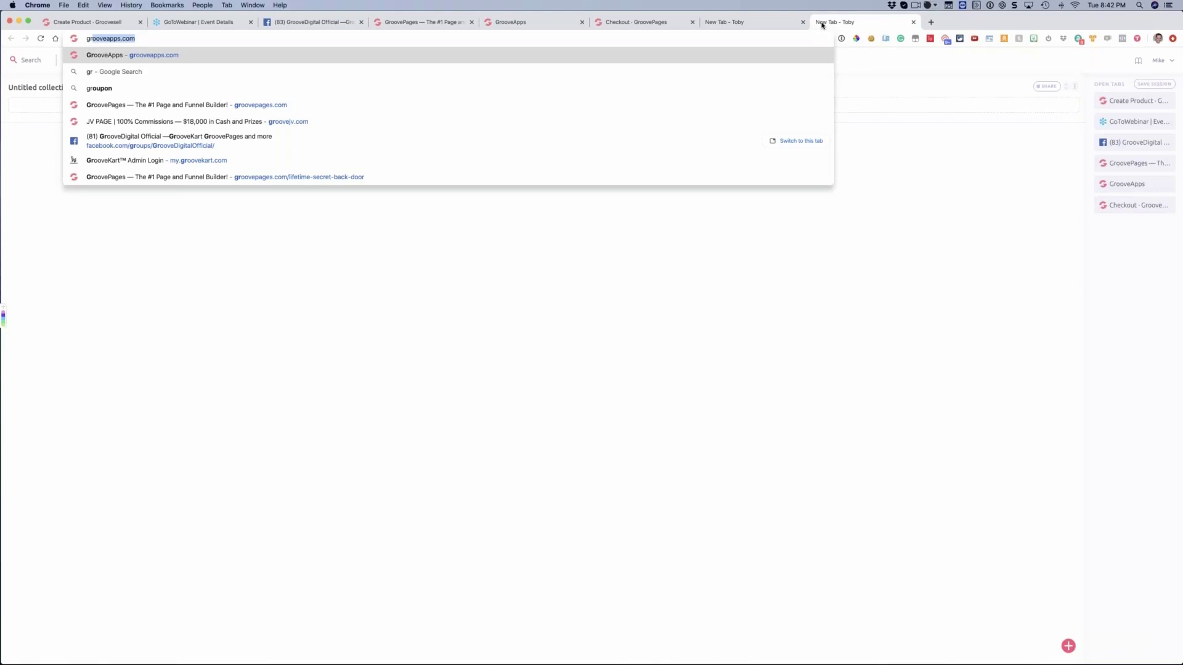
key("Down")
key("Down")
key("Down")
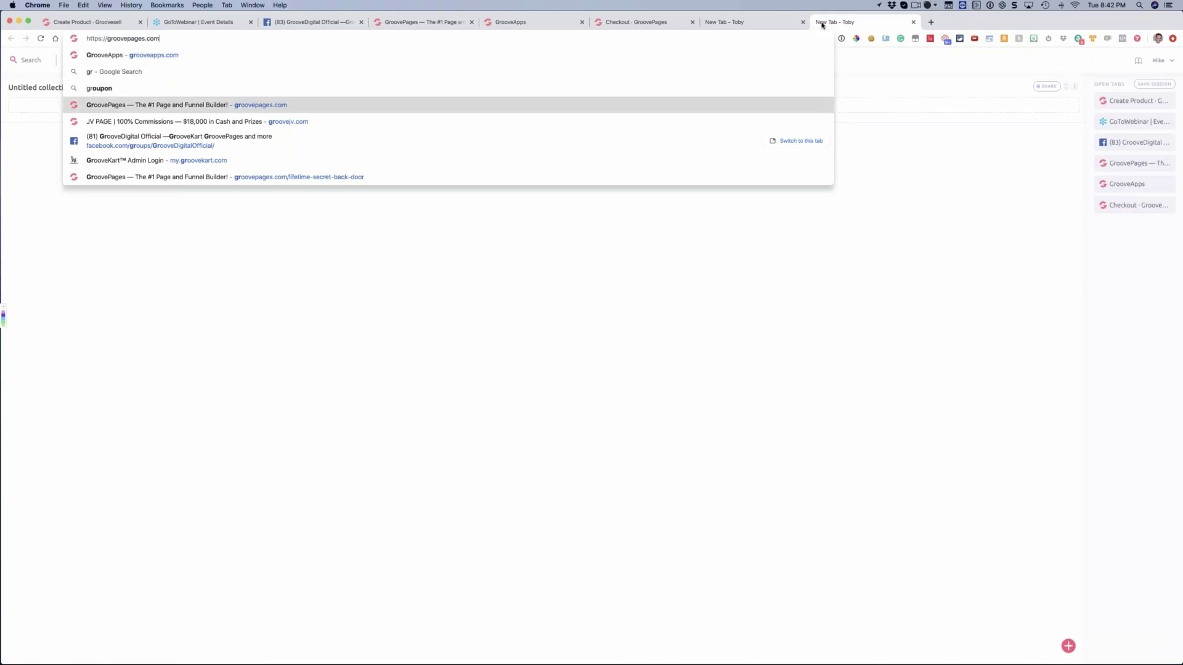
key("Up")
key("Up")
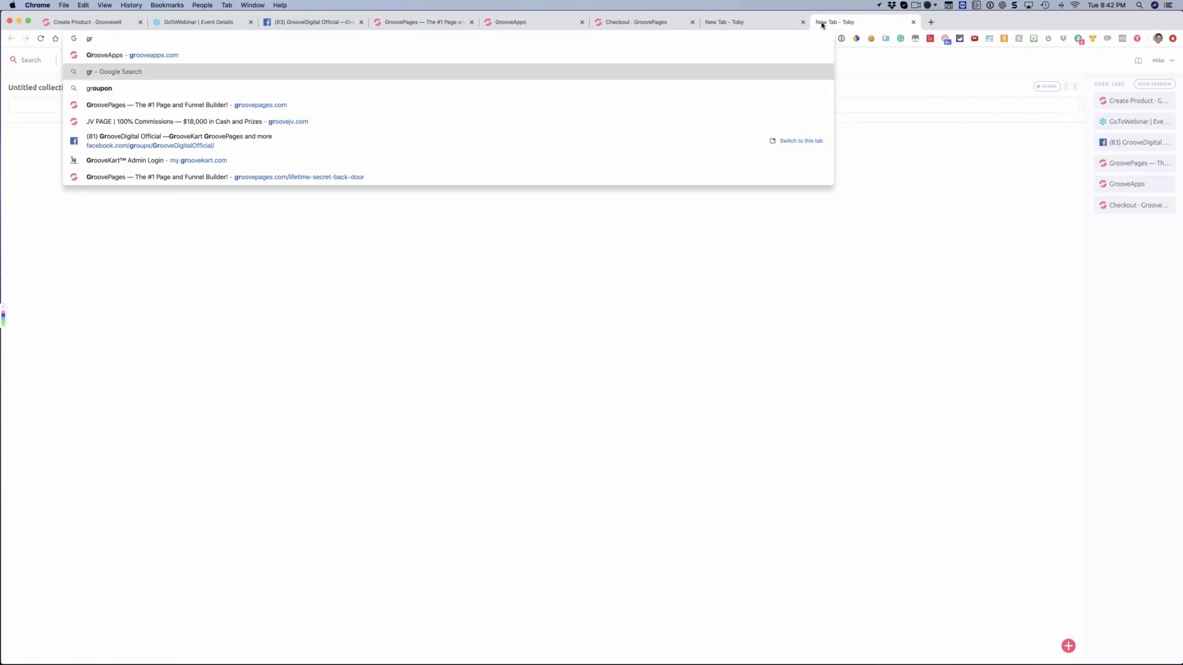
key("Escape")
type("gr")
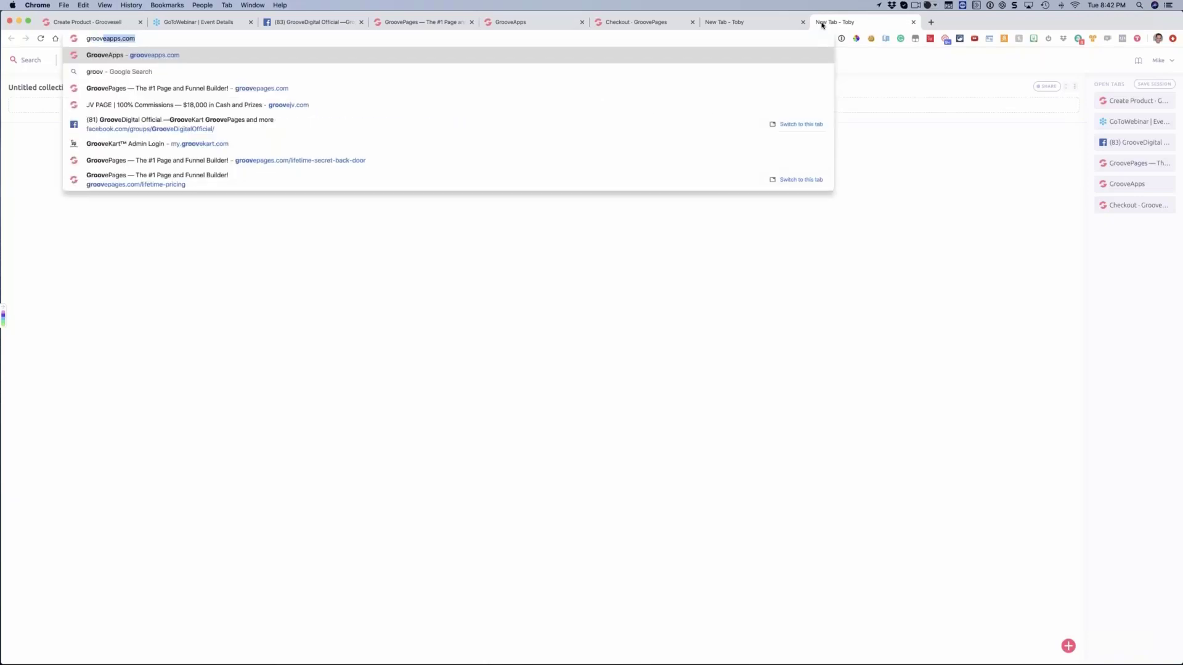
key("Return")
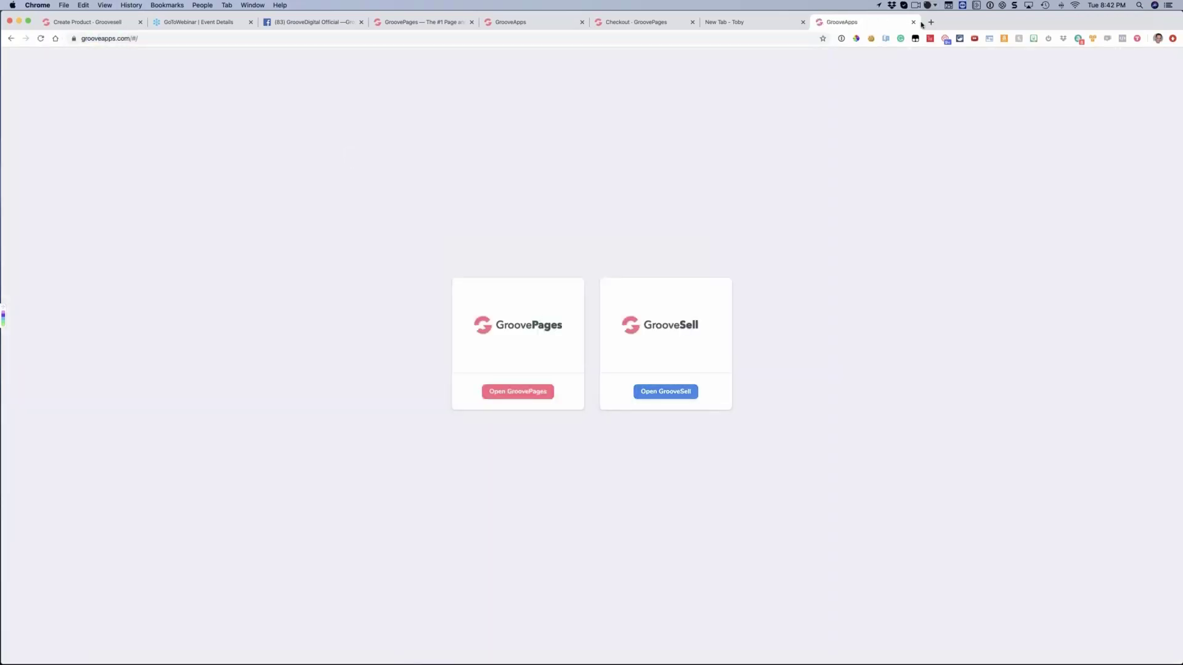
key("super+w")
Search again by first name for an affiliate to make the Lifetime commission override available to
left_click(132, 448)
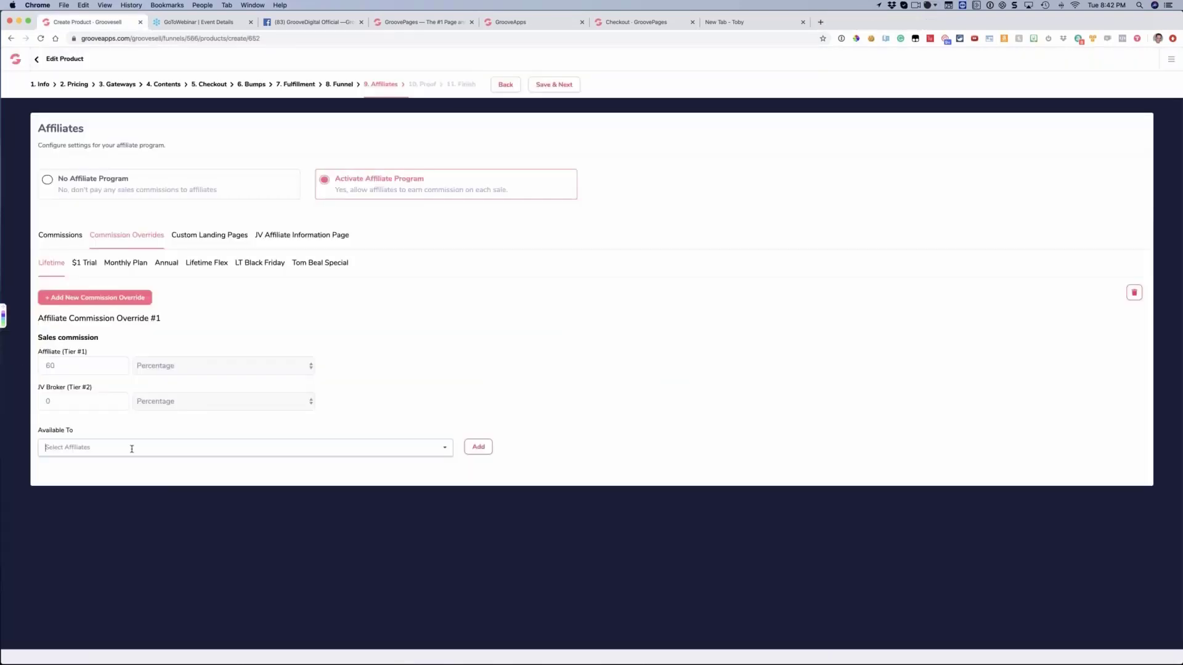
type("tom")
key("BackSpace")
key("BackSpace")
type("homaa")
left_click(58, 472)
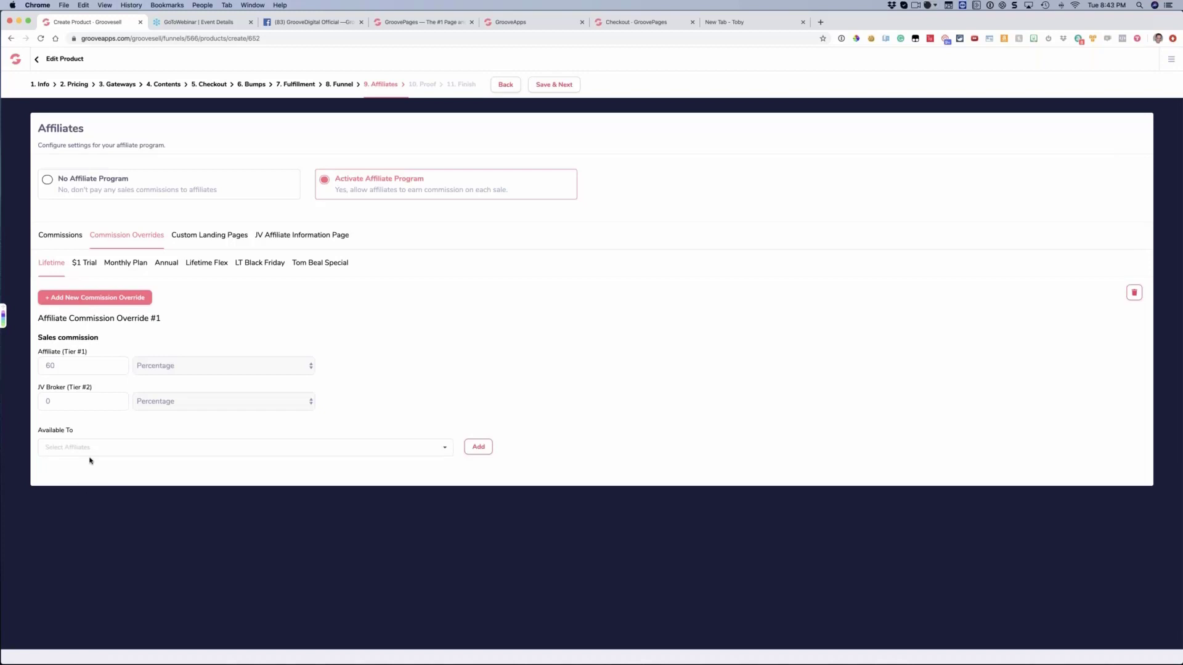
left_click(179, 445)
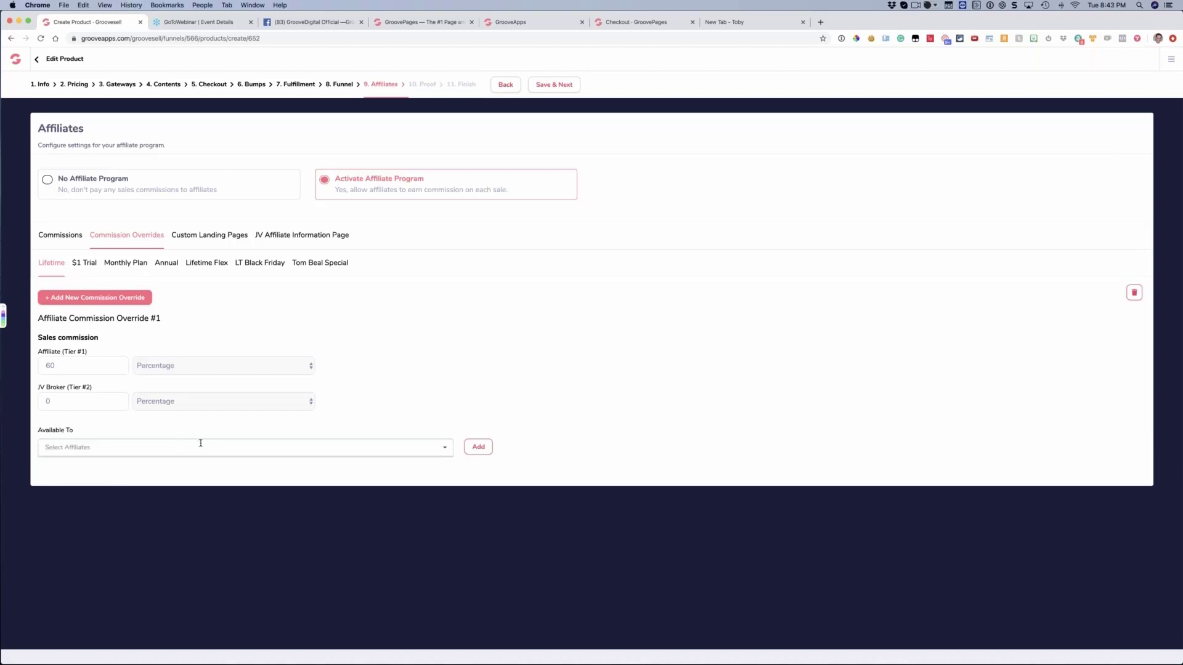
left_click(169, 475)
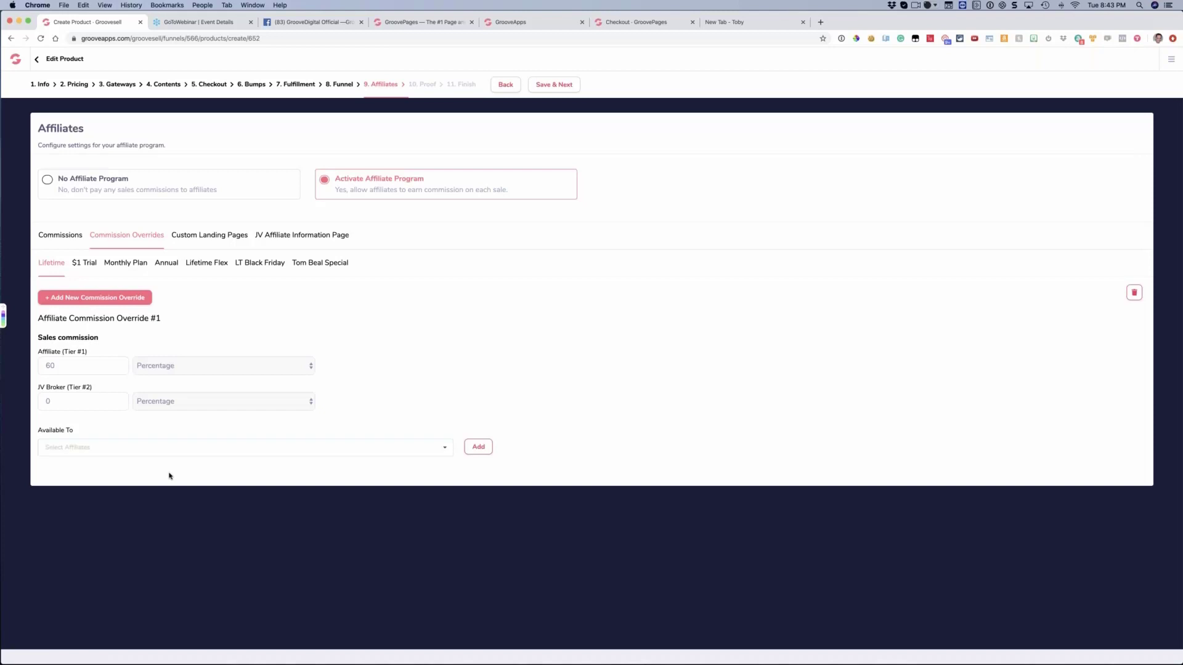
Add a second commission override for Lifetime with a Tier #1 affiliate commission of 50 percent
left_click(132, 299)
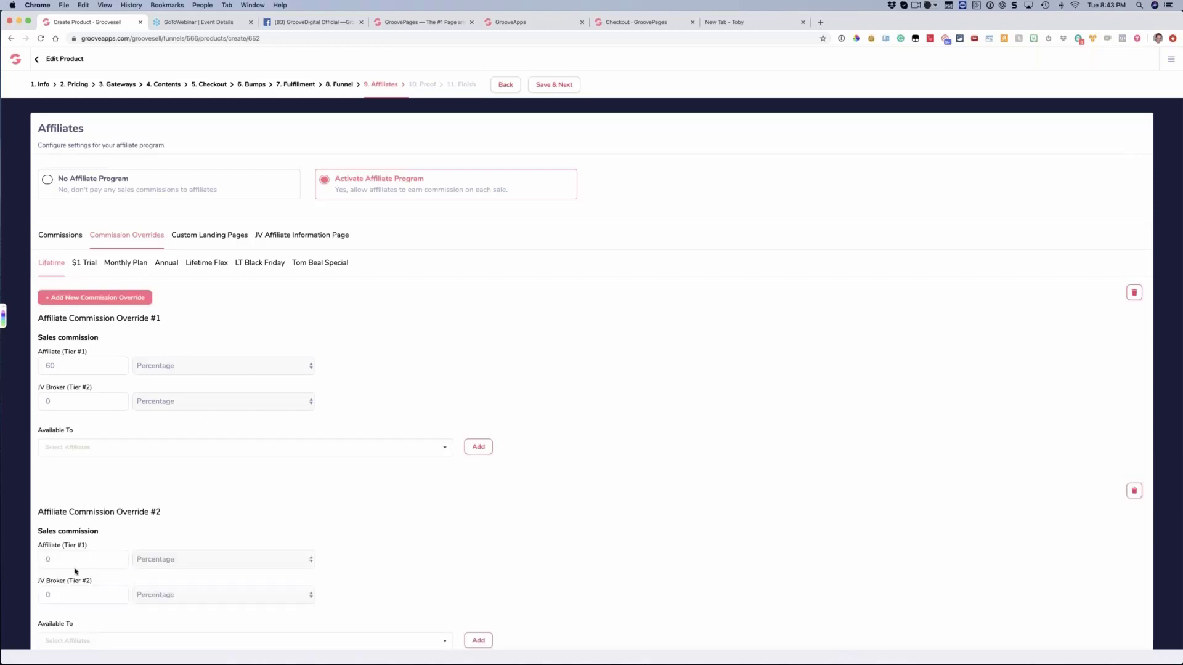
double_click(45, 556)
key("BackSpace")
type("50")
scroll(82, 596, "down", 1)
left_click(76, 599)
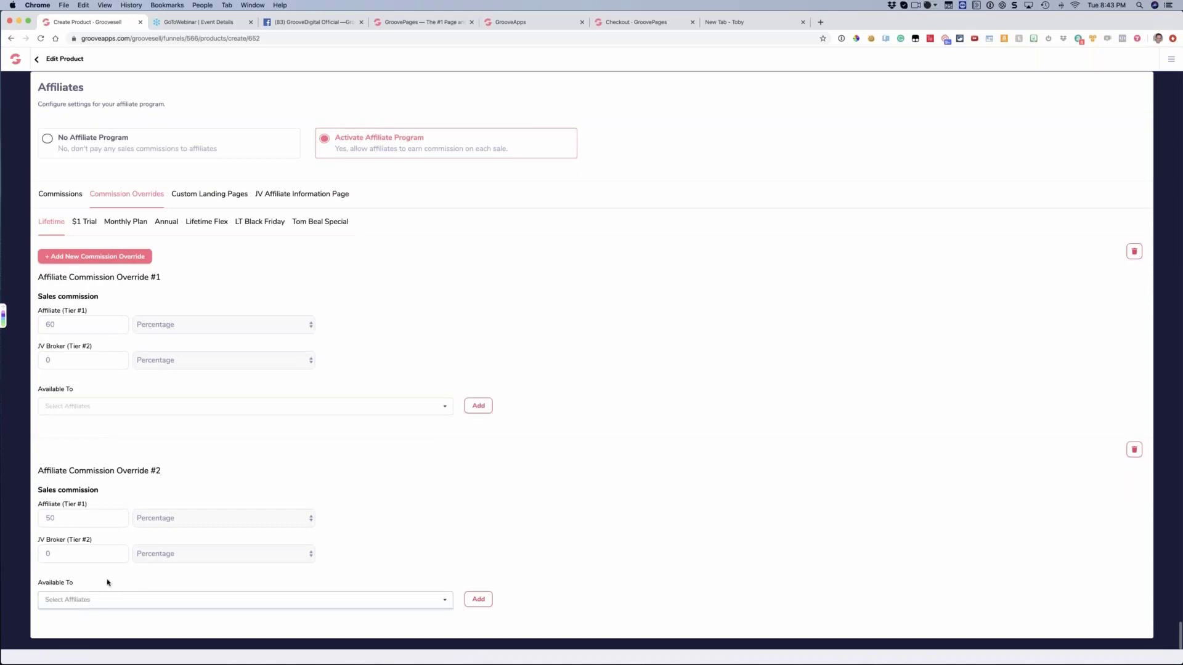
Add a third commission override for Lifetime with a Tier #1 affiliate commission of 100 percent
left_click(90, 257)
scroll(123, 425, "down", 3)
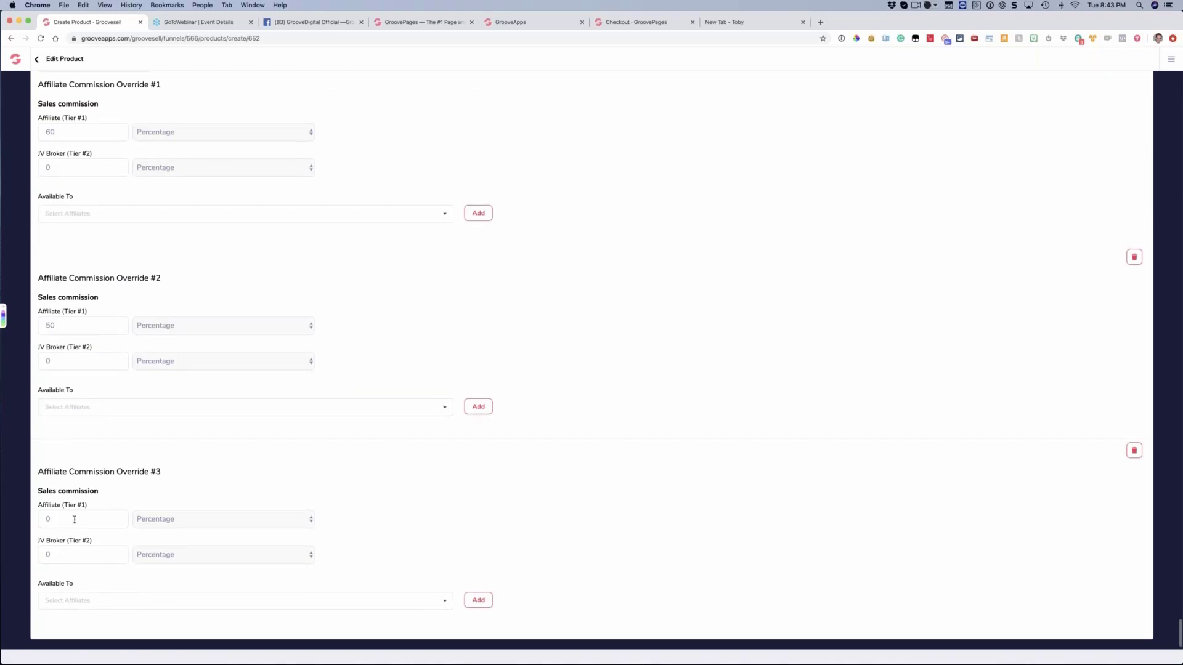
double_click(74, 519)
type("100")
Delete the 50 percent and 60 percent commission overrides from Lifetime
left_click(1135, 450)
left_click(536, 425)
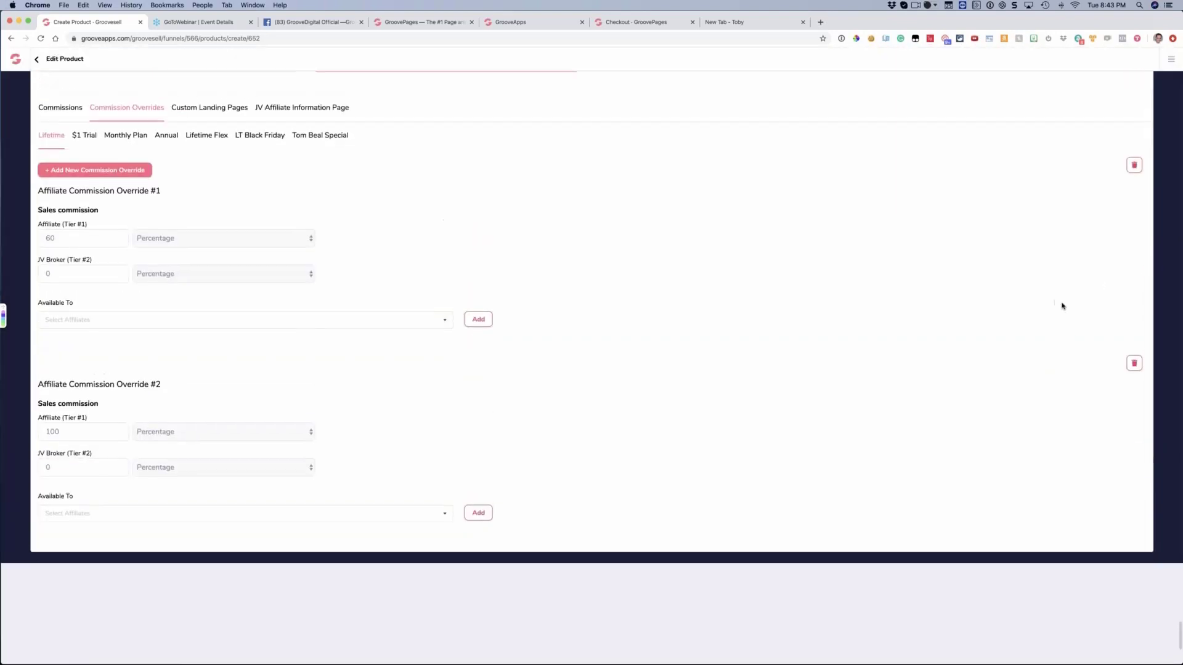
left_click(1135, 363)
left_click(551, 420)
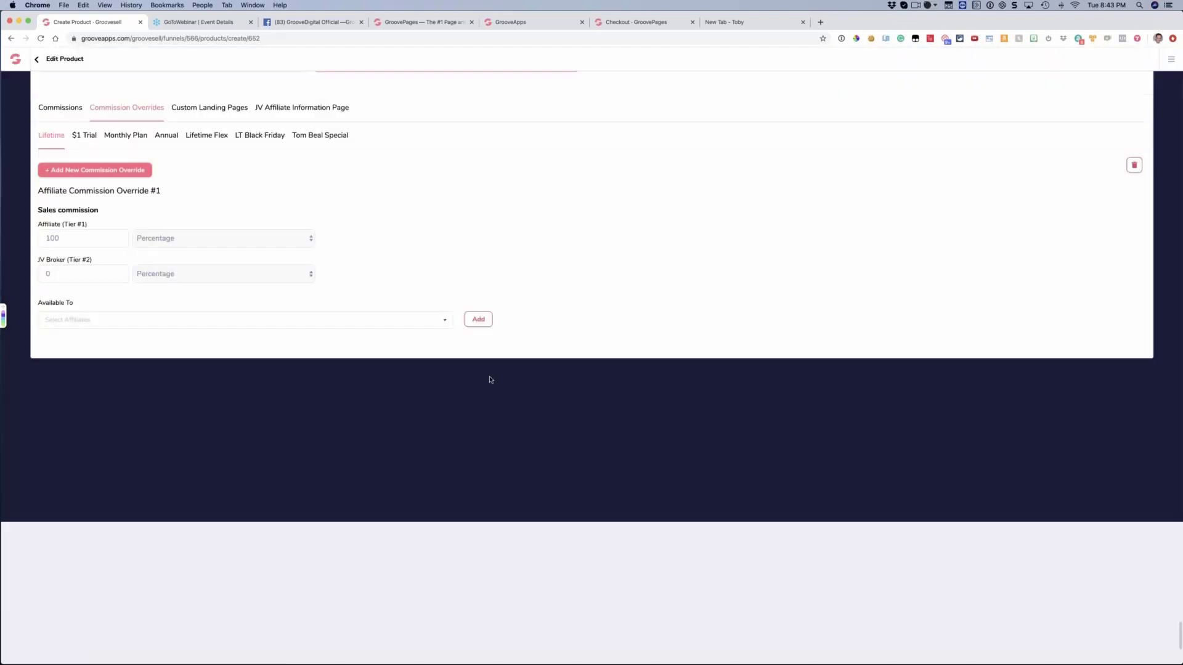
scroll(492, 379, "up", 4)
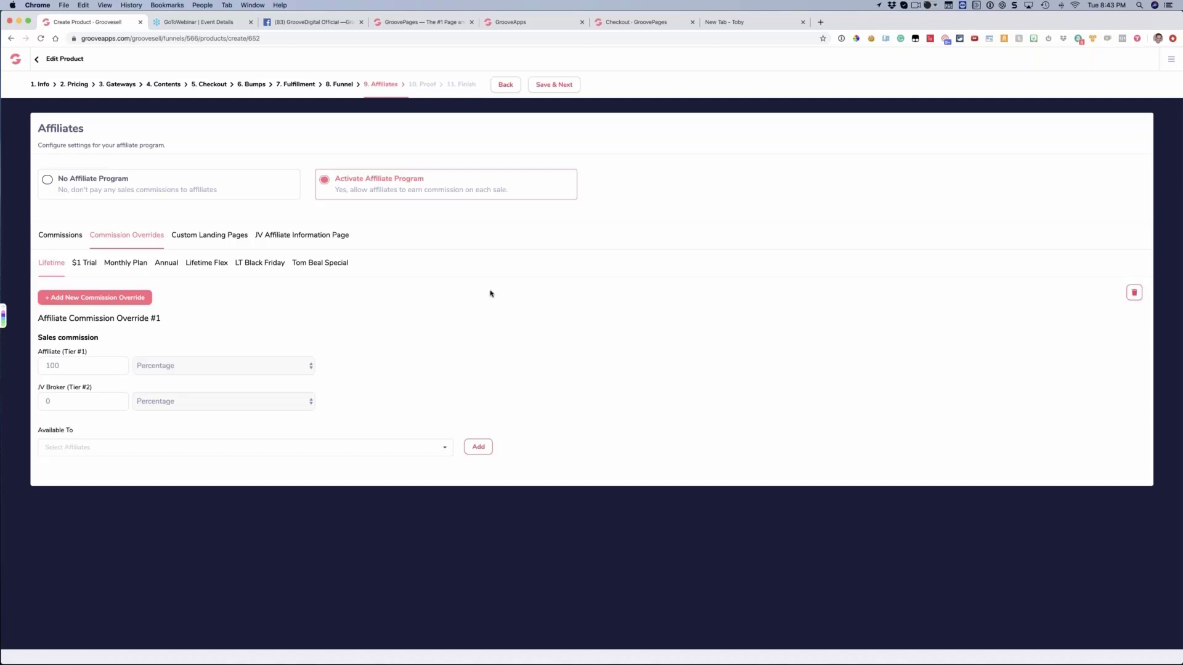
Open the Groove Partner Program and examine the promotion links for the product index page and direct checkout
left_click(139, 446)
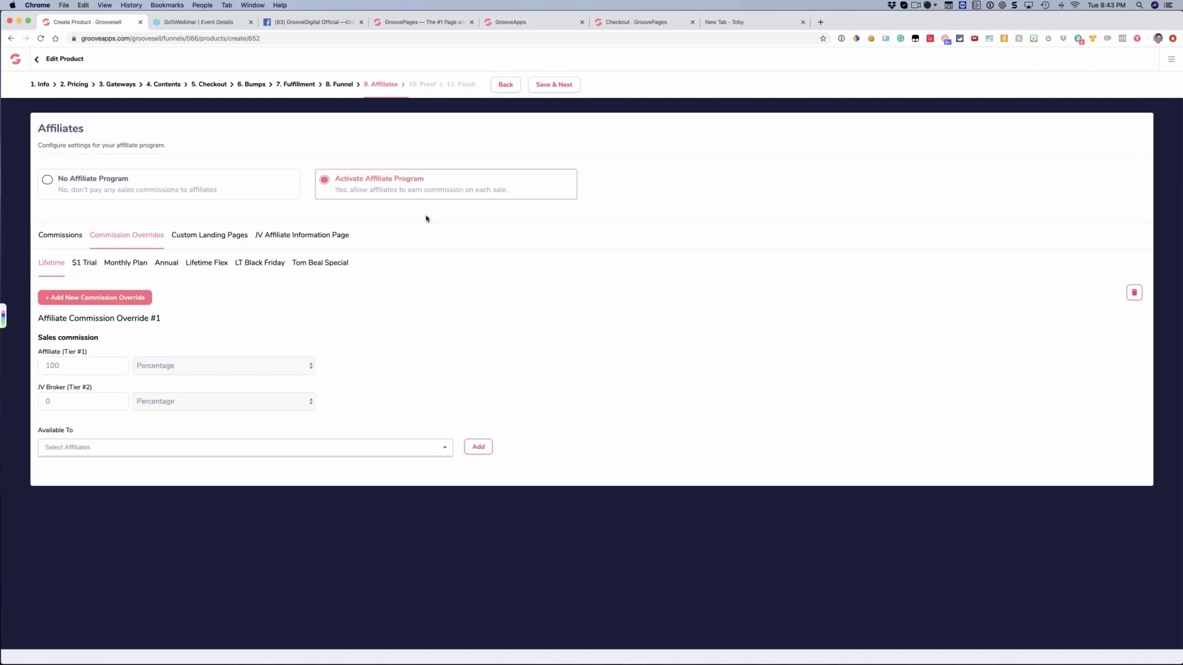
left_click(1166, 59)
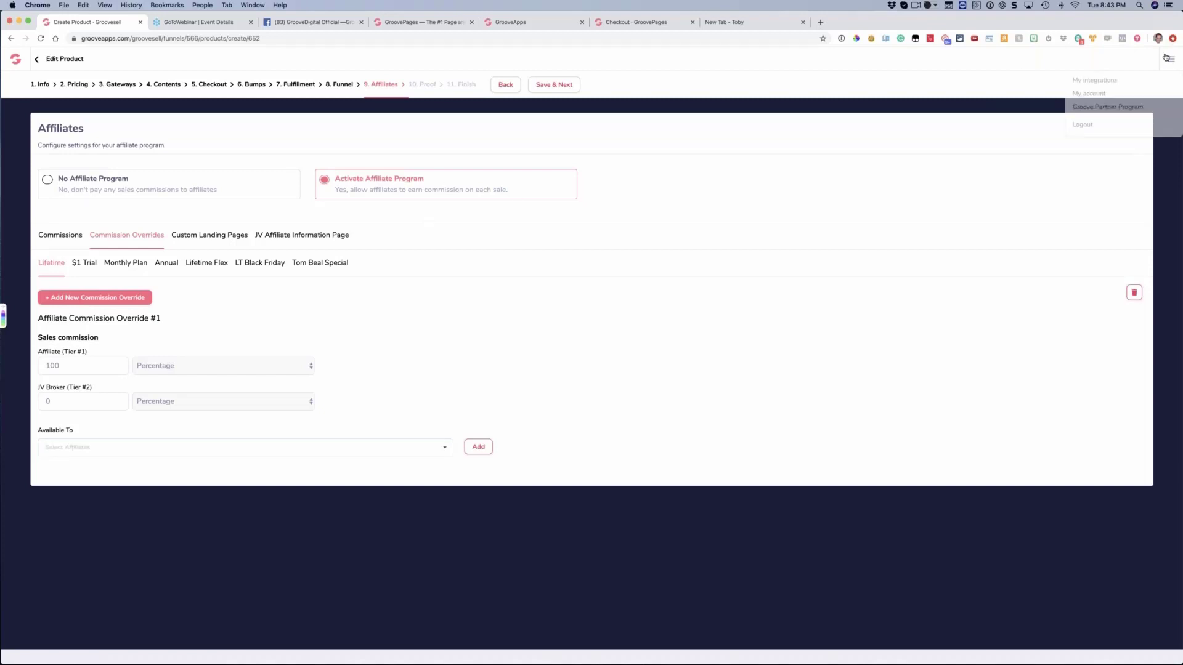
left_click(1081, 109)
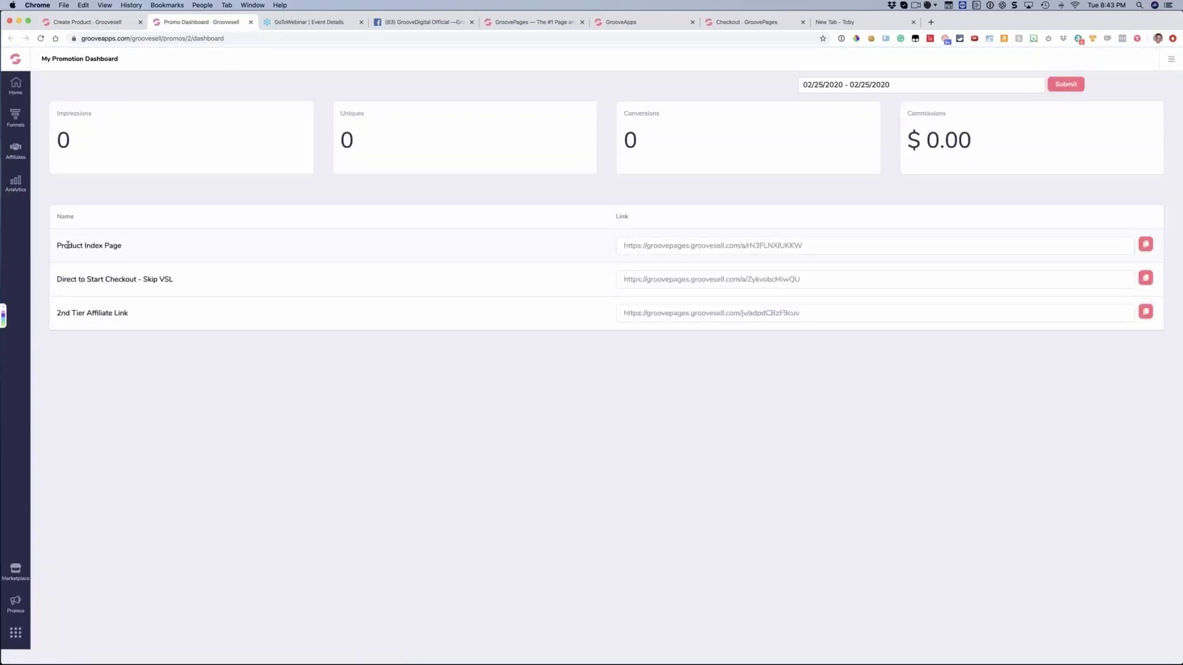
left_click_drag(68, 245, 100, 248)
left_click(140, 278)
left_click_drag(80, 300, 140, 297)
left_click(139, 296)
Return to the product's commission override and search its available affiliates by partial name
left_click(92, 22)
left_click(86, 447)
type("step")
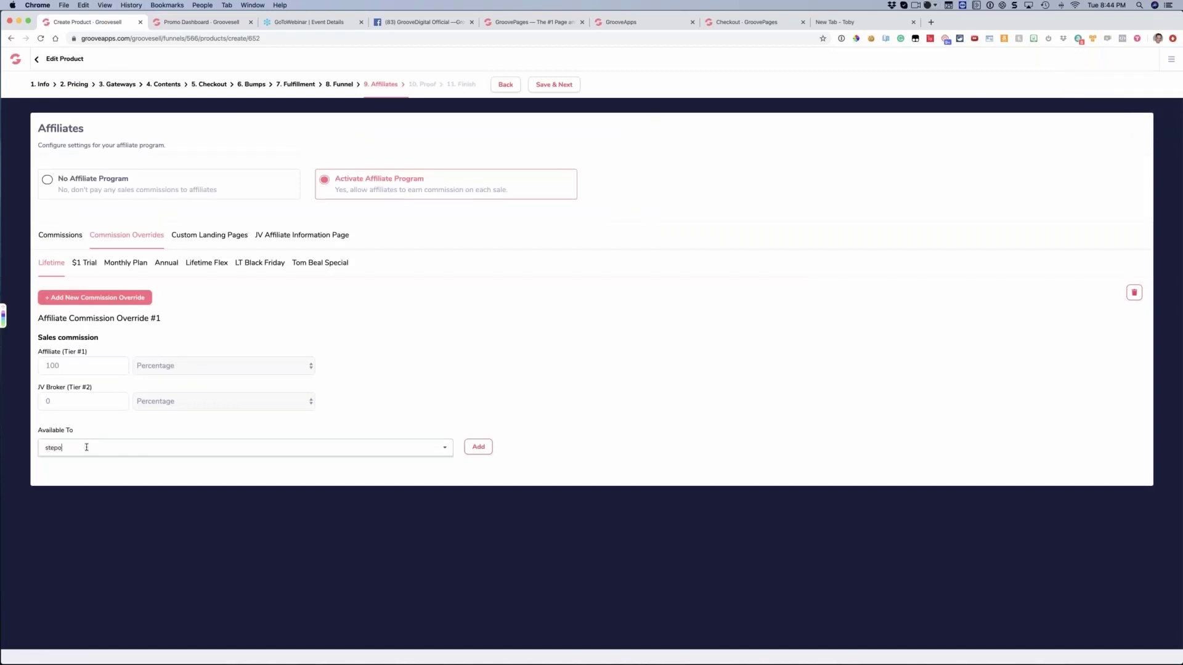
Close the promotion dashboard and return to the product's affiliate settings
left_click(749, 22)
left_click(214, 26)
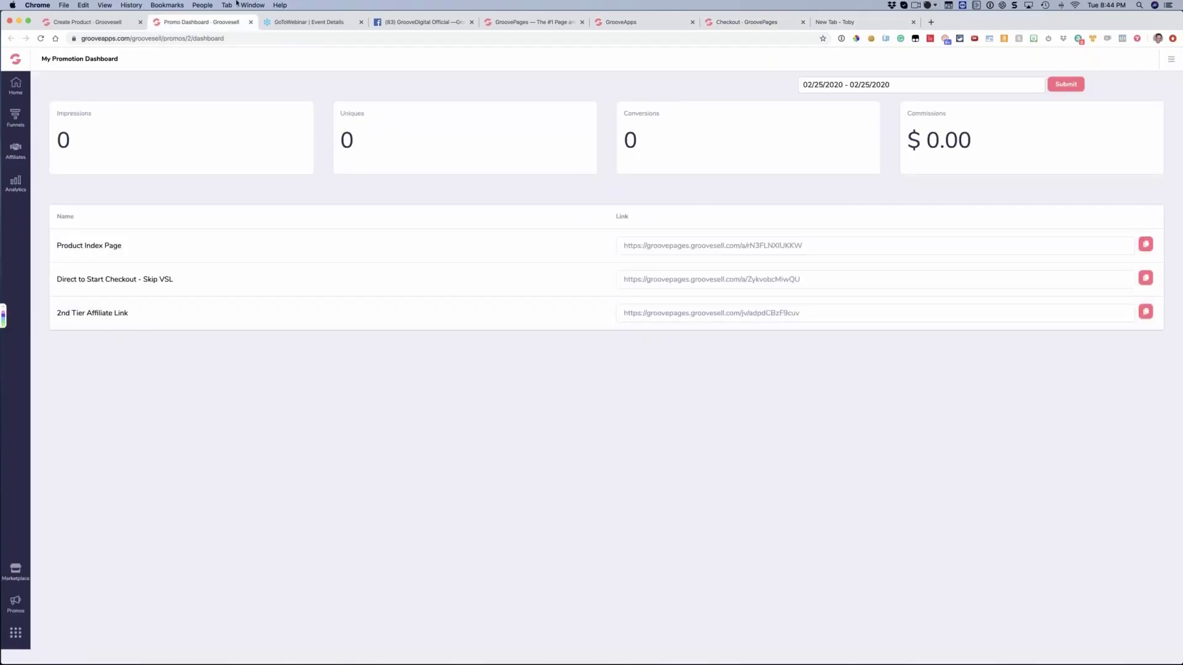
left_click(250, 22)
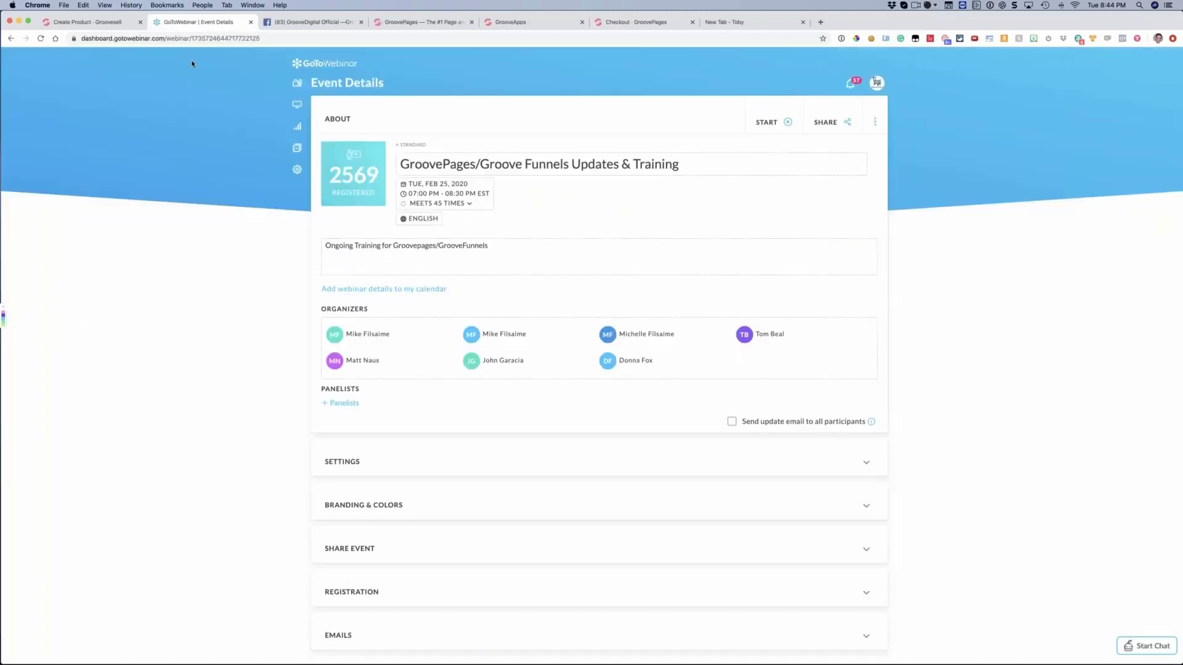
left_click(91, 23)
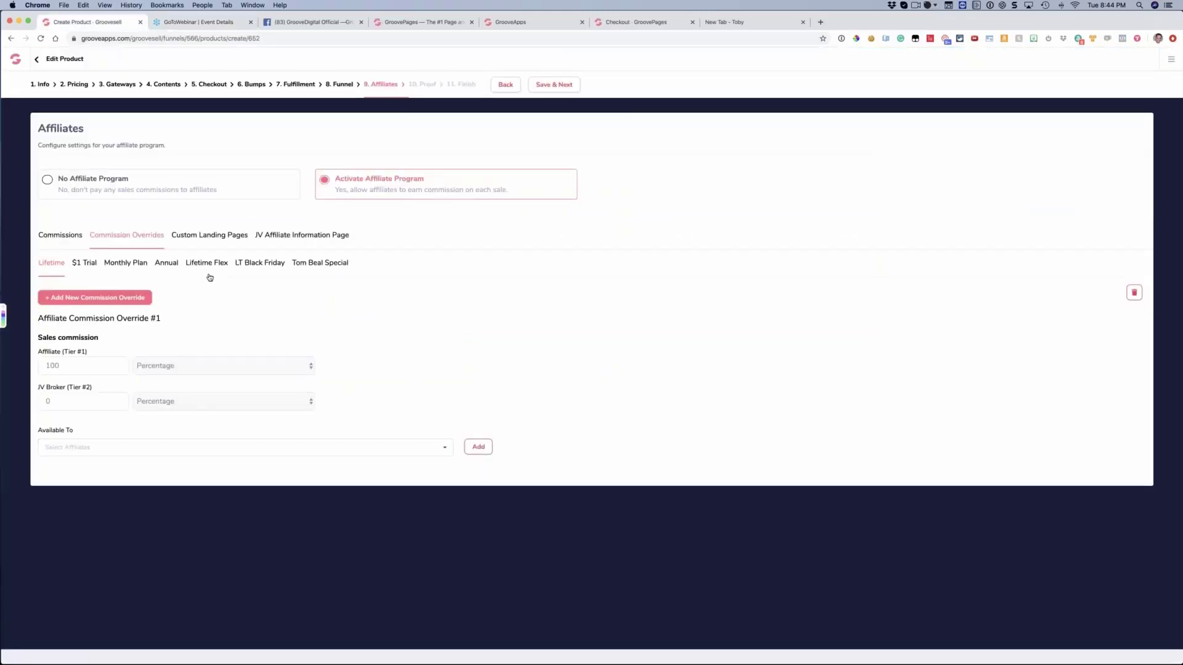
Open the custom landing pages and examine the name and landing page URL of the Product Index Page entry
left_click(212, 236)
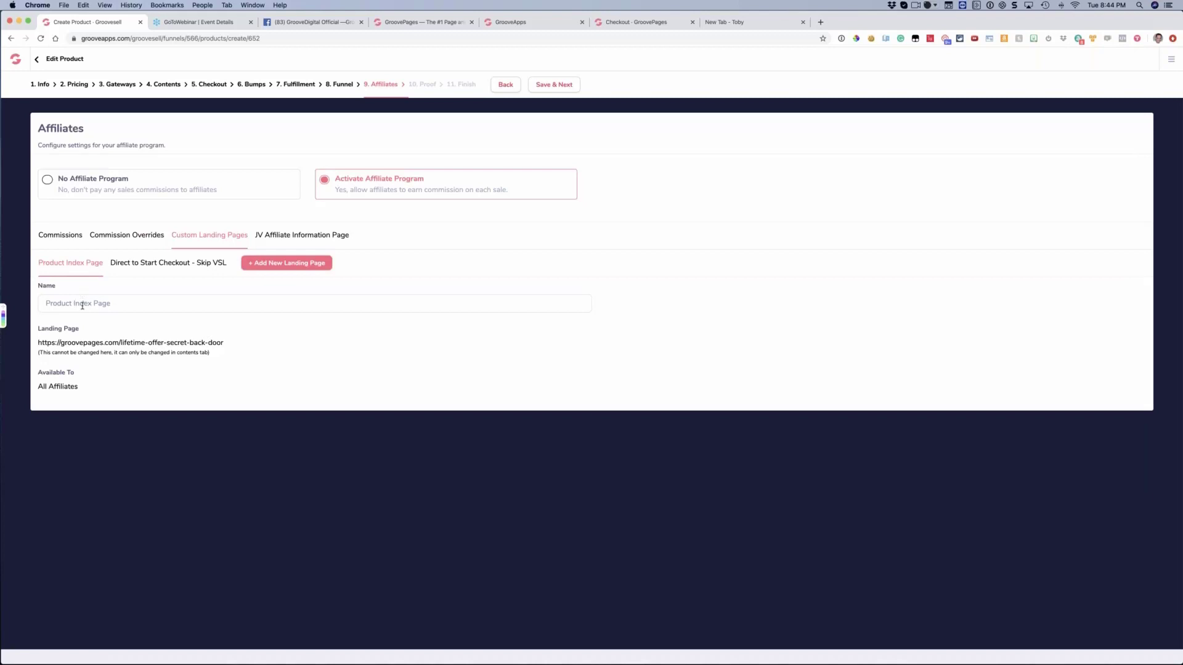
left_click_drag(111, 316, 74, 344)
left_click_drag(224, 345, 69, 346)
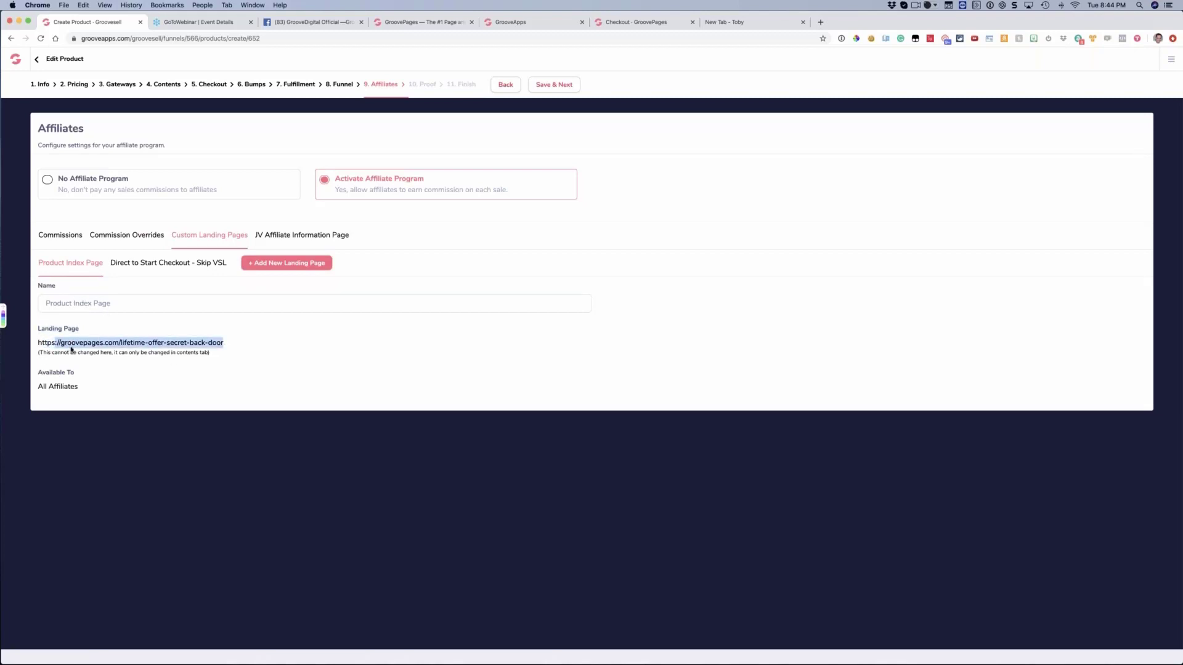
left_click(156, 354)
Add a custom landing page named Video 1
left_click(271, 265)
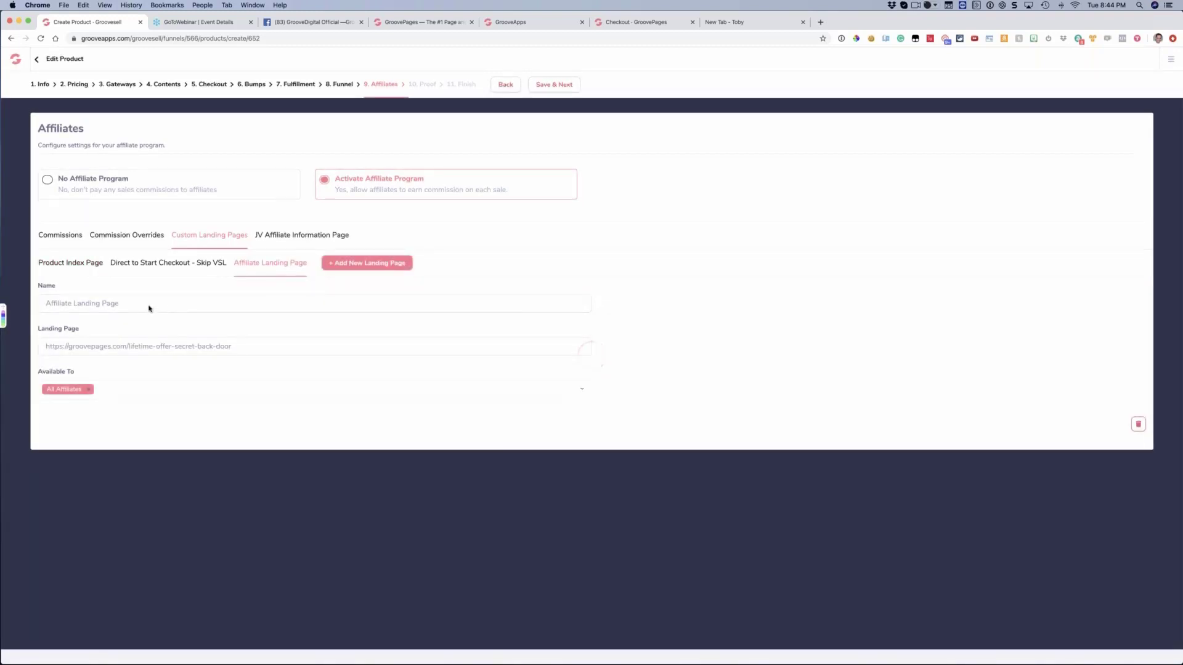
triple_click(149, 308)
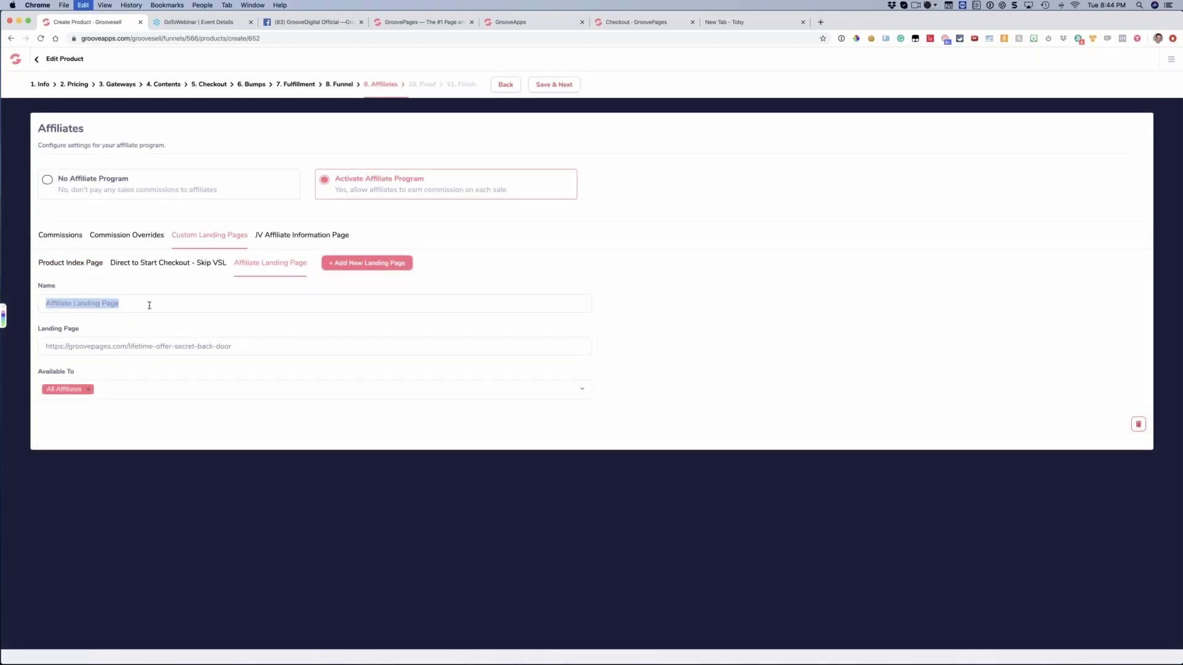
type("Vid")
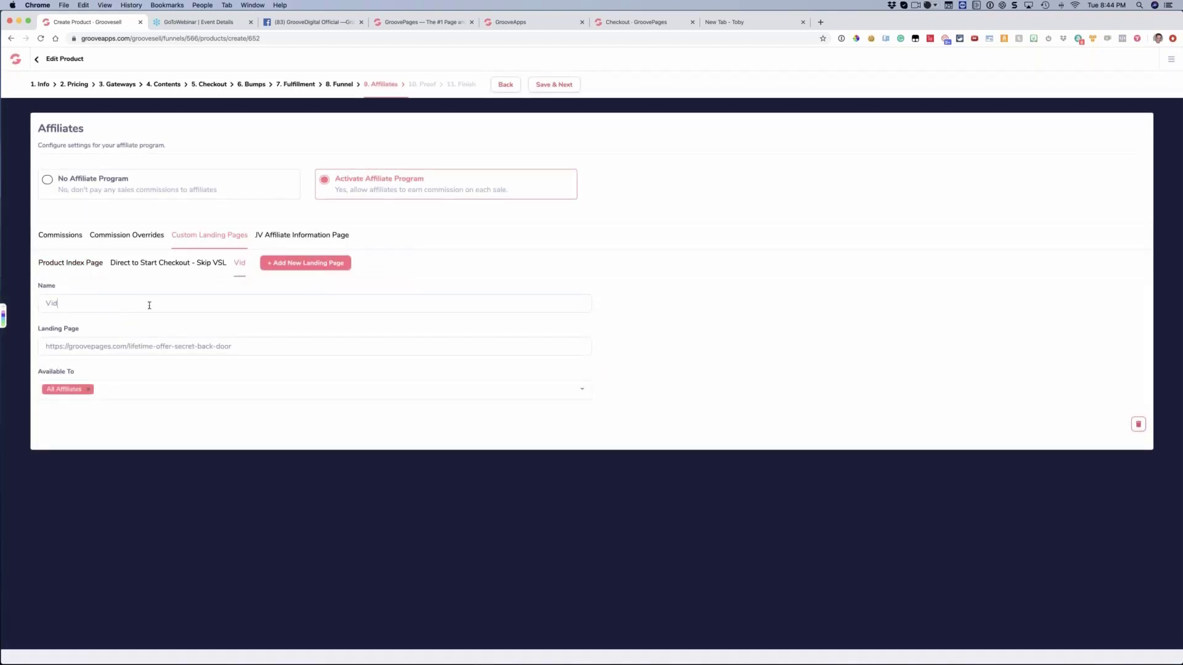
type("eo 1")
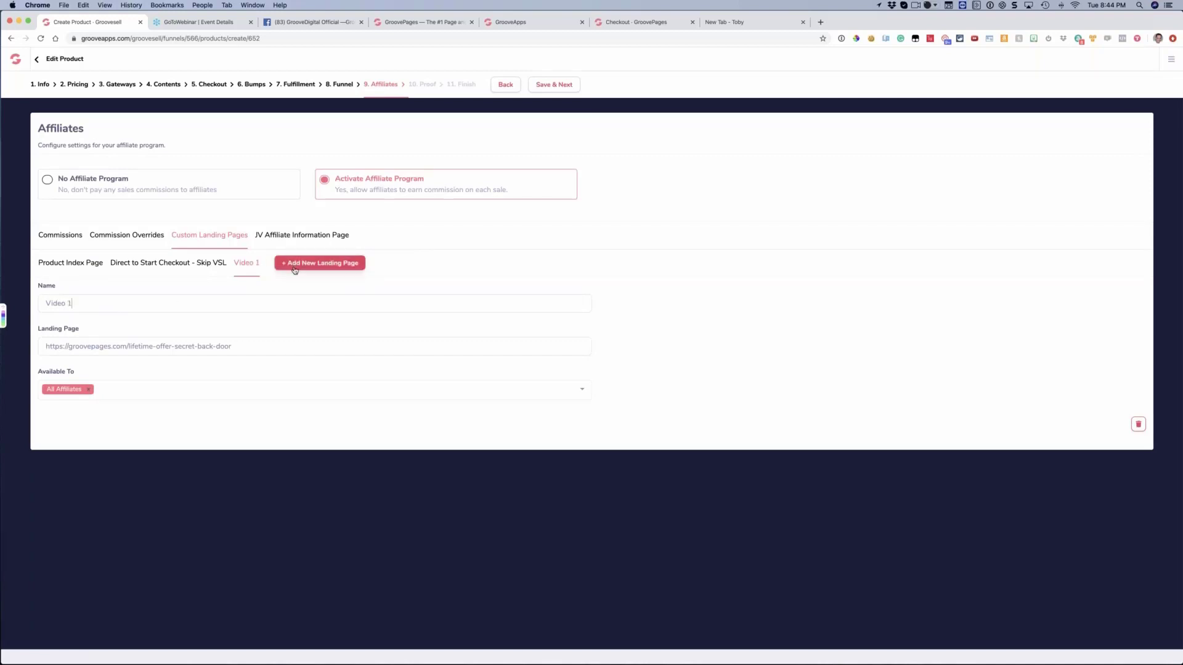
left_click(319, 263)
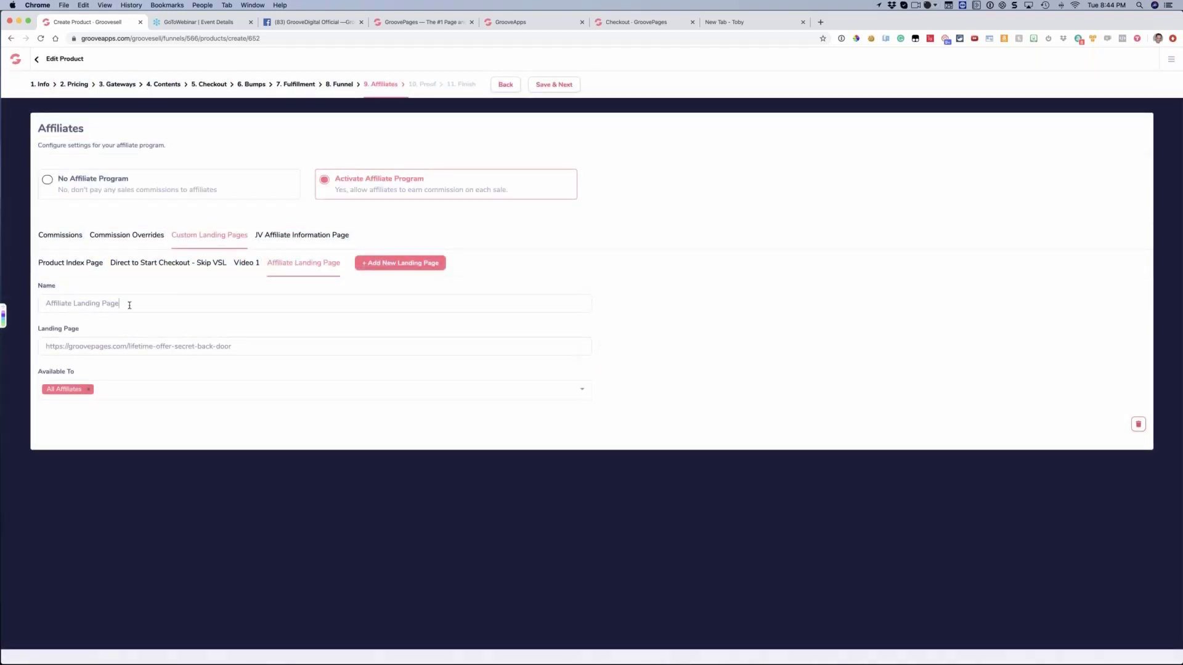
triple_click(129, 305)
type("Video 2")
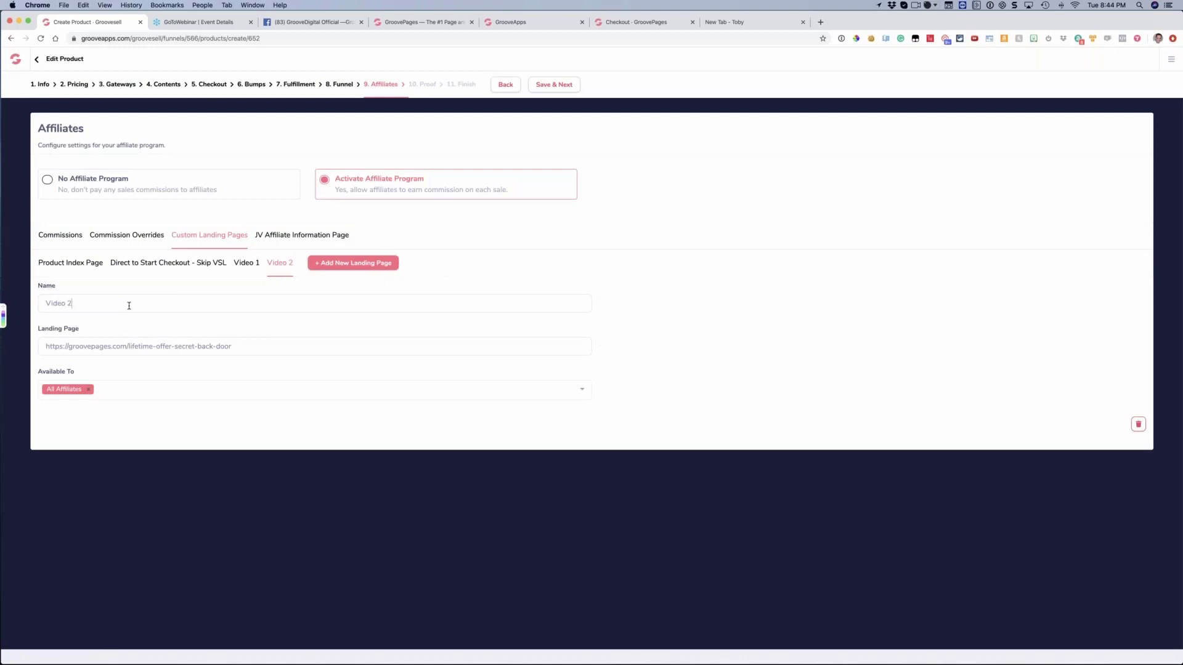
left_click_drag(154, 347, 304, 347)
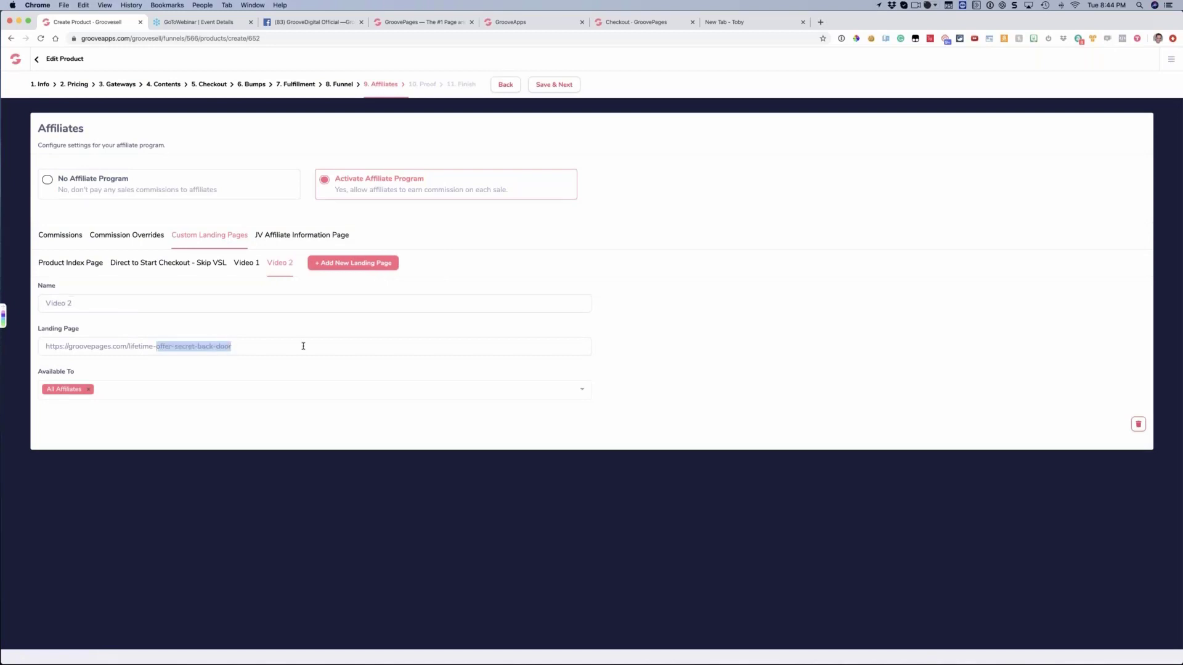
type("video2")
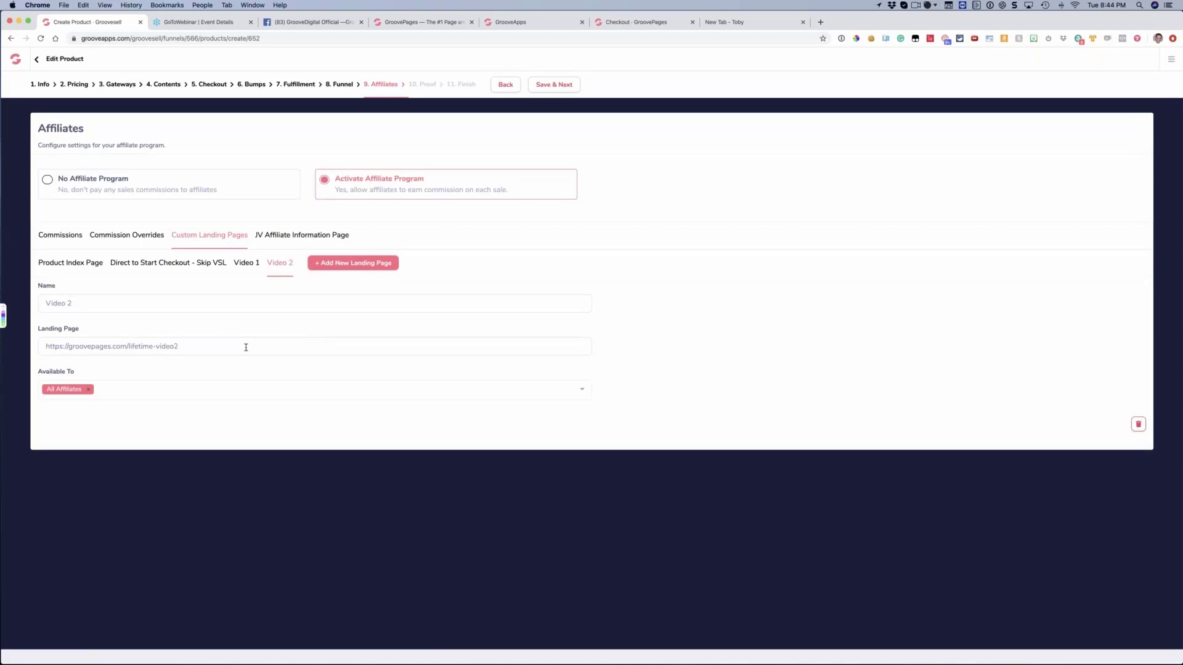
left_click(354, 263)
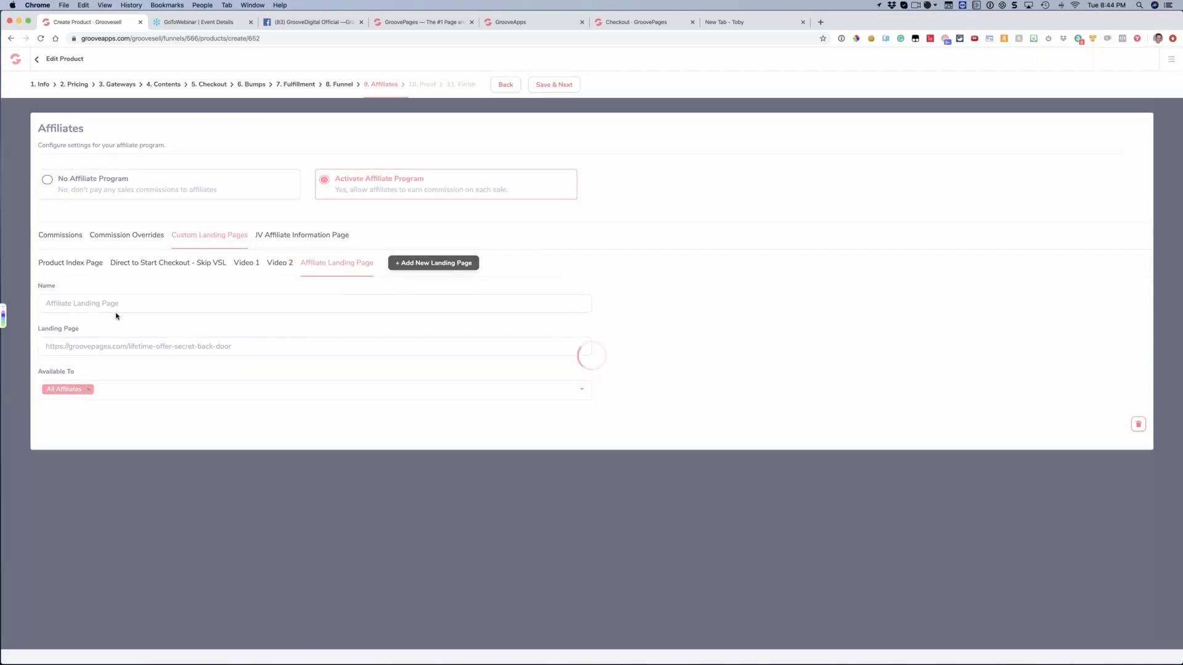
key("super+a")
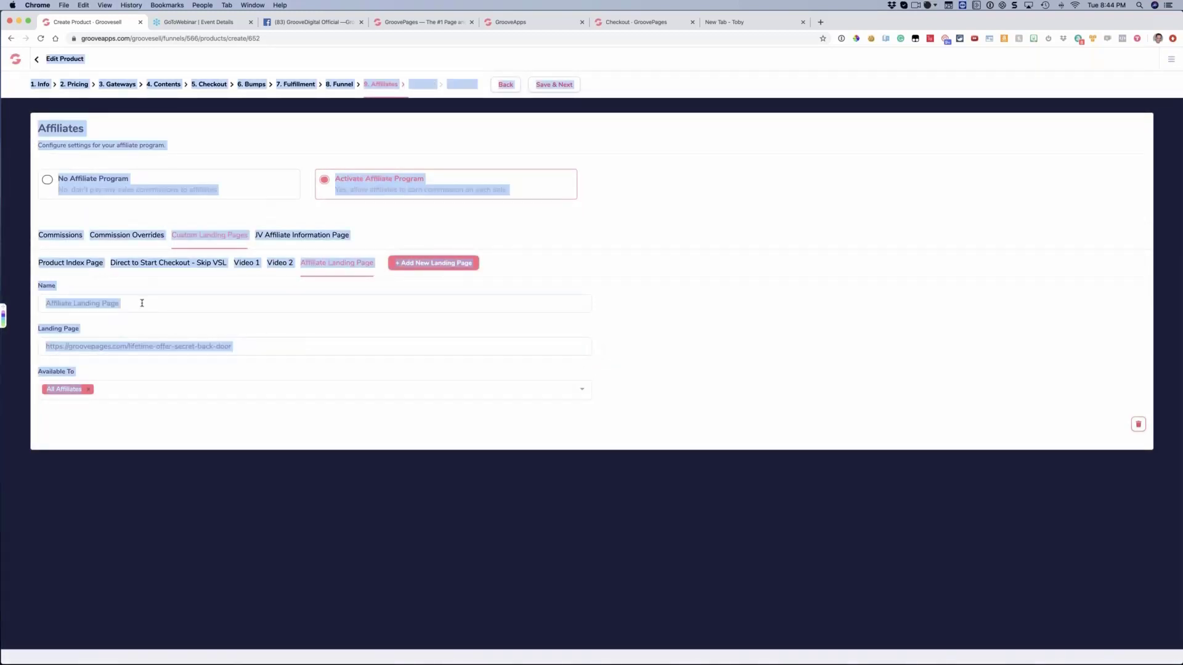
left_click(121, 302)
key("super+a")
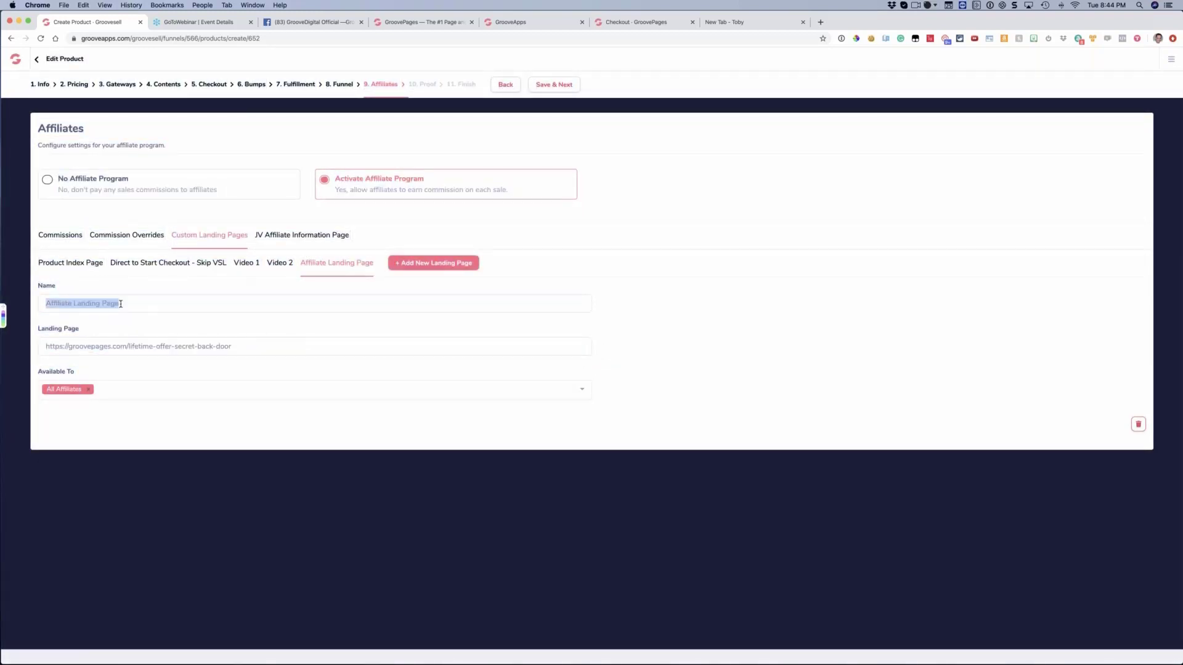
type("BF")
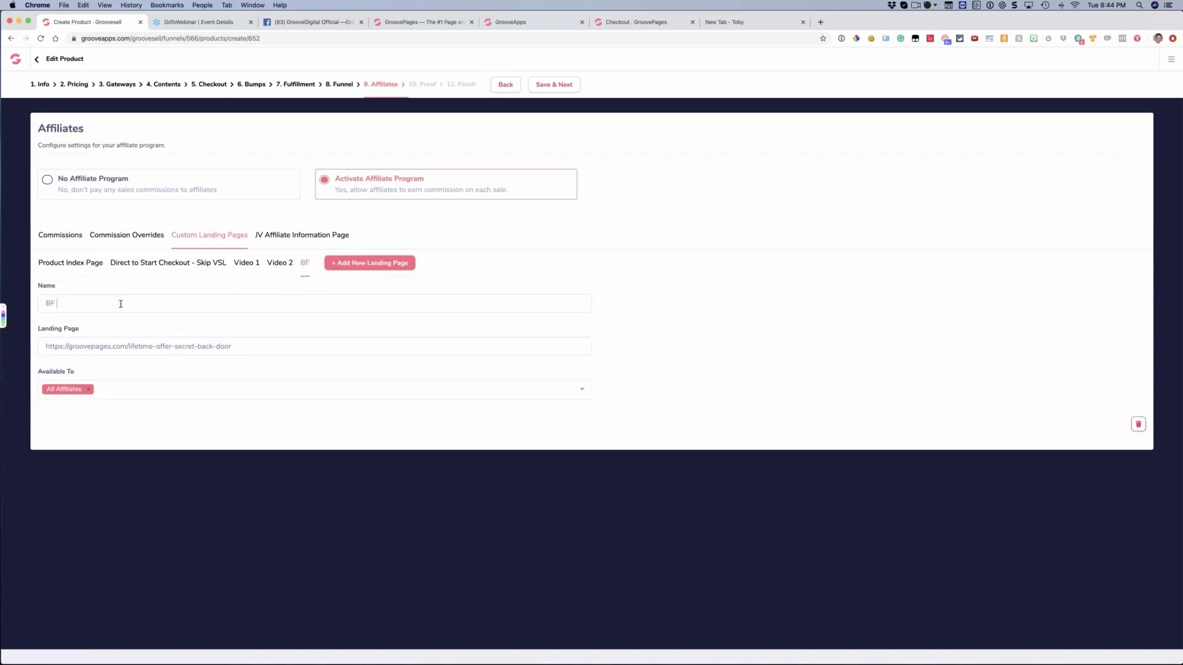
key("BackSpace")
type("F Sale")
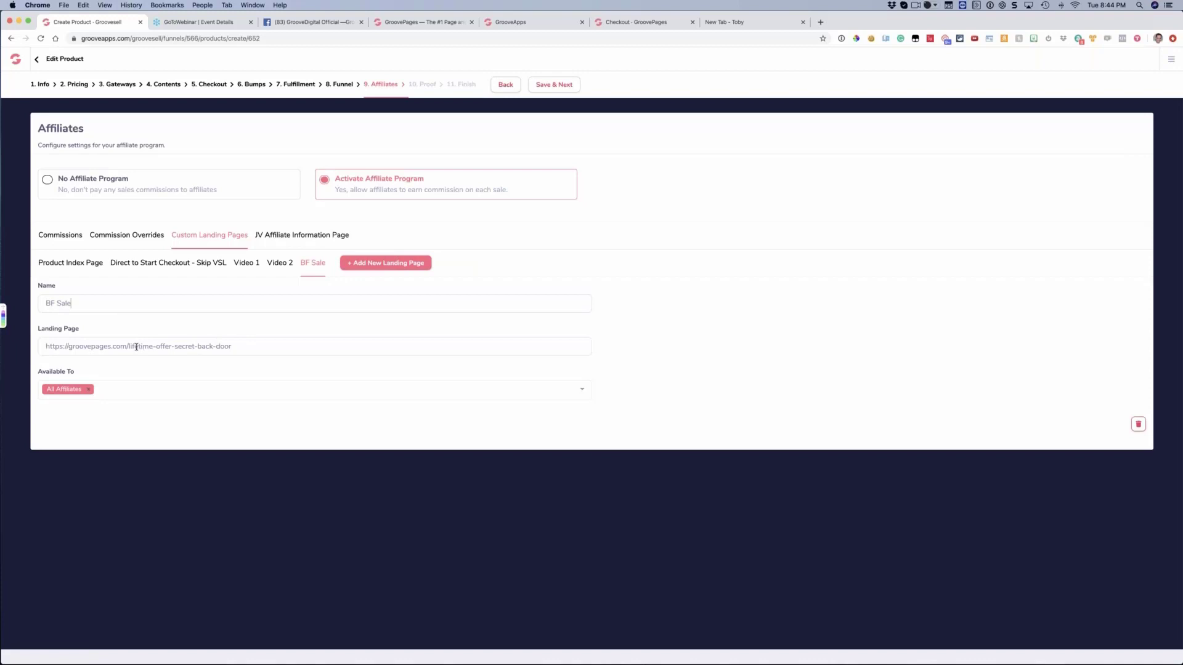
left_click_drag(146, 348, 248, 350)
type("bfriday")
Add a custom landing page named Webinar plus the affiliate's full name, with a matching groovepages.com webinar URL
left_click(351, 265)
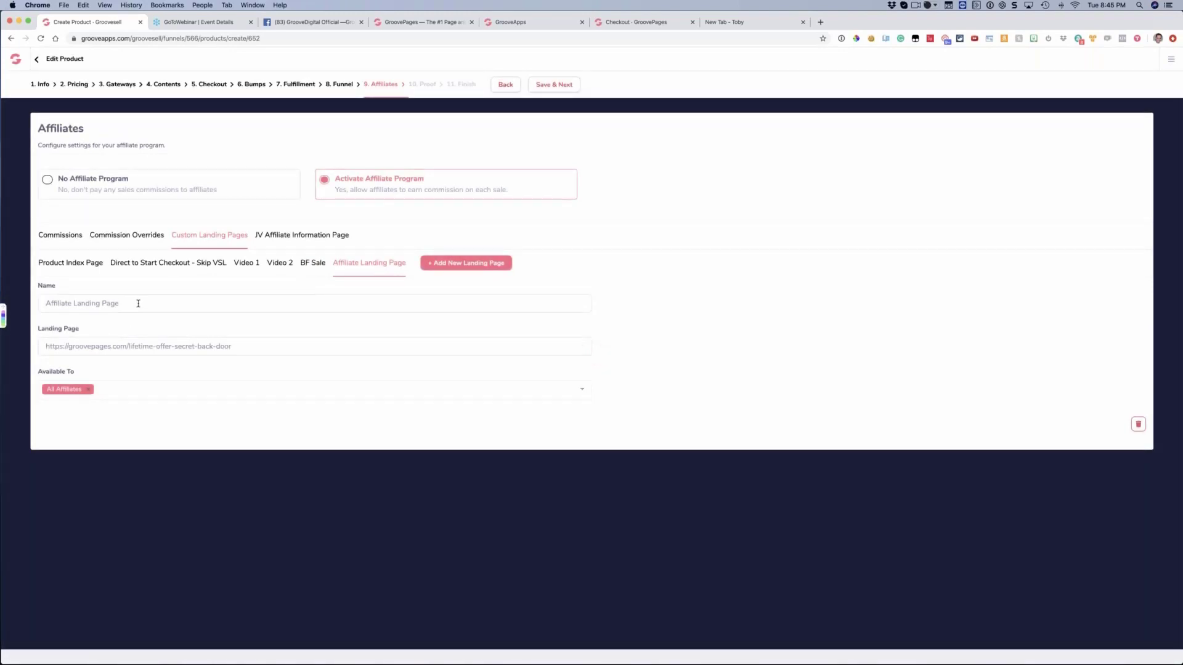
triple_click(138, 303)
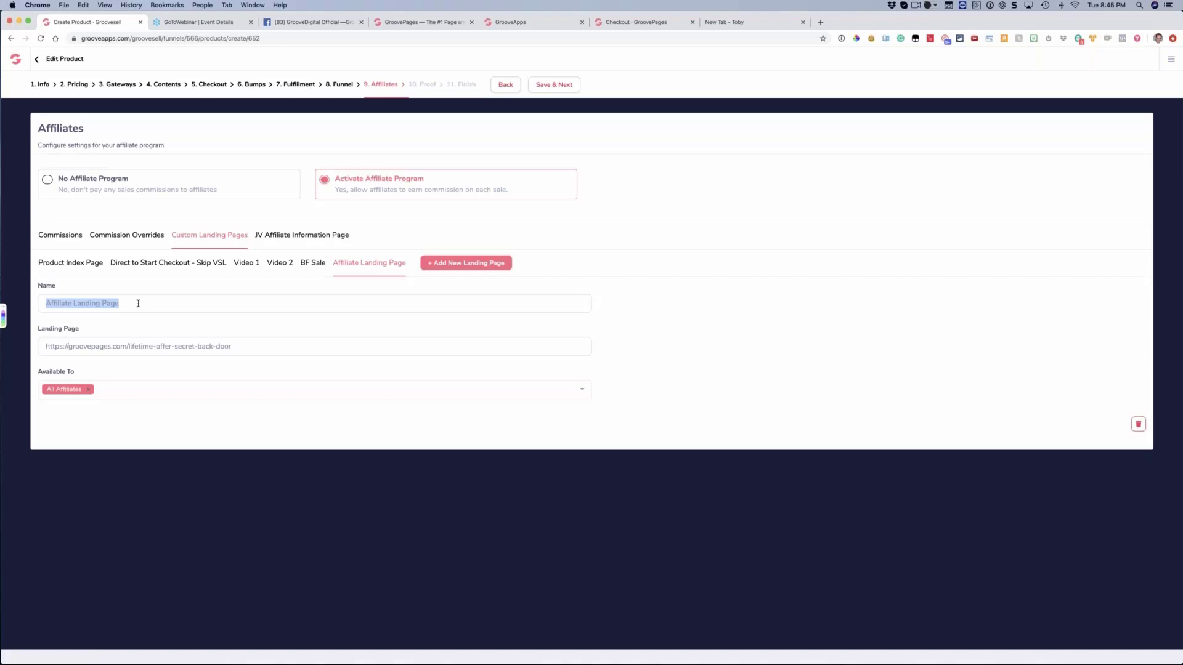
type("We")
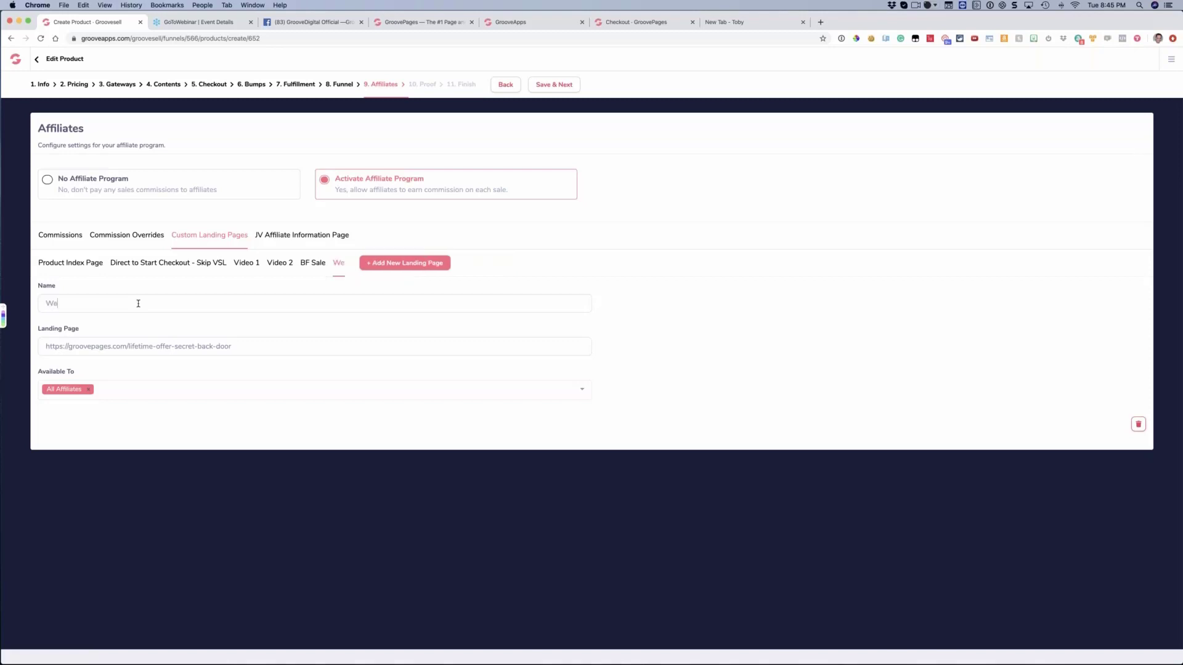
type("binar ")
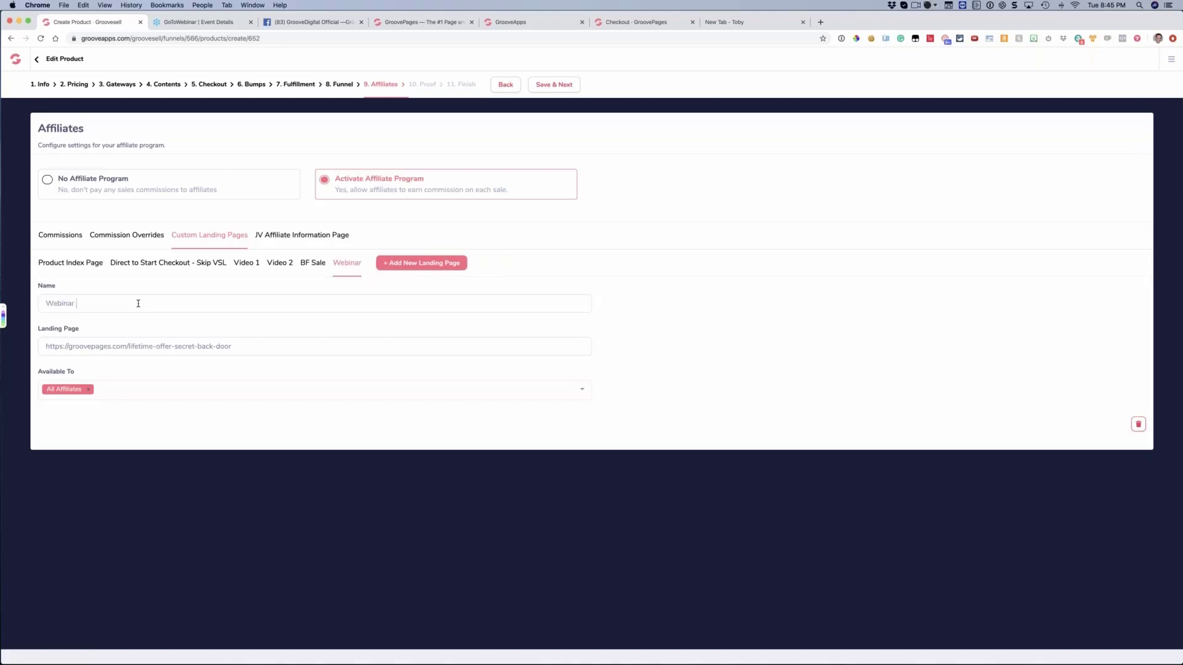
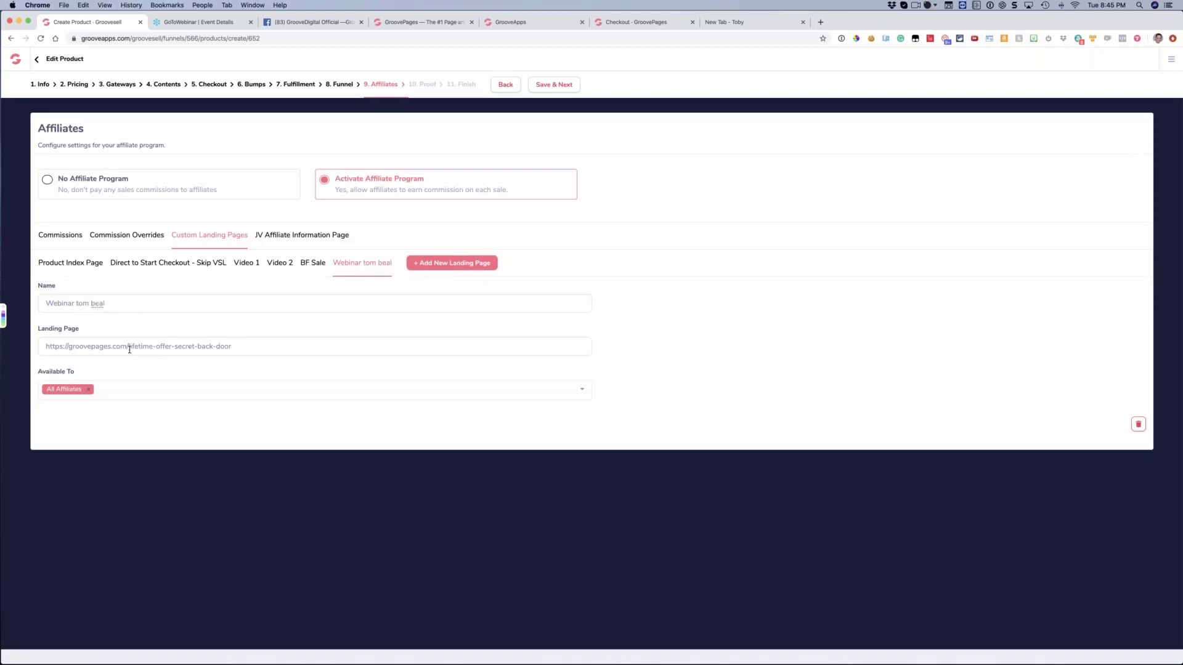
left_click_drag(127, 346, 240, 351)
key("BackSpace")
Search the webinar landing page's availability options for the affiliate's full name, and check the Lifetime commission overrides
left_click(309, 264)
left_click(245, 264)
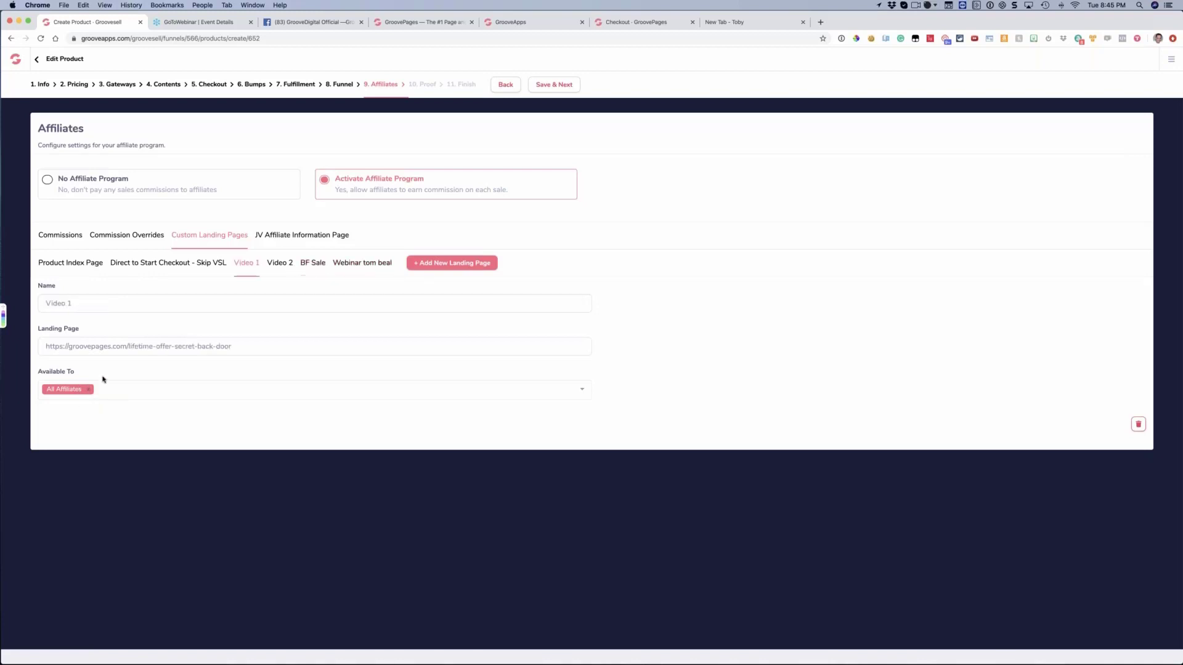
left_click(360, 265)
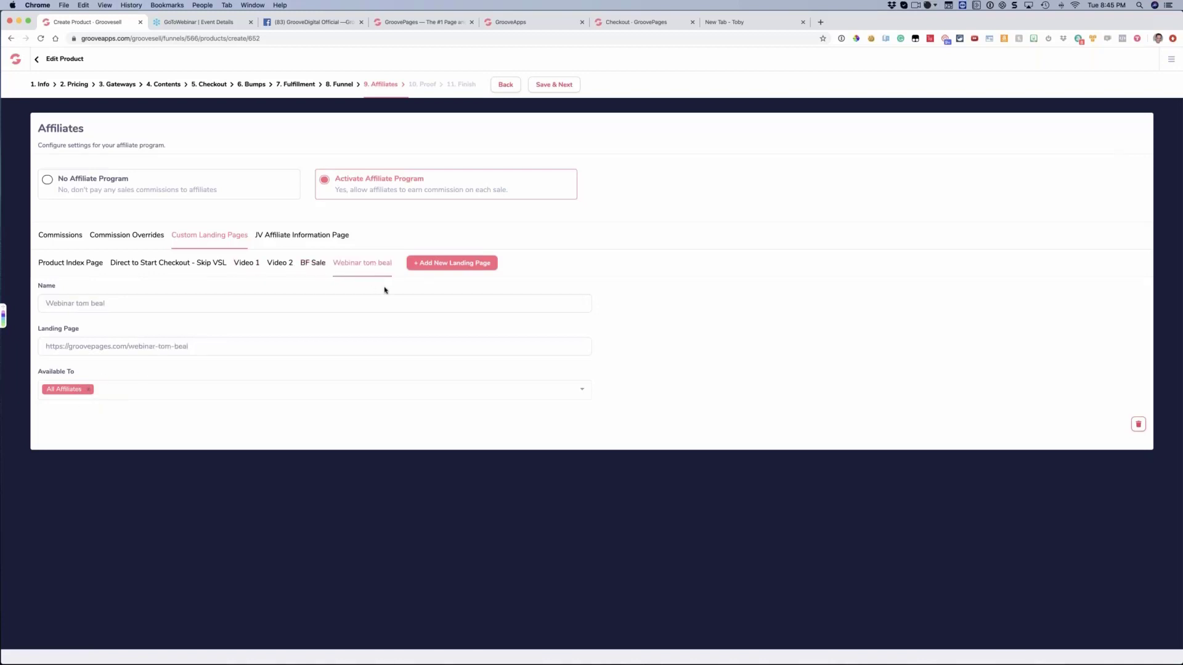
left_click(192, 388)
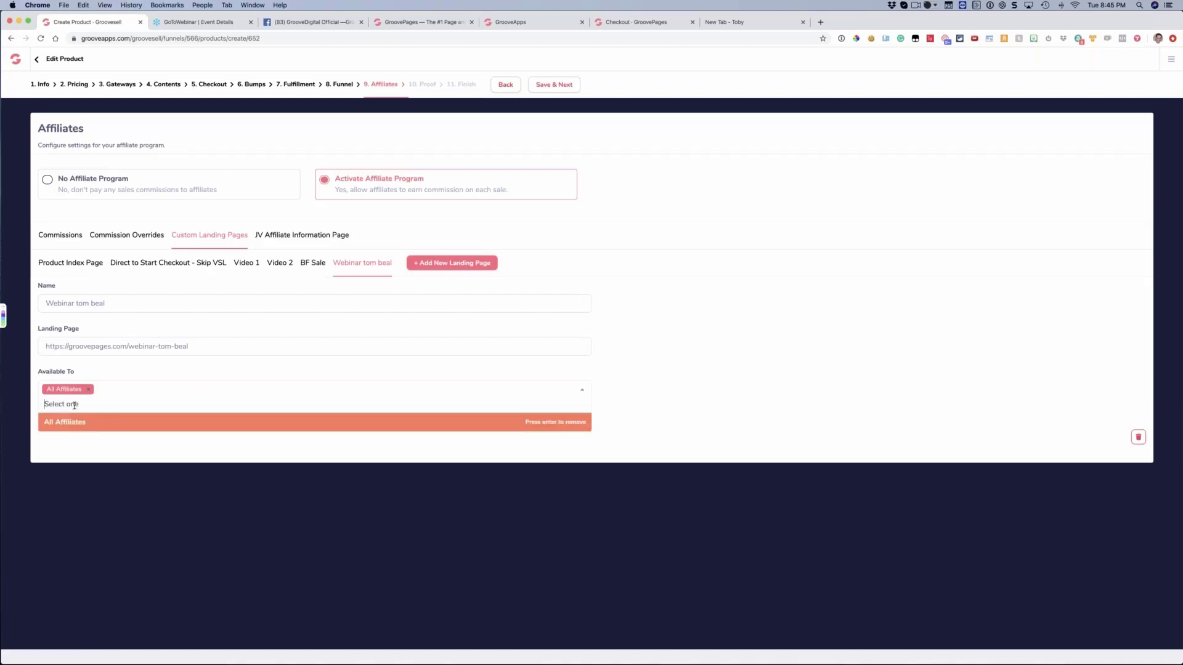
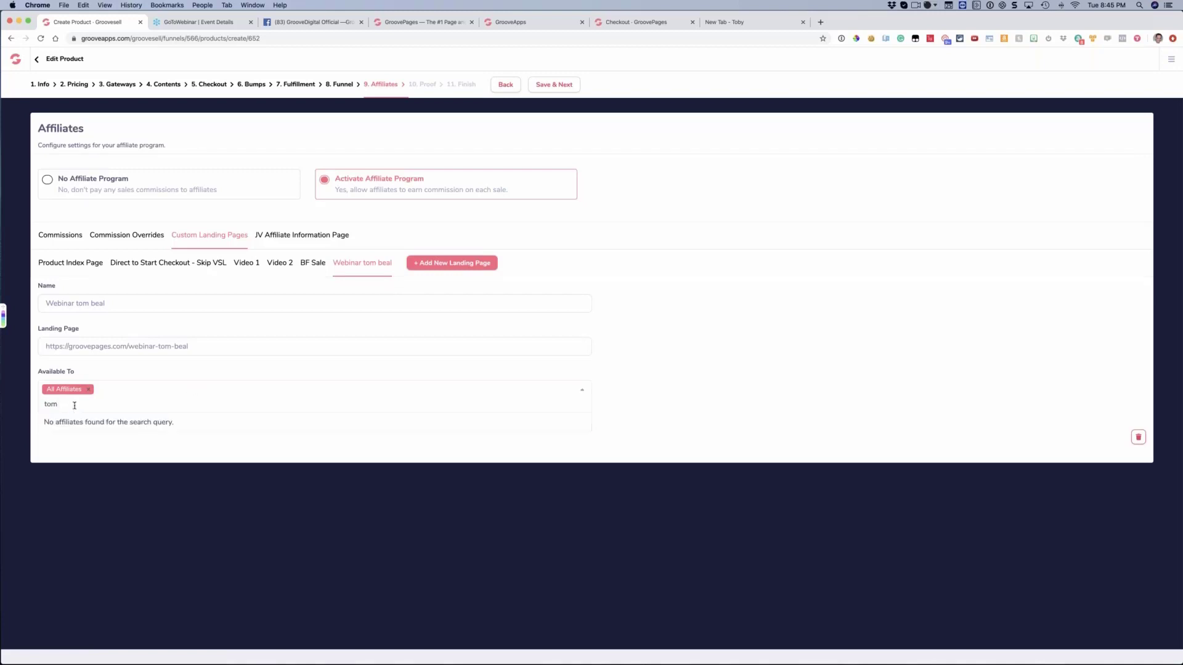
left_click(147, 237)
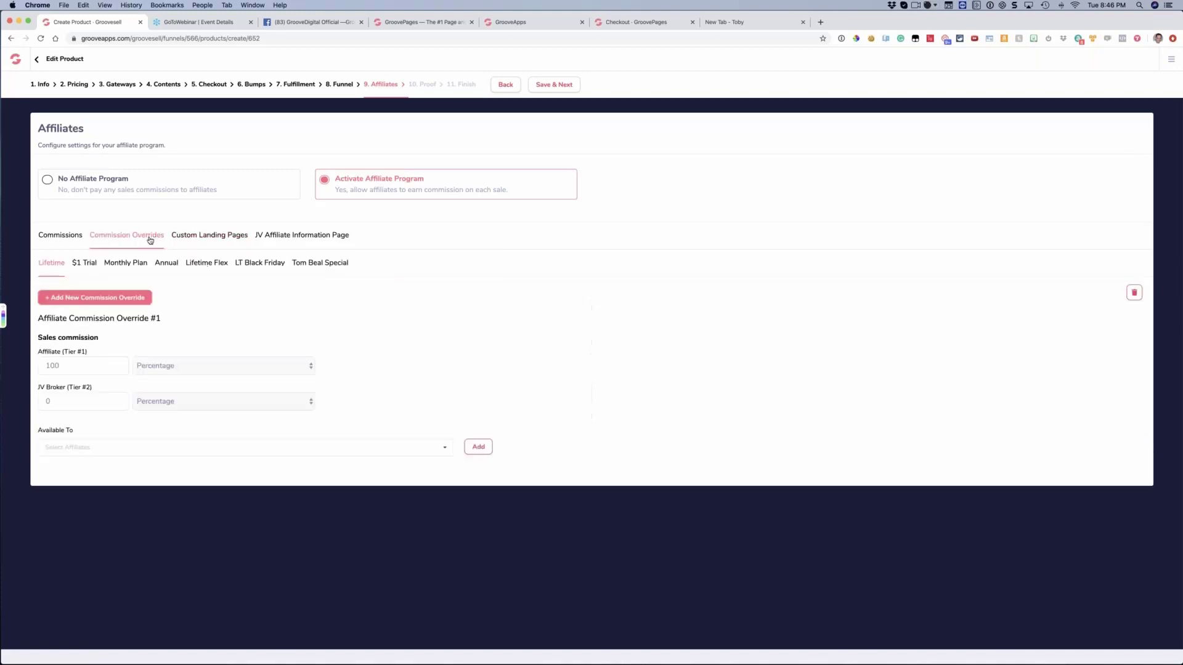
left_click(190, 238)
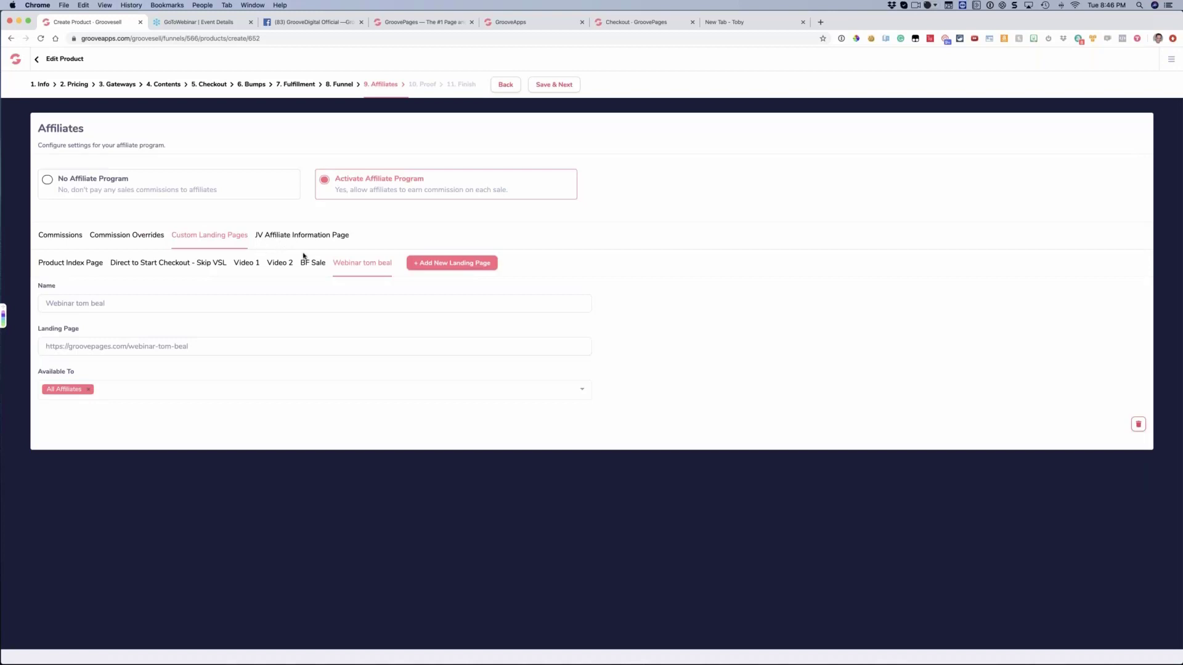
Delete the webinar, BF Sale, Video 2 and Video 1 custom landing pages
left_click(1138, 424)
left_click(596, 410)
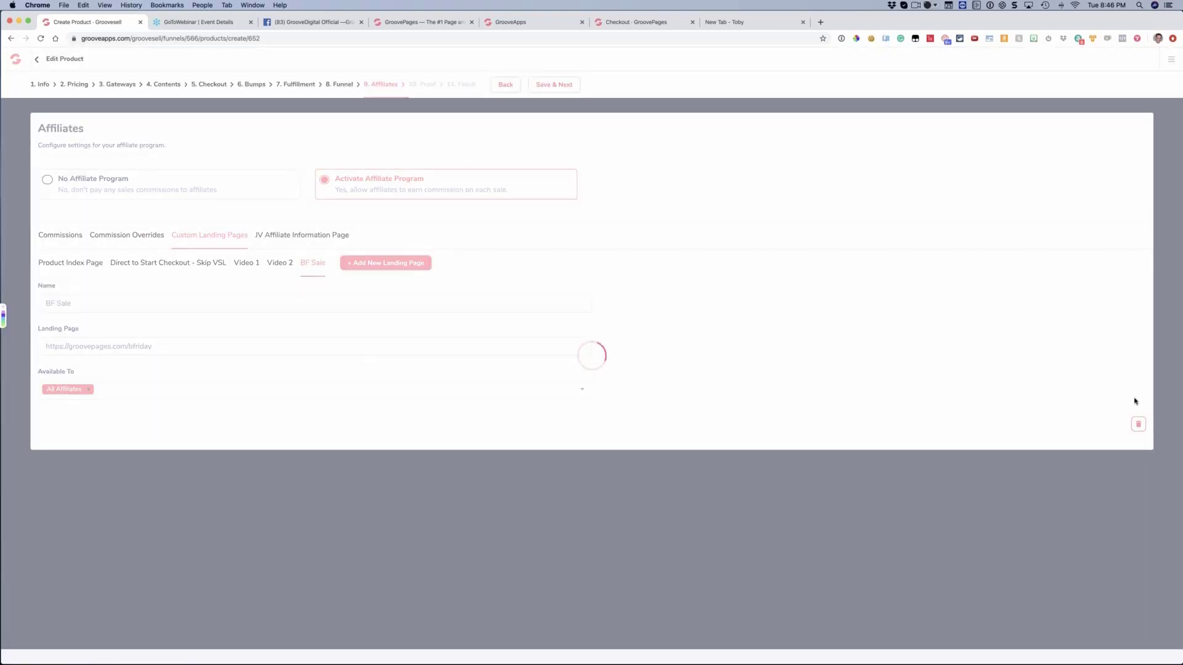
left_click(1137, 423)
left_click(561, 419)
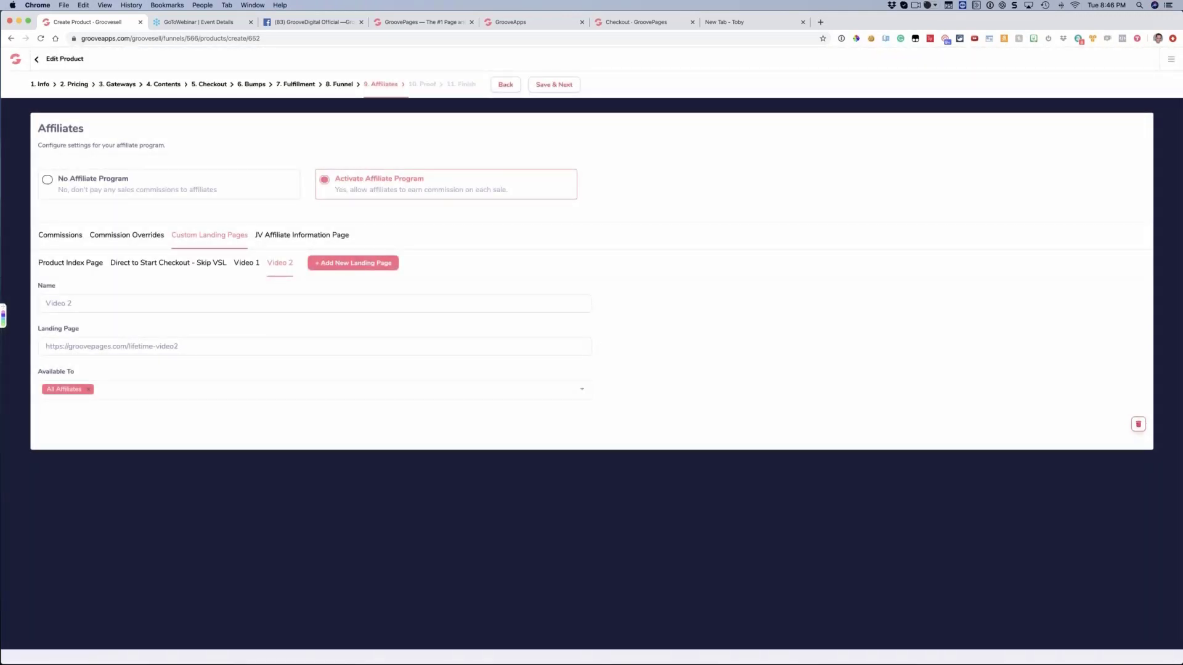
left_click(1138, 423)
left_click(560, 419)
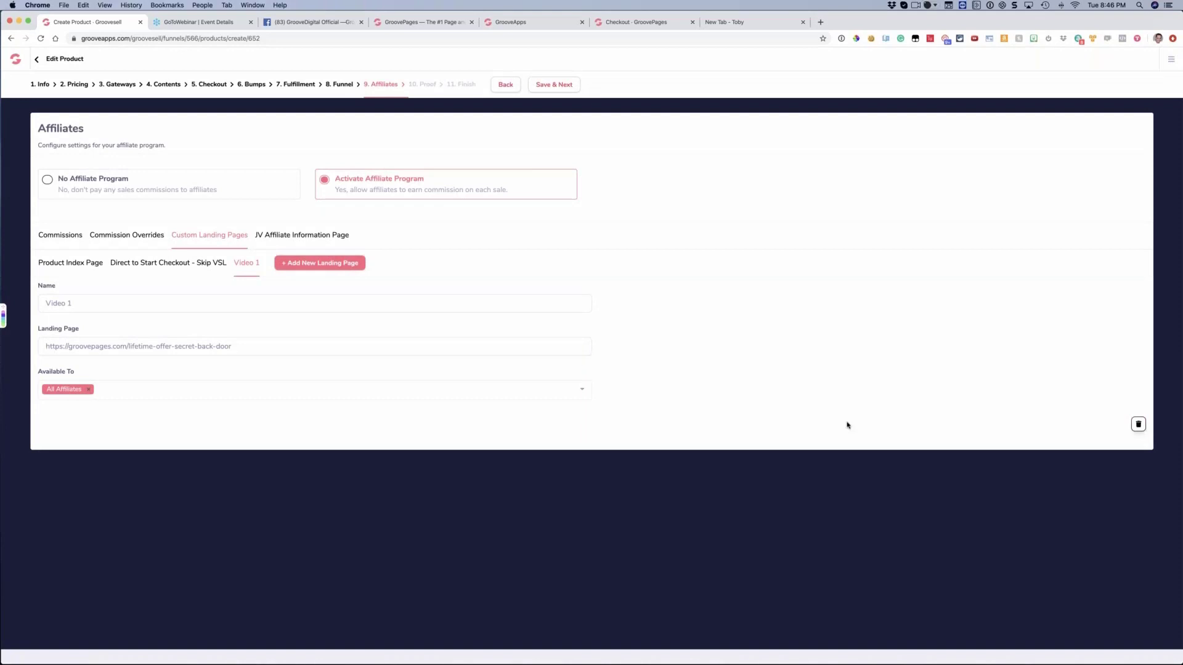
left_click(1138, 424)
left_click(573, 418)
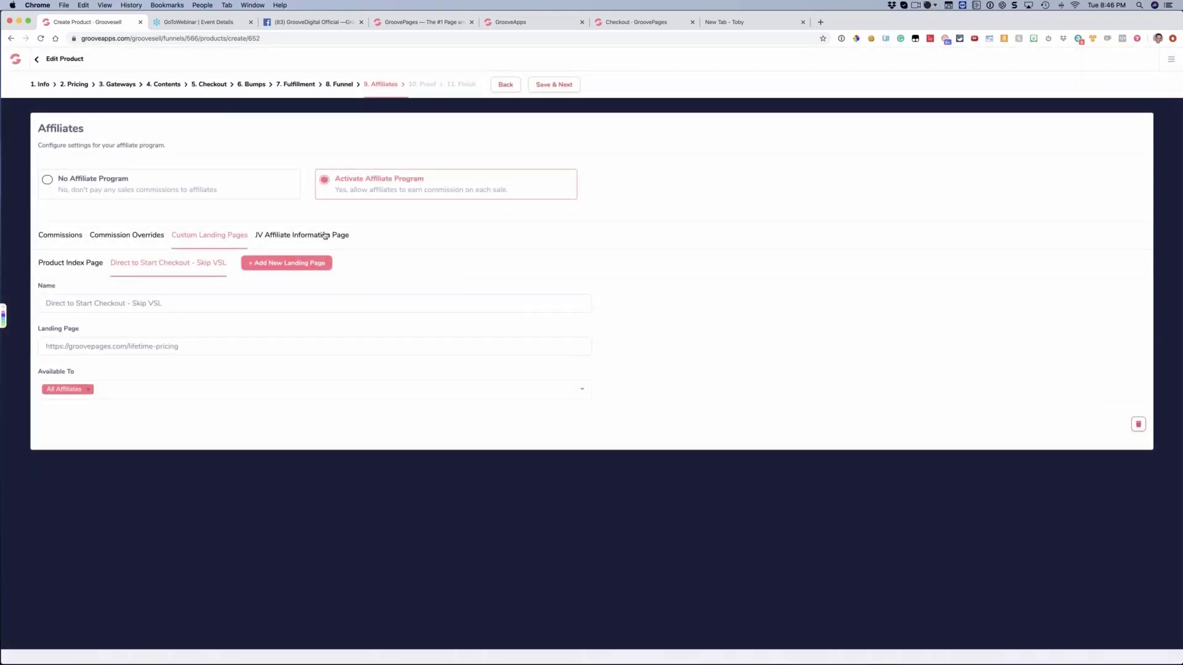
Open the JV Affiliate Information Page setting and review the groovejv.com page in a separate browser tab
left_click(325, 236)
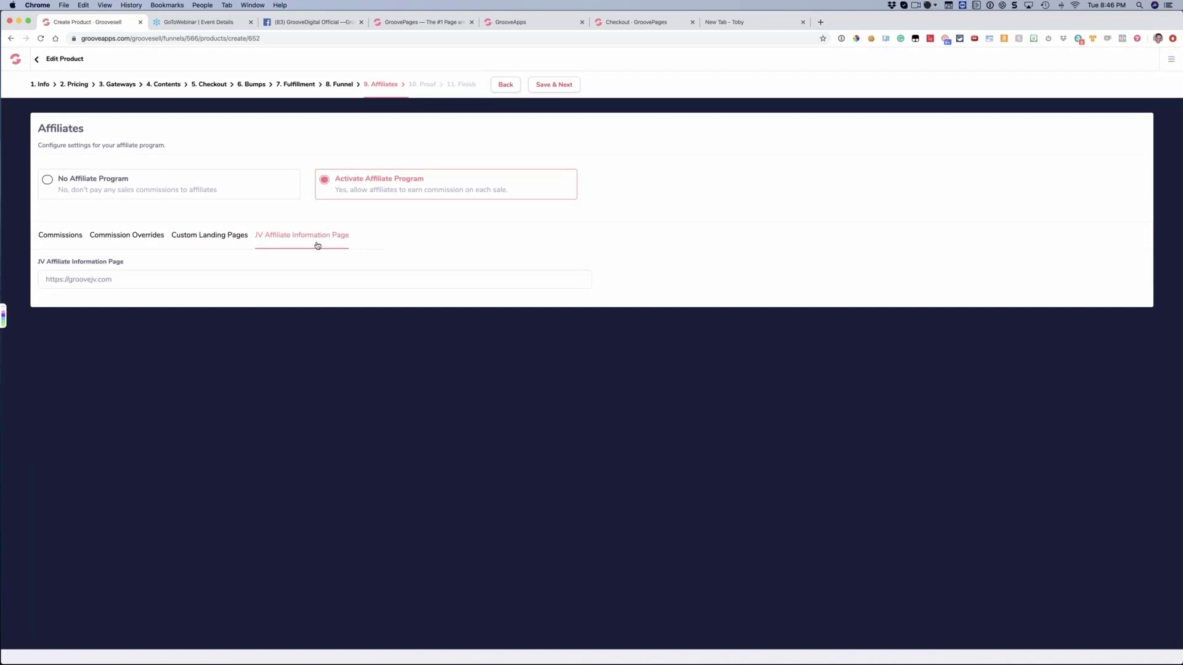
key("super+a")
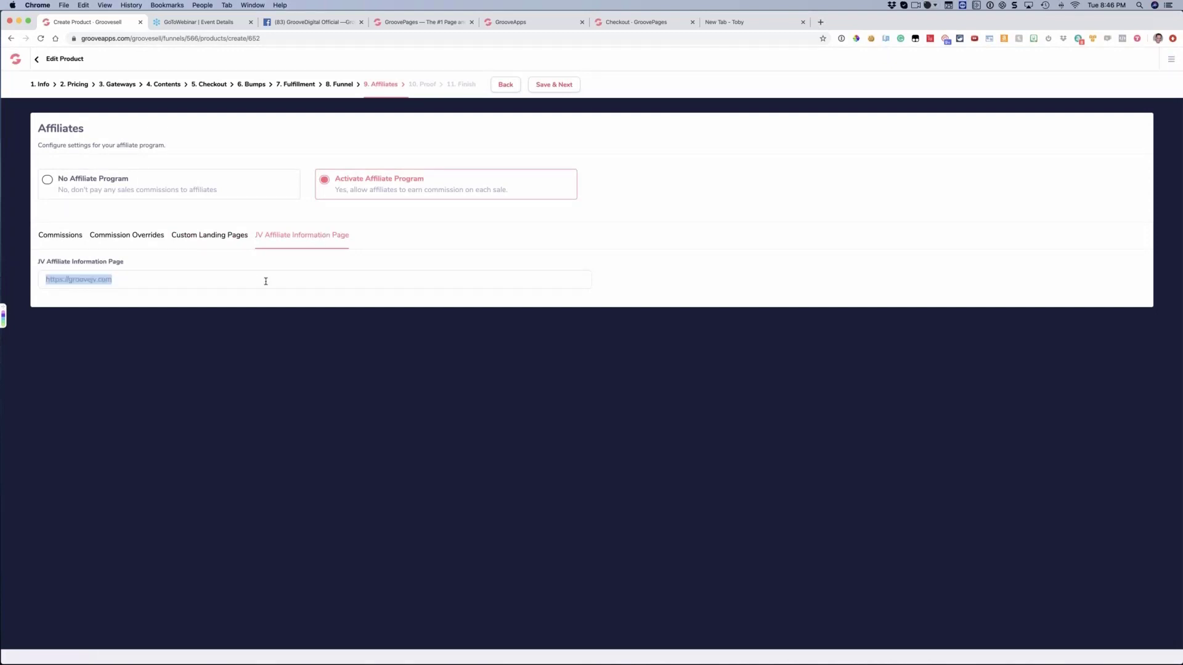
left_click(820, 22)
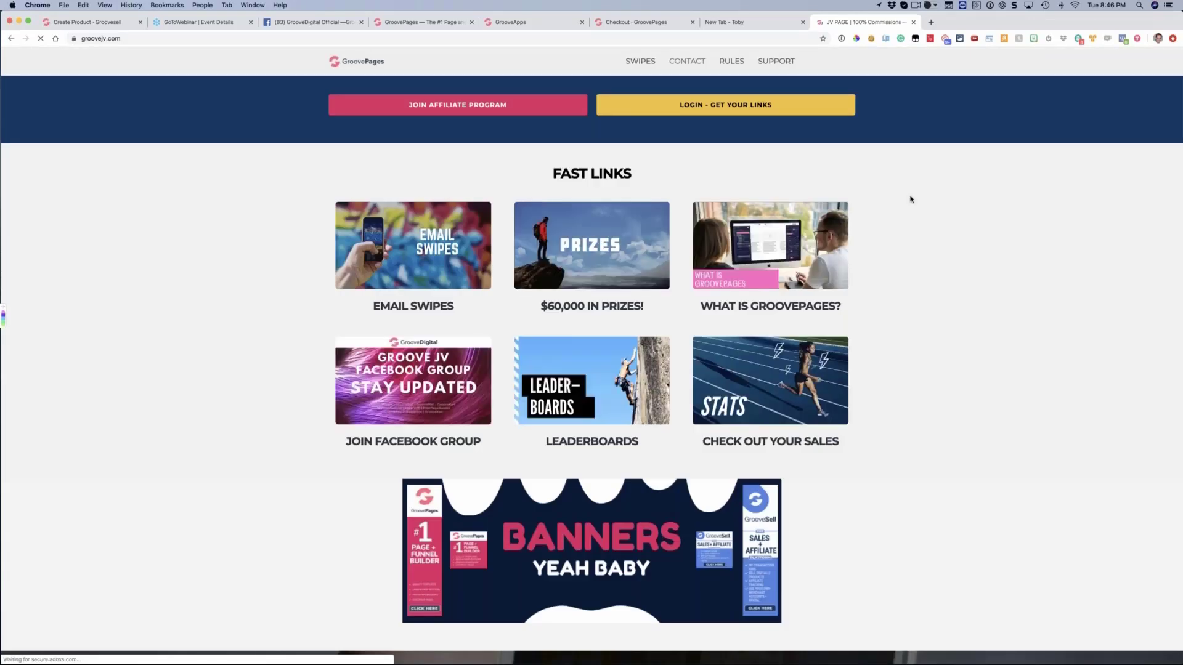
scroll(912, 192, "down", 10)
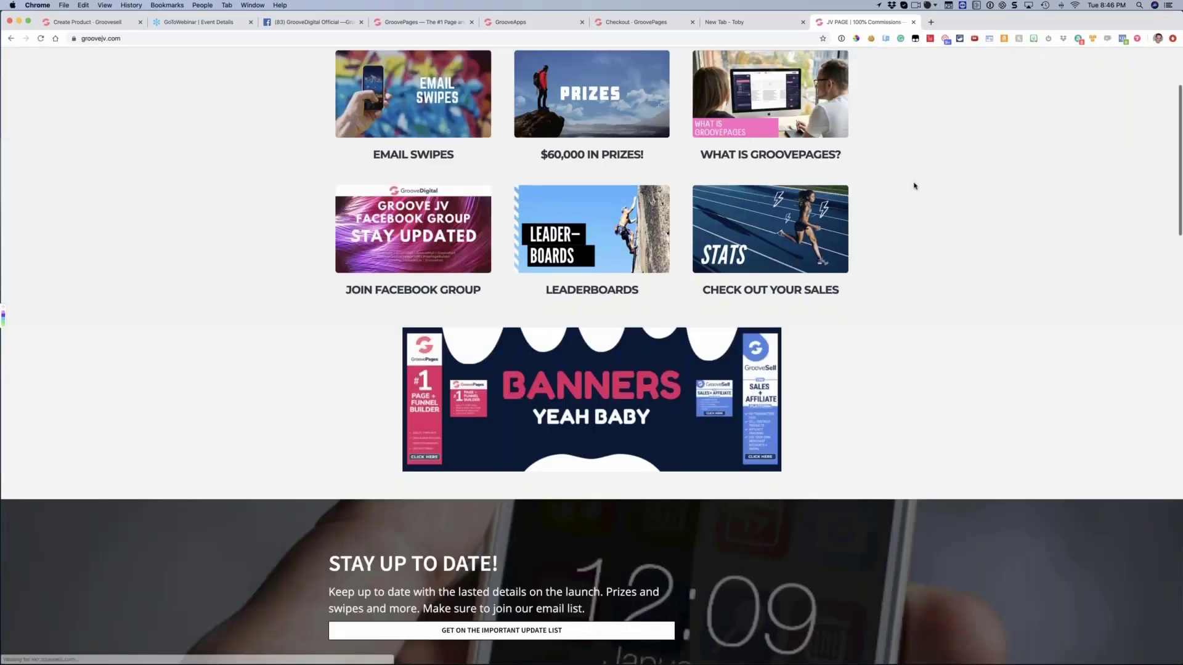
scroll(915, 189, "down", 15)
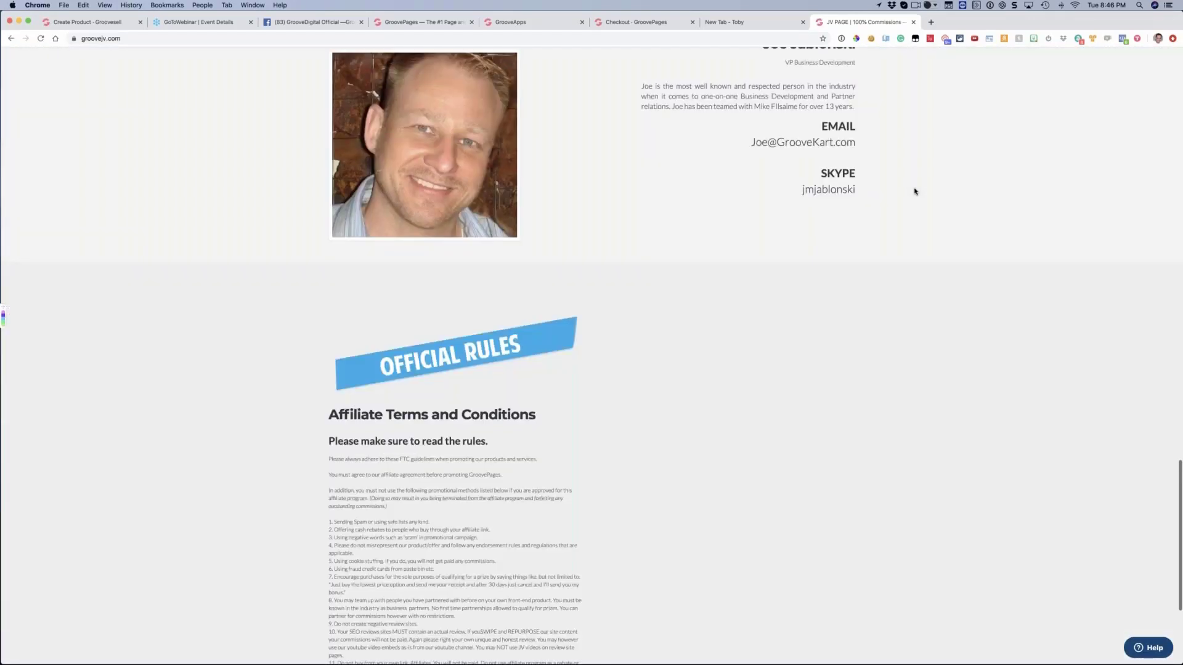
scroll(915, 191, "up", 15)
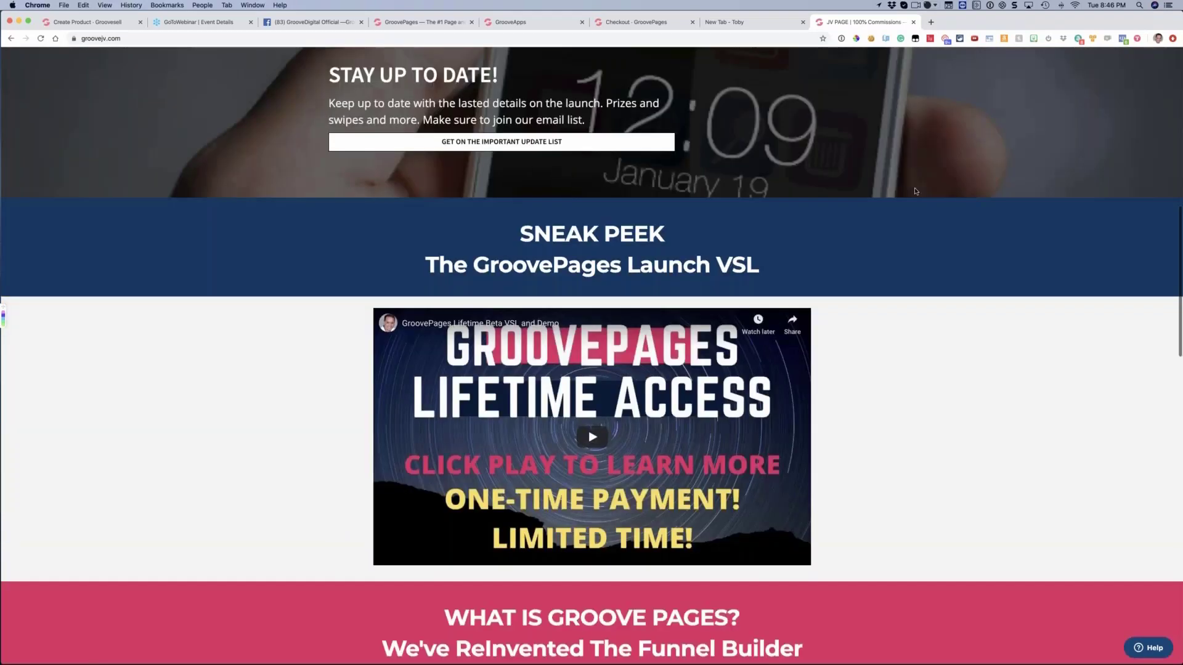
scroll(916, 192, "up", 10)
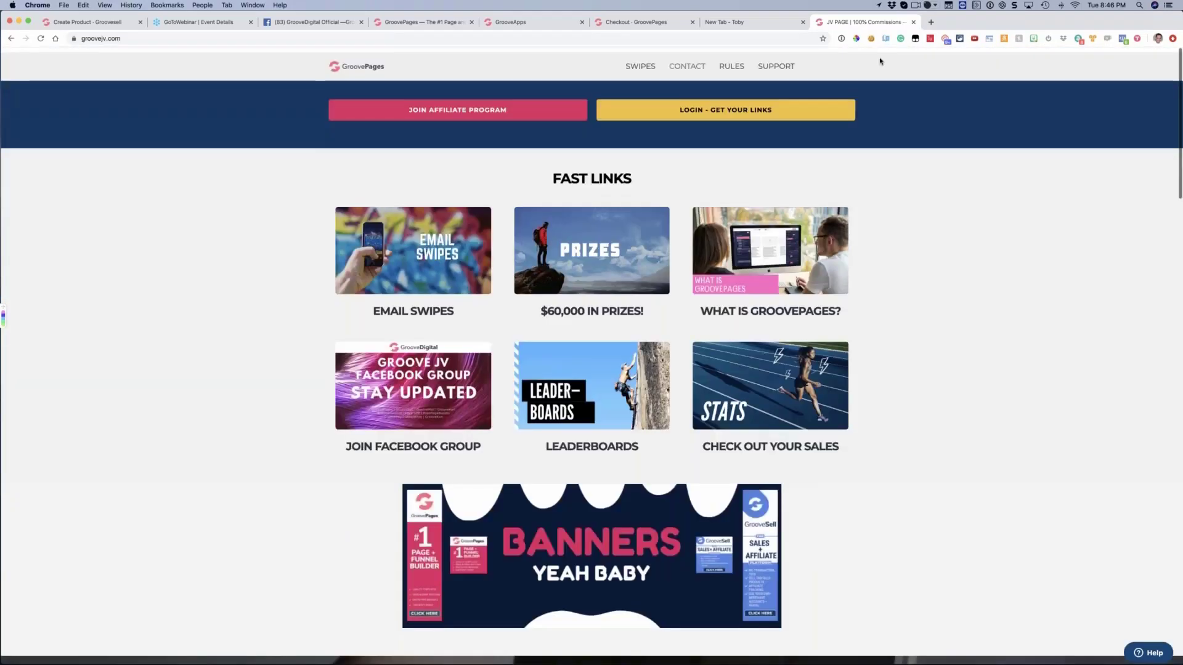
left_click(936, 85)
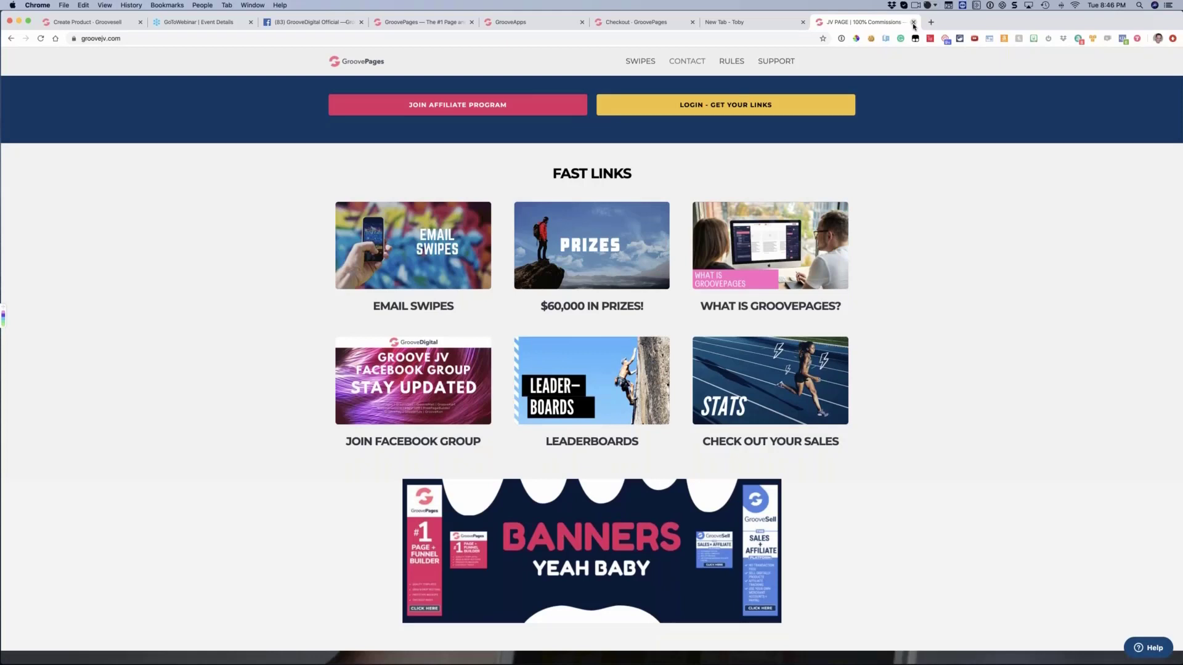
left_click(914, 23)
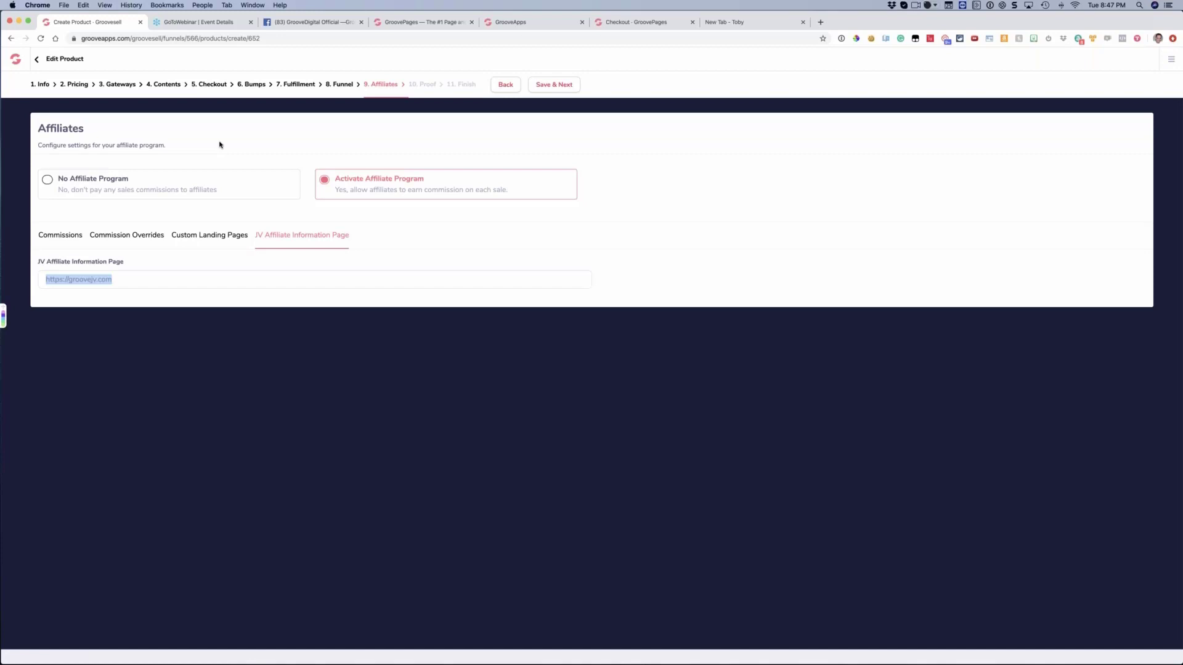
Open the product's promotion dashboard and copy the 2nd Tier Affiliate Link
triple_click(121, 280)
left_click(1170, 60)
left_click(1084, 112)
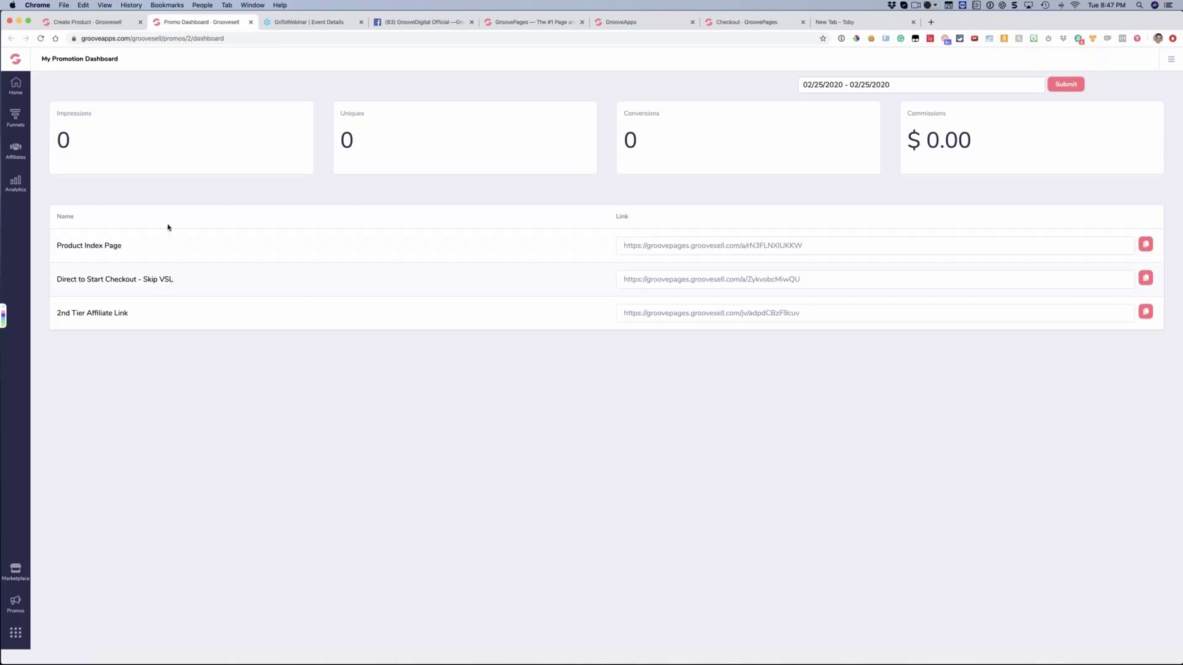
left_click_drag(69, 314, 102, 315)
left_click(249, 322)
left_click(1145, 311)
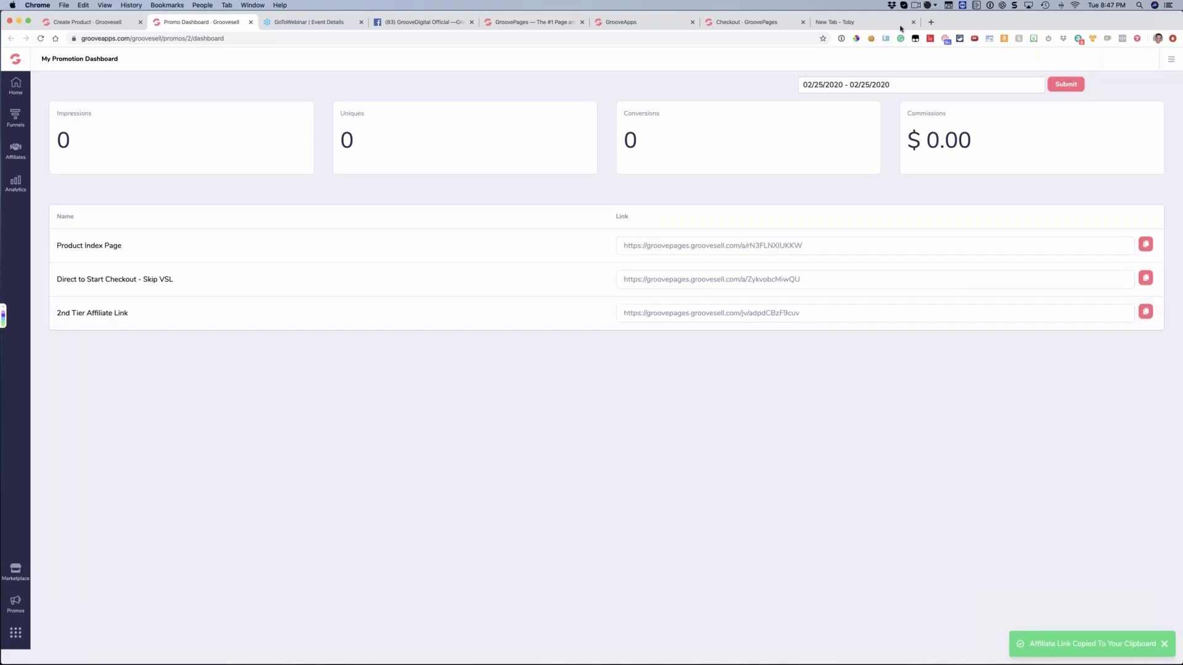
Visit the copied second-tier affiliate link in a new browser tab and dismiss the update list sign-up popup
left_click(931, 23)
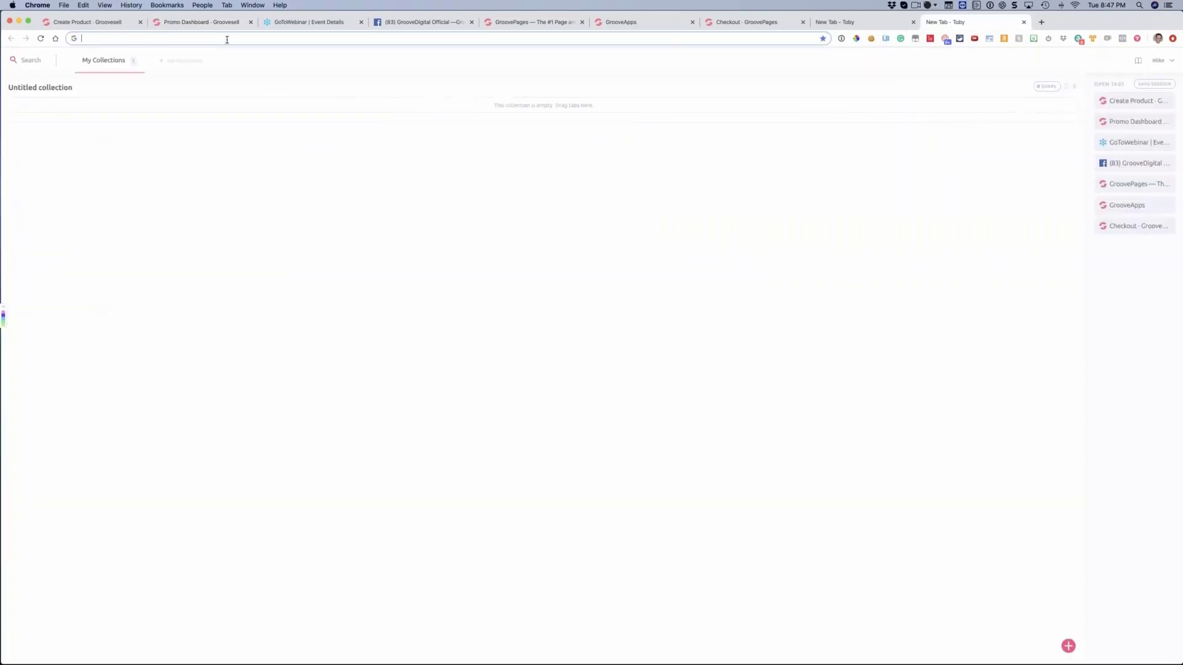
key("super+v")
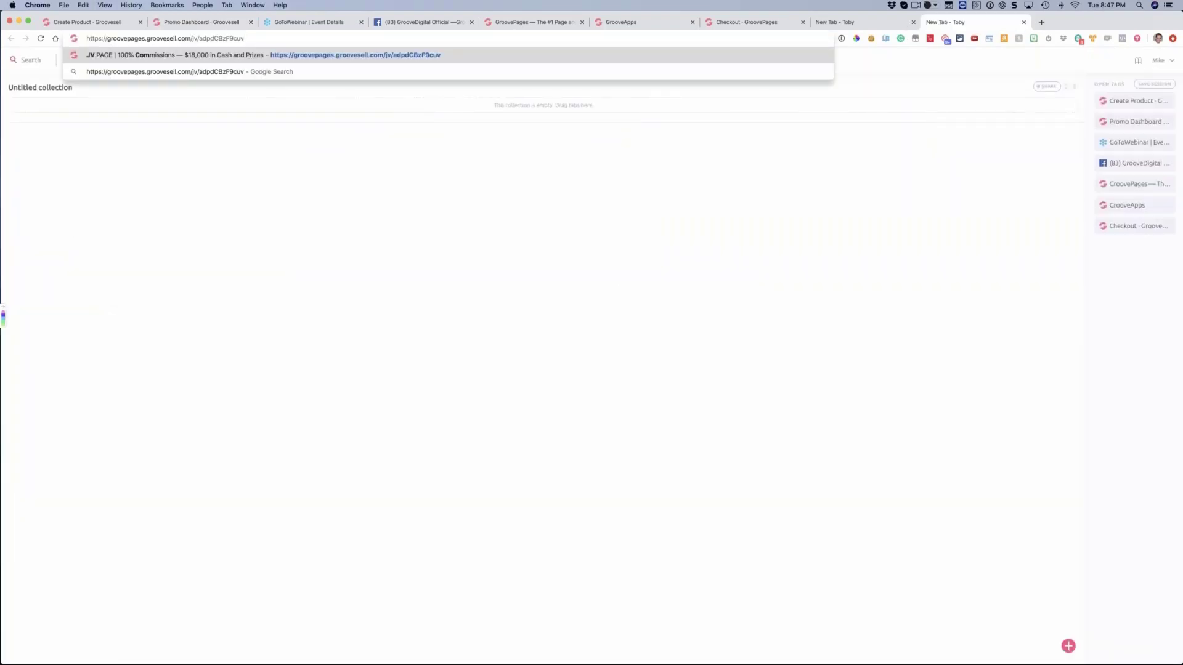
key("Return")
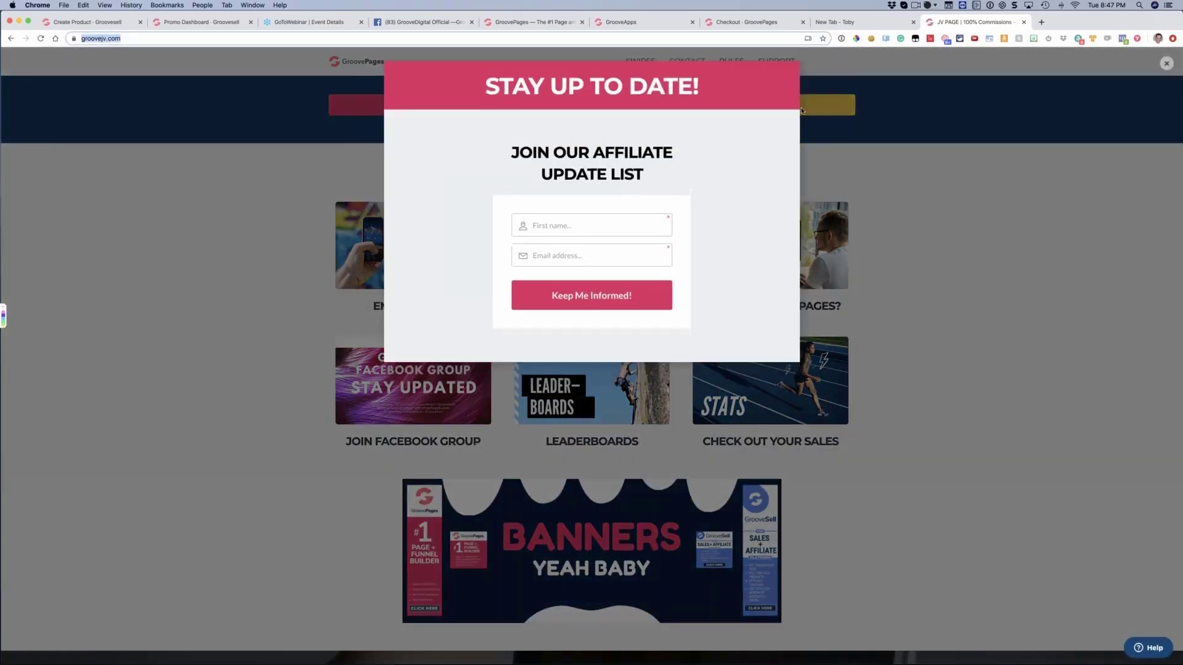
left_click(1161, 65)
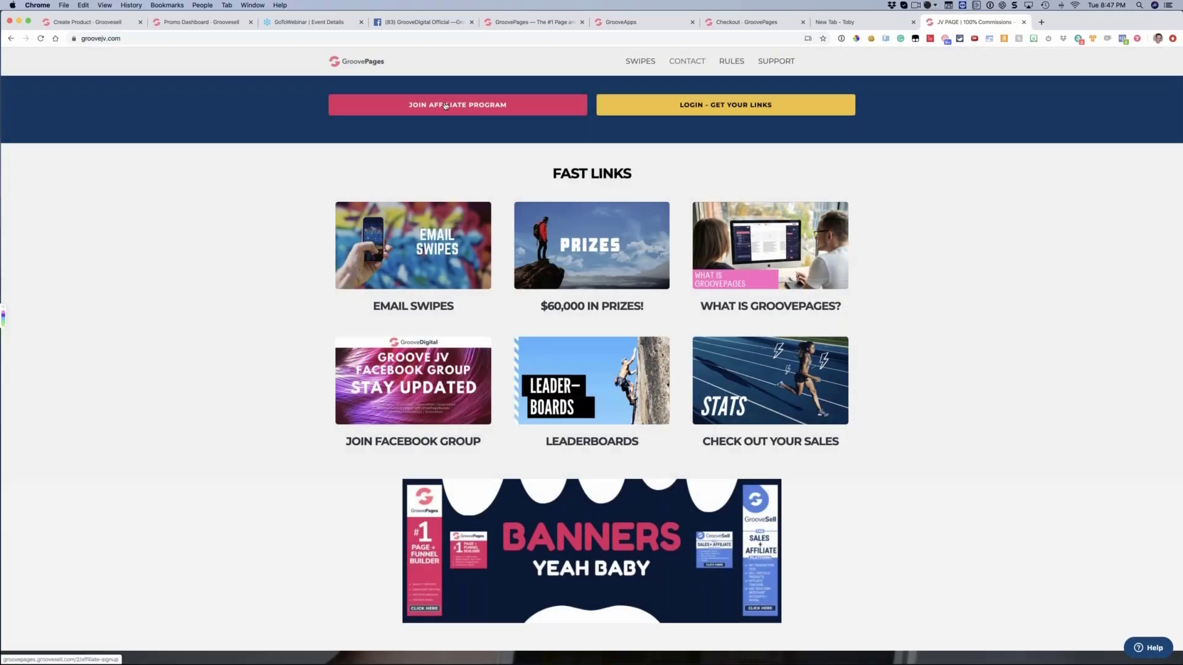
Close the groovejv.com page, return to the product's Affiliates settings and choose No Affiliate Program
left_click(1024, 21)
left_click(91, 22)
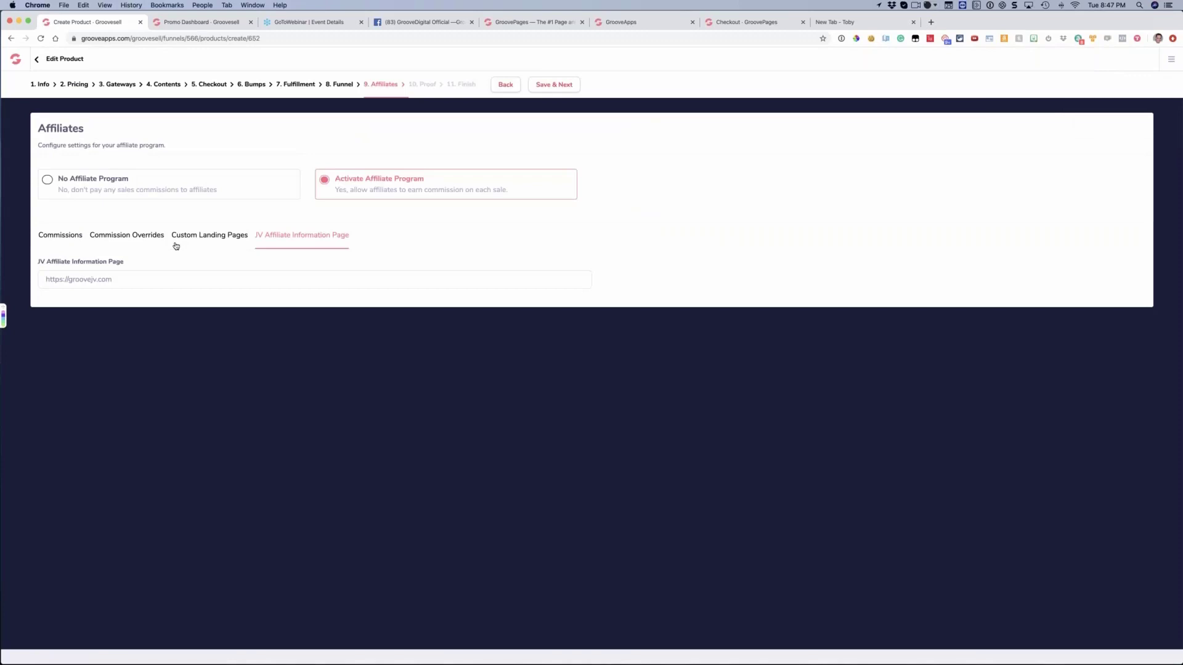
left_click(48, 181)
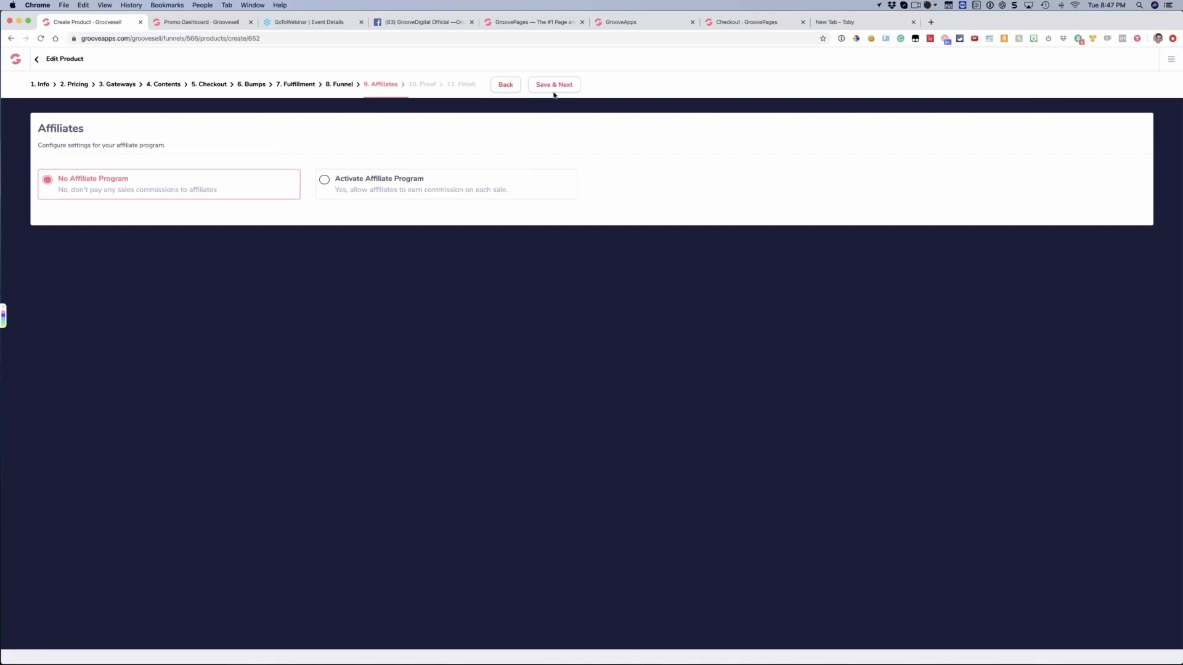
Reload the GroovePages lifetime pricing page and examine the social proof notification and its verification label
left_click(621, 22)
left_click(544, 24)
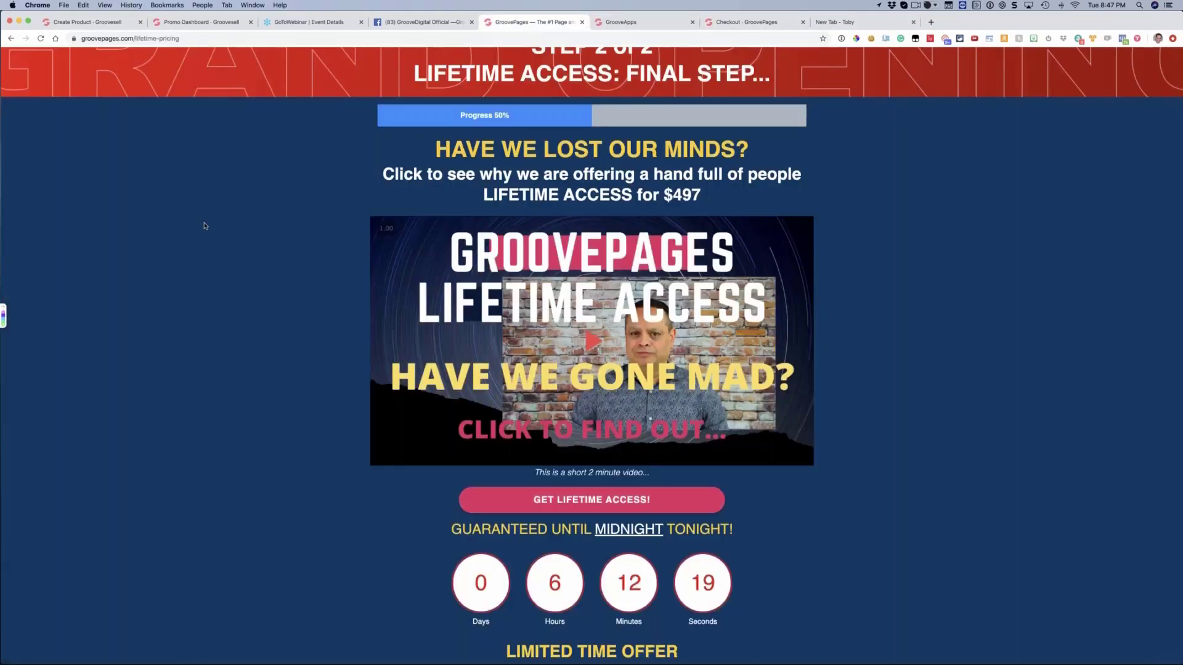
key("super+r")
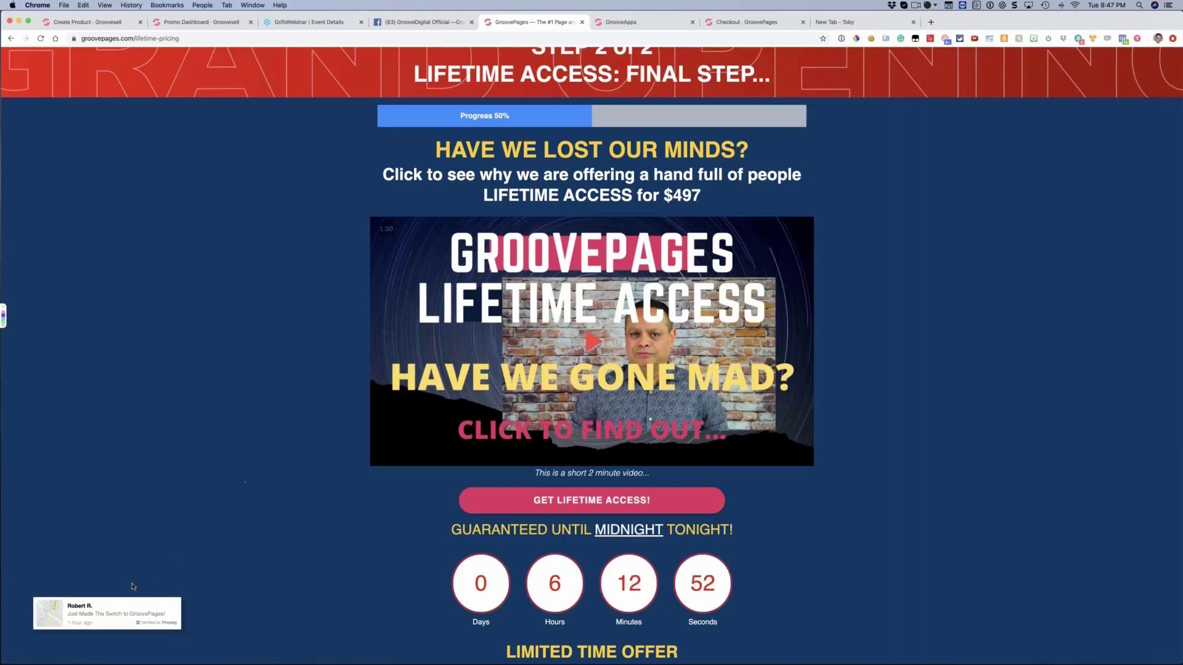
left_click_drag(158, 623, 175, 623)
left_click(159, 622)
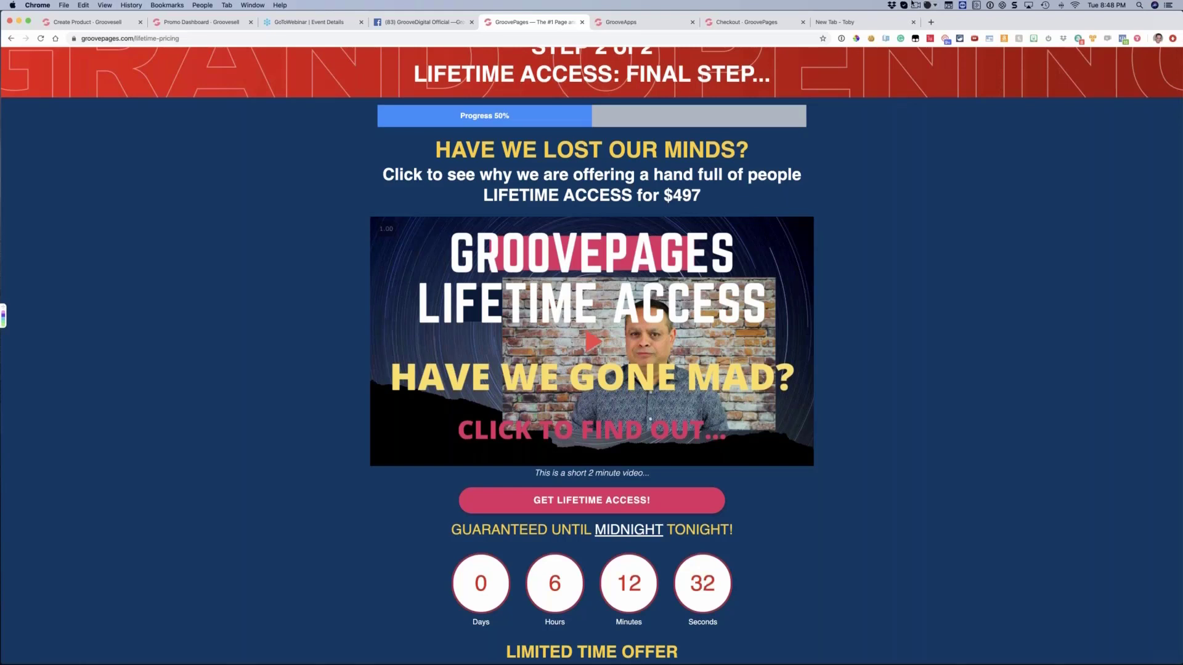
Visit useproof.com in a new browser tab and look at its pricing page
left_click(931, 21)
type("usep")
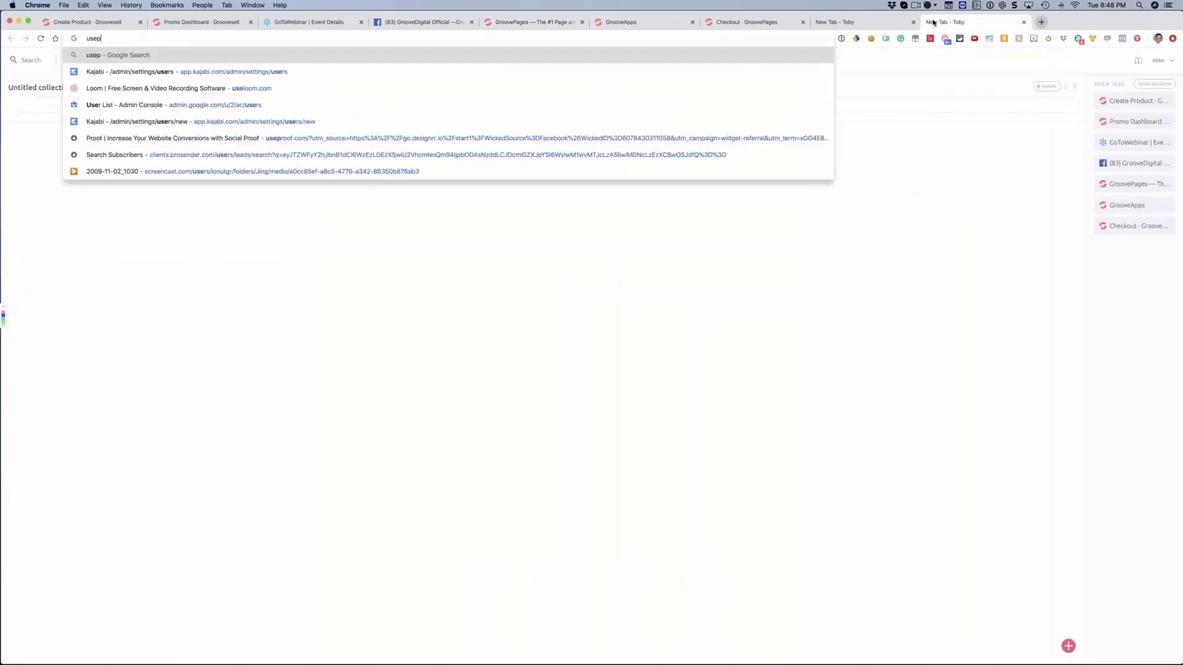
type("roof.com")
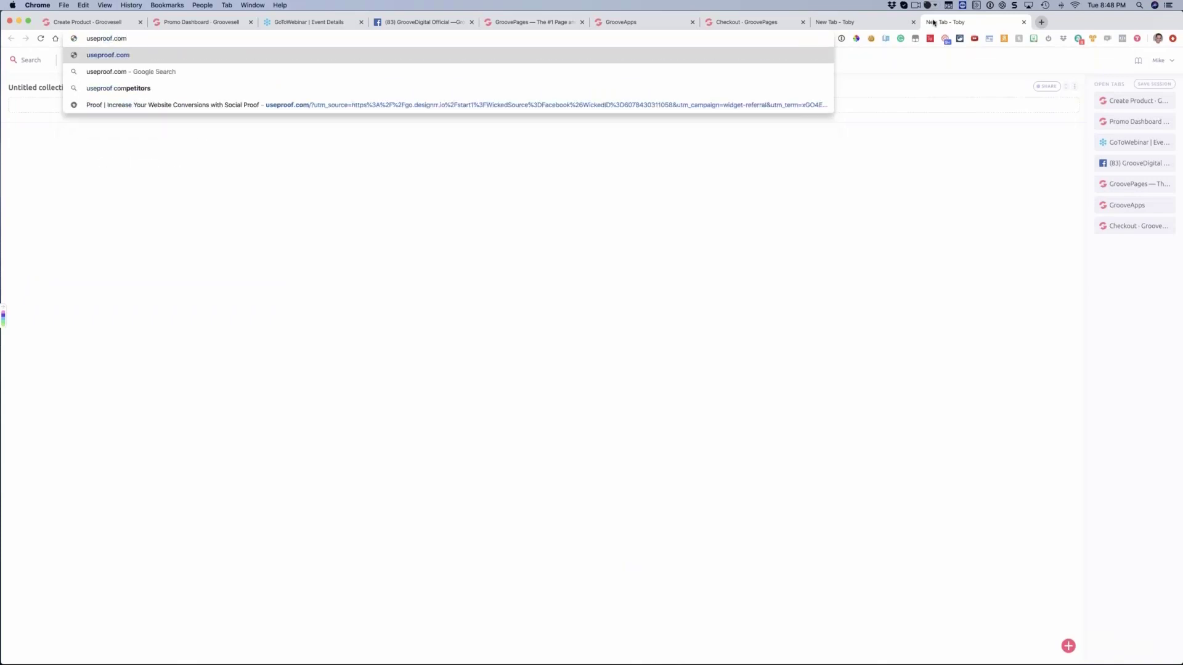
key("Return")
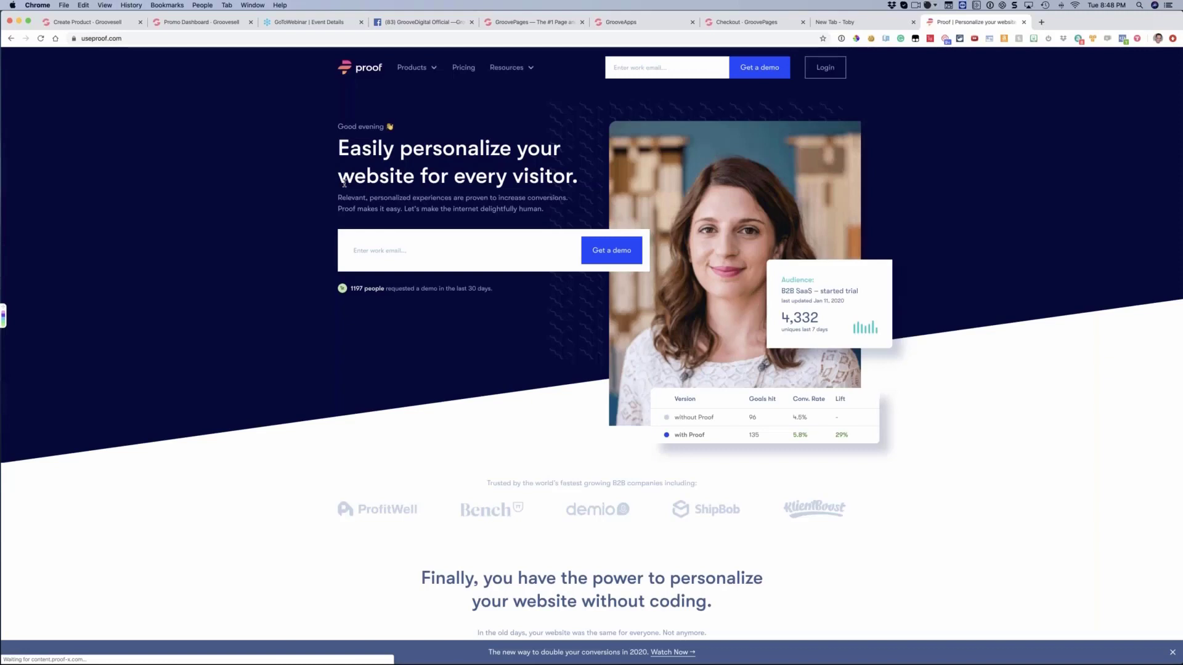
left_click(464, 68)
scroll(351, 236, "down", 2)
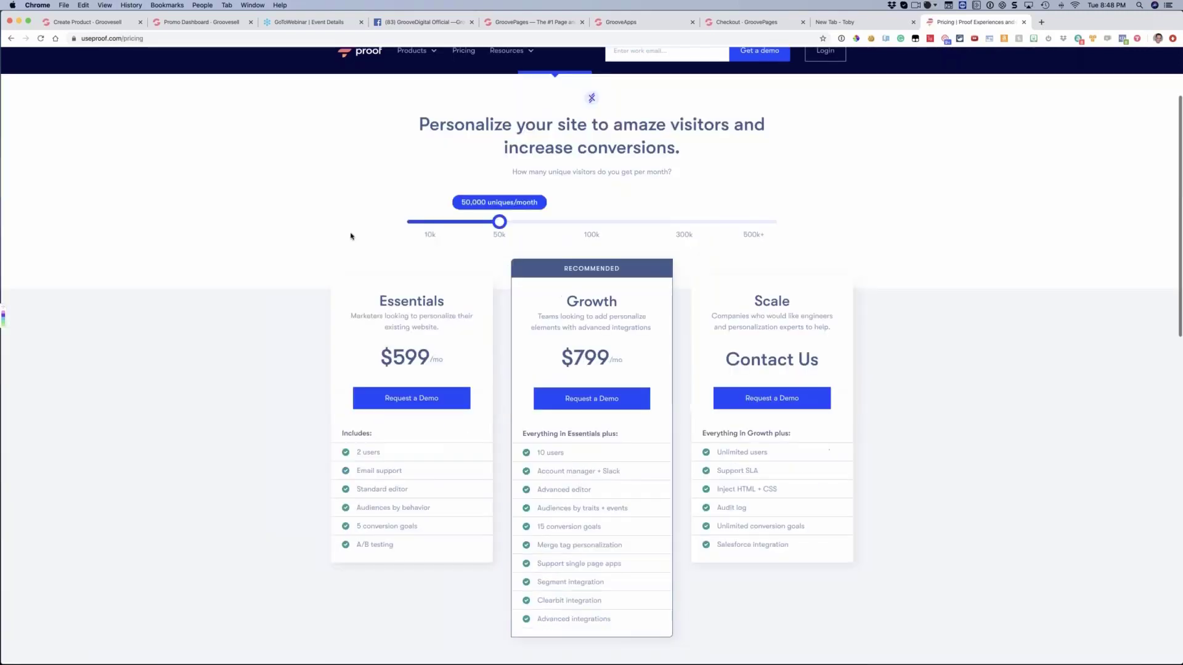
scroll(351, 237, "down", 2)
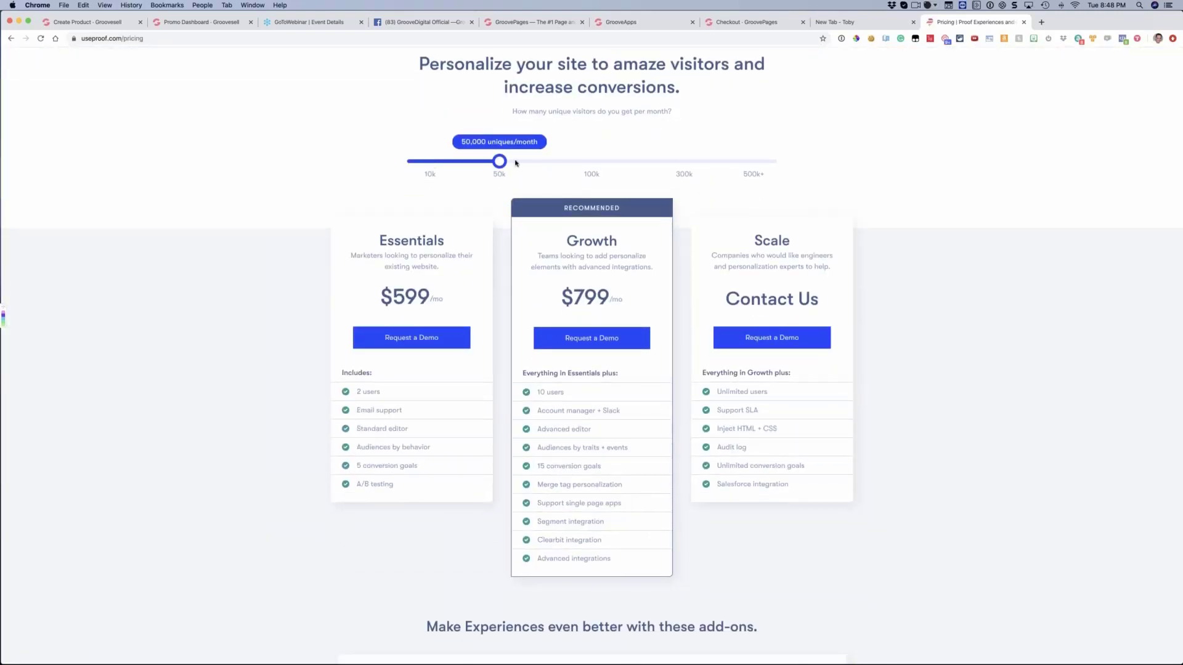
Lower Proof's monthly visitor slider to 200 uniques and review the plan prices and add-on services
left_click_drag(482, 162, 409, 162)
left_click(464, 164)
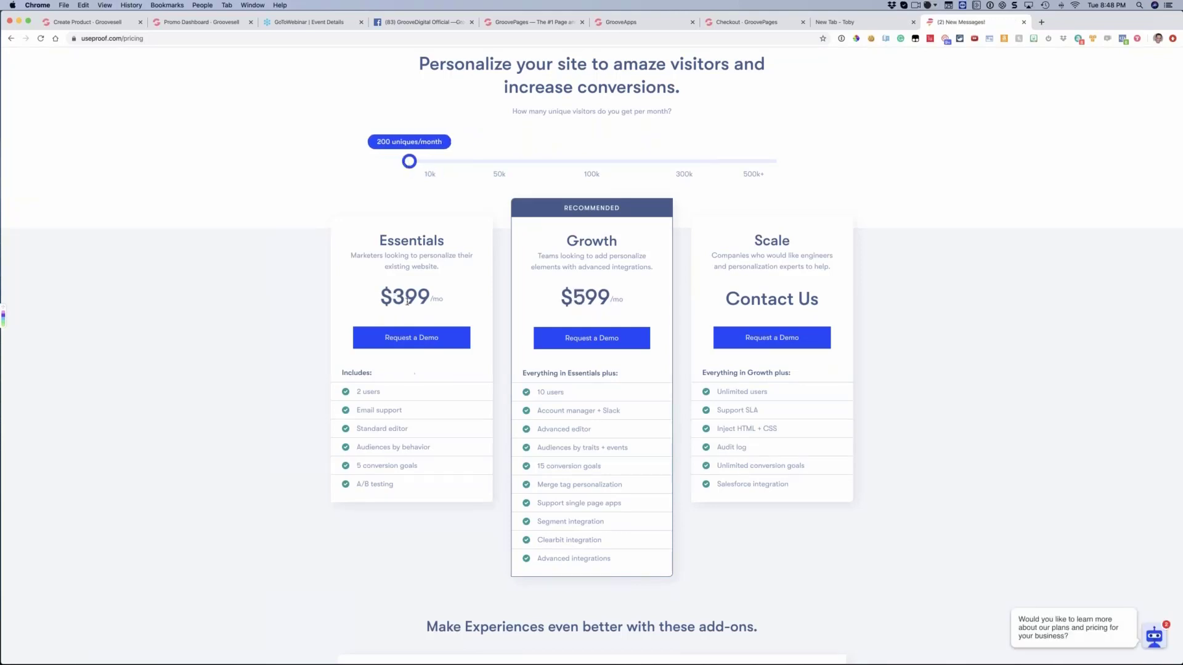
scroll(410, 302, "up", 3)
scroll(423, 303, "down", 20)
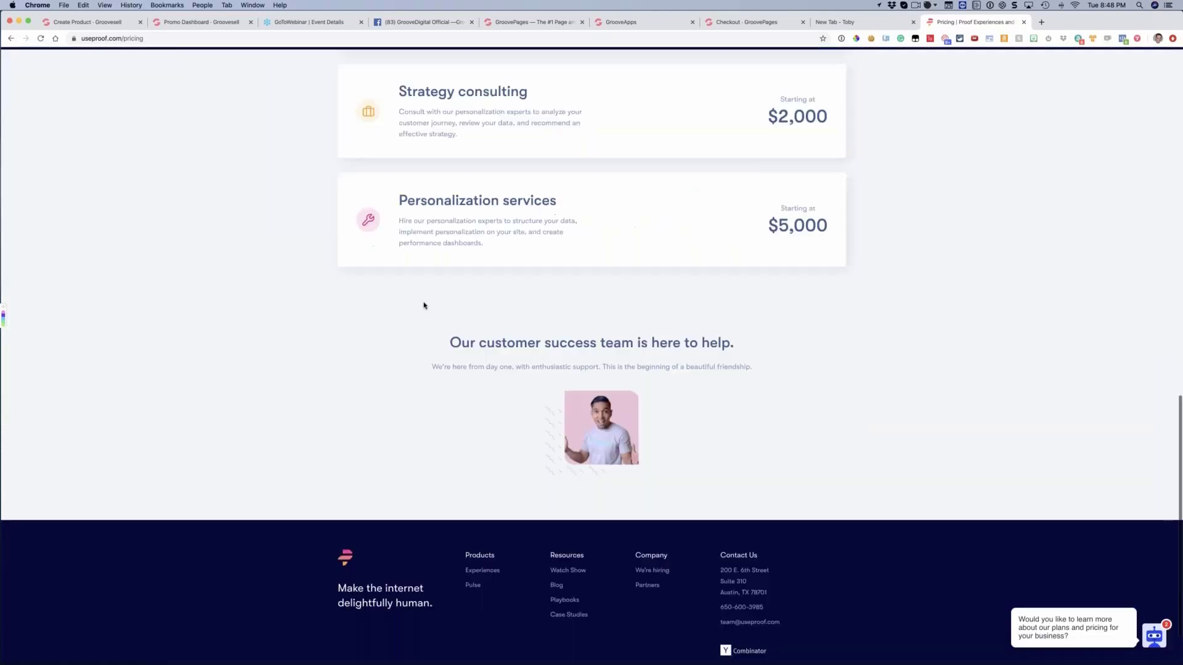
scroll(591, 356, "up", 20)
Visit usefomo.com in the same browser tab and look at Fomo's pricing plans
left_click(249, 42)
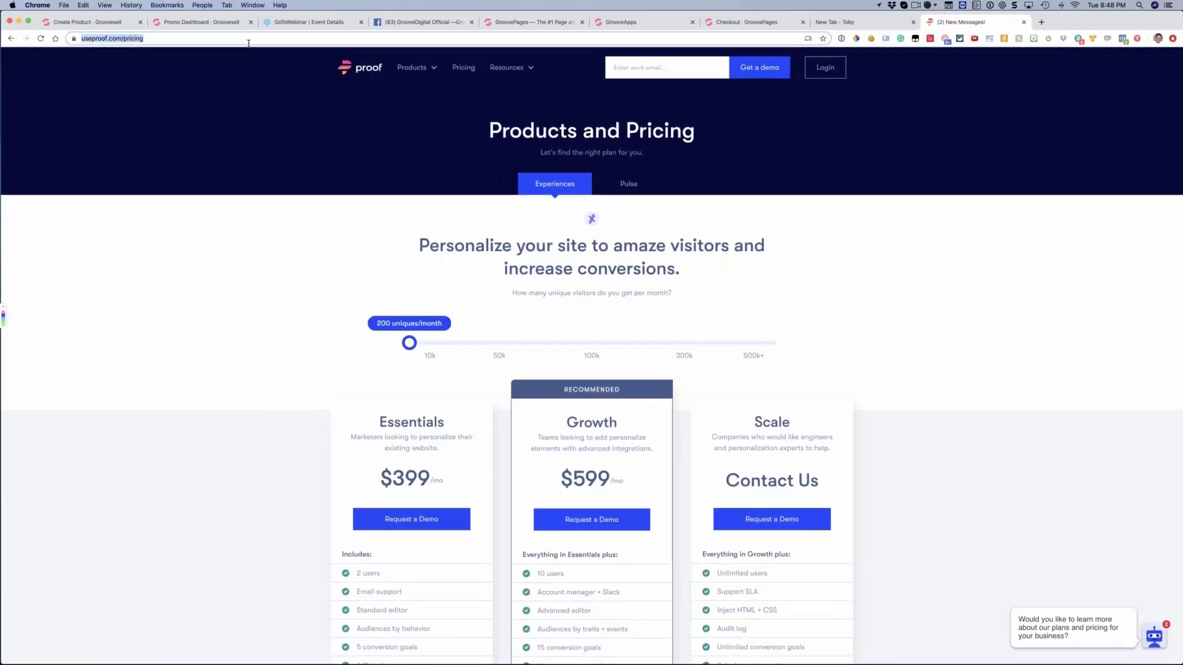
type("usefo")
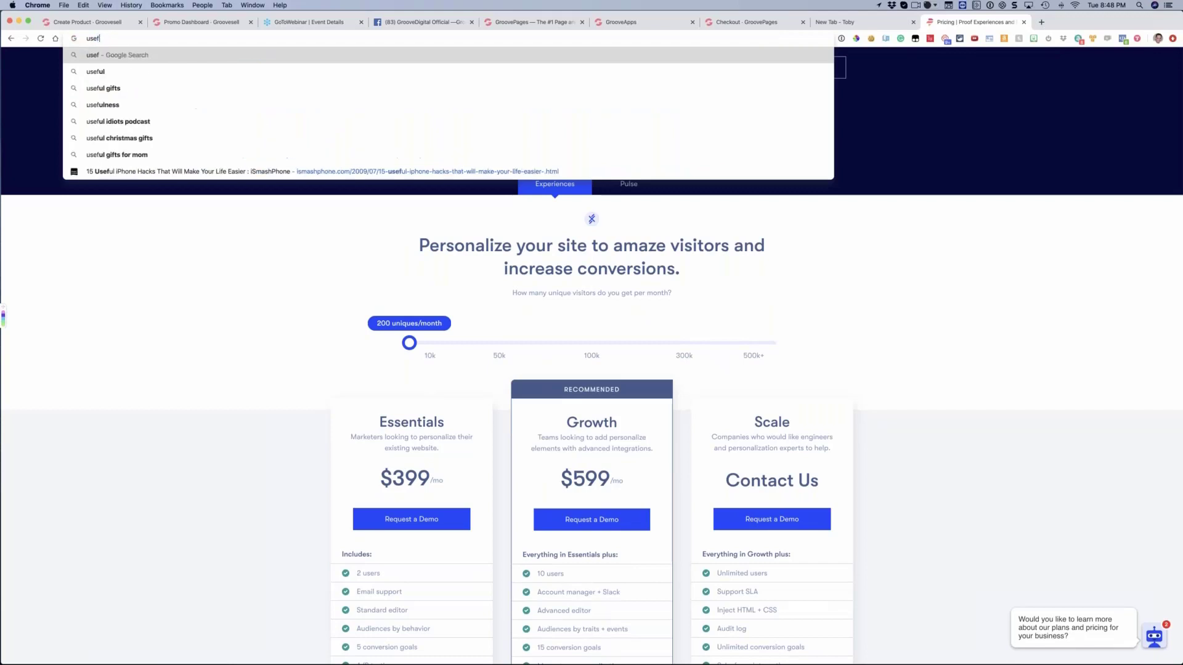
type("mo.com")
key("Return")
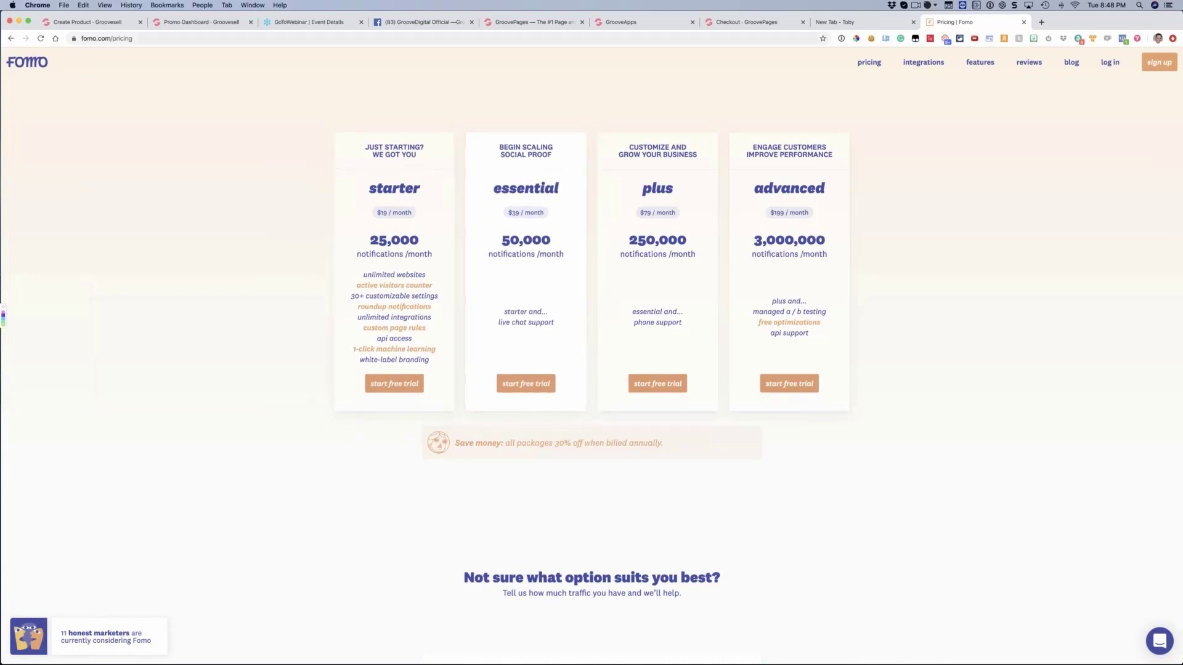
Visit provely.io and look through the page down to the yearly plan options
left_click(309, 39)
type("provely.io")
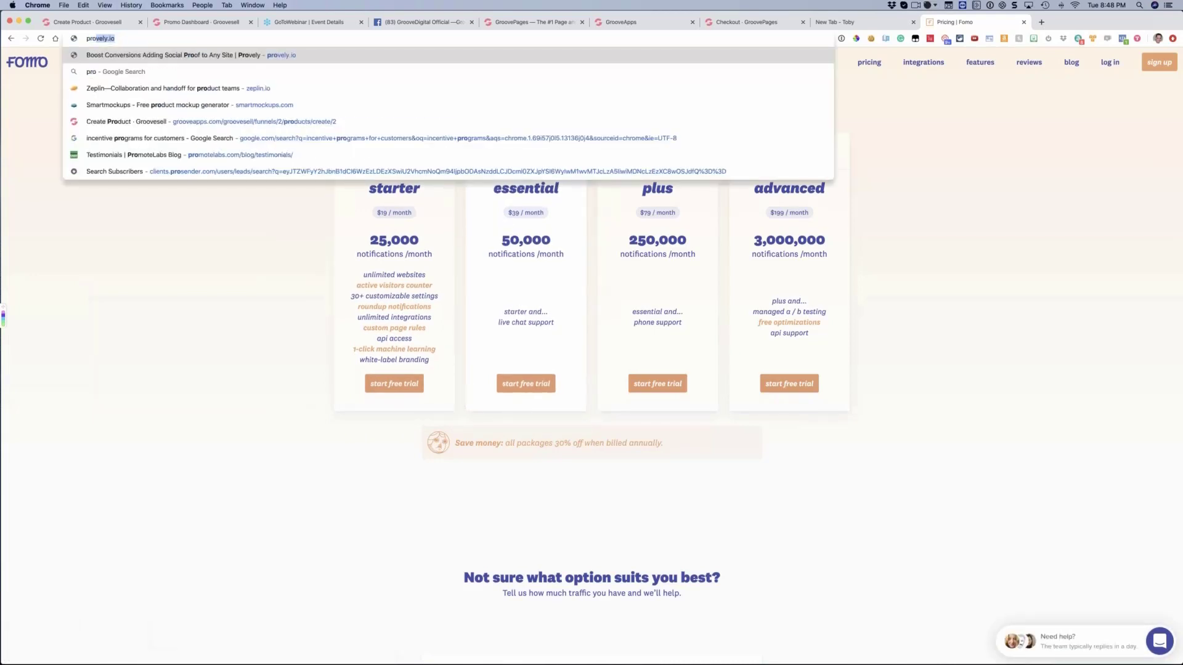
key("Return")
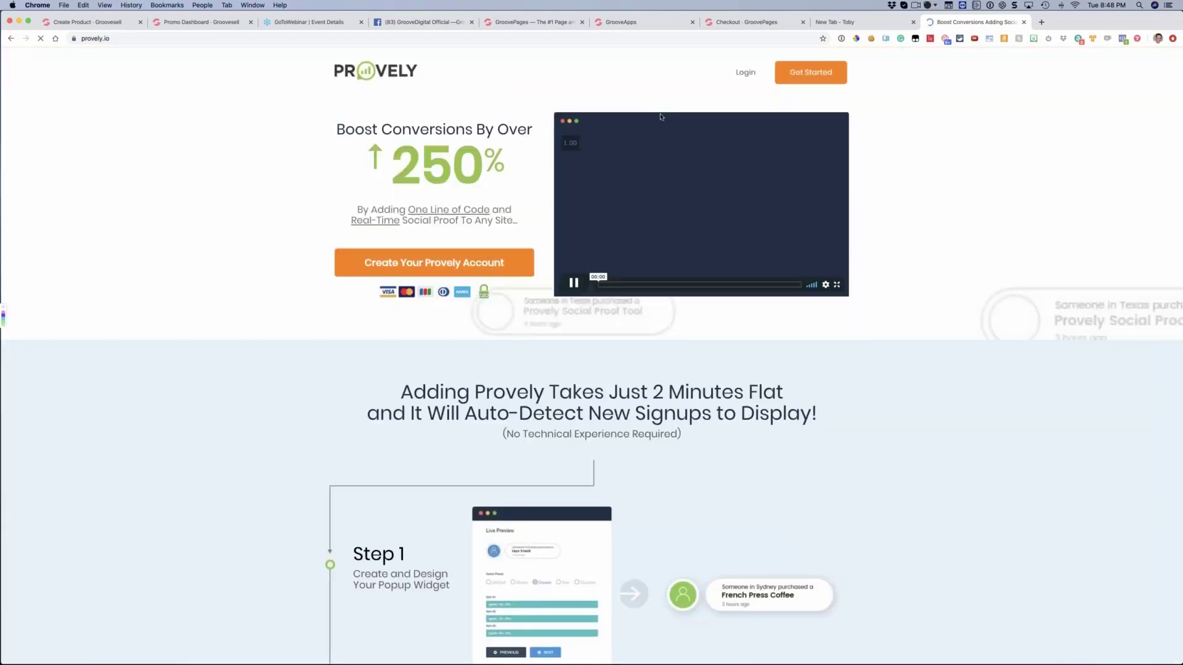
scroll(485, 91, "down", 8)
scroll(545, 169, "down", 3)
scroll(544, 169, "up", 15)
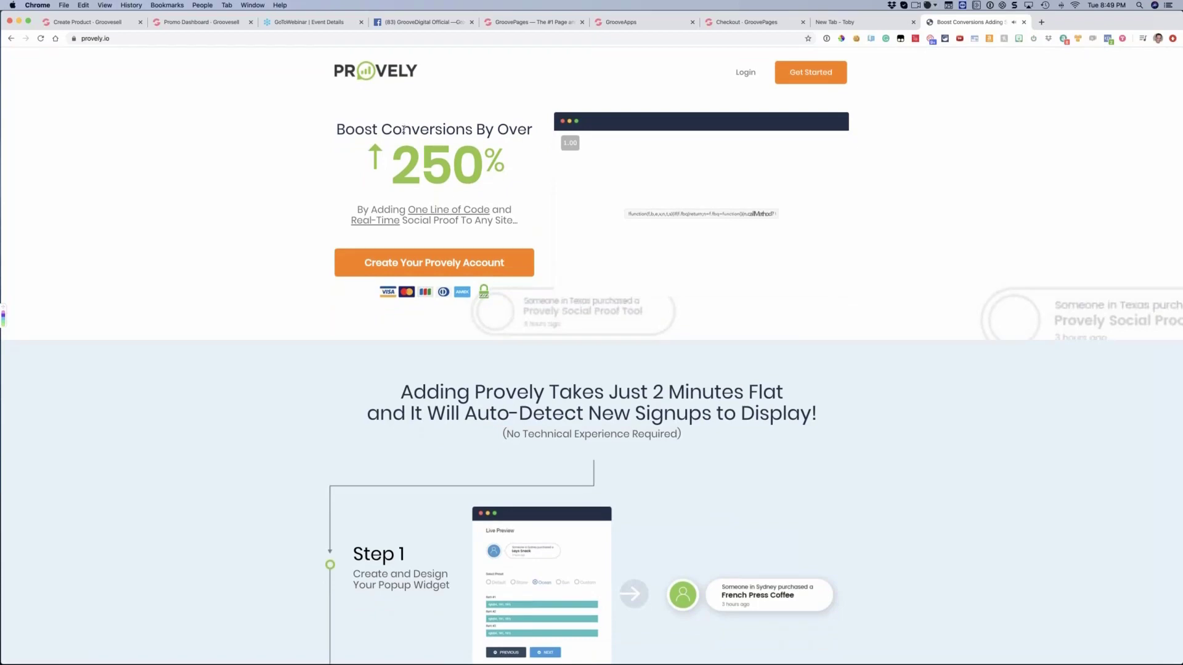
scroll(404, 130, "down", 10)
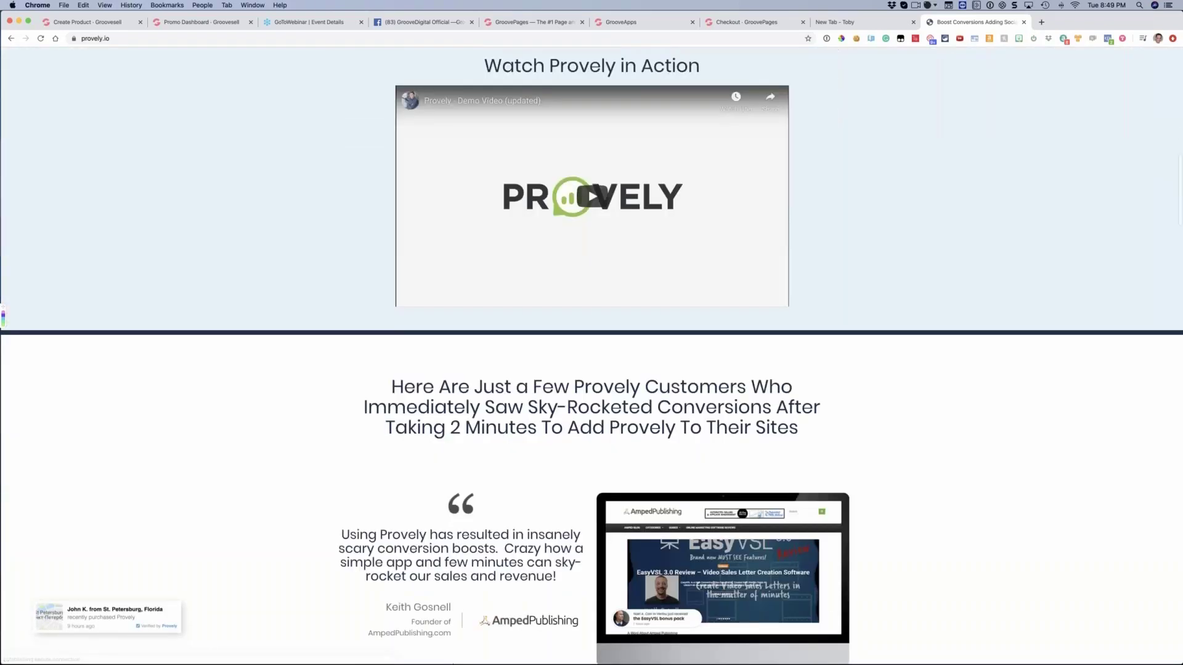
scroll(591, 357, "down", 15)
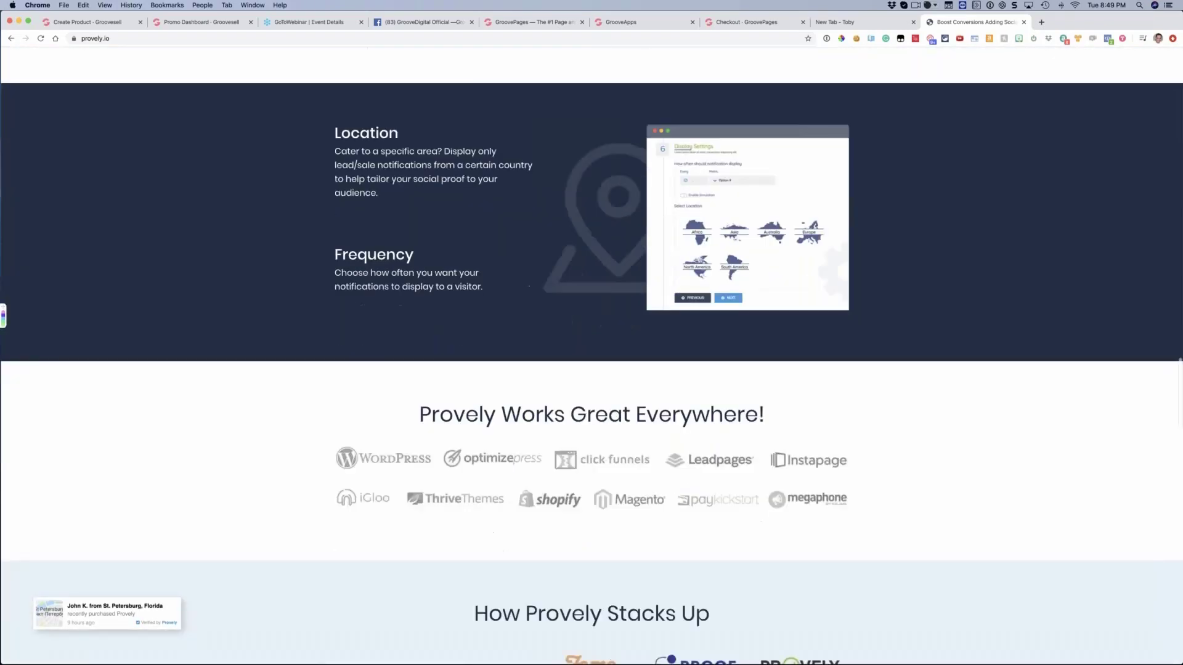
scroll(404, 142, "down", 15)
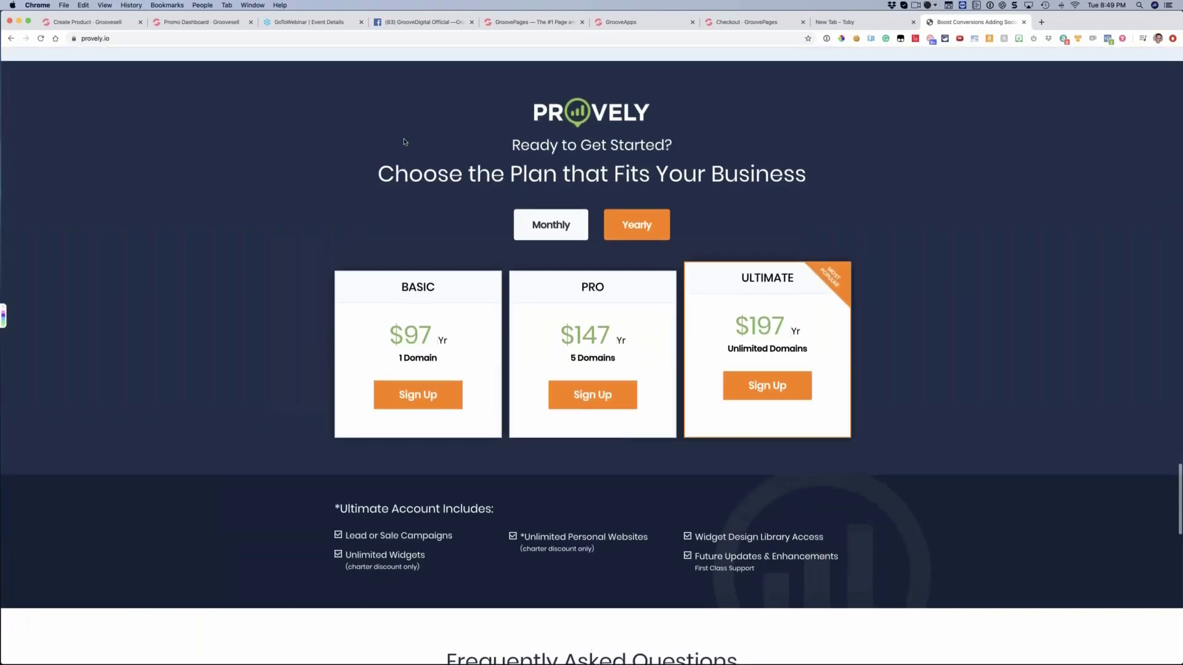
Examine Provely's Basic and Ultimate yearly prices and calculate 200/12 in Spotlight for a monthly equivalent
left_click_drag(452, 343, 371, 340)
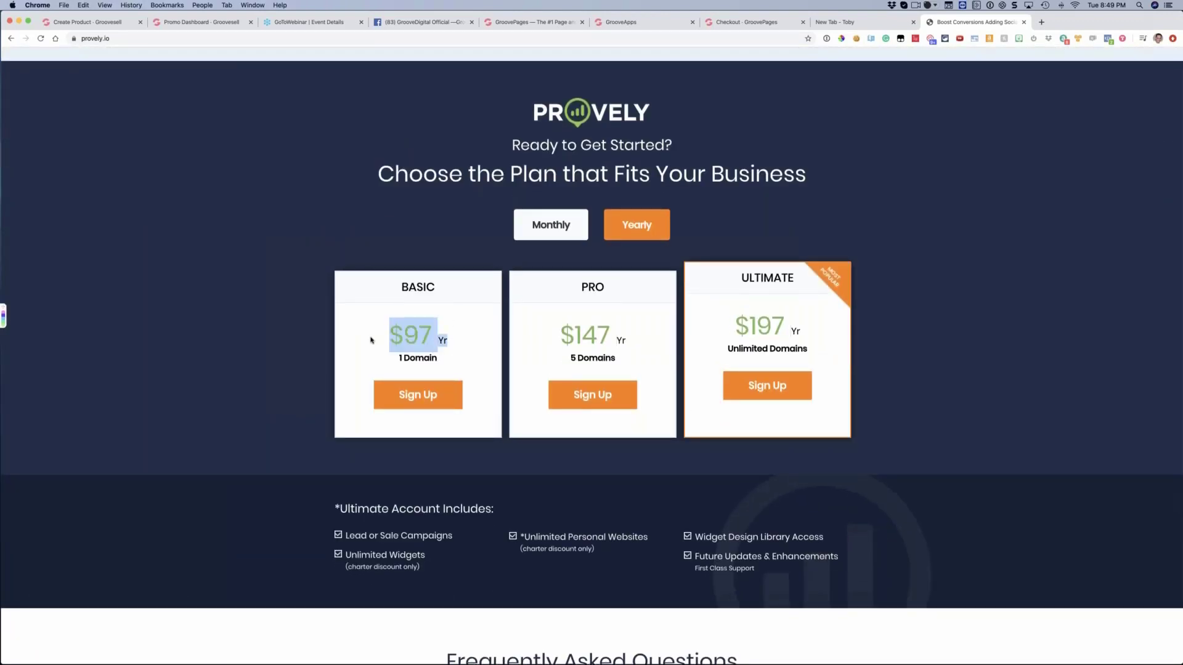
left_click(374, 339)
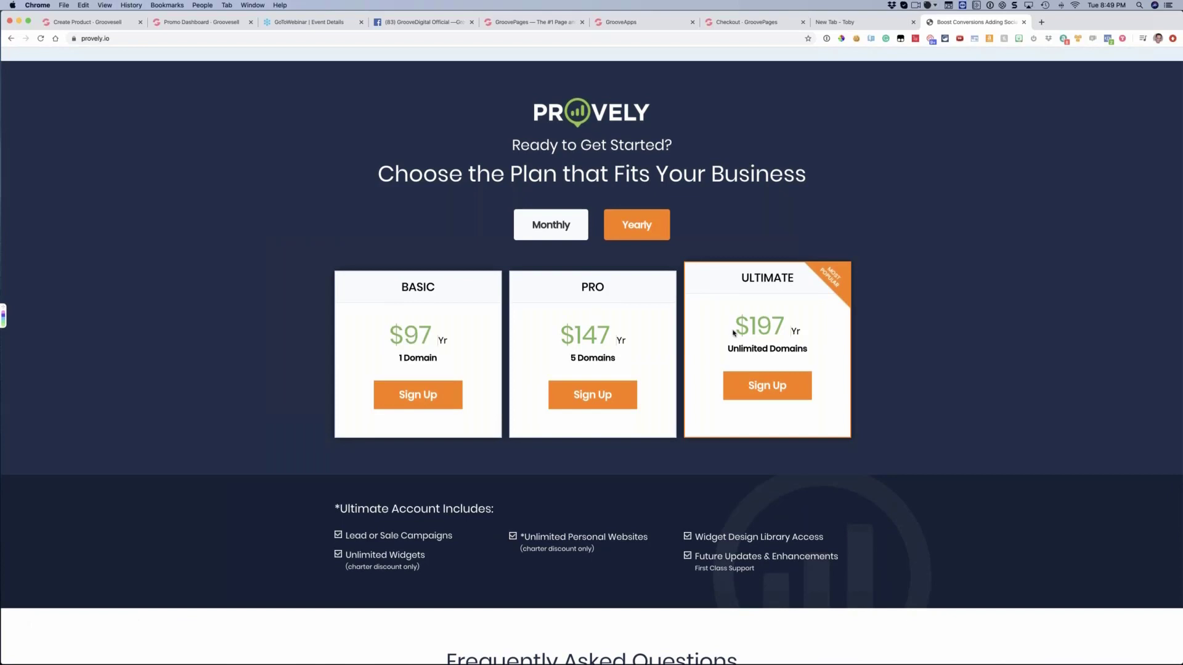
left_click_drag(733, 333, 804, 333)
left_click(806, 334)
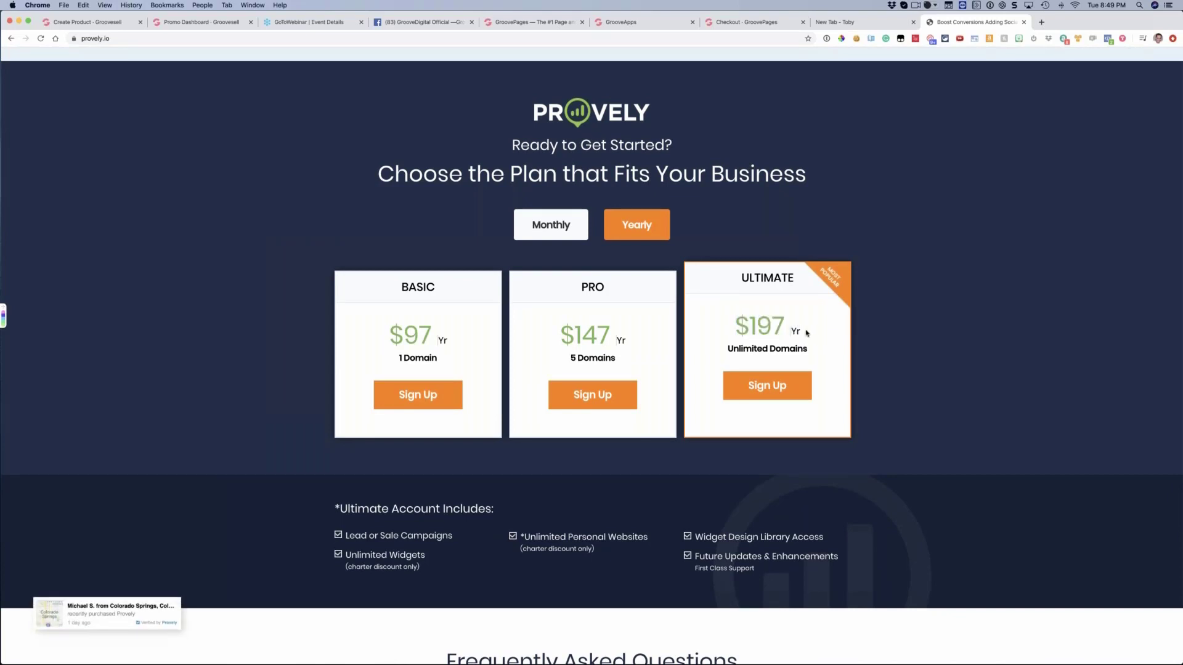
key("super+space")
type("200/12")
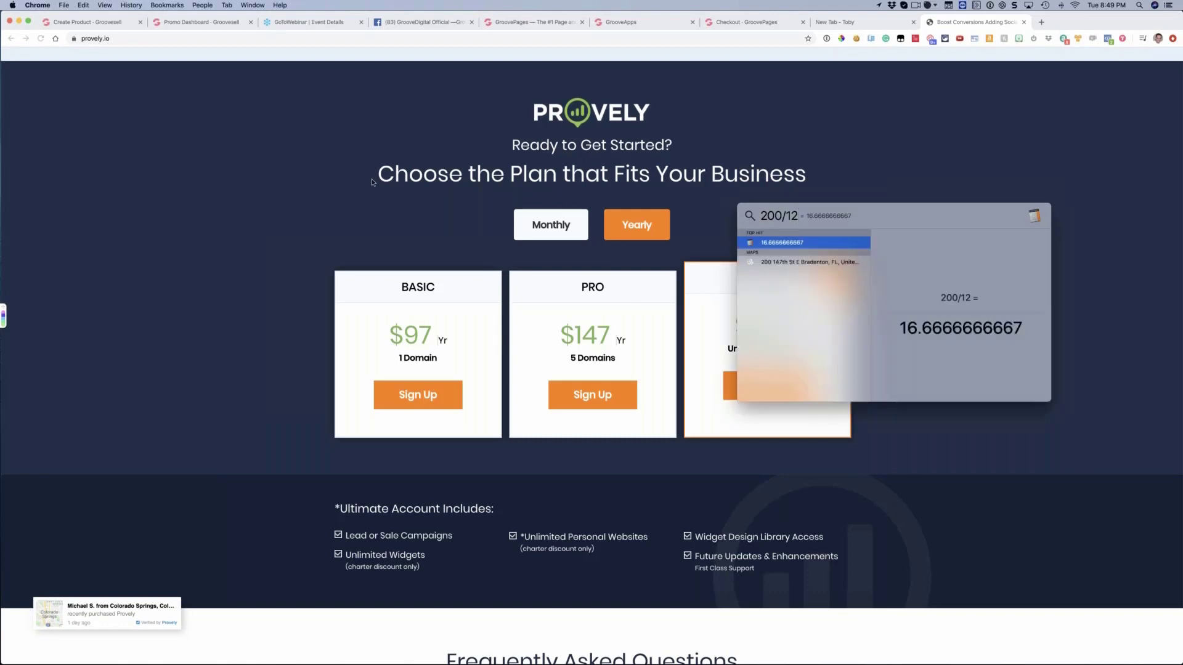
key("Escape")
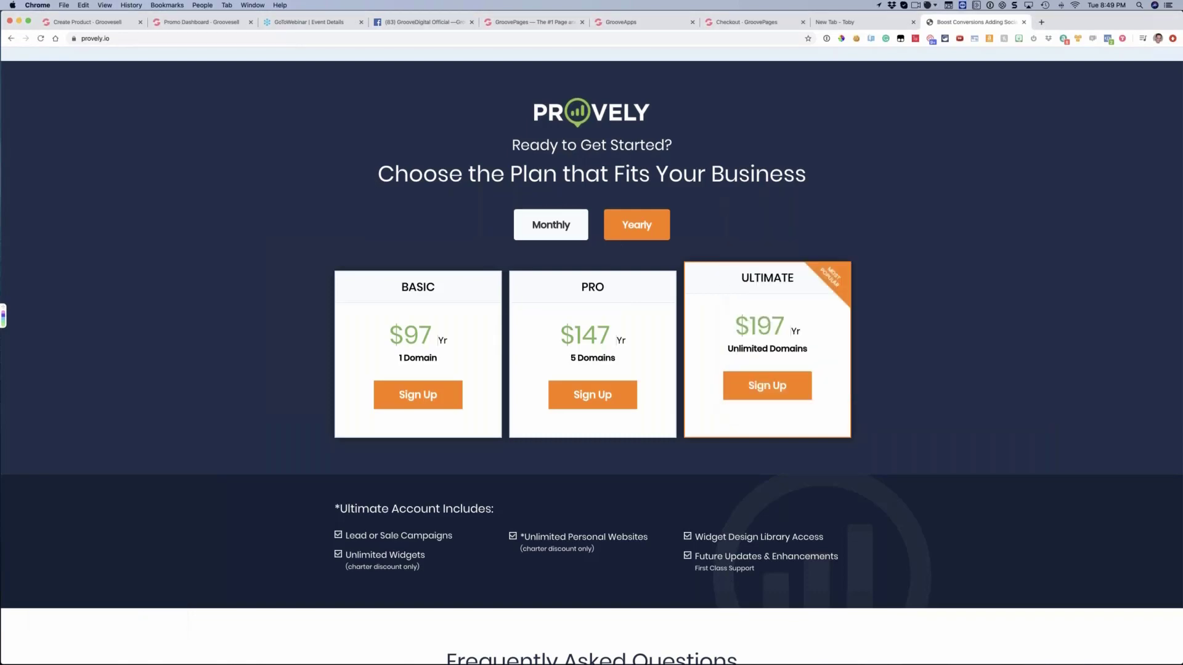
Close the Provely page, return to the product setup and save the Affiliates and Proof stages to reach Finish
scroll(795, 305, "up", 15)
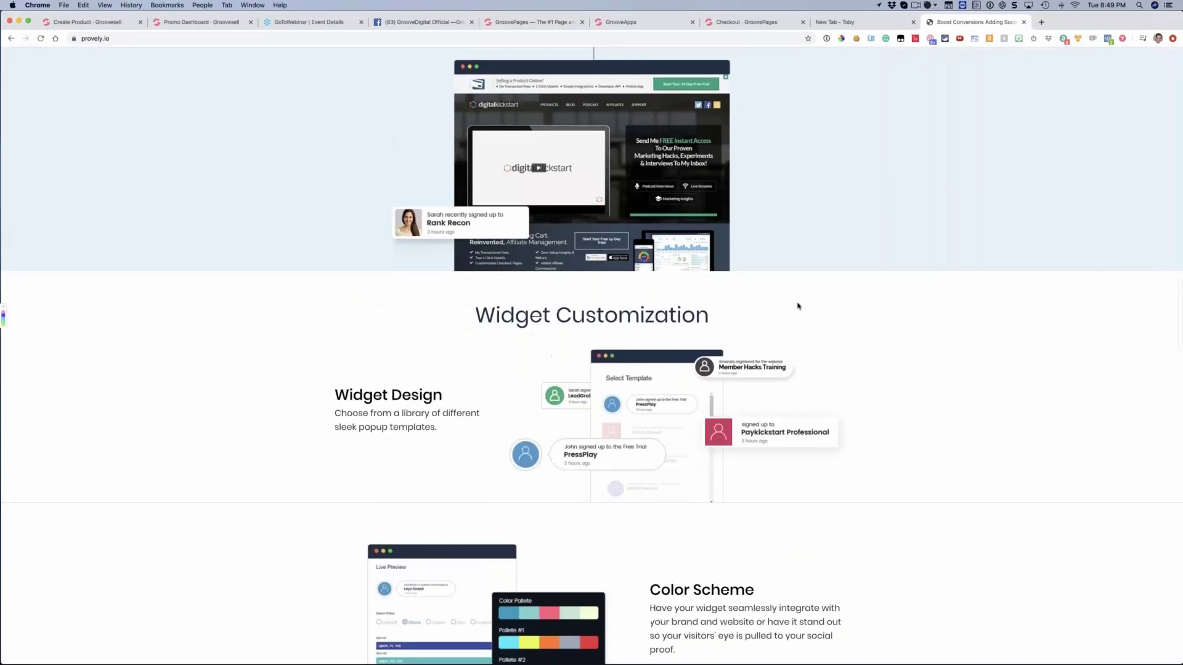
scroll(789, 304, "up", 10)
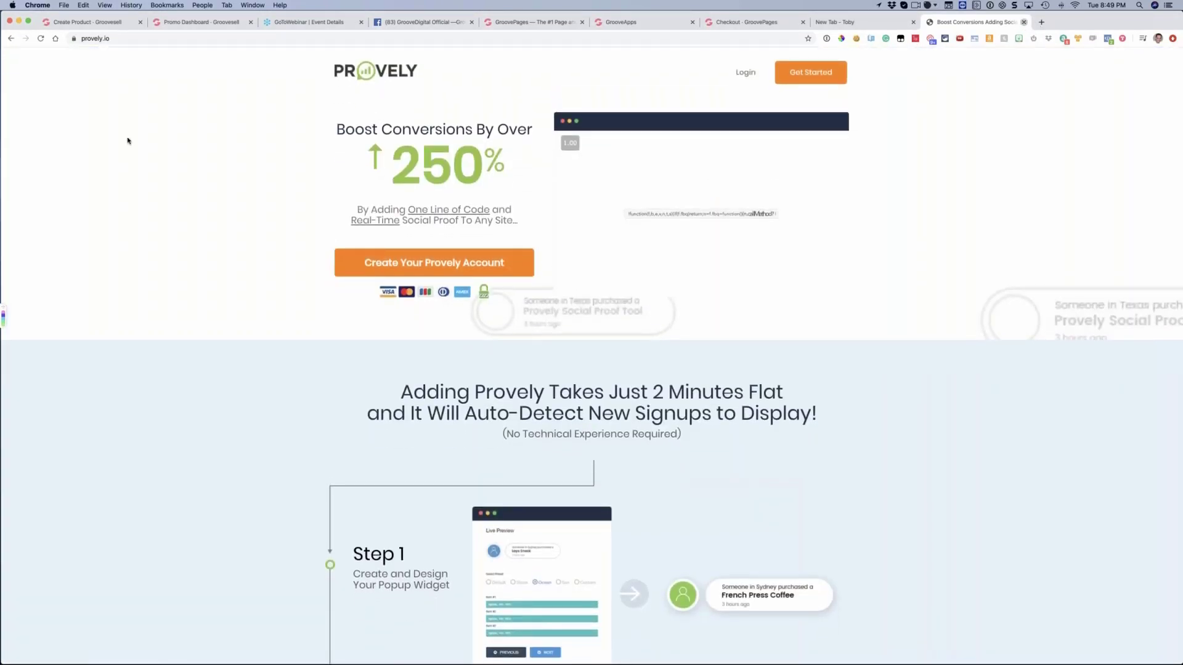
key("super+w")
left_click(107, 24)
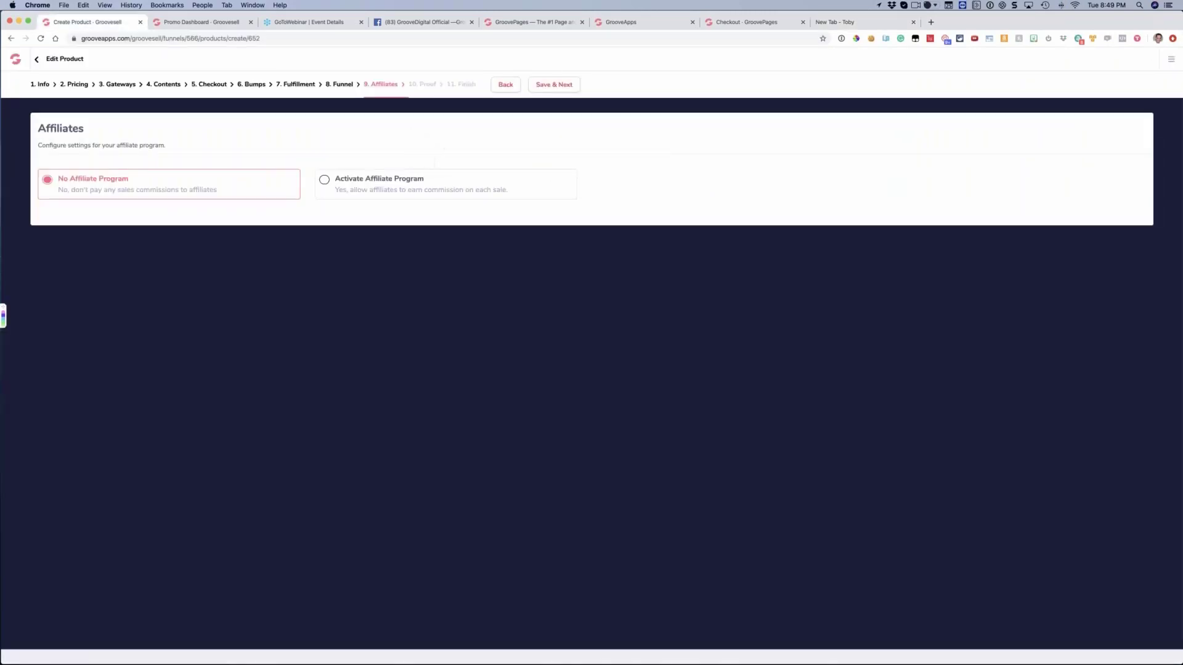
left_click(549, 84)
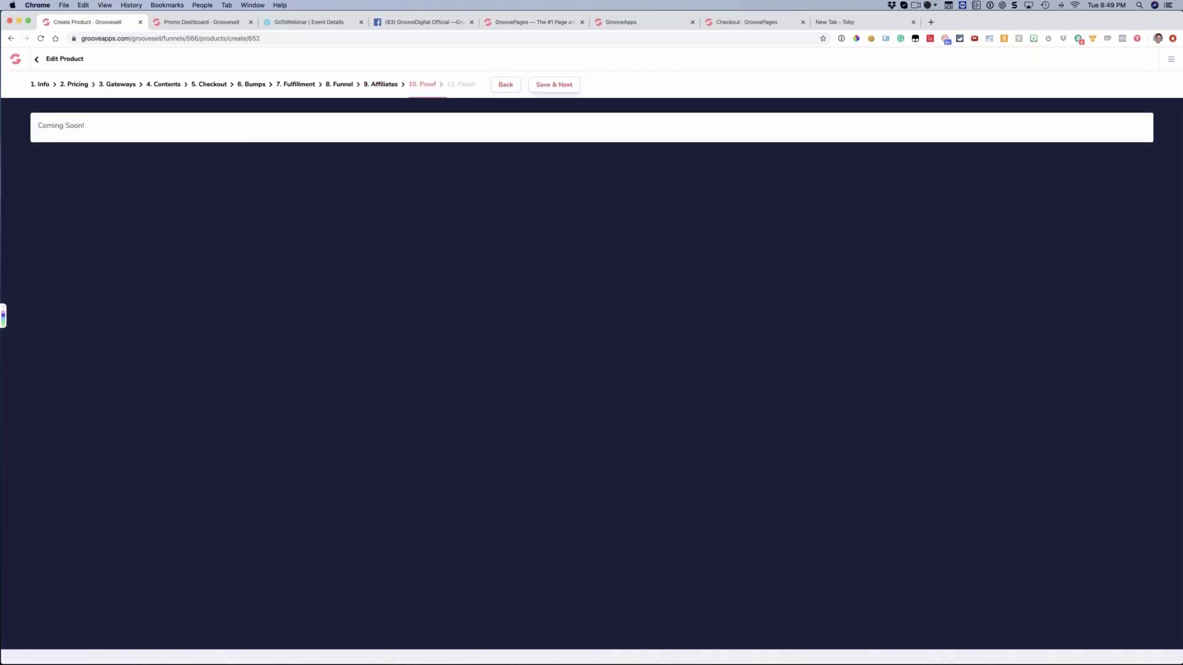
left_click(554, 84)
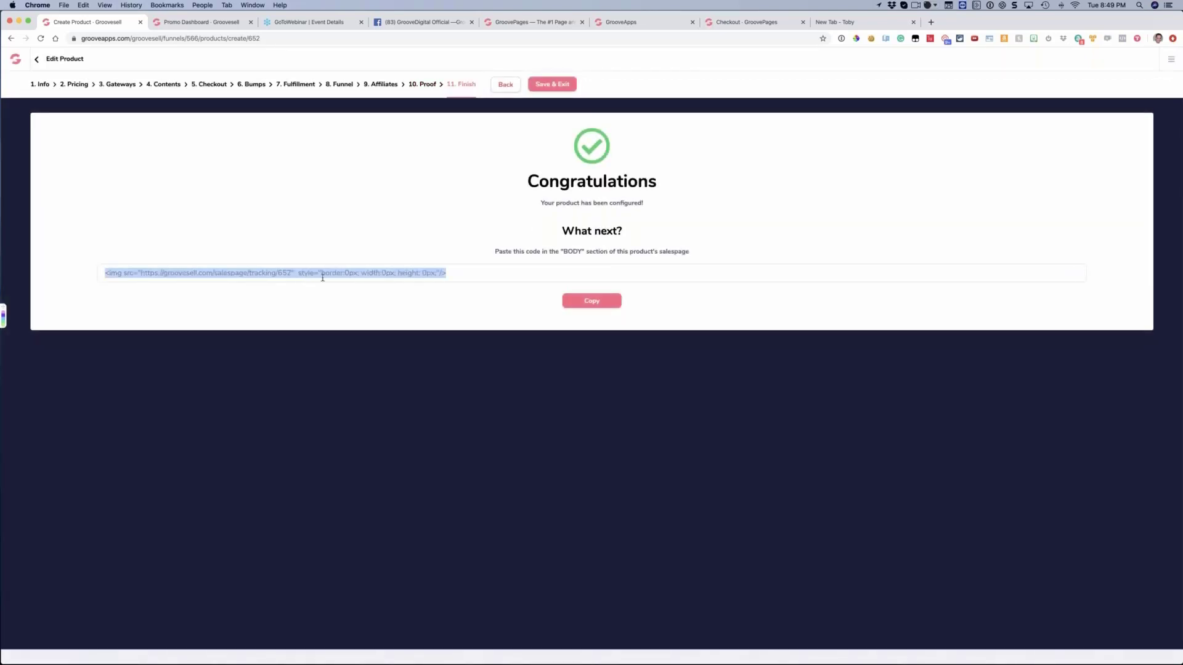
Copy the product's sales page tracking code and go back to the funnel's product list
left_click(363, 273)
key("super+c")
left_click(326, 297)
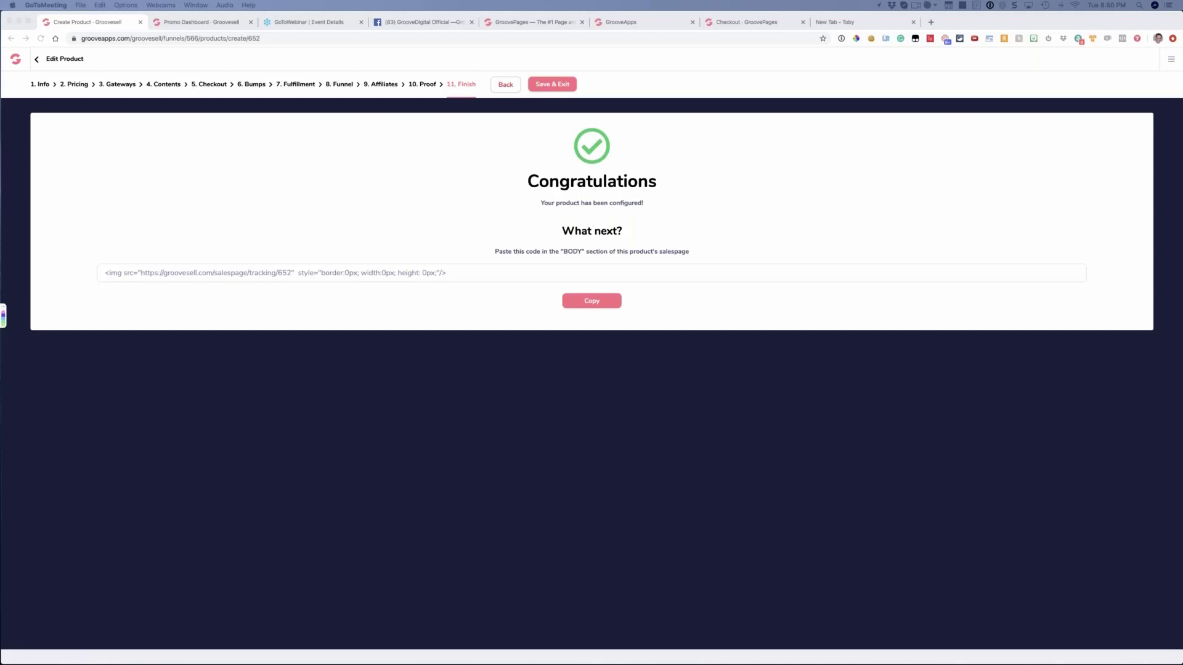
left_click(590, 302)
left_click(37, 59)
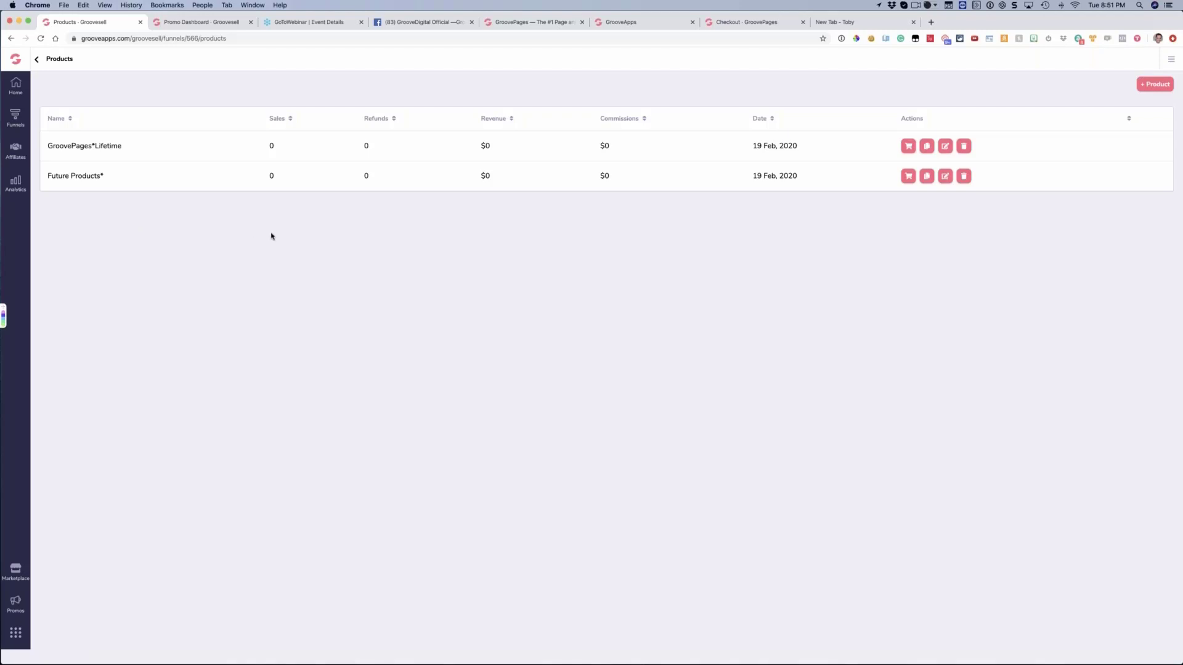
Open PayKickstart at app.paykickstart.com in a new tab and view the vendor's processed payment transactions
left_click(932, 23)
type("ap")
key("BackSpace")
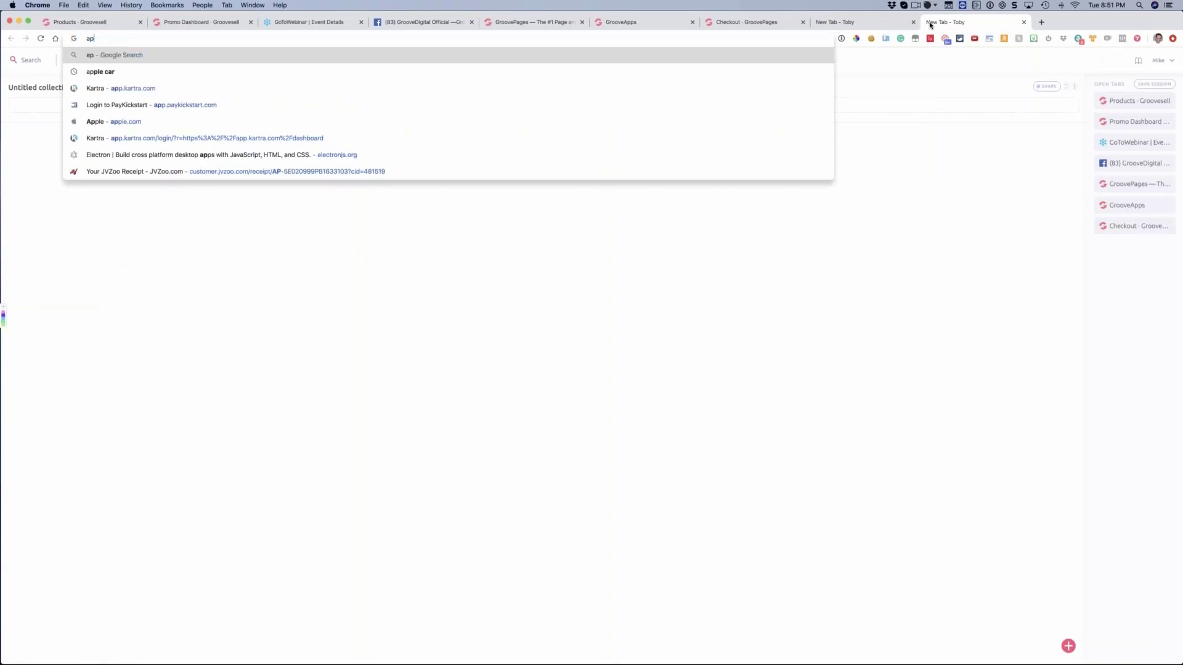
key("BackSpace")
key("BackSpace")
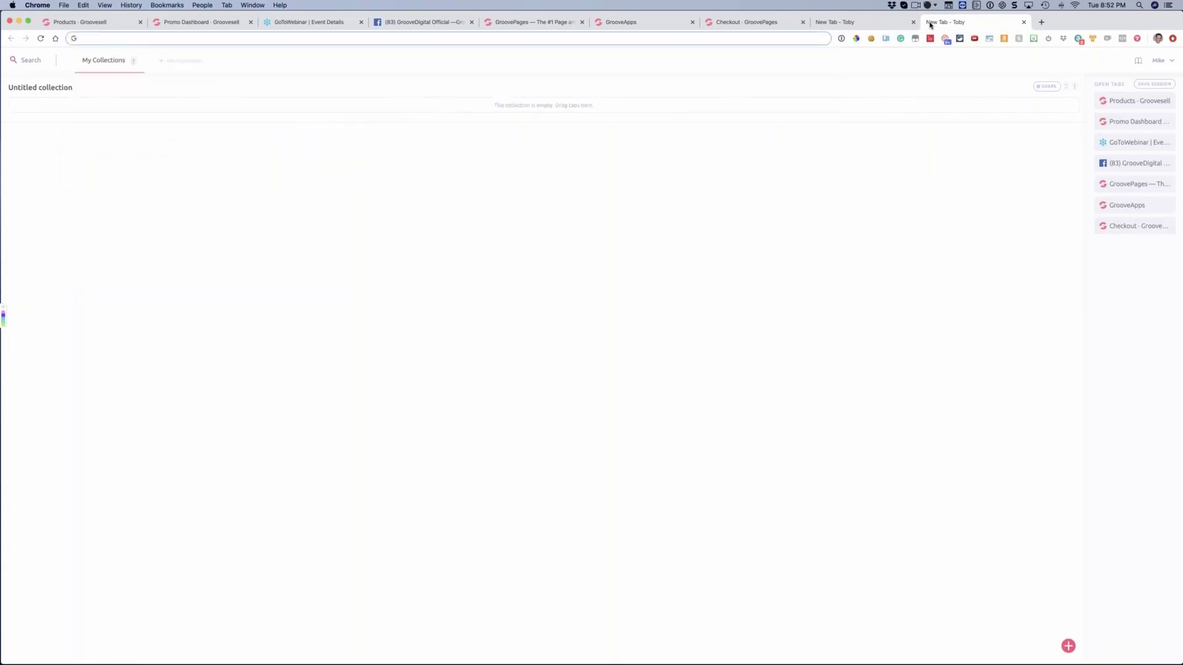
type("app.p")
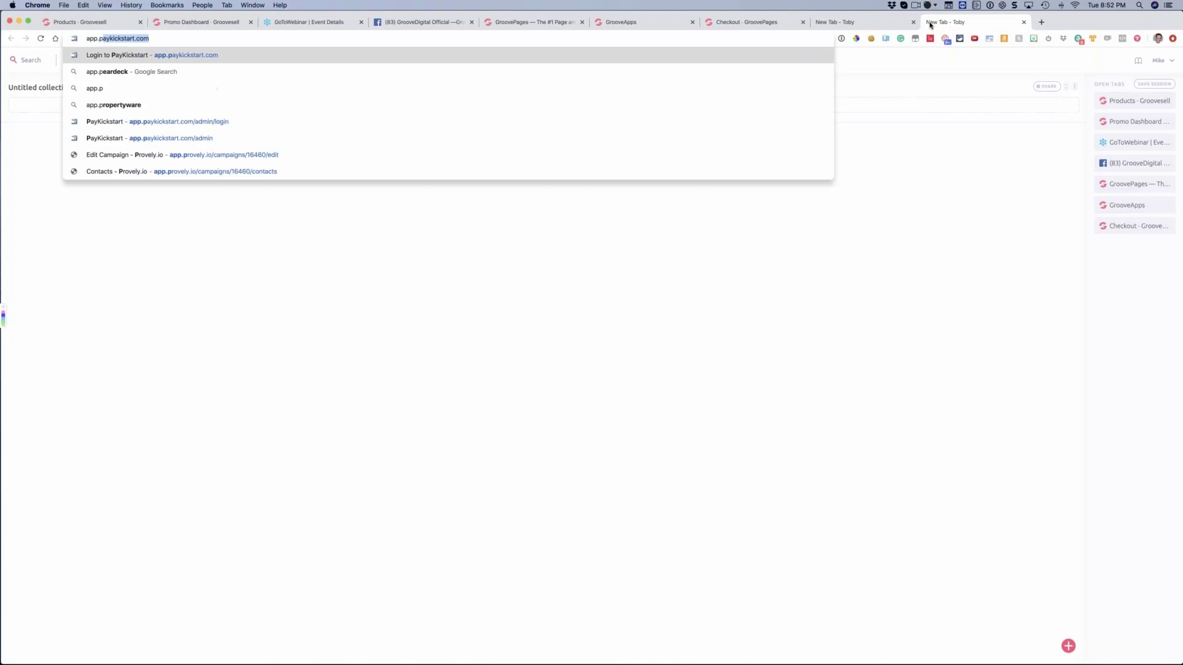
key("Return")
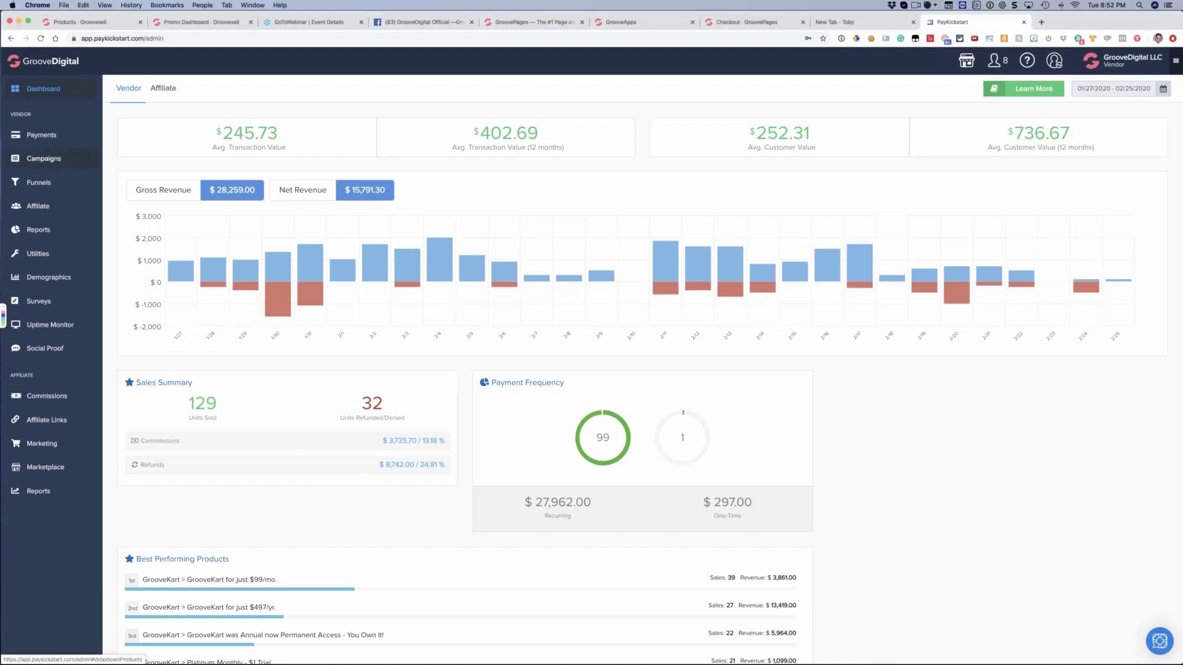
left_click(44, 136)
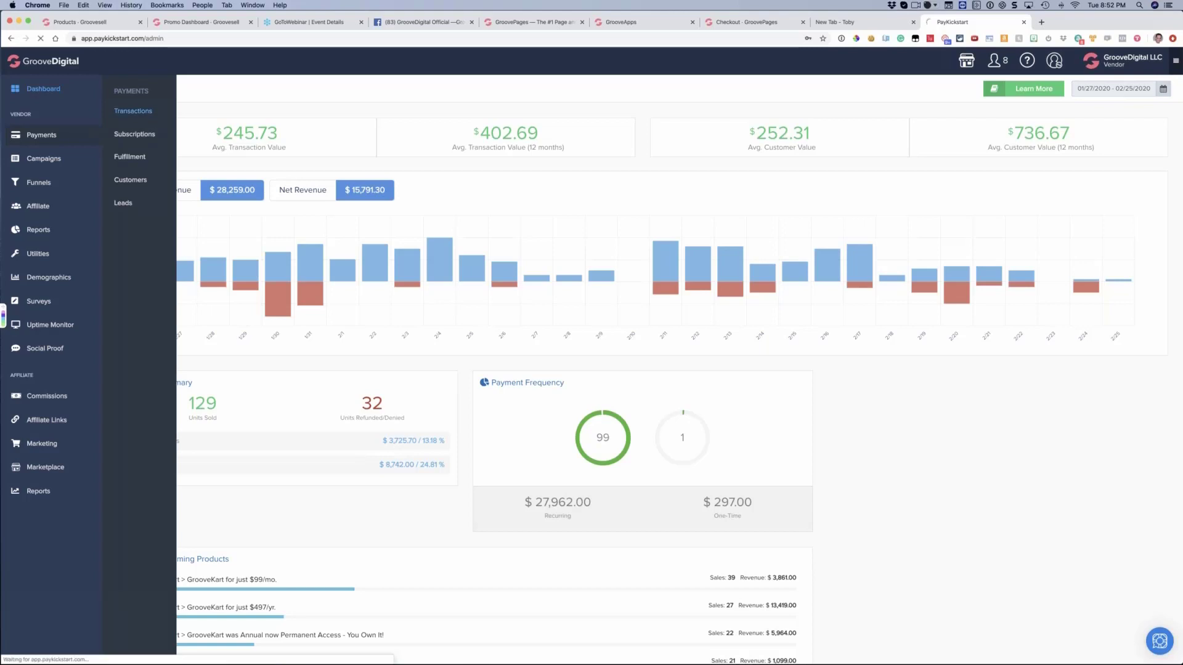
left_click(147, 136)
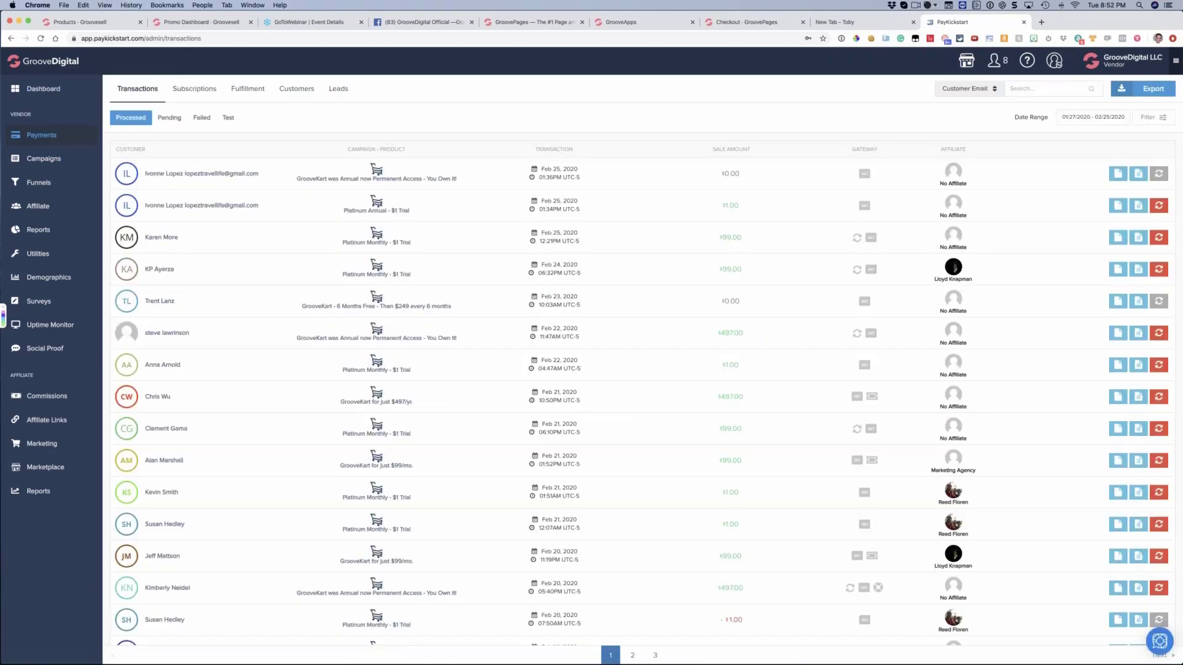
Open the vendor sales report and look through the products available in its product filter, leaving all products selected
mouse_move(39, 233)
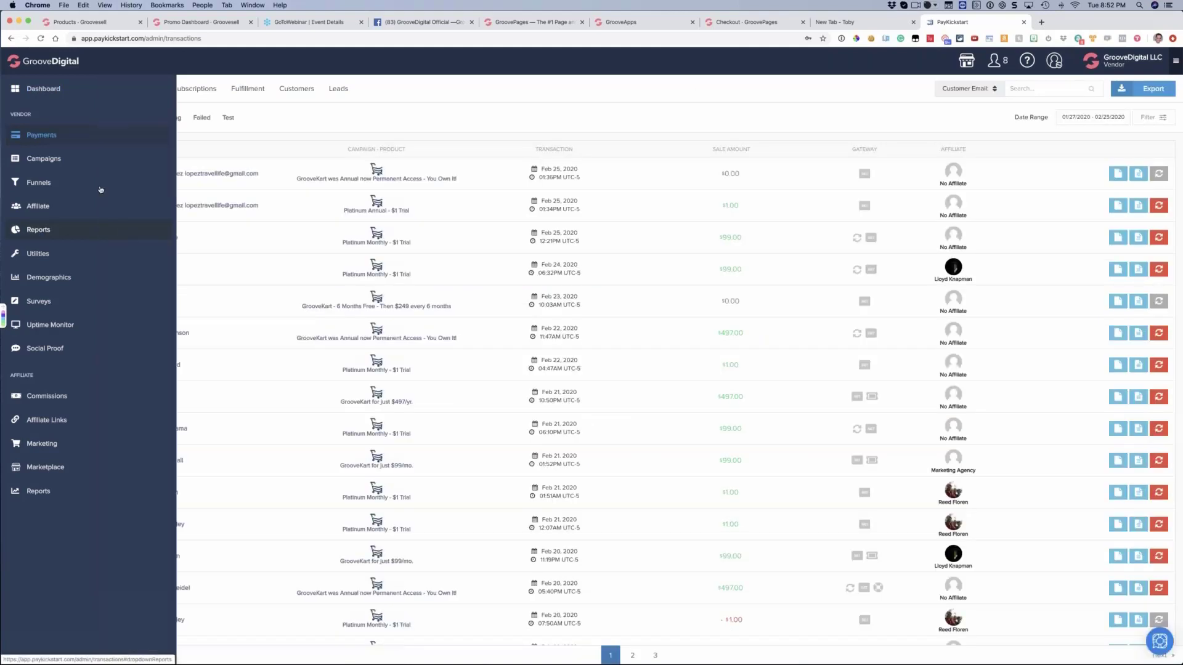
left_click(122, 113)
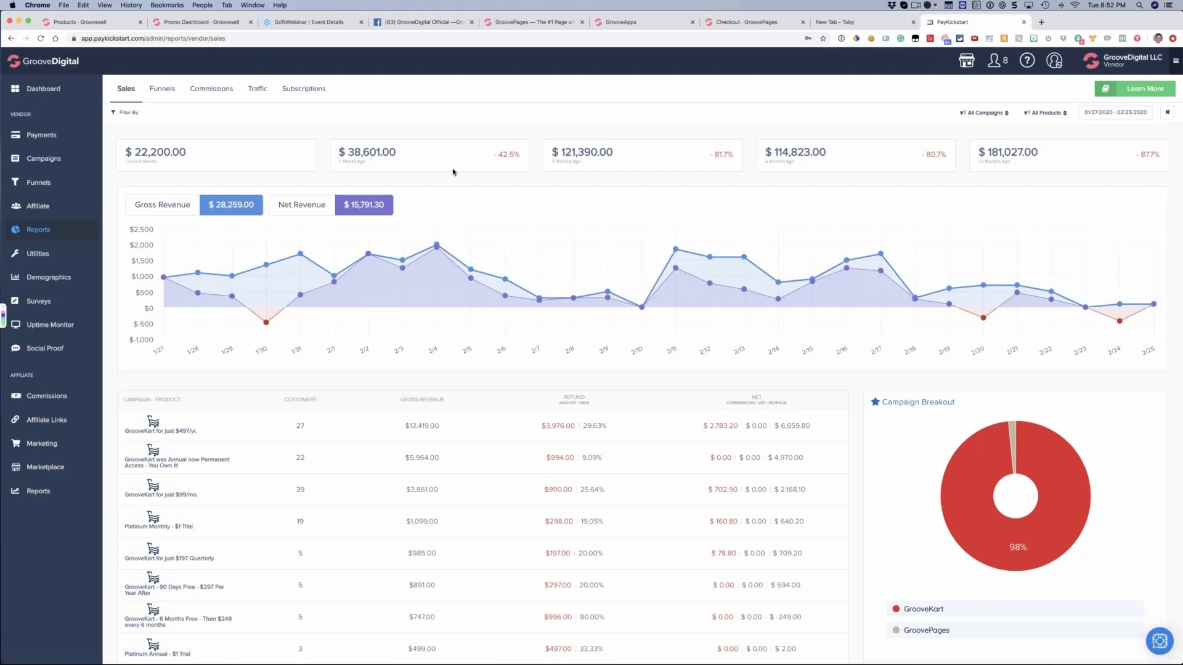
left_click(1047, 113)
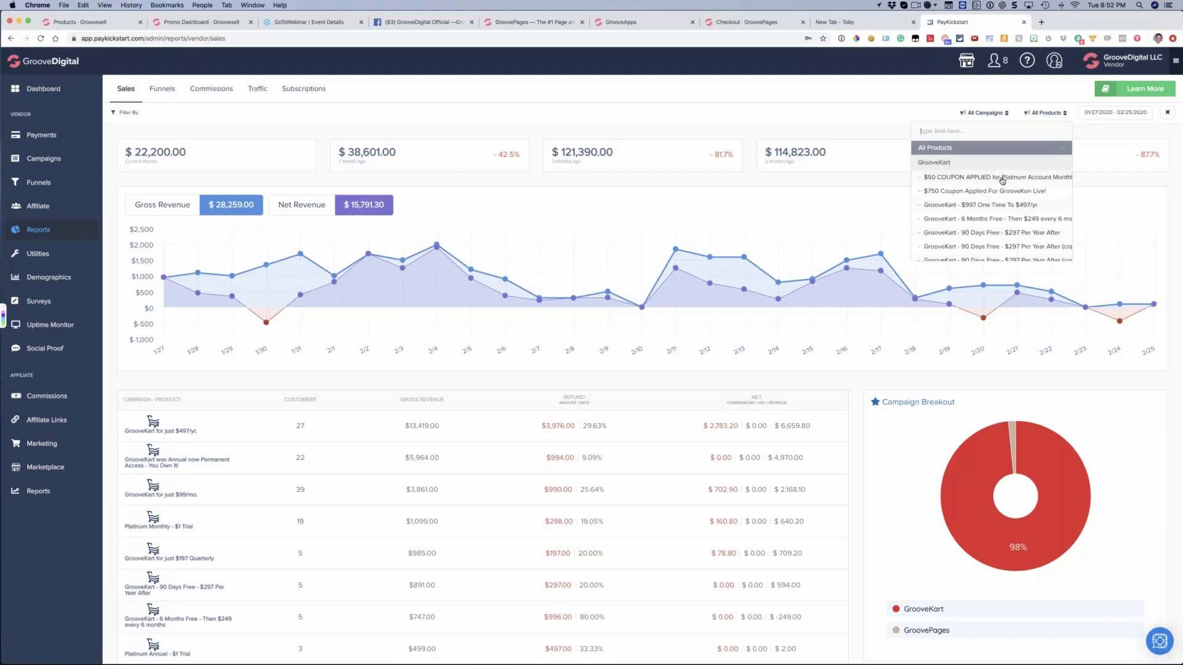
scroll(1002, 180, "down", 10)
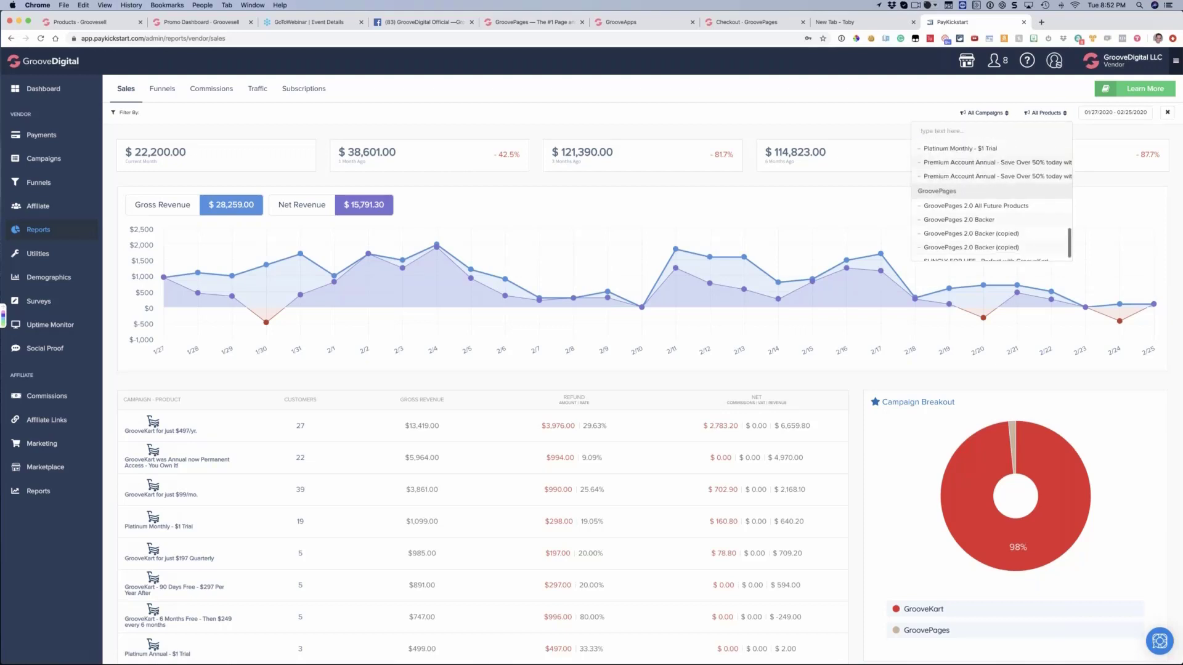
scroll(1003, 210, "up", 10)
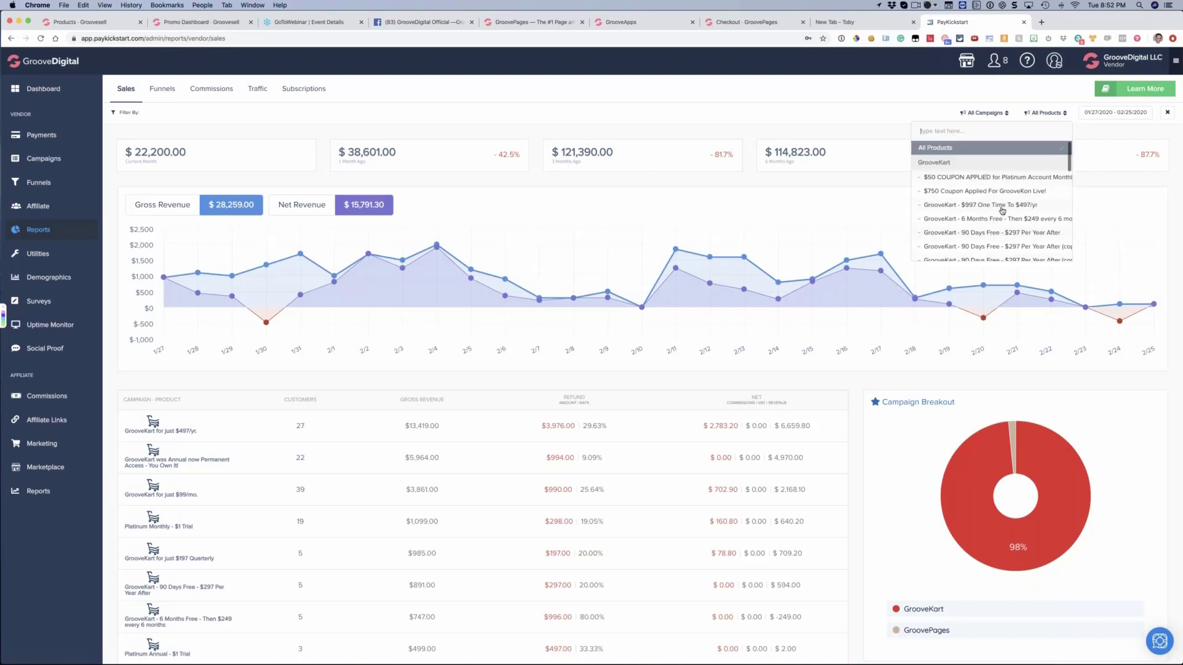
left_click(756, 104)
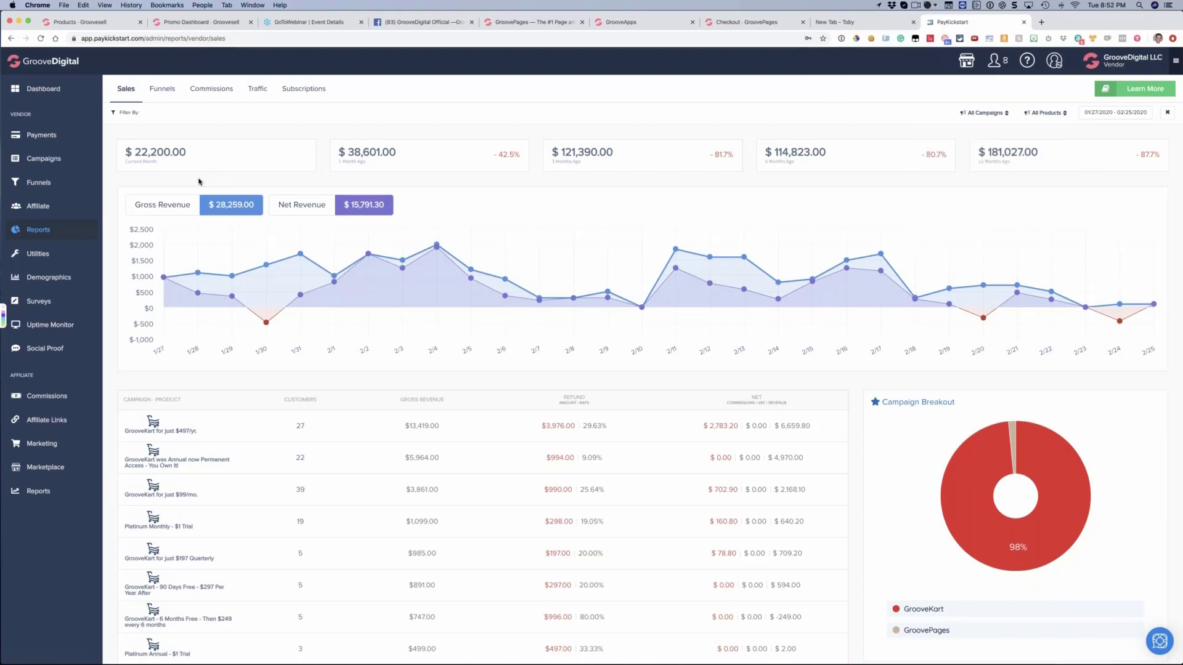
Open the Funnels report and examine its table of campaign funnels with visits, checkouts, sales and refunds
left_click(164, 91)
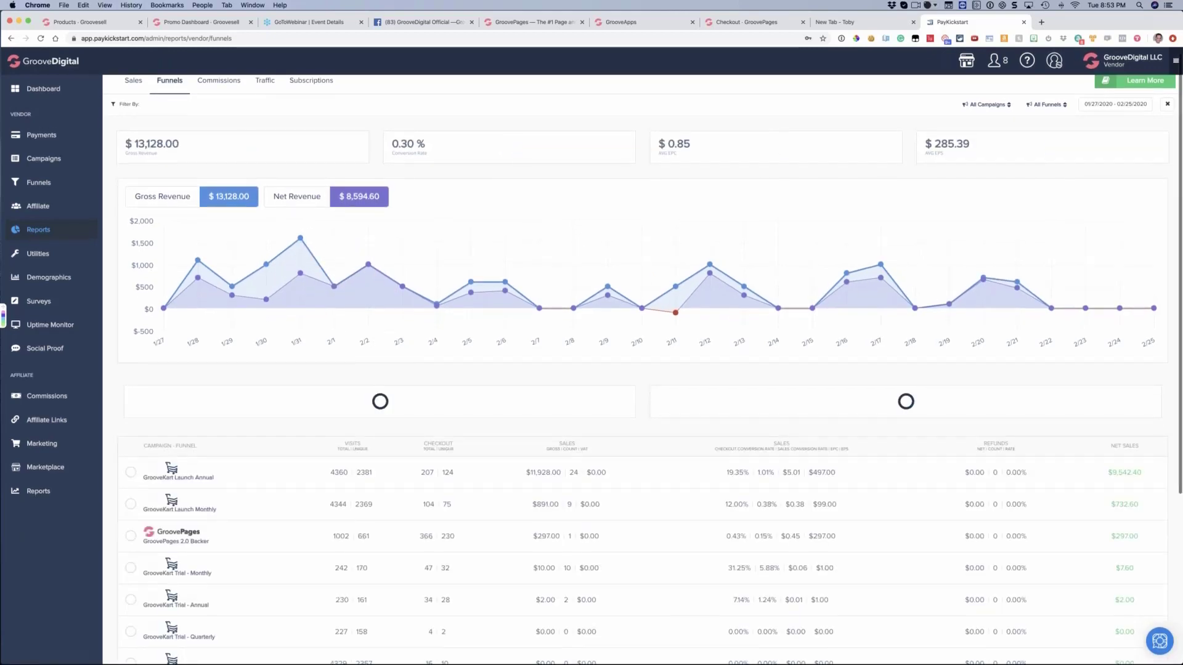
scroll(360, 356, "down", 5)
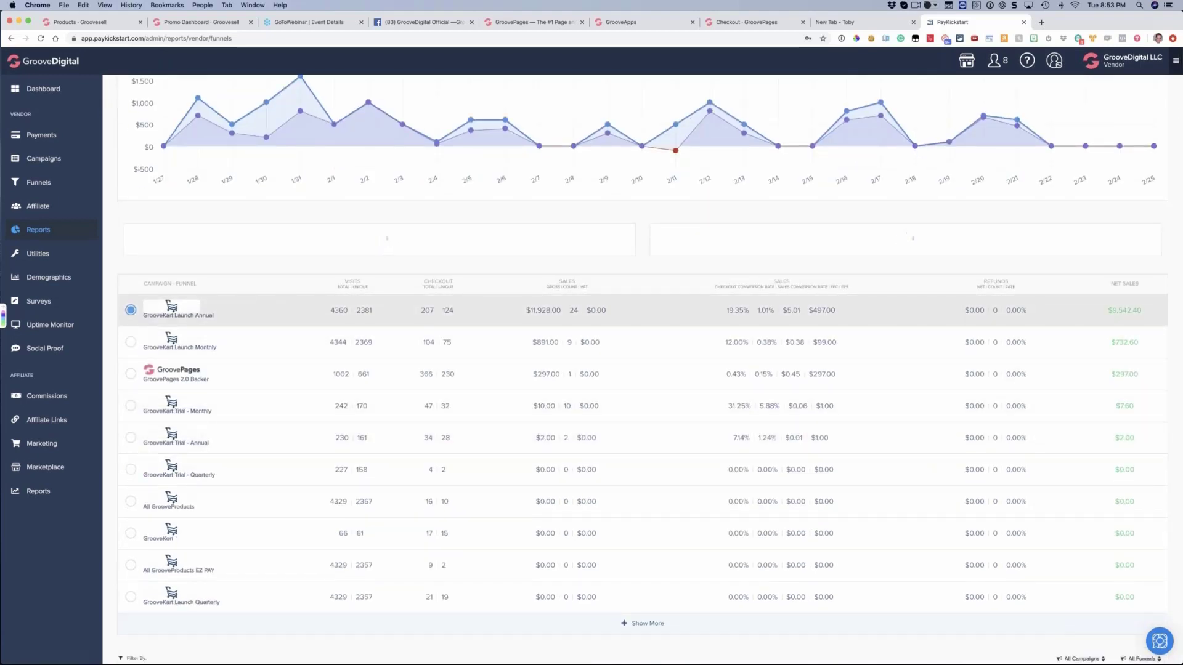
left_click_drag(198, 286, 135, 289)
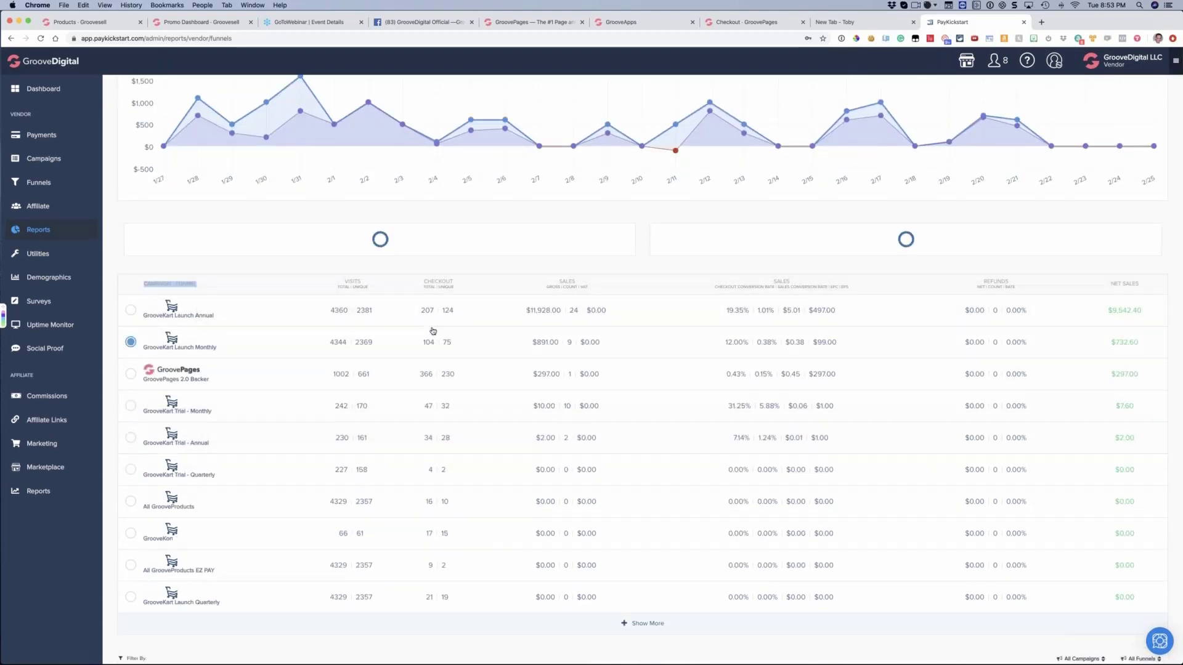
scroll(708, 416, "down", 2)
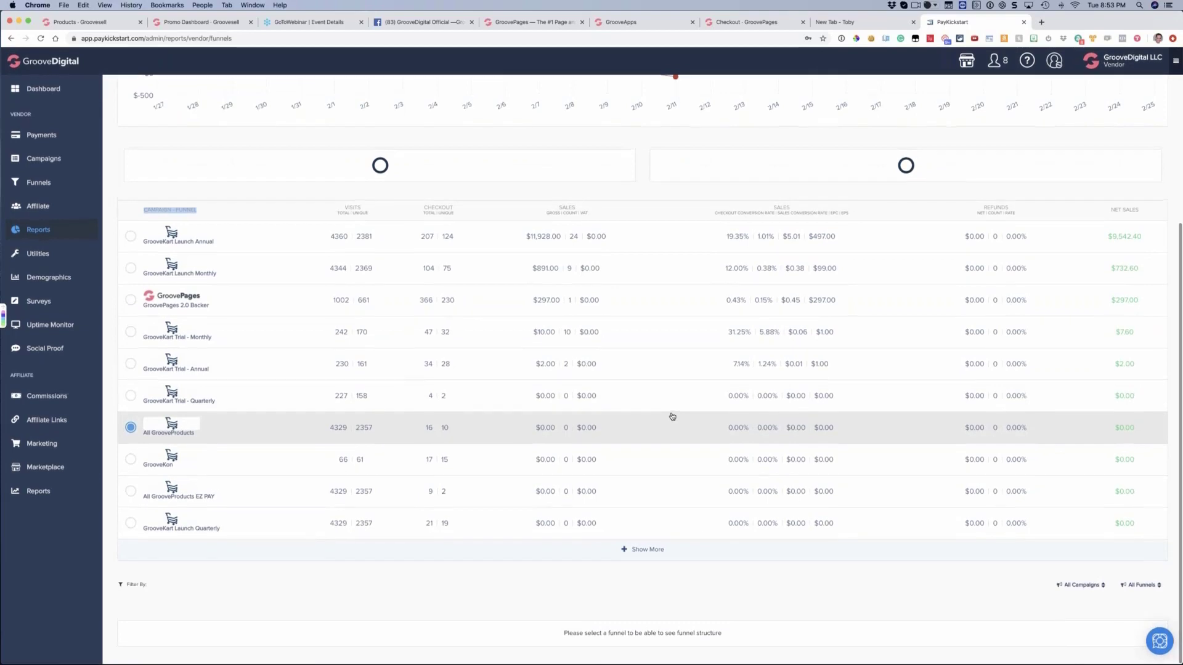
scroll(653, 415, "up", 5)
scroll(646, 414, "up", 2)
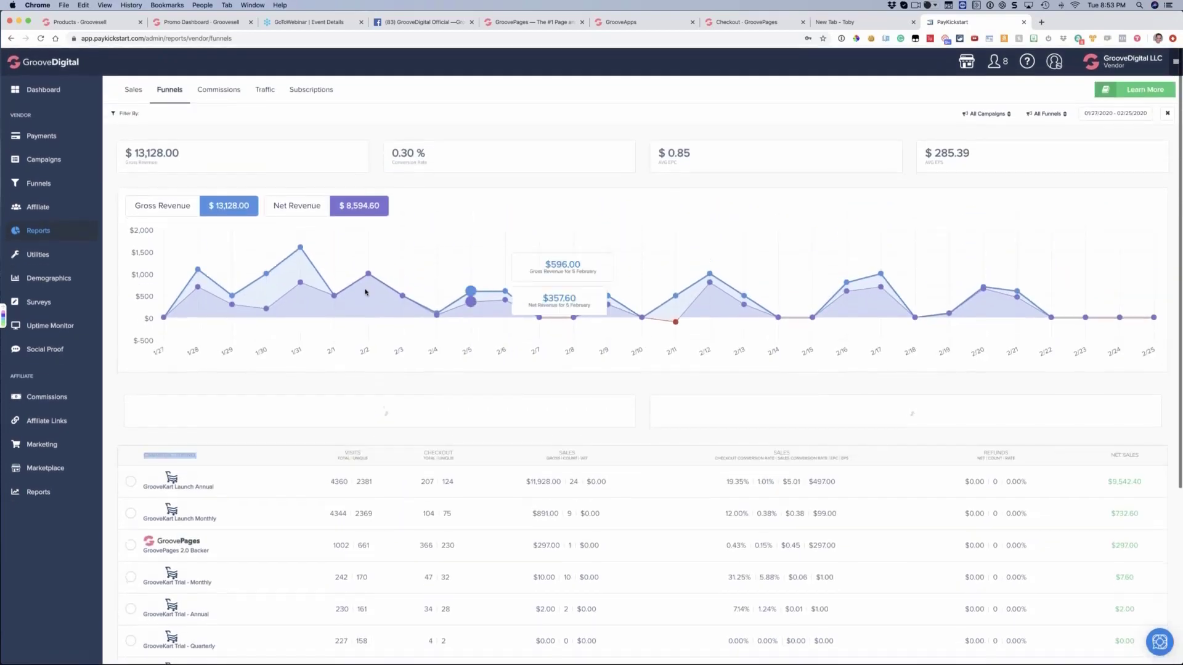
left_click(460, 189)
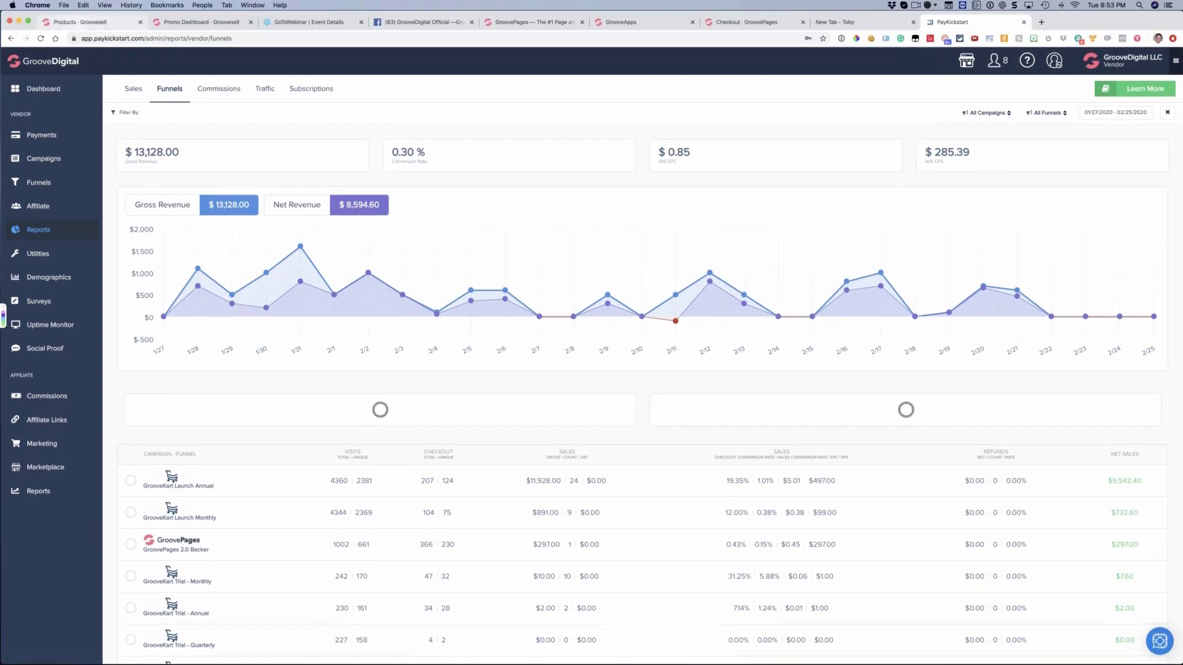
Switch back to GrooveSell and open the list of product funnels
left_click(92, 22)
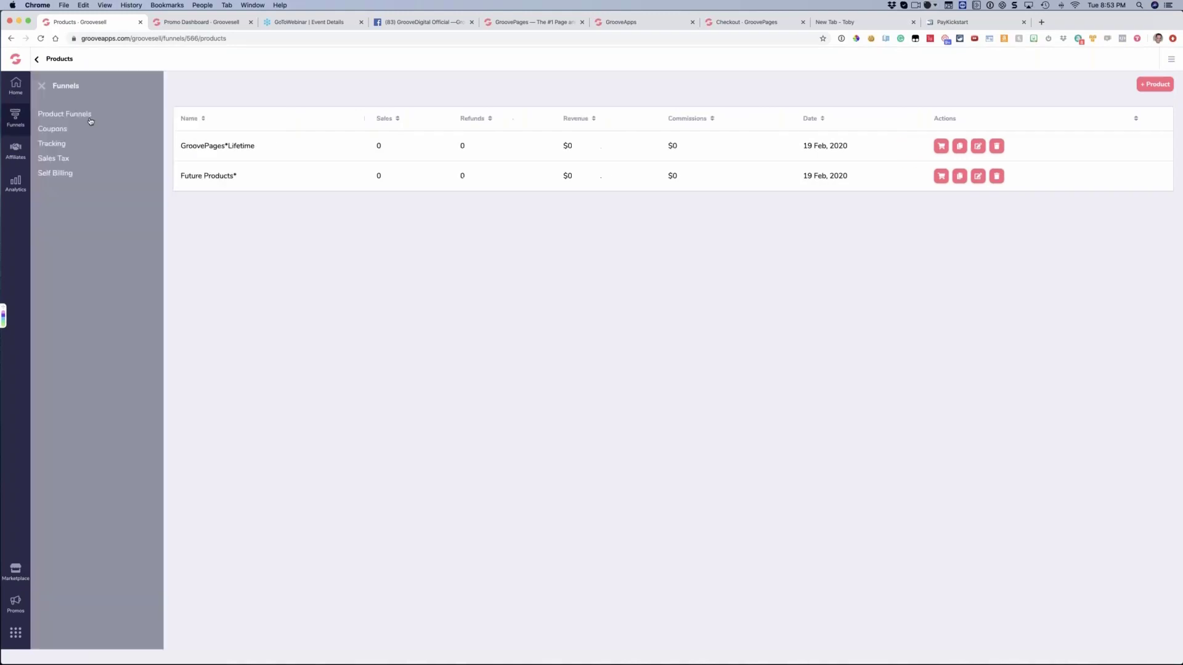
left_click(16, 114)
left_click(89, 113)
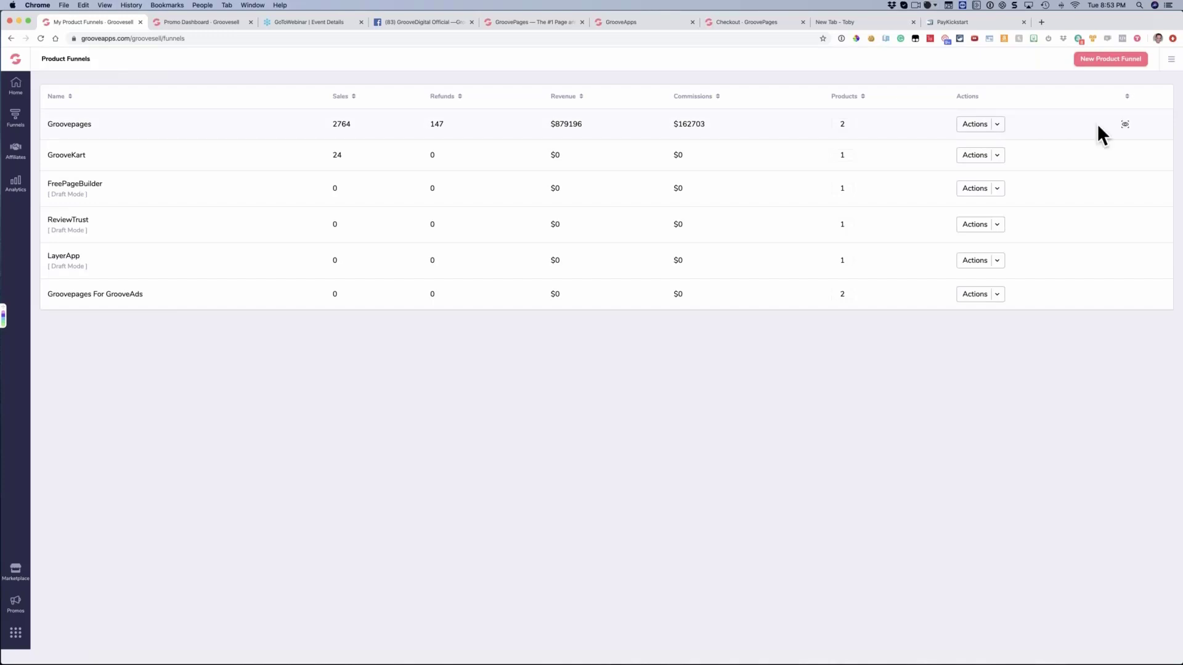
View the Groovepages funnel's per-product breakdown, highlight the Future Products sales figure, and close the breakdown
left_click(1125, 123)
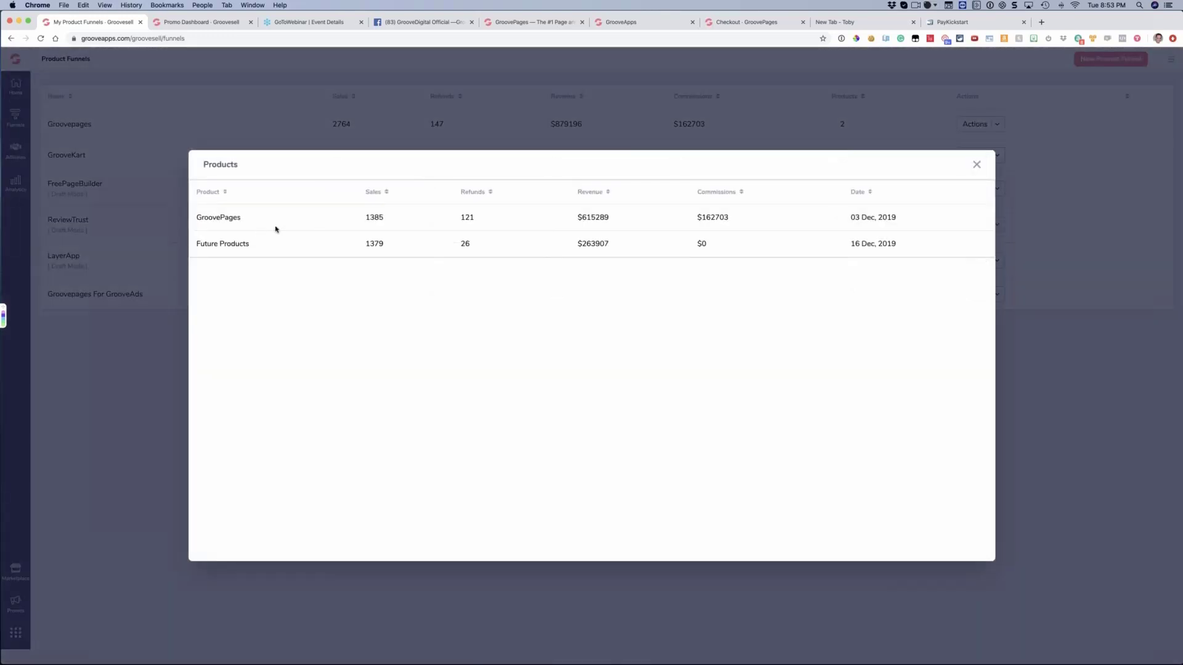
double_click(375, 244)
left_click(377, 247)
double_click(351, 246)
left_click(977, 164)
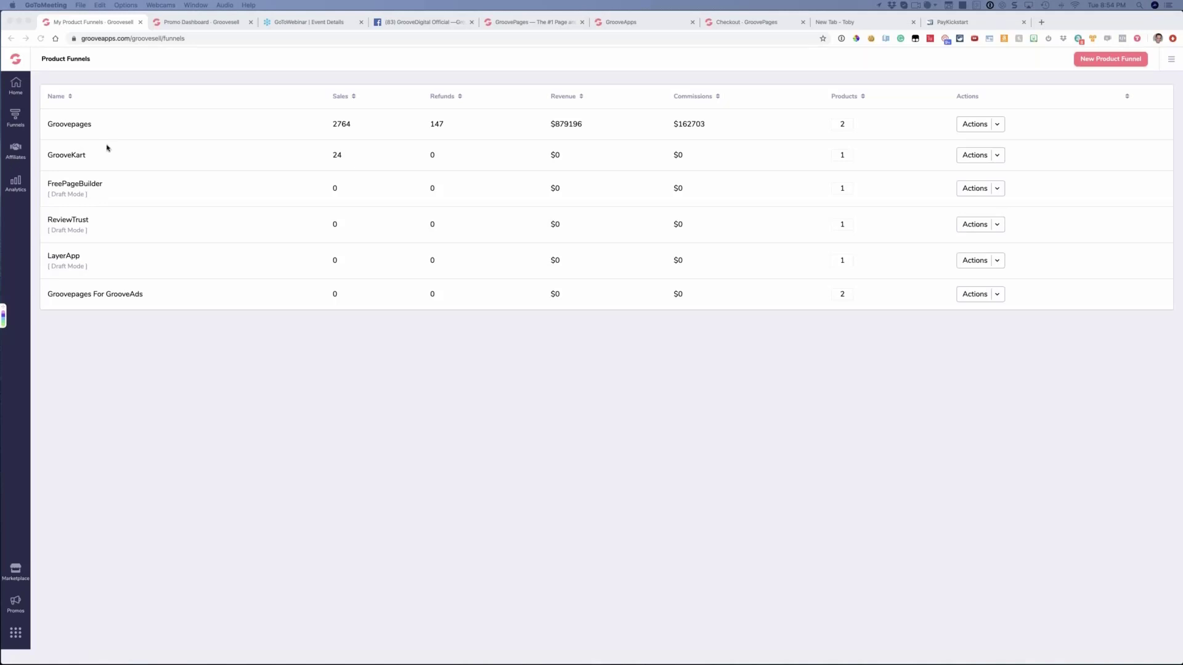
left_click(147, 300)
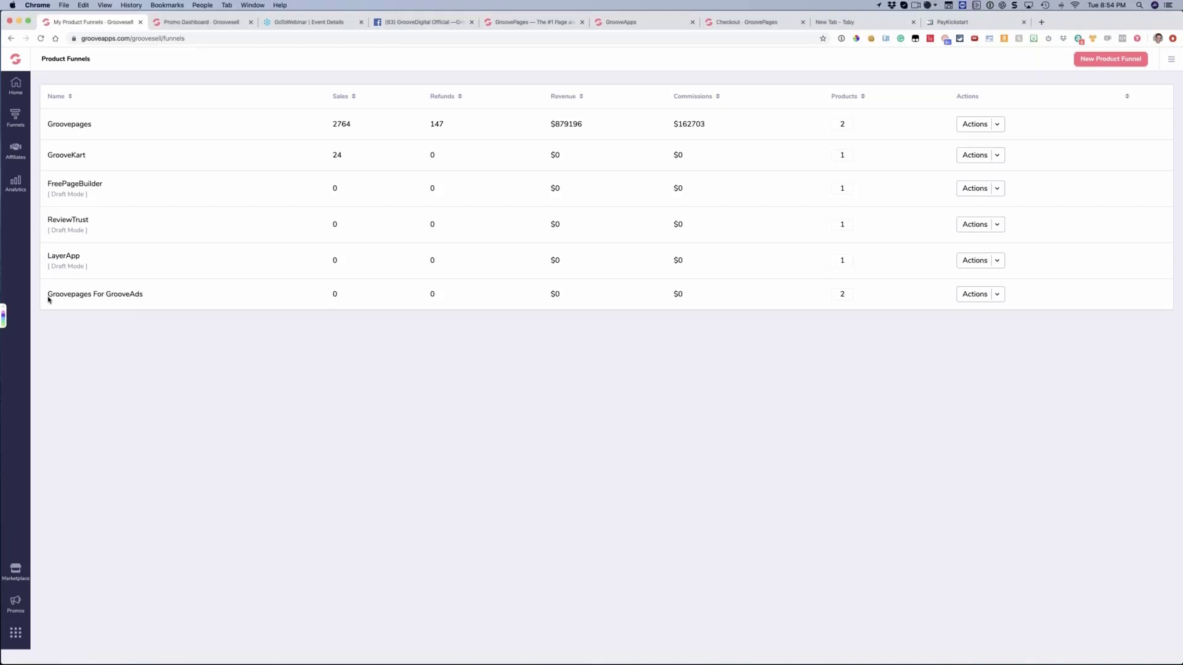
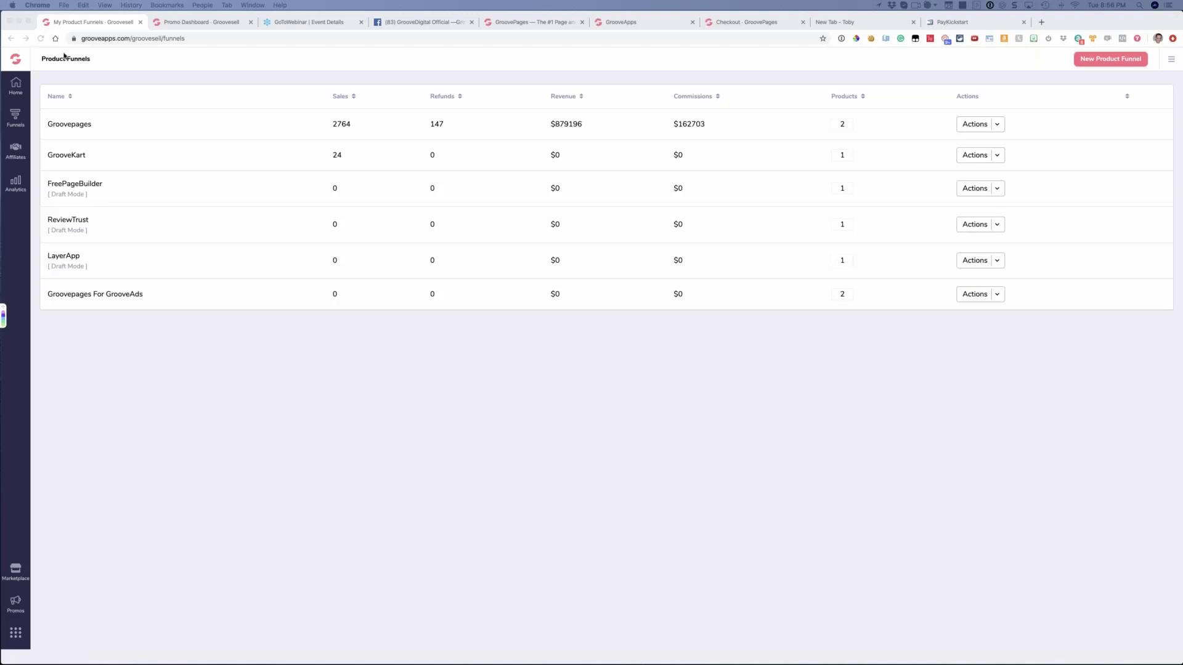
Switch to Skype, read back through the developer chat to the PayPal credit checkout ideas, and return to the product funnels list
left_click_drag(64, 56, 708, 66)
scroll(508, 312, "up", 10)
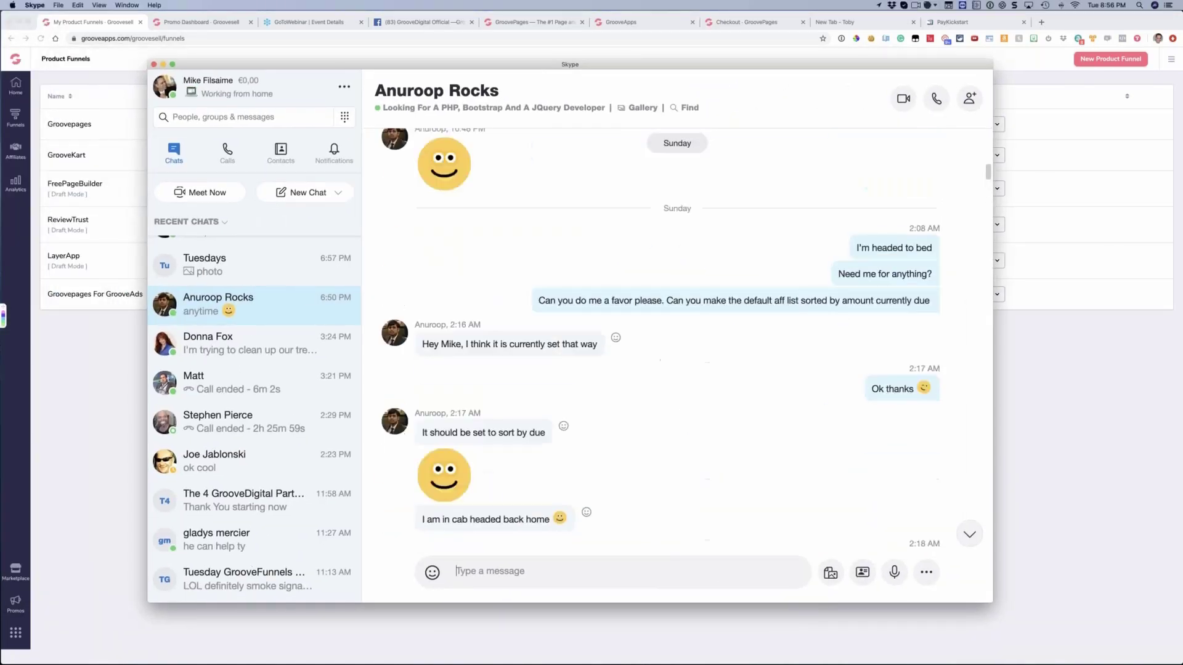
scroll(505, 315, "up", 5)
scroll(505, 315, "down", 3)
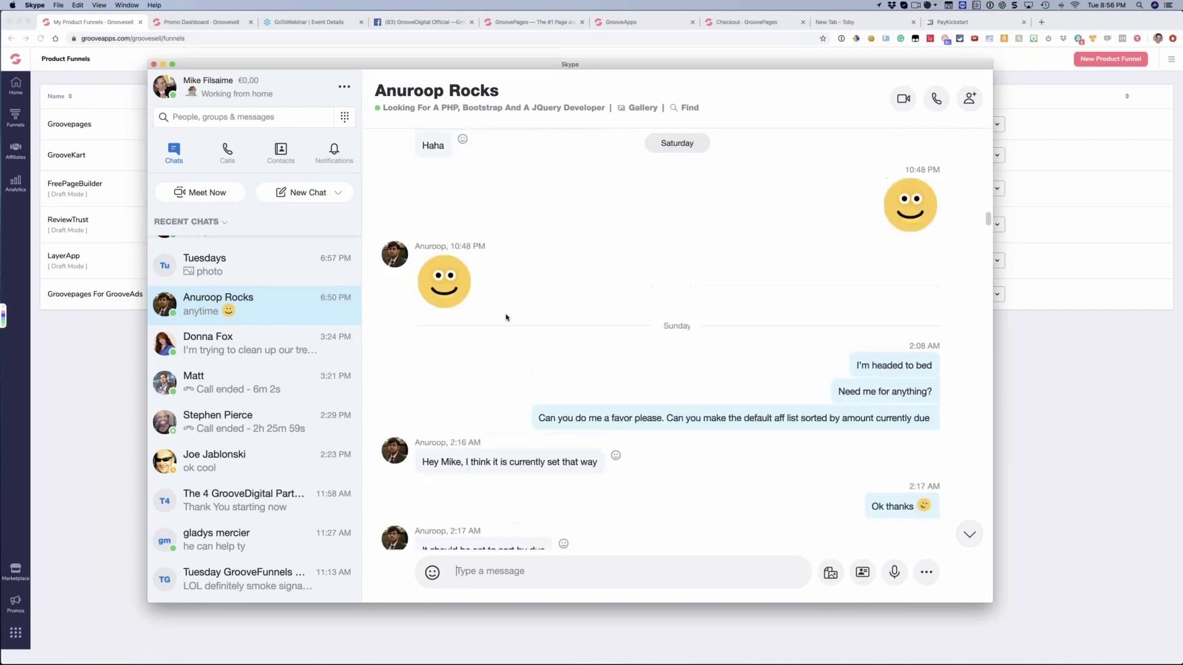
scroll(506, 317, "up", 10)
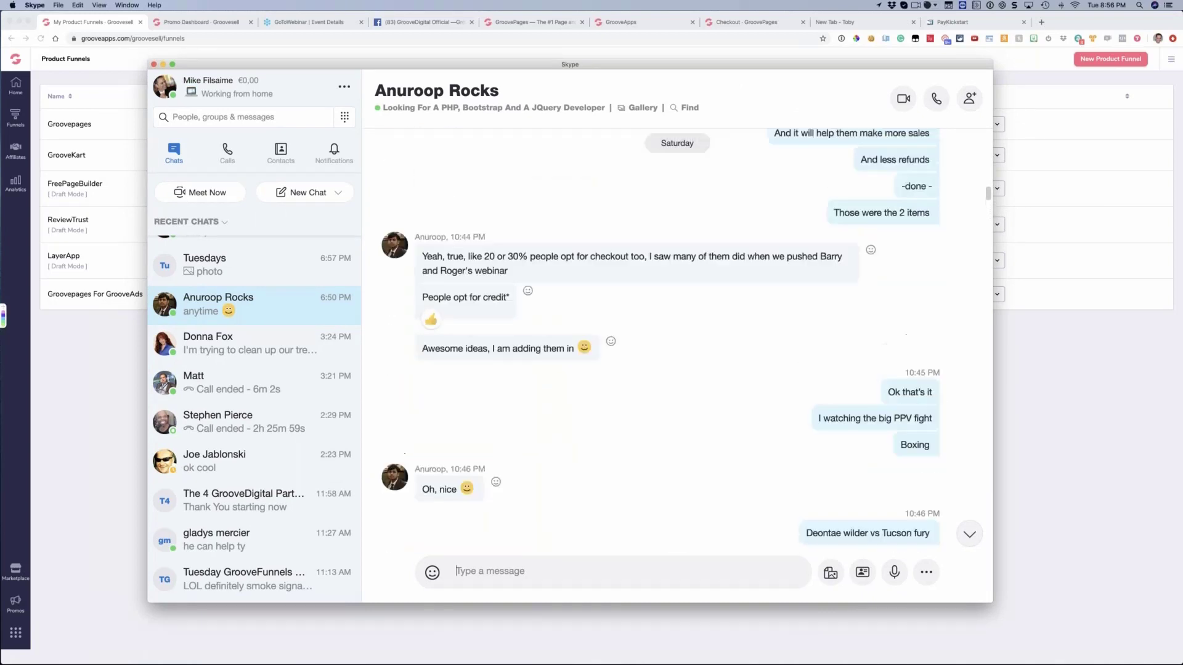
scroll(506, 317, "up", 10)
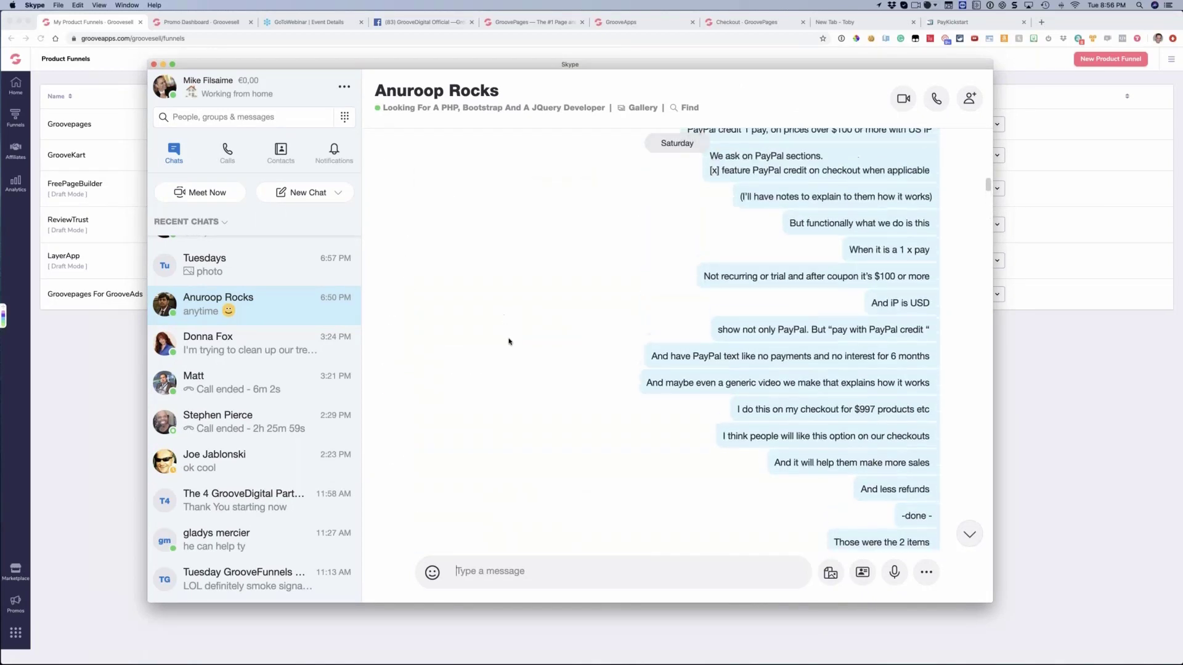
scroll(509, 342, "up", 5)
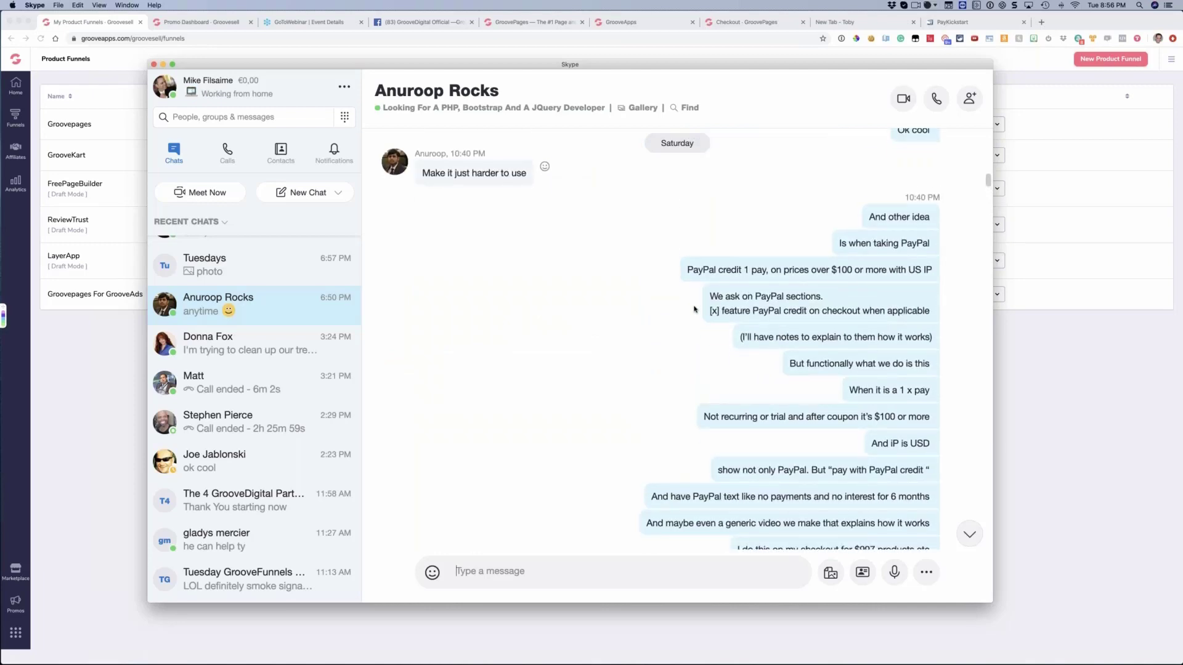
scroll(648, 271, "up", 7)
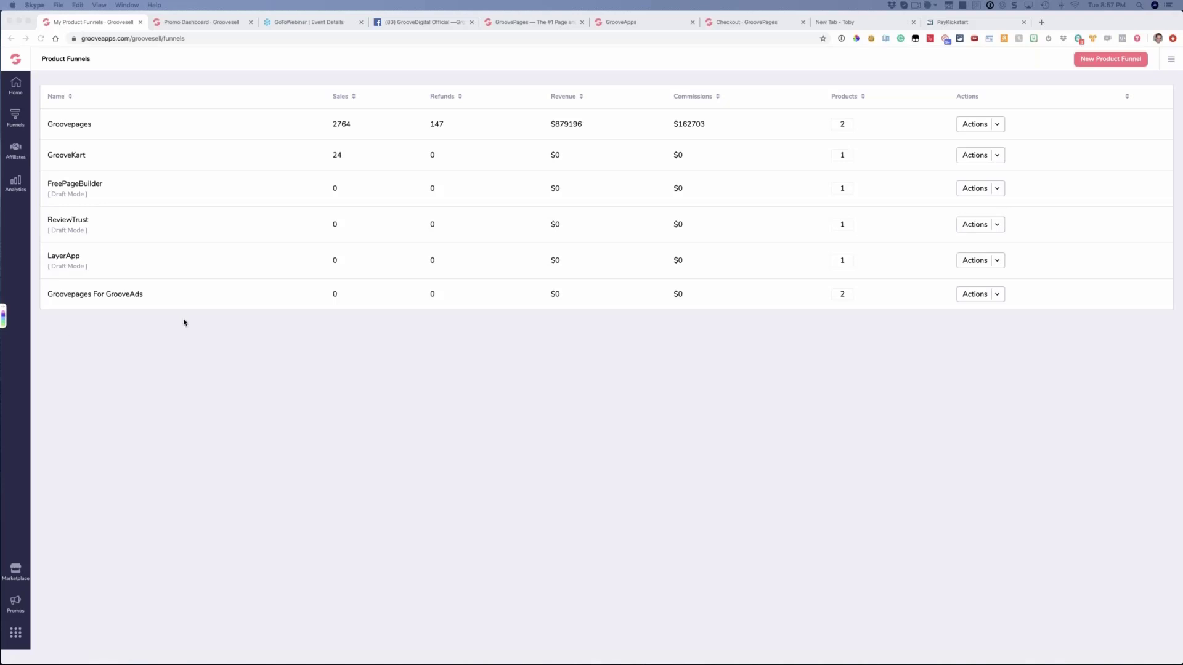
left_click(572, 355)
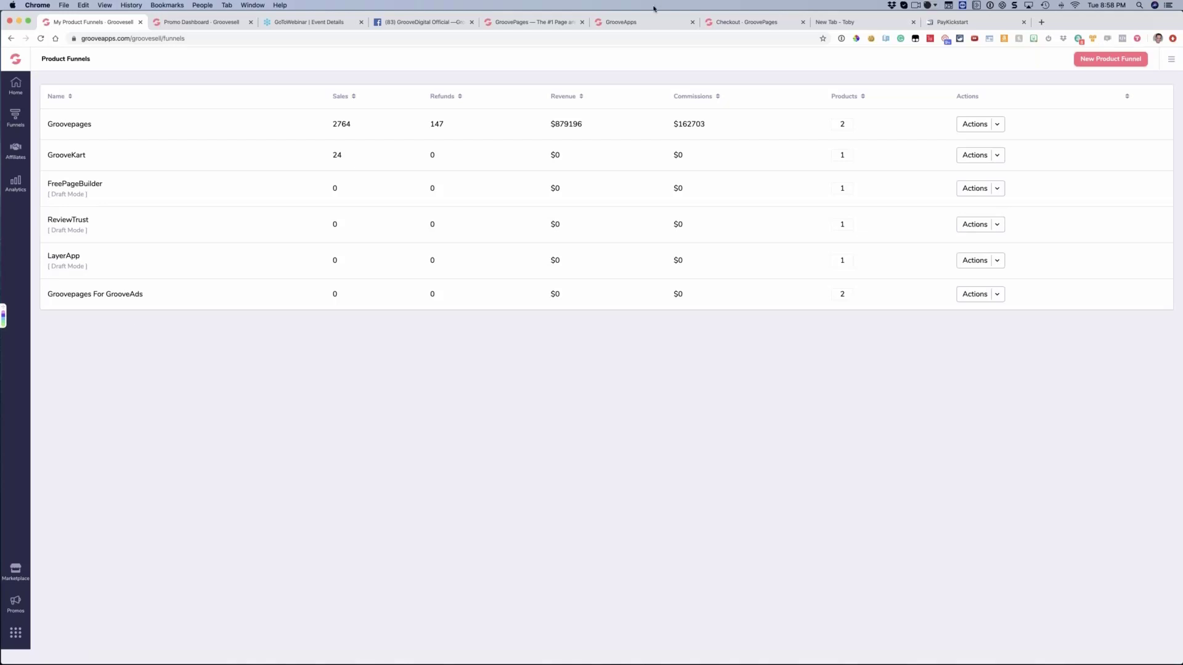
Open My integrations, start adding an integration to examine the available integration types, and exit without adding one
left_click(1078, 58)
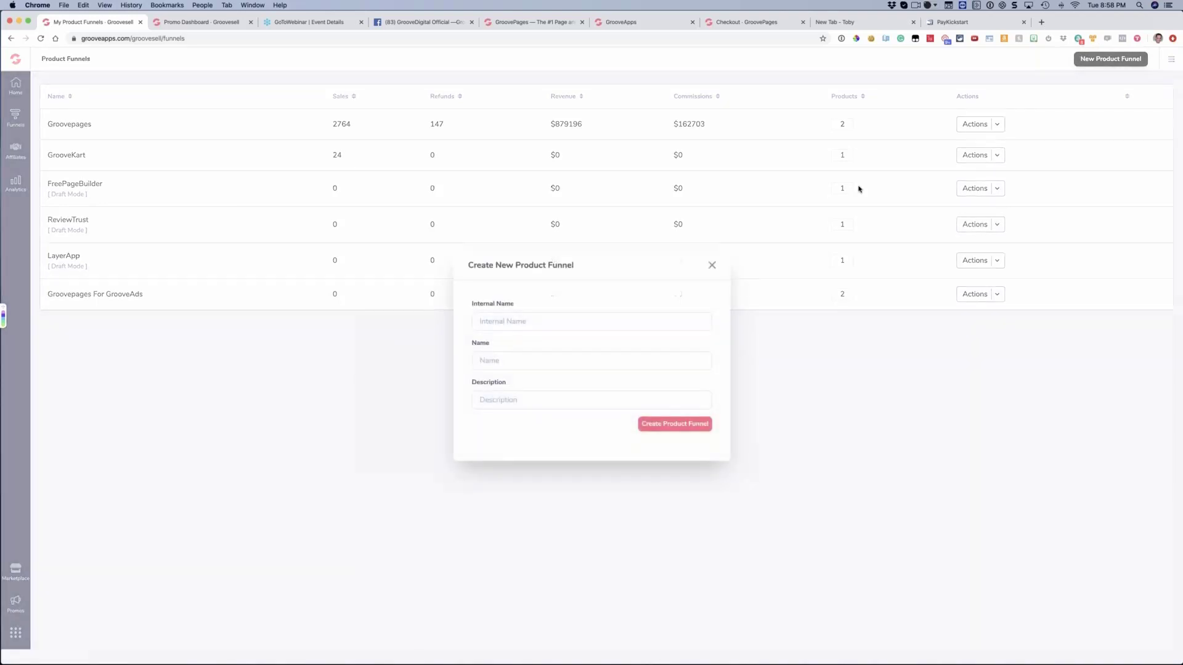
left_click(712, 265)
left_click(1171, 60)
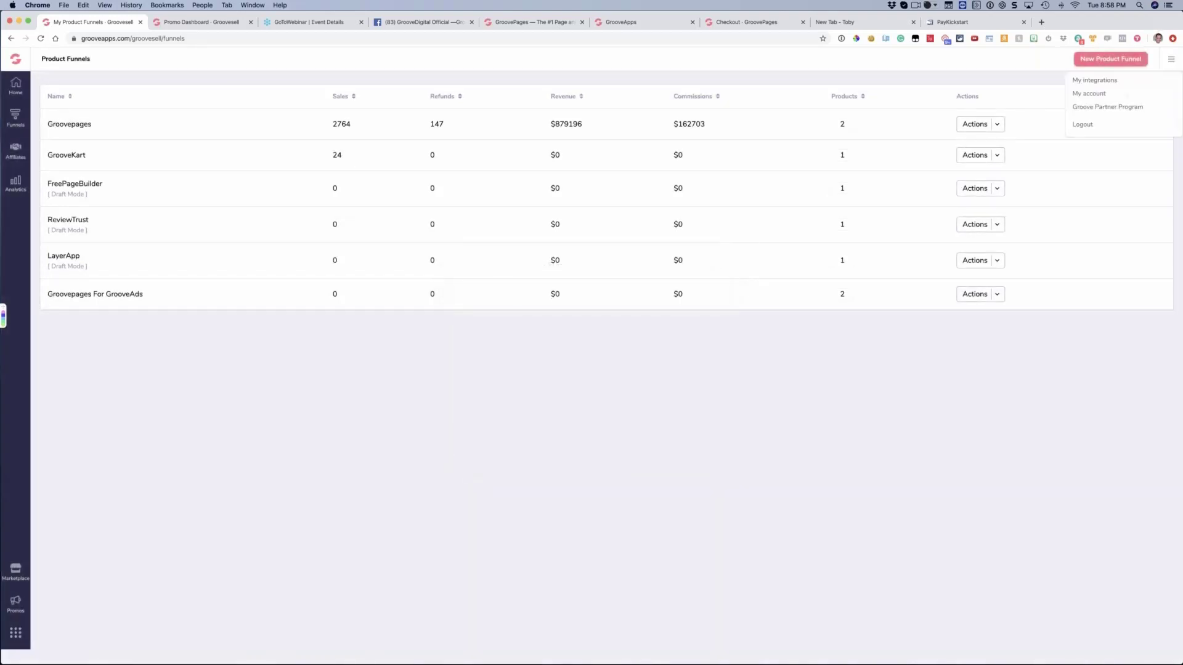
left_click(1090, 80)
left_click(91, 216)
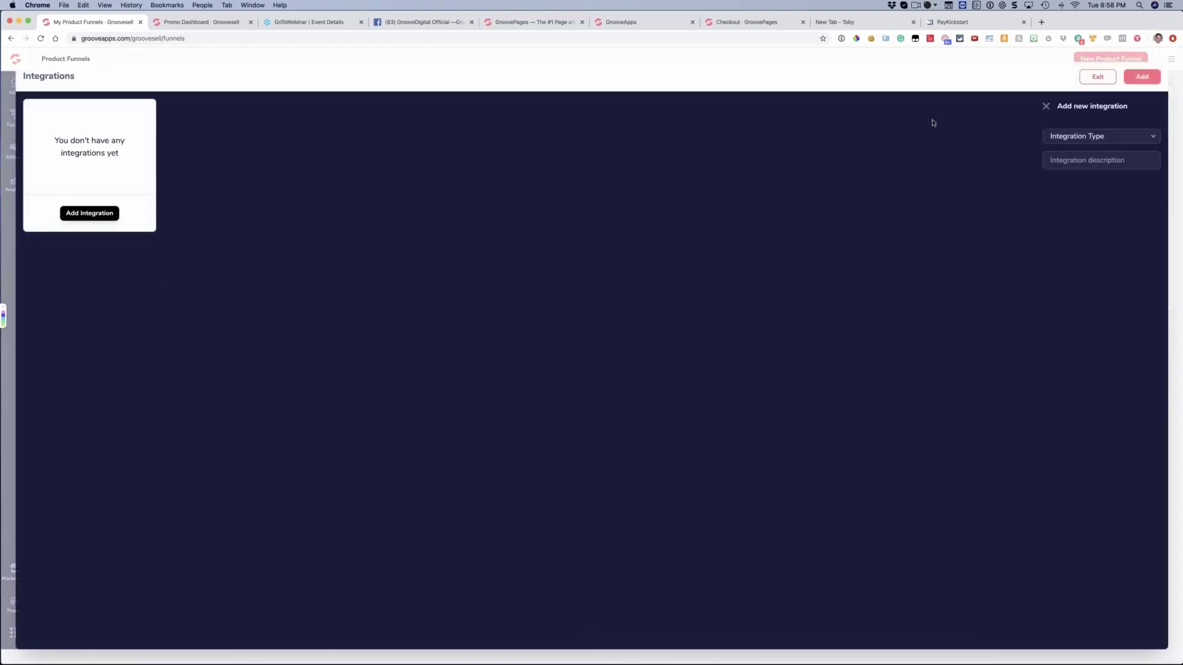
left_click(1080, 138)
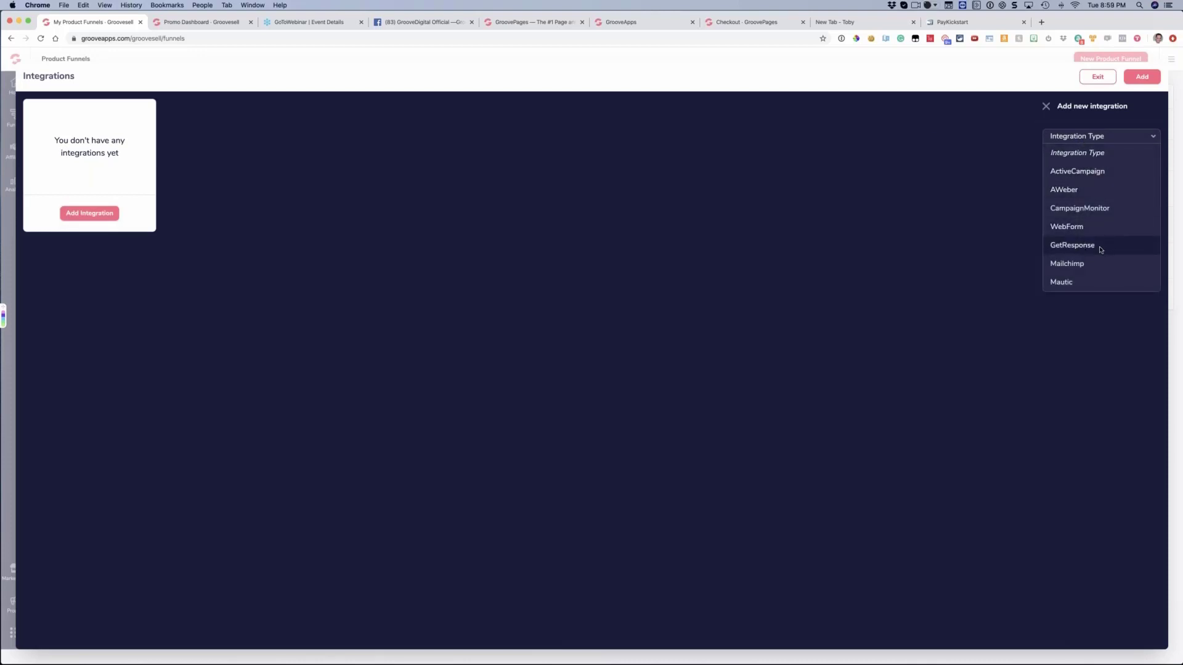
left_click(1024, 245)
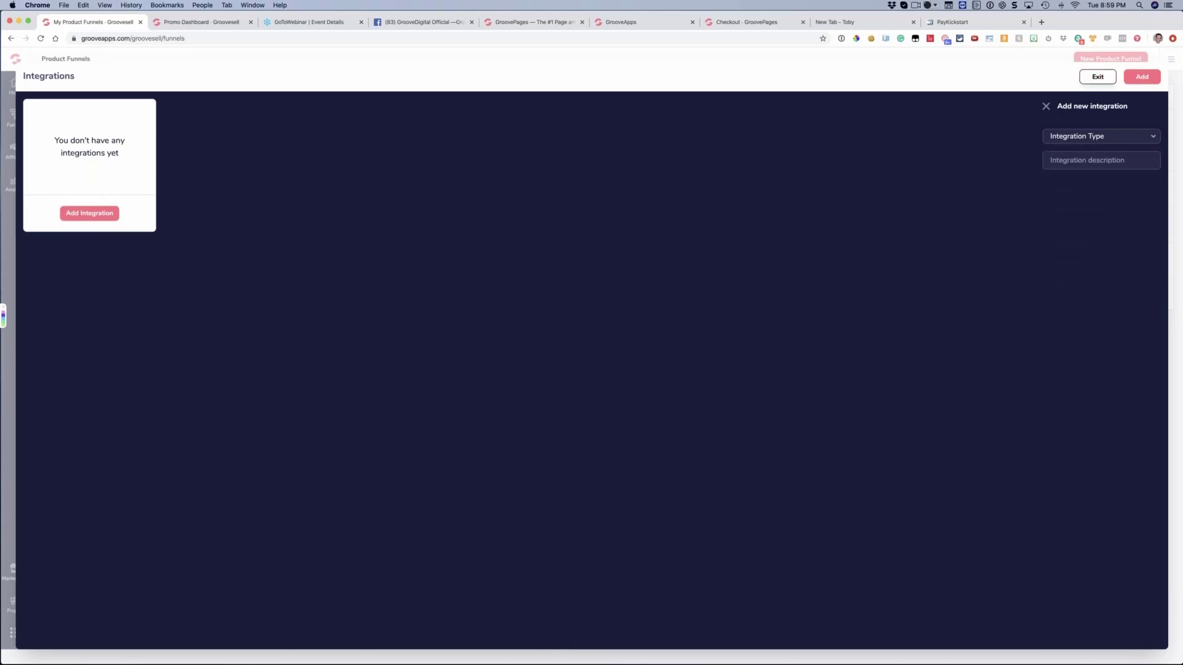
left_click(1091, 79)
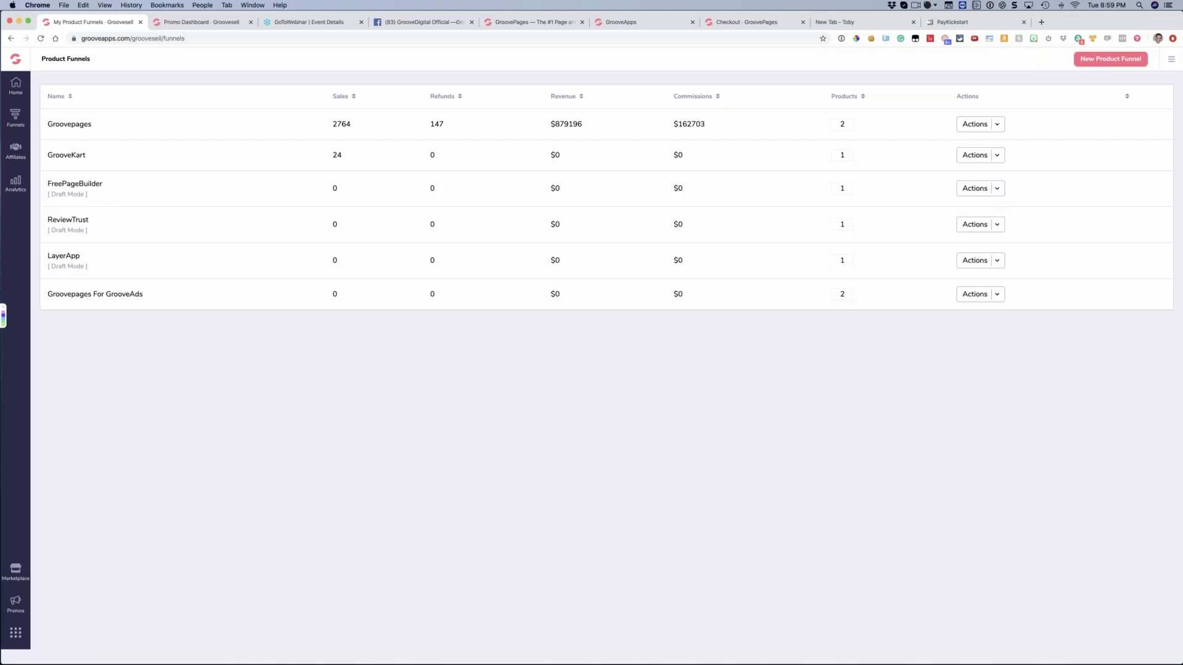
Open the Transactions report in the analytics section and set its date range to Last 7 Days
left_click(15, 150)
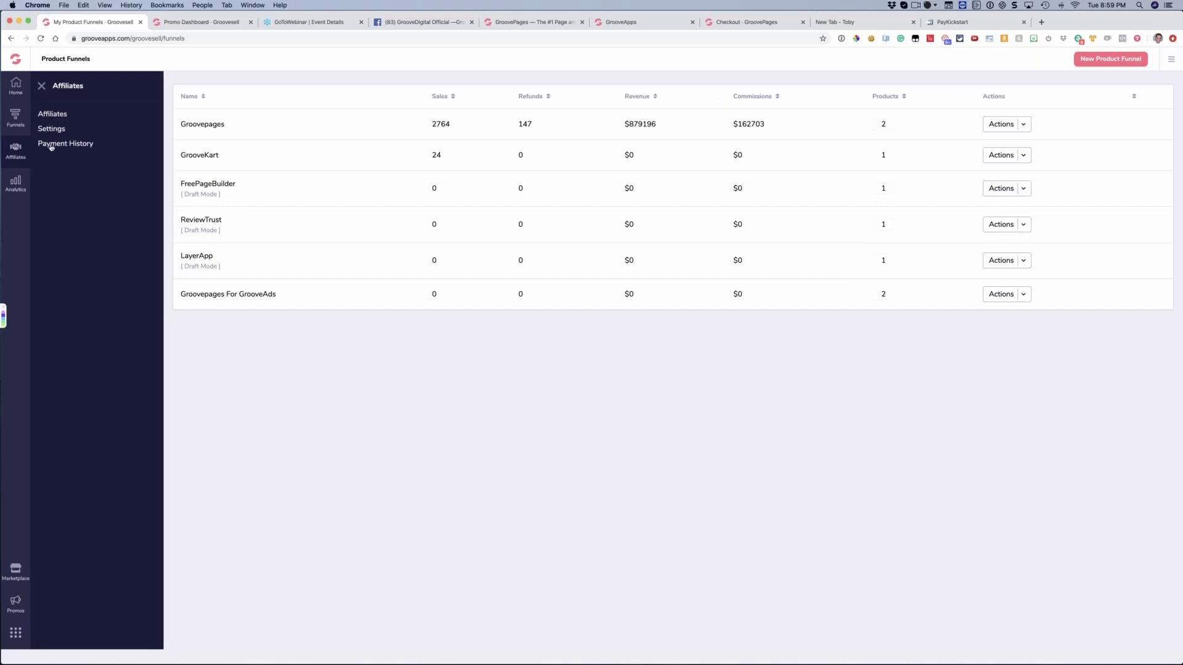
left_click(15, 185)
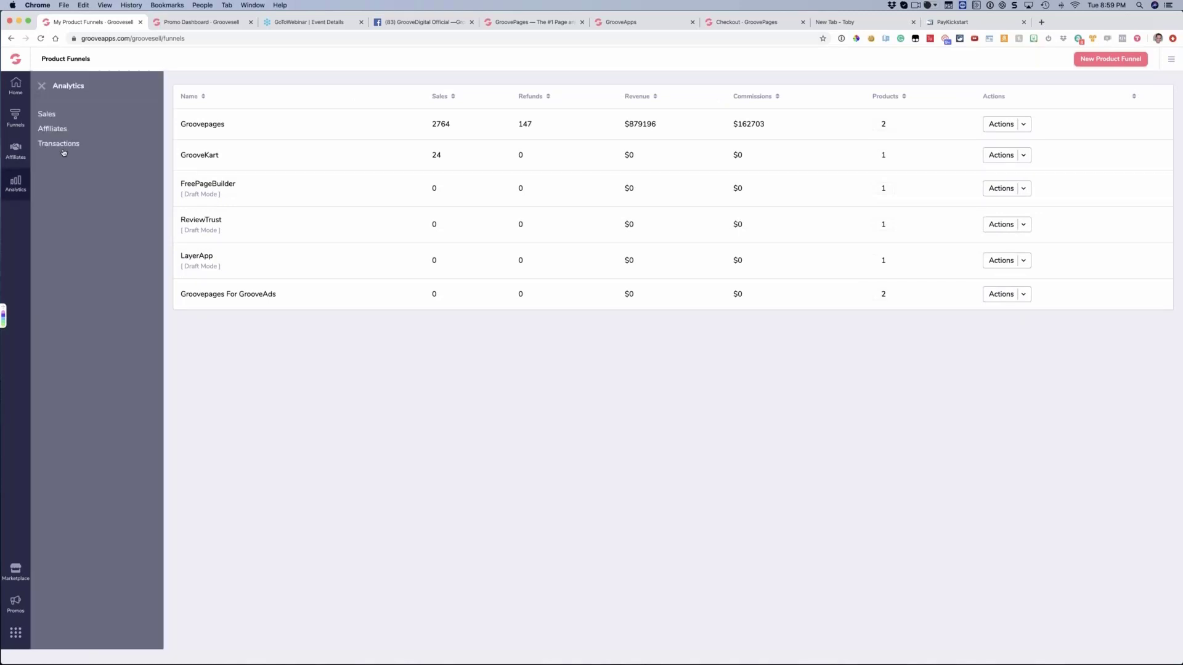
left_click(60, 144)
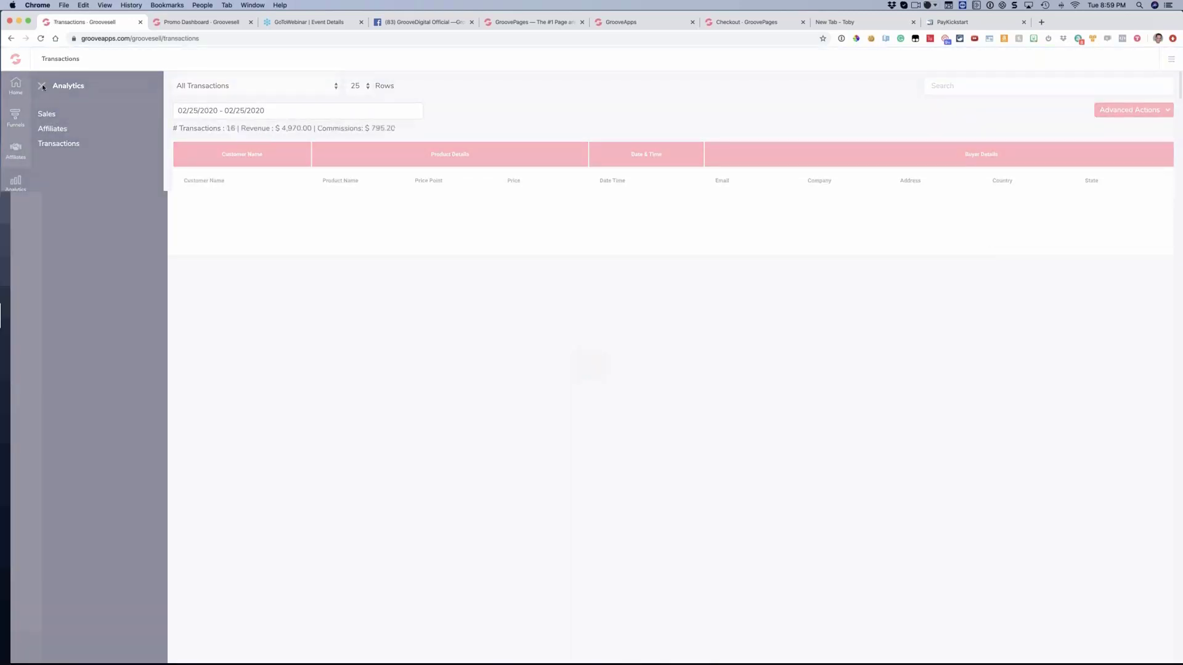
left_click(42, 86)
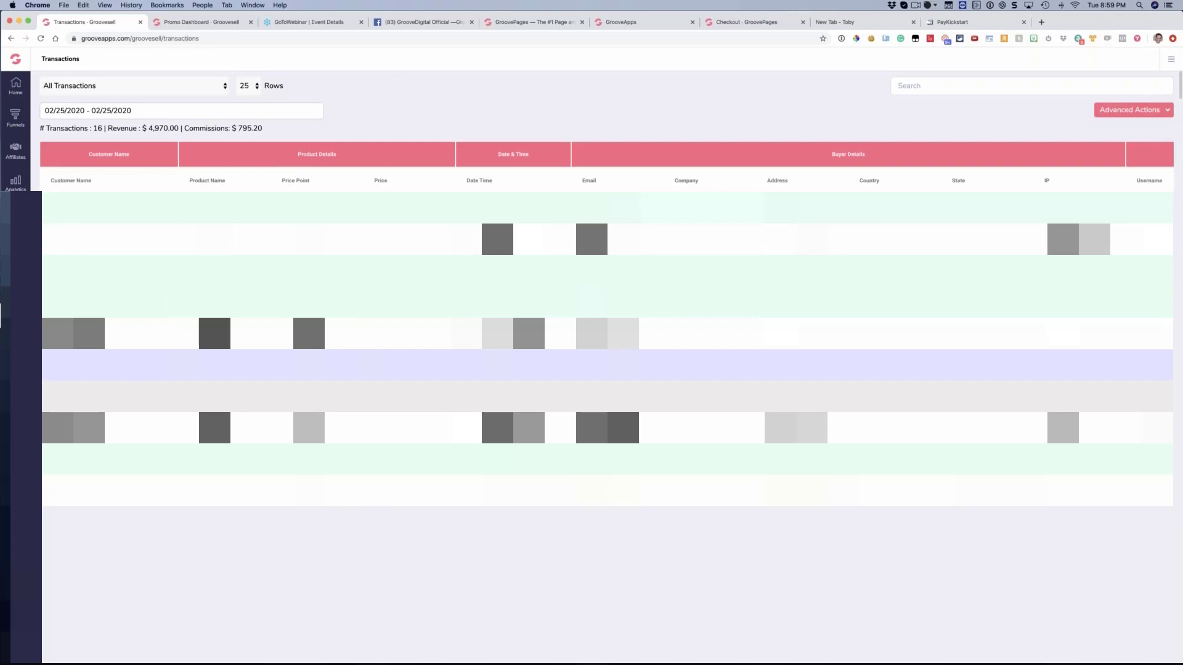
left_click(130, 110)
left_click(73, 161)
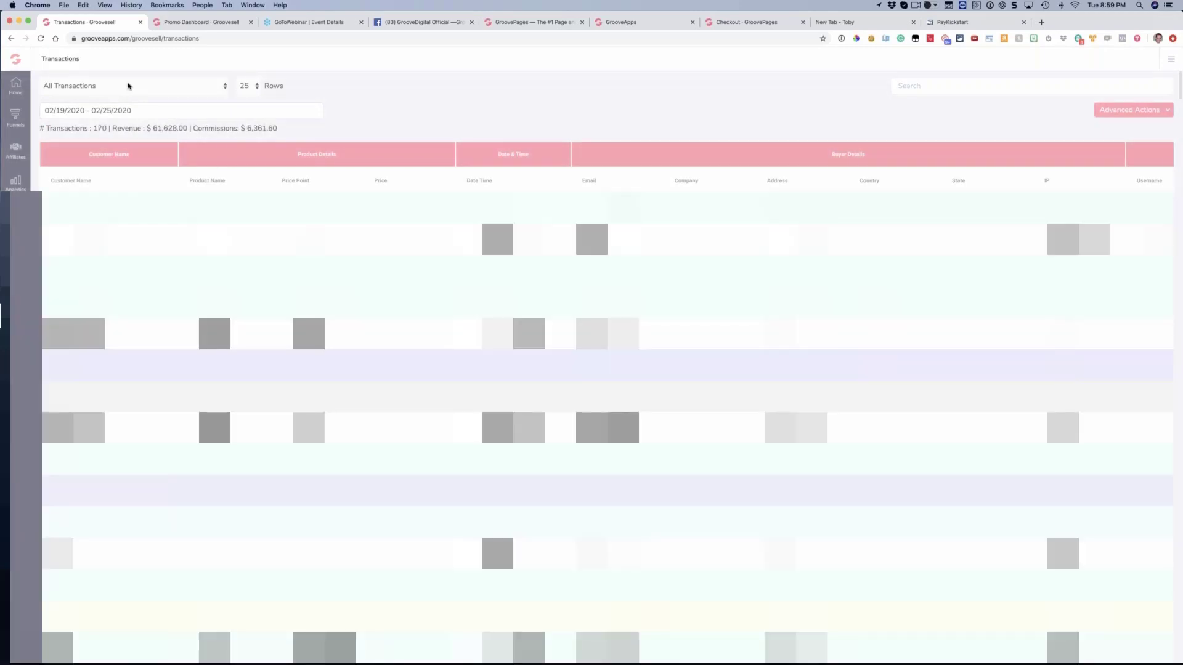
Filter the transactions by Sale and by Refund to inspect each type, slightly widening the Company column
left_click(128, 86)
left_click(80, 96)
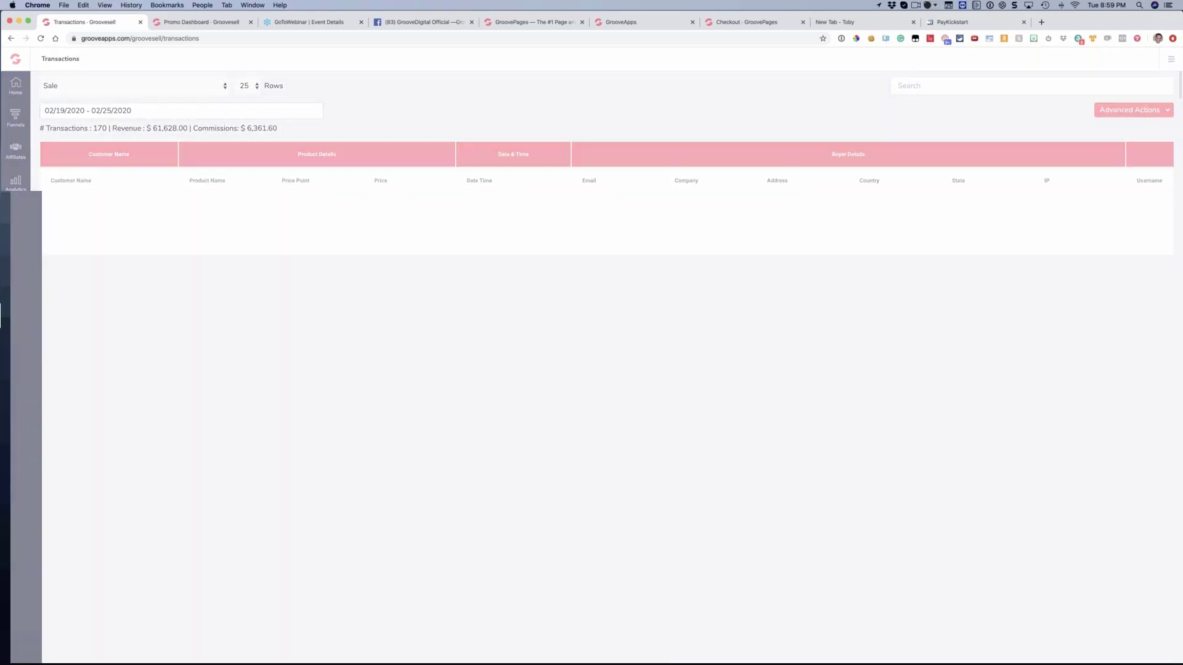
left_click(79, 85)
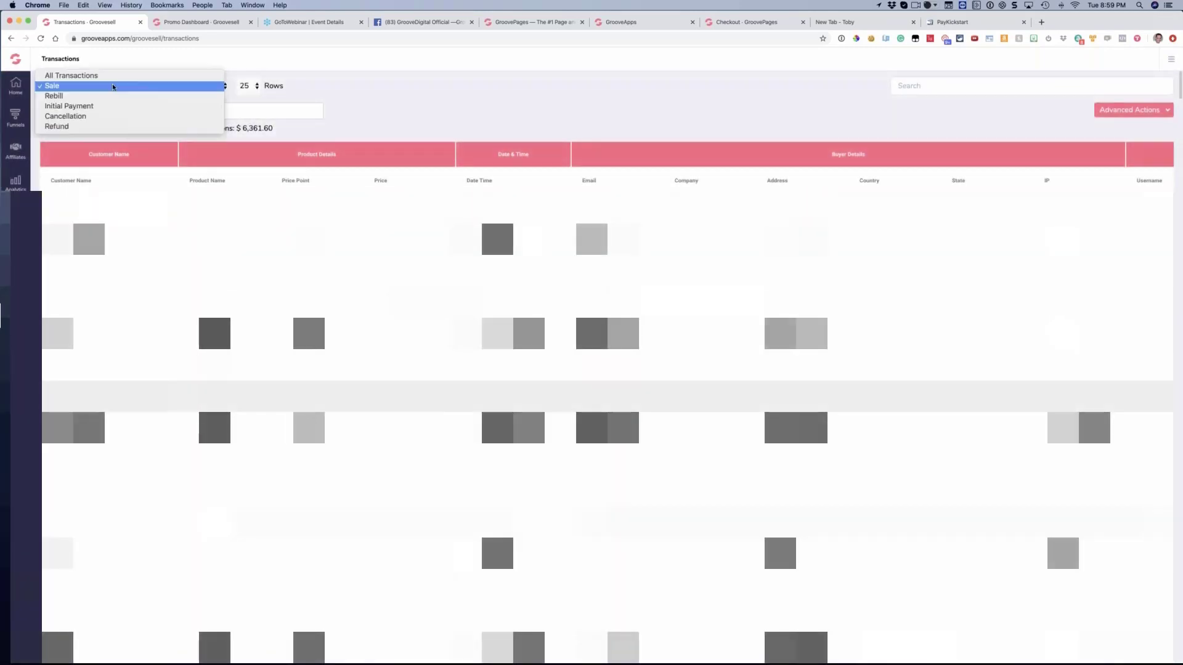
left_click(103, 127)
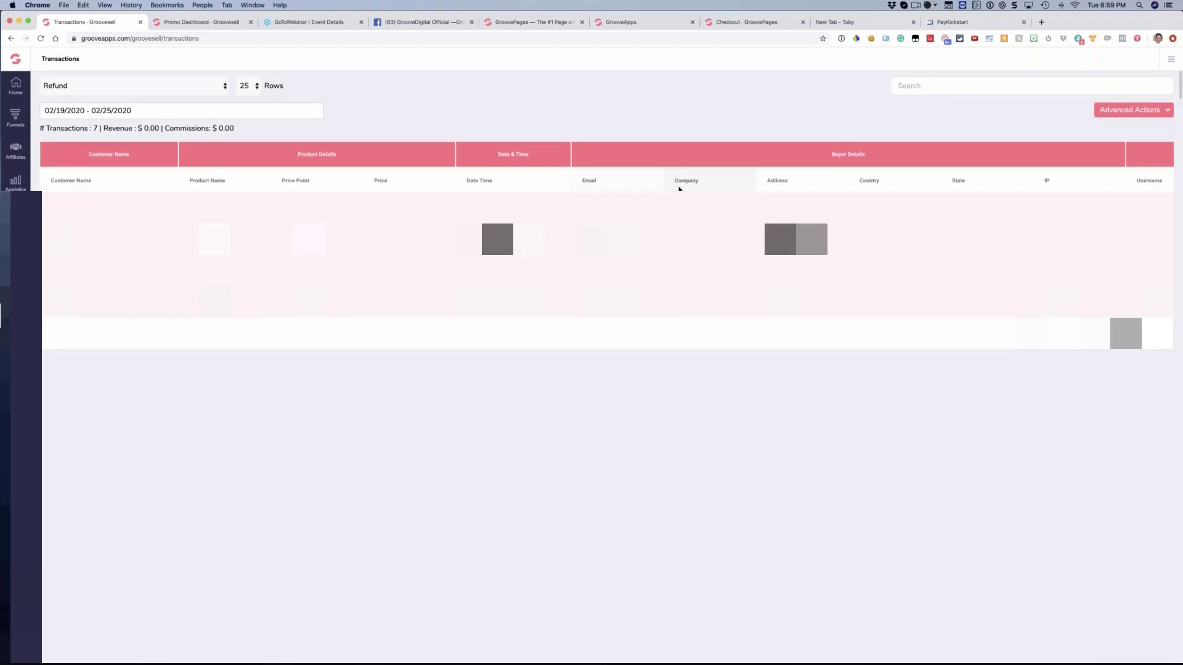
mouse_move(670, 185)
left_mouse_down()
mouse_move(688, 186)
mouse_move(678, 185)
left_mouse_up()
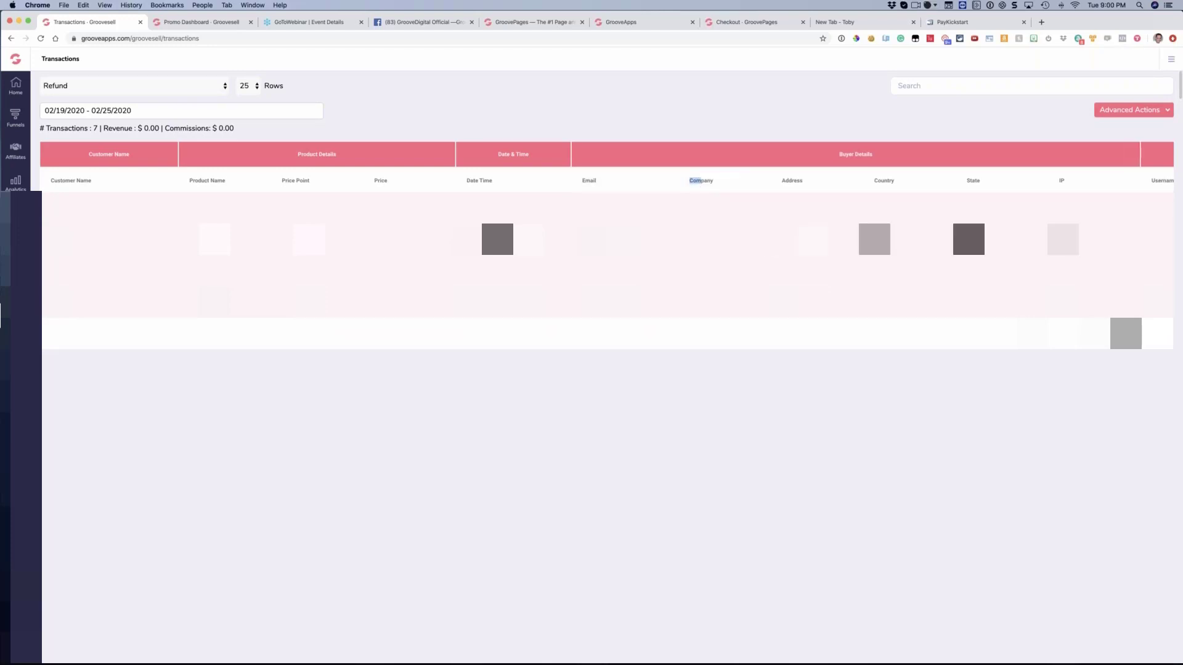
left_click(660, 206)
Set the transaction type back to All Transactions and the date range to 12/01/2019 - 02/25/2020
left_click(135, 88)
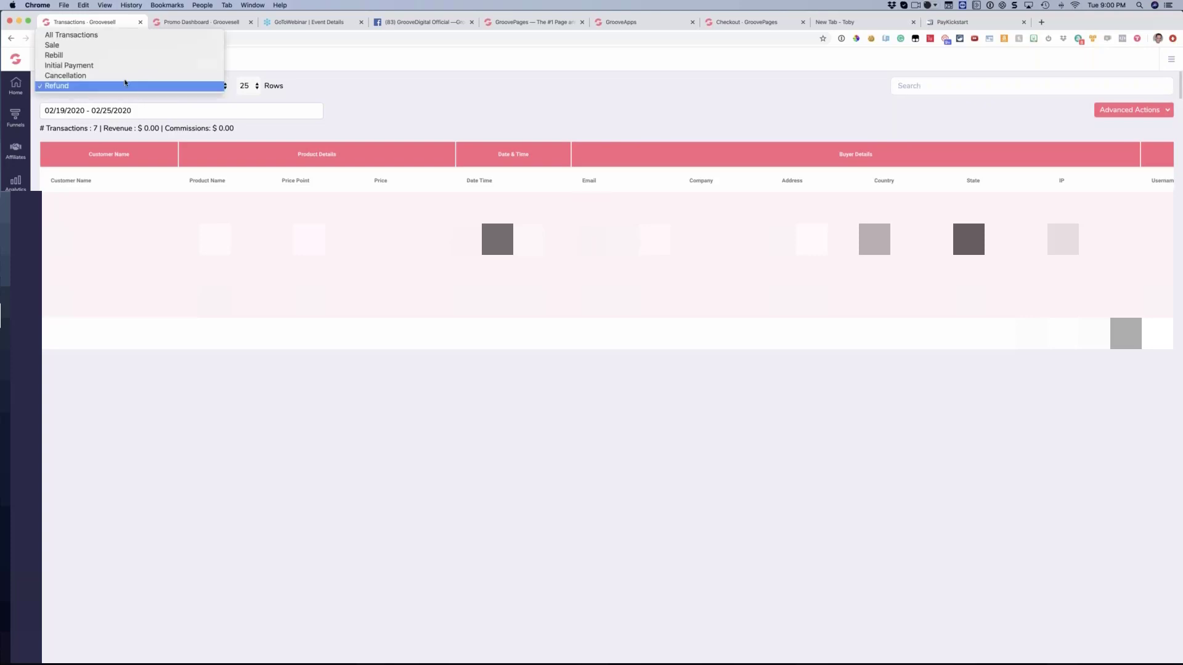
left_click(93, 35)
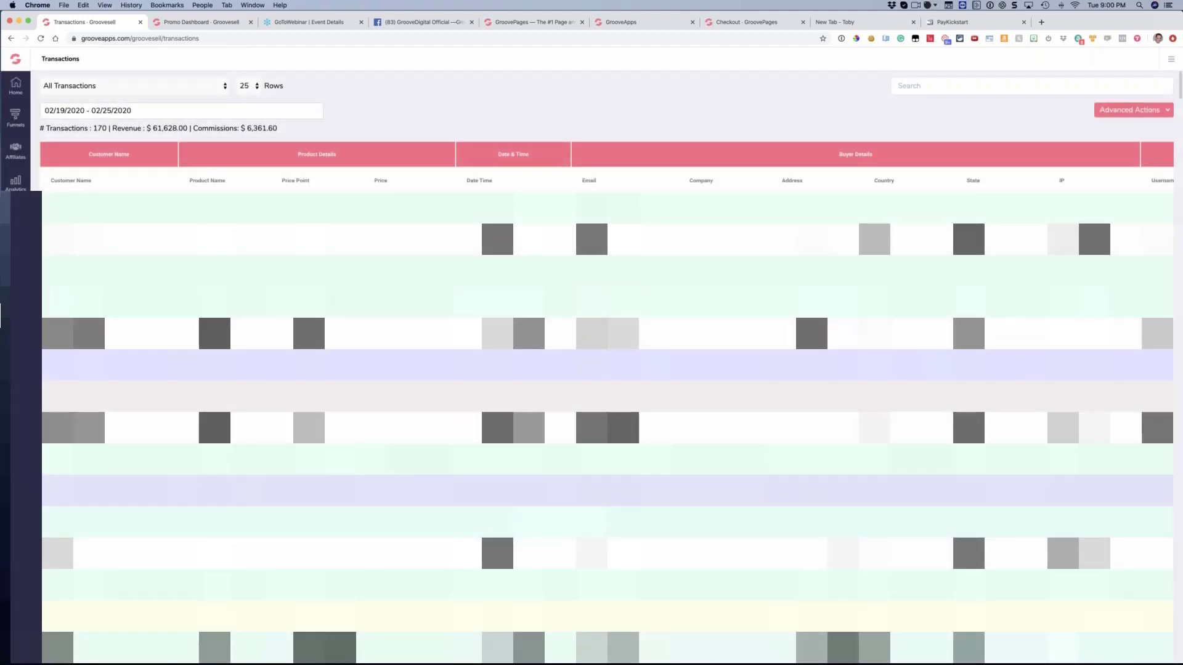
left_click(90, 112)
left_click(121, 133)
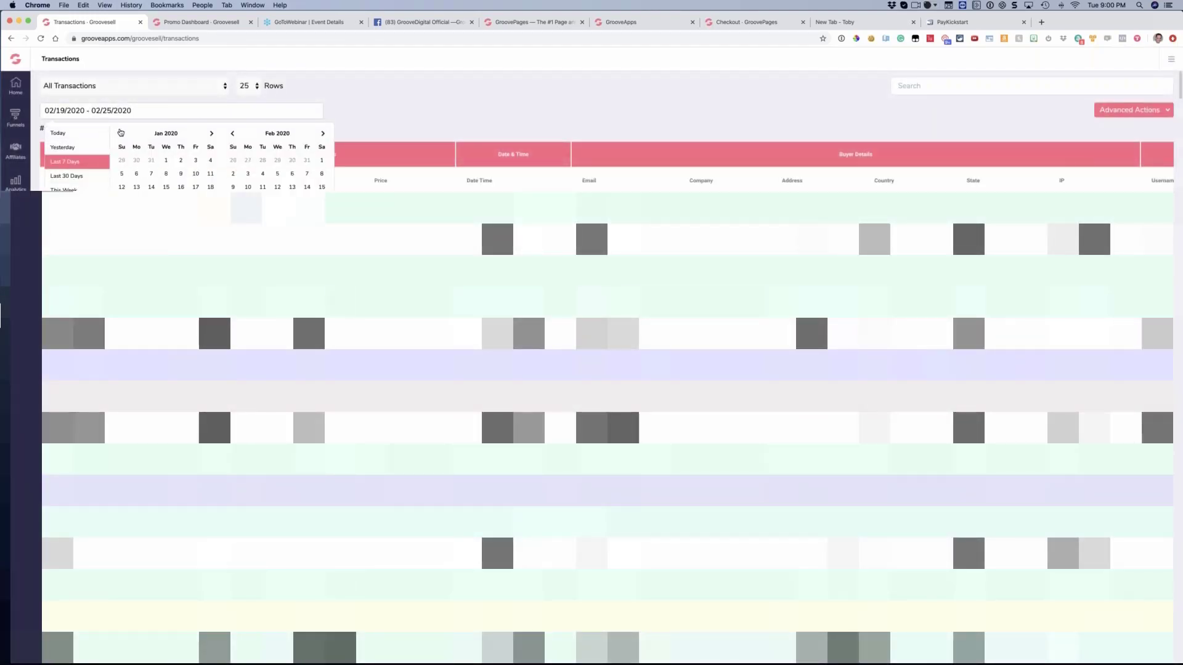
left_click(121, 133)
left_click(122, 175)
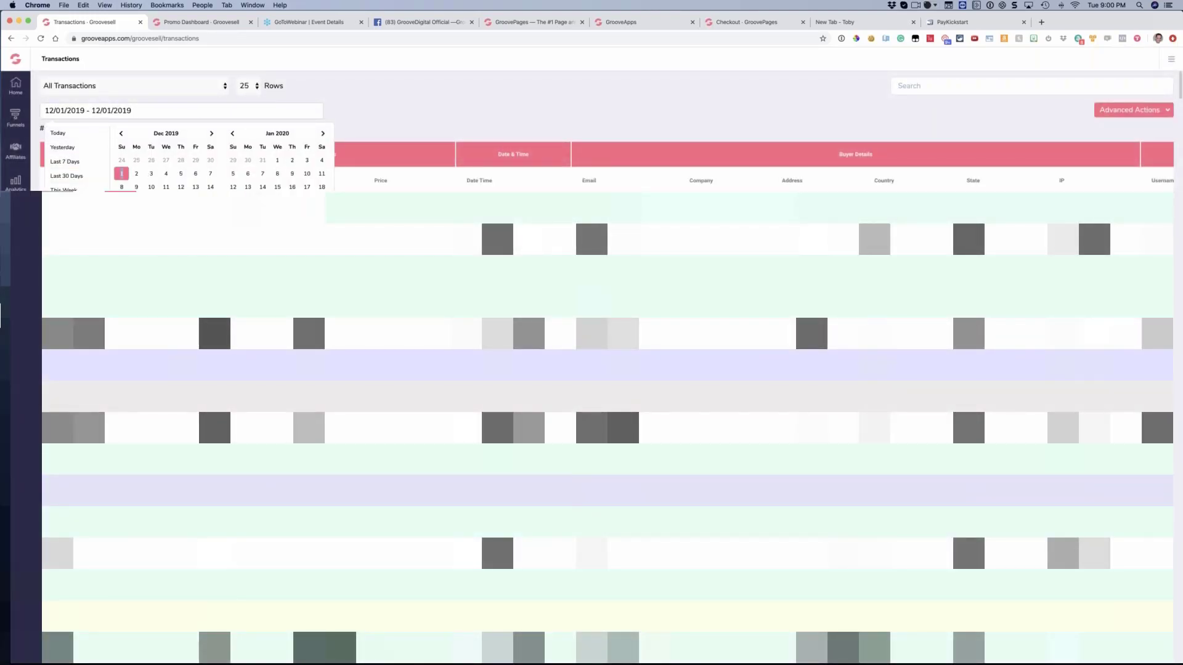
left_click(322, 137)
left_click(263, 215)
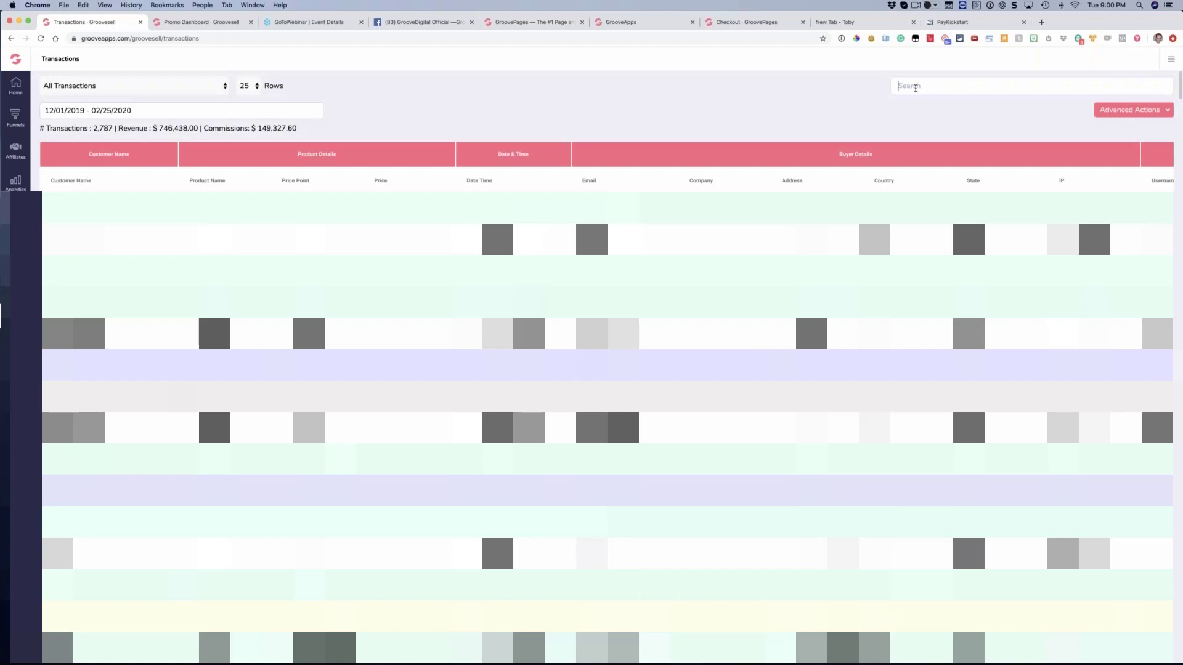
Search the transactions by the customer's e-mail address and highlight the resulting transaction's gateway transaction ID
key("super+v")
key("Return")
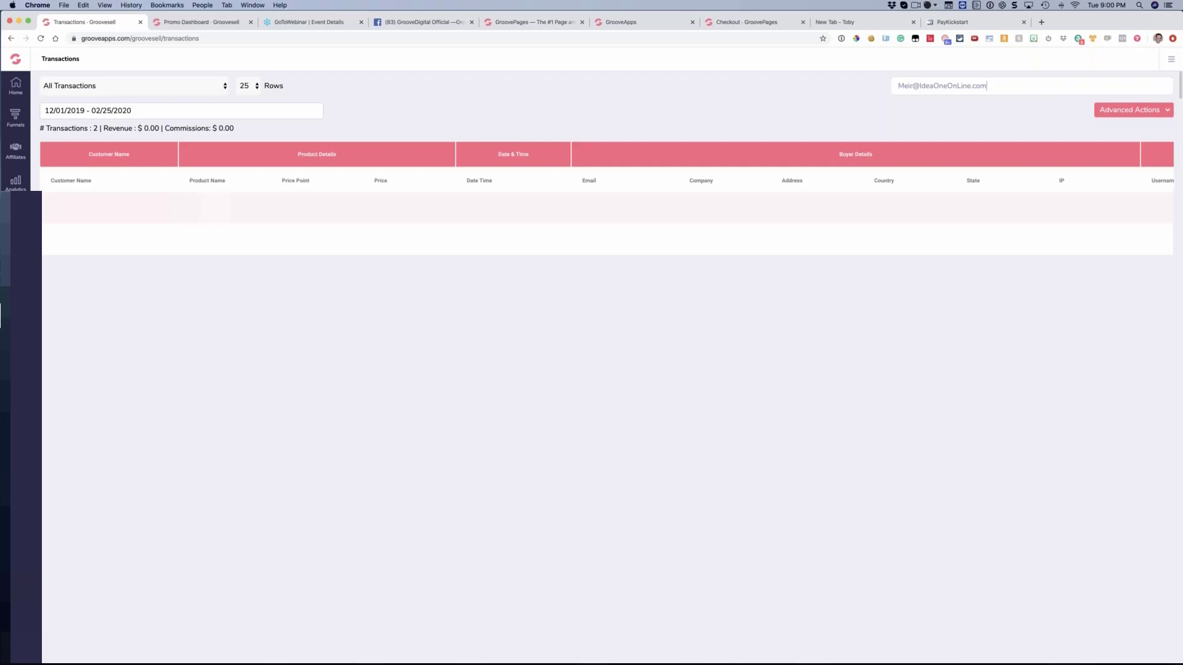
scroll(607, 173, "right", 15)
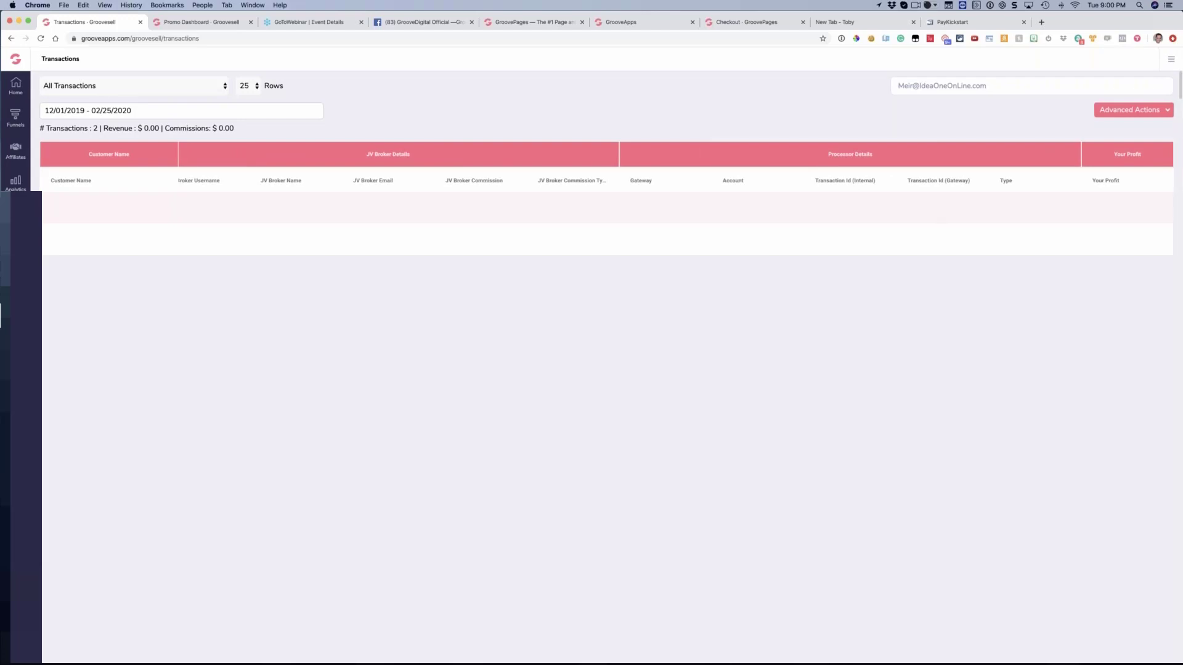
left_click_drag(954, 209, 922, 208)
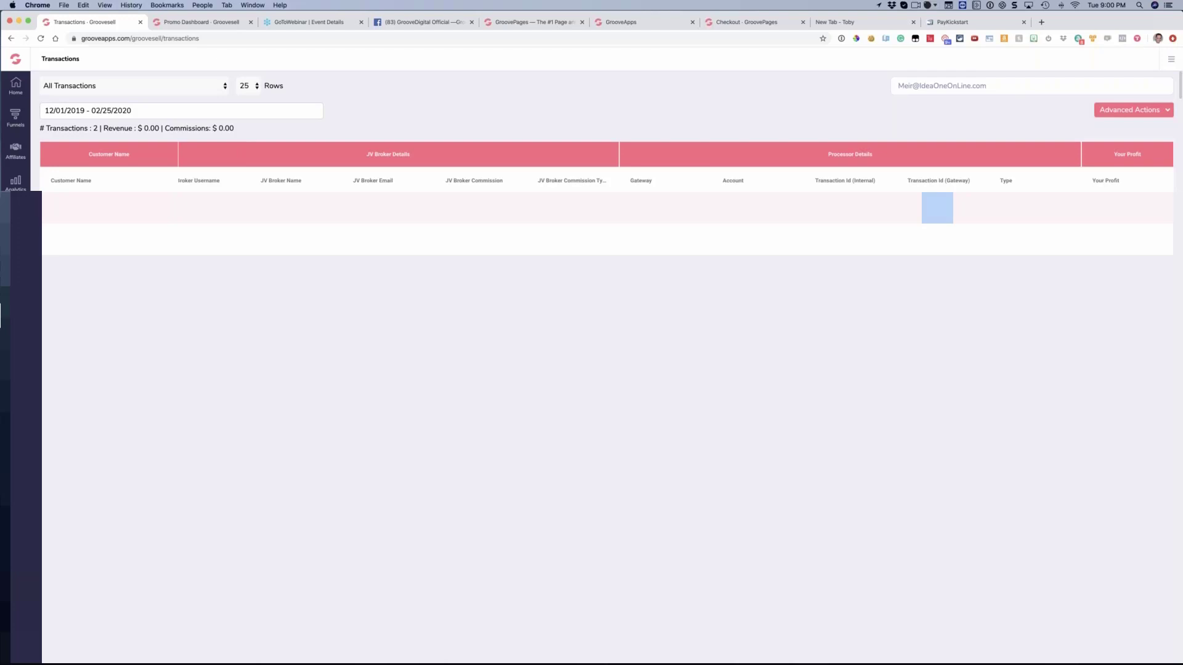
left_click(937, 209)
scroll(718, 208, "left", 10)
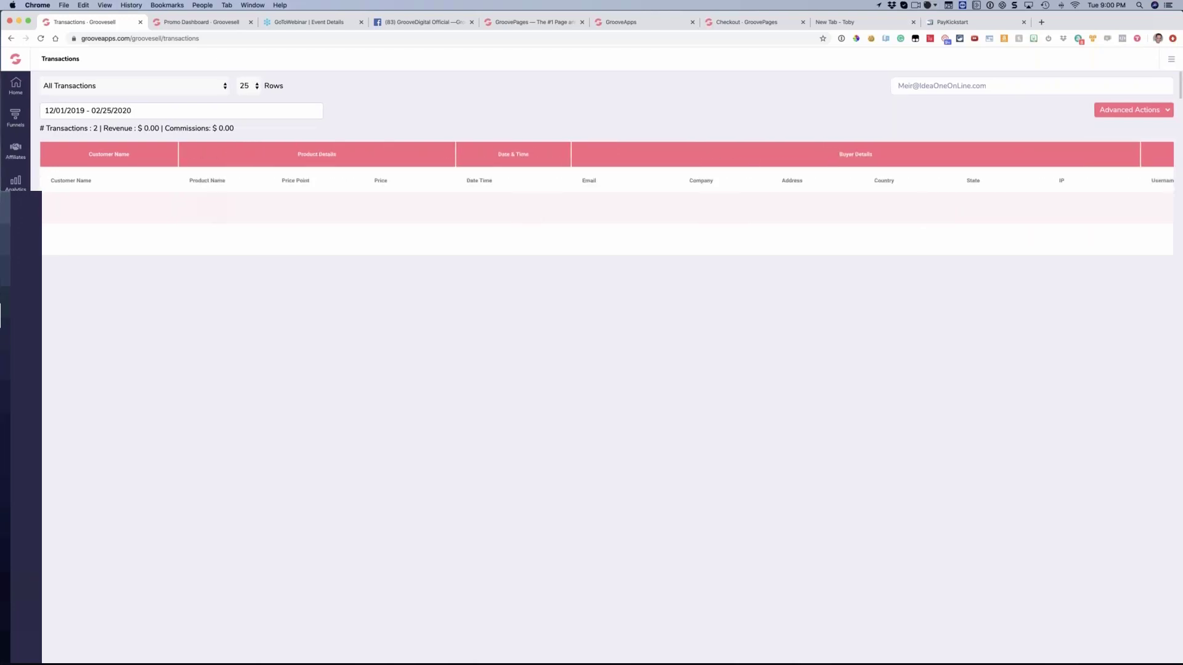
Filter the customer's transactions to show only the Sale type
left_click(175, 87)
left_click(449, 98)
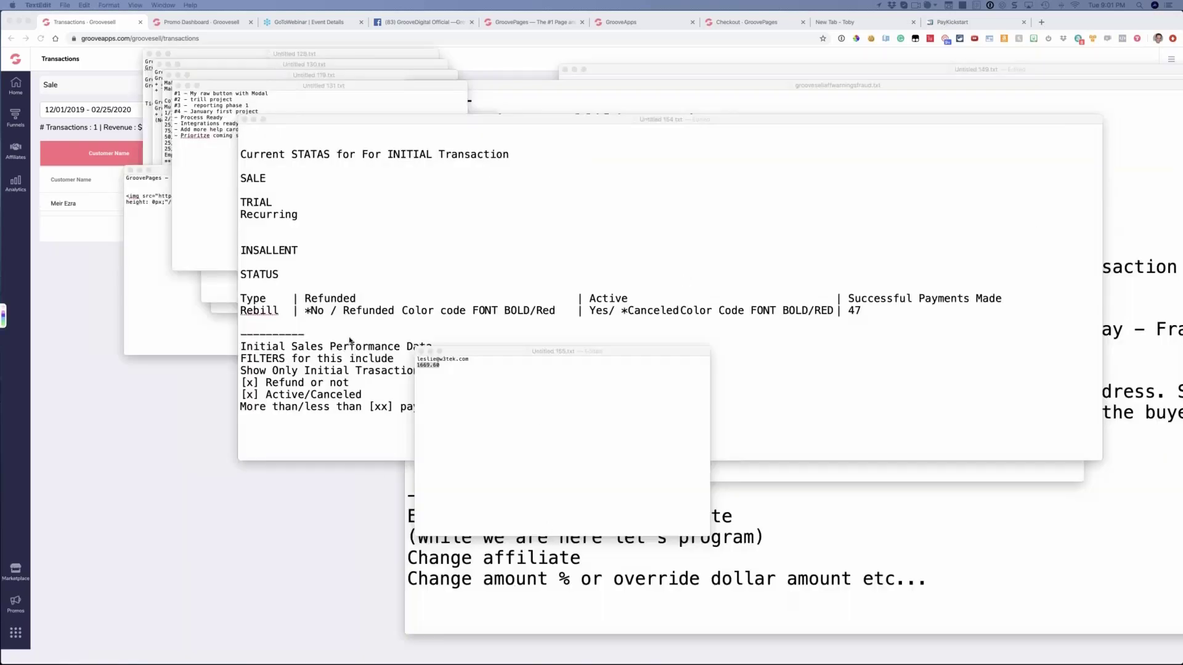
Switch to TextEdit, bring the INITIAL Transaction status note (Untitled 154.txt) forward, reposition it, and widen its window
left_click(433, 154)
left_click_drag(700, 119, 614, 65)
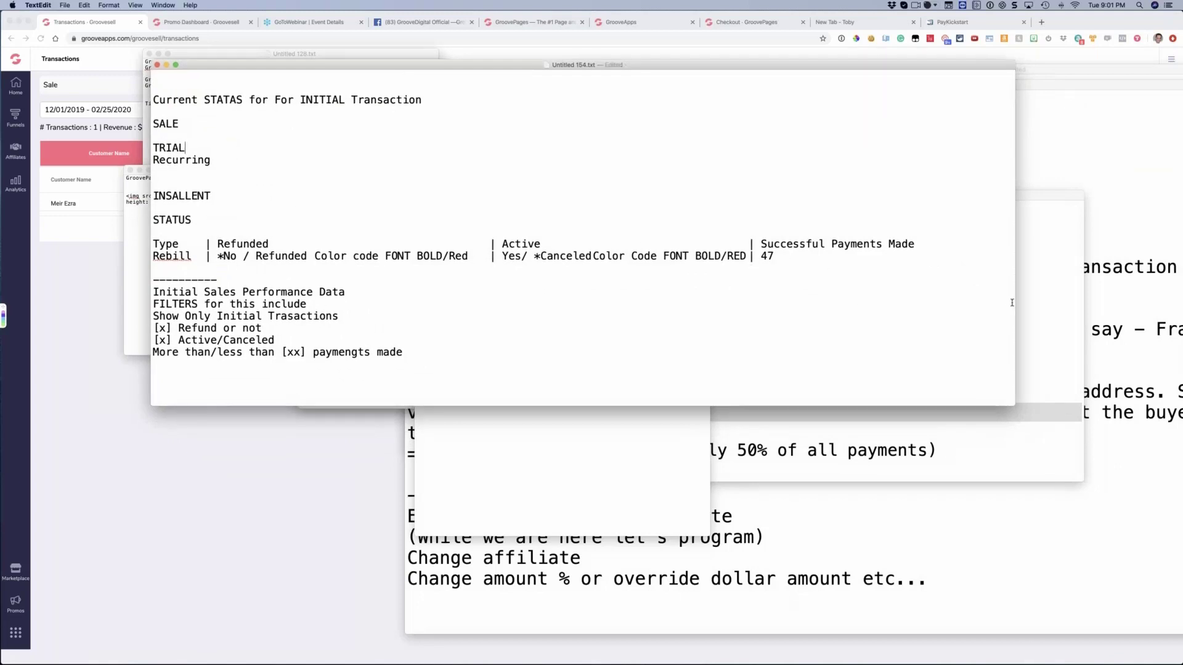
left_click_drag(1110, 291, 1108, 291)
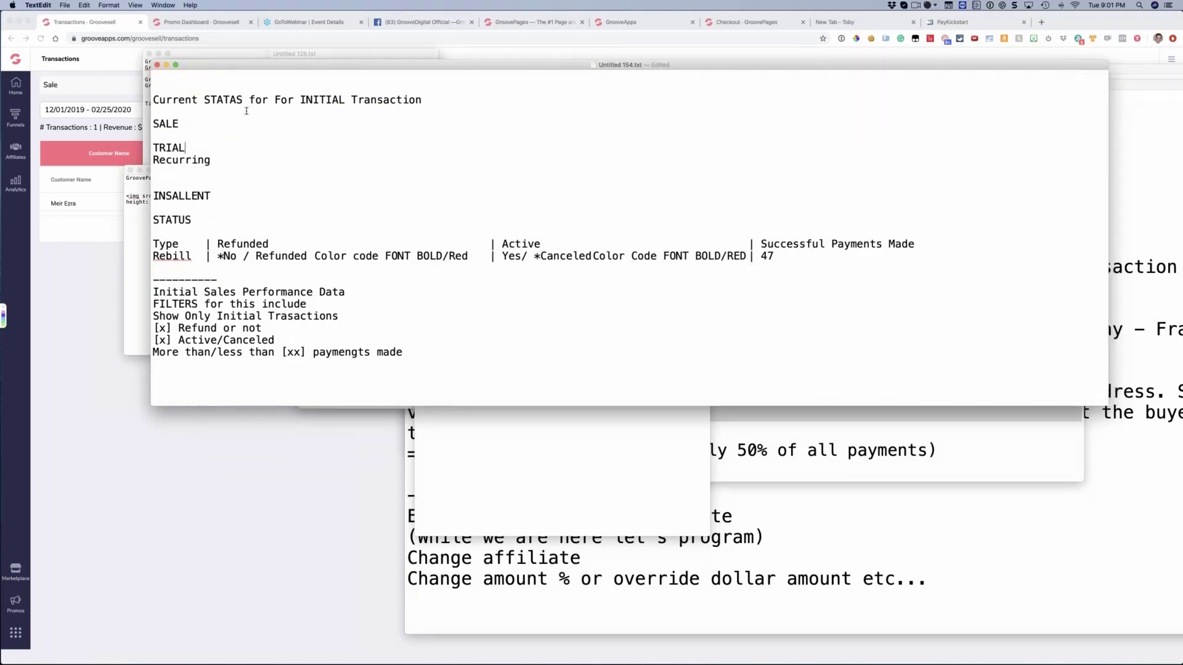
Review the note's planned transaction statuses, pointing out the STATUS heading and the Rebill row
double_click(382, 113)
left_click(335, 121)
left_click_drag(197, 219, 153, 220)
left_click(193, 257)
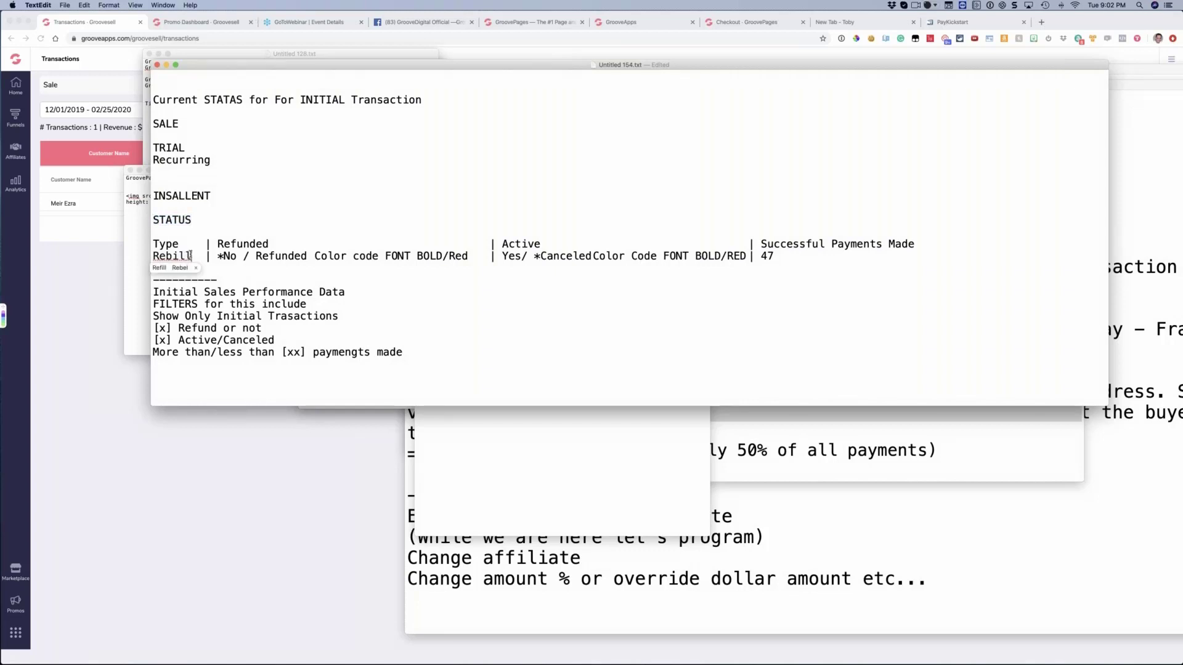
Try Sale as the status row's type, point out the Refunded entry's color-code wording, and restore the type to Rebill
left_click_drag(191, 257, 153, 257)
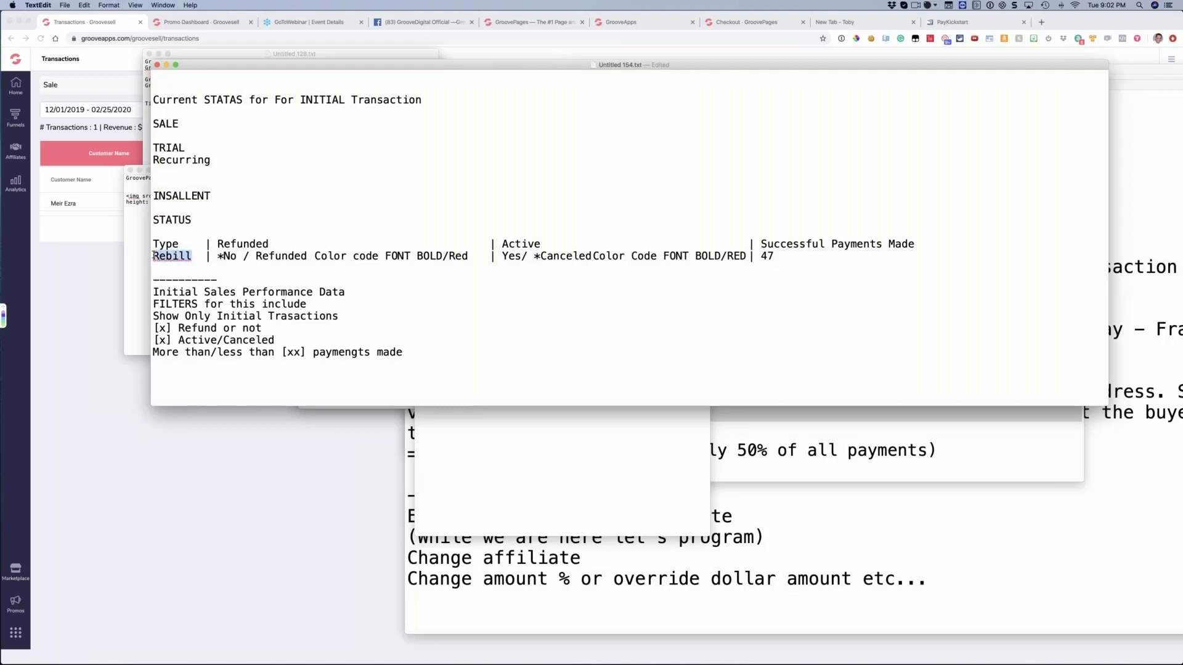
type("Sale")
double_click(226, 255)
left_click(261, 256)
left_click_drag(256, 258, 316, 259)
left_click_drag(392, 259, 433, 260)
left_click(434, 260)
left_click_drag(179, 256, 145, 256)
type("Rebill")
Append "(date)" to the Refunded and Active entries in the Rebill row of the status table
mouse_move(496, 245)
left_mouse_down()
mouse_move(541, 246)
mouse_move(514, 255)
left_mouse_up()
left_click(542, 245)
left_click(508, 239)
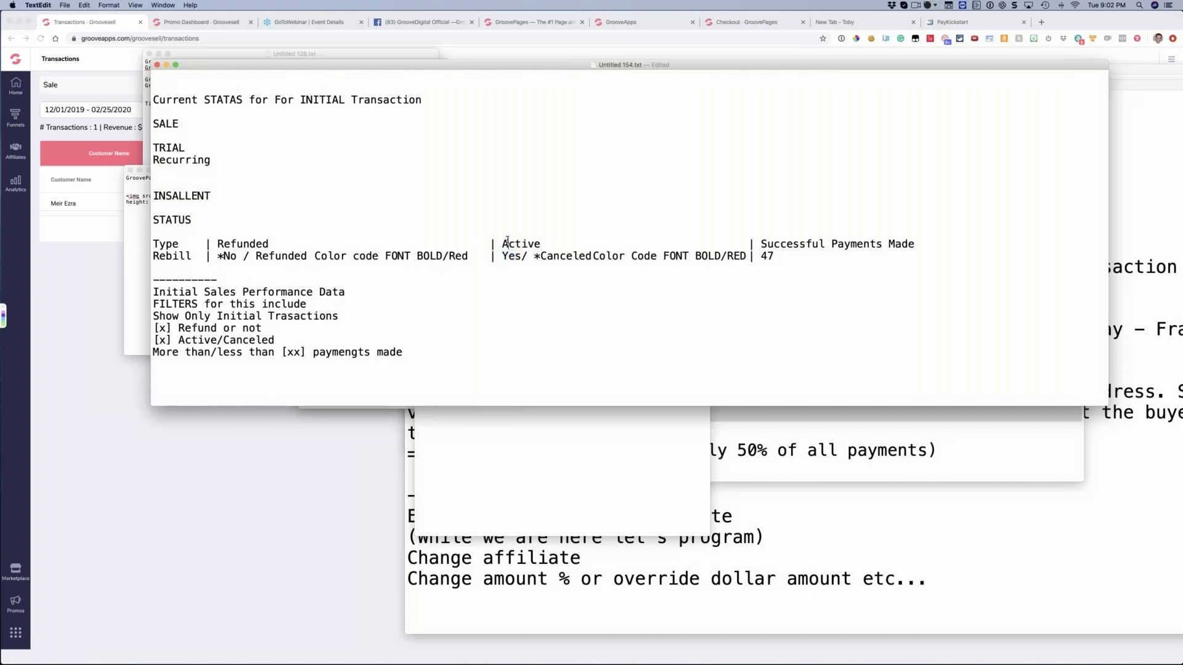
left_click(471, 256)
type("(date)")
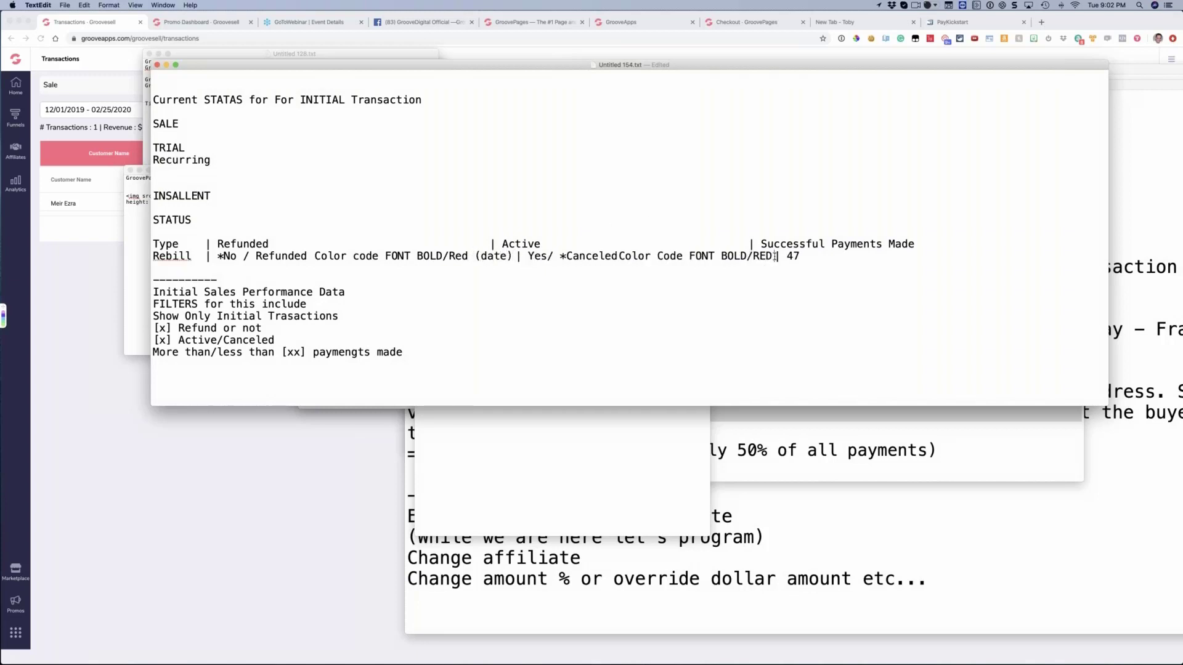
type("(daet")
key("BackSpace")
key("BackSpace")
type("te)")
Realign the status table's column separators and add a space between Canceled and Color Code
left_click(483, 243)
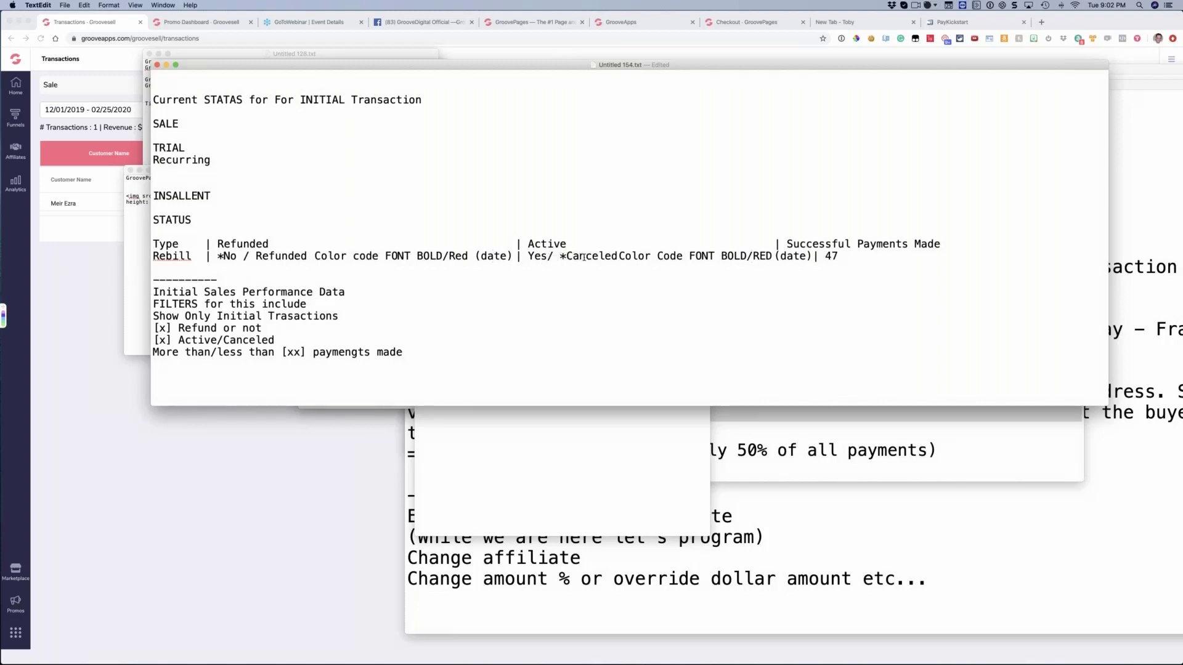
left_click(618, 256)
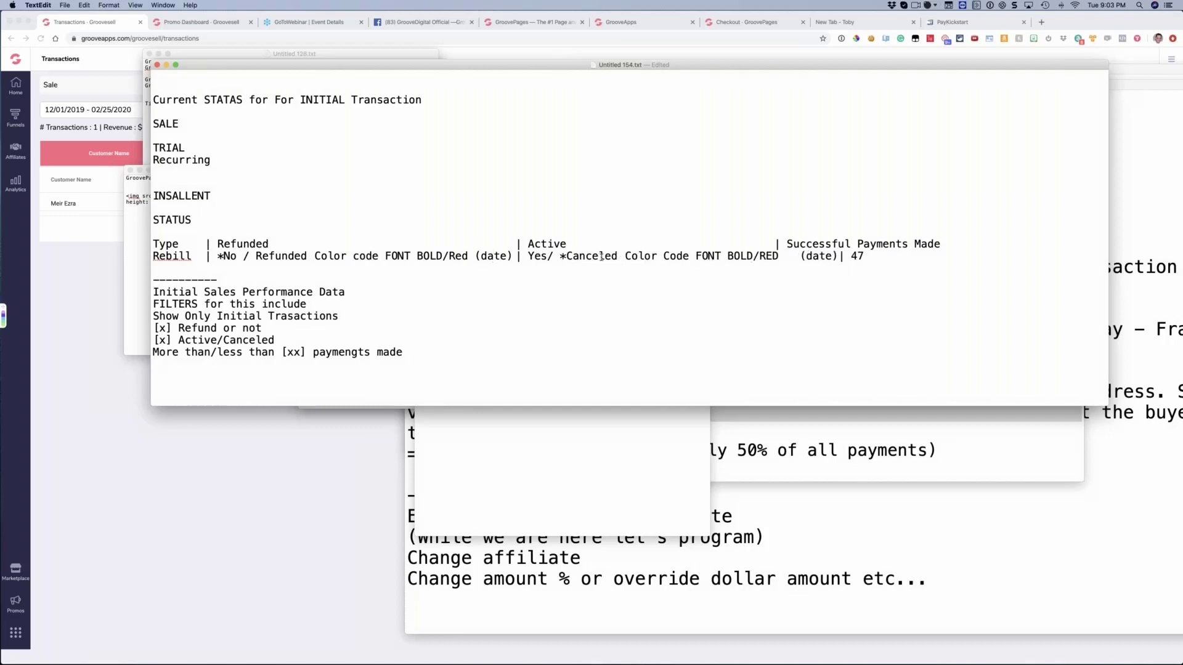
left_click(774, 246)
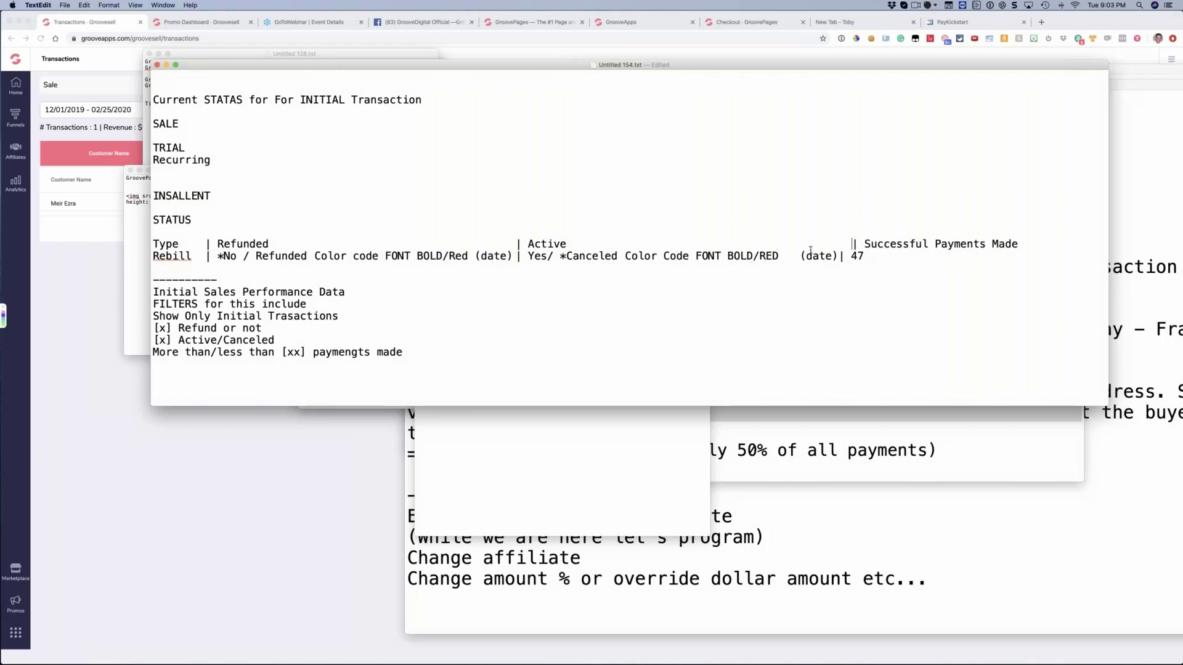
left_click(837, 256)
Point out the Successful Payments Made heading and its value in the Rebill row
left_click_drag(864, 245, 1035, 243)
left_click(1035, 244)
double_click(875, 257)
left_click(884, 260)
Switch to Chrome, open the transactions' Advanced Filters, and inspect the GroovePages funnel's products and price points in the Funnels filter
left_click(89, 271)
left_click(1141, 111)
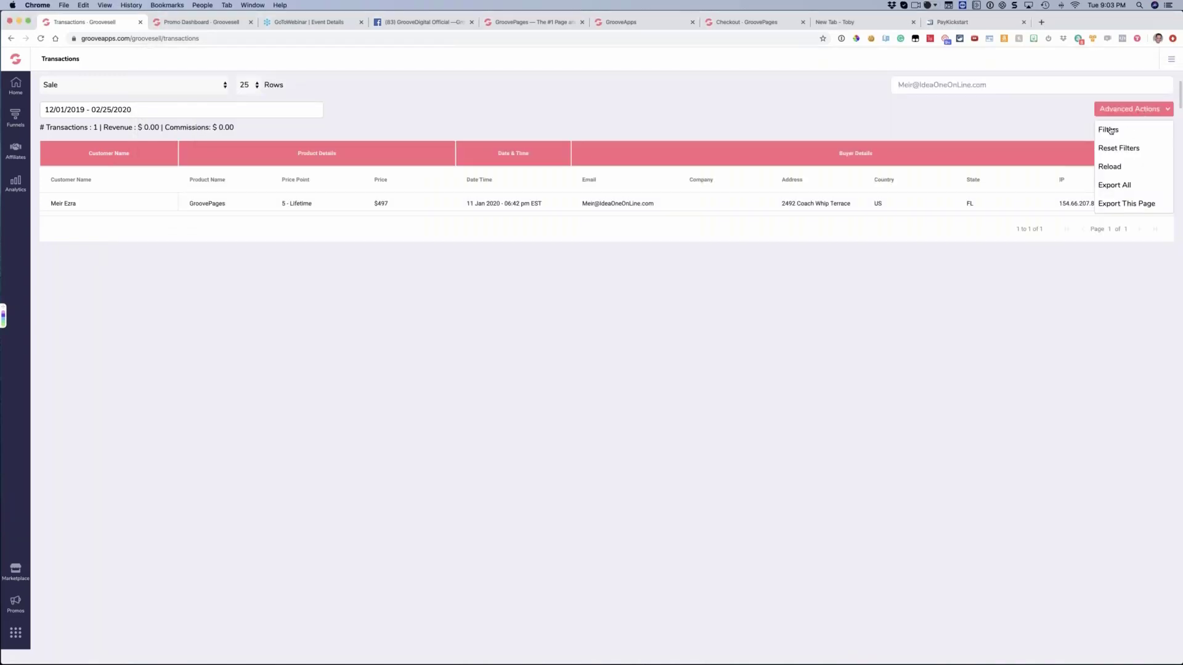
left_click(1109, 130)
left_click(165, 180)
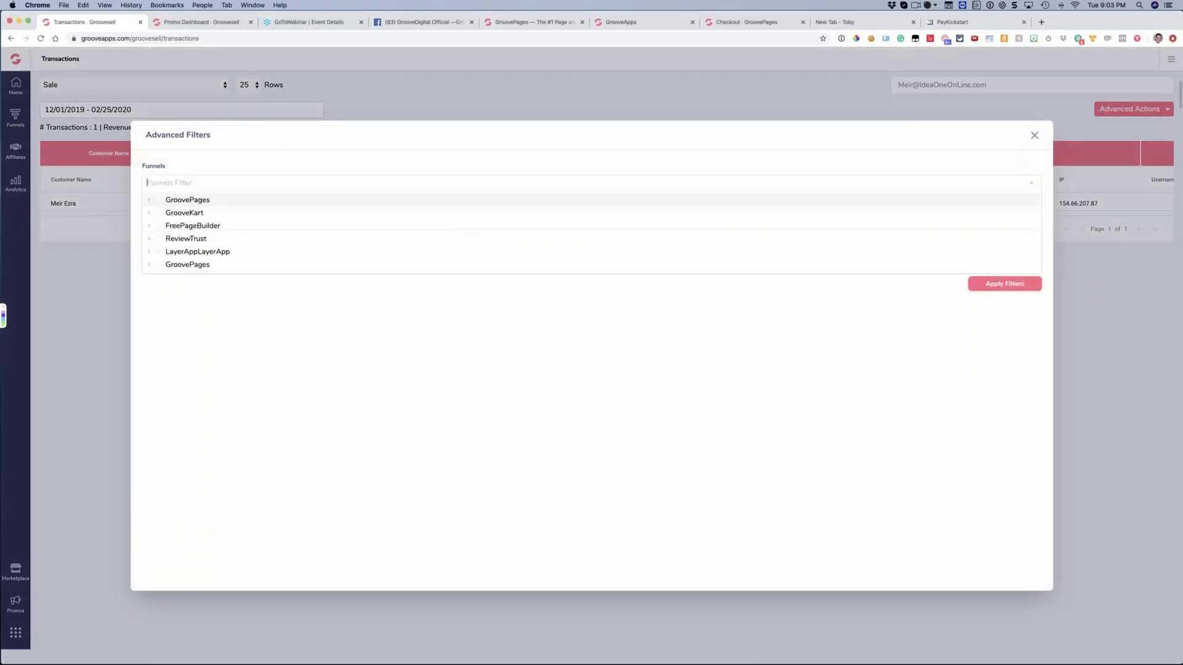
left_click(150, 200)
left_click(159, 213)
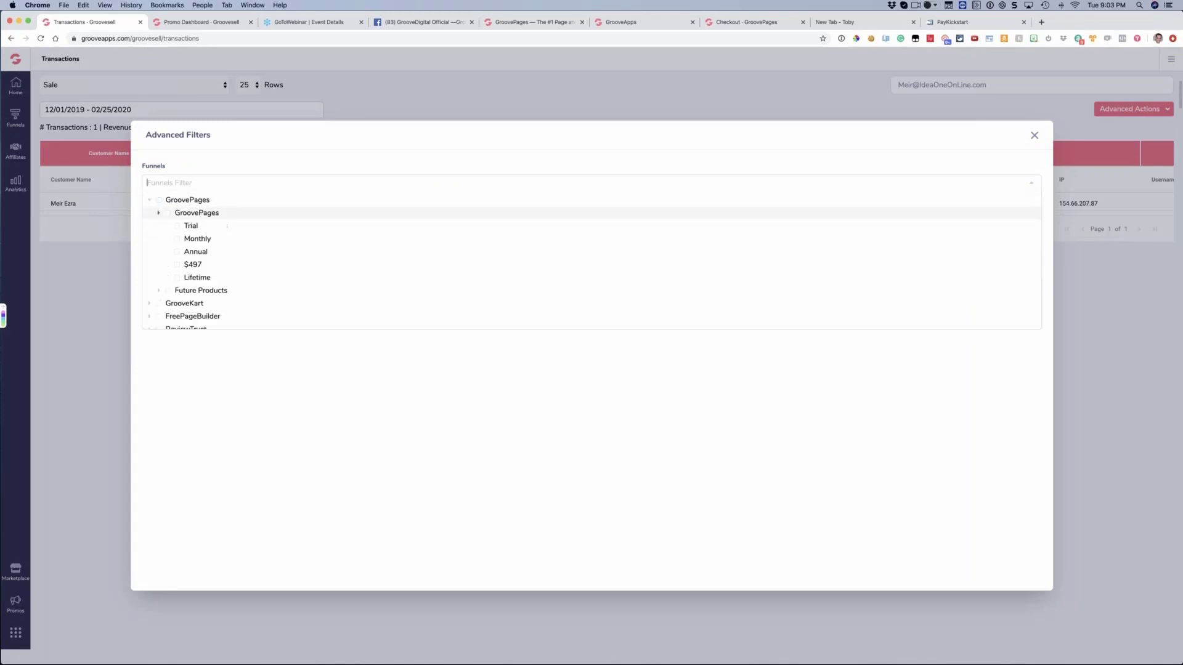
left_click(149, 199)
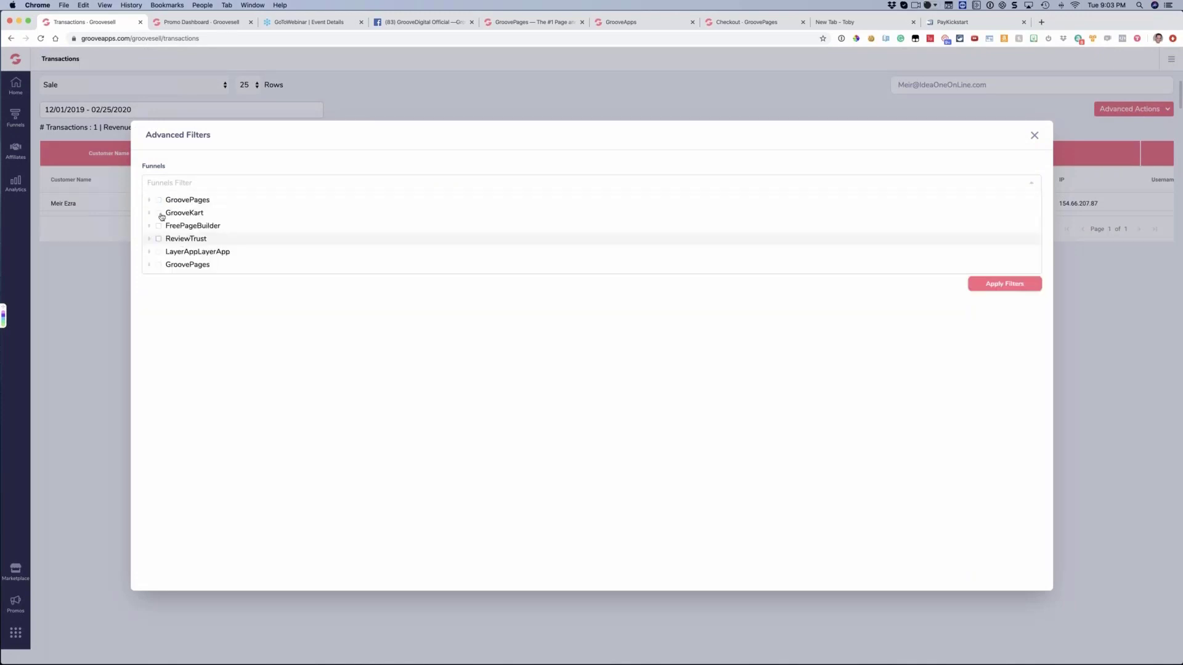
left_click(327, 354)
Search for and select two individual affiliates in the Affiliates filter, and remove the second one
left_click(215, 220)
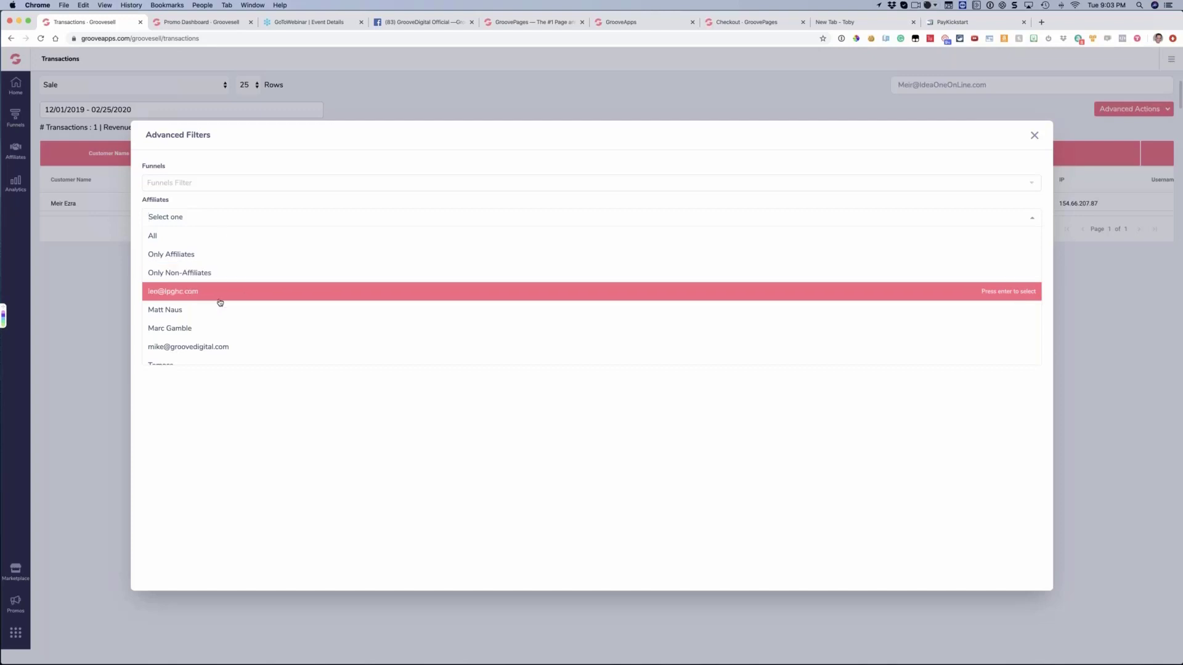
type("jere")
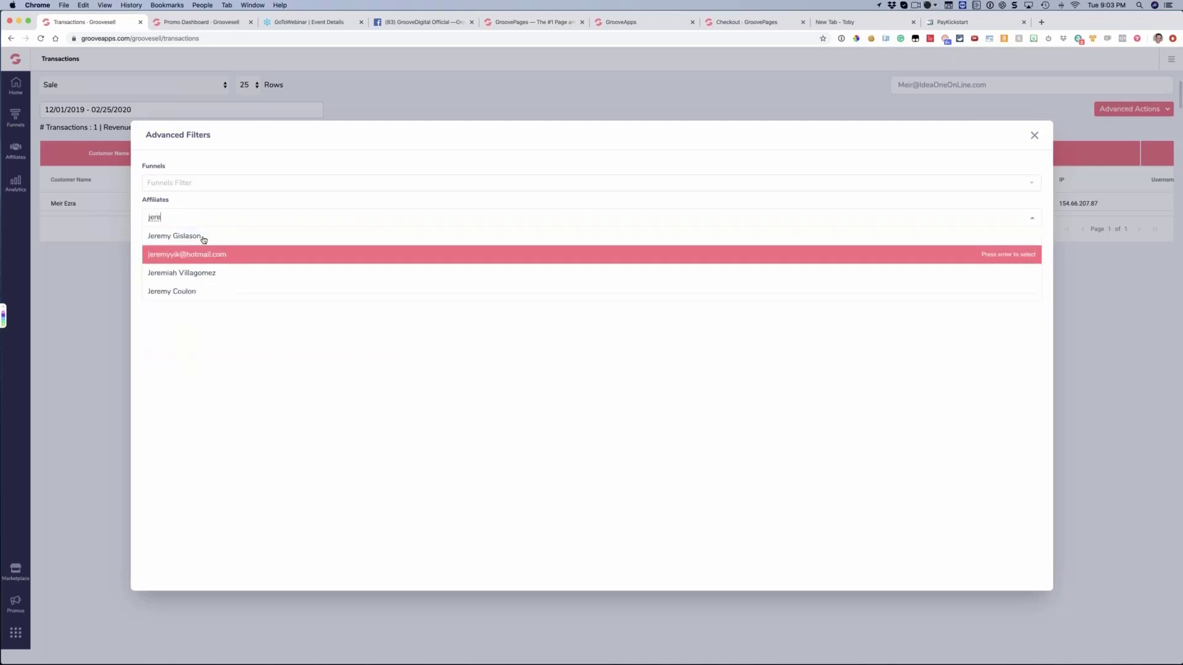
left_click(216, 231)
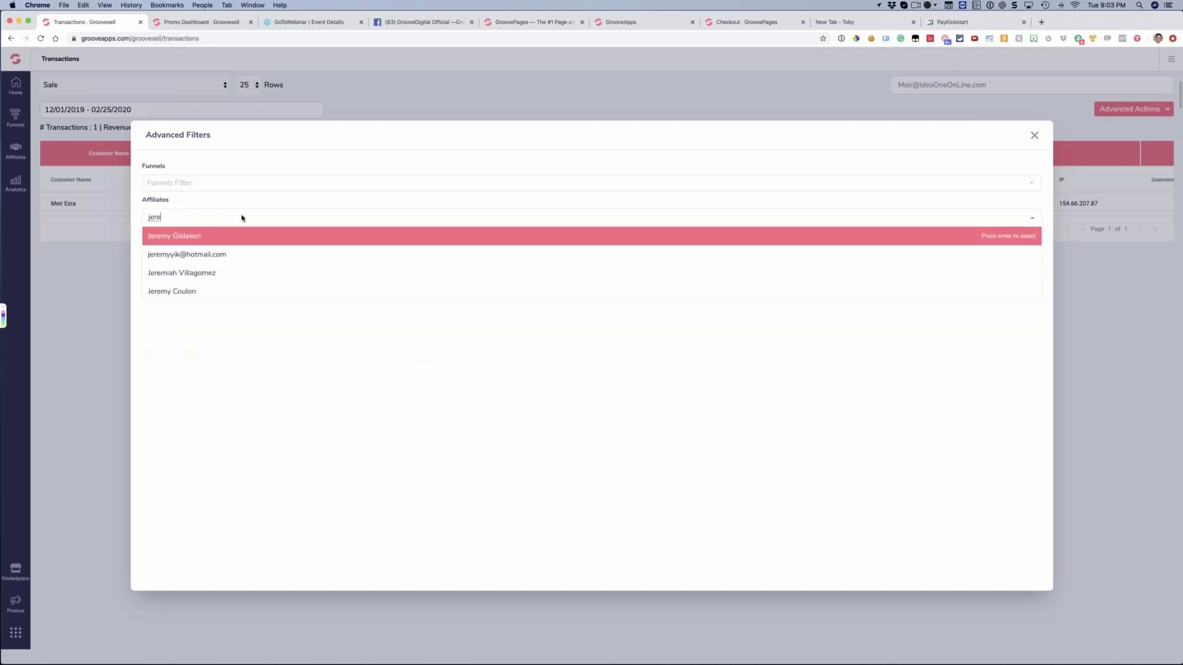
left_click(283, 220)
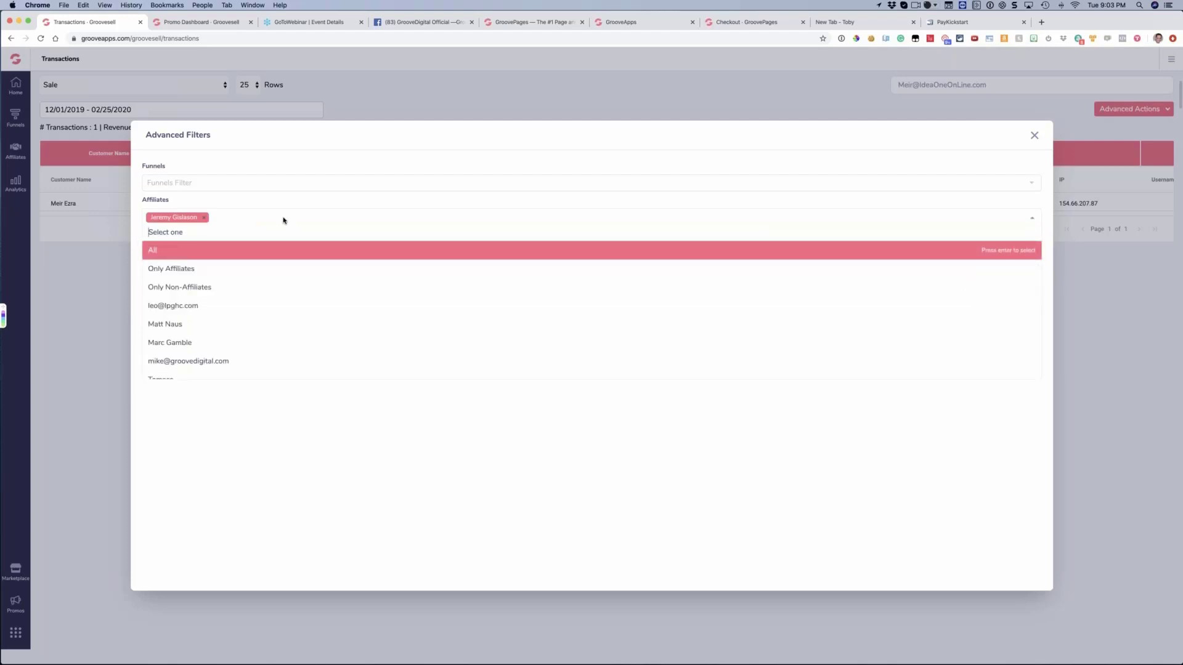
type("bara")
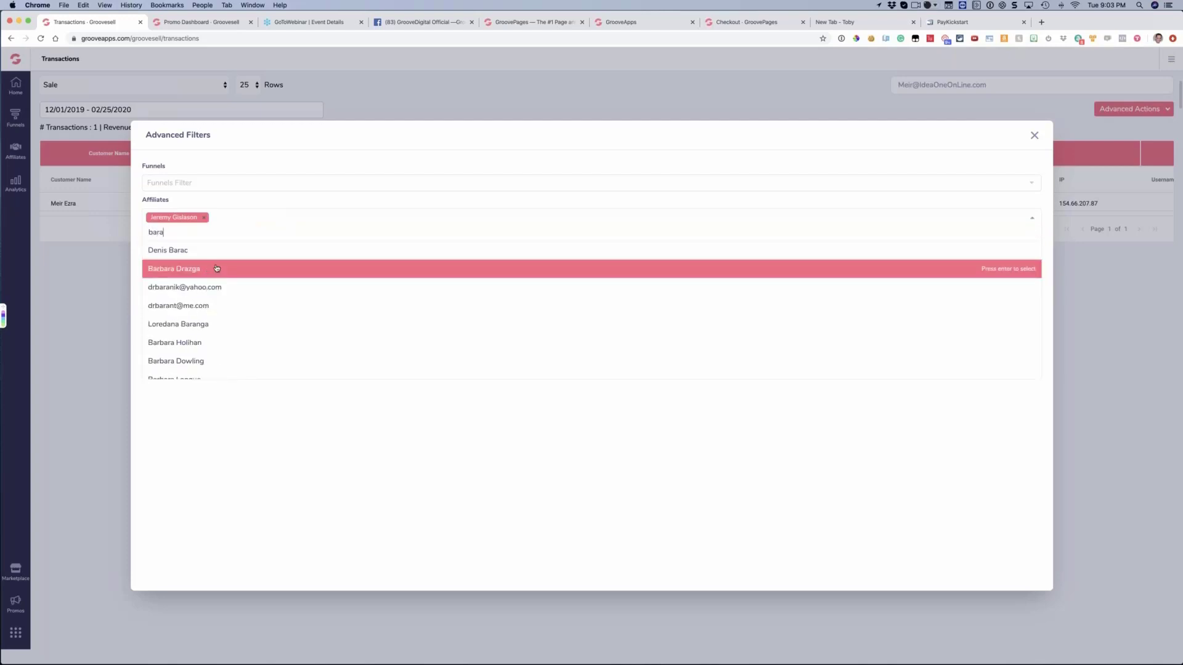
left_click(216, 268)
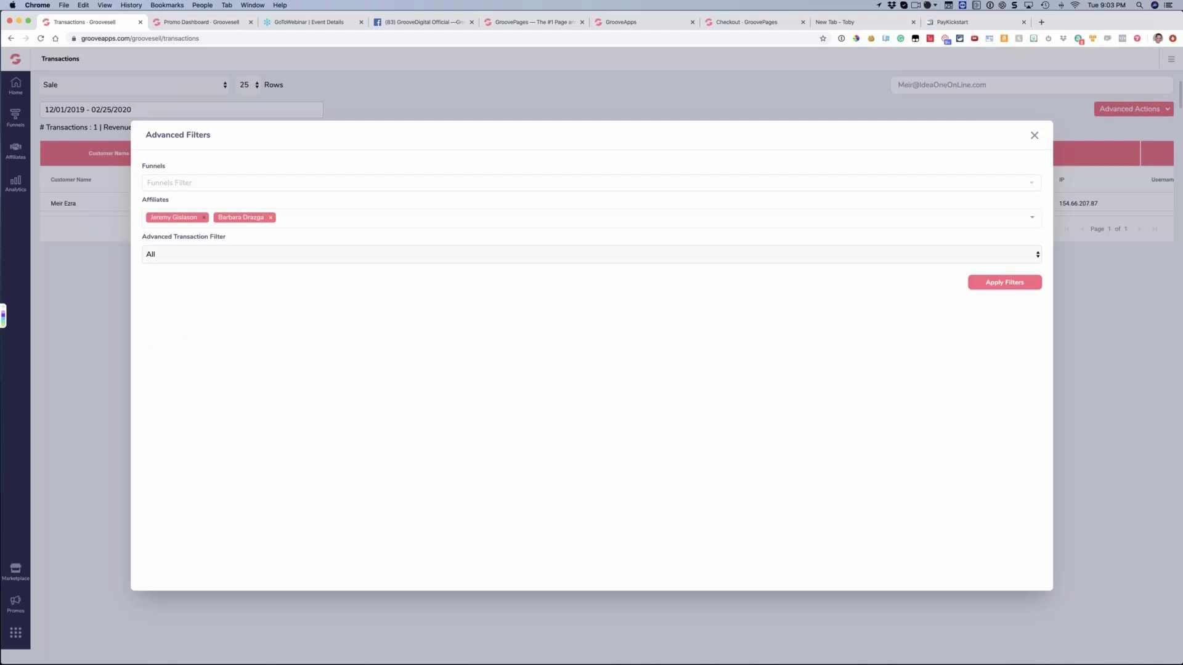
key("BackSpace")
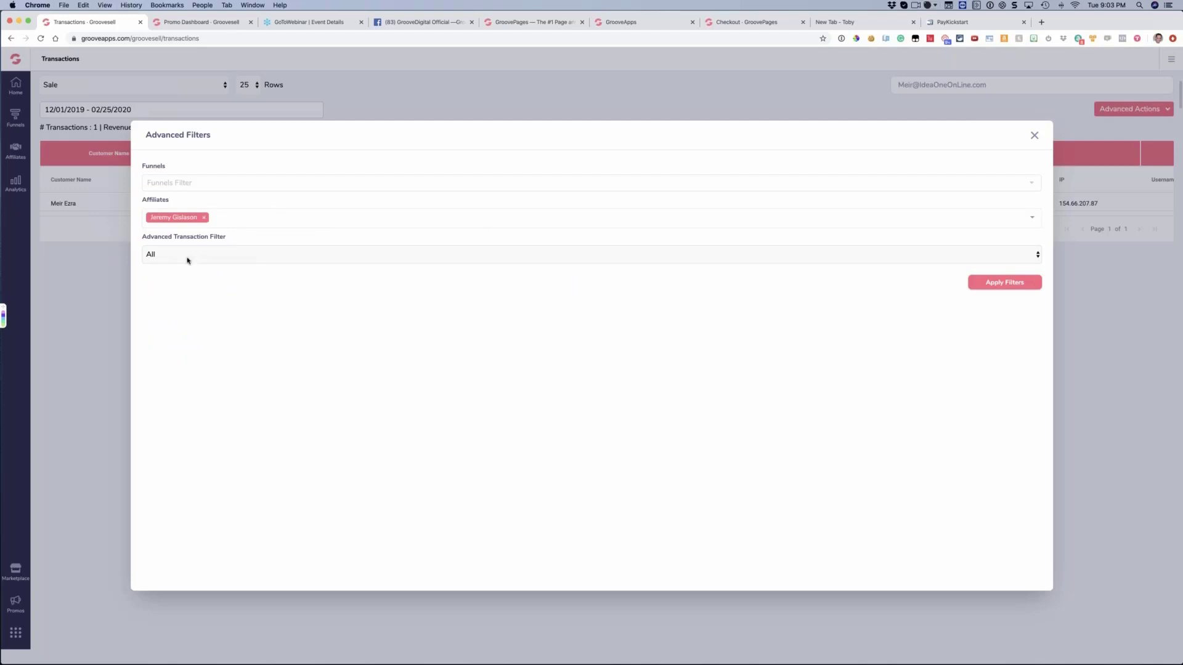
Set the Affiliates filter to All and show the available Advanced Transaction Filter options
left_click(223, 220)
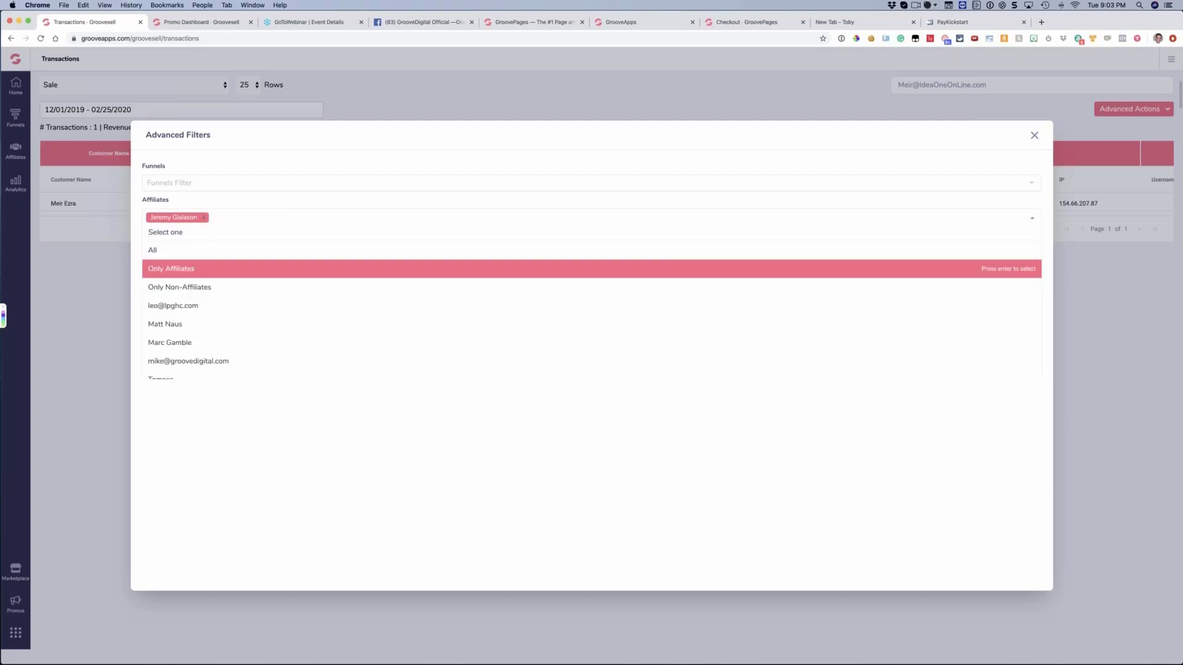
left_click(184, 249)
left_click(208, 248)
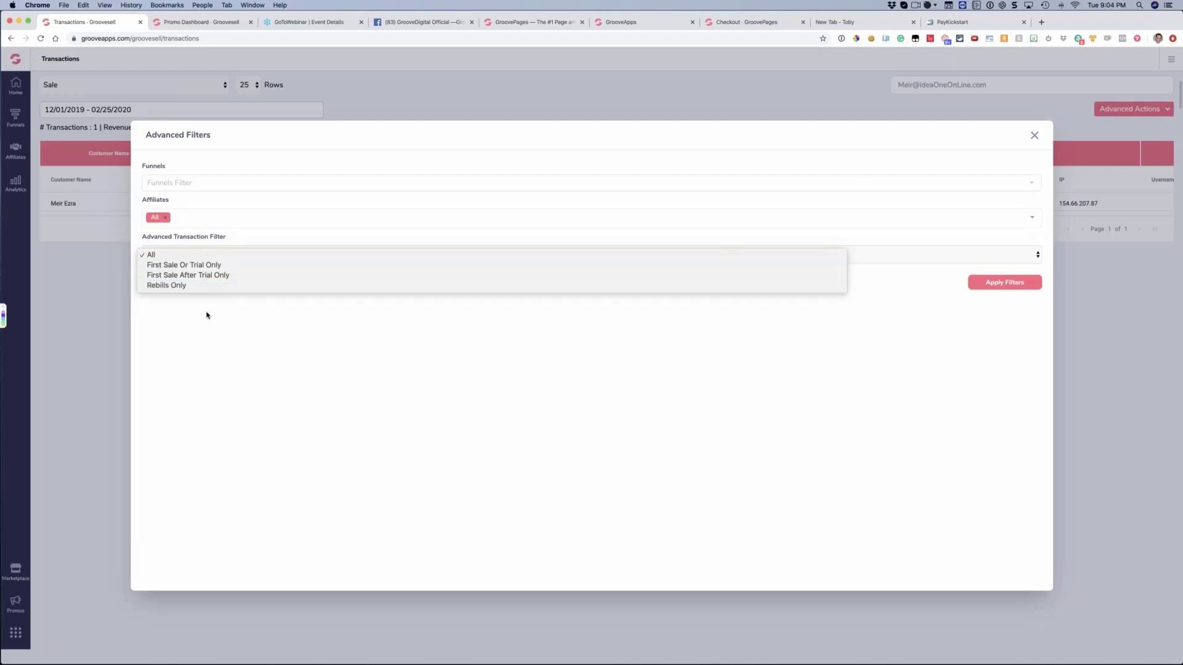
left_click(204, 314)
Switch to the TextEdit note and highlight the Show Only Initial Trasactions line in its filter list
key("super+Tab")
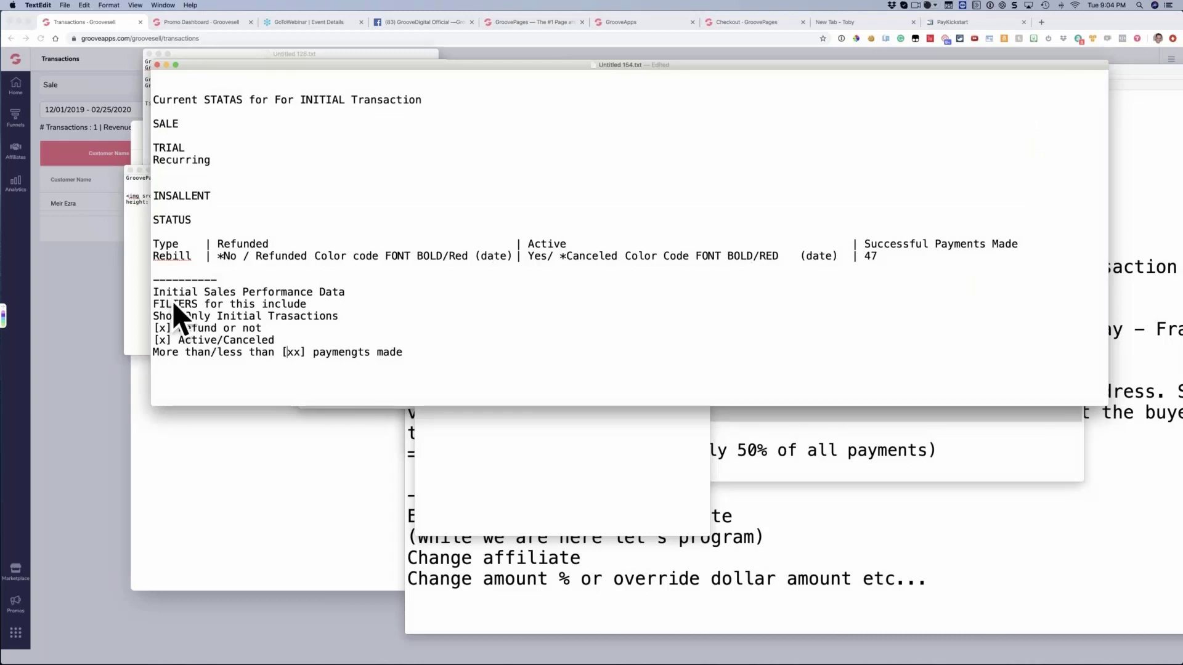
left_click_drag(154, 316, 333, 319)
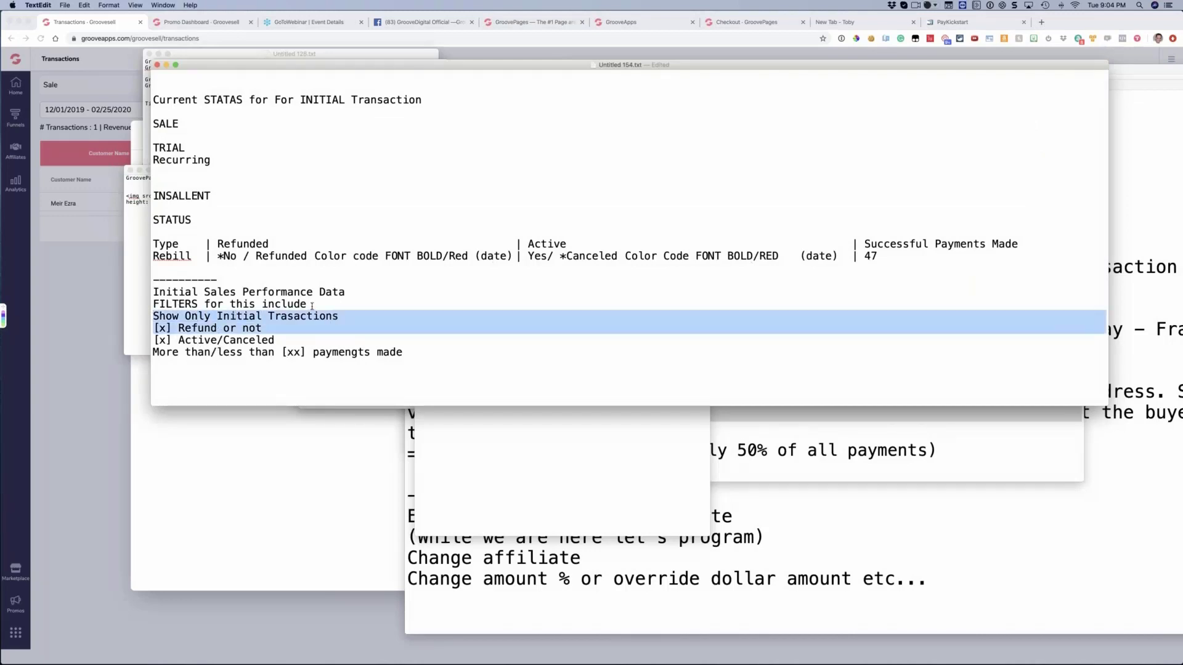
left_click(312, 307)
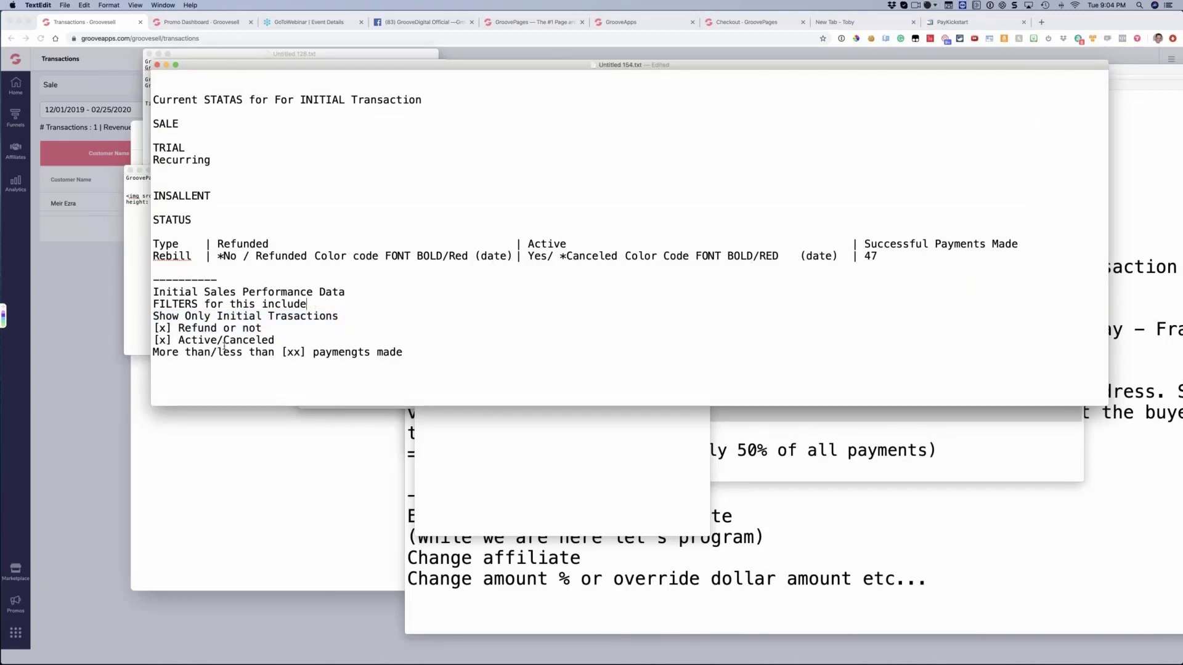
Change the note's refund filter line to "[x] all or Refund or not"
left_click(175, 329)
key("BackSpace")
type("alll or")
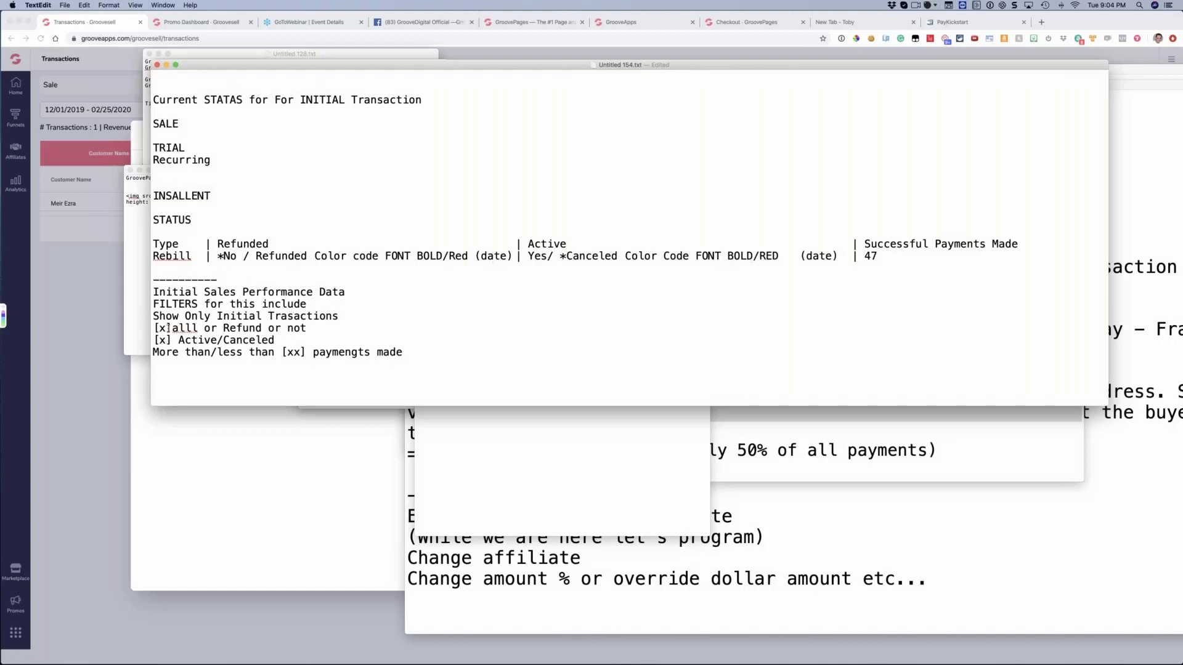
left_click(183, 328)
key("BackSpace")
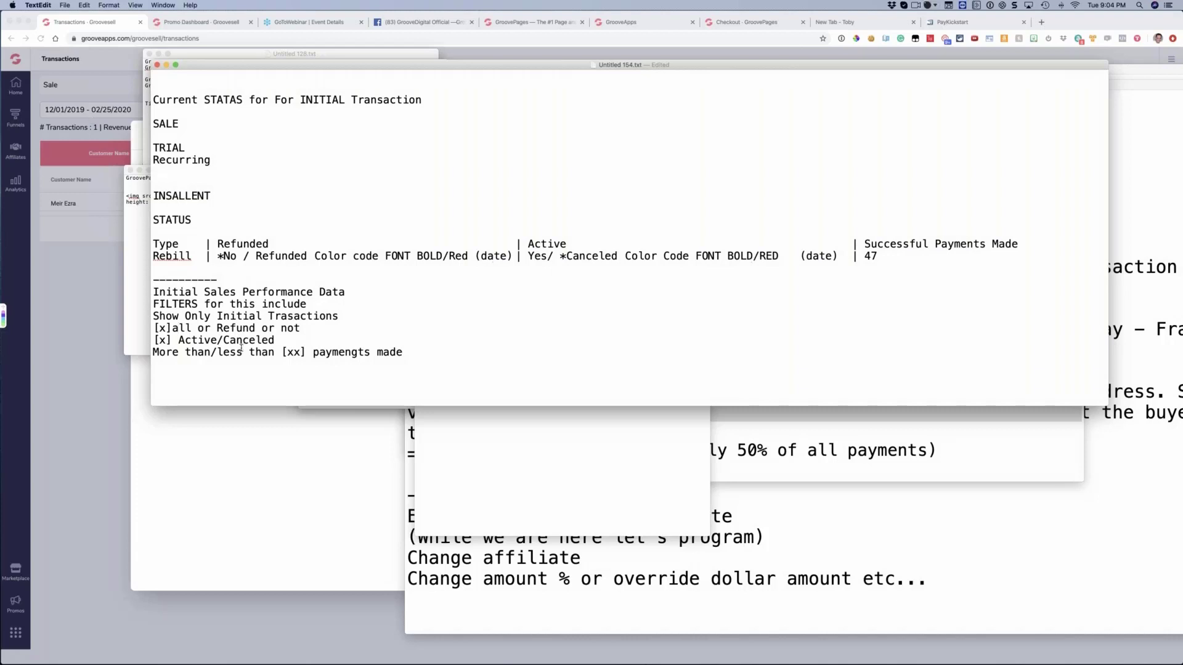
left_click(173, 328)
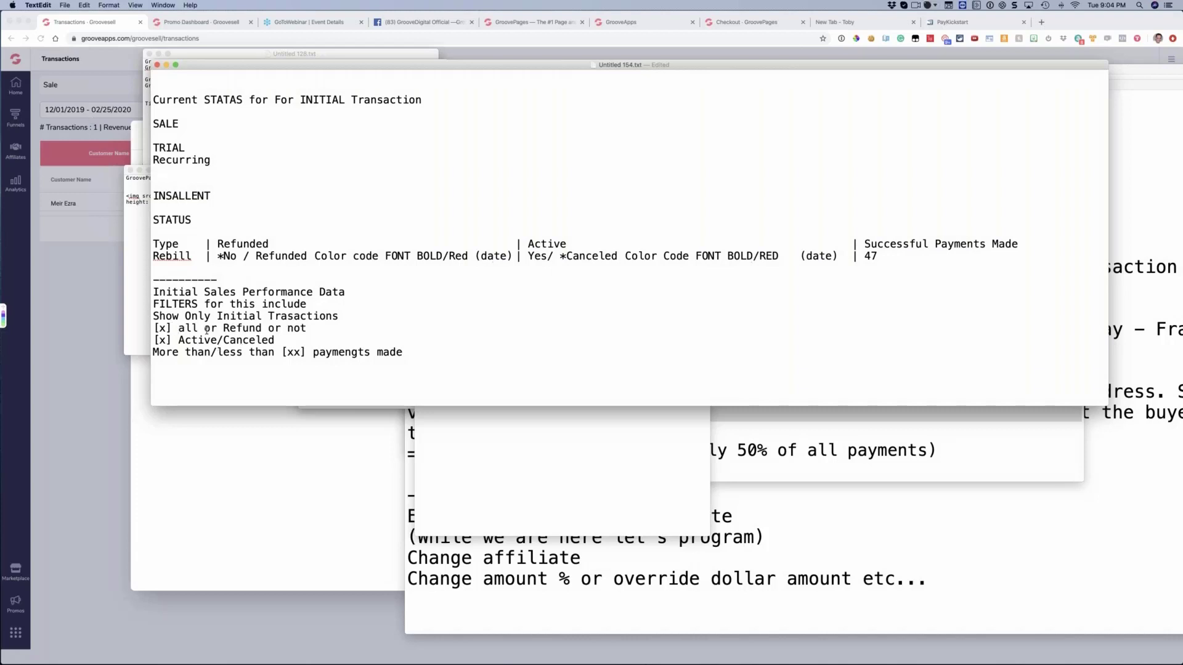
Switch to Chrome, close the Advanced Filters without applying them, and clear the transaction search
left_click(80, 312)
left_click(1035, 135)
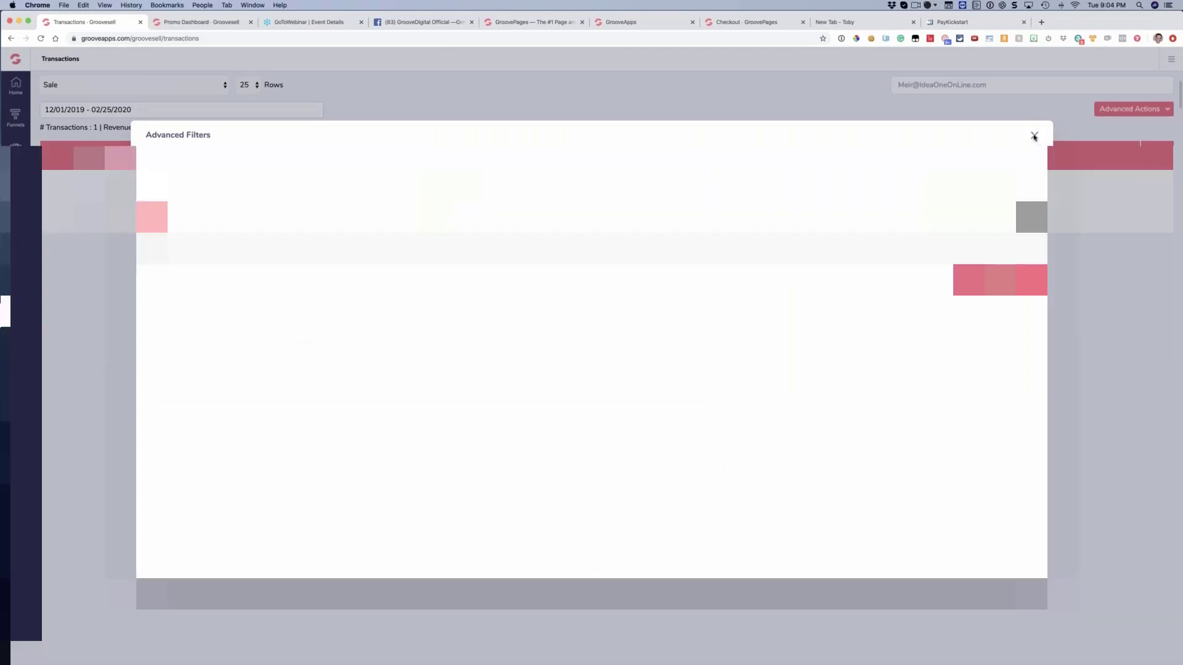
key("super+a")
key("BackSpace")
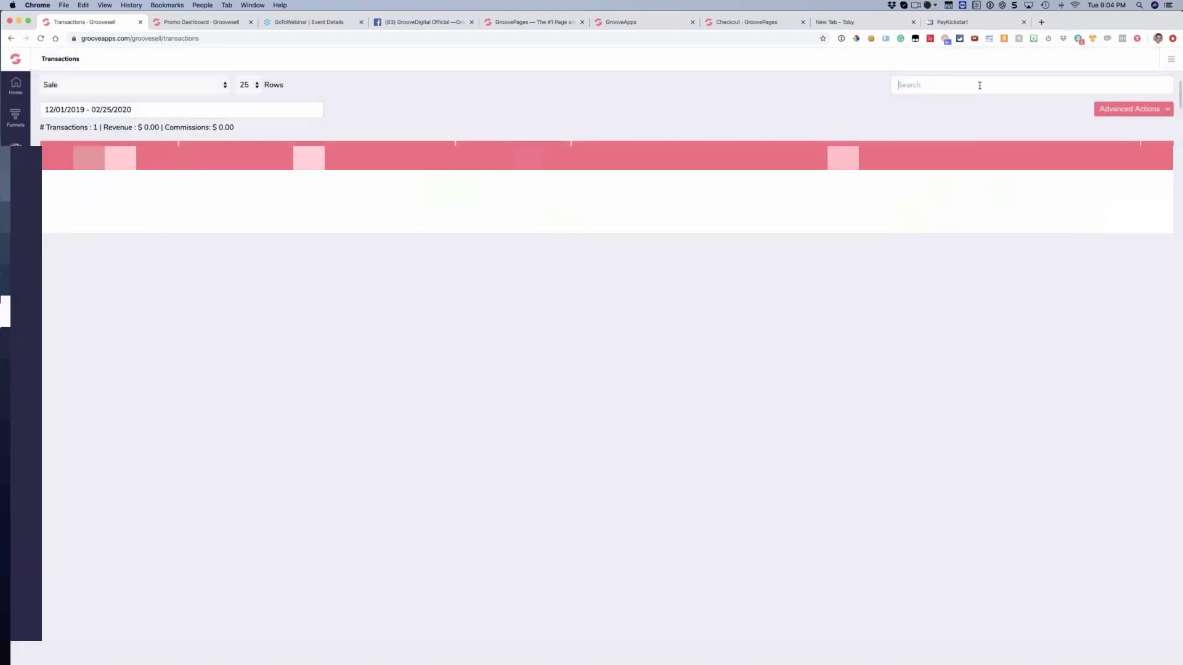
Limit the Sale transactions to the date range 12/01/2019 - 12/31/2019 and view the listed rows
left_click(118, 109)
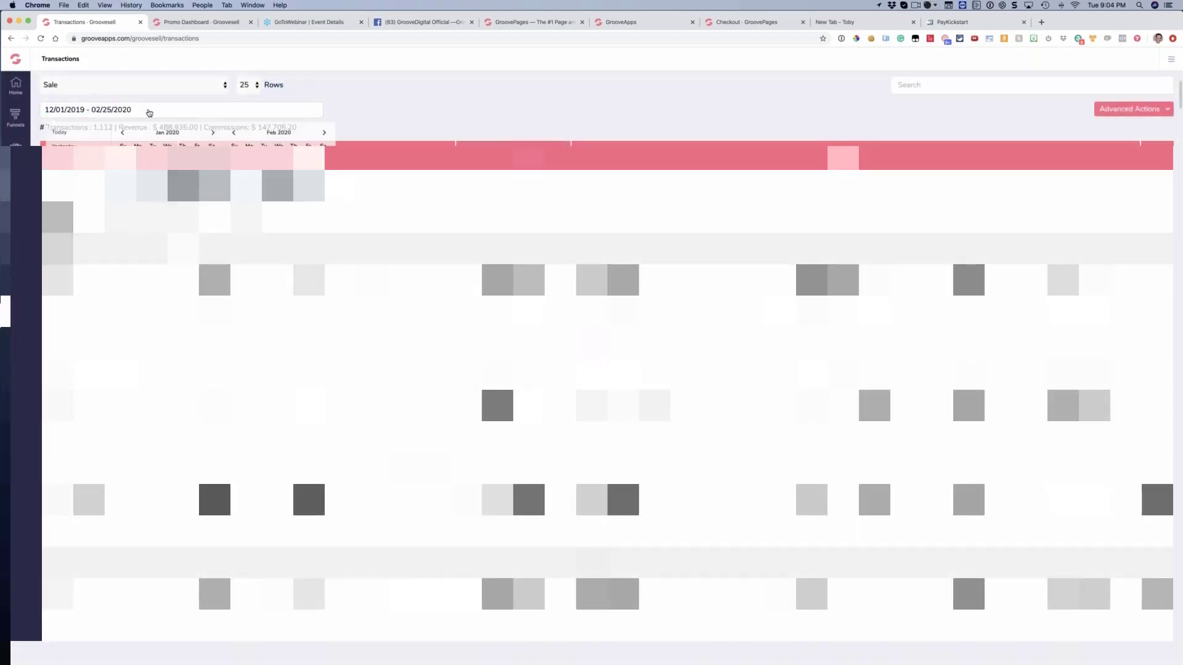
left_click(121, 133)
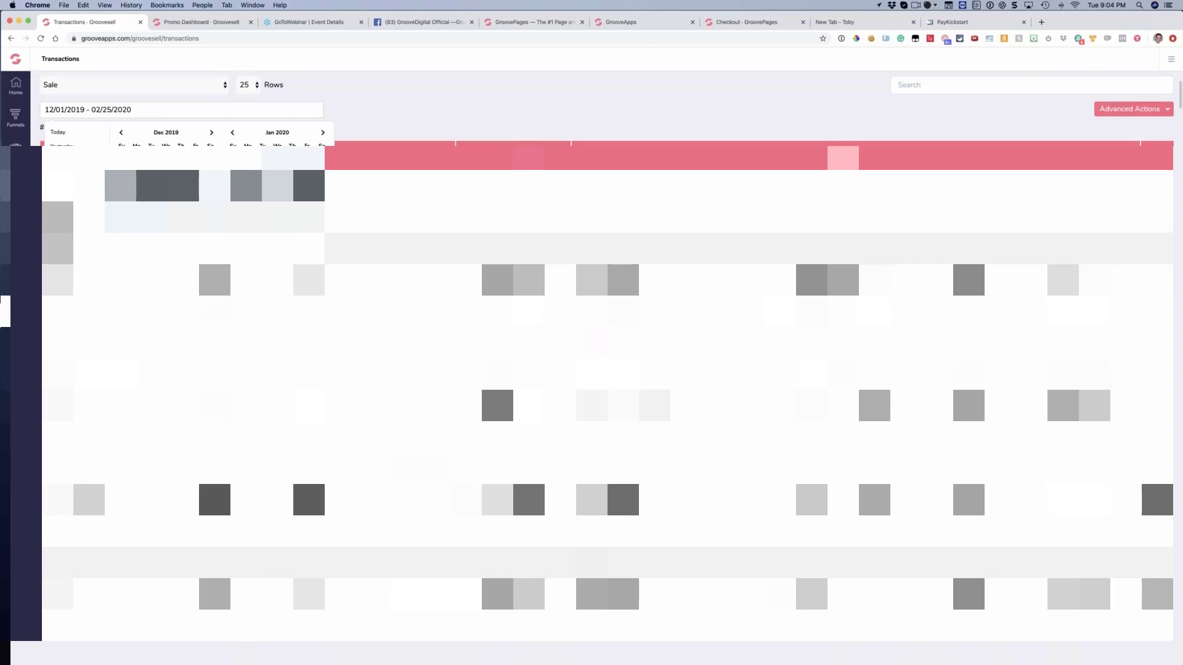
left_click(151, 223)
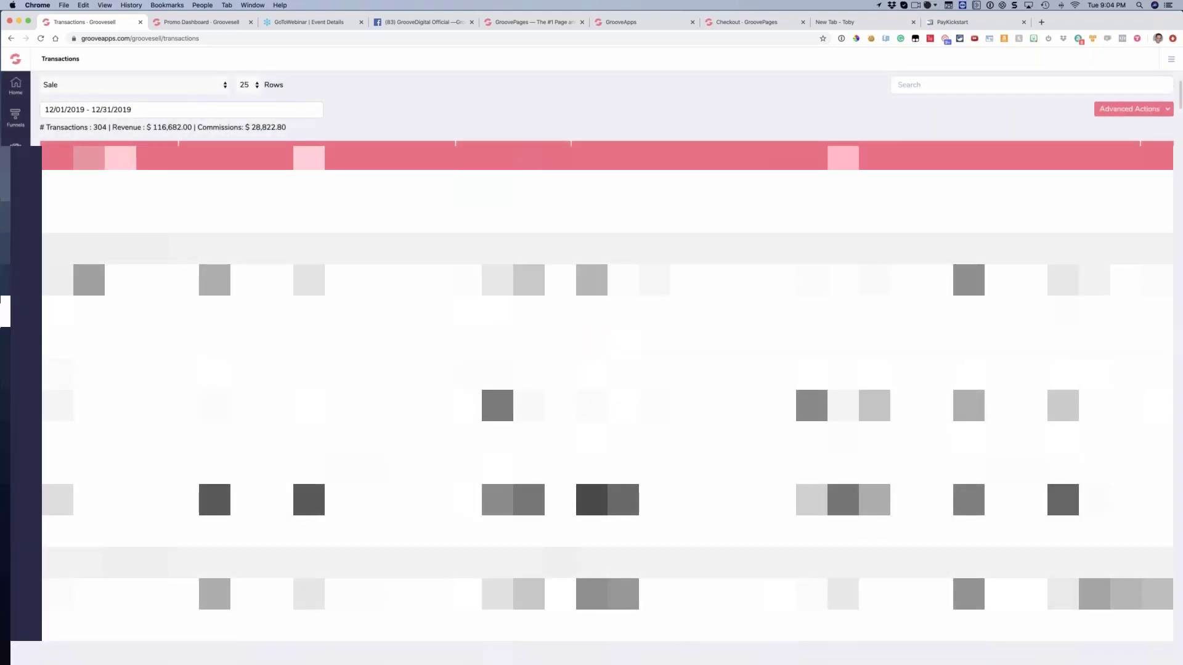
scroll(606, 345, "down", 2)
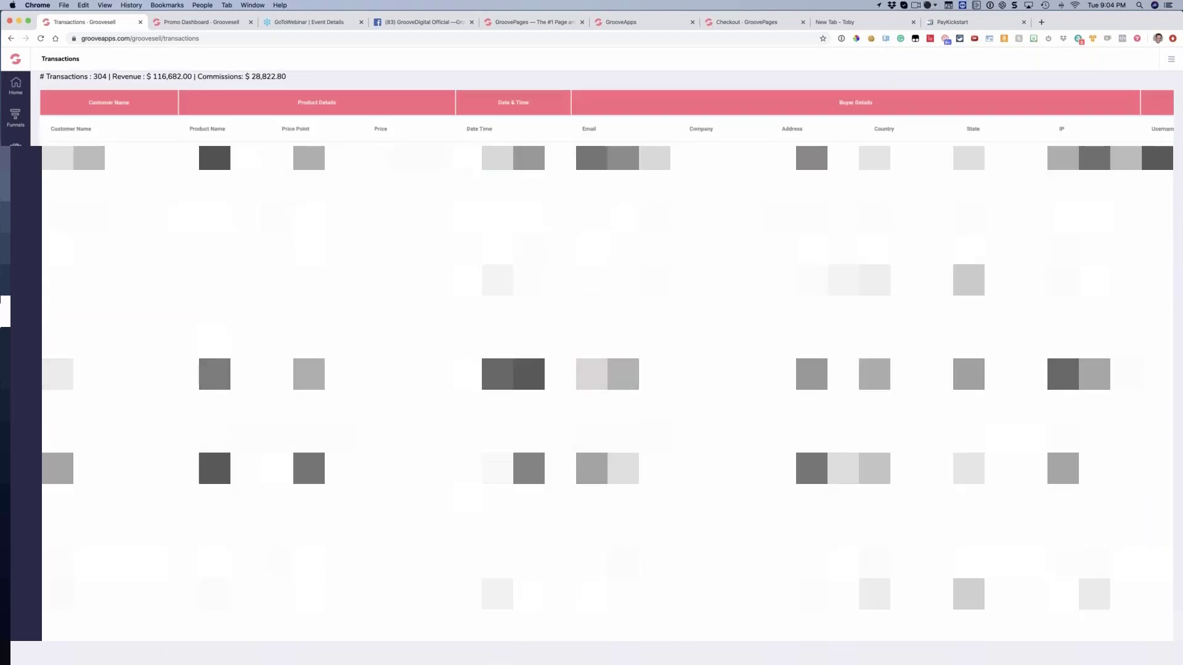
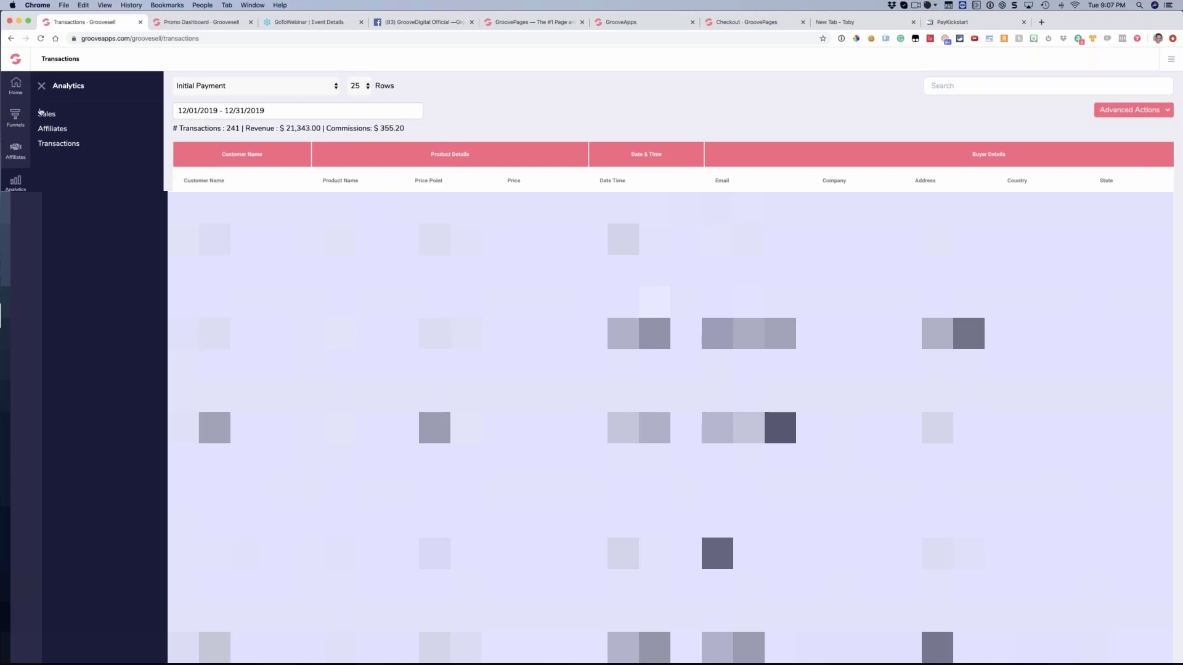
Dismiss the Analytics submenu and look at the Advanced Filters for the Initial Payment transactions without applying any
left_click(43, 88)
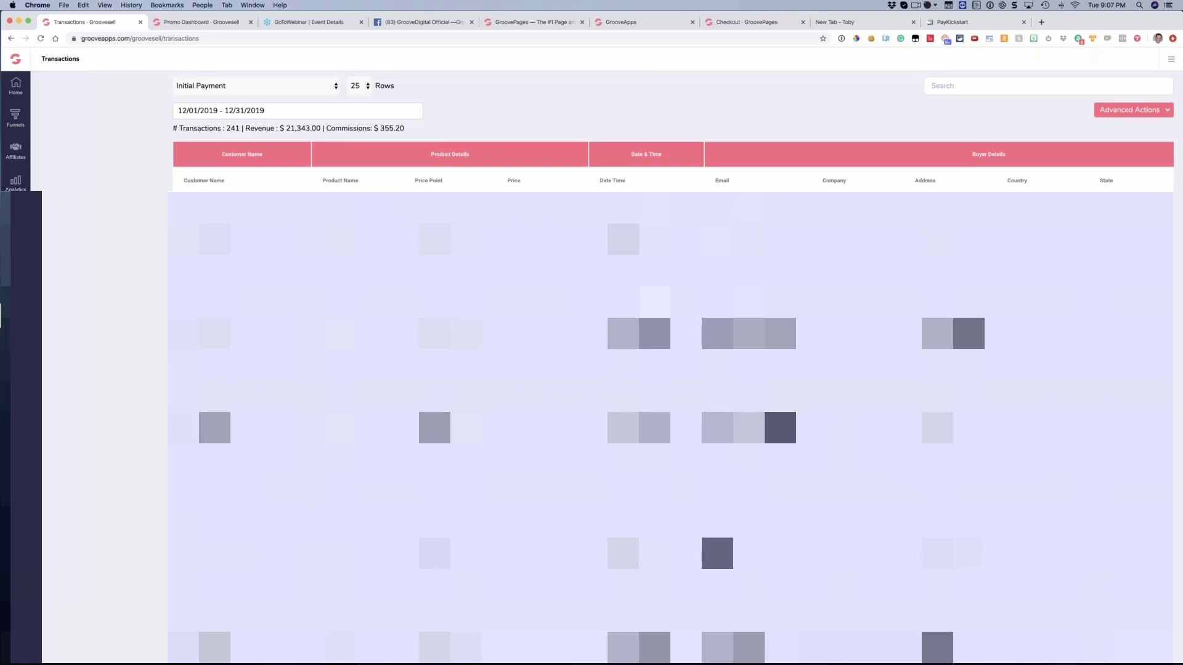
left_click(1115, 109)
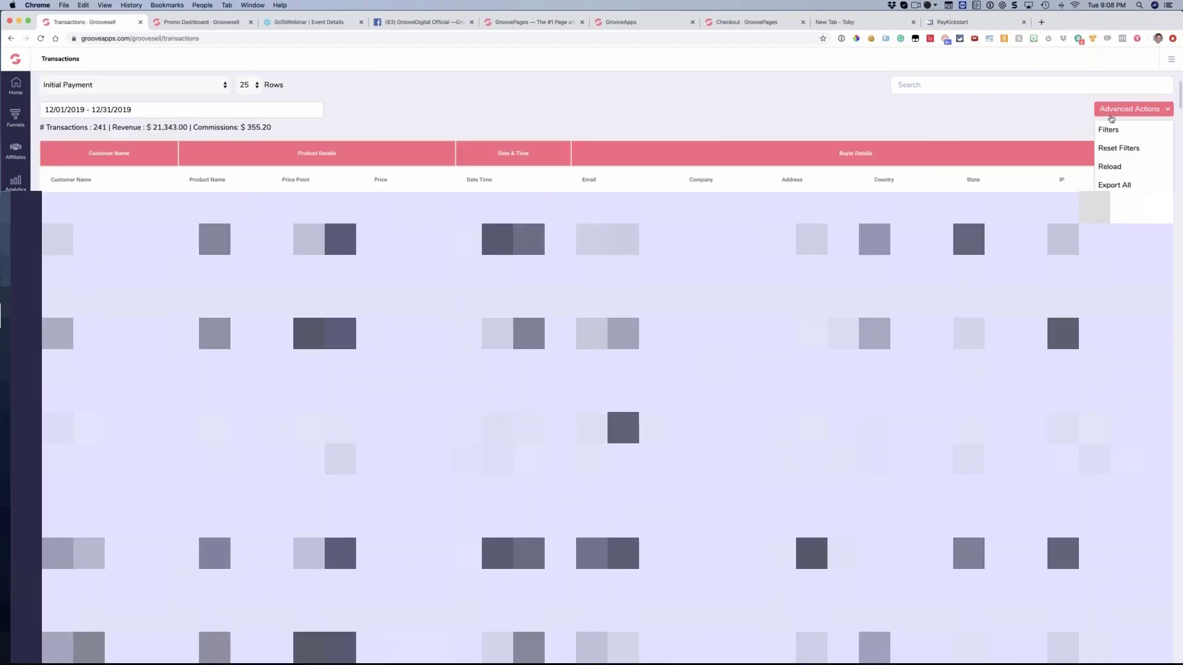
left_click(1109, 131)
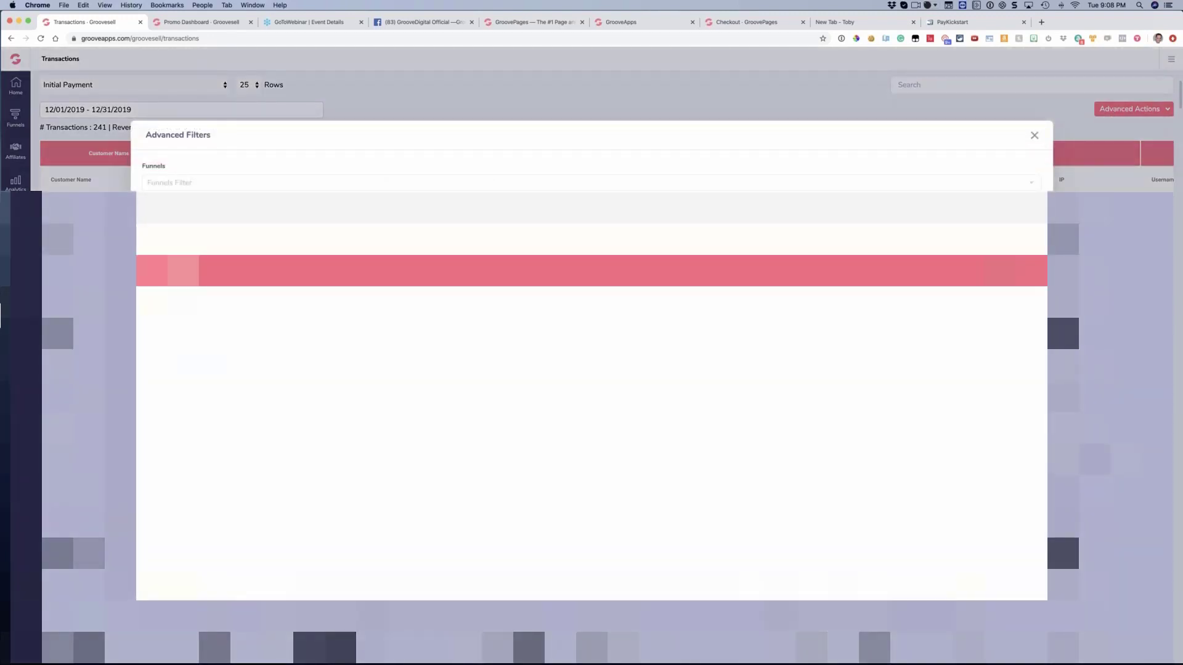
left_click(1036, 137)
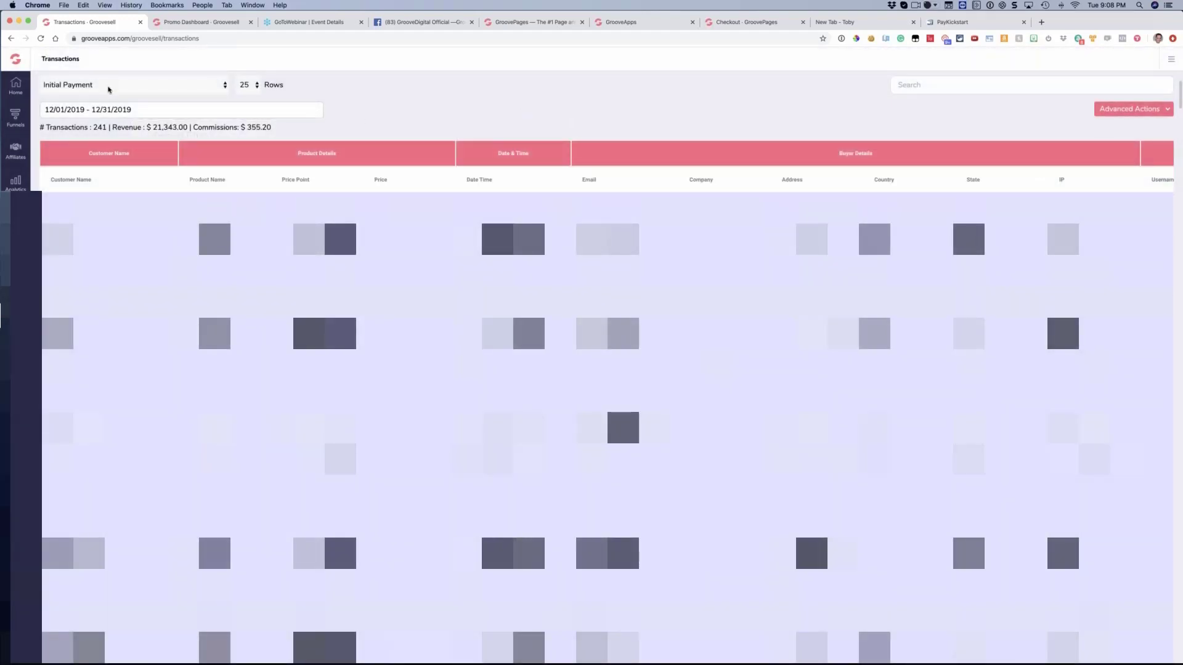
Switch the transaction type to All Transactions and review the Advanced Filters without applying any
left_click(108, 90)
left_click(332, 92)
left_click(87, 88)
left_click(68, 55)
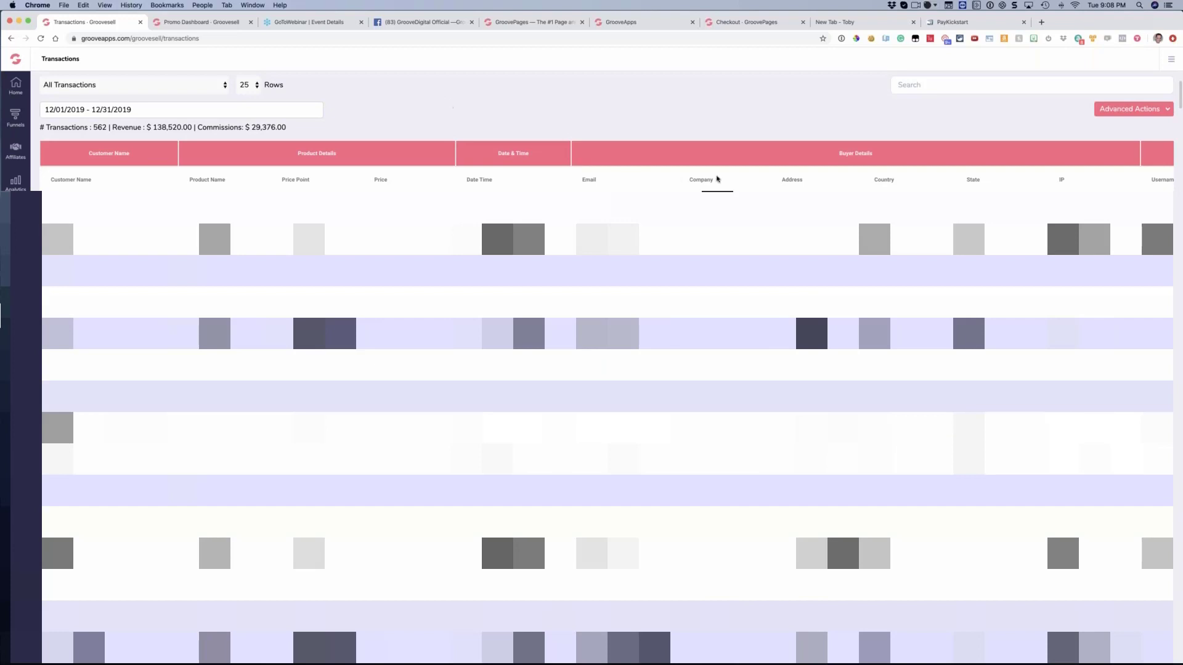
left_click(1130, 110)
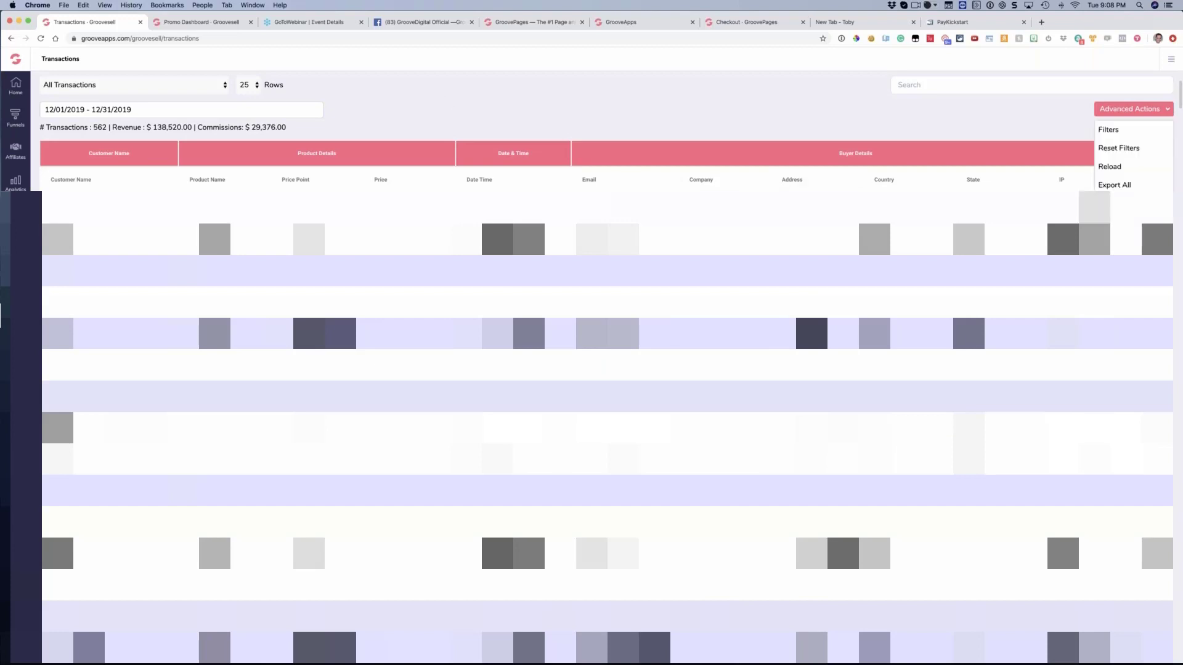
left_click(1107, 131)
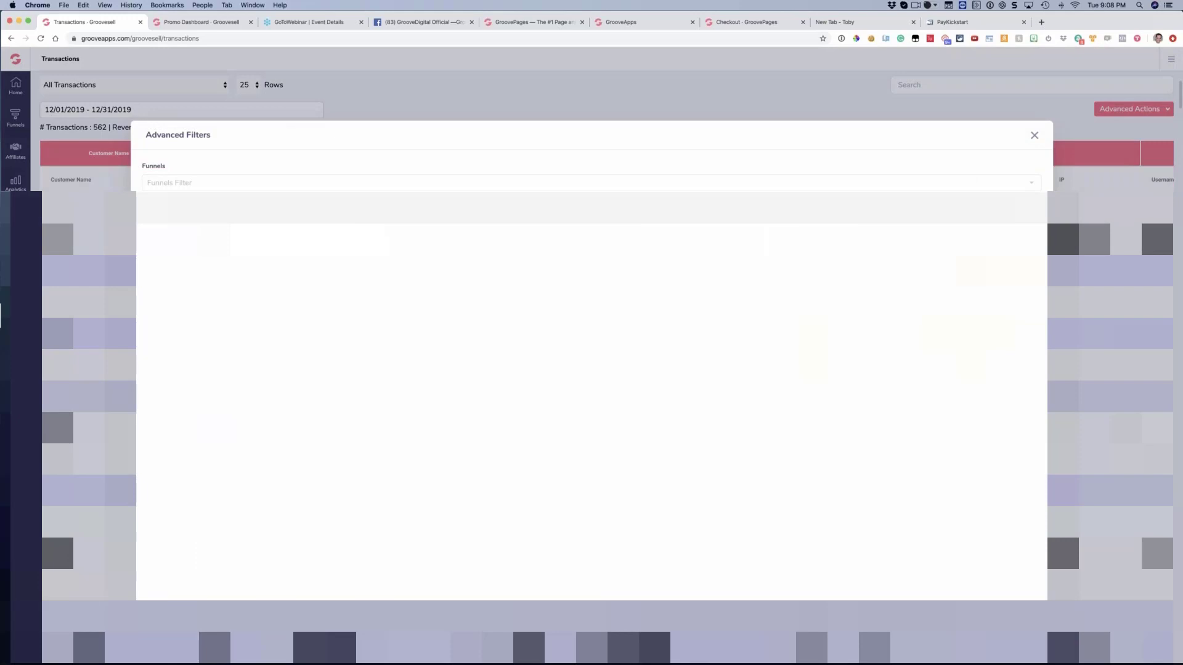
left_click(1035, 136)
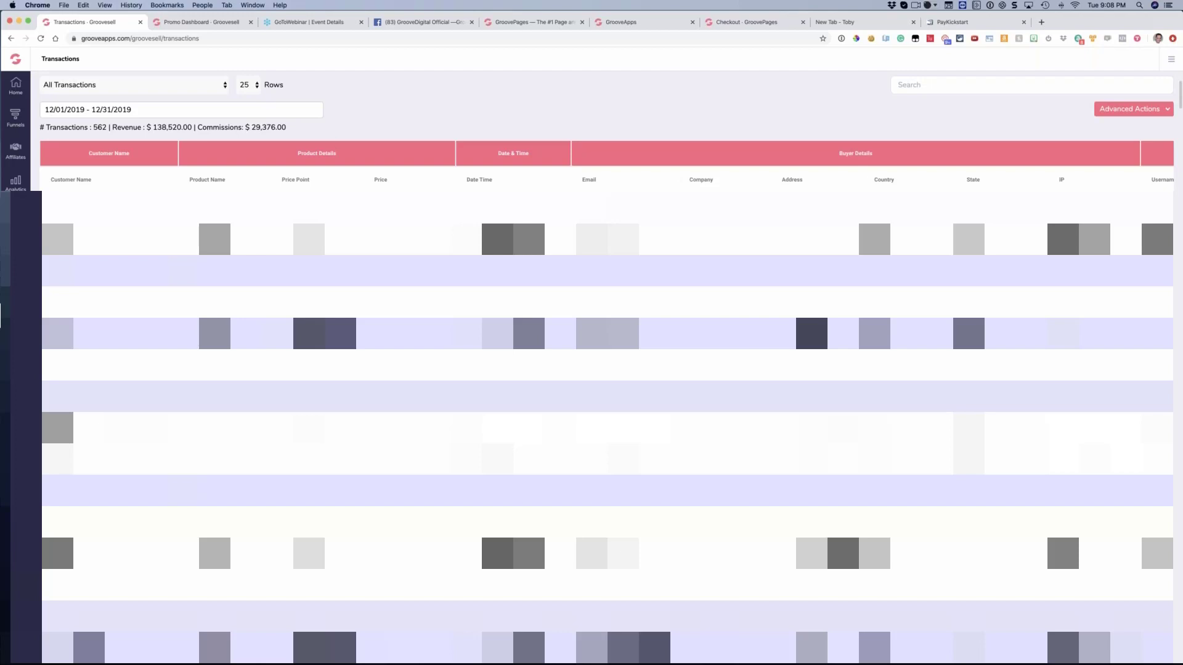
Switch to PayKickstart and show the Failed transactions under Payments
left_click(961, 21)
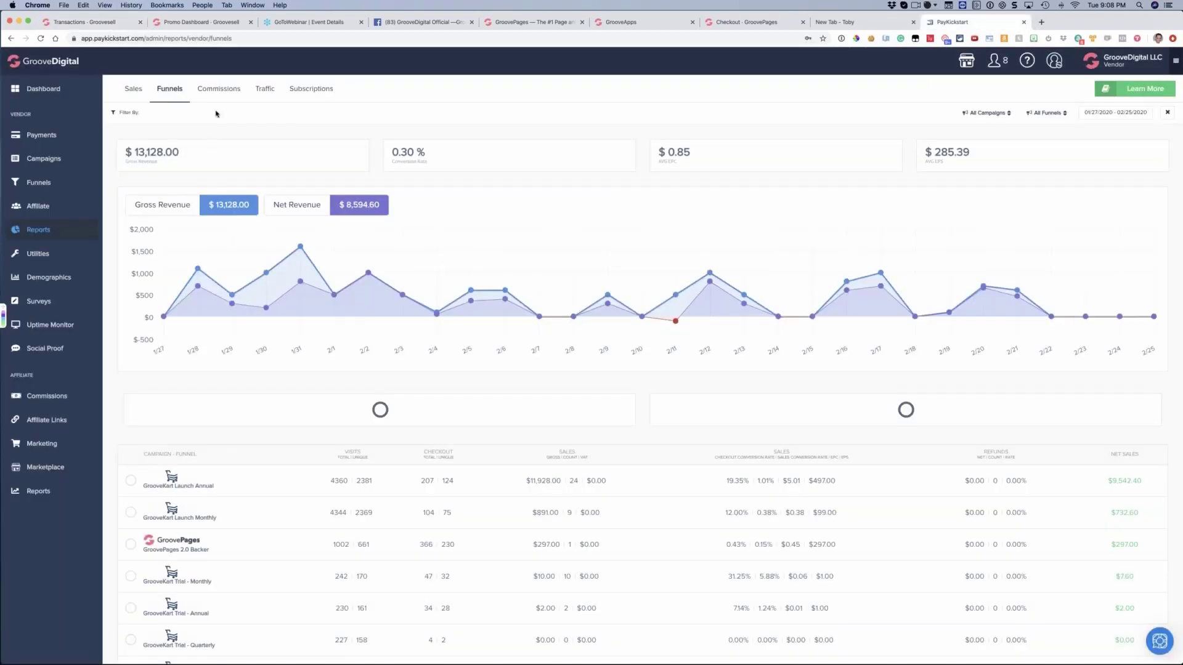
mouse_move(76, 174)
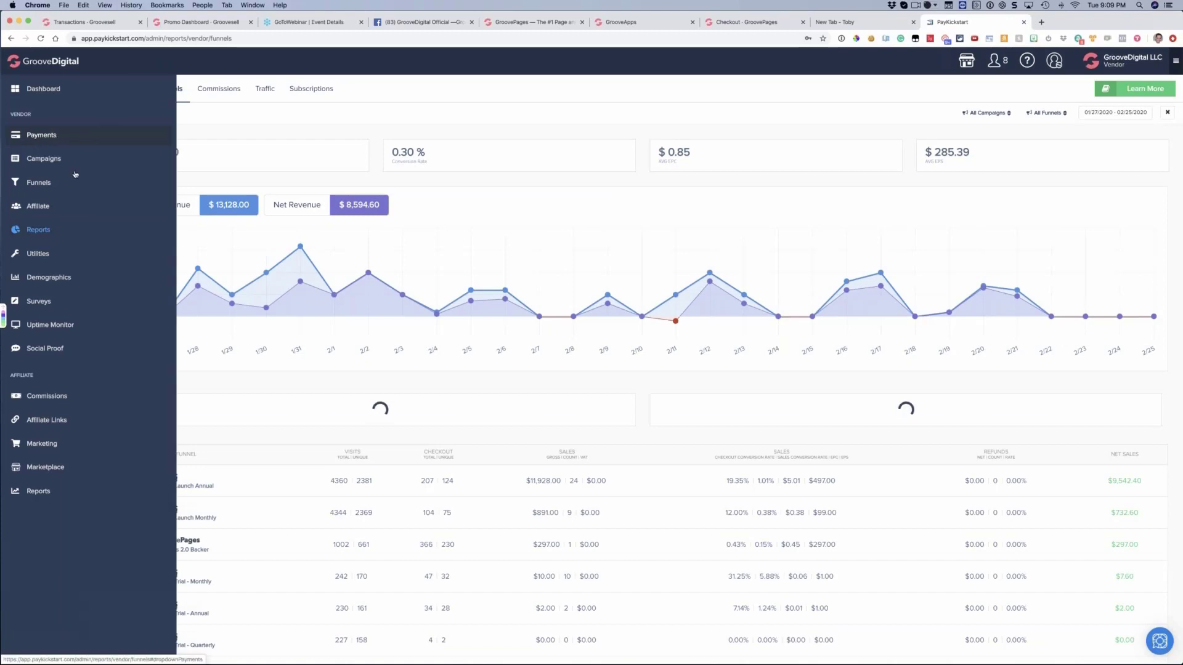
mouse_move(41, 135)
left_click(132, 111)
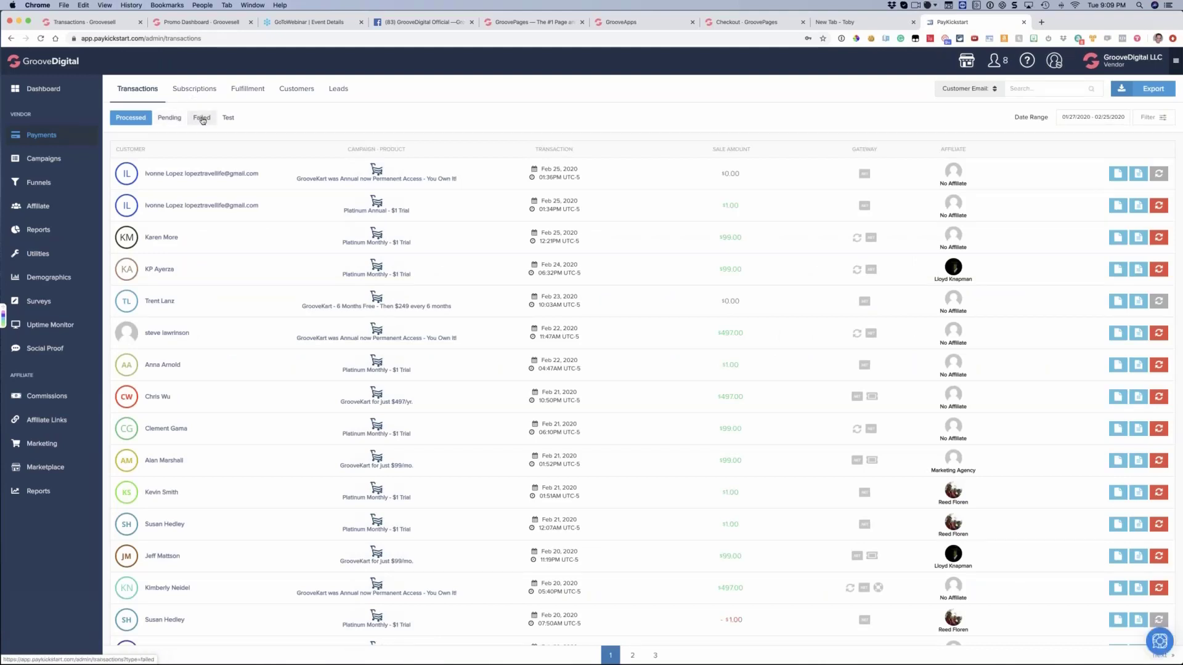
left_click(202, 118)
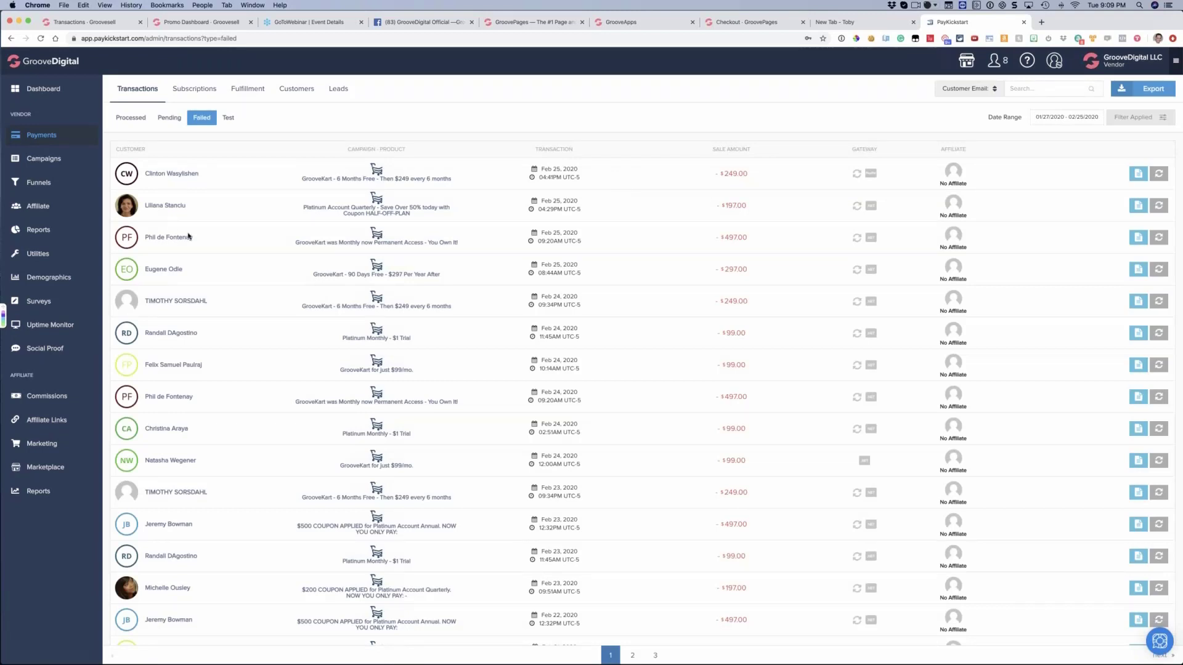
Highlight one customer's repeated failed charges from Feb 25 and Feb 24, 2020, and look through the rest of the Failed list
left_click_drag(198, 238, 148, 238)
left_click(772, 240)
left_click_drag(198, 402, 145, 396)
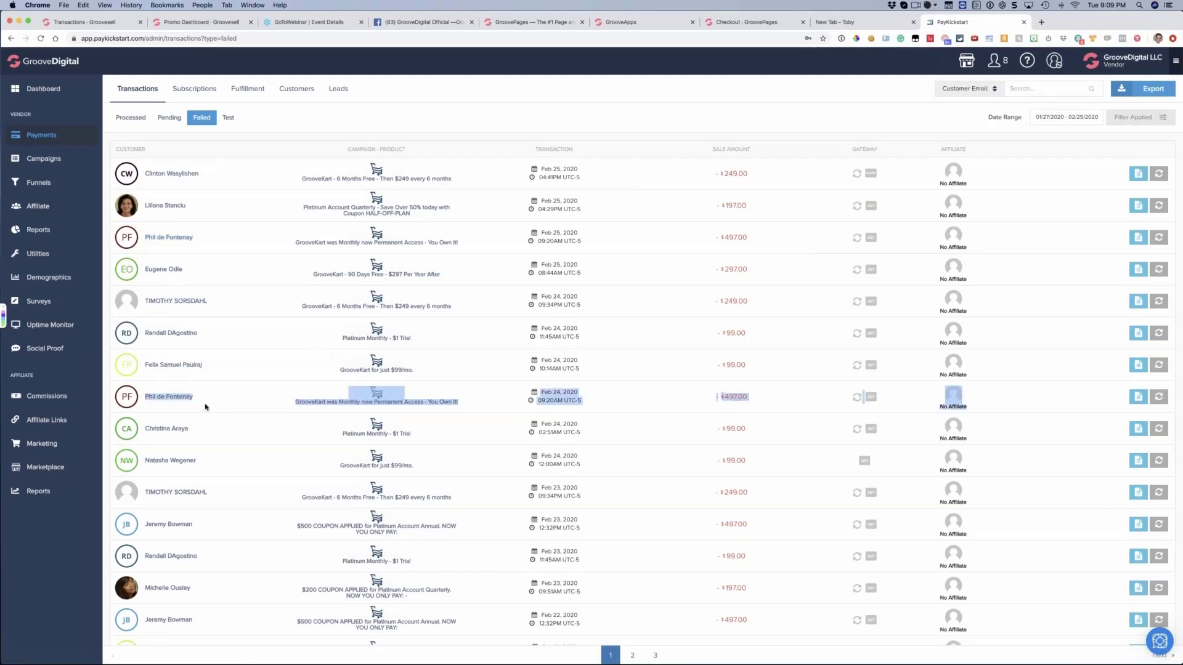
left_click(205, 407)
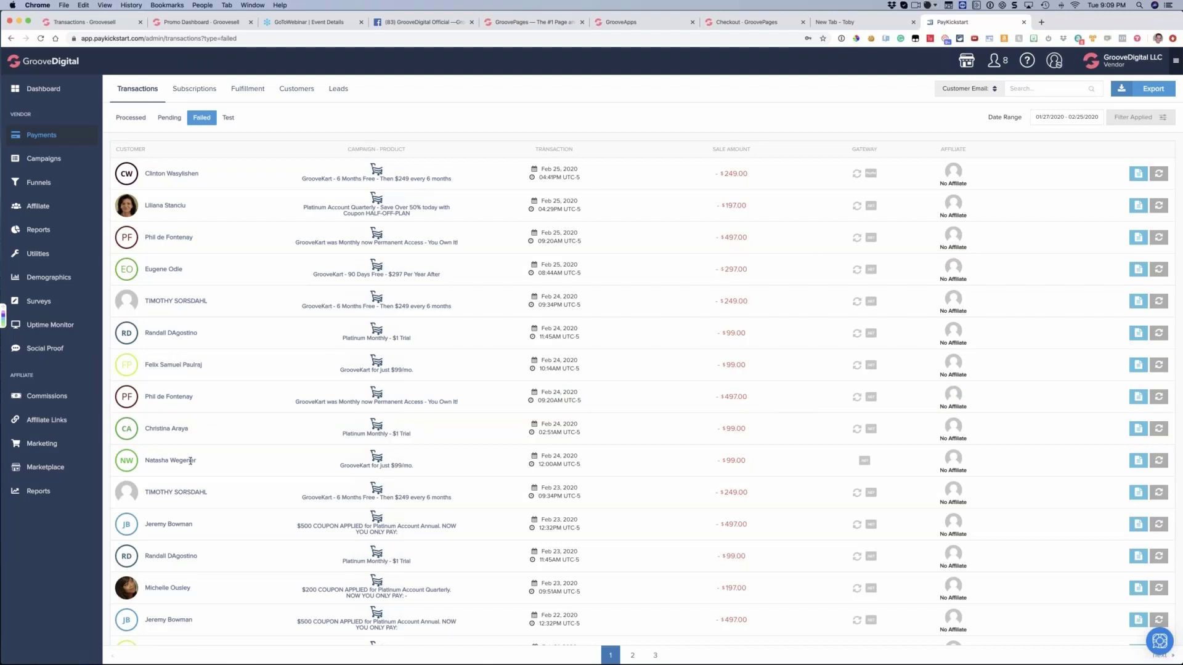
scroll(189, 436, "down", 5)
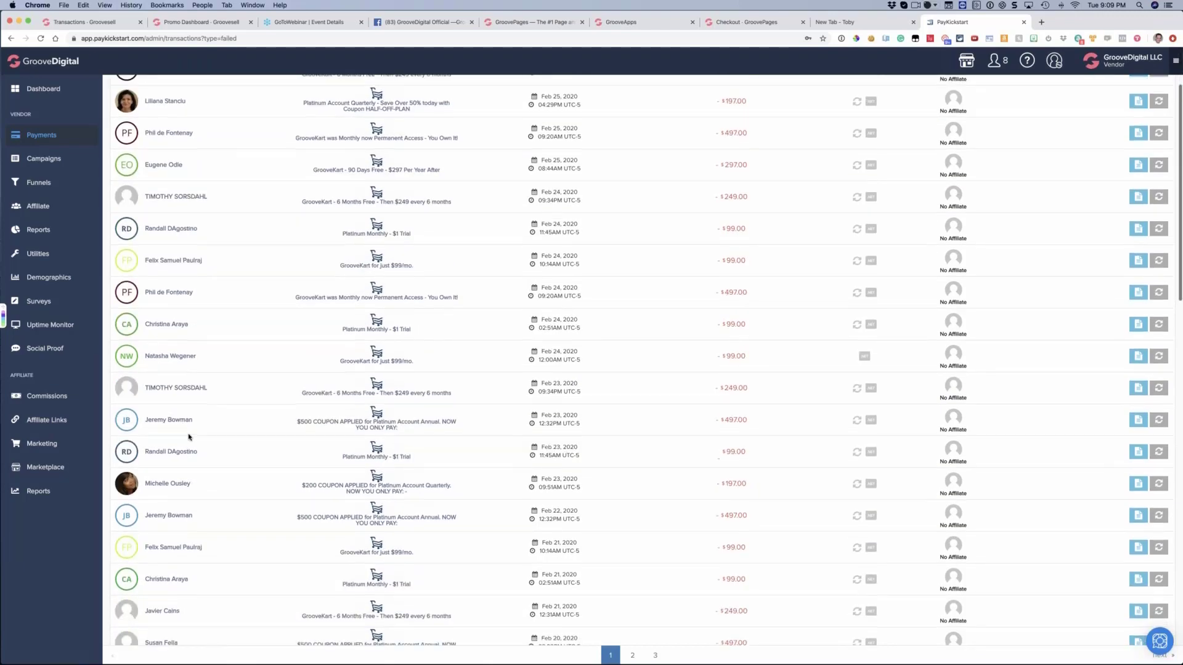
scroll(188, 438, "down", 6)
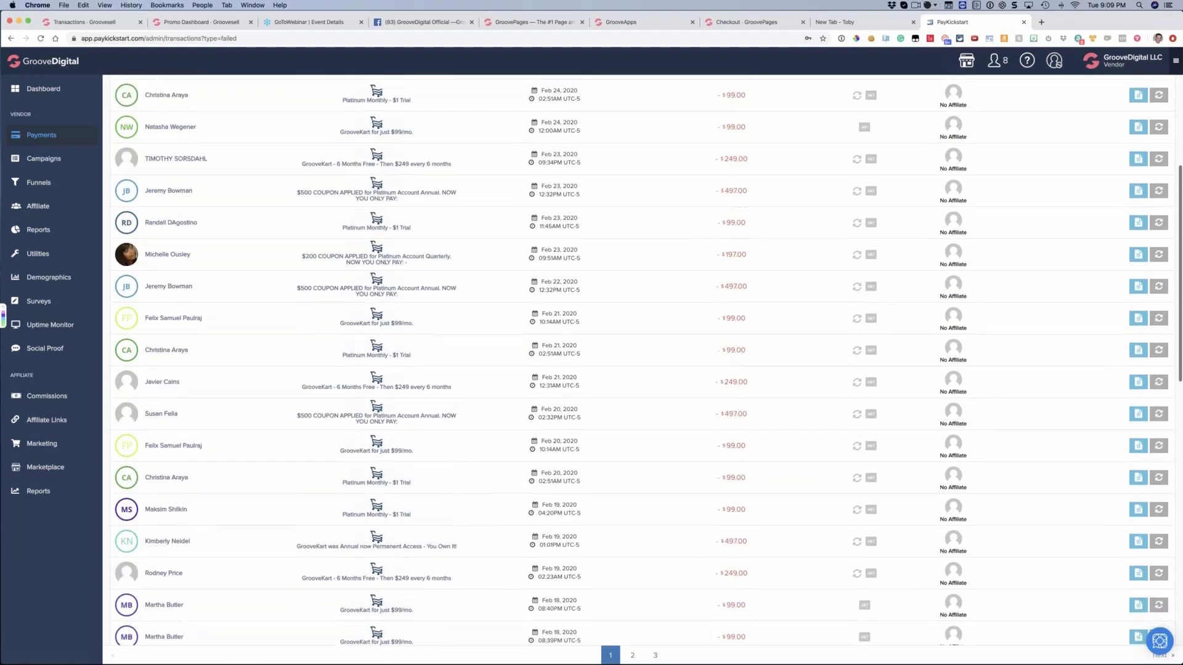
scroll(188, 438, "up", 11)
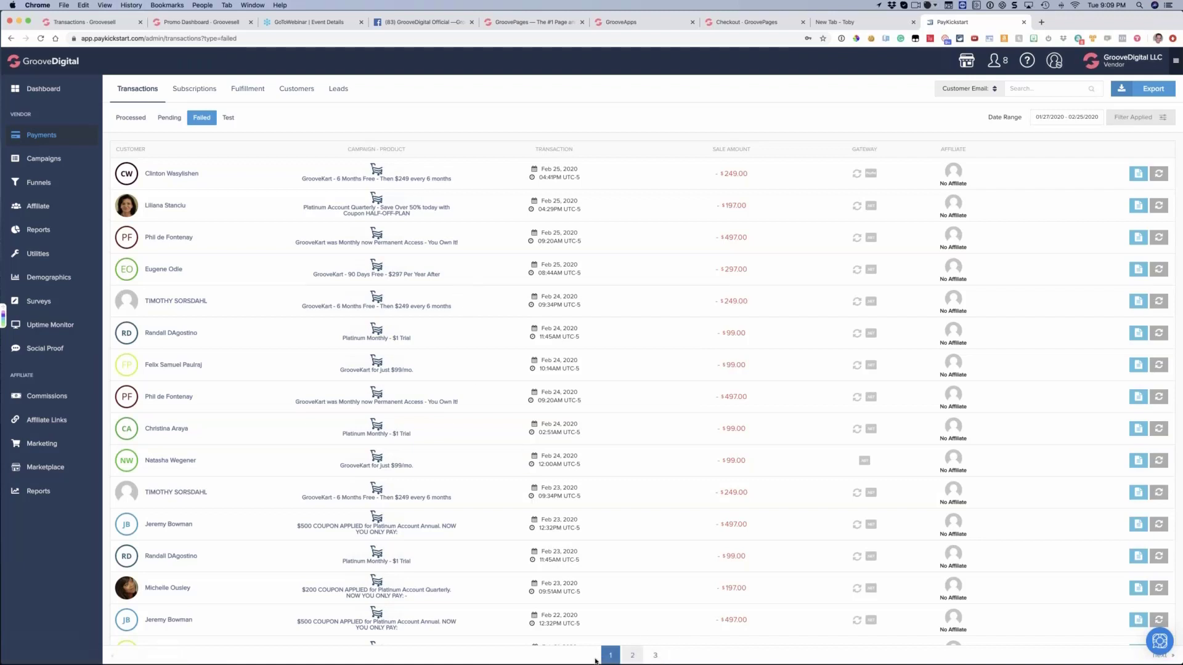
Check page 2 of the Failed transactions, return to page 1 and highlight several negative sale amounts
left_click(633, 657)
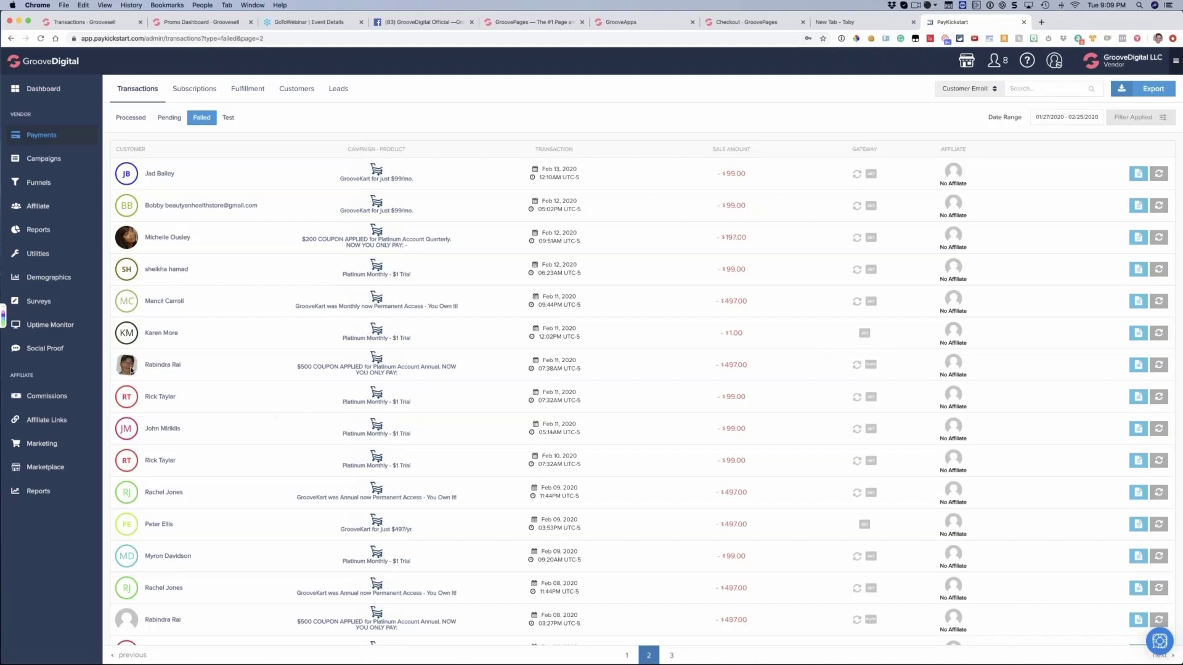
triple_click(193, 369)
left_click(628, 654)
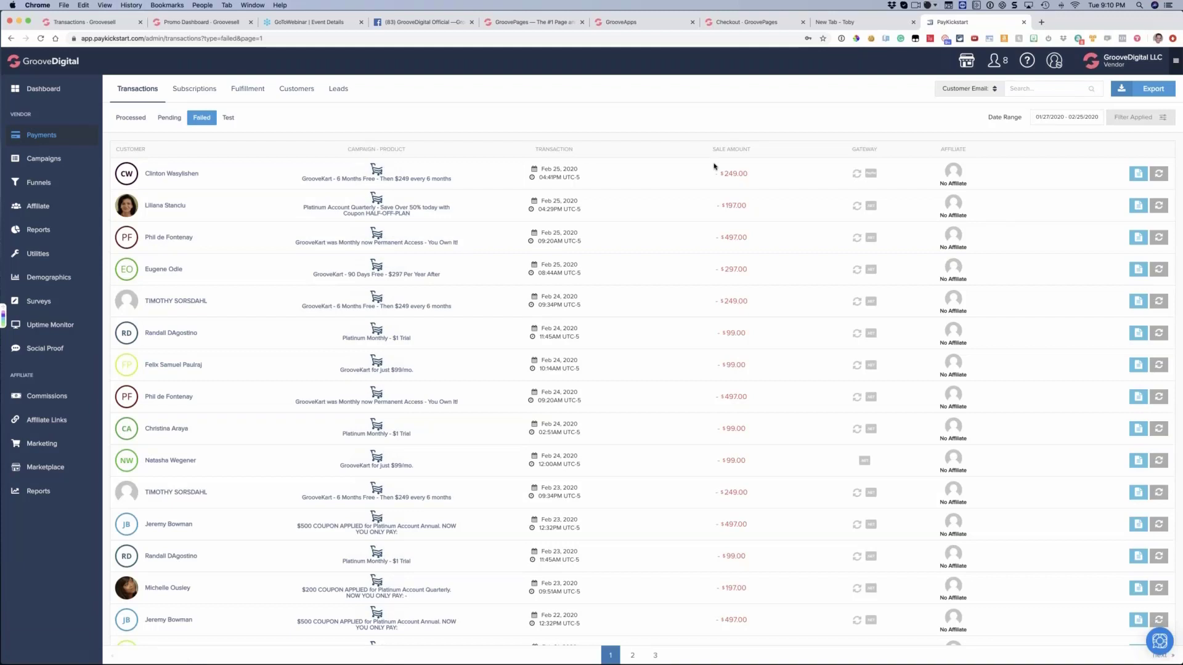
left_click_drag(740, 301, 737, 429)
left_click(516, 316)
Look through the Processed transactions for comparison and return to the Failed list
left_click(133, 119)
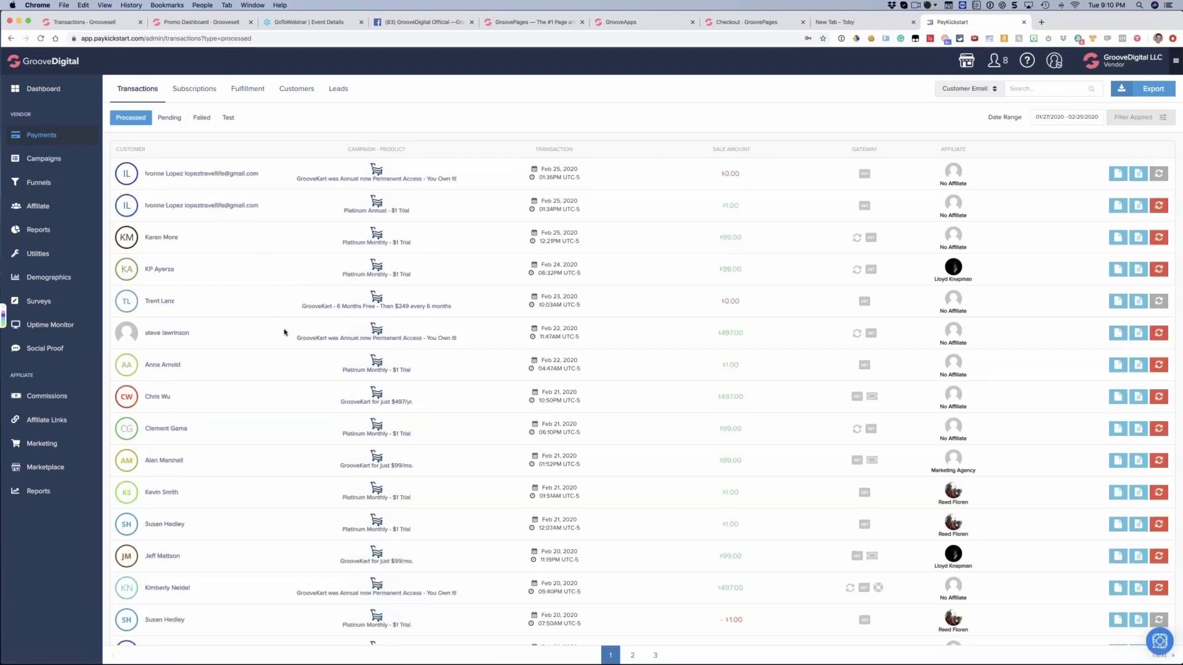
scroll(159, 120, "down", 1)
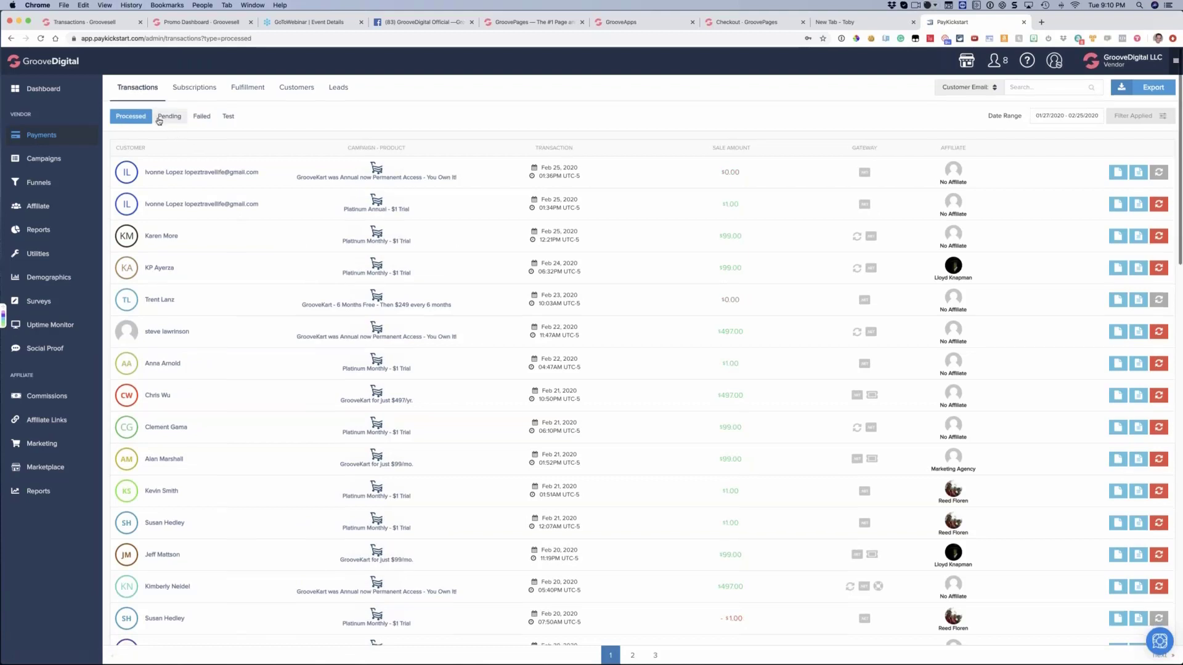
left_click(196, 120)
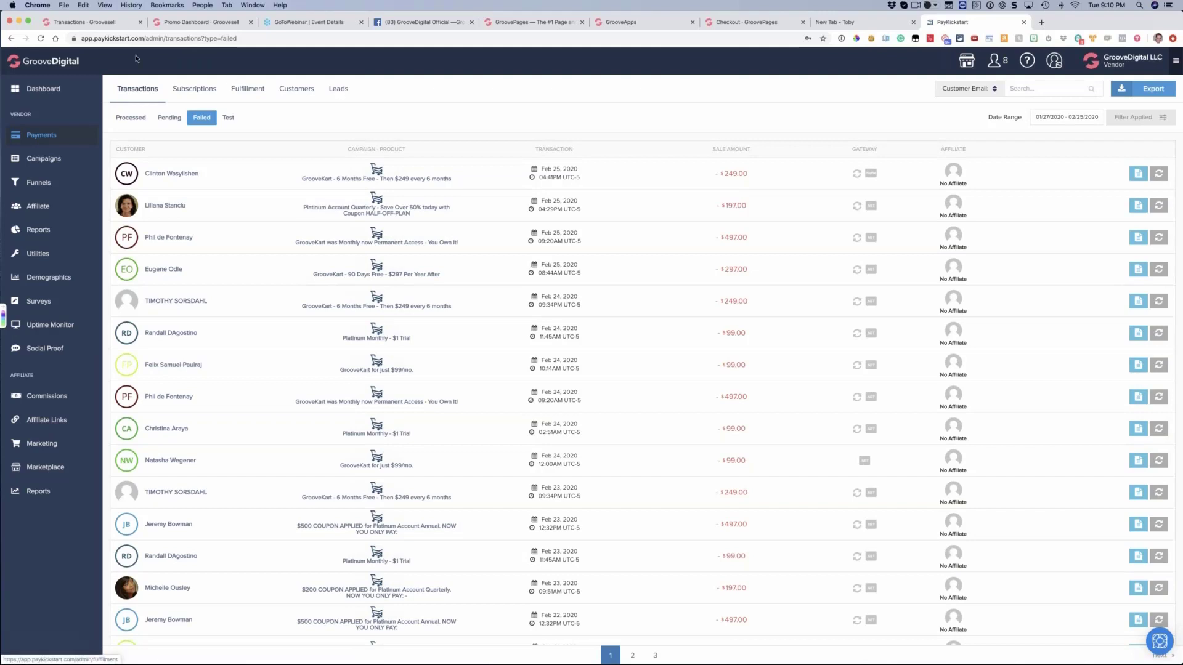
Go back to GrooveSell, switch to Snagit and browse the earlier captures to the one of the January 2020 transactions page
left_click(120, 25)
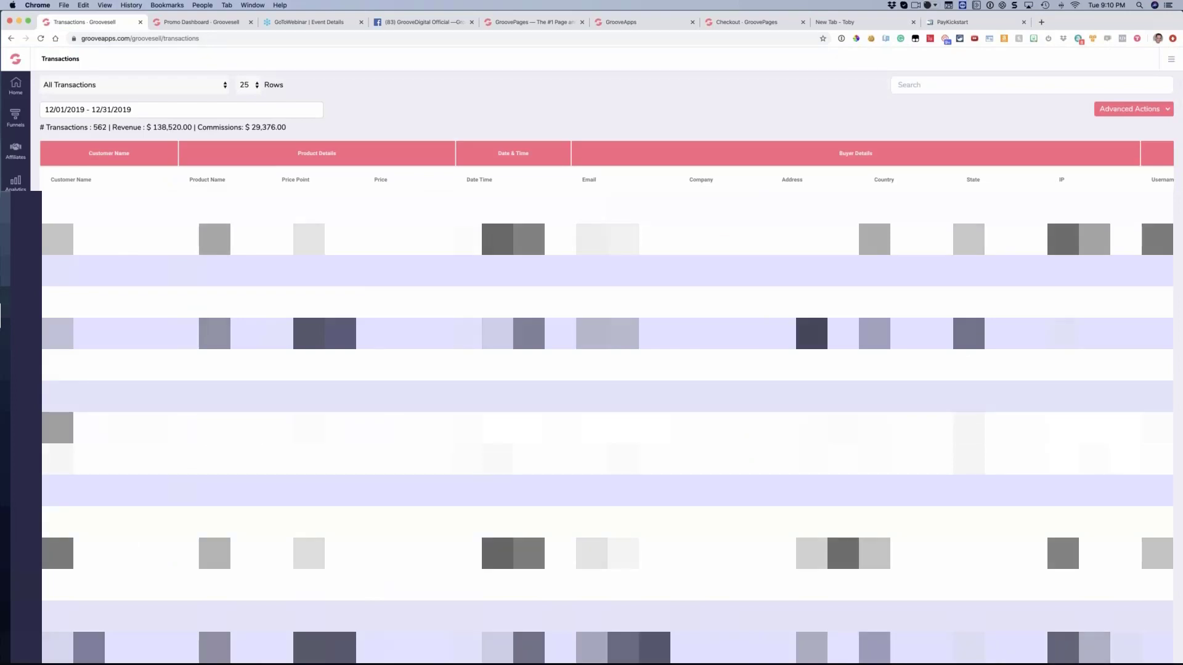
key("super+Tab")
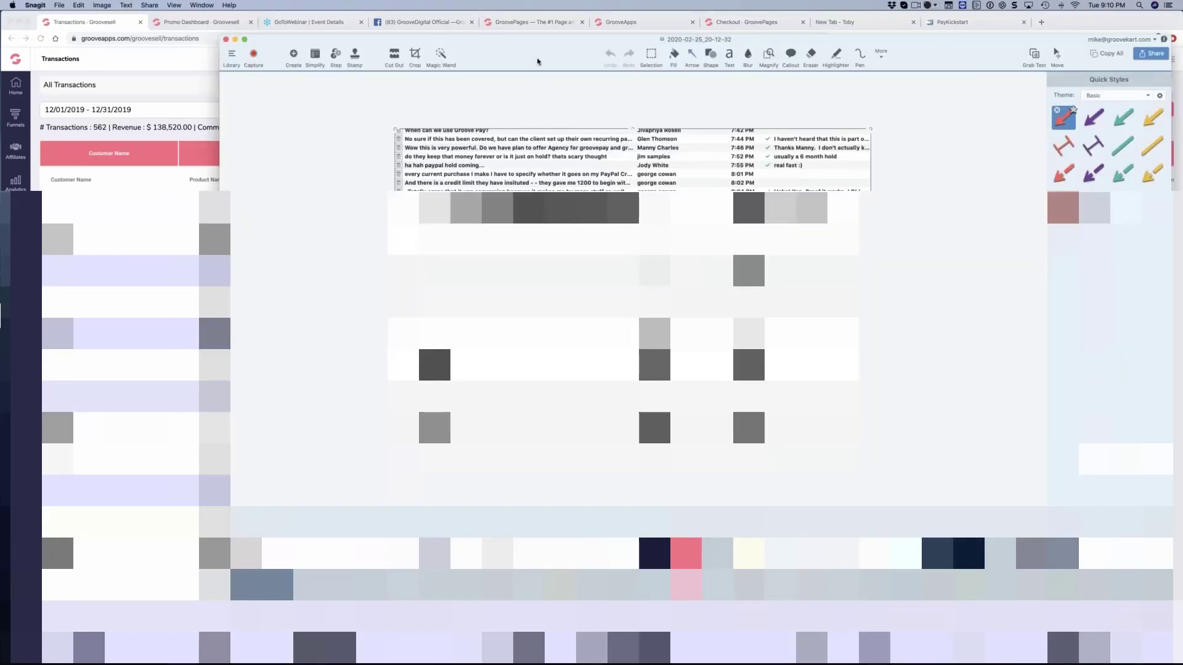
left_click_drag(537, 60, 376, 59)
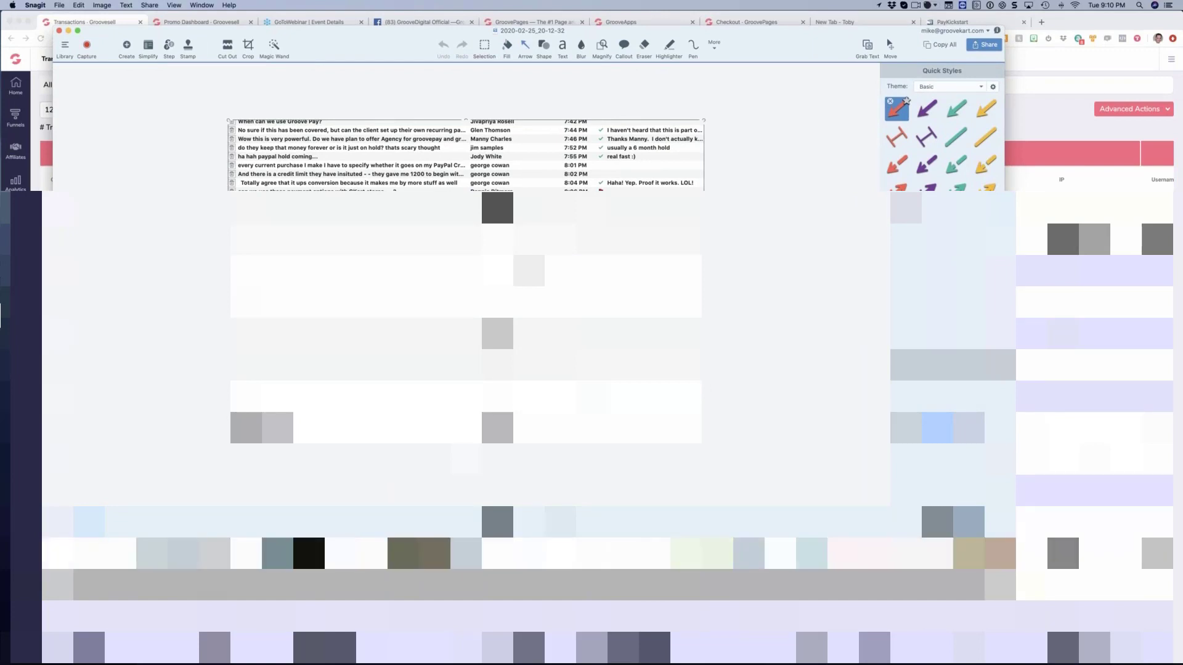
left_click(709, 552)
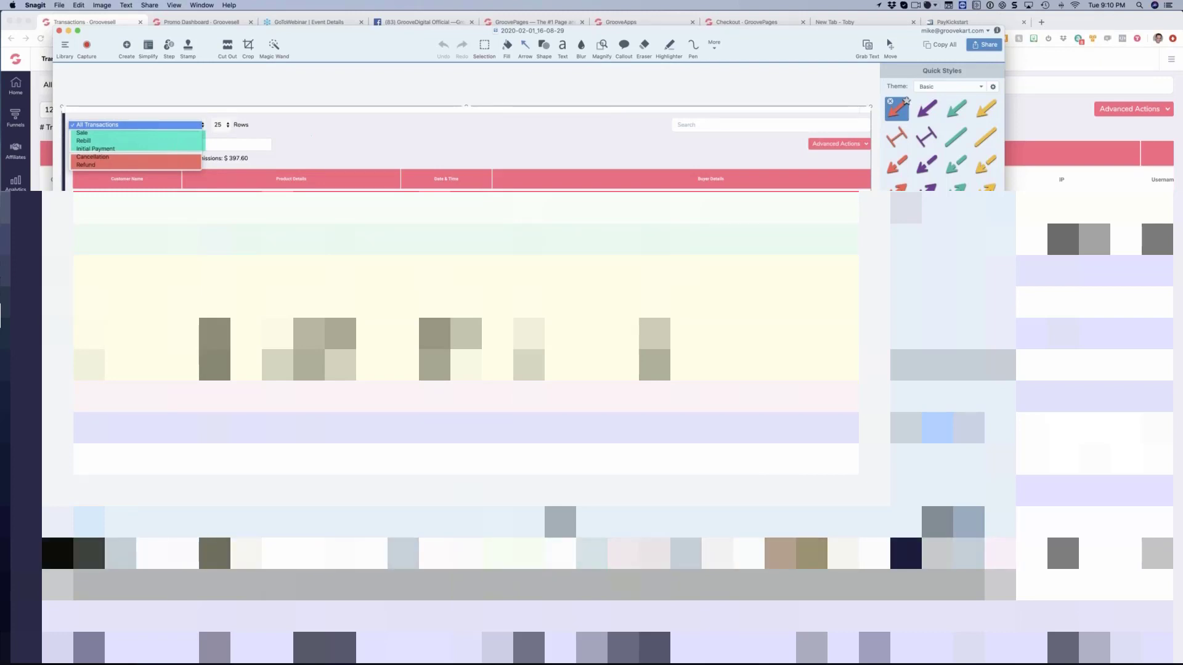
left_click(641, 552)
scroll(641, 552, "right", 5)
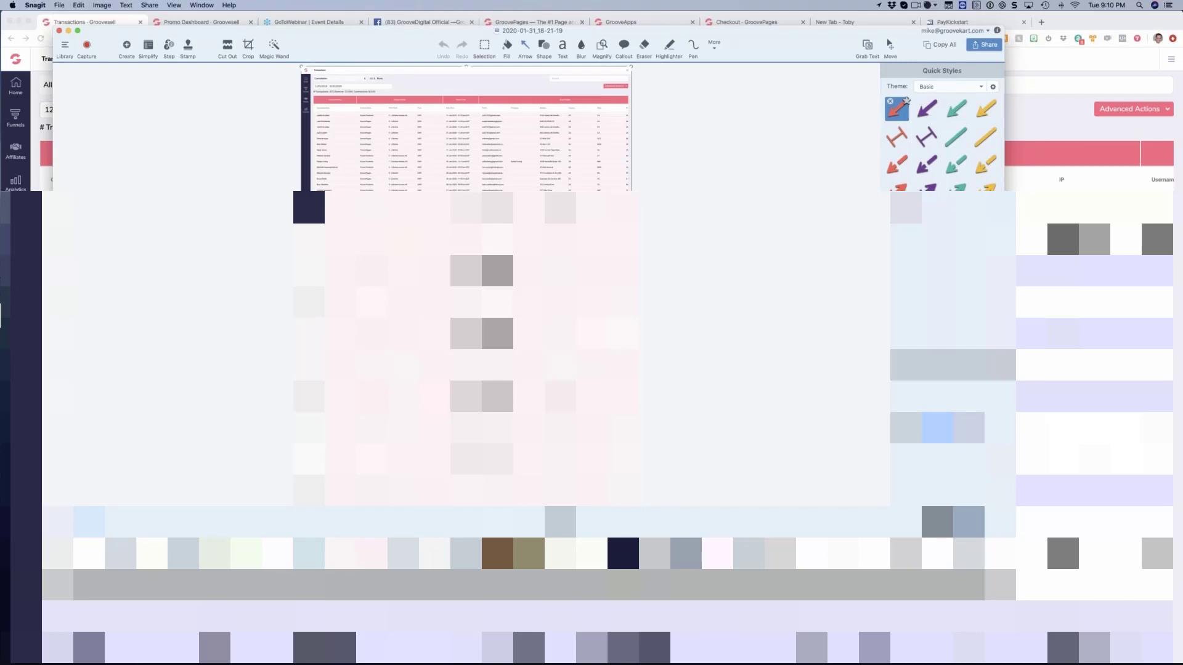
left_click(717, 552)
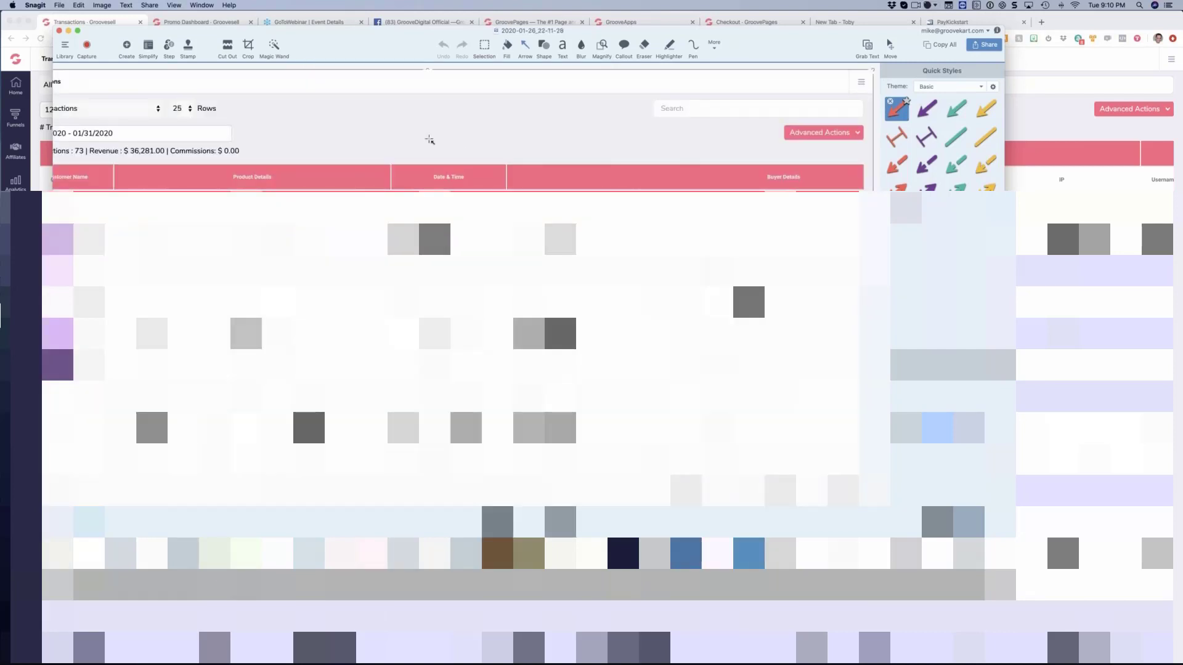
Reposition and widen the Snagit window to view the January 2020 transactions capture, and close it
left_click_drag(358, 56, 471, 55)
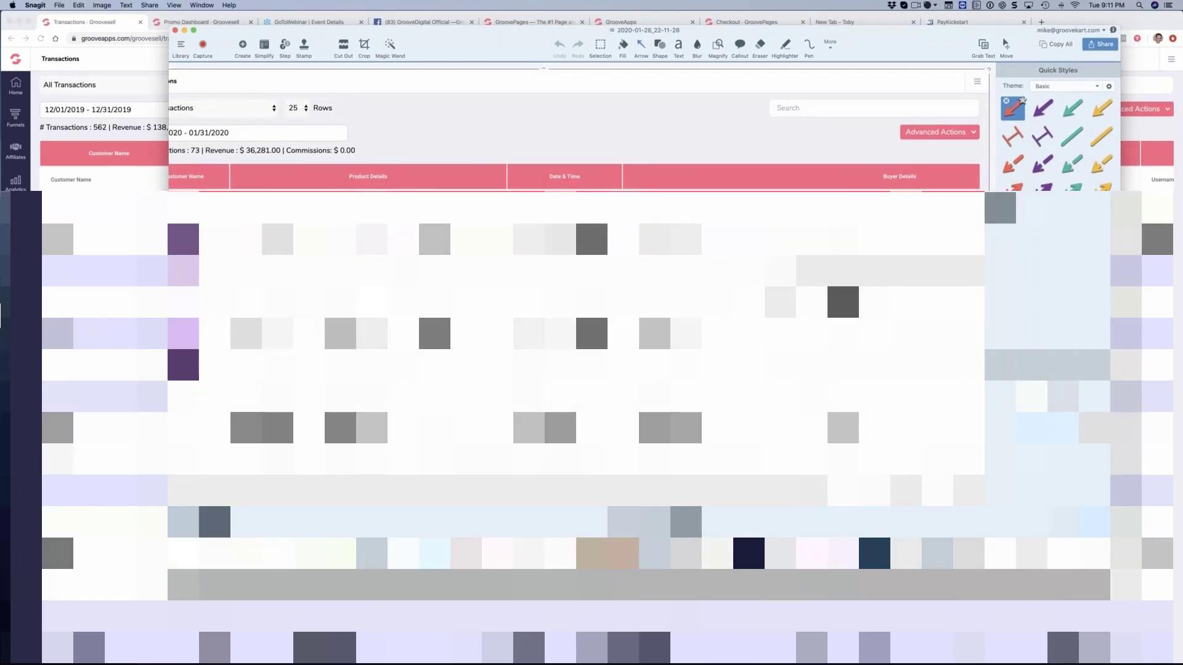
left_click_drag(169, 370, 1, 370)
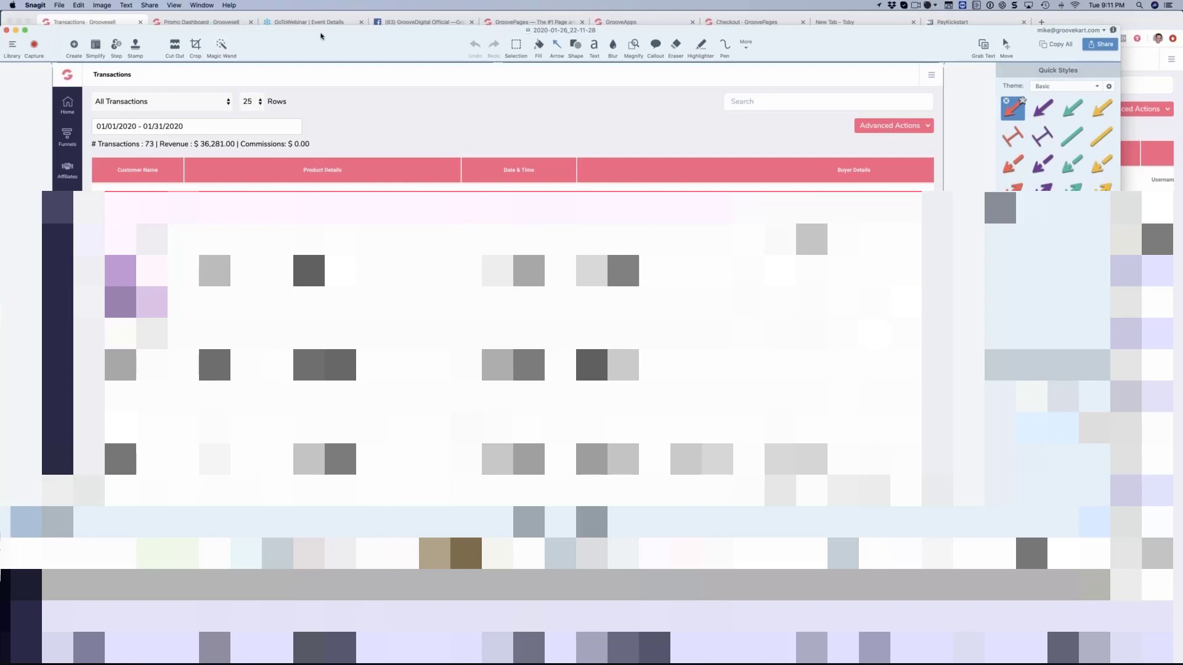
key("super+w")
Return to the GrooveSell transactions, view the Sale type, and set the transaction type to Rebill
left_click(116, 91)
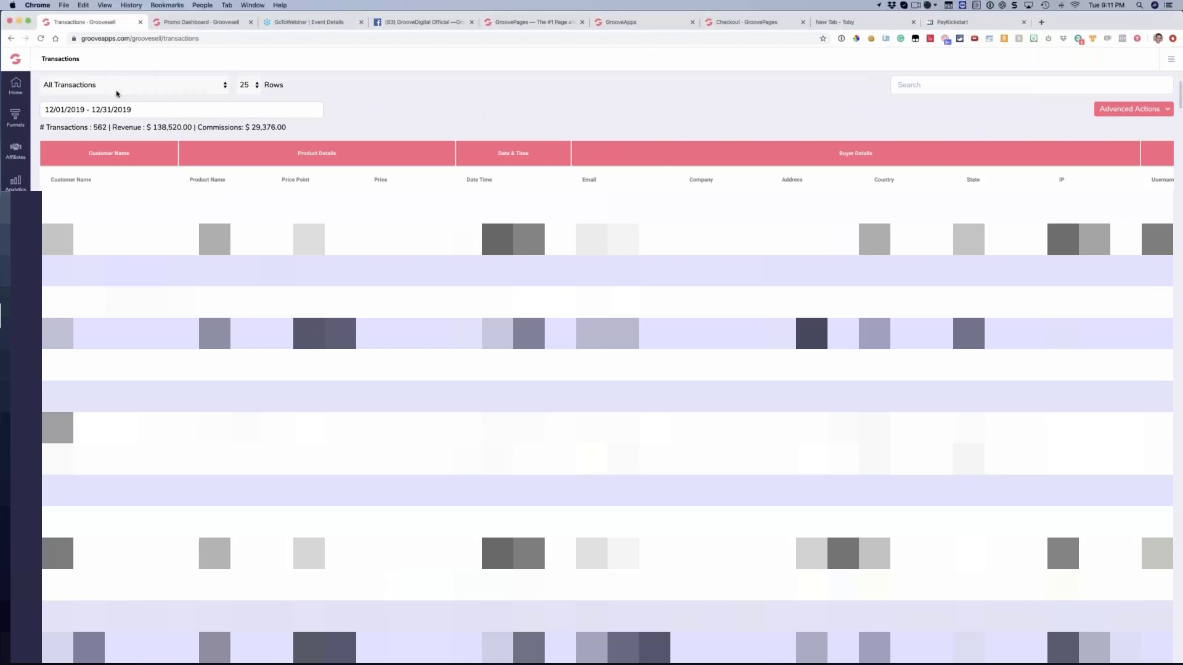
left_click(94, 86)
left_click(79, 95)
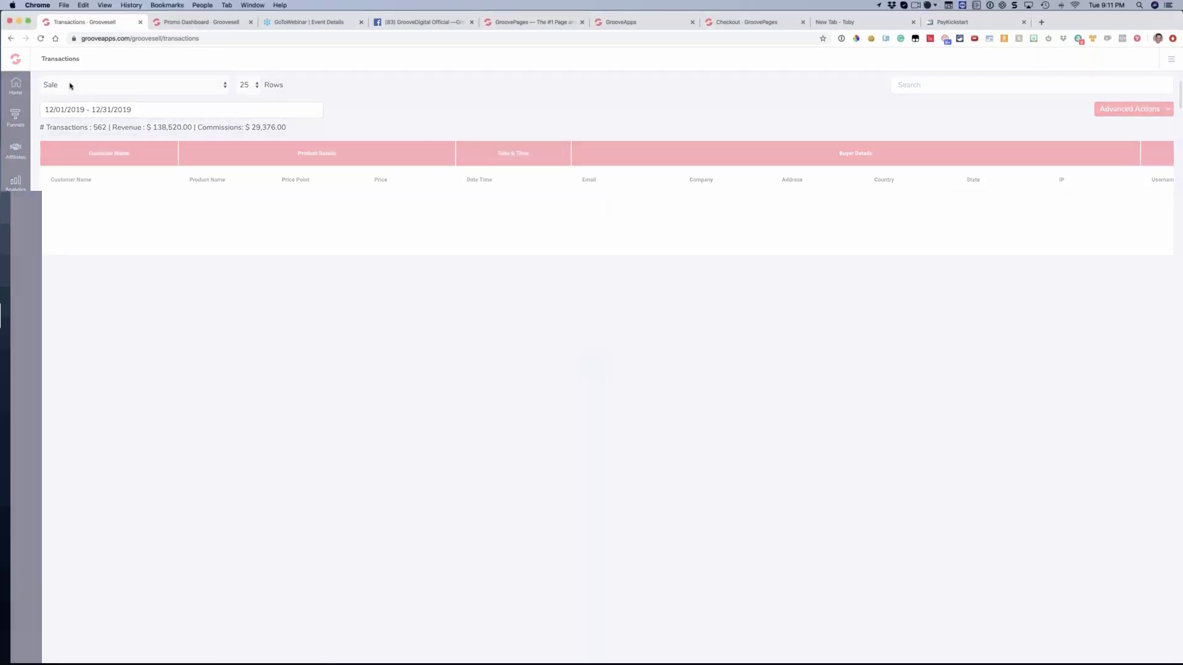
left_click(83, 85)
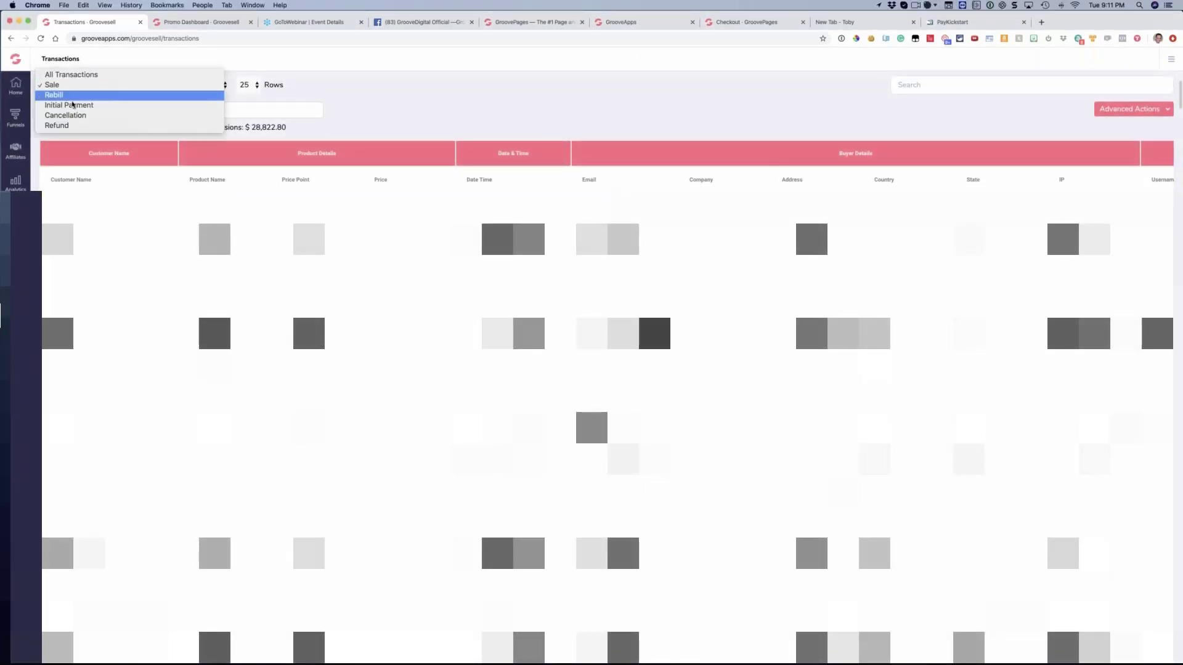
left_click(115, 97)
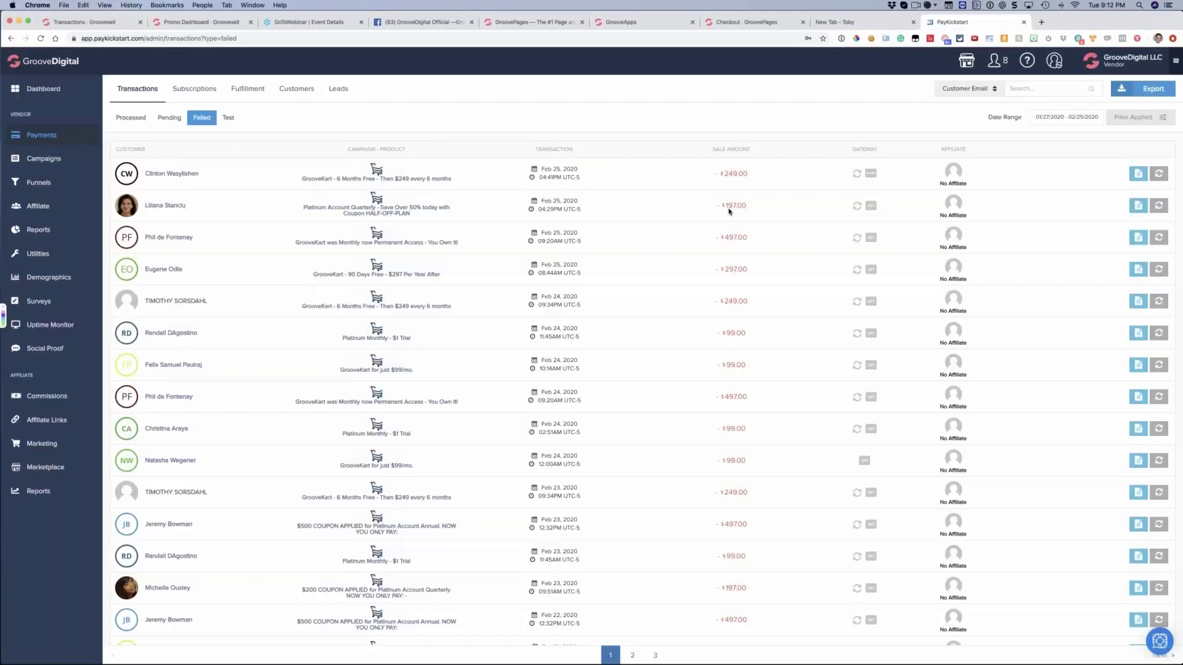
Switch to PayKickstart and examine the Failed transactions for customers with repeated failed charges
scroll(773, 229, "down", 2)
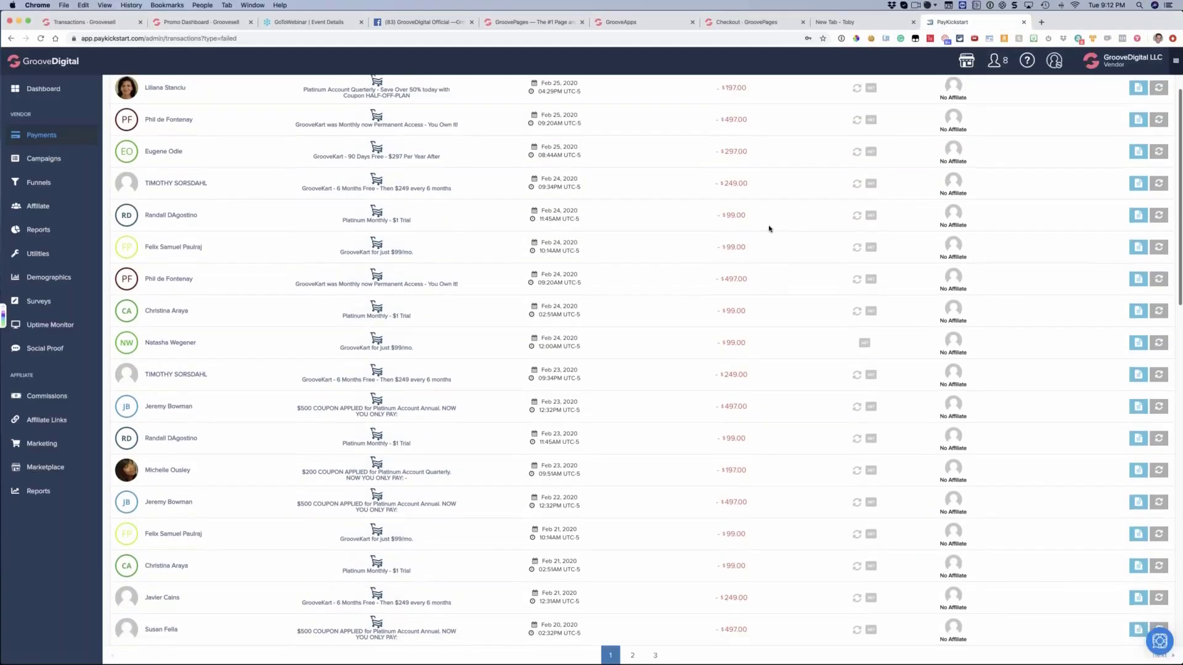
scroll(769, 228, "up", 3)
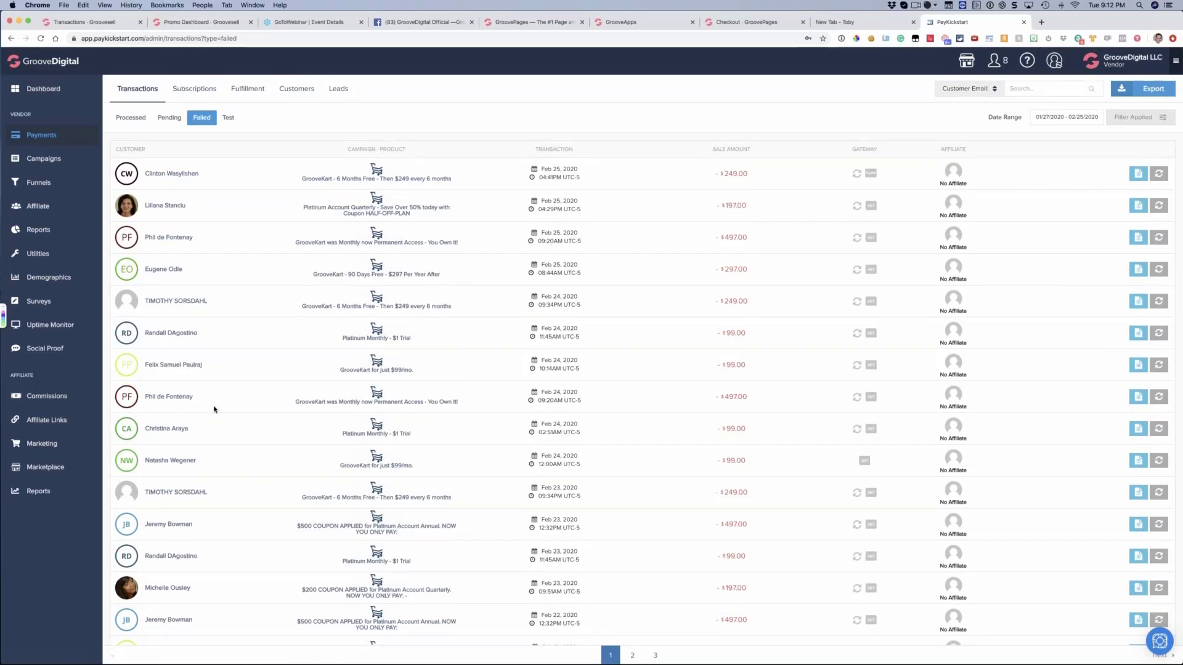
left_click_drag(212, 366, 130, 363)
left_click(185, 368)
left_click_drag(144, 492, 212, 492)
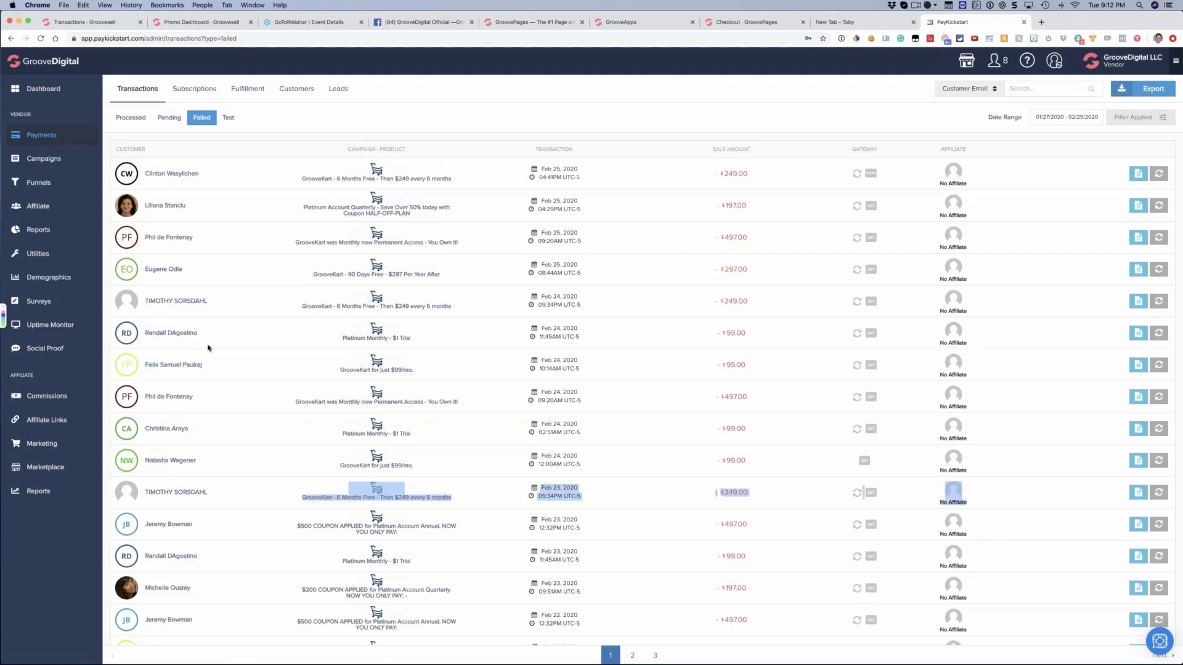
left_click_drag(169, 300, 211, 301)
double_click(173, 492)
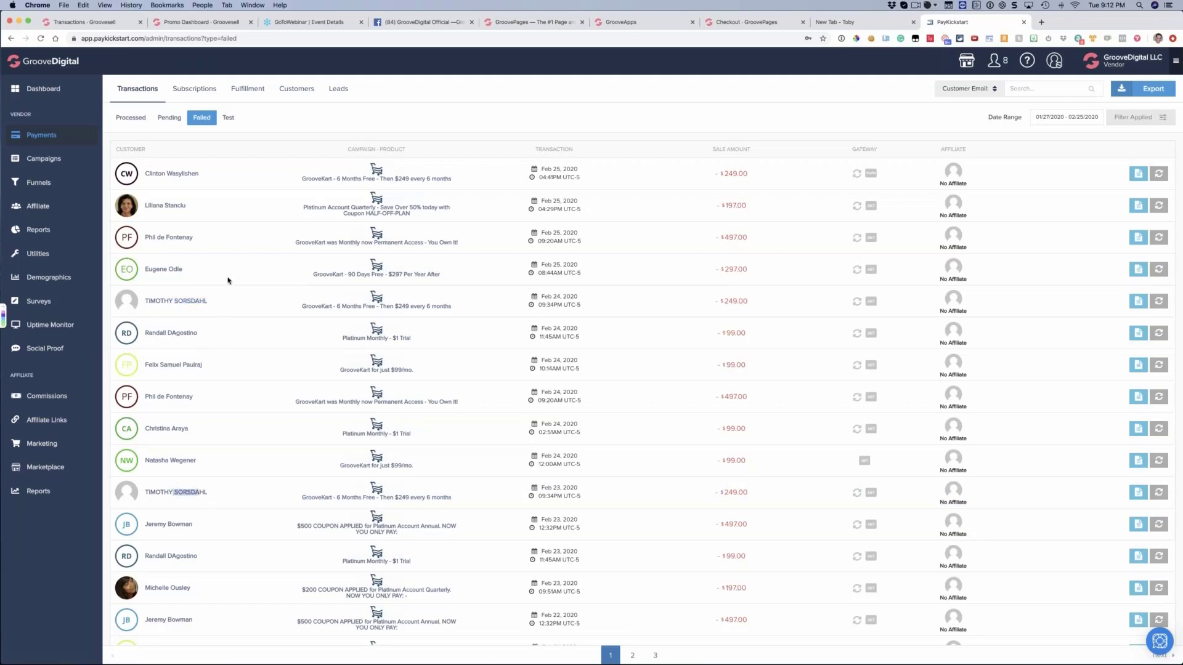
scroll(625, 282, "down", 5)
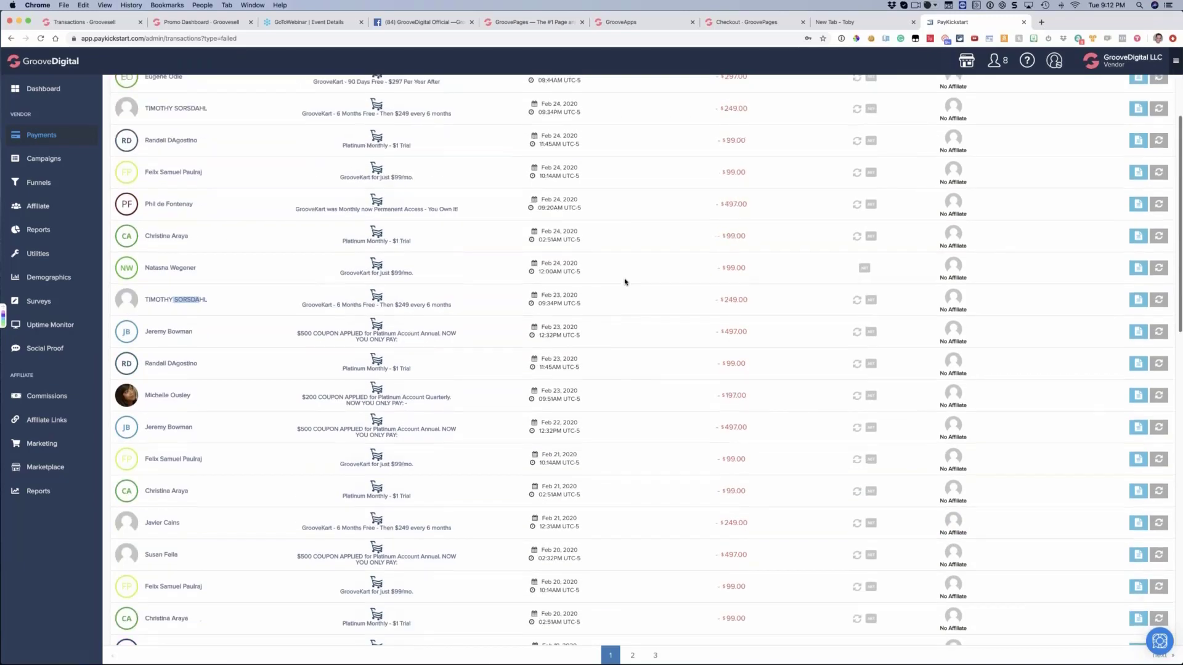
scroll(625, 281, "up", 5)
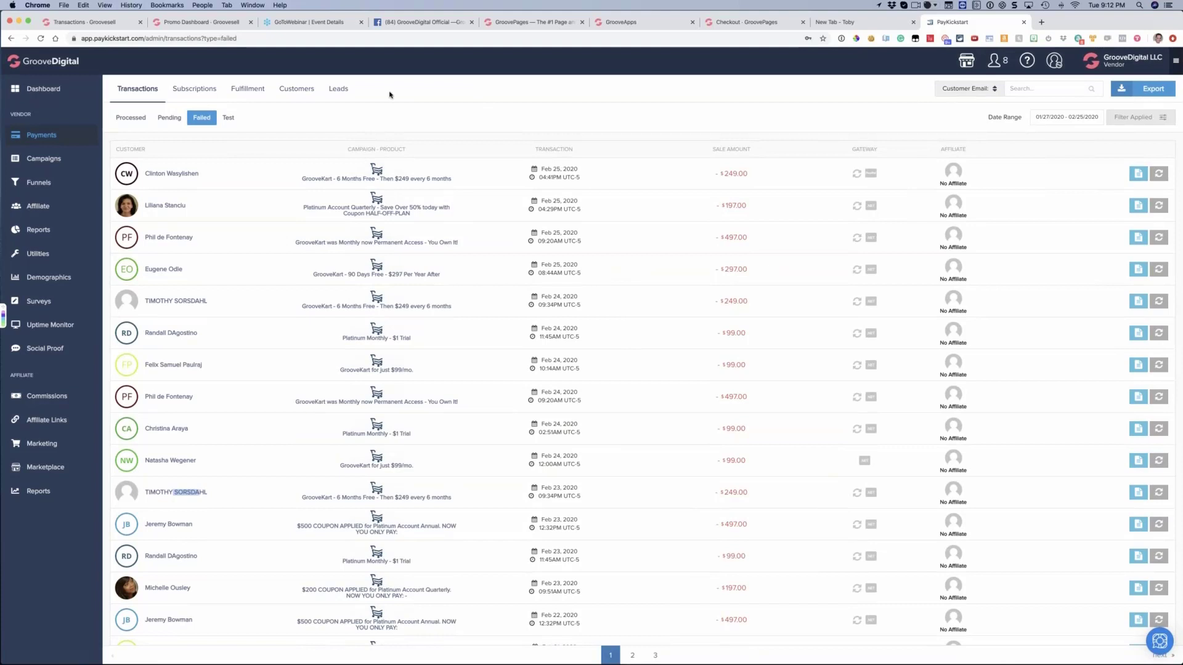
Return to the GrooveSell transactions, show all transaction types and set the date range to the last 7 days
left_click(102, 23)
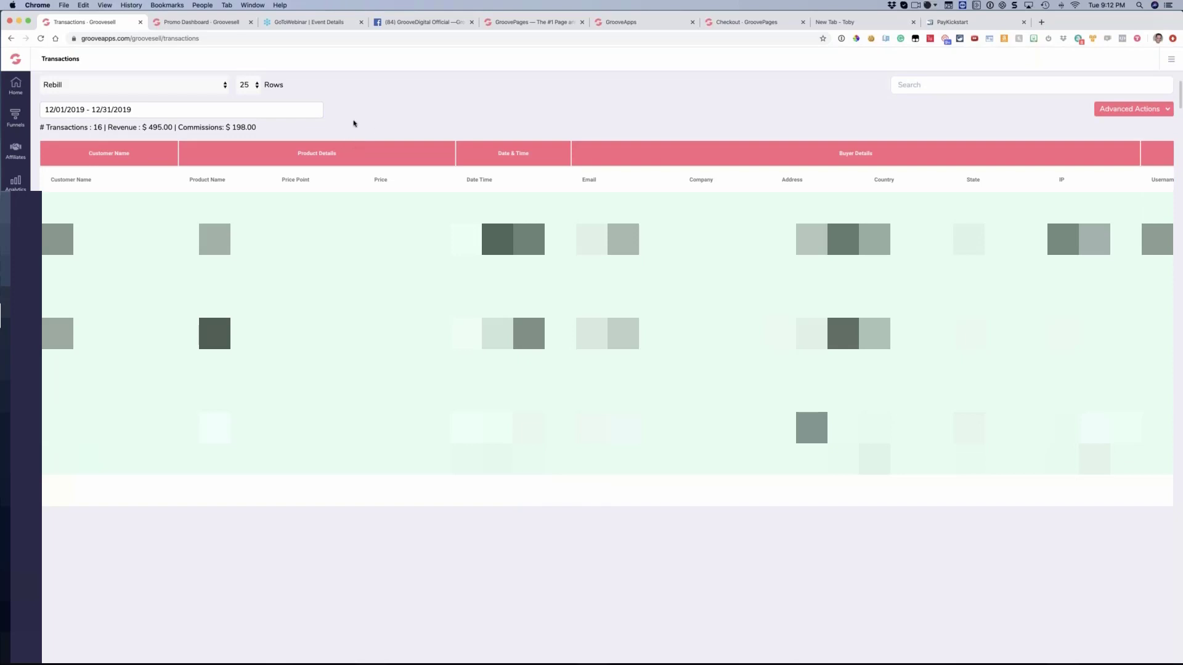
left_click(152, 88)
key("Up")
key("Up")
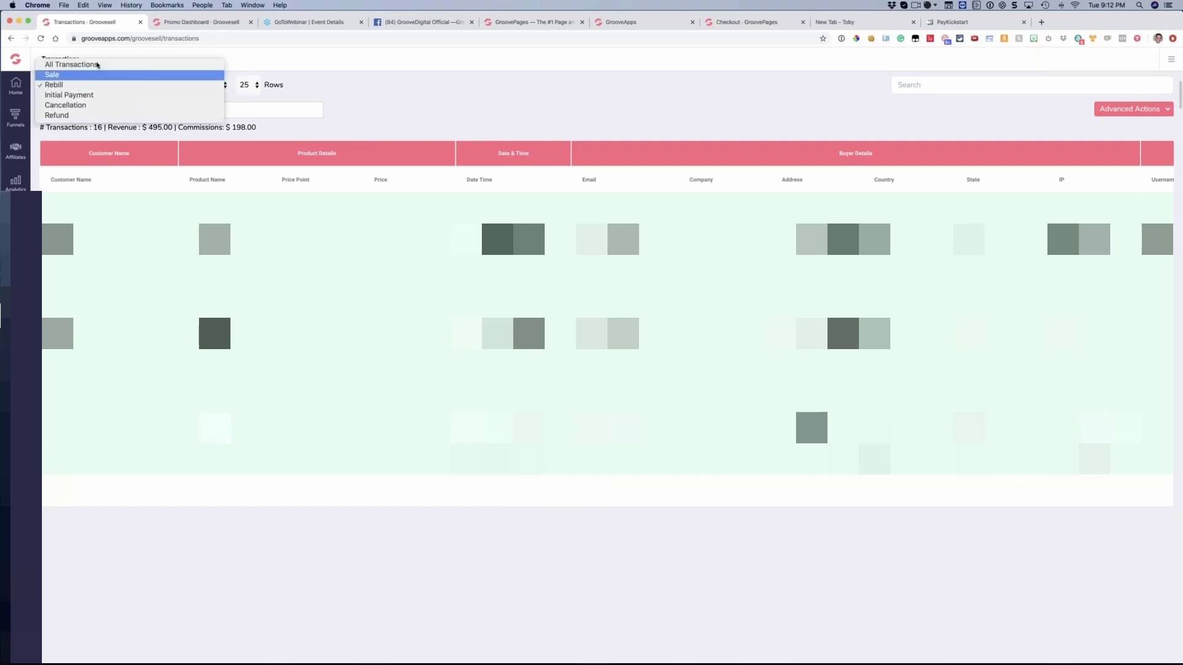
key("Return")
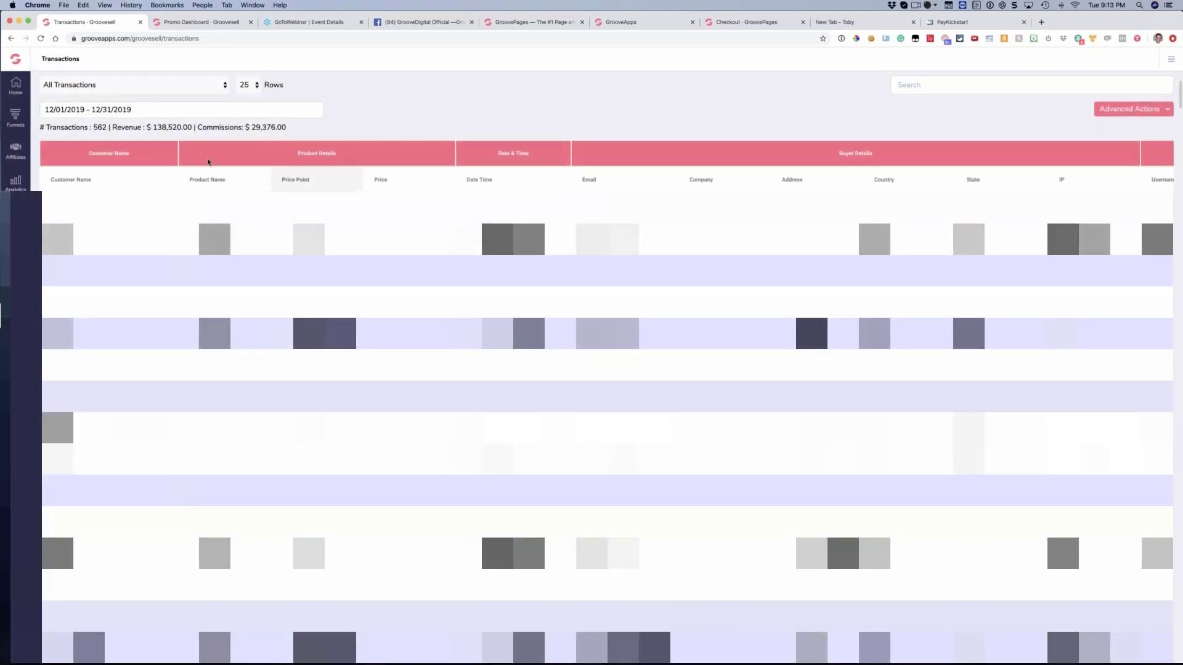
left_click(128, 113)
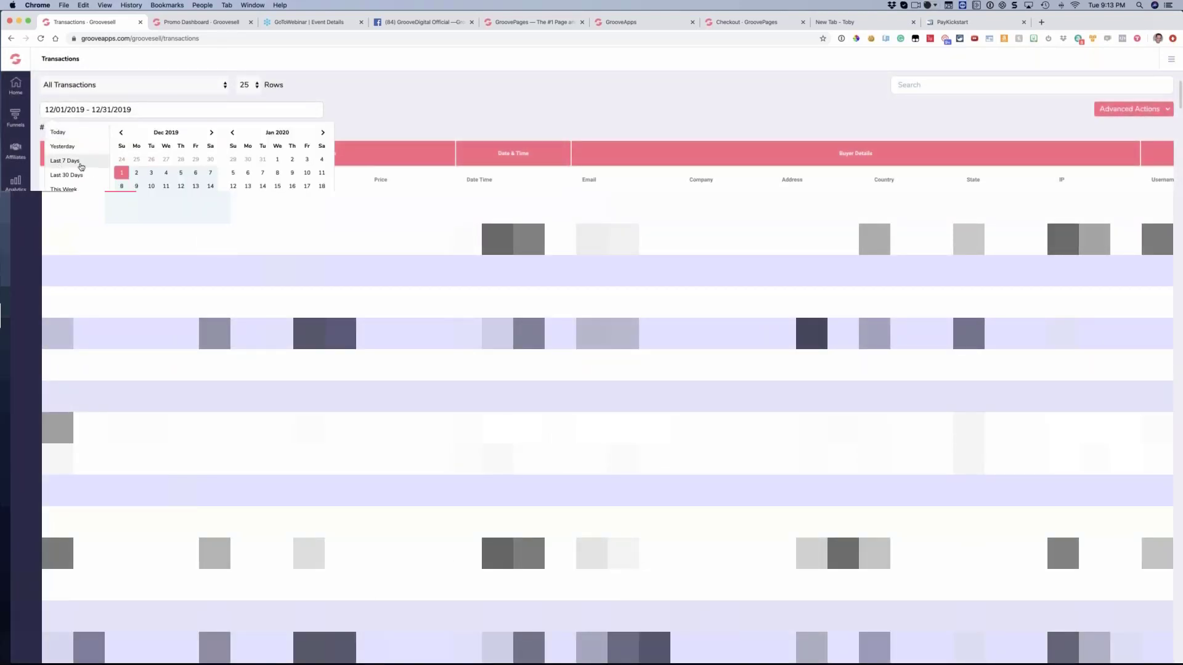
left_click(60, 165)
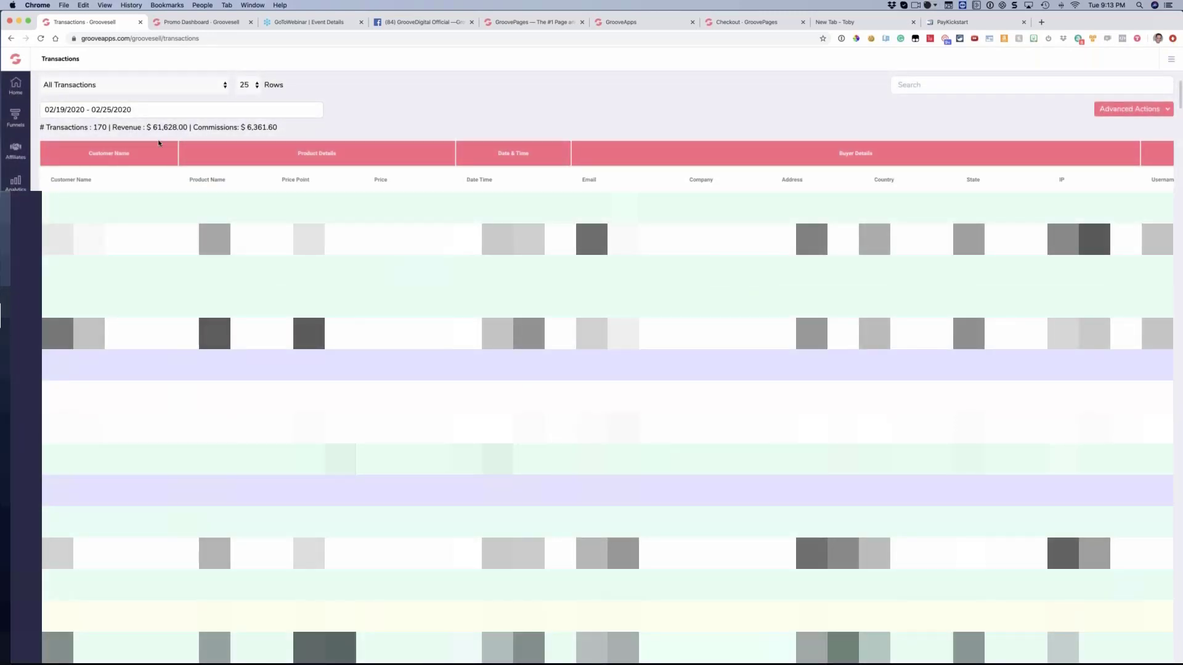
left_click(131, 89)
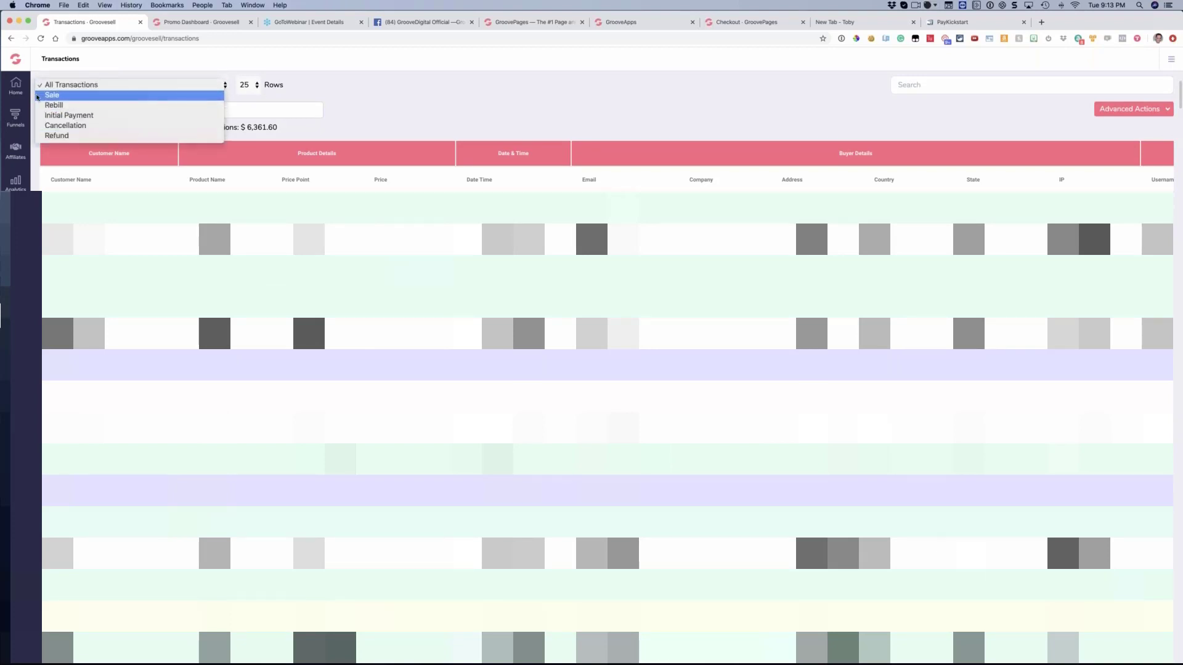
left_click(452, 92)
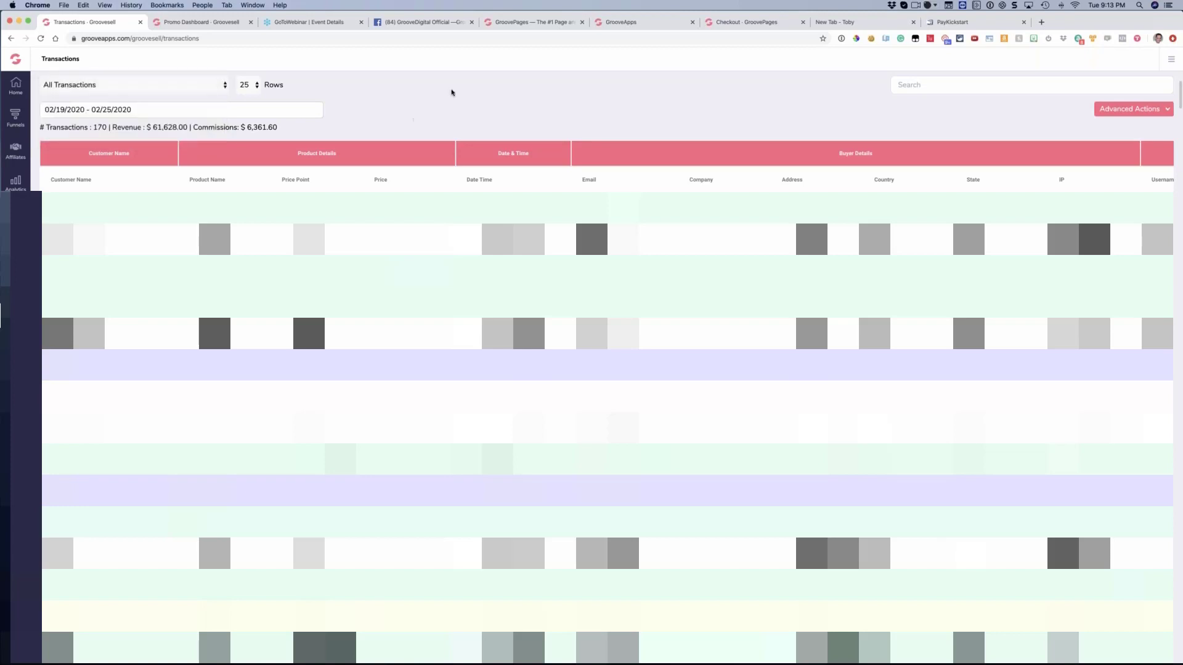
left_click(243, 116)
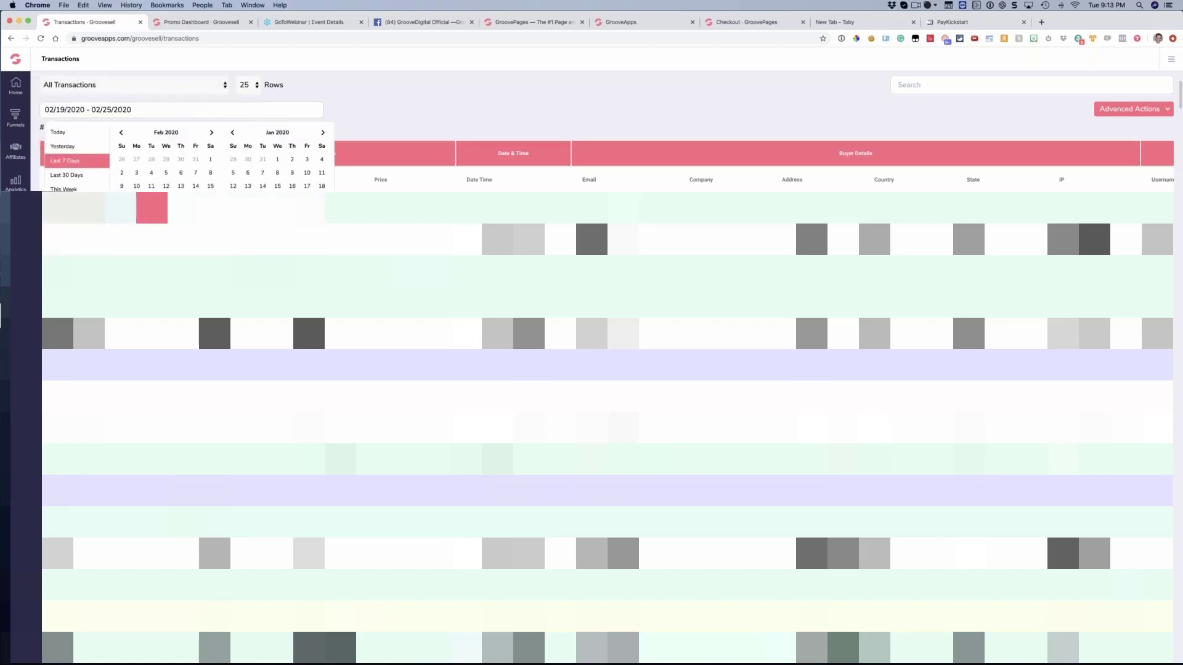
left_click(344, 112)
Show 100 rows of transactions and filter them by the Lifetime funnel
left_click(253, 87)
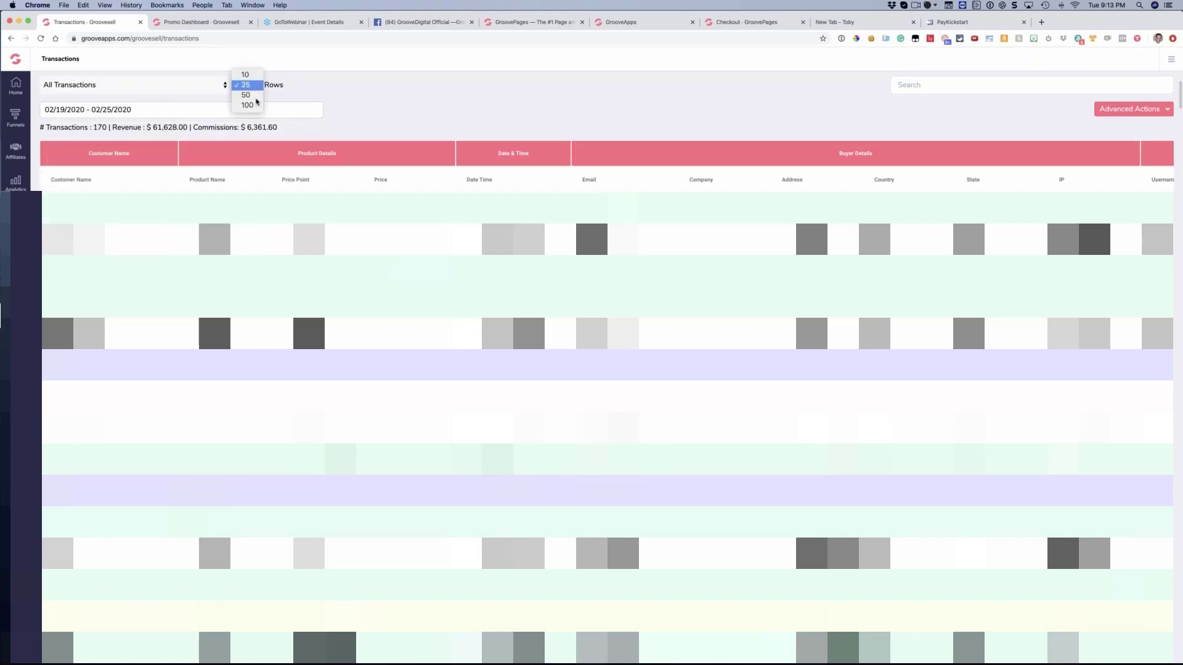
left_click(247, 105)
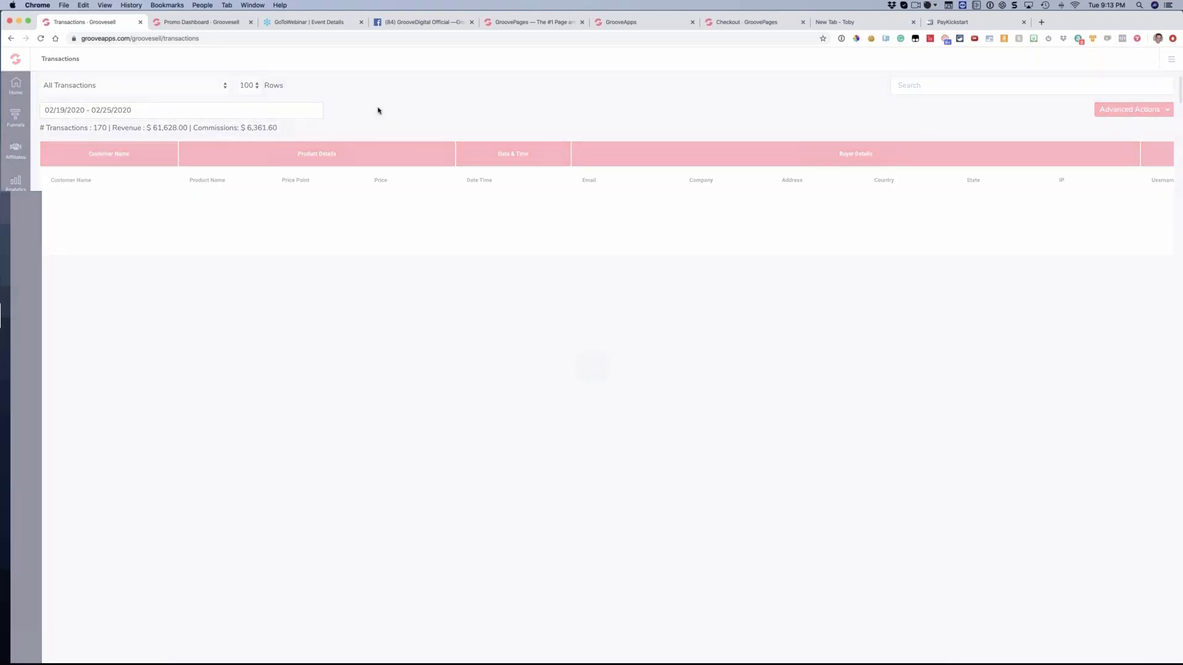
left_click(1132, 109)
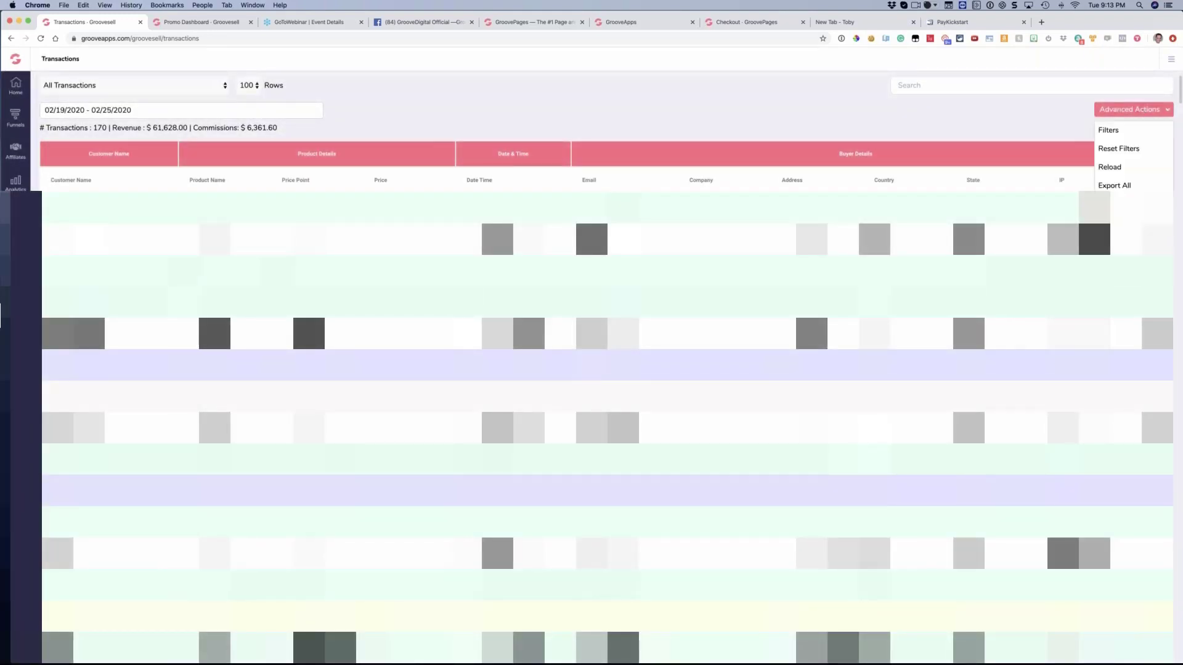
left_click(1108, 130)
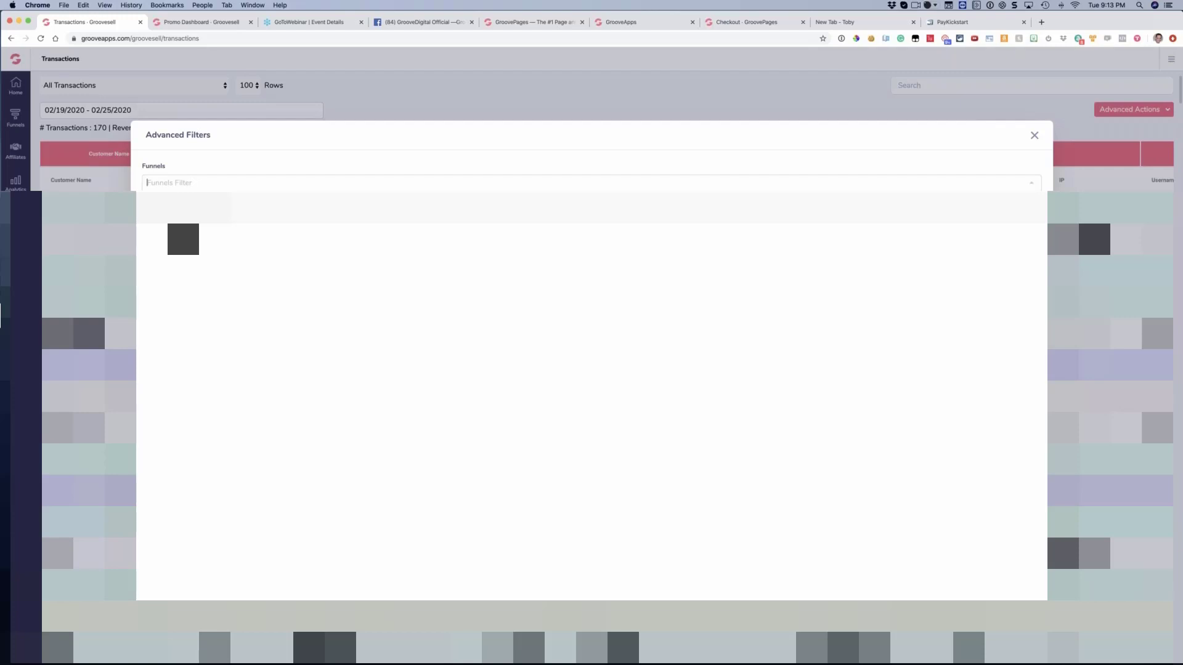
left_click(179, 271)
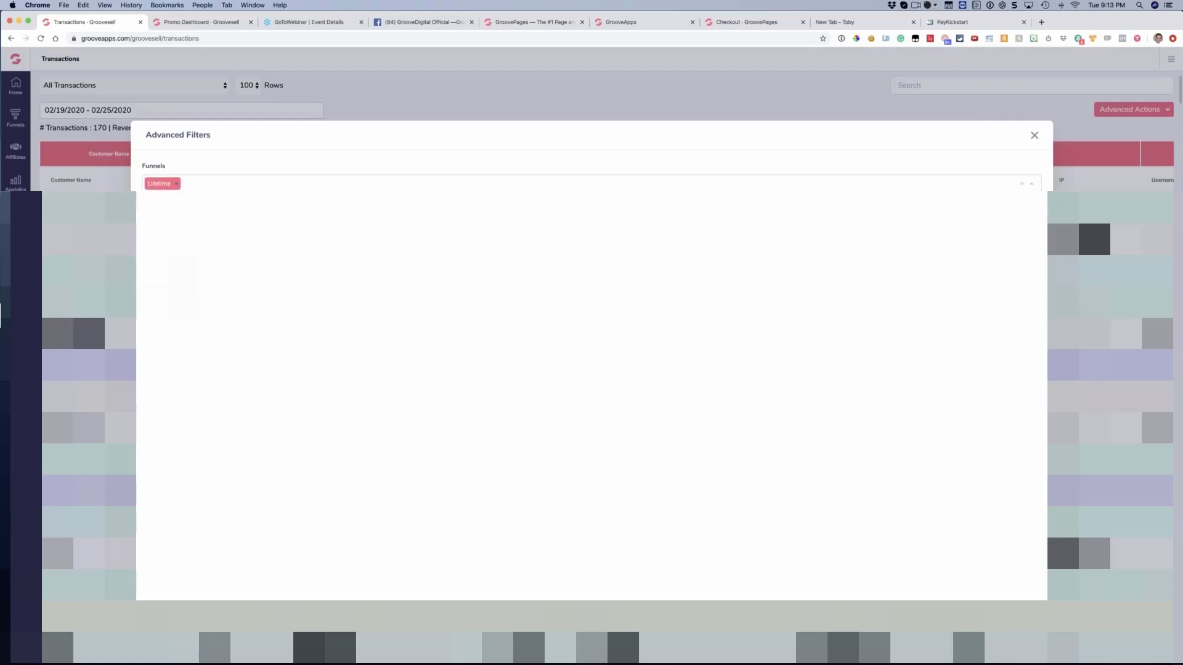
left_click(183, 287)
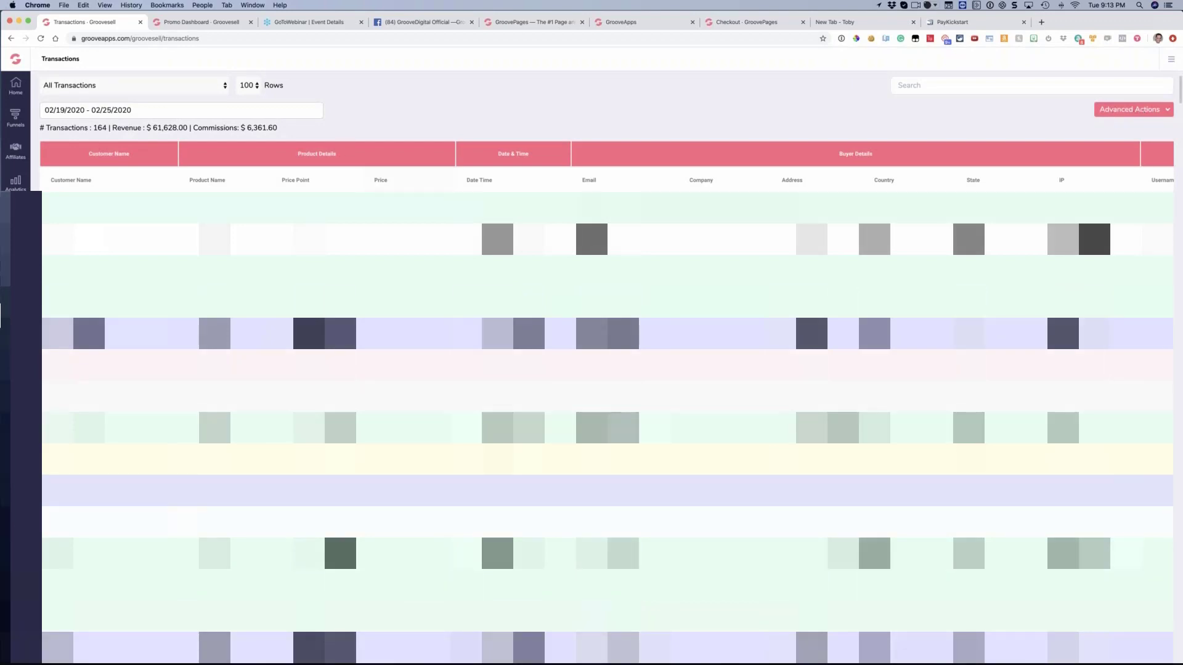
scroll(607, 369, "down", 15)
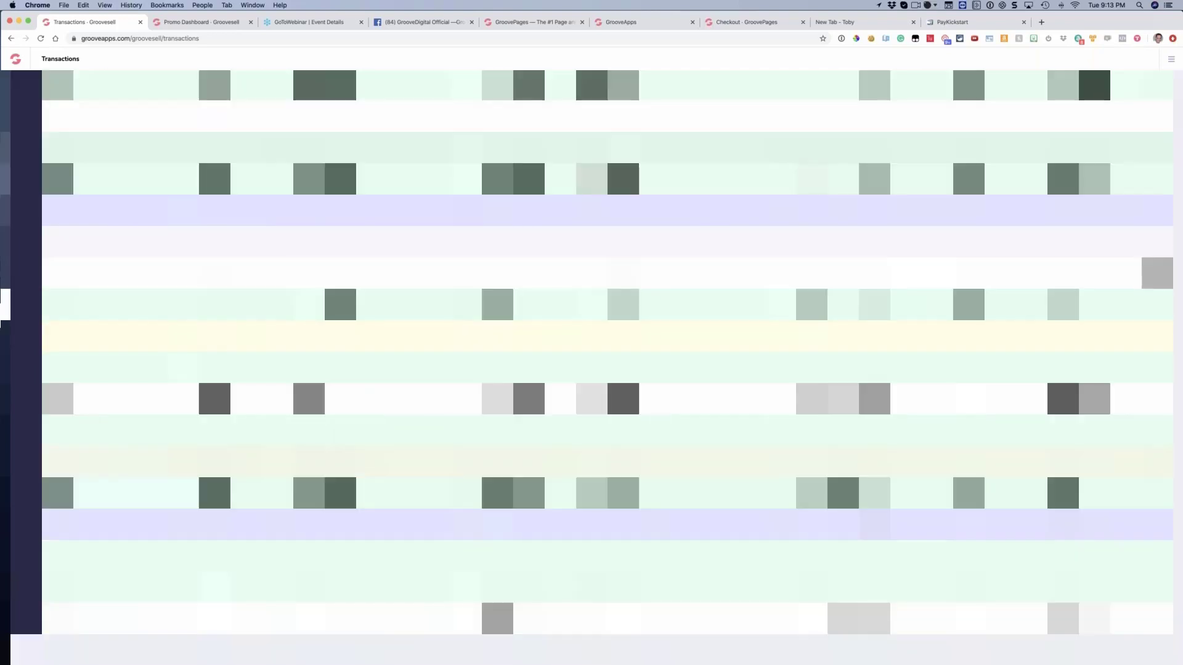
scroll(607, 370, "up", 5)
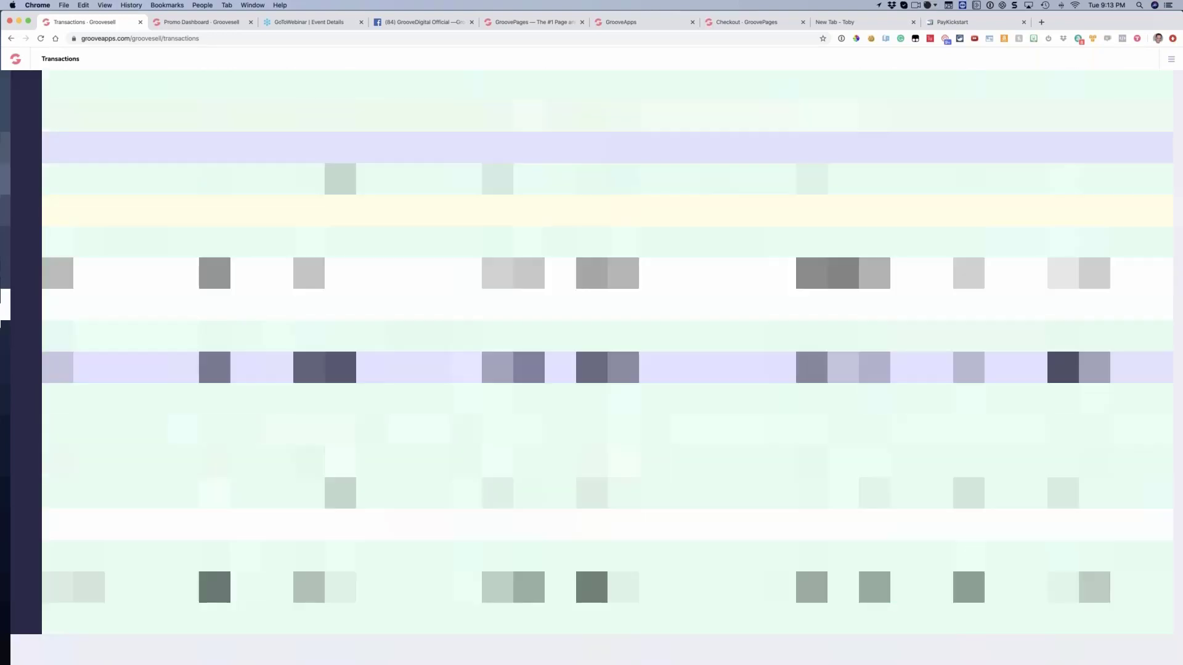
Switch to PayKickstart and view the Processed transactions for comparison
left_click(954, 22)
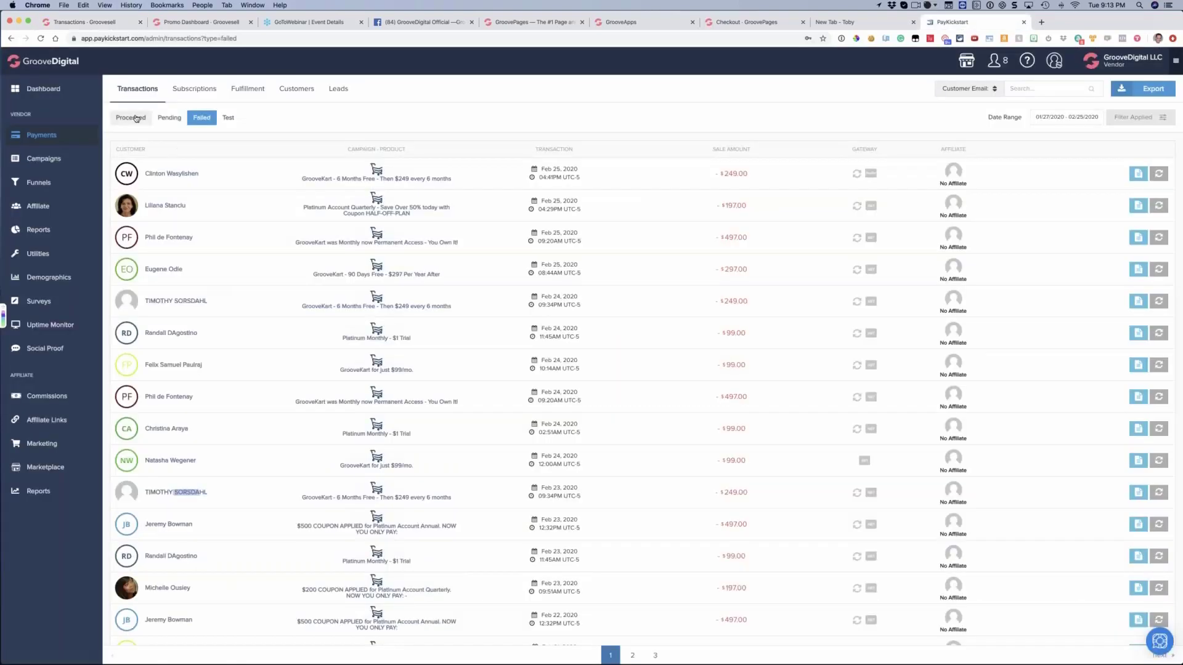
left_click(136, 117)
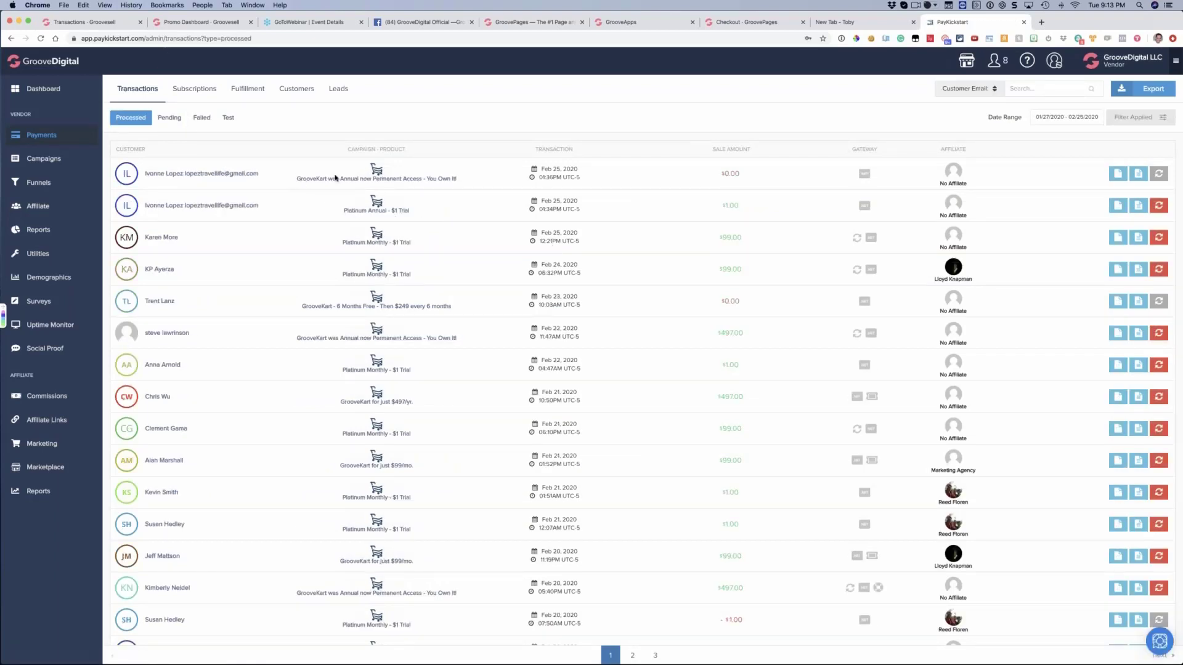
scroll(668, 207, "right", 1)
Return to GrooveSell and look across the filtered transactions' product, date, buyer and affiliate detail columns
left_click(126, 24)
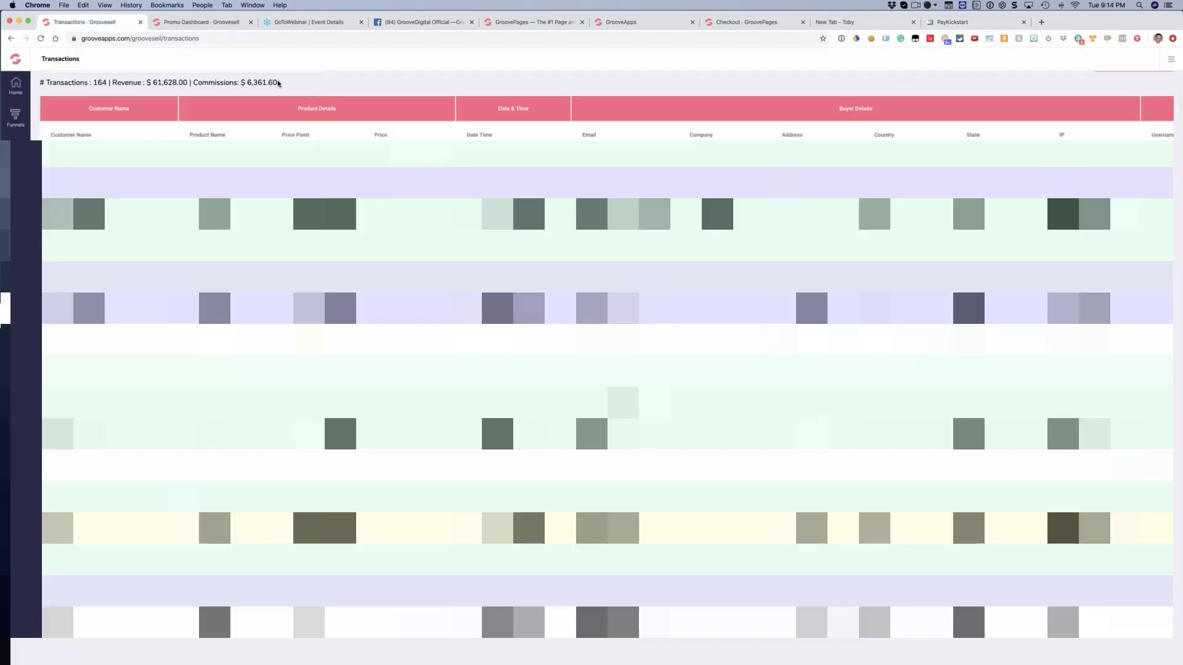
key("ctrl+Up")
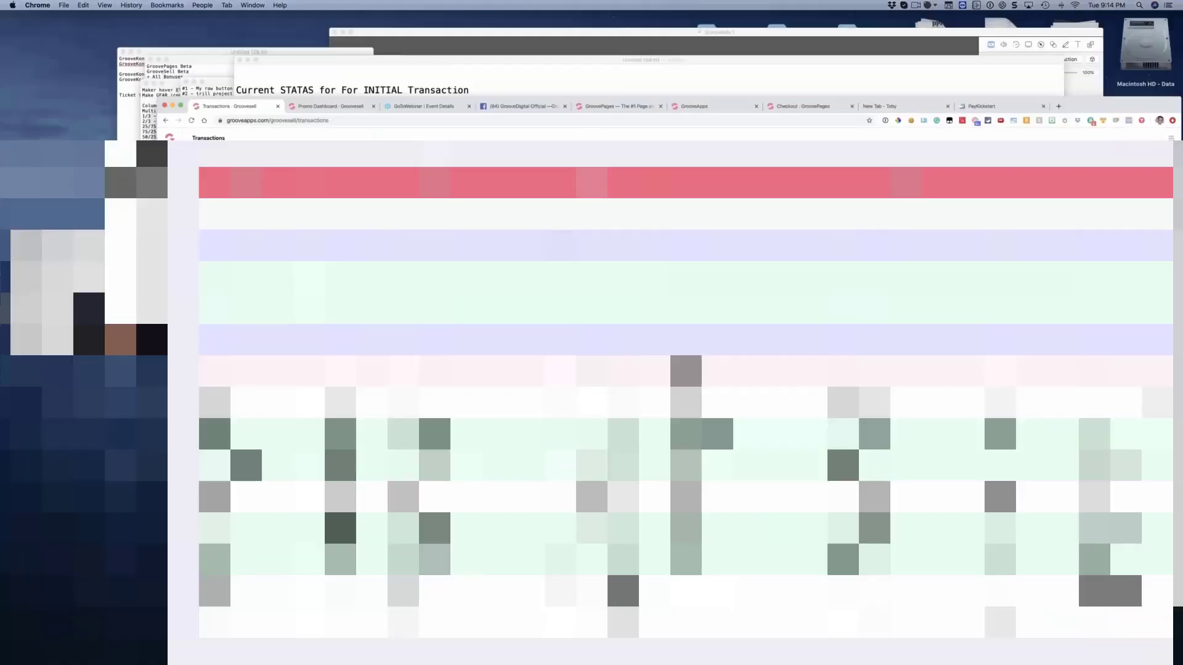
key("ctrl+Up")
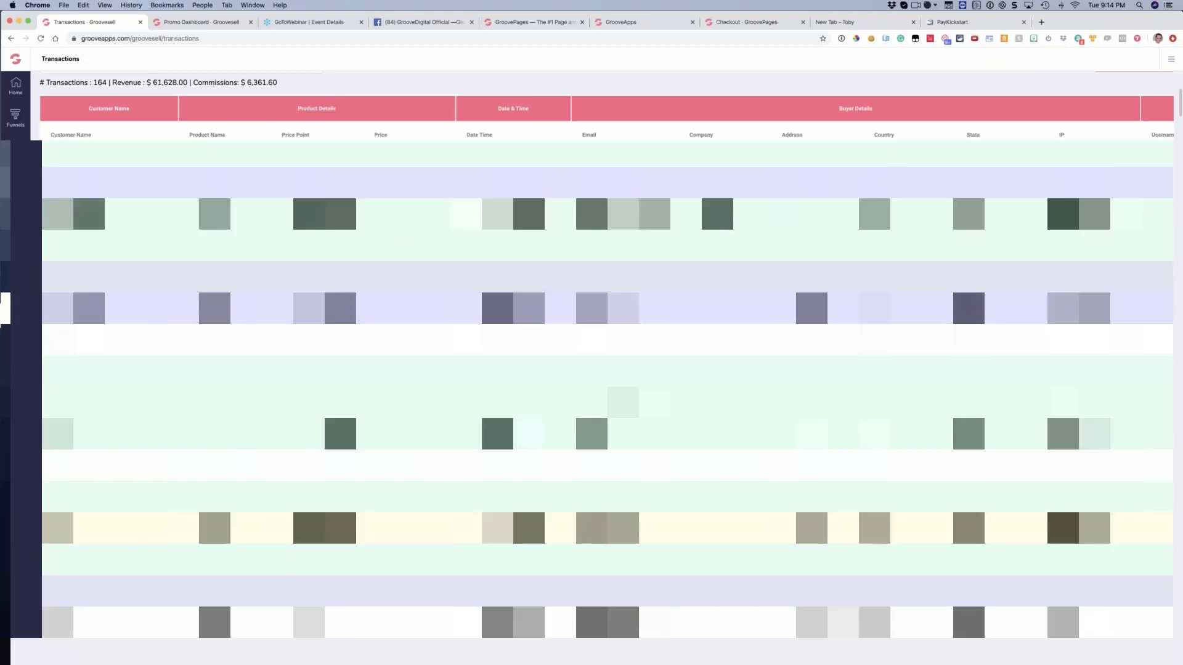
scroll(606, 389, "down", 1)
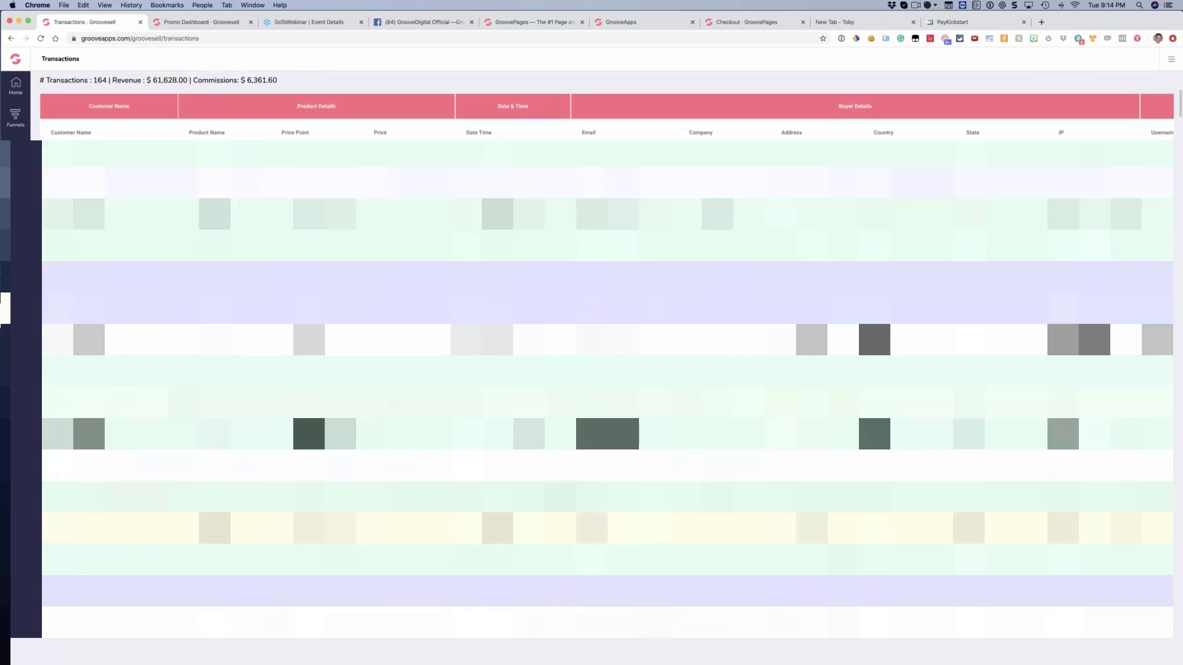
scroll(607, 370, "right", 8)
scroll(358, 103, "right", 5)
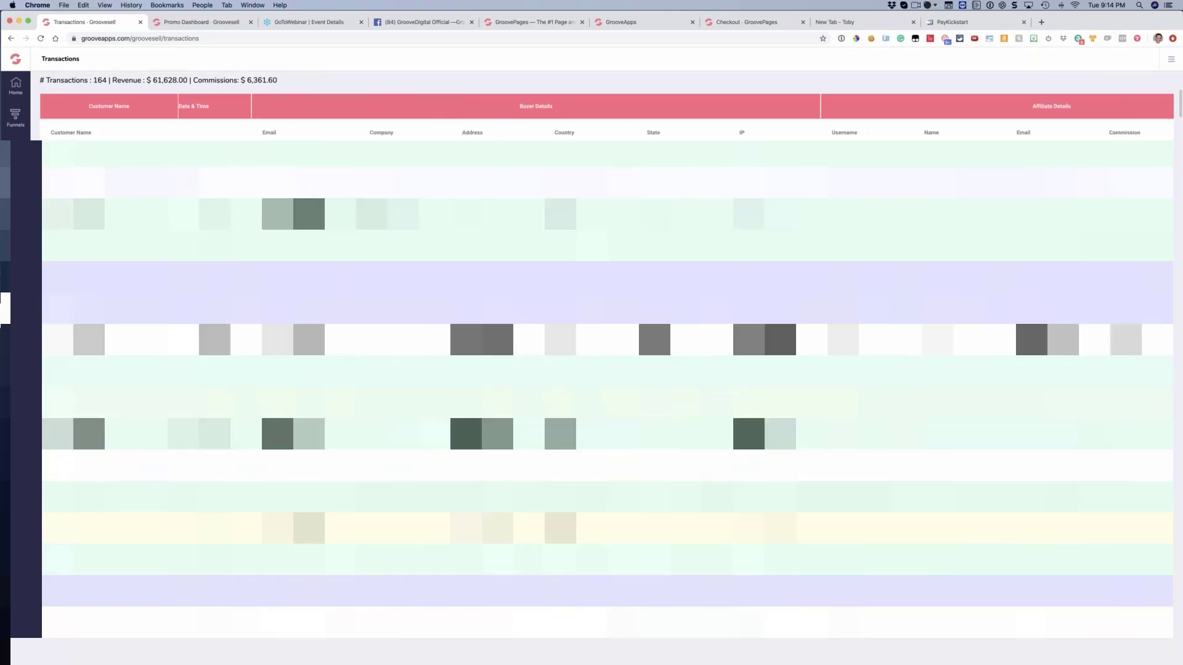
scroll(358, 102, "up", 2)
scroll(358, 103, "down", 1)
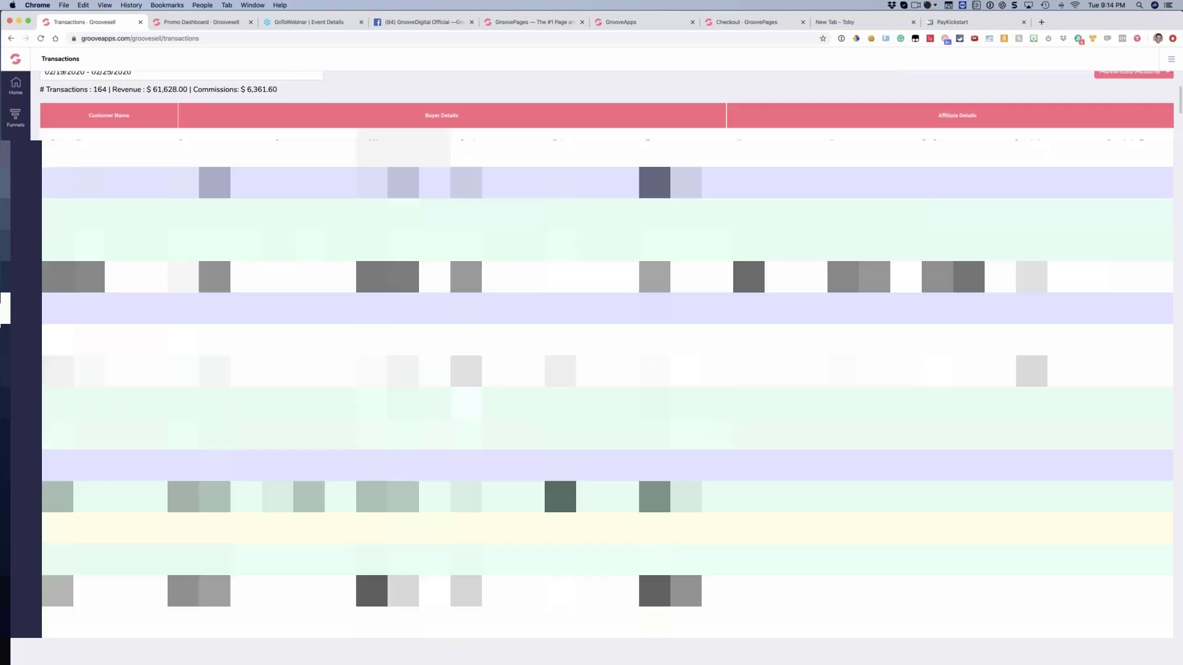
scroll(358, 102, "left", 8)
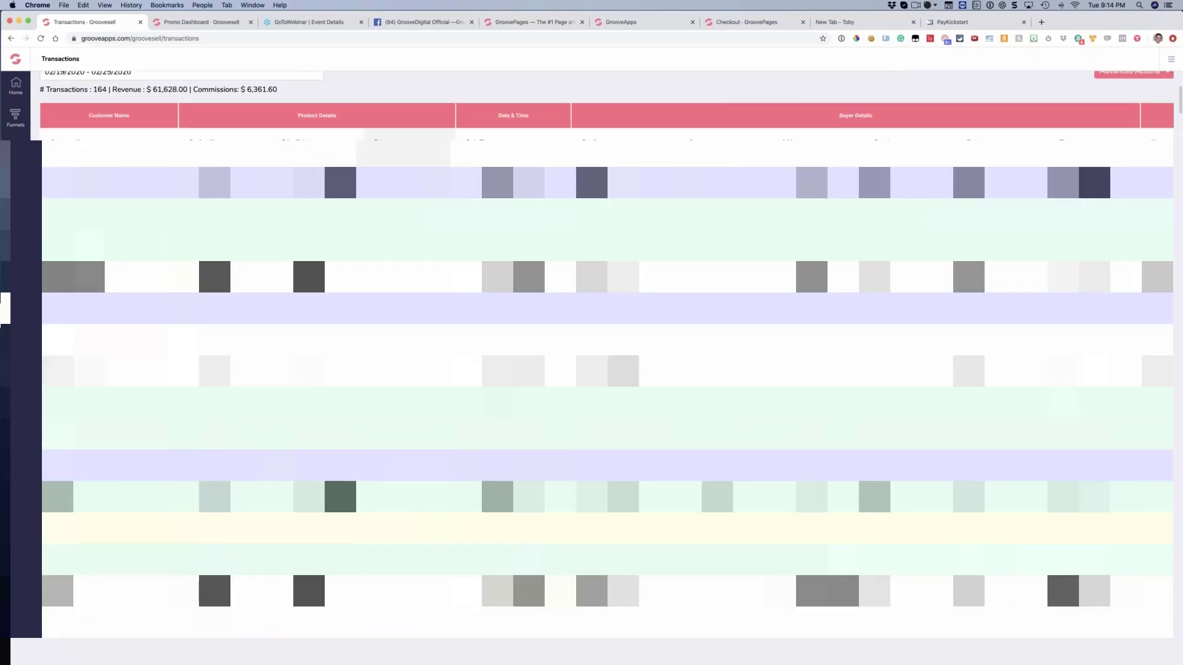
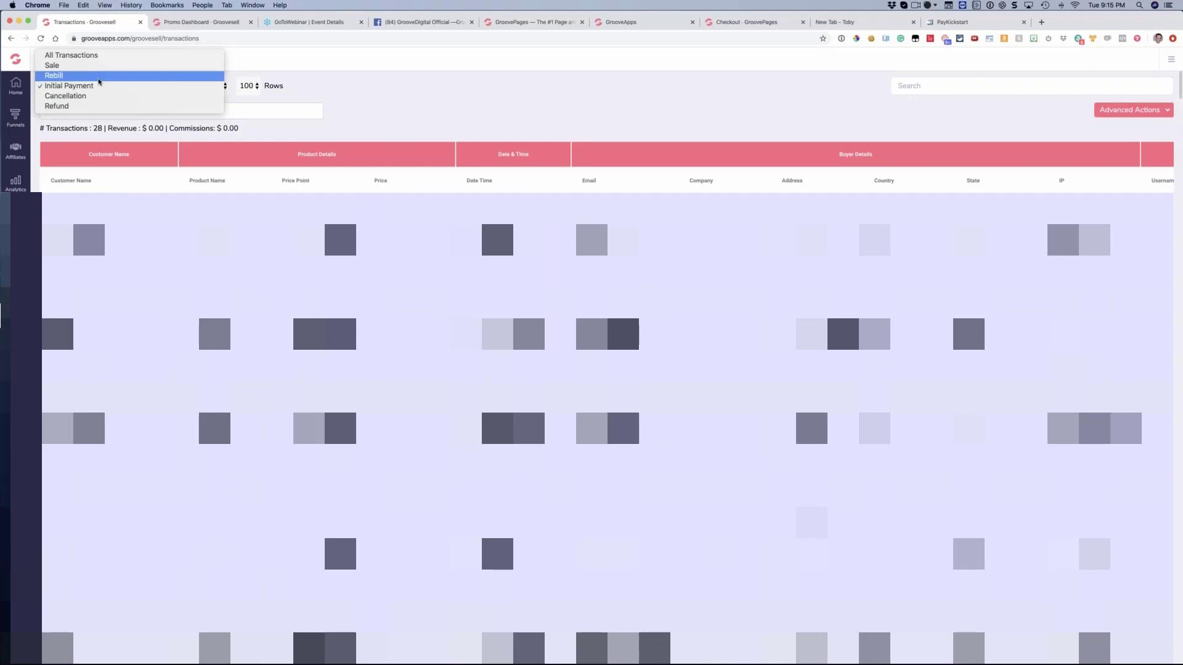
Filter the transactions list by Rebill, Cancellation and Refund in turn to review each type
left_click(98, 79)
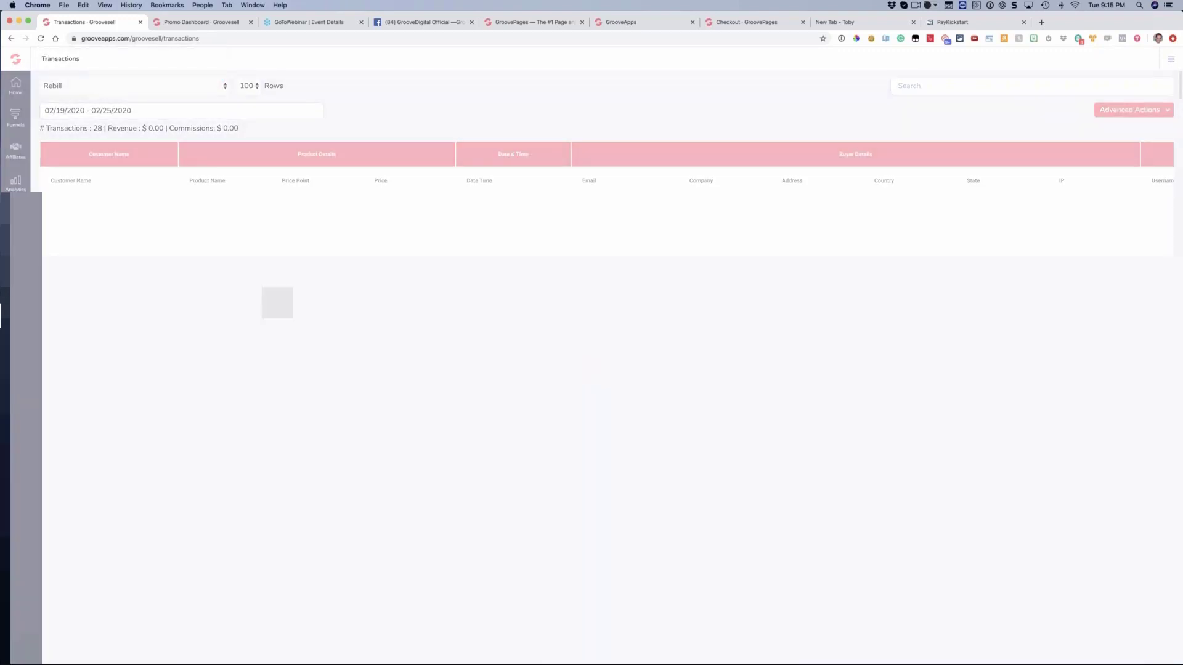
left_click(104, 87)
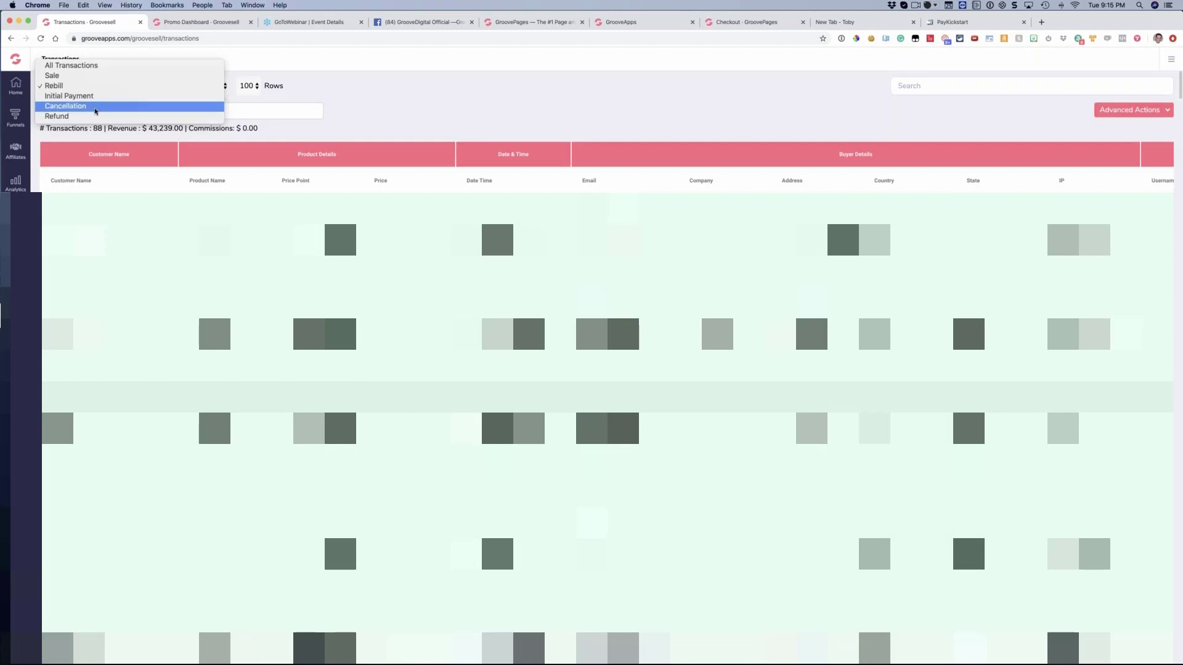
left_click(95, 107)
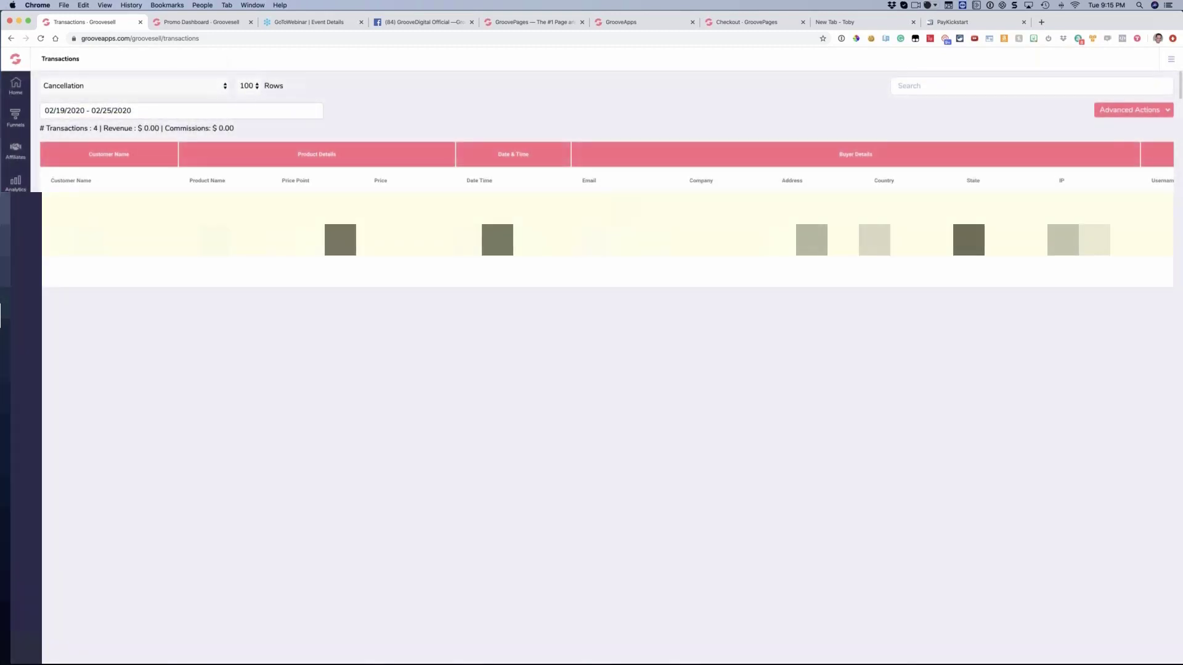
left_click(96, 86)
left_click(96, 91)
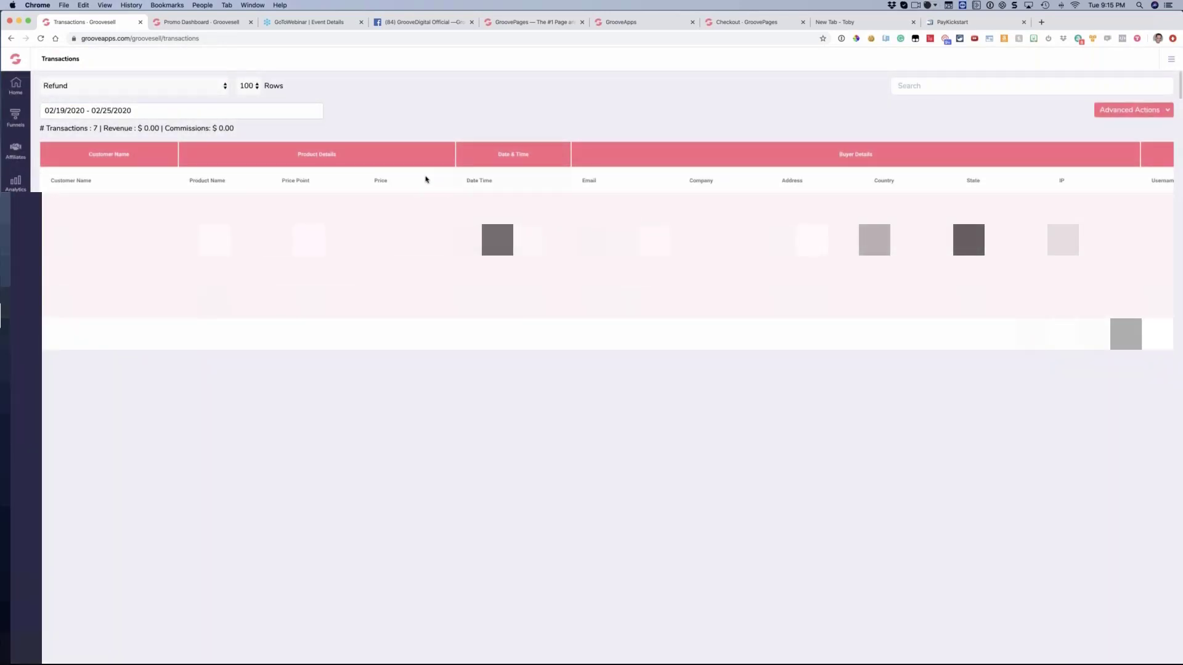
Show all transaction types and limit the date range to 02/25/2020 - 02/25/2020
left_click(103, 90)
left_click(136, 36)
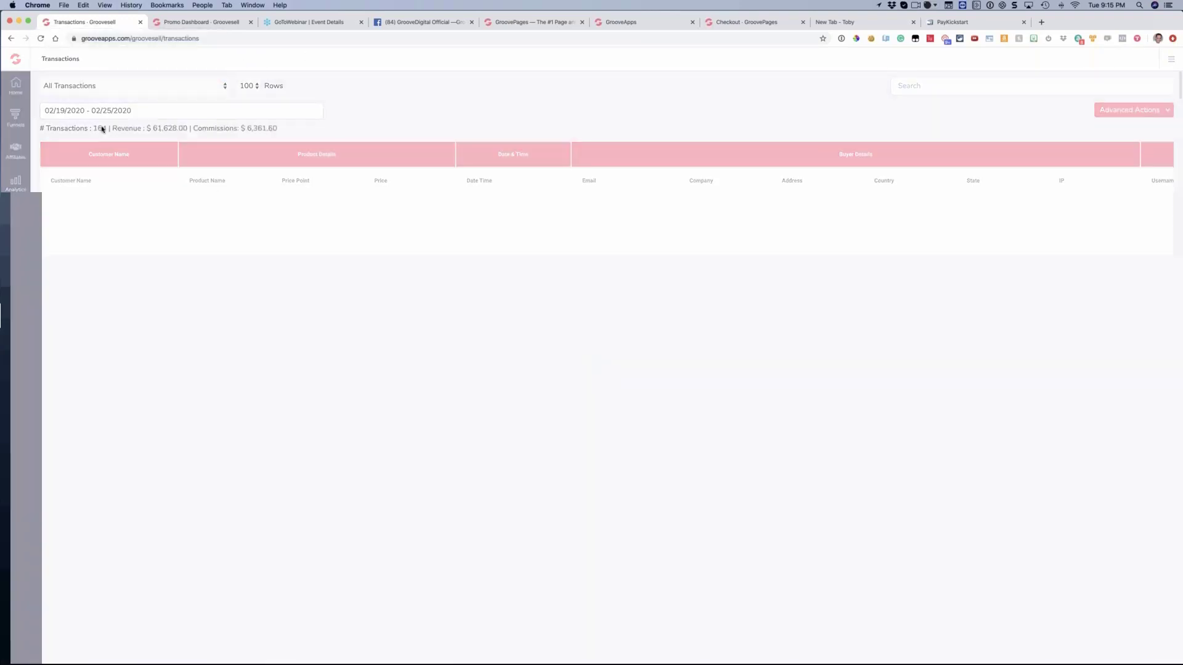
left_click(90, 113)
left_click(66, 137)
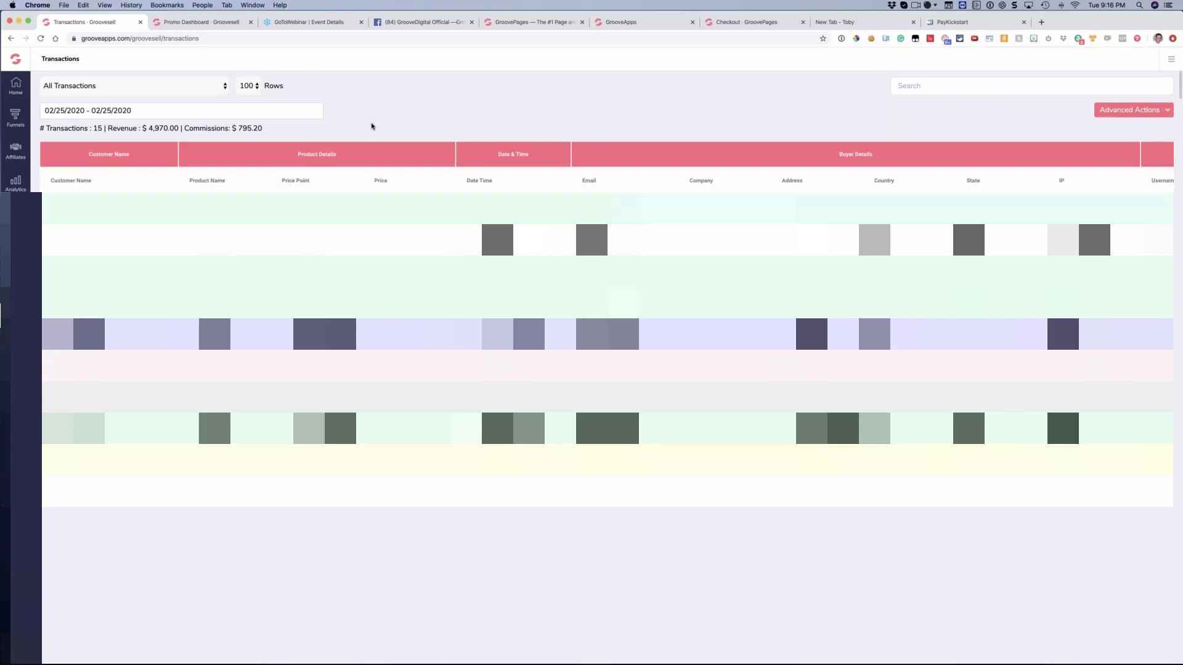
left_click(15, 182)
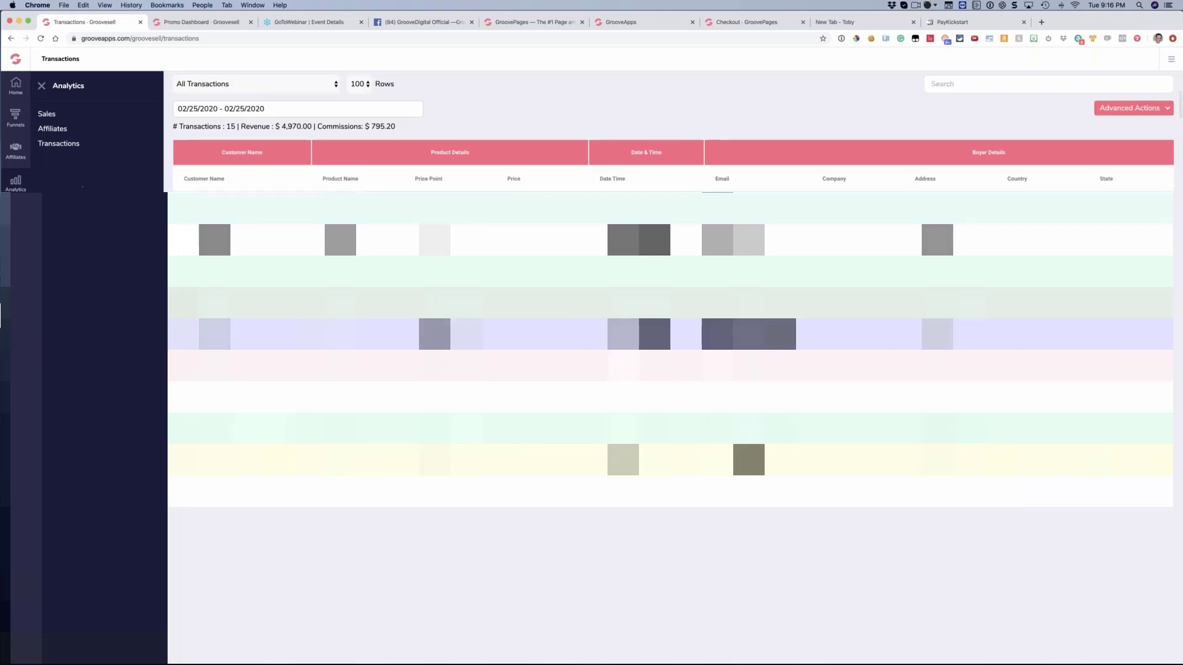
left_click(41, 86)
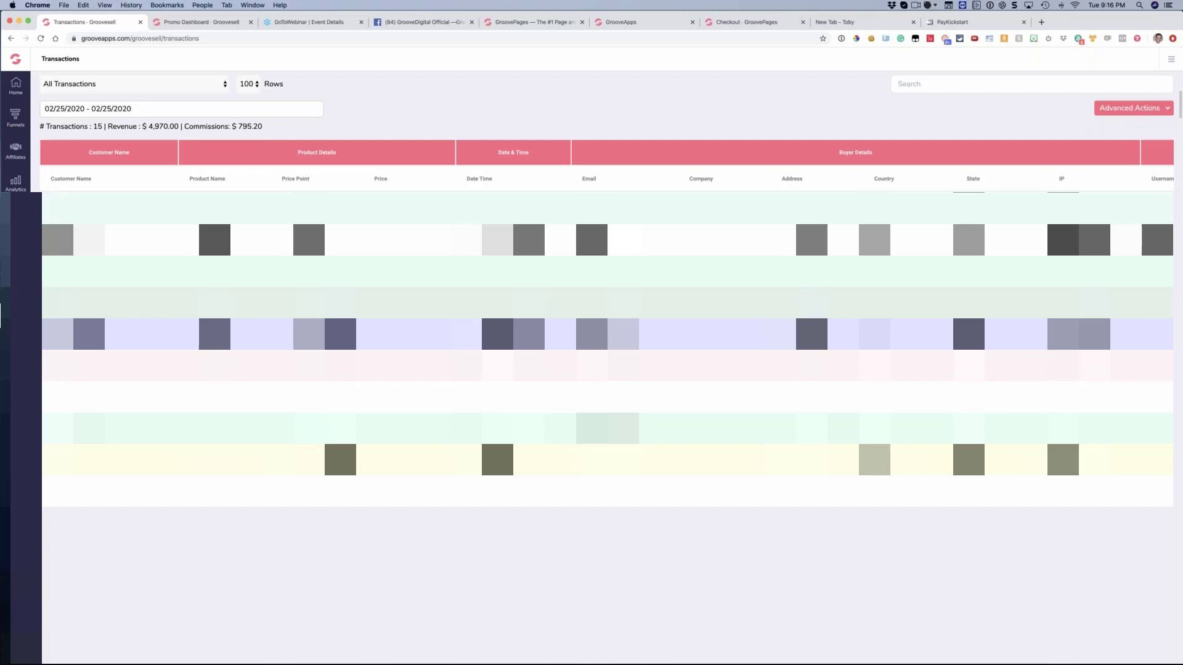
Open the Future Products rebill's details and start a refund, backing out at the confirmation
left_click(173, 263)
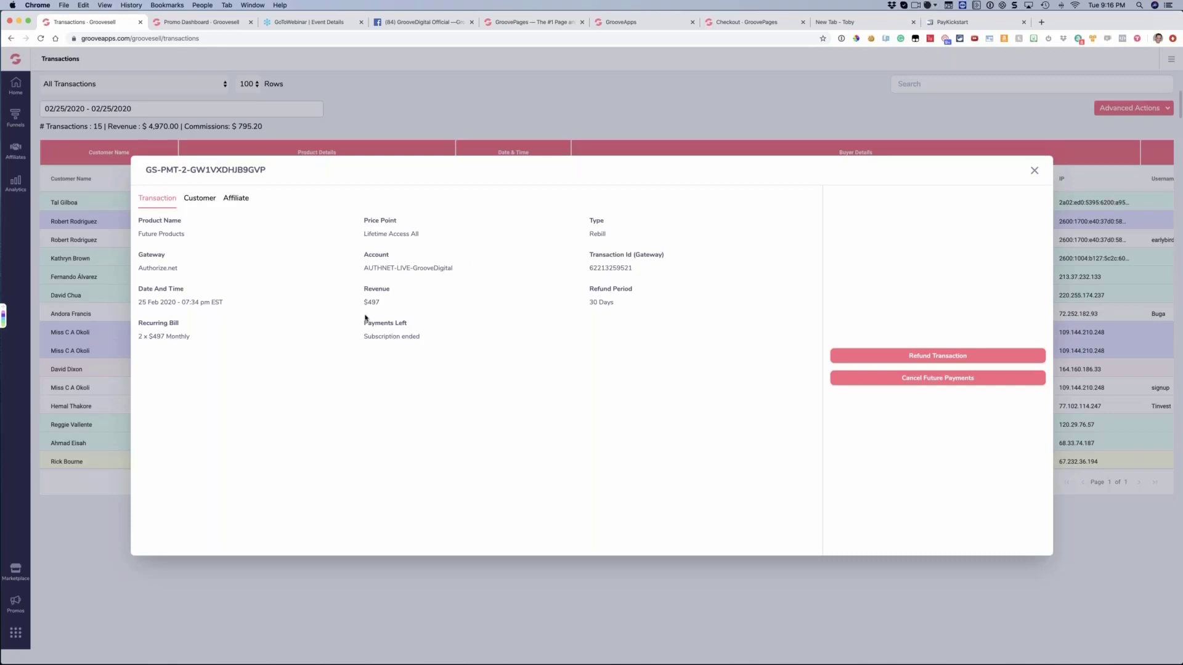
left_click(839, 355)
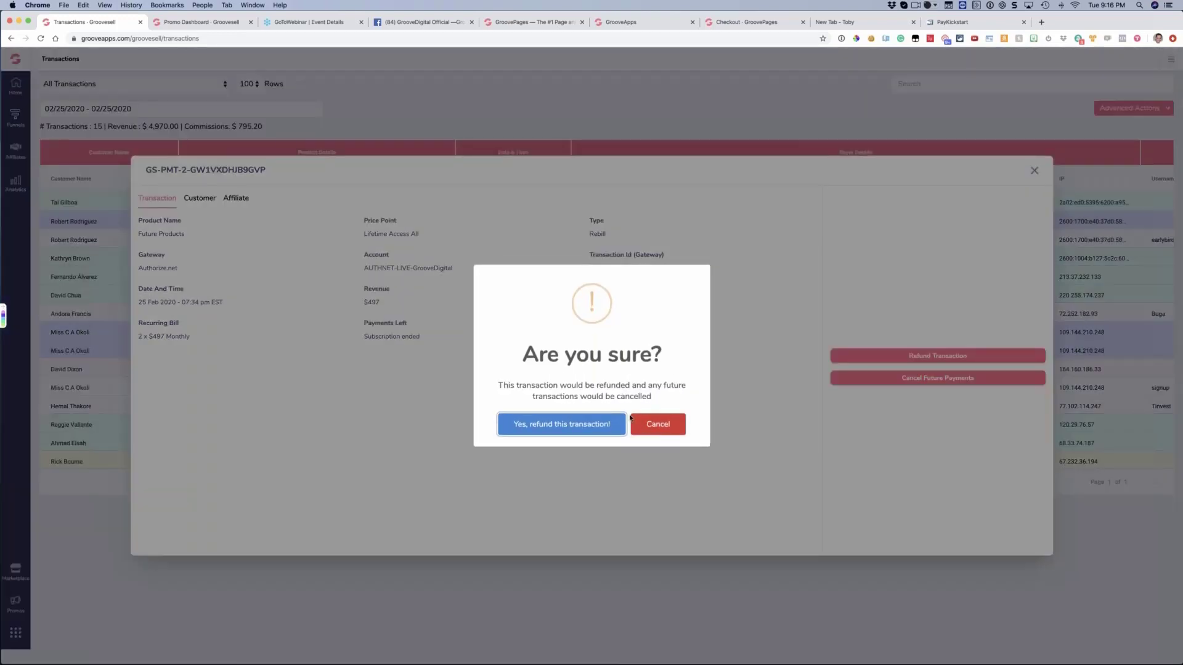
left_click(659, 425)
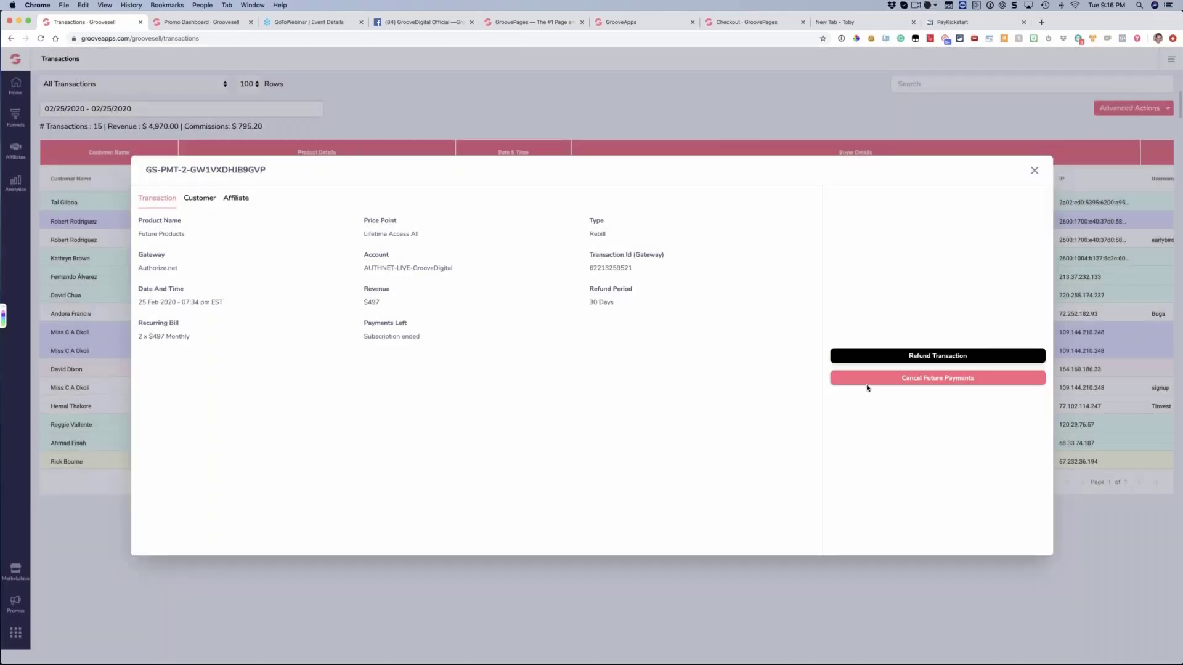
left_click(652, 375)
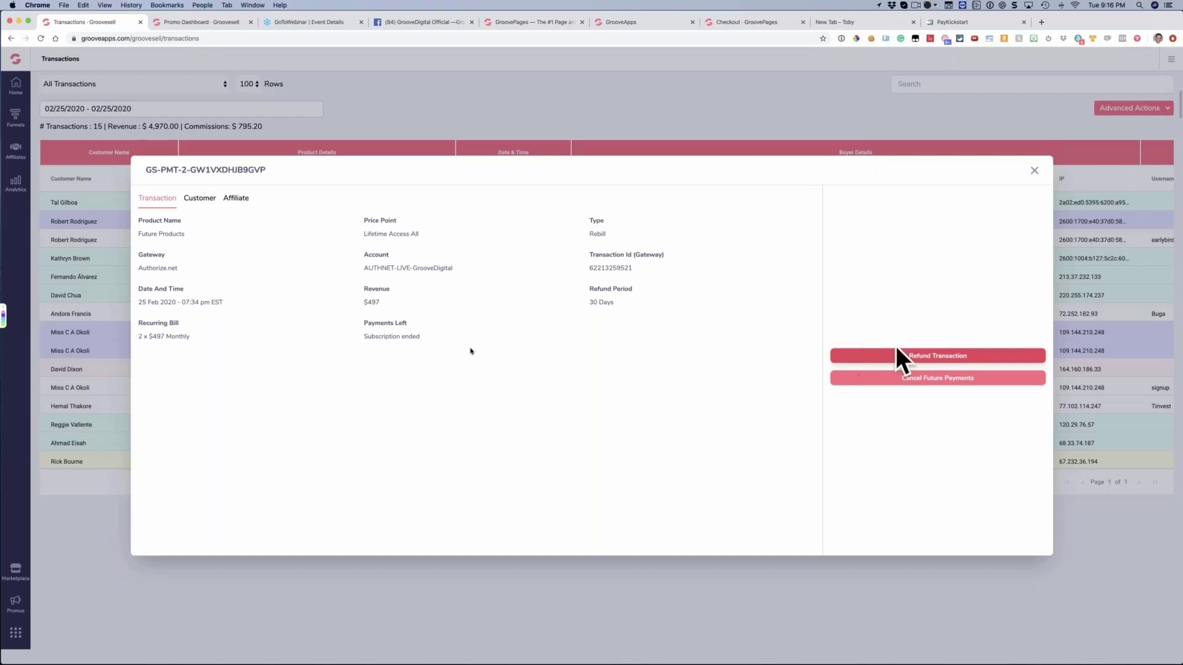
Review the customer and affiliate details of the Future Products rebill and close the record
left_click(202, 200)
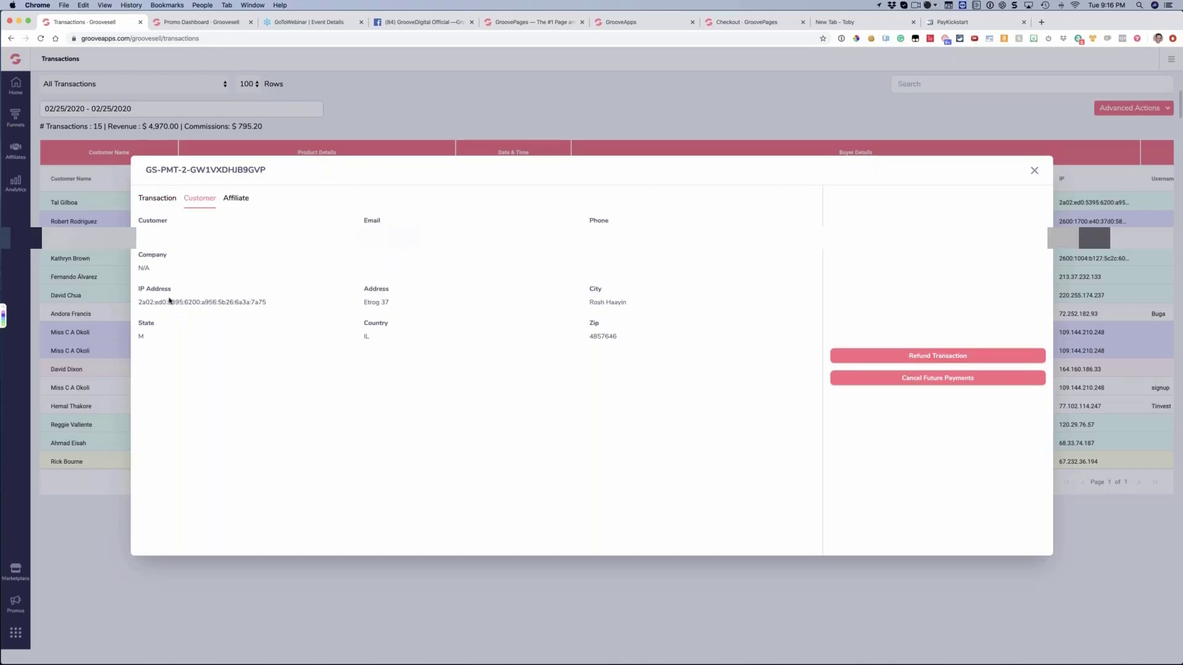
left_click(239, 199)
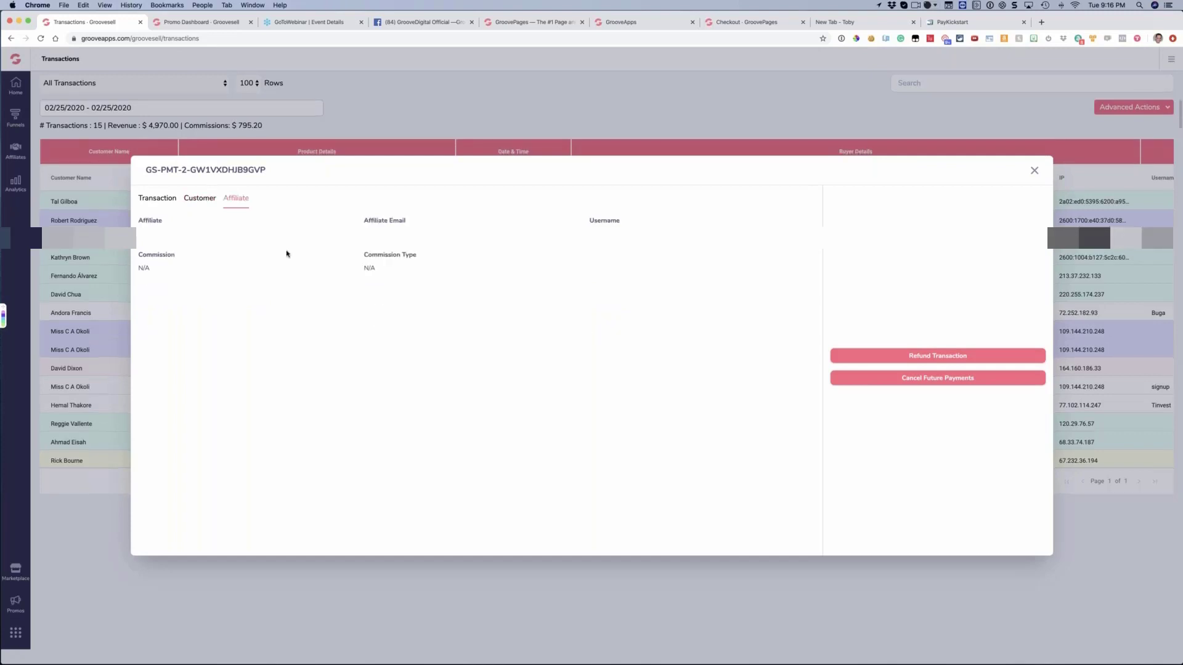
left_click(1033, 171)
Check the list's affiliate columns and review the customer, transaction and affiliate details of a sale with an affiliate commission
scroll(607, 308, "right", 7)
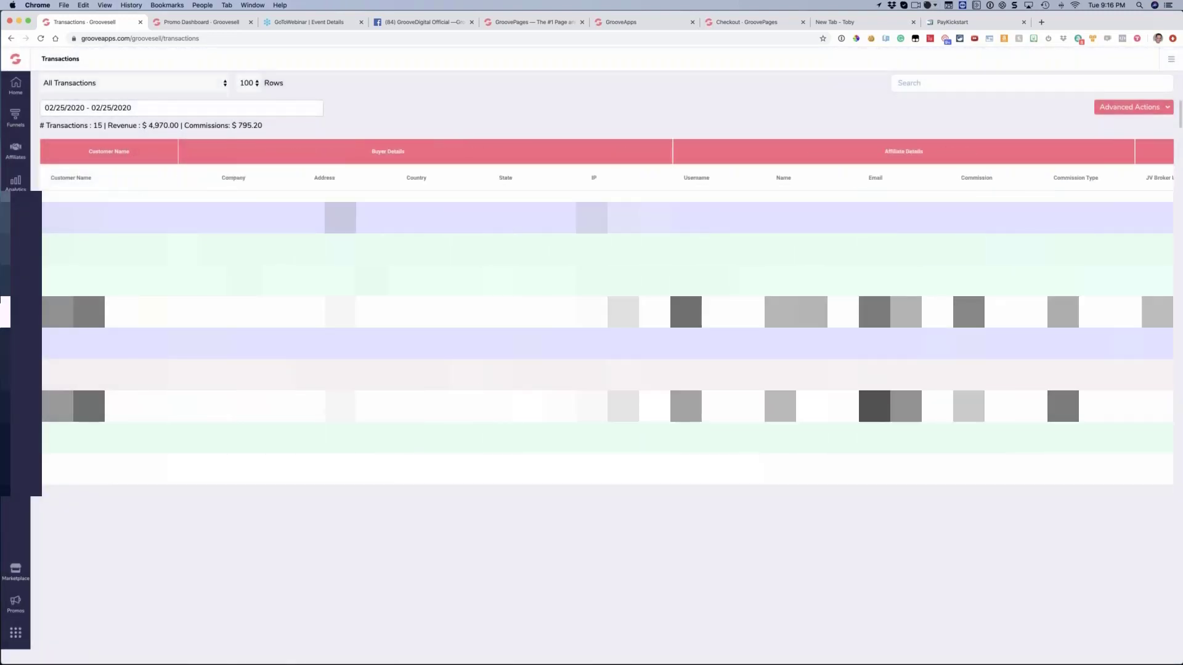
scroll(606, 308, "left", 7)
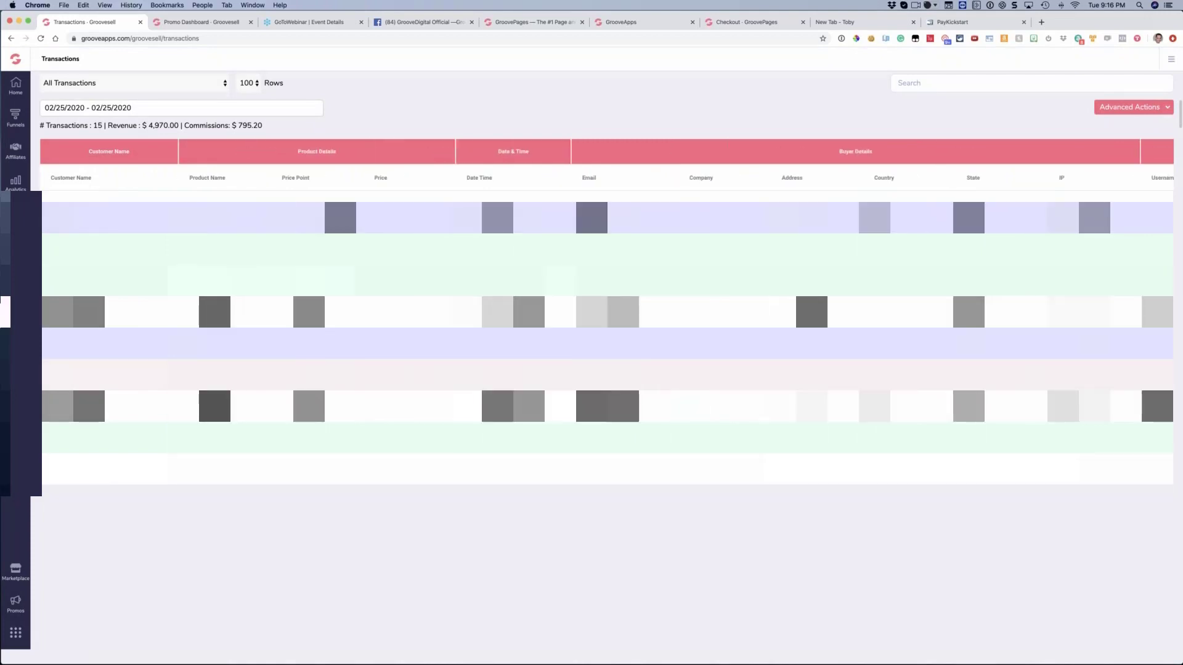
left_click(277, 305)
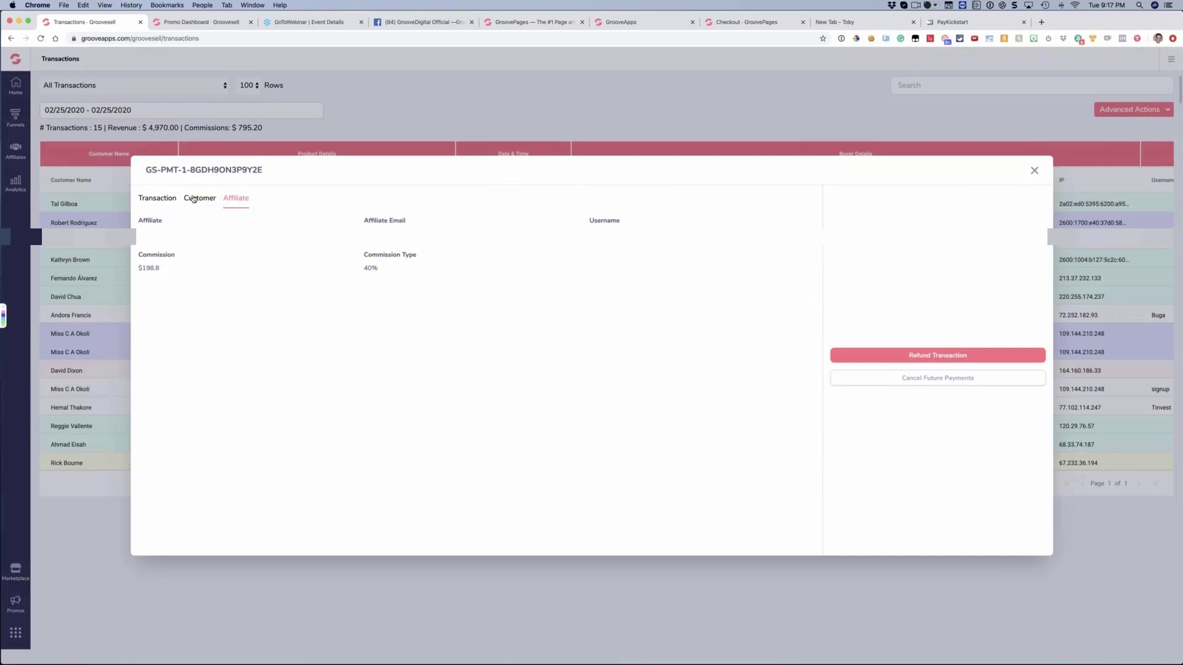
left_click(193, 198)
left_click(157, 198)
left_click(236, 197)
left_click(1035, 171)
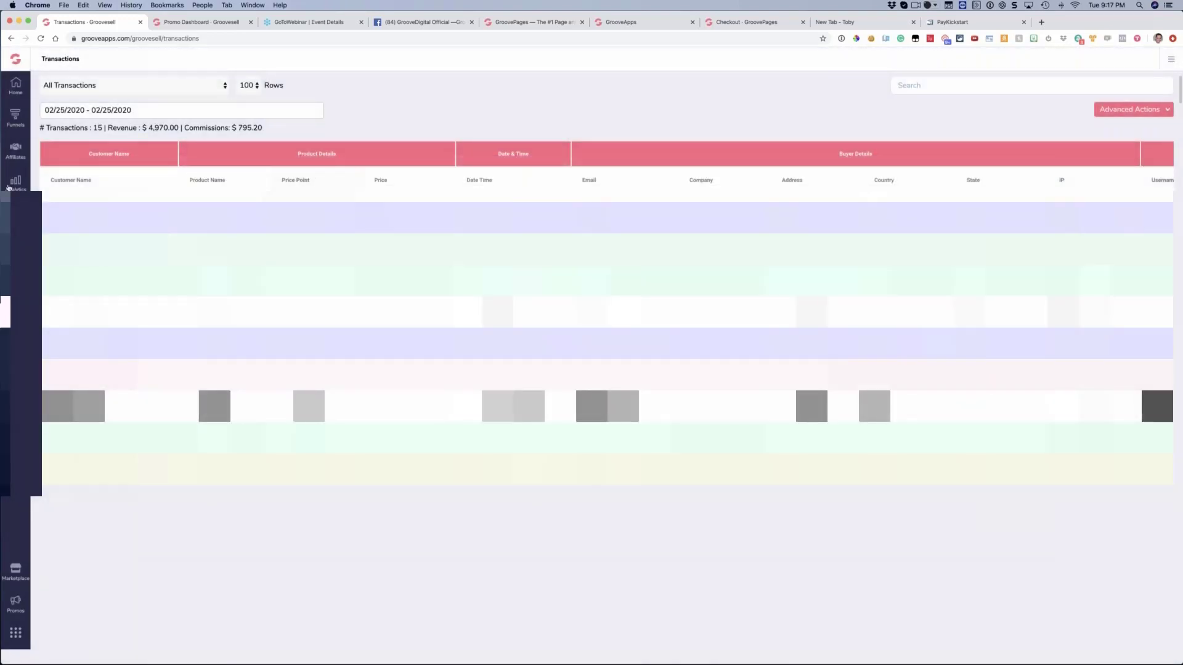
left_click(9, 186)
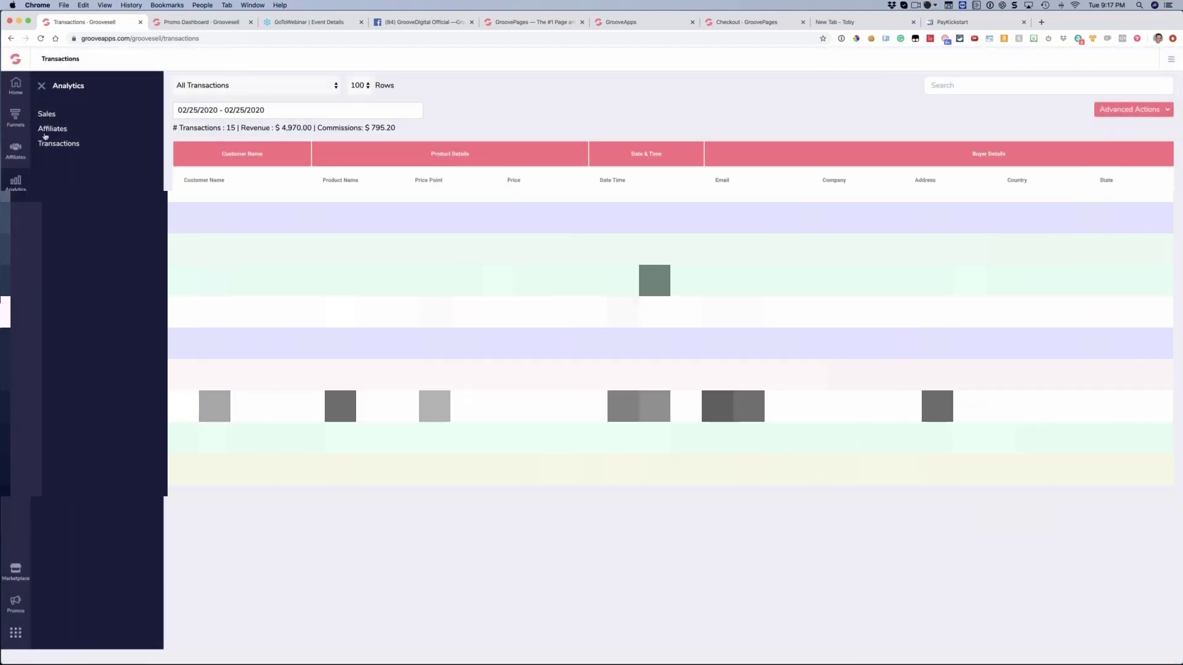
left_click(275, 111)
left_click(542, 108)
Open the affiliates list, followed by the affiliate settings page
left_click(17, 155)
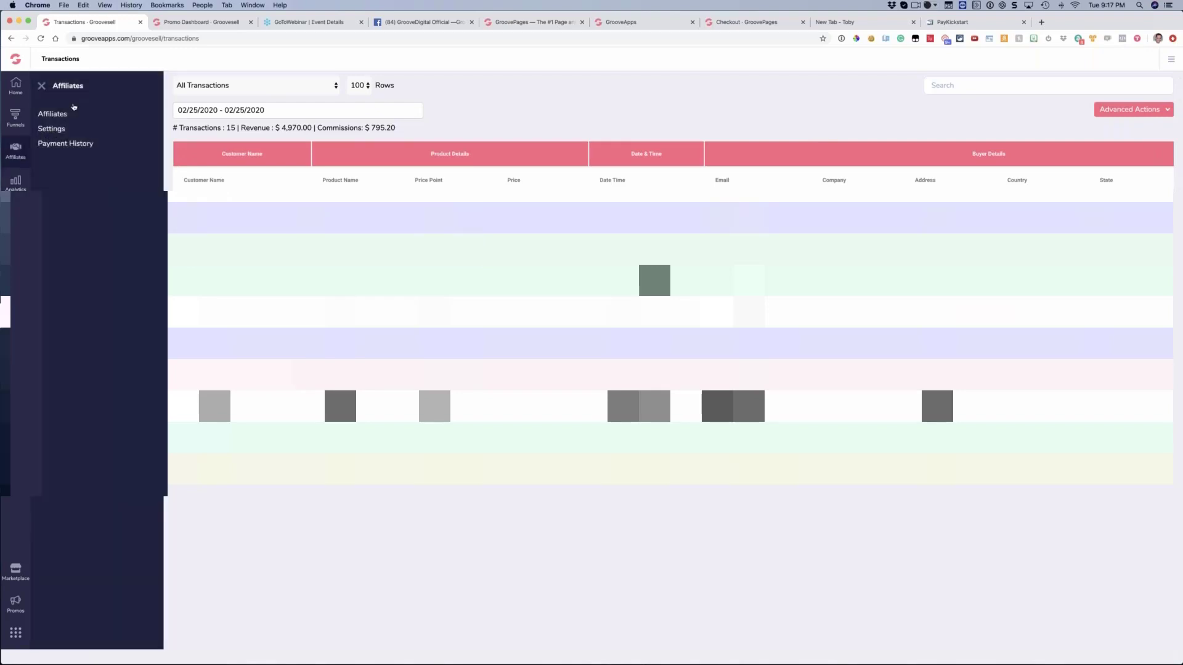
left_click(52, 113)
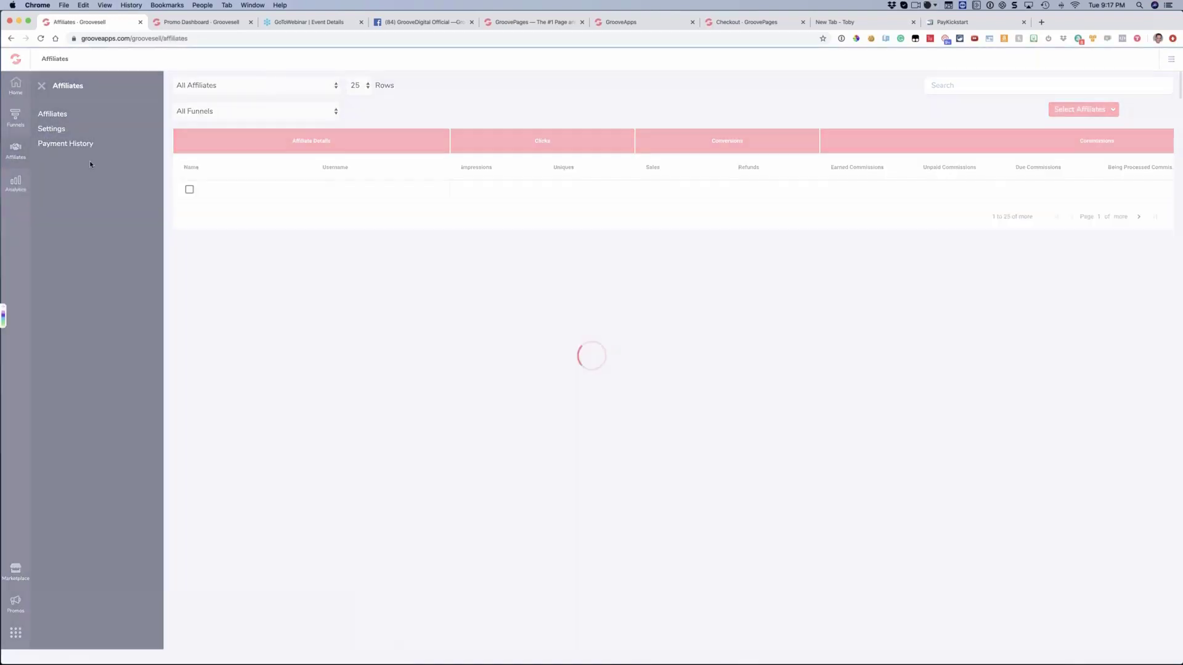
left_click(49, 130)
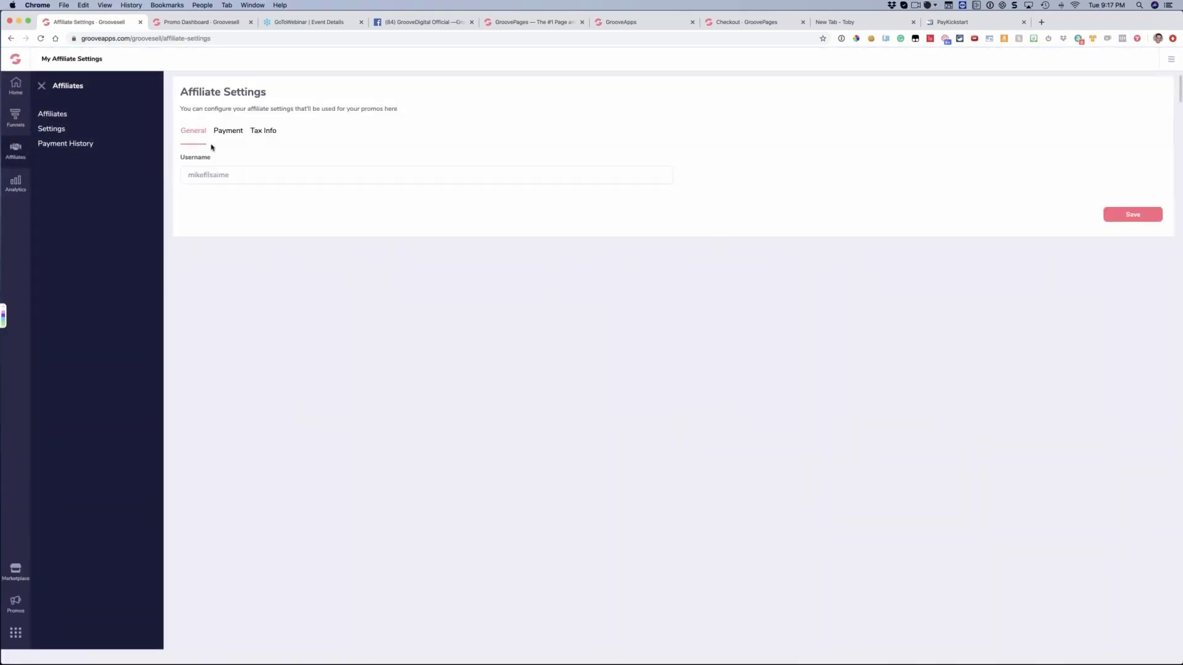
Review the General, Payment and Tax Info sections of the affiliate settings
left_click(228, 131)
left_click(269, 133)
left_click(227, 132)
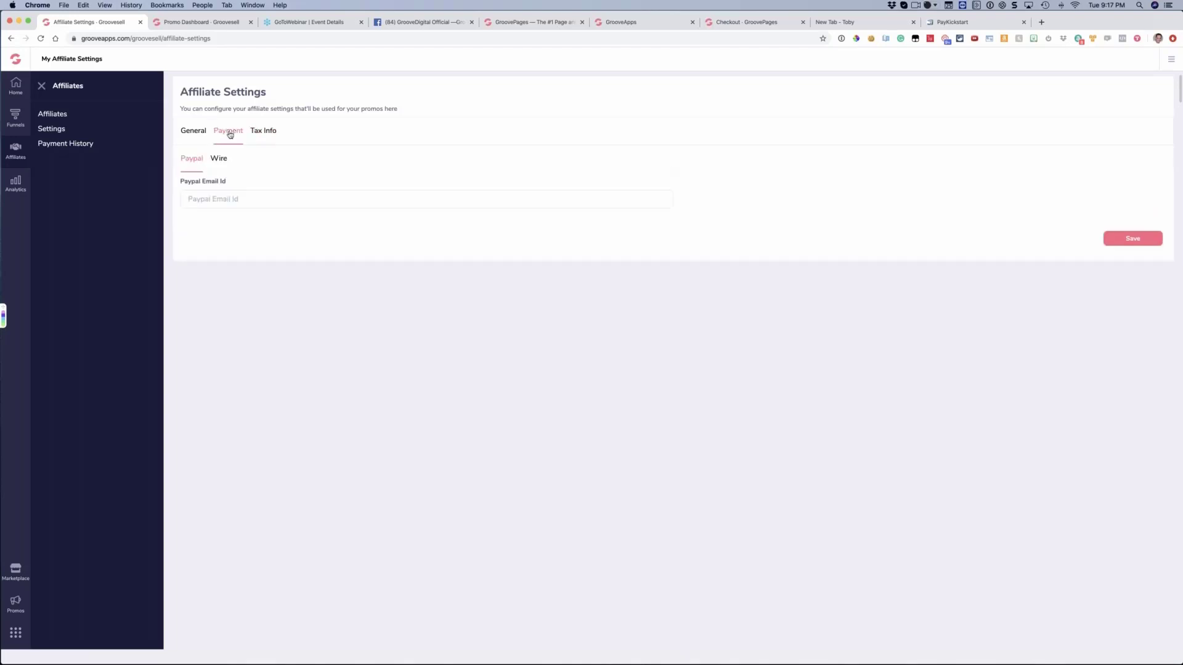
left_click(191, 132)
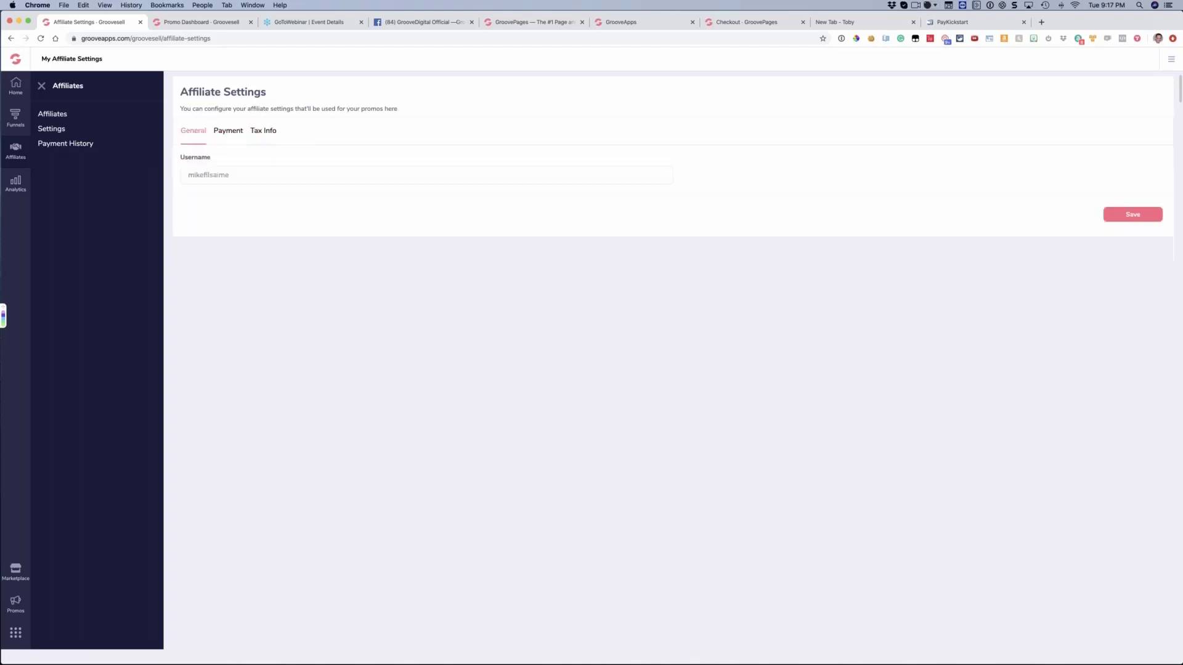
left_click(228, 132)
left_click(271, 132)
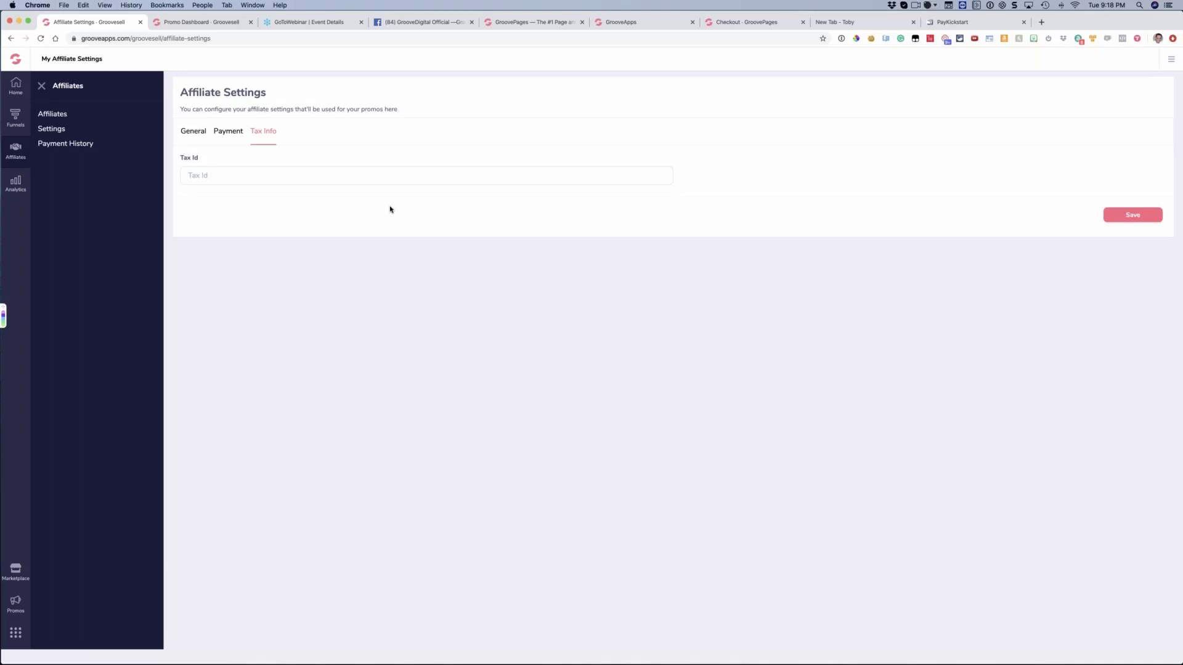
Return to the transactions report and review the affiliate commission details of the GroovePages Lifetime sale
left_click(24, 185)
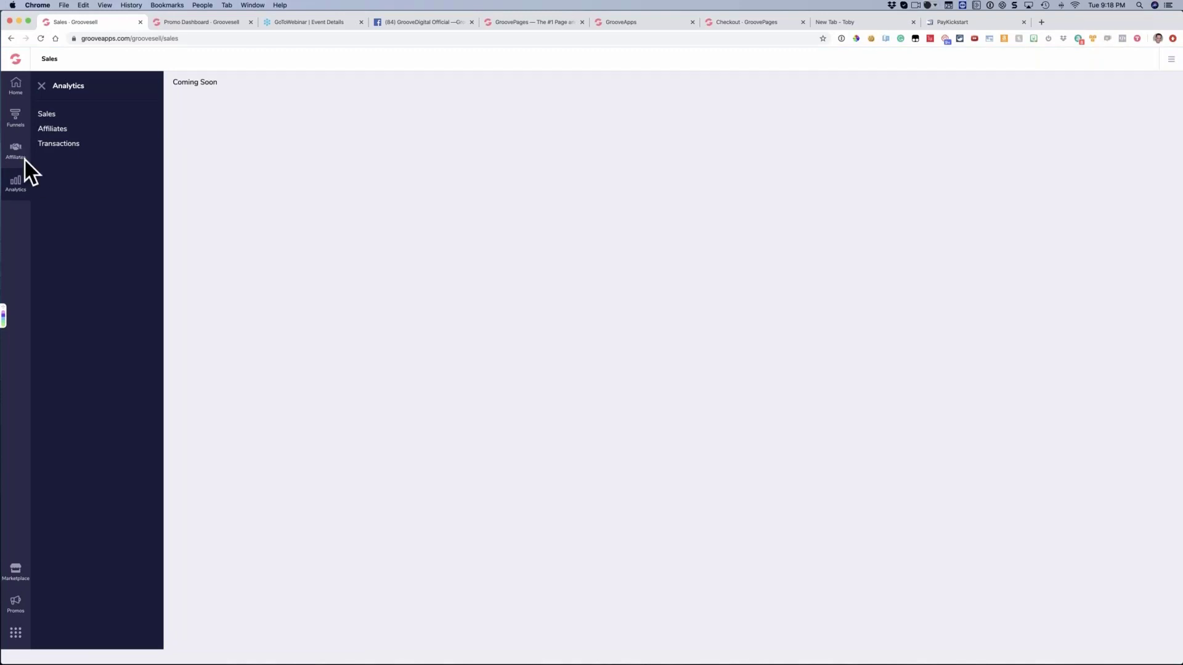
left_click(56, 145)
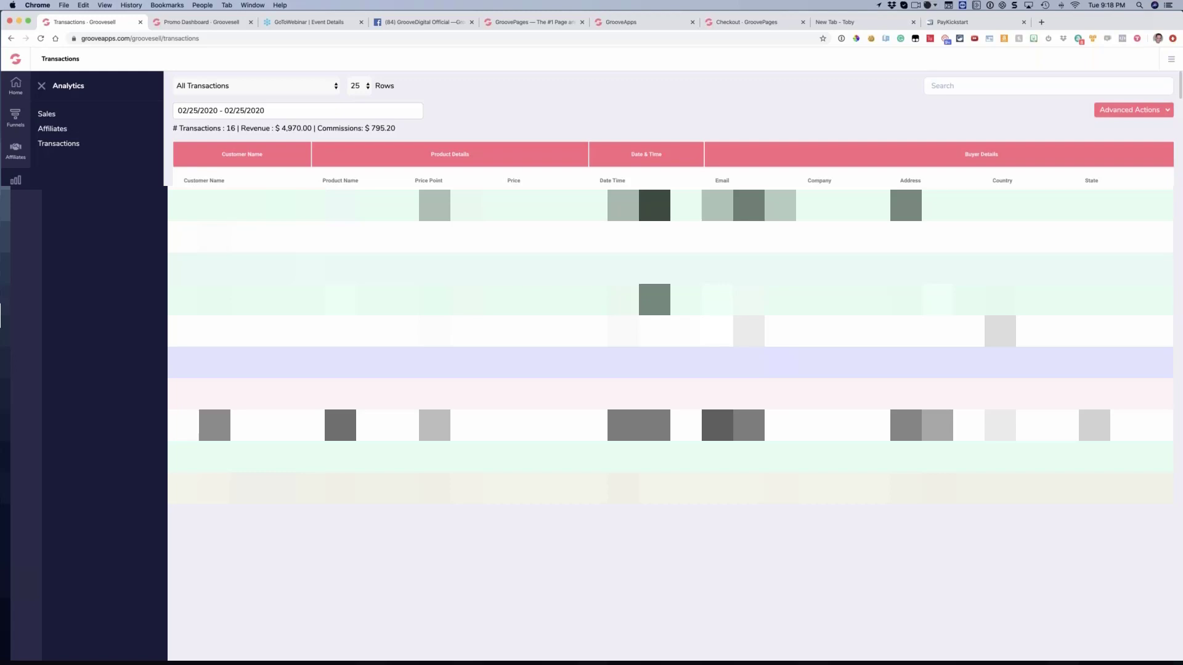
left_click(327, 204)
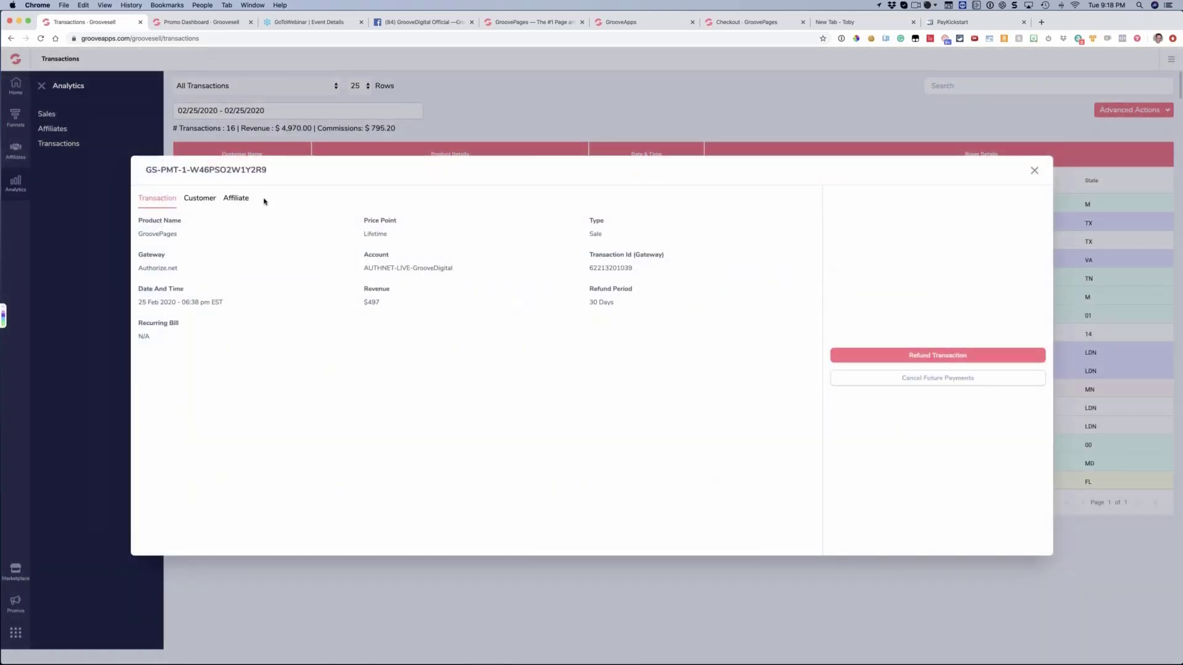
left_click(244, 200)
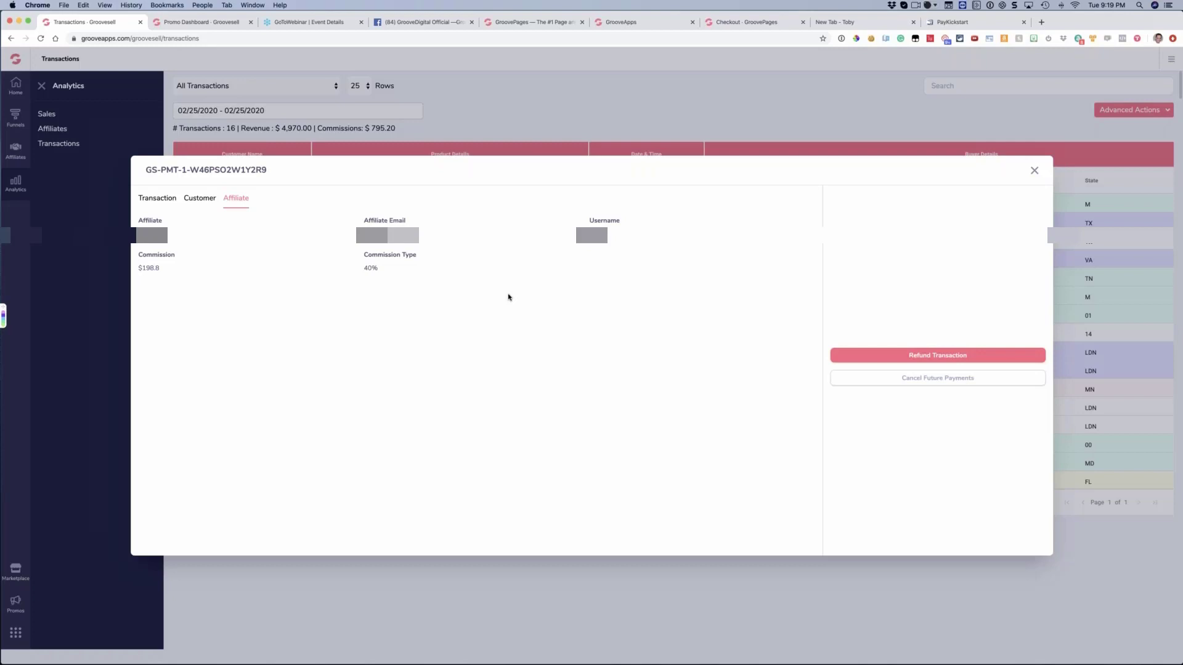
left_click(1034, 171)
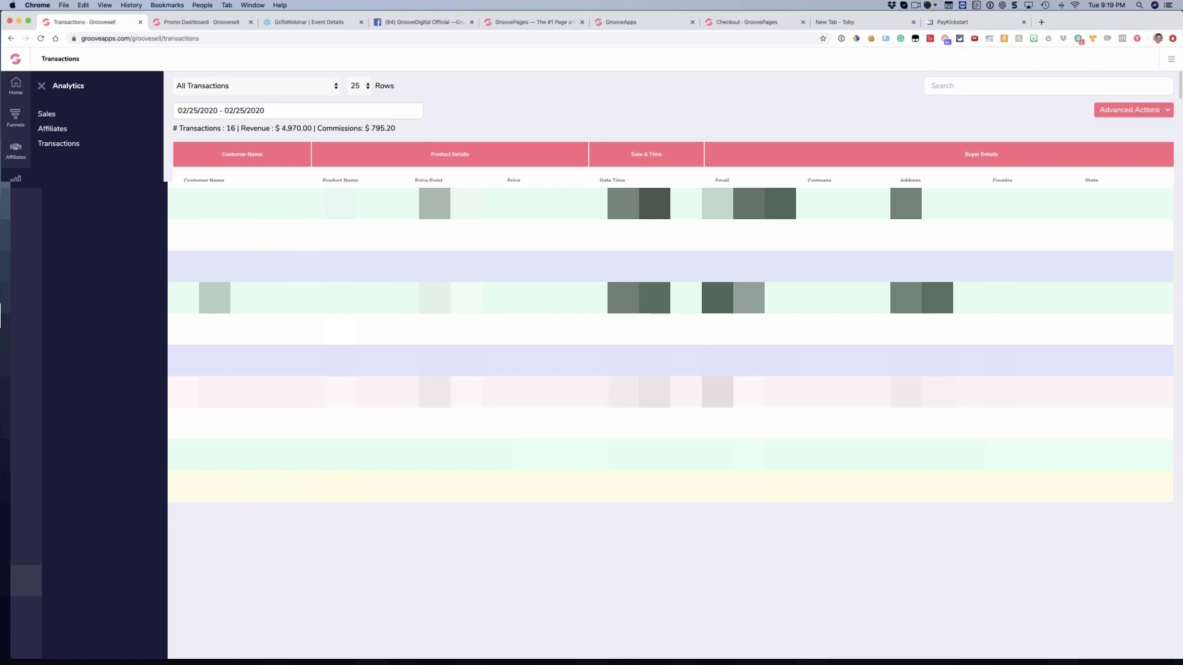
left_click(241, 266)
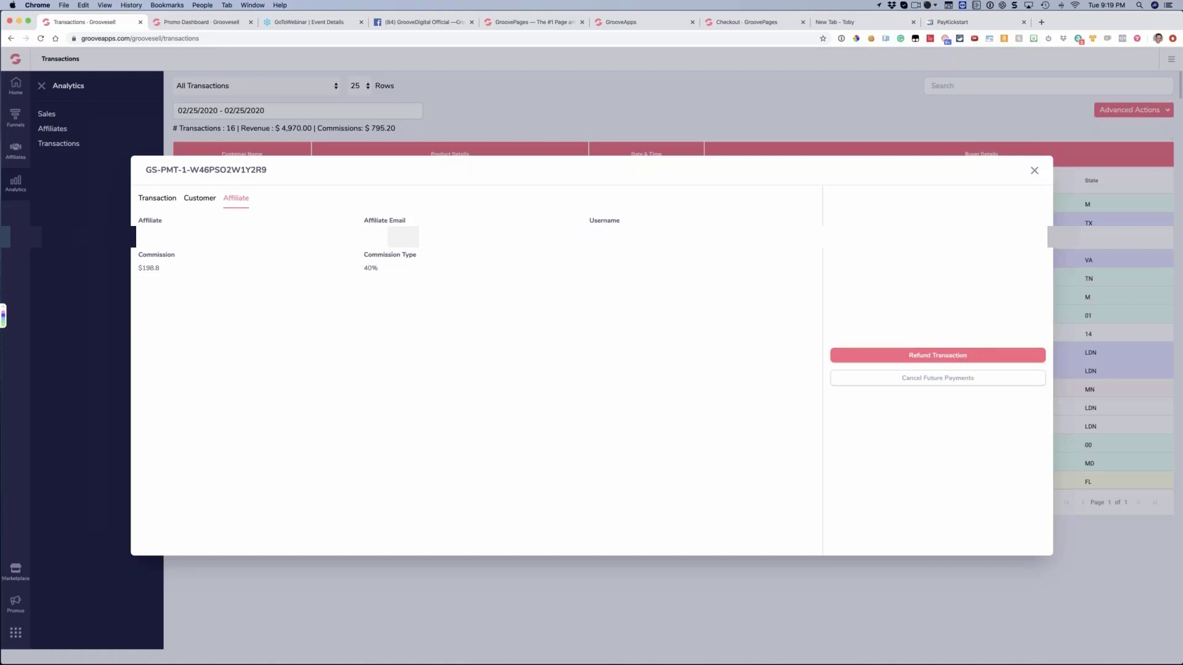
left_click(1034, 170)
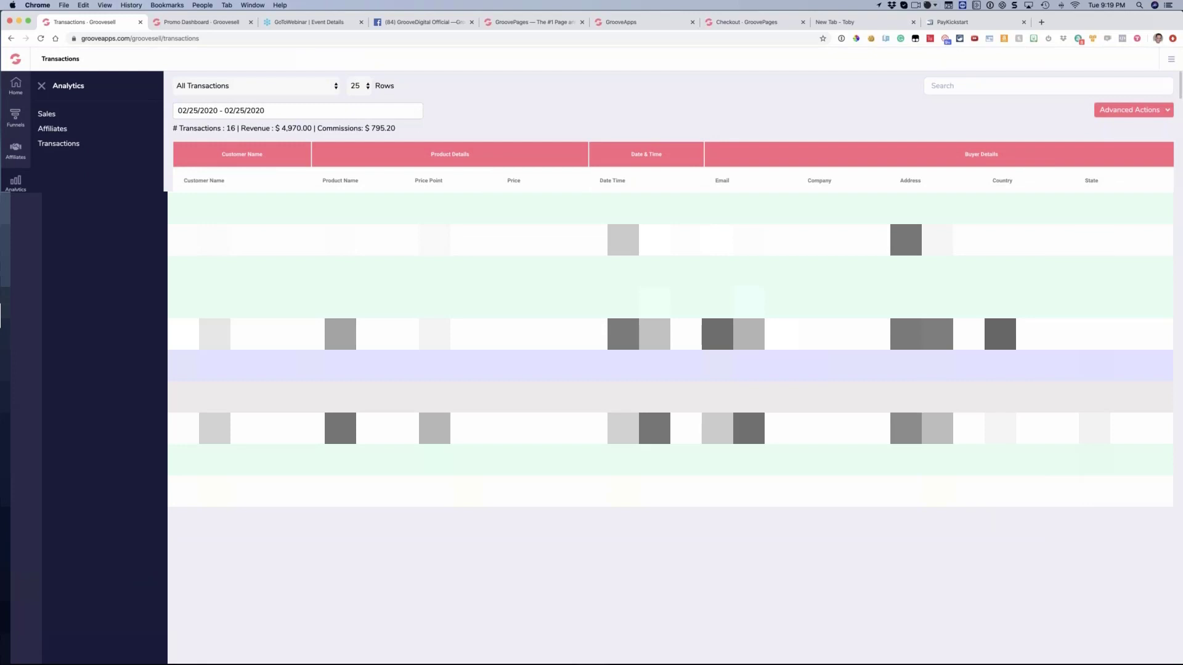
Reopen the affiliate settings page and bring up the Analytics report options
left_click(16, 151)
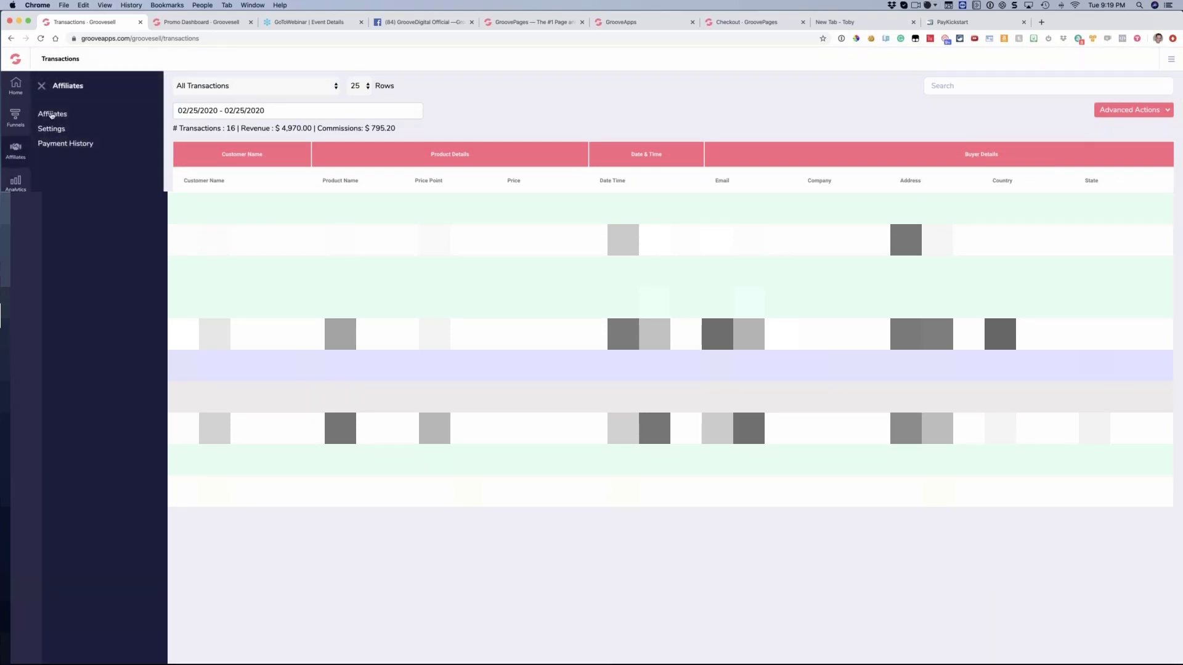
left_click(49, 129)
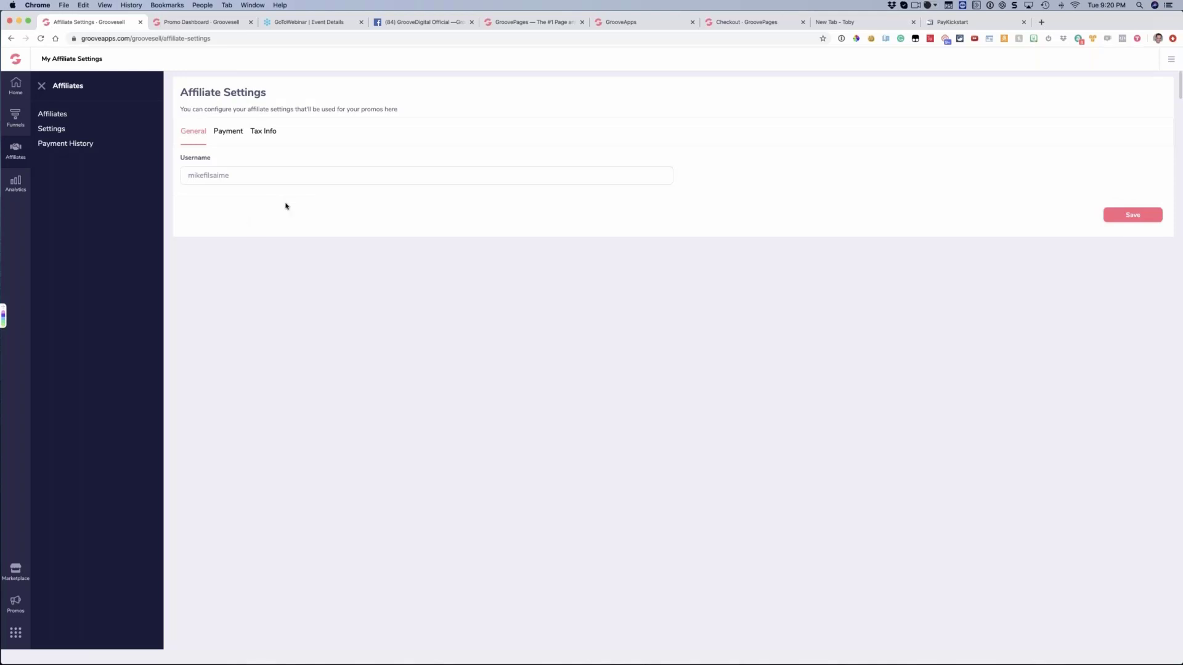
left_click(17, 187)
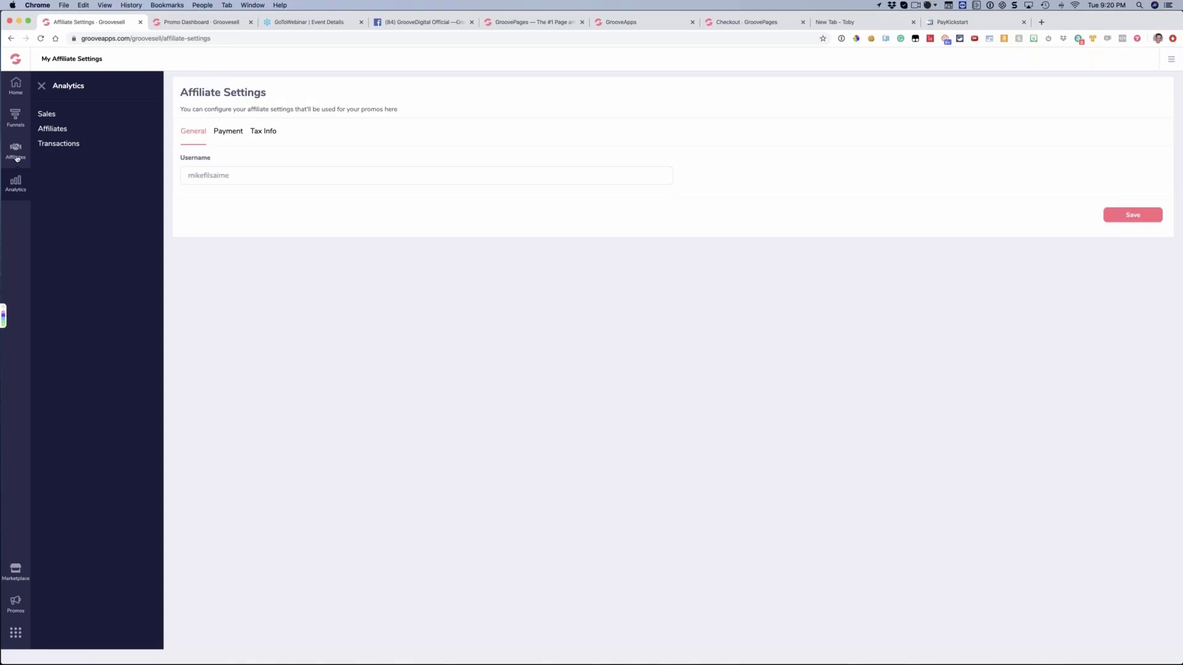
Open the affiliates list, collapse the side menu and review the conversion and commission columns
left_click(16, 151)
left_click(51, 115)
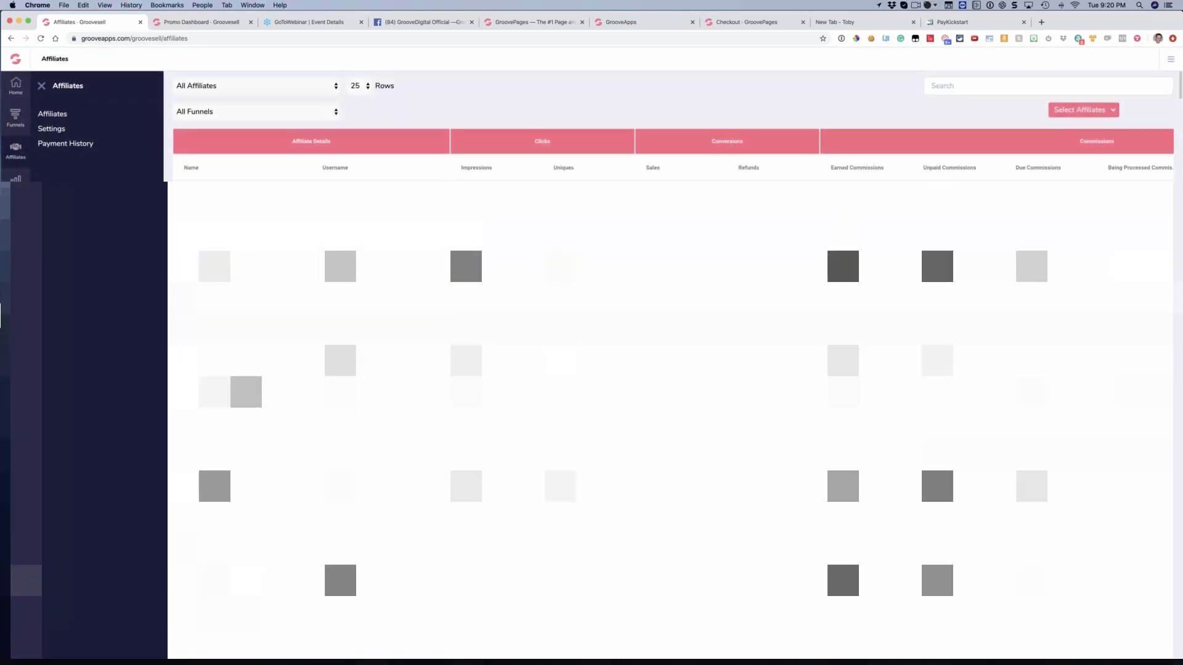
left_click(41, 86)
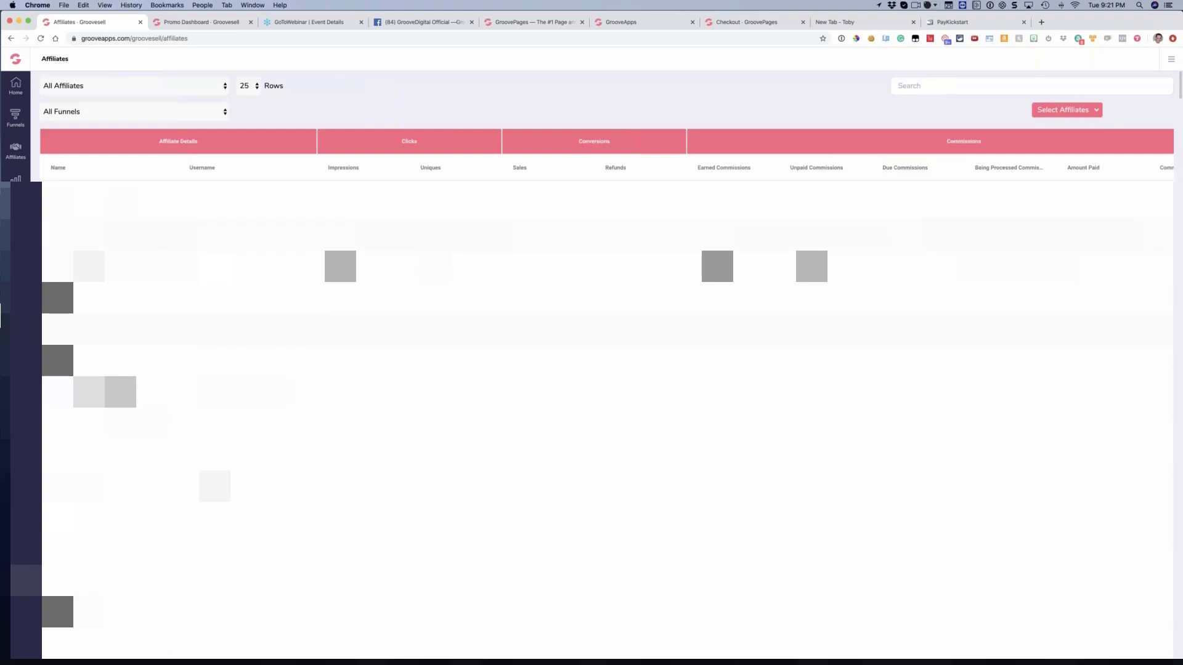
scroll(992, 160, "right", 2)
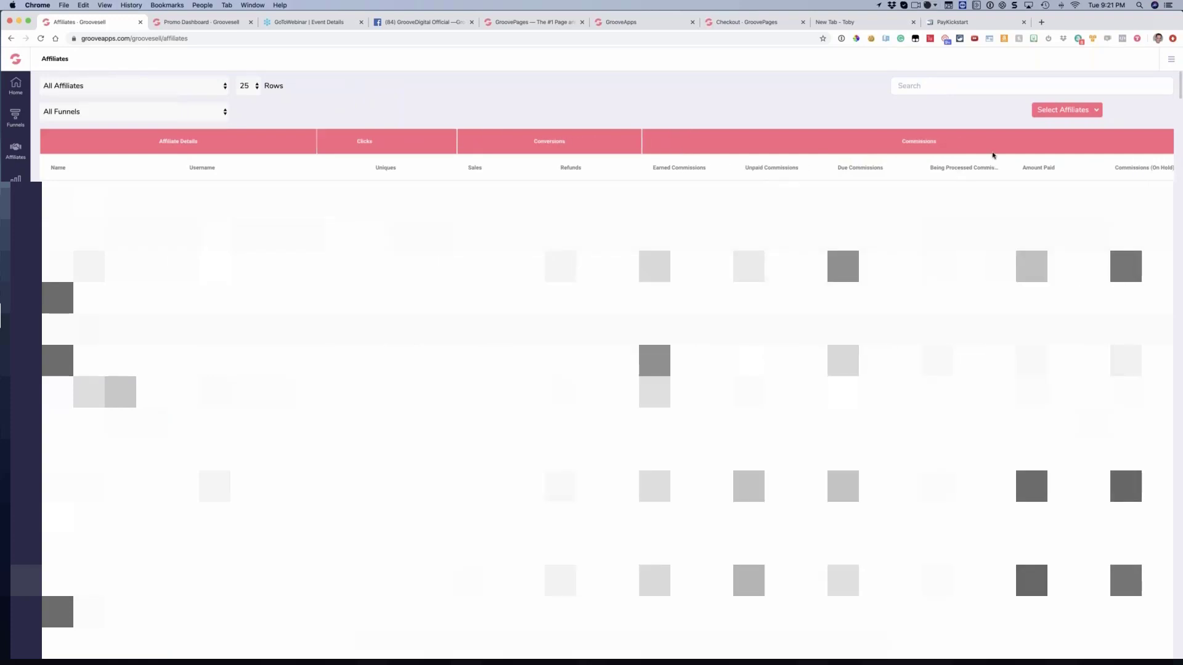
scroll(934, 172, "right", 3)
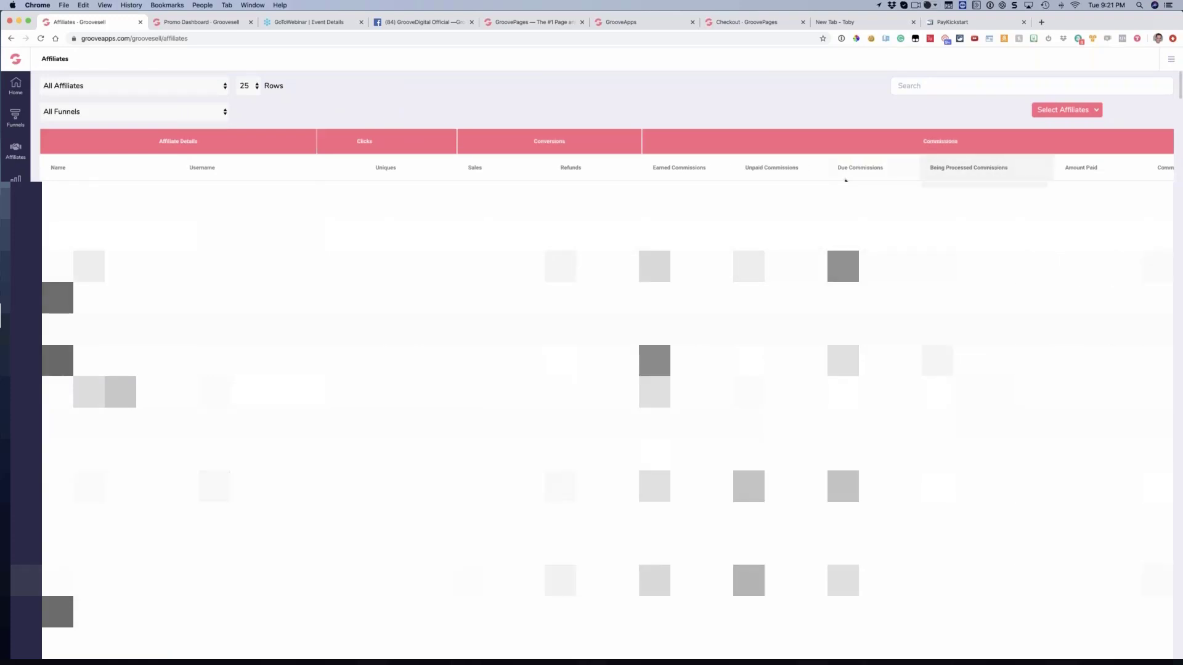
scroll(607, 370, "left", 3)
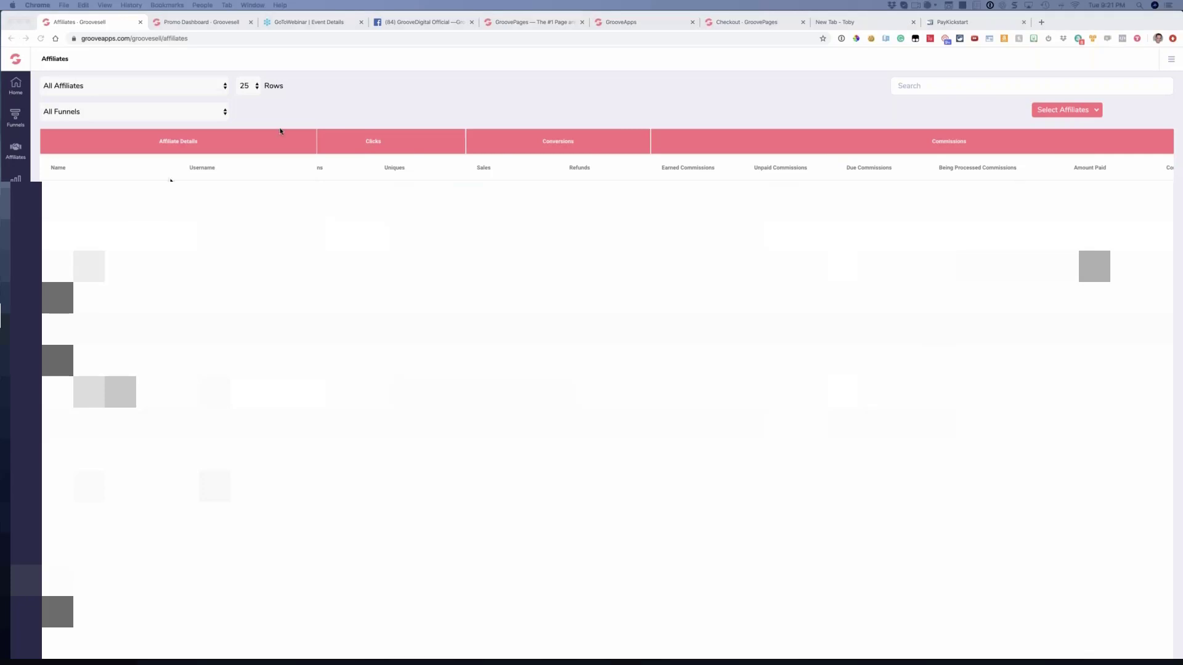
Select the listed affiliates and open their bulk payment info export with Paypal as the payment method
left_click(1063, 111)
left_click(1057, 131)
left_click(915, 113)
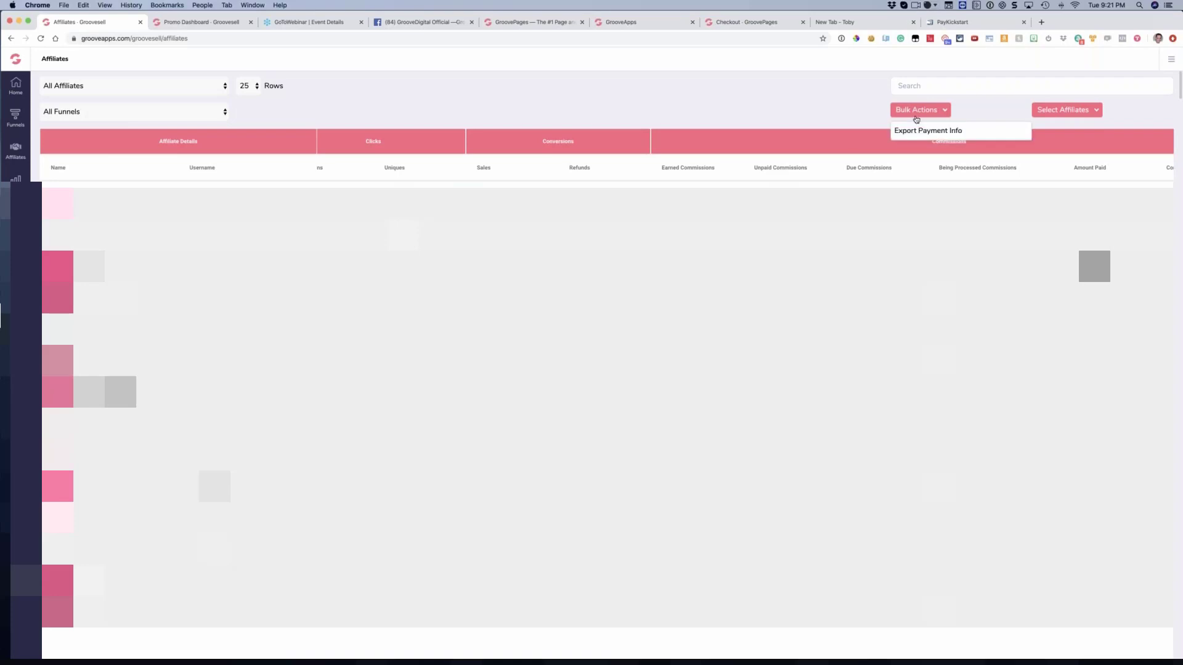
left_click(912, 132)
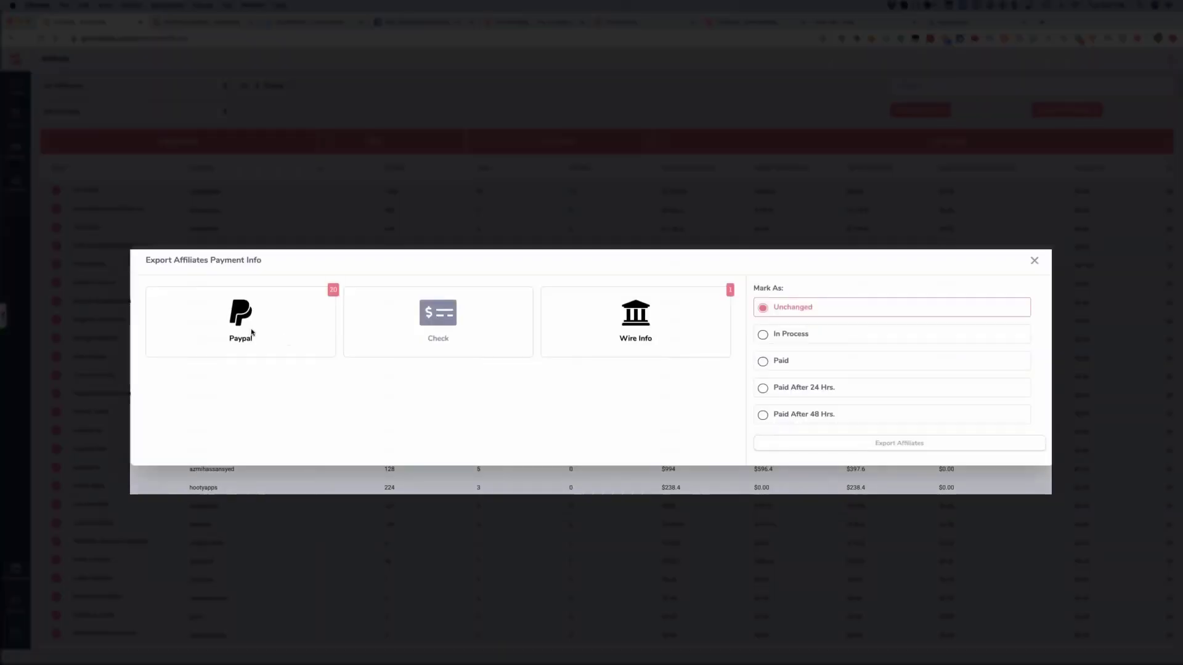
left_click(253, 334)
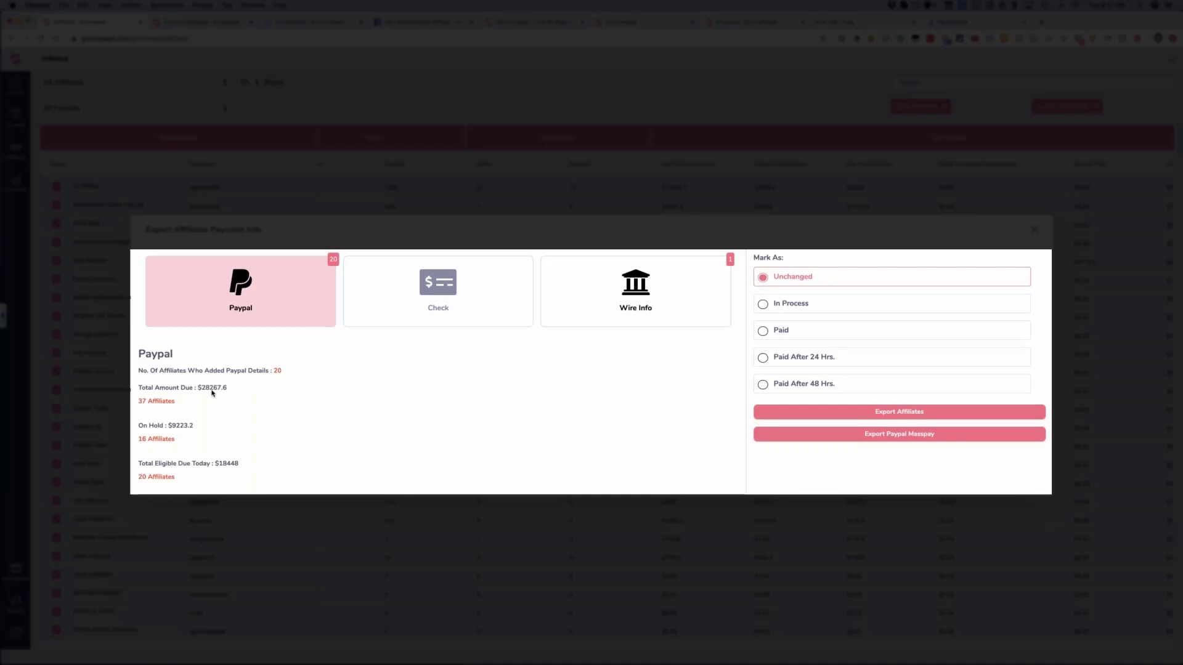
Review the Paypal affiliate counts, On Hold amount and Total Eligible Due Today in the payment export
triple_click(181, 407)
left_click(181, 407)
left_click_drag(139, 428, 248, 464)
left_click(175, 442)
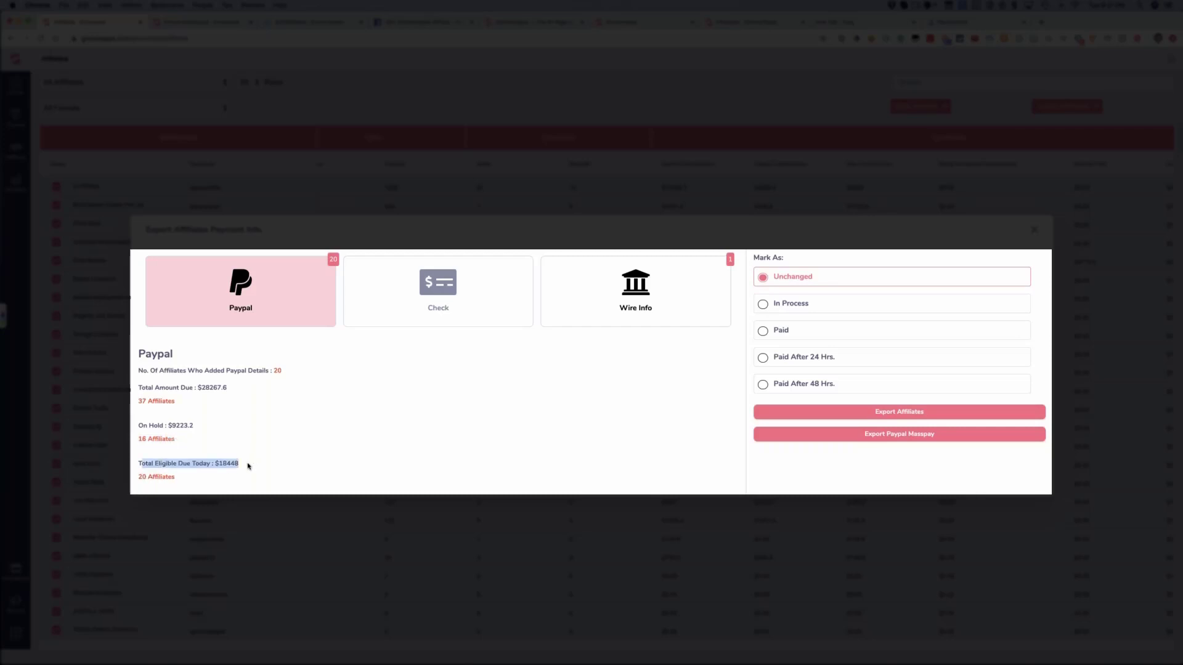
left_click(249, 465)
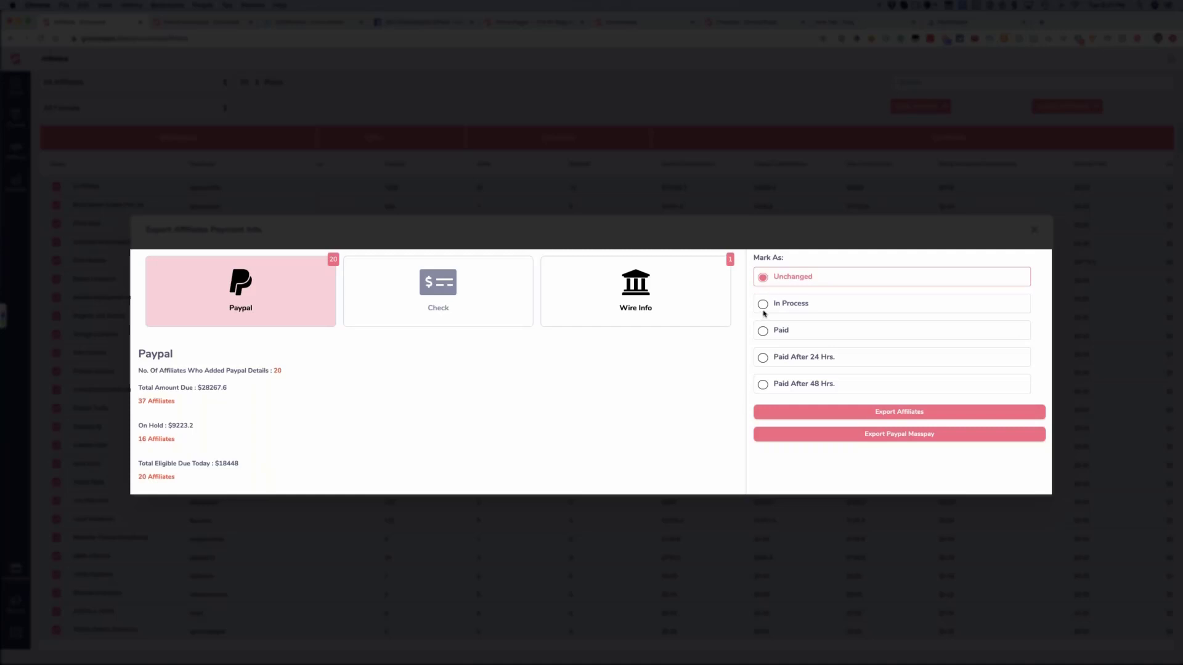
Try the Paid and In Process marking options for the payment export, then restore Unchanged
left_click(763, 331)
left_click(763, 304)
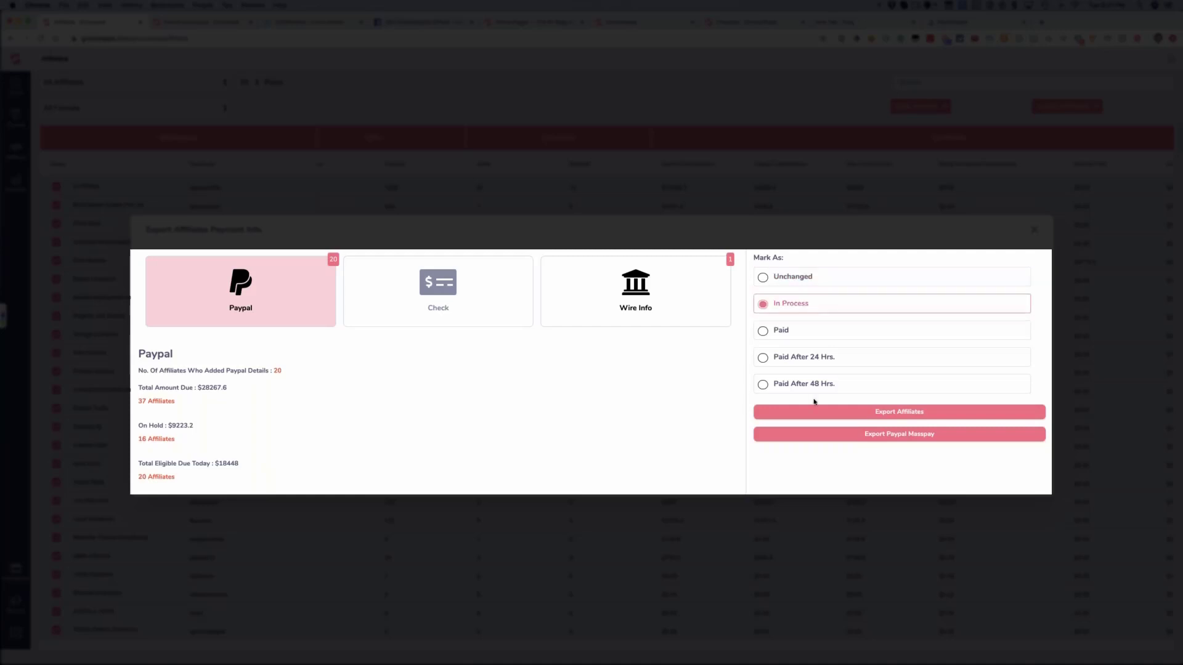
left_click(762, 278)
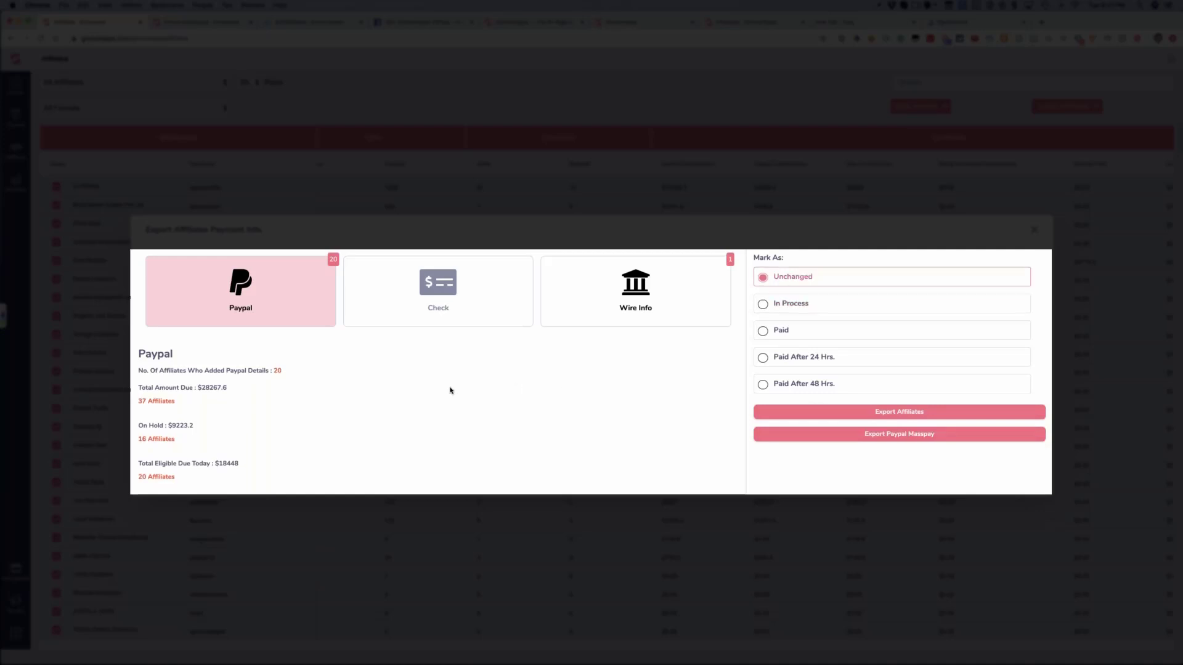
Compare the eligible amount due today with the On Hold amount, then close the payment export without exporting
double_click(224, 465)
left_click(244, 464)
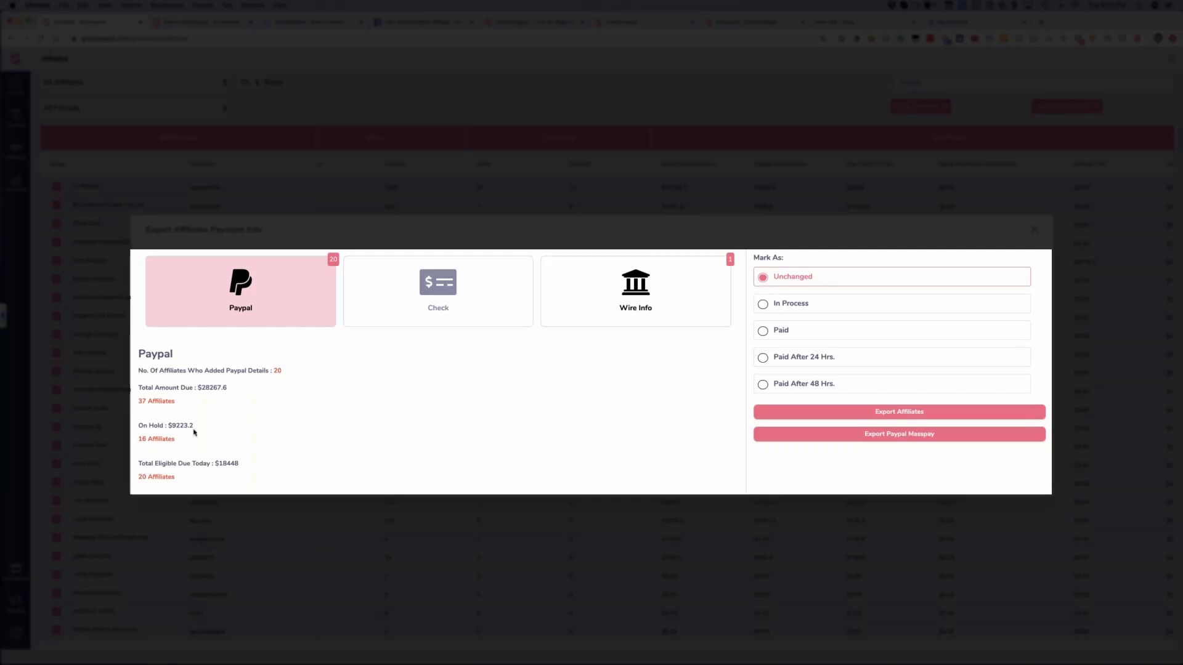
left_click_drag(195, 432, 140, 425)
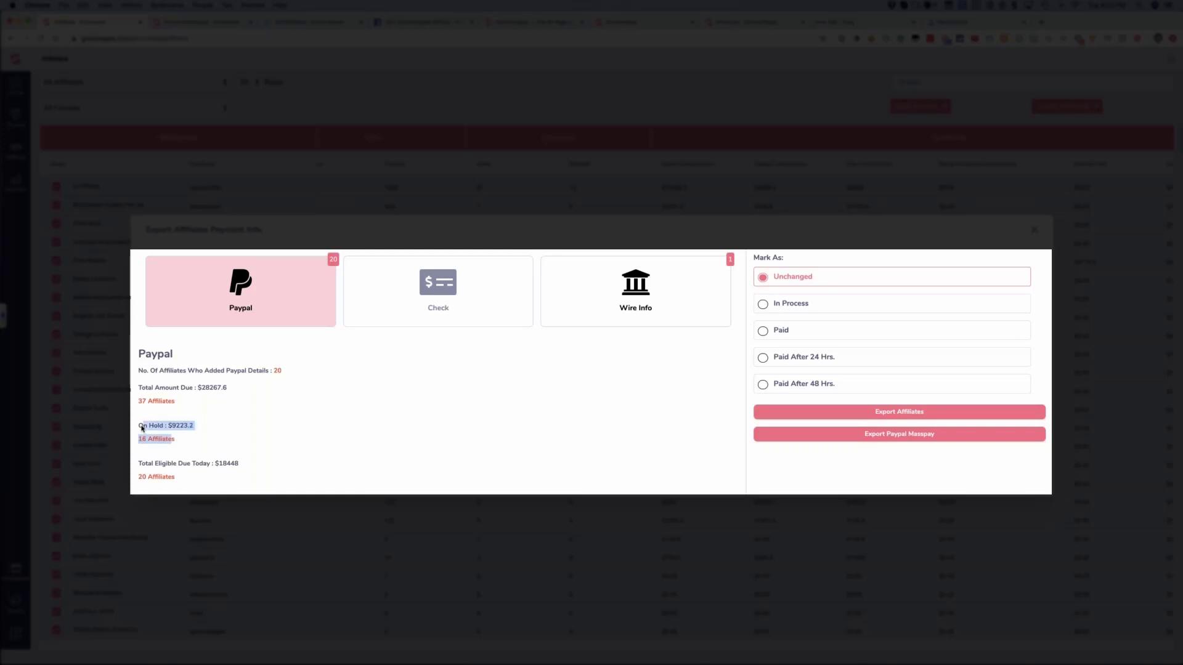
left_click(239, 409)
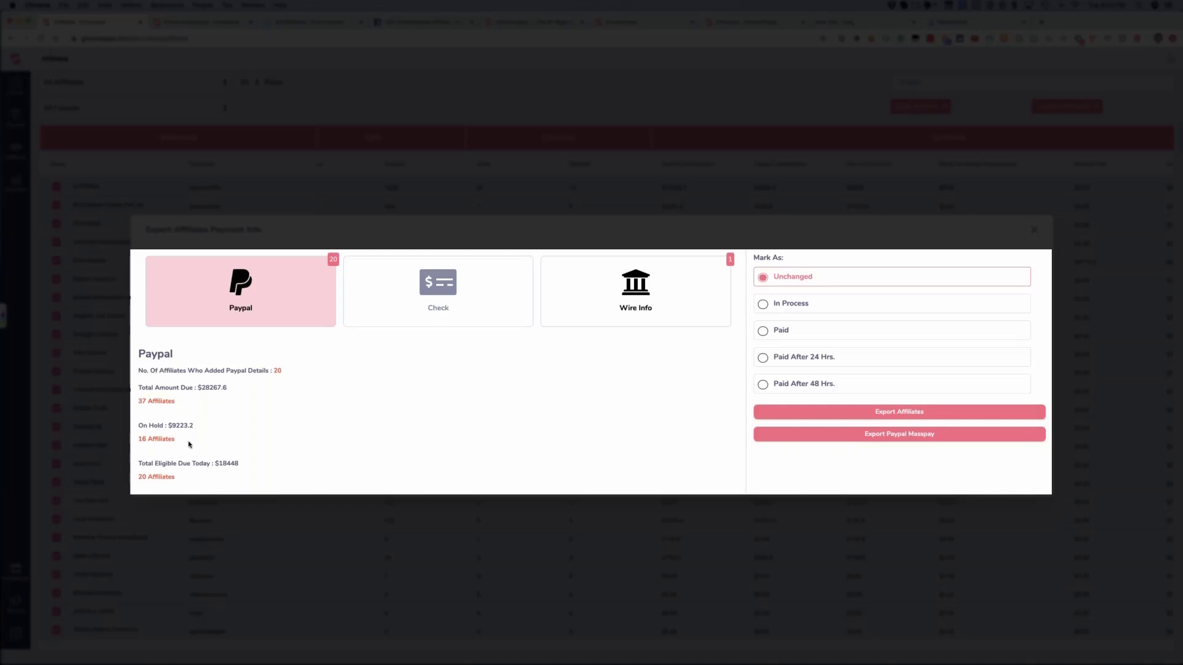
left_click_drag(149, 426, 177, 441)
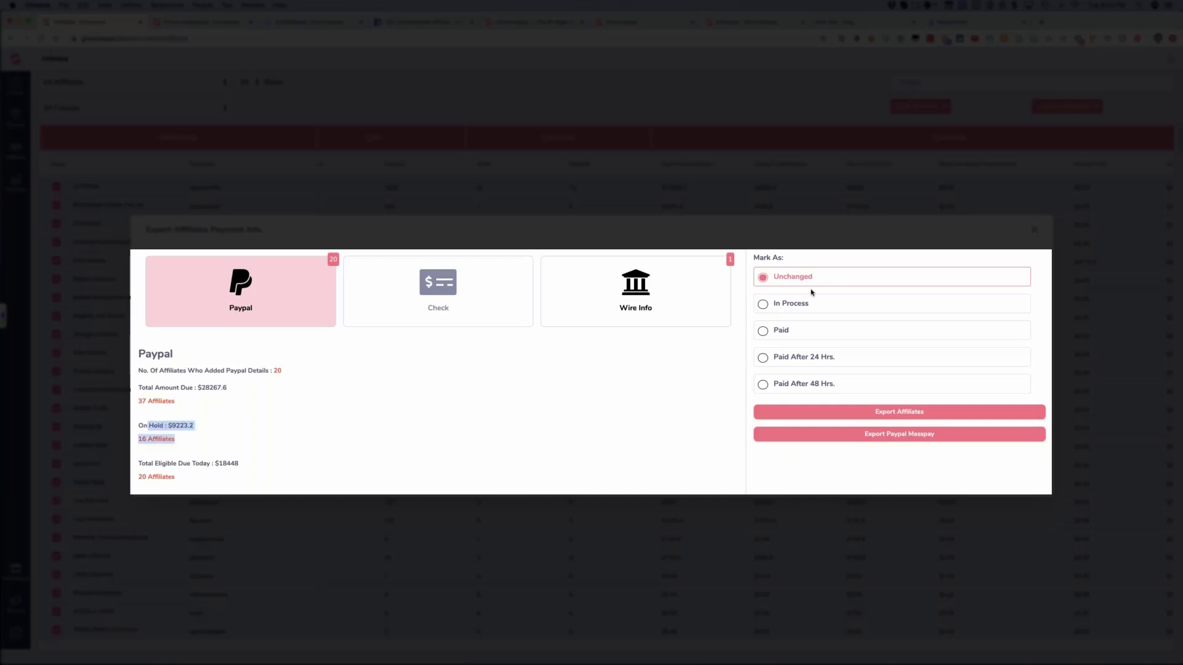
left_click(1034, 226)
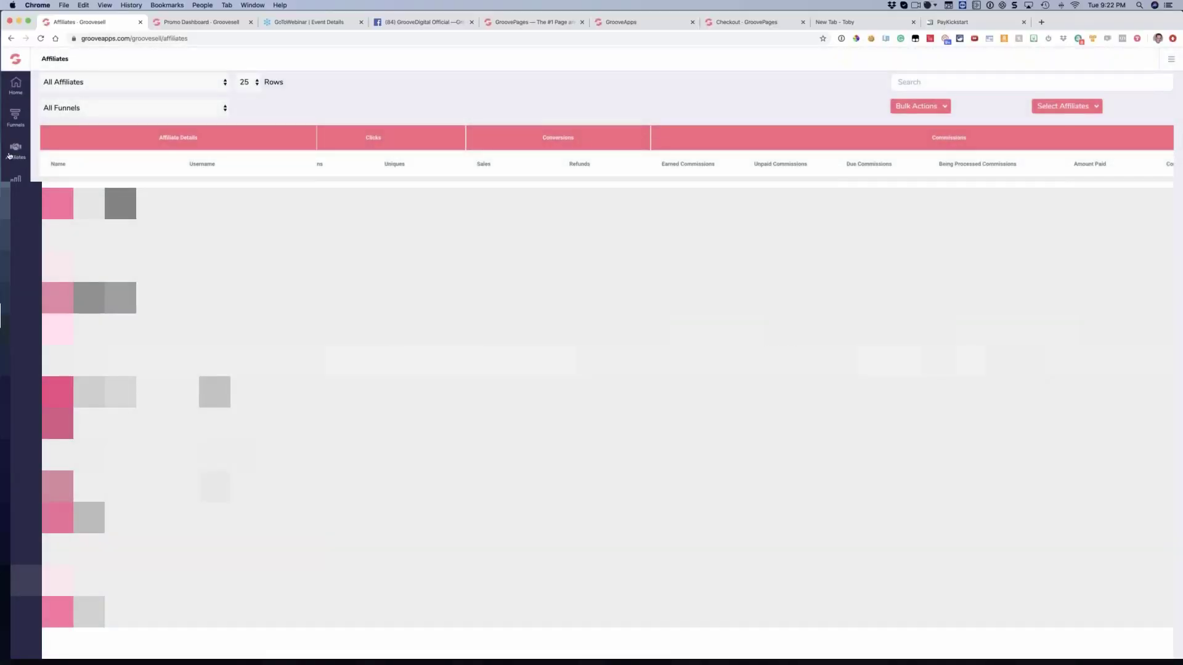
Open the affiliate settings and review the Paypal and Wire payment details, Tax Info and General sections
left_click(12, 153)
left_click(51, 128)
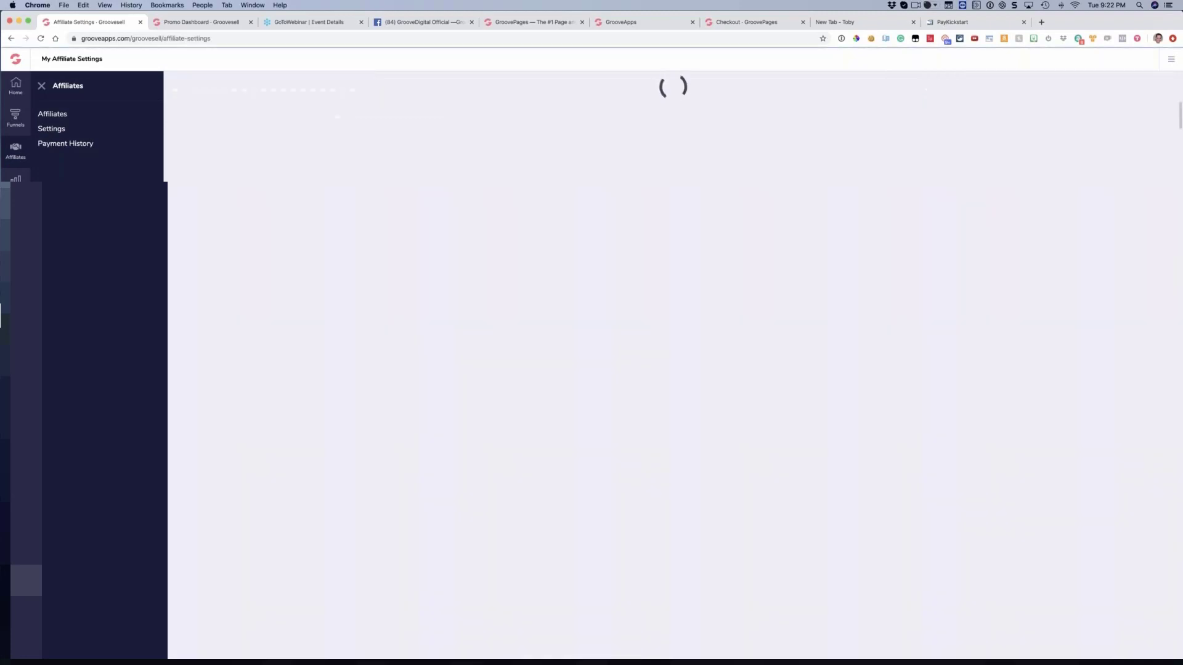
left_click(242, 129)
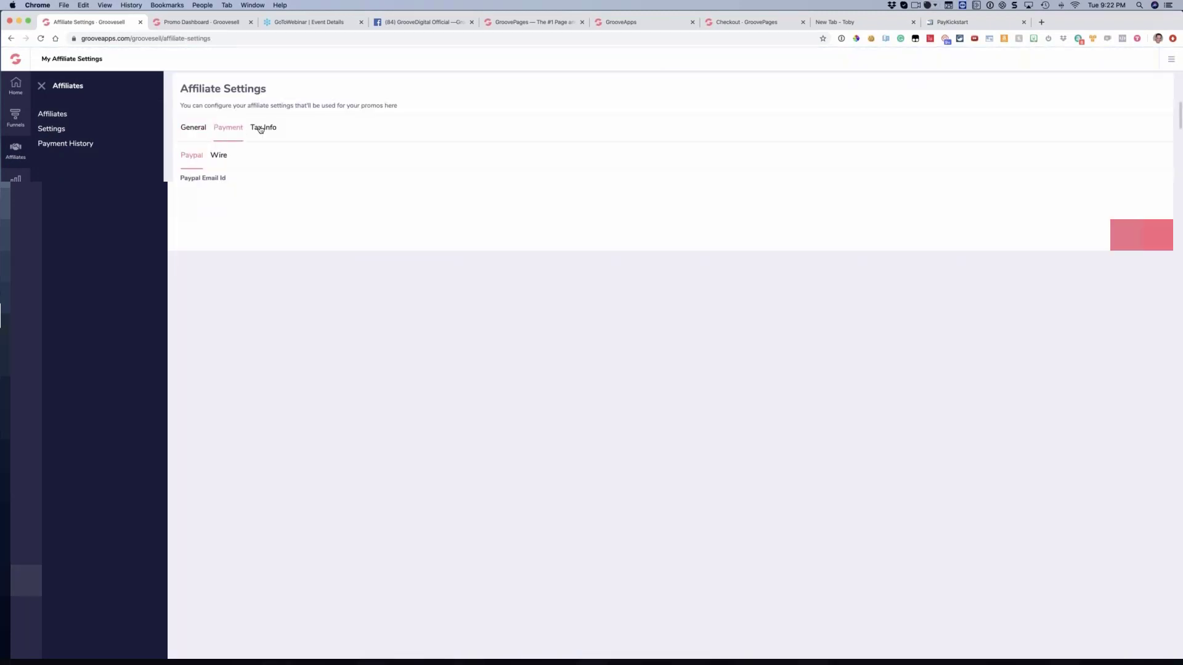
left_click(219, 156)
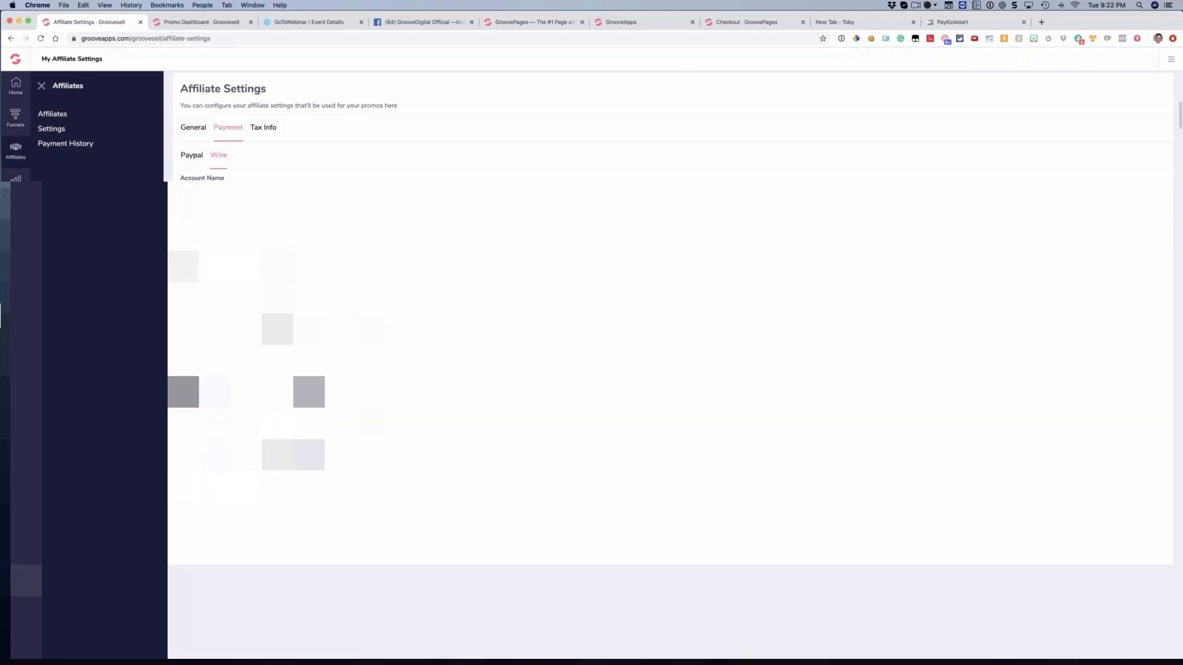
left_click(190, 157)
left_click(267, 133)
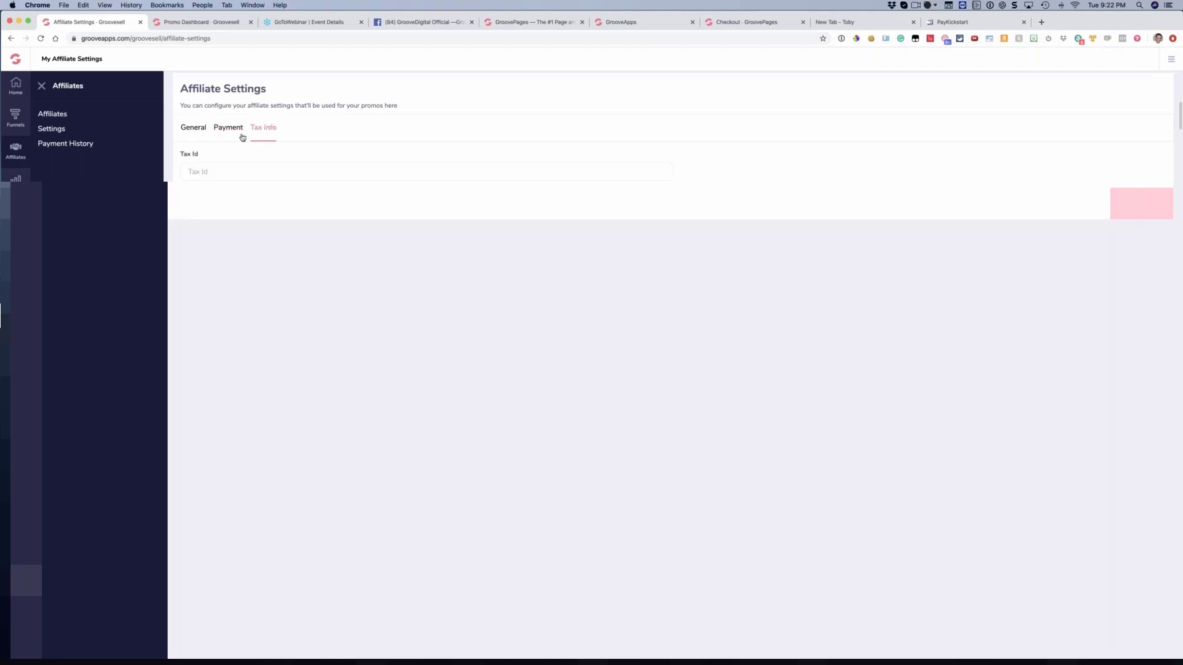
left_click(225, 136)
left_click(260, 126)
left_click(192, 127)
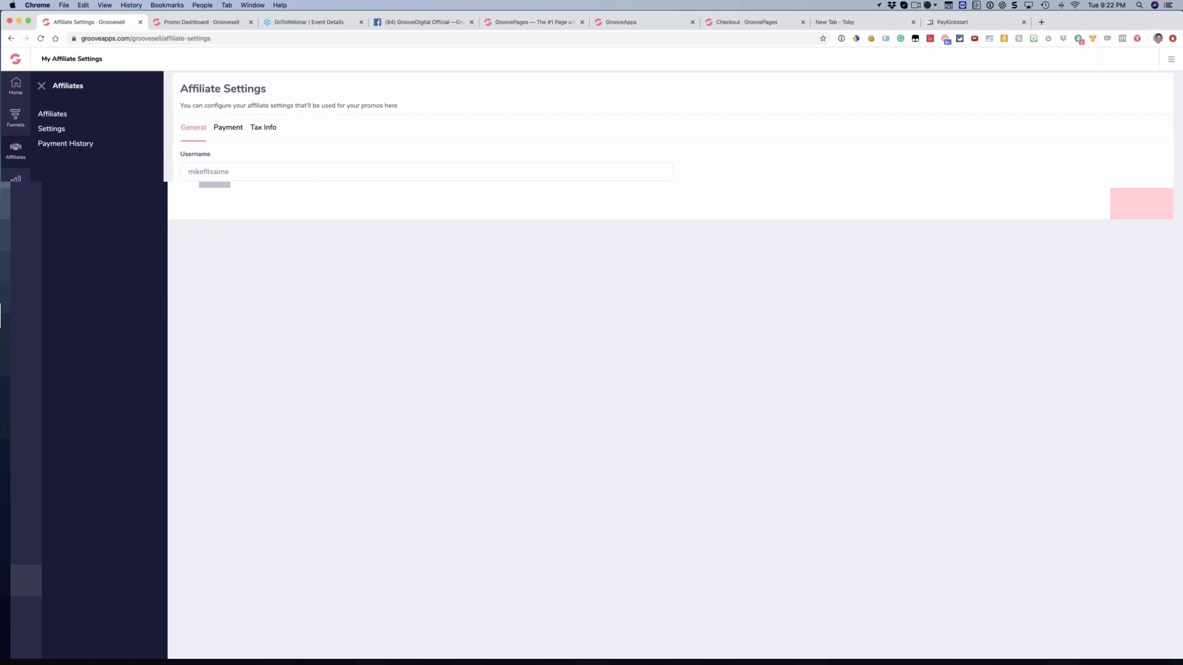
Return to the affiliates list and examine its click, conversion, commission, all-time payment and email columns
left_click(16, 184)
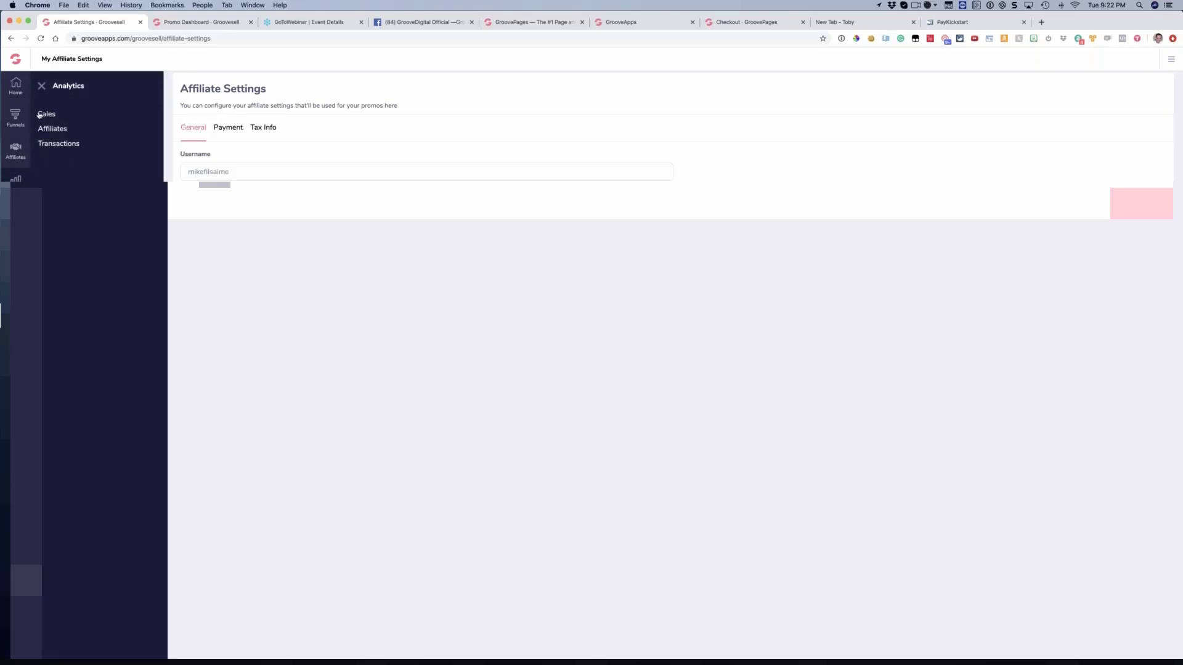
left_click(22, 155)
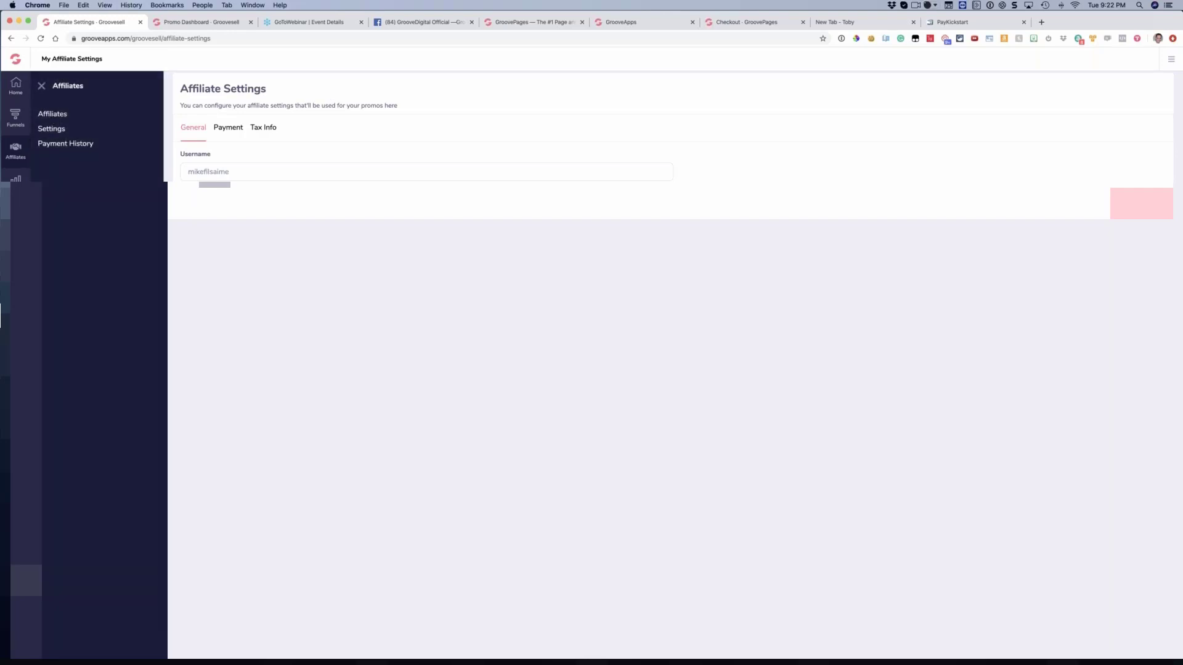
left_click(53, 114)
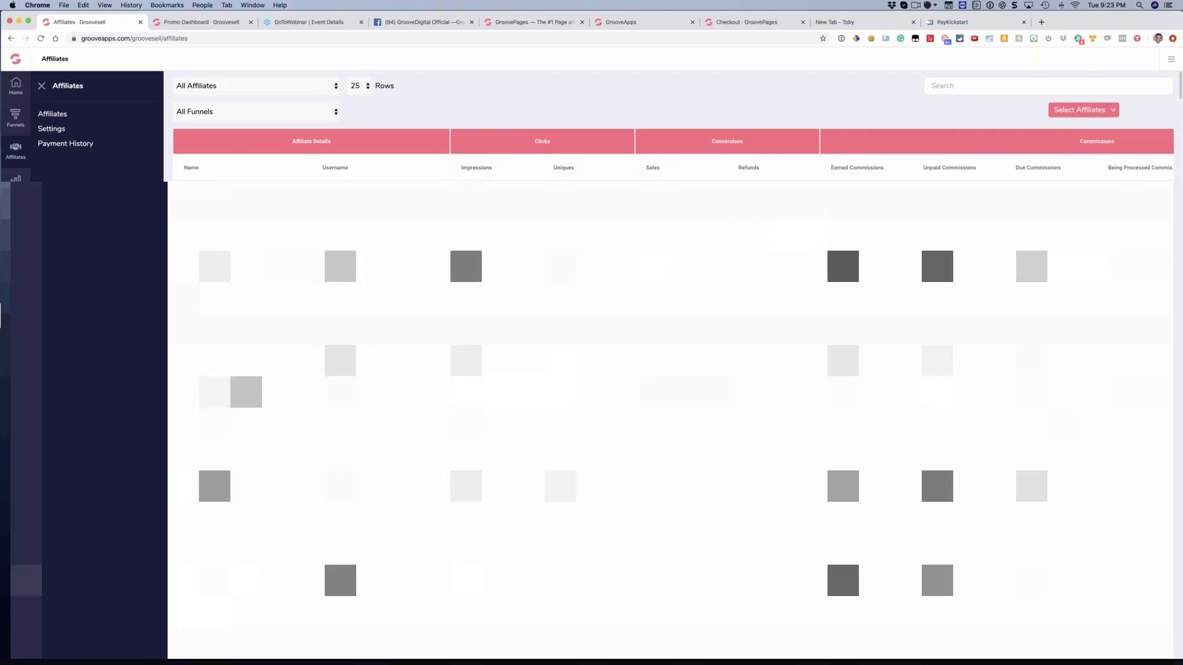
scroll(672, 370, "right", 4)
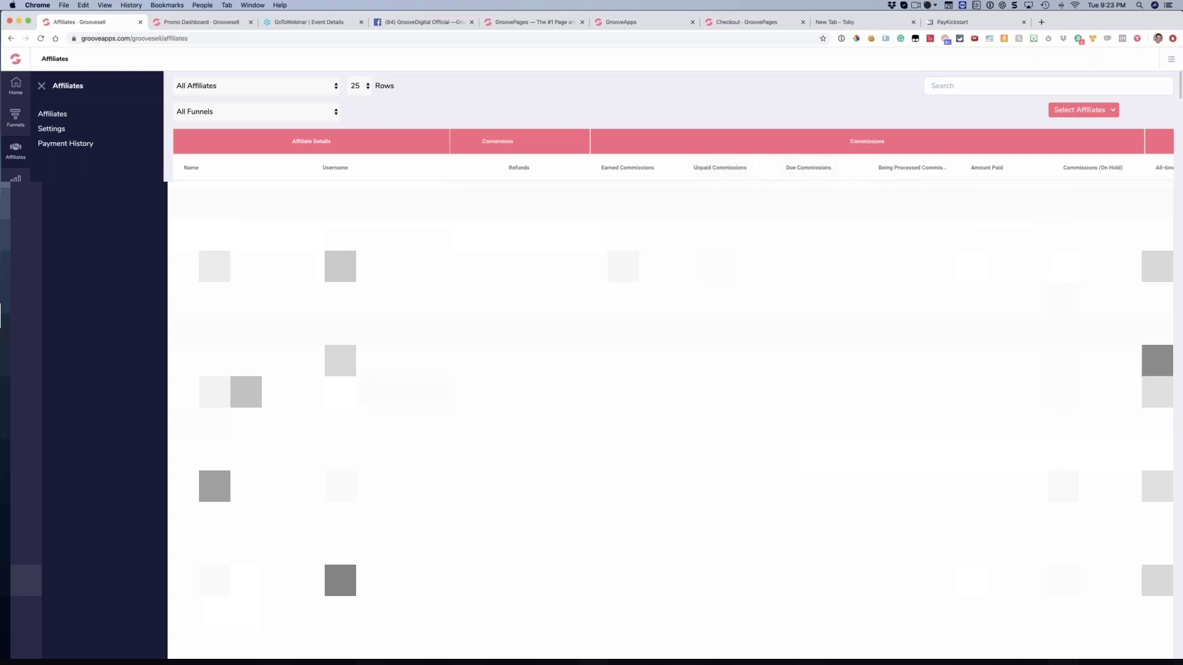
scroll(1084, 179, "down", 1)
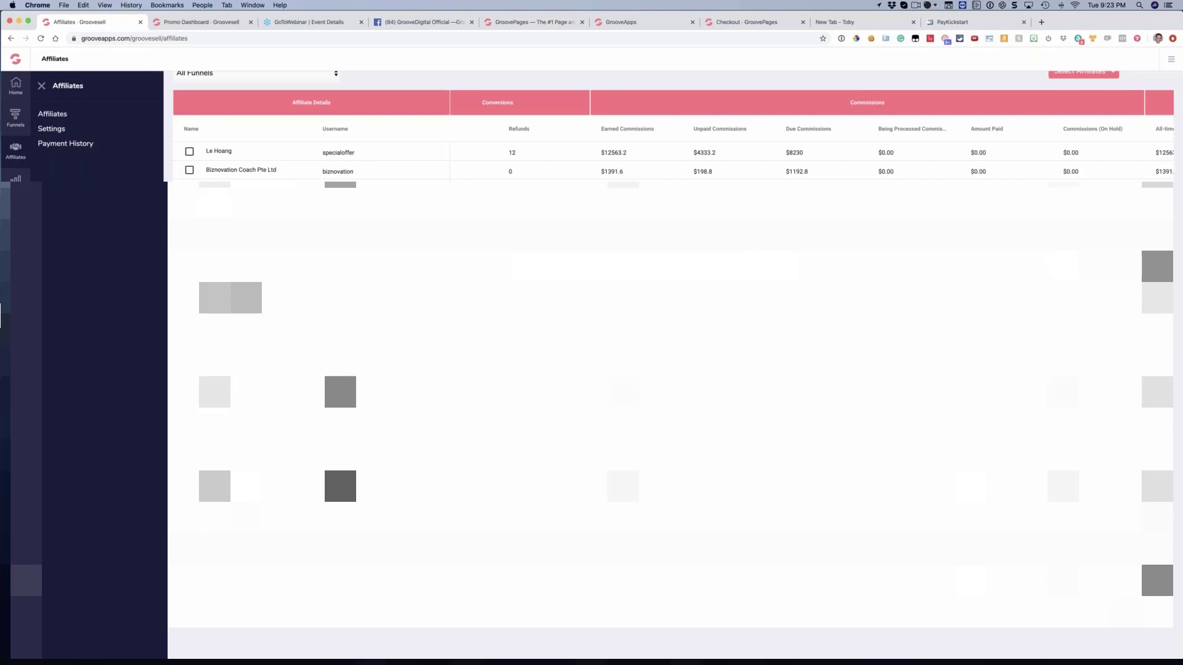
scroll(526, 157, "right", 6)
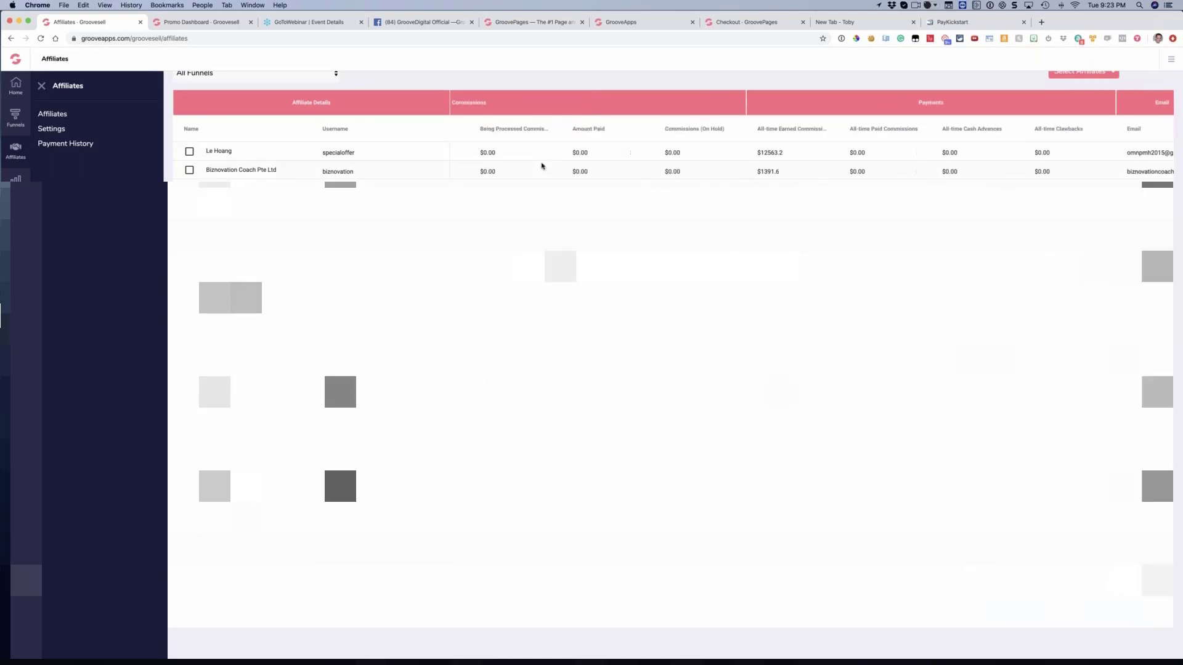
scroll(727, 171, "right", 1)
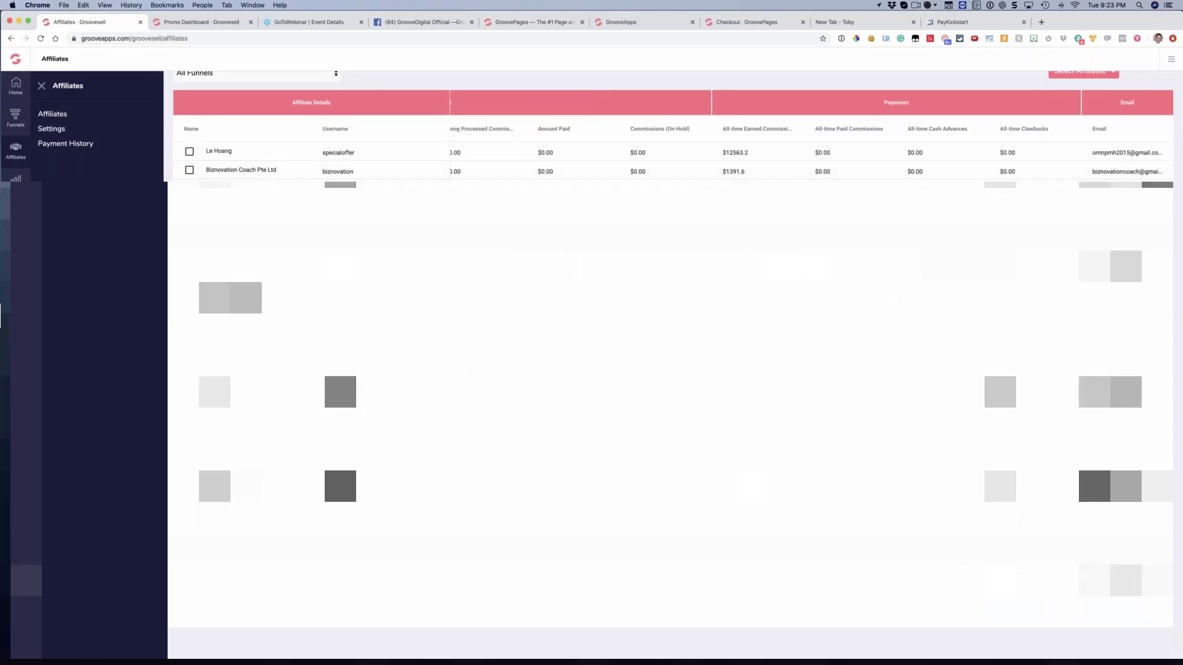
scroll(672, 162, "left", 10)
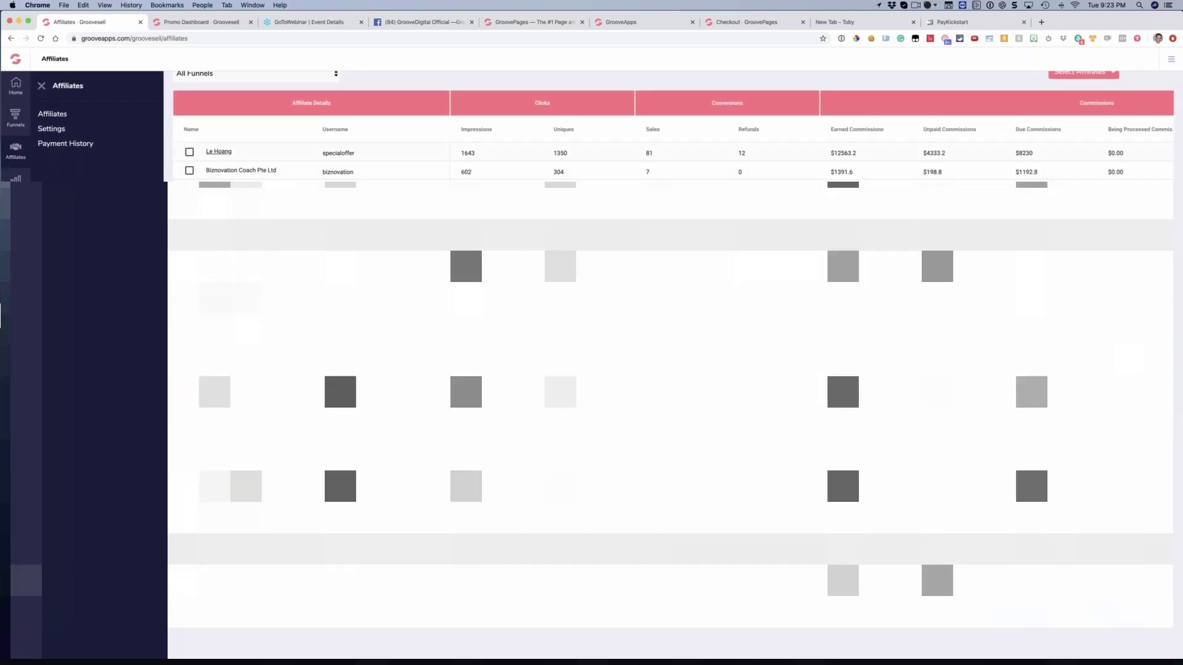
Open the first listed affiliate's details and bring up payment processing with Paypal as the payment method
left_click(261, 173)
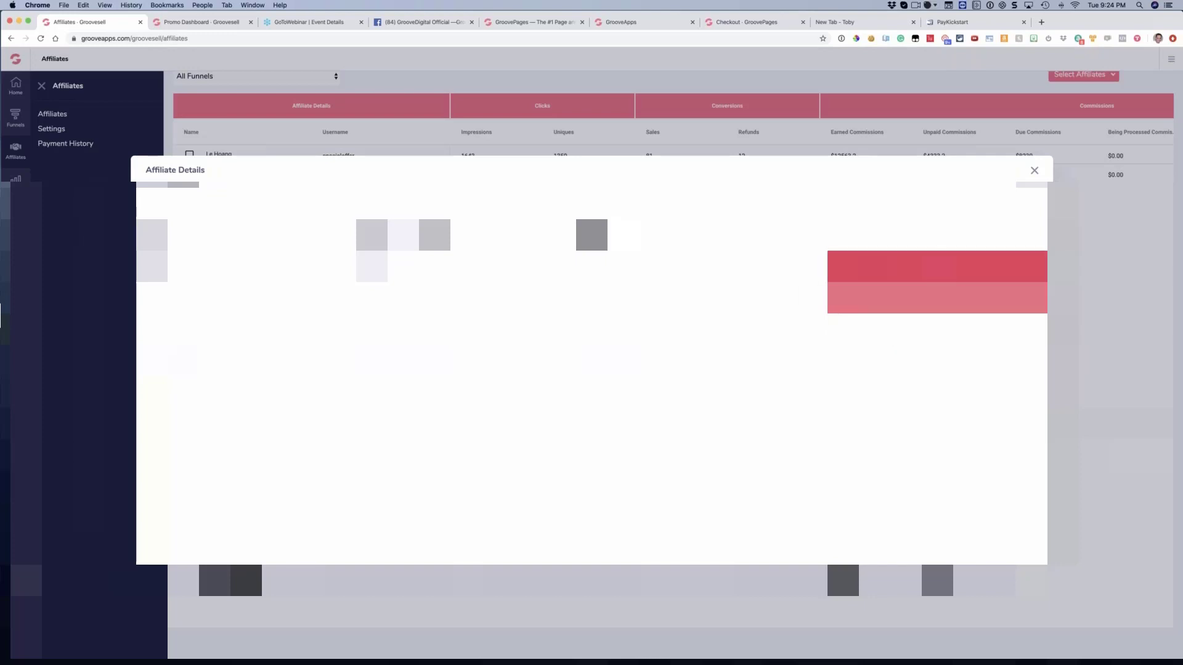
left_click(937, 268)
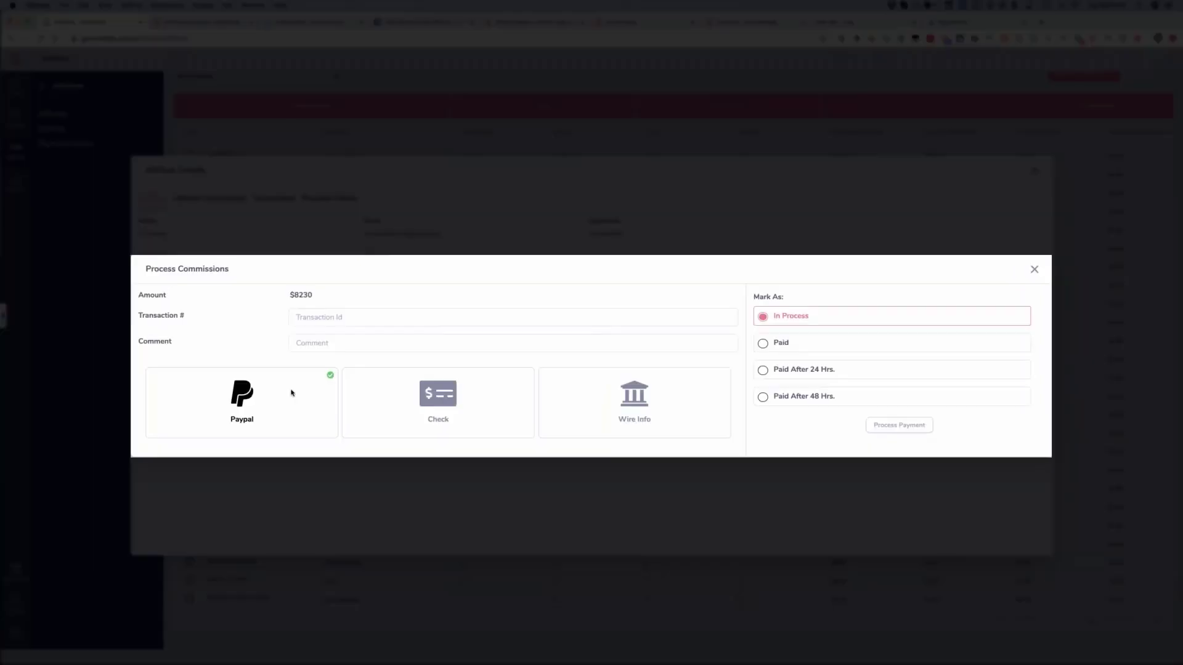
left_click(291, 394)
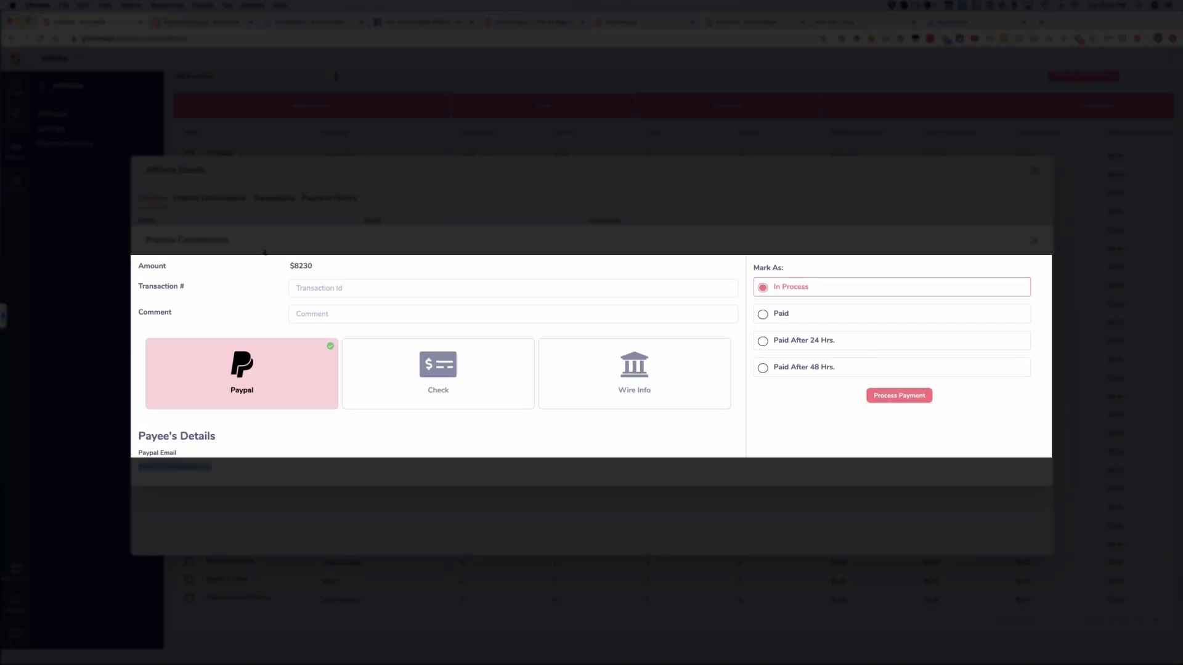
Review the payable amount in Process Commissions and close it without processing the payment
left_click_drag(222, 262, 241, 267)
left_click(241, 267)
triple_click(311, 264)
left_click(1034, 242)
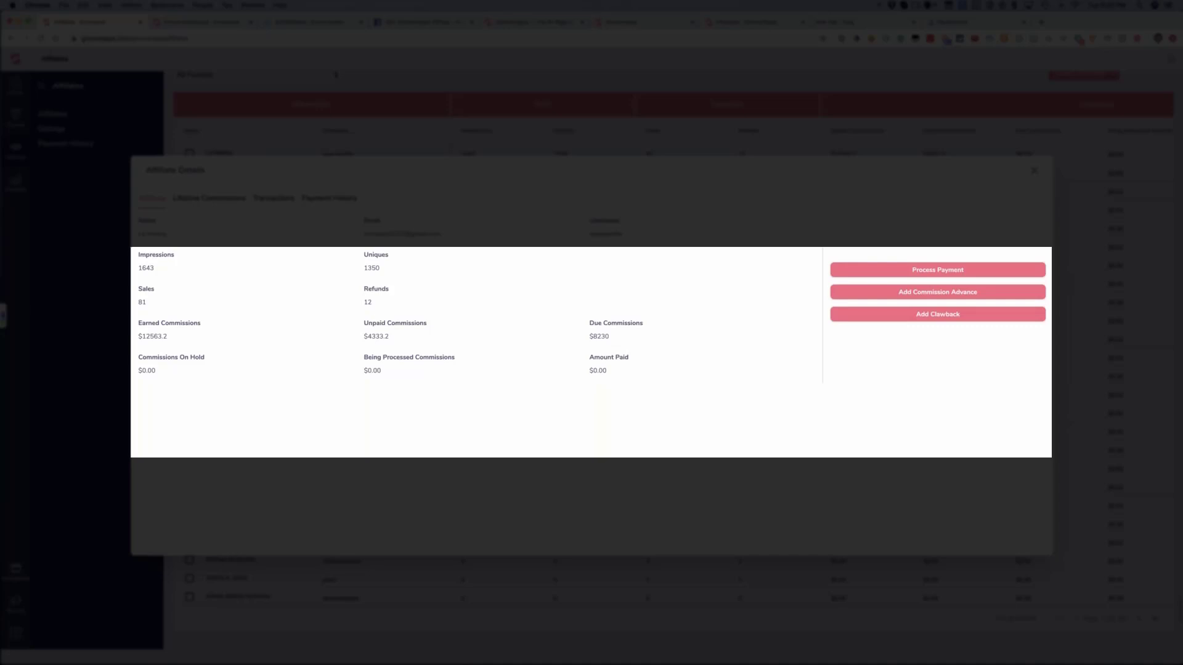
Check the affiliate's Due Commissions and open the Add Commission Advance form with its Amount field empty
left_click_drag(610, 338, 571, 352)
left_click(570, 352)
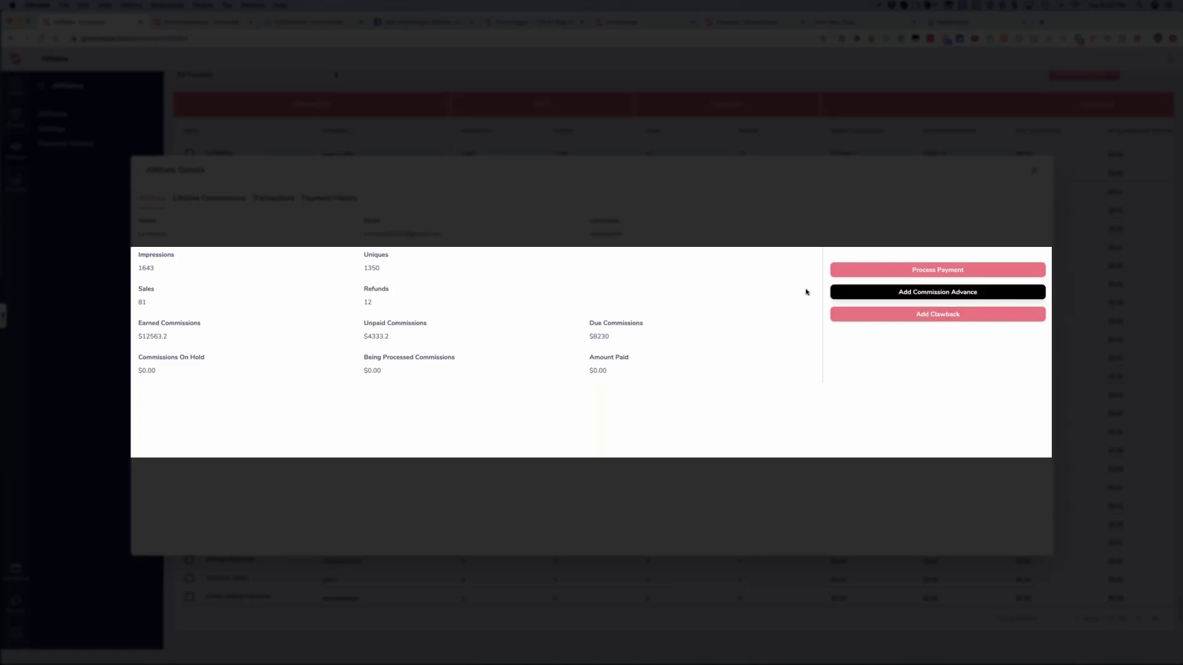
left_click(838, 292)
key("BackSpace")
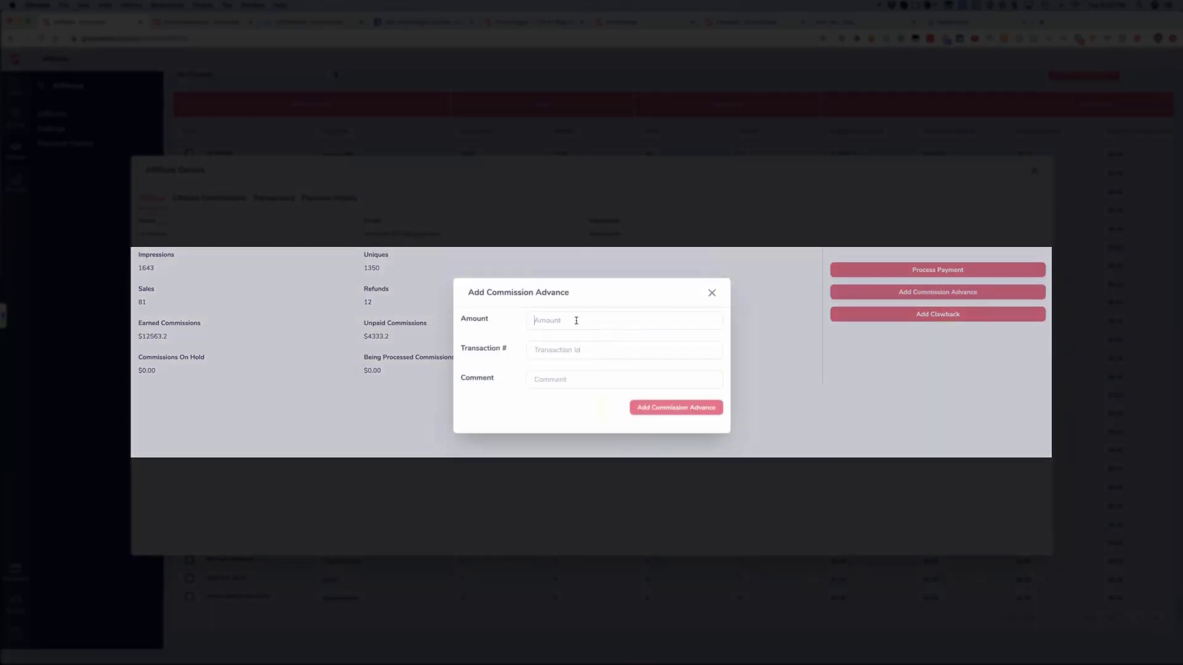
Enter an $8,000 commission advance for the affiliate and close the form without adding it
type("8000")
left_click(553, 349)
left_click(563, 379)
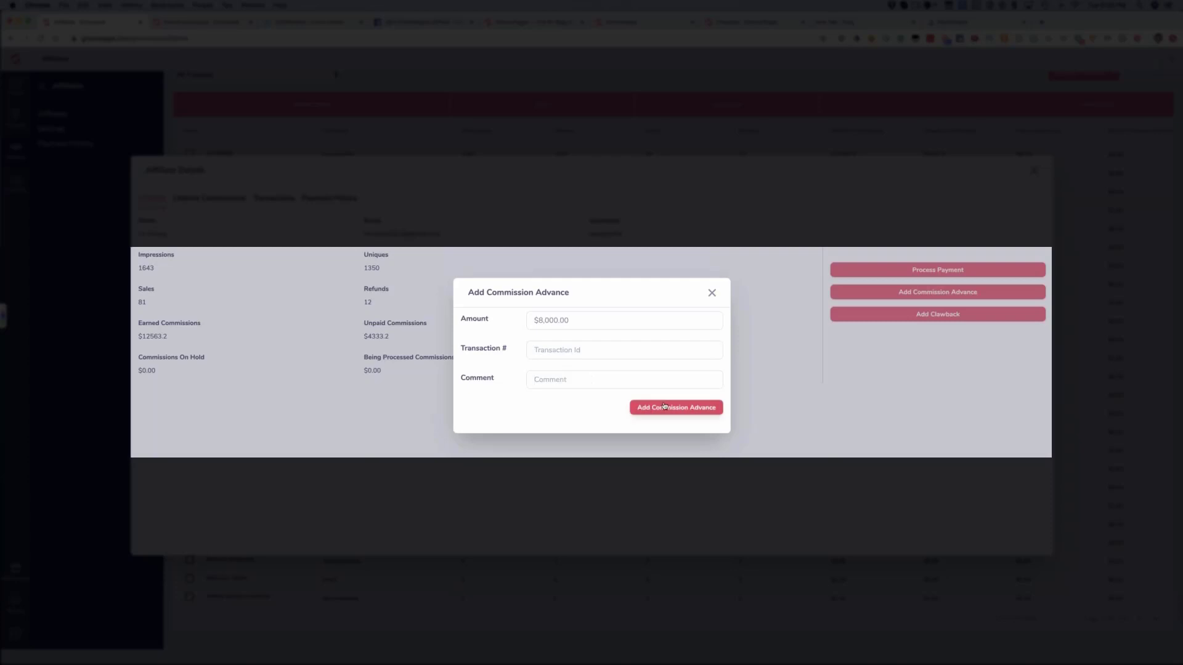
left_click(711, 293)
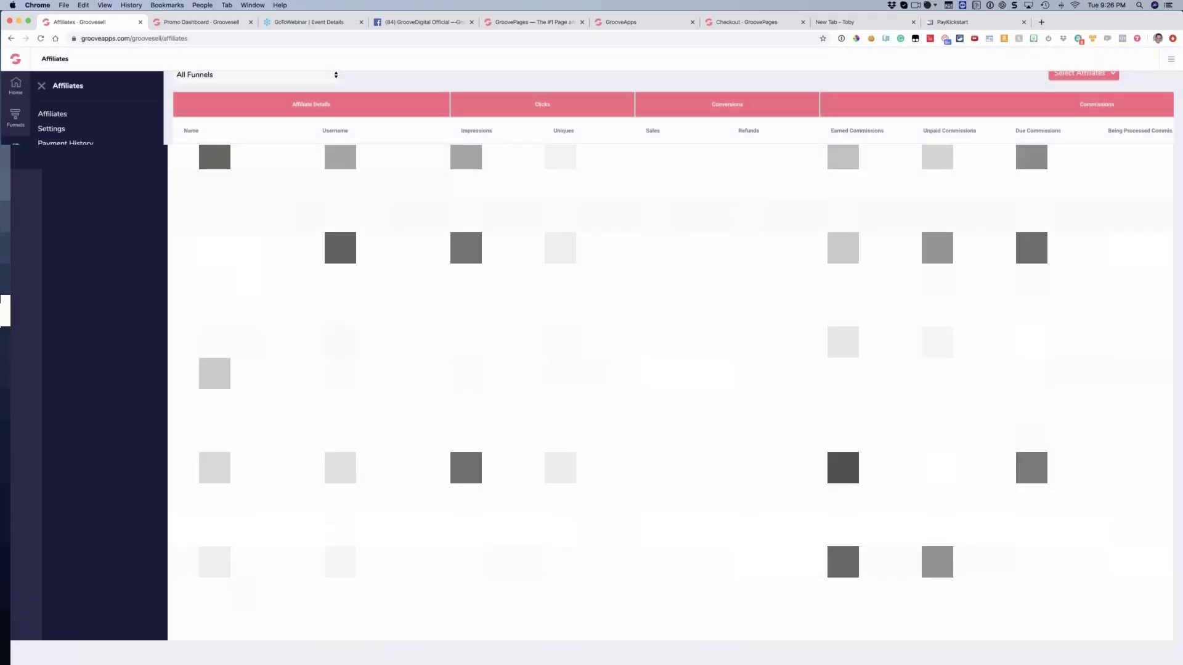
Search the affiliates list by a partial first name and open the matching affiliate's details
scroll(870, 132, "up", 2)
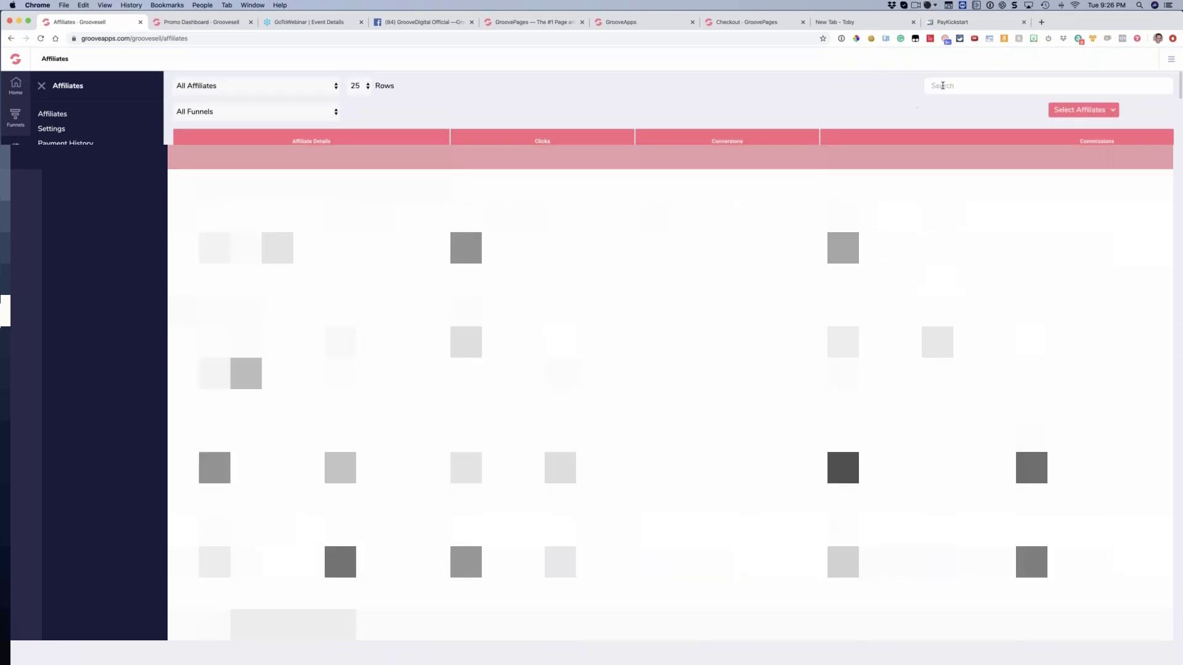
type("jer")
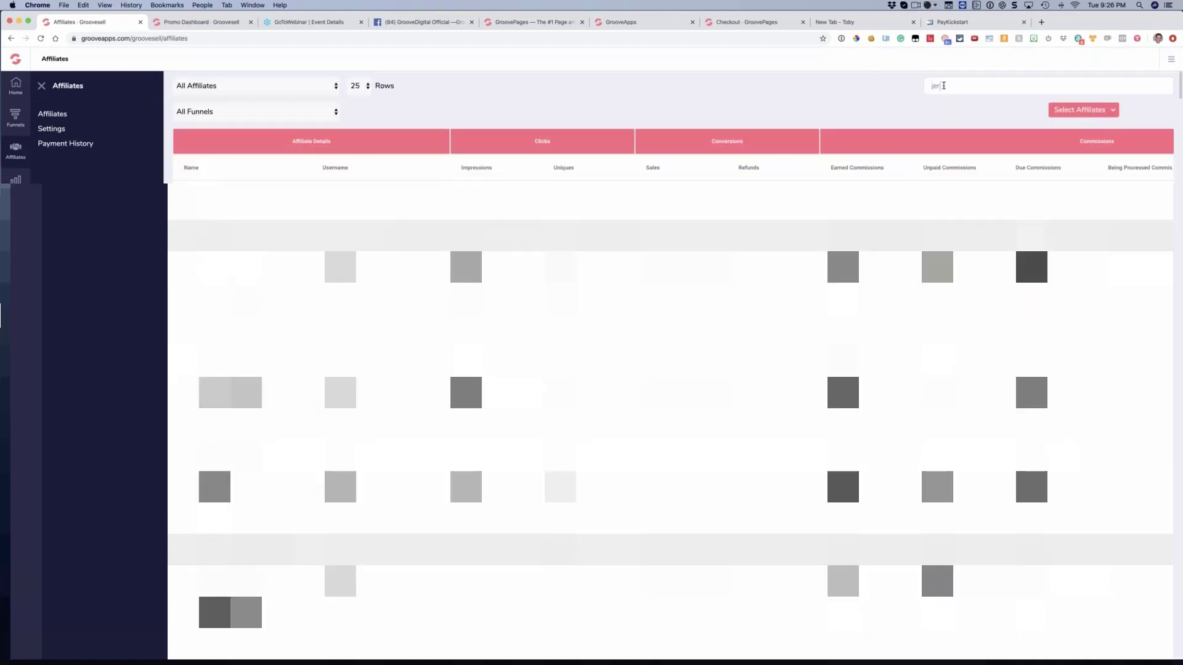
type("e")
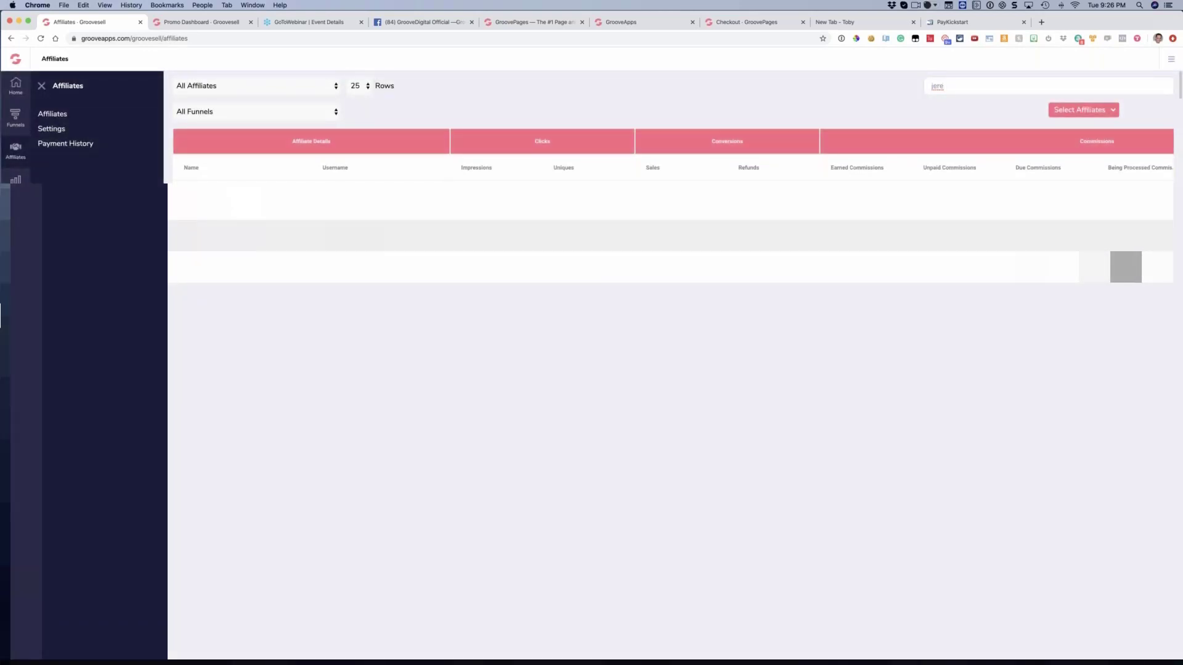
left_click(200, 198)
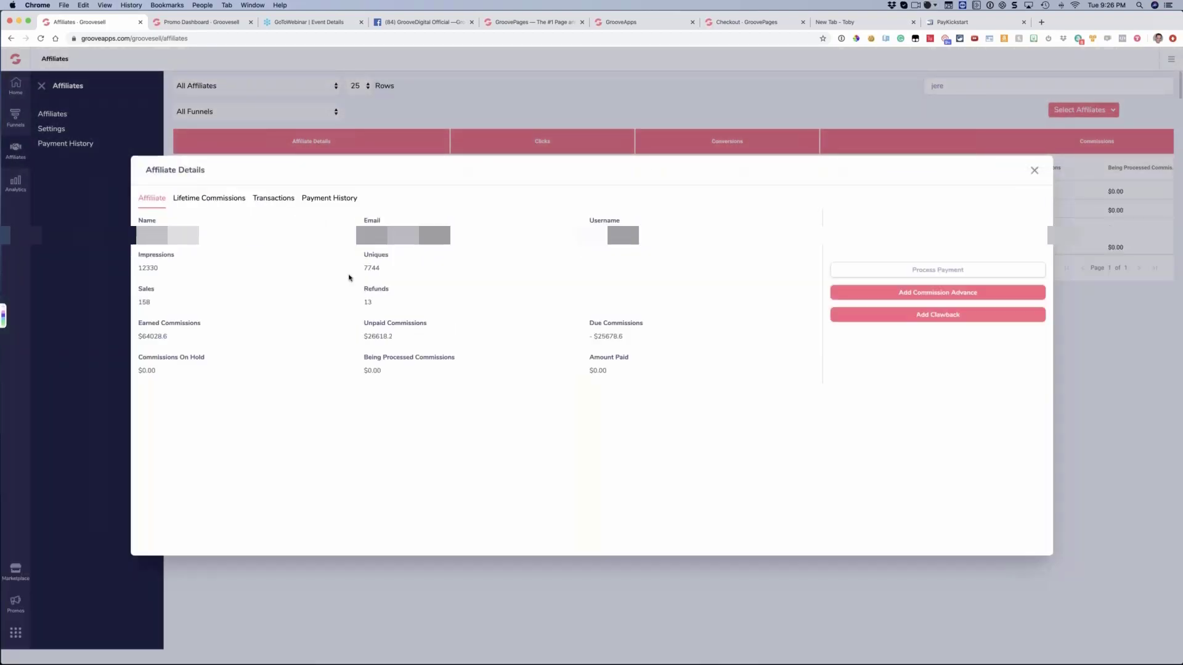
Examine the affiliate's cash advances in the payment history, compare unpaid with due commissions, and close the details
left_click(323, 203)
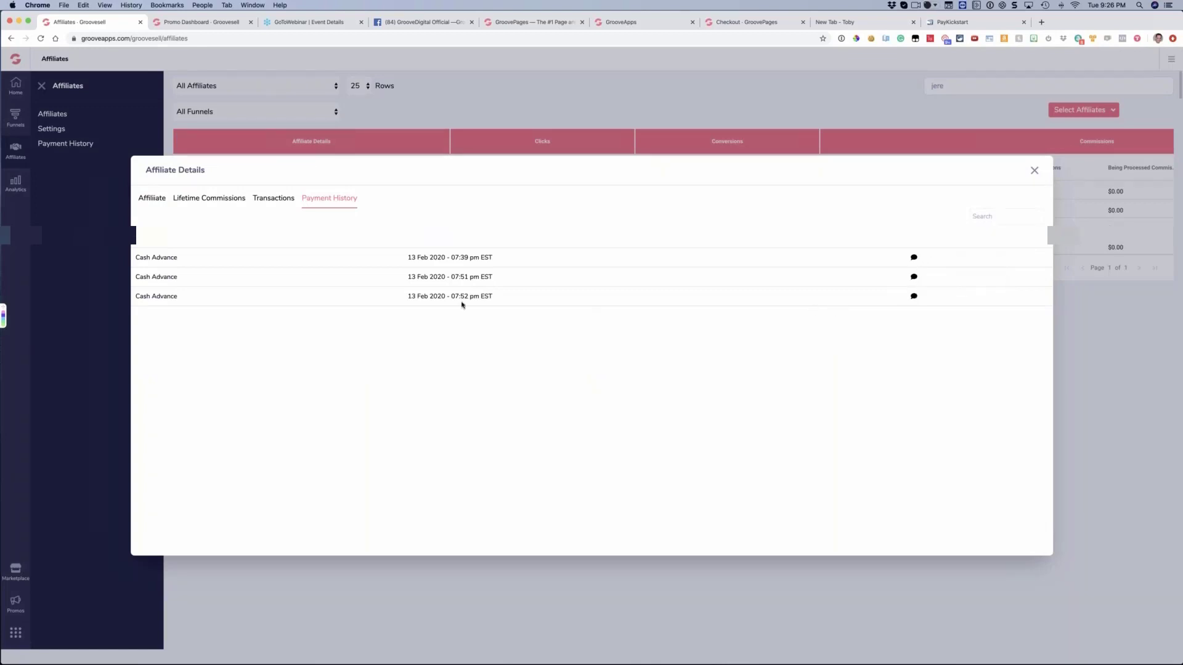
left_click(163, 201)
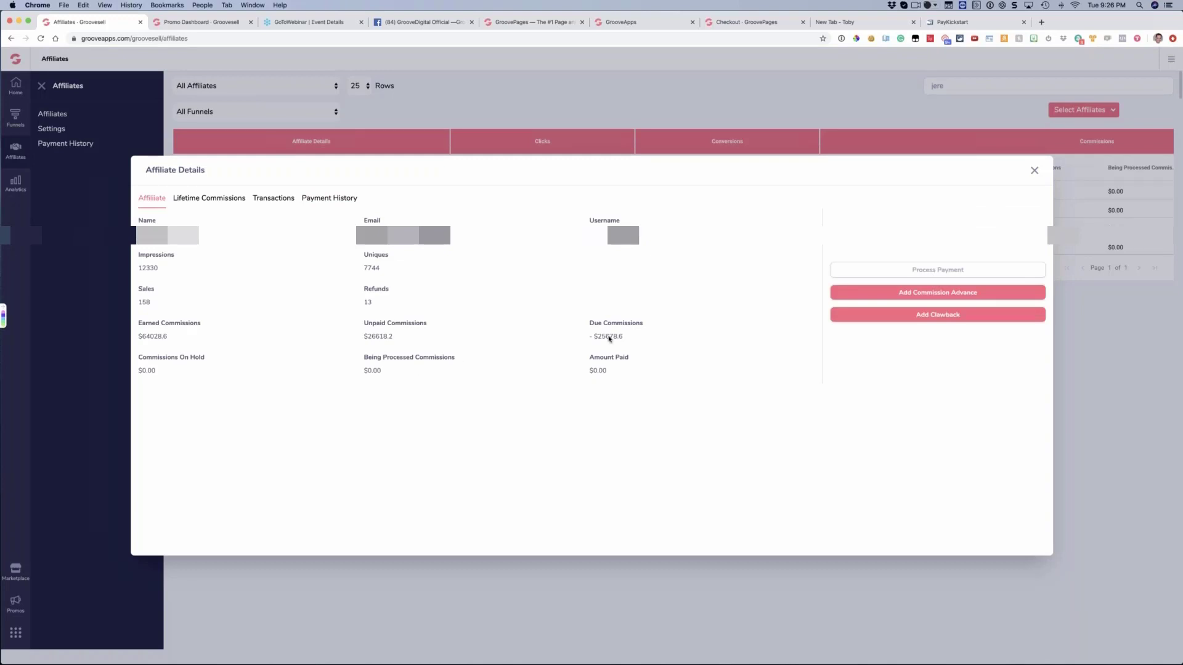
triple_click(593, 340)
left_click_drag(592, 339, 594, 339)
left_click_drag(457, 344, 368, 341)
left_click(433, 345)
left_click_drag(533, 351, 535, 350)
left_click(519, 350)
left_click_drag(367, 324, 395, 344)
left_click(395, 344)
left_click_drag(592, 339, 657, 337)
left_click(657, 338)
left_click(1035, 171)
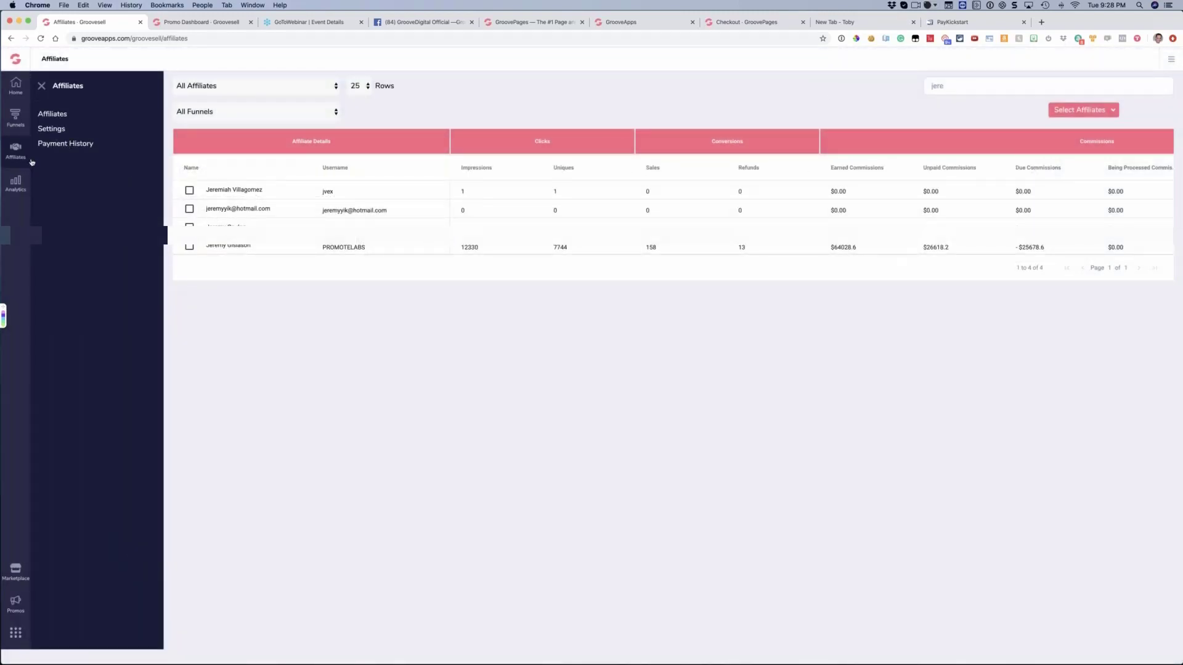
Open the transactions report and look through its transaction type filter options, keeping All Transactions
left_click(200, 87)
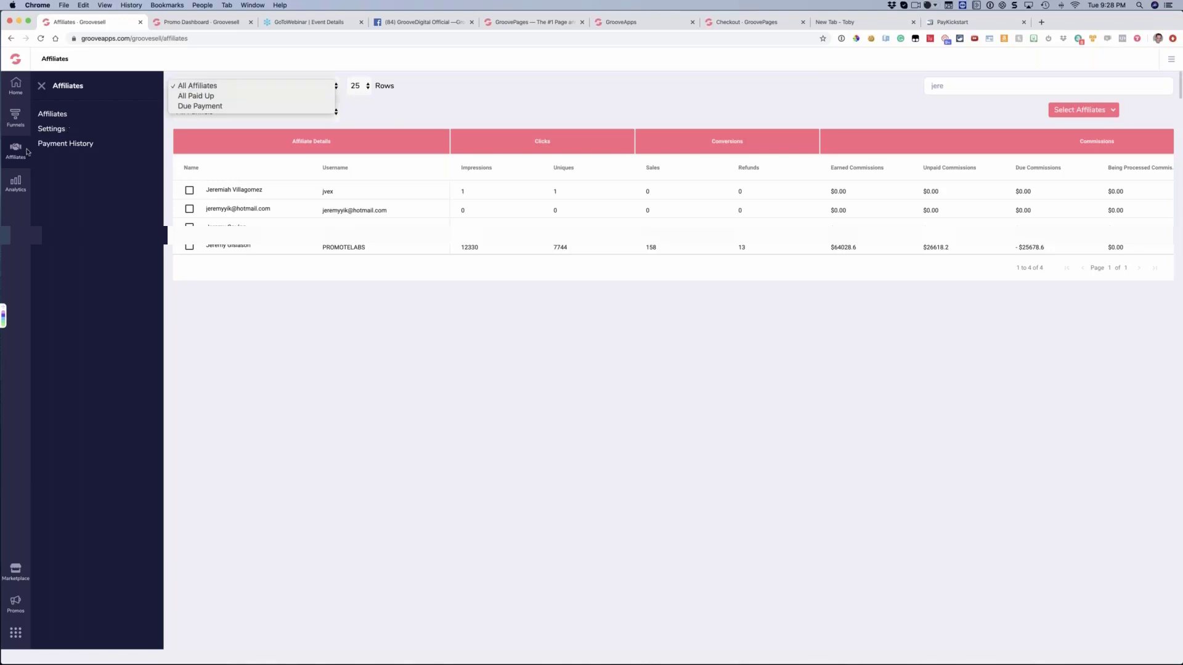
left_click(19, 189)
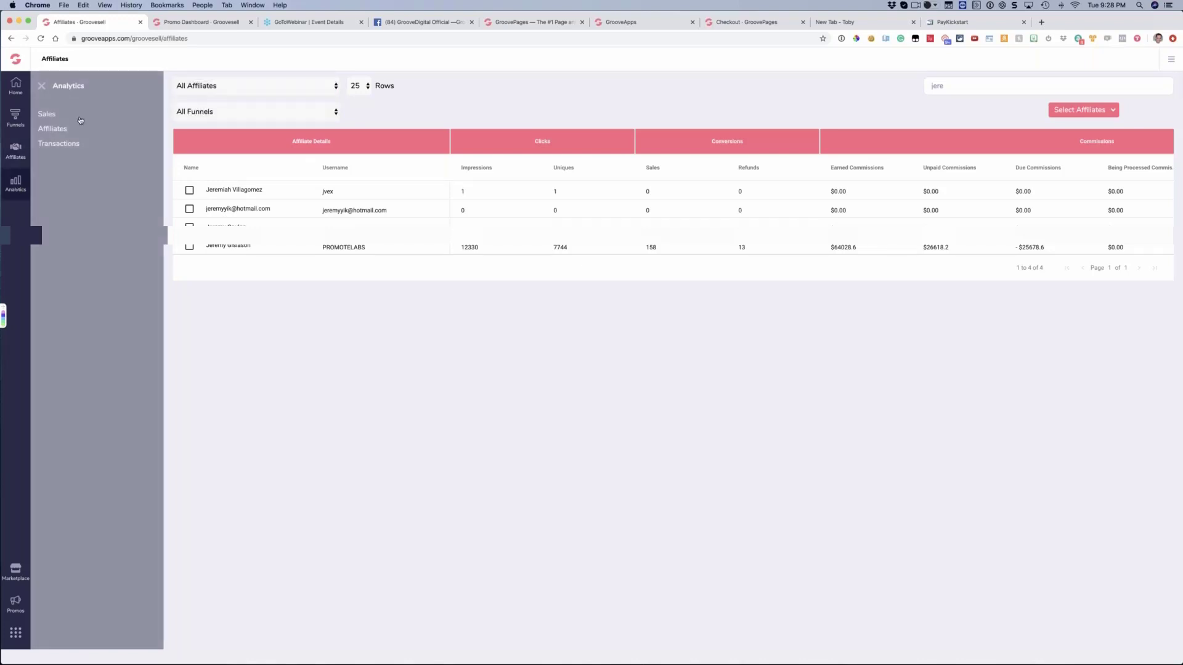
left_click(54, 144)
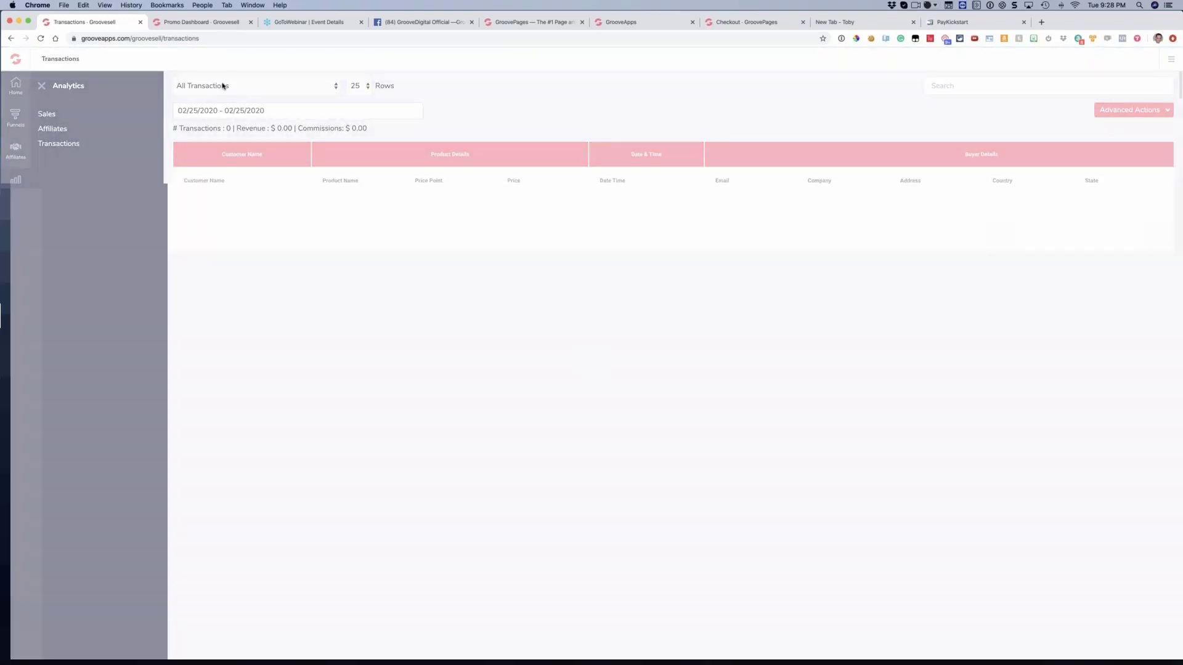
left_click(185, 86)
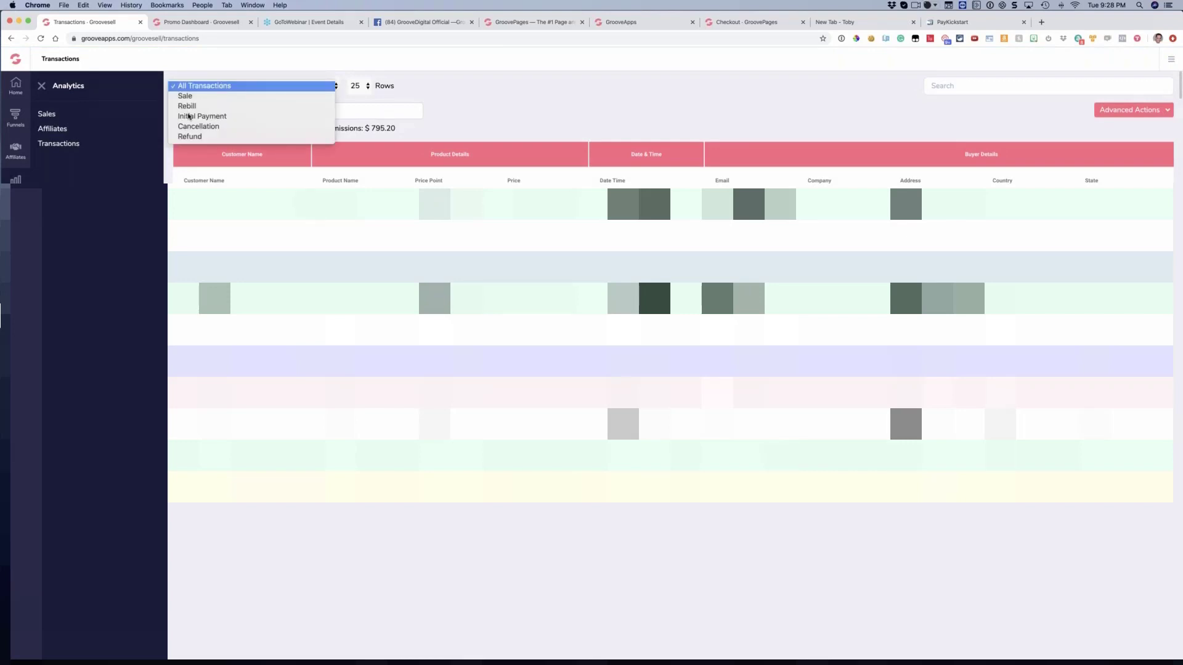
left_click(247, 115)
Filter the transactions to 12/25/2019 - 12/27/2019 and check the affiliate information of one transaction
left_click(250, 112)
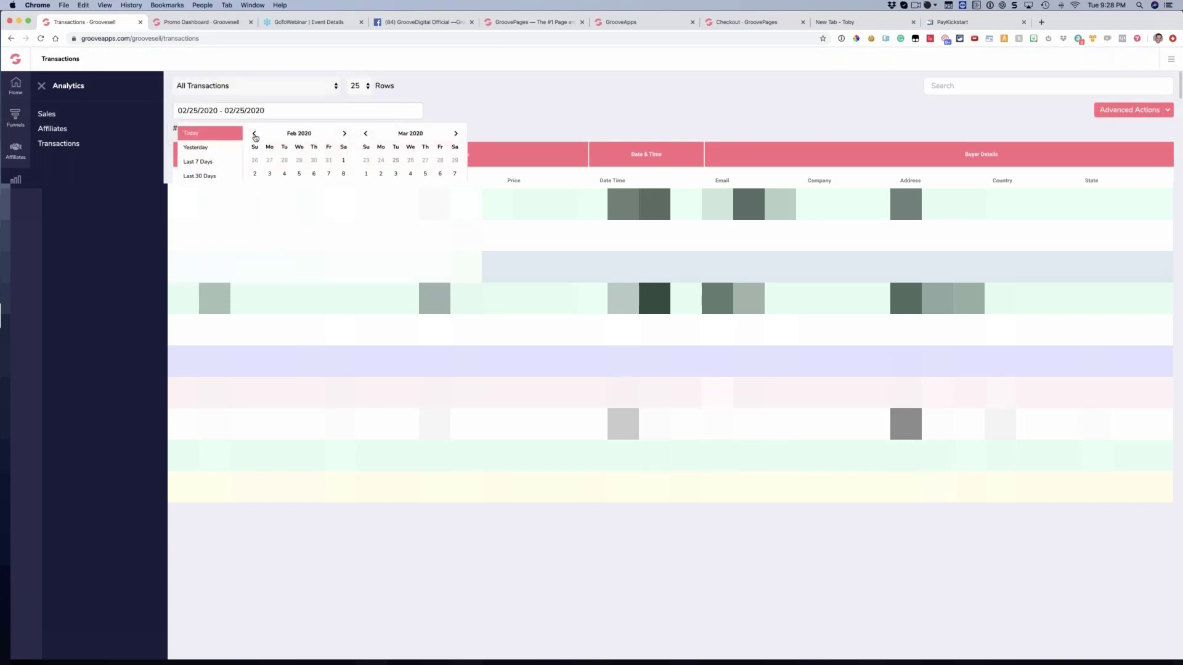
left_click(253, 133)
left_click(254, 134)
left_click(299, 214)
left_click(329, 213)
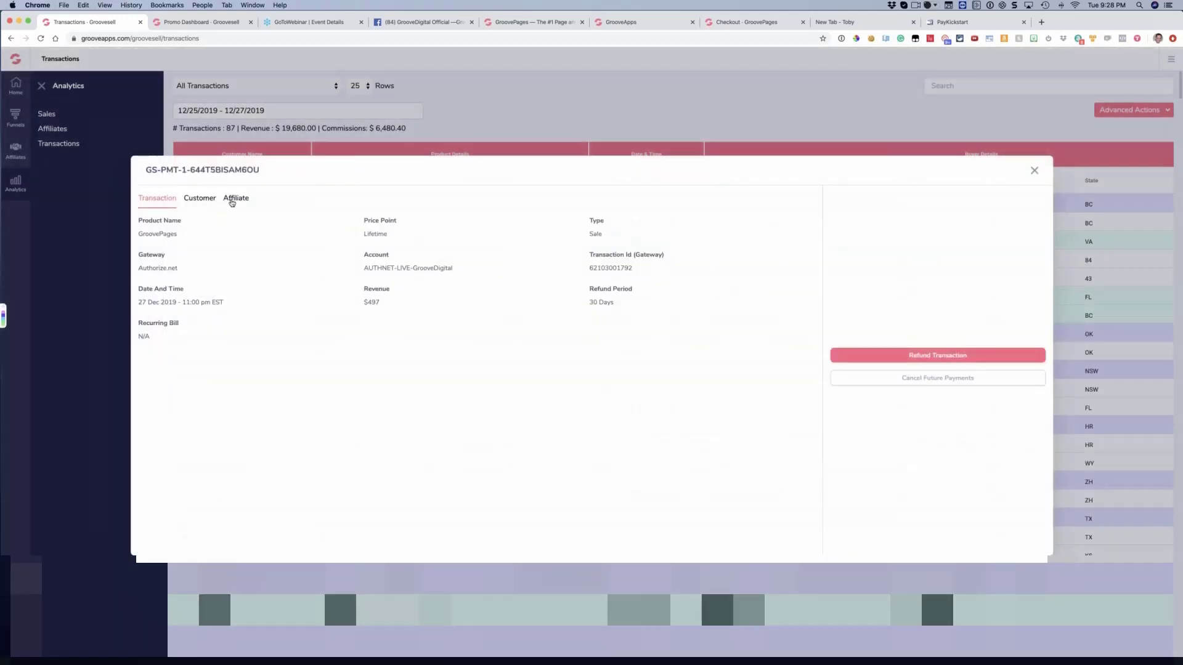
left_click(233, 198)
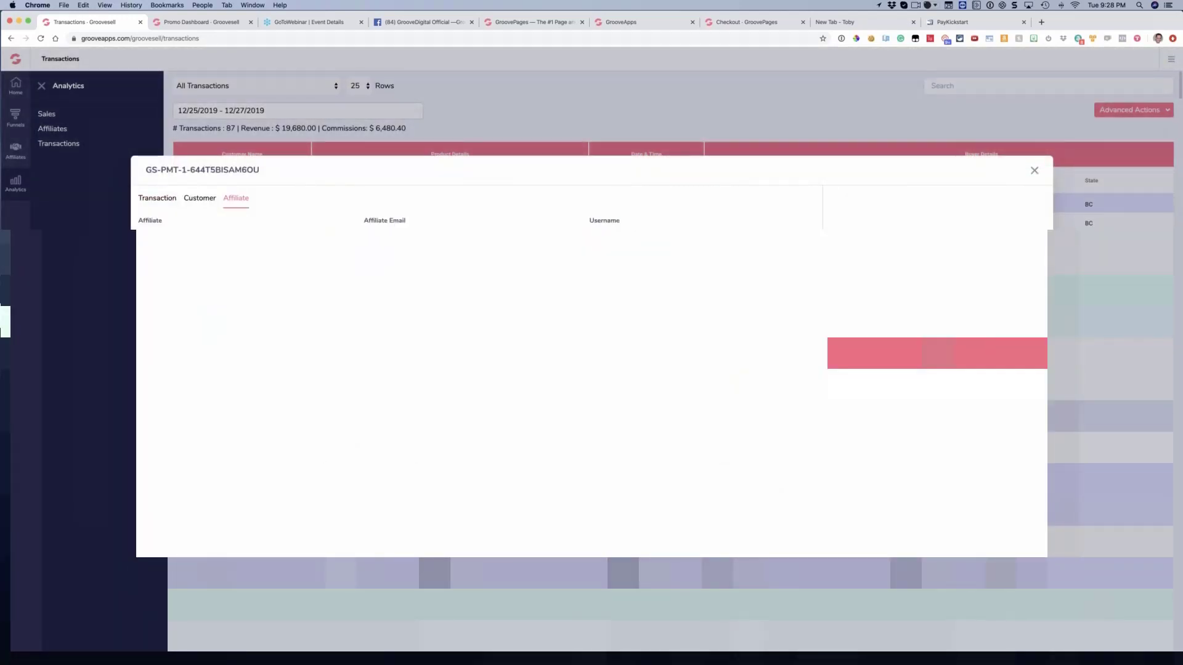
left_click(1035, 171)
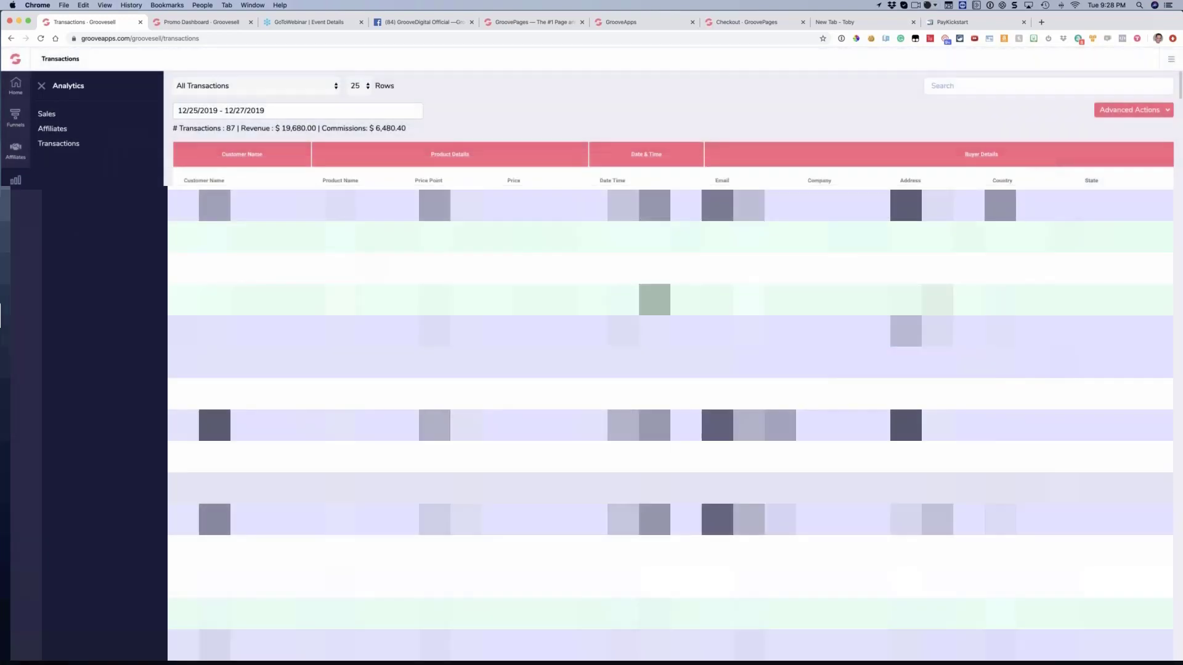
Return to the affiliates list, enter a $300 clawback in an affiliate's details, and close everything without adding it
left_click(17, 162)
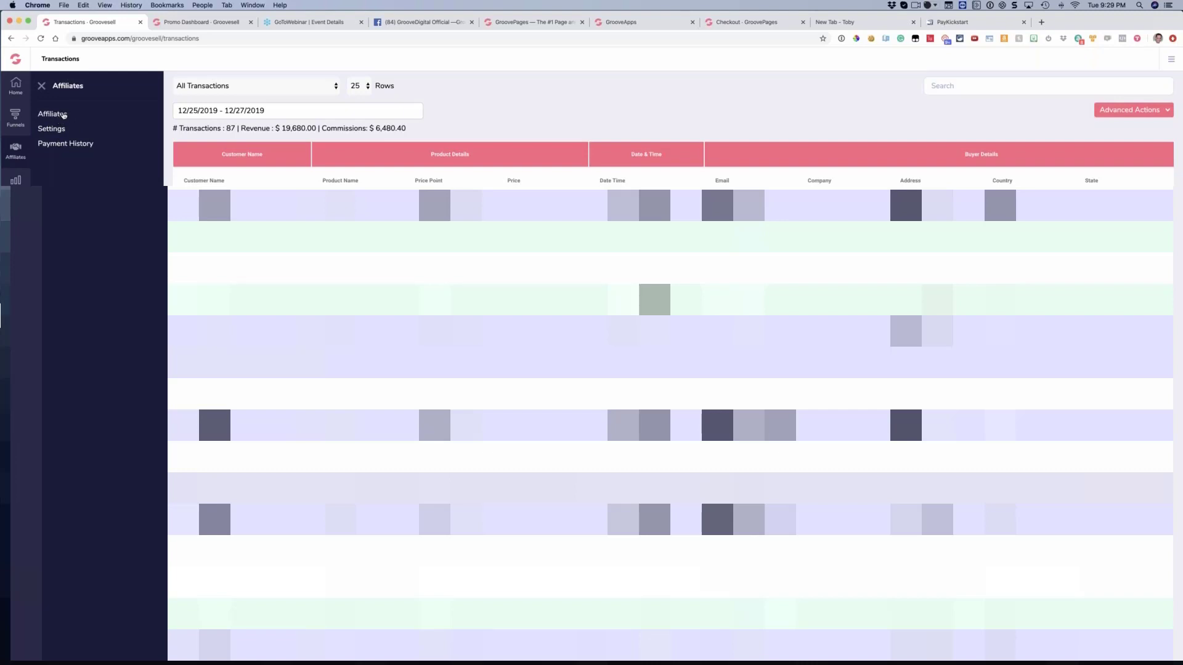
left_click(63, 116)
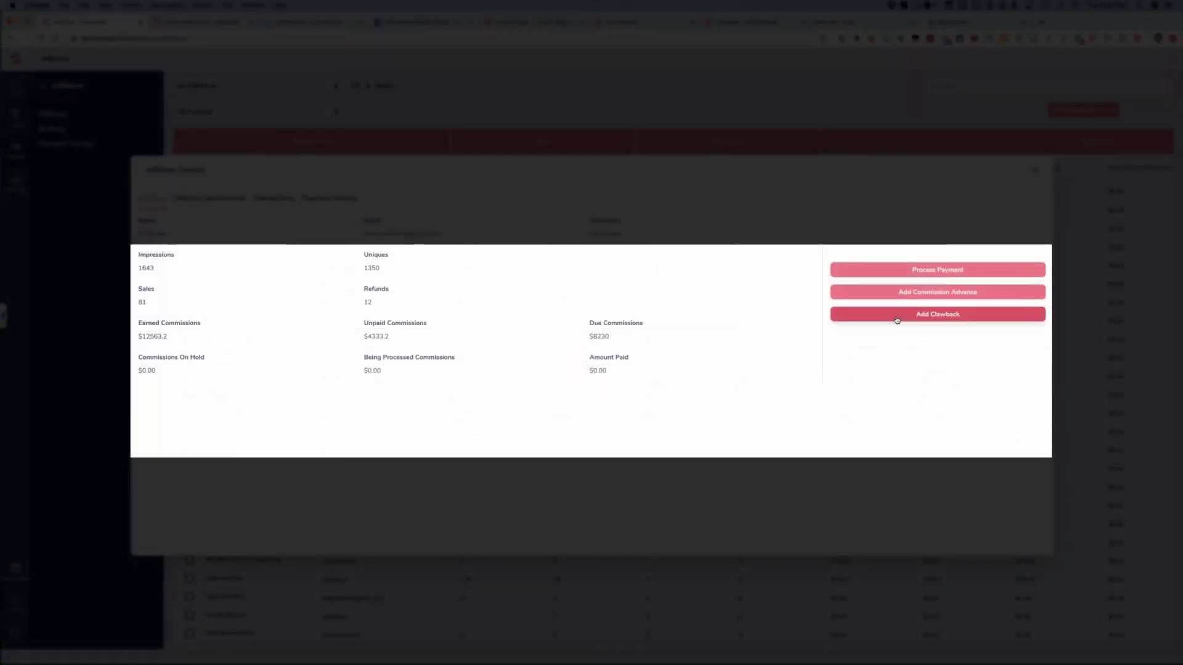
left_click(896, 319)
double_click(566, 327)
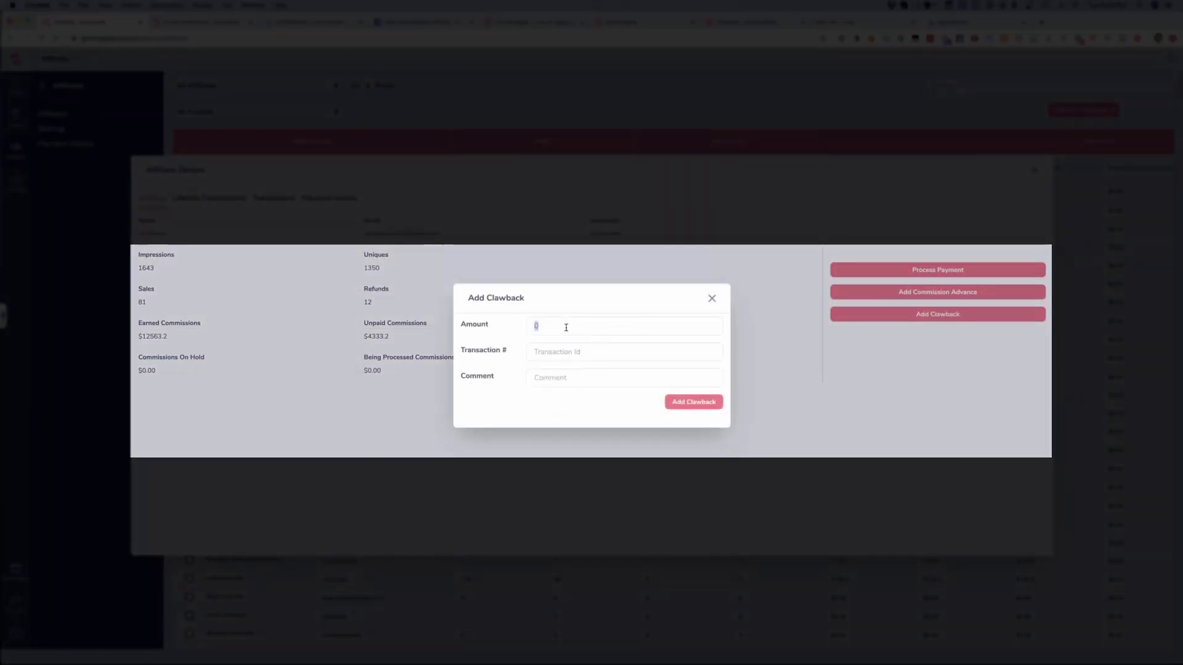
type("300")
left_click(551, 352)
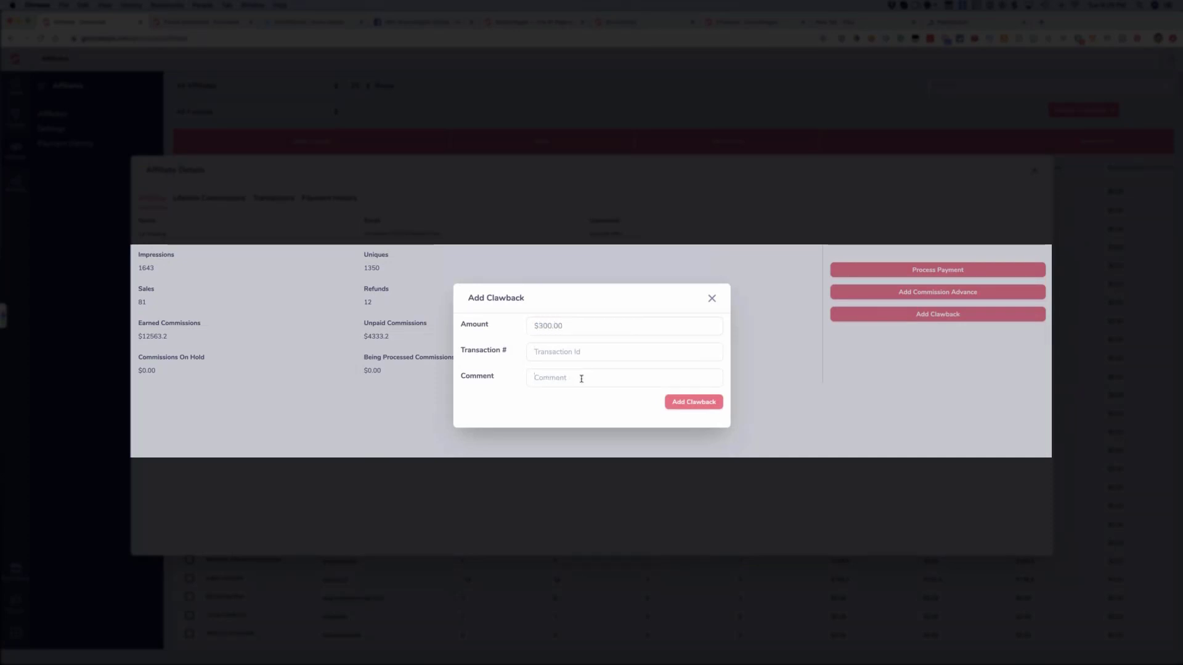
left_click(712, 299)
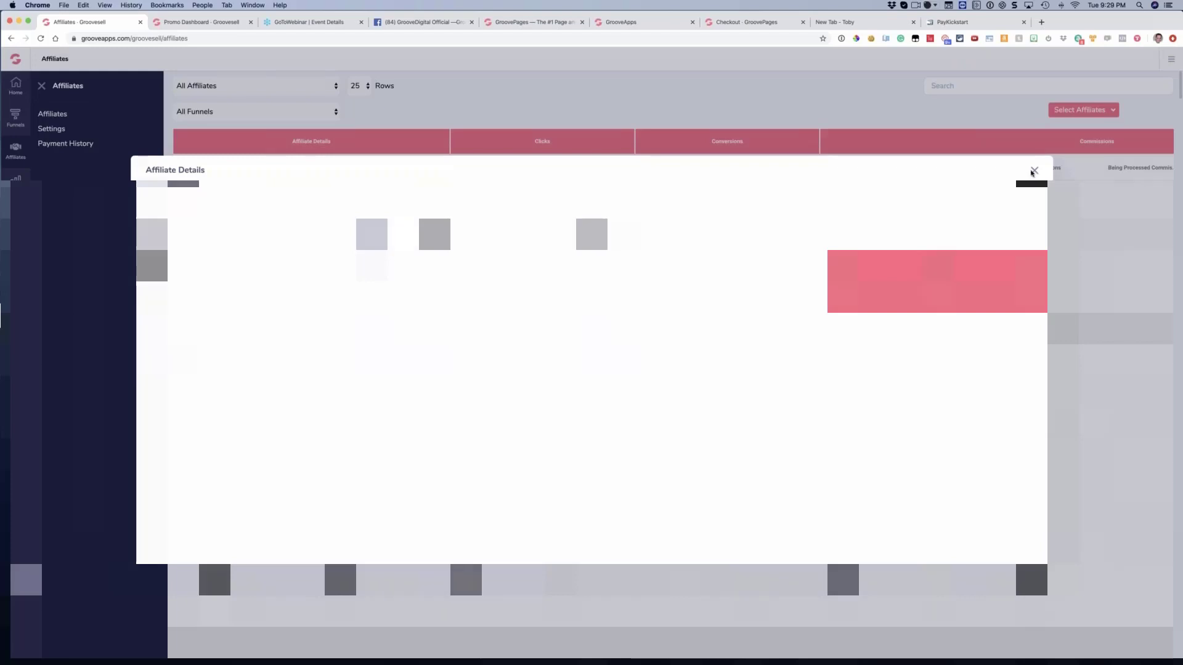
left_click(1034, 171)
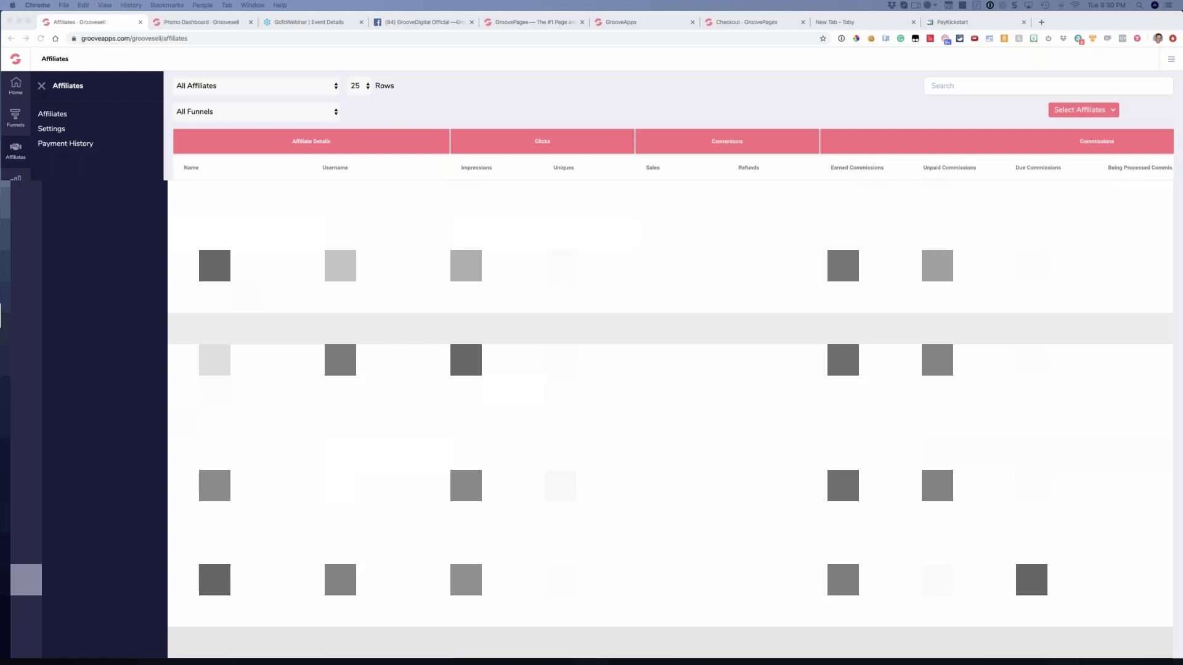
Open the Product Funnels list to view each funnel's sales, refunds, revenue and commissions
left_click(382, 117)
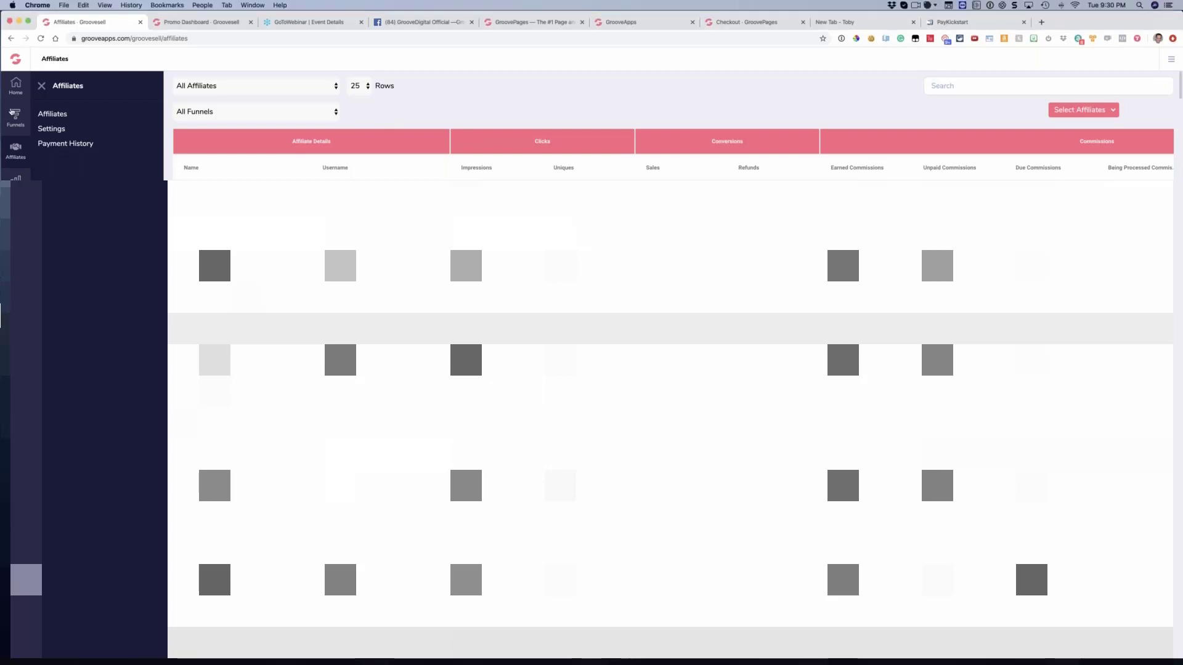
left_click(14, 115)
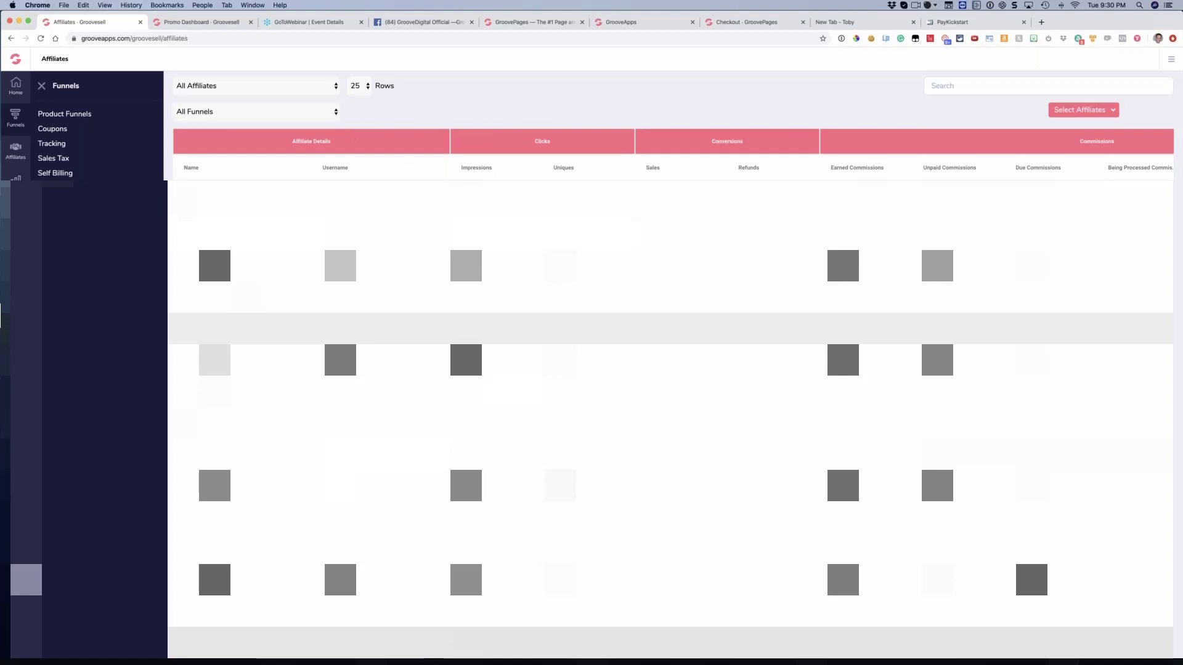
left_click(22, 150)
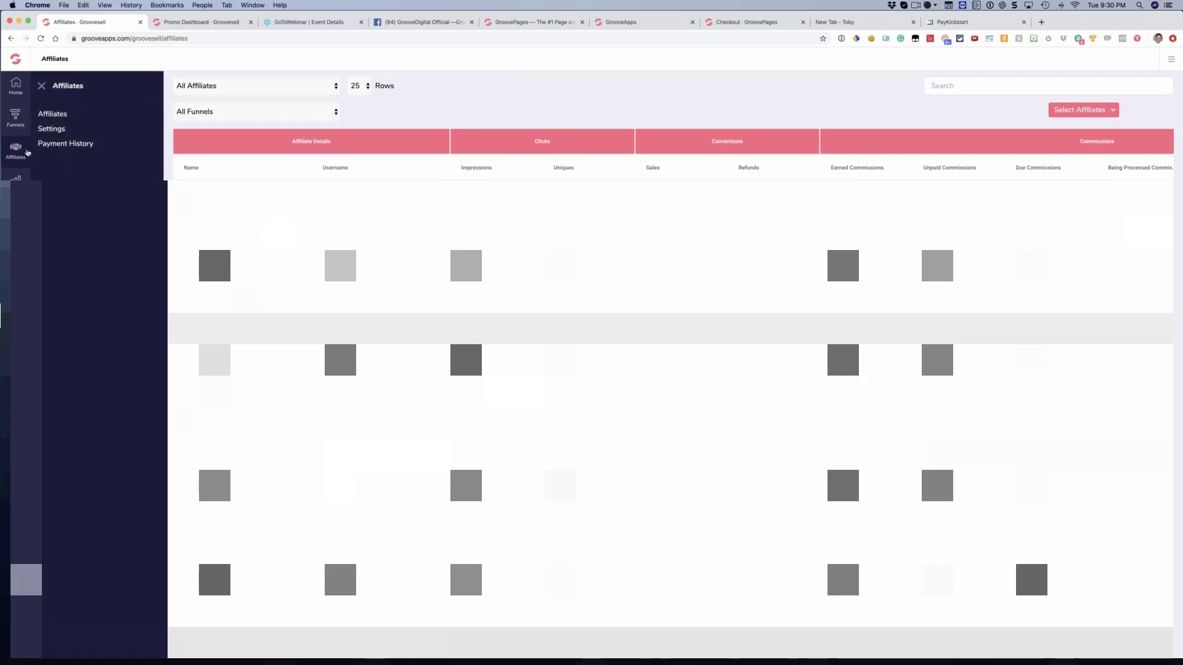
left_click(19, 118)
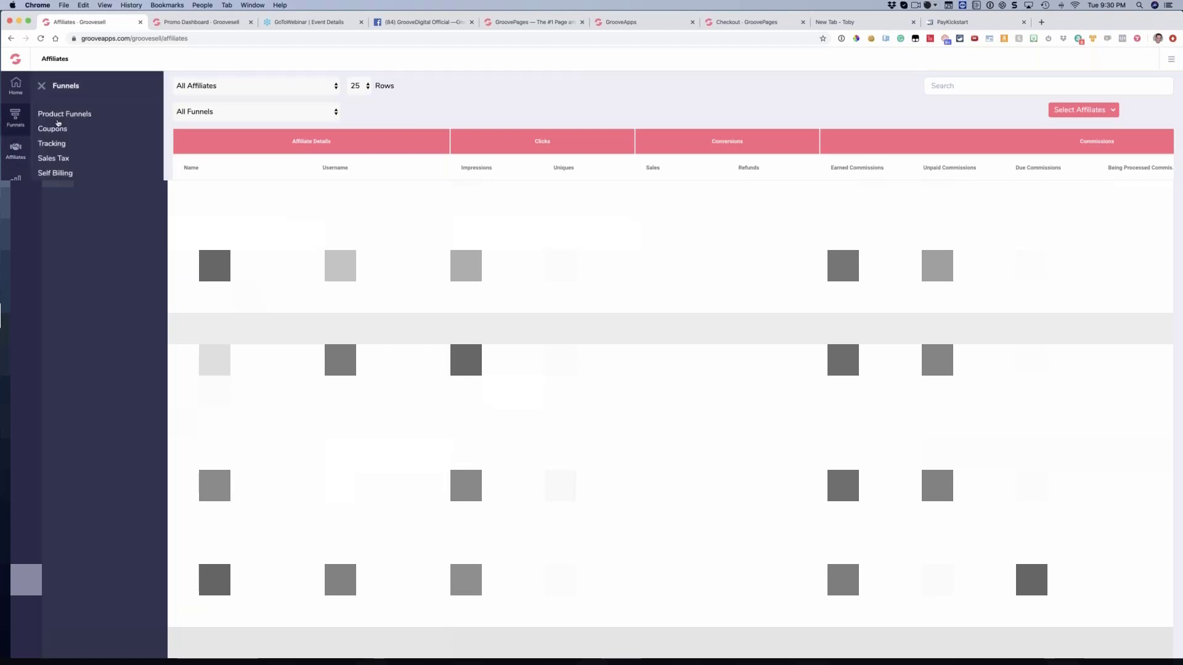
left_click(61, 114)
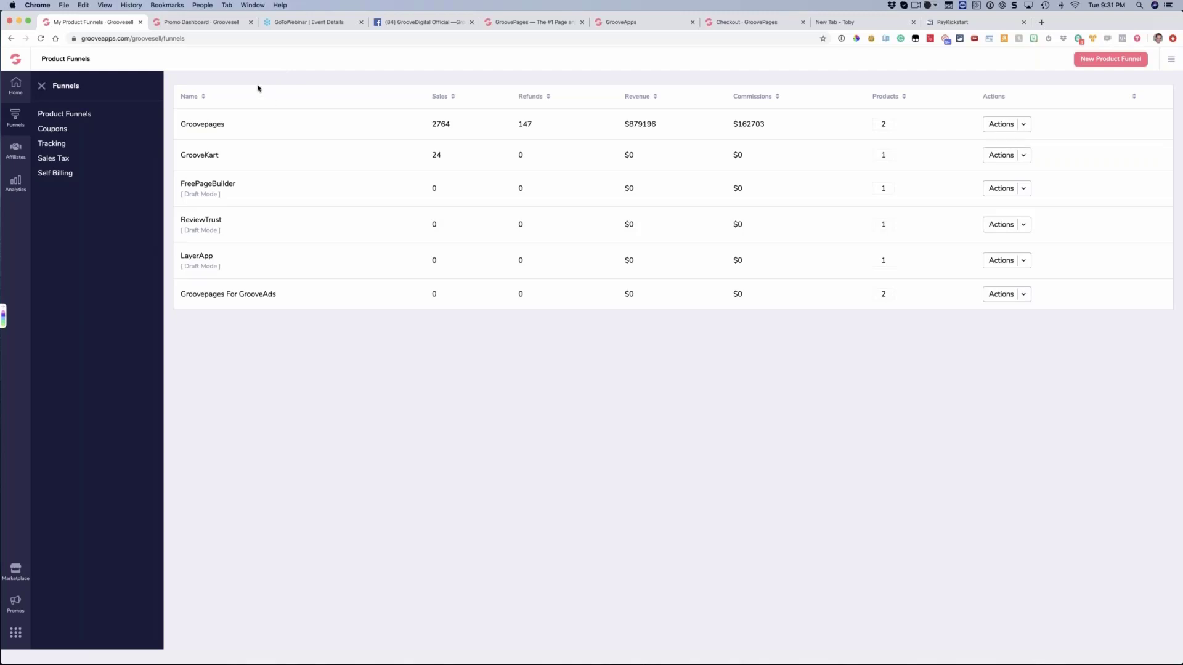
Open the Coupons page and read its notice
left_click(47, 130)
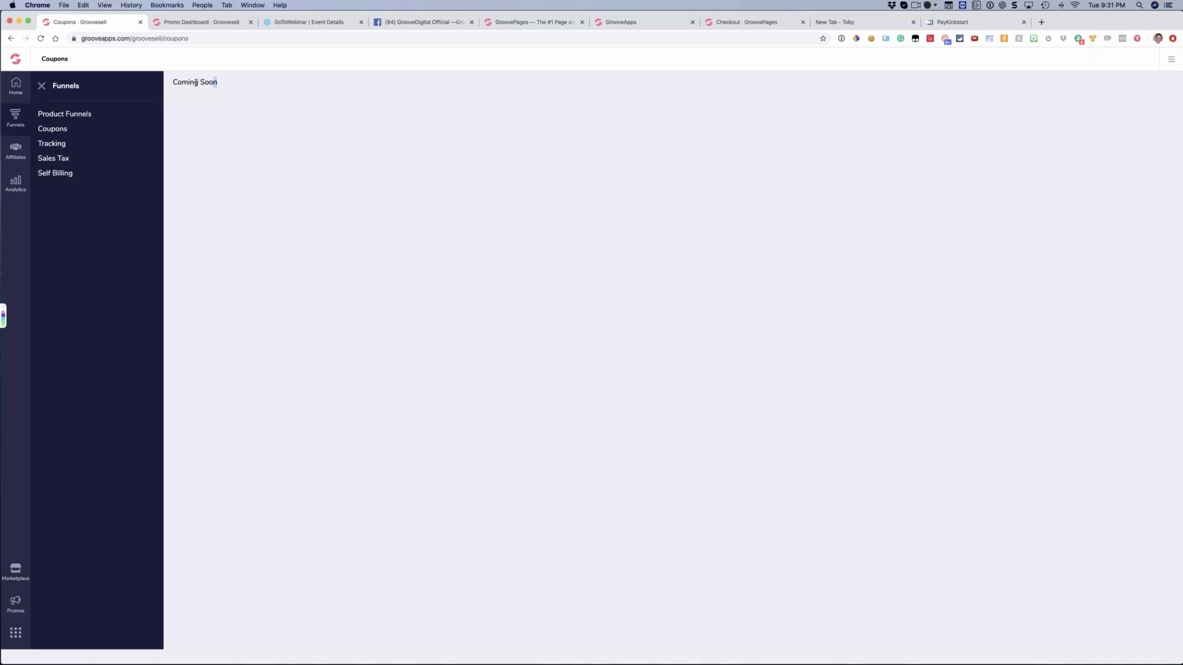
left_click_drag(216, 82, 177, 82)
left_click(229, 105)
left_click_drag(239, 93, 214, 86)
Open My Affiliate Promotions, review the GroovePages bonus fields for each price point, and close them without saving
left_click(18, 158)
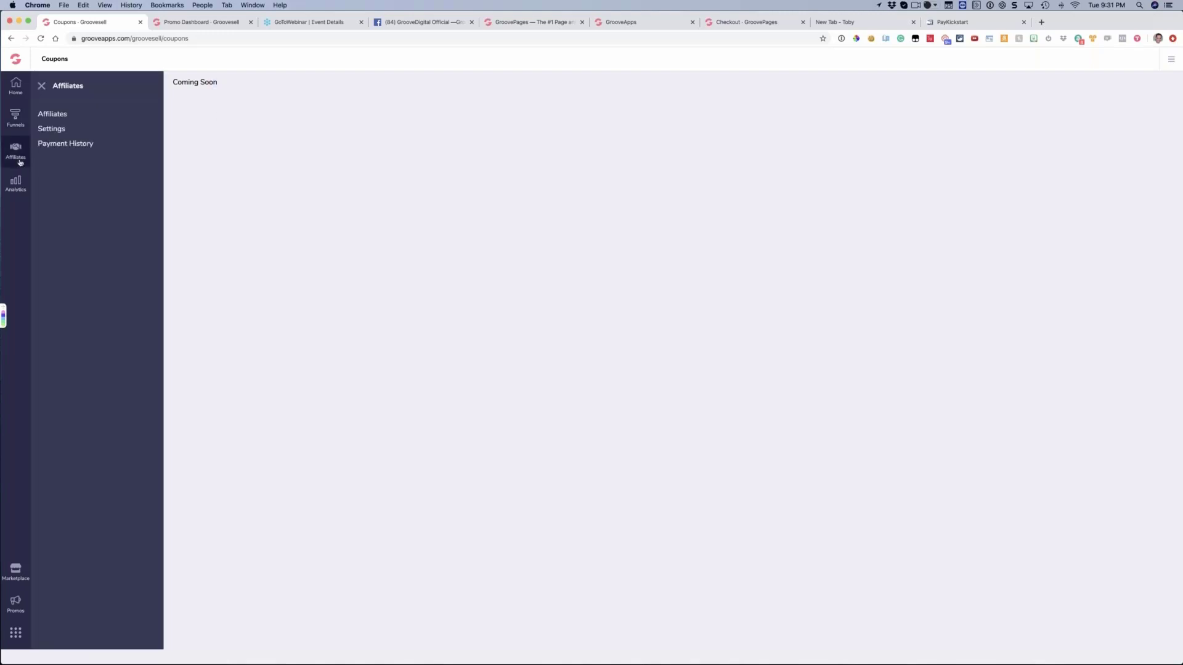
left_click(45, 114)
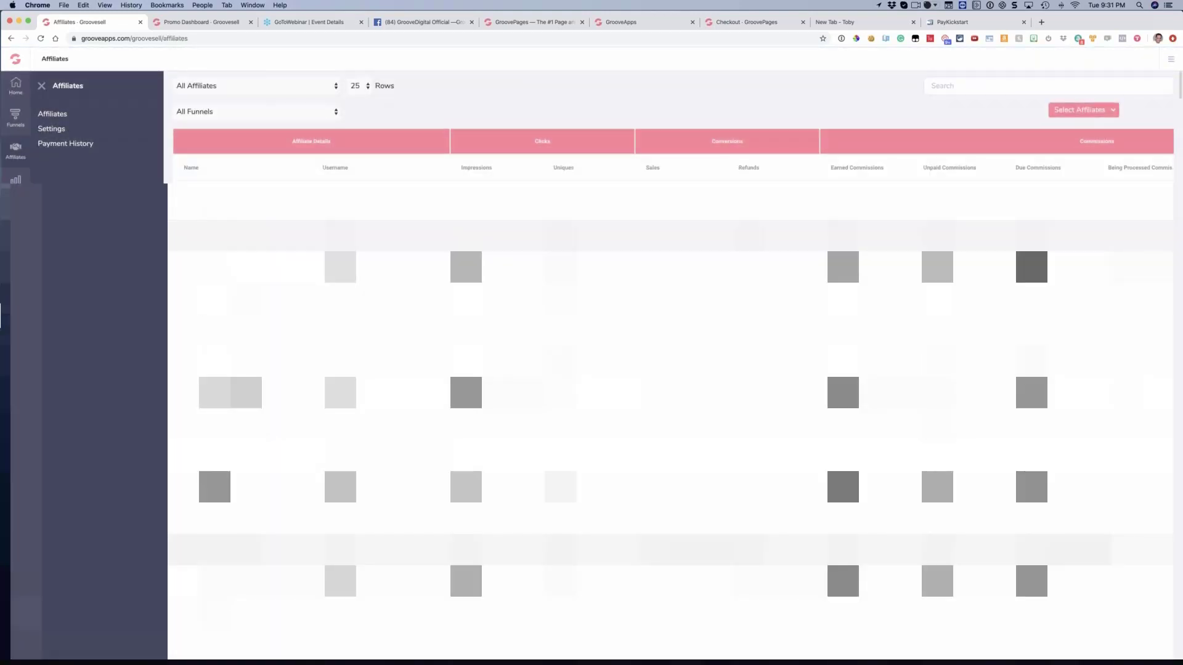
left_click(16, 603)
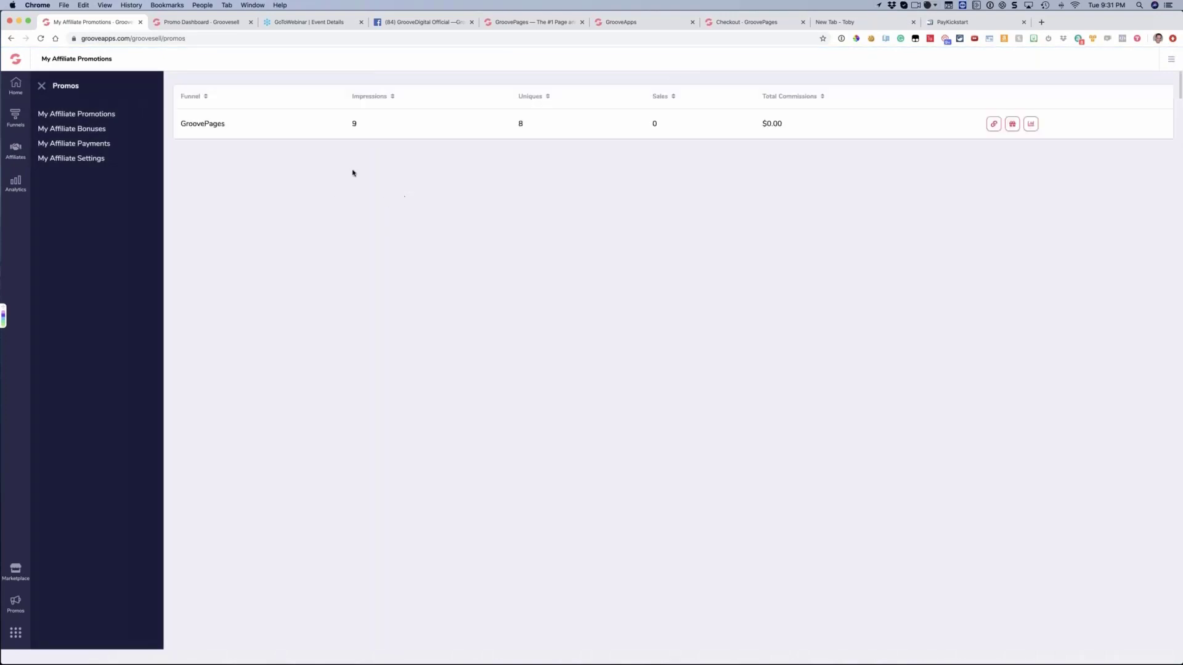
left_click(1013, 124)
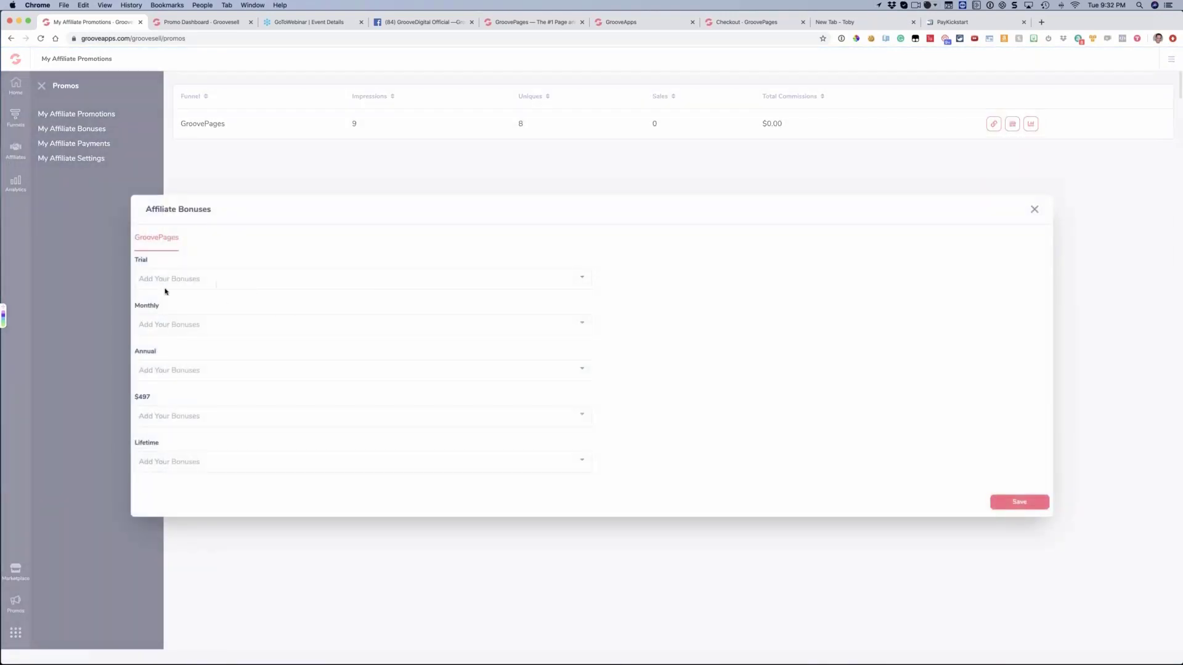
left_click(201, 282)
left_click(649, 281)
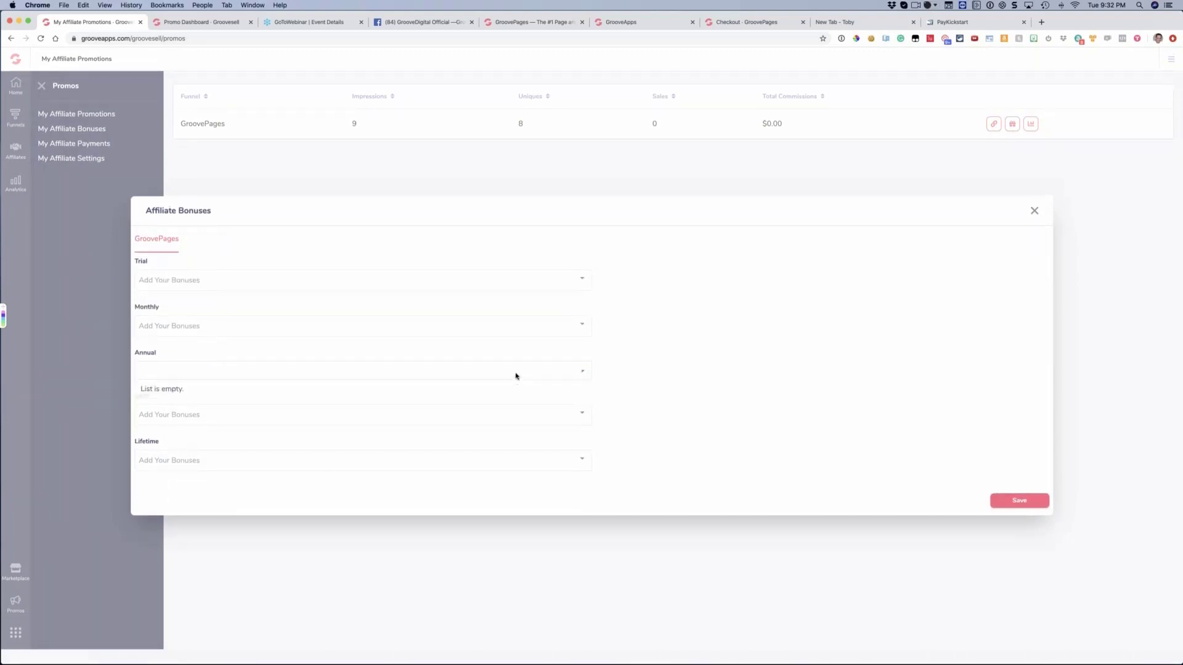
left_click(1033, 210)
Open My Affiliate Bonuses, view the Create New Bonus form, close it without creating a bonus, and collapse the side navigation
left_click(15, 115)
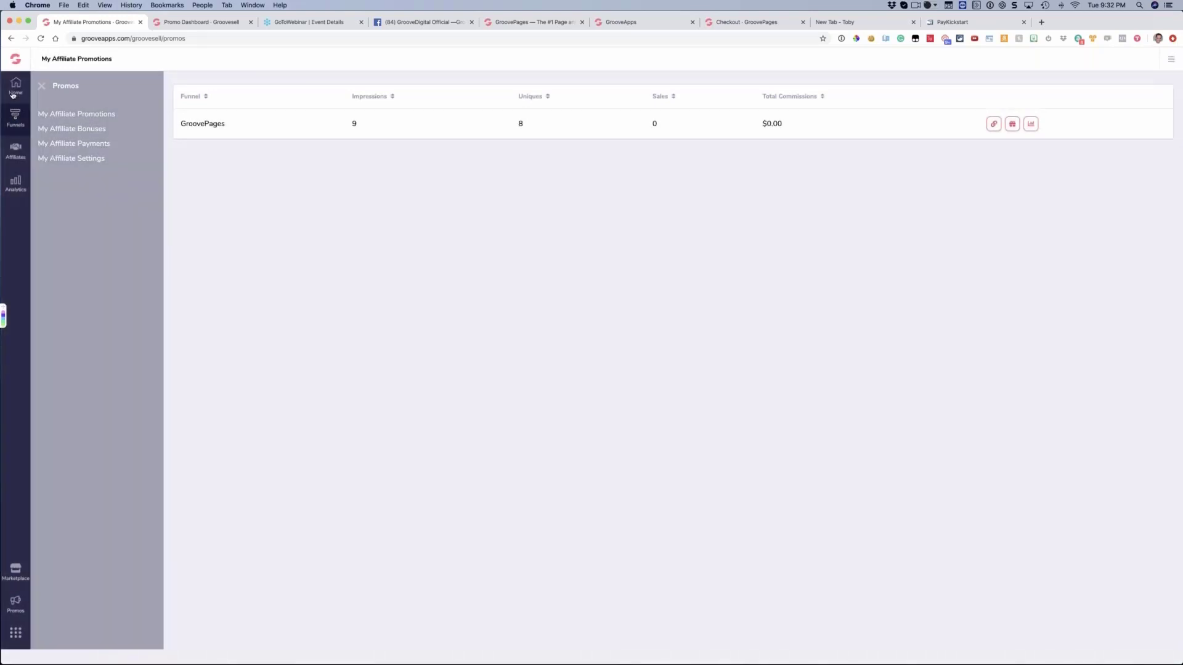
left_click(15, 601)
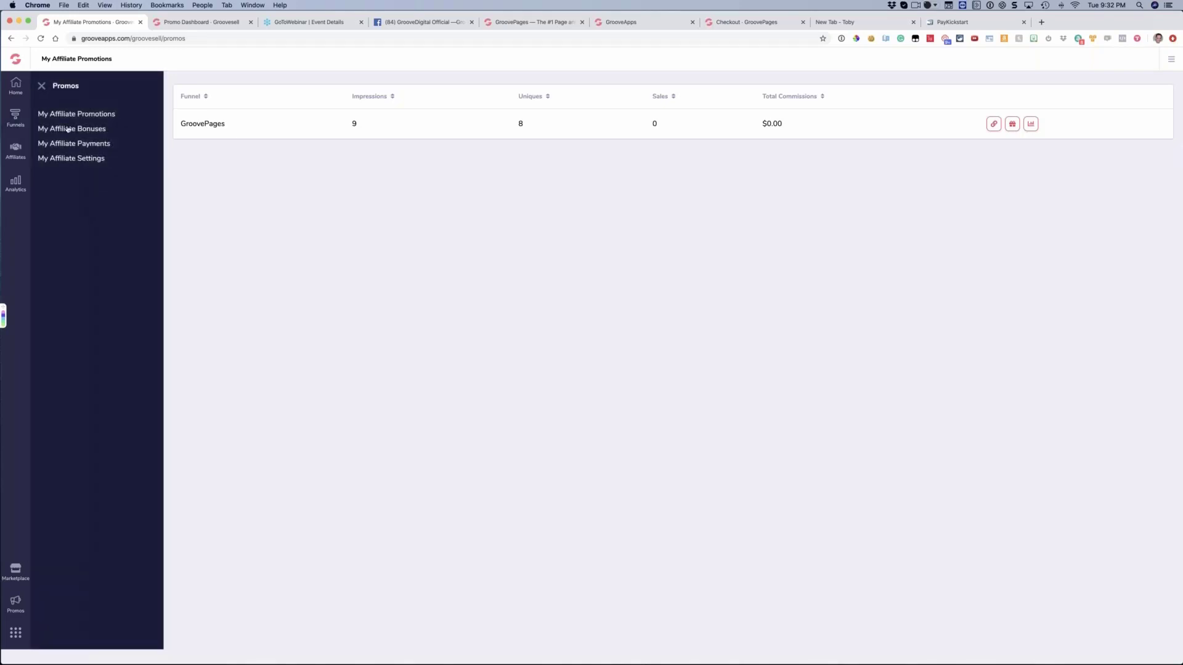
left_click(71, 130)
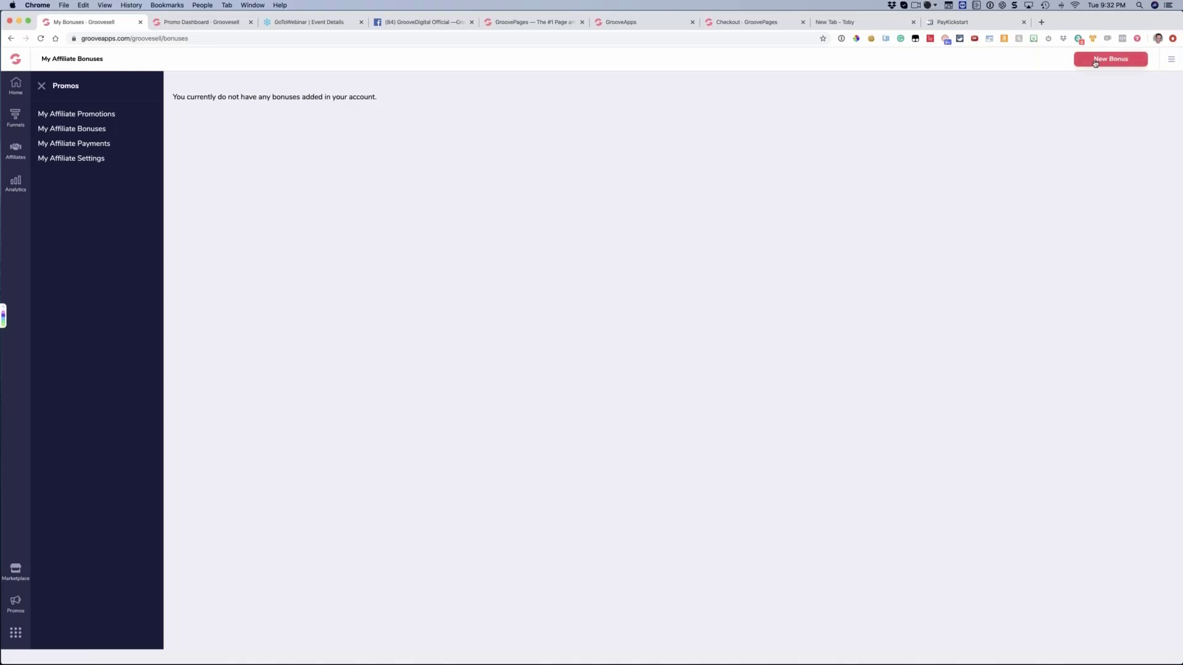
left_click(1099, 59)
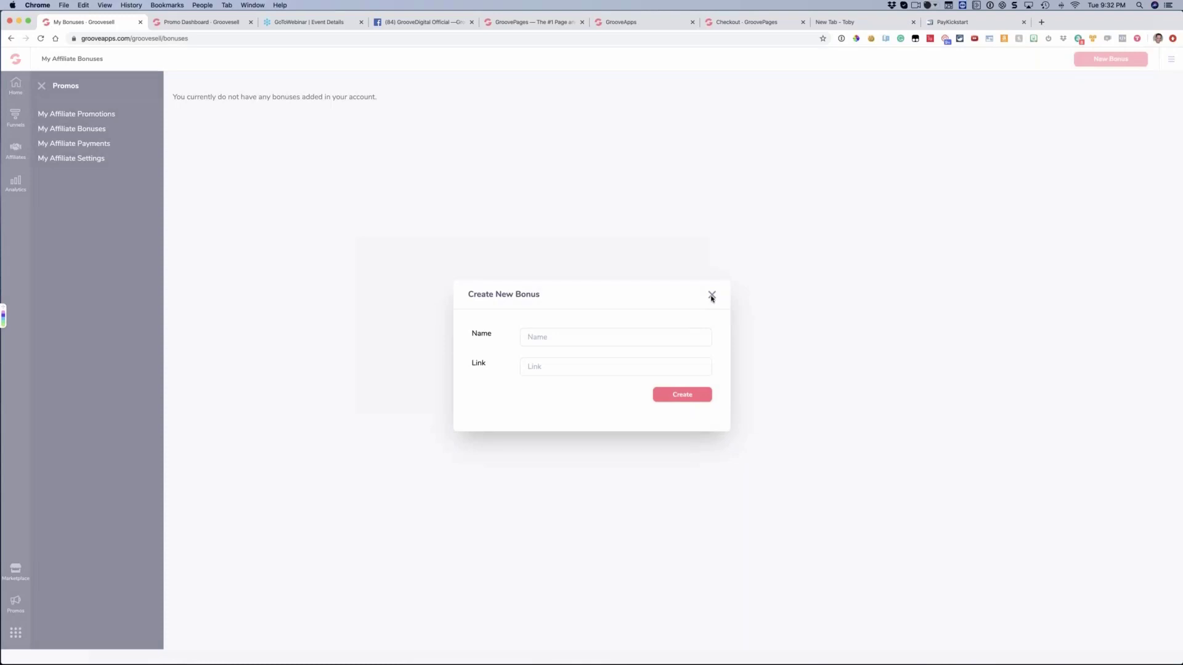
left_click(711, 296)
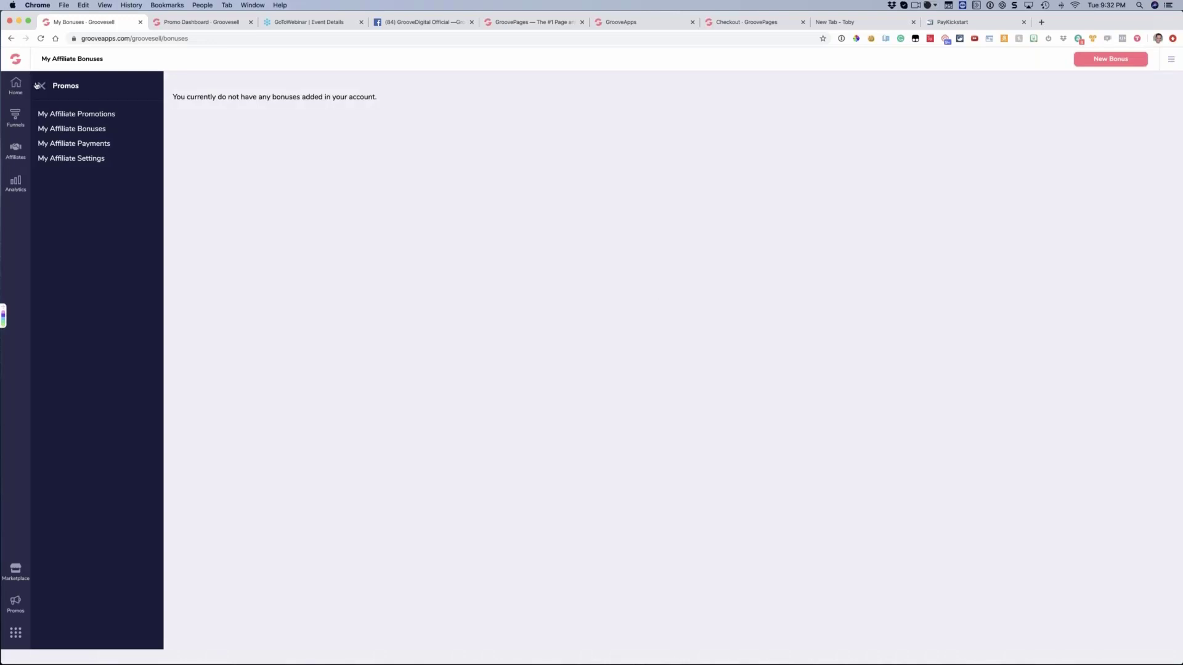
left_click(12, 89)
left_click(42, 85)
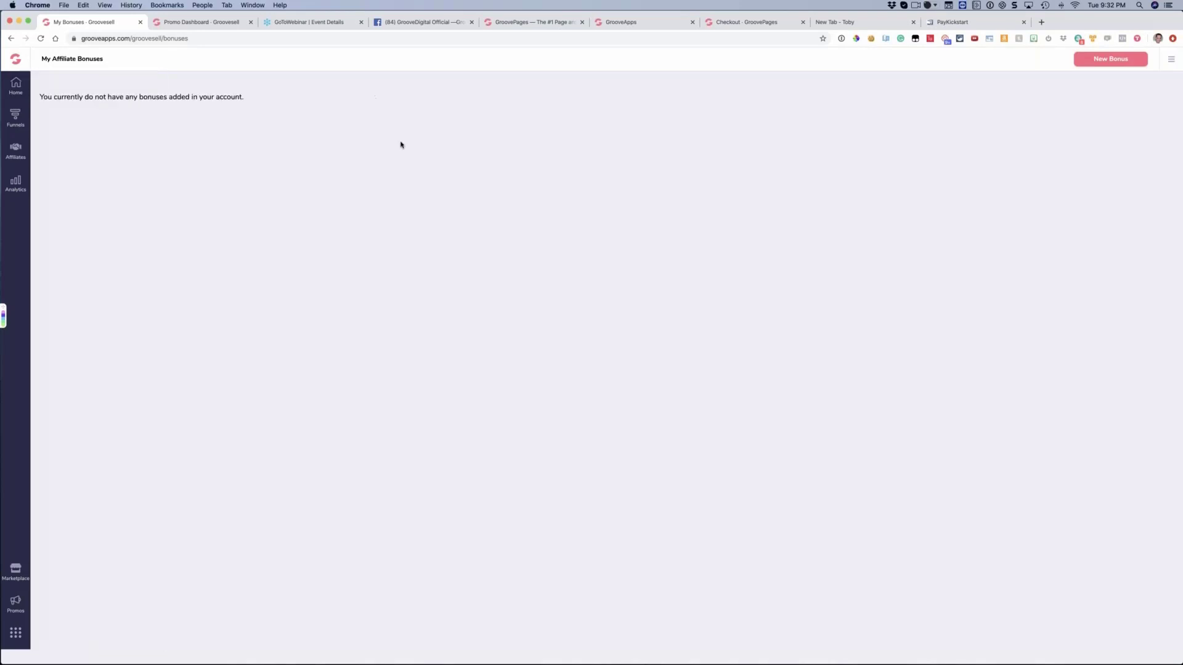